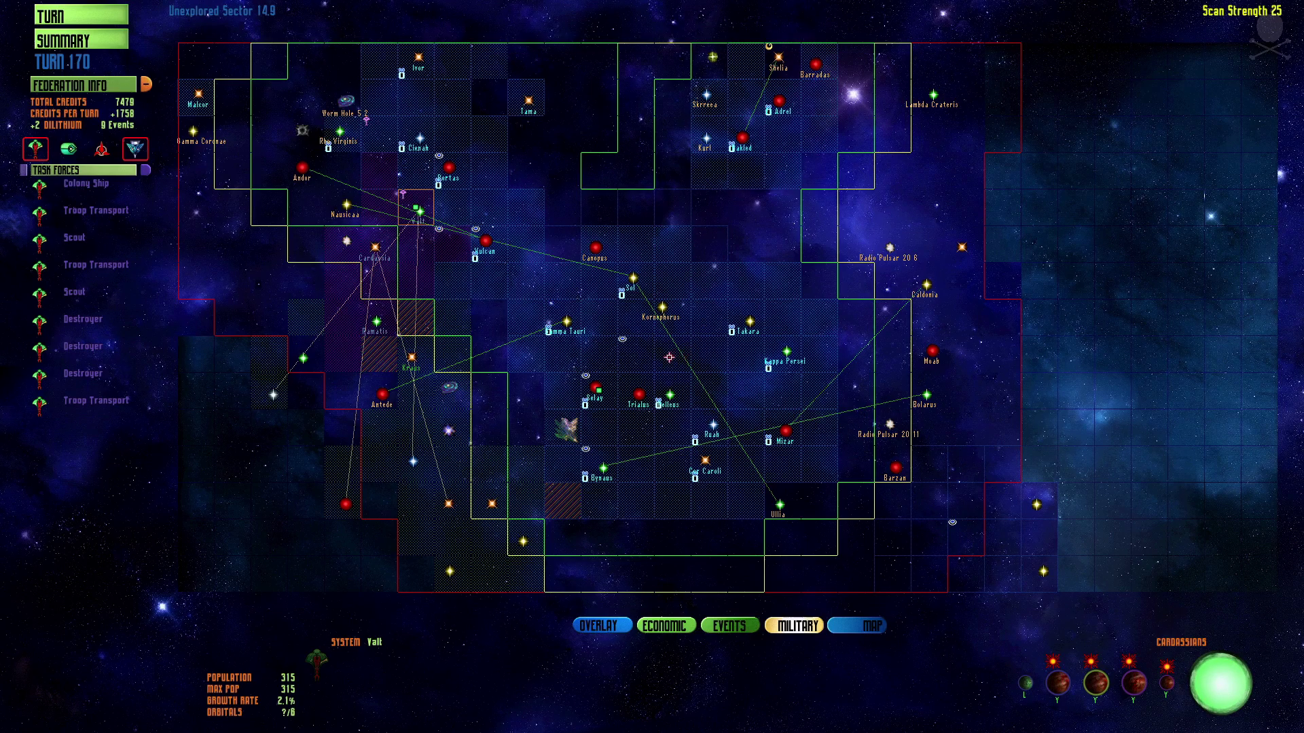
Inspect task forces at Vulcan, Portas, Vall and El-Adrel, then bring up the turn's events summary.
{"action": "left_click", "coordinate": [465, 249]}
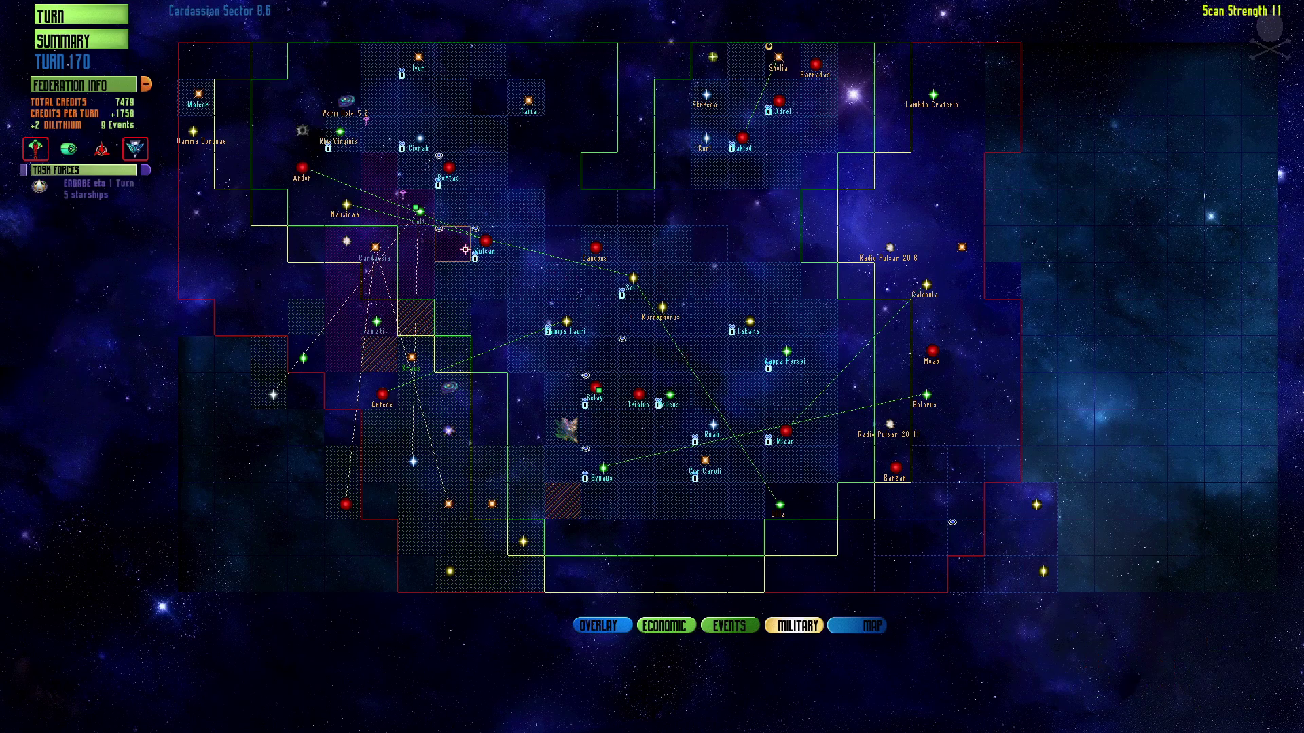
{"action": "left_click", "coordinate": [449, 174]}
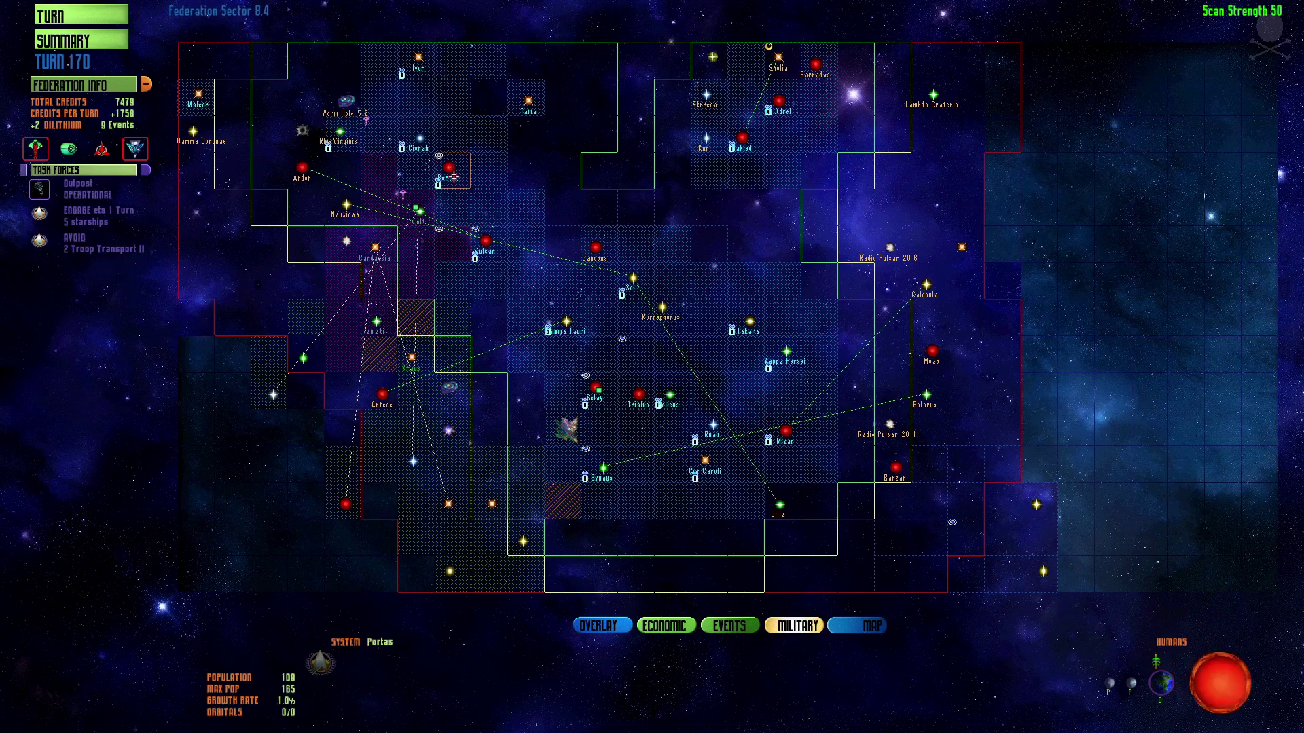
{"action": "left_click", "coordinate": [492, 250]}
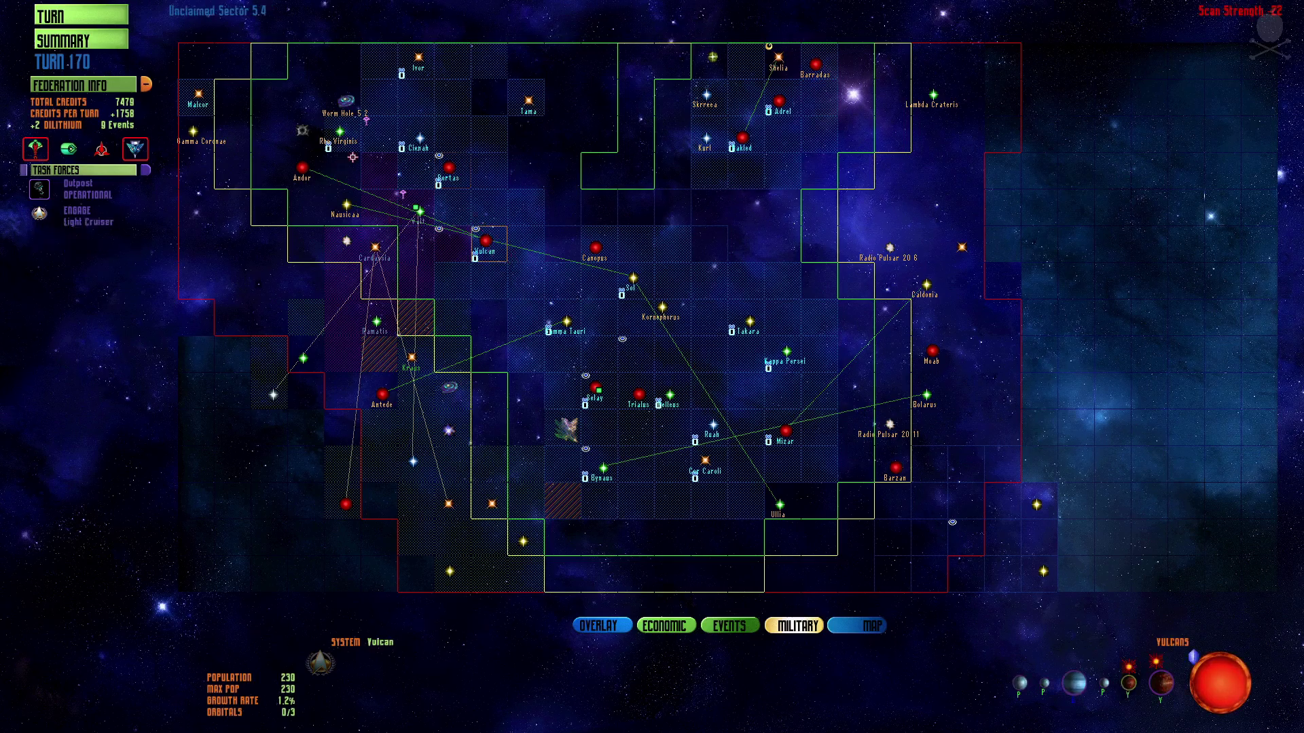
{"action": "left_click", "coordinate": [379, 134]}
{"action": "left_click", "coordinate": [411, 214]}
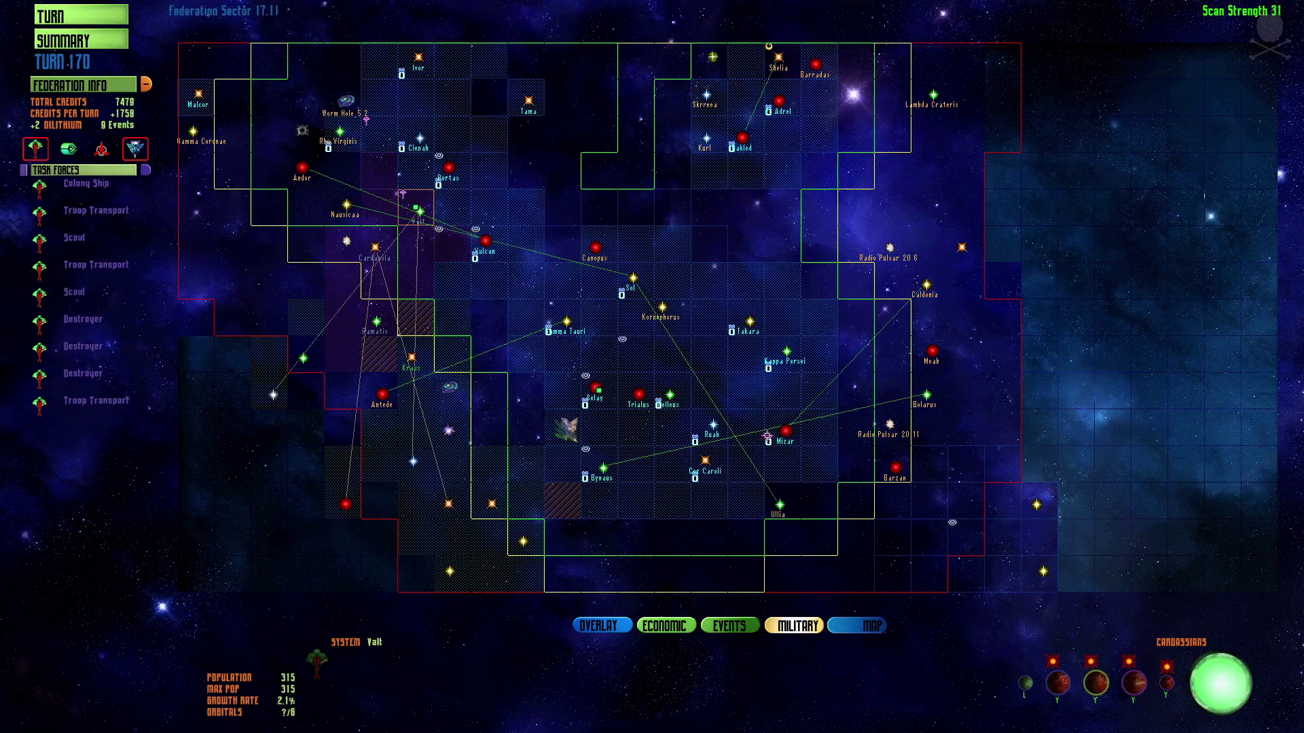
{"action": "left_click", "coordinate": [783, 112]}
{"action": "left_click", "coordinate": [81, 40]}
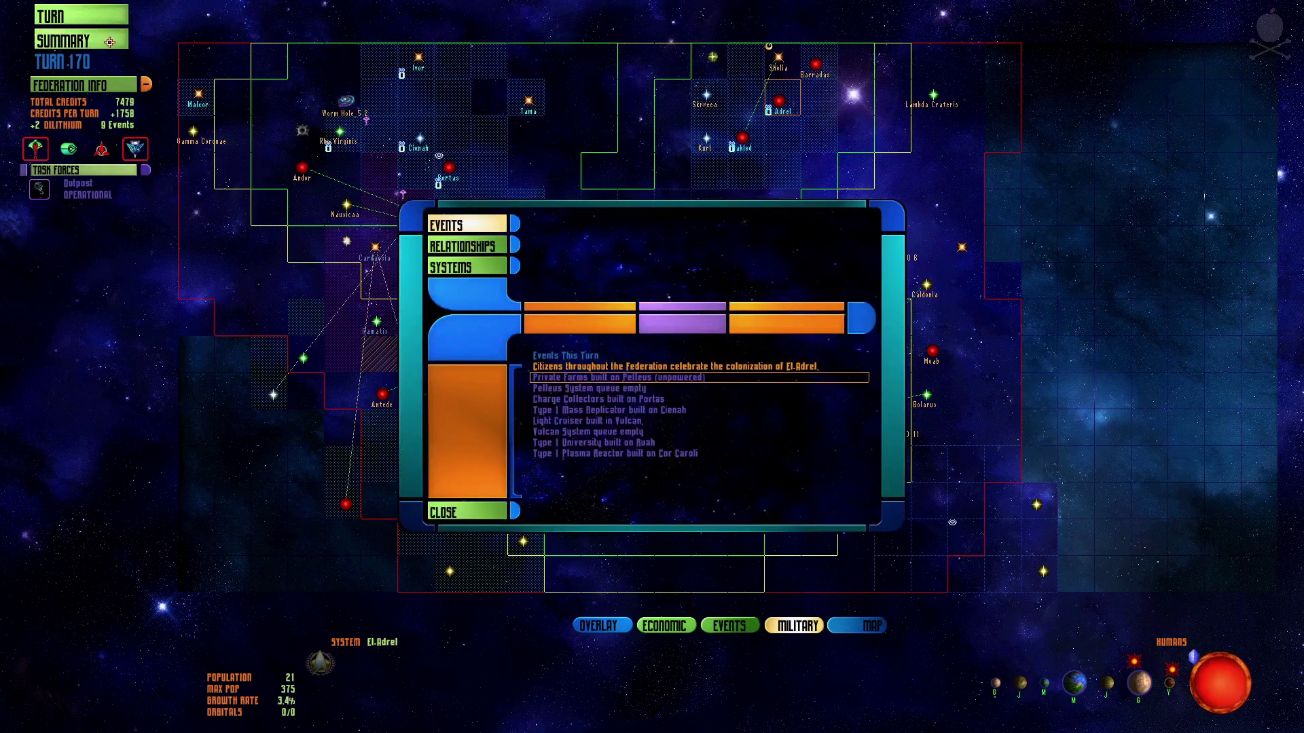
Jump to Vulcan's build list from the 'Vulcan System queue empty' event.
{"action": "left_click", "coordinate": [589, 434]}
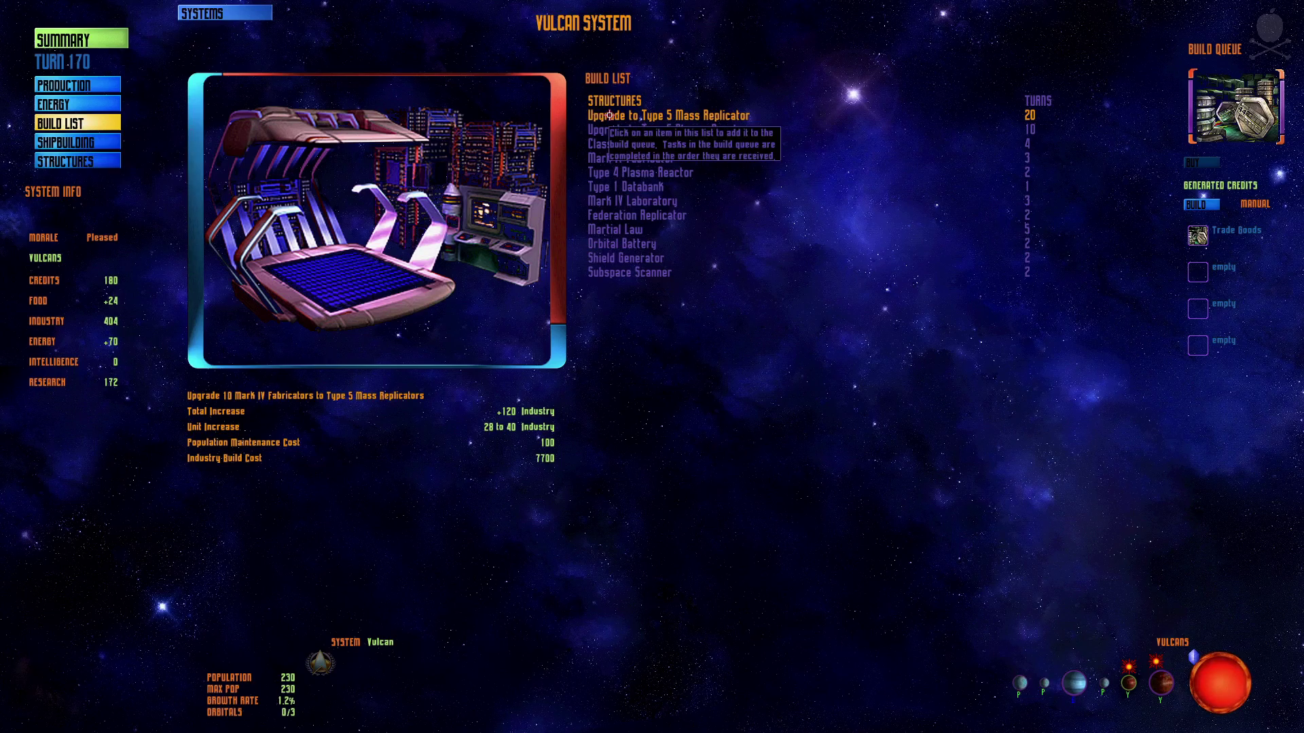
Queue Light Cruisers from Vulcan's Shipbuilding list, bringing the queue to 5, and call up navigation.
{"action": "left_click", "coordinate": [74, 82]}
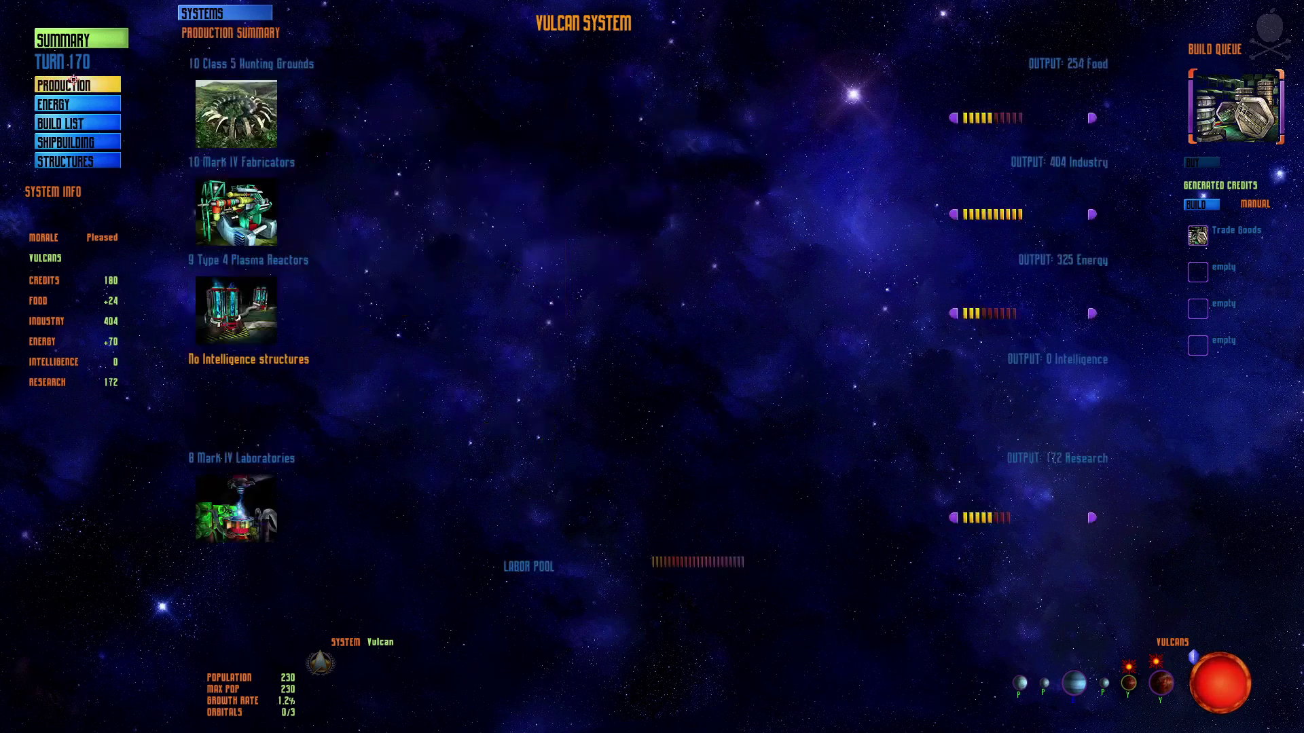
{"action": "left_click", "coordinate": [77, 120]}
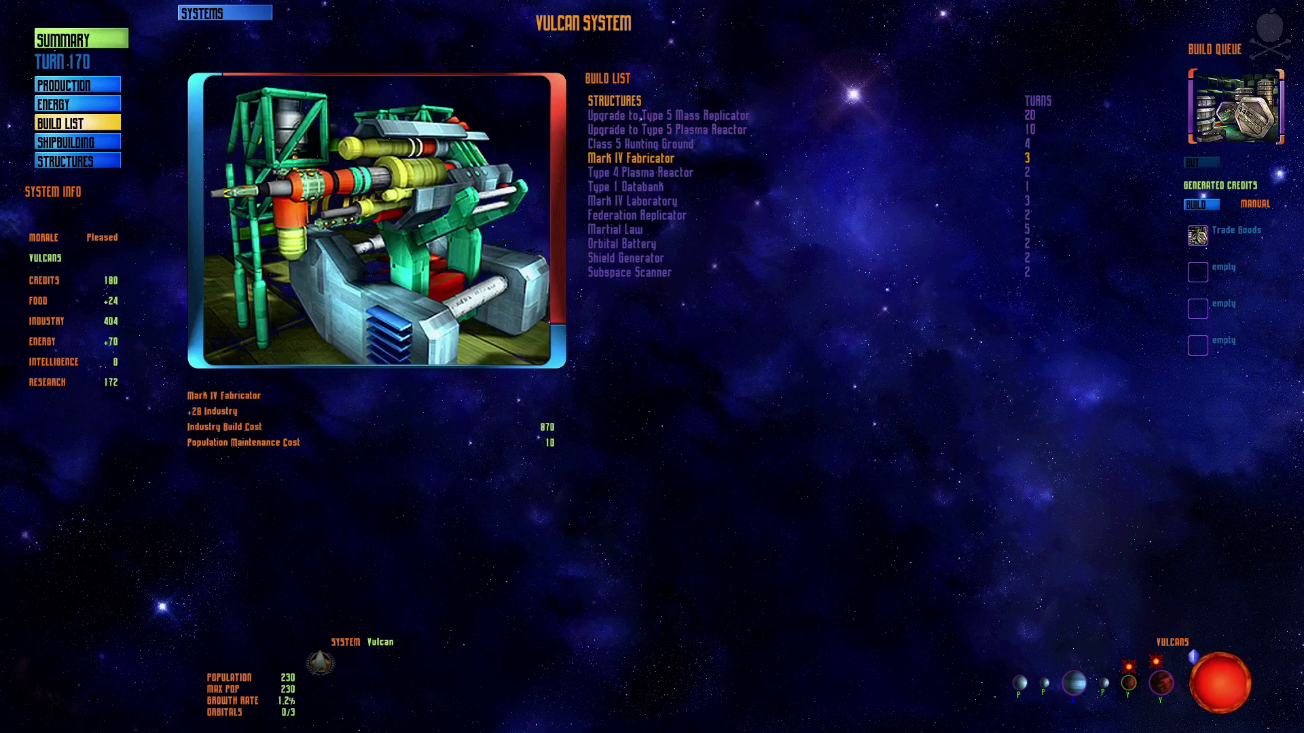
{"action": "left_click", "coordinate": [64, 141]}
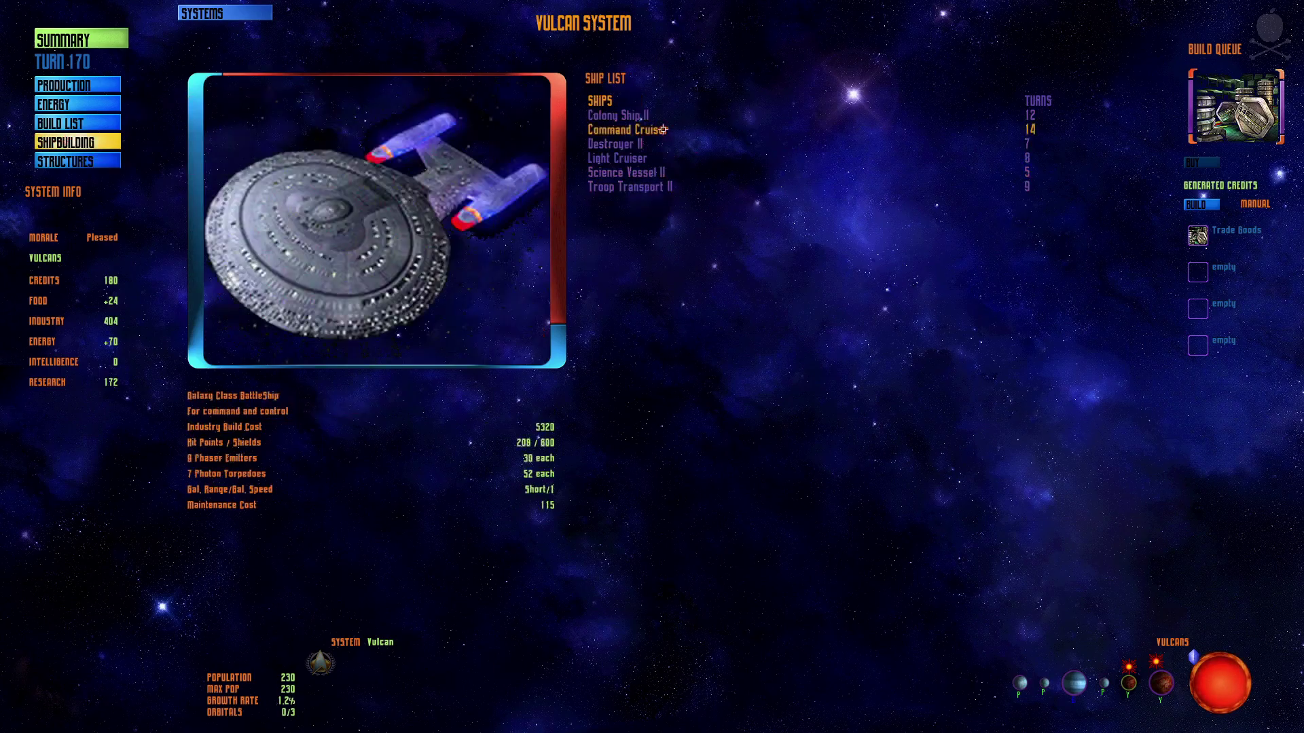
{"action": "left_click", "coordinate": [641, 161]}
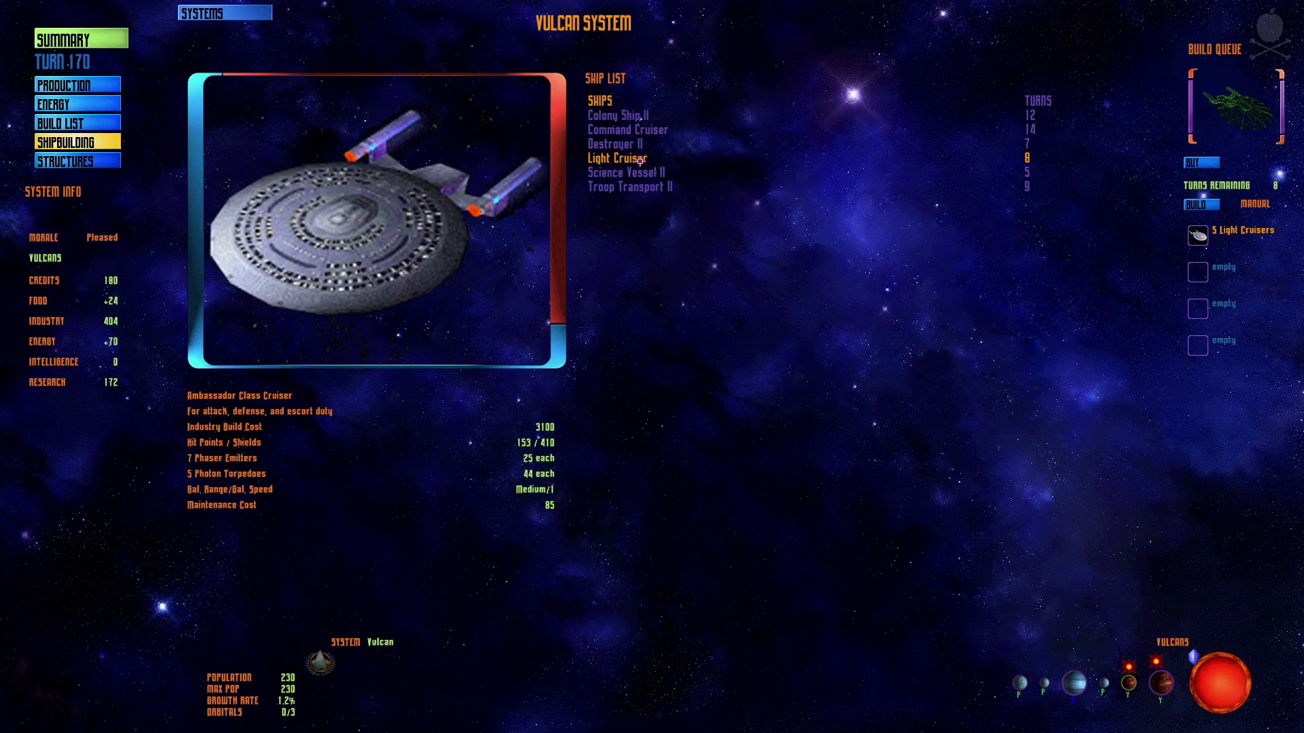
{"action": "right_click", "coordinate": [713, 332]}
{"action": "left_click", "coordinate": [712, 262]}
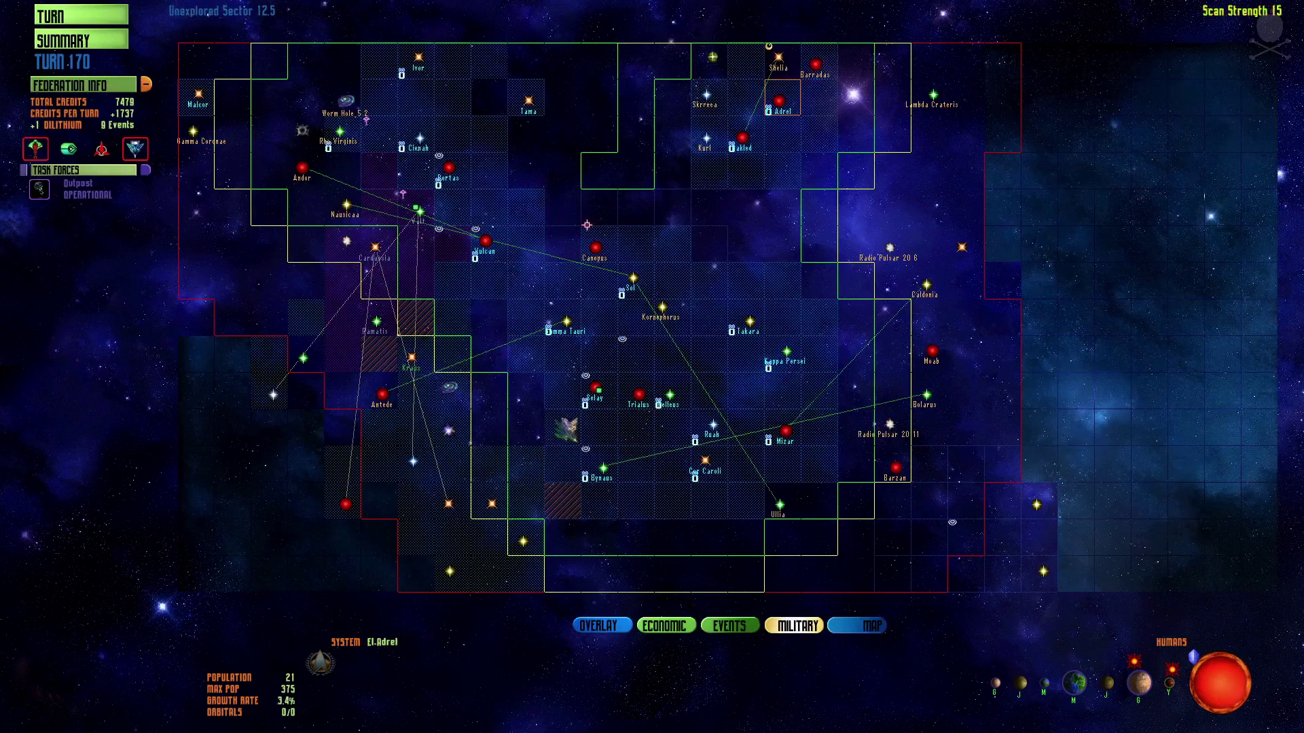
{"action": "left_click", "coordinate": [472, 246]}
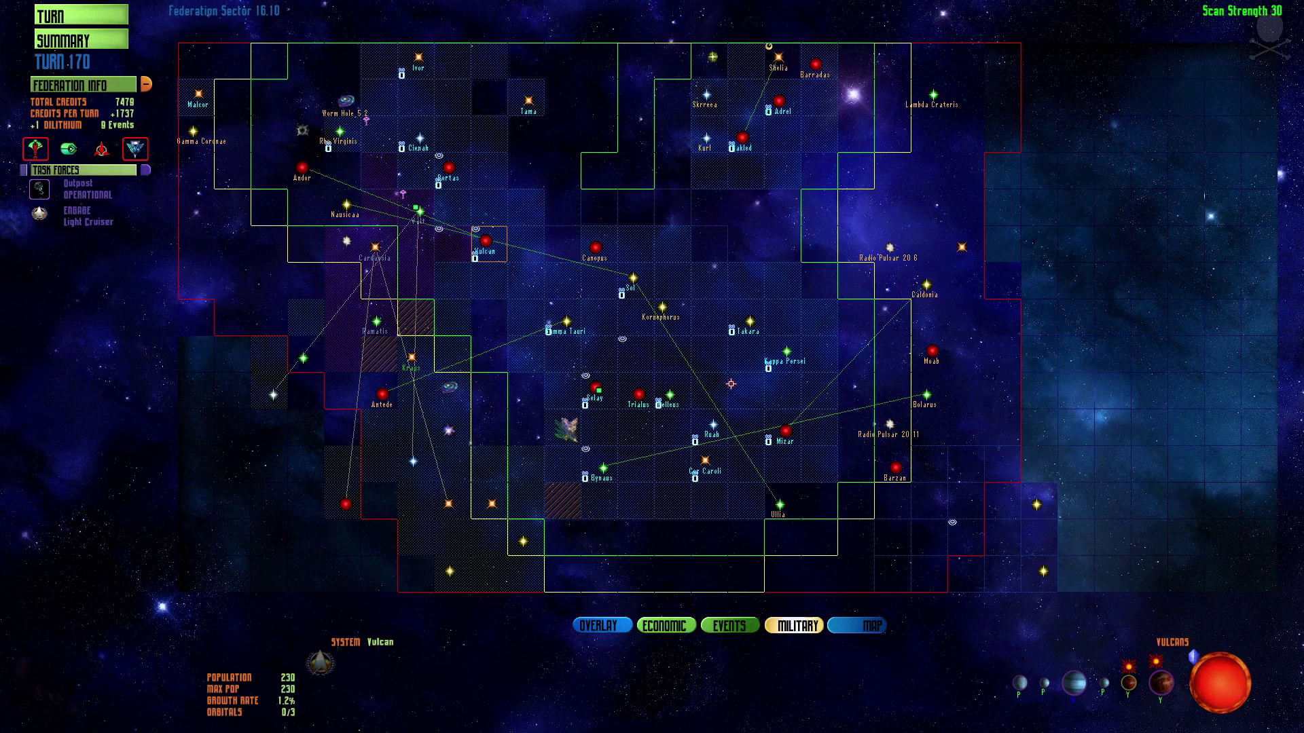
{"action": "double_click", "coordinate": [740, 330]}
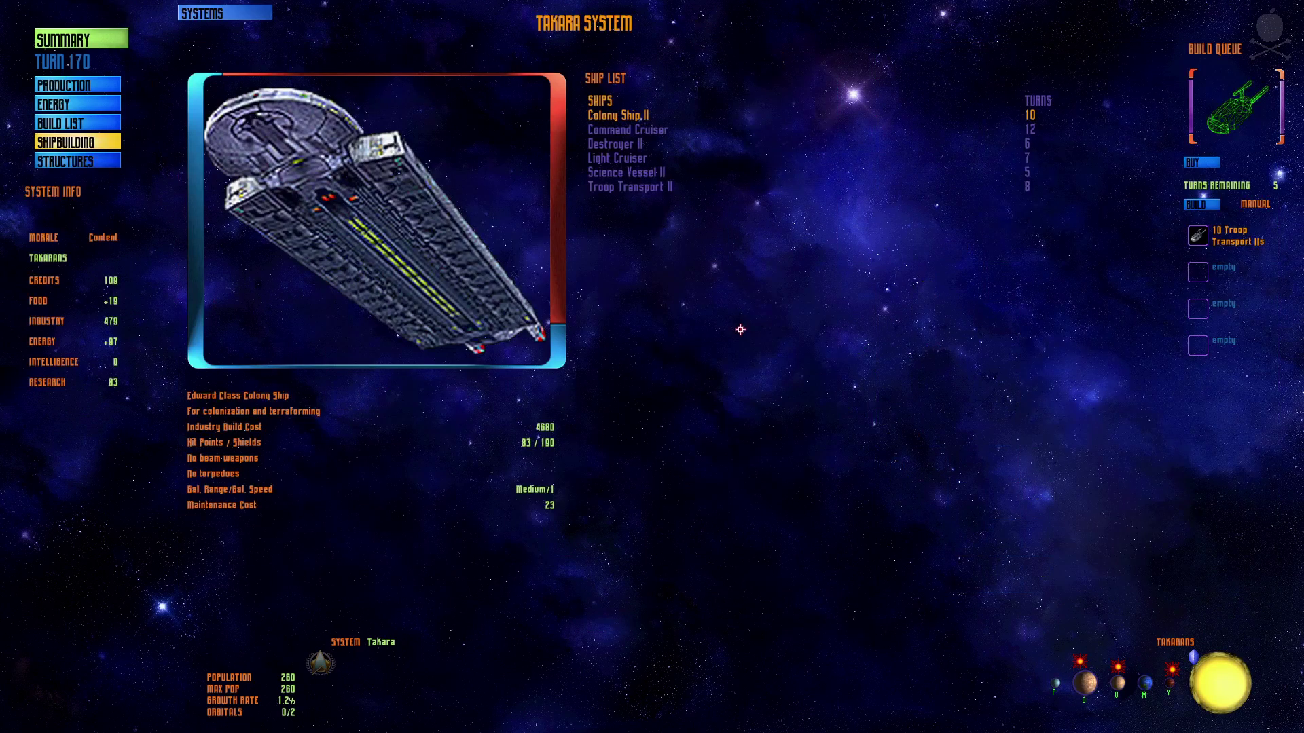
{"action": "right_click", "coordinate": [813, 336]}
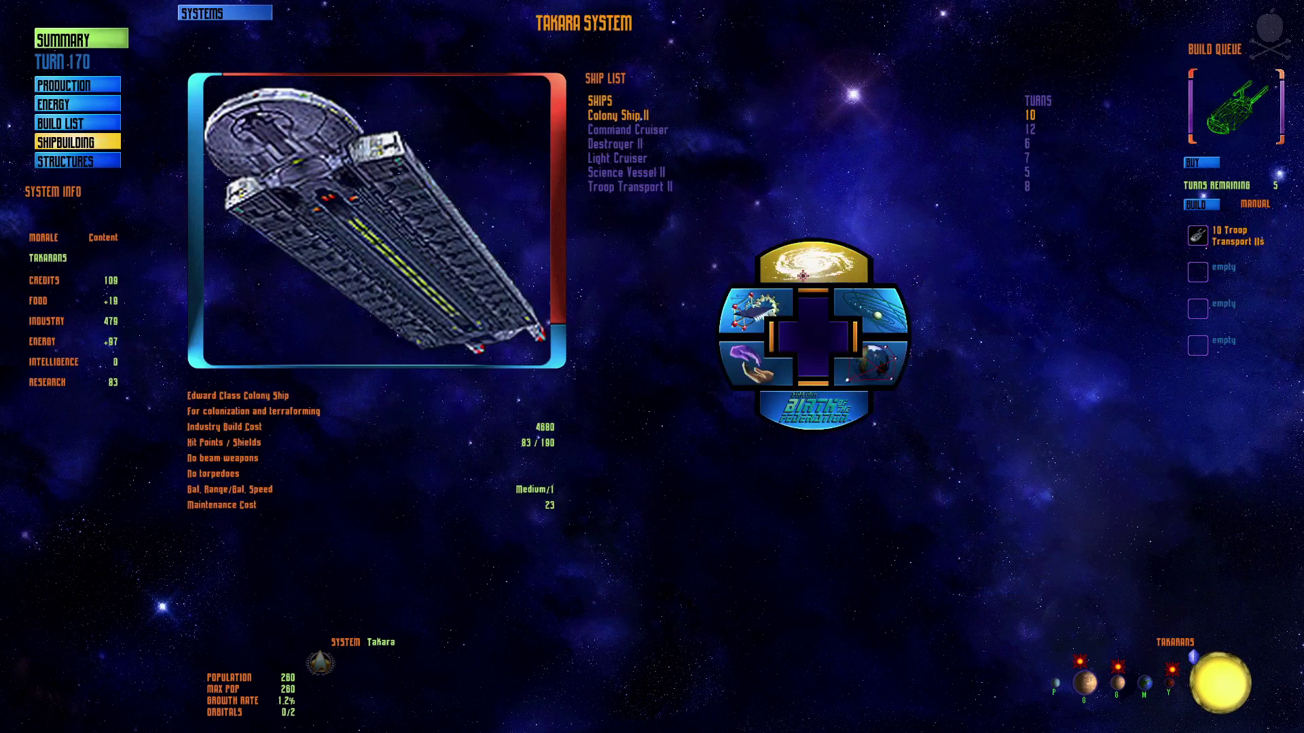
{"action": "left_click", "coordinate": [62, 31]}
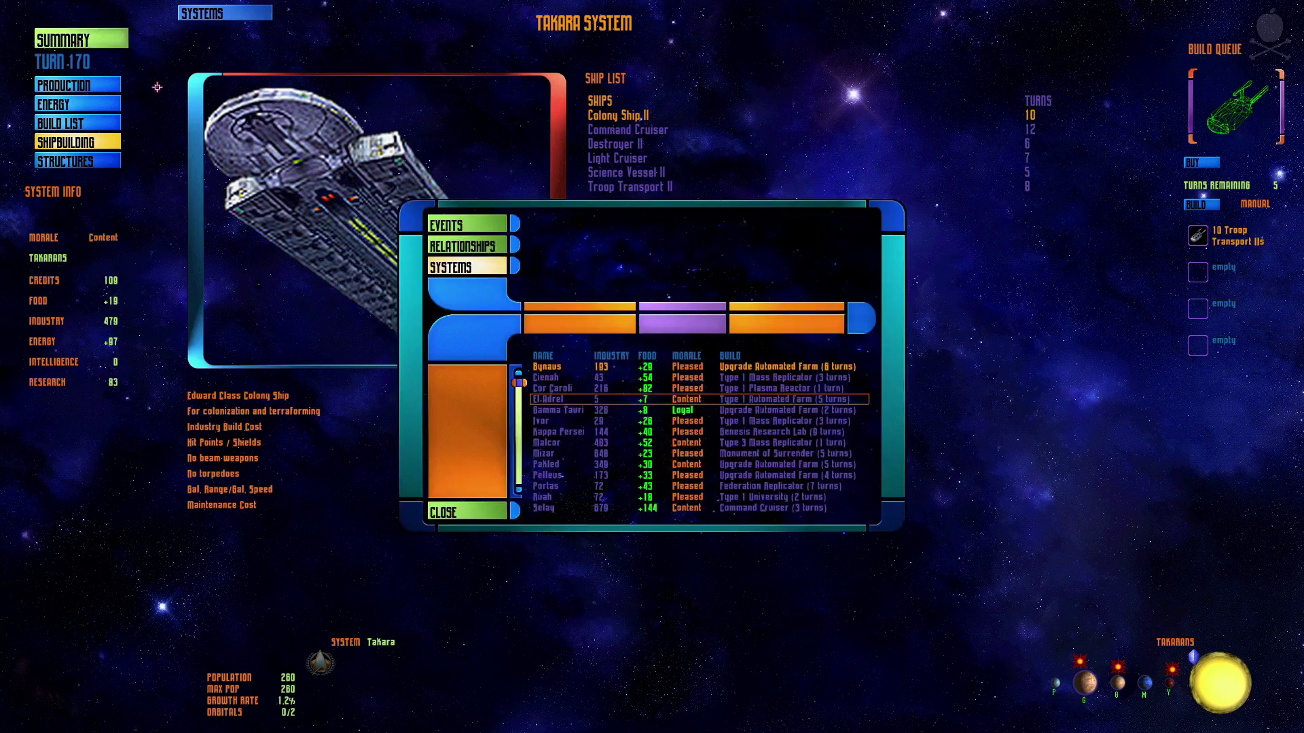
{"action": "left_click", "coordinate": [582, 409]}
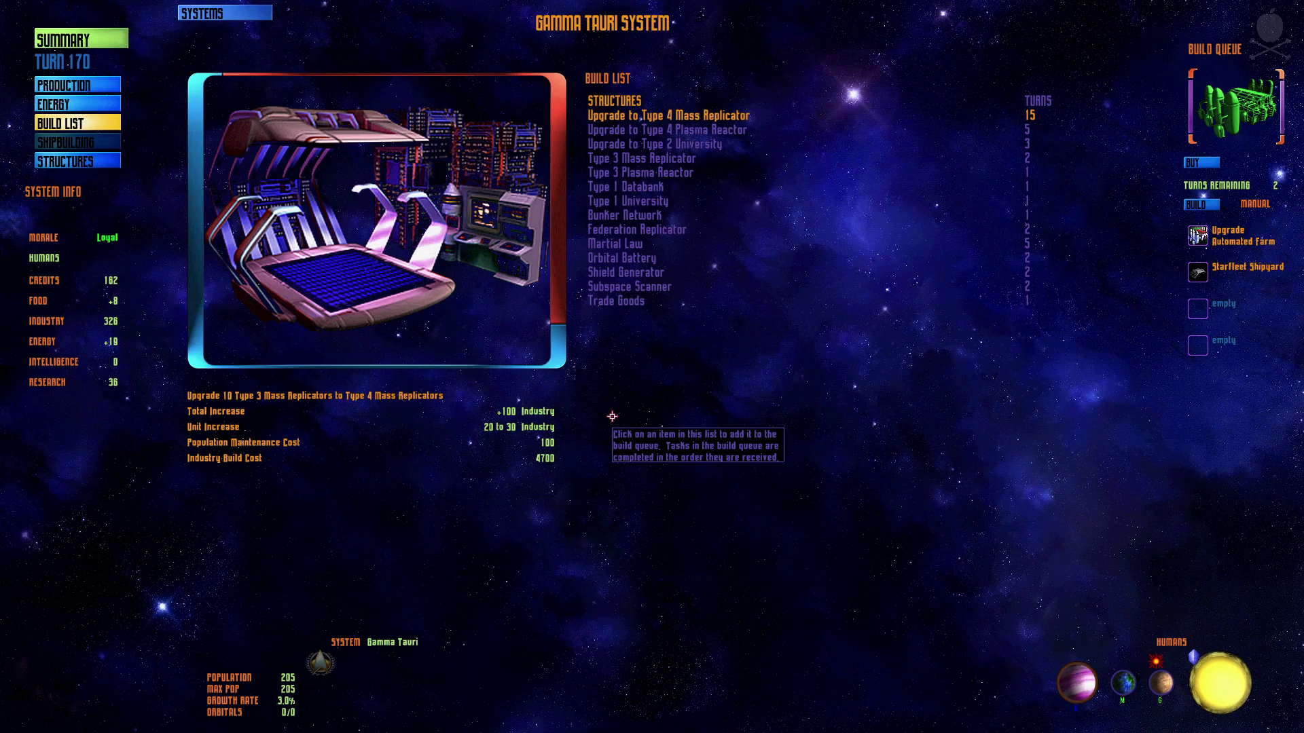
{"action": "left_click", "coordinate": [80, 90]}
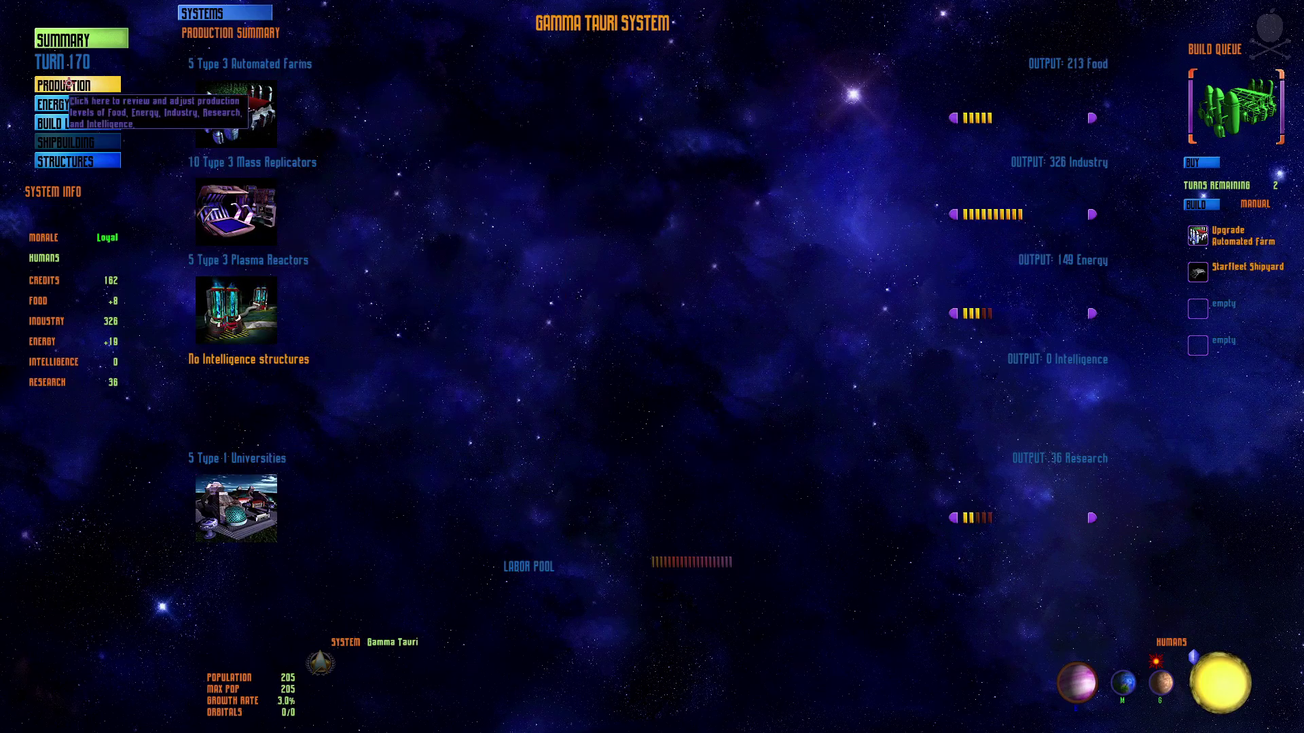
{"action": "left_click", "coordinate": [81, 123]}
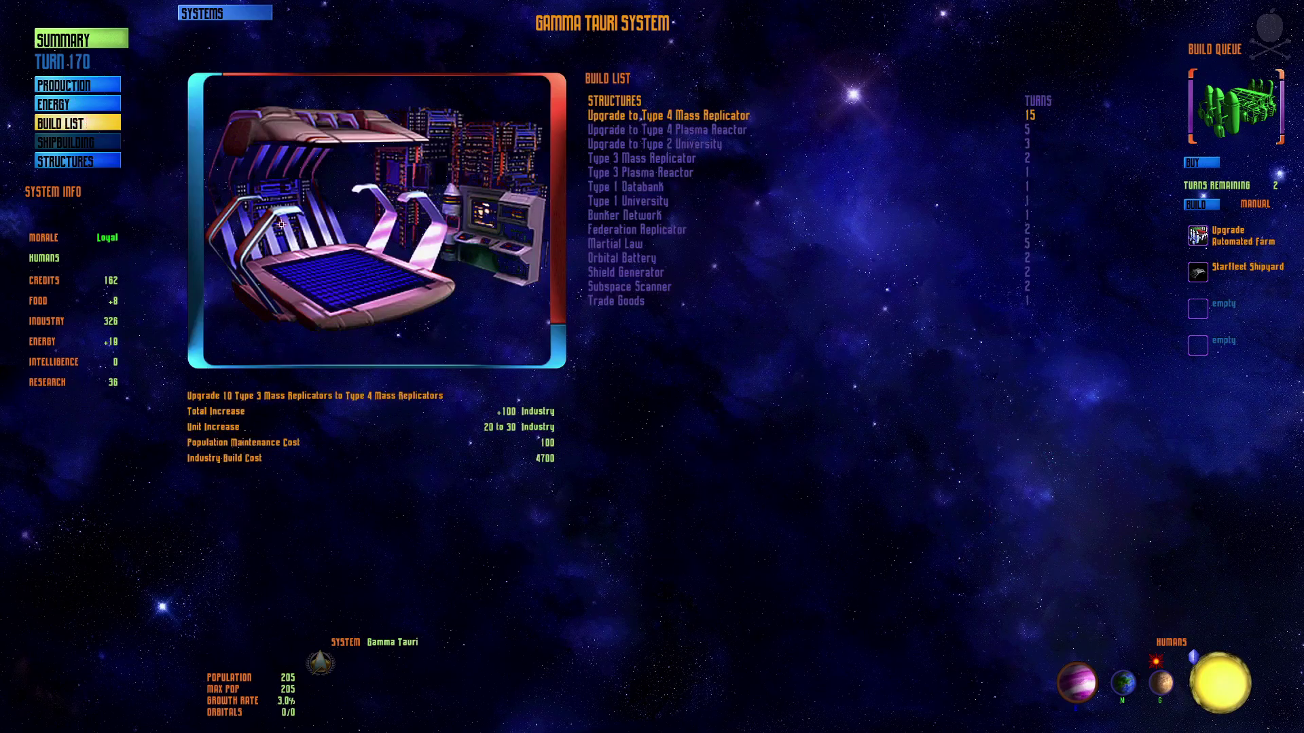
{"action": "right_click", "coordinate": [708, 432]}
{"action": "left_click", "coordinate": [700, 379]}
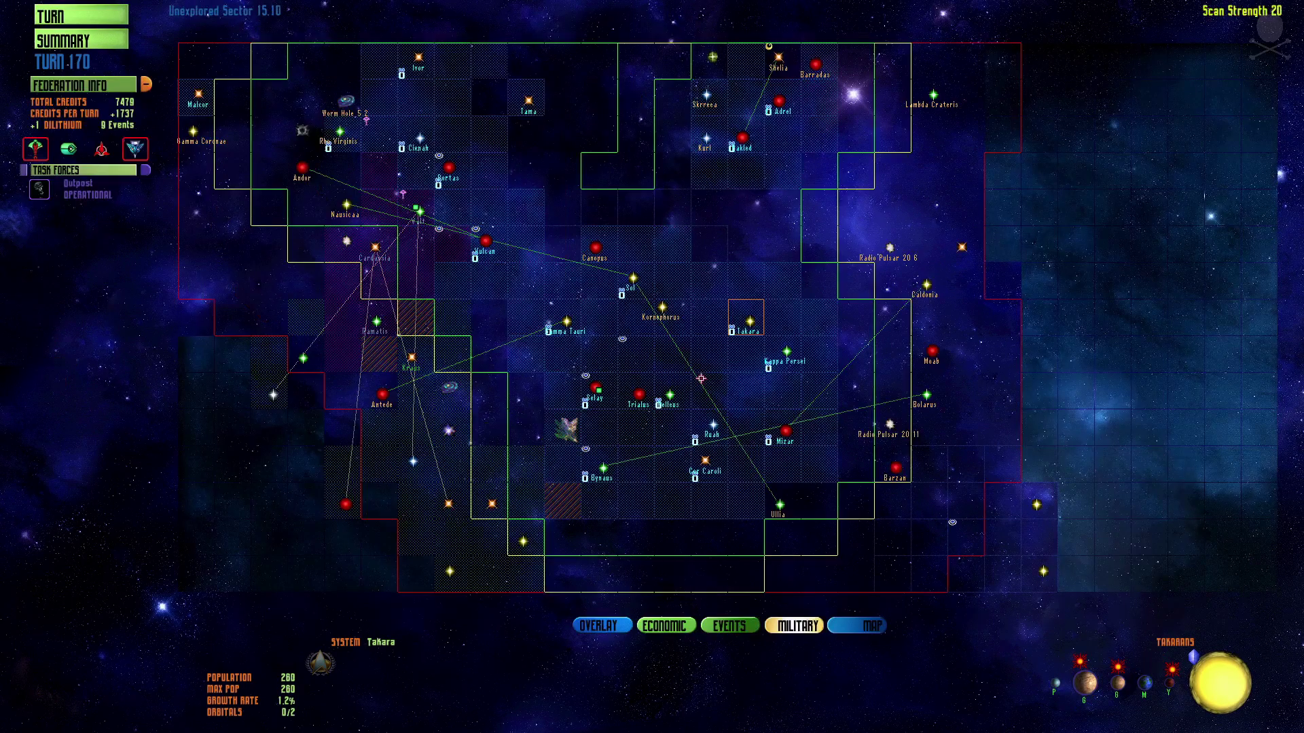
{"action": "left_click", "coordinate": [773, 362]}
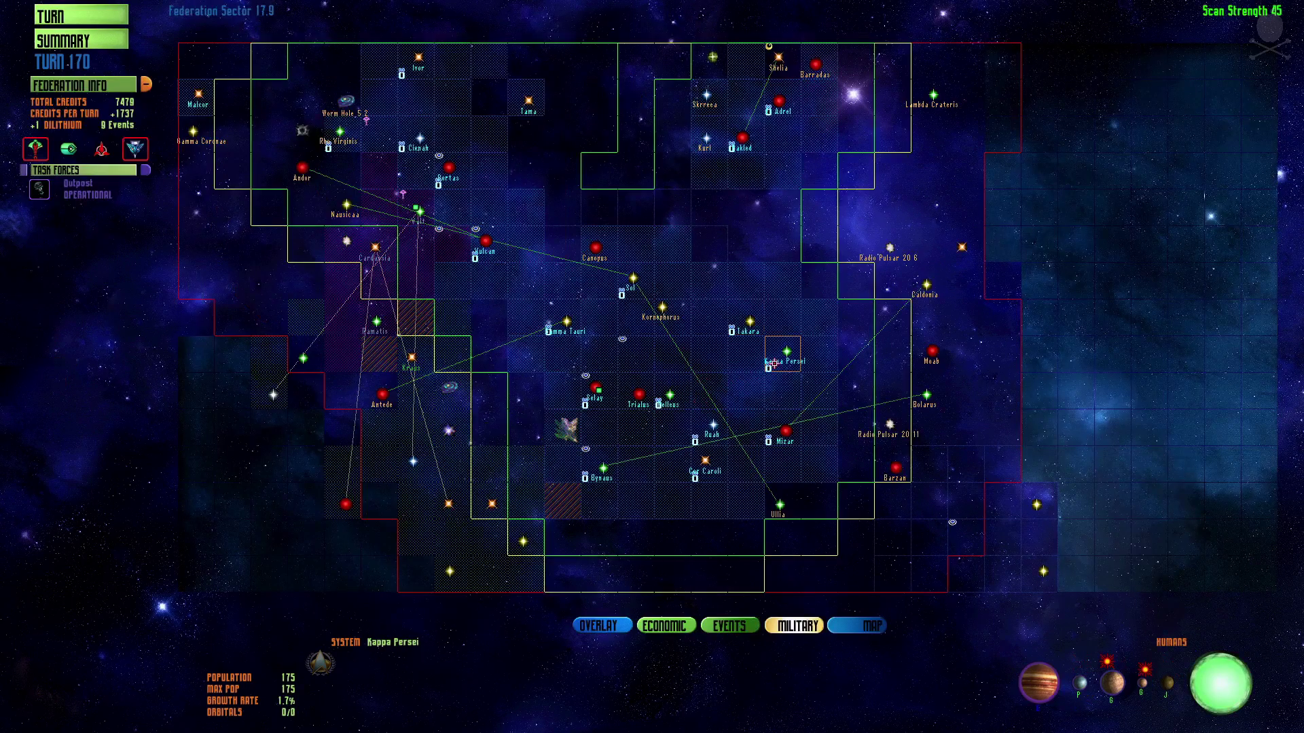
{"action": "left_click", "coordinate": [785, 433]}
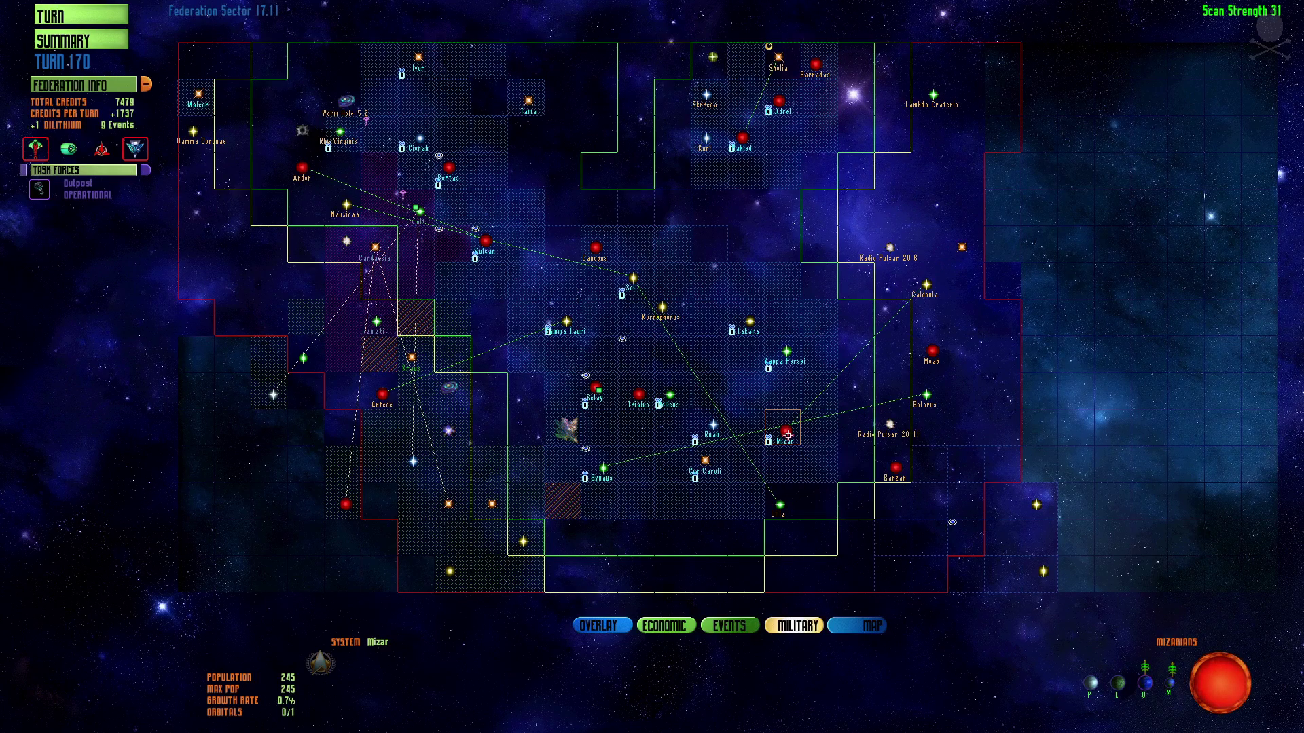
{"action": "double_click", "coordinate": [788, 435]}
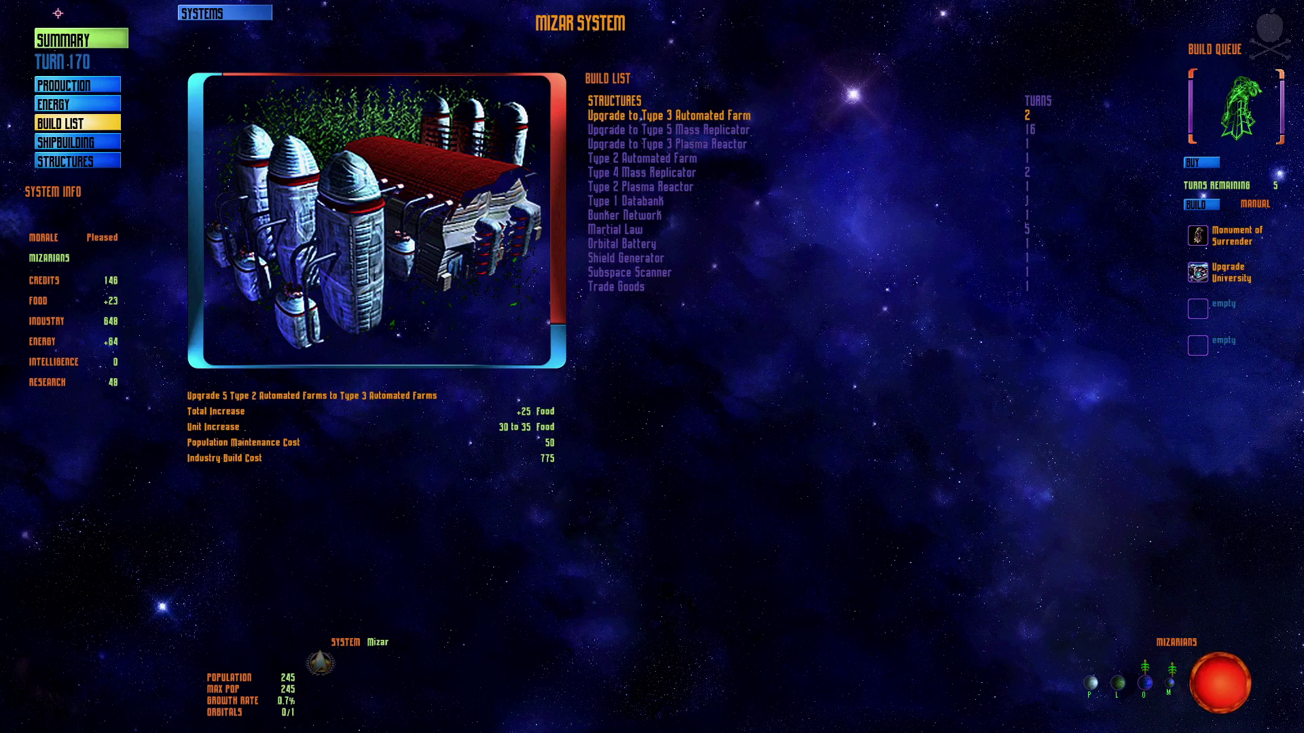
{"action": "left_click", "coordinate": [69, 100]}
{"action": "left_click", "coordinate": [76, 90]}
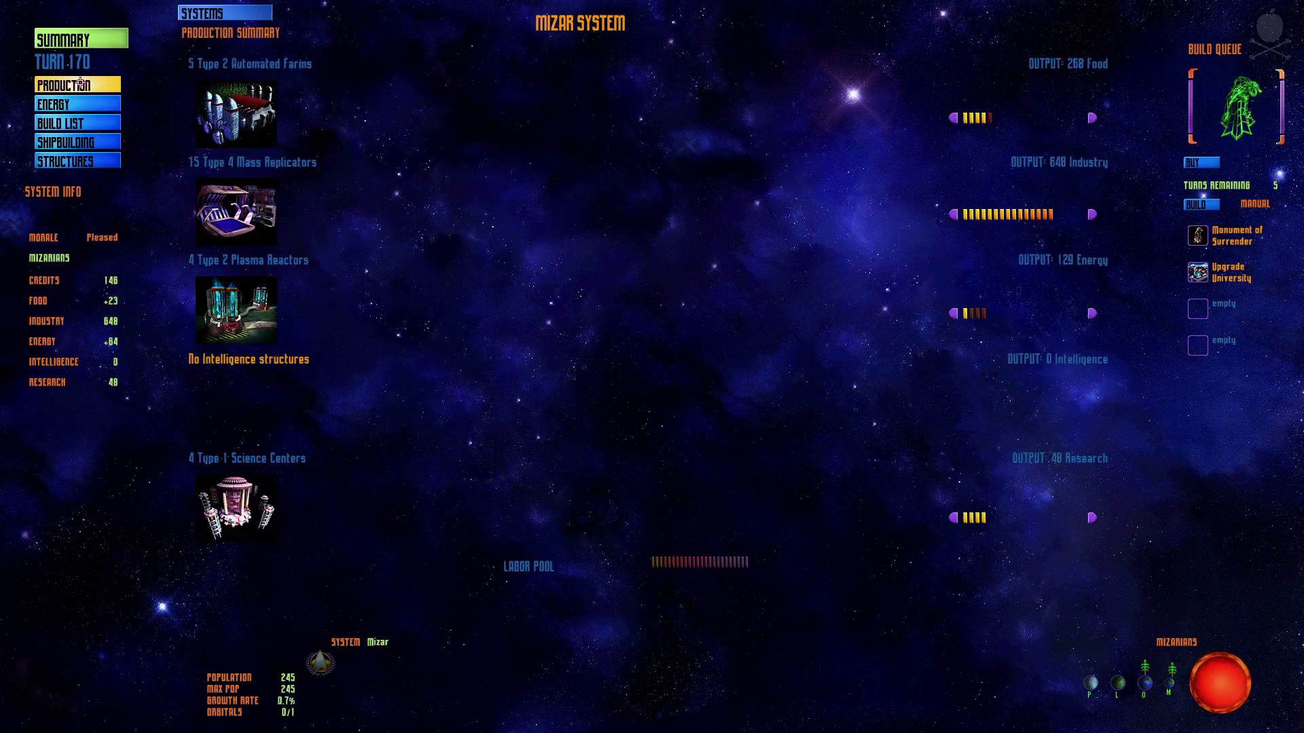
{"action": "right_click", "coordinate": [647, 389]}
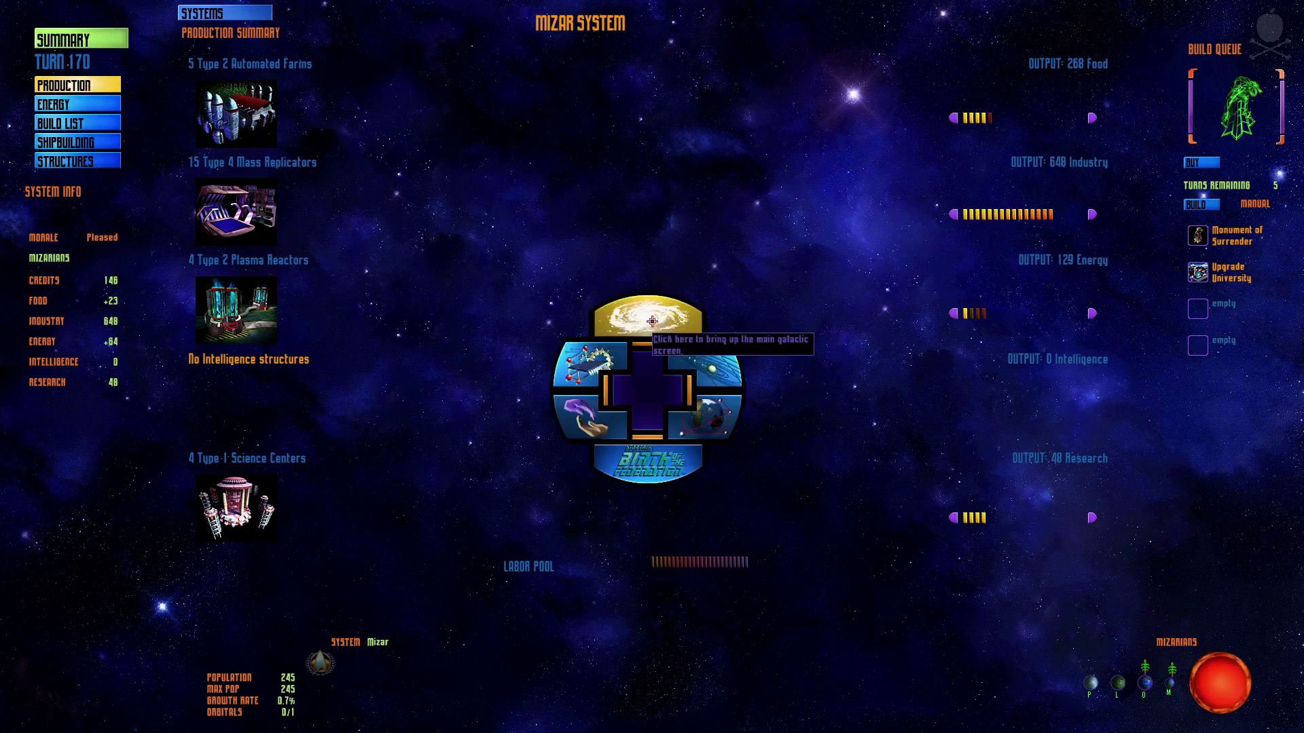
{"action": "left_click", "coordinate": [652, 322]}
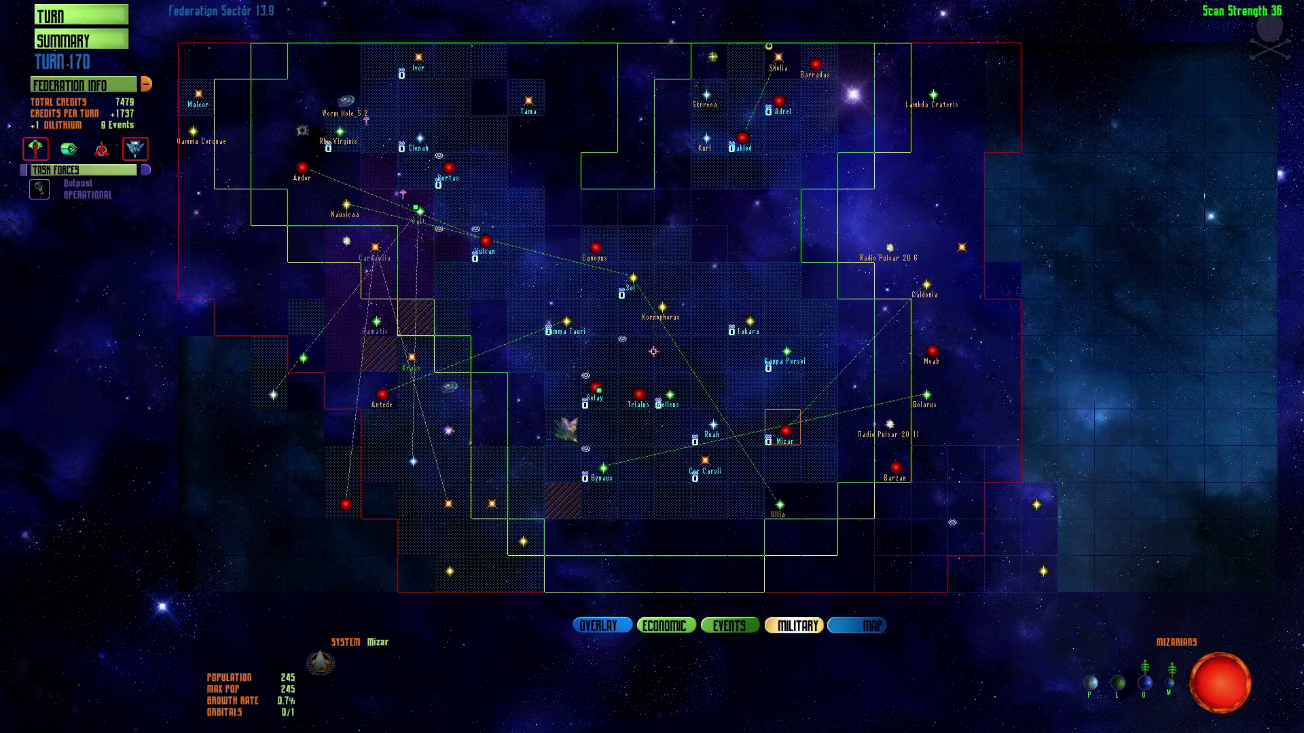
{"action": "left_click", "coordinate": [642, 294]}
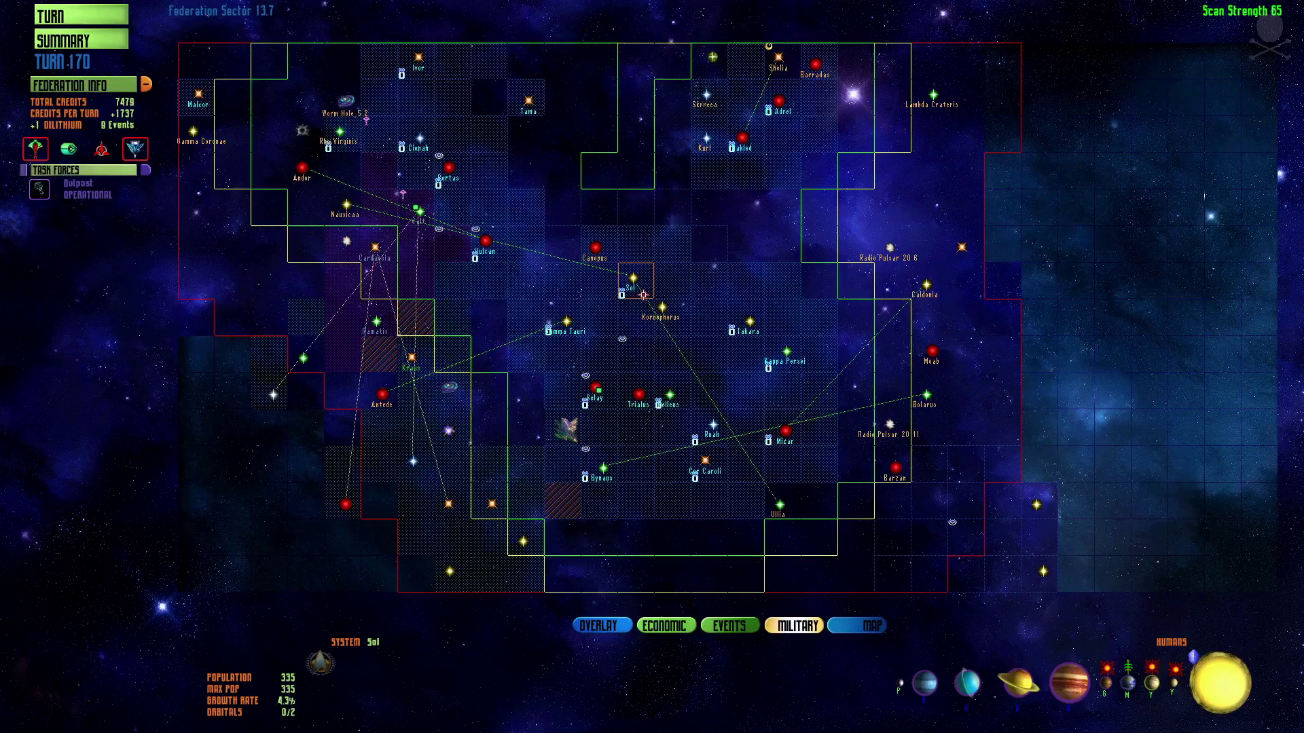
{"action": "double_click", "coordinate": [643, 294]}
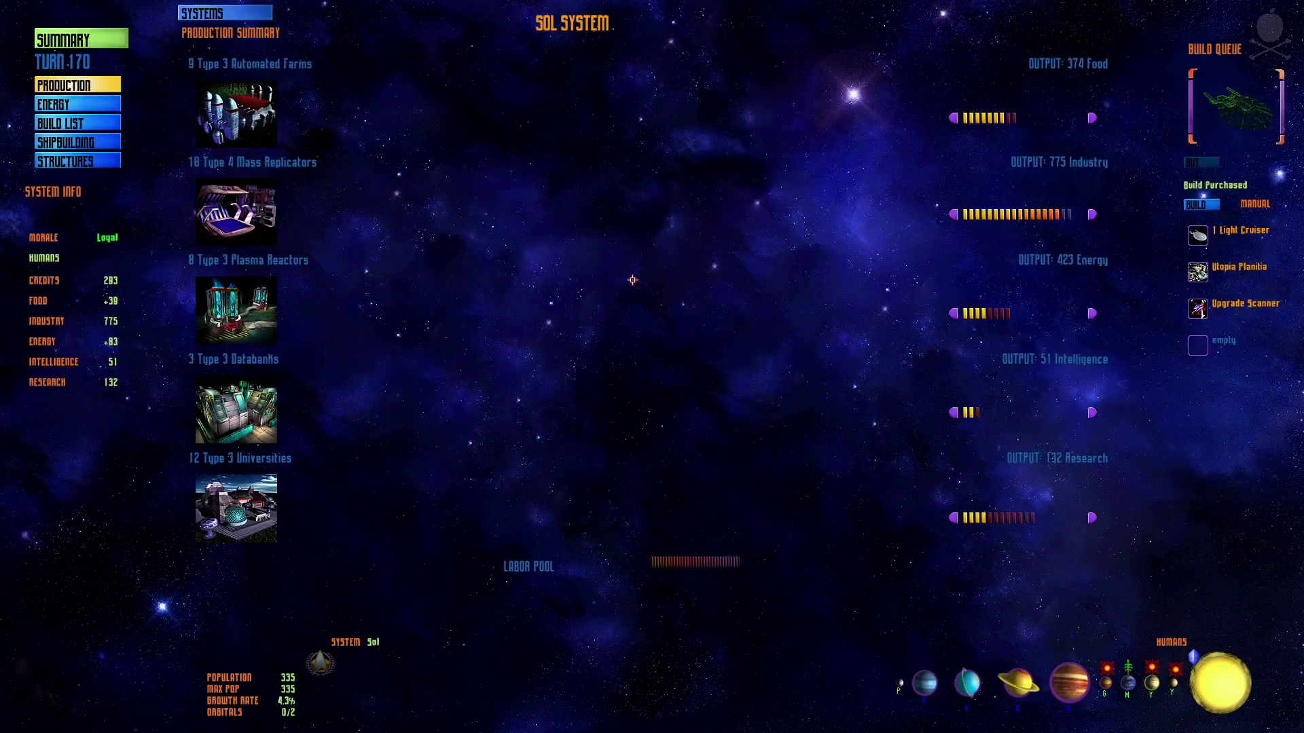
{"action": "right_click", "coordinate": [595, 359]}
{"action": "left_click", "coordinate": [598, 288]}
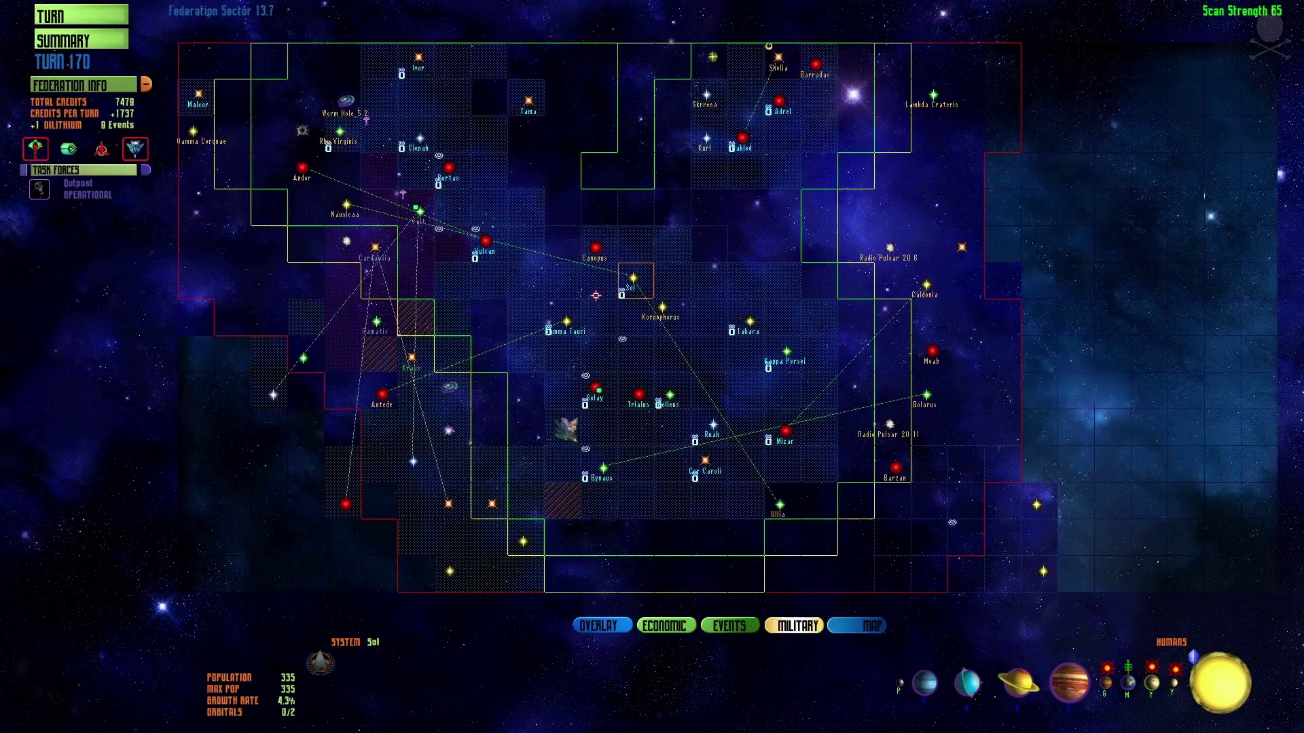
End turn 170 and choose to fight the Cardassian ships at Vall.
{"action": "left_click", "coordinate": [87, 18]}
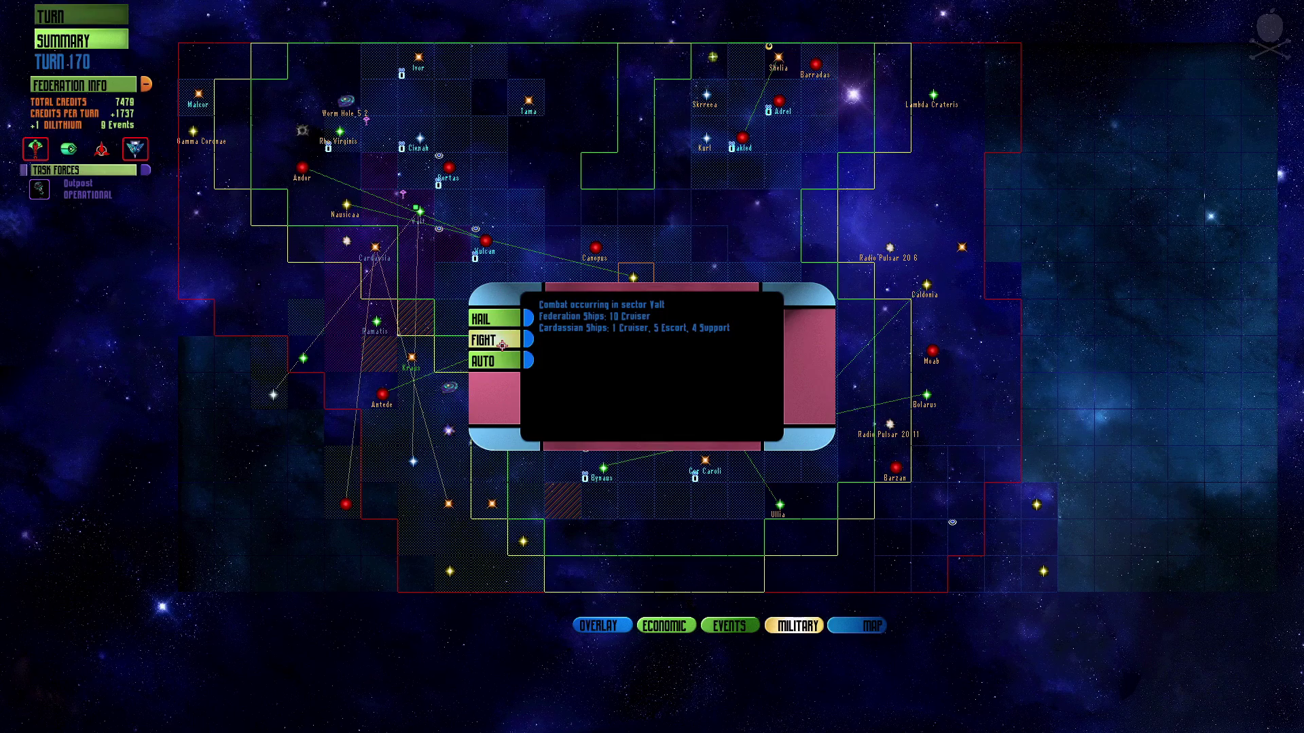
{"action": "left_click", "coordinate": [501, 345]}
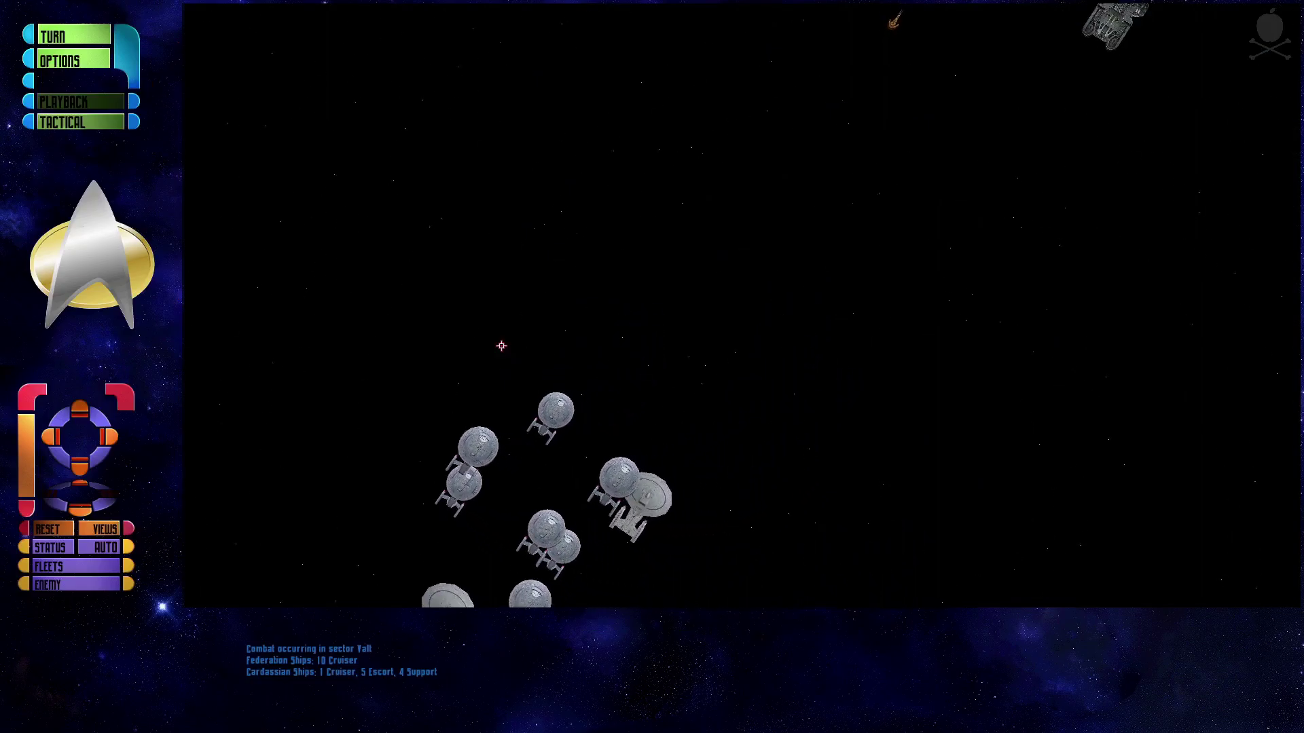
Inspect the Cardassian transport, CDS Dart and CDS Carnage, then USS Madison's cruiser group.
{"action": "left_click", "coordinate": [1027, 73]}
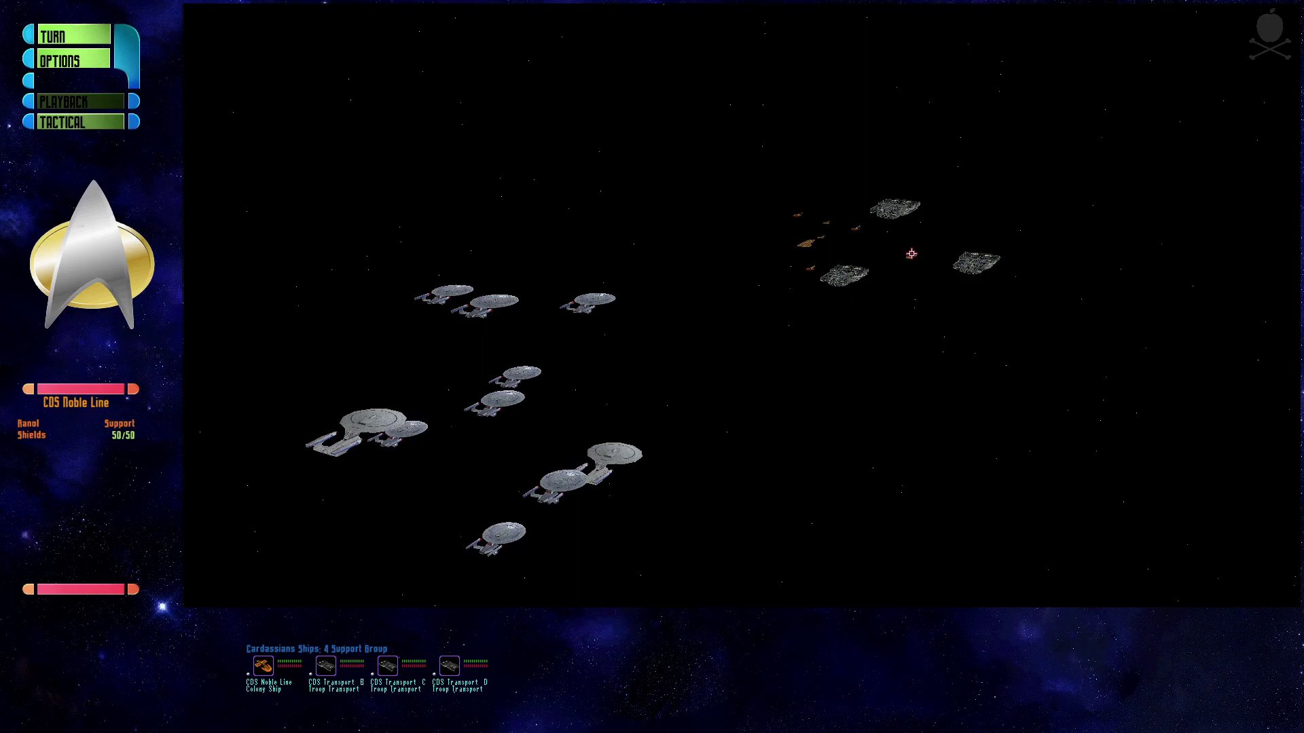
{"action": "left_click", "coordinate": [911, 254]}
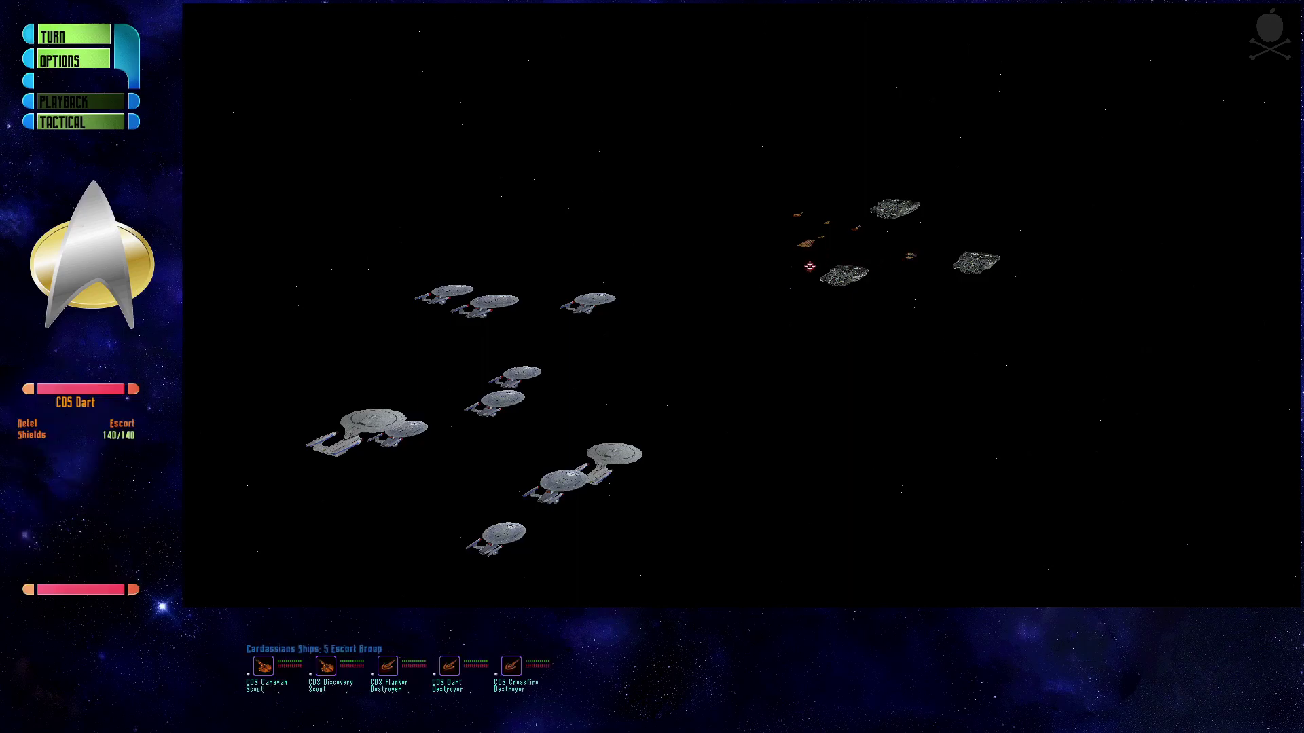
{"action": "left_click", "coordinate": [805, 244]}
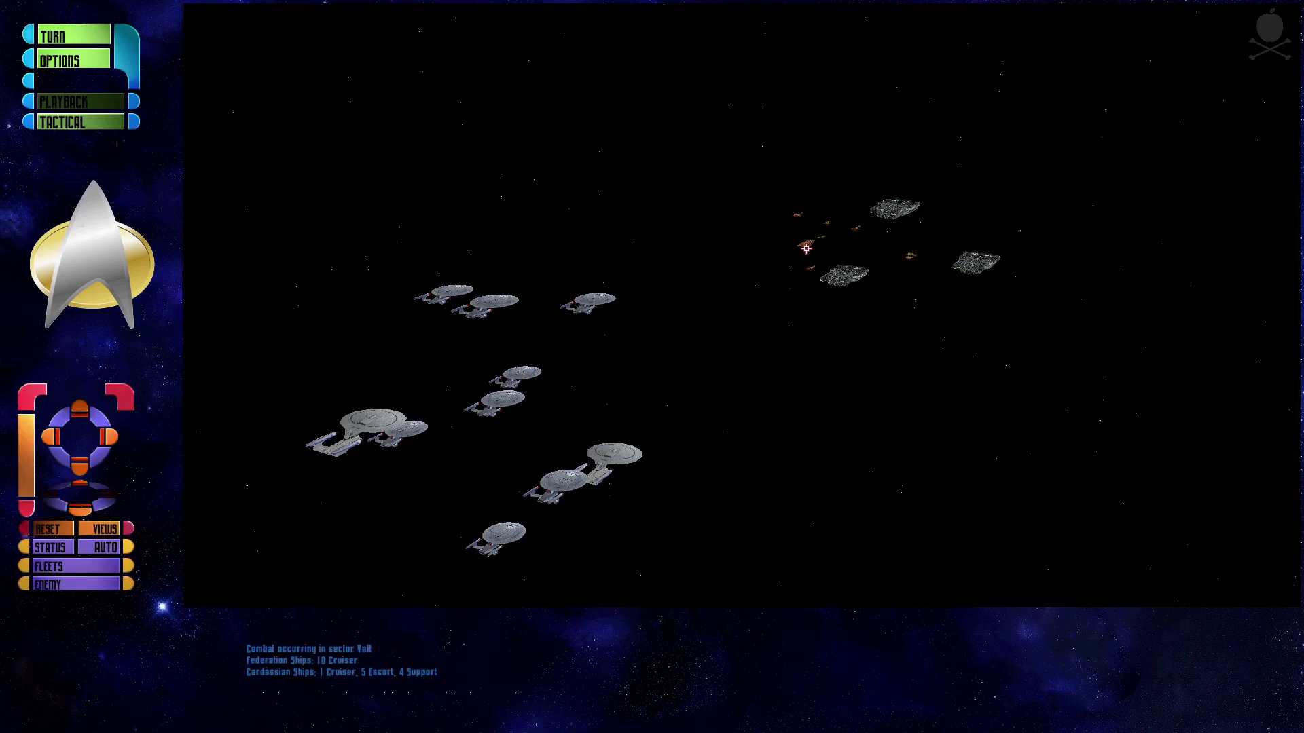
{"action": "left_click", "coordinate": [567, 308]}
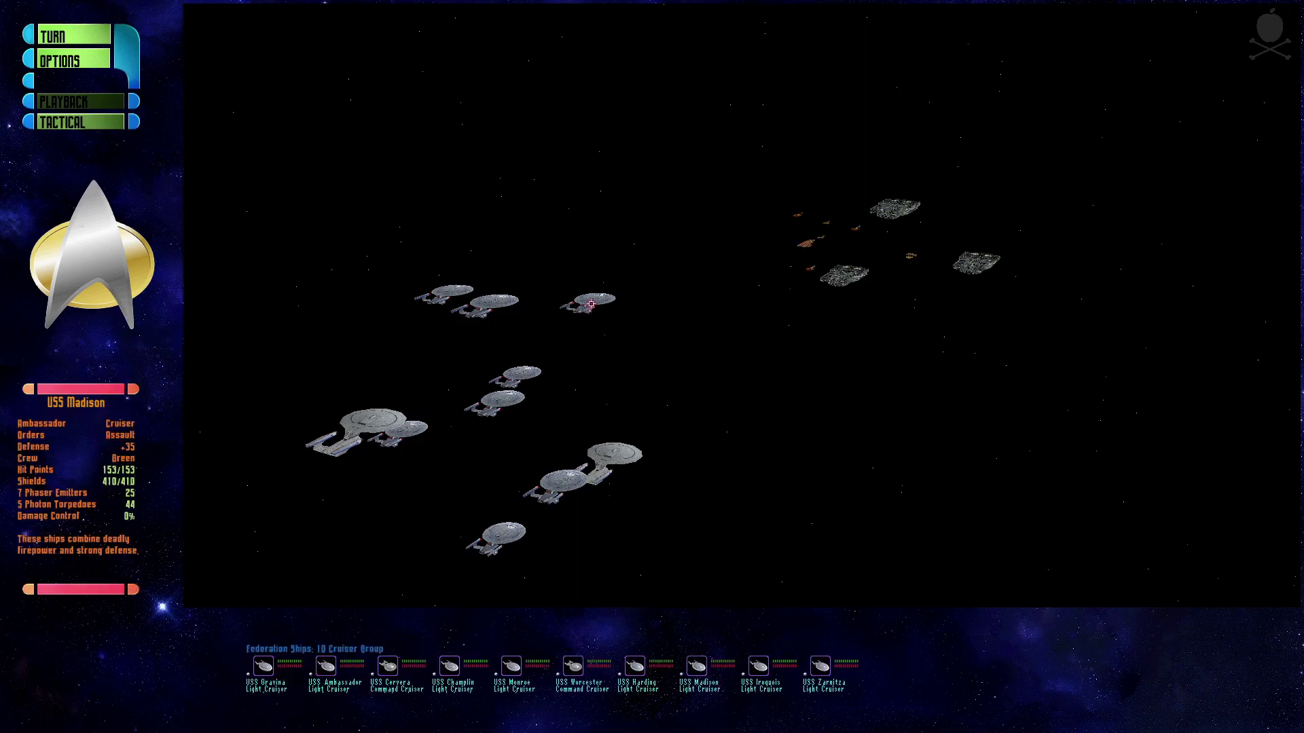
Order USS Cervera and USS Worcester to charge, targeting Cardassian Transport C.
{"action": "left_click", "coordinate": [591, 305]}
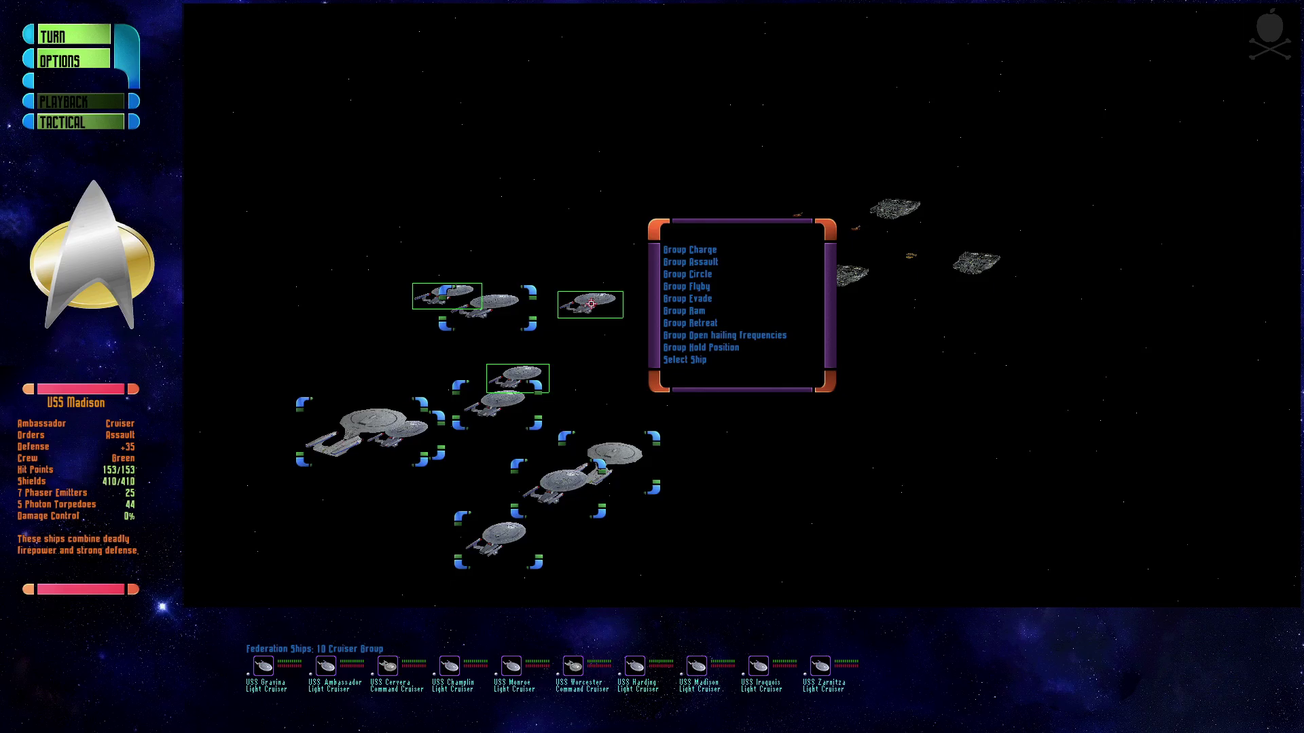
{"action": "left_click", "coordinate": [359, 421]}
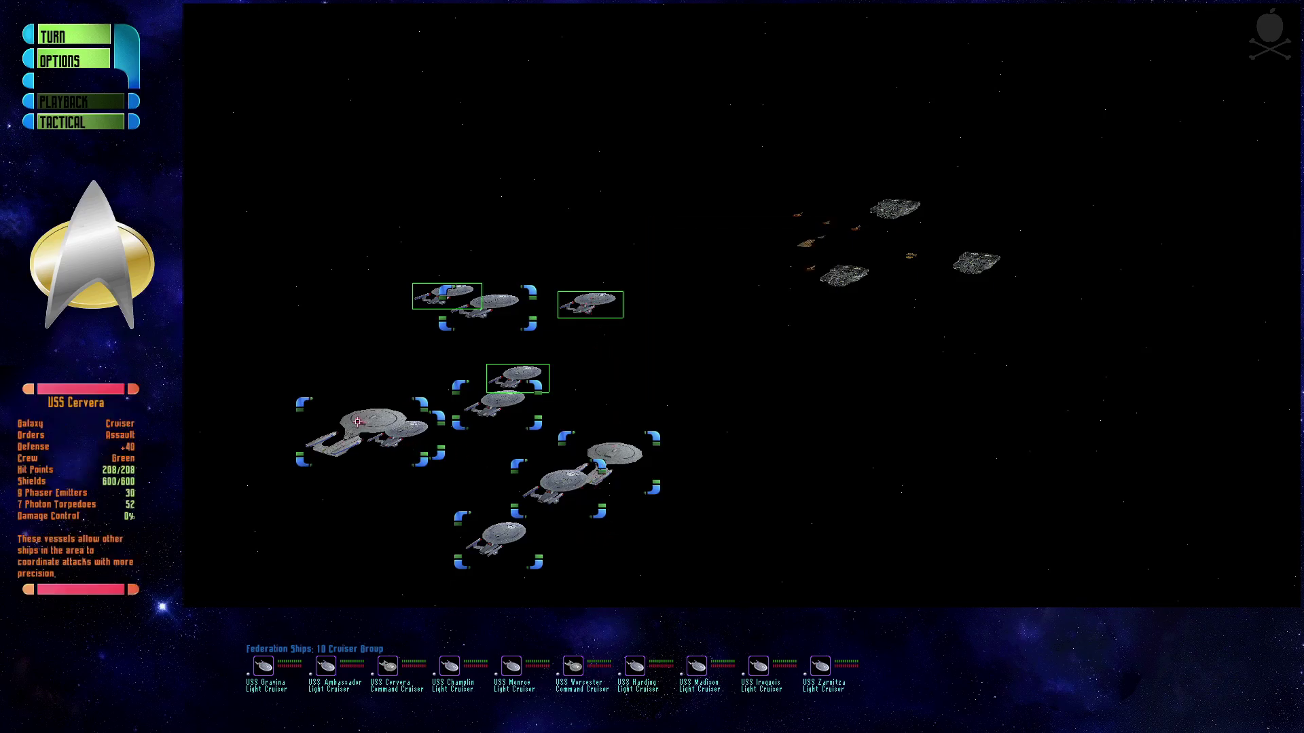
{"action": "left_click", "coordinate": [387, 666]}
{"action": "left_click", "coordinate": [674, 362]}
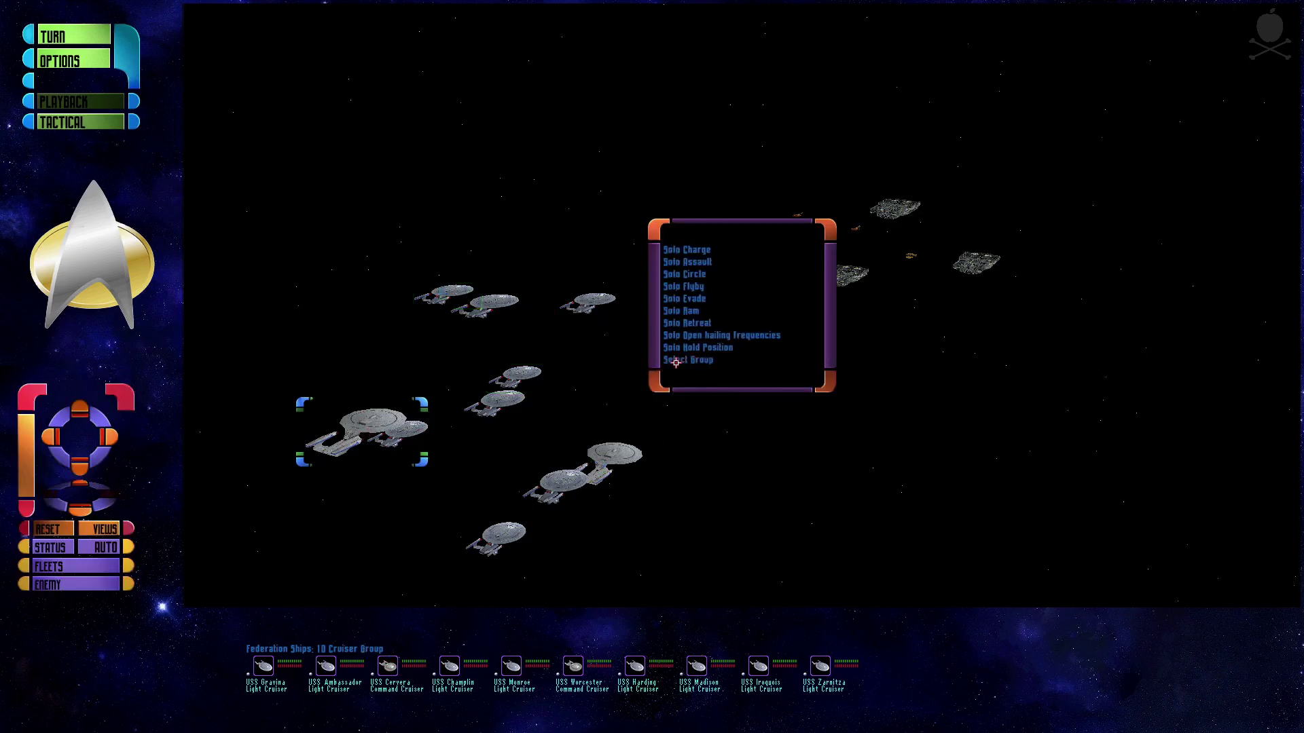
{"action": "left_click", "coordinate": [690, 248]}
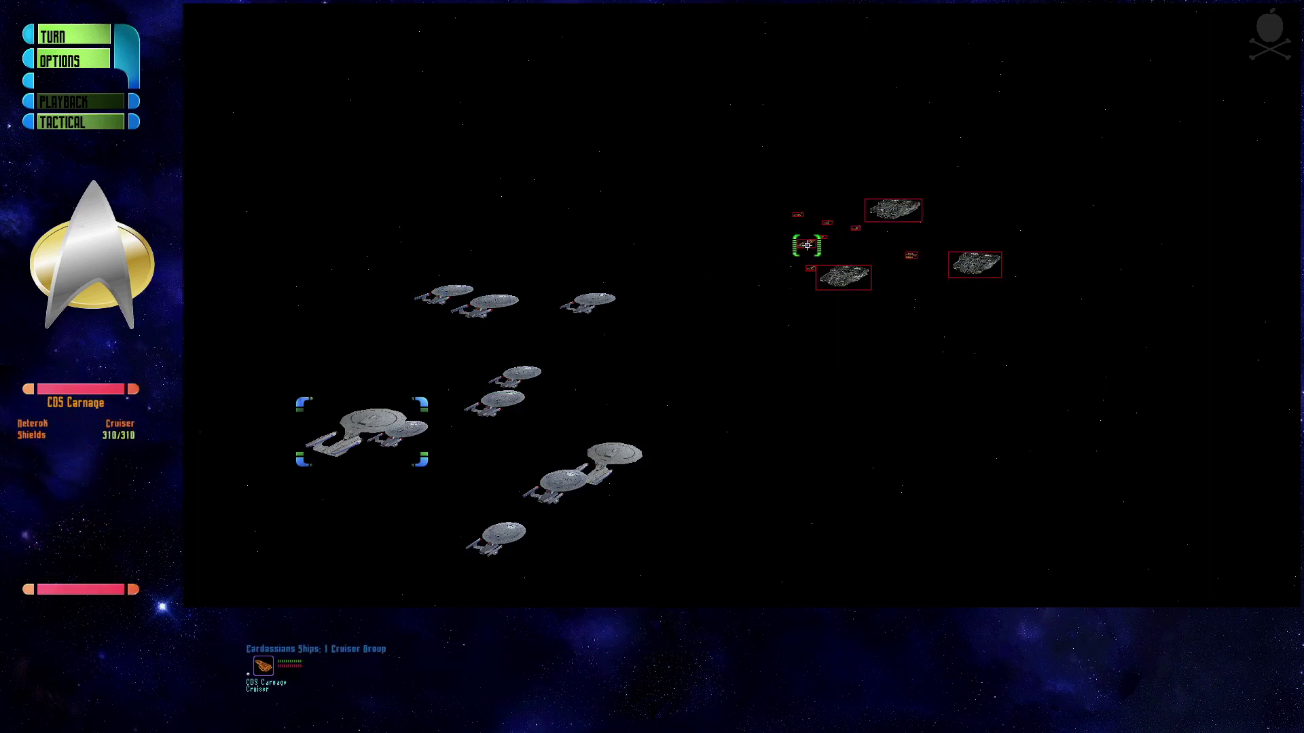
{"action": "left_click", "coordinate": [607, 451]}
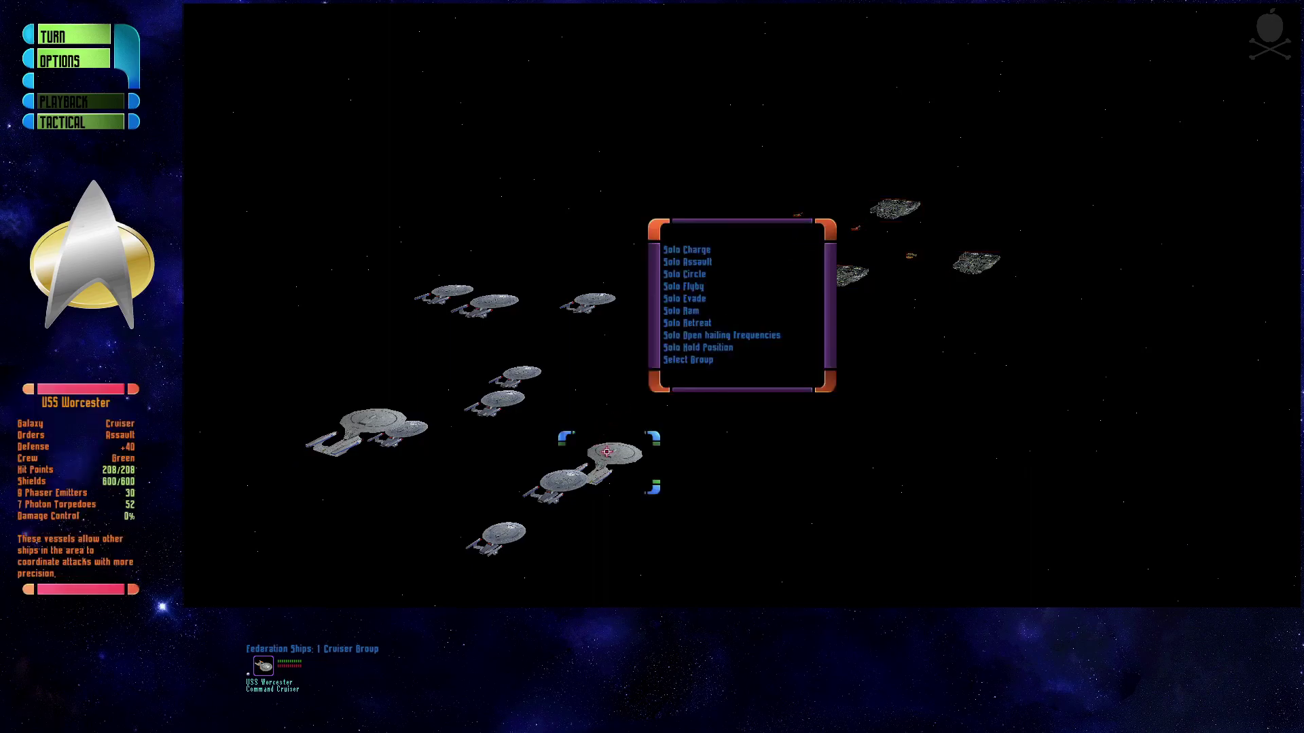
{"action": "left_click", "coordinate": [702, 251]}
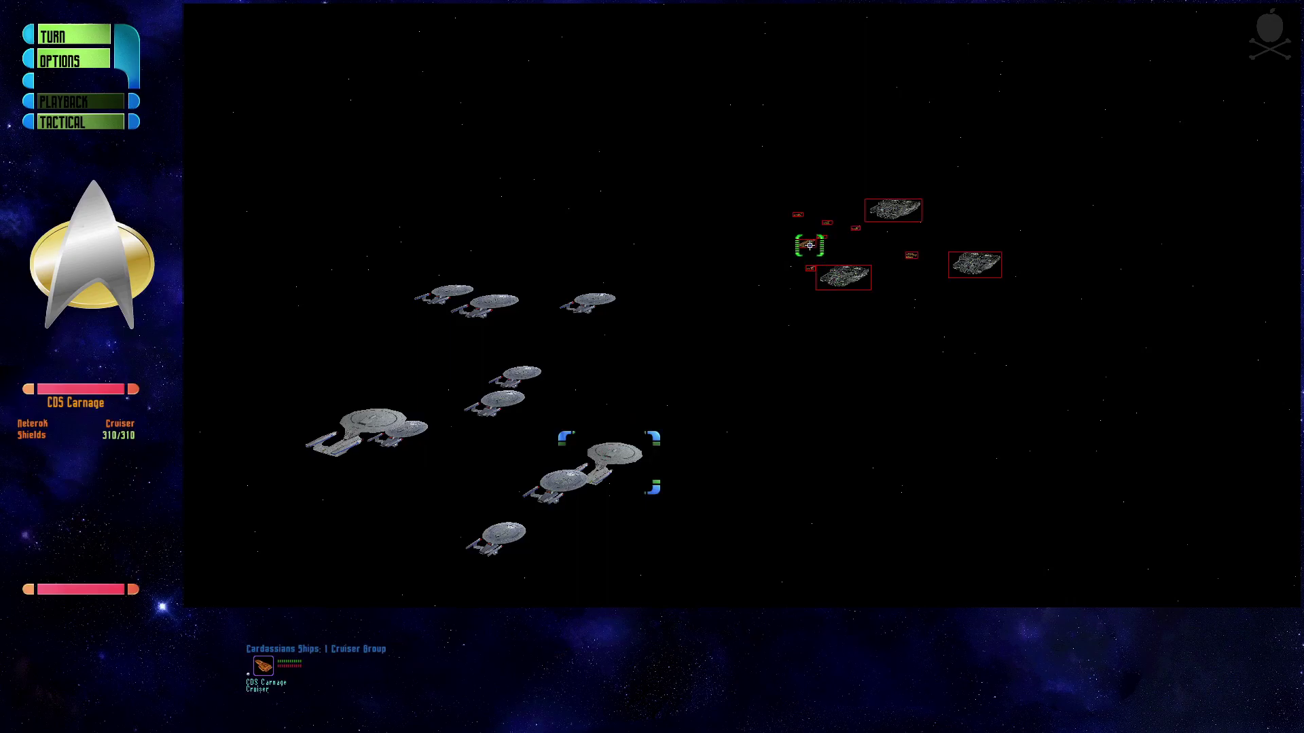
{"action": "left_click", "coordinate": [842, 278]}
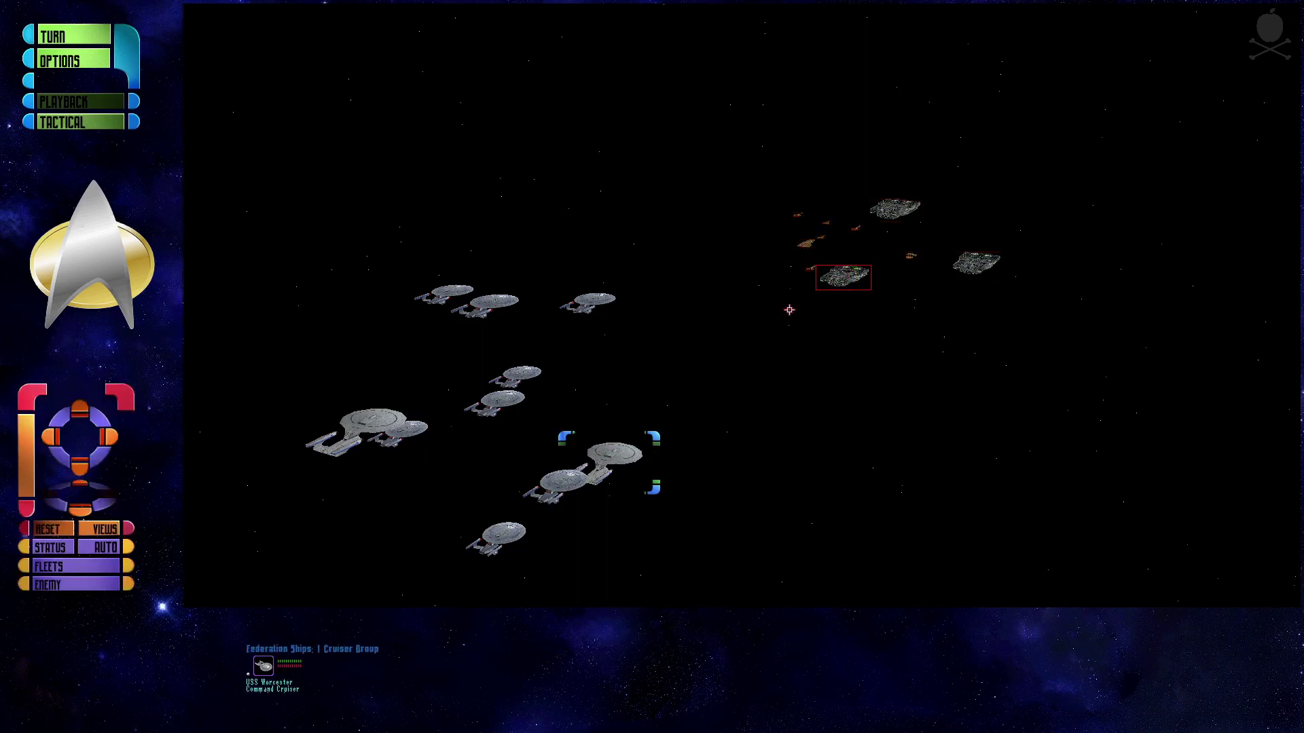
Order the cruiser group to assault and USS Cervera to charge an enemy ship.
{"action": "left_click", "coordinate": [590, 303]}
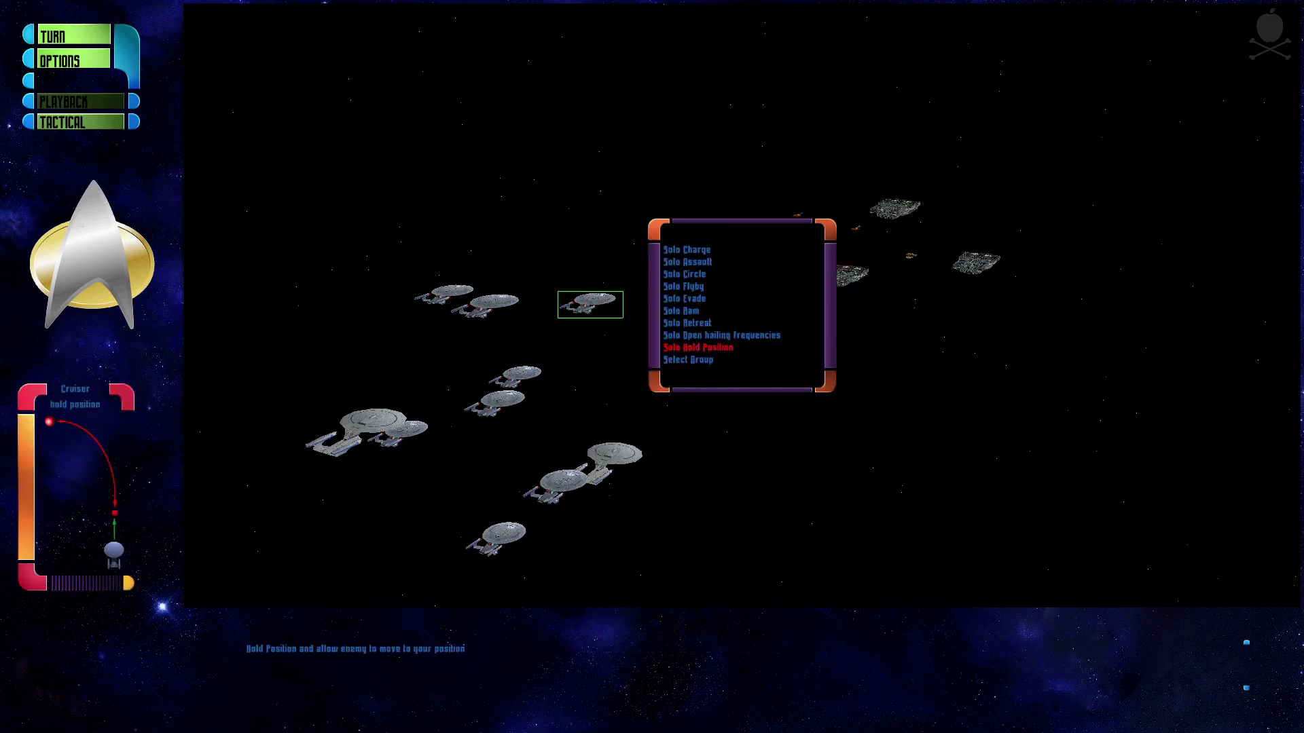
{"action": "left_click", "coordinate": [703, 359]}
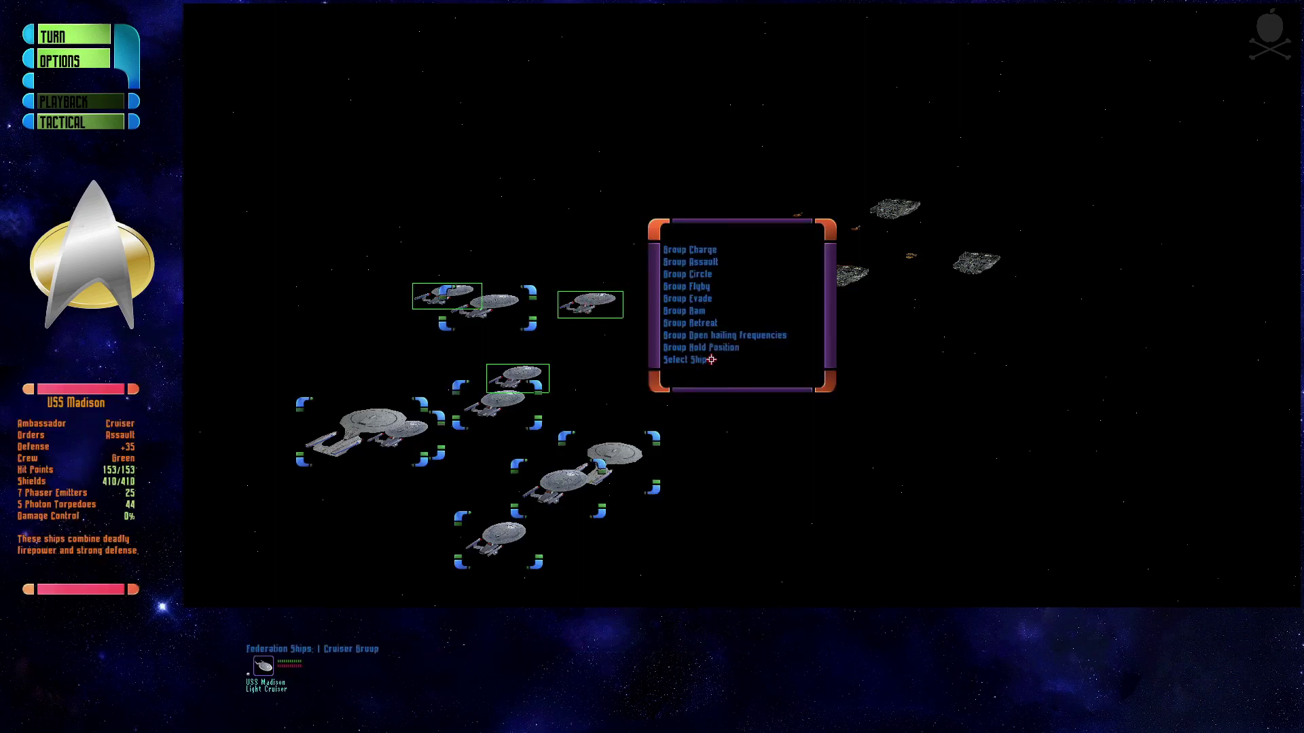
{"action": "left_click", "coordinate": [710, 273]}
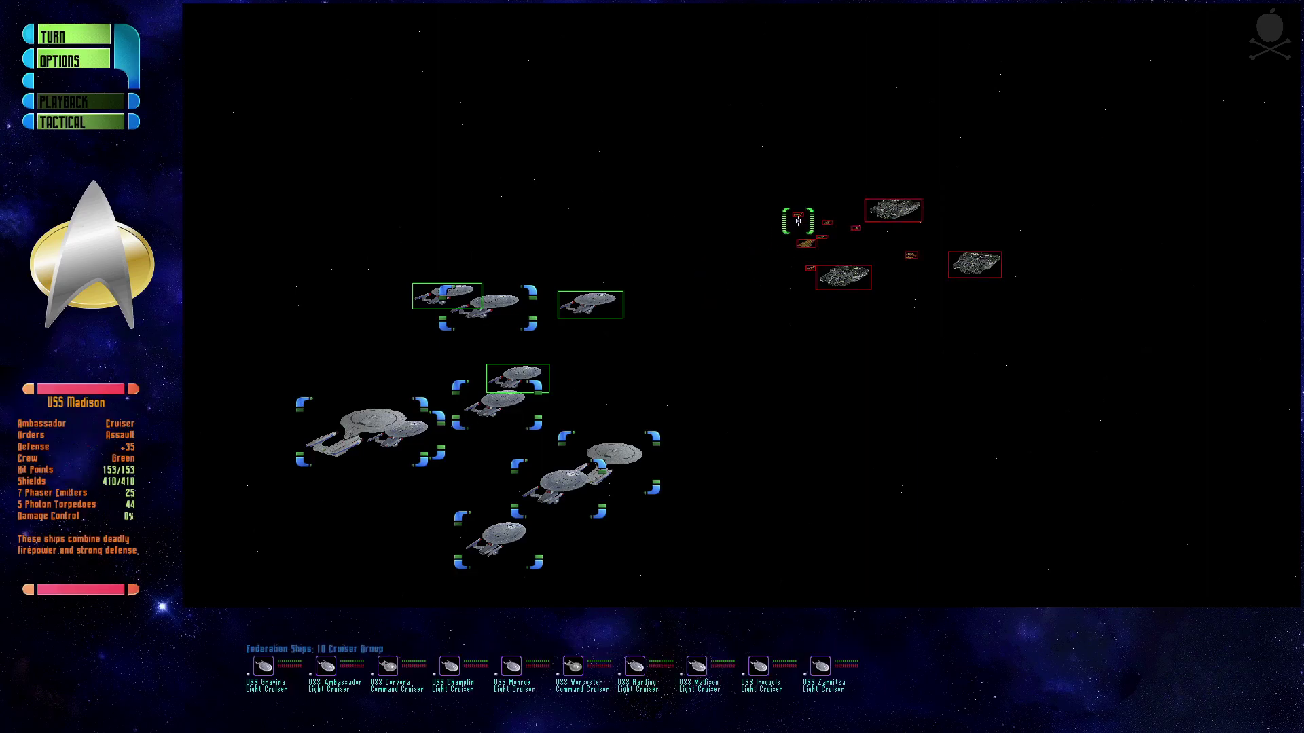
{"action": "left_click", "coordinate": [370, 417]}
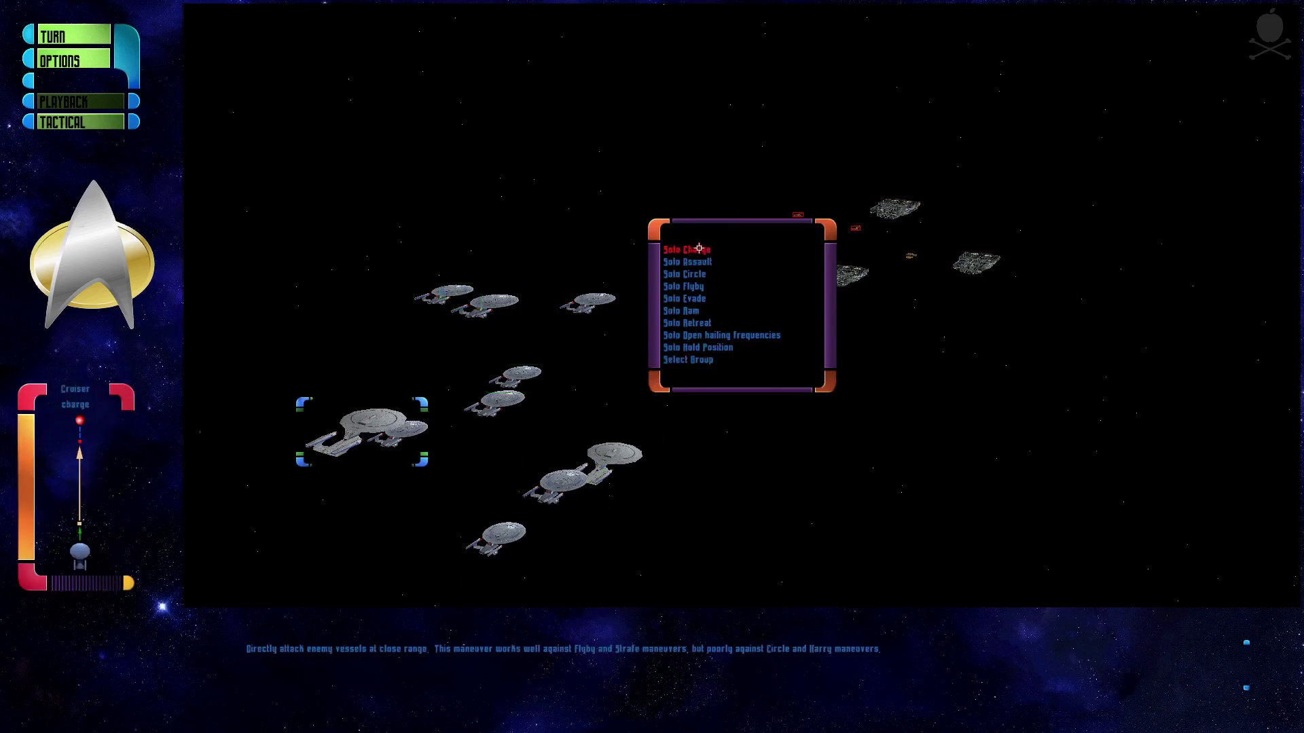
{"action": "left_click", "coordinate": [693, 263]}
{"action": "left_click", "coordinate": [805, 244]}
Have another cruiser assault the small enemy ship and play out the combat round.
{"action": "left_click", "coordinate": [608, 452]}
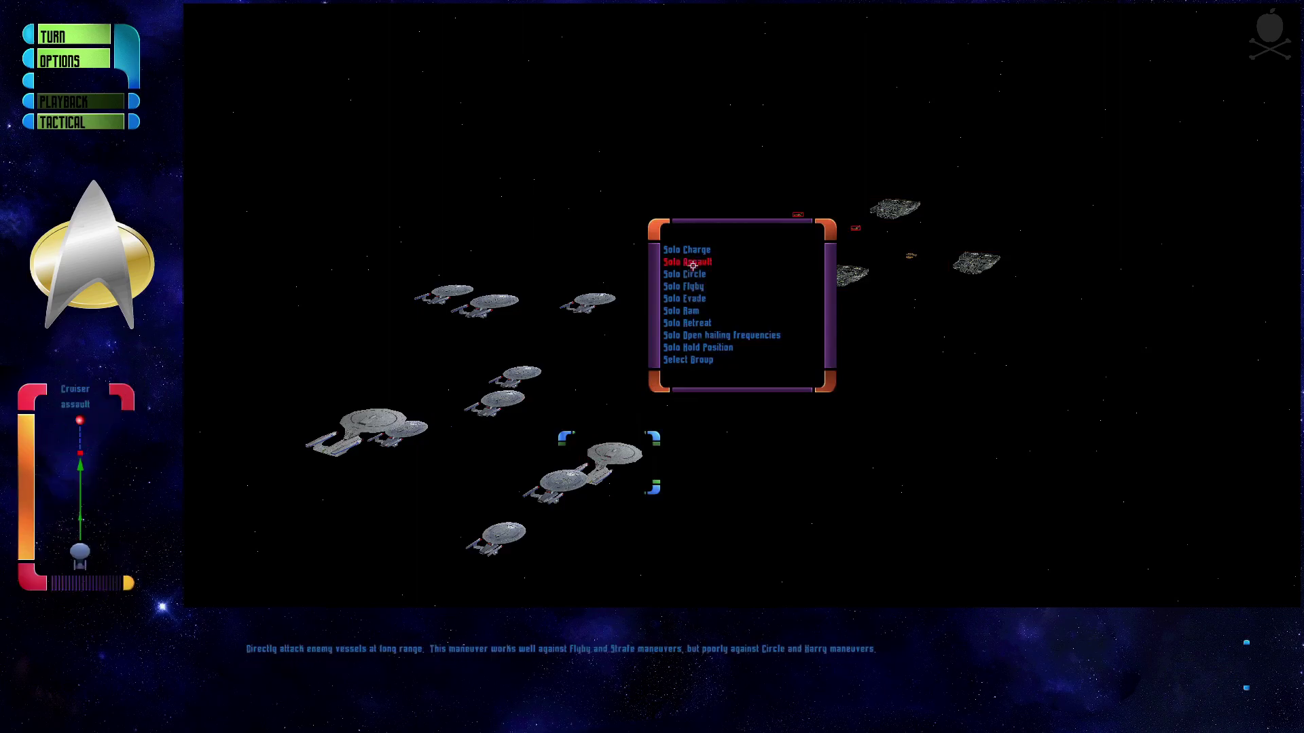
{"action": "left_click", "coordinate": [816, 249]}
{"action": "left_click", "coordinate": [805, 243]}
{"action": "left_click", "coordinate": [100, 48]}
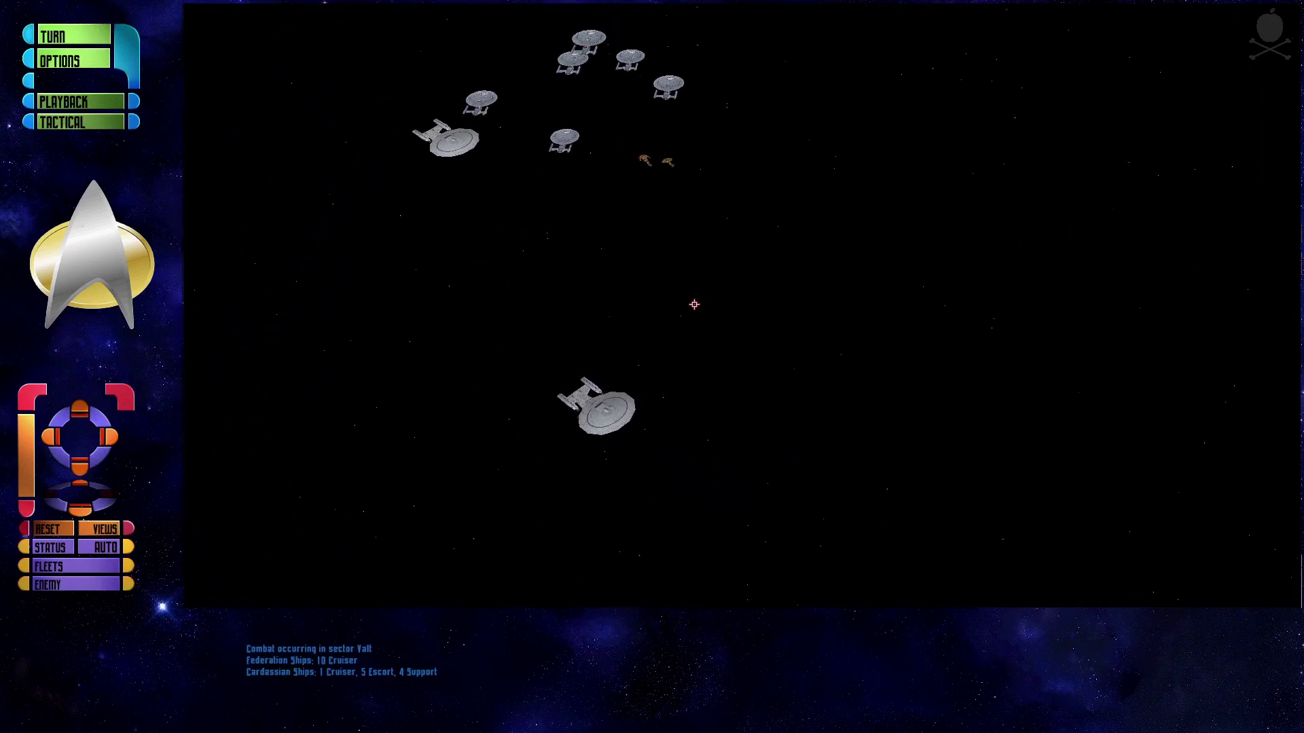
Inspect CDS Flanker and CDS Discovery, then order the cruiser group to circle the enemy.
{"action": "left_click", "coordinate": [652, 220]}
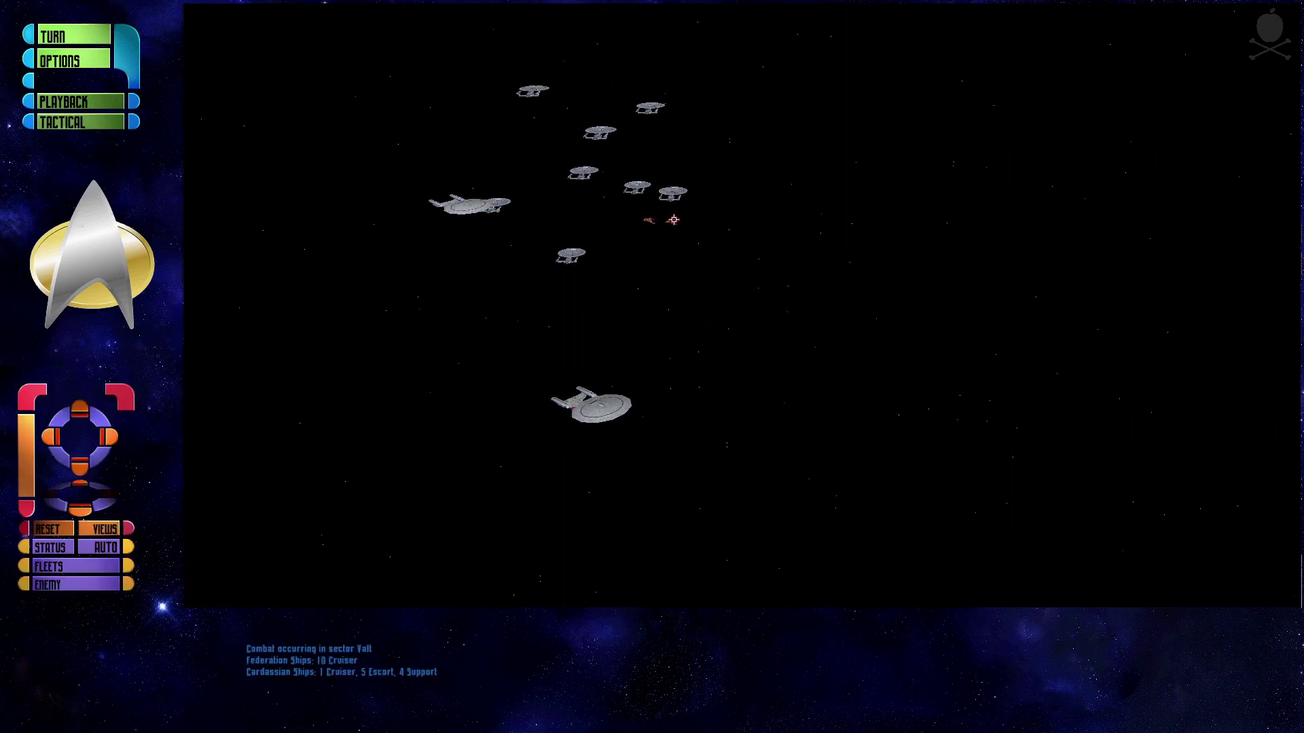
{"action": "left_click", "coordinate": [674, 220]}
{"action": "right_click", "coordinate": [667, 218]}
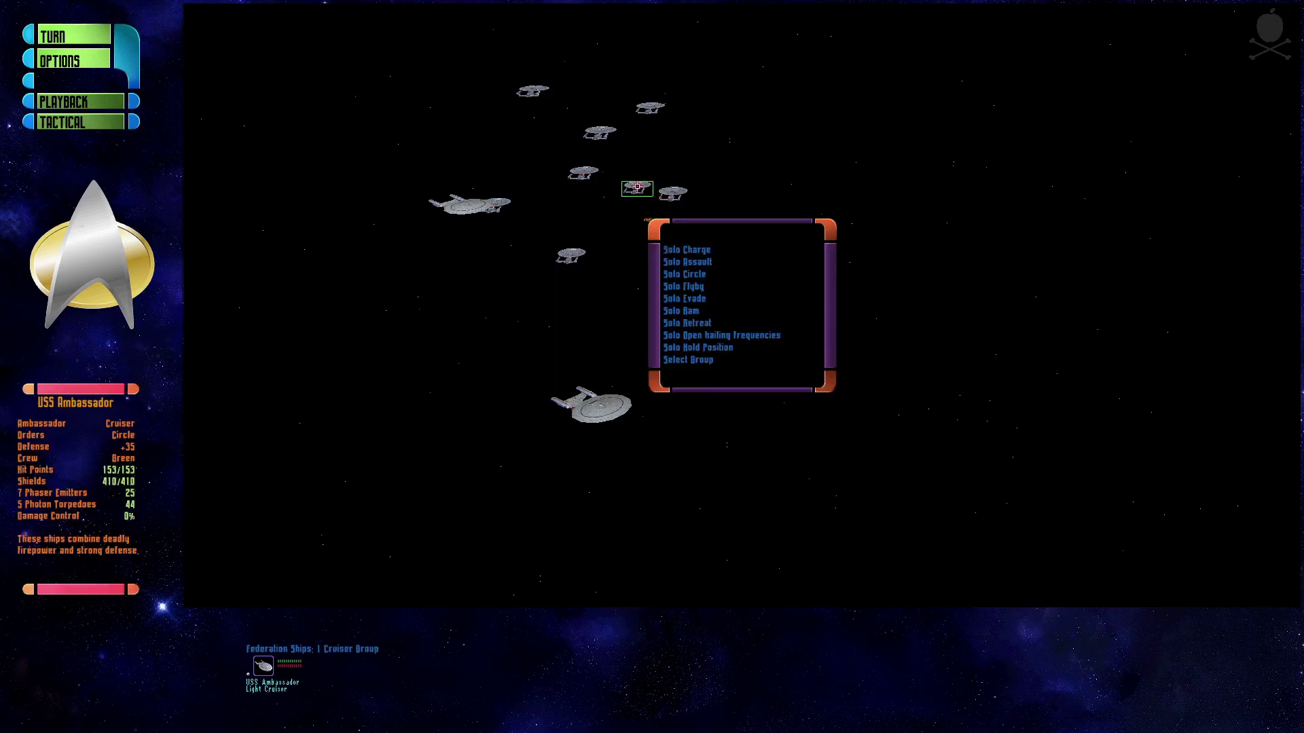
{"action": "left_click", "coordinate": [693, 360]}
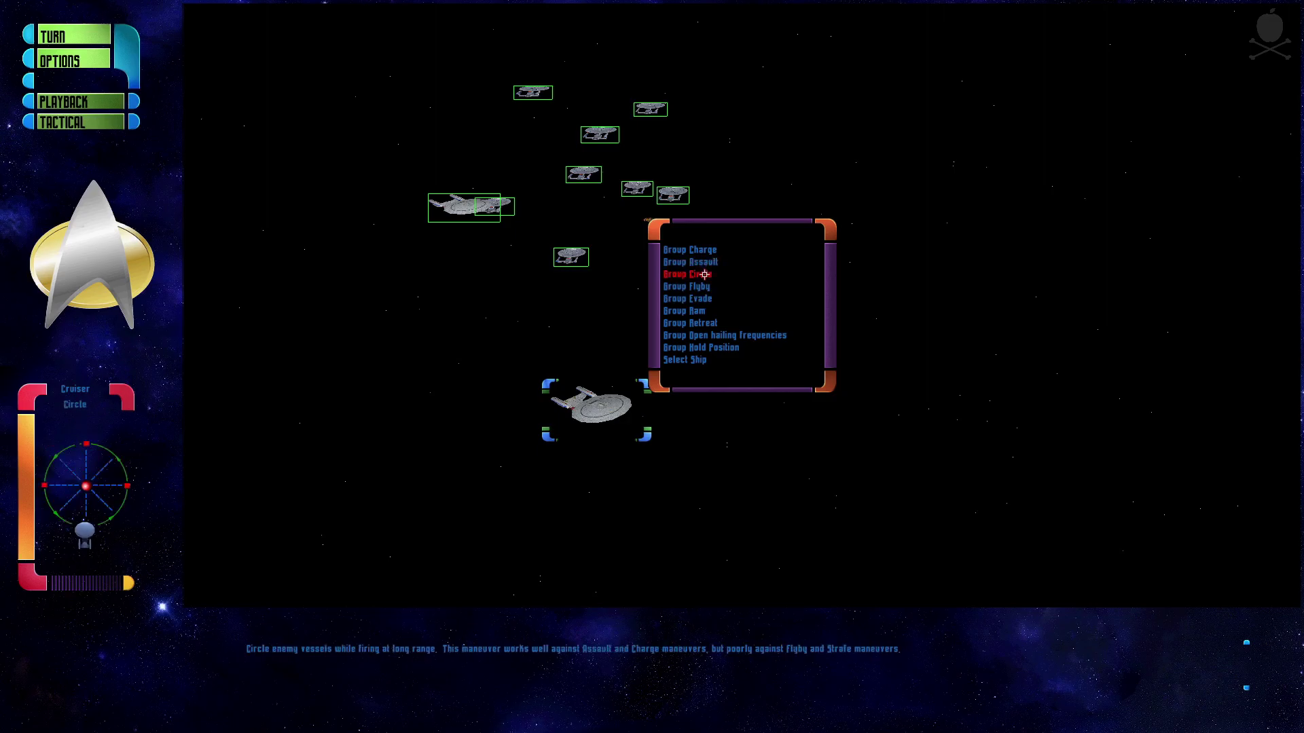
{"action": "left_click", "coordinate": [703, 274]}
{"action": "left_click", "coordinate": [654, 223]}
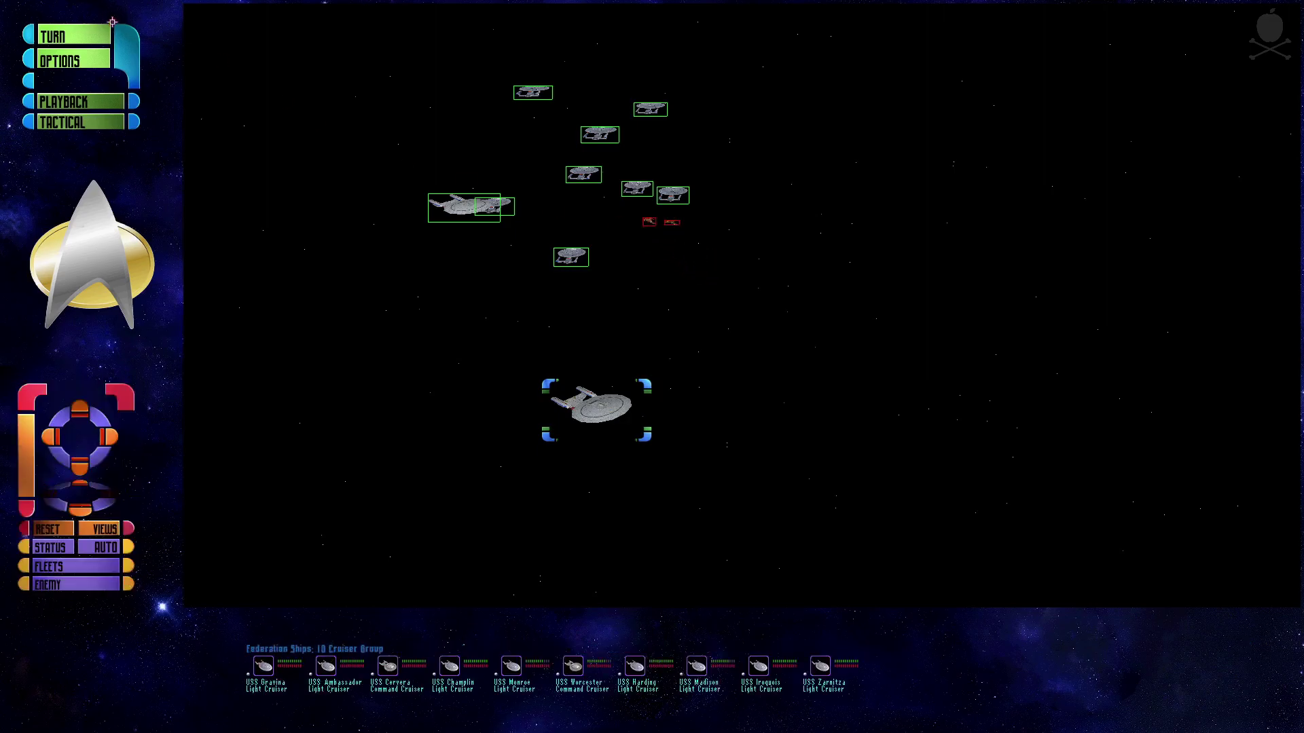
Give USS Worcester an attack order on an enemy ship and select the left cruiser.
{"action": "left_click", "coordinate": [609, 413]}
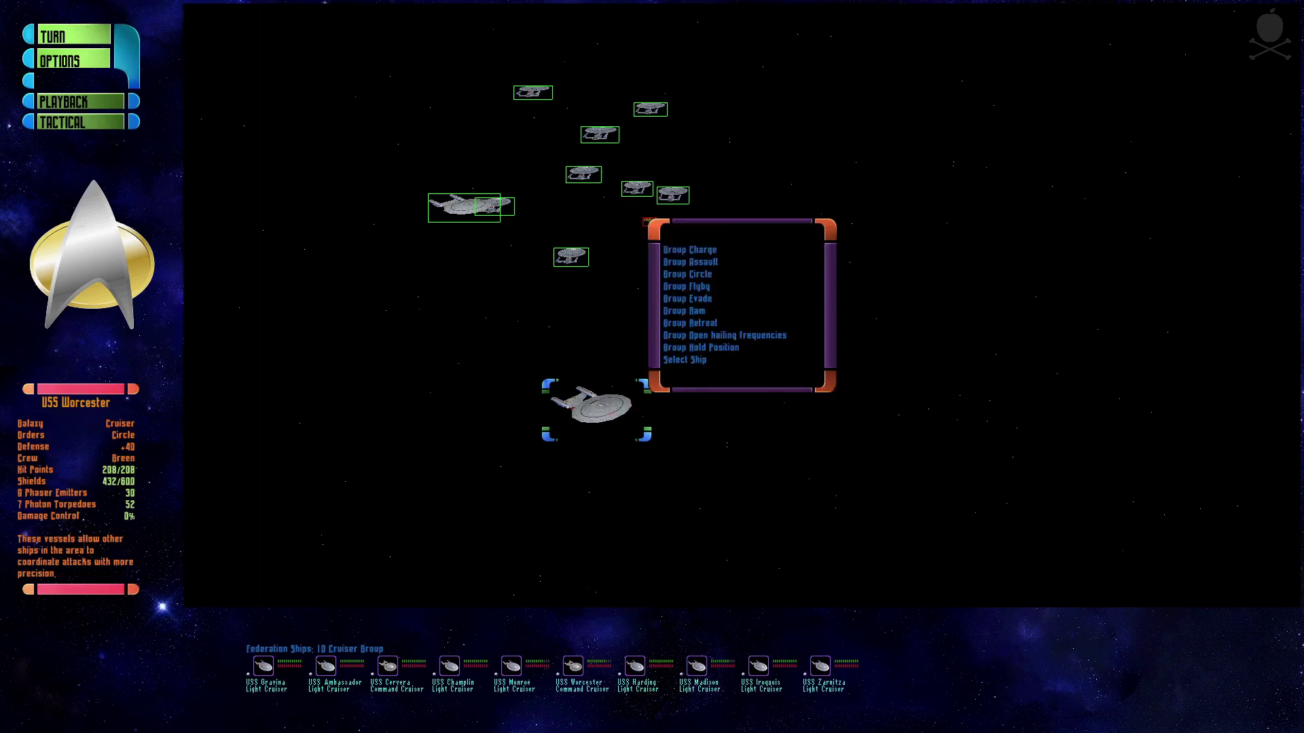
{"action": "left_click", "coordinate": [684, 276]}
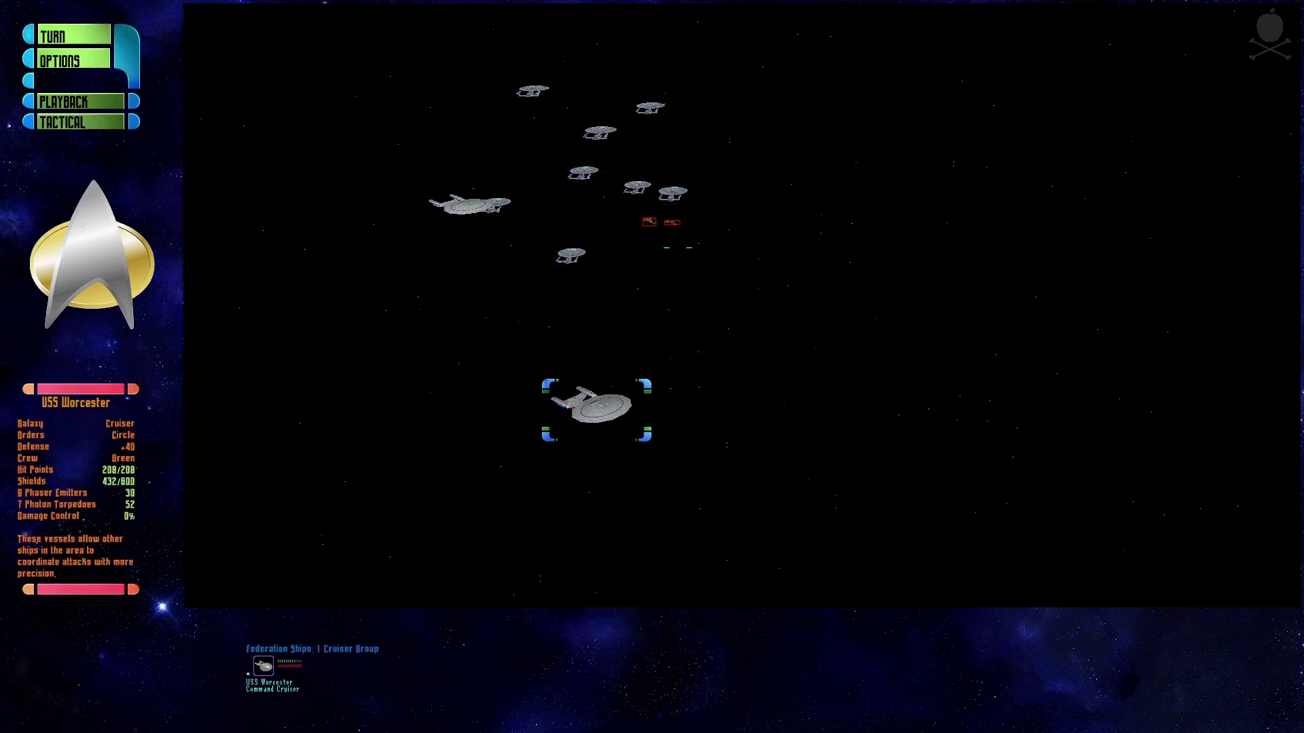
{"action": "left_click", "coordinate": [671, 220]}
{"action": "left_click", "coordinate": [473, 212]}
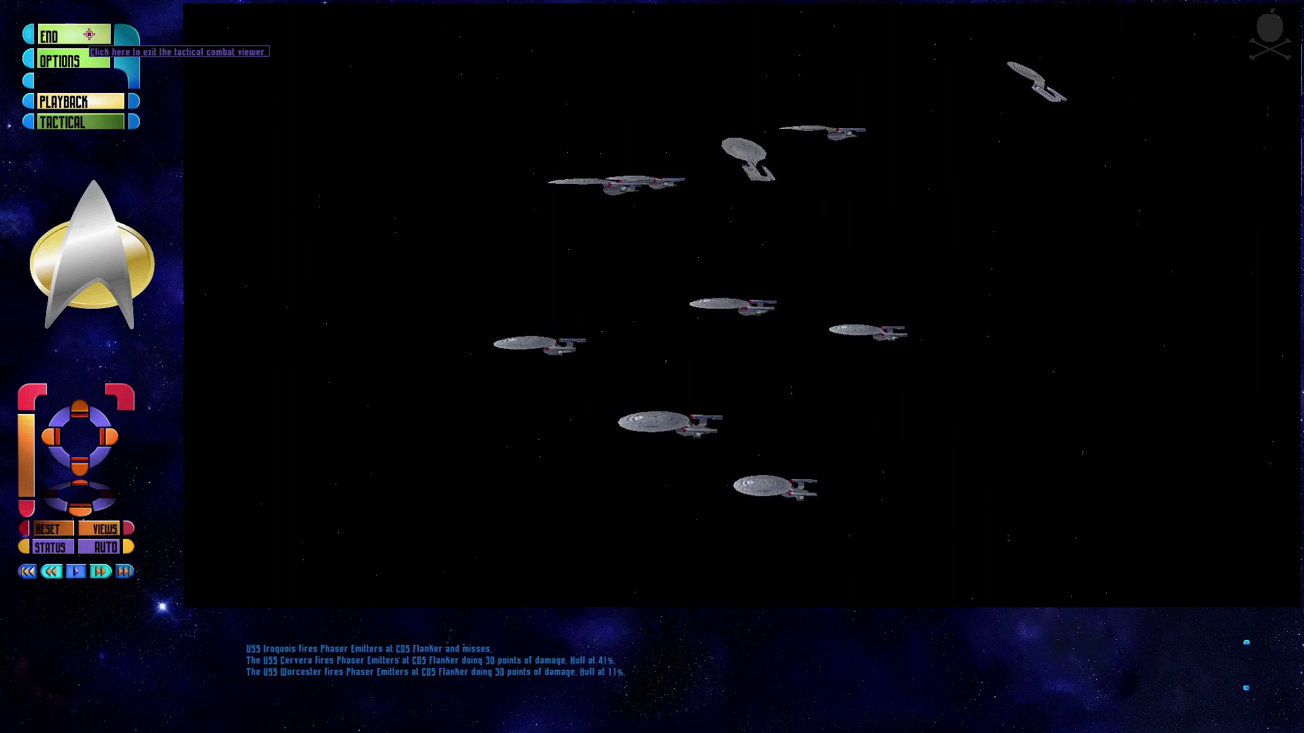
Inspect USS Ambassador and USS Zarnitza during the battle playback.
{"action": "left_click", "coordinate": [537, 351]}
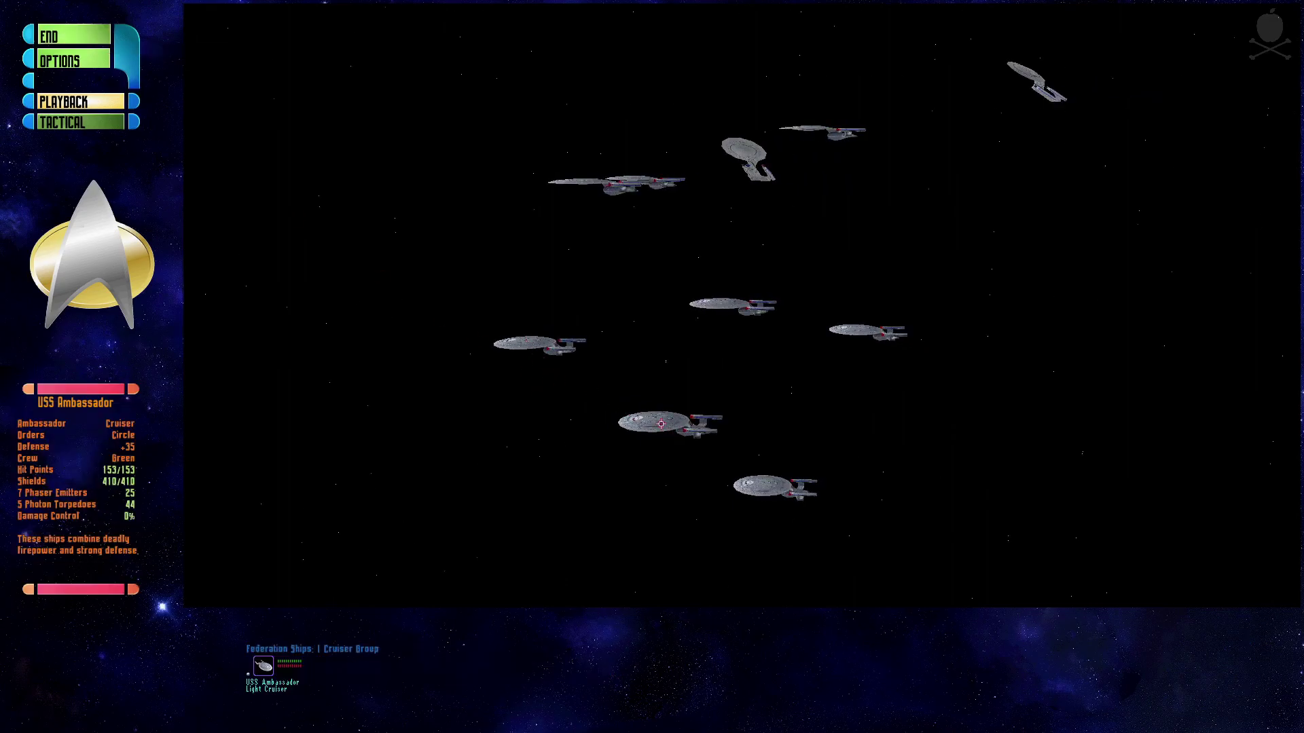
{"action": "left_click", "coordinate": [738, 490]}
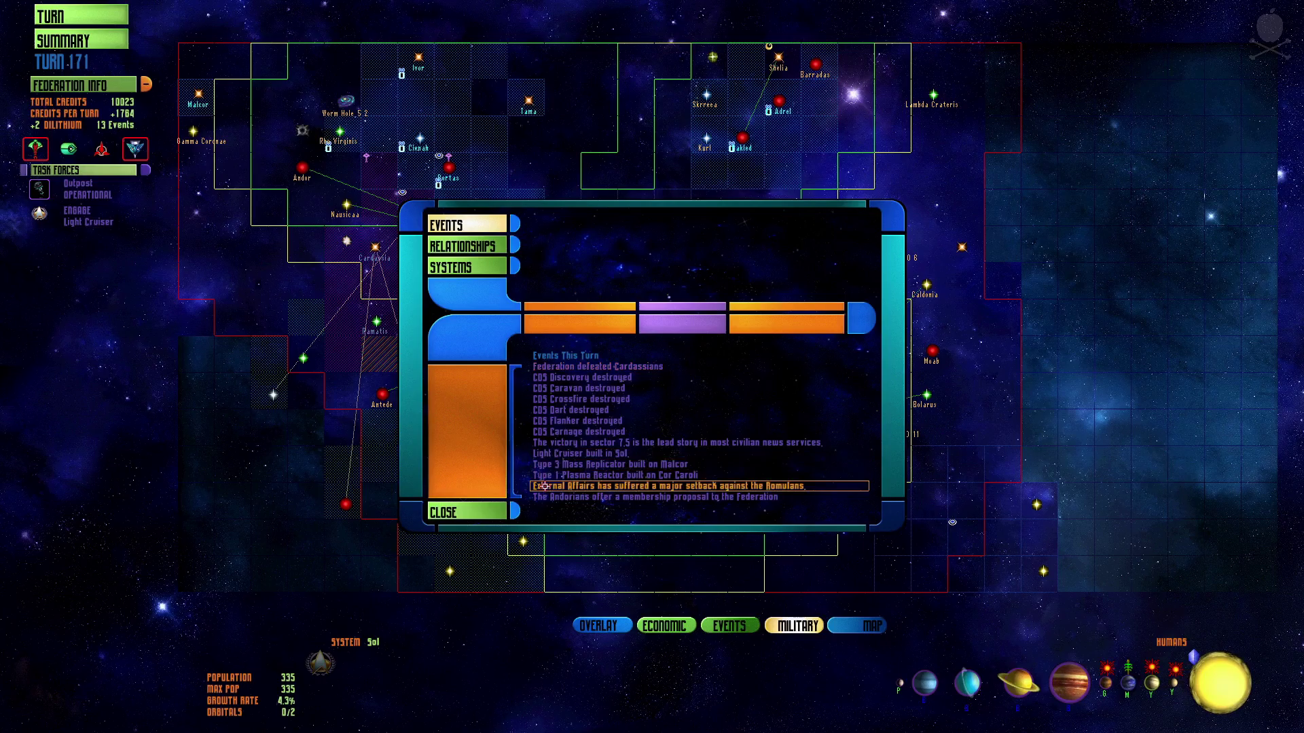
Read the intel report on the Romulan setback, then view the Empire Status comparison.
{"action": "left_click", "coordinate": [545, 486]}
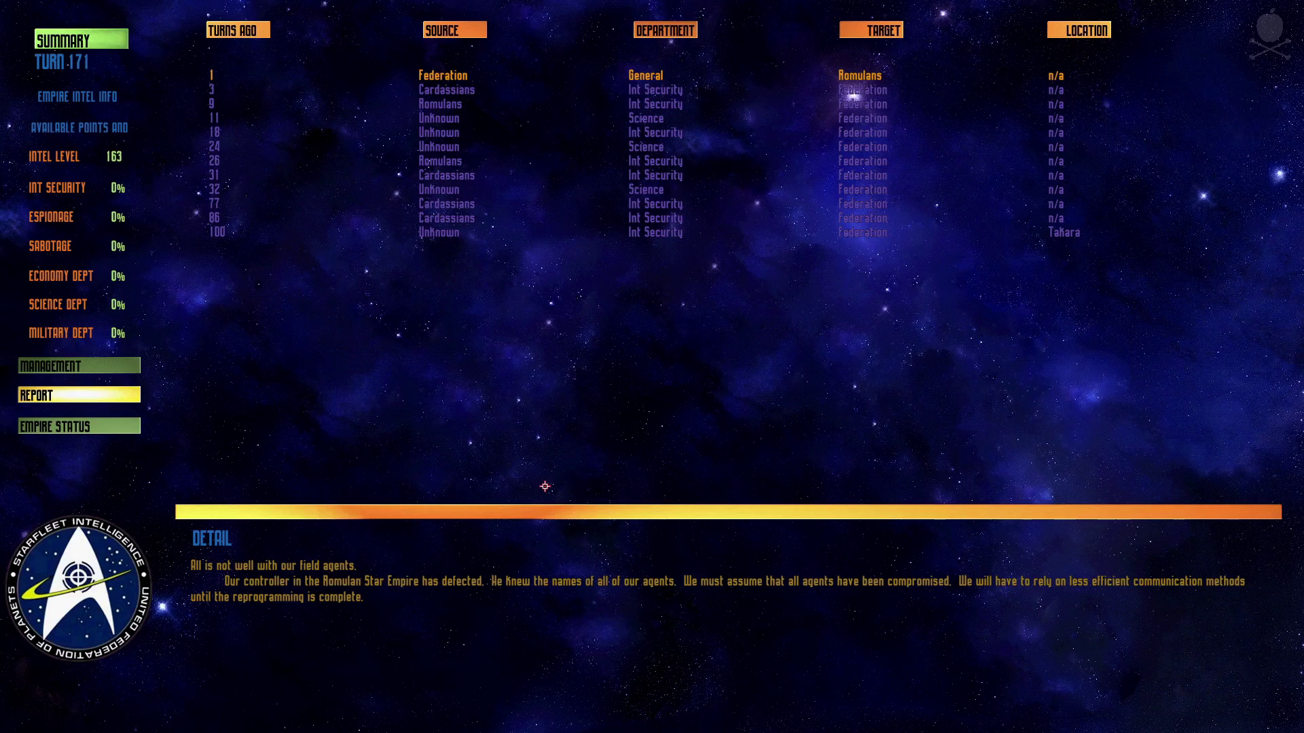
{"action": "right_click", "coordinate": [530, 456]}
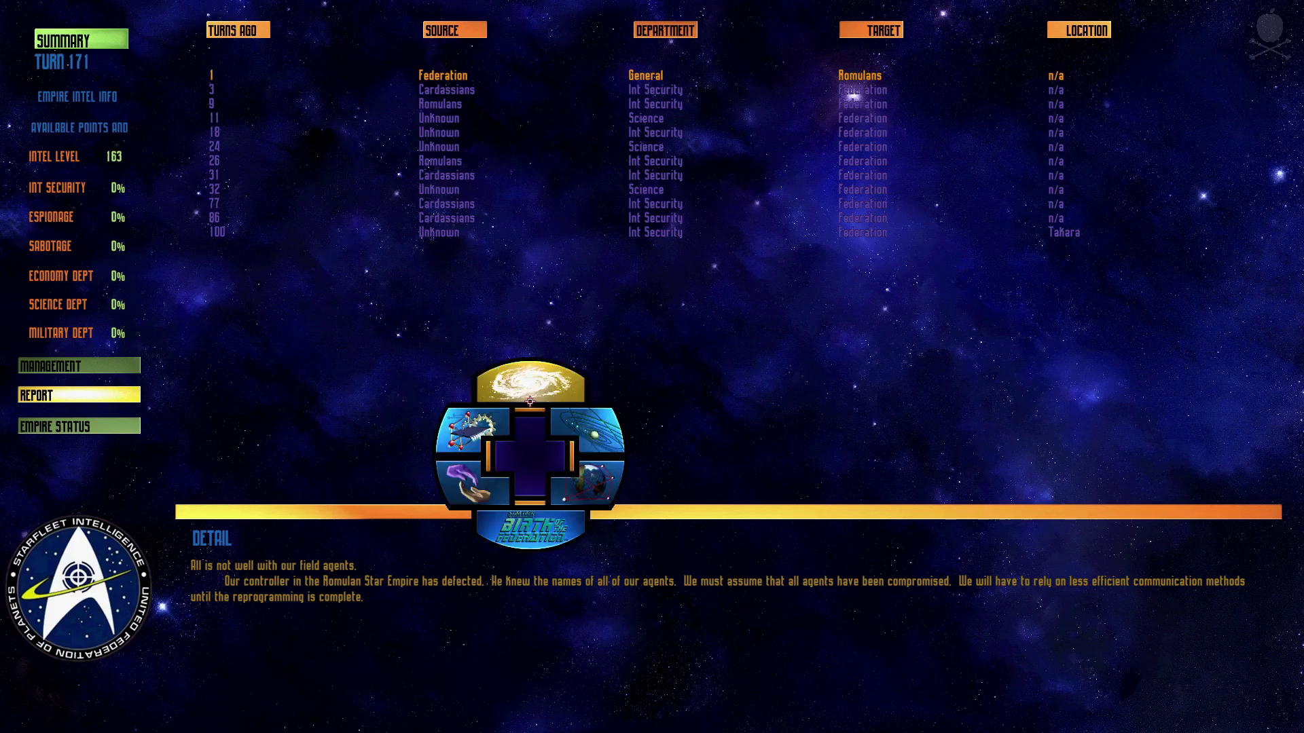
{"action": "left_click", "coordinate": [56, 428]}
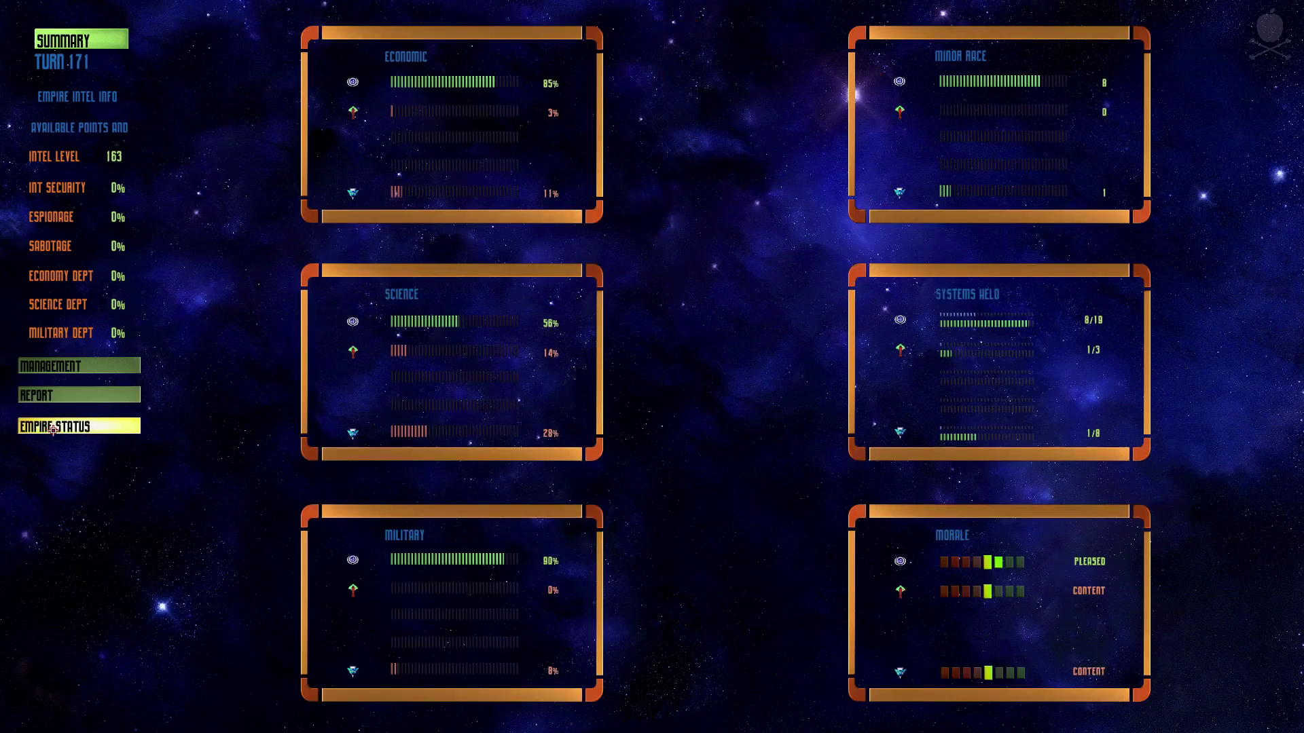
Back on the galaxy map, review Portas, Vulcan, Vall and their troop transport and cruiser task forces.
{"action": "right_click", "coordinate": [754, 537]}
{"action": "left_click", "coordinate": [753, 464]}
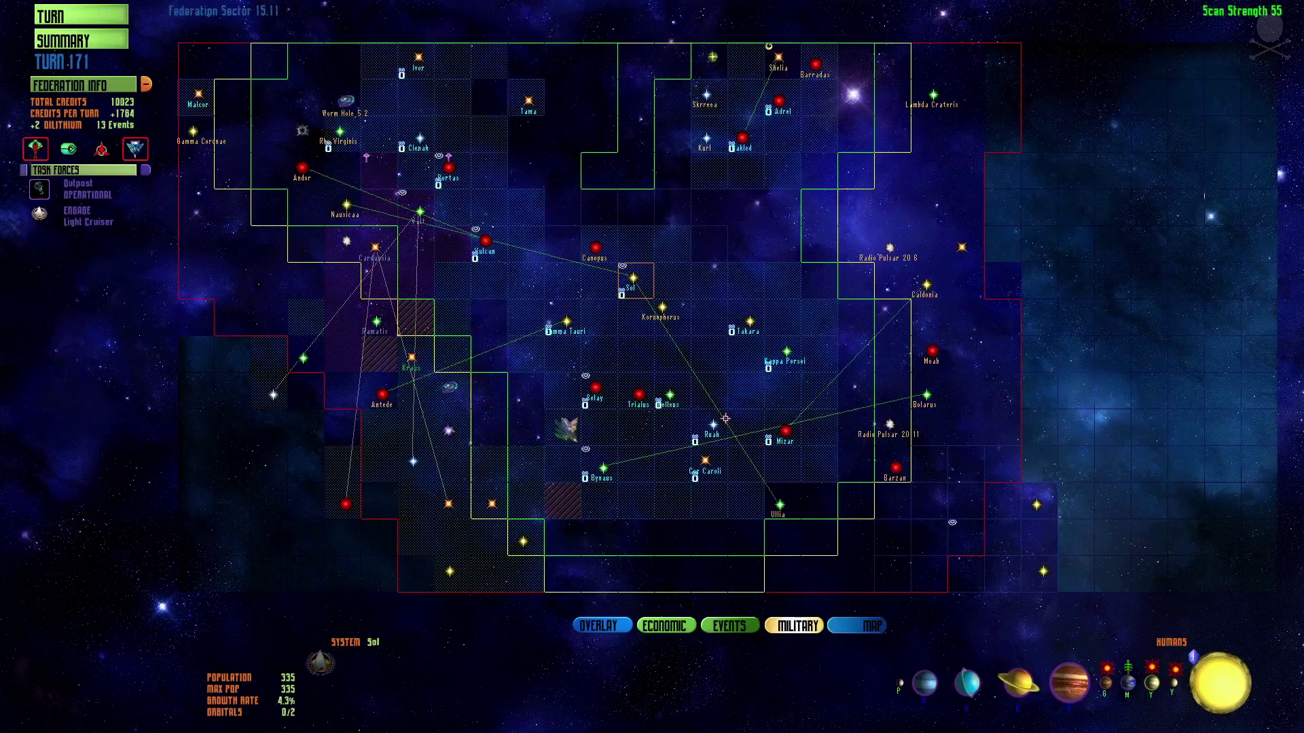
{"action": "left_click", "coordinate": [460, 169]}
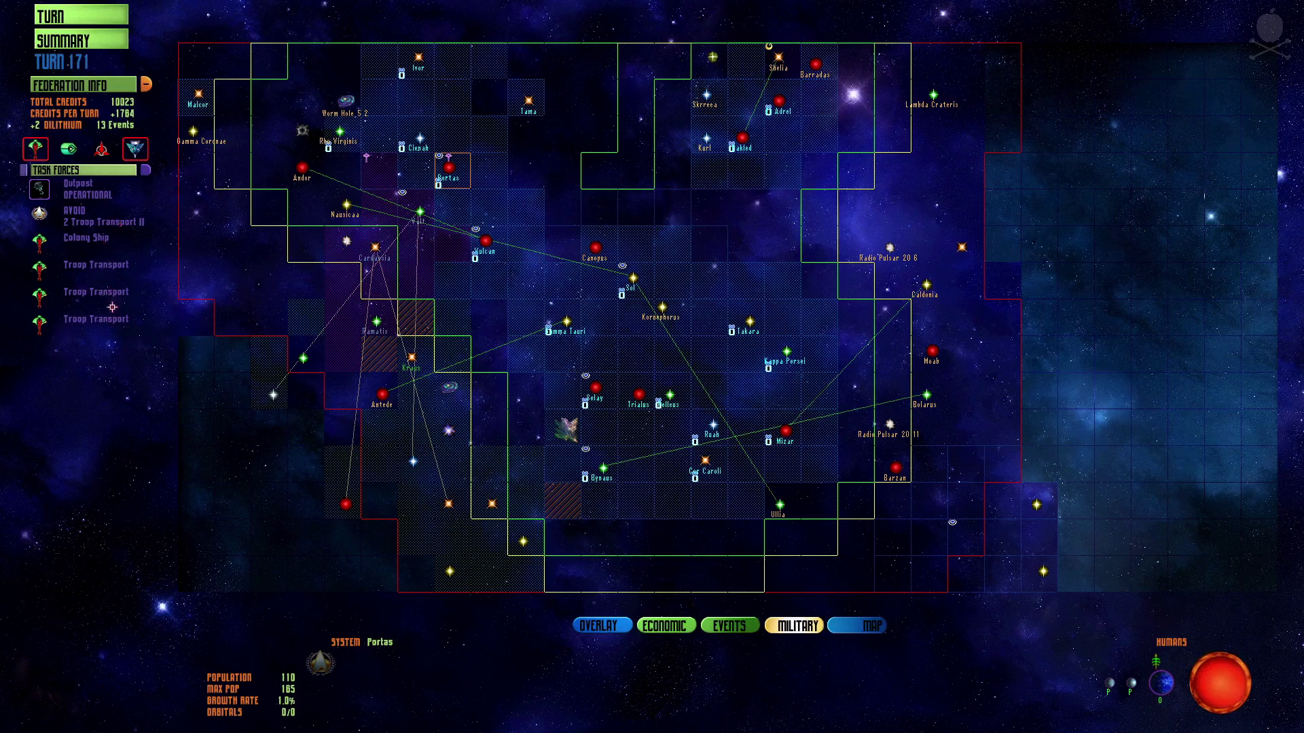
{"action": "left_click", "coordinate": [82, 210]}
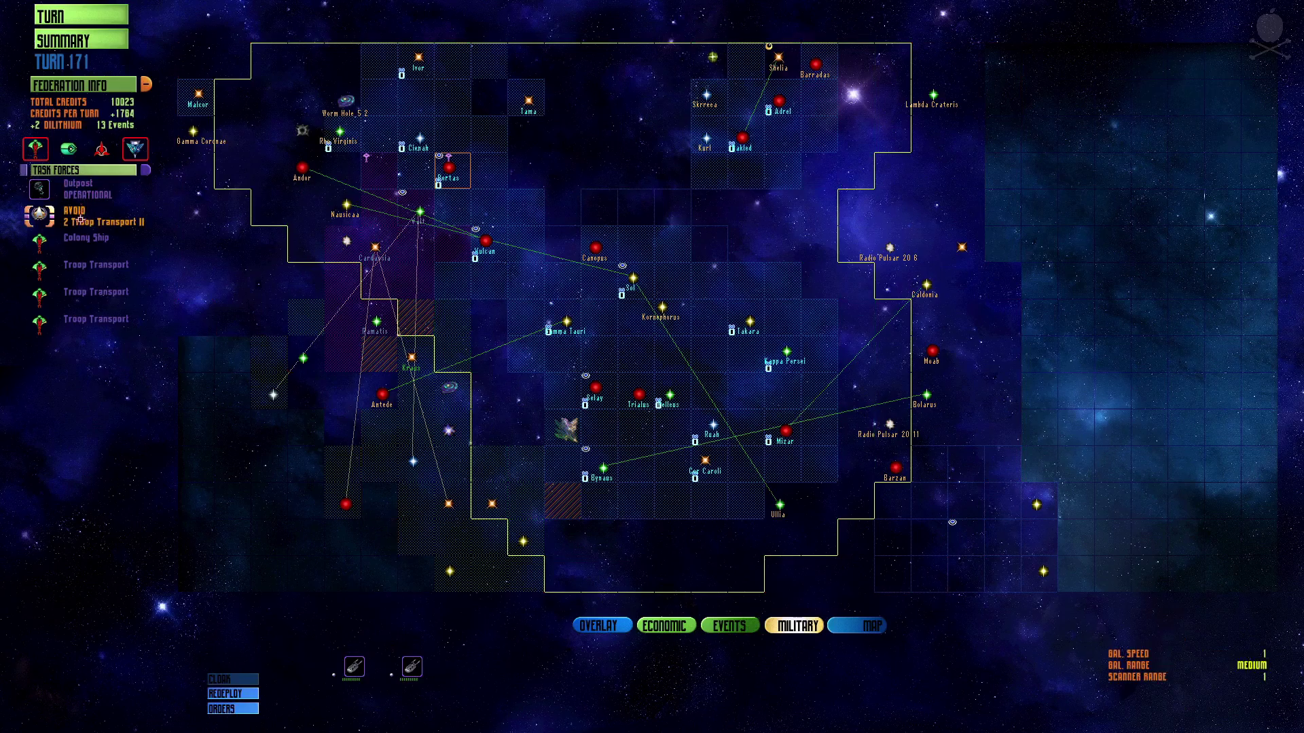
{"action": "left_click", "coordinate": [376, 177]}
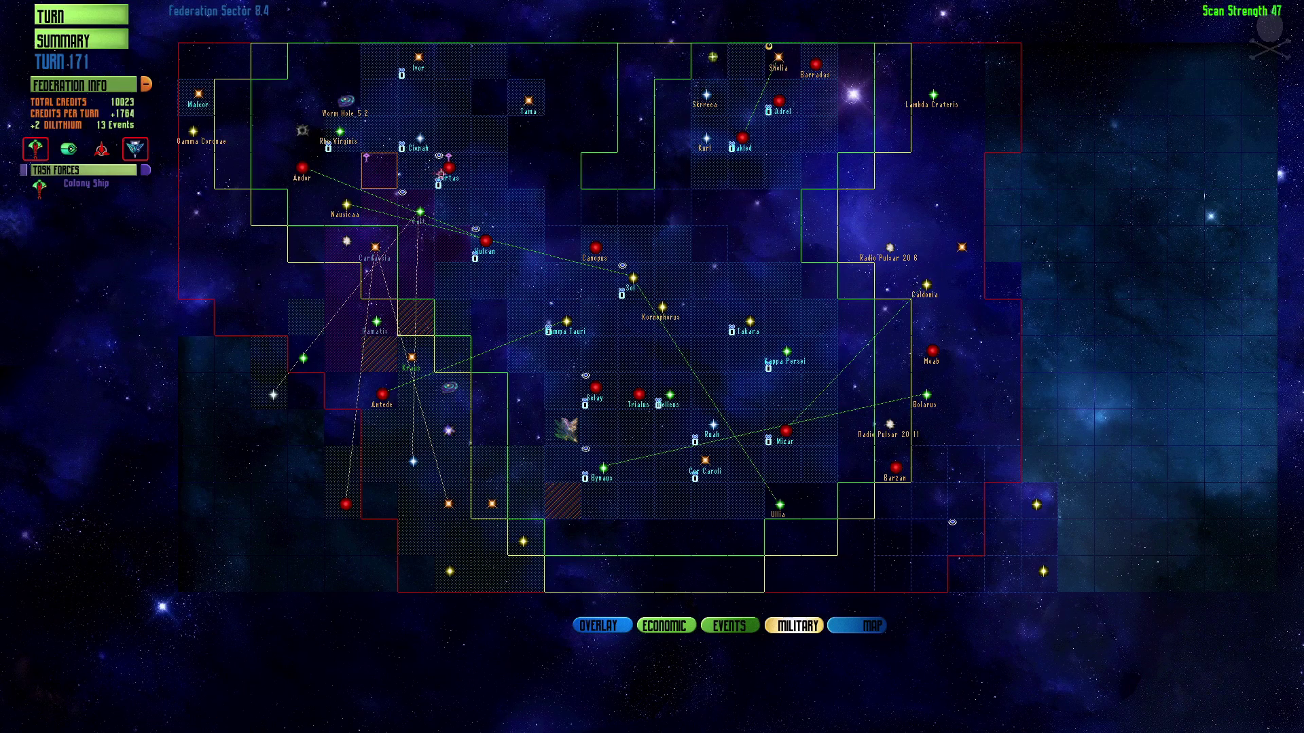
{"action": "left_click", "coordinate": [484, 245]}
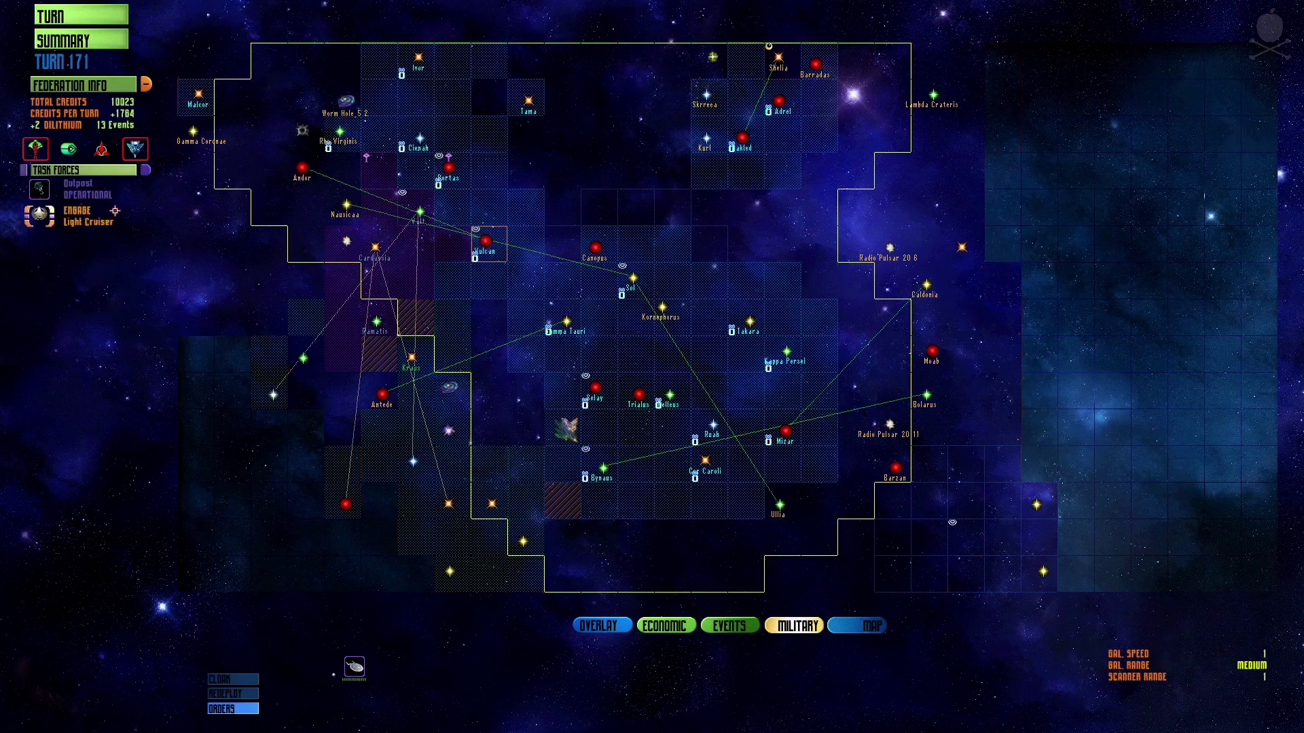
{"action": "left_click", "coordinate": [448, 210]}
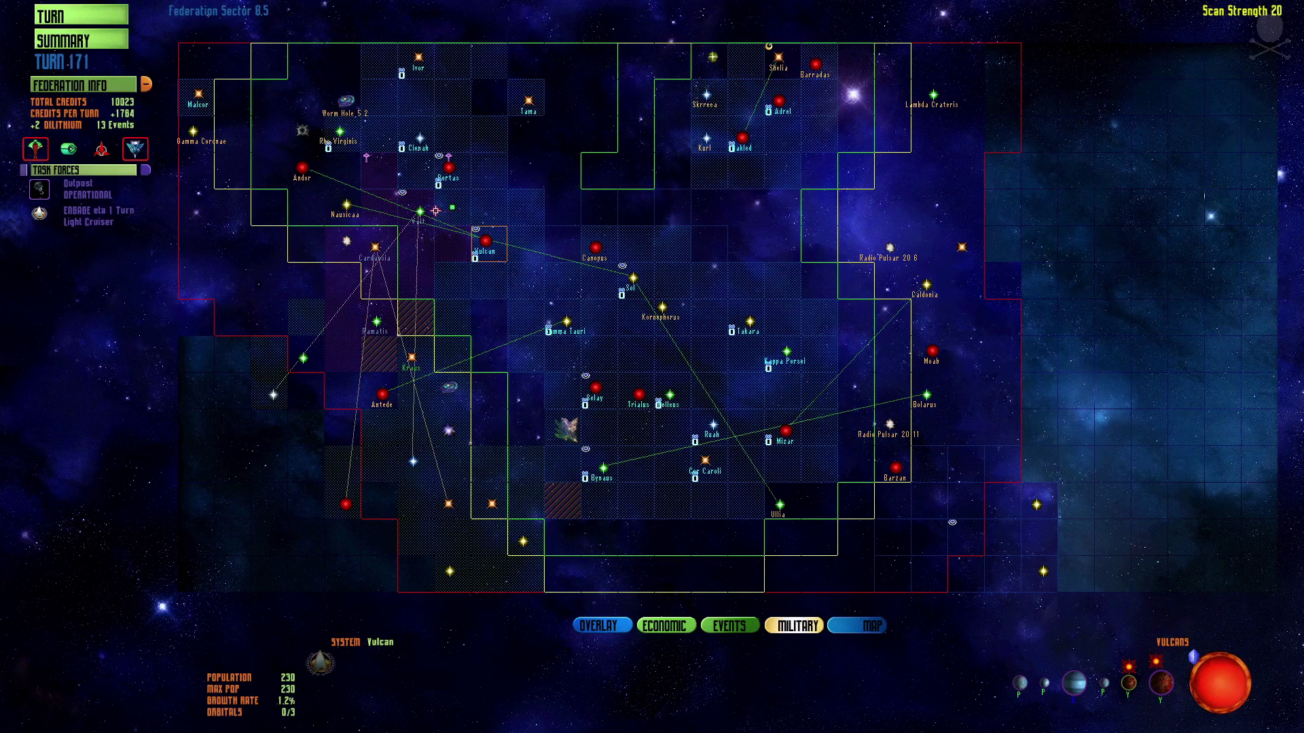
{"action": "left_click", "coordinate": [422, 213]}
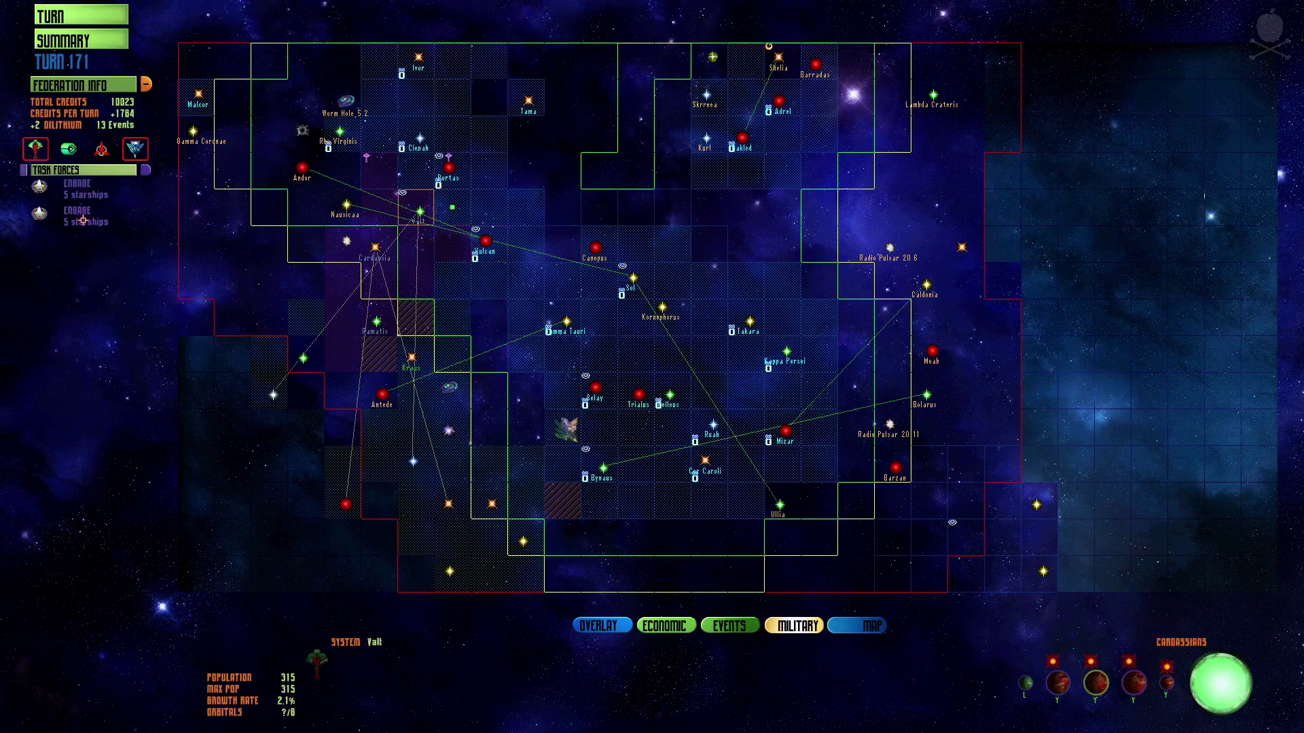
Send the first Vall task force to a sector one turn away.
{"action": "left_click", "coordinate": [77, 186]}
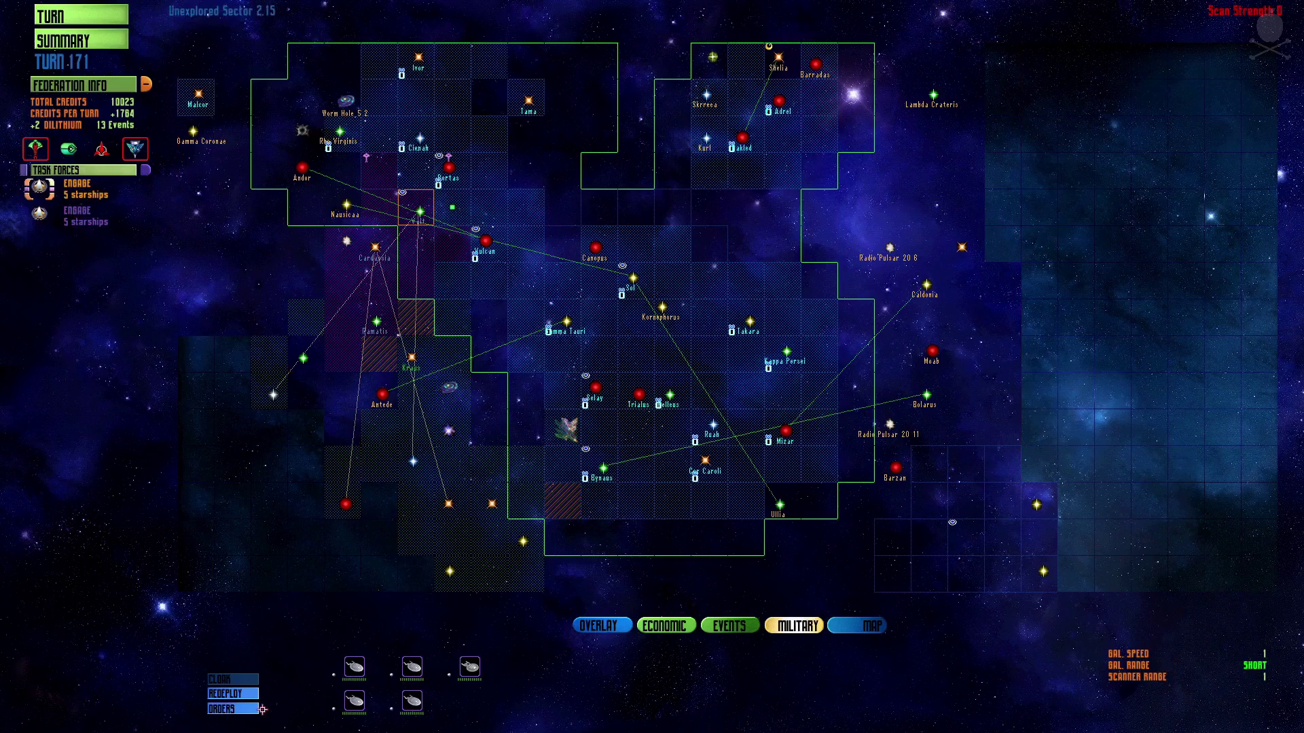
{"action": "left_click", "coordinate": [83, 210]}
{"action": "left_click", "coordinate": [80, 185]}
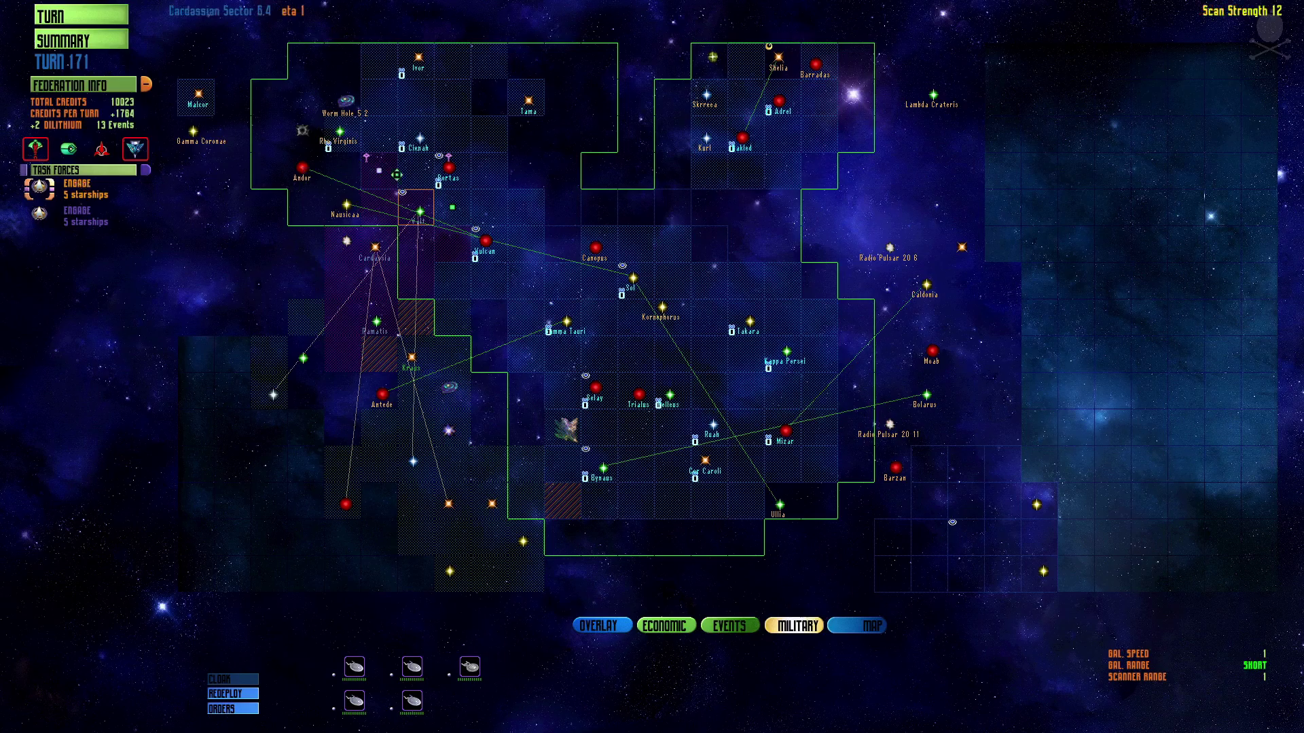
{"action": "left_click", "coordinate": [413, 174]}
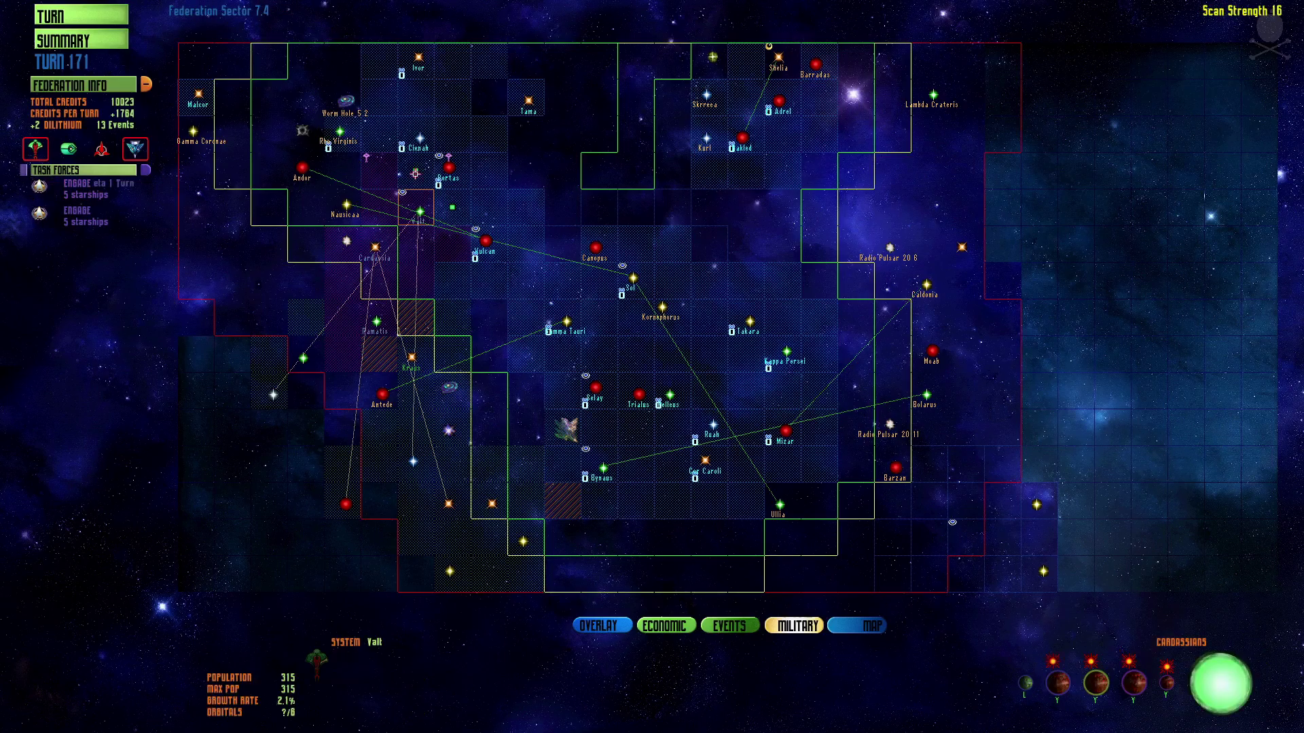
Survey sectors around Partas and Vall, then select Sol's Light Cruiser task force.
{"action": "left_click", "coordinate": [449, 169]}
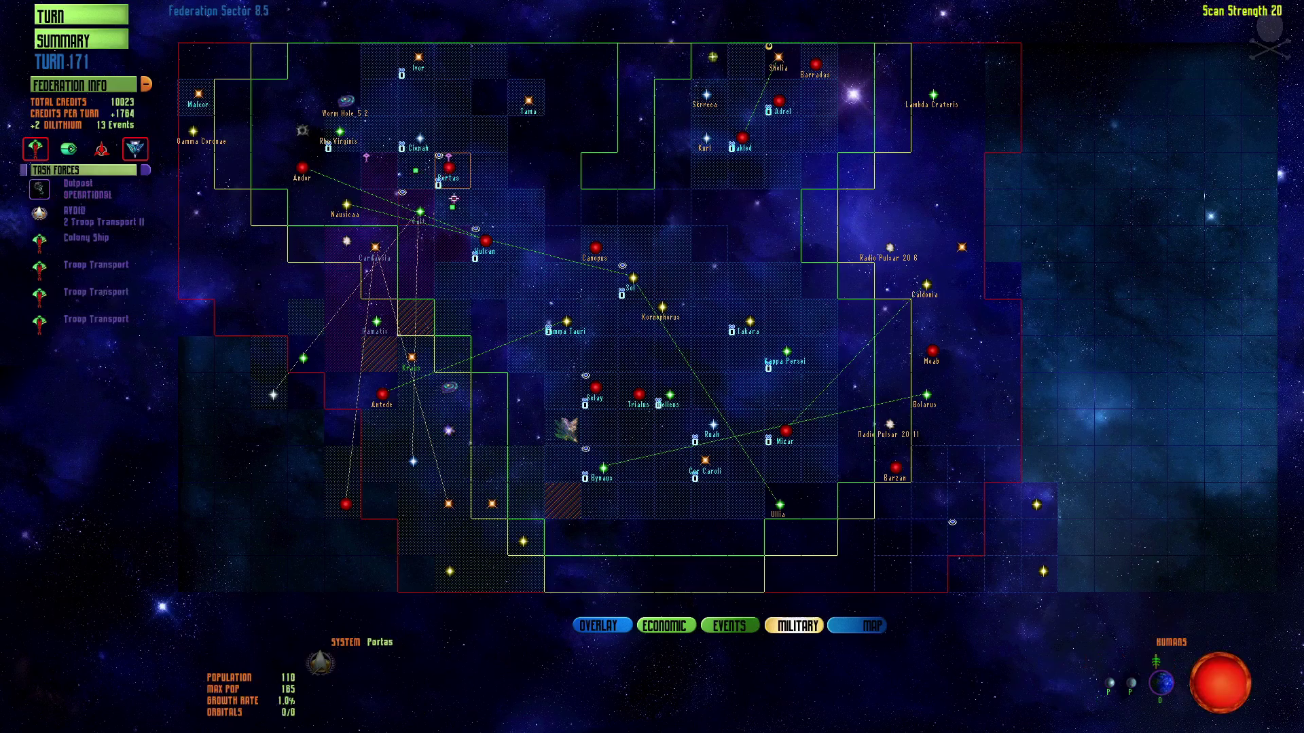
{"action": "left_click", "coordinate": [453, 205]}
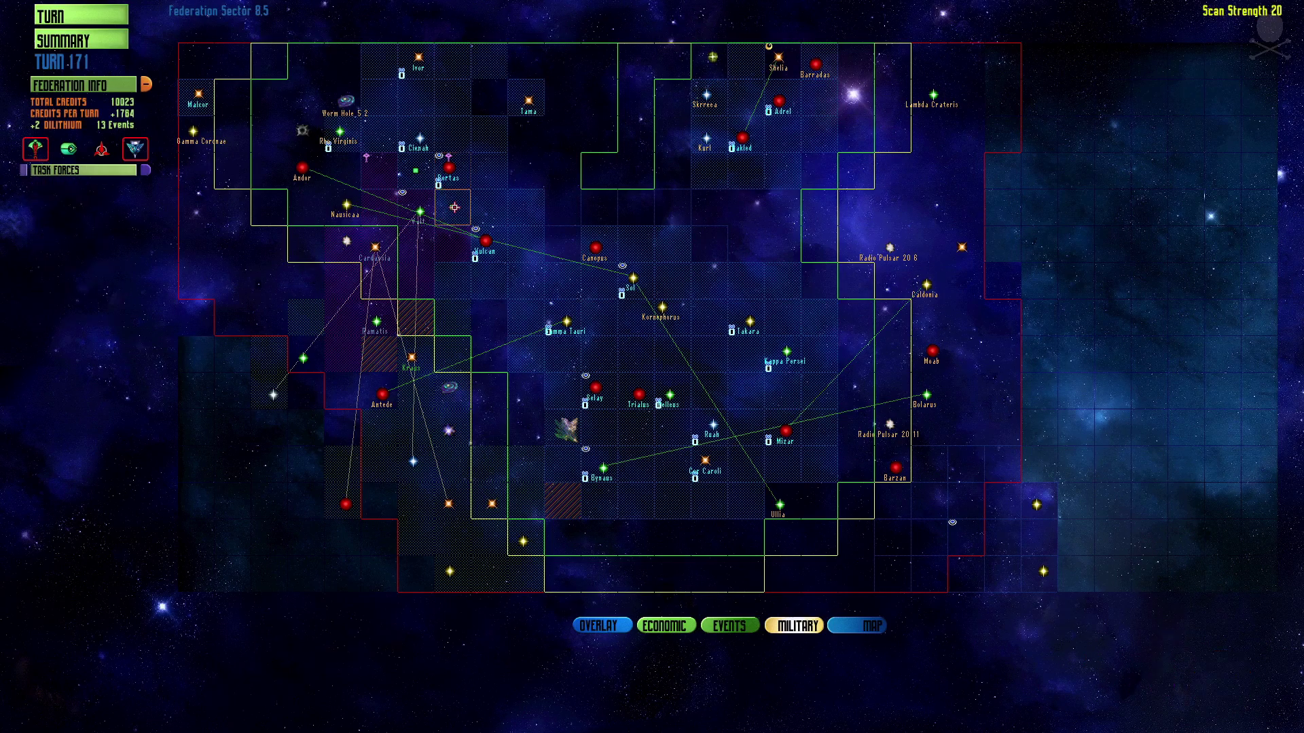
{"action": "left_click", "coordinate": [413, 175]}
{"action": "left_click", "coordinate": [468, 215]}
{"action": "left_click", "coordinate": [420, 212]}
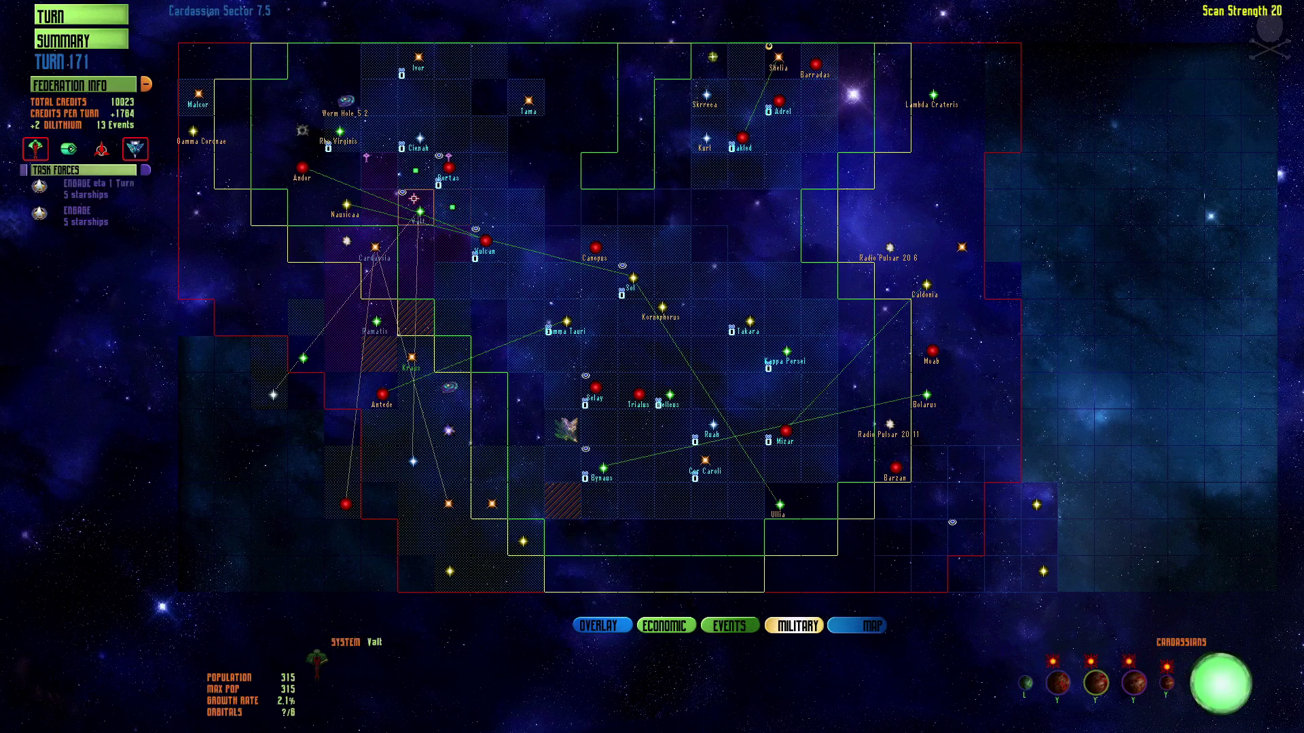
{"action": "left_click", "coordinate": [632, 280]}
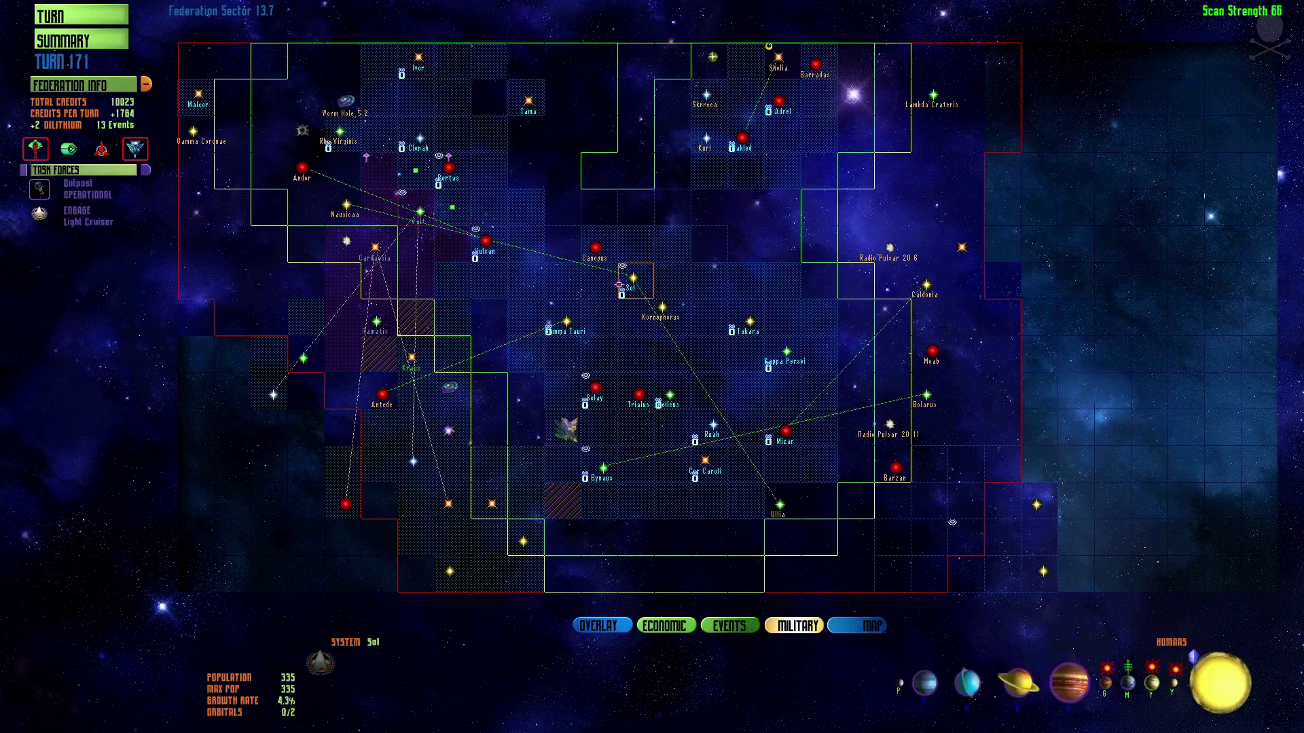
{"action": "left_click", "coordinate": [119, 212]}
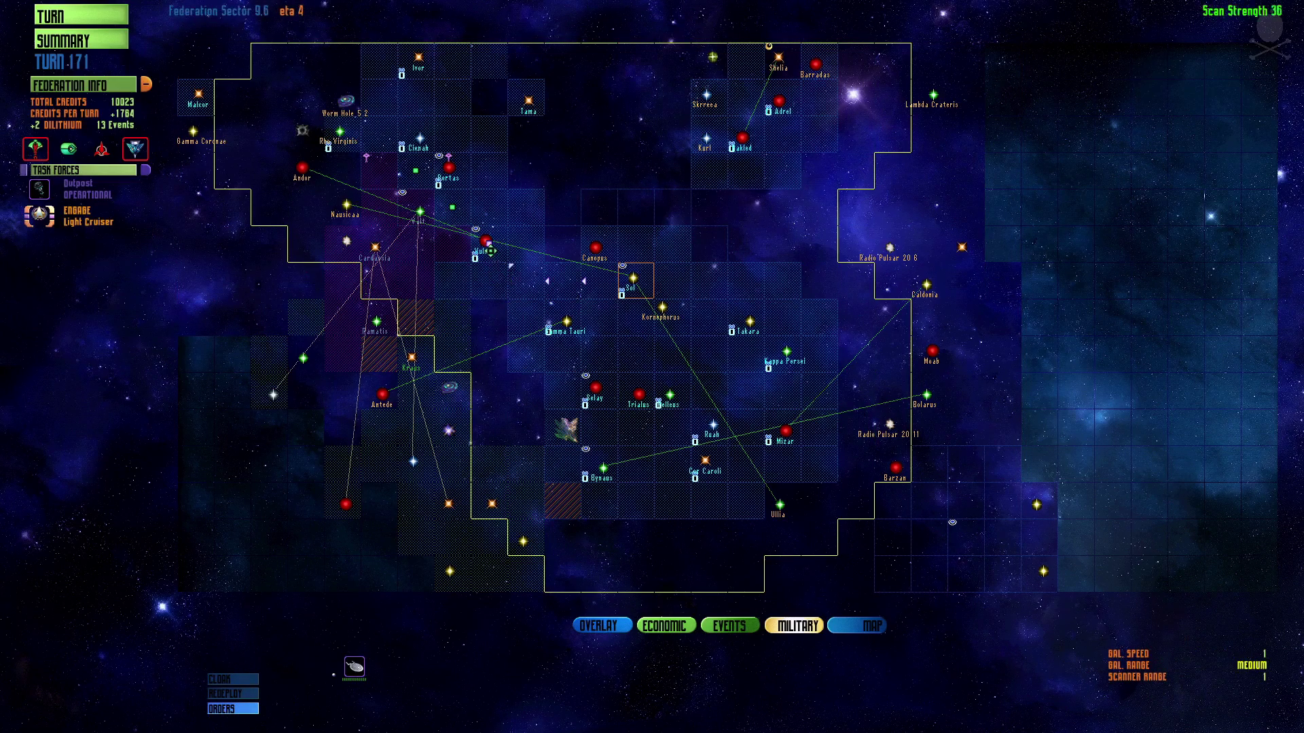
{"action": "left_click", "coordinate": [594, 387]}
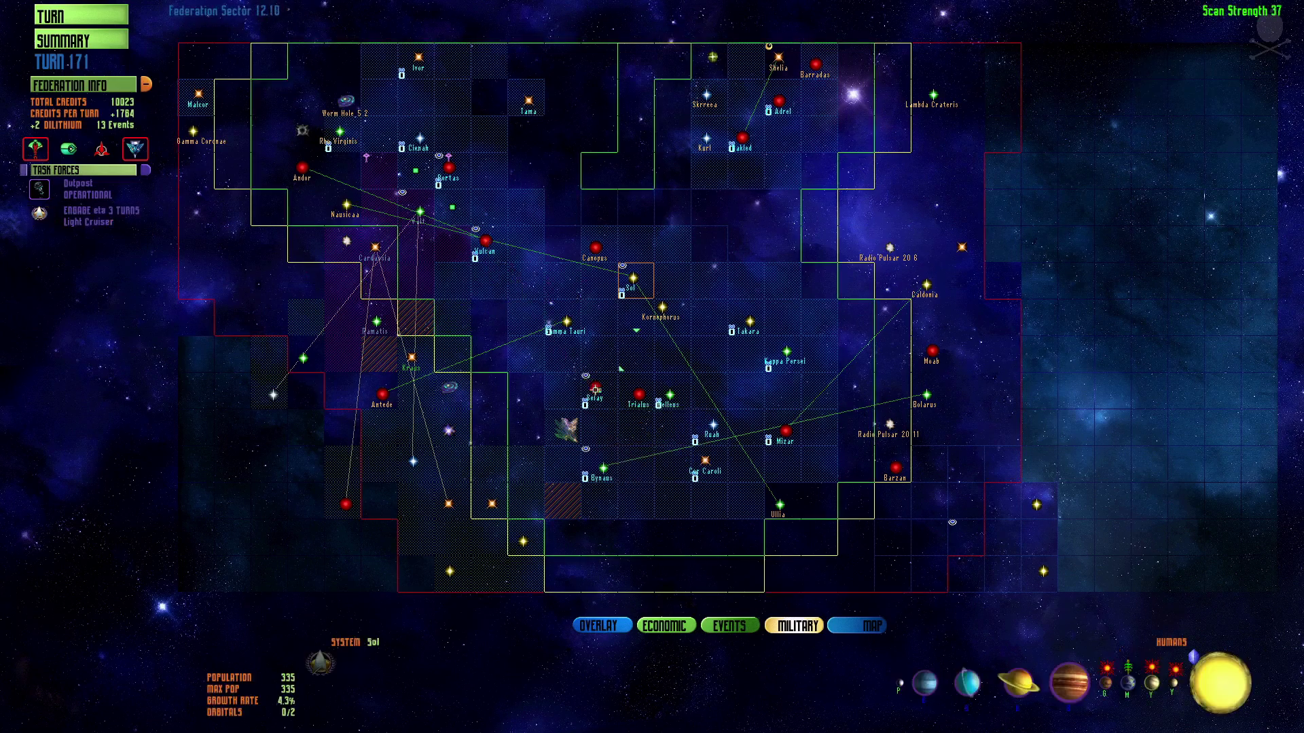
Rush-buy the Light Cruiser under construction at Vulcan.
{"action": "left_click", "coordinate": [513, 266]}
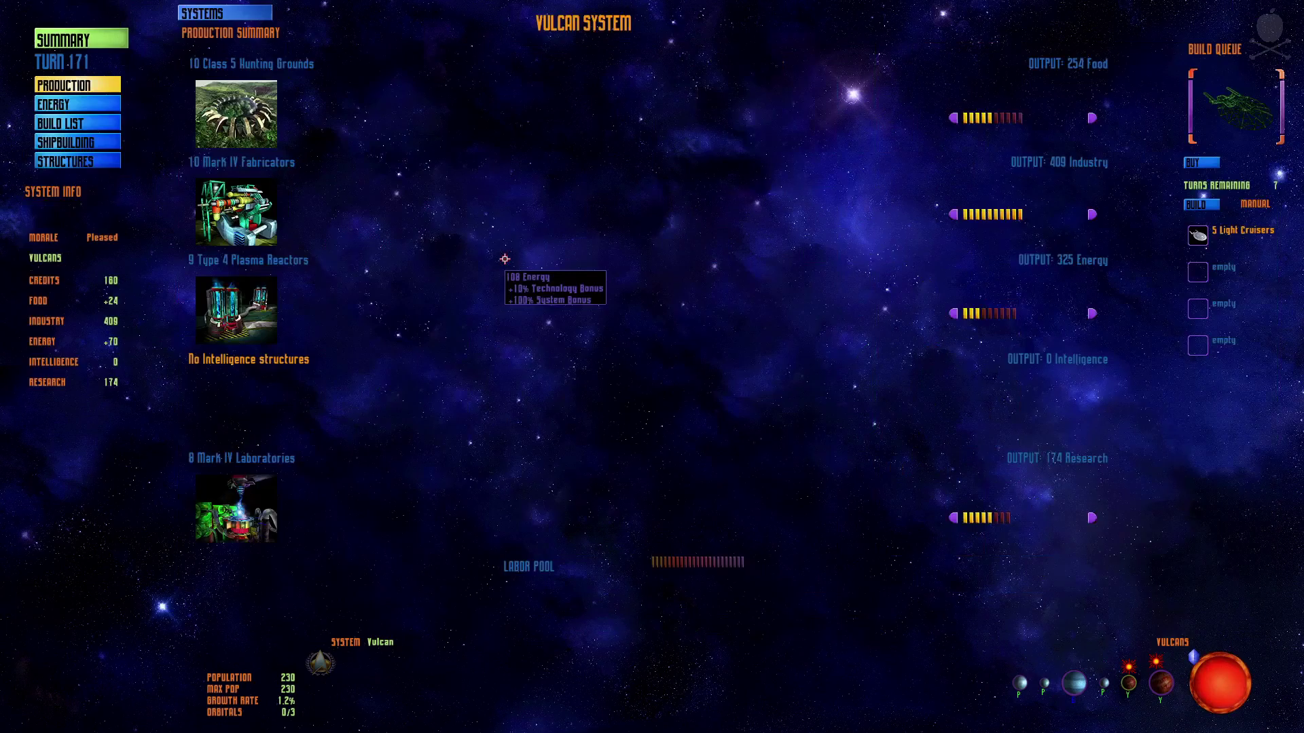
{"action": "left_click", "coordinate": [1197, 162]}
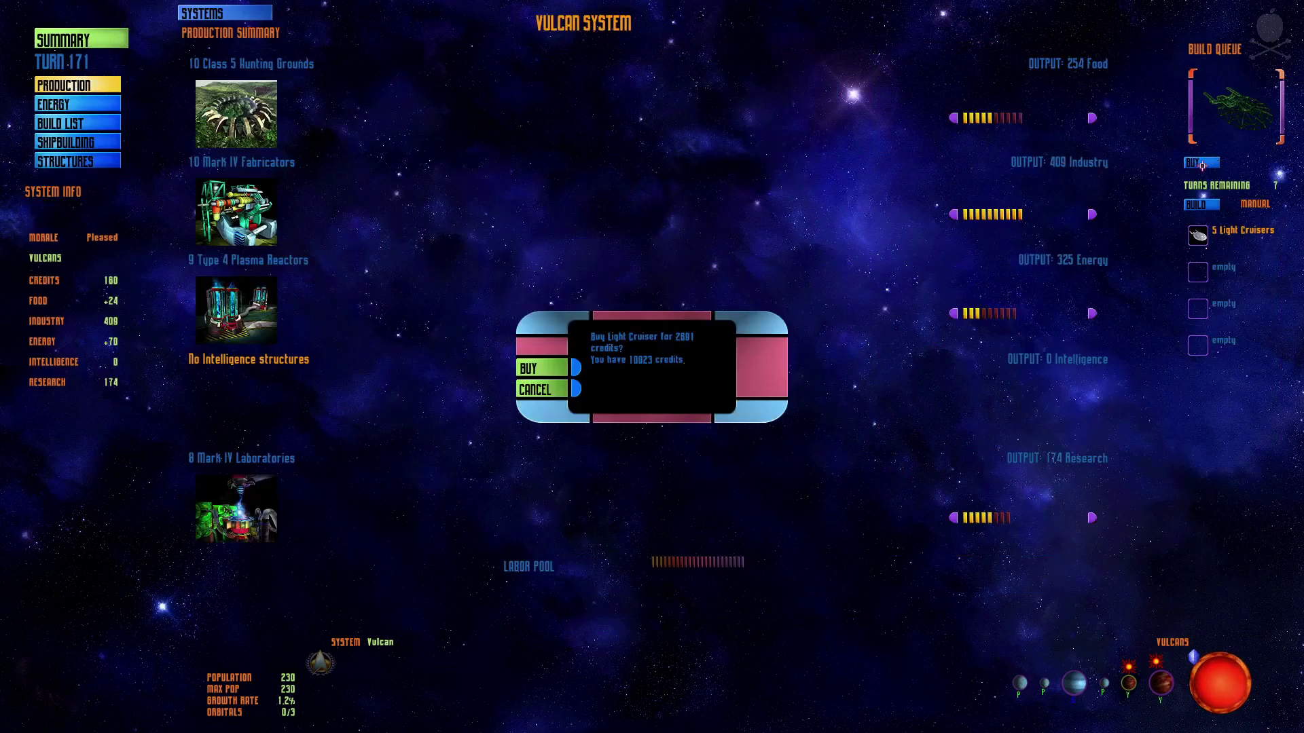
{"action": "key", "text": "Return"}
{"action": "key", "text": "F1"}
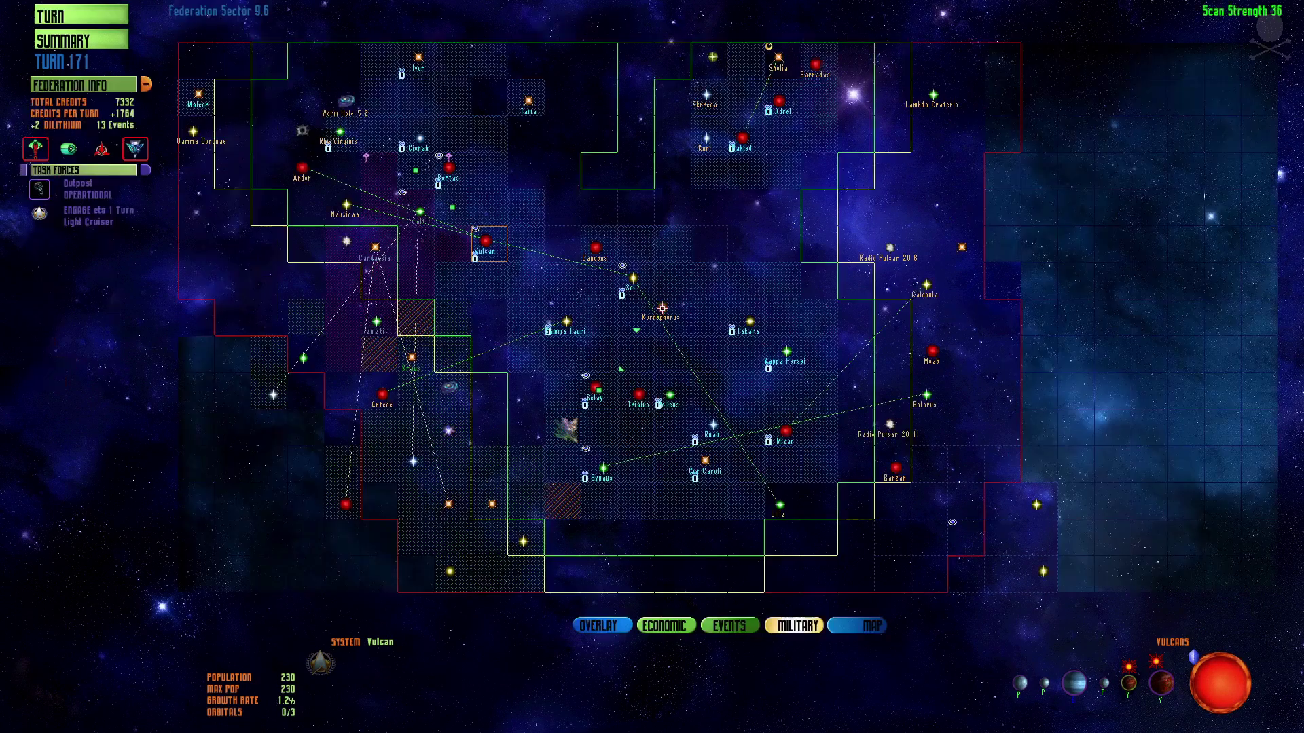
Rush-buy Utopia Planitia at Sol, leaving 332 credits, and return to the galaxy map.
{"action": "double_click", "coordinate": [643, 283]}
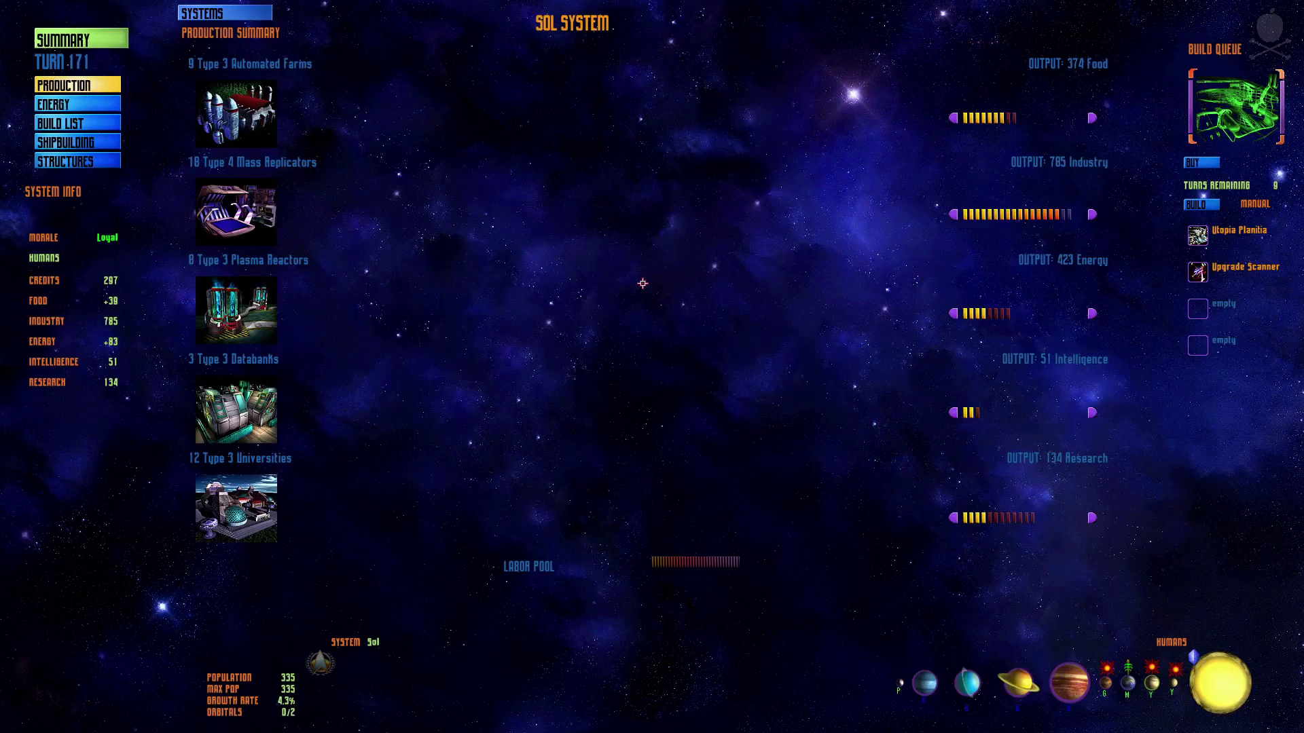
{"action": "left_click", "coordinate": [1199, 162]}
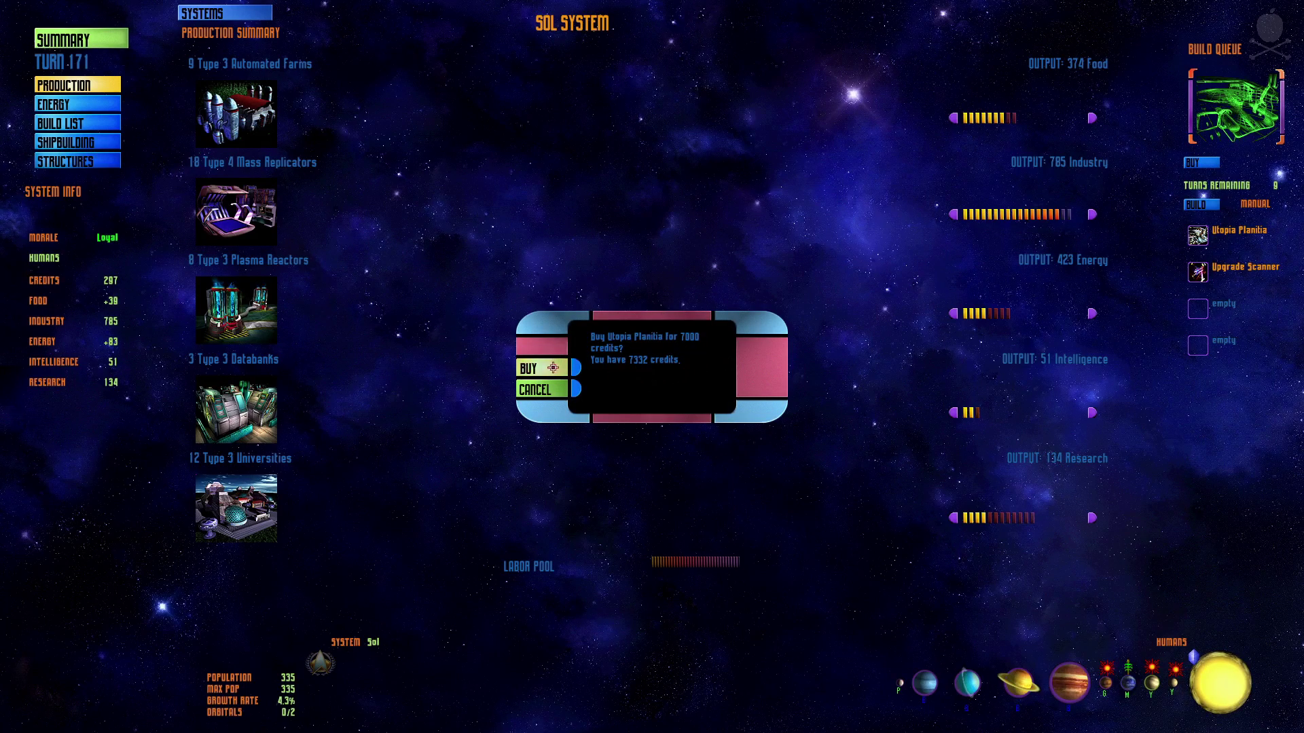
{"action": "left_click", "coordinate": [575, 365]}
{"action": "right_click", "coordinate": [620, 368]}
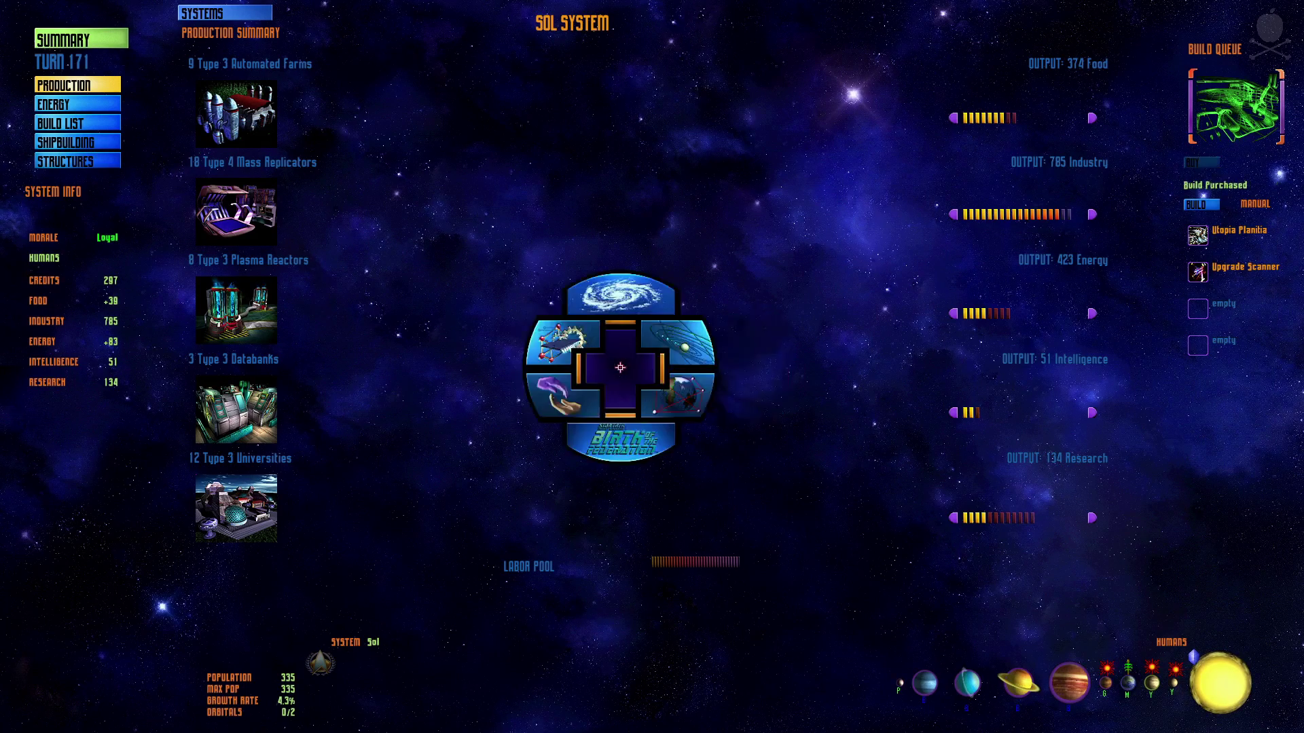
{"action": "left_click", "coordinate": [624, 295]}
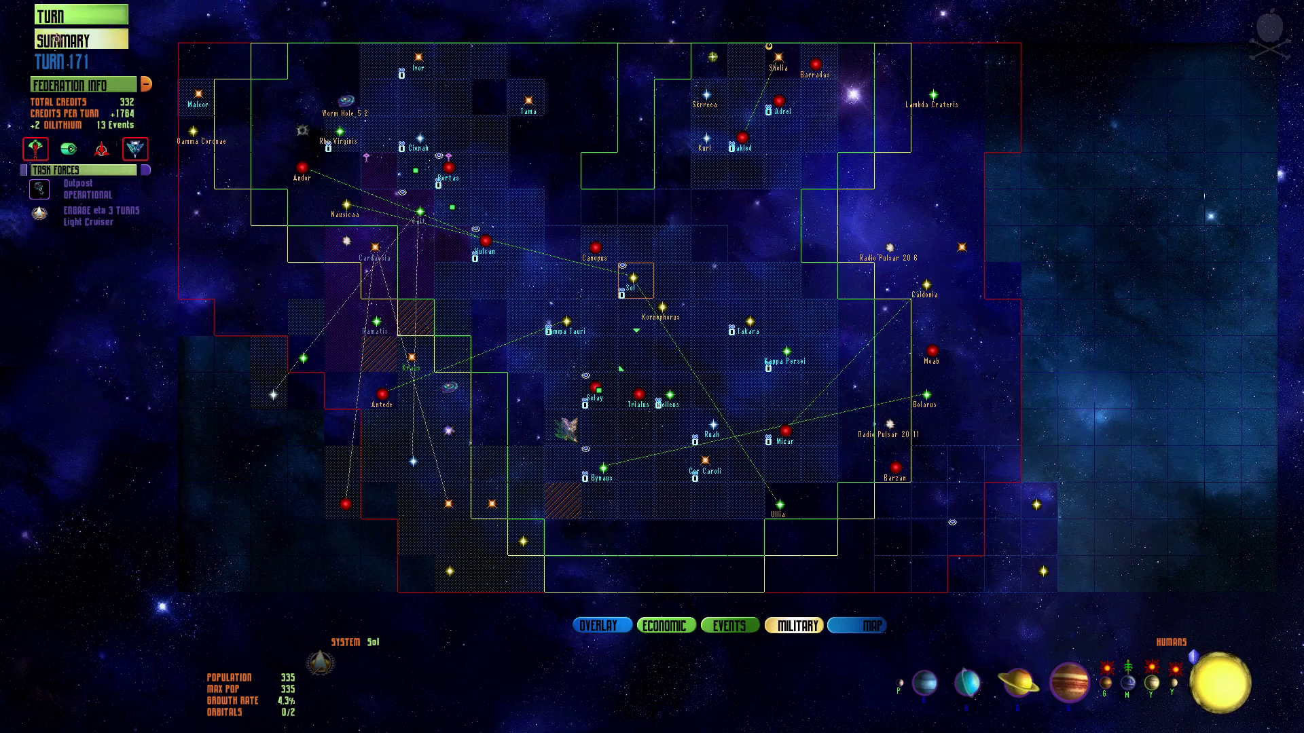
{"action": "left_click", "coordinate": [79, 43]}
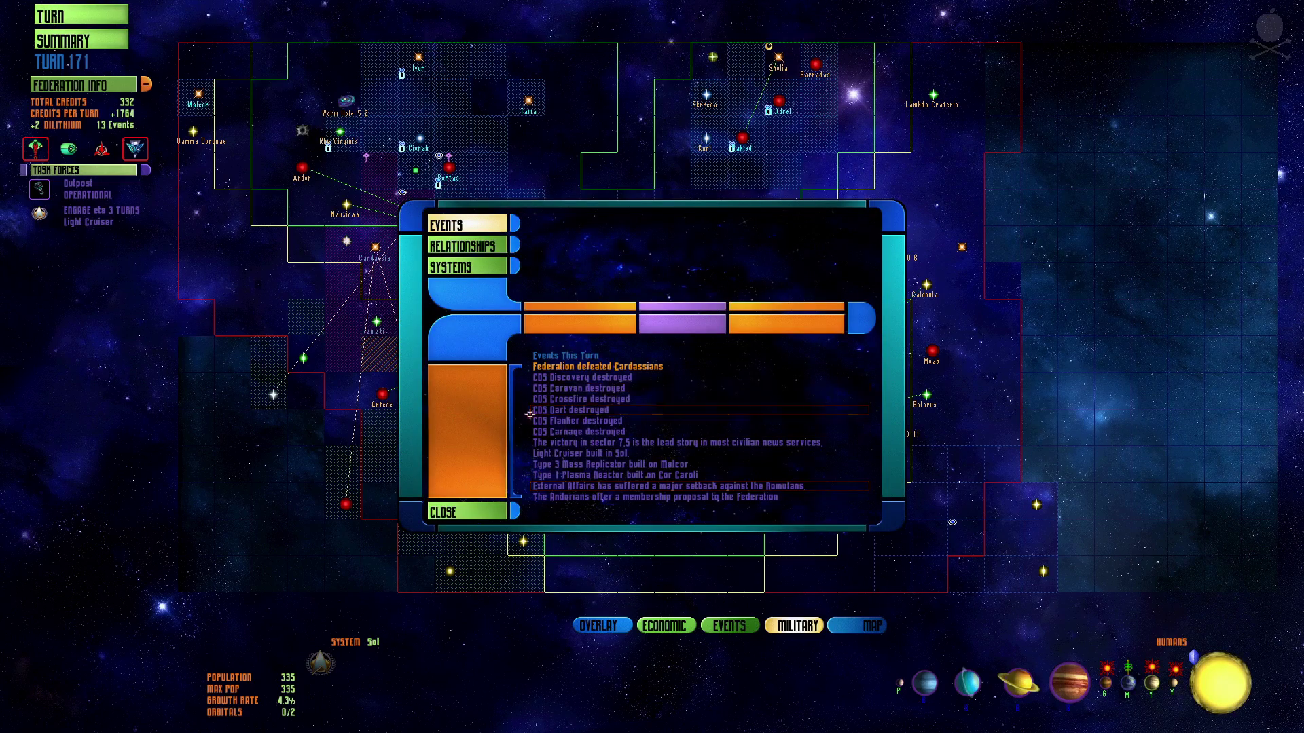
{"action": "left_click", "coordinate": [540, 497]}
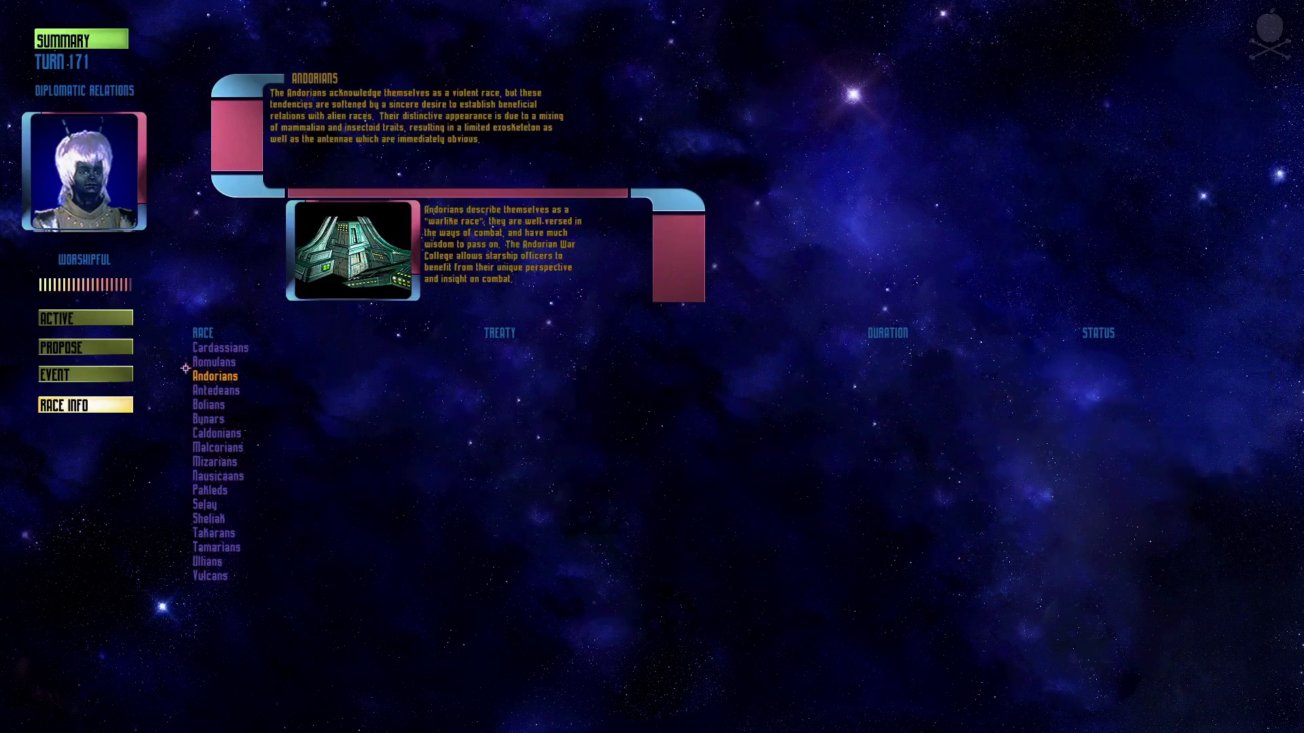
{"action": "left_click", "coordinate": [96, 378]}
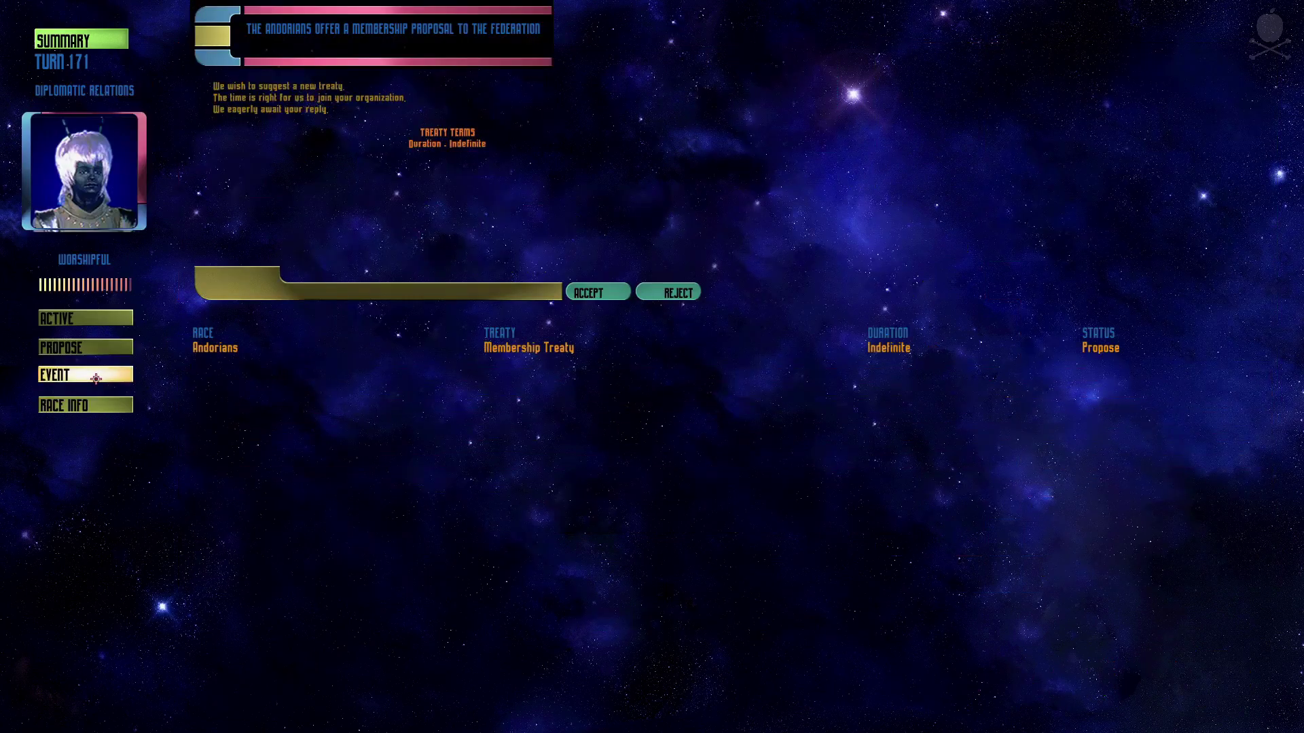
{"action": "right_click", "coordinate": [487, 478]}
{"action": "left_click", "coordinate": [493, 411]}
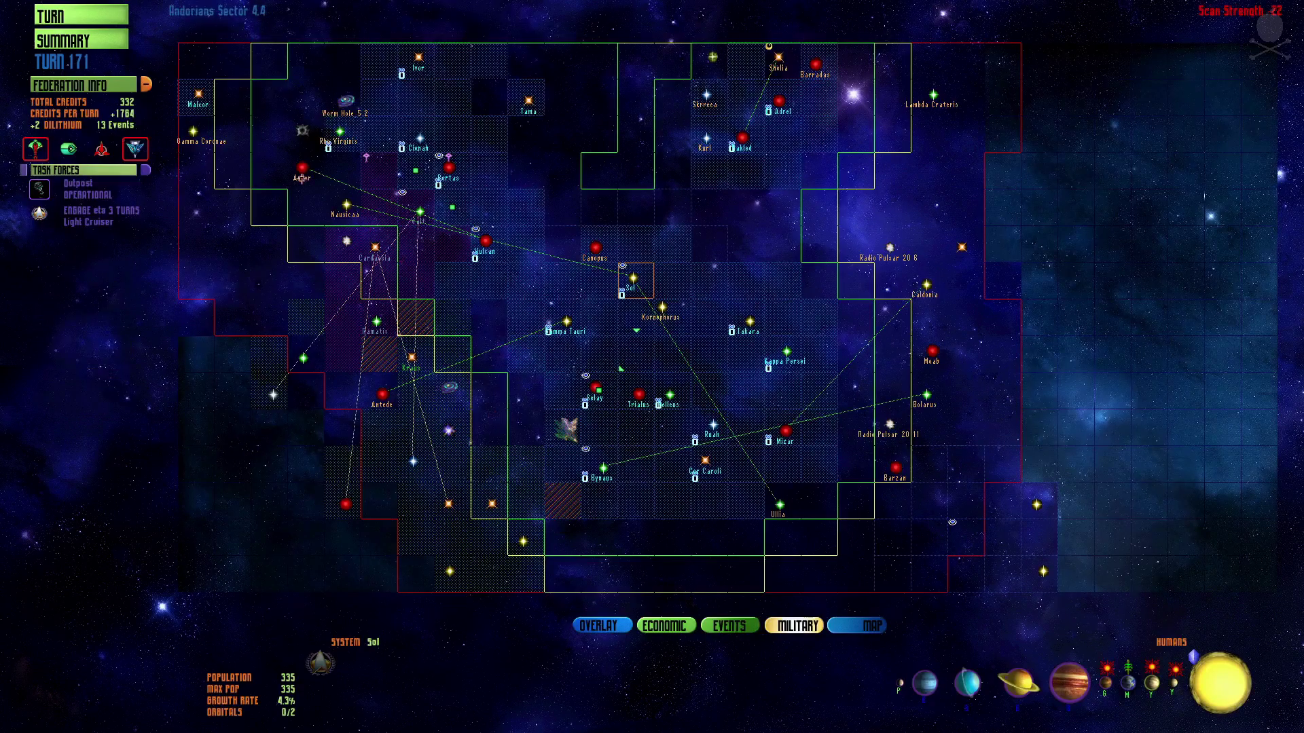
Inspect Andor, then scroll the turn summary's Systems table of all Federation colonies.
{"action": "left_click", "coordinate": [296, 174]}
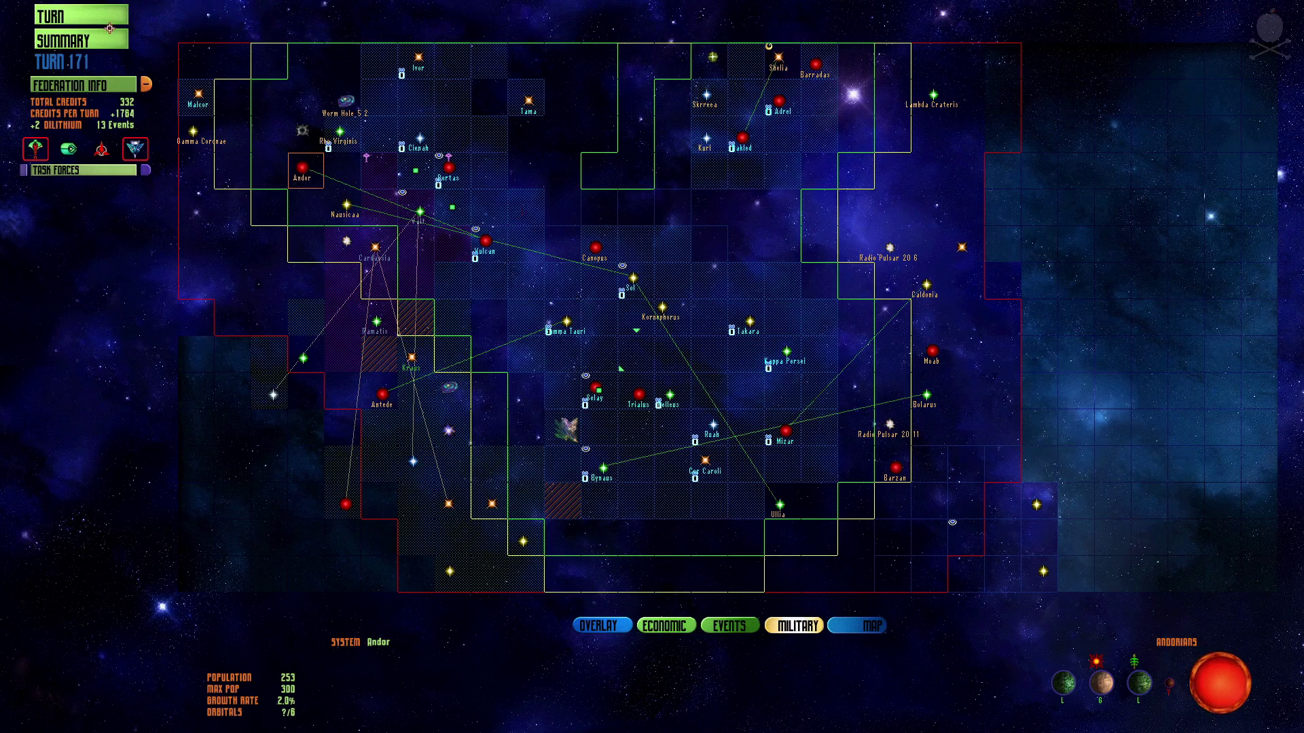
{"action": "left_click", "coordinate": [108, 37]}
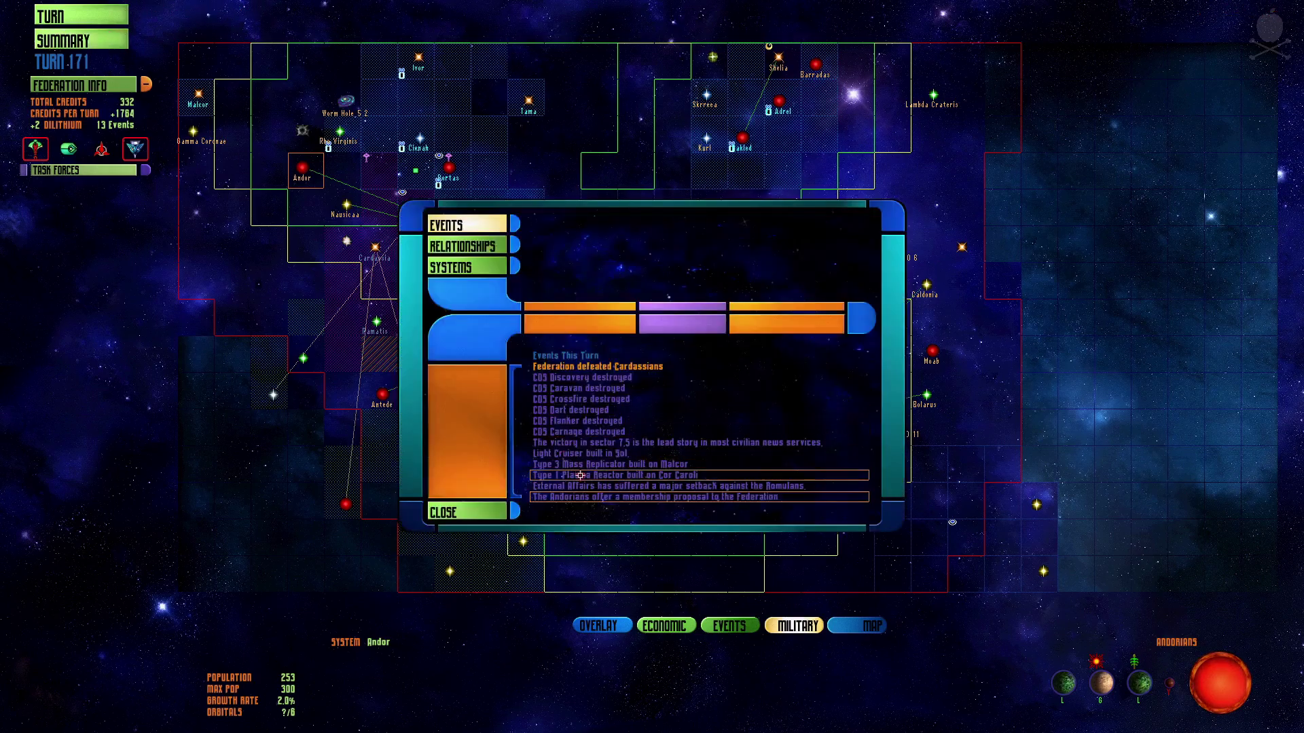
{"action": "left_click", "coordinate": [475, 271]}
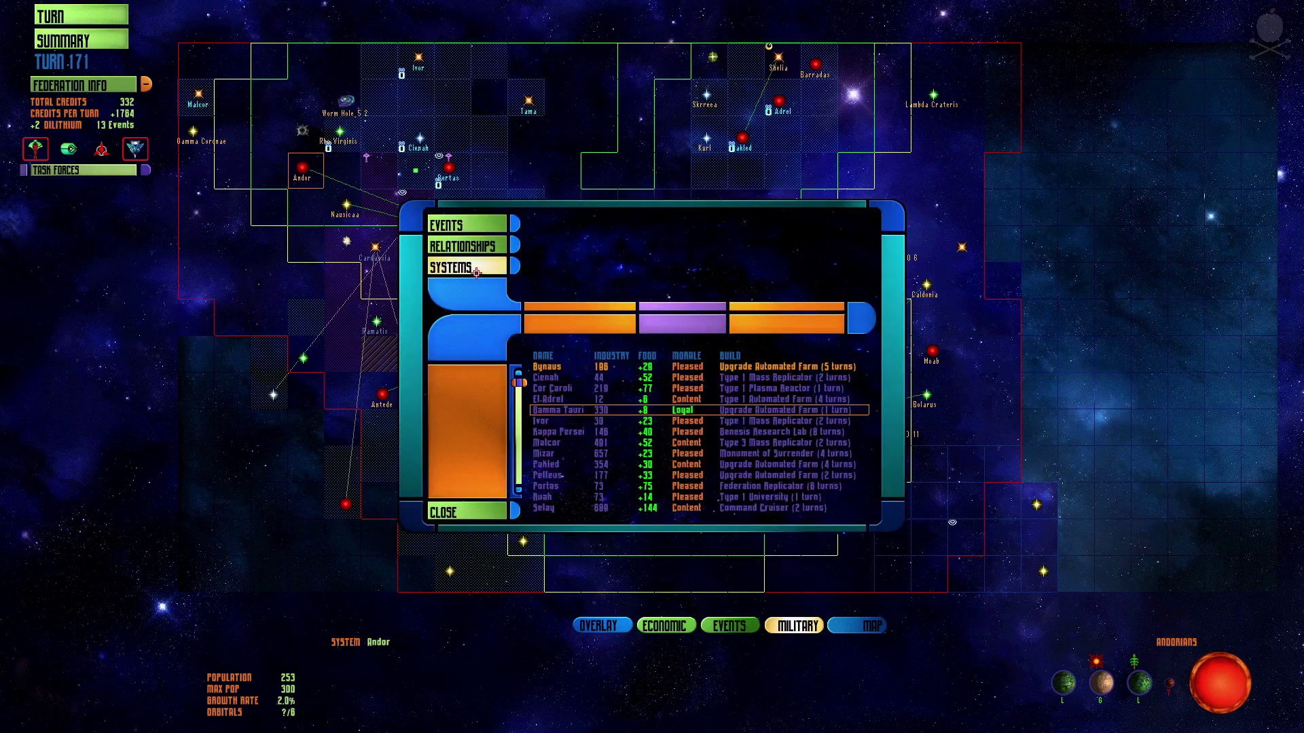
{"action": "left_click", "coordinate": [519, 461]}
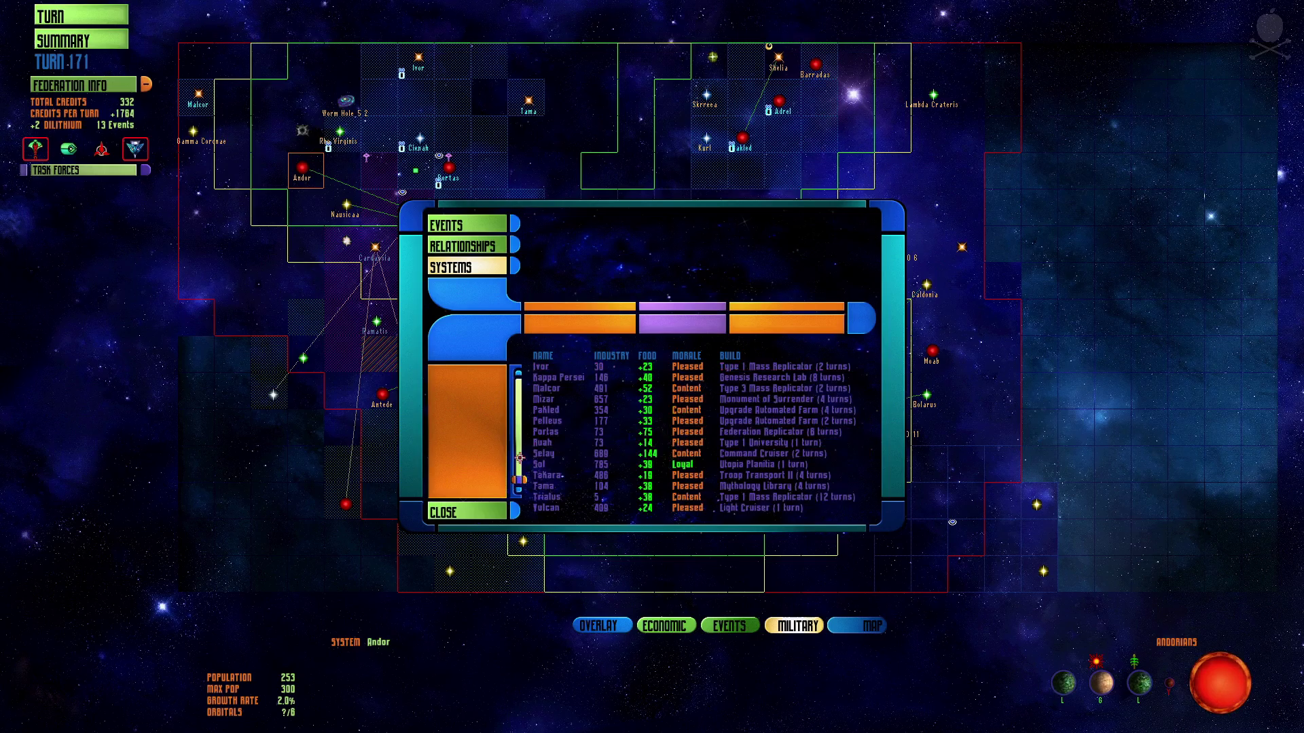
Close the systems summary and open the Command Cruiser task force at Selay.
{"action": "left_click", "coordinate": [517, 428]}
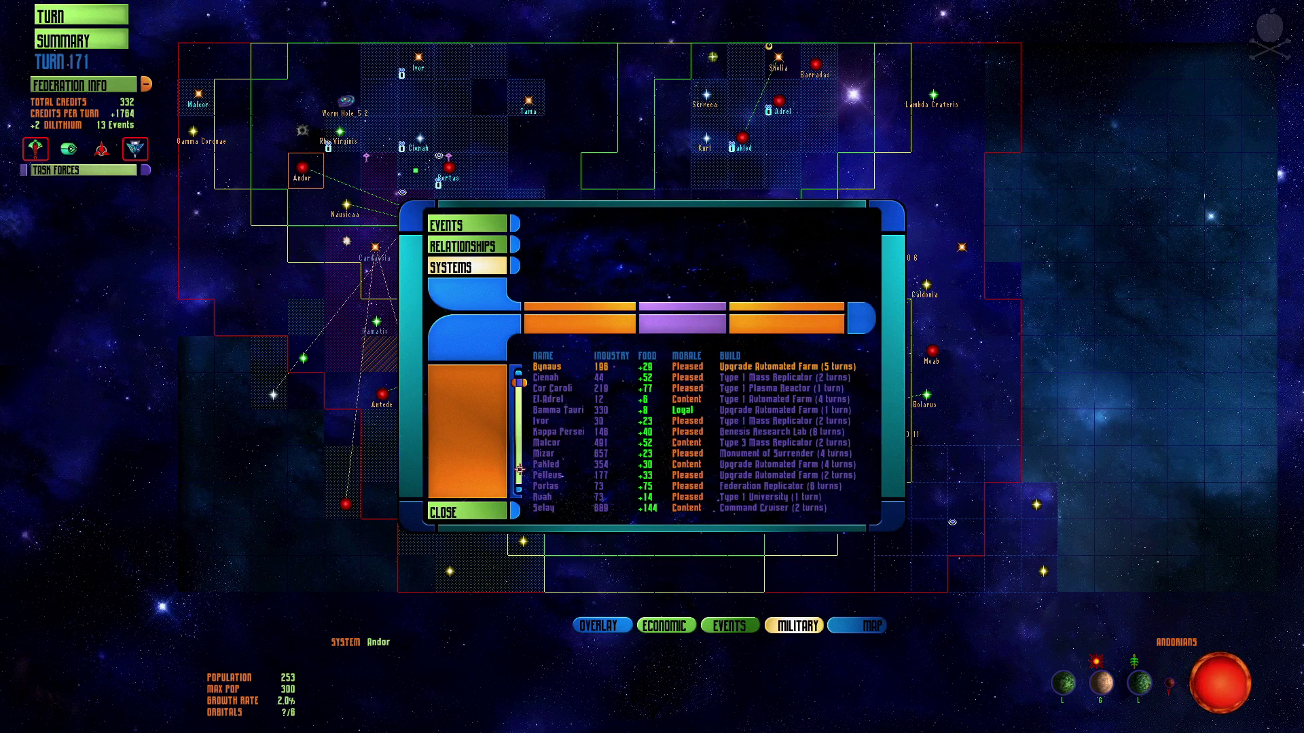
{"action": "left_click", "coordinate": [458, 512]}
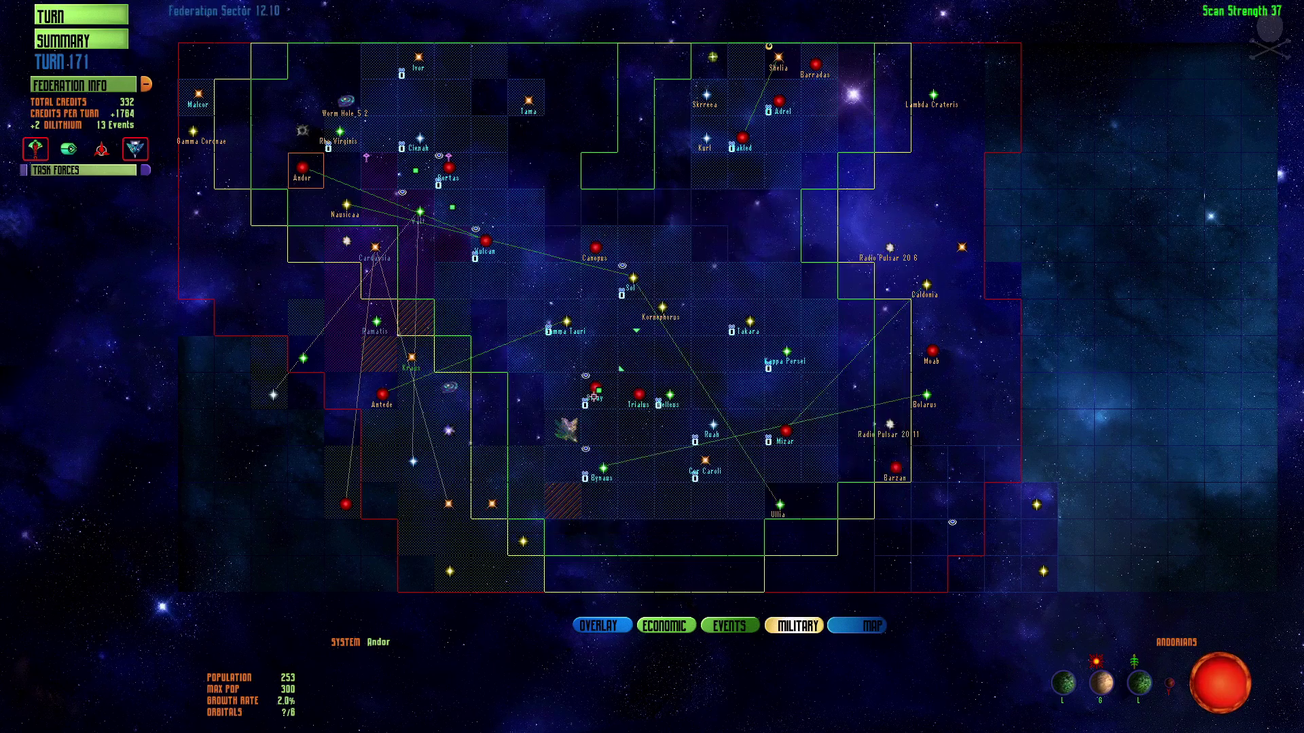
{"action": "left_click", "coordinate": [596, 393]}
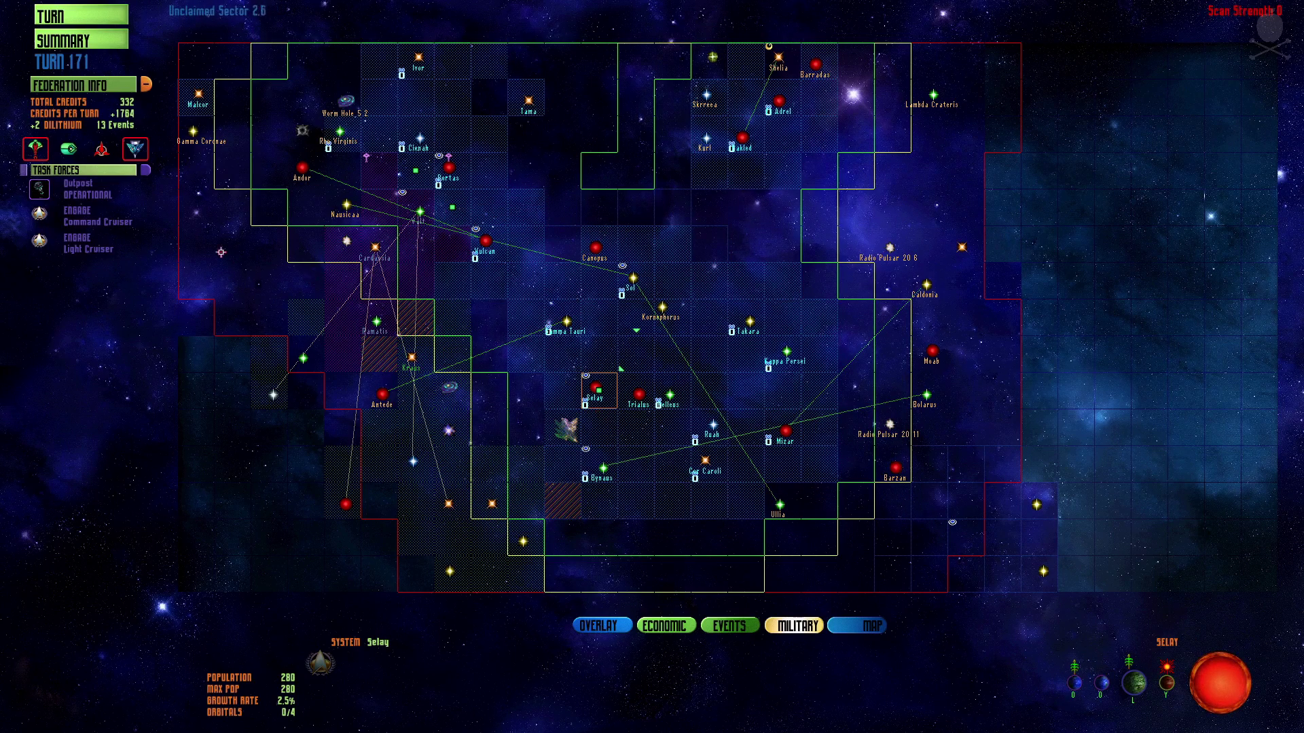
{"action": "left_click", "coordinate": [82, 216]}
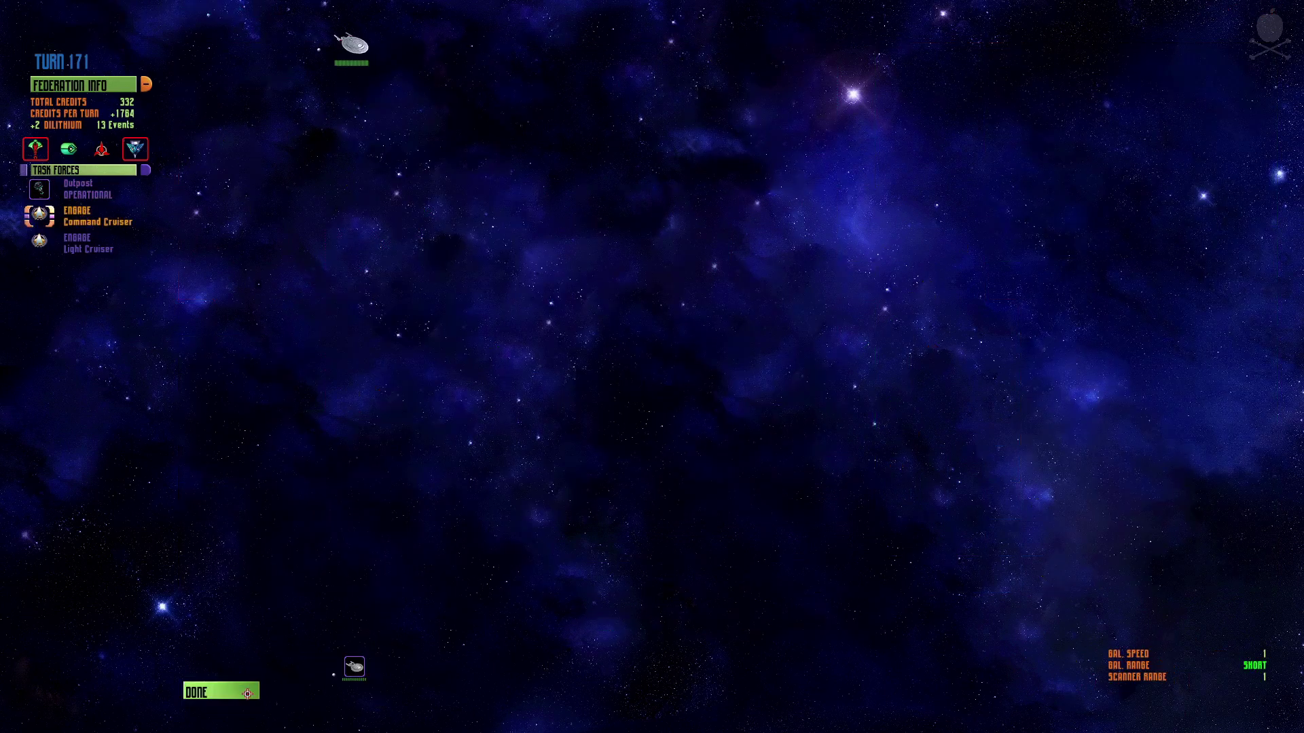
Merge the Light Cruiser into the Command Cruiser fleet and end turn 171.
{"action": "left_click", "coordinate": [354, 42]}
{"action": "left_click_drag", "start_coordinate": [140, 242], "coordinate": [140, 214]}
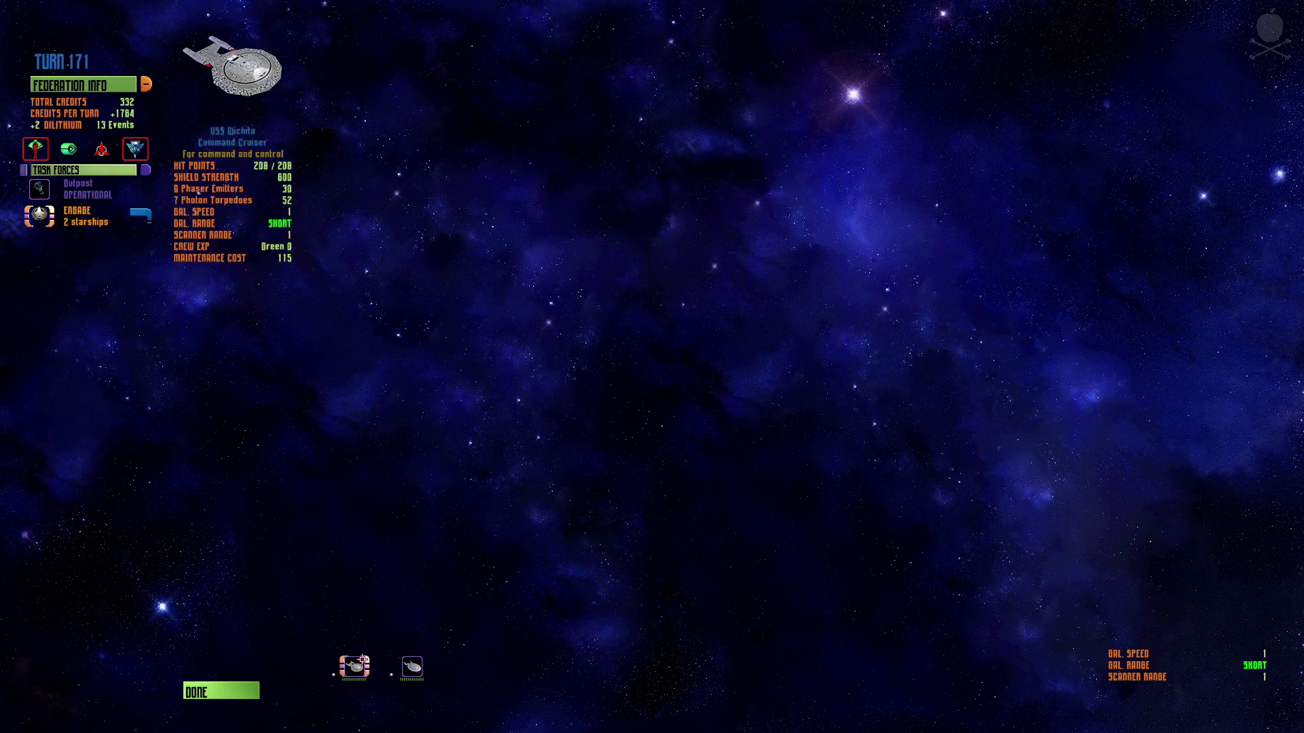
{"action": "left_click", "coordinate": [236, 691]}
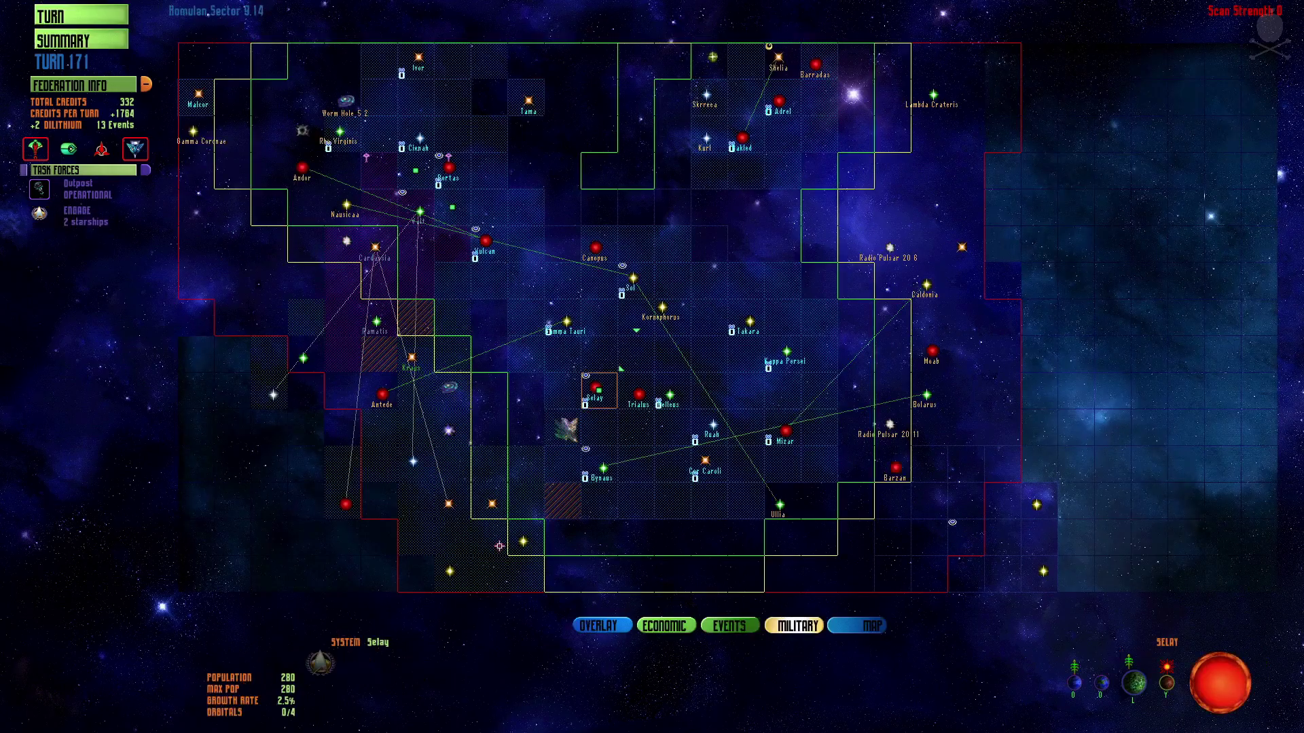
{"action": "left_click", "coordinate": [82, 19]}
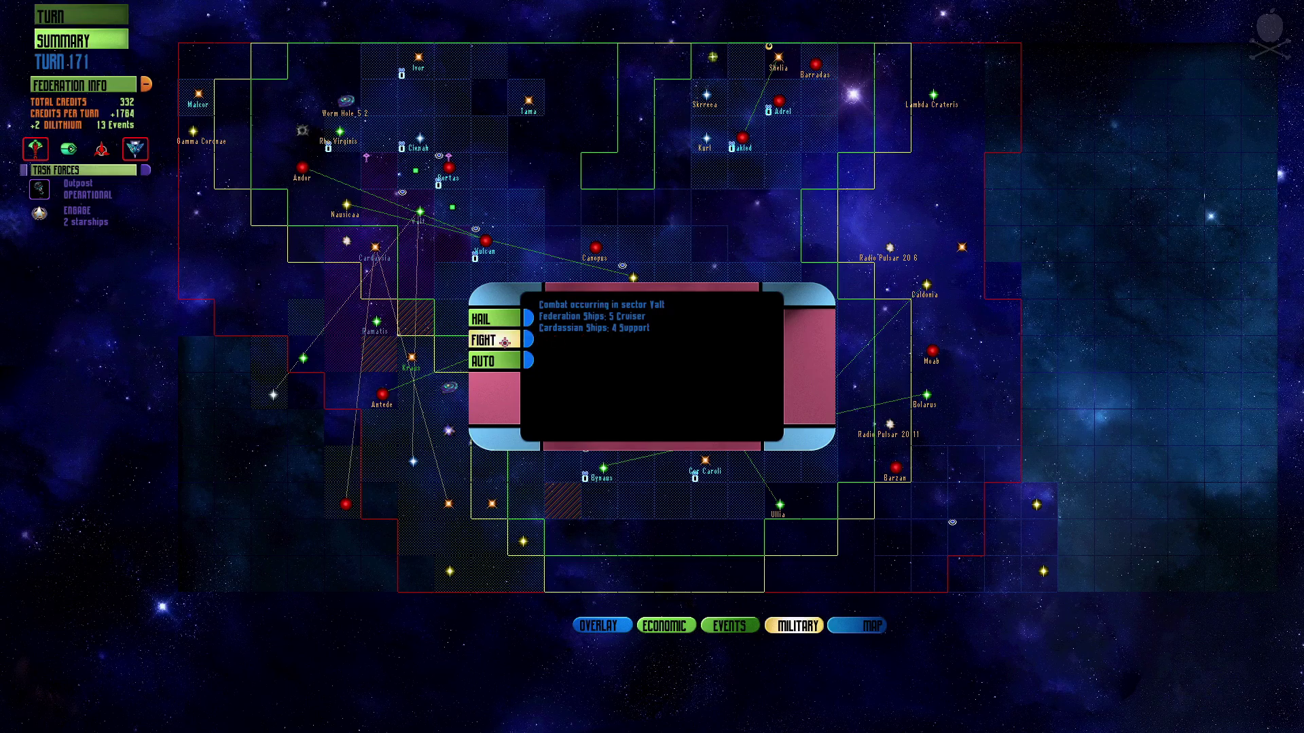
Choose to fight the four Cardassian ships at Vall and bring up the cruiser group's orders.
{"action": "left_click", "coordinate": [504, 342]}
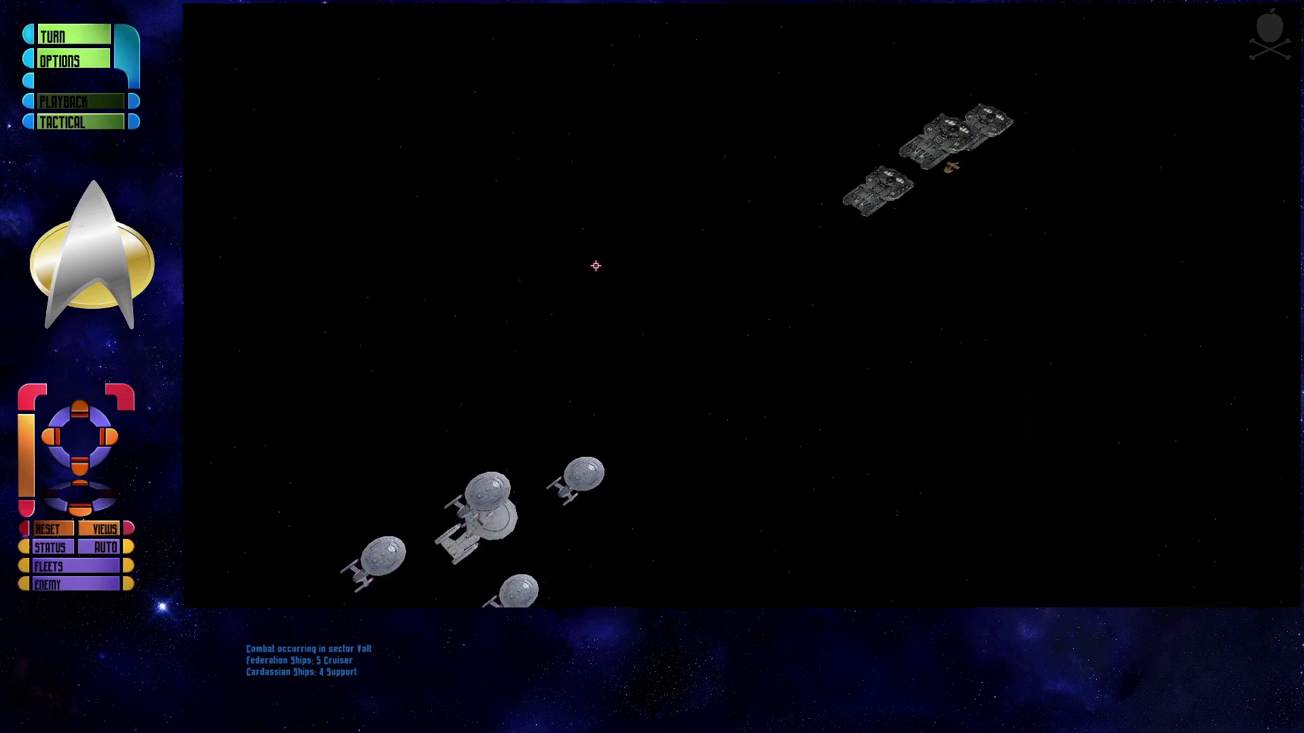
{"action": "left_click", "coordinate": [572, 351]}
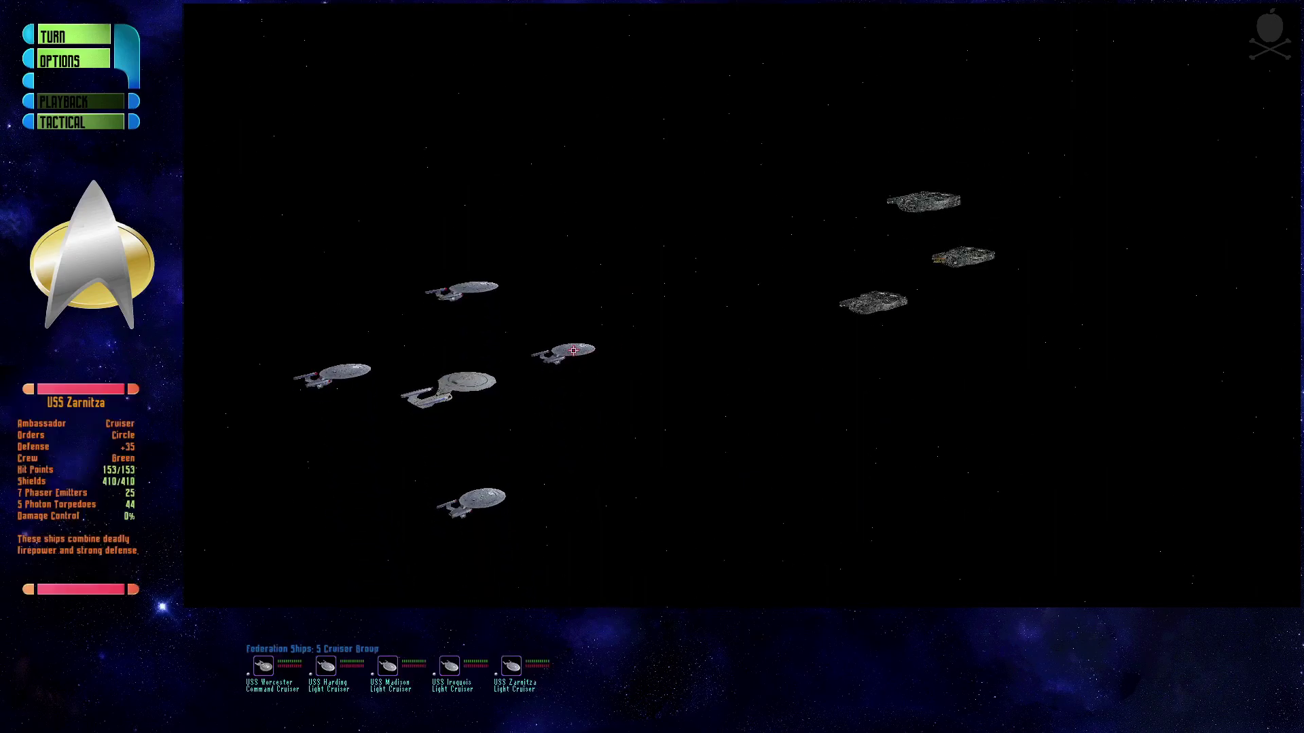
{"action": "left_click", "coordinate": [572, 351]}
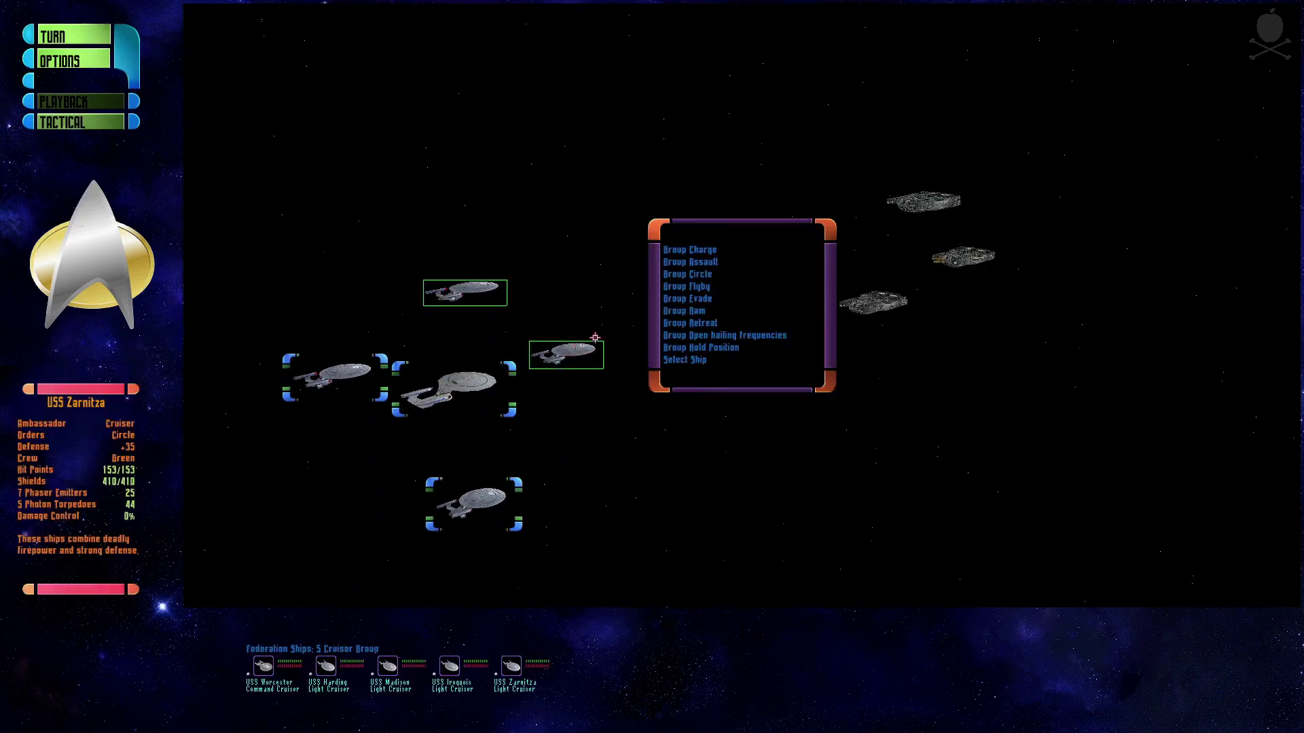
{"action": "left_click", "coordinate": [691, 262]}
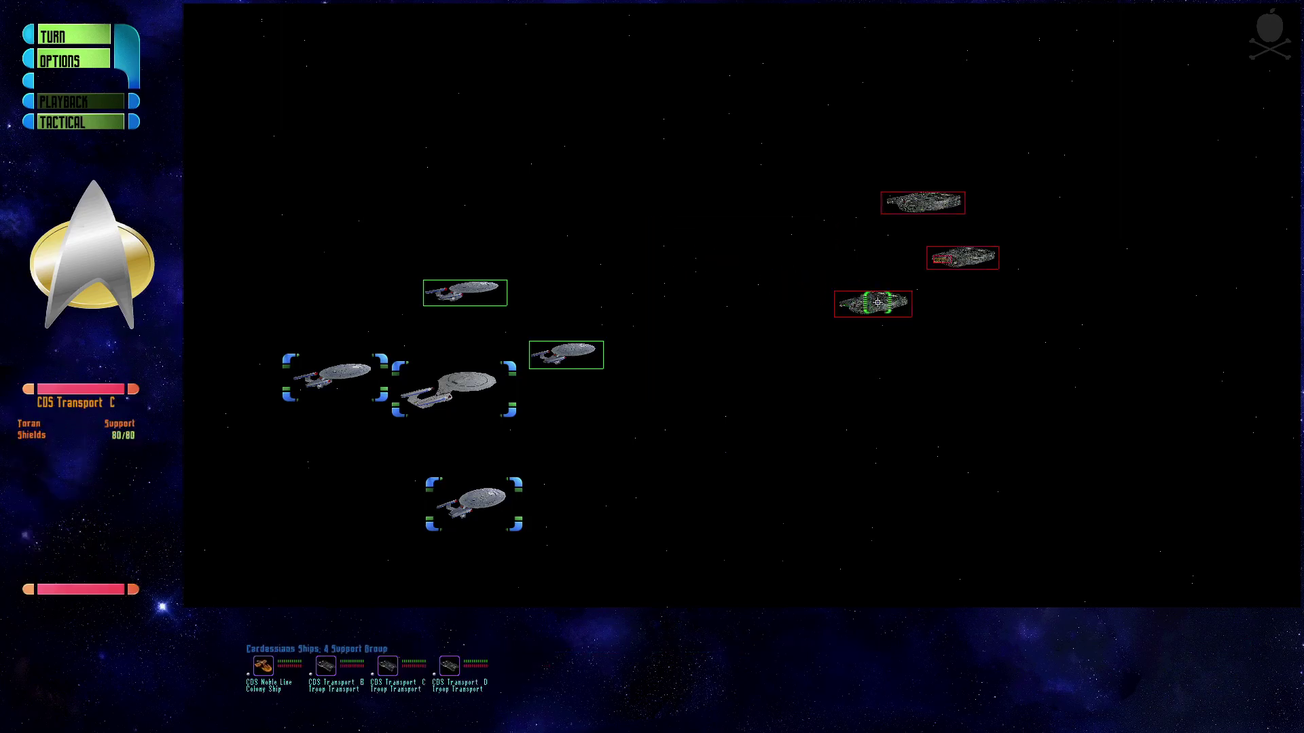
Order the cruiser group to assault the top Cardassian transport and close the battle playback.
{"action": "left_click", "coordinate": [472, 381]}
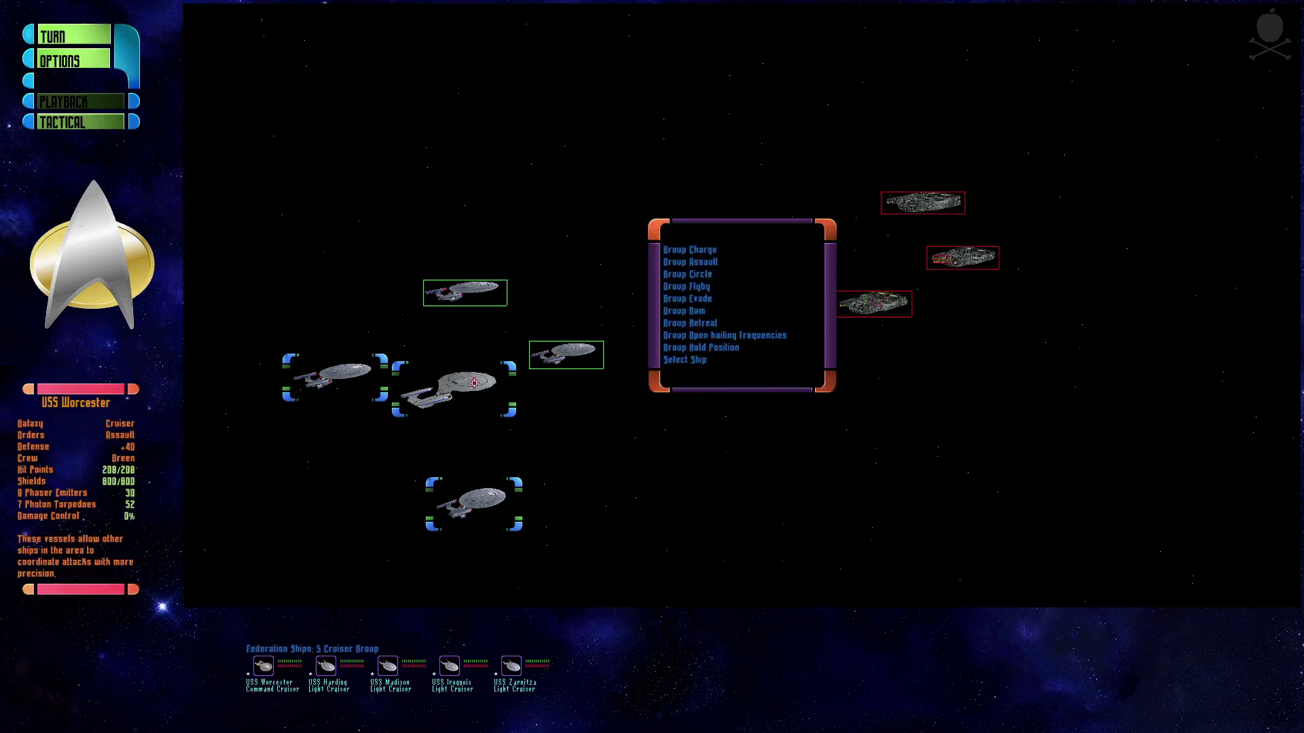
{"action": "left_click", "coordinate": [684, 360]}
{"action": "left_click", "coordinate": [702, 252]}
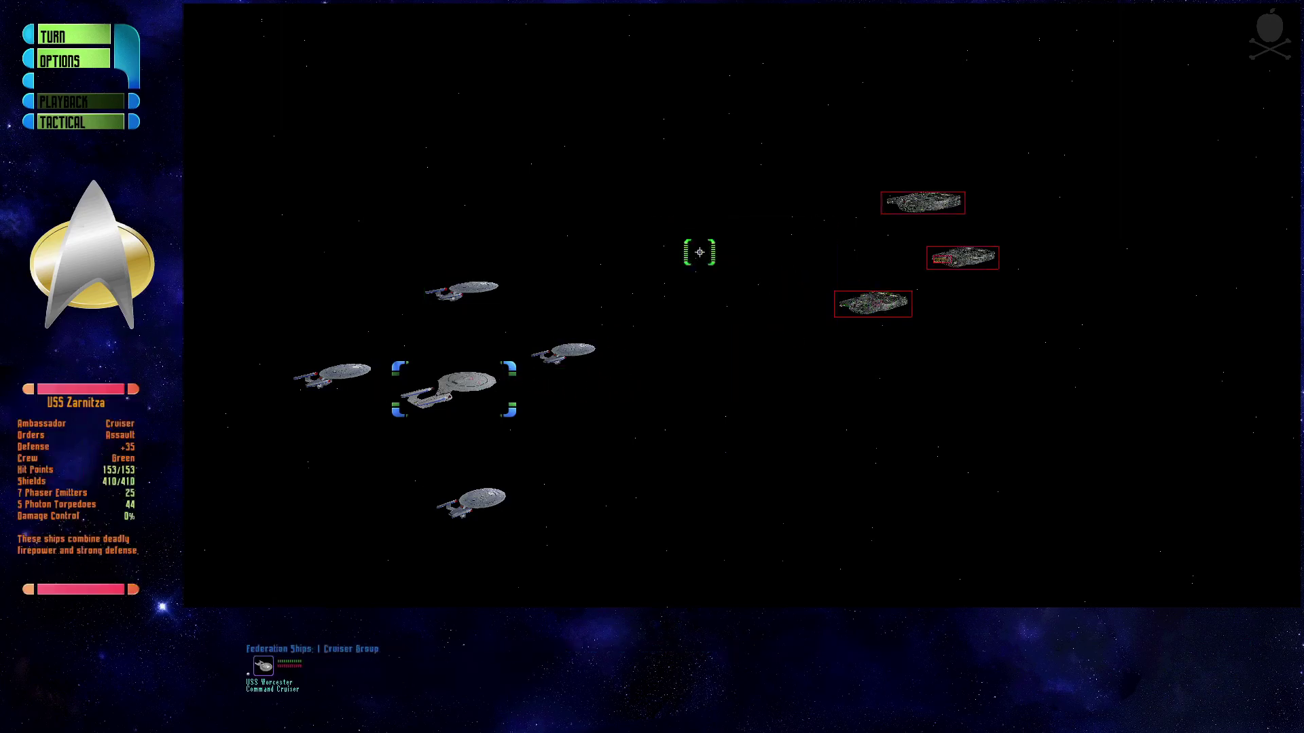
{"action": "left_click", "coordinate": [921, 202]}
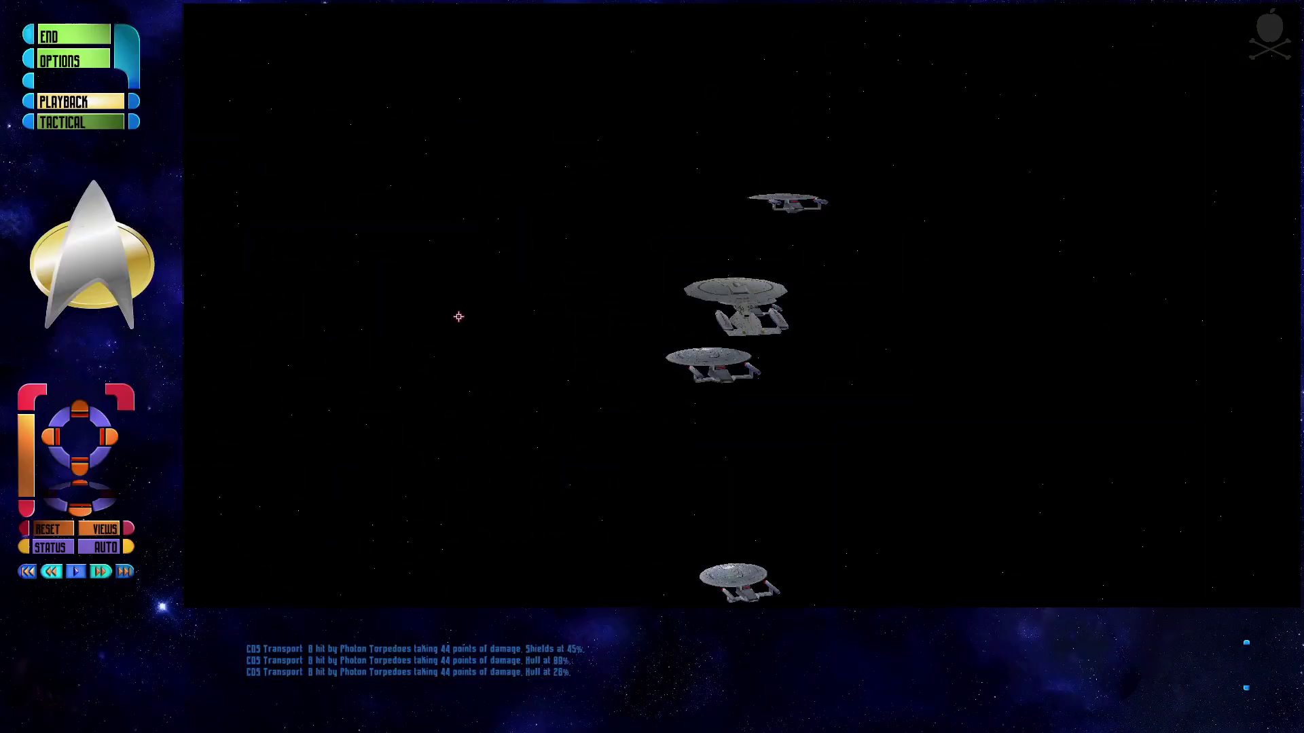
{"action": "left_click", "coordinate": [82, 37]}
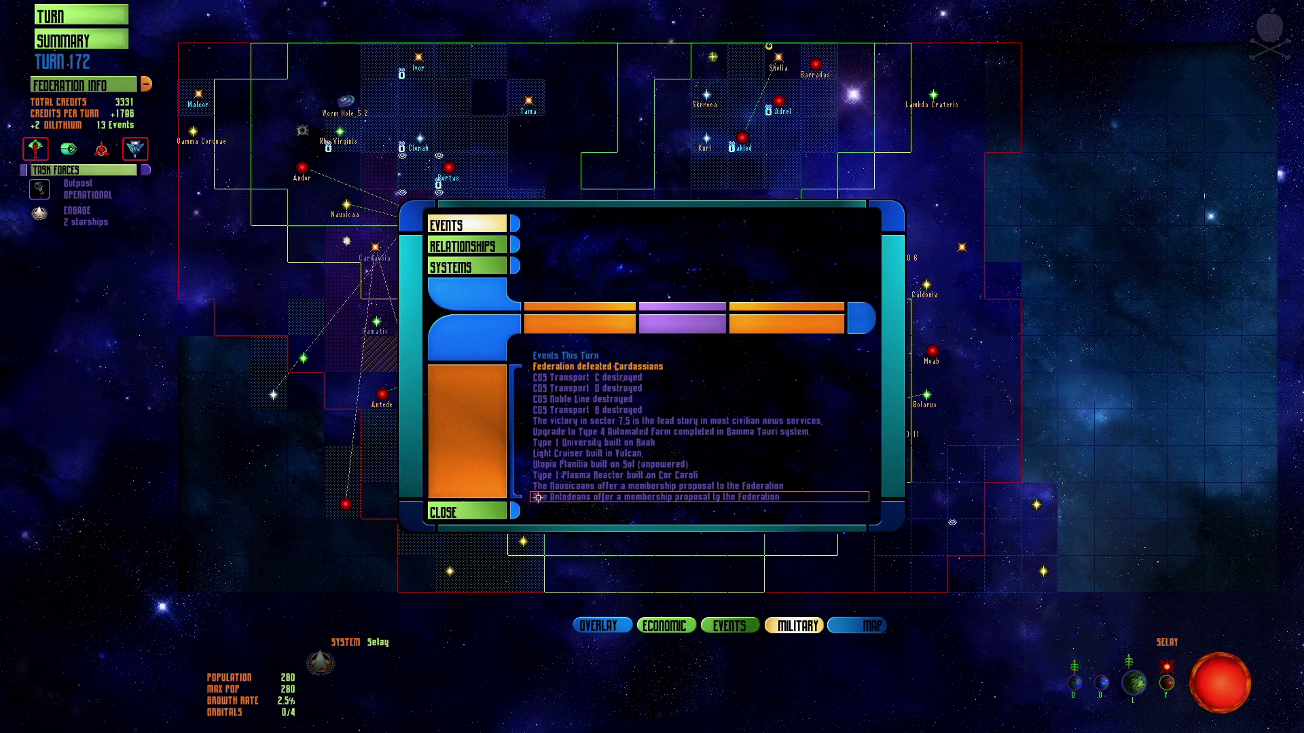
Open Sol from the events list and move a worker from industry to energy.
{"action": "left_click", "coordinate": [537, 465]}
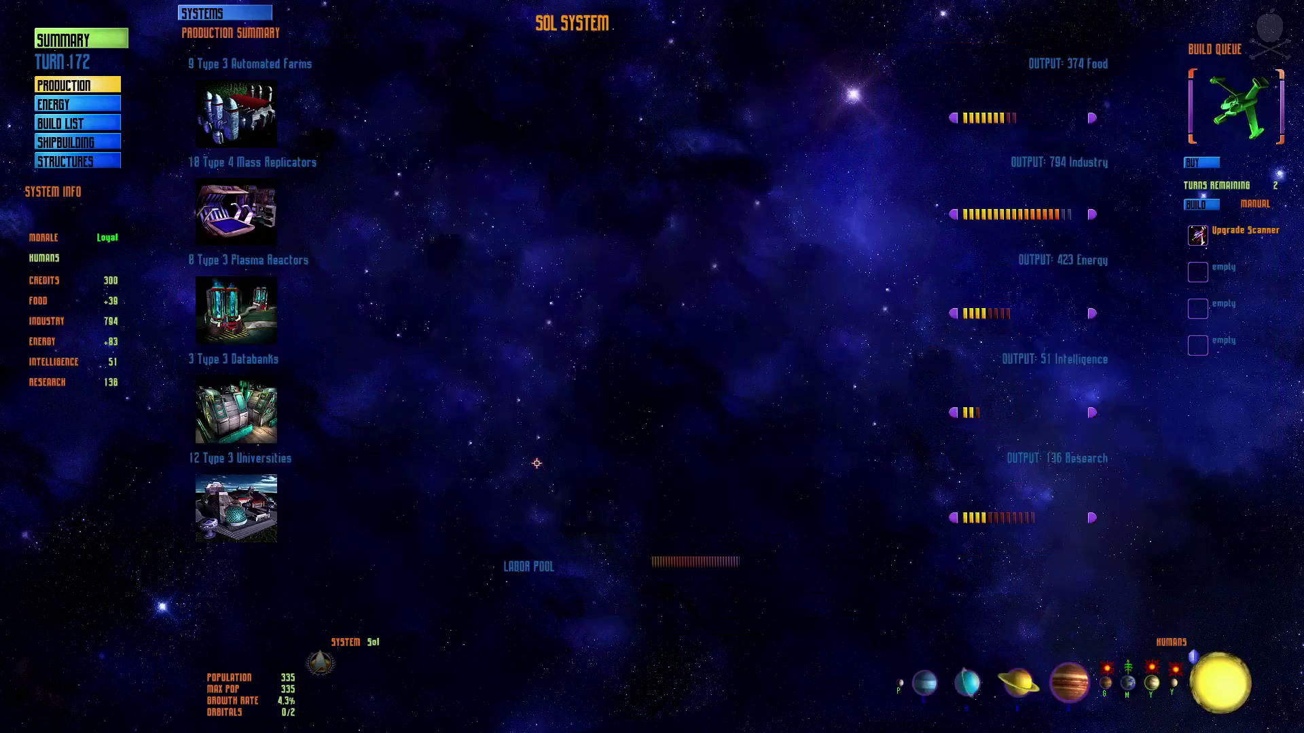
{"action": "left_click", "coordinate": [78, 108]}
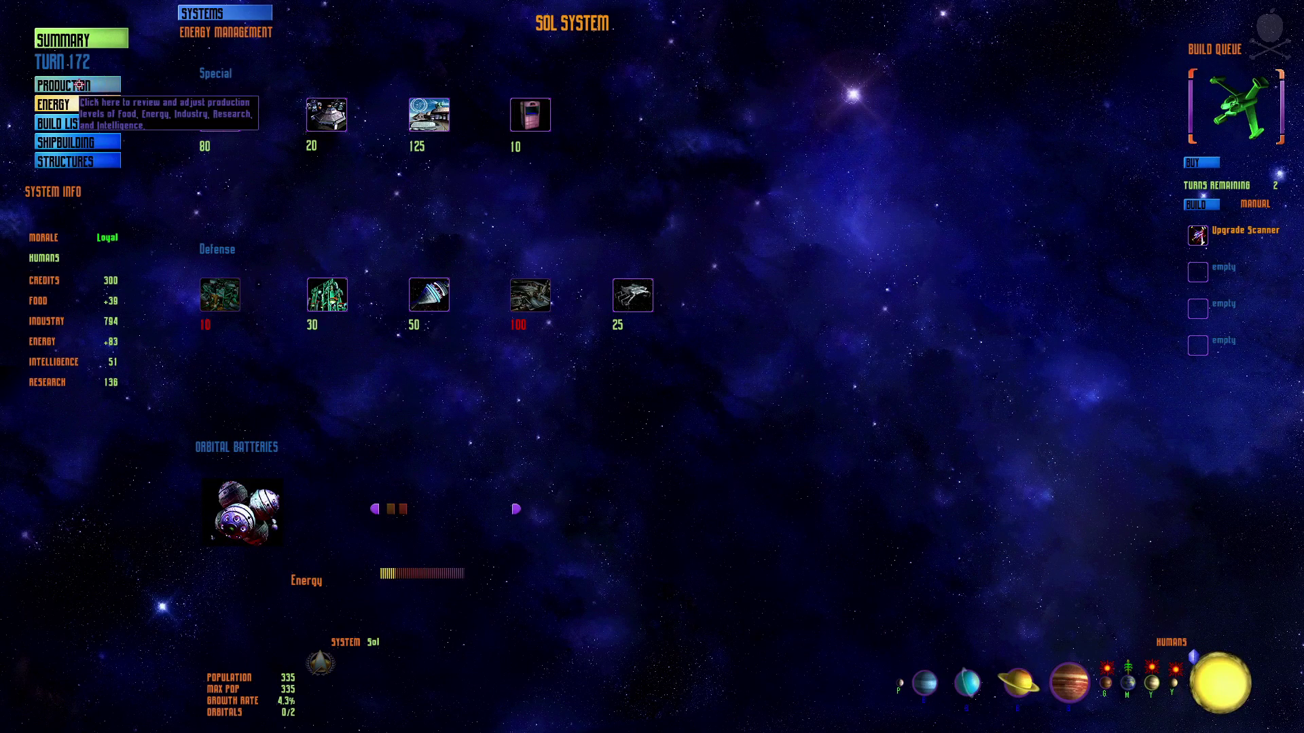
{"action": "left_click", "coordinate": [77, 86]}
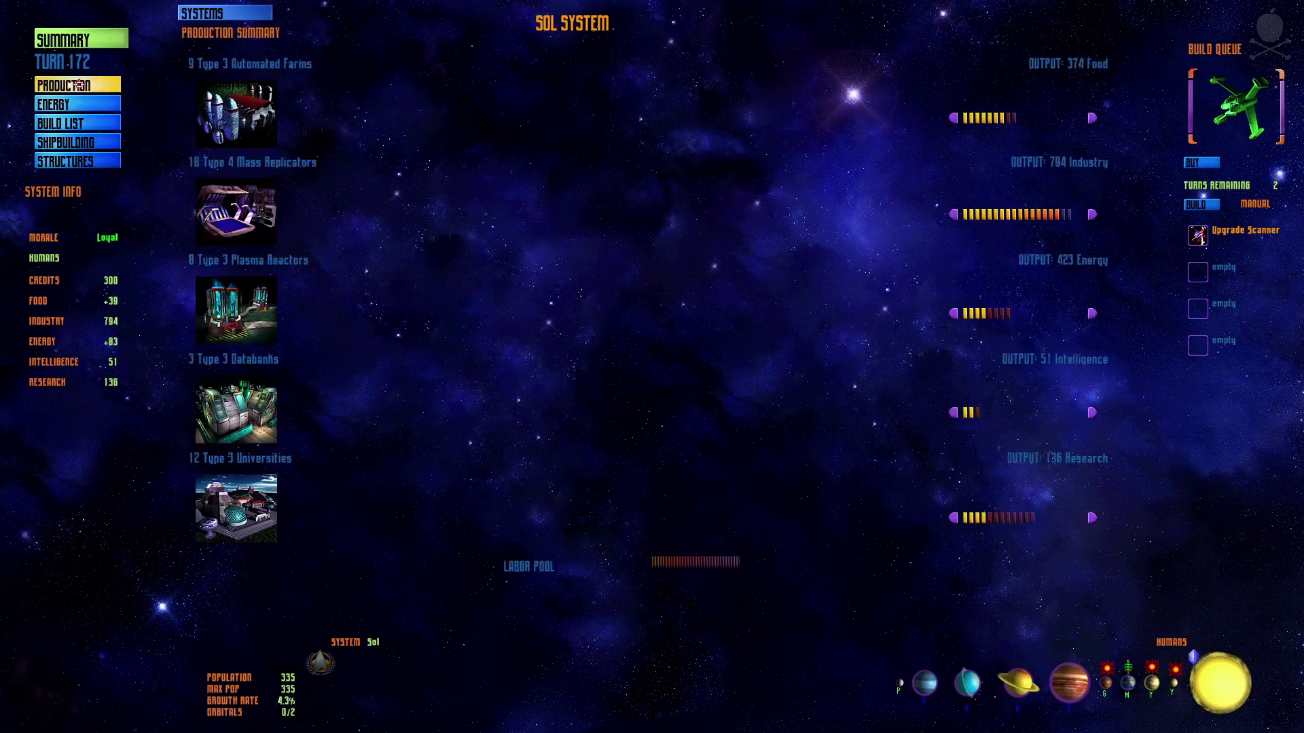
{"action": "left_click", "coordinate": [952, 118]}
{"action": "left_click", "coordinate": [1090, 119]}
{"action": "left_click", "coordinate": [953, 214]}
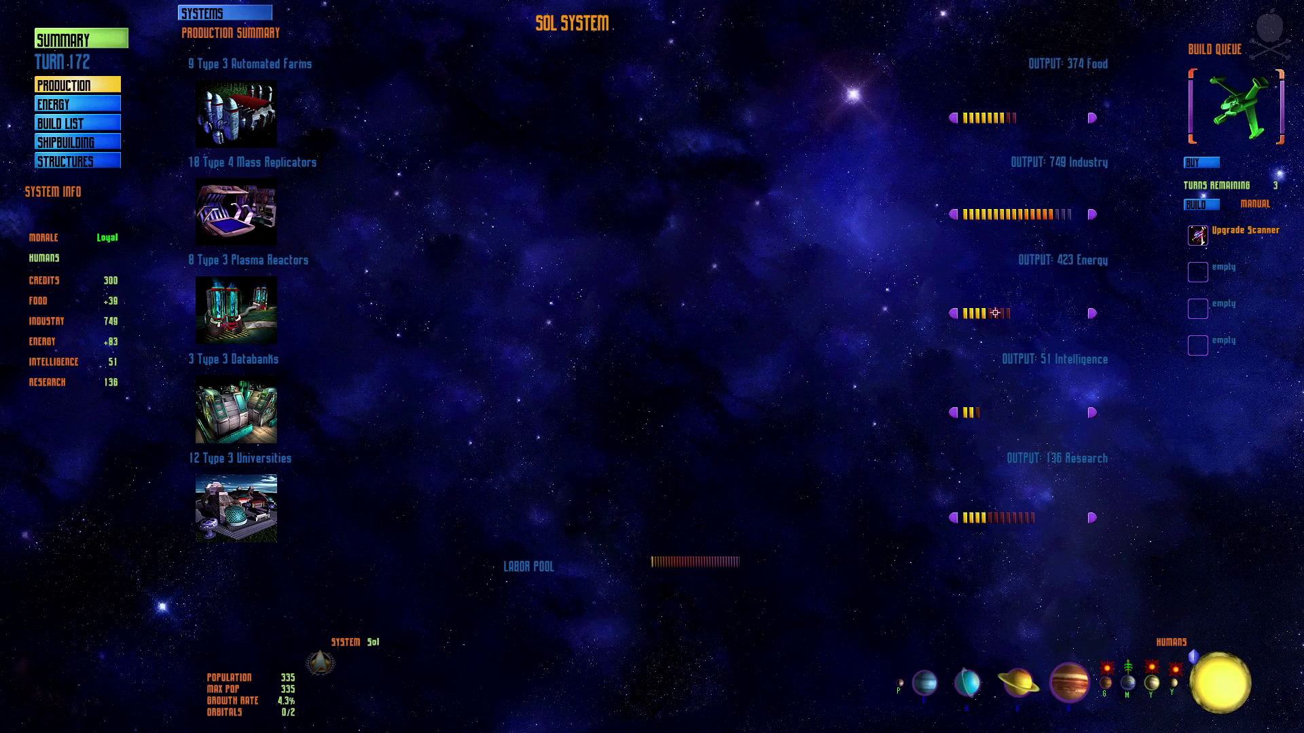
{"action": "left_click", "coordinate": [994, 315]}
Power Utopia Planitia and the Bunker Network, and assign a worker to intelligence.
{"action": "left_click", "coordinate": [67, 105]}
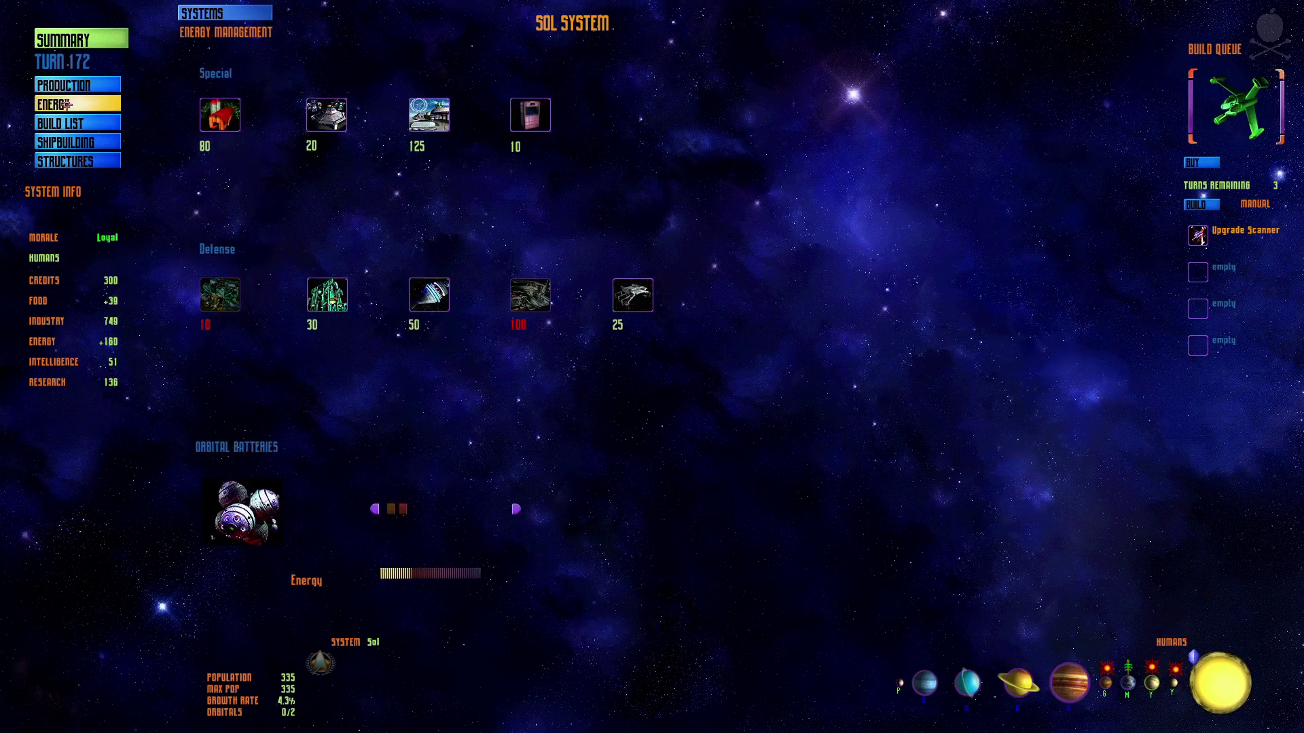
{"action": "left_click", "coordinate": [525, 302]}
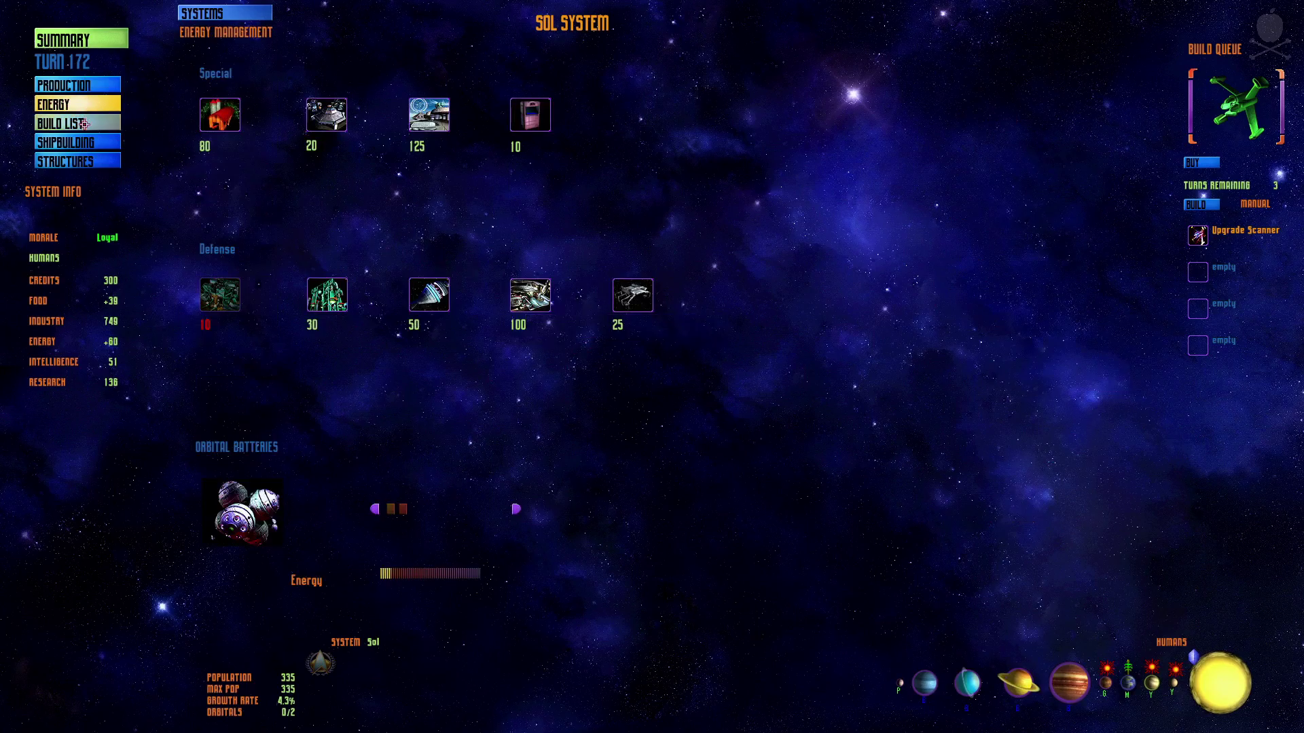
{"action": "left_click", "coordinate": [68, 123]}
{"action": "left_click", "coordinate": [76, 104]}
{"action": "left_click", "coordinate": [219, 294]}
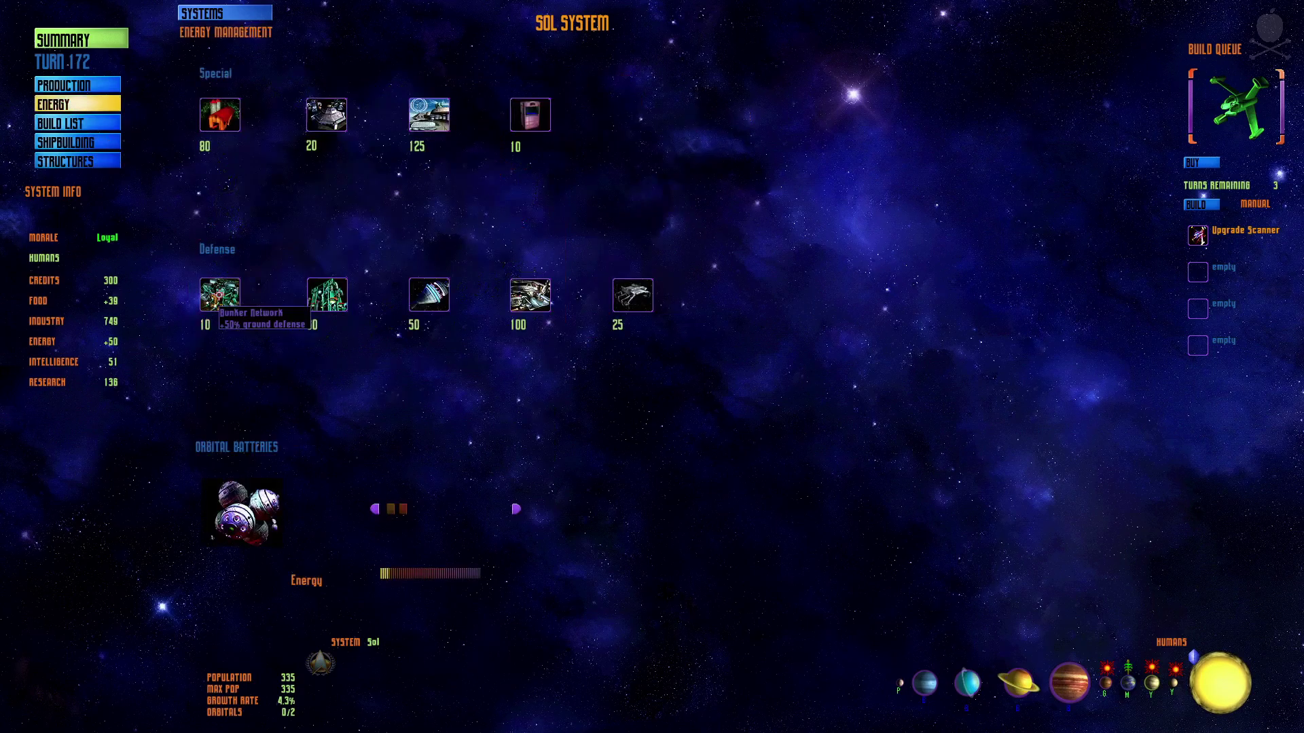
{"action": "left_click", "coordinate": [74, 88]}
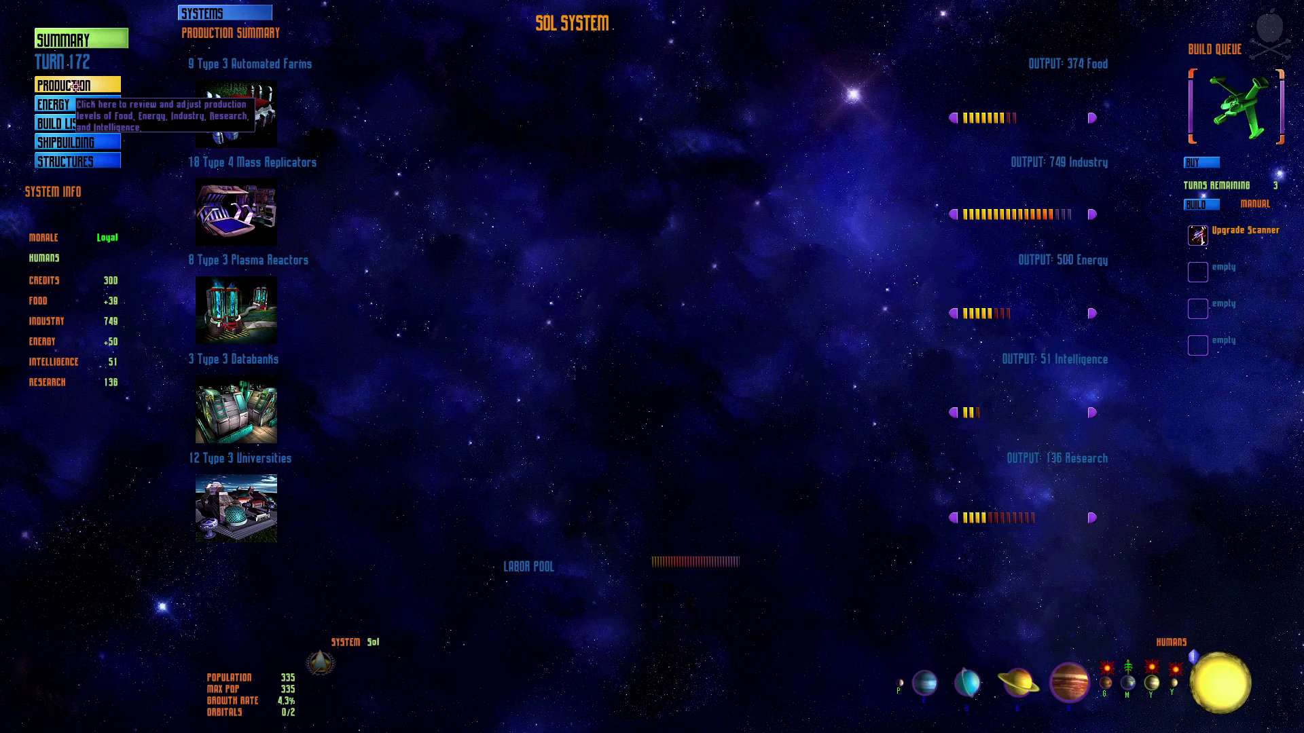
{"action": "left_click", "coordinate": [981, 413]}
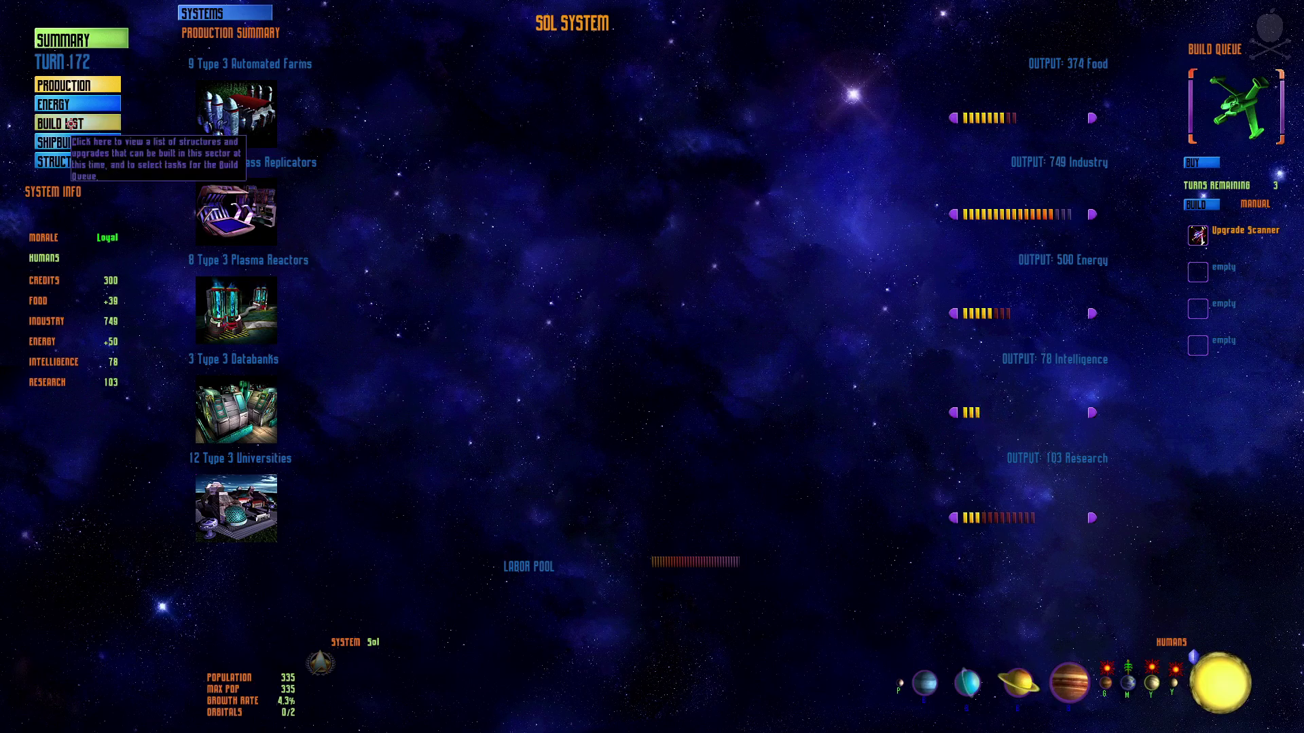
Queue the Type 4 Automated Farm upgrade in Sol's build list.
{"action": "left_click", "coordinate": [68, 124]}
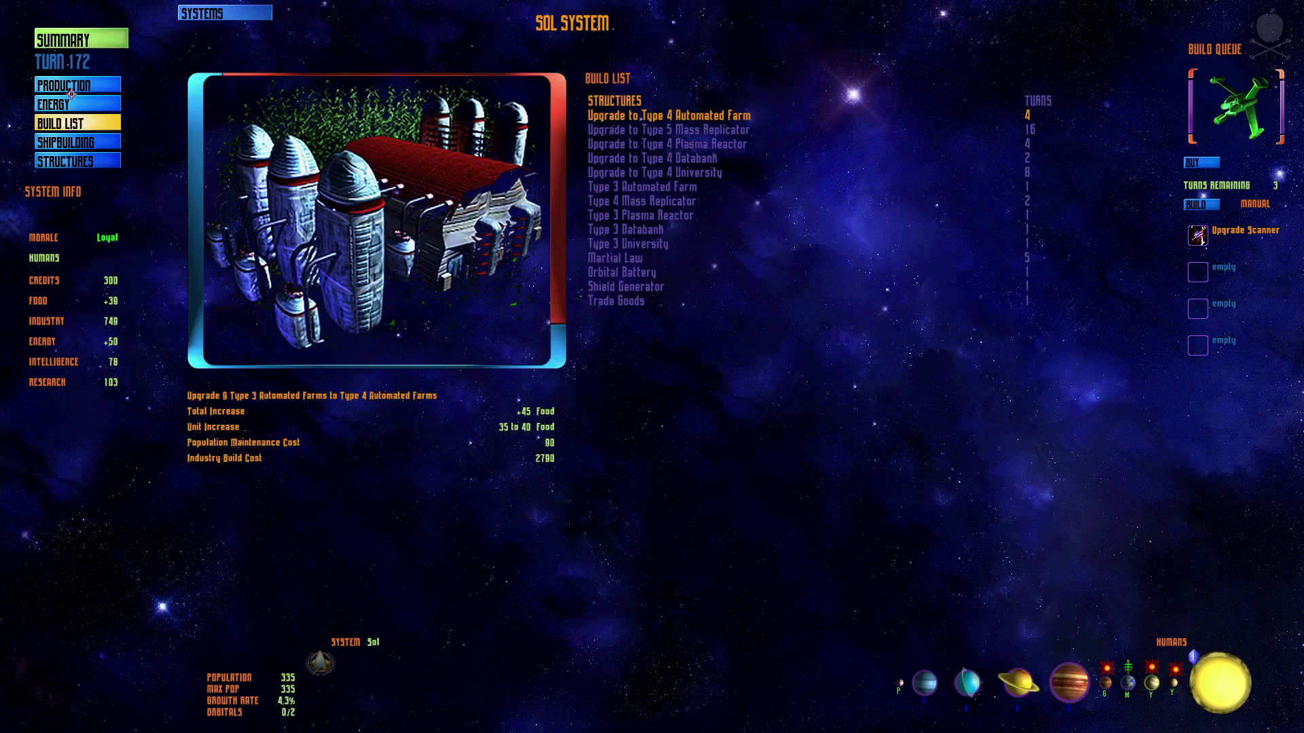
{"action": "left_click", "coordinate": [71, 89]}
{"action": "left_click", "coordinate": [68, 124]}
{"action": "left_click", "coordinate": [768, 172]}
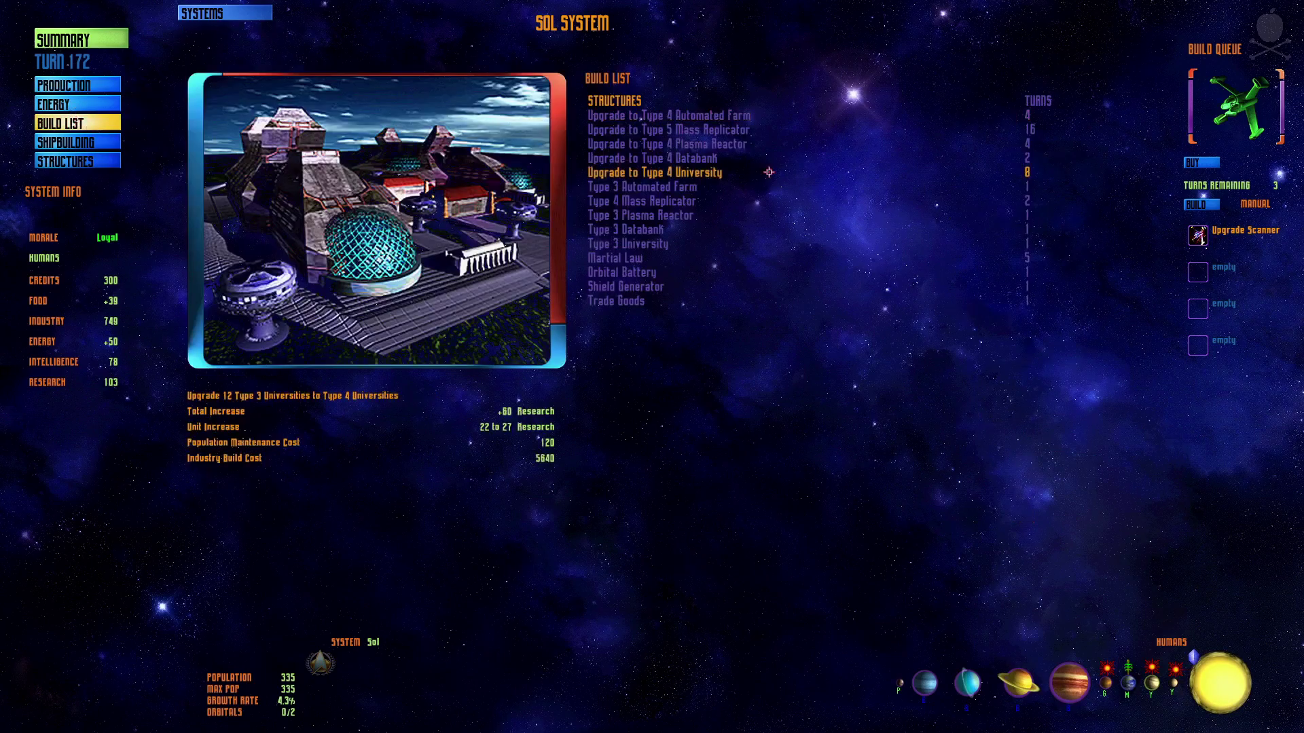
{"action": "left_click", "coordinate": [734, 130]}
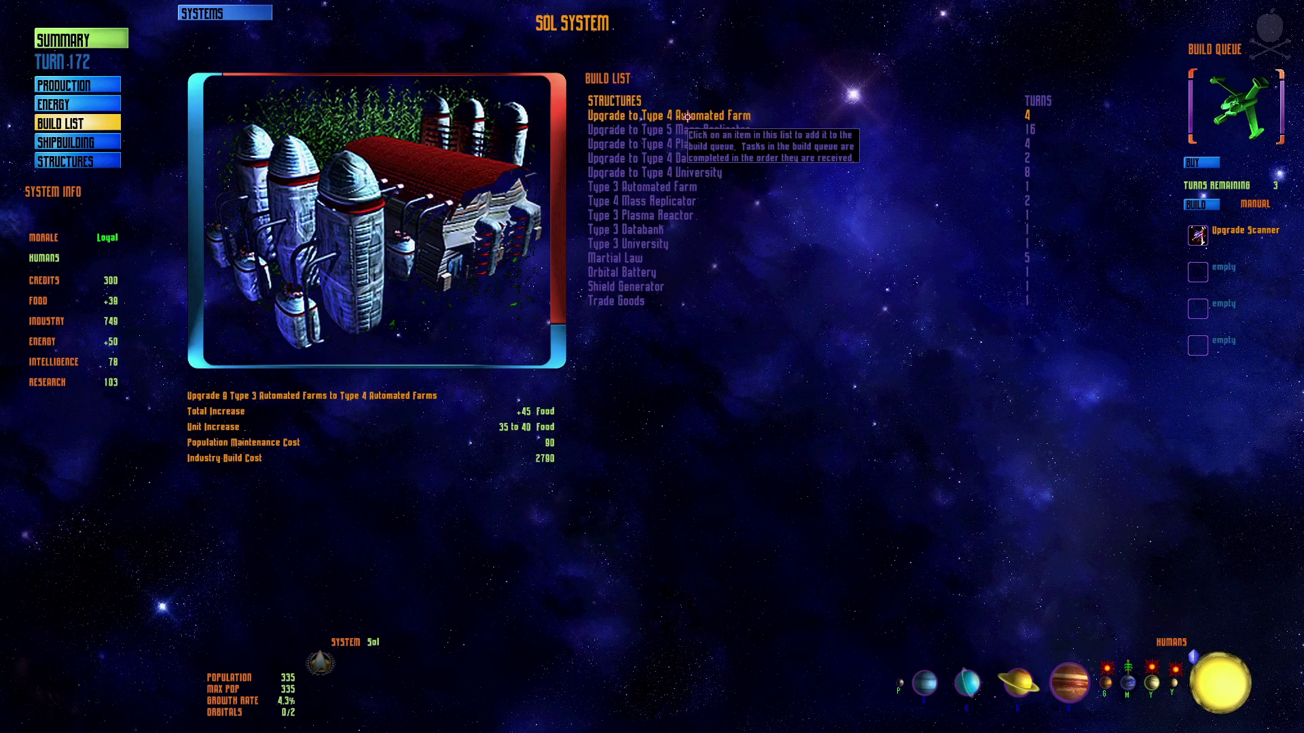
{"action": "left_click", "coordinate": [684, 116]}
Queue the Type 4 Plasma Reactor and Type 4 Databank upgrades at Sol.
{"action": "left_click", "coordinate": [87, 85]}
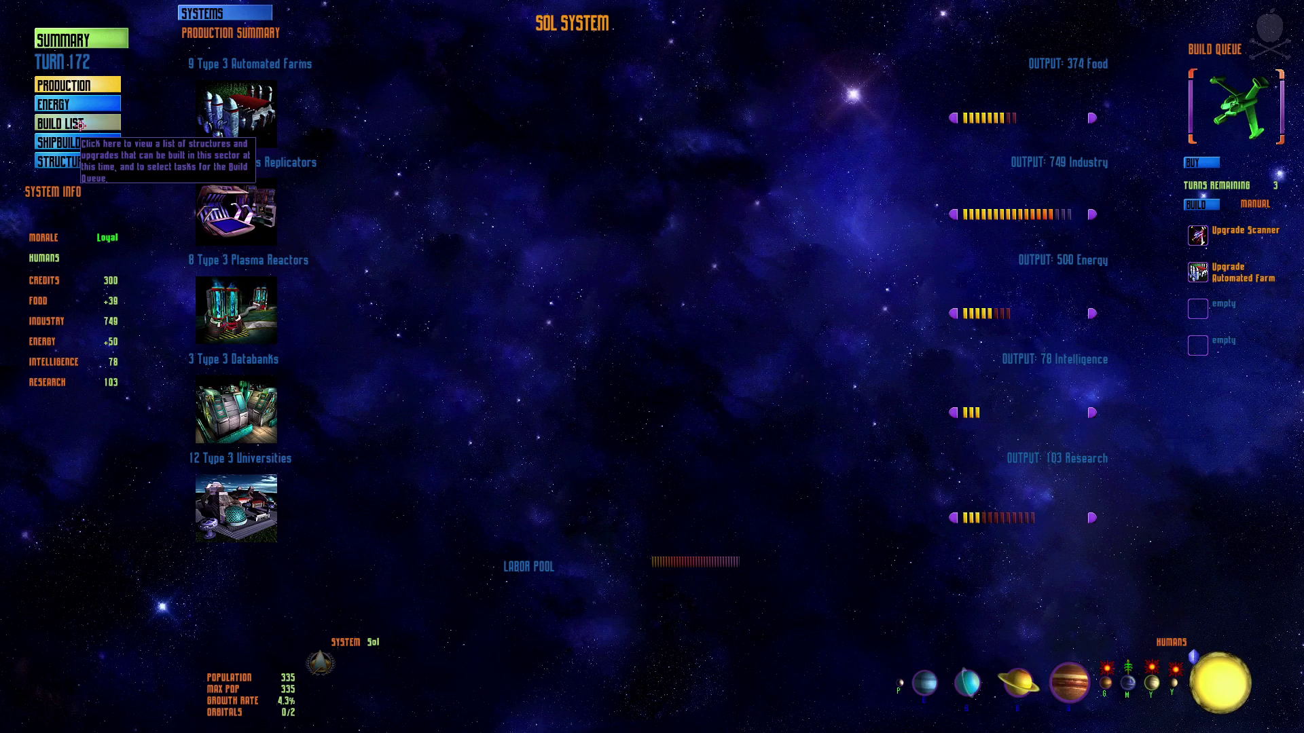
{"action": "left_click", "coordinate": [76, 124]}
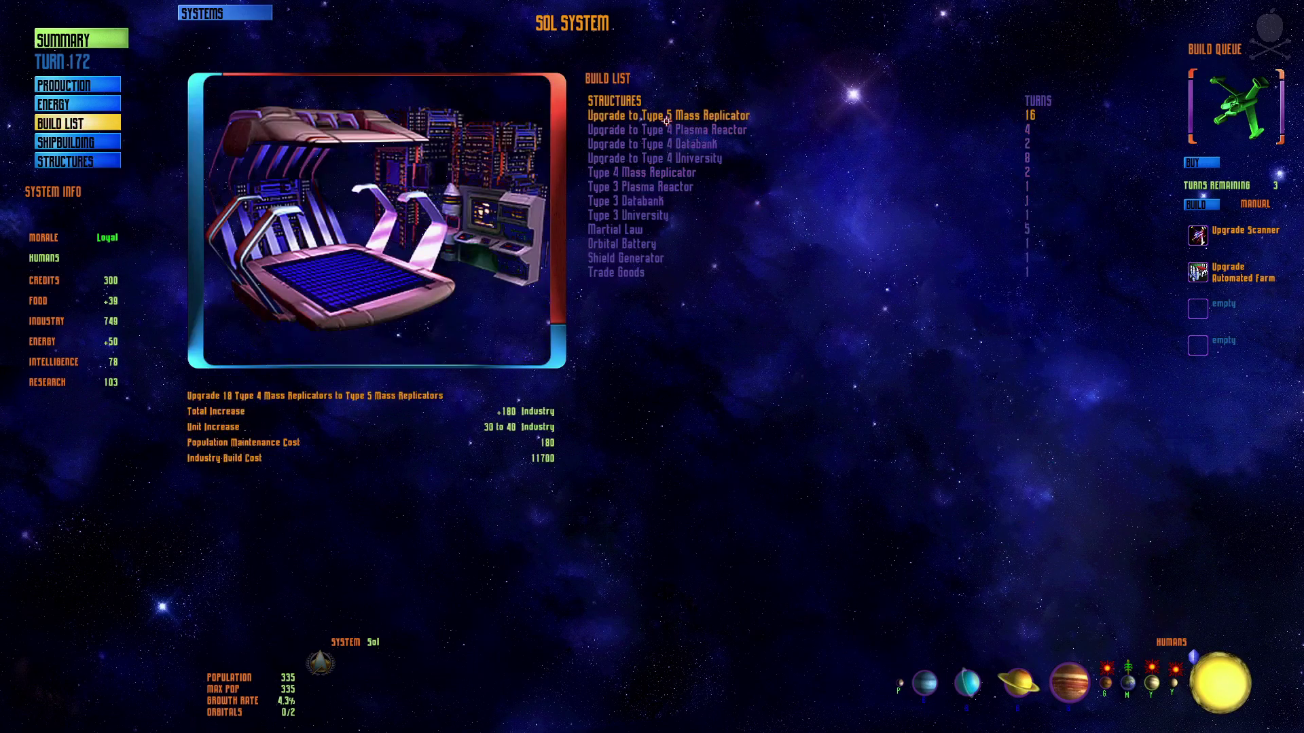
{"action": "left_click", "coordinate": [649, 131]}
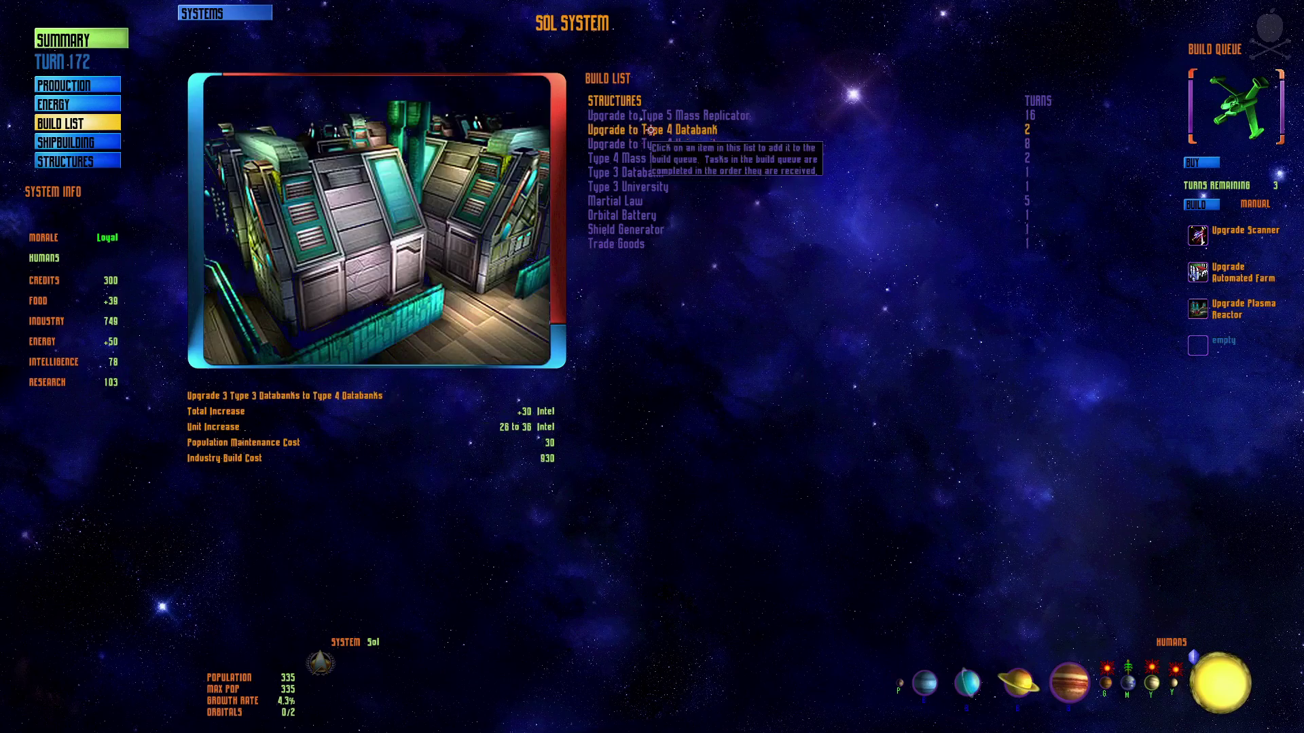
{"action": "left_click", "coordinate": [649, 131]}
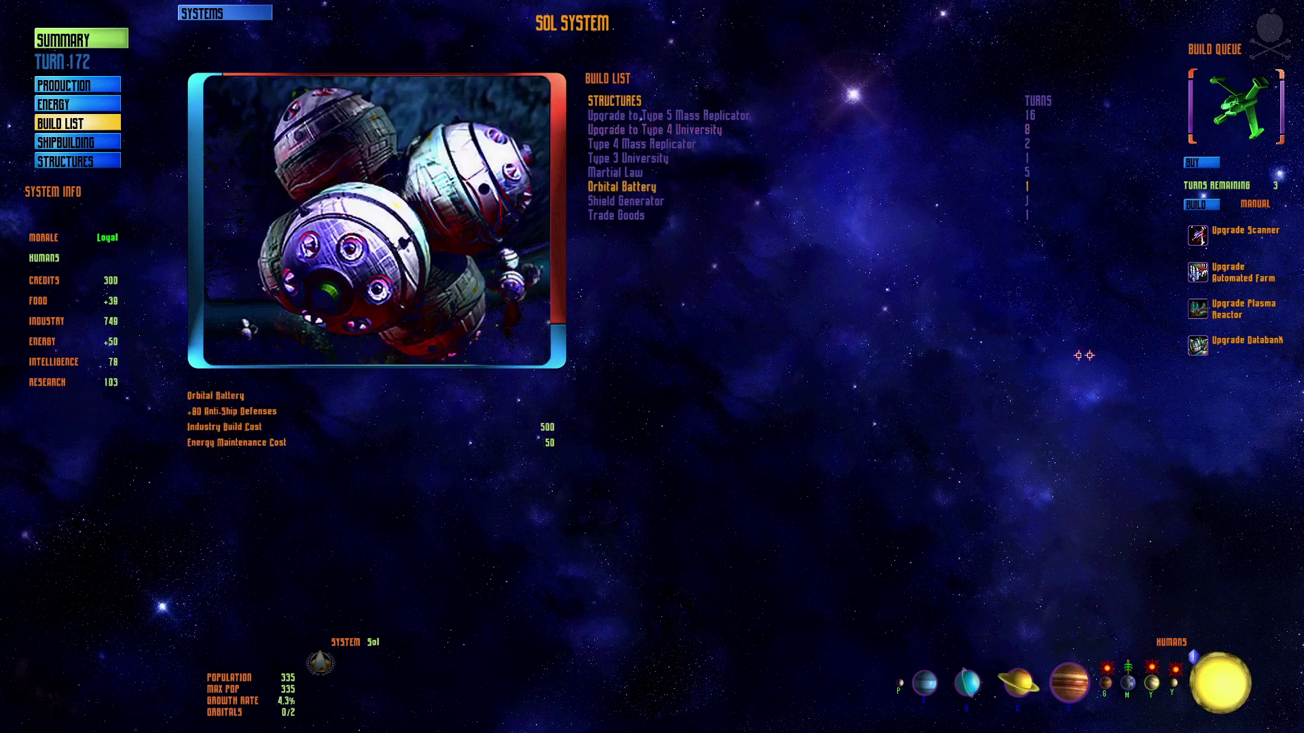
Drop the Databank upgrade, buy the Scanner upgrade for 1500 credits, and view Sol's ships.
{"action": "left_click", "coordinate": [1208, 353]}
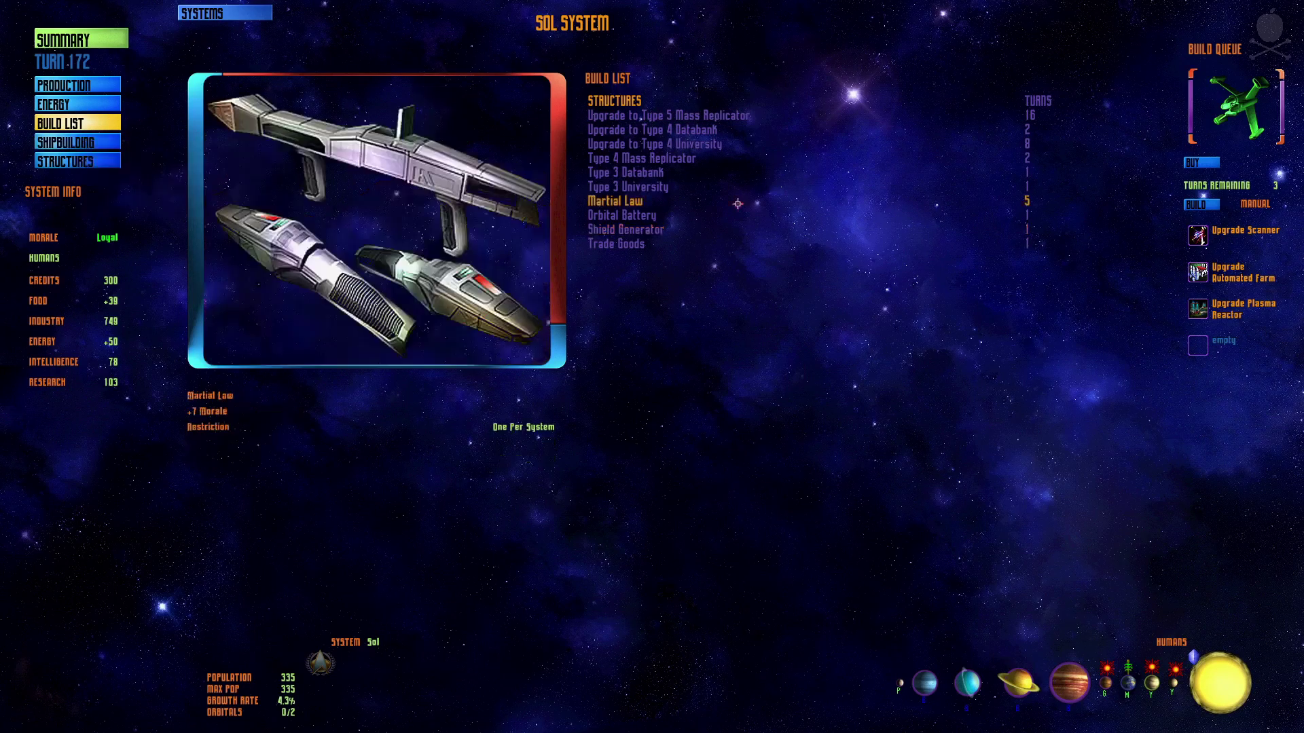
{"action": "left_click", "coordinate": [1200, 163]}
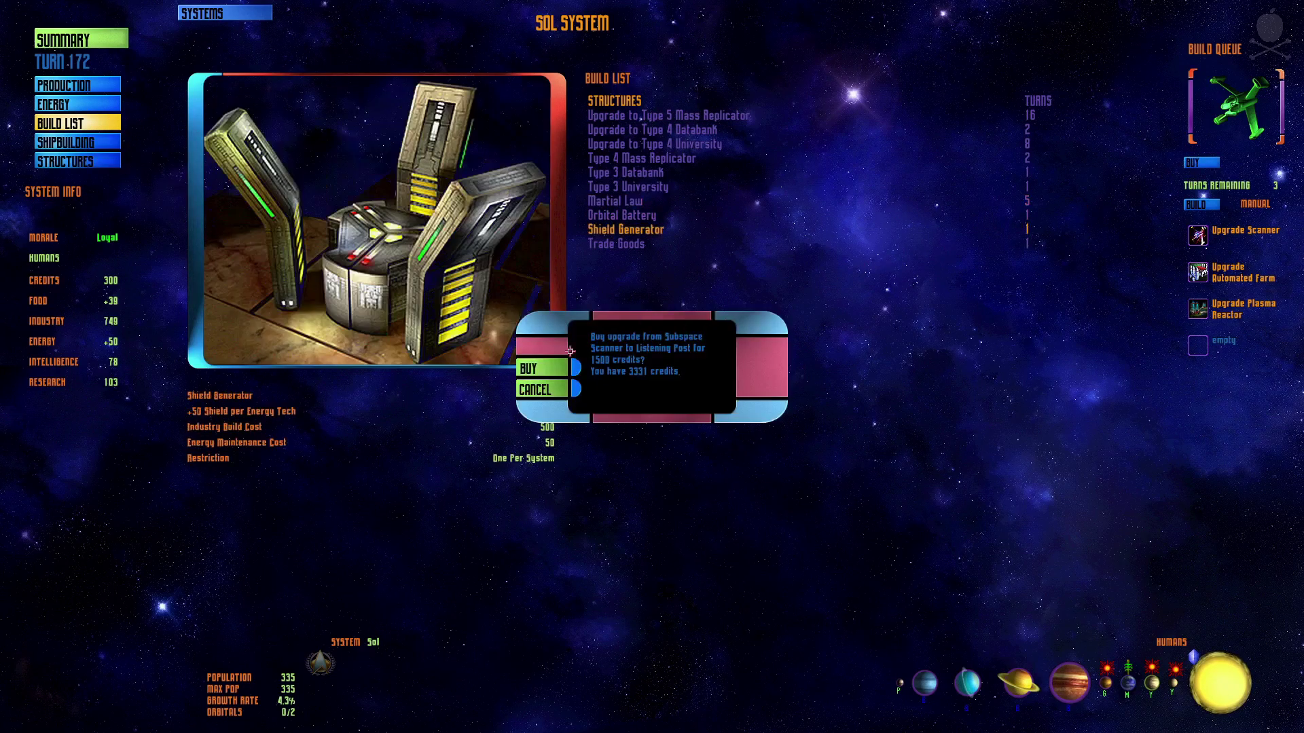
{"action": "left_click", "coordinate": [545, 368]}
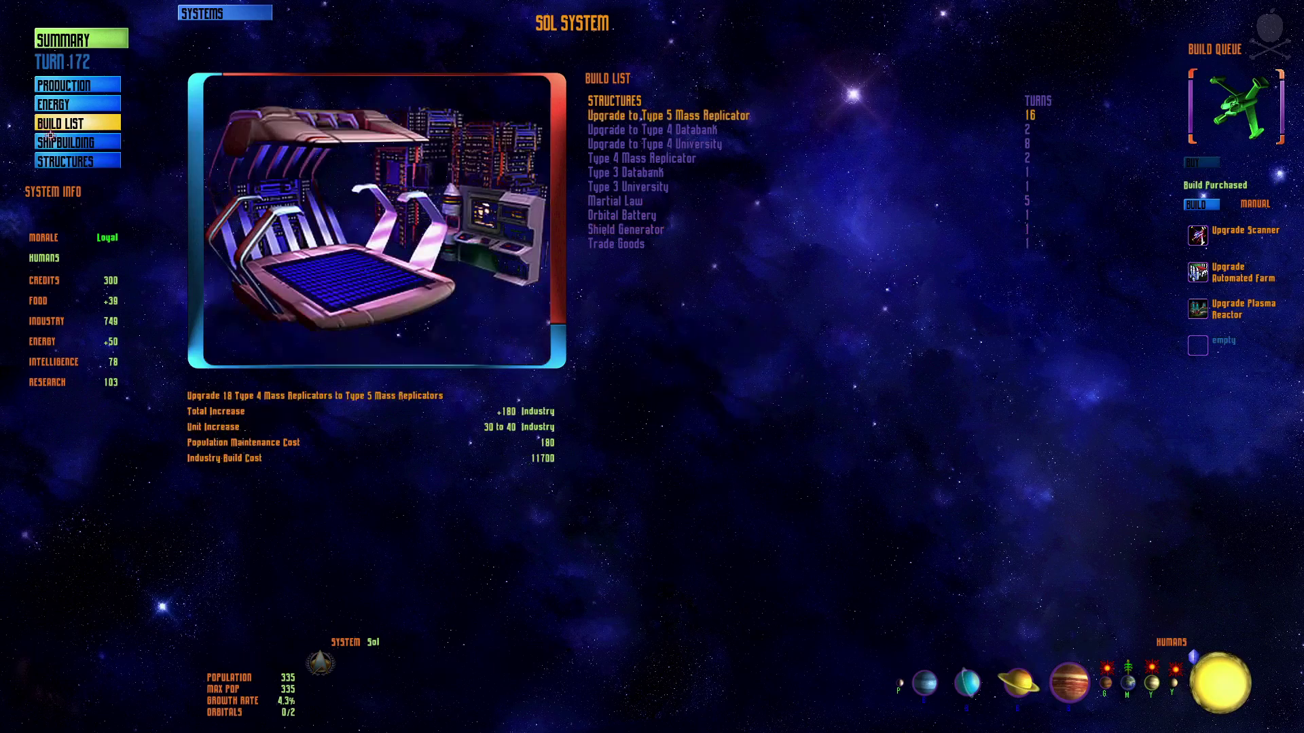
{"action": "left_click", "coordinate": [102, 141]}
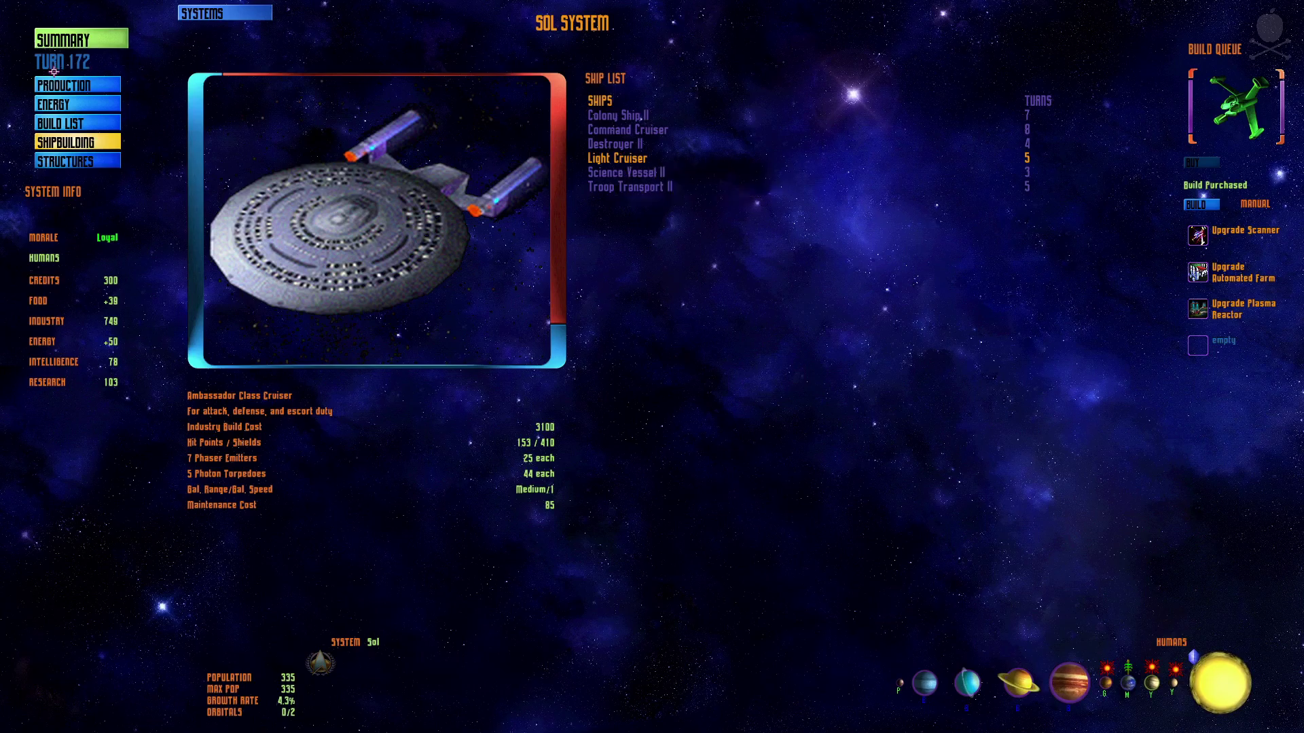
Switch Sol to energy management, then take the radial menu back to the galaxy map.
{"action": "left_click", "coordinate": [54, 85]}
{"action": "left_click", "coordinate": [74, 104]}
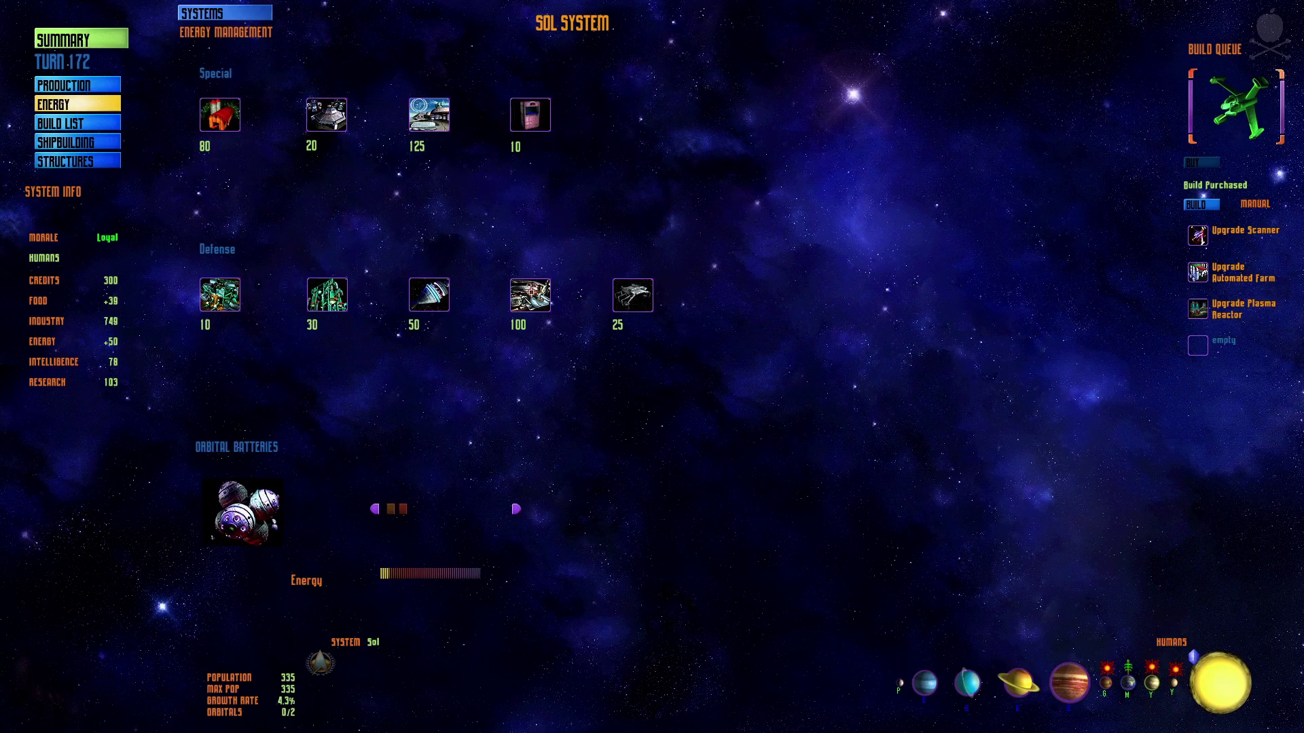
{"action": "mouse_move", "coordinate": [530, 295]}
{"action": "right_click", "coordinate": [704, 267]}
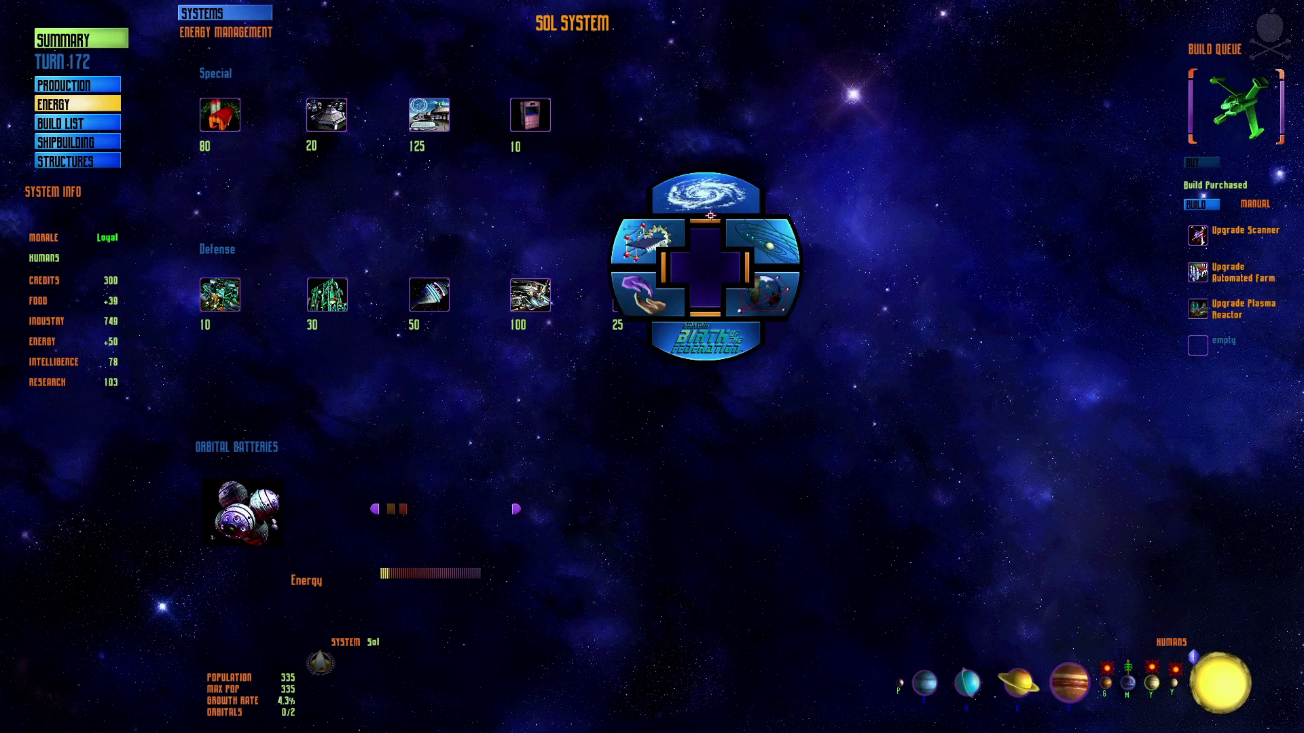
{"action": "right_click", "coordinate": [711, 216]}
{"action": "right_click", "coordinate": [716, 173]}
{"action": "right_click", "coordinate": [727, 265]}
{"action": "left_click", "coordinate": [728, 195]}
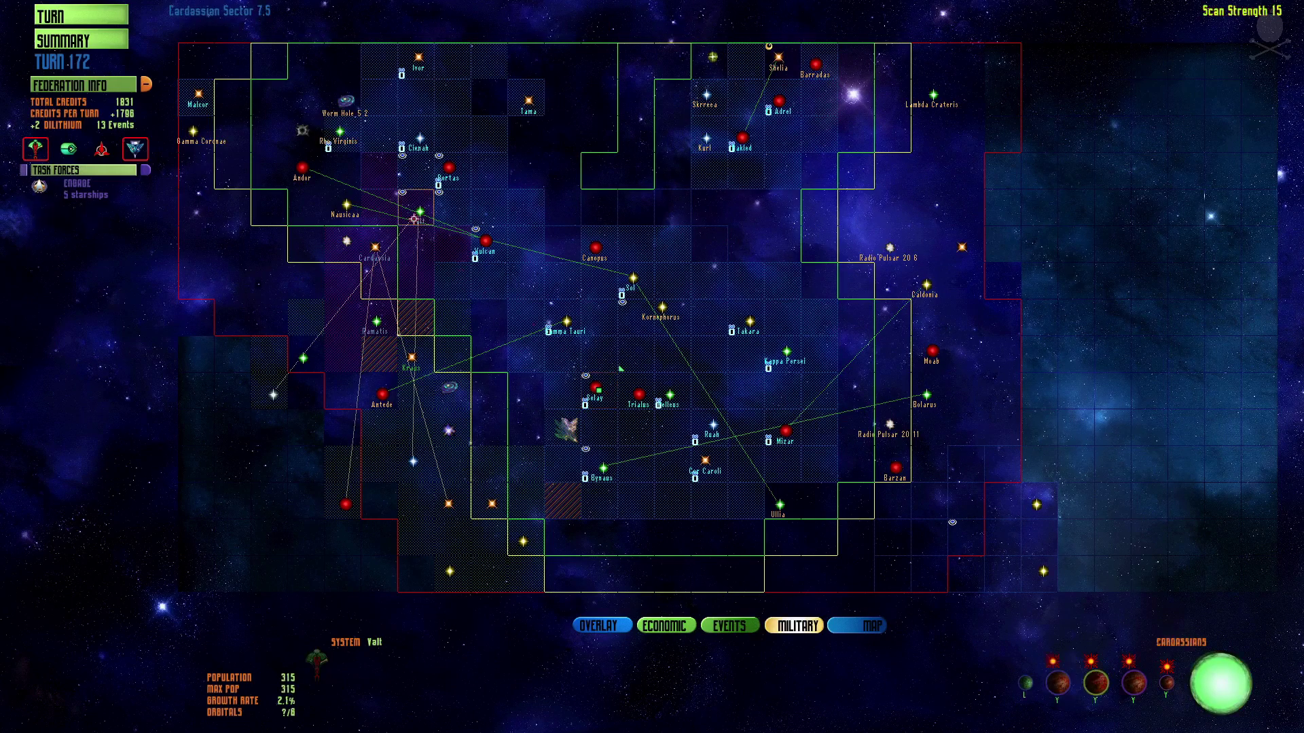
Inspect Vulcan, Portas, Valt and the Troop Transport II task force, then open Vulcan.
{"action": "left_click", "coordinate": [436, 211]}
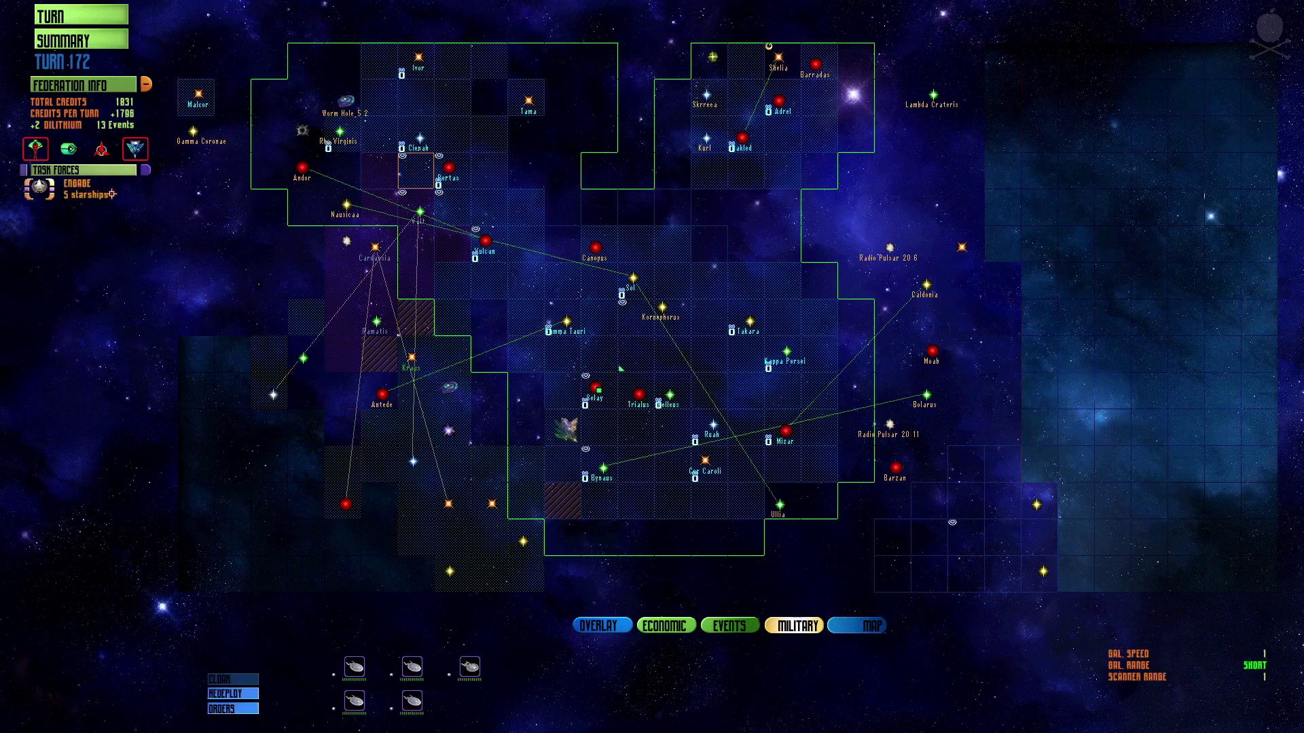
{"action": "left_click", "coordinate": [495, 248]}
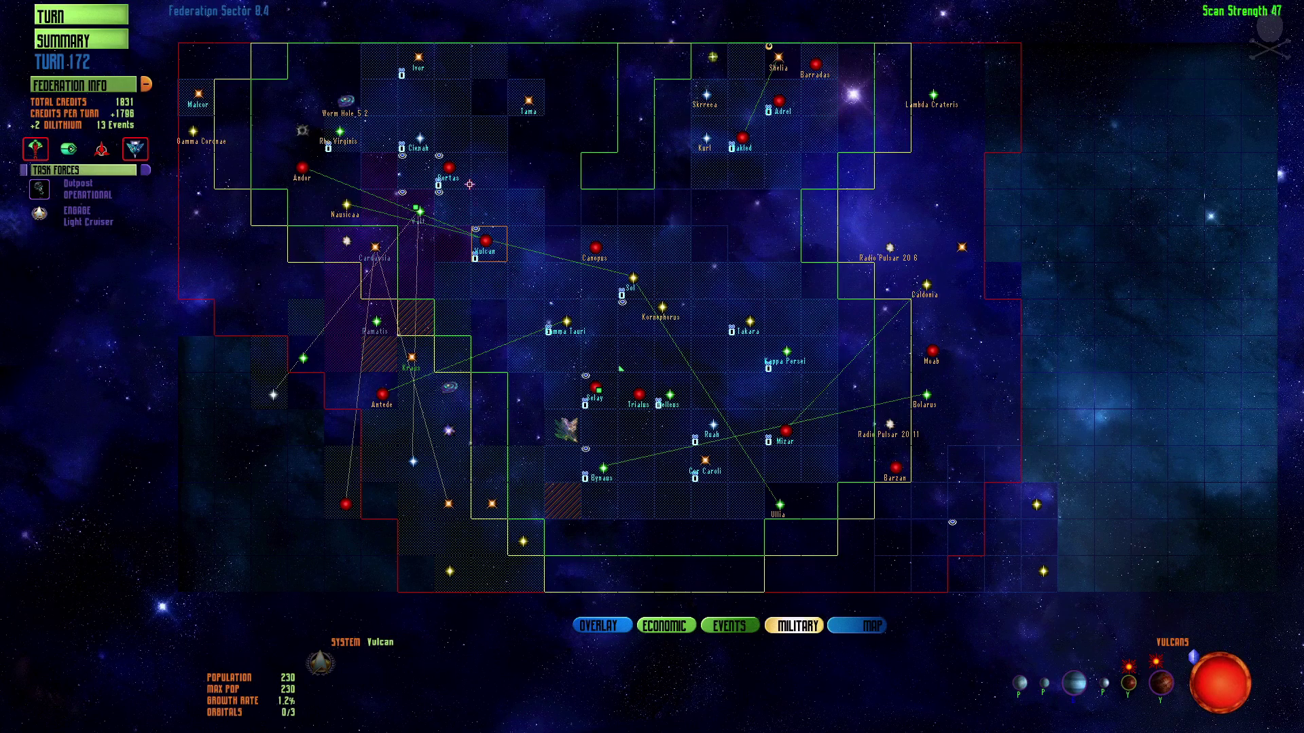
{"action": "left_click", "coordinate": [448, 174]}
{"action": "left_click", "coordinate": [418, 211]}
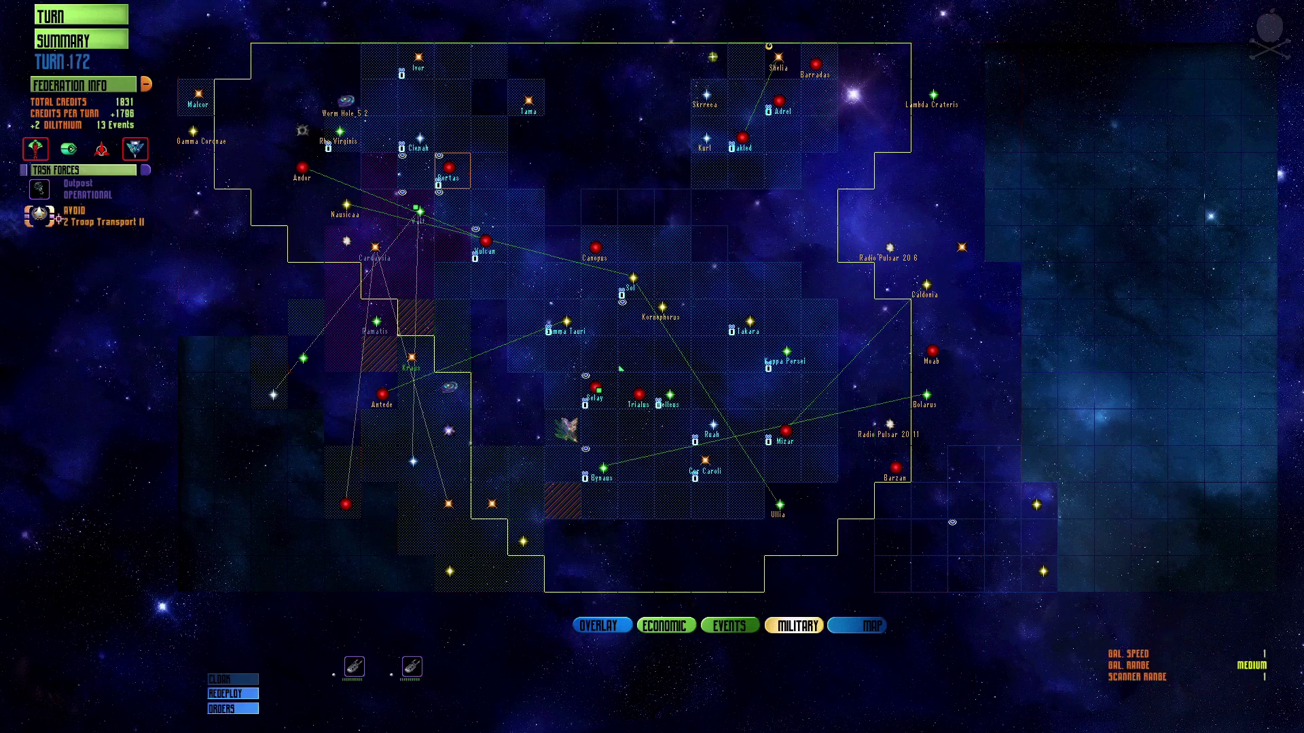
{"action": "right_click", "coordinate": [418, 211]}
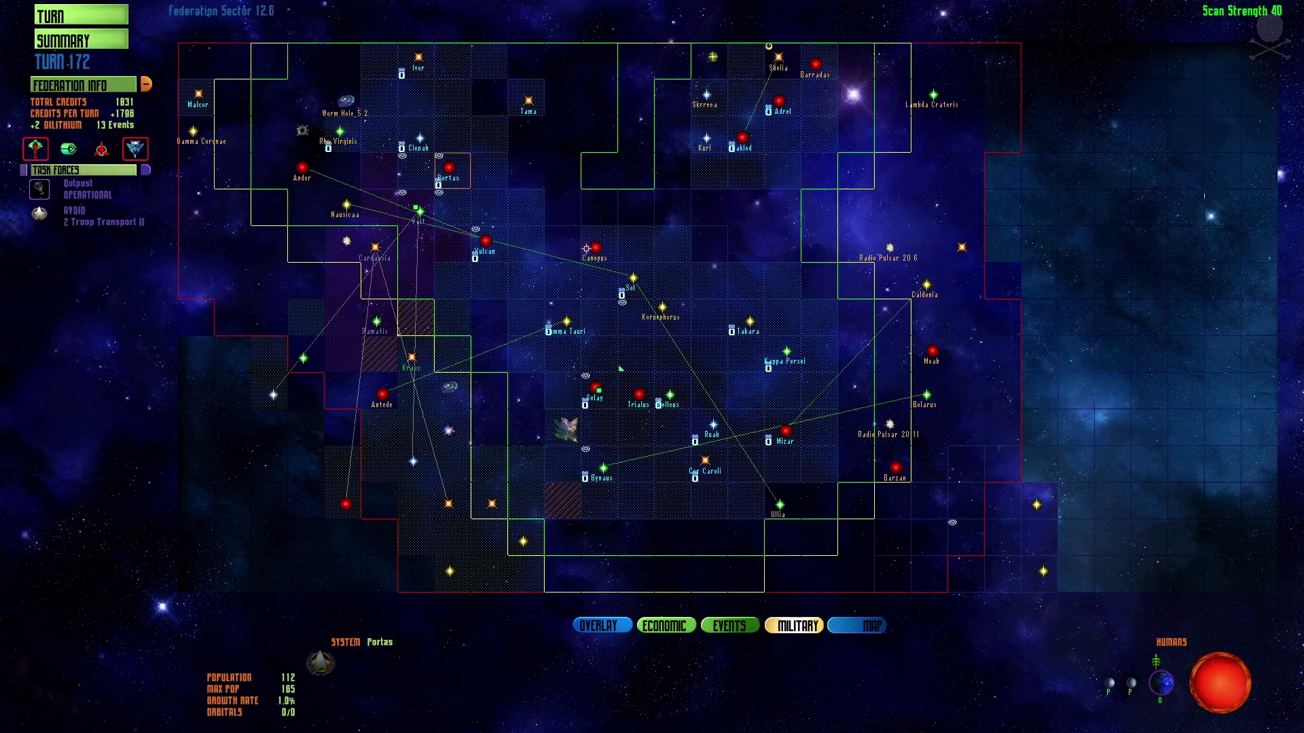
{"action": "left_click", "coordinate": [420, 212]}
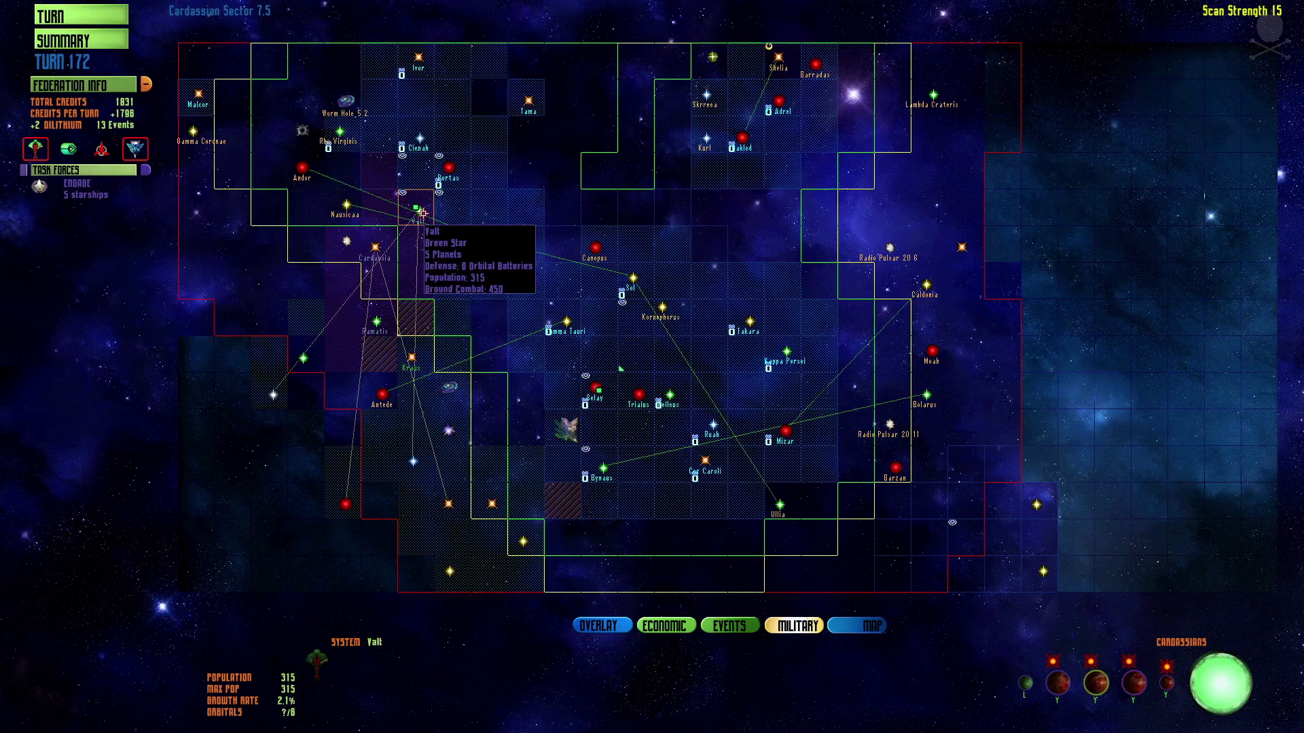
{"action": "double_click", "coordinate": [498, 251]}
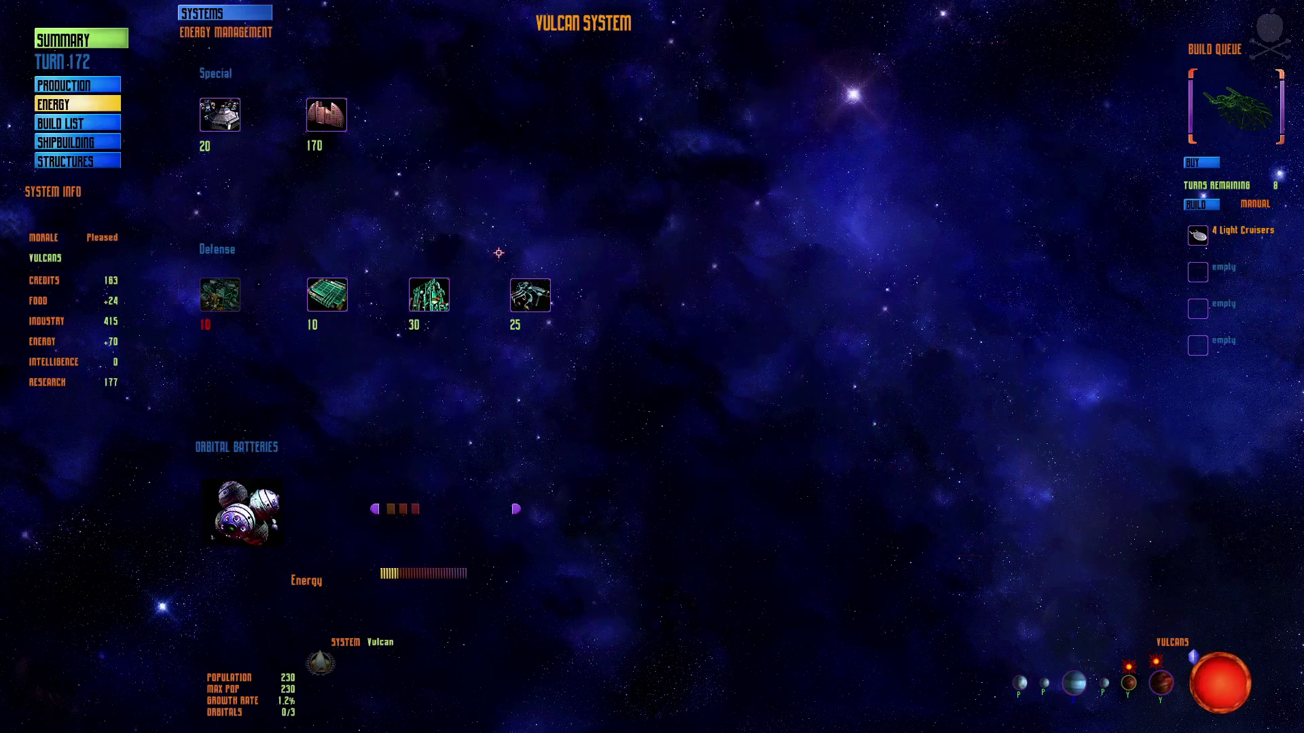
Reduce Vulcan's Light Cruiser order to one and queue five Troop Transport IIs.
{"action": "left_click", "coordinate": [1199, 237]}
{"action": "left_click", "coordinate": [1200, 237]}
{"action": "left_click", "coordinate": [77, 142]}
{"action": "left_click", "coordinate": [681, 186]}
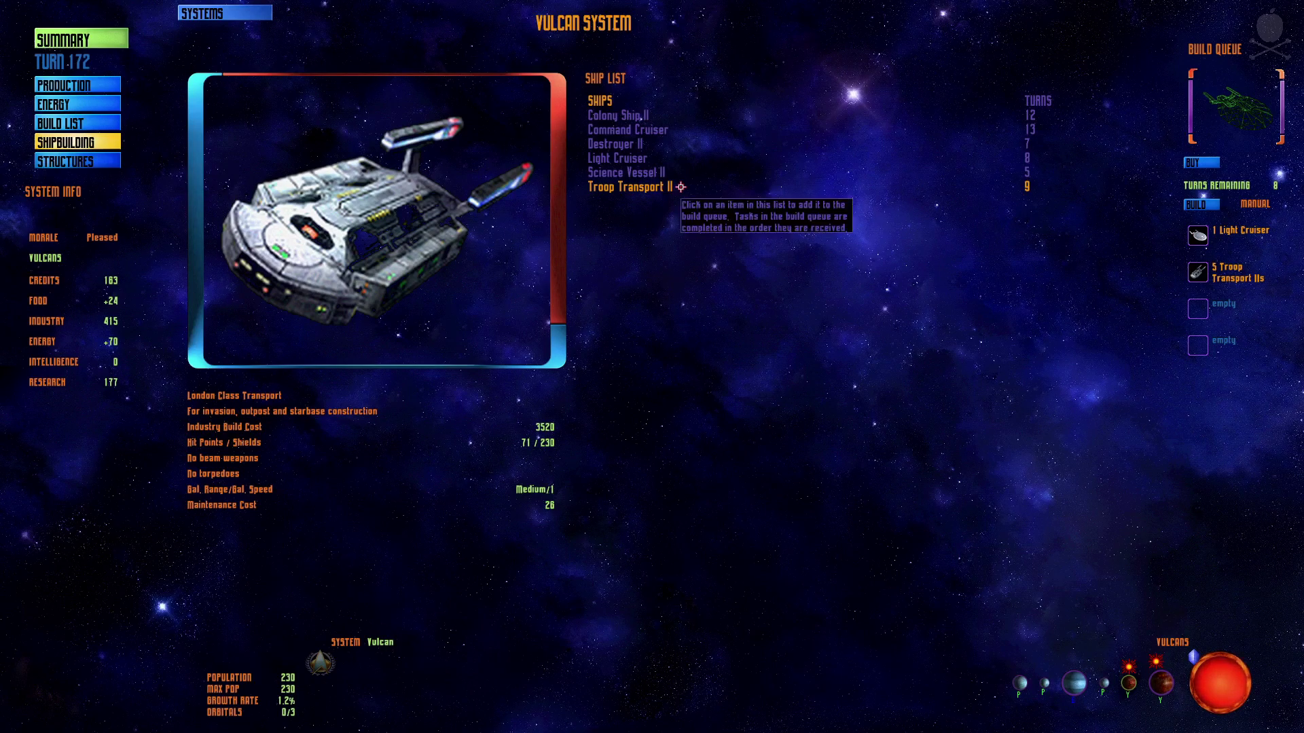
Attempt to buy the current build, dismiss the insufficient-credits warning, and return to the map.
{"action": "left_click", "coordinate": [1202, 163]}
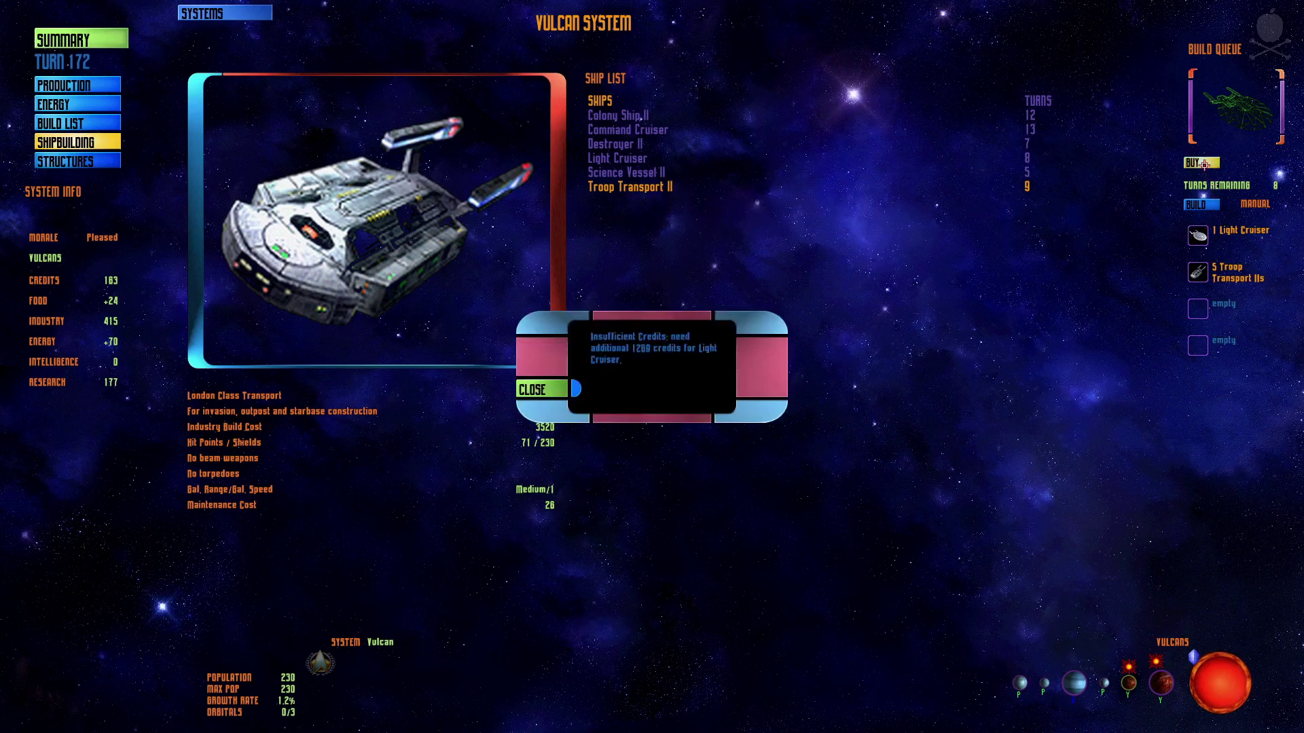
{"action": "left_click", "coordinate": [540, 390]}
{"action": "right_click", "coordinate": [790, 351]}
{"action": "left_click", "coordinate": [784, 283]}
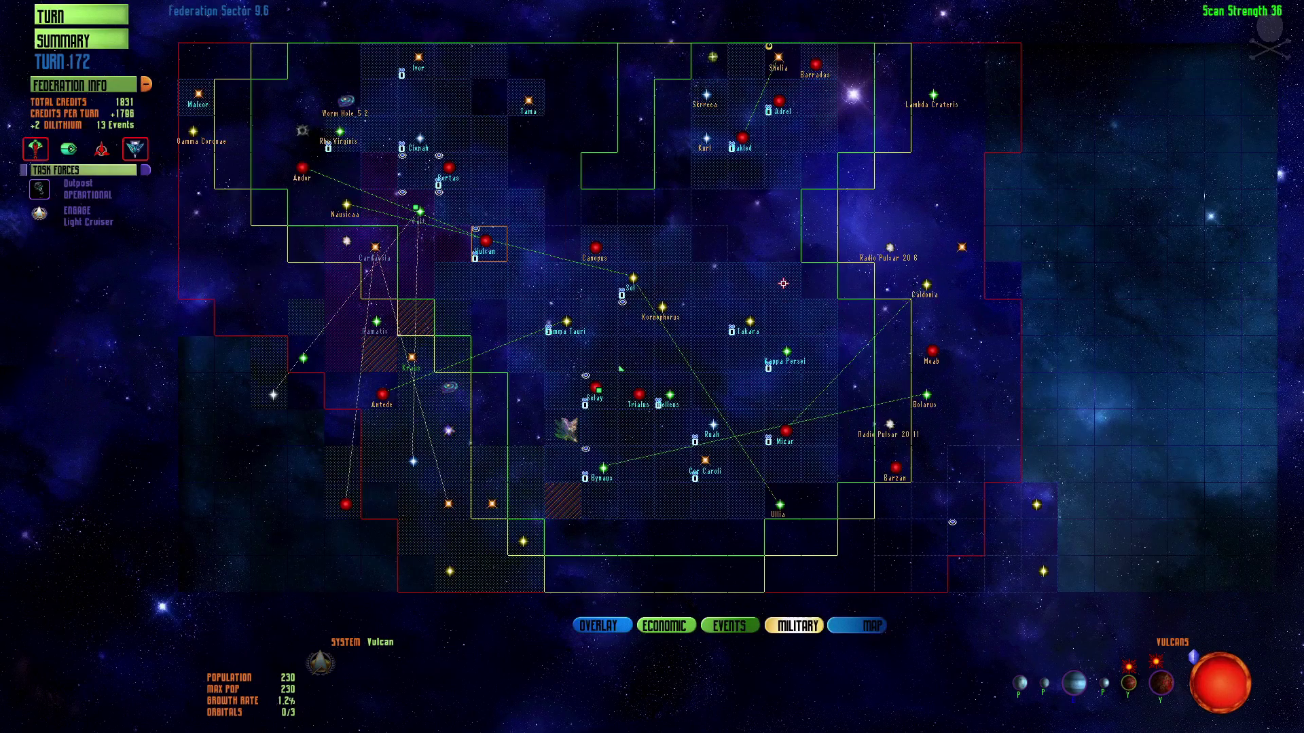
Move the Light Cruiser and Science Vessel II forces to new sectors, check Adrel, and end turn 172.
{"action": "left_click", "coordinate": [685, 394]}
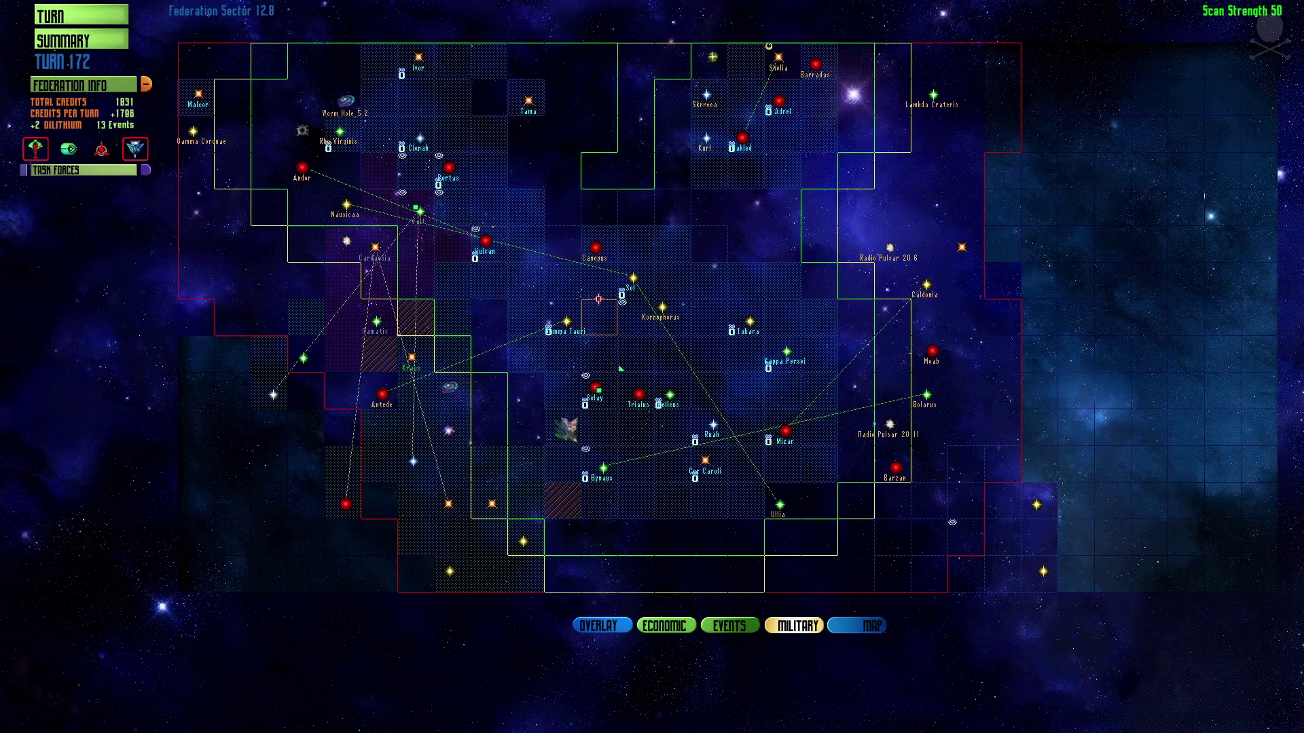
{"action": "left_click", "coordinate": [780, 99]}
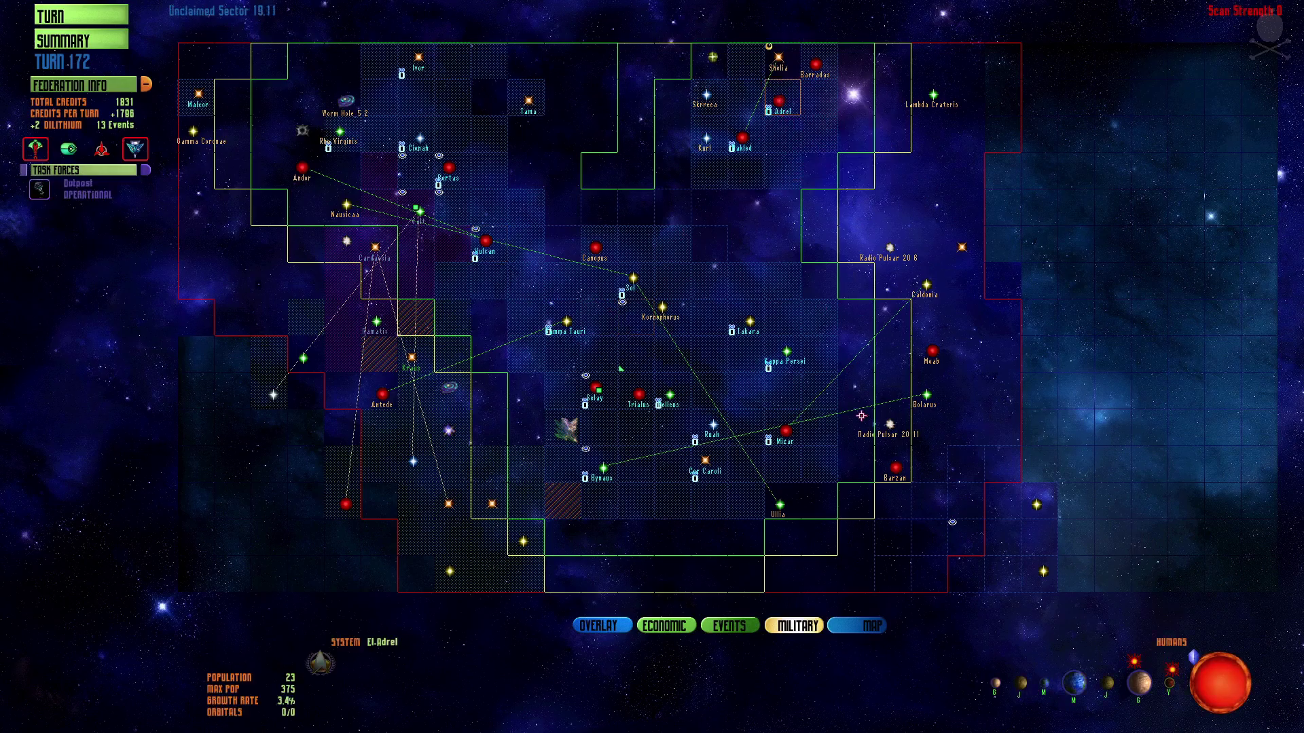
{"action": "left_click", "coordinate": [953, 522]}
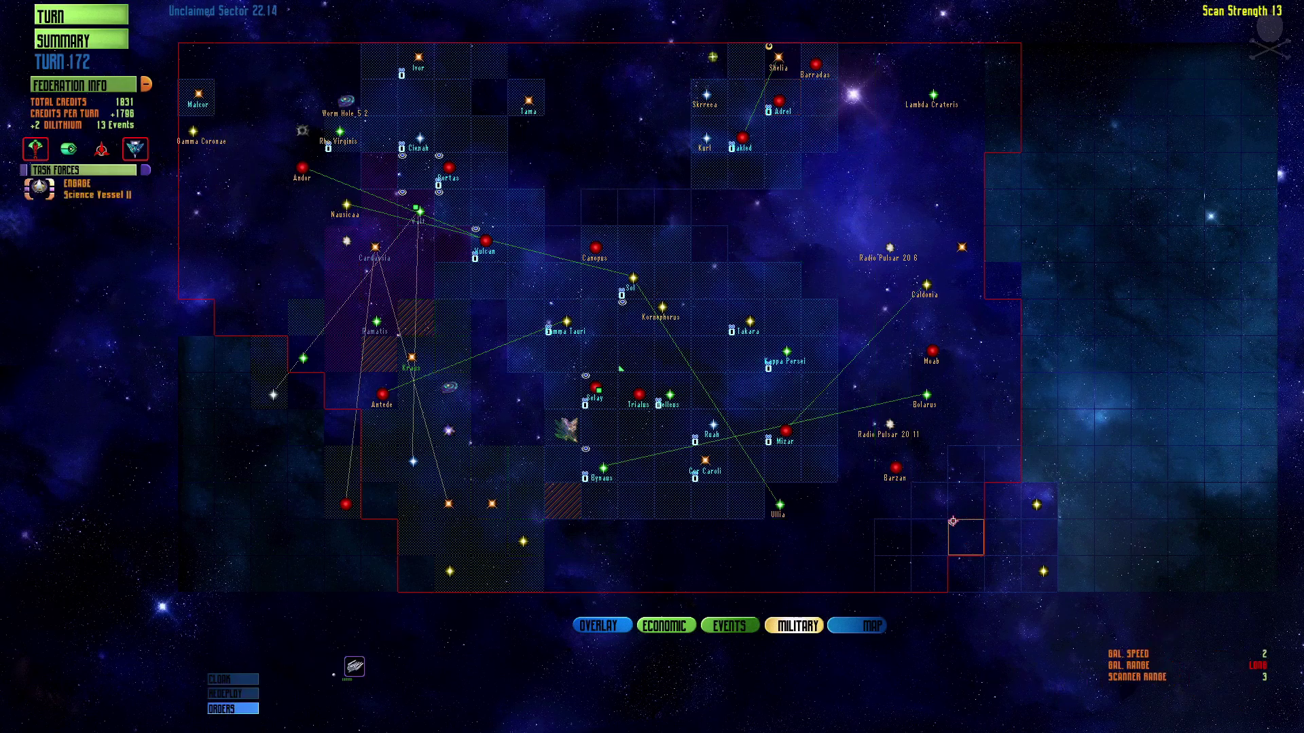
{"action": "left_click", "coordinate": [1003, 465]}
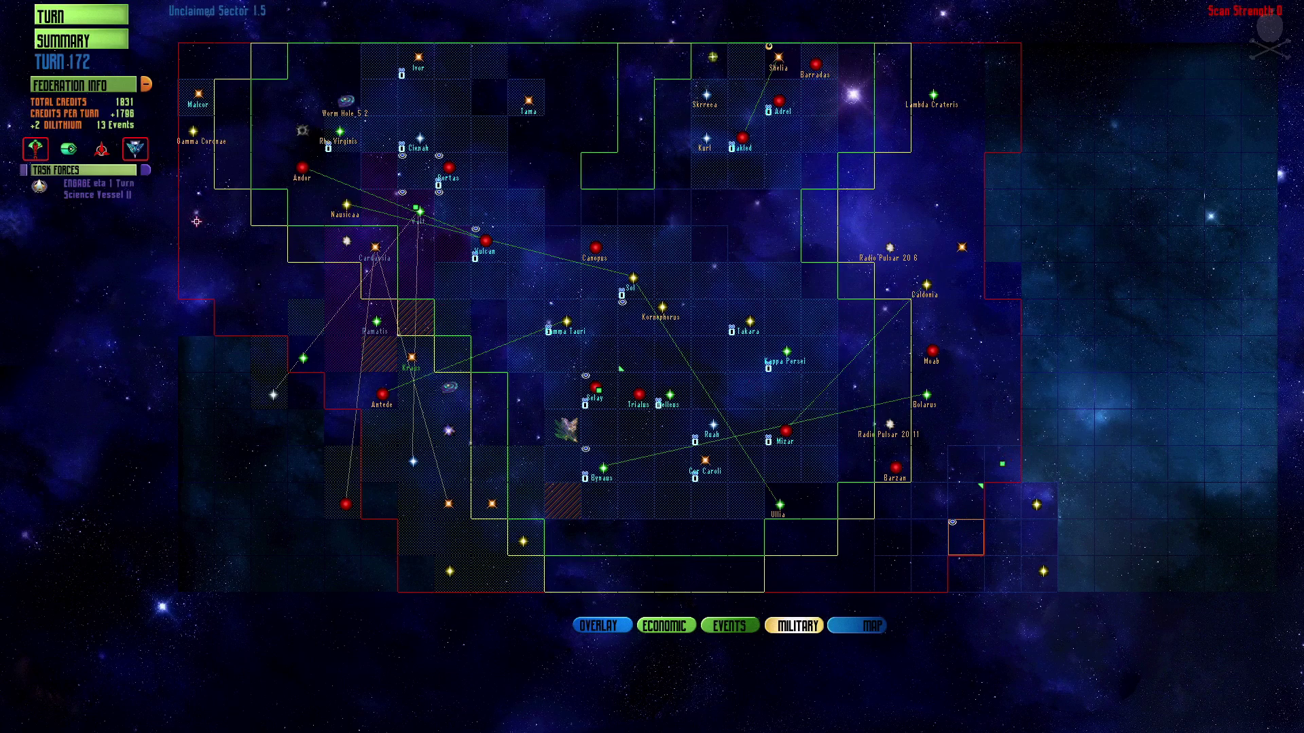
{"action": "left_click", "coordinate": [85, 17]}
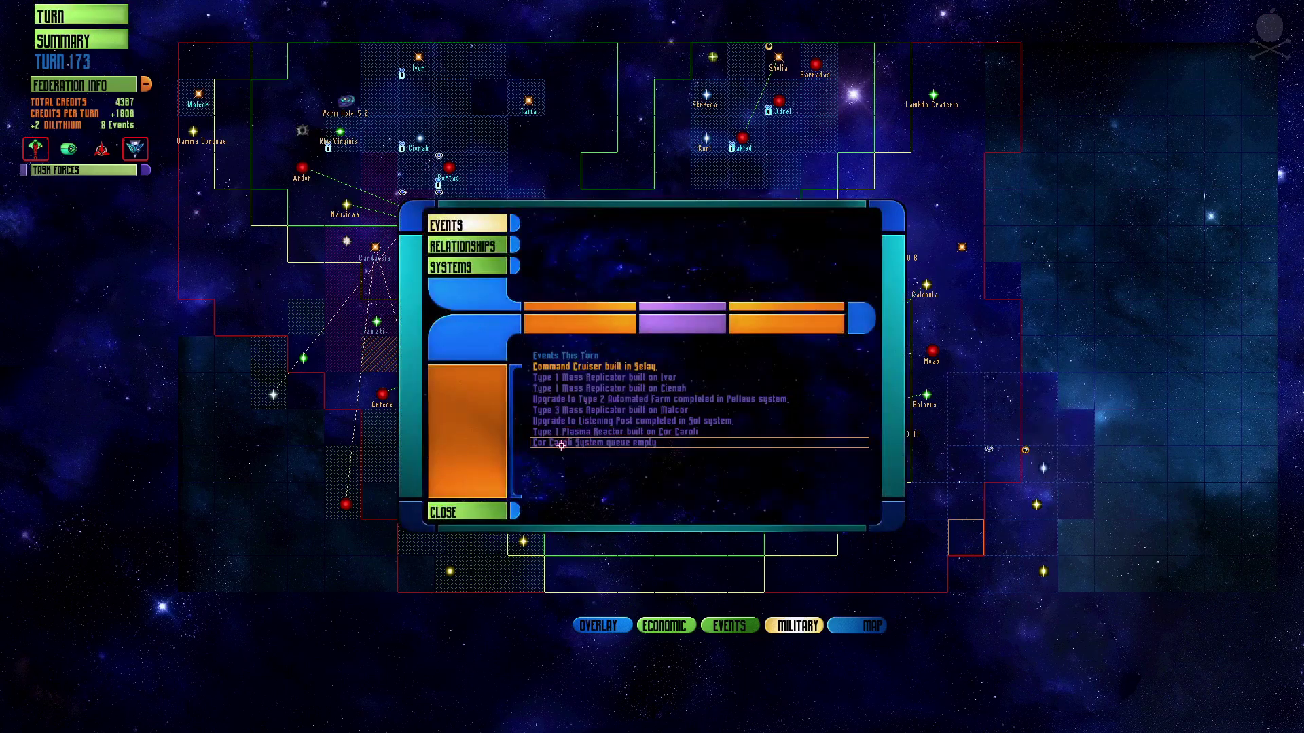
Open Sol from its event and power its Listening Post.
{"action": "left_click", "coordinate": [562, 420]}
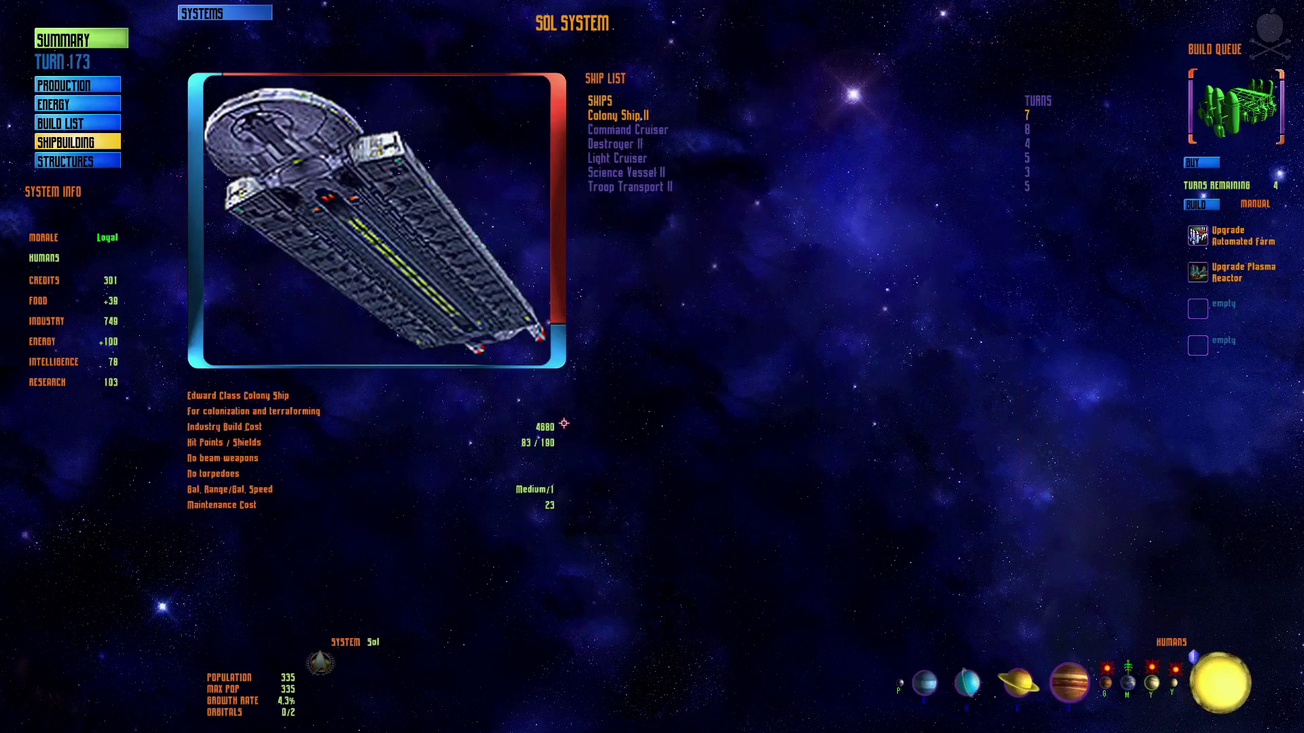
{"action": "left_click", "coordinate": [89, 106]}
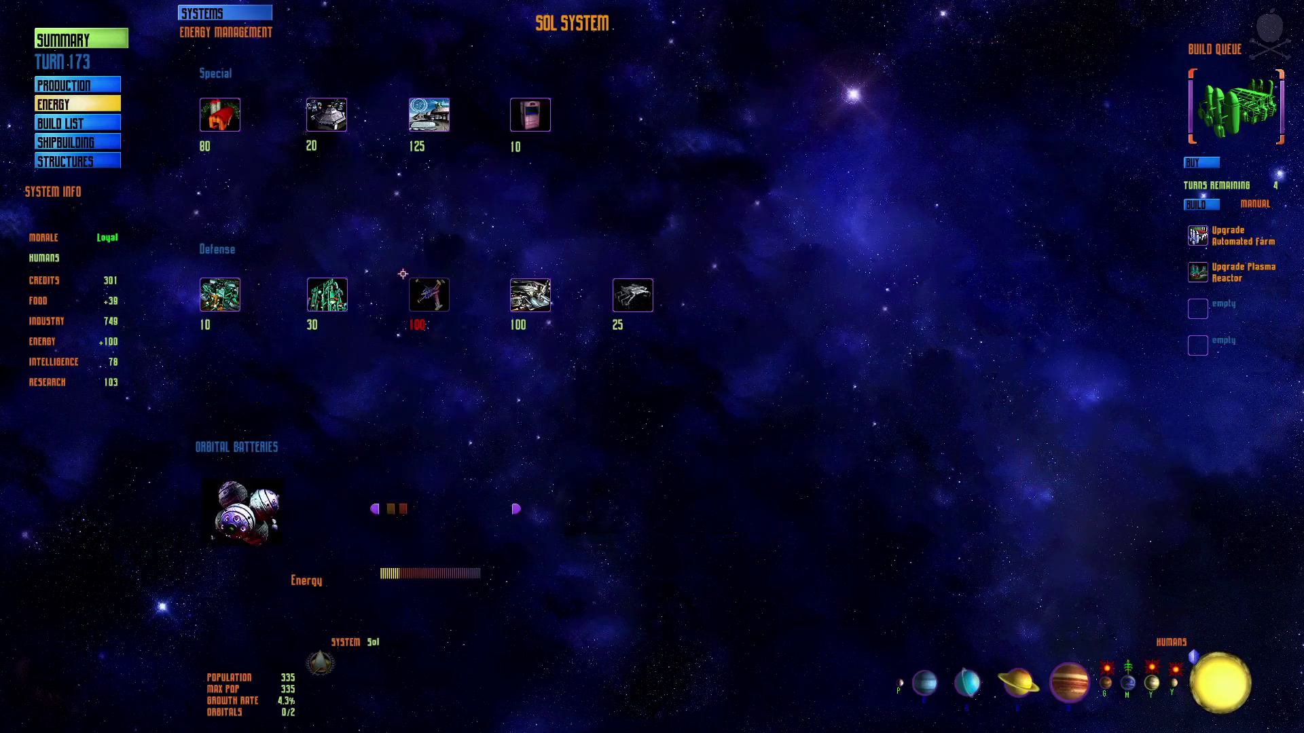
{"action": "left_click", "coordinate": [426, 296]}
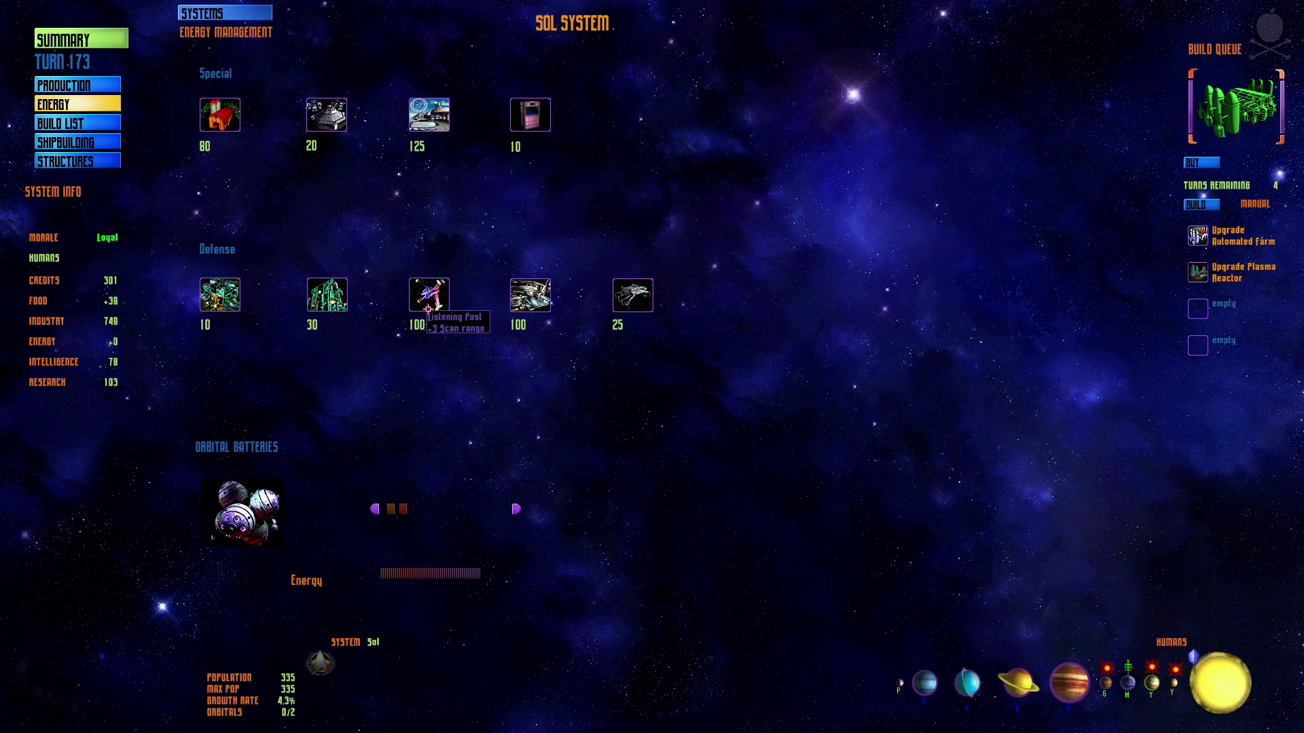
Queue five Command Cruisers at Sol, return to the galaxy map, and select Sol there.
{"action": "left_click", "coordinate": [99, 142]}
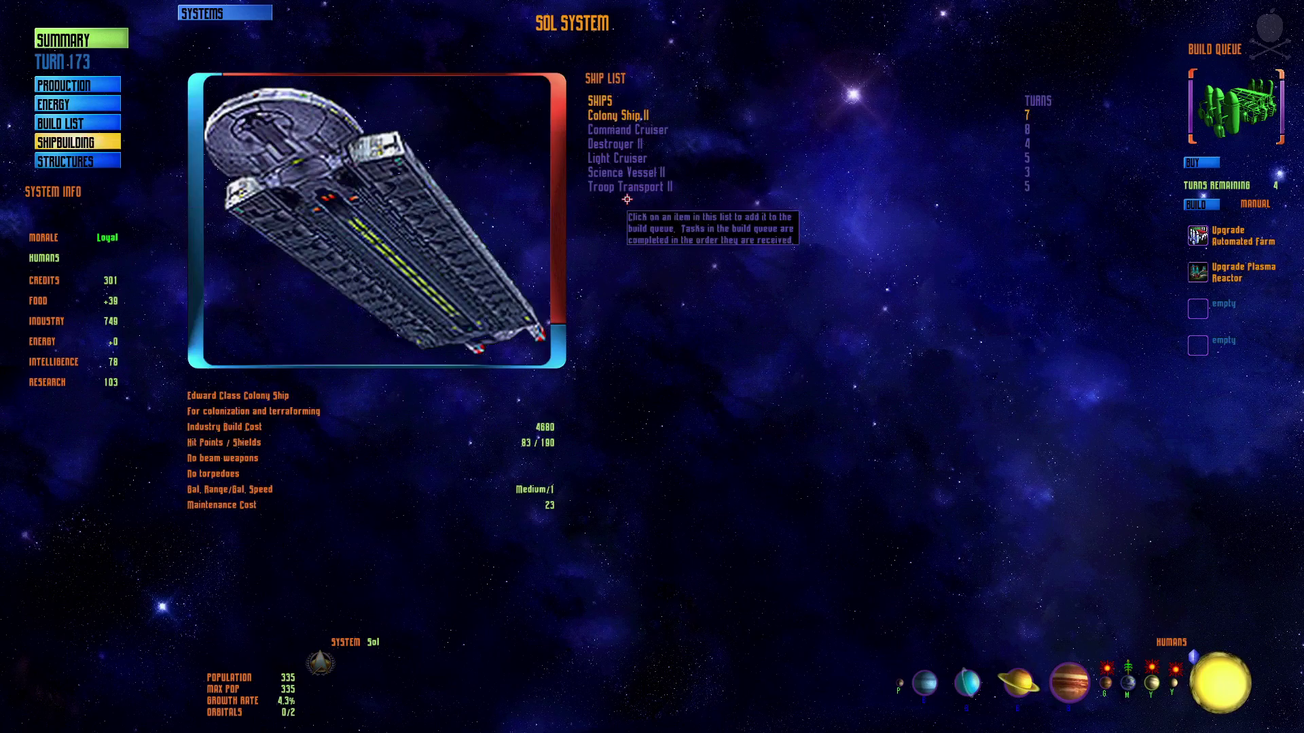
{"action": "left_click", "coordinate": [629, 160]}
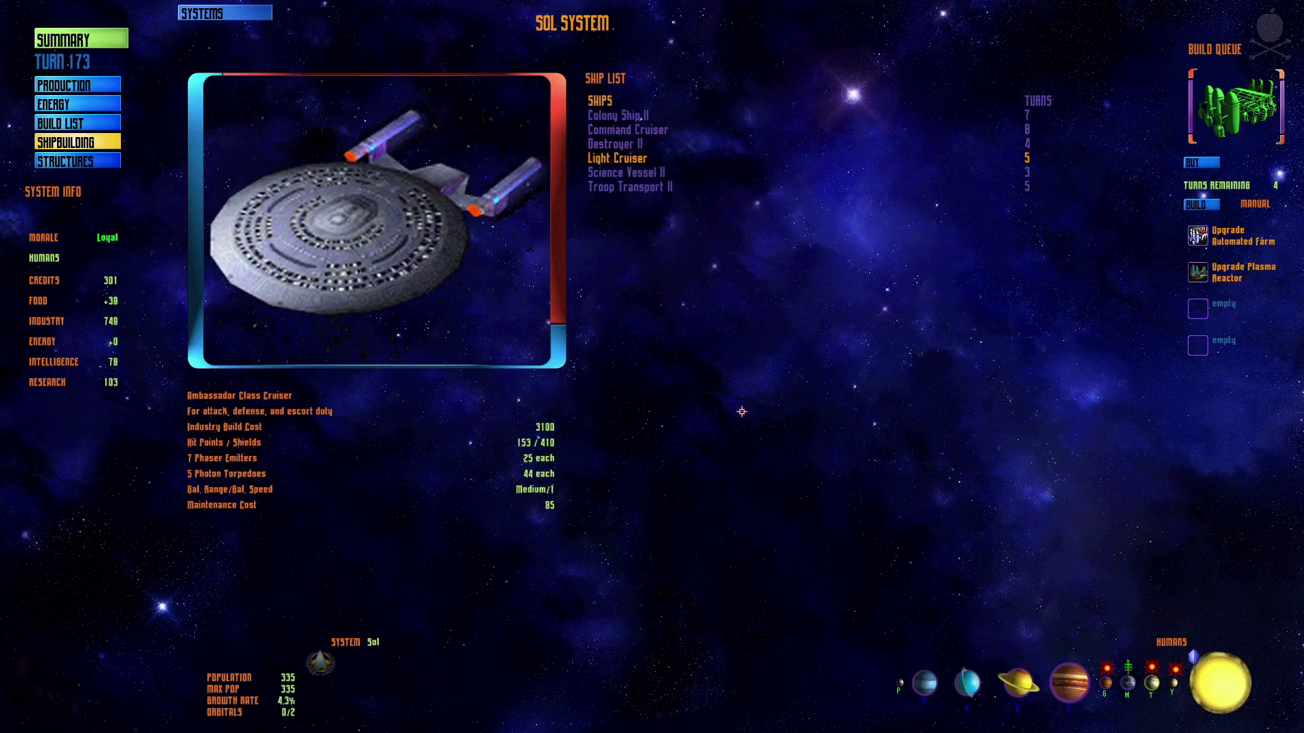
{"action": "right_click", "coordinate": [765, 412]}
{"action": "left_click", "coordinate": [750, 327]}
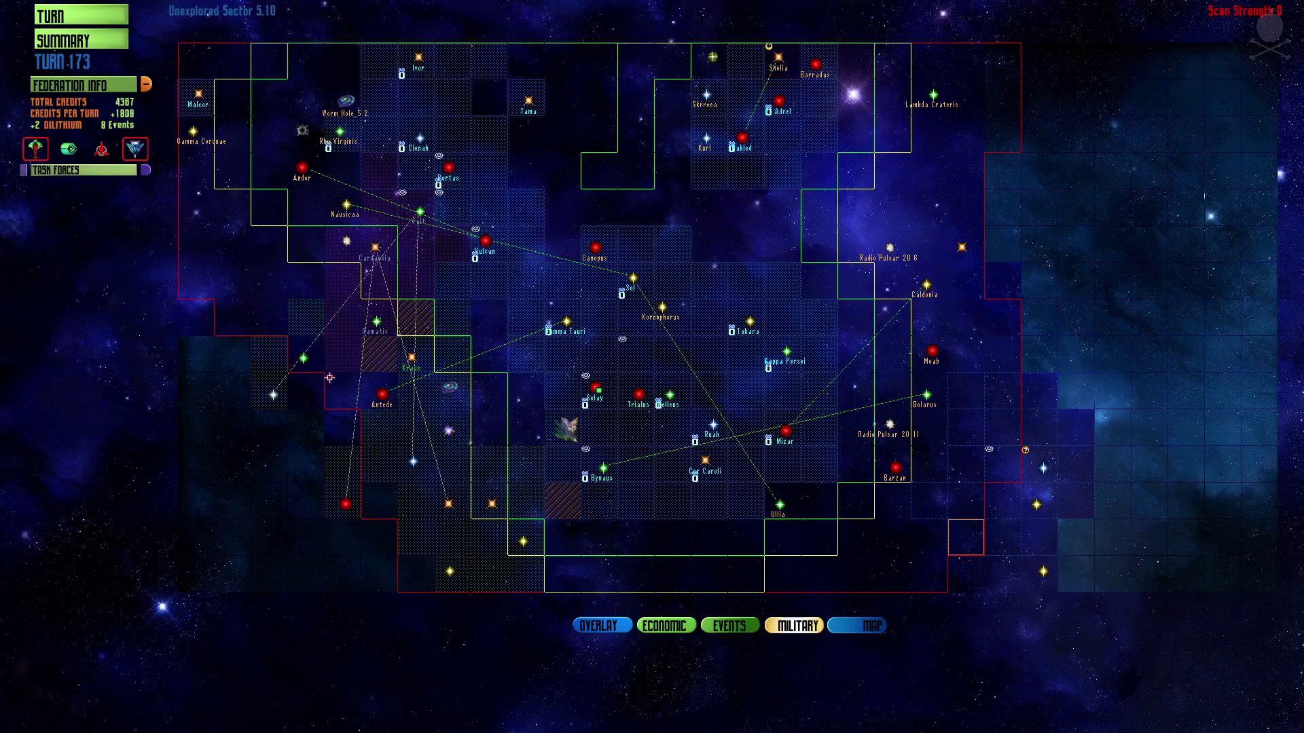
{"action": "left_click", "coordinate": [634, 280]}
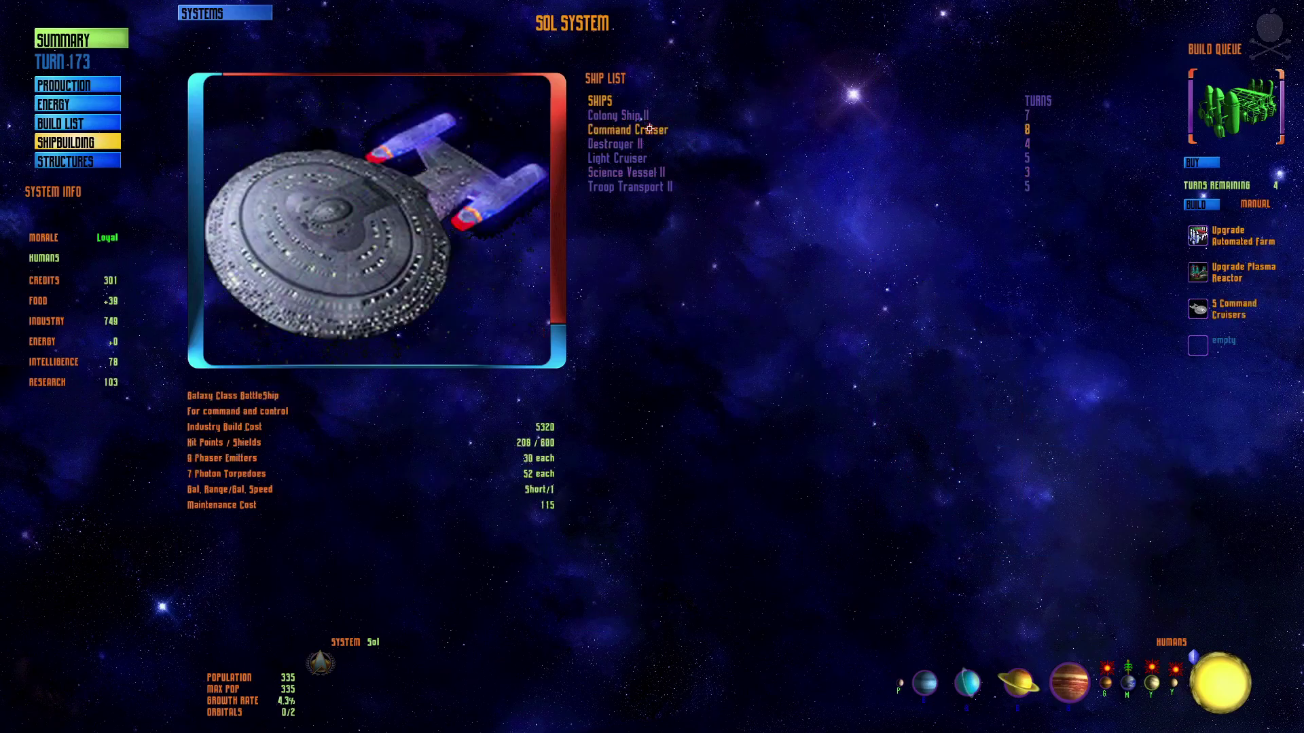
{"action": "right_click", "coordinate": [720, 293]}
Return to the galaxy map and inspect the Bynaus and Selay systems.
{"action": "left_click", "coordinate": [721, 226]}
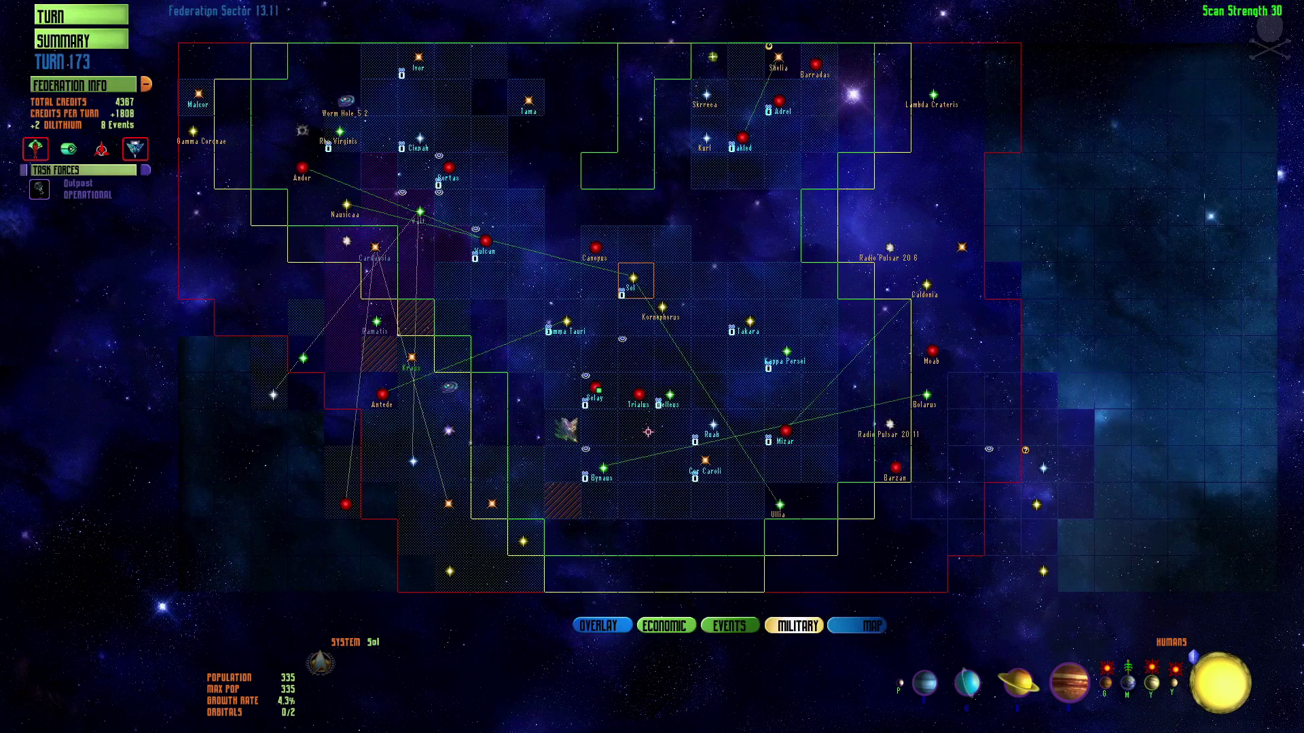
{"action": "left_click", "coordinate": [597, 471]}
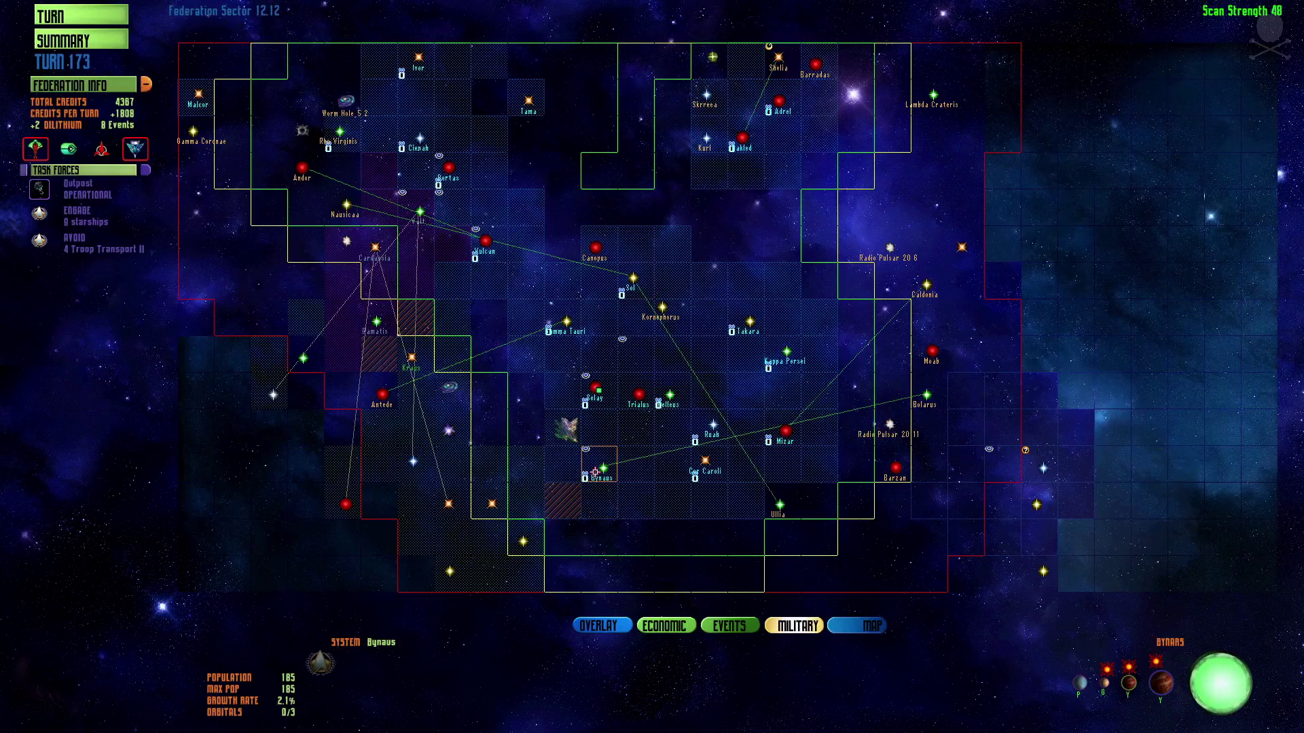
{"action": "left_click", "coordinate": [597, 391]}
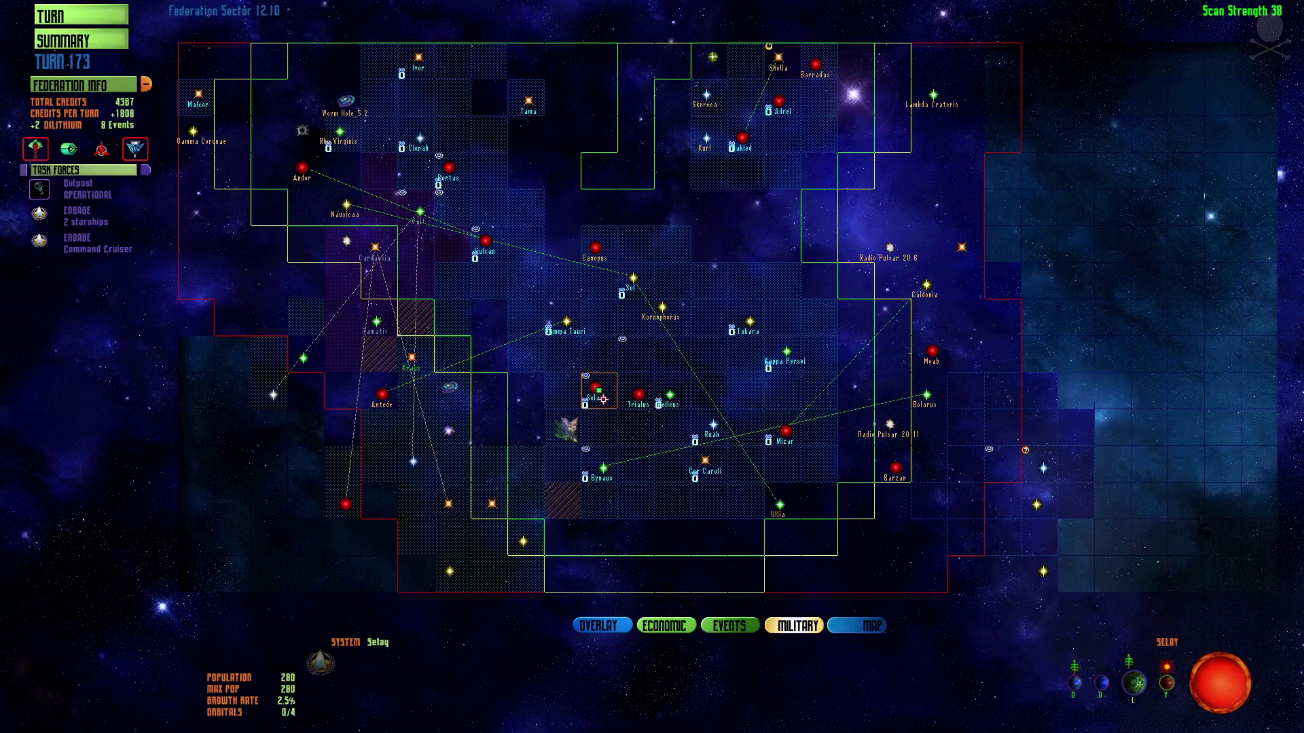
Review the two-starship ENGAGE task force's roster and lead ship.
{"action": "left_click", "coordinate": [39, 214]}
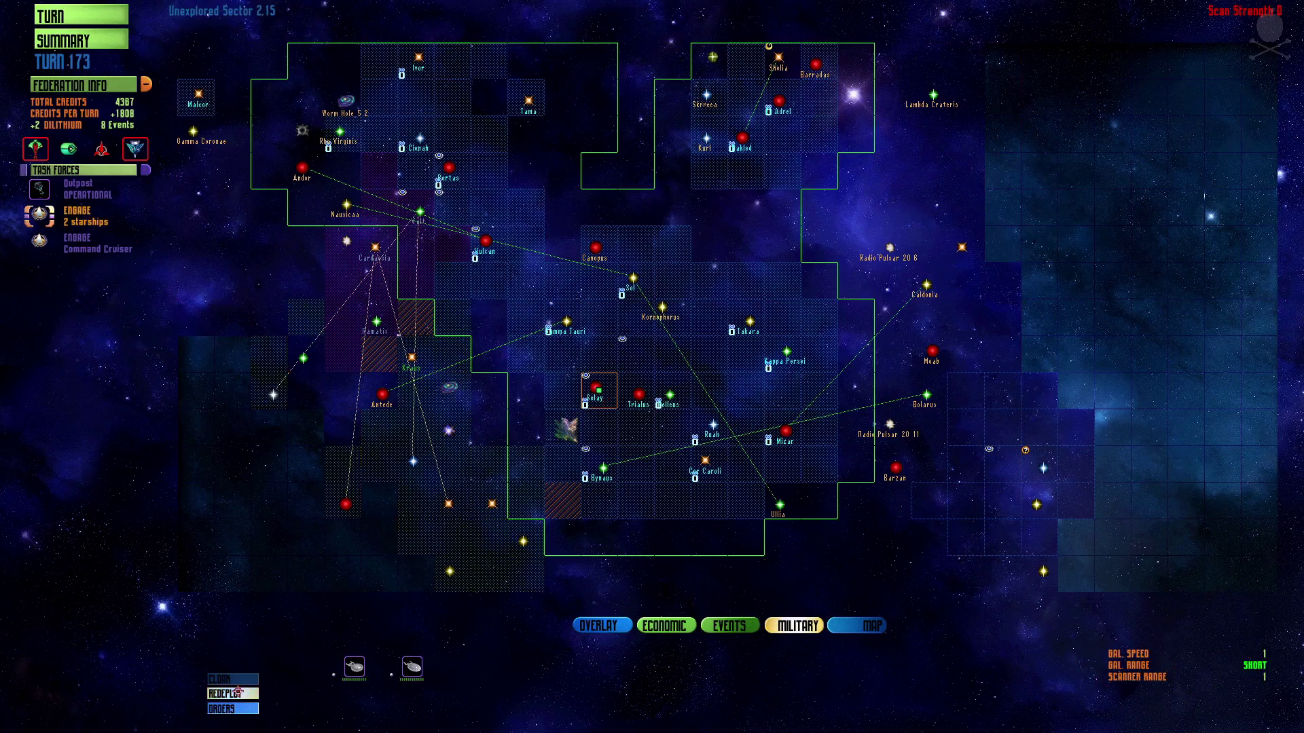
{"action": "left_click", "coordinate": [250, 656]}
{"action": "left_click", "coordinate": [353, 41]}
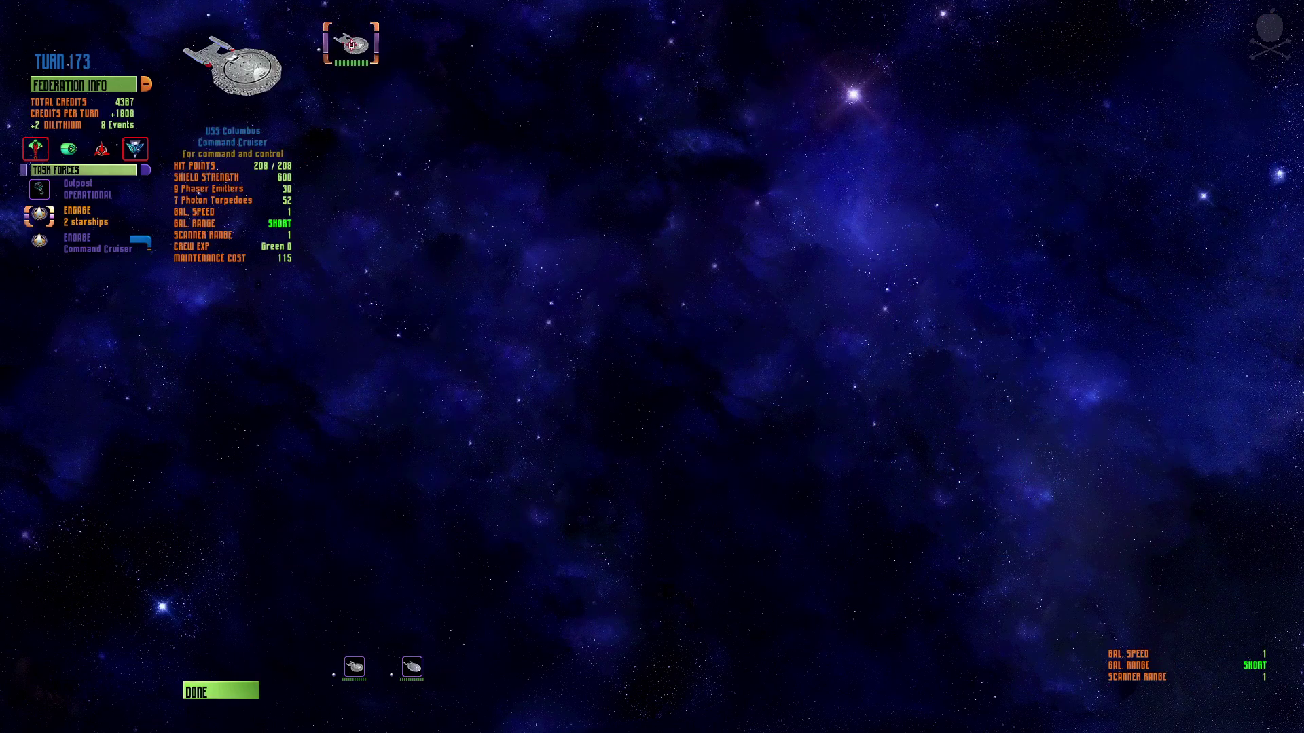
{"action": "left_click", "coordinate": [220, 691]}
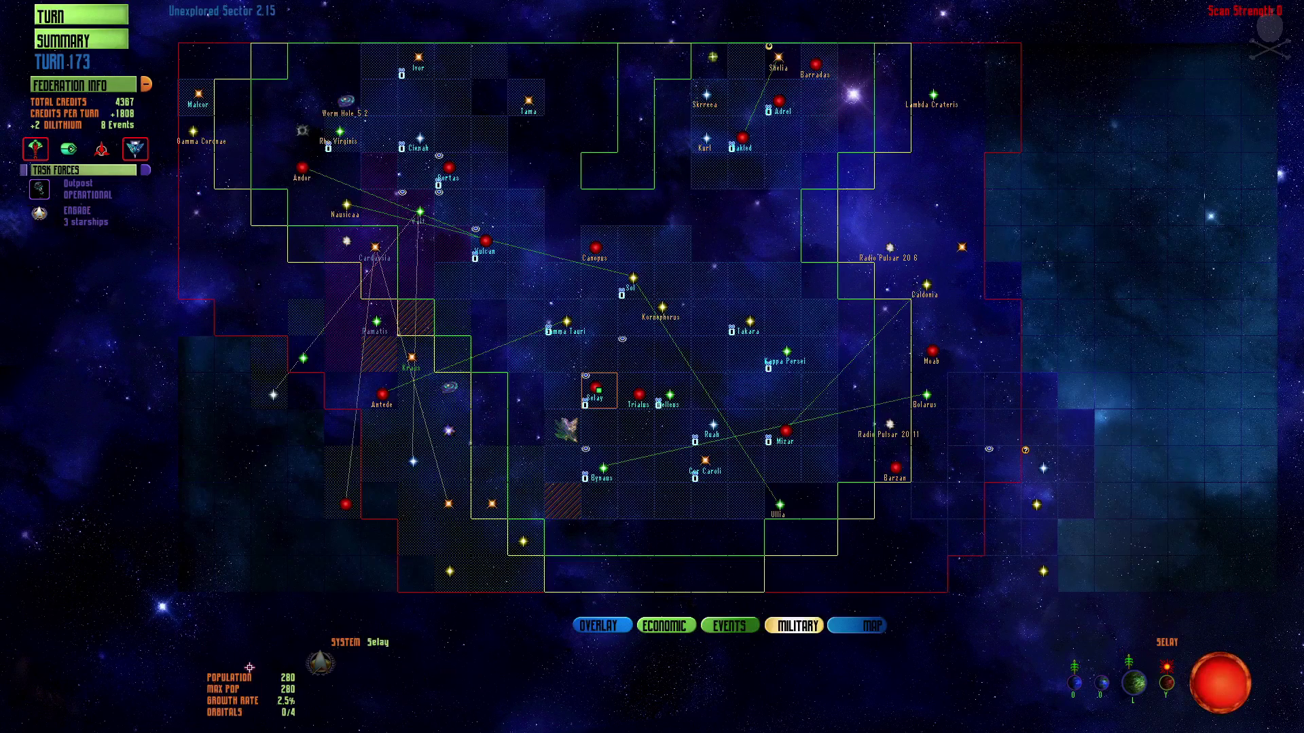
Merge ships into the 8-starship task force and split the Command Cruiser into its own group.
{"action": "left_click", "coordinate": [497, 243]}
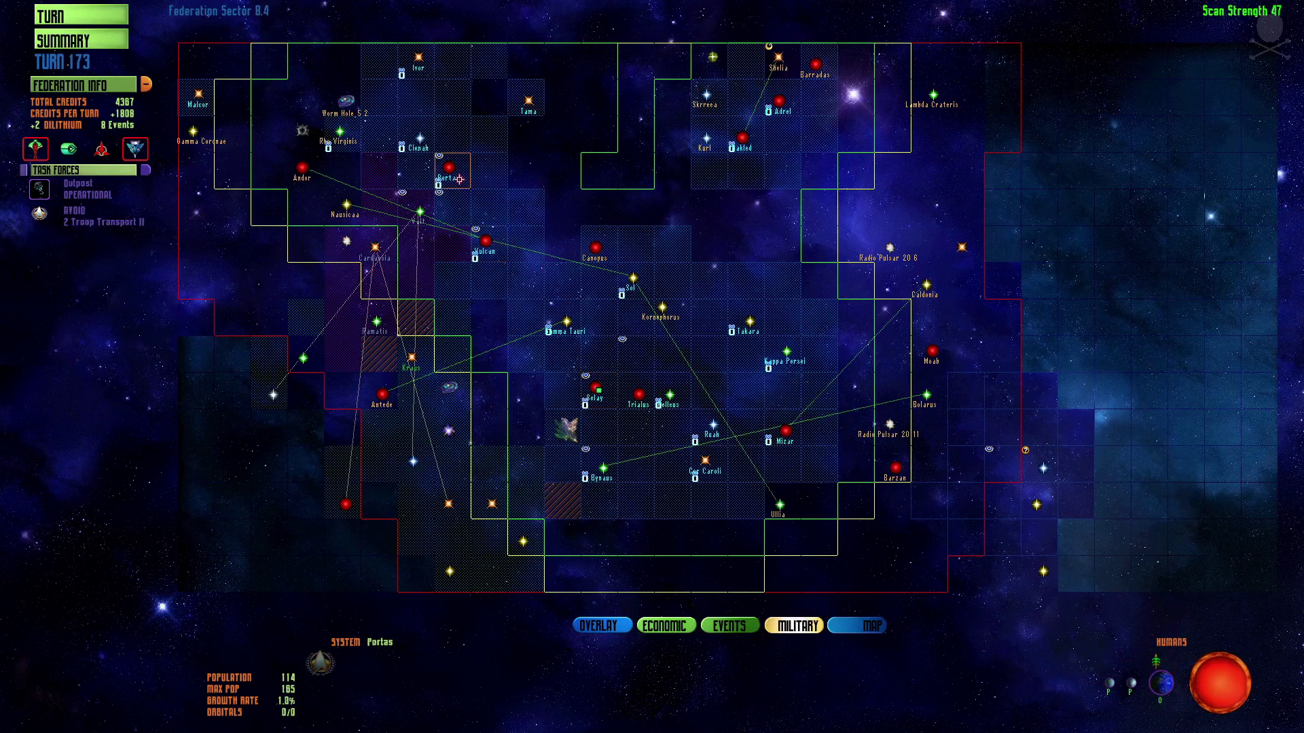
{"action": "left_click", "coordinate": [322, 242]}
{"action": "left_click", "coordinate": [74, 192]}
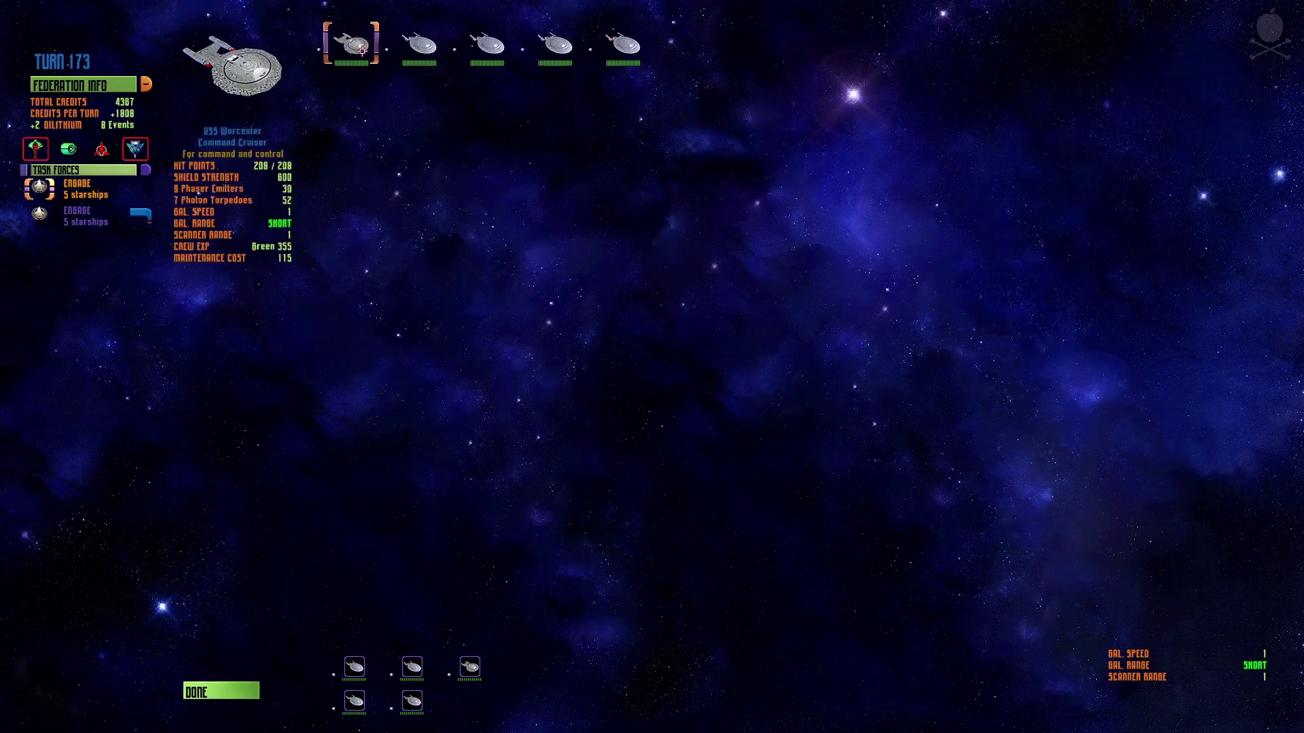
{"action": "left_click", "coordinate": [417, 43]}
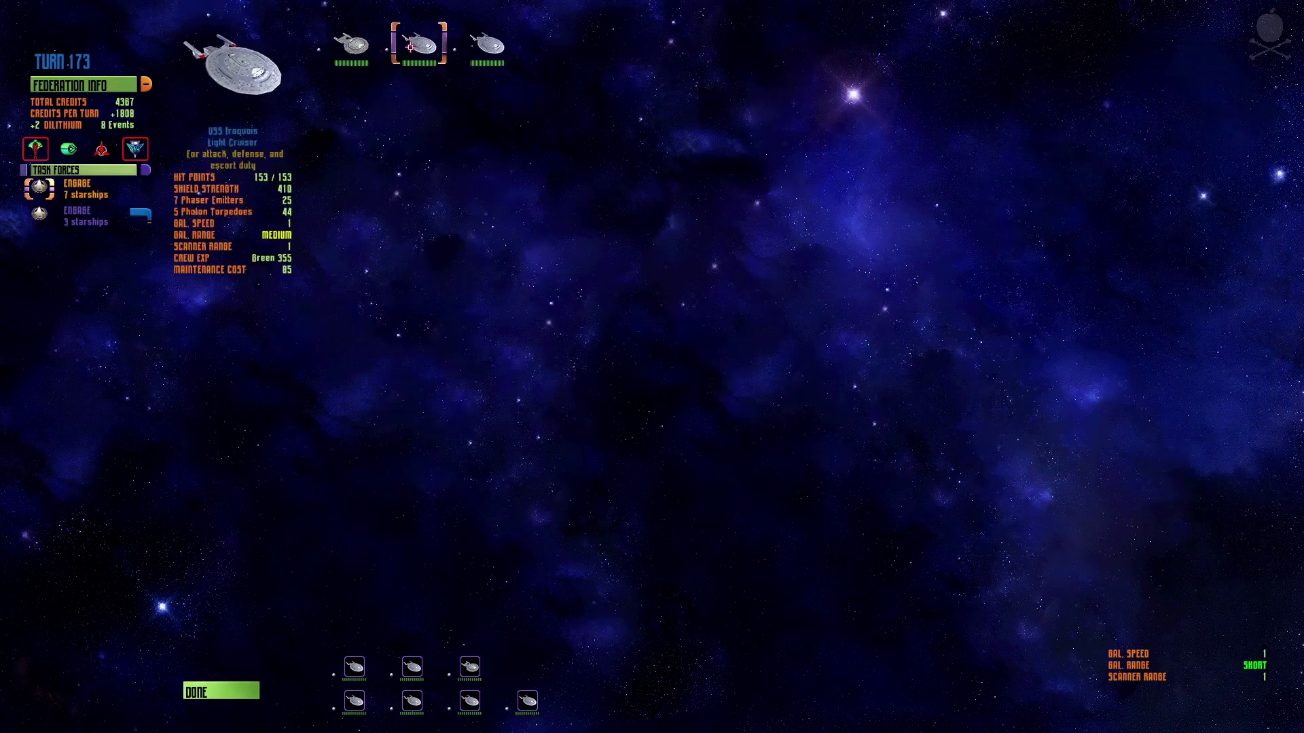
{"action": "left_click", "coordinate": [418, 43]}
{"action": "left_click", "coordinate": [410, 45]}
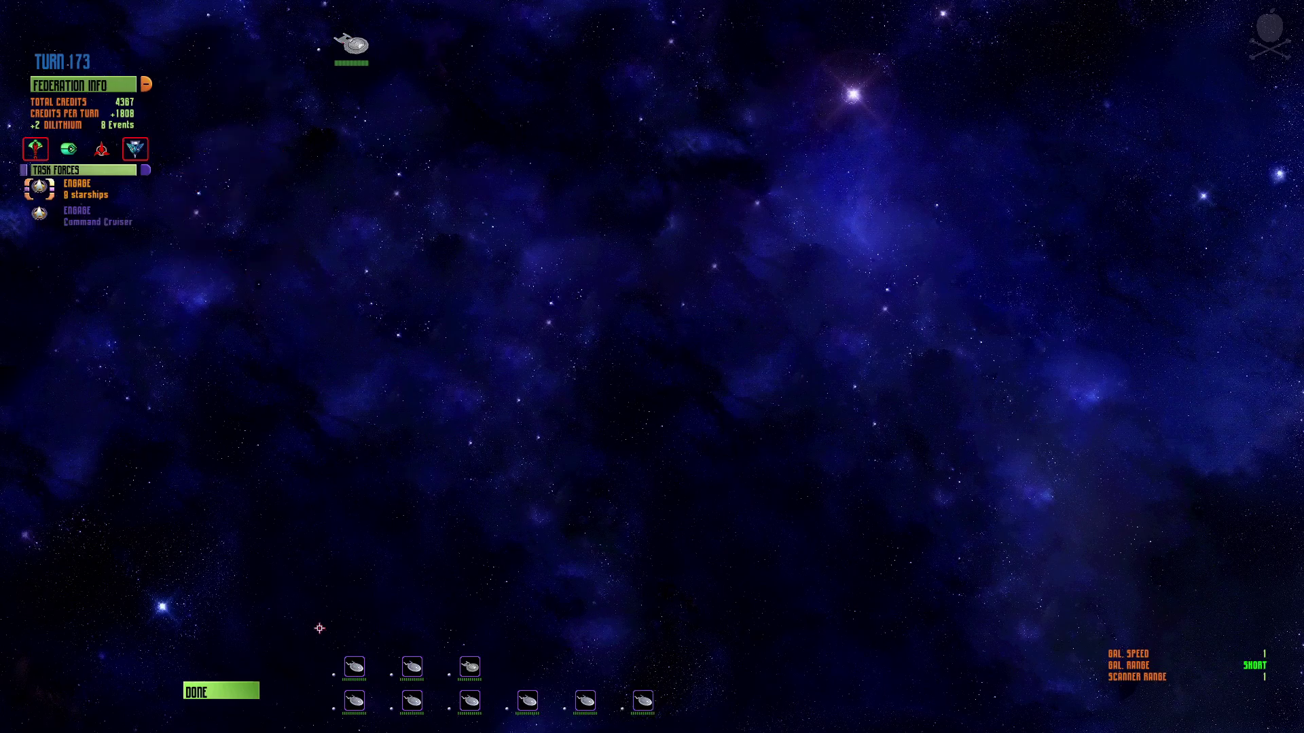
{"action": "left_click", "coordinate": [246, 695]}
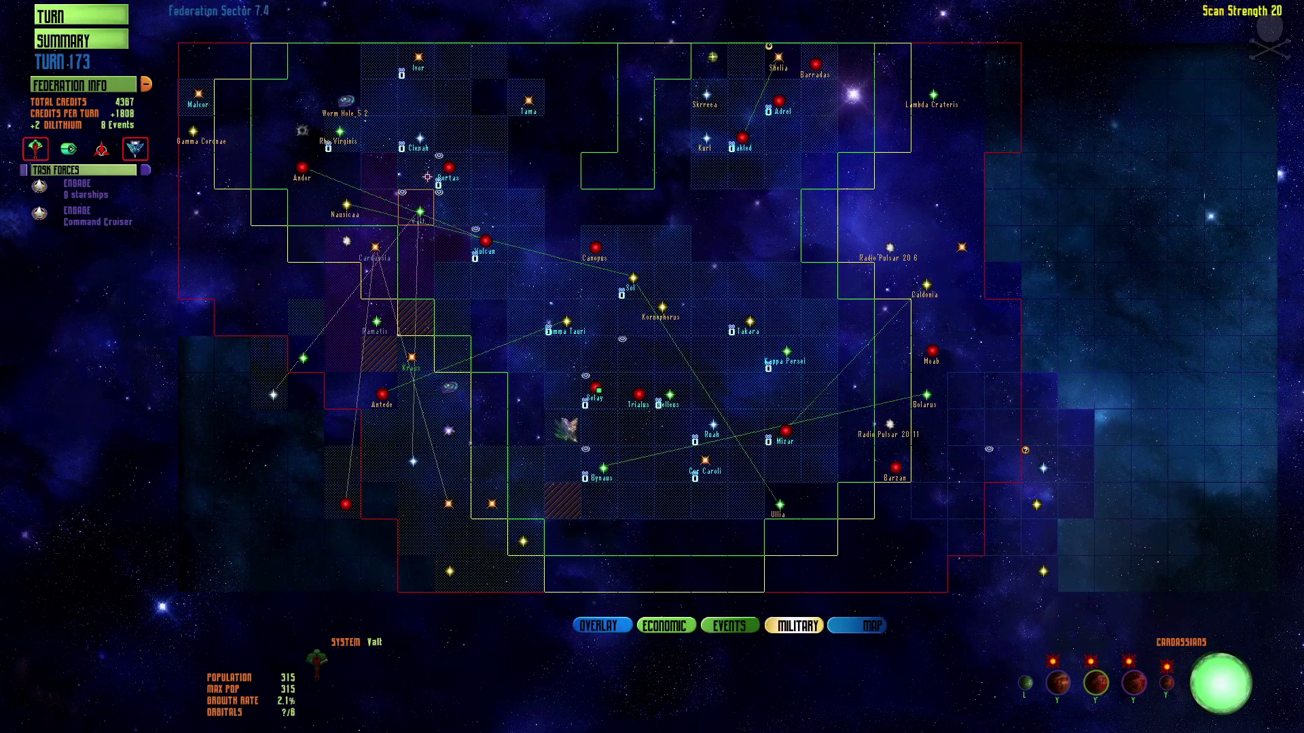
Send the Command Cruiser to a destination sector one turn away.
{"action": "left_click", "coordinate": [106, 221]}
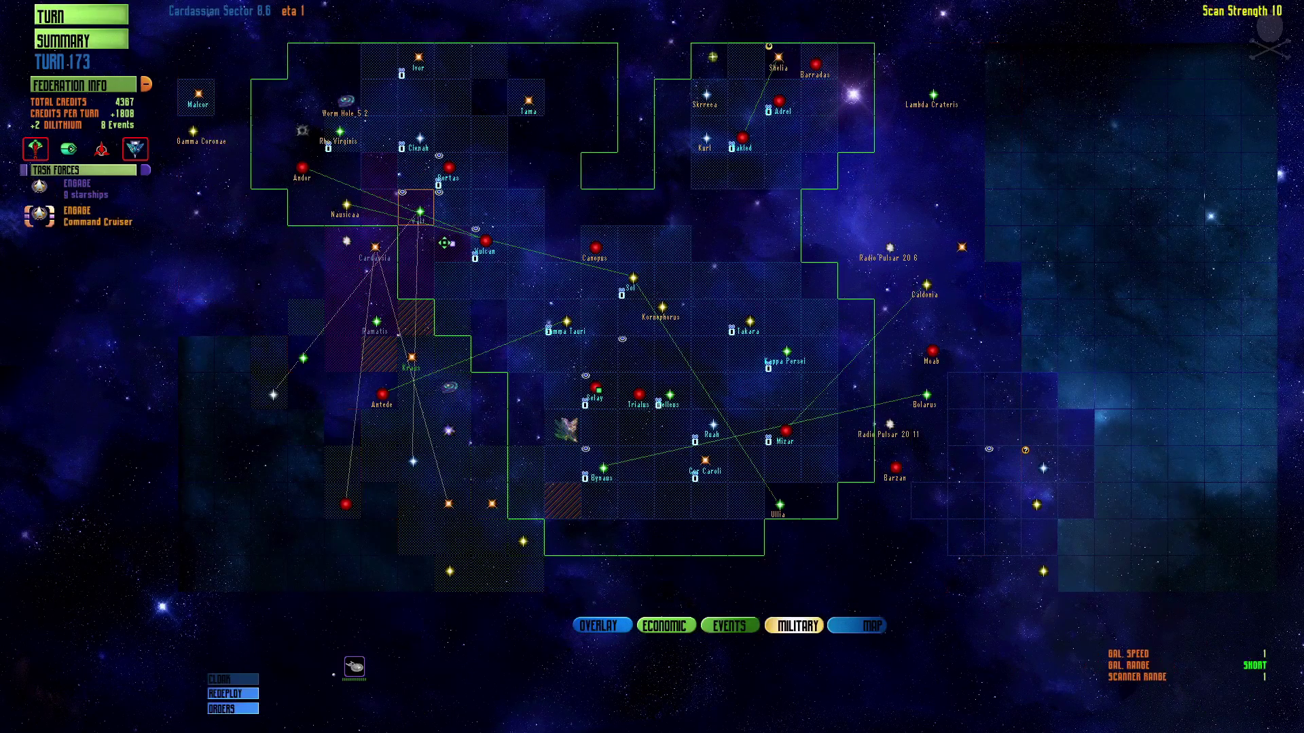
{"action": "left_click", "coordinate": [484, 246]}
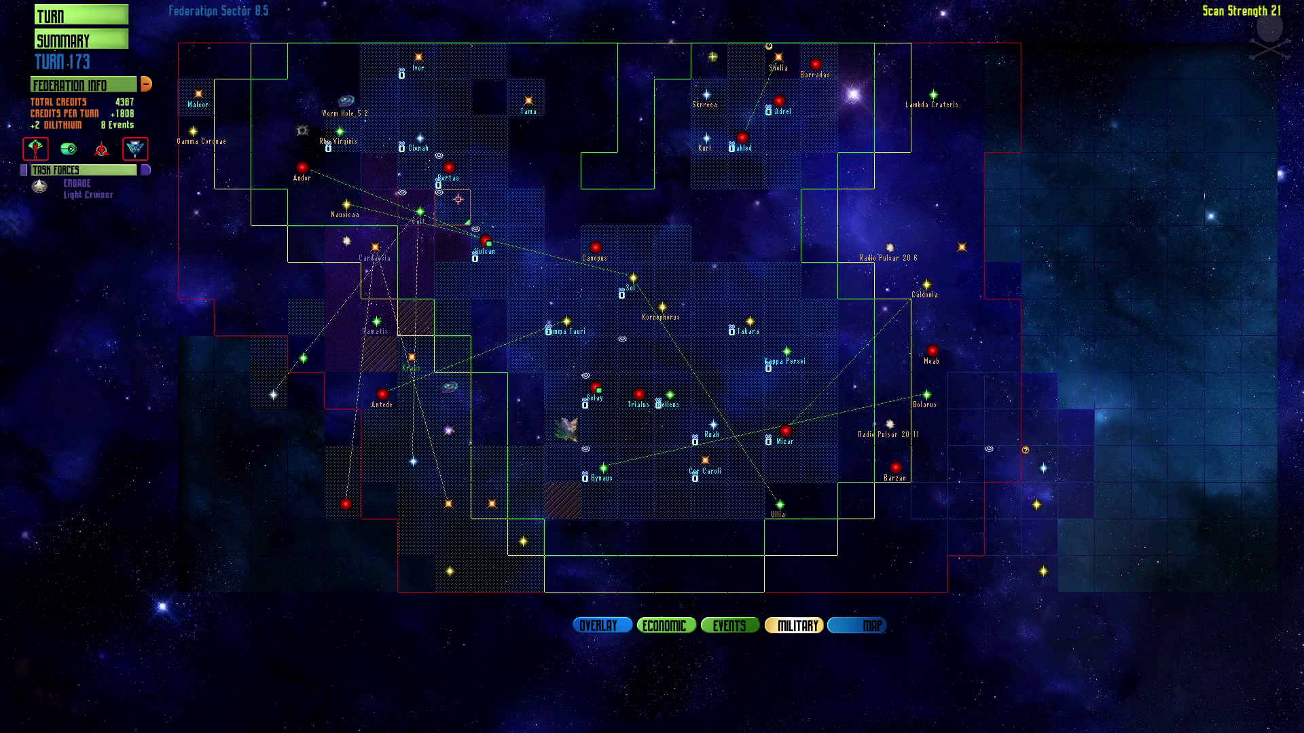
{"action": "left_click", "coordinate": [486, 244]}
Check the Troop Transport and 8-starship task forces, then bring up this turn's events summary.
{"action": "left_click", "coordinate": [454, 175]}
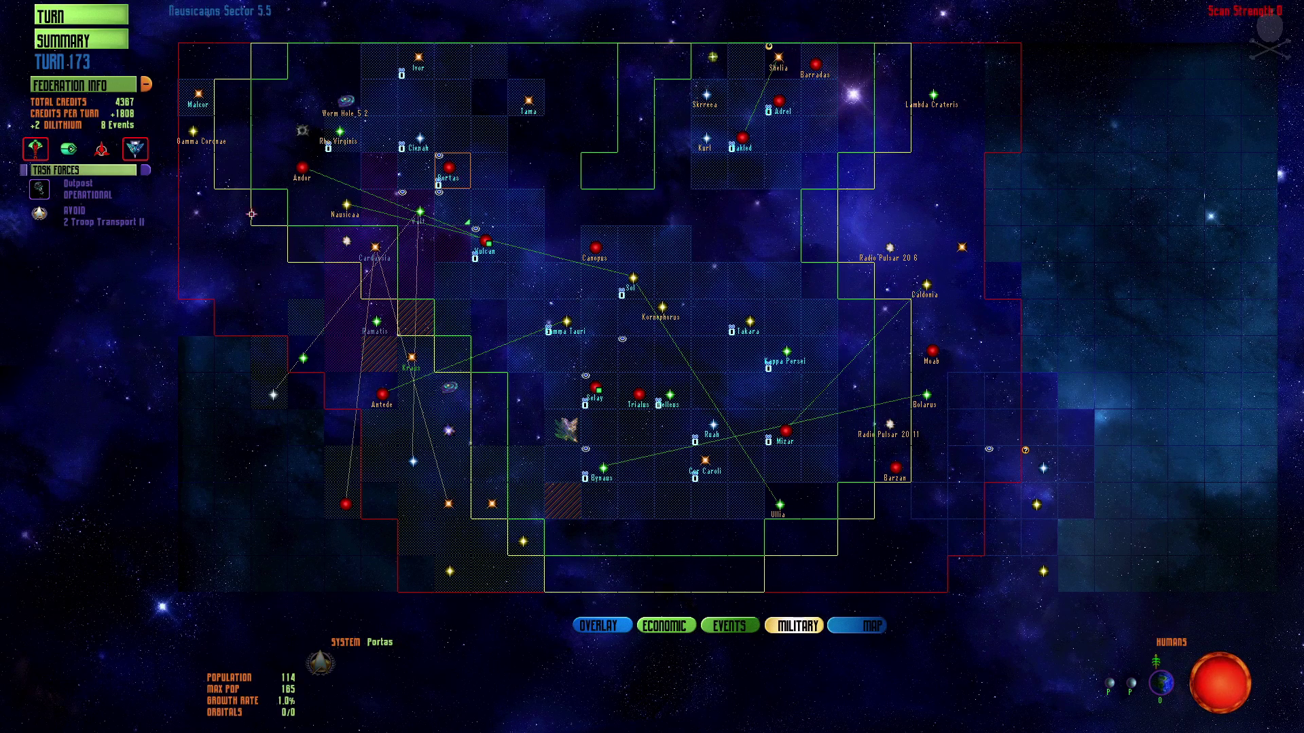
{"action": "left_click", "coordinate": [90, 211]}
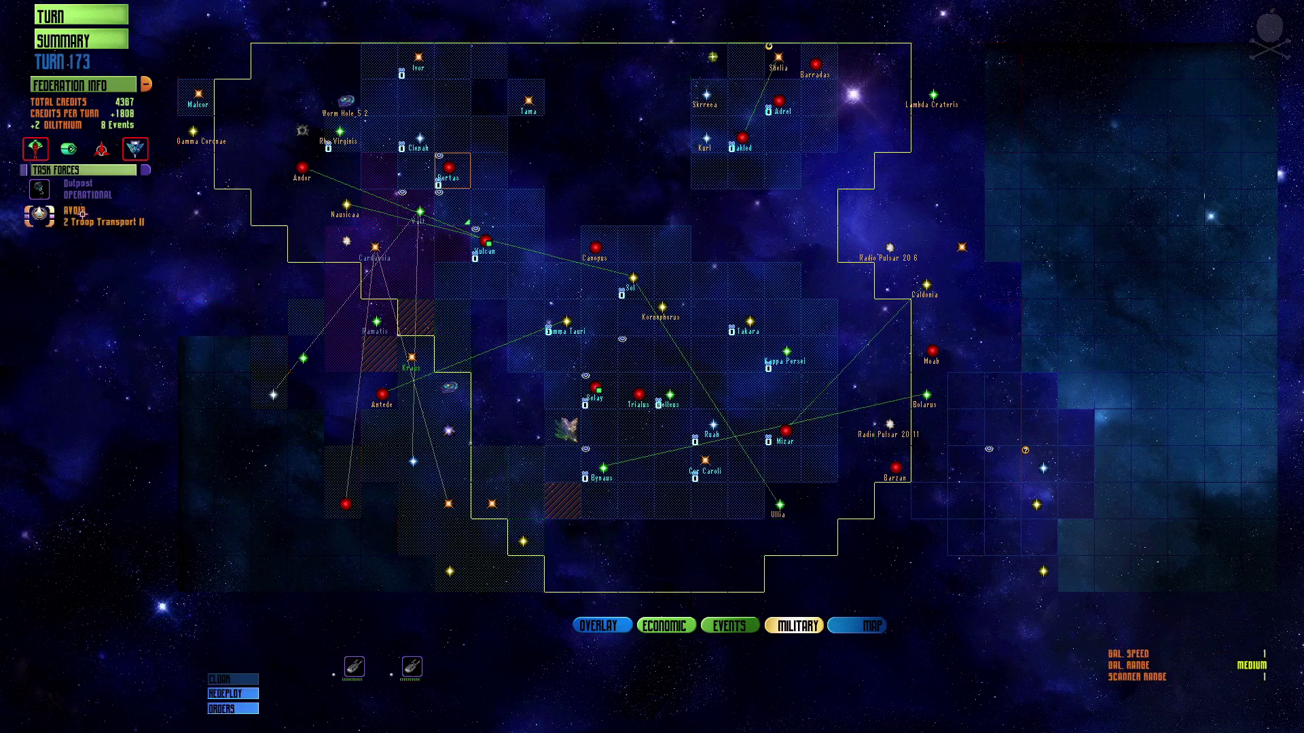
{"action": "left_click", "coordinate": [80, 210]}
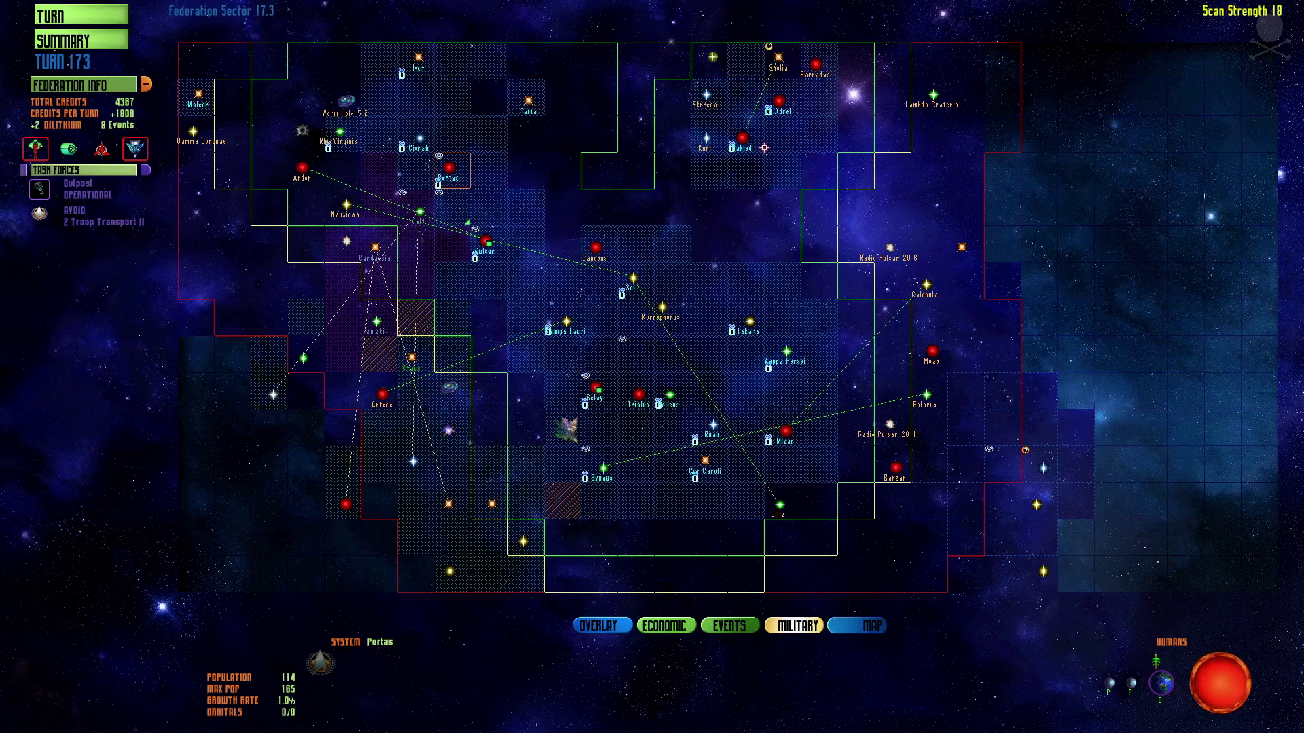
{"action": "left_click", "coordinate": [597, 472]}
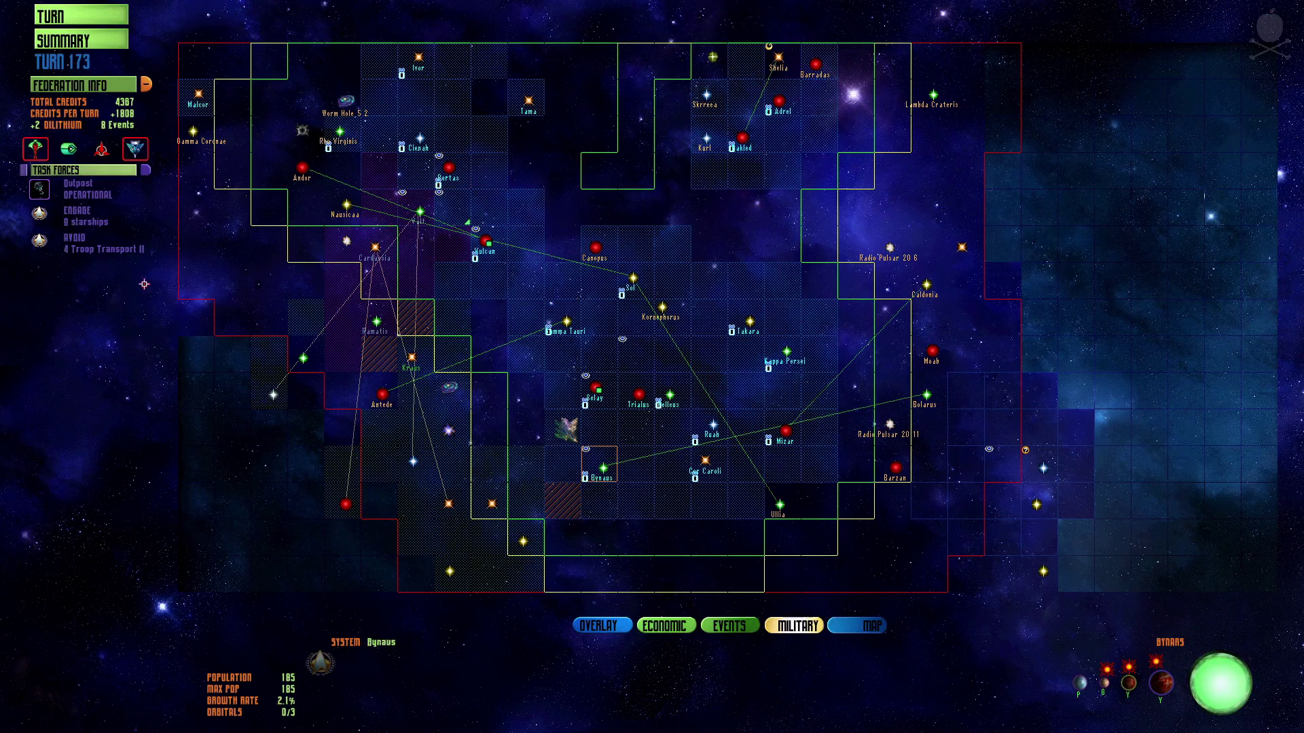
{"action": "left_click", "coordinate": [74, 249]}
{"action": "left_click", "coordinate": [72, 210]}
{"action": "right_click", "coordinate": [696, 455]}
{"action": "left_click", "coordinate": [80, 41]}
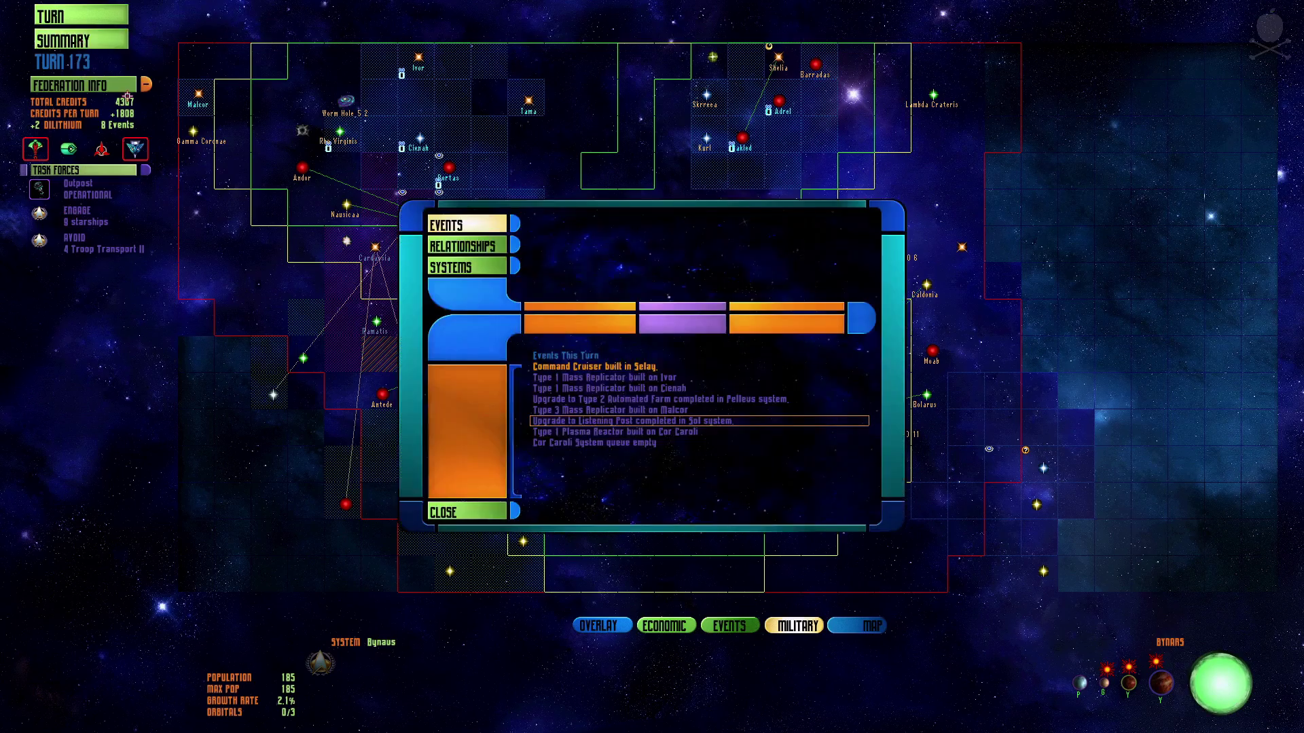
Jump to Cor Caroli's empty queue and review its production and energy screens.
{"action": "left_click", "coordinate": [538, 444]}
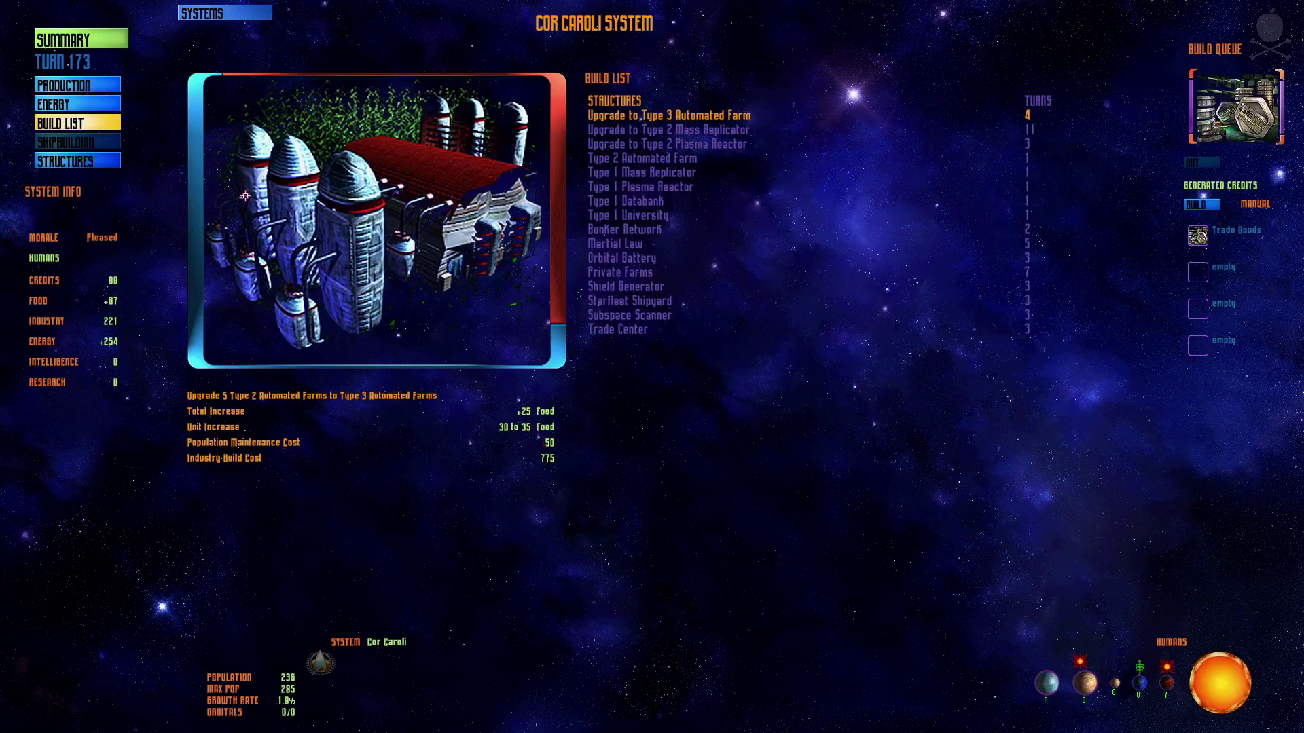
{"action": "left_click", "coordinate": [59, 81]}
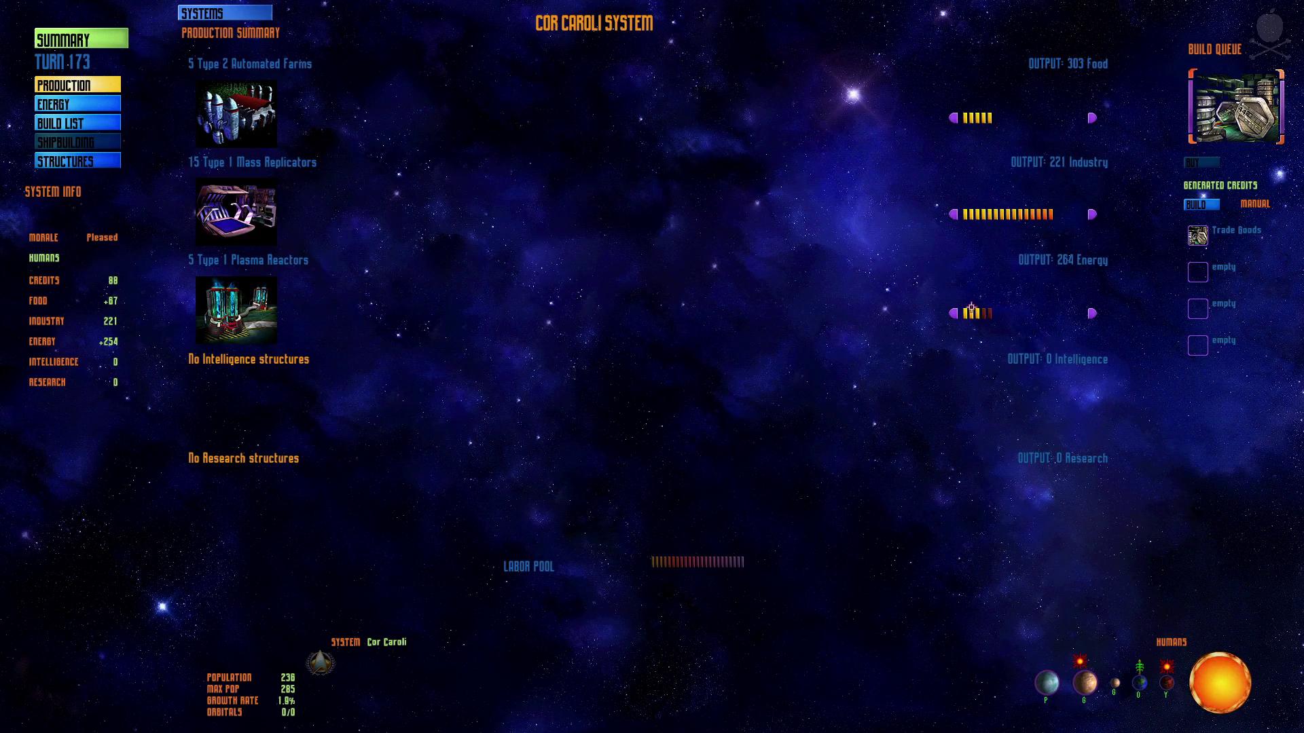
{"action": "left_click", "coordinate": [59, 107]}
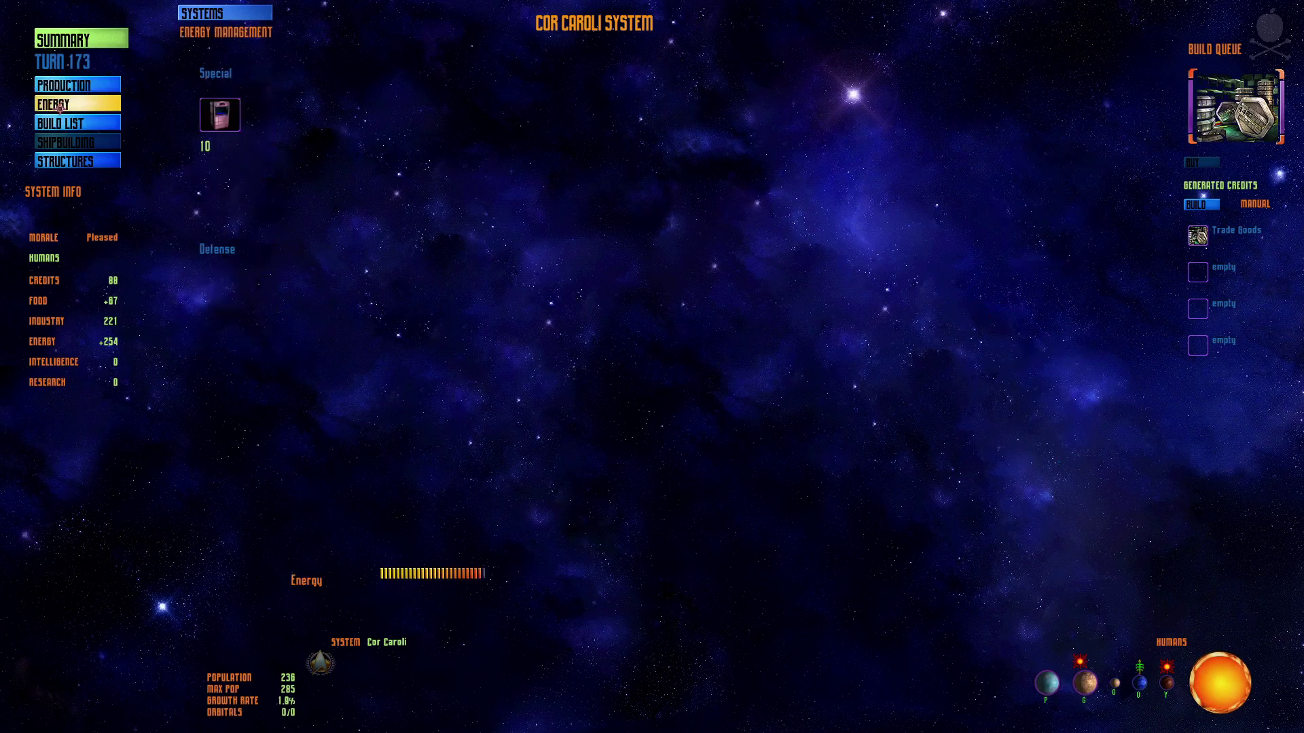
{"action": "left_click", "coordinate": [63, 122]}
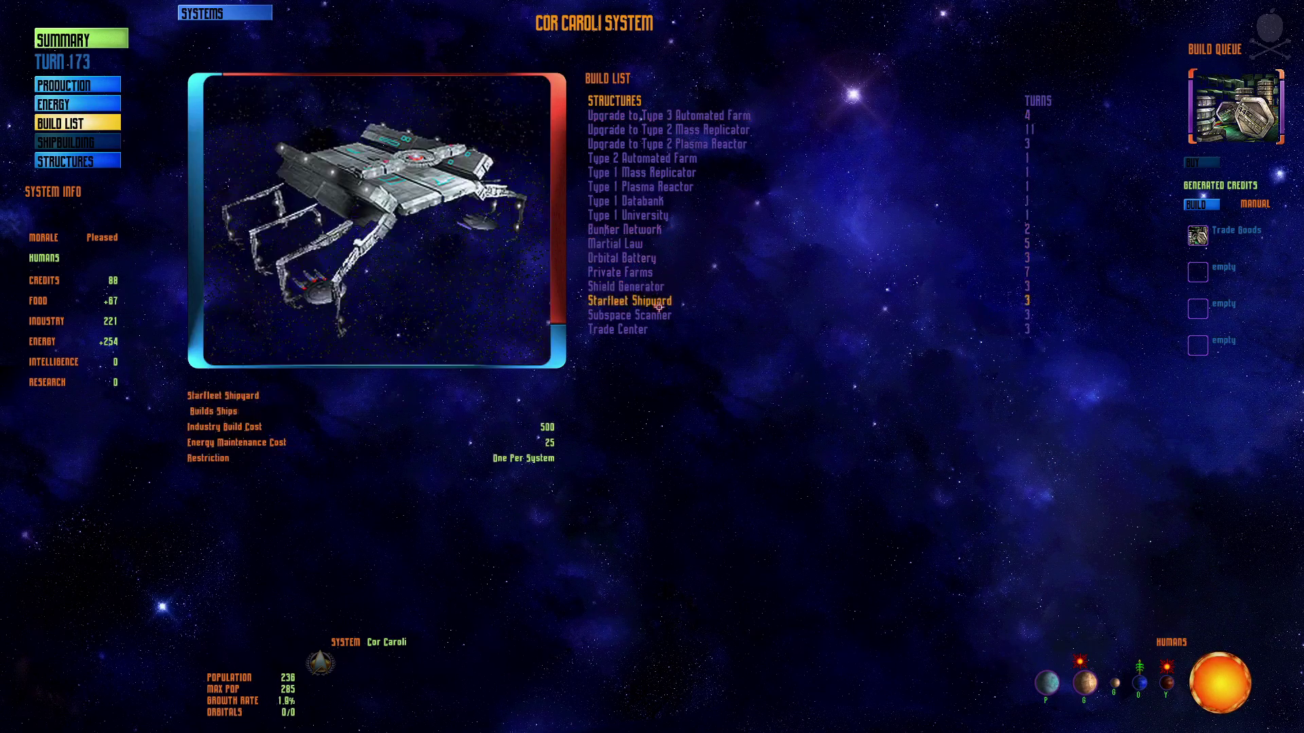
{"action": "left_click", "coordinate": [85, 84]}
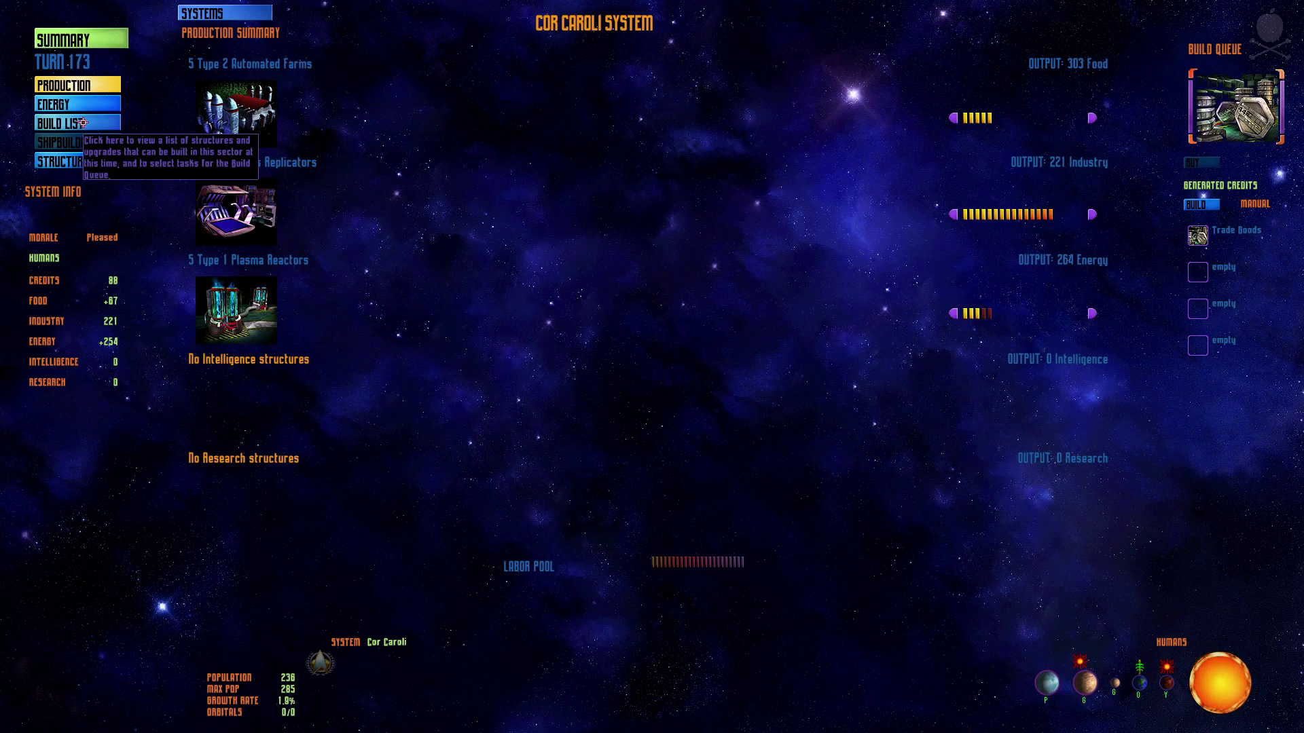
{"action": "left_click", "coordinate": [81, 122]}
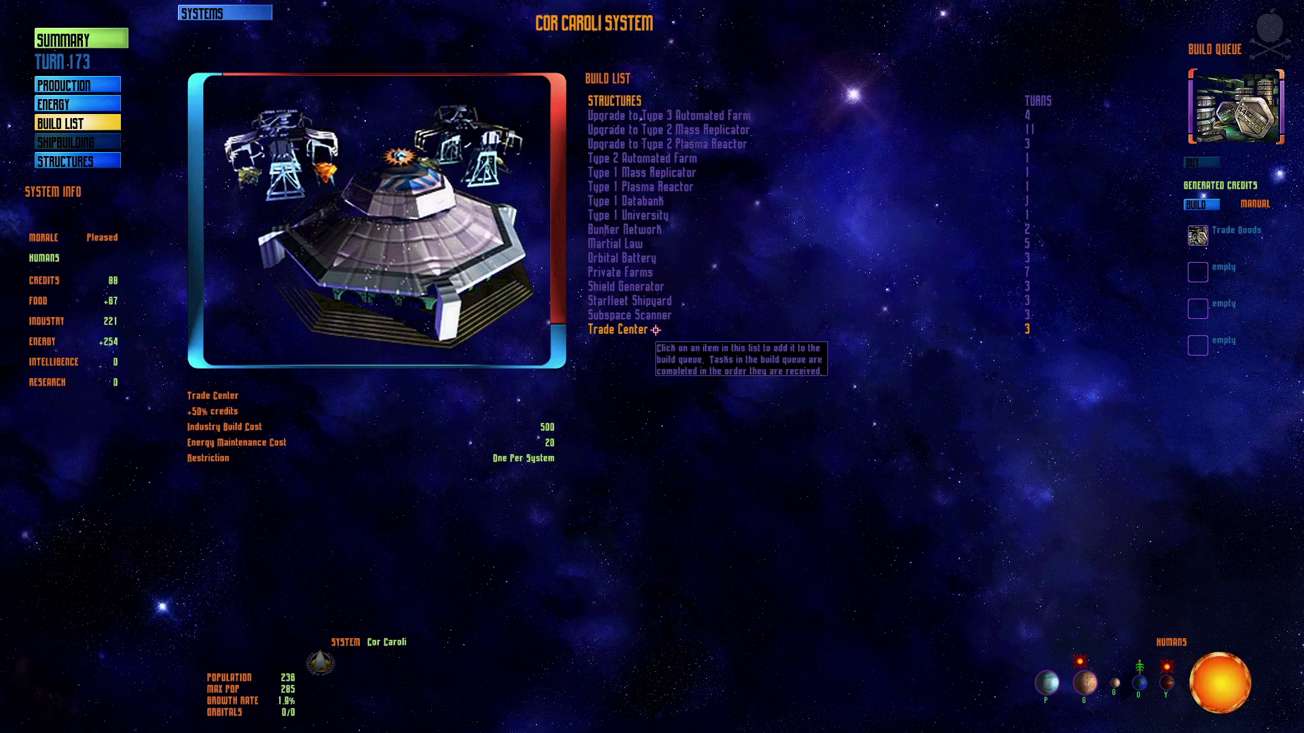
Queue Trade Center, Shield Generator, Bunker Network and Type 2 Mass Replicator, then open the systems summary.
{"action": "left_click", "coordinate": [655, 329]}
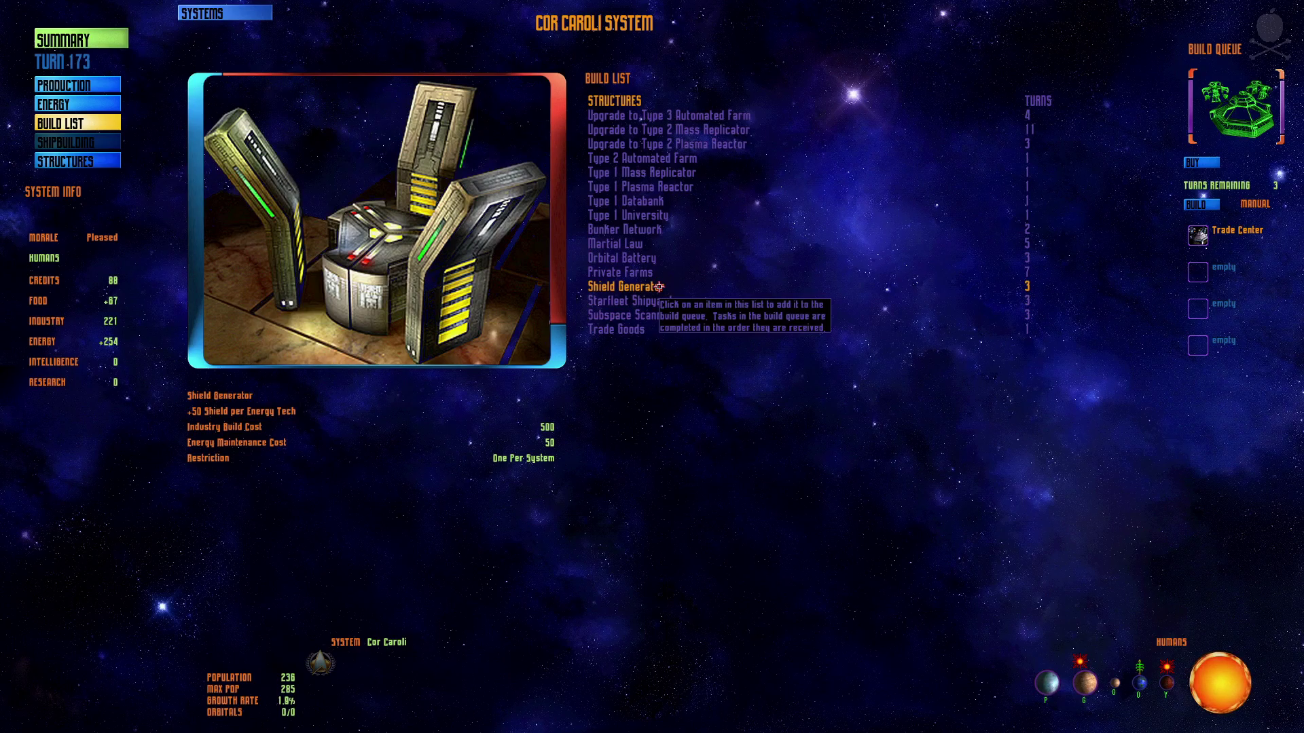
{"action": "left_click", "coordinate": [658, 287]}
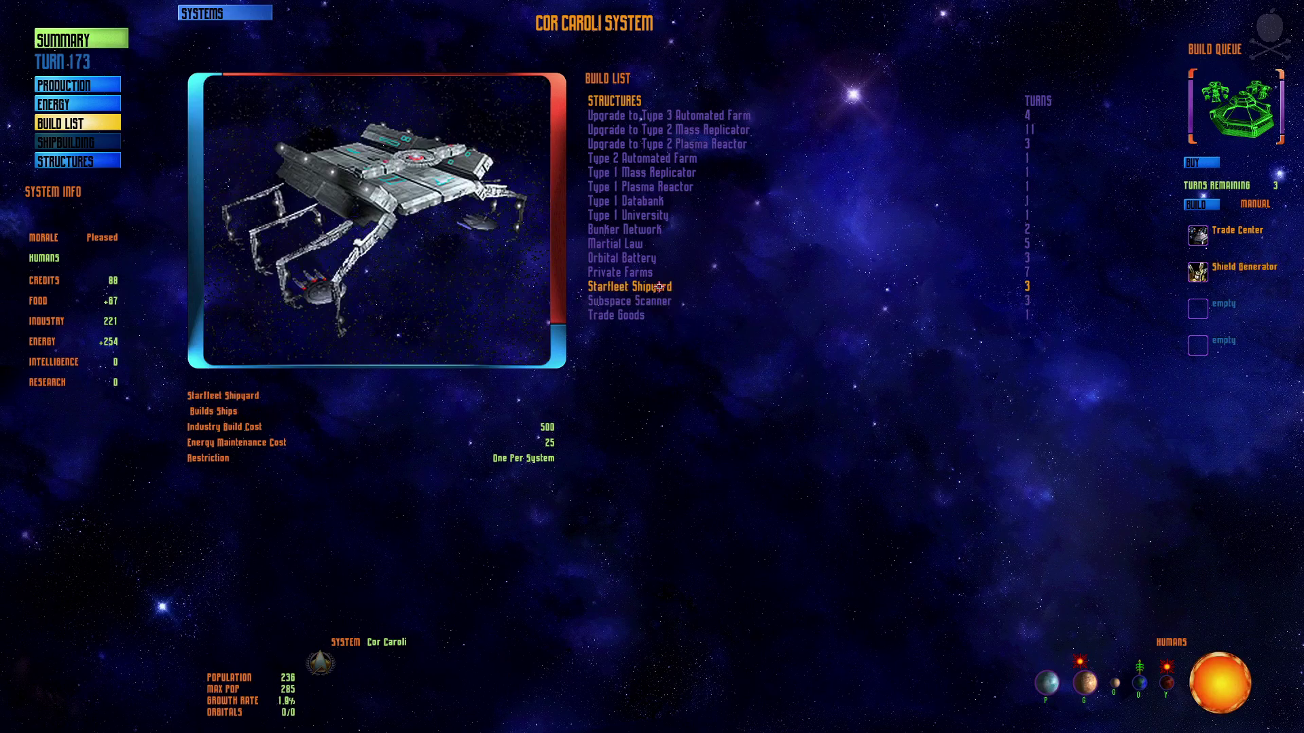
{"action": "left_click", "coordinate": [657, 229]}
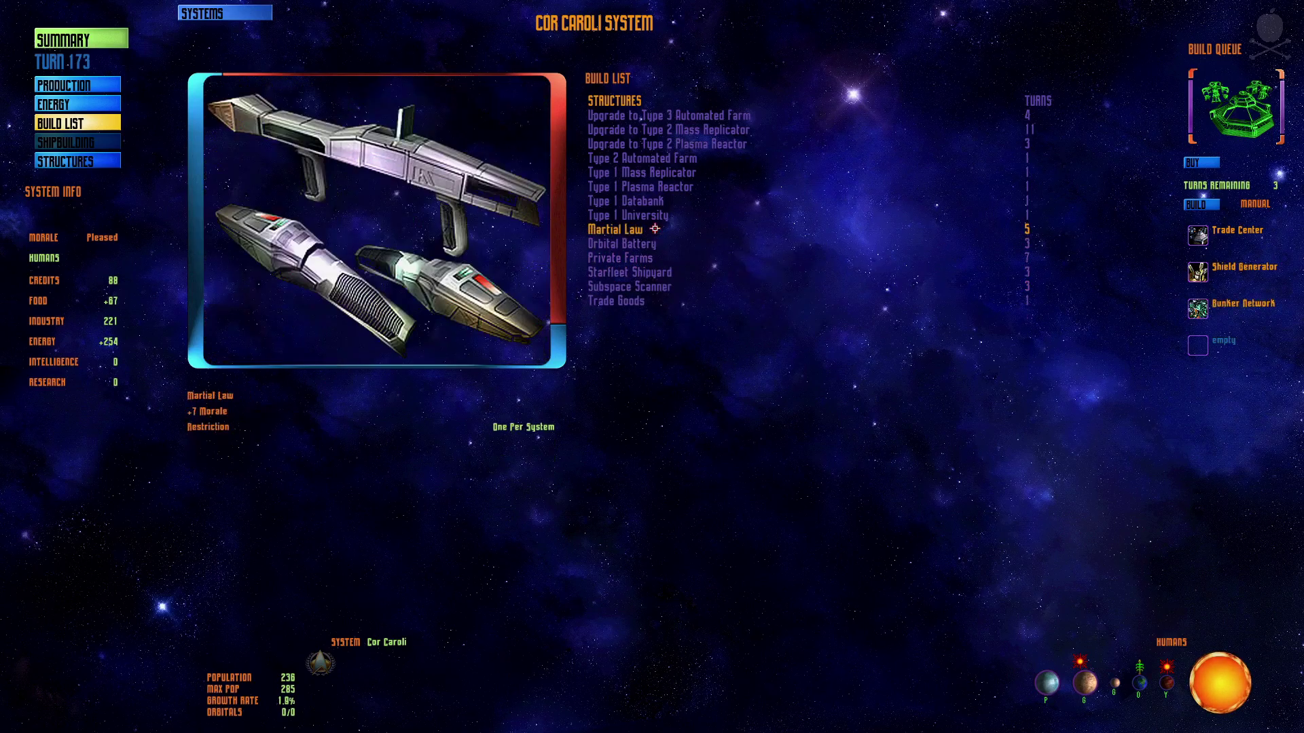
{"action": "left_click", "coordinate": [713, 131]}
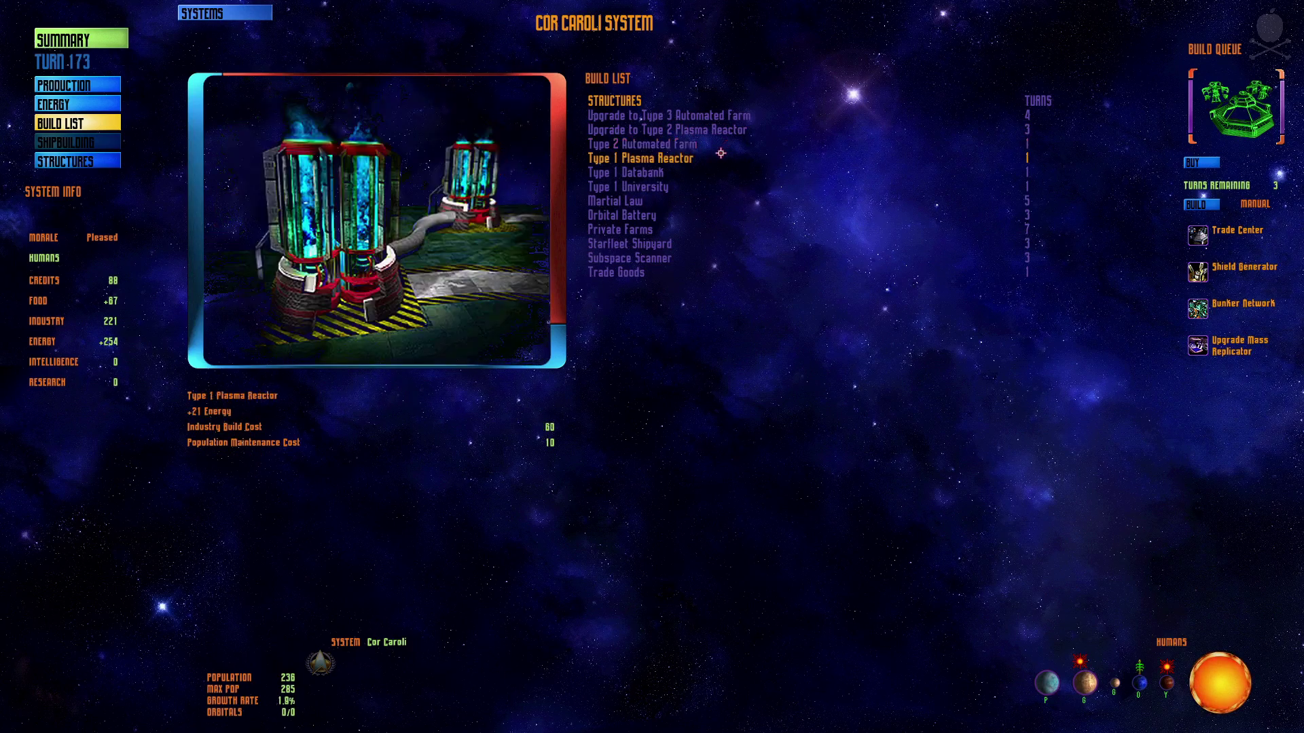
{"action": "left_click", "coordinate": [96, 47]}
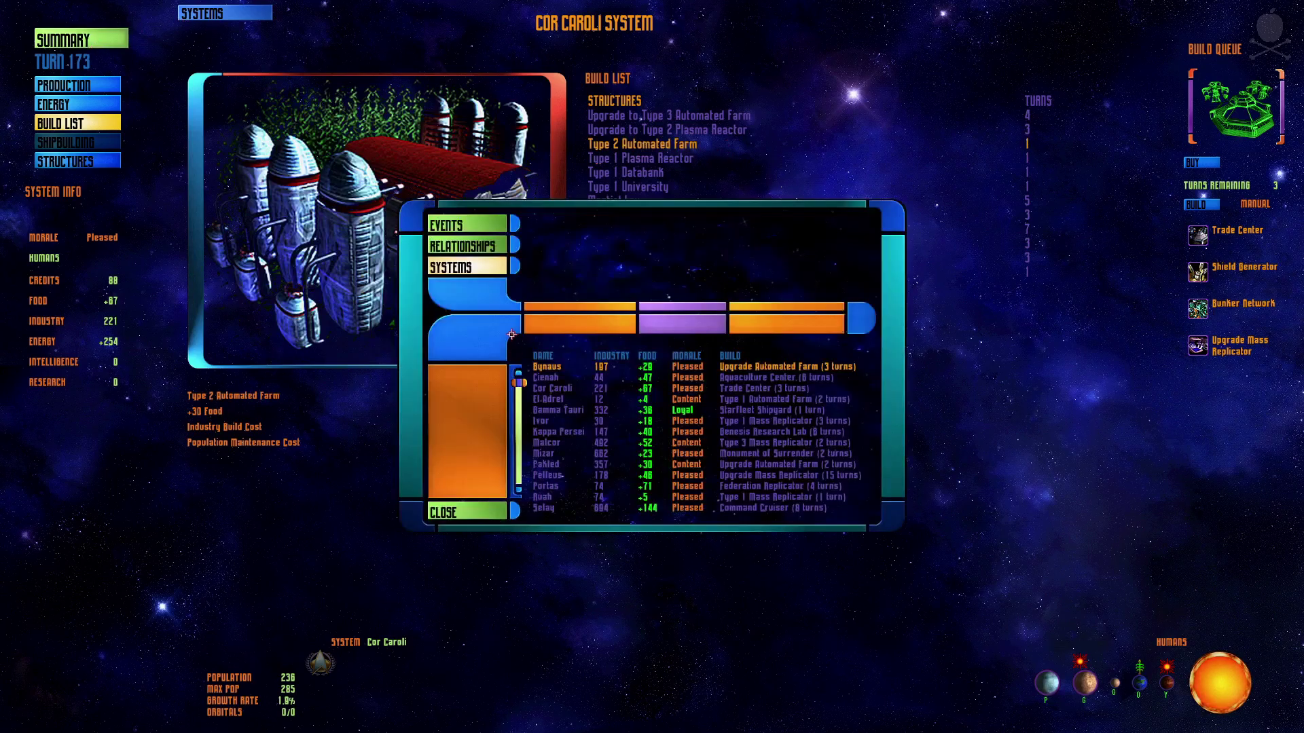
{"action": "scroll", "coordinate": [518, 455], "scroll_direction": "down", "scroll_amount": 2}
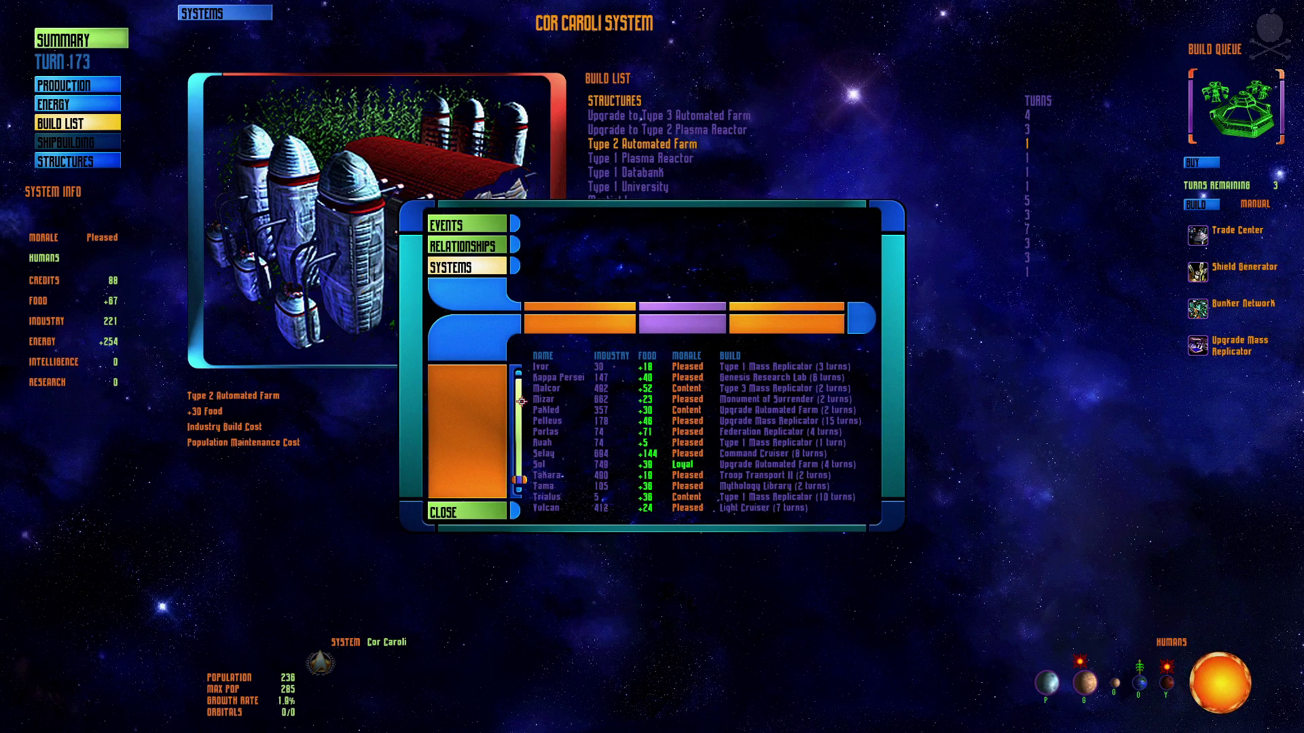
Buy Vulcan's queued Light Cruiser outright.
{"action": "left_click", "coordinate": [560, 508]}
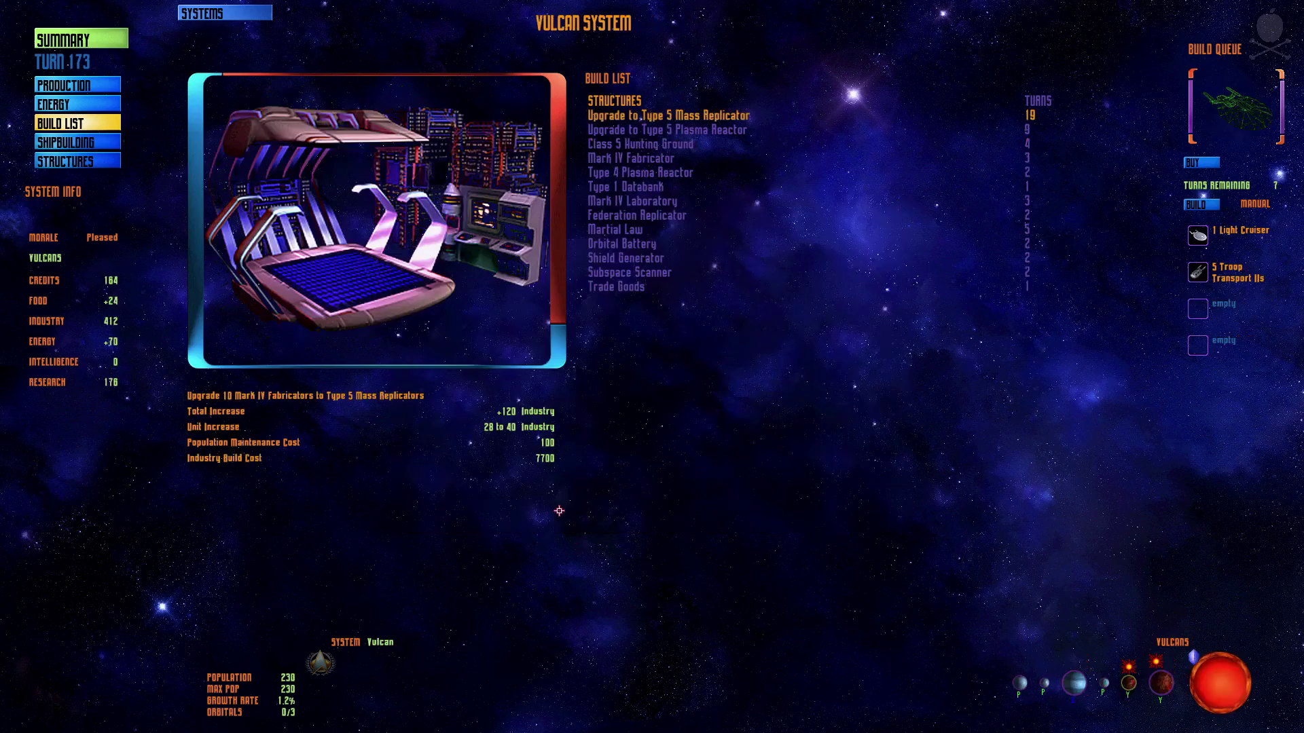
{"action": "left_click", "coordinate": [1200, 163]}
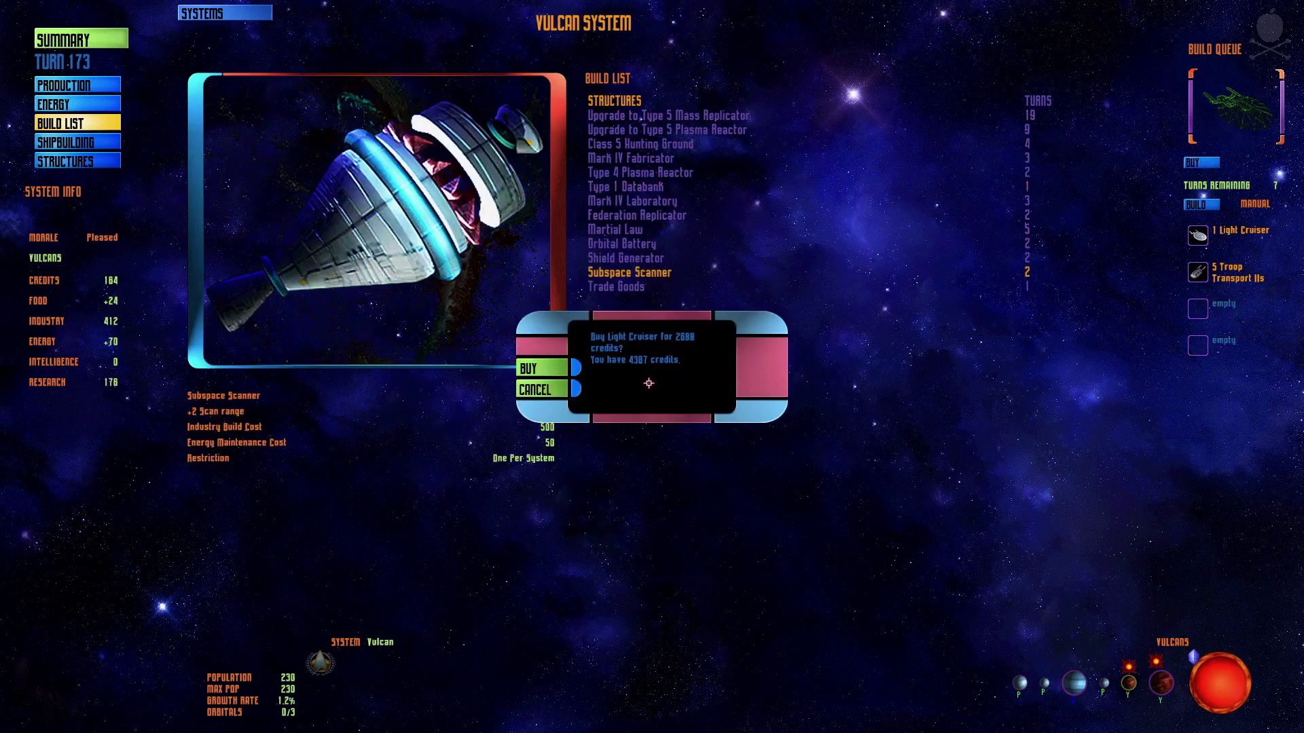
{"action": "left_click", "coordinate": [559, 368]}
{"action": "right_click", "coordinate": [656, 355]}
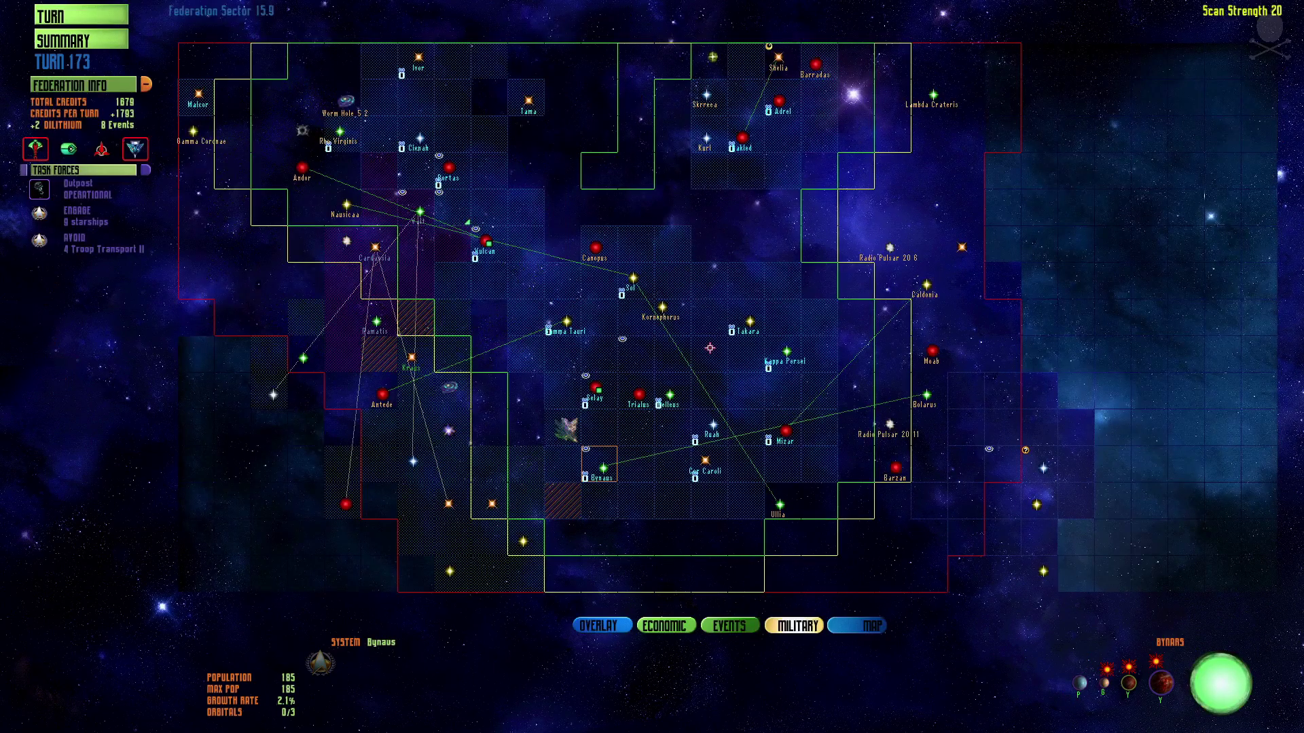
Check Takara, then send the Science Vessel II task force to the unexplored eastern sector.
{"action": "double_click", "coordinate": [735, 305]}
{"action": "right_click", "coordinate": [731, 337]}
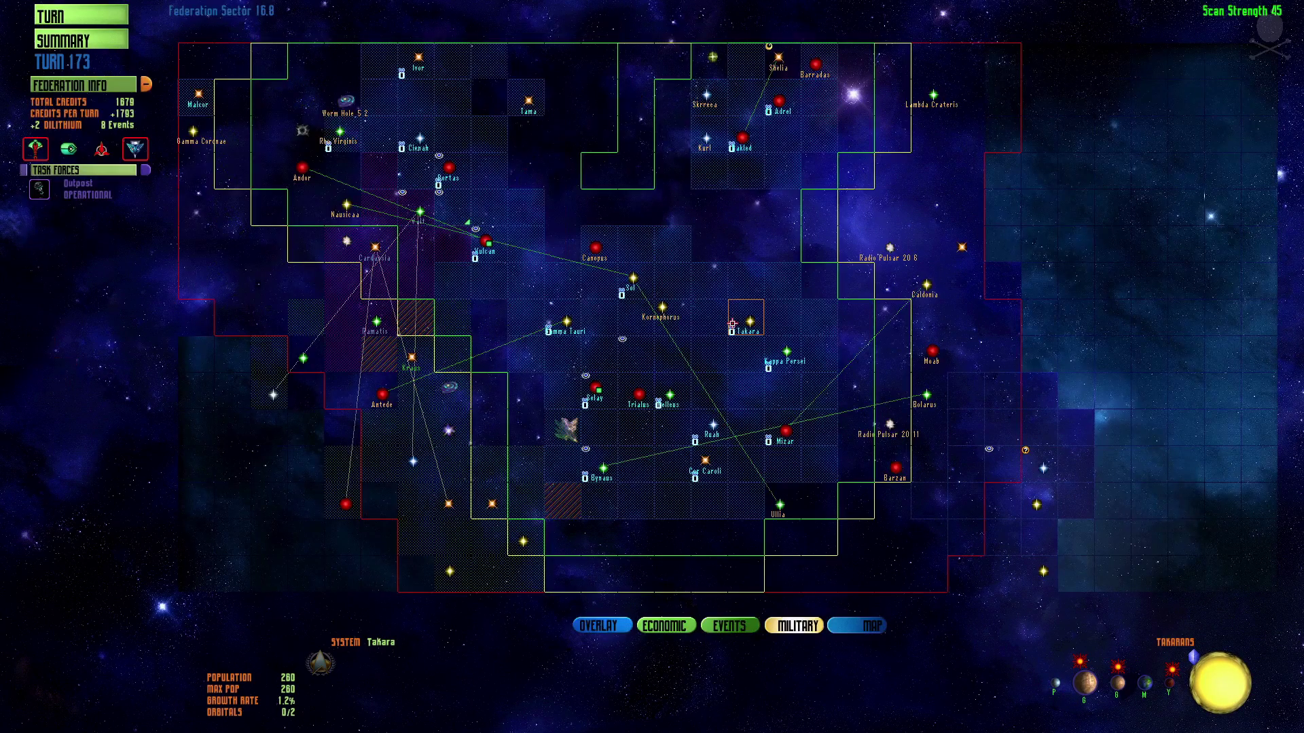
{"action": "left_click", "coordinate": [648, 379]}
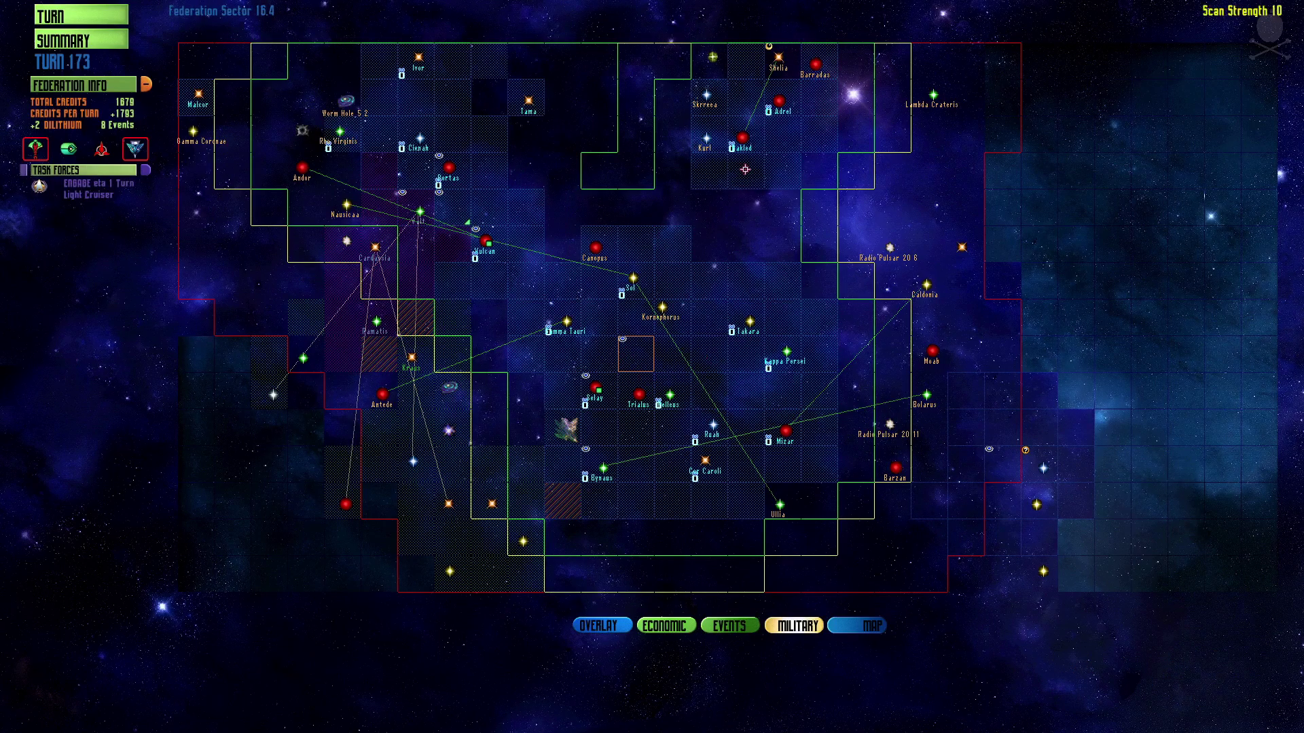
{"action": "left_click", "coordinate": [463, 179]}
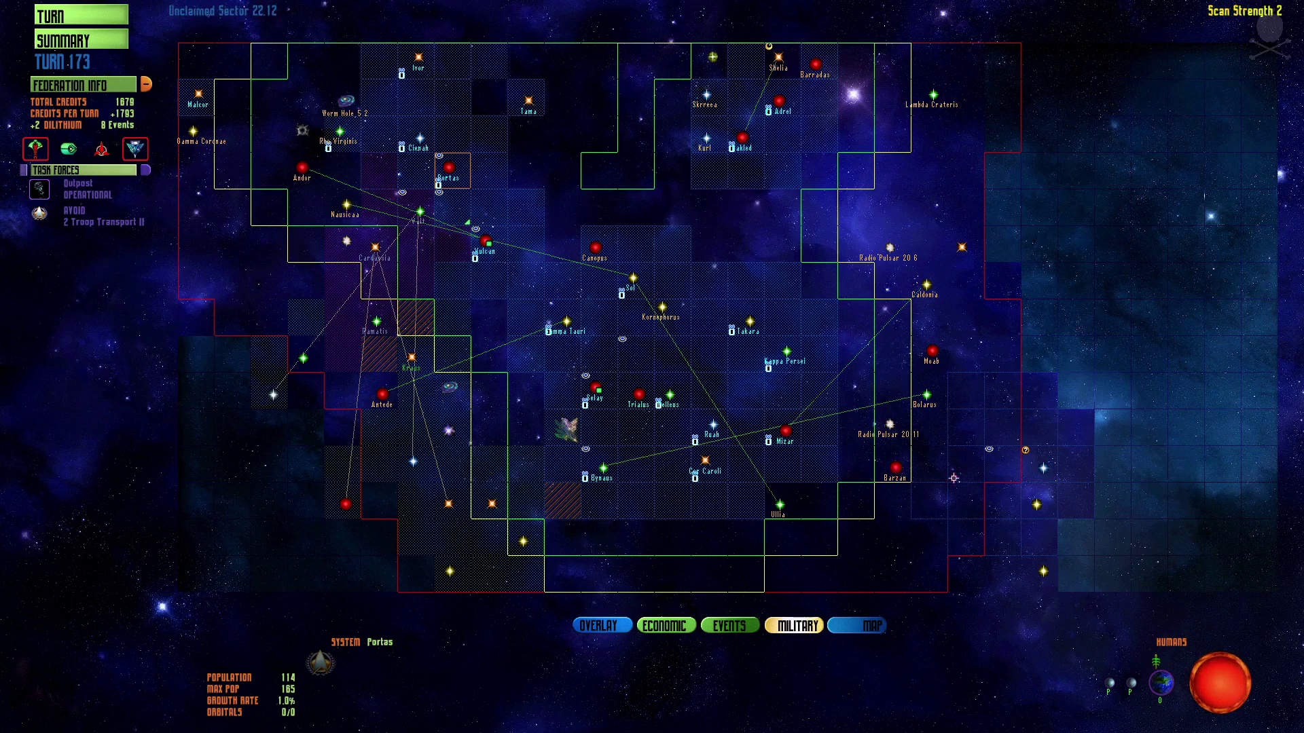
{"action": "left_click", "coordinate": [989, 451]}
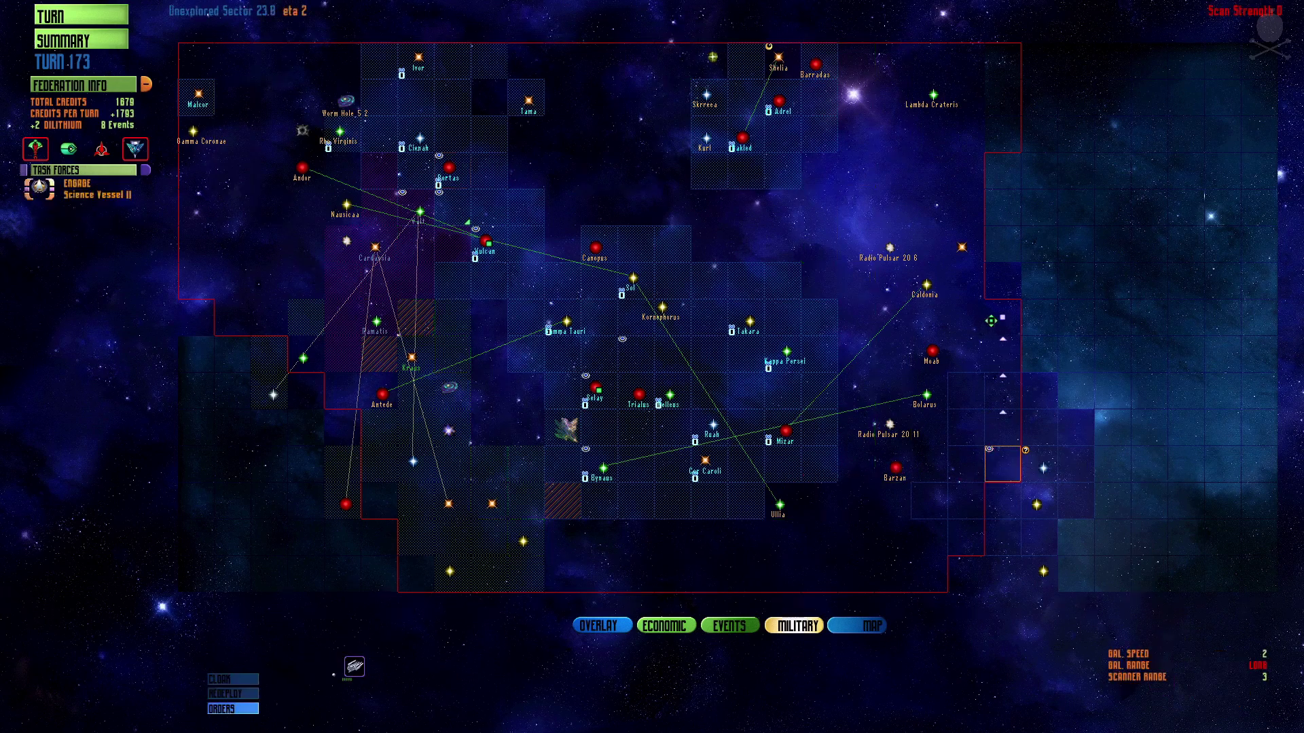
{"action": "left_click", "coordinate": [1007, 314]}
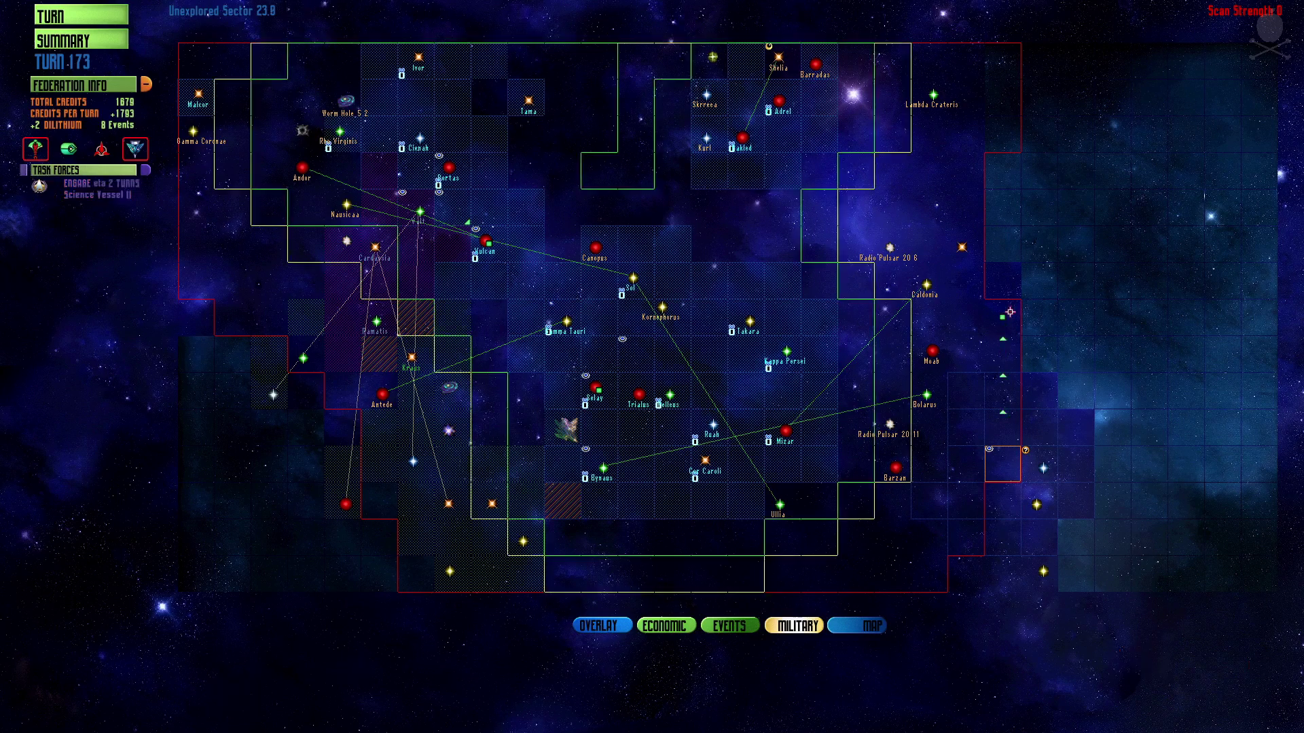
{"action": "key", "text": "Return"}
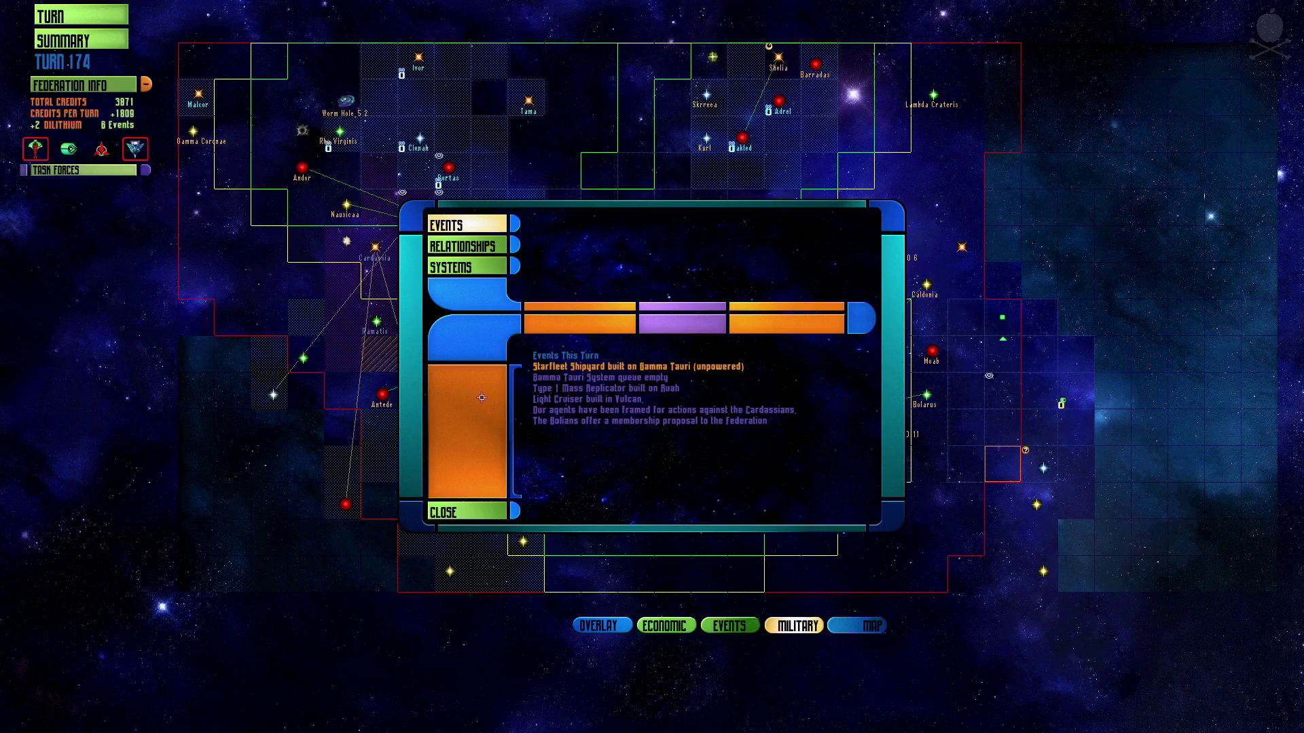
{"action": "left_click", "coordinate": [547, 410]}
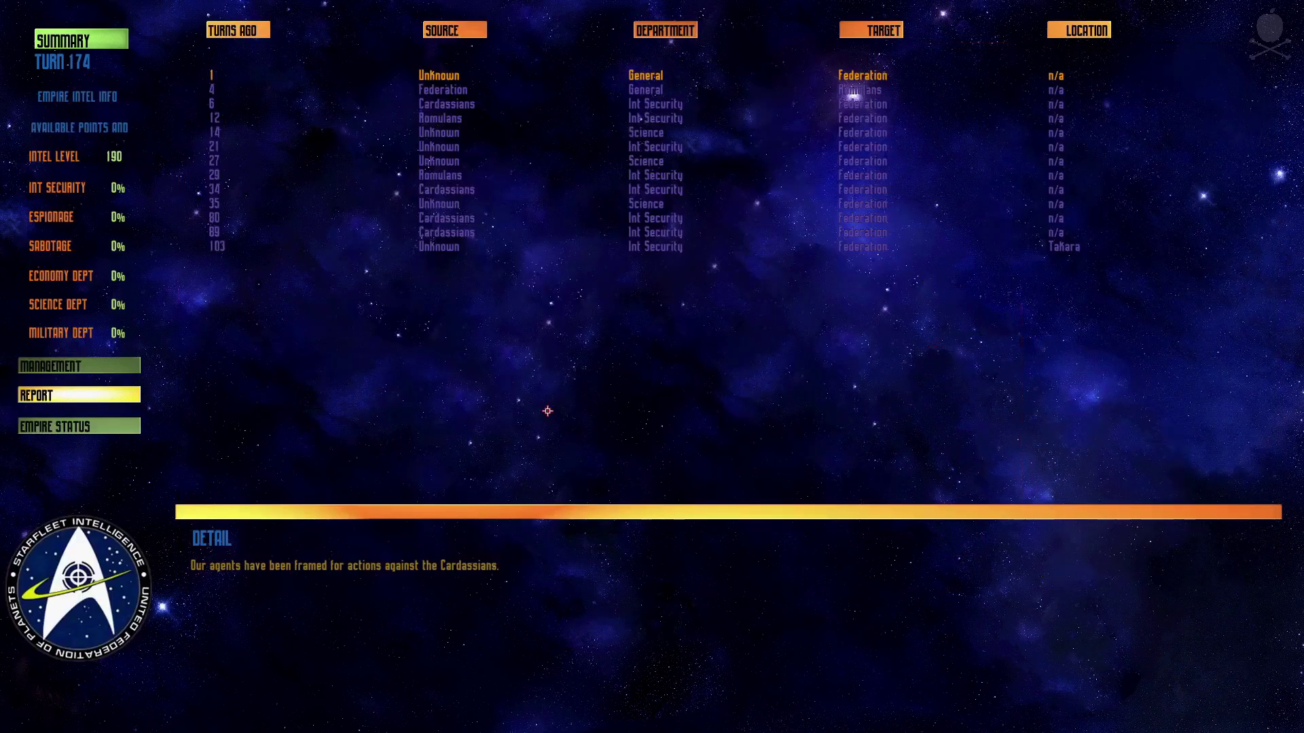
{"action": "right_click", "coordinate": [547, 411]}
{"action": "left_click", "coordinate": [538, 345]}
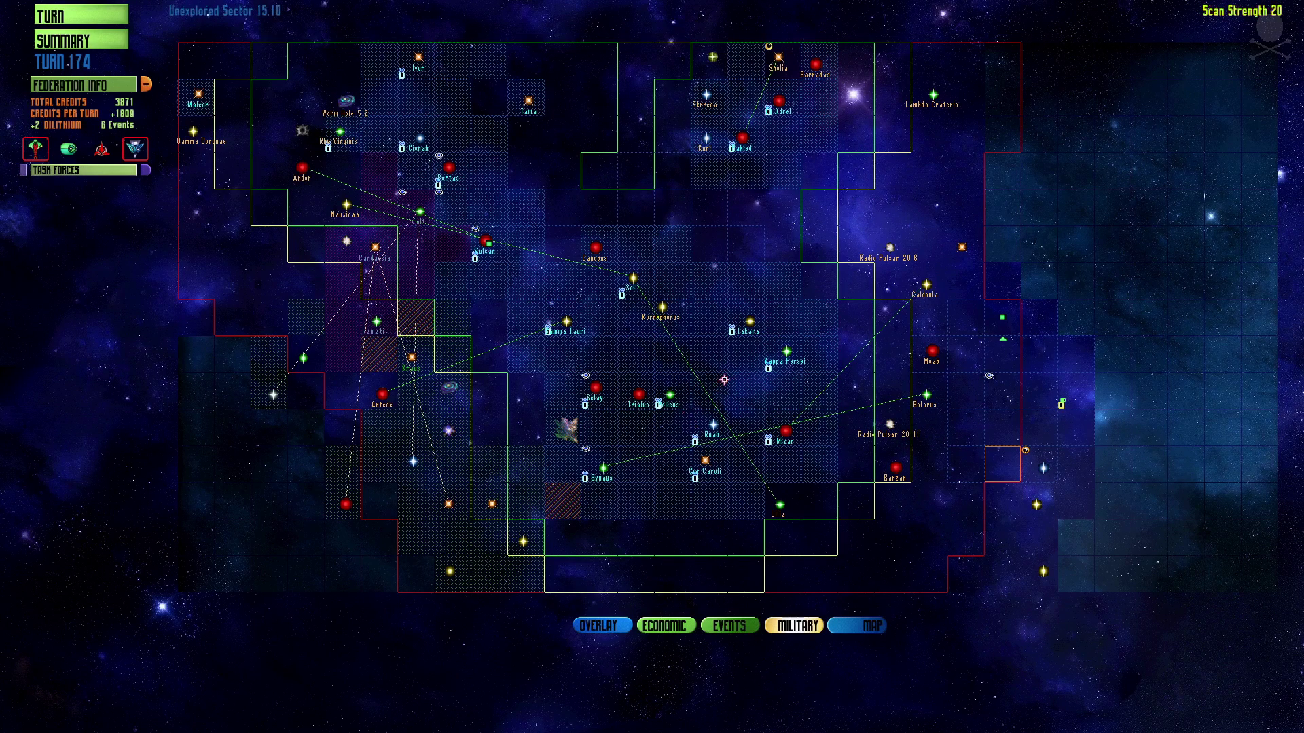
Open Gamma Tauri and review its energy and production screens.
{"action": "double_click", "coordinate": [568, 321]}
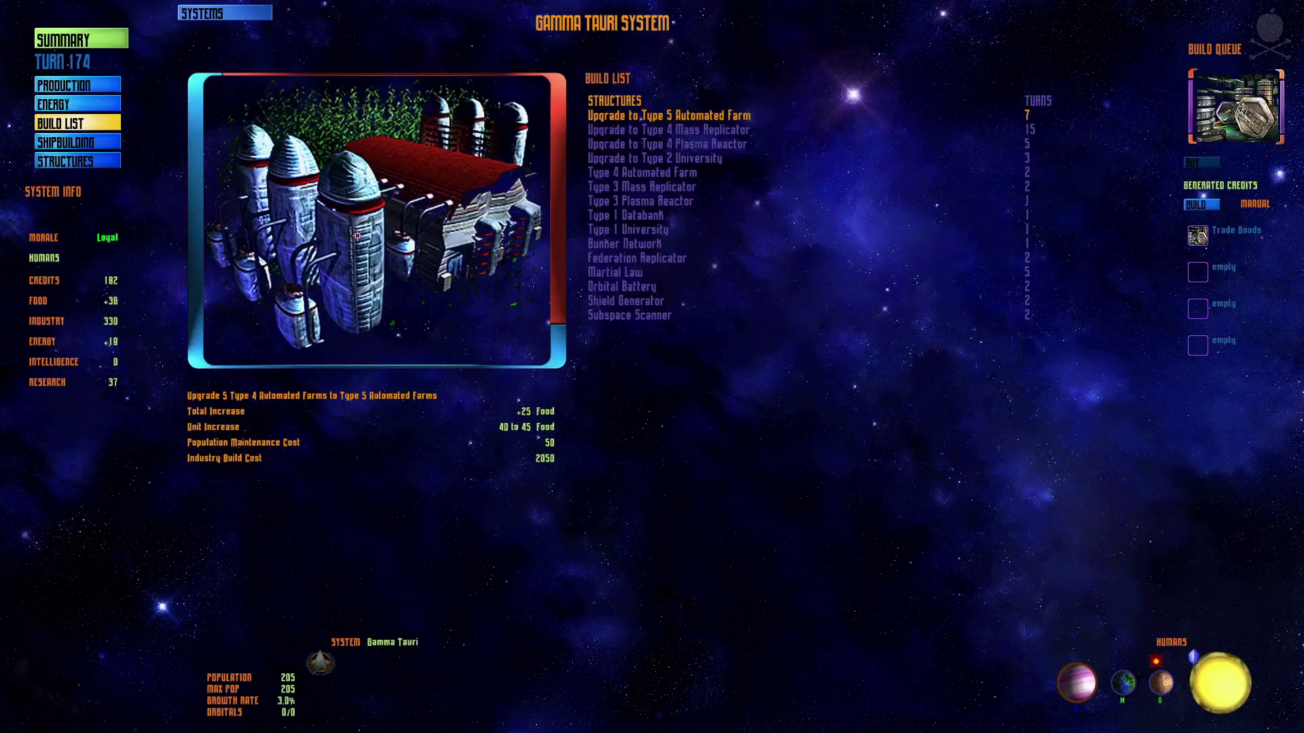
{"action": "left_click", "coordinate": [77, 103]}
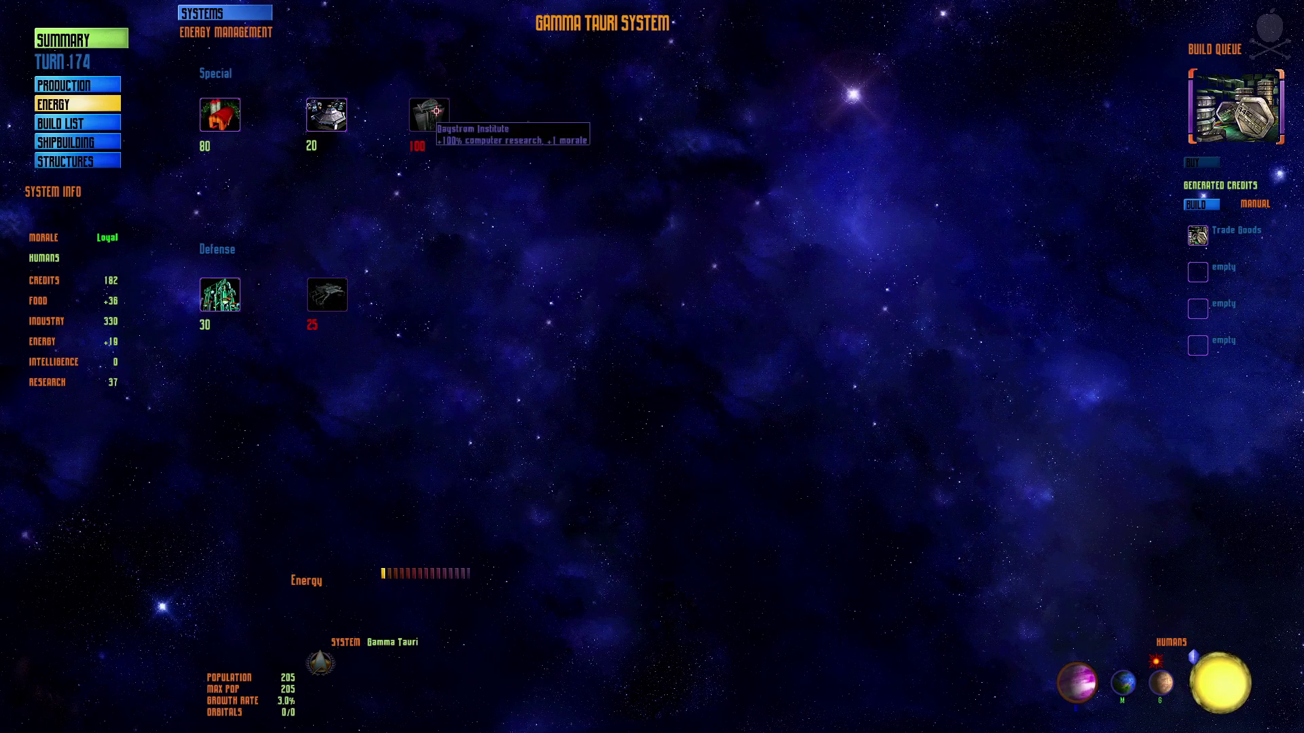
{"action": "left_click", "coordinate": [53, 82]}
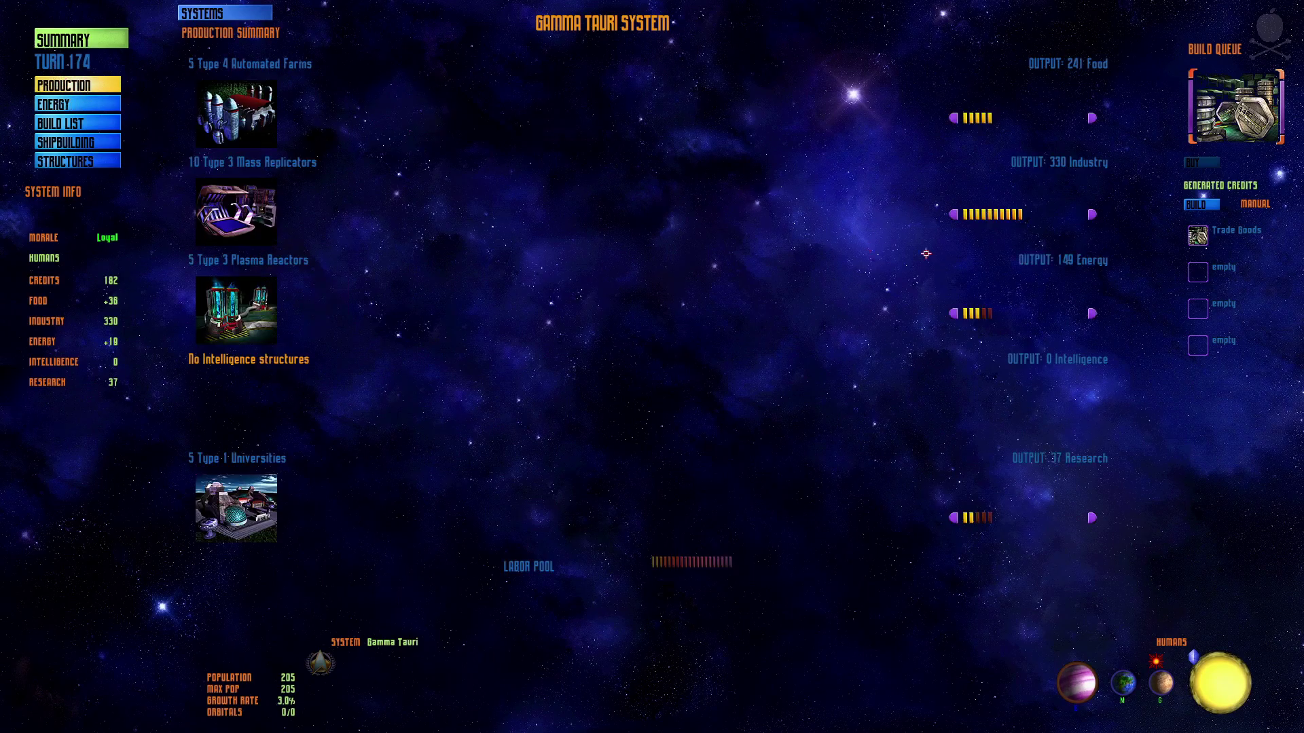
Move two workers from industry to energy, keep food unchanged, and check which buildings are powered.
{"action": "left_click", "coordinate": [954, 118]}
{"action": "left_click", "coordinate": [1091, 118]}
{"action": "left_click", "coordinate": [954, 214]}
{"action": "left_click", "coordinate": [953, 214]}
{"action": "left_click", "coordinate": [953, 214]}
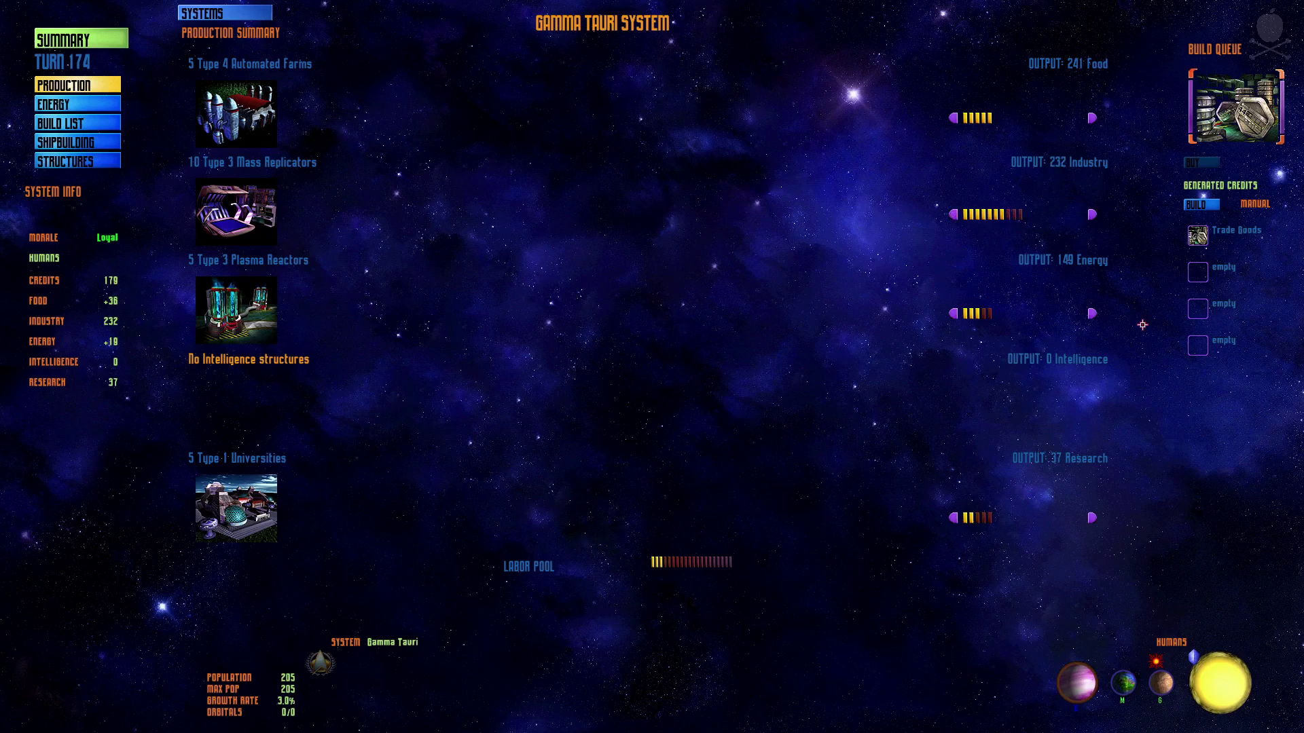
{"action": "left_click", "coordinate": [1090, 313]}
{"action": "left_click", "coordinate": [1092, 312]}
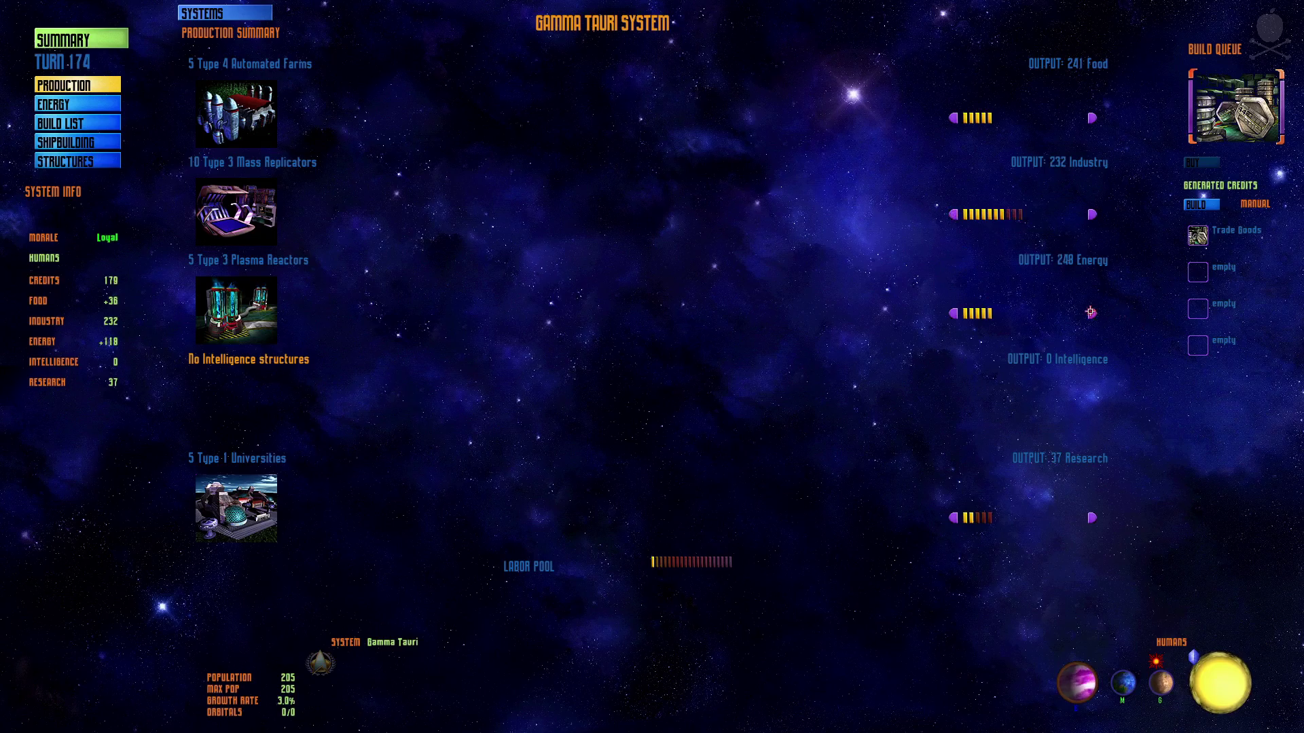
{"action": "left_click", "coordinate": [107, 105]}
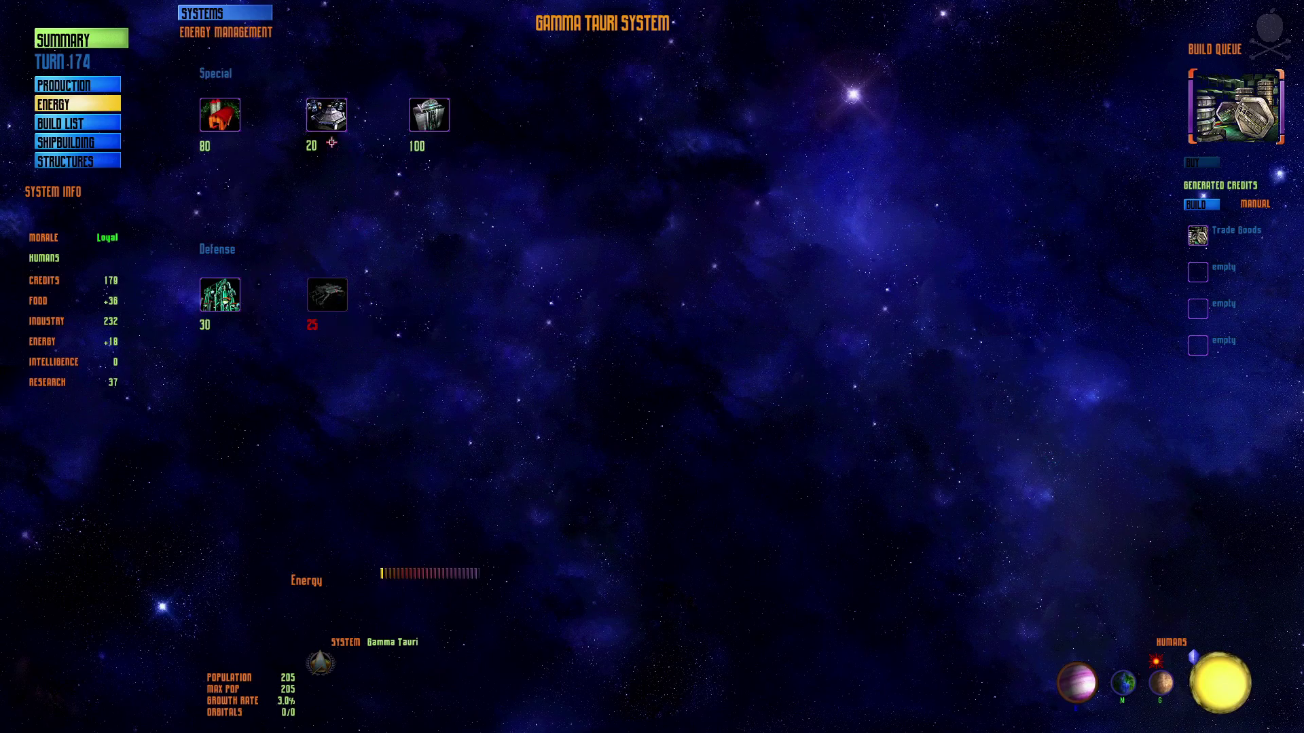
Queue the Type 4 Plasma Reactor upgrade and recheck the production summary.
{"action": "left_click", "coordinate": [67, 121]}
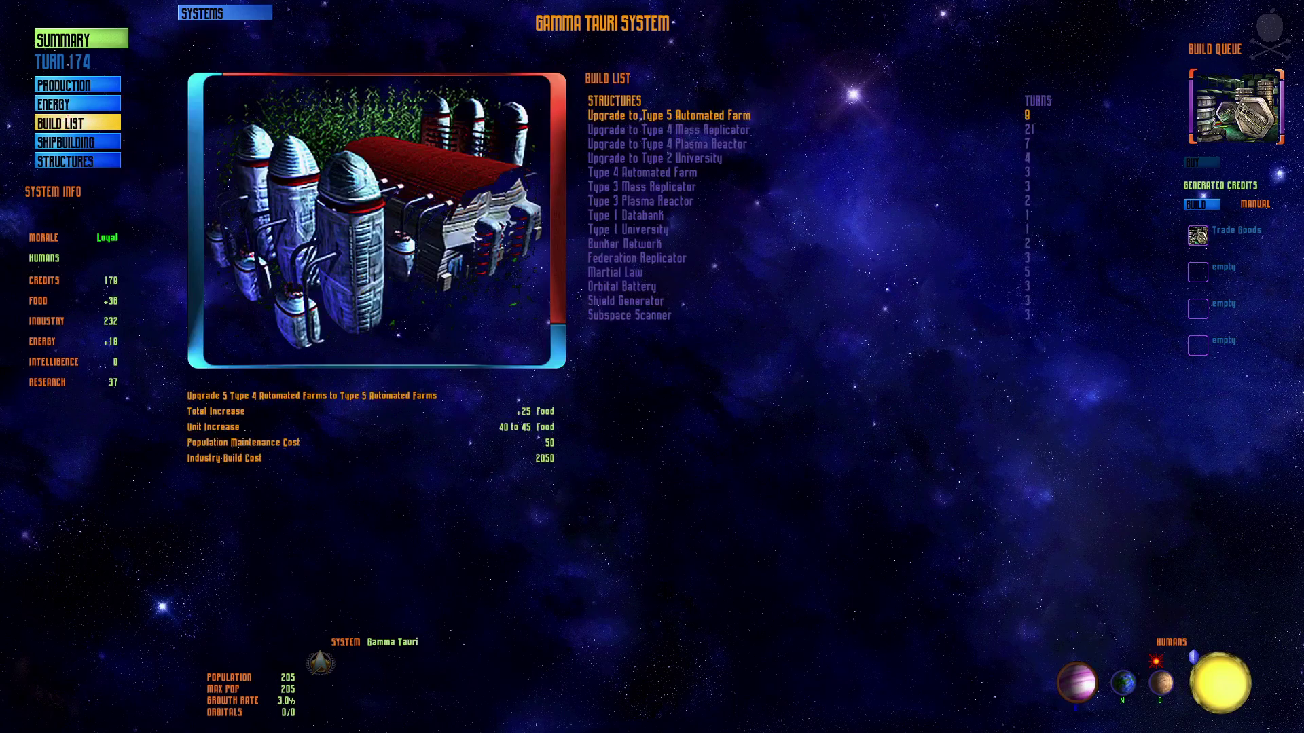
{"action": "left_click", "coordinate": [688, 145]}
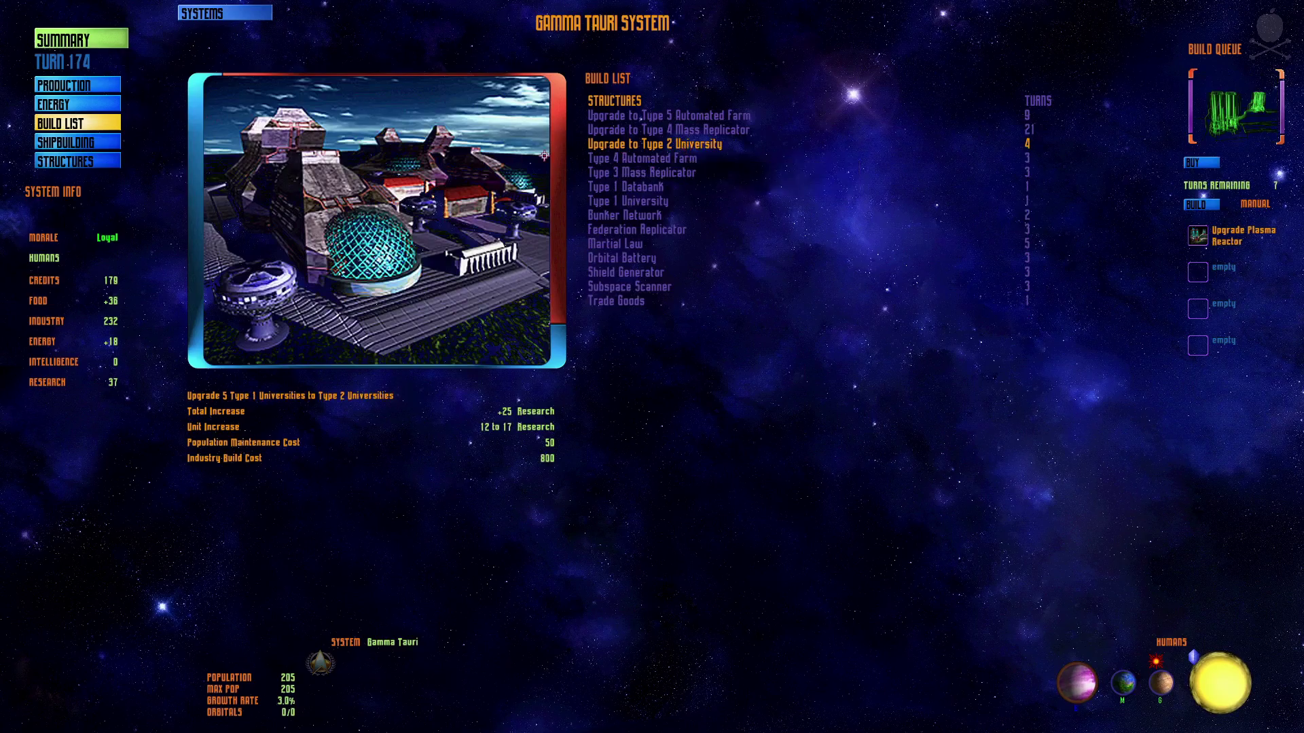
{"action": "left_click", "coordinate": [1192, 237]}
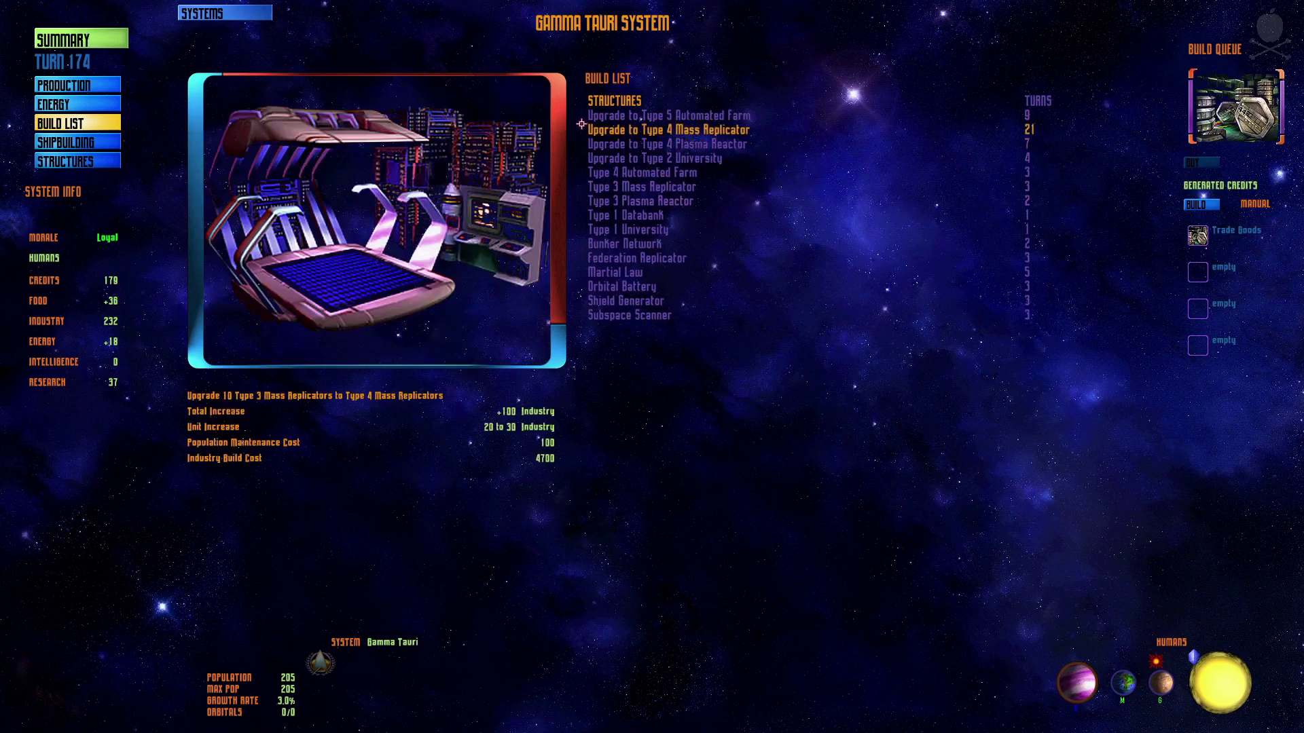
{"action": "left_click", "coordinate": [608, 145]}
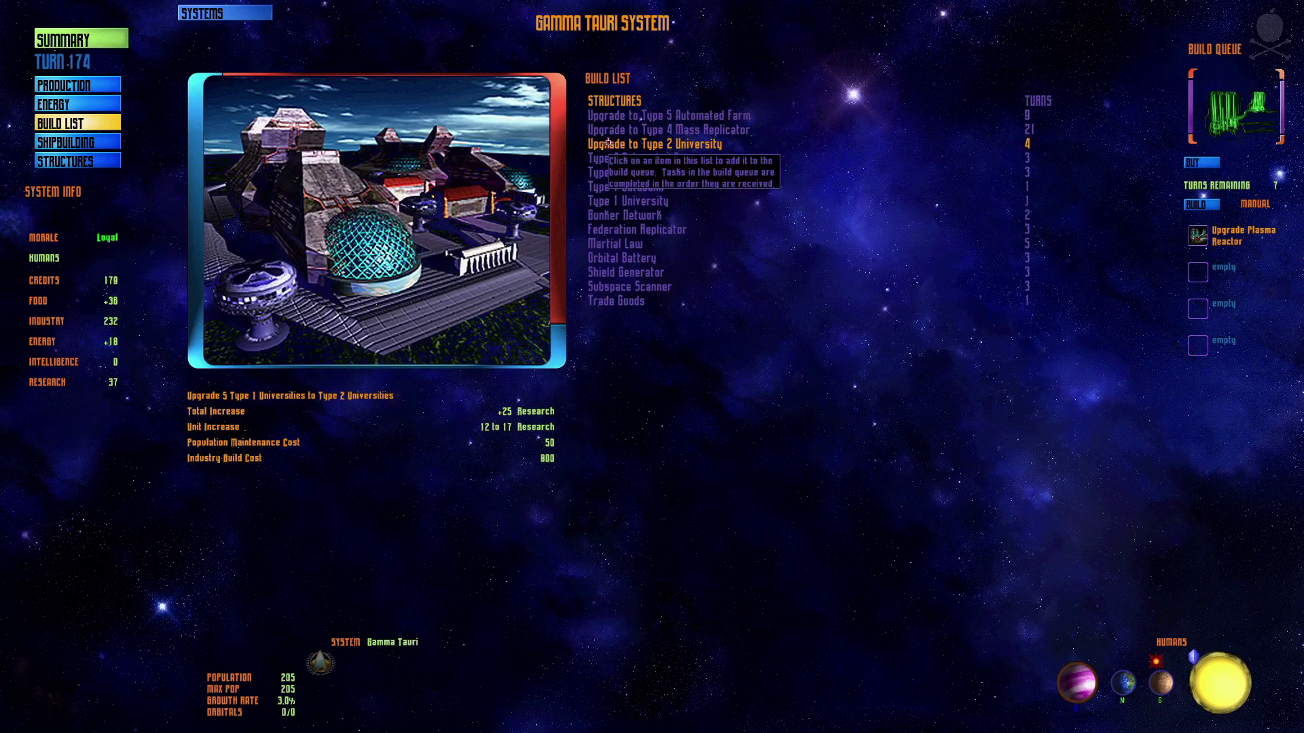
{"action": "left_click", "coordinate": [89, 80]}
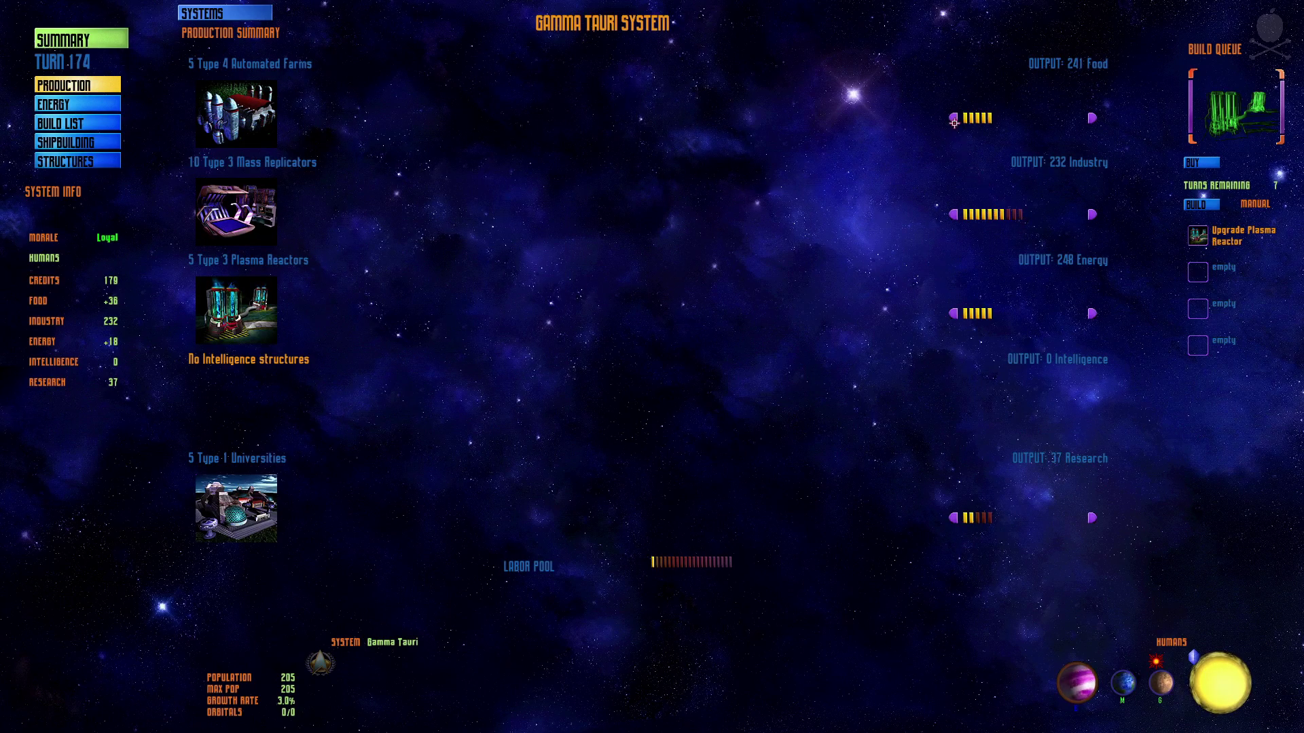
{"action": "left_click", "coordinate": [954, 118]}
{"action": "left_click", "coordinate": [1092, 119]}
Queue the Type 5 Automated Farm and Type 2 University upgrades.
{"action": "left_click", "coordinate": [103, 123]}
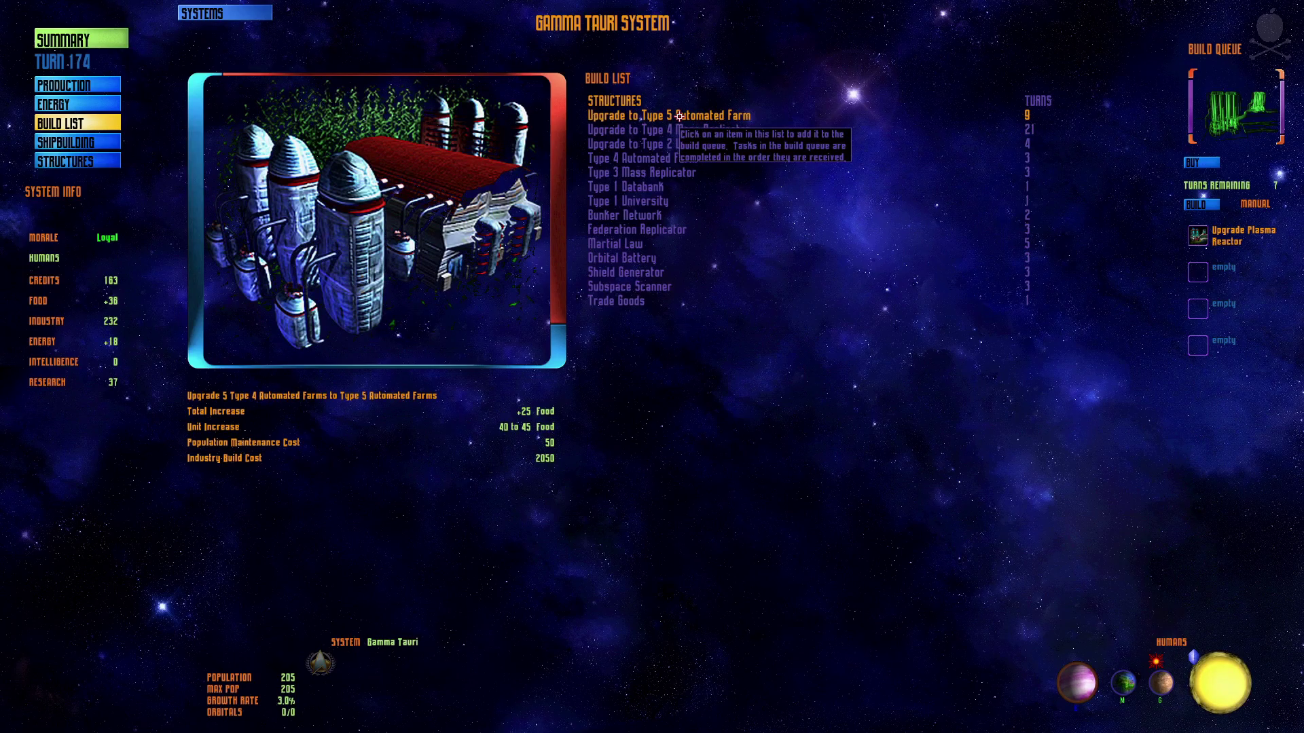
{"action": "left_click", "coordinate": [106, 84]}
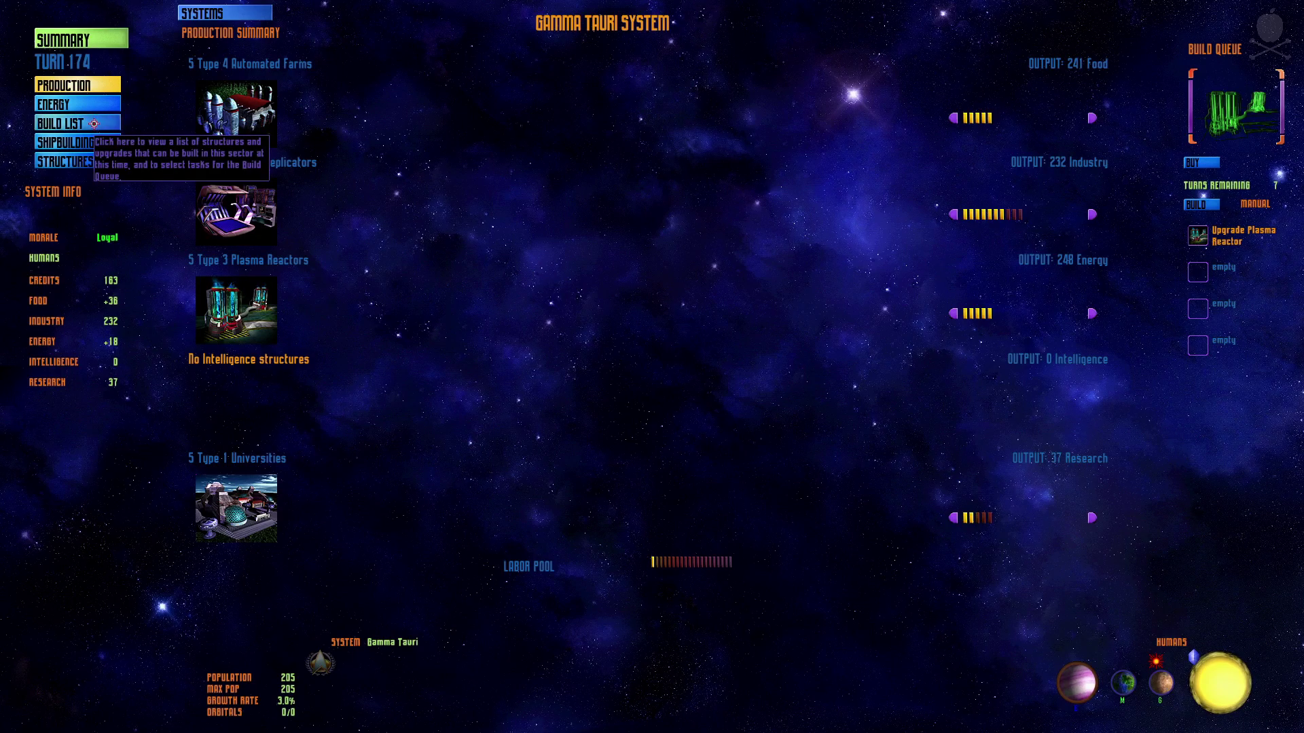
{"action": "left_click", "coordinate": [94, 123]}
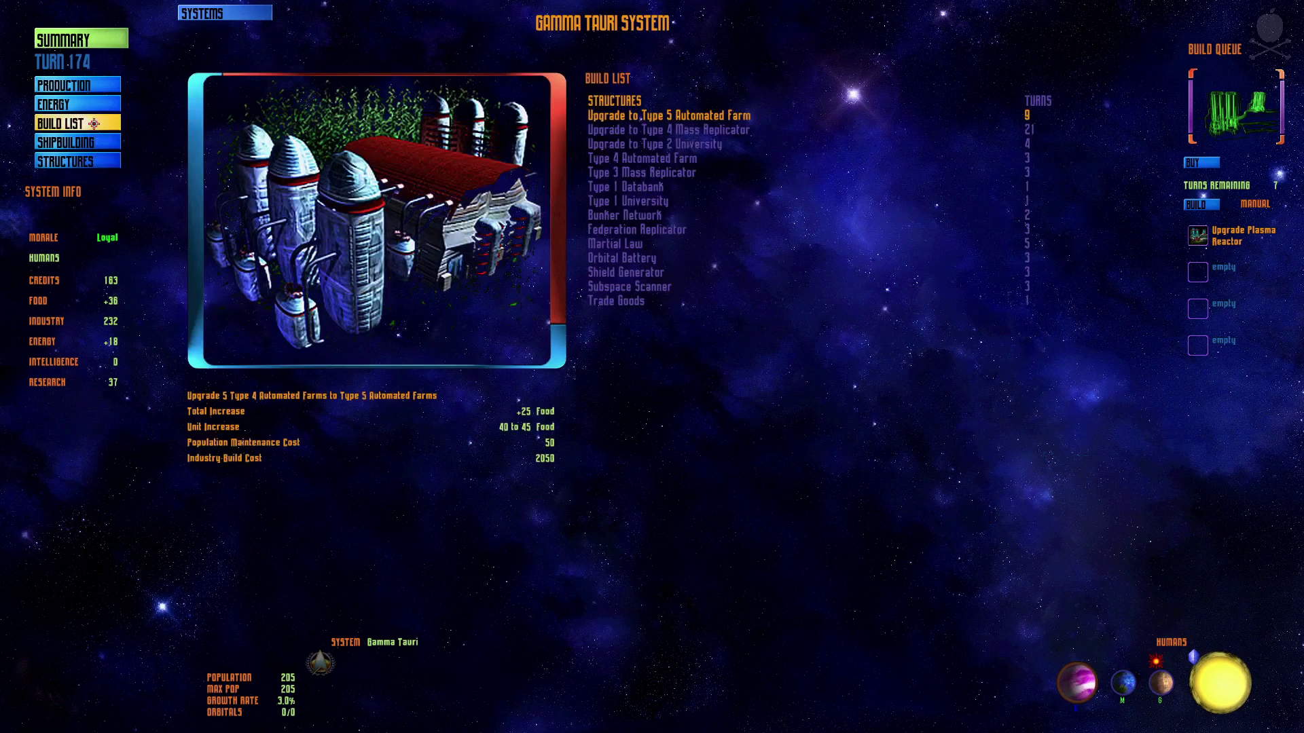
{"action": "double_click", "coordinate": [692, 111]}
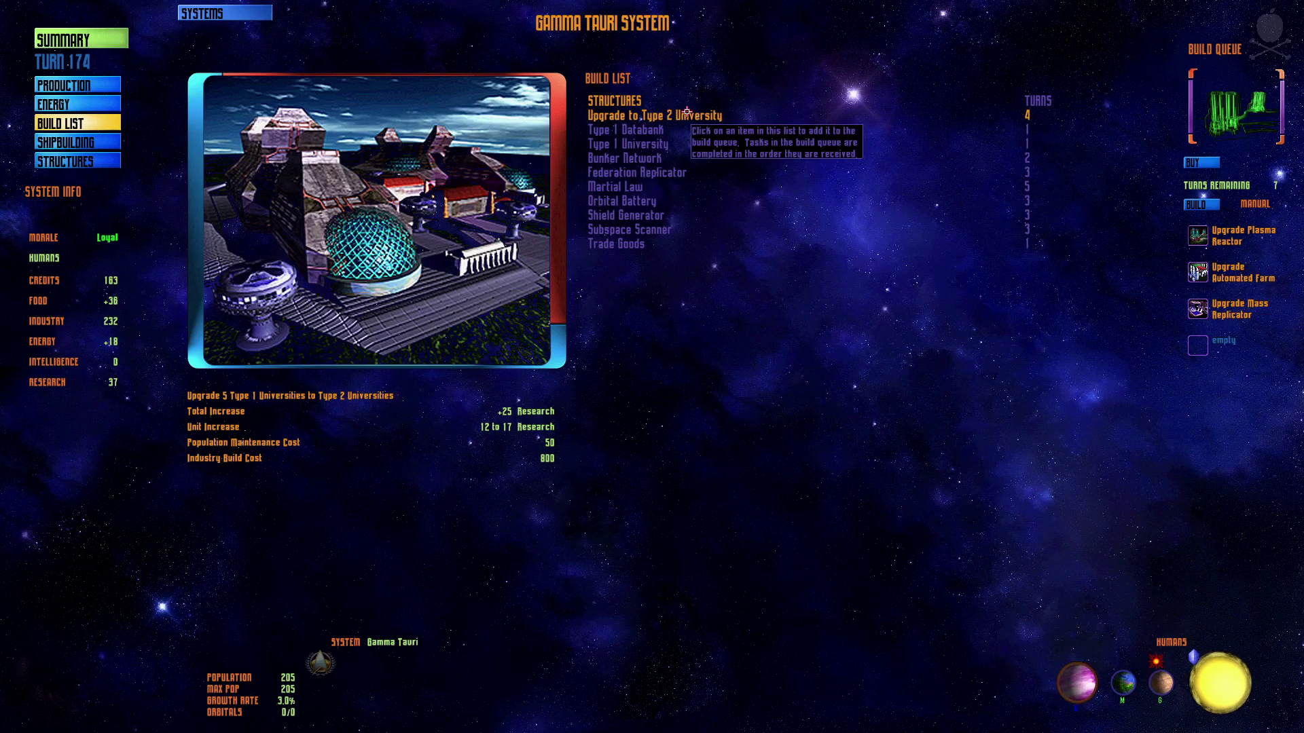
{"action": "double_click", "coordinate": [687, 113]}
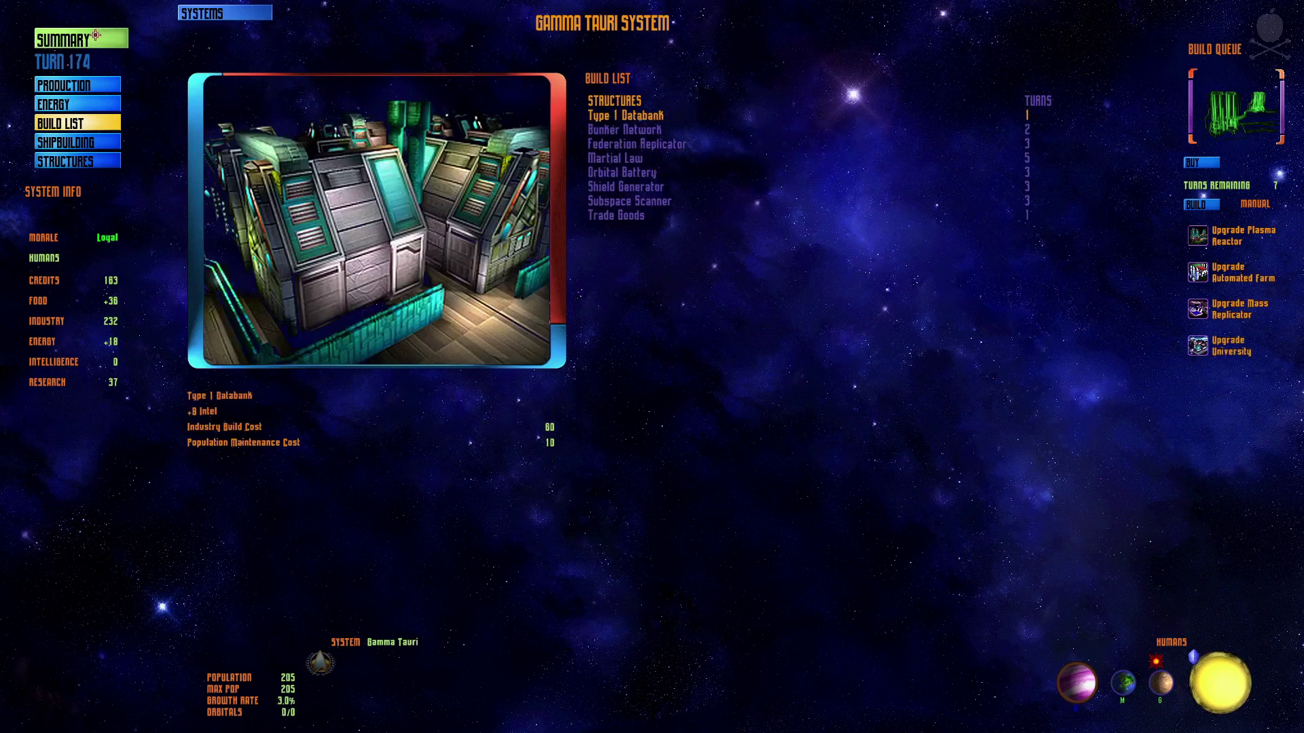
From the all-colonies overview, open Mizar and view its production summary.
{"action": "left_click", "coordinate": [95, 36]}
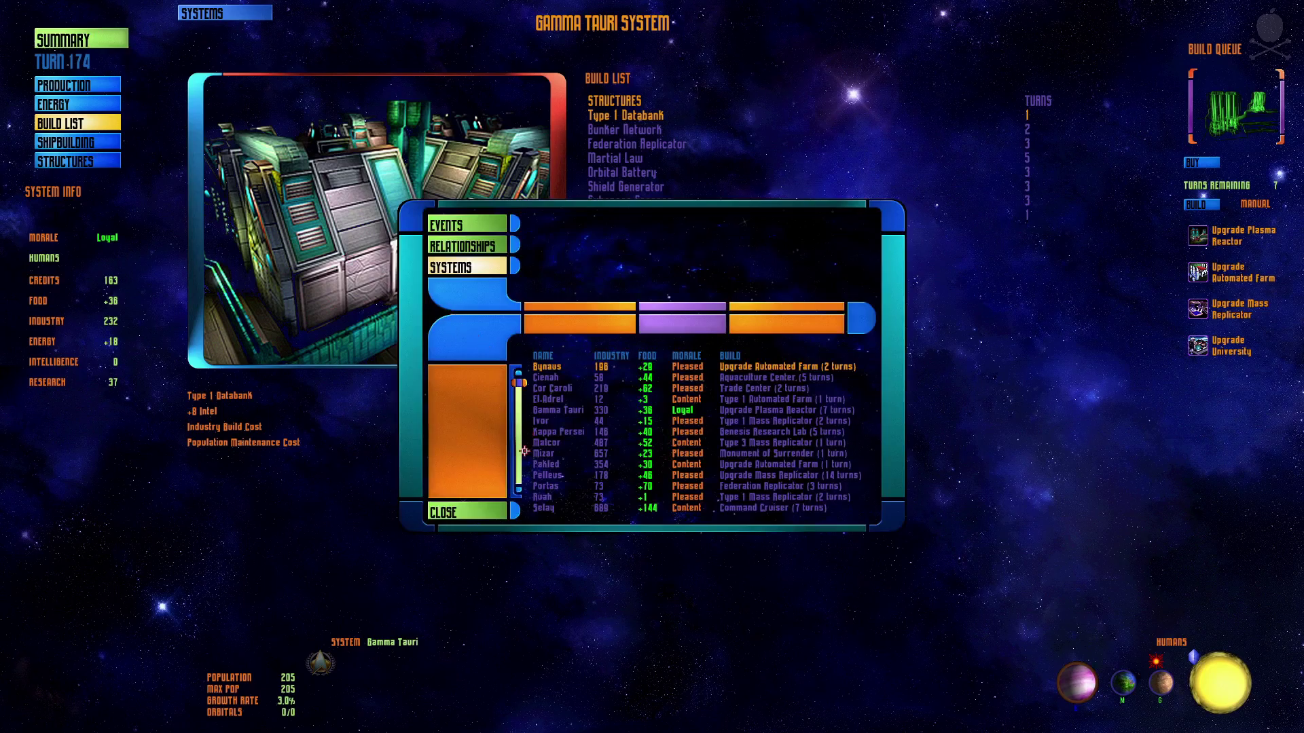
{"action": "scroll", "coordinate": [521, 462], "scroll_direction": "down", "scroll_amount": 5}
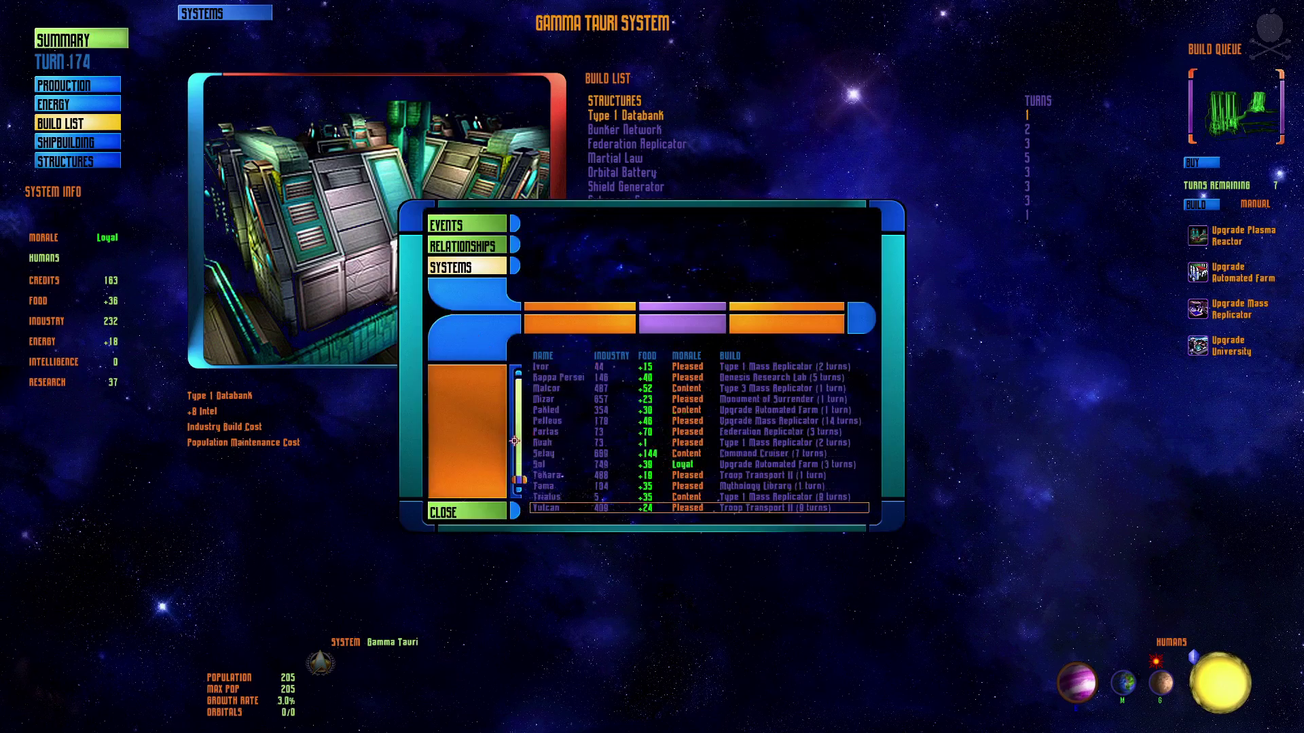
{"action": "left_click", "coordinate": [564, 398]}
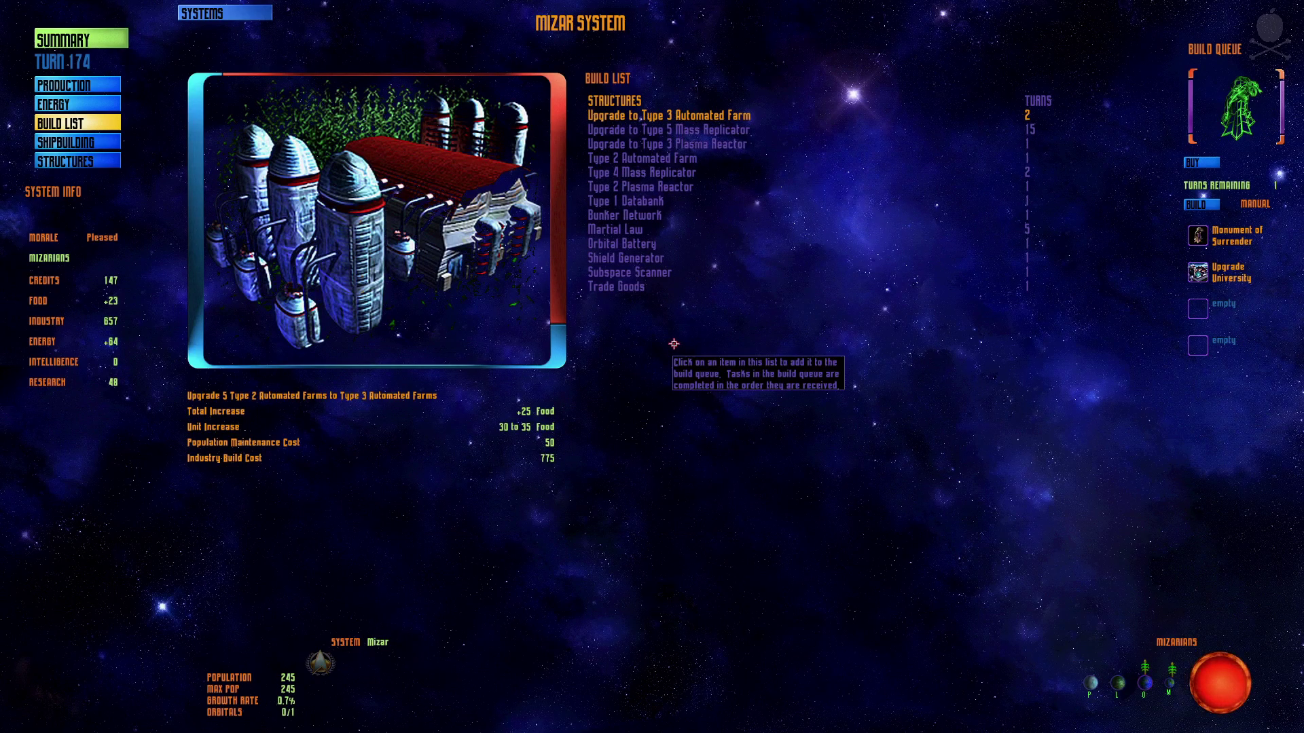
{"action": "left_click", "coordinate": [77, 86]}
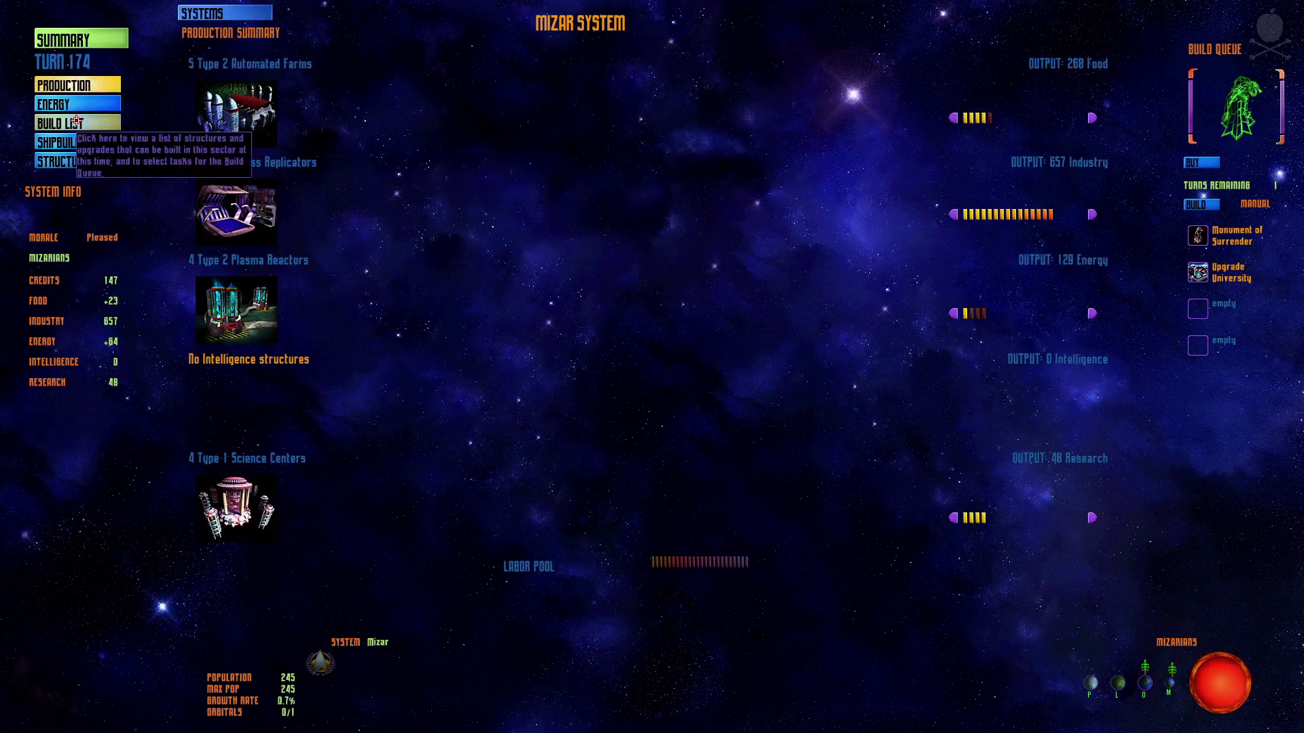
At Selay, merge the USS Hawkesbury light cruiser into the 3-starship task force.
{"action": "right_click", "coordinate": [717, 383]}
{"action": "left_click", "coordinate": [701, 290]}
{"action": "left_click", "coordinate": [598, 391]}
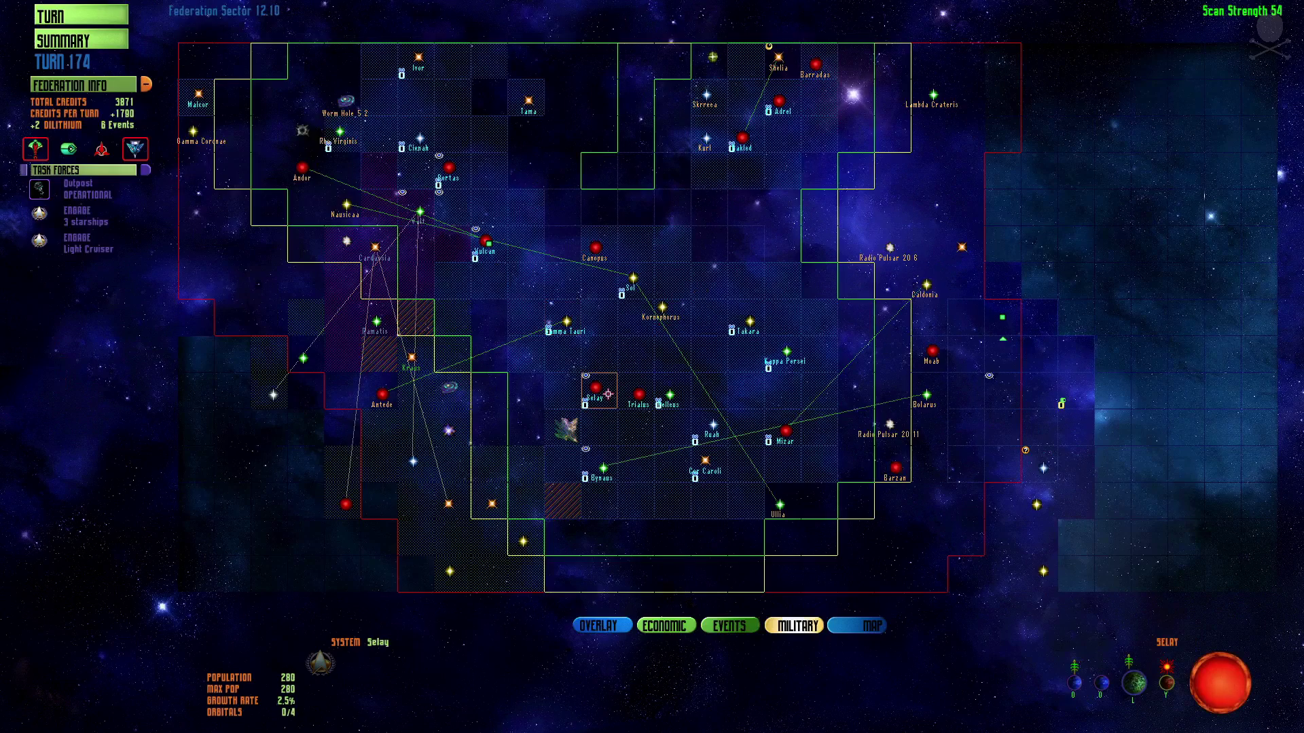
{"action": "left_click", "coordinate": [77, 193]}
{"action": "left_click", "coordinate": [80, 217]}
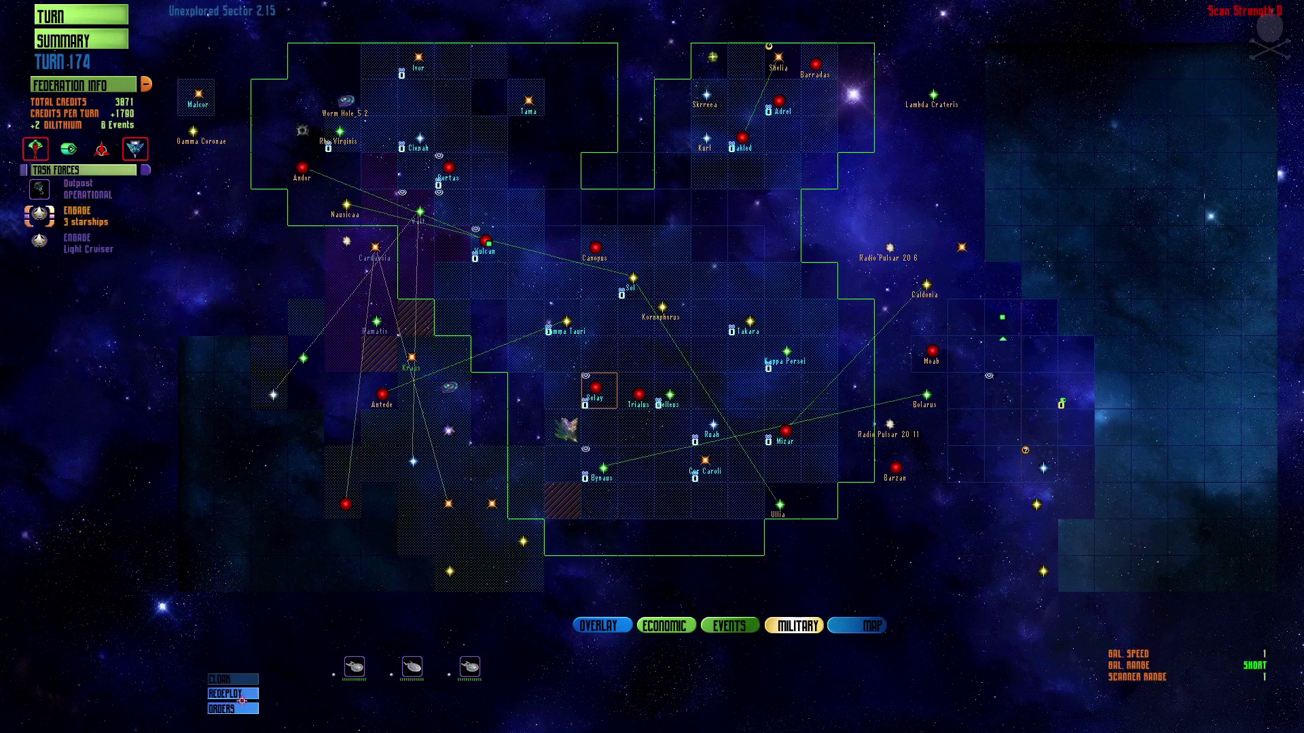
{"action": "left_click", "coordinate": [371, 49]}
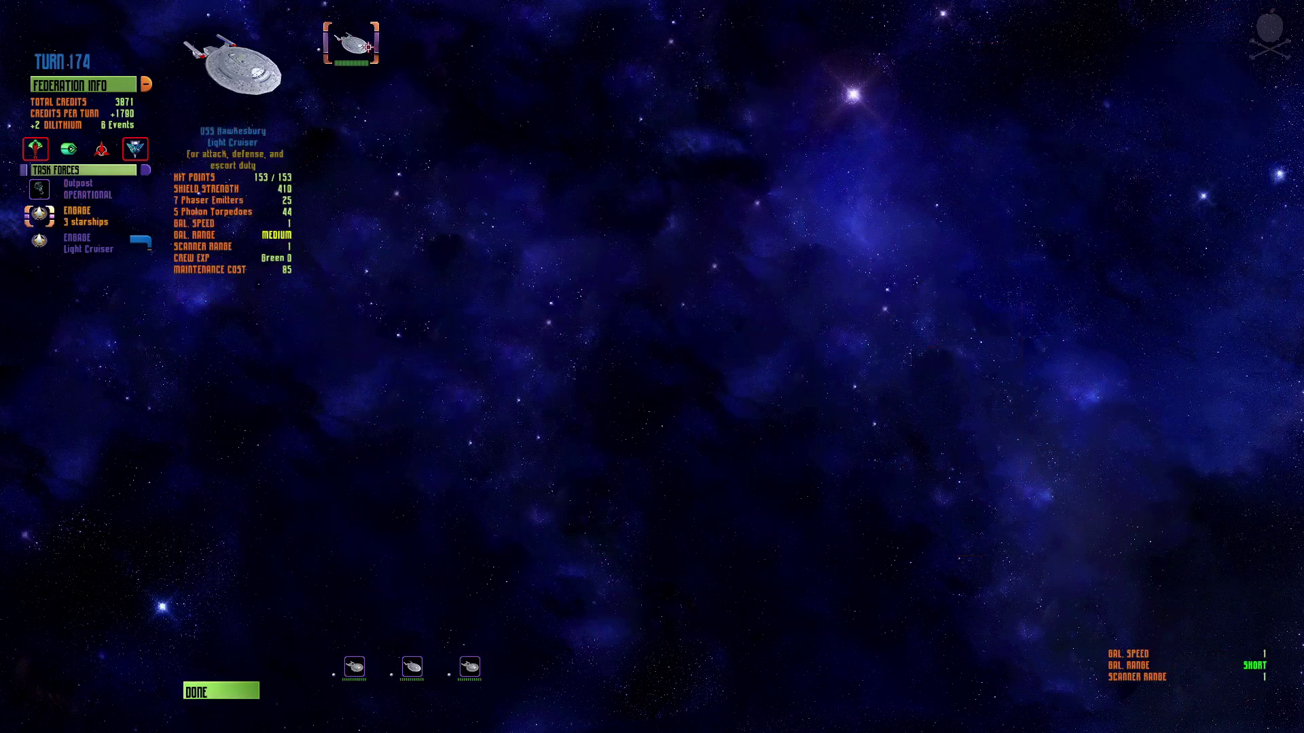
{"action": "left_click", "coordinate": [360, 46]}
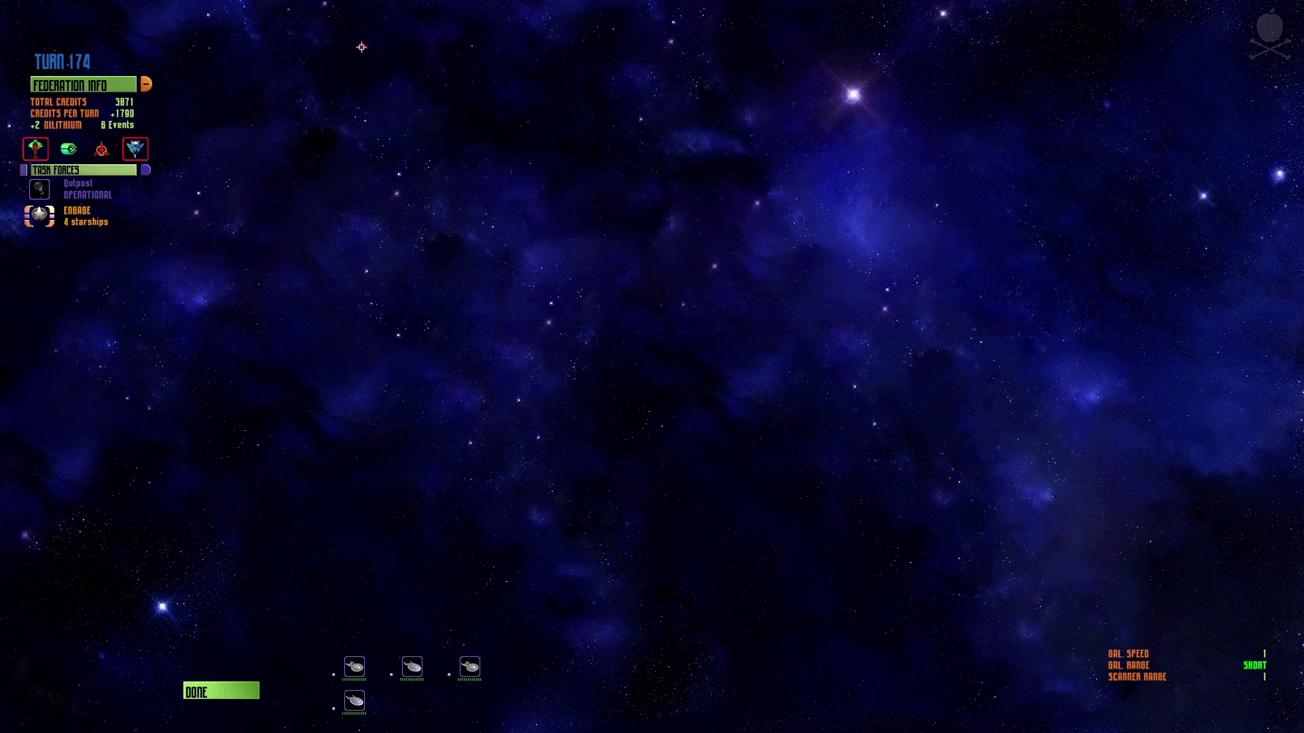
{"action": "left_click", "coordinate": [354, 667]}
{"action": "left_click", "coordinate": [413, 666]}
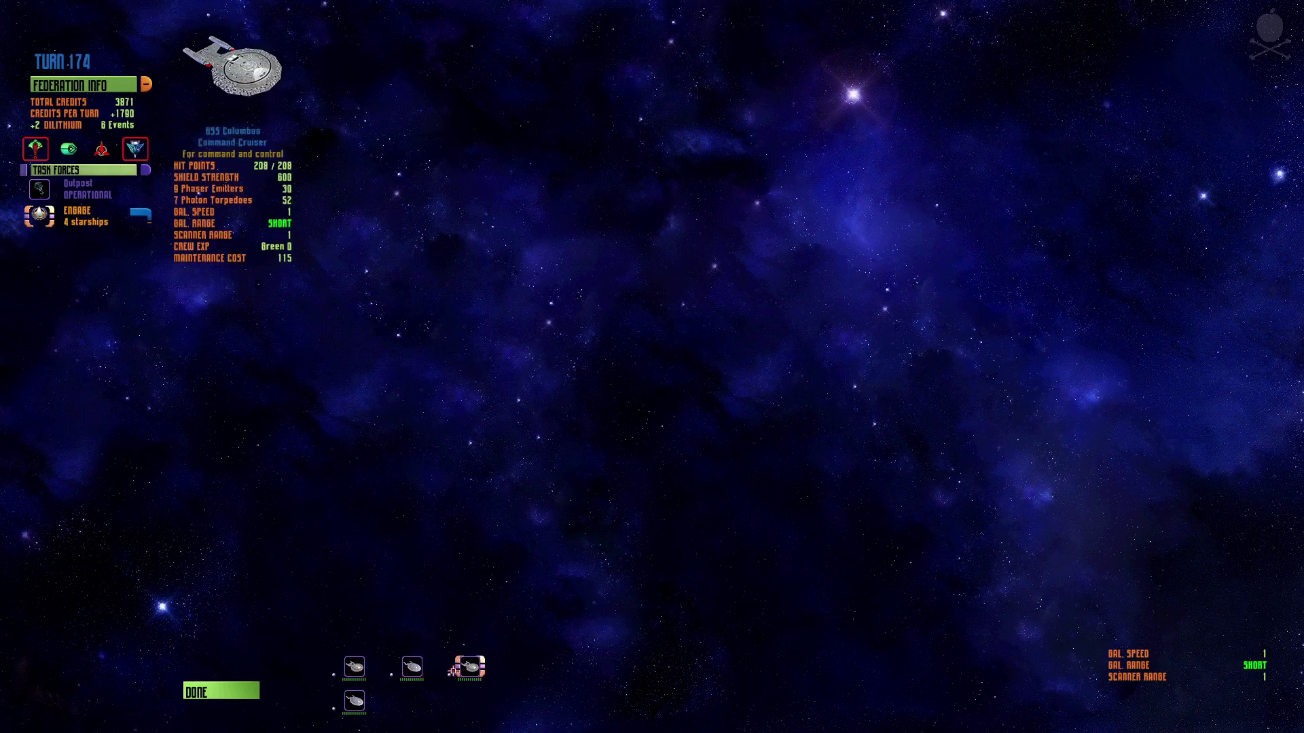
{"action": "left_click", "coordinate": [221, 692]}
At Vulcan, merge the remaining light cruisers into one fleet and return to the map.
{"action": "left_click", "coordinate": [487, 244]}
{"action": "left_click", "coordinate": [78, 218]}
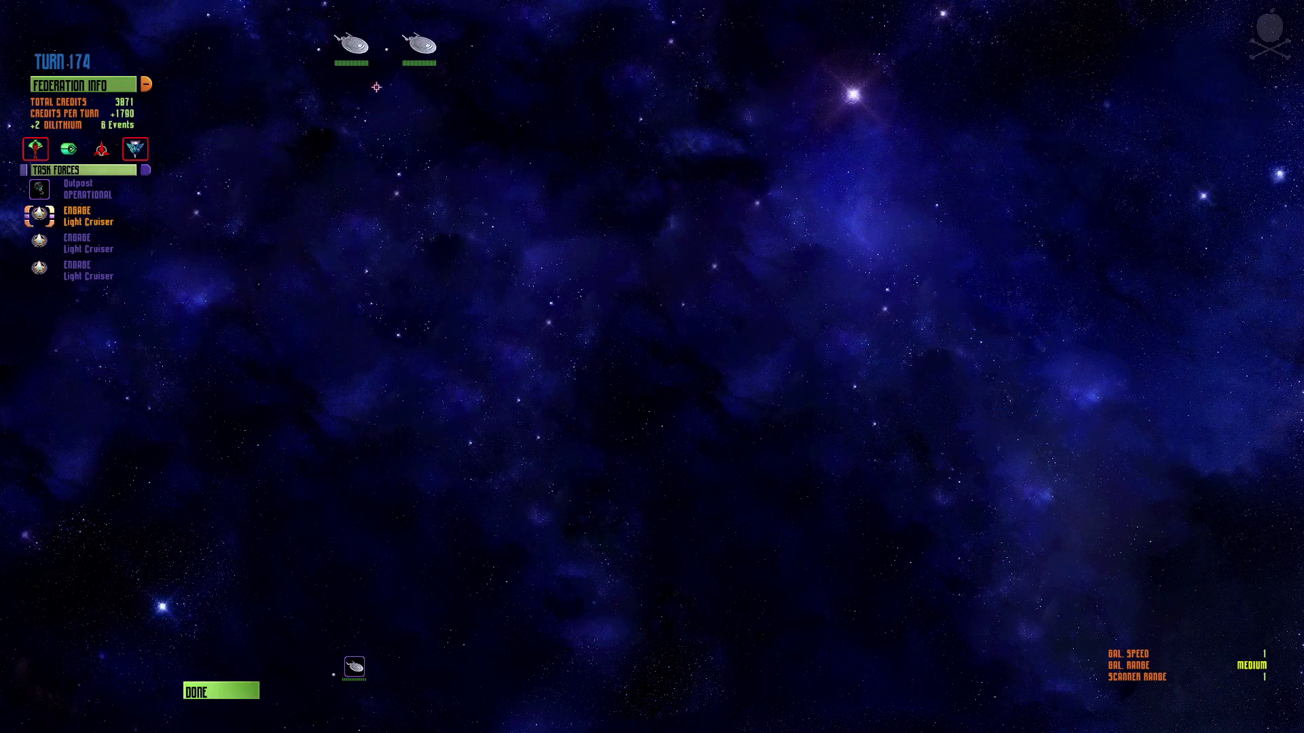
{"action": "left_click", "coordinate": [364, 42]}
{"action": "left_click", "coordinate": [365, 39]}
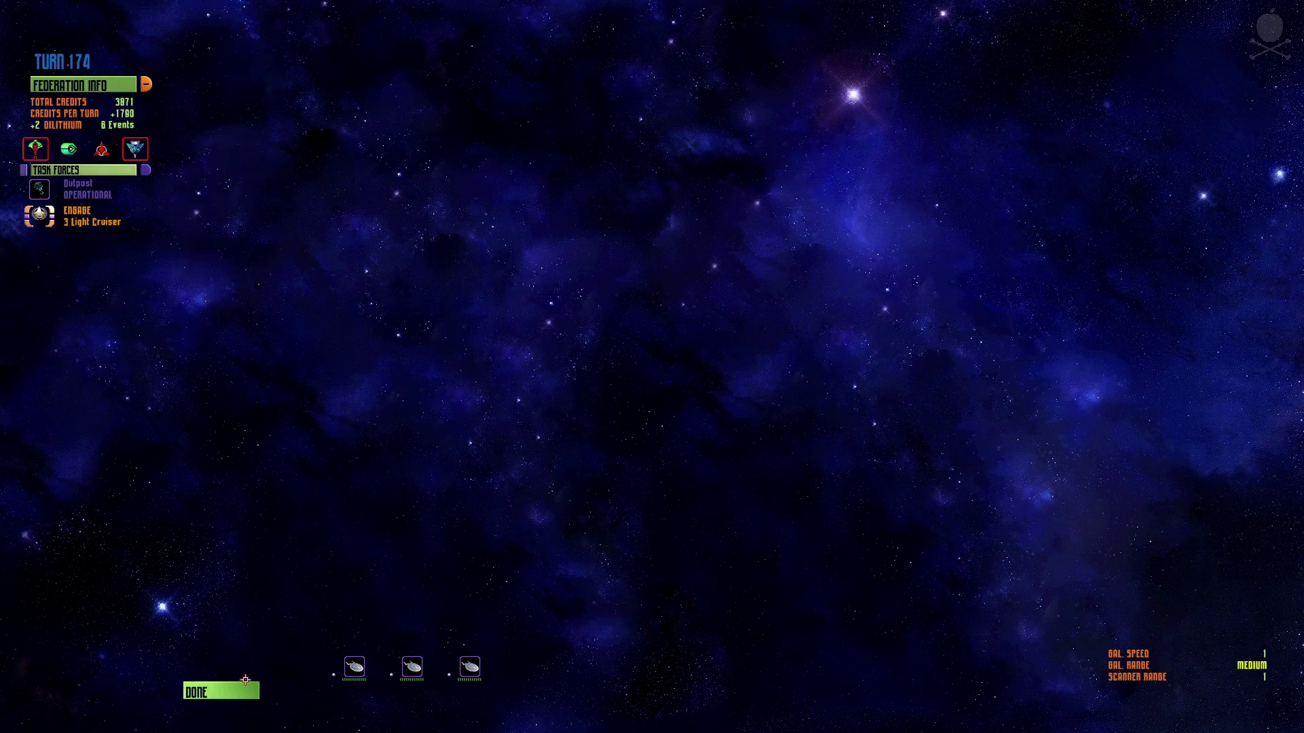
{"action": "left_click", "coordinate": [221, 691]}
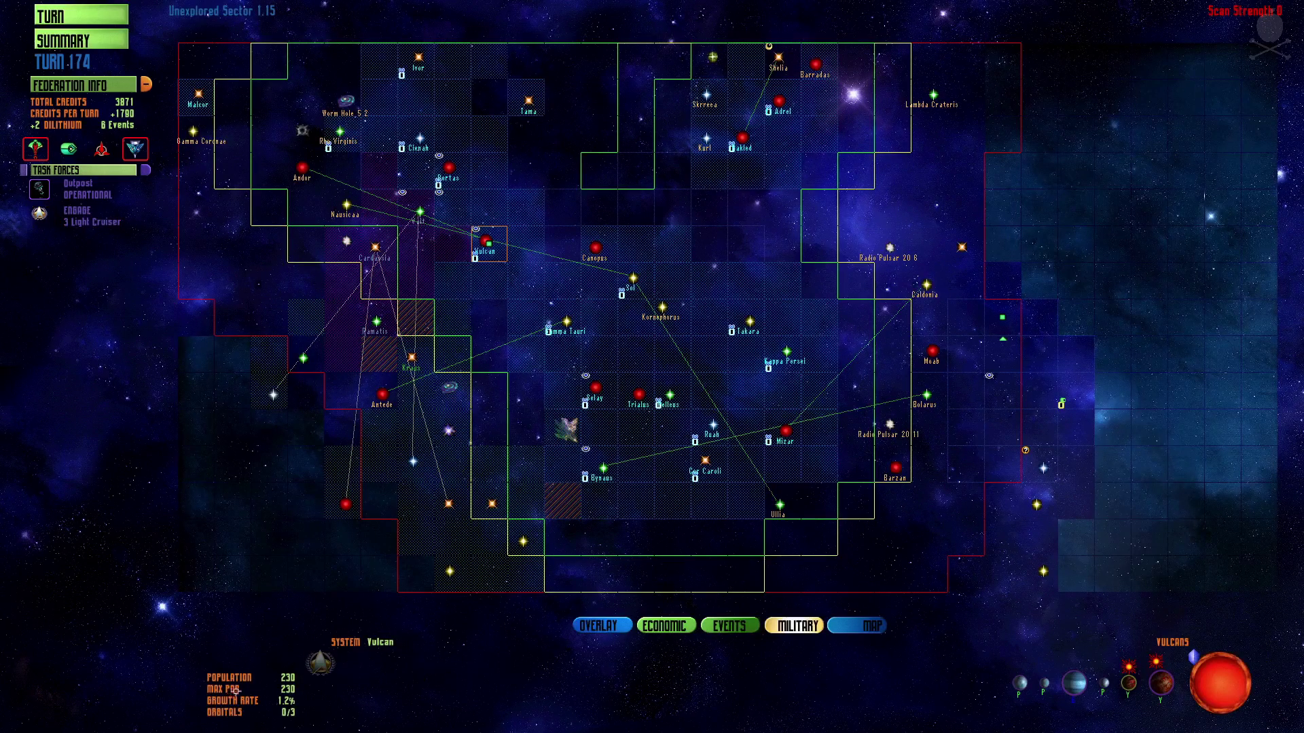
Inspect Portas and Yall and review the eight-starship fleet's ships.
{"action": "left_click", "coordinate": [444, 201]}
{"action": "left_click", "coordinate": [450, 179]}
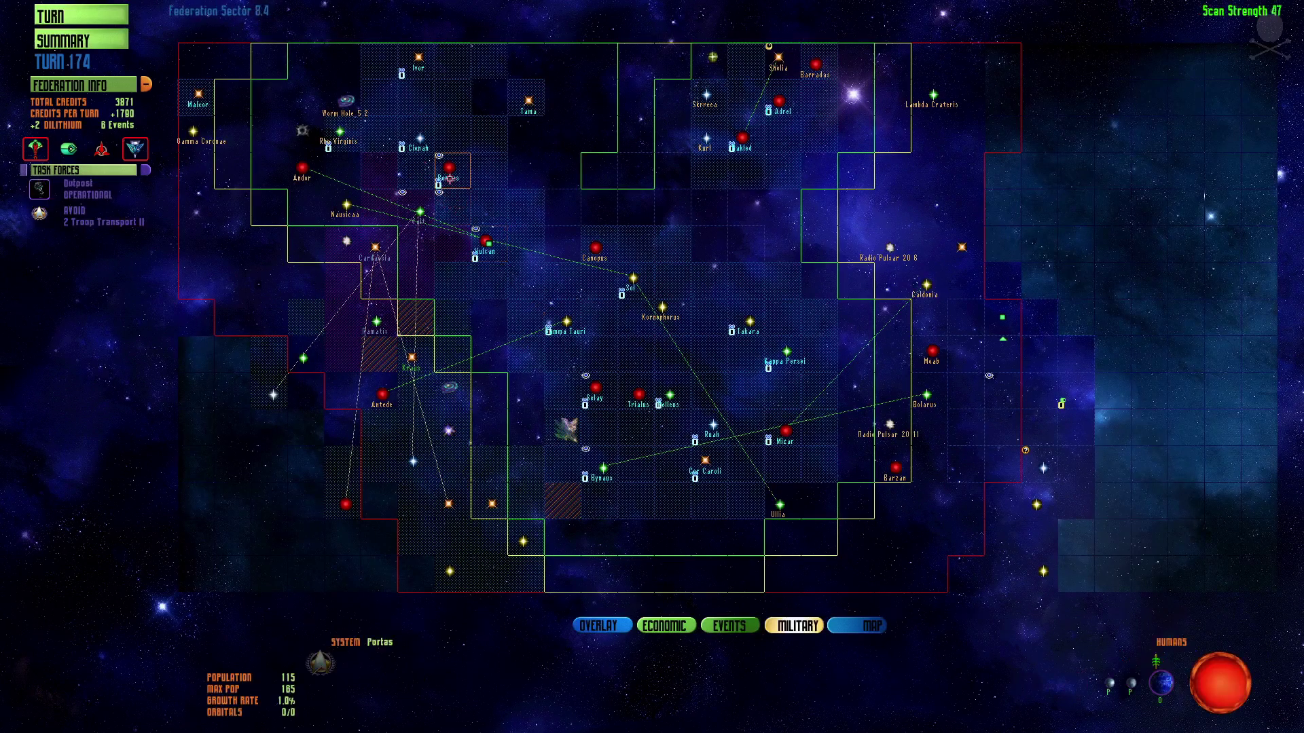
{"action": "left_click", "coordinate": [419, 211]}
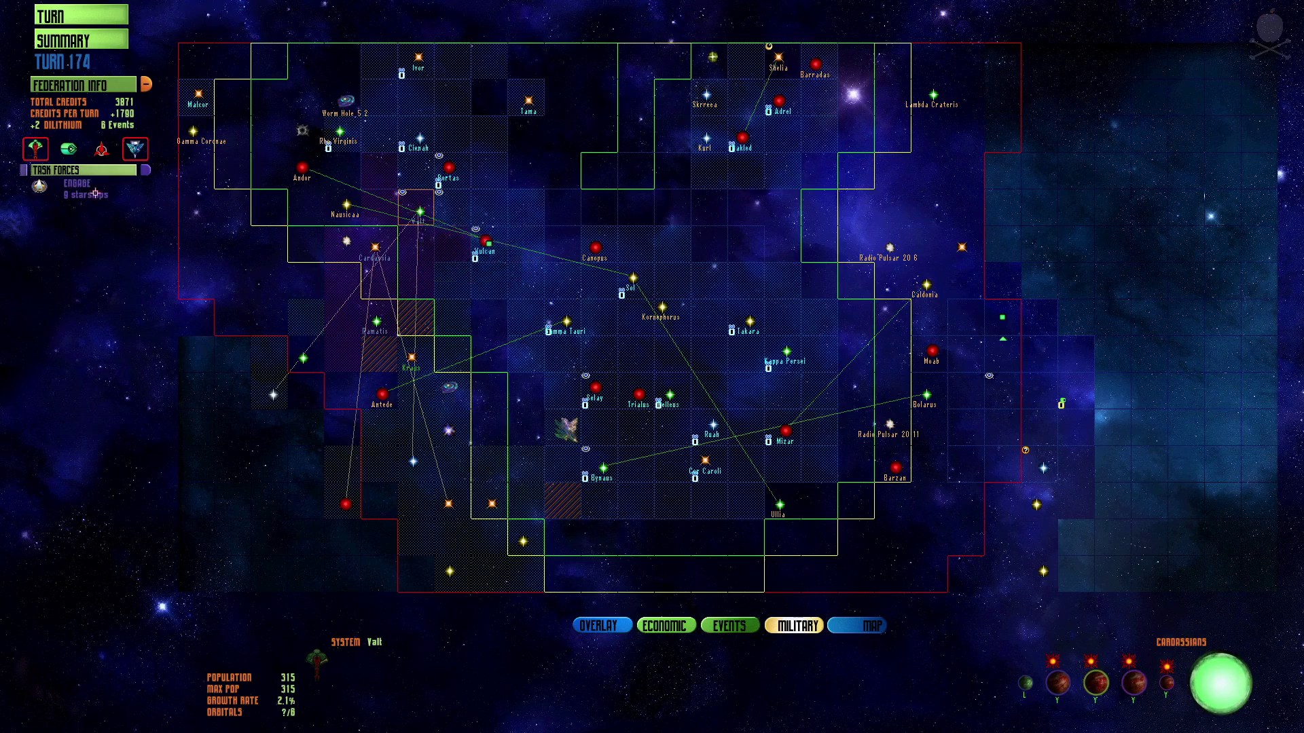
{"action": "left_click", "coordinate": [74, 189]}
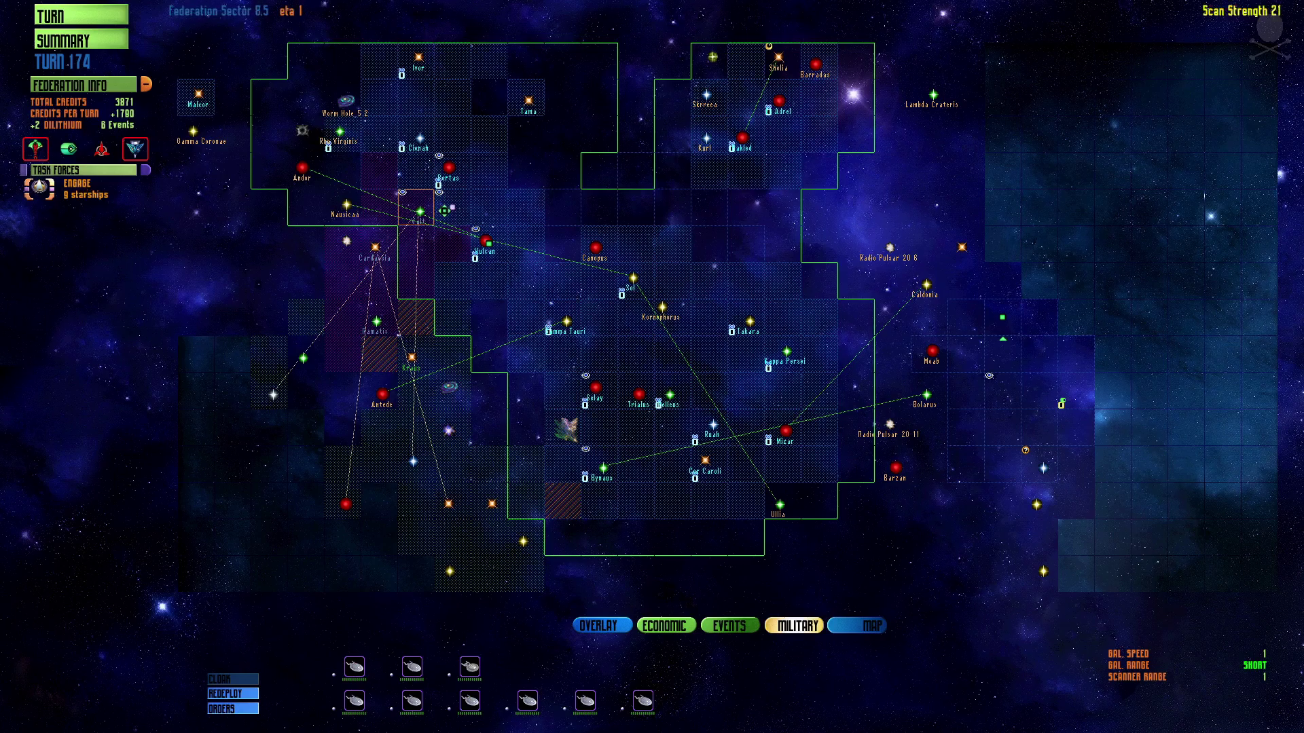
{"action": "left_click", "coordinate": [418, 211]}
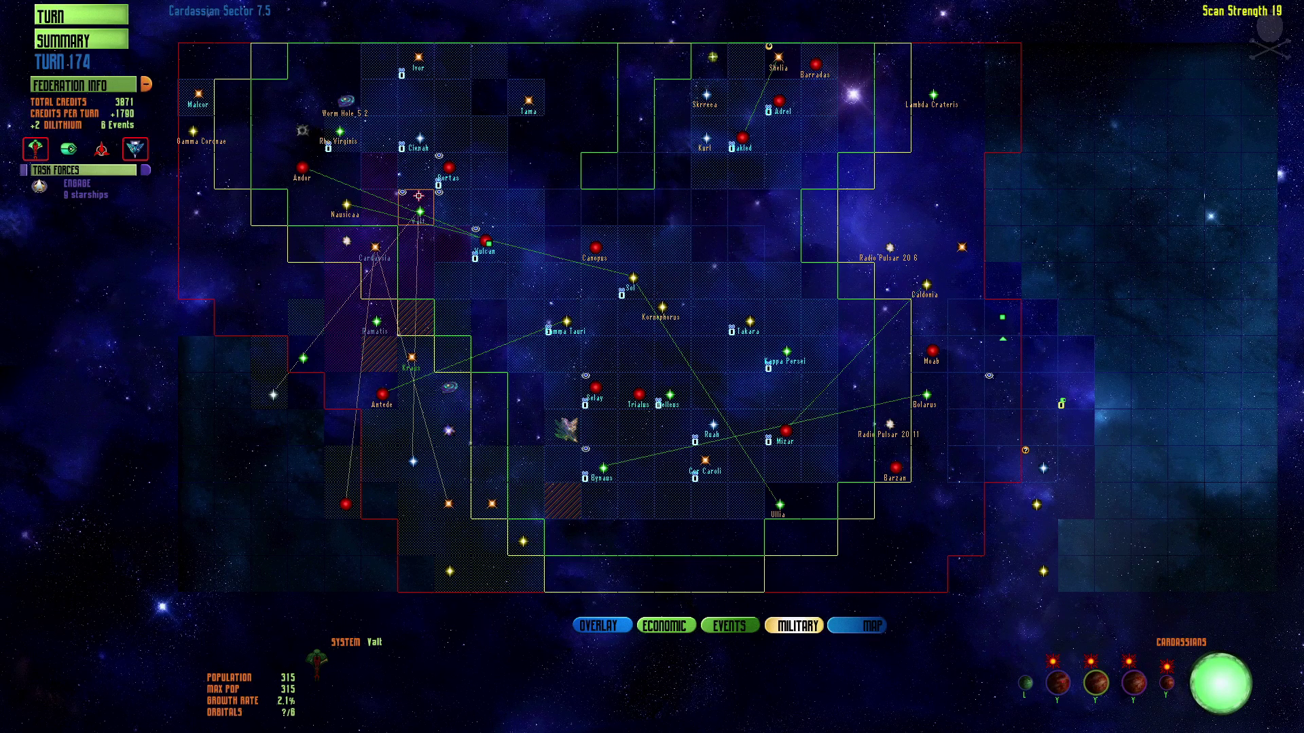
Look over Vulcan's and Takara's production details and return to the map.
{"action": "left_click", "coordinate": [489, 244]}
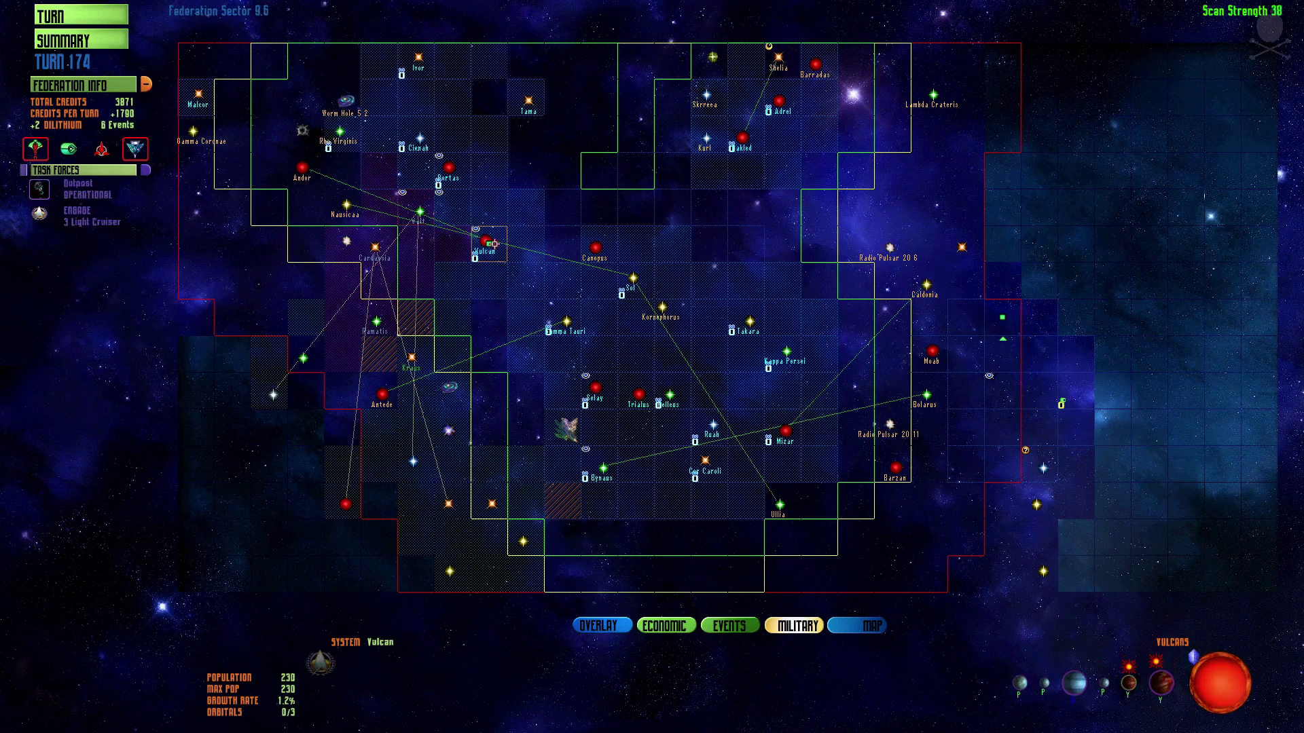
{"action": "left_click", "coordinate": [596, 389]}
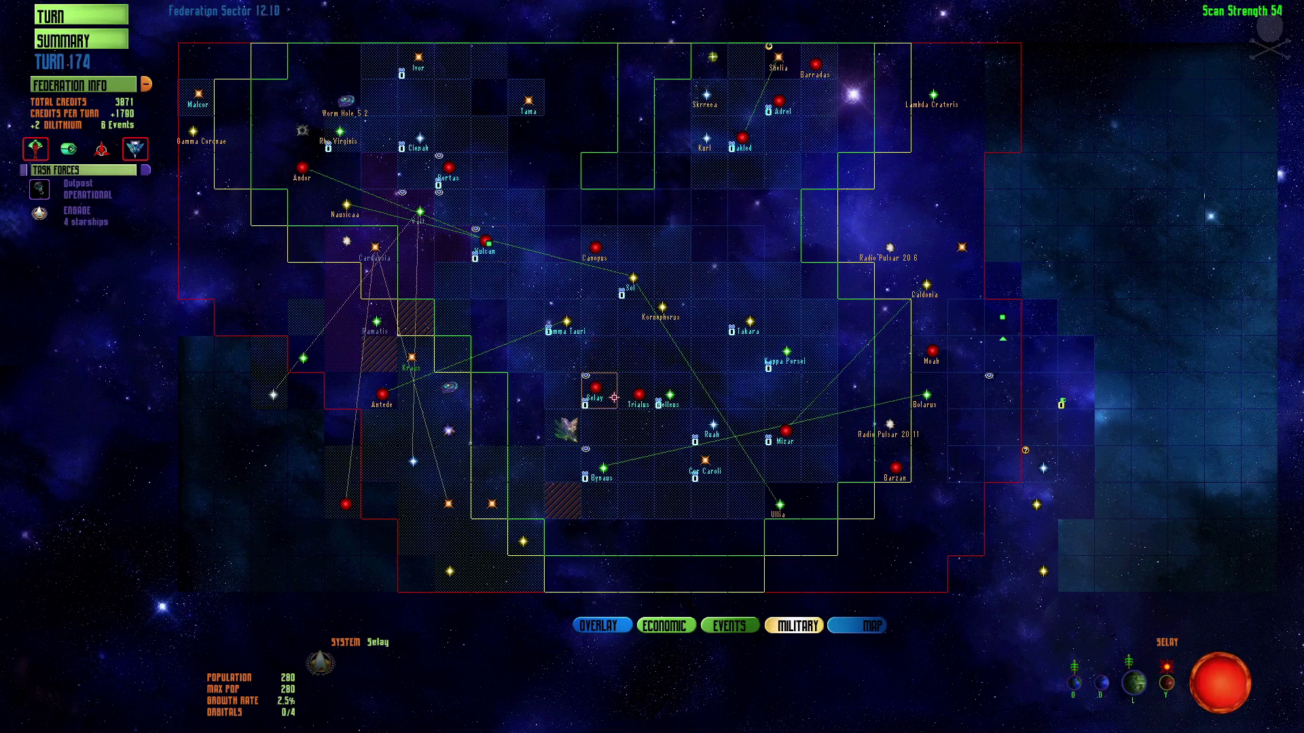
{"action": "double_click", "coordinate": [485, 243]}
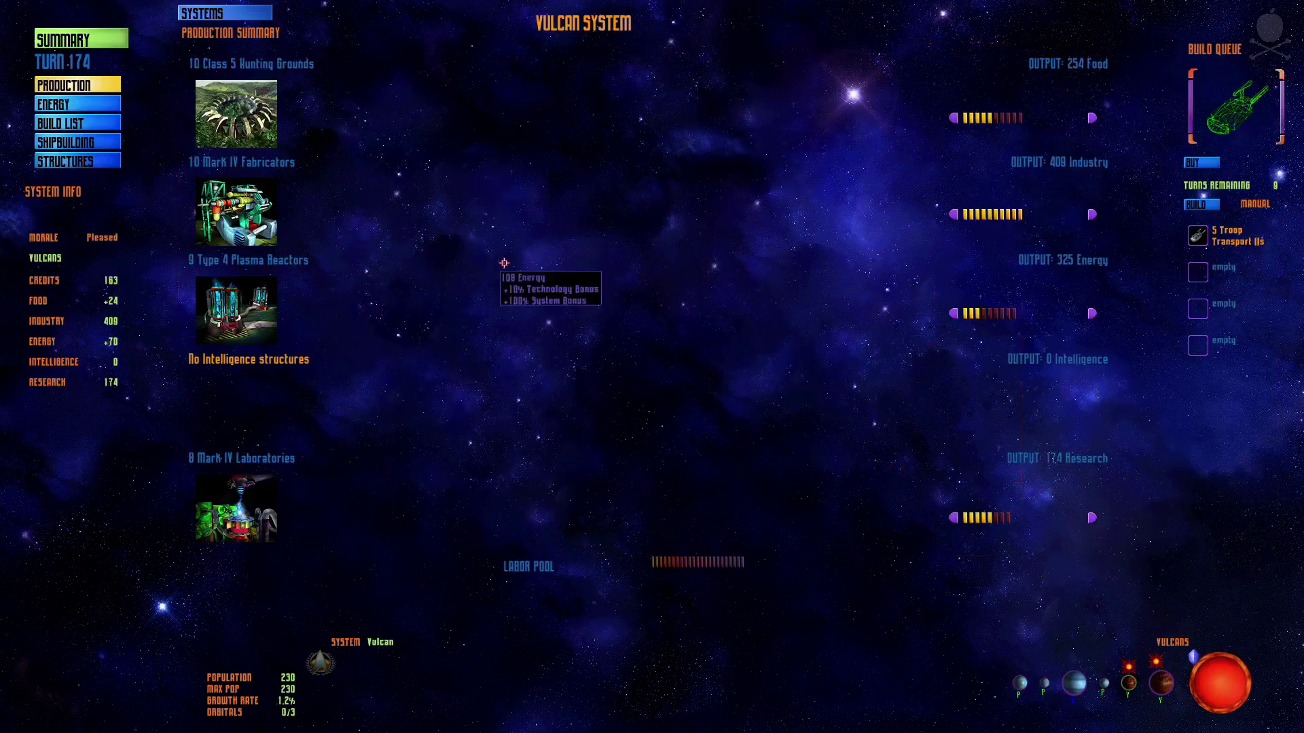
{"action": "right_click", "coordinate": [526, 277]}
{"action": "left_click", "coordinate": [527, 205]}
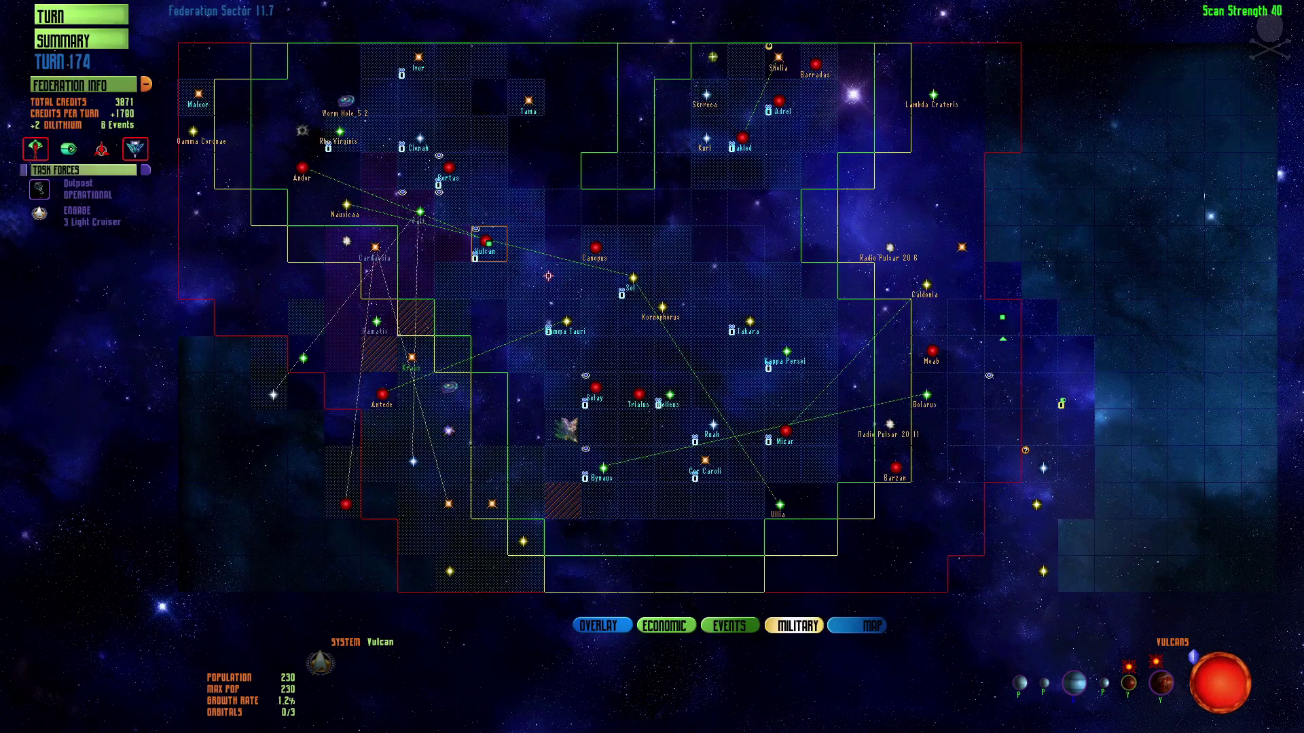
{"action": "double_click", "coordinate": [743, 326]}
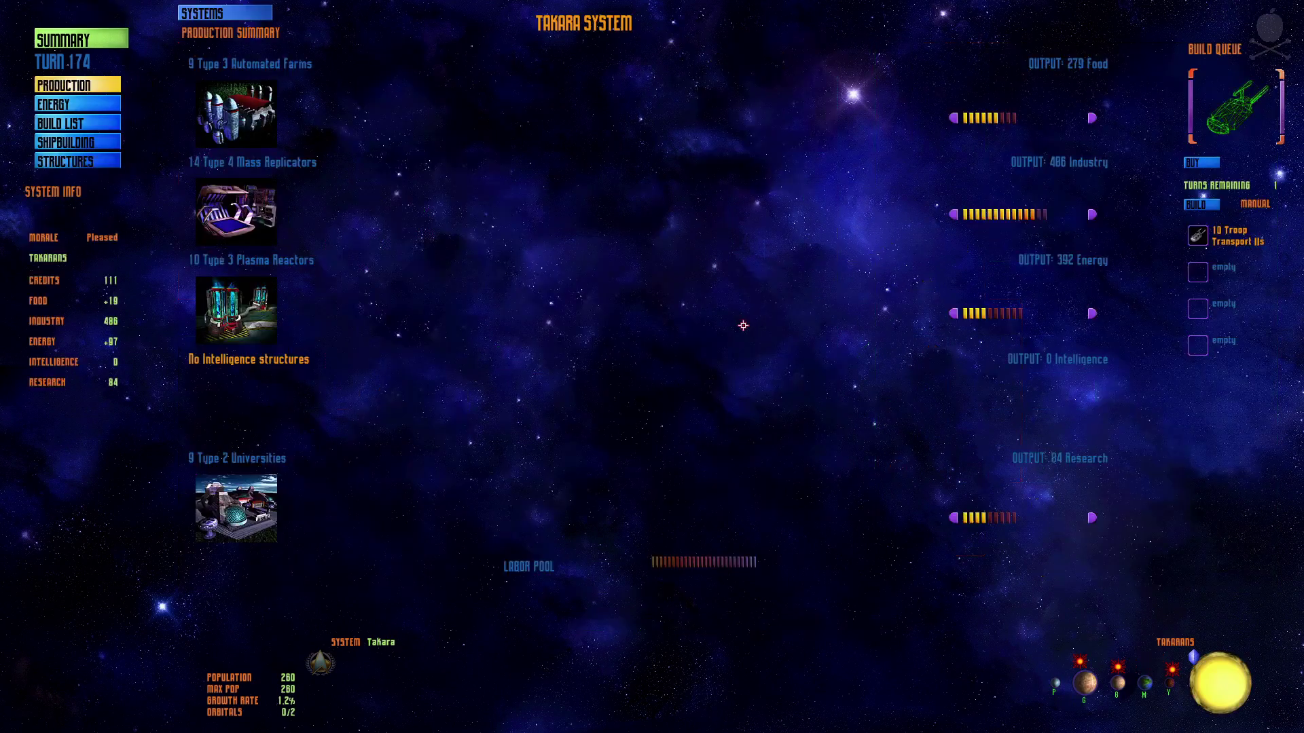
{"action": "right_click", "coordinate": [643, 351]}
{"action": "left_click", "coordinate": [644, 269]}
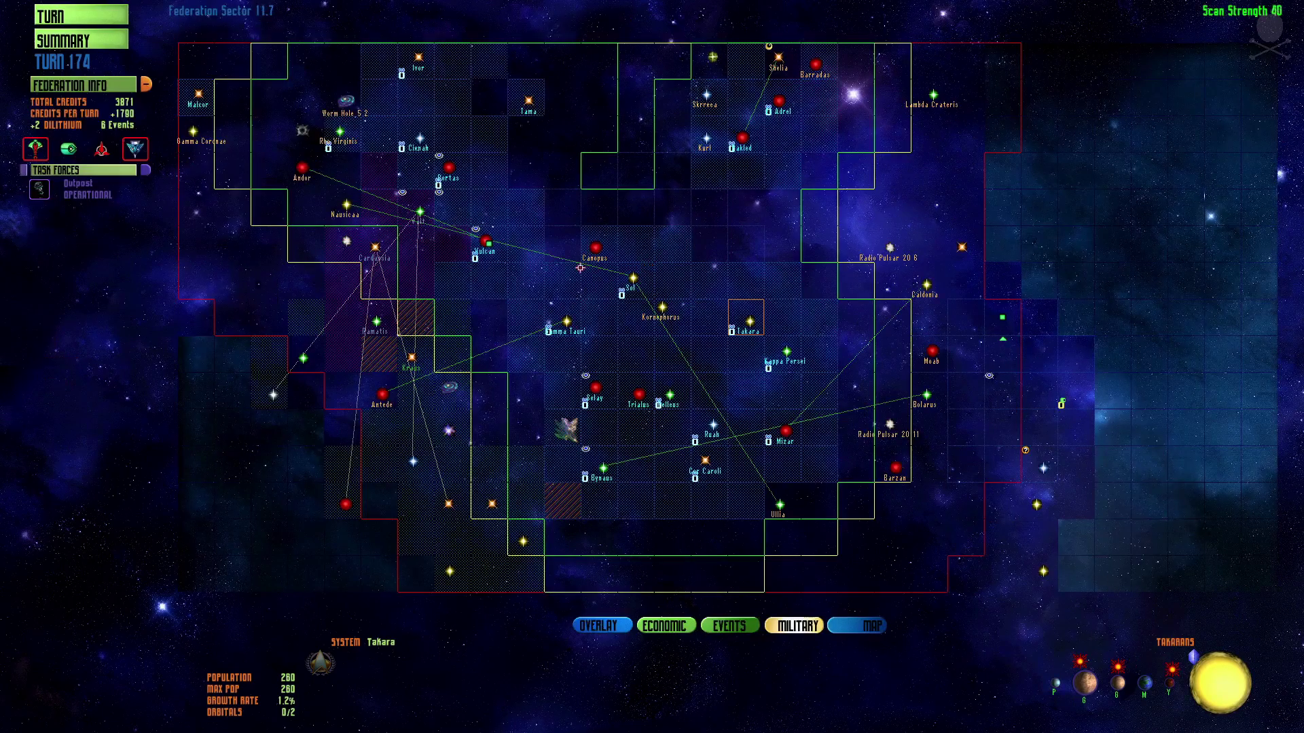
Purchase Vulcan's queued Troop Transport II, leaving 351 credits.
{"action": "left_click", "coordinate": [459, 179]}
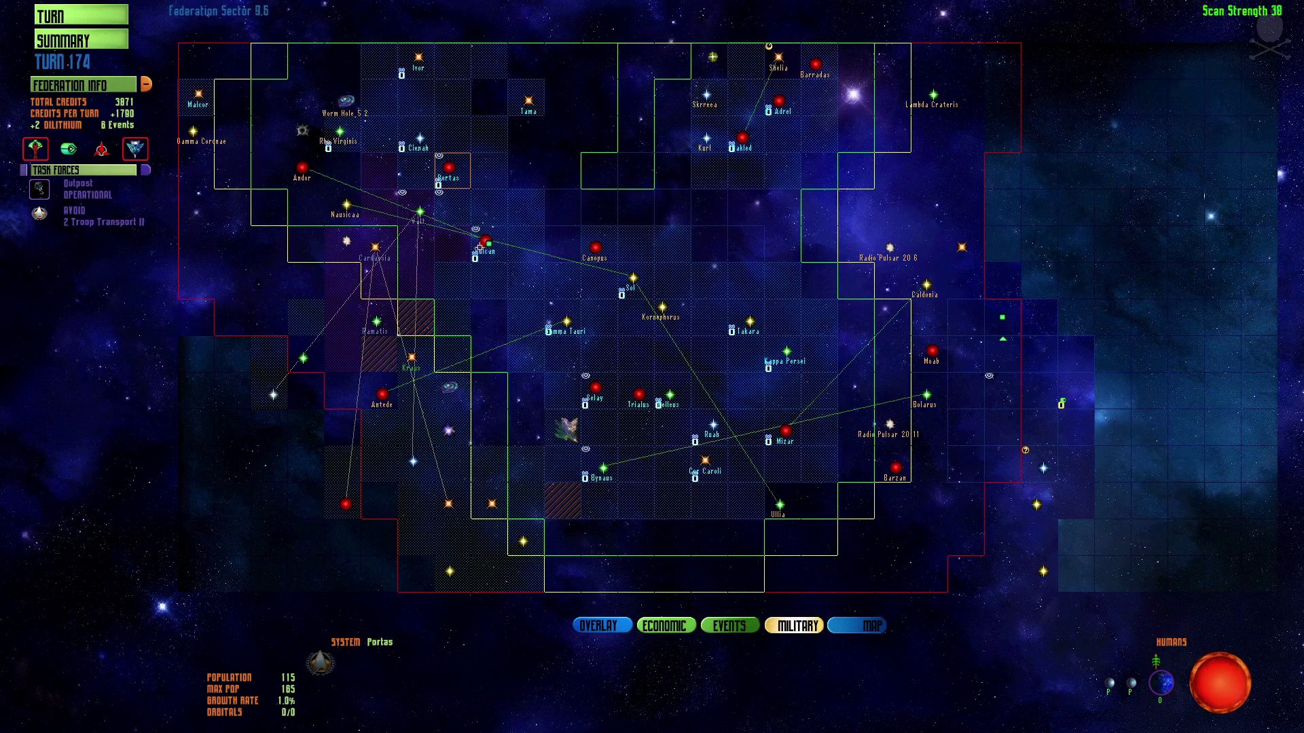
{"action": "double_click", "coordinate": [501, 253]}
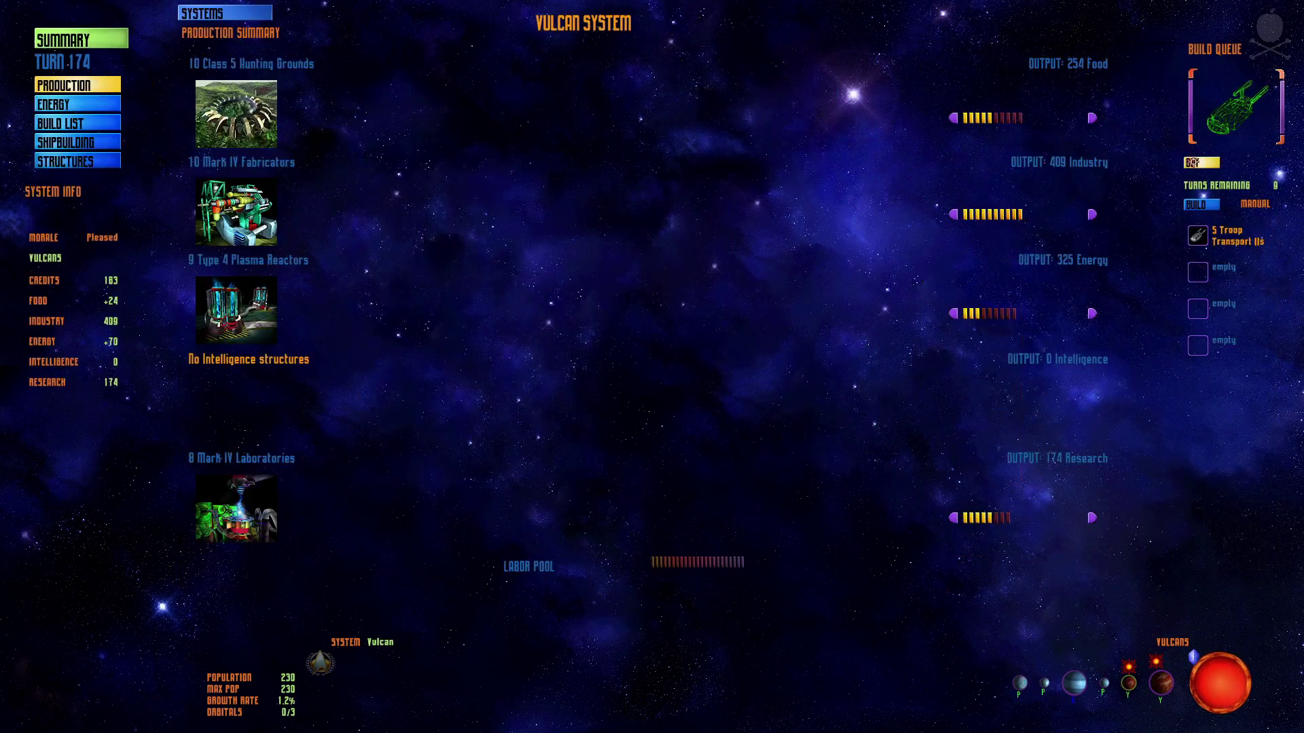
{"action": "left_click", "coordinate": [1192, 162]}
{"action": "left_click", "coordinate": [541, 368]}
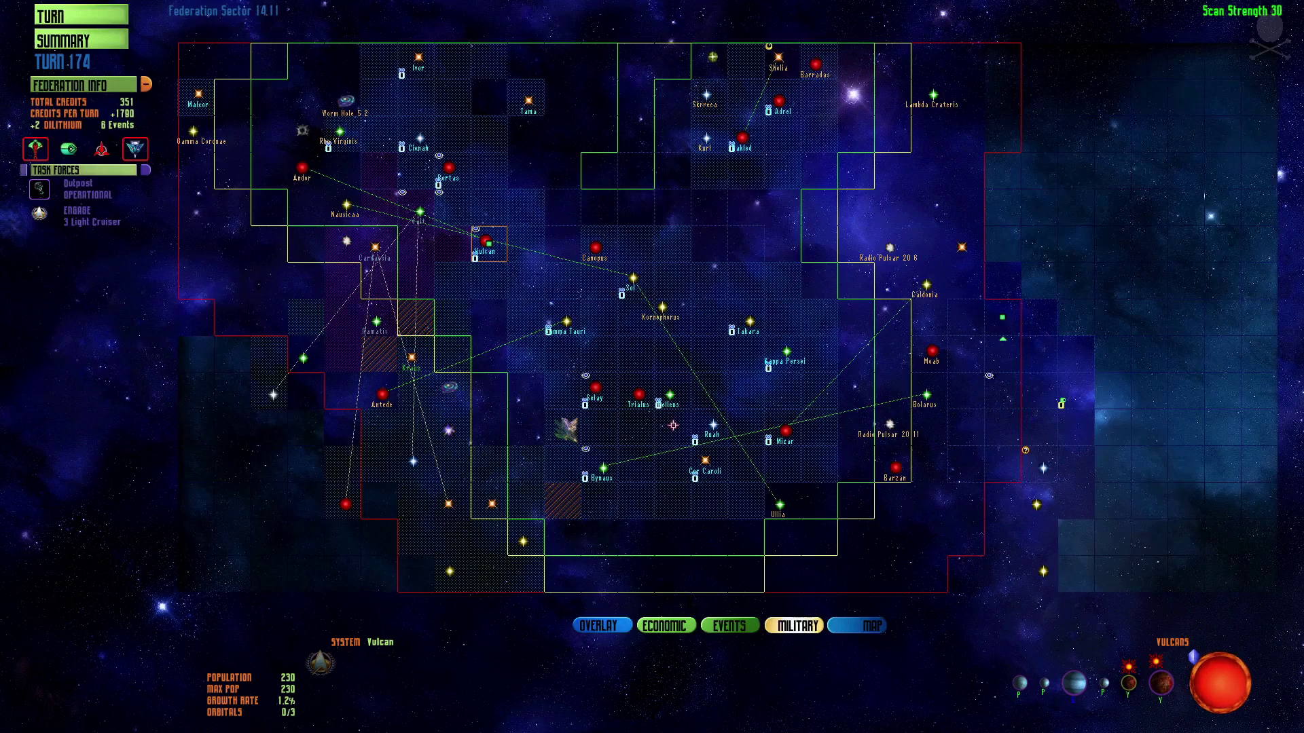
{"action": "left_click", "coordinate": [607, 469]}
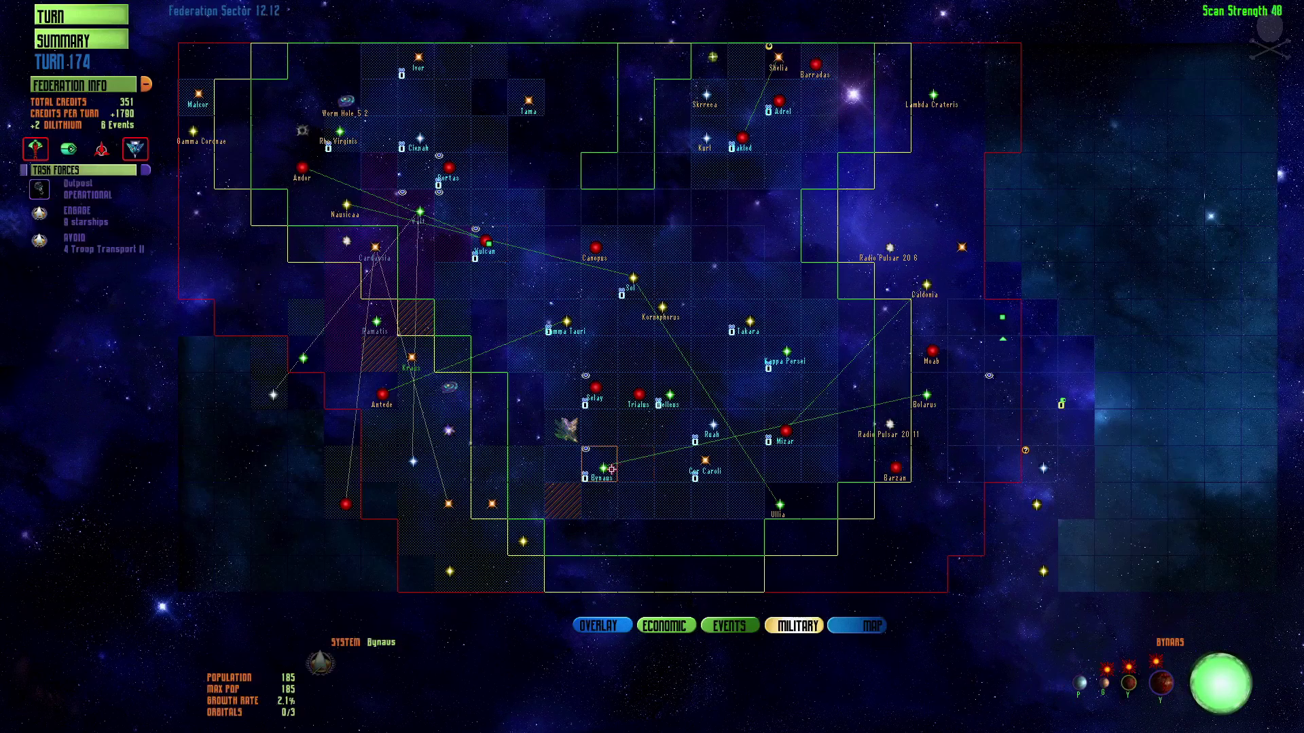
Select the AVOID troop transport fleet, inspect Portas and Rho Virginis, and review Mizar's production.
{"action": "left_click", "coordinate": [42, 243]}
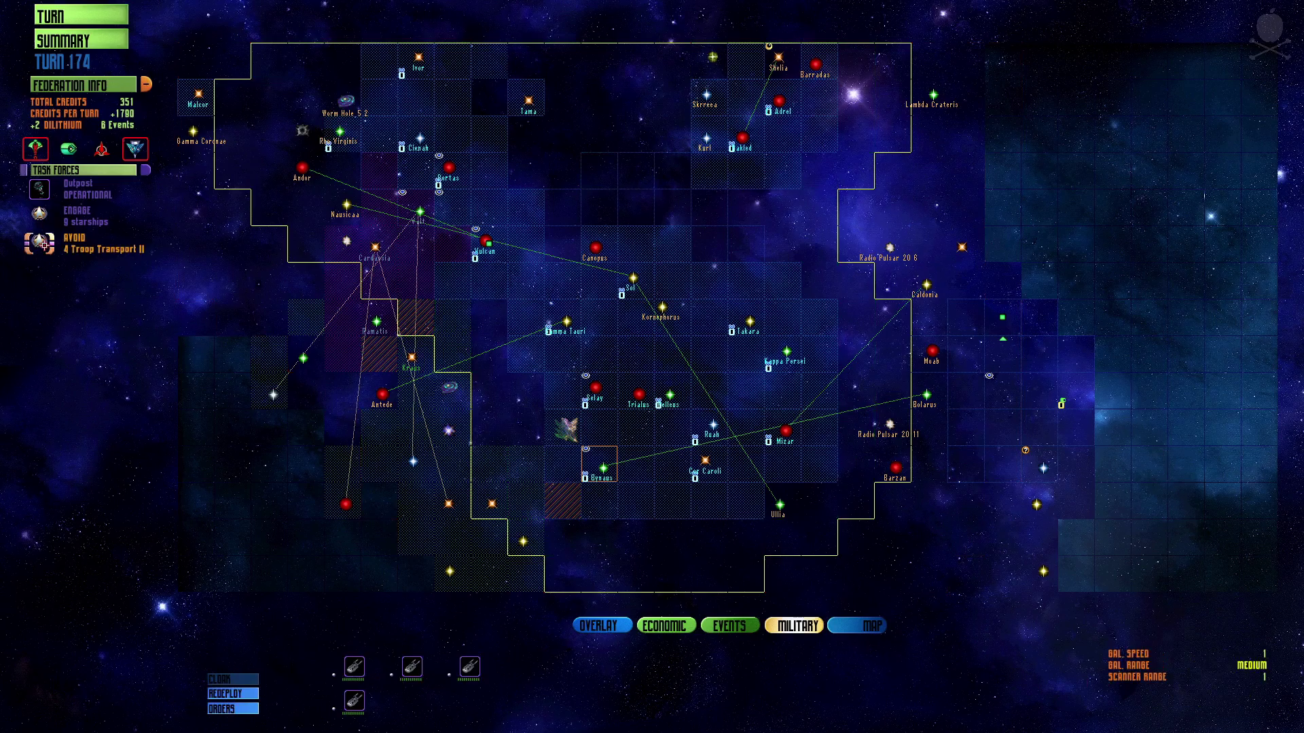
{"action": "left_click", "coordinate": [454, 179]}
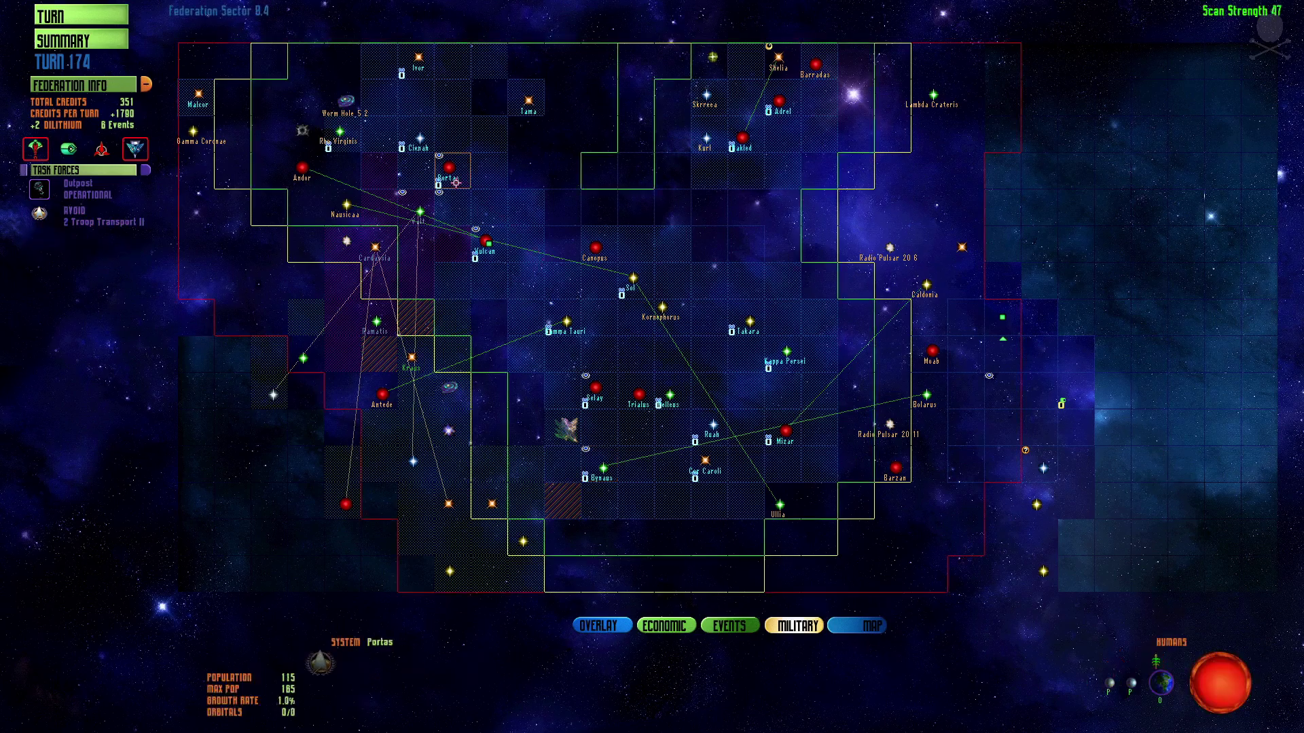
{"action": "left_click", "coordinate": [340, 132]}
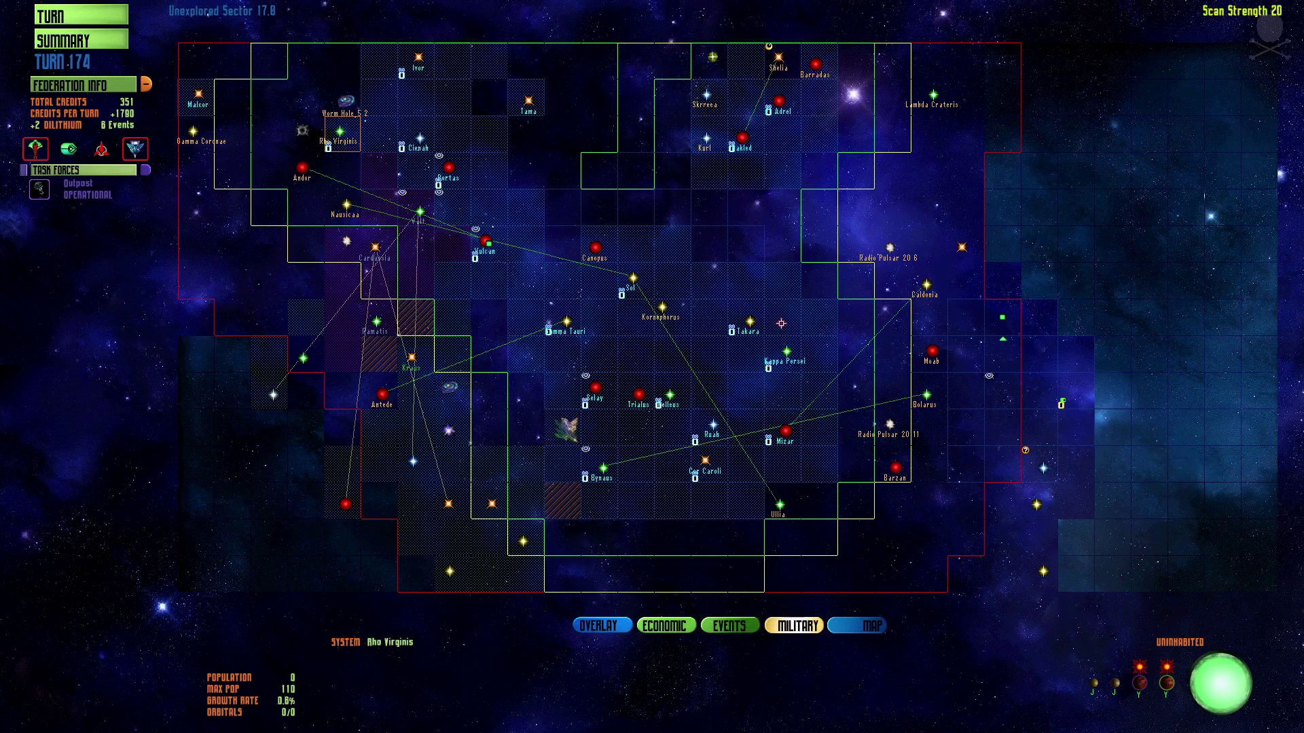
{"action": "double_click", "coordinate": [791, 428]}
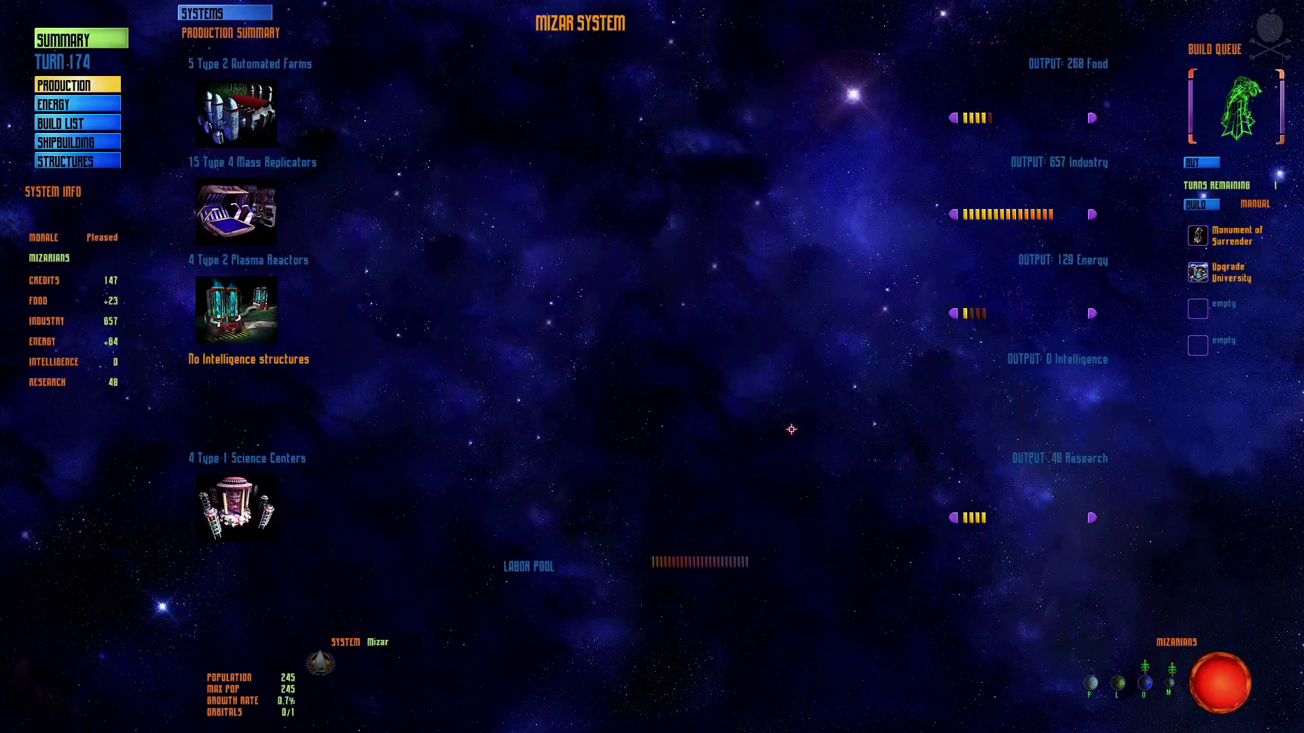
{"action": "right_click", "coordinate": [588, 408]}
{"action": "left_click", "coordinate": [592, 332]}
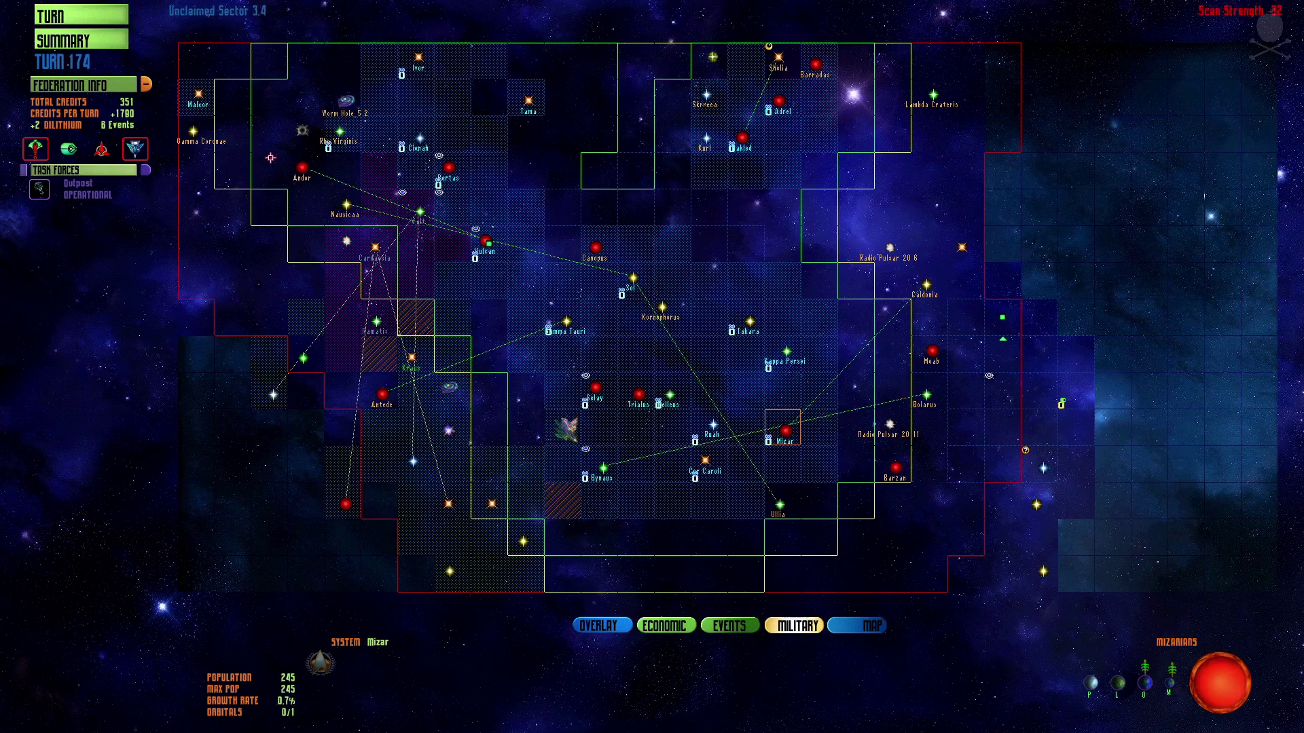
Reread turn 174's events, check Bolarus, then scan and close the all-systems table.
{"action": "left_click", "coordinate": [87, 42]}
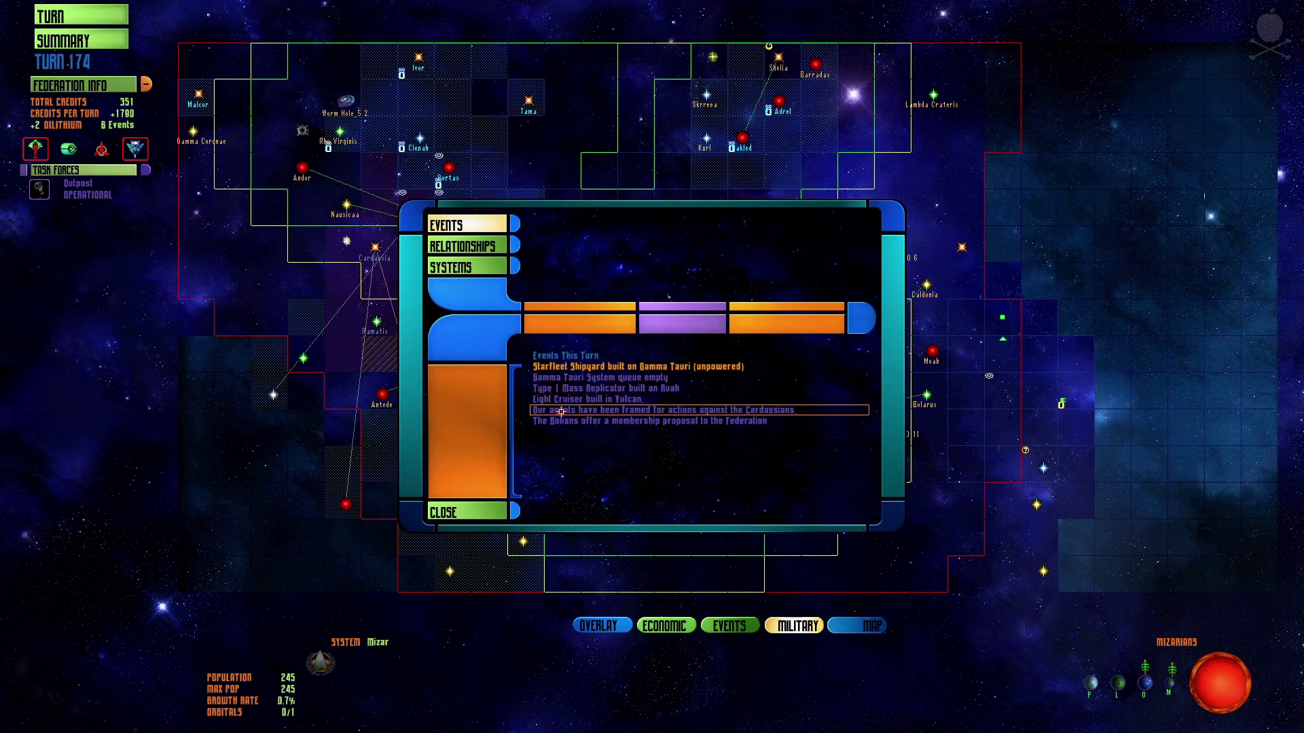
{"action": "left_click", "coordinate": [502, 510]}
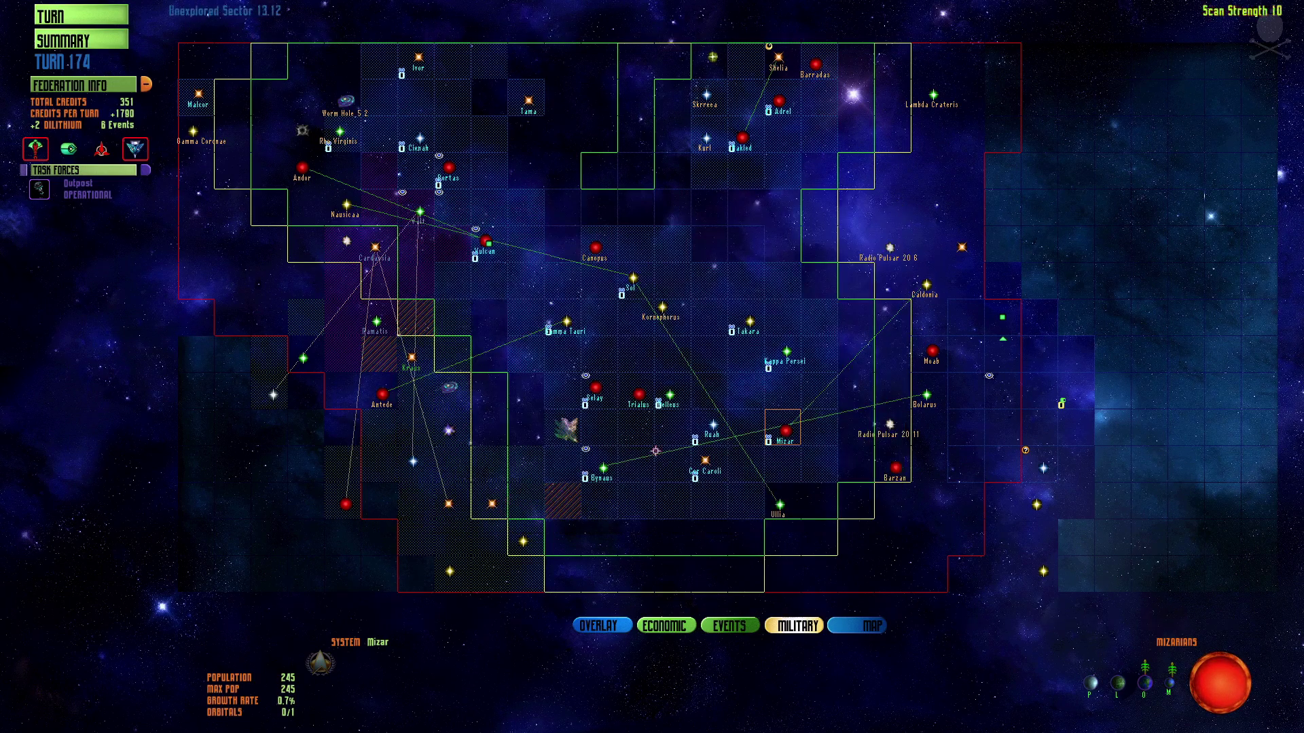
{"action": "left_click", "coordinate": [930, 401]}
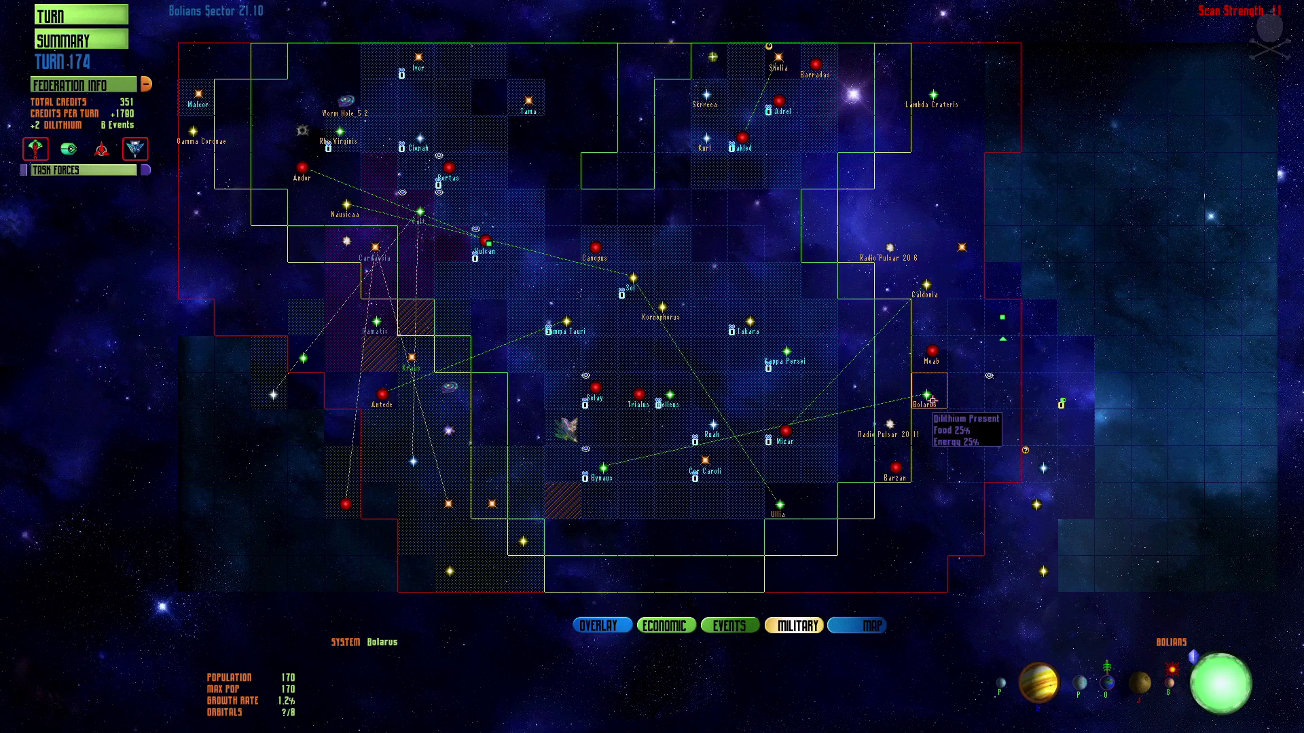
{"action": "left_click", "coordinate": [82, 42]}
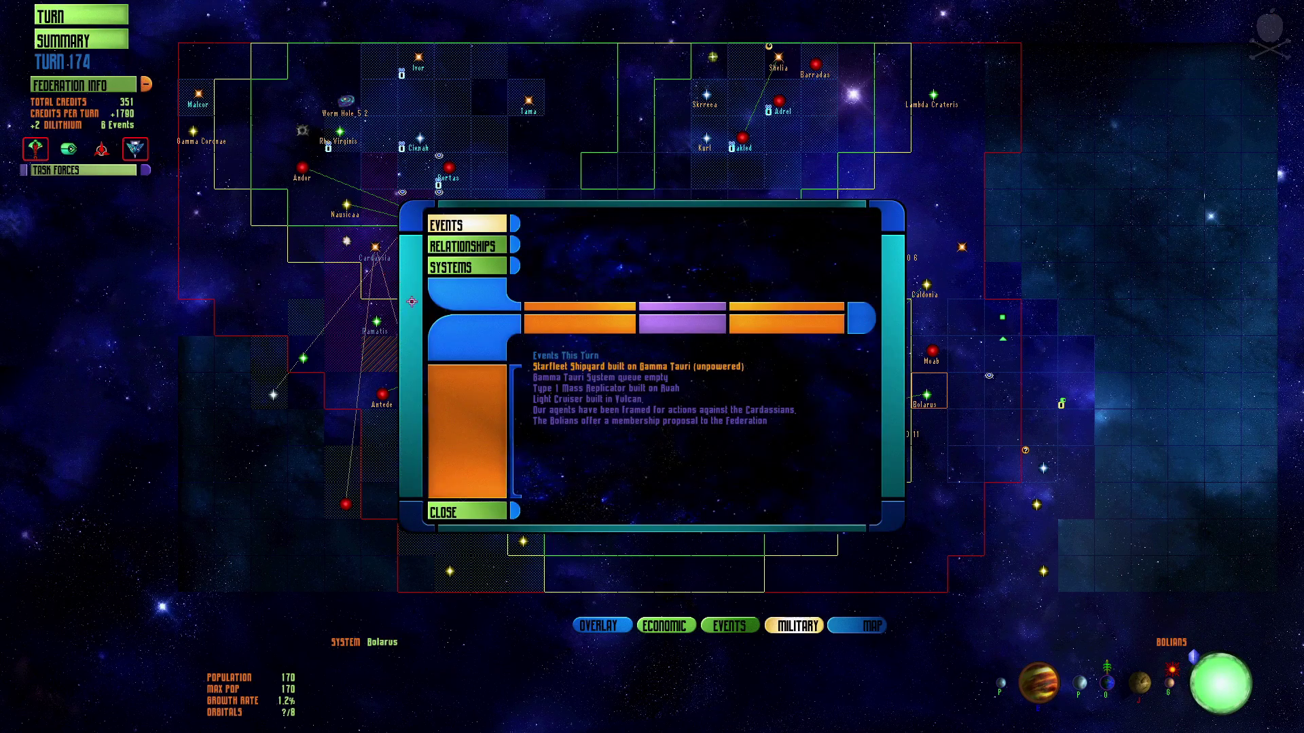
{"action": "left_click", "coordinate": [456, 270]}
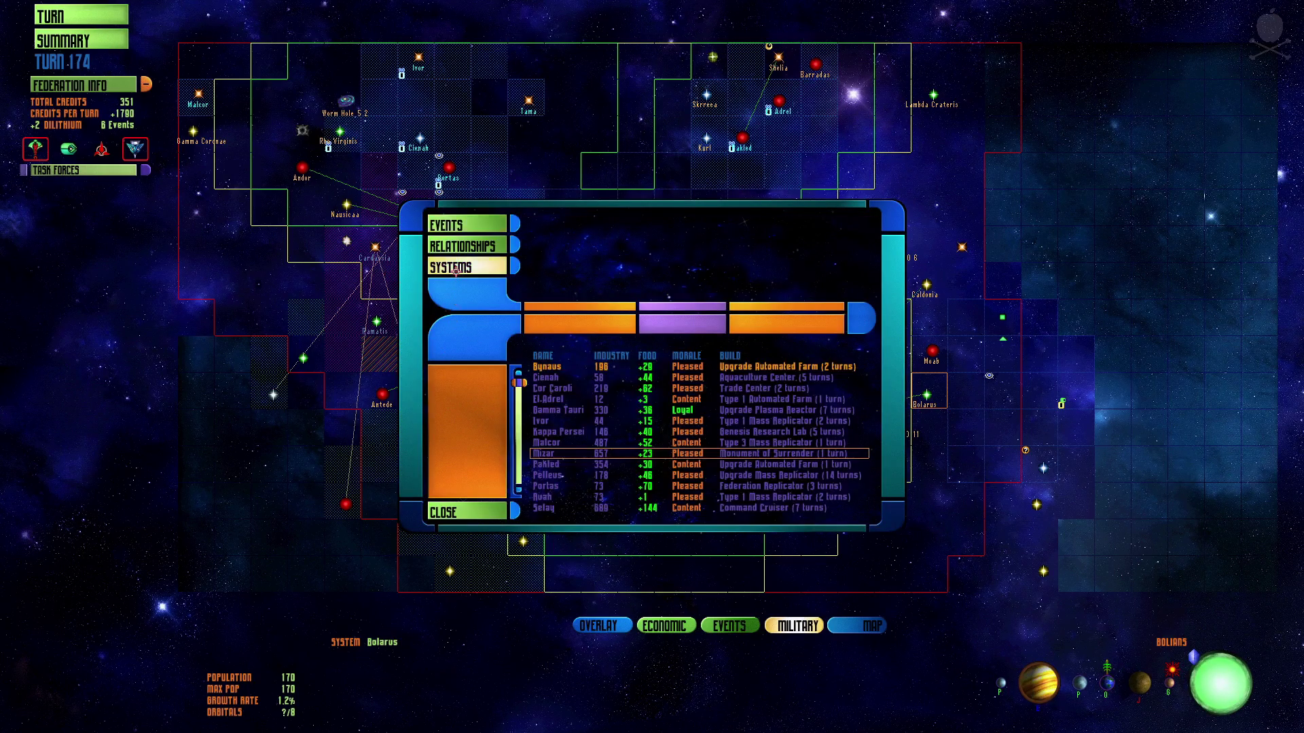
{"action": "scroll", "coordinate": [518, 454], "scroll_direction": "down", "scroll_amount": 5}
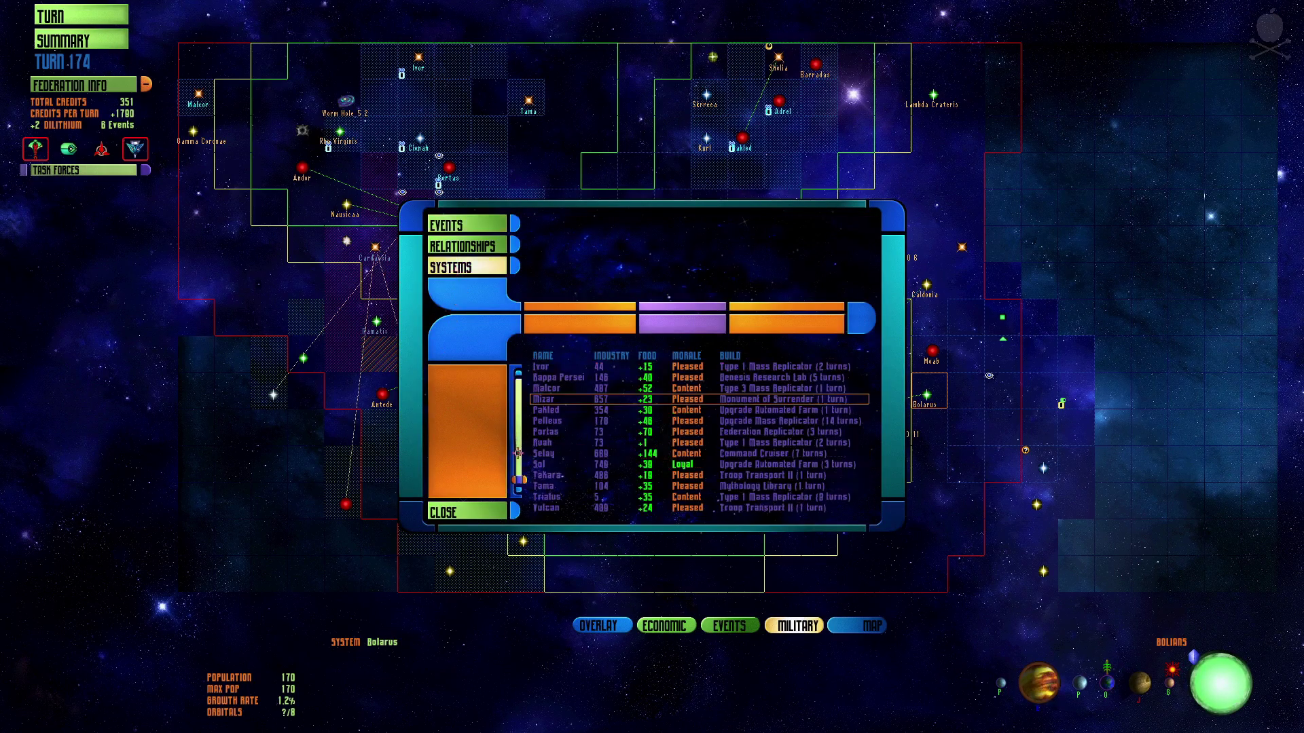
{"action": "left_click", "coordinate": [463, 511]}
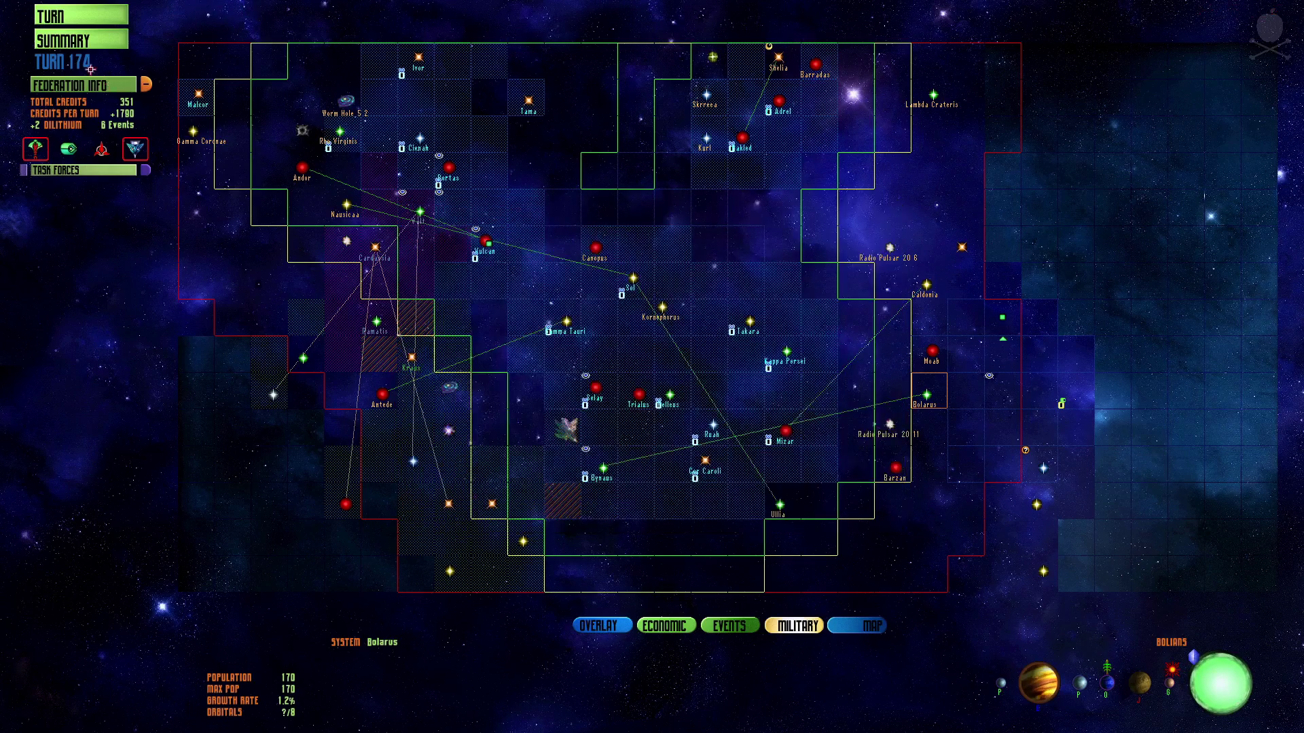
End the turn, dismiss the turn and intelligence reports, and select the Tama system.
{"action": "left_click", "coordinate": [72, 19]}
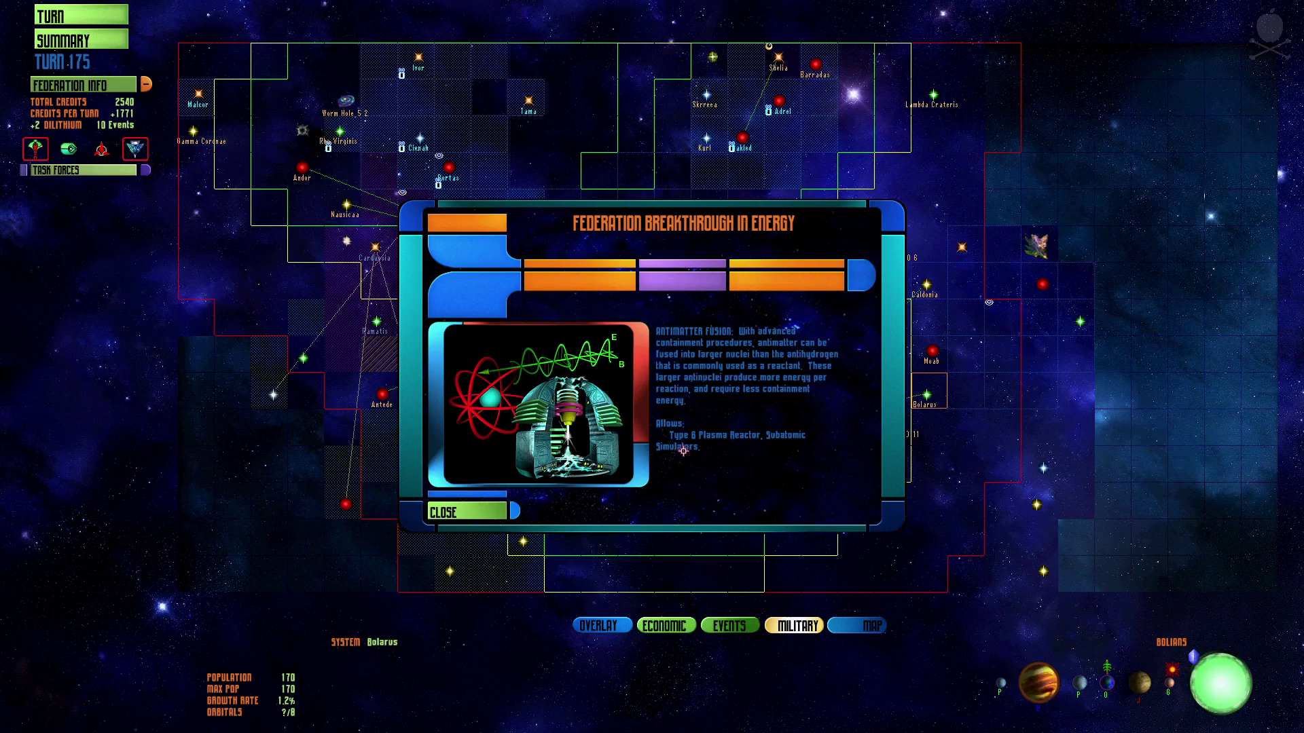
{"action": "left_click", "coordinate": [440, 513]}
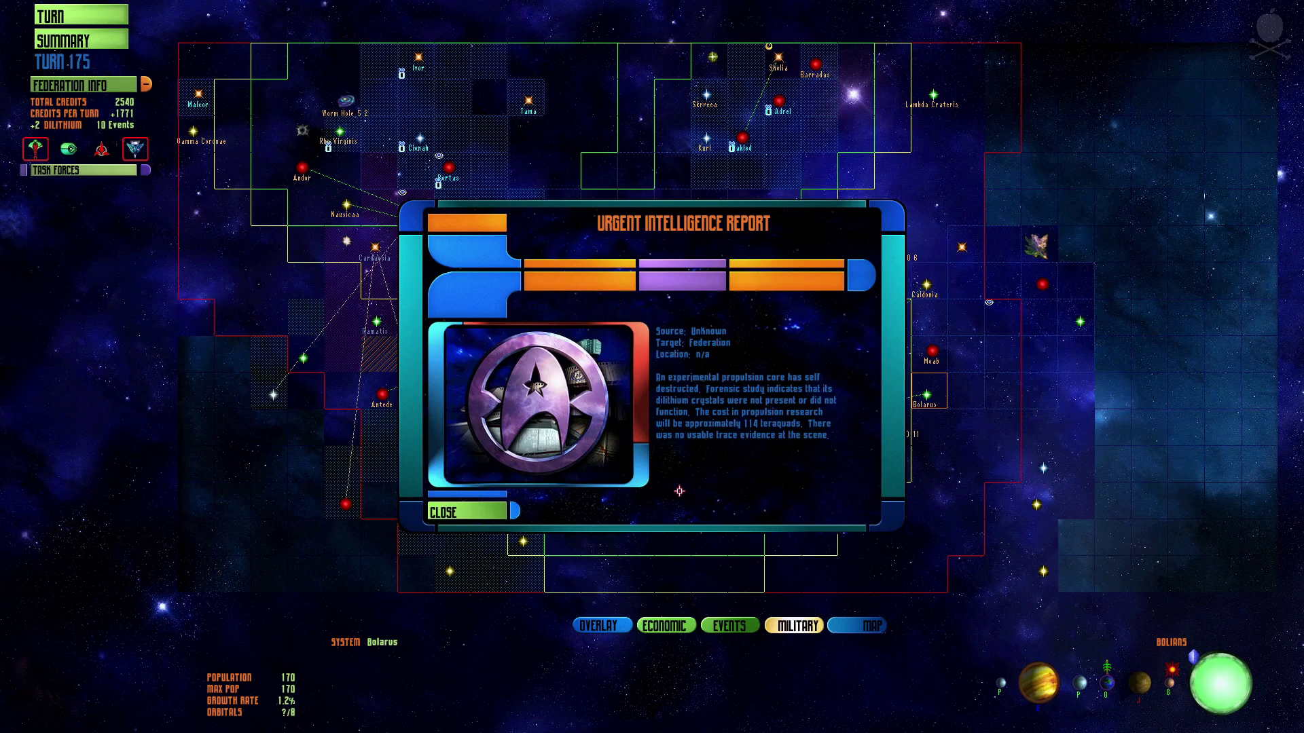
{"action": "left_click", "coordinate": [474, 511]}
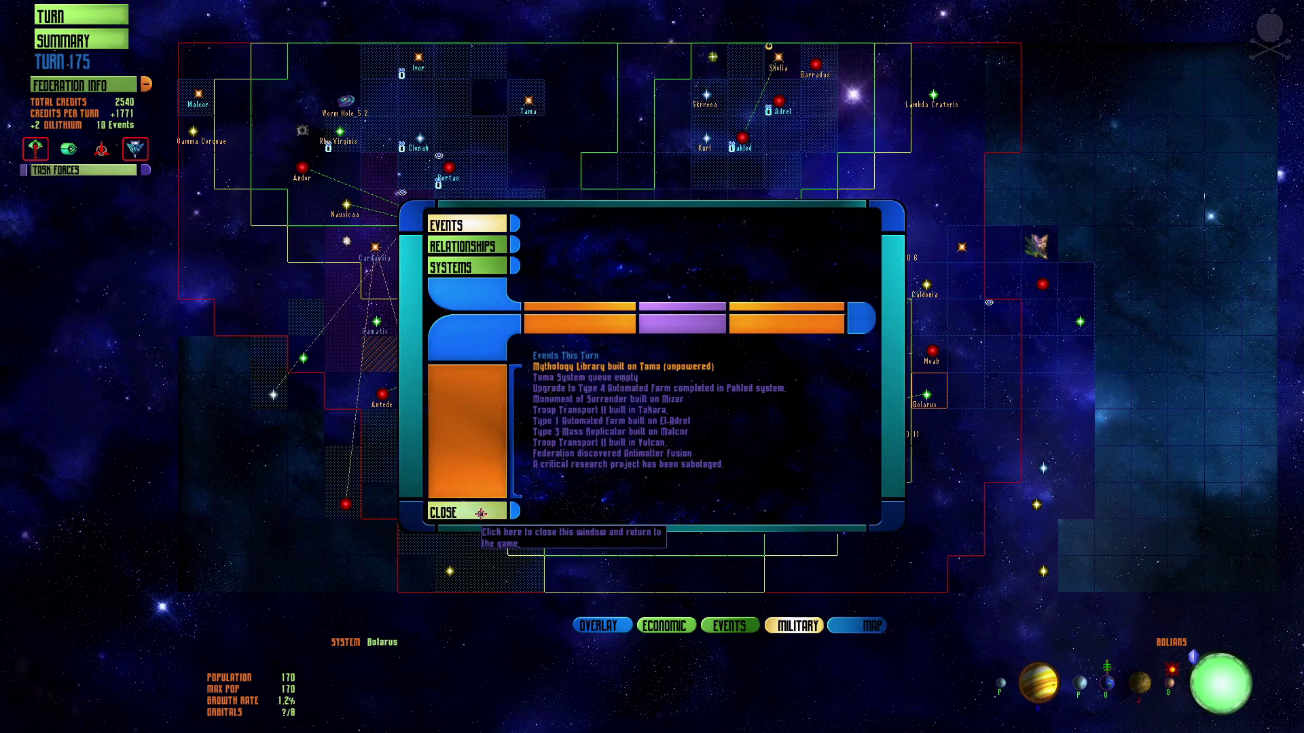
{"action": "left_click", "coordinate": [481, 512]}
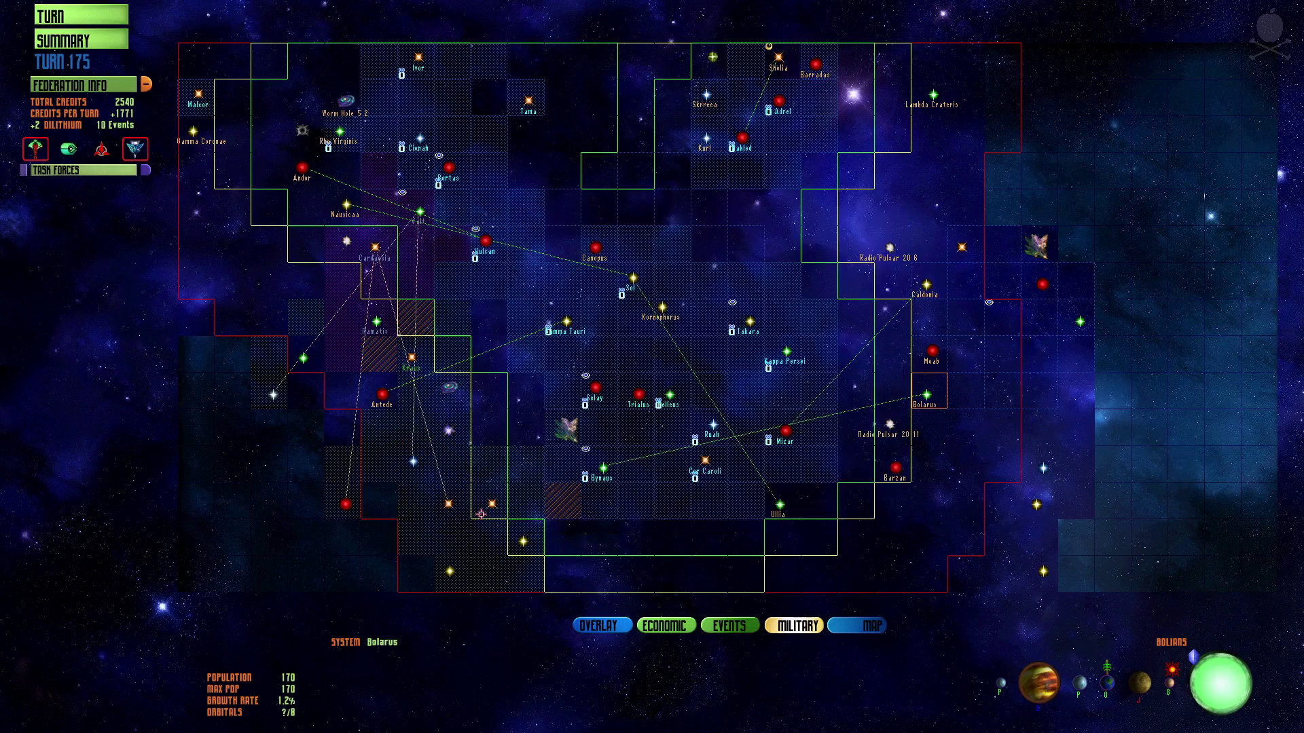
Open Tama and move one food worker into the labor pool.
{"action": "left_click", "coordinate": [531, 103]}
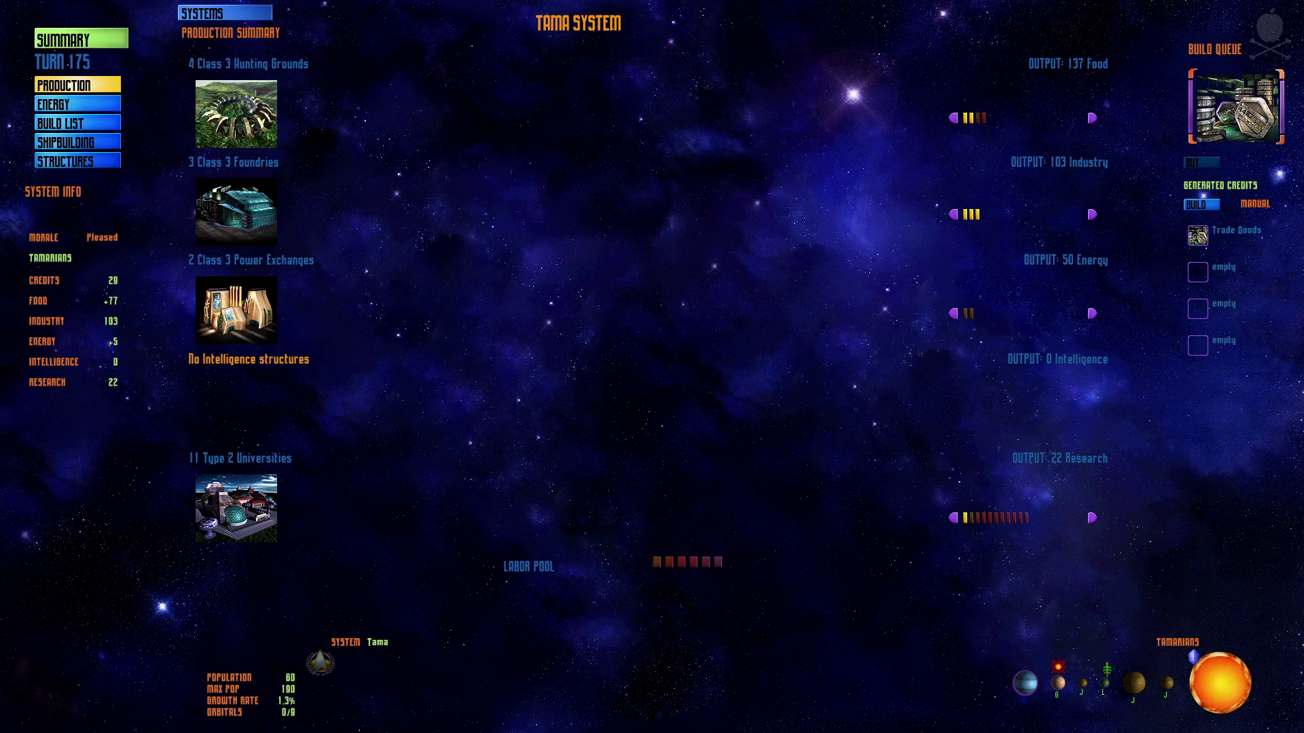
{"action": "left_click", "coordinate": [954, 119]}
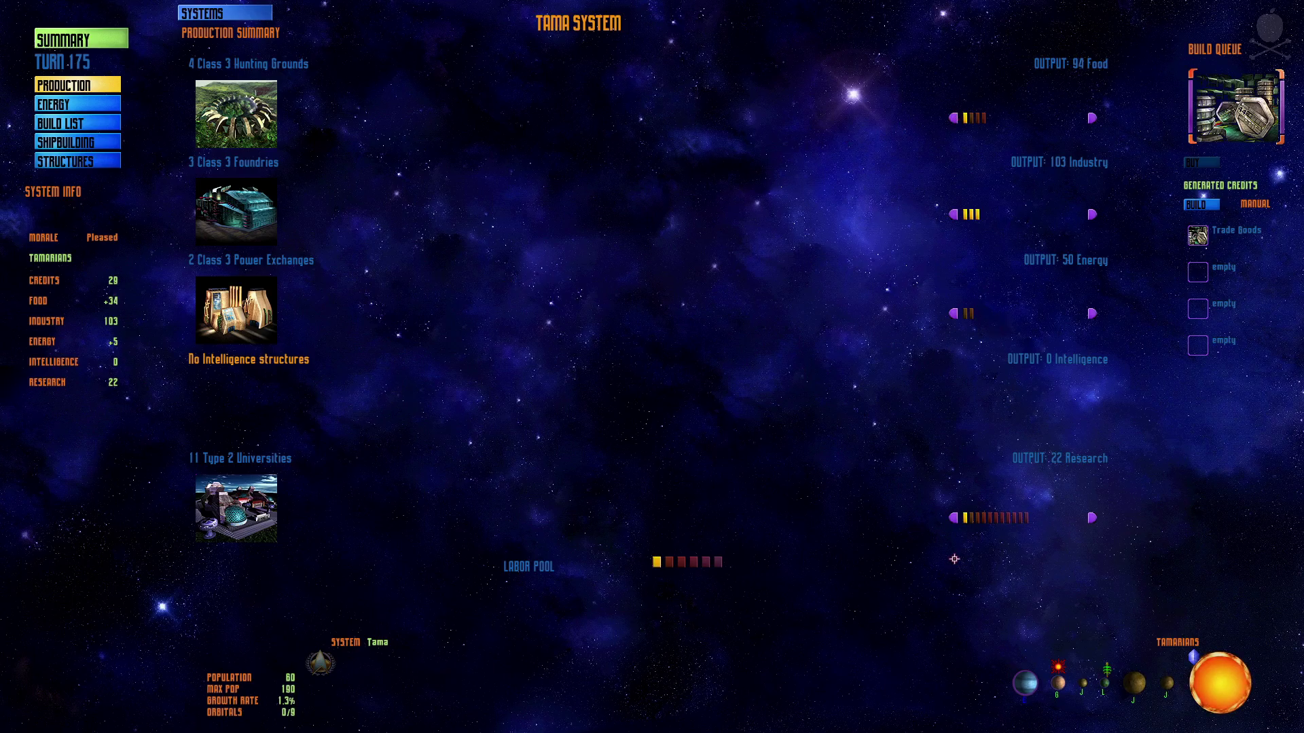
{"action": "left_click", "coordinate": [76, 110]}
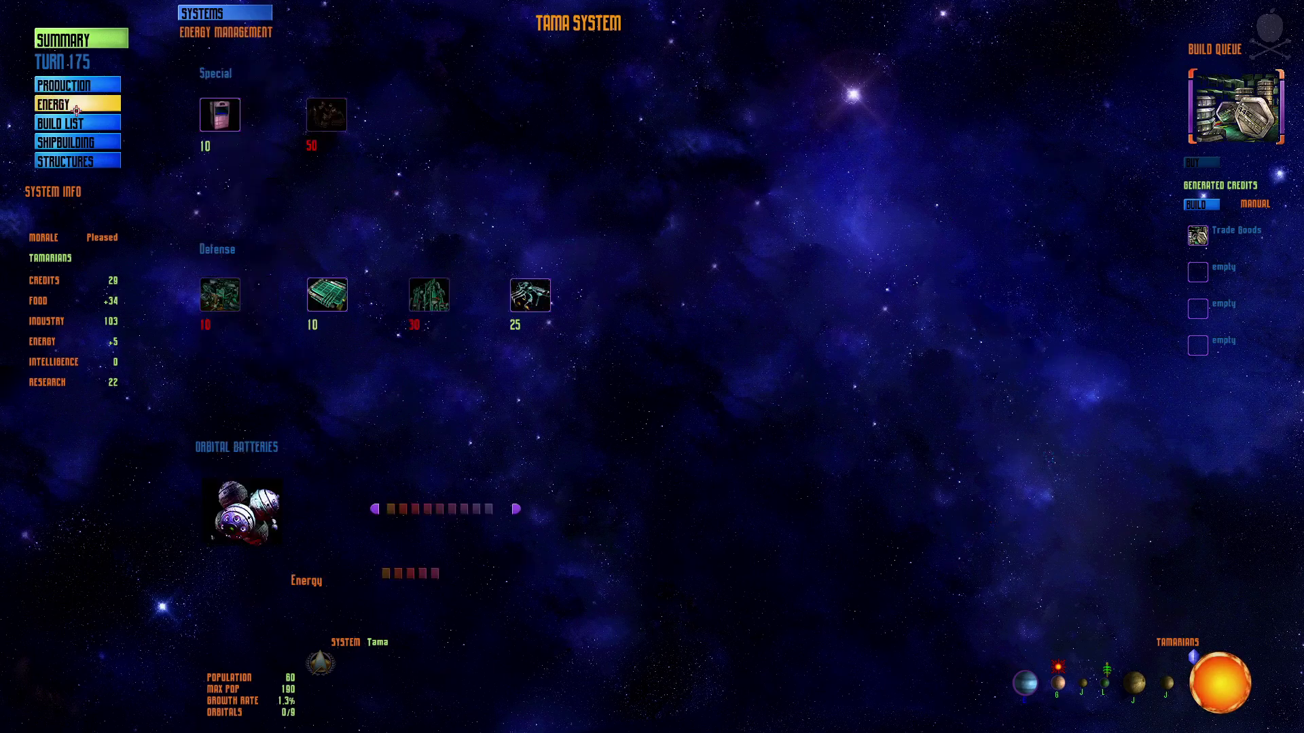
{"action": "left_click", "coordinate": [92, 87]}
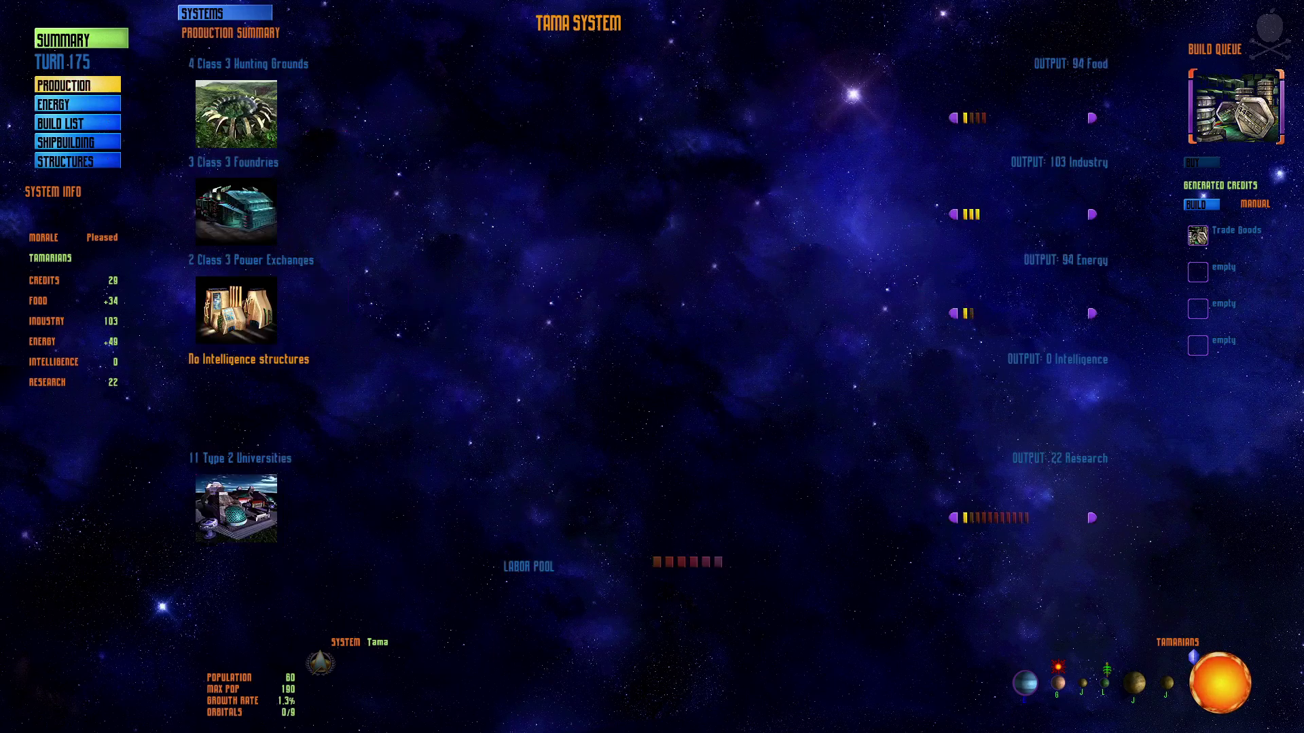
{"action": "left_click", "coordinate": [68, 109]}
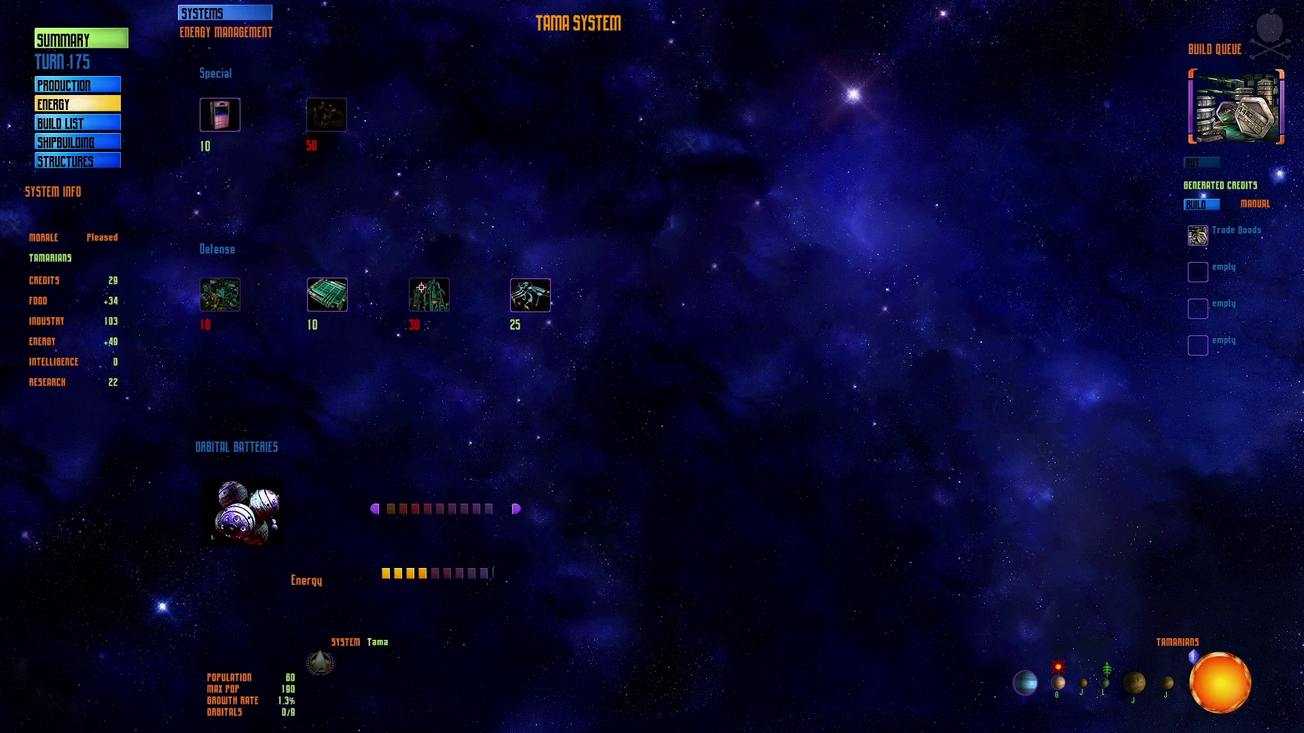
{"action": "mouse_move", "coordinate": [326, 115]}
{"action": "left_click", "coordinate": [100, 89]}
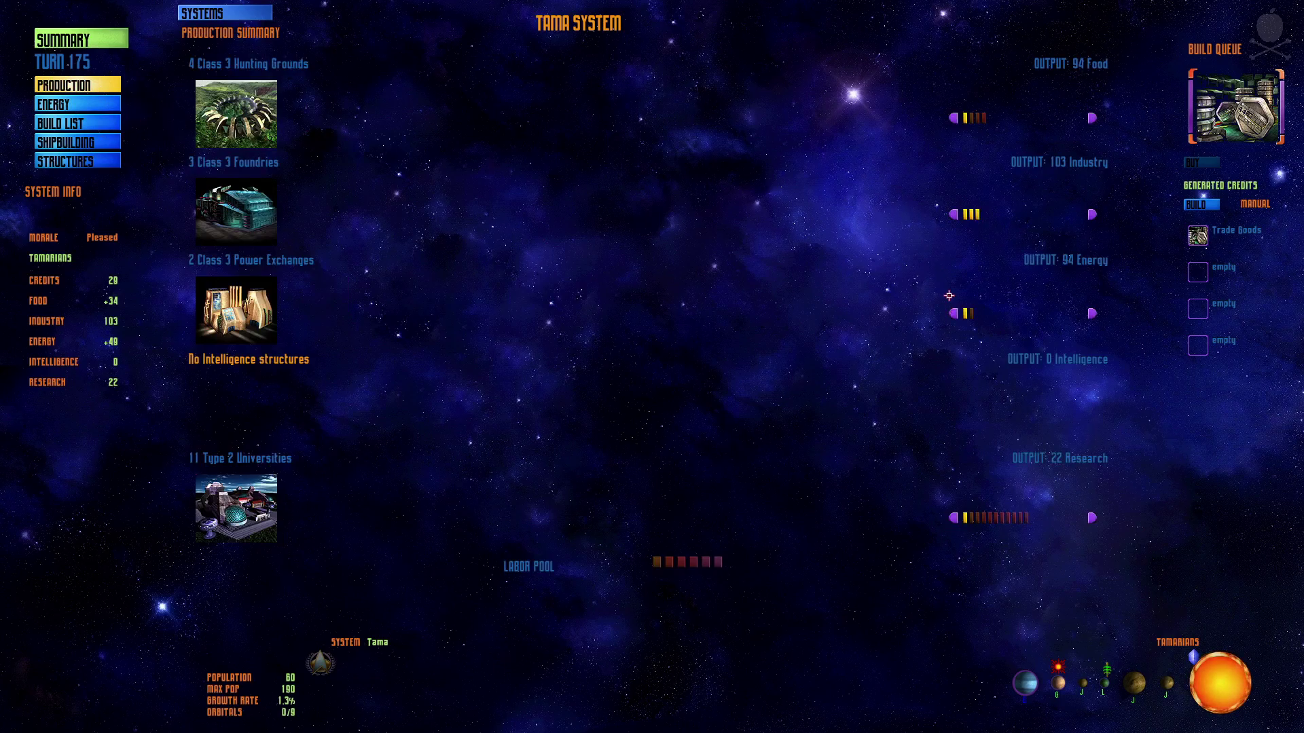
Shift Tama's research worker into energy and power the Mythology Library.
{"action": "left_click", "coordinate": [954, 517]}
{"action": "left_click", "coordinate": [970, 313]}
{"action": "left_click", "coordinate": [85, 104]}
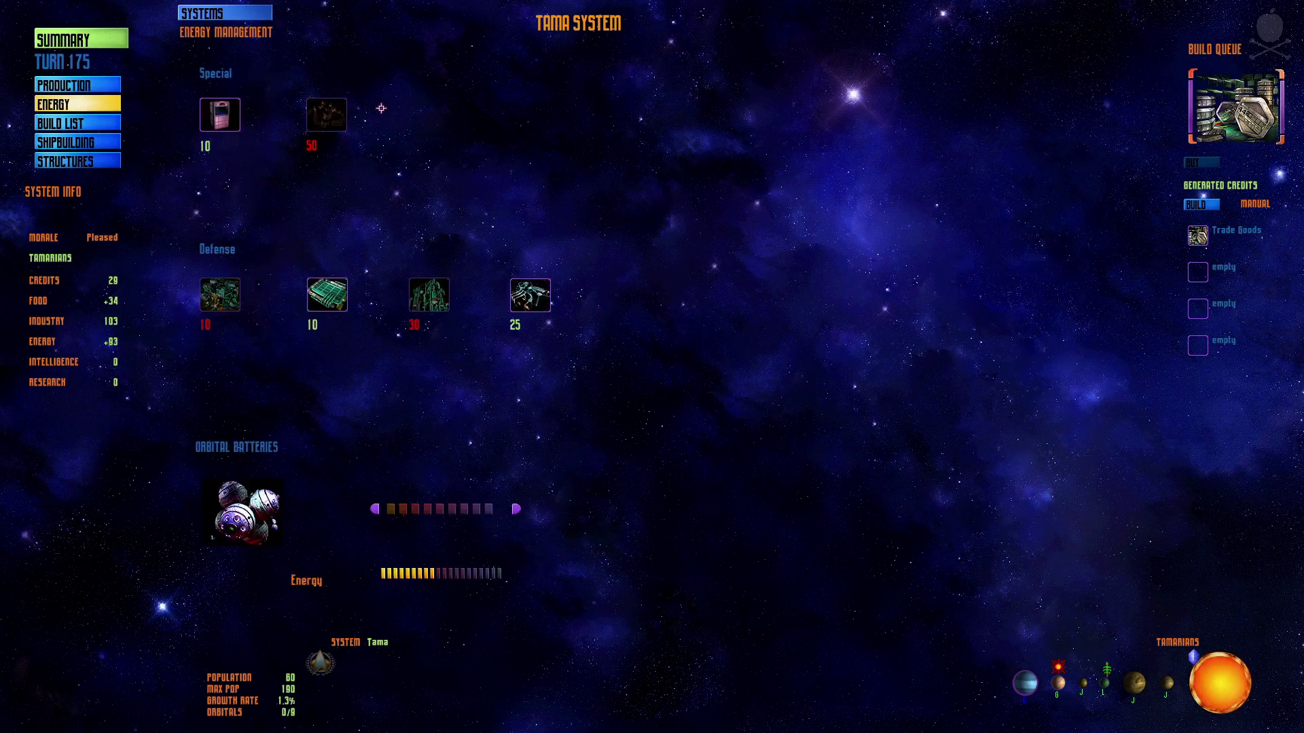
{"action": "left_click", "coordinate": [326, 114]}
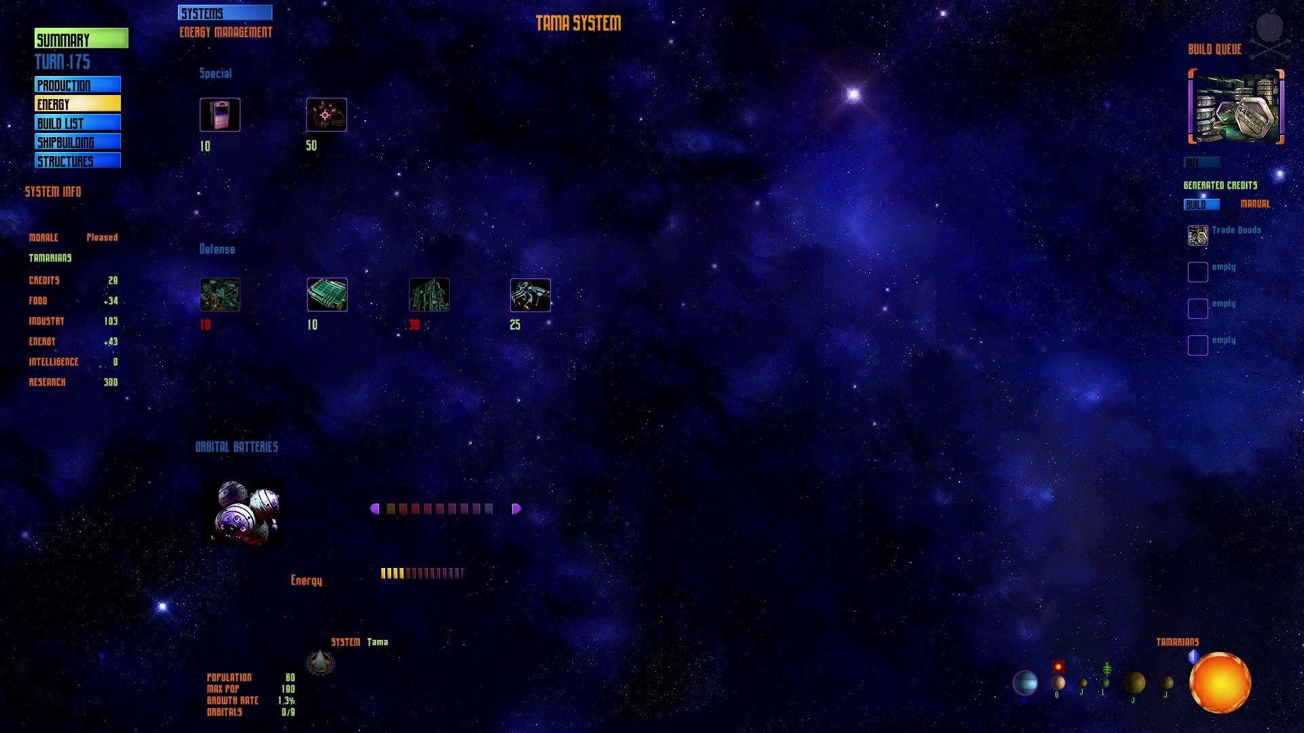
{"action": "left_click", "coordinate": [80, 84]}
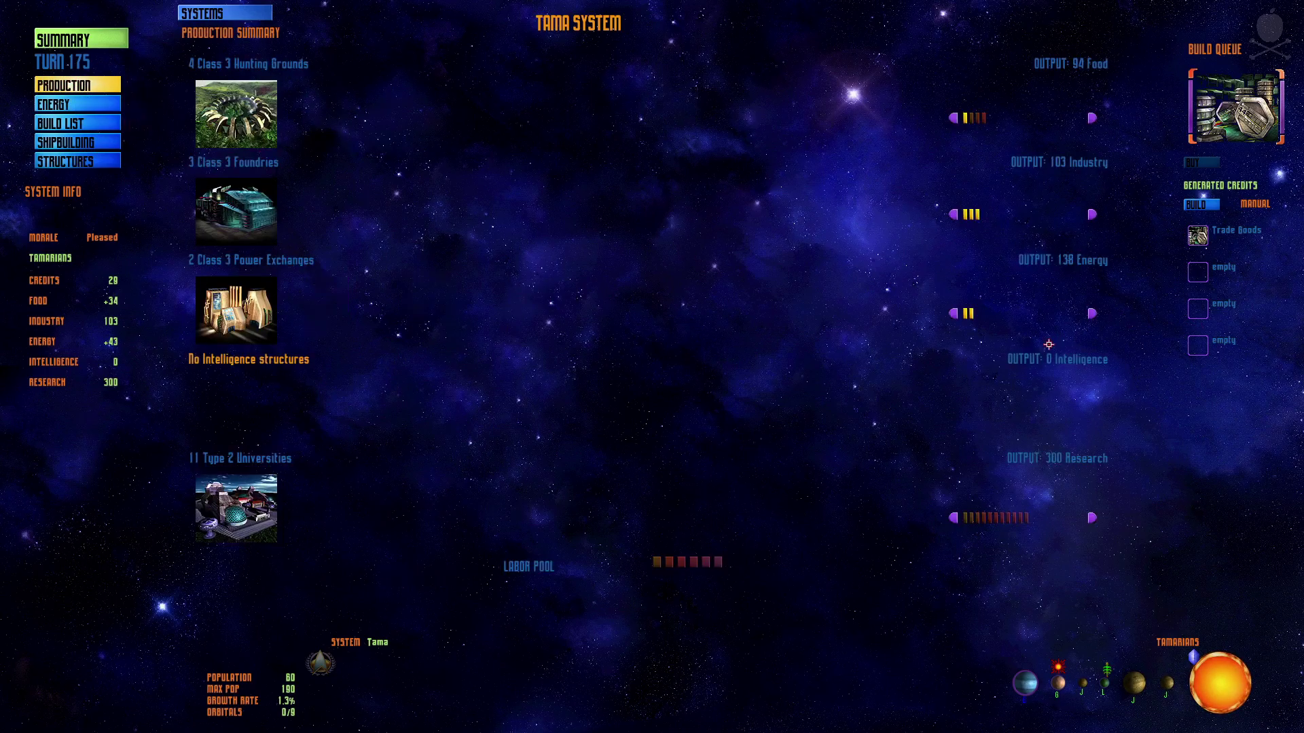
Queue a Class 3 Foundry in Tama's build list instead of trade goods.
{"action": "left_click", "coordinate": [78, 124]}
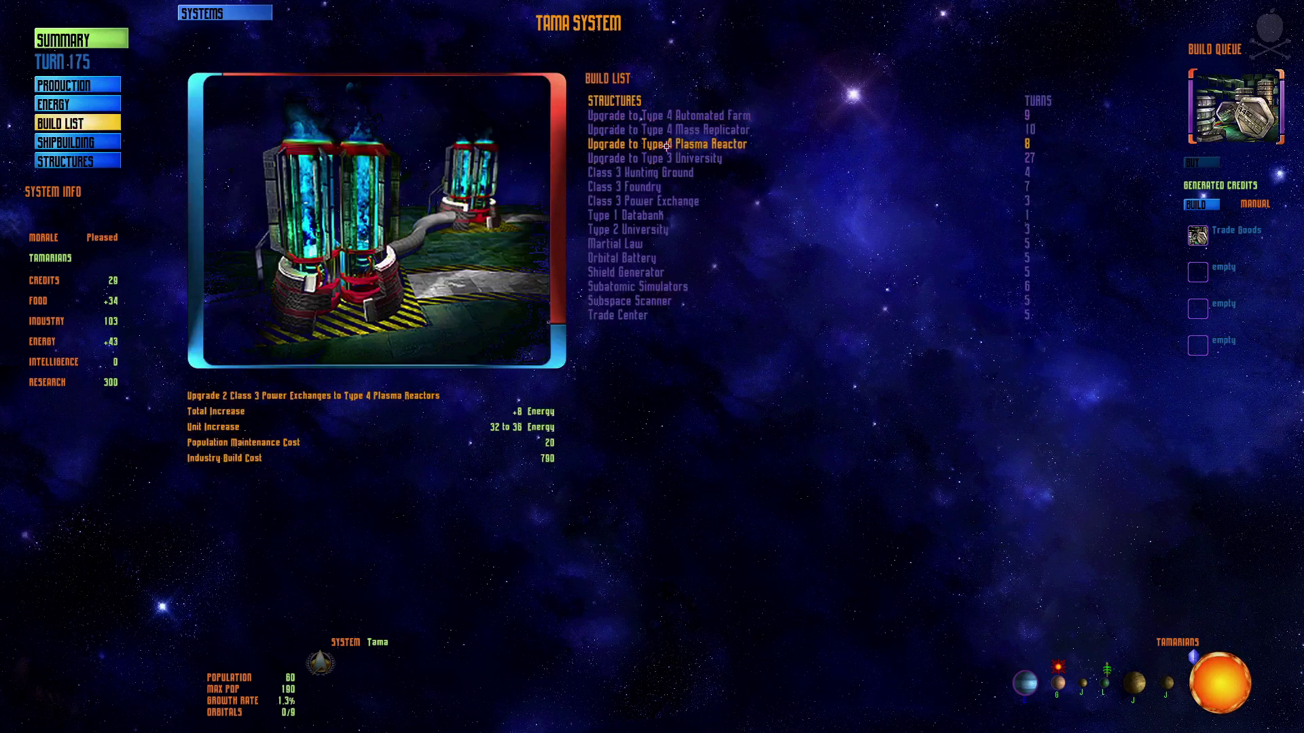
{"action": "left_click", "coordinate": [652, 187]}
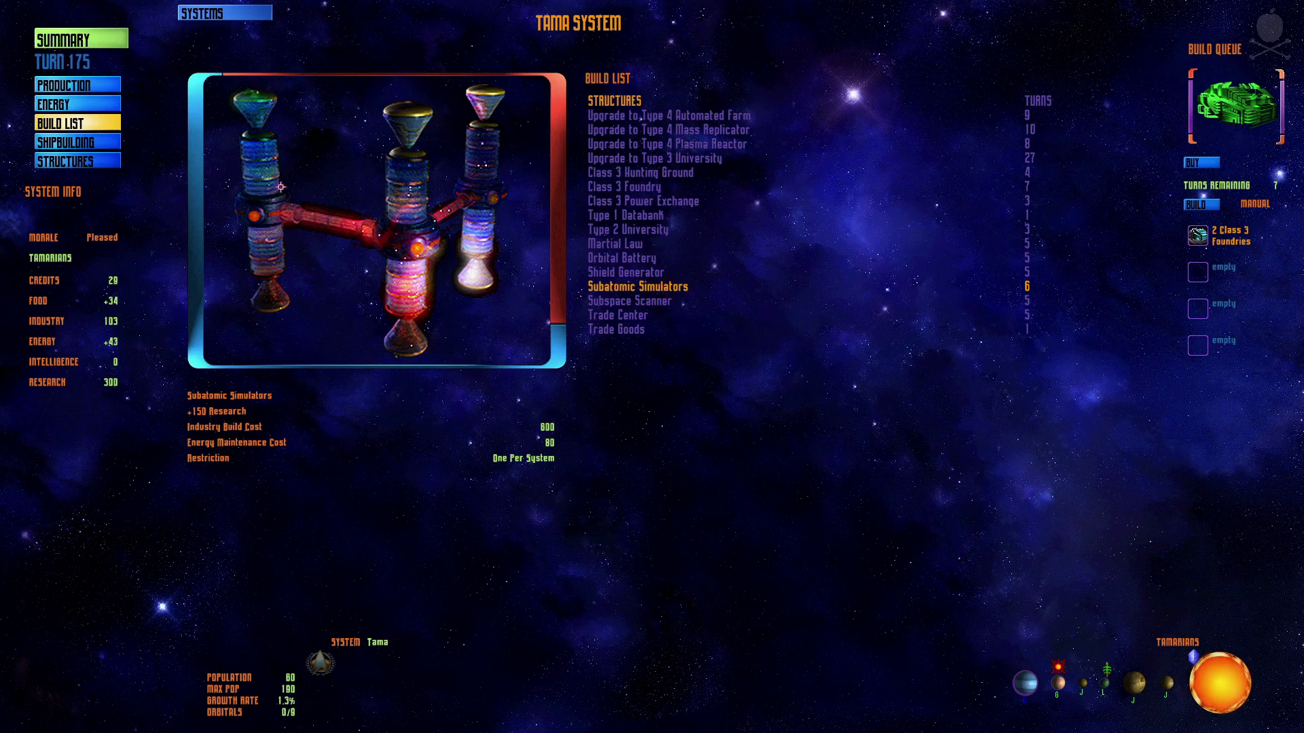
{"action": "left_click", "coordinate": [76, 85]}
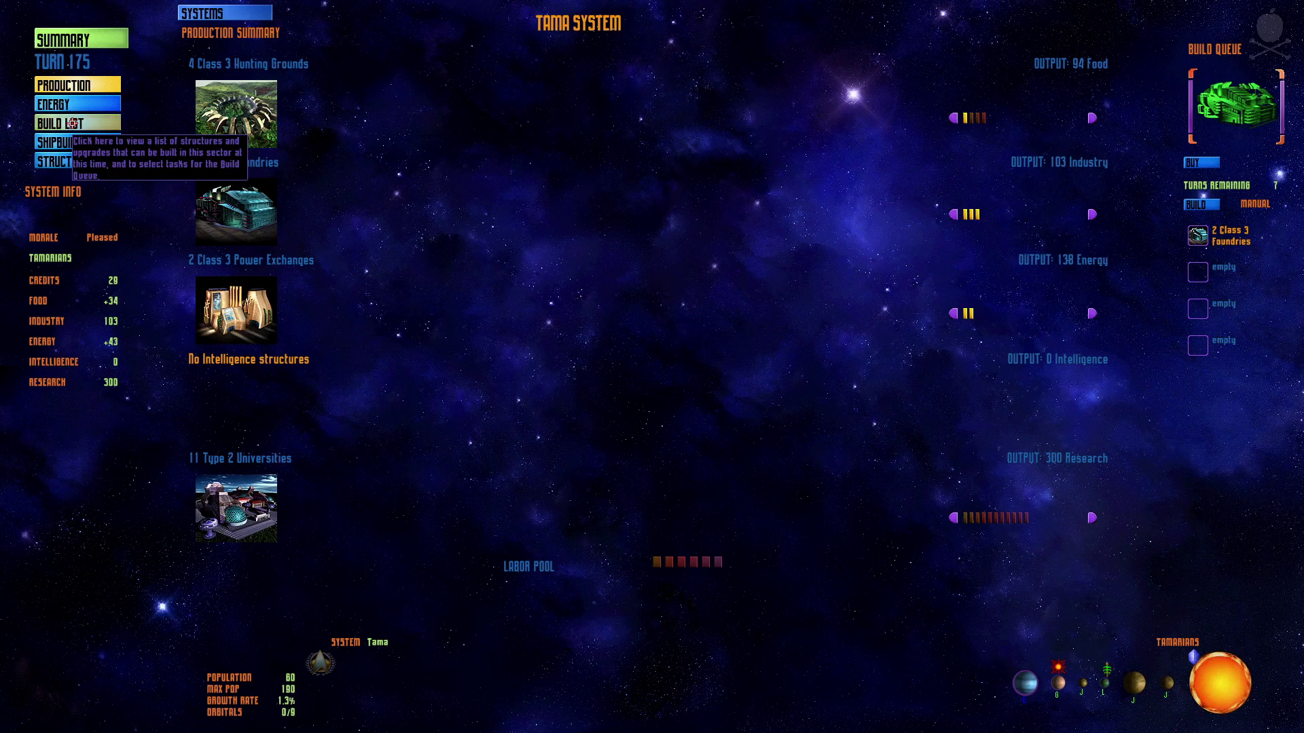
Queue Tama's Type 4 Automated Farm, Mass Replicator and Plasma Reactor upgrades.
{"action": "left_click", "coordinate": [73, 122]}
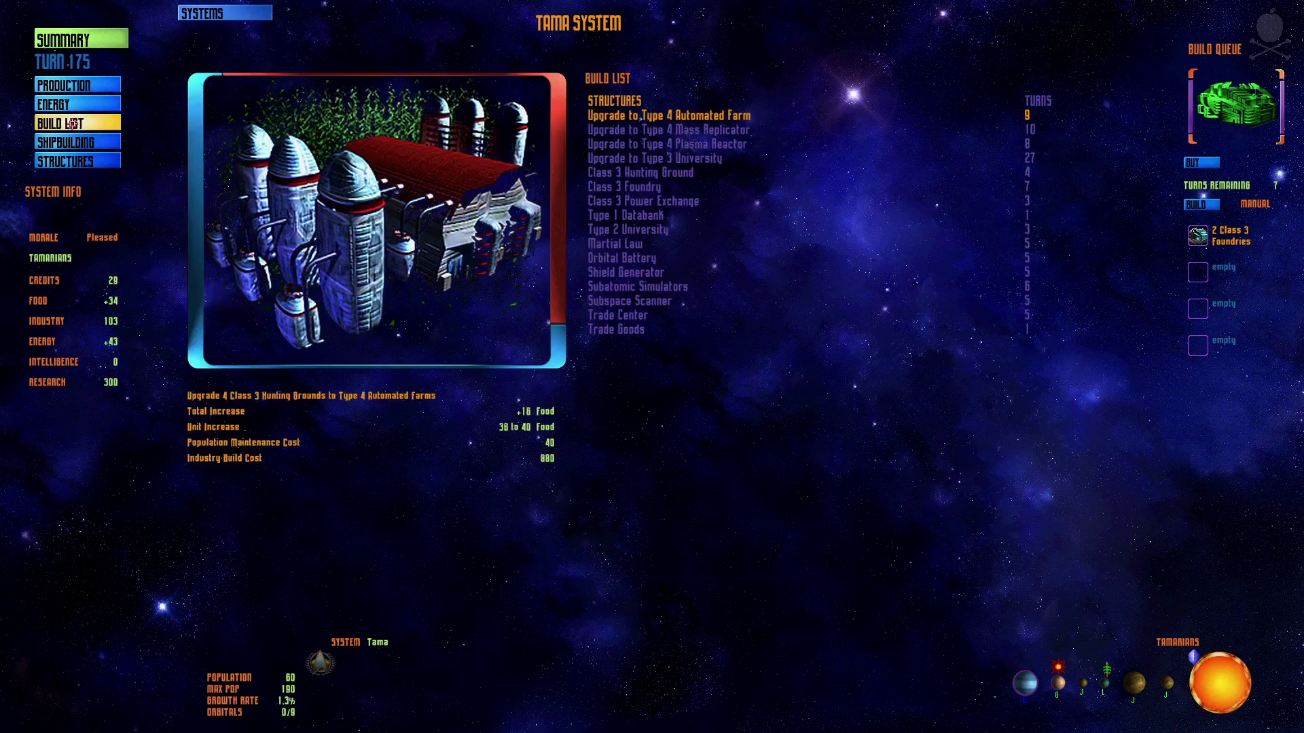
{"action": "left_click", "coordinate": [689, 115]}
{"action": "left_click", "coordinate": [689, 115]}
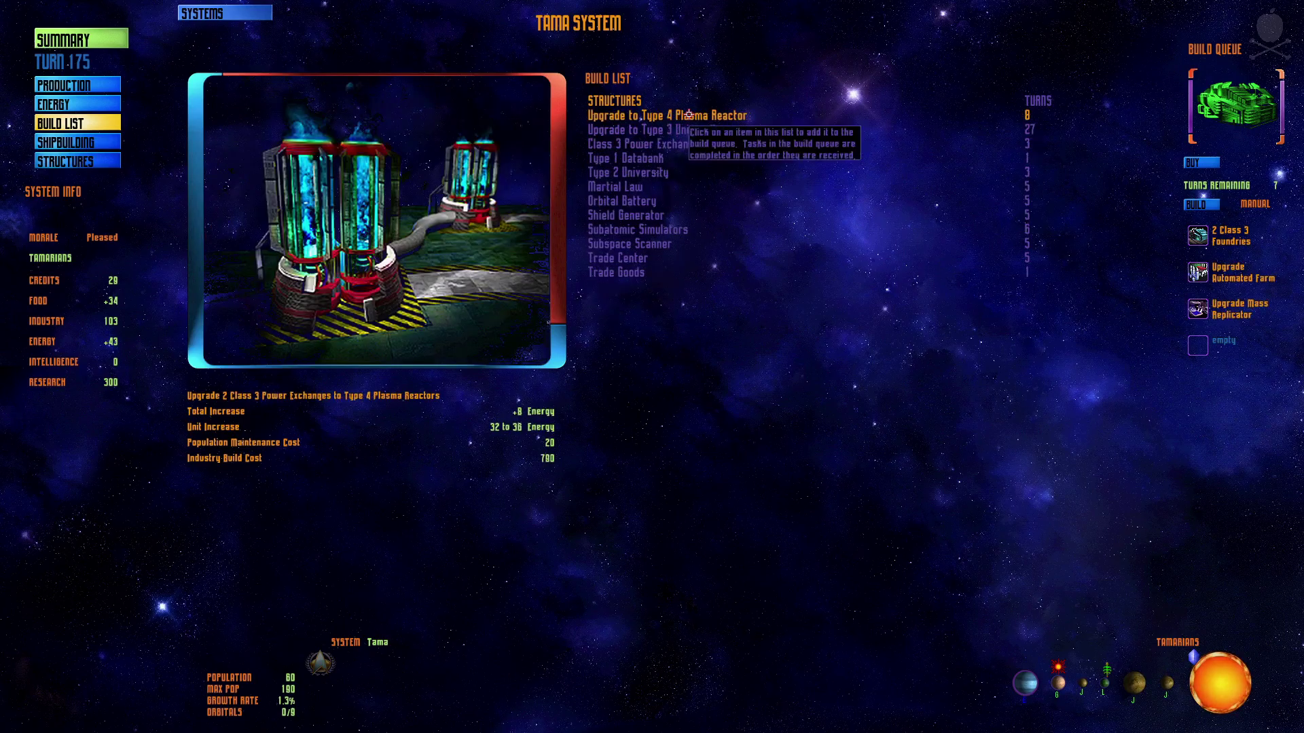
{"action": "left_click", "coordinate": [690, 115]}
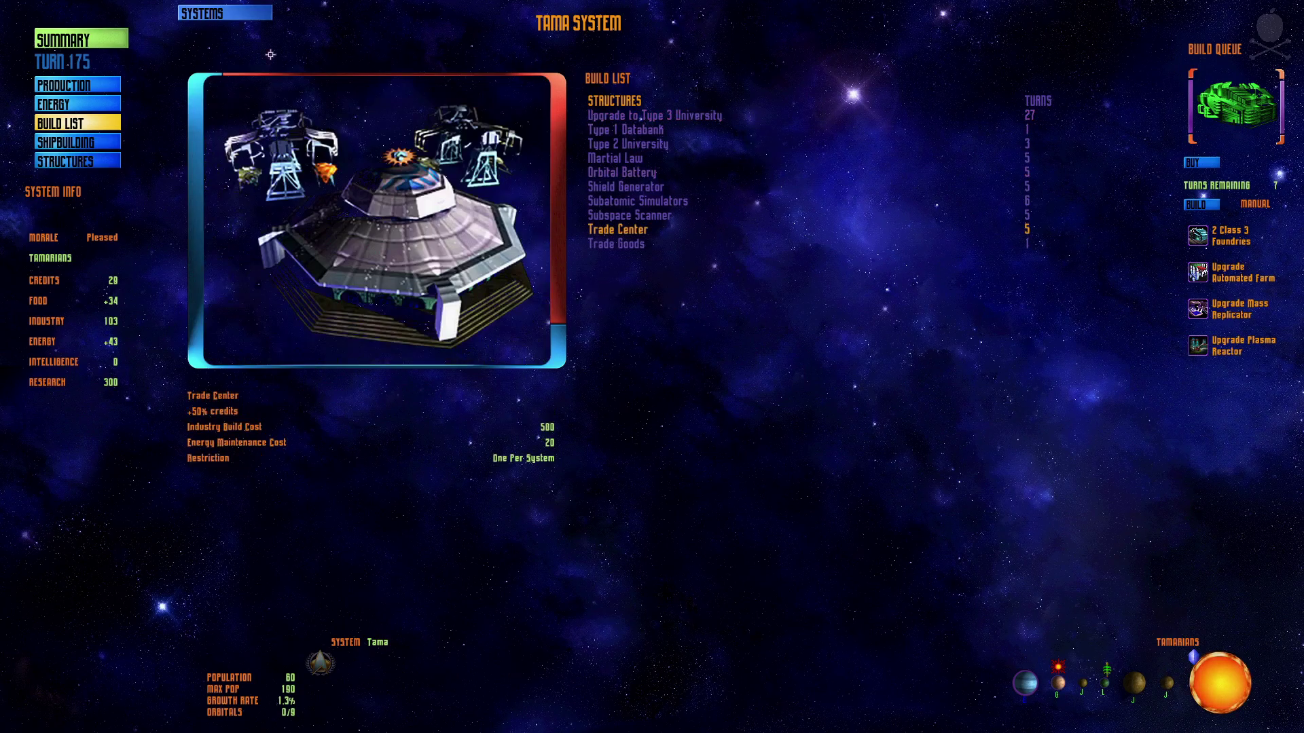
{"action": "left_click", "coordinate": [91, 32]}
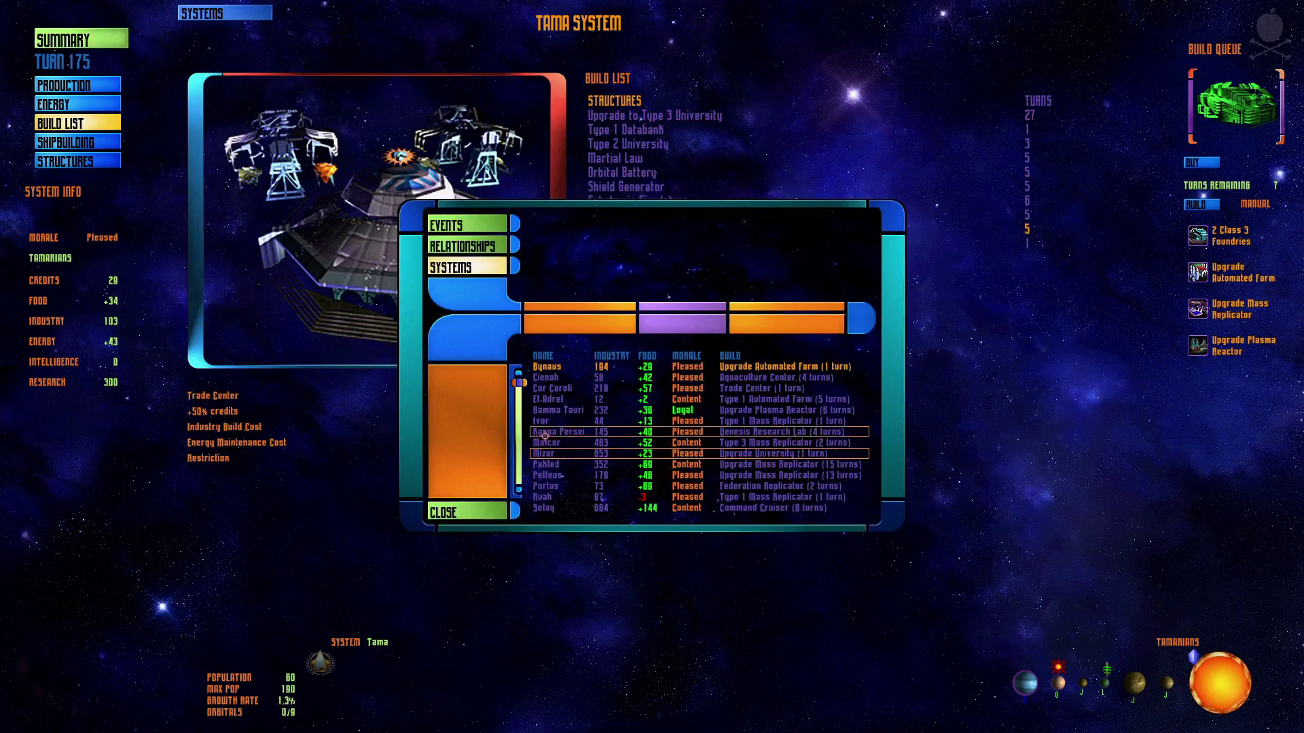
Open Ruah, trim its Mass Replicator order, and queue a Type 2 Automated Farm and Private Farms.
{"action": "left_click", "coordinate": [567, 498]}
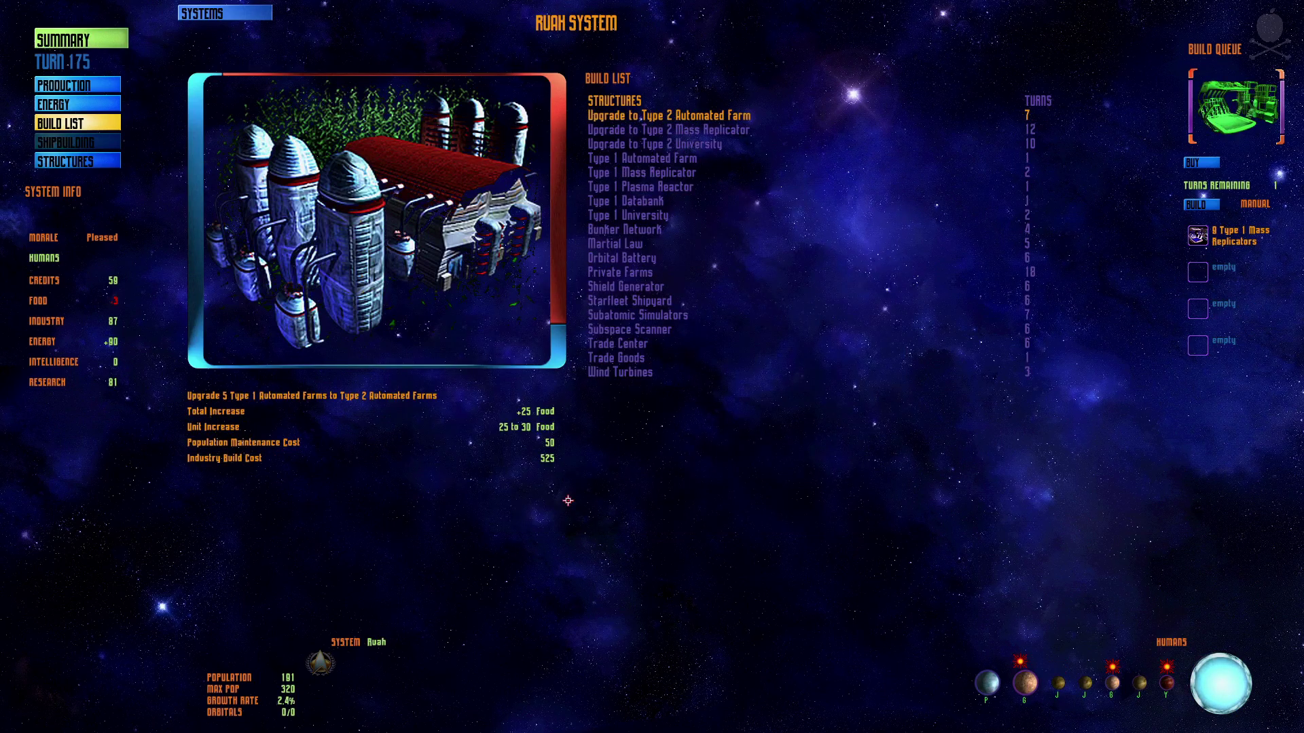
{"action": "left_click", "coordinate": [78, 85]}
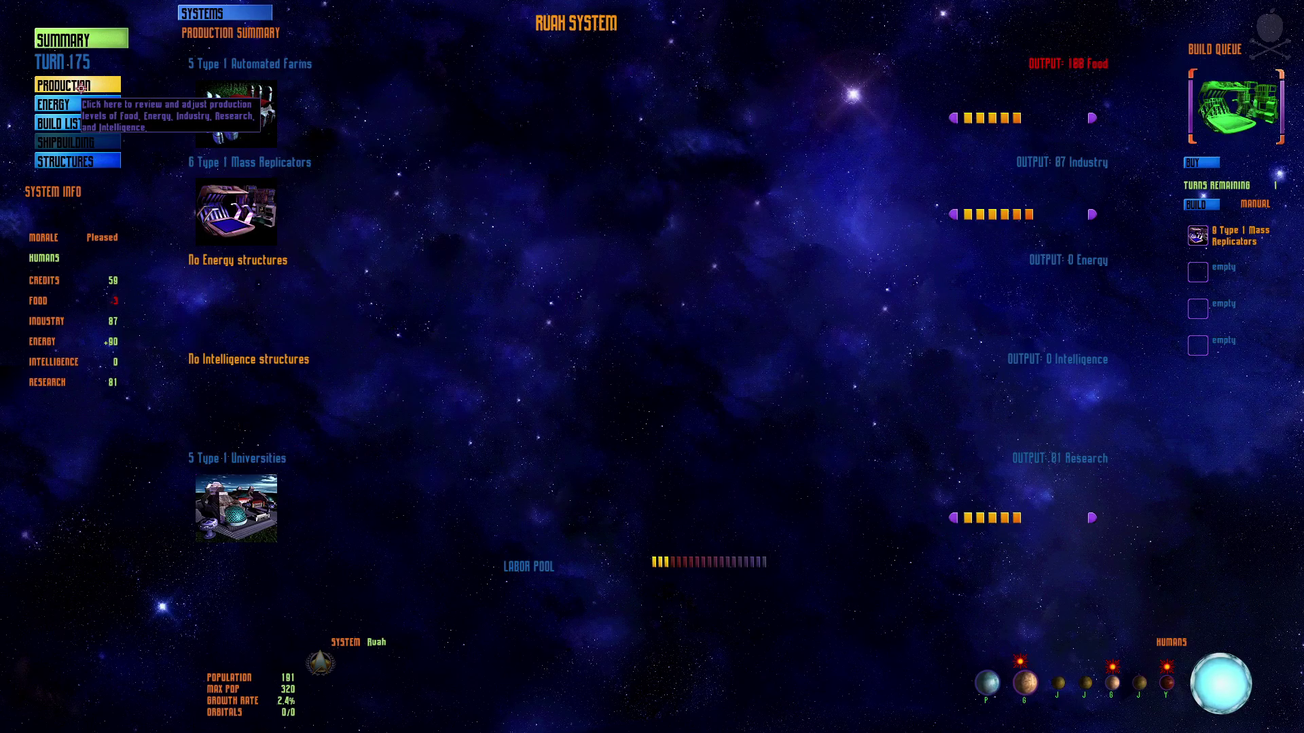
{"action": "left_click", "coordinate": [63, 124]}
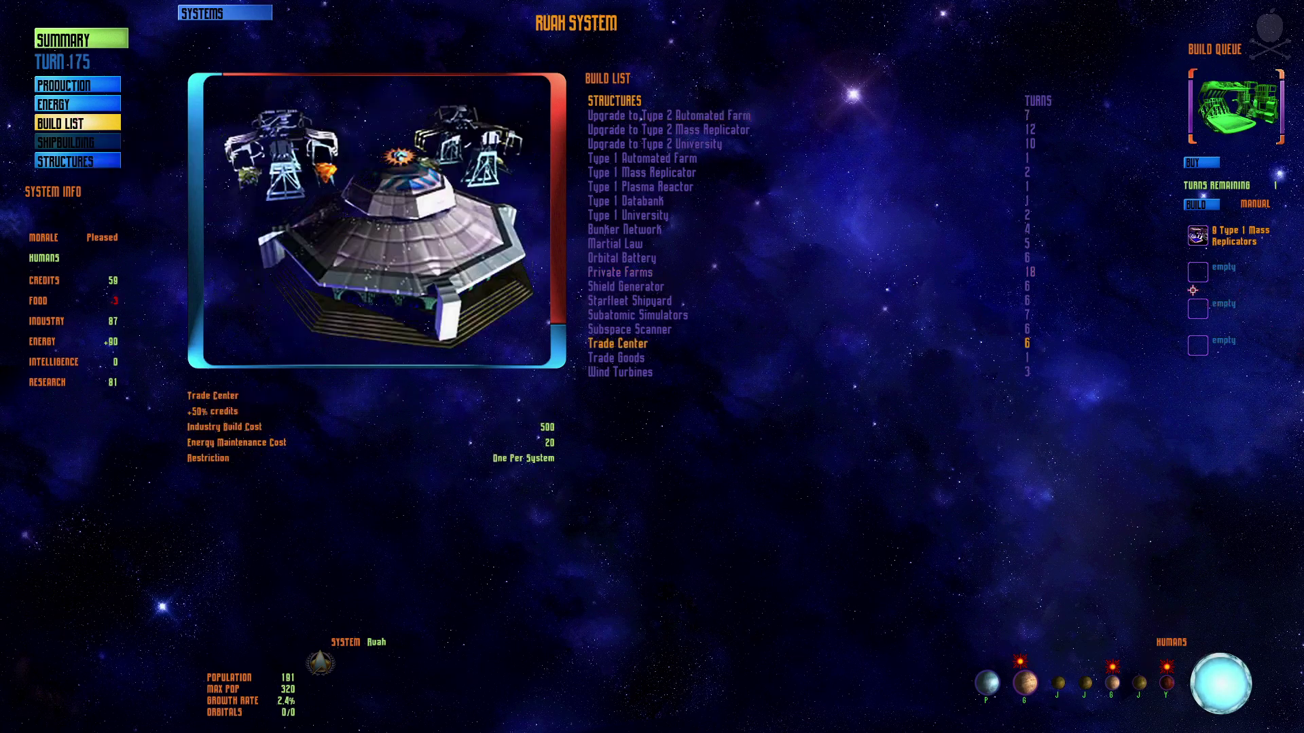
{"action": "left_click", "coordinate": [1197, 236]}
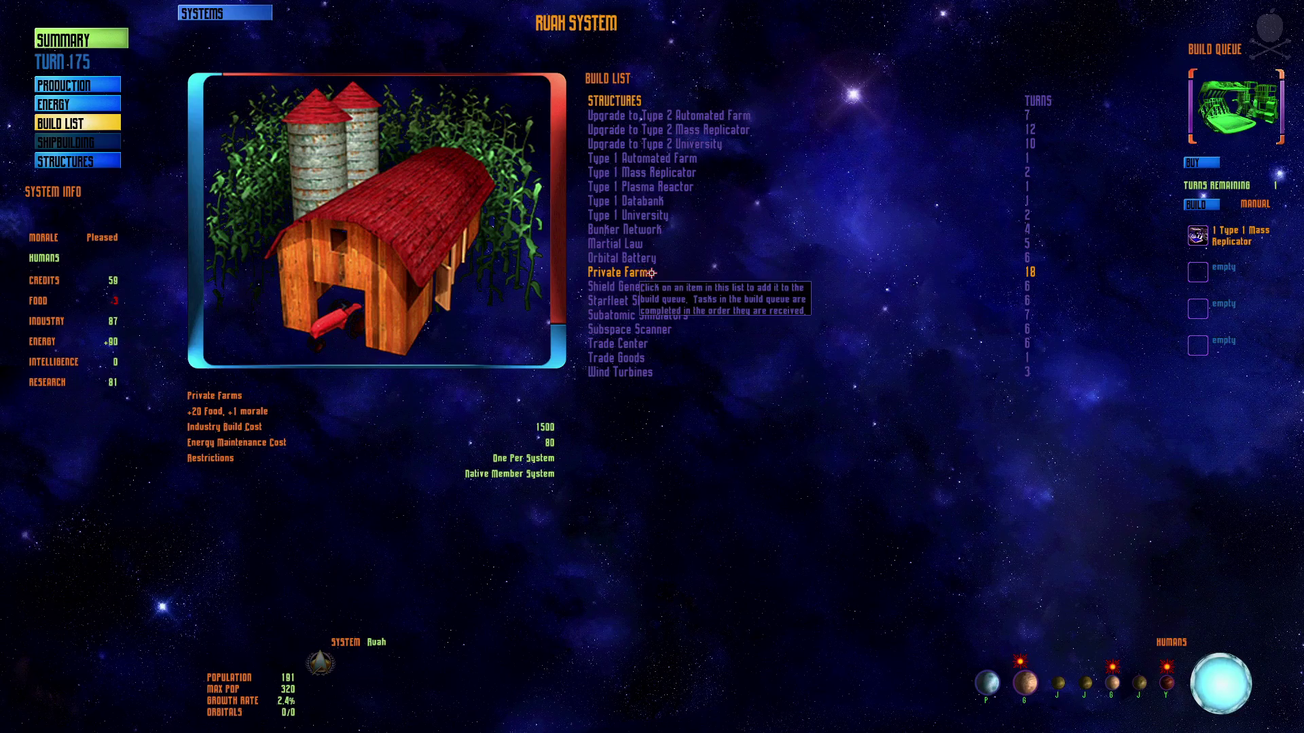
{"action": "left_click", "coordinate": [642, 115]}
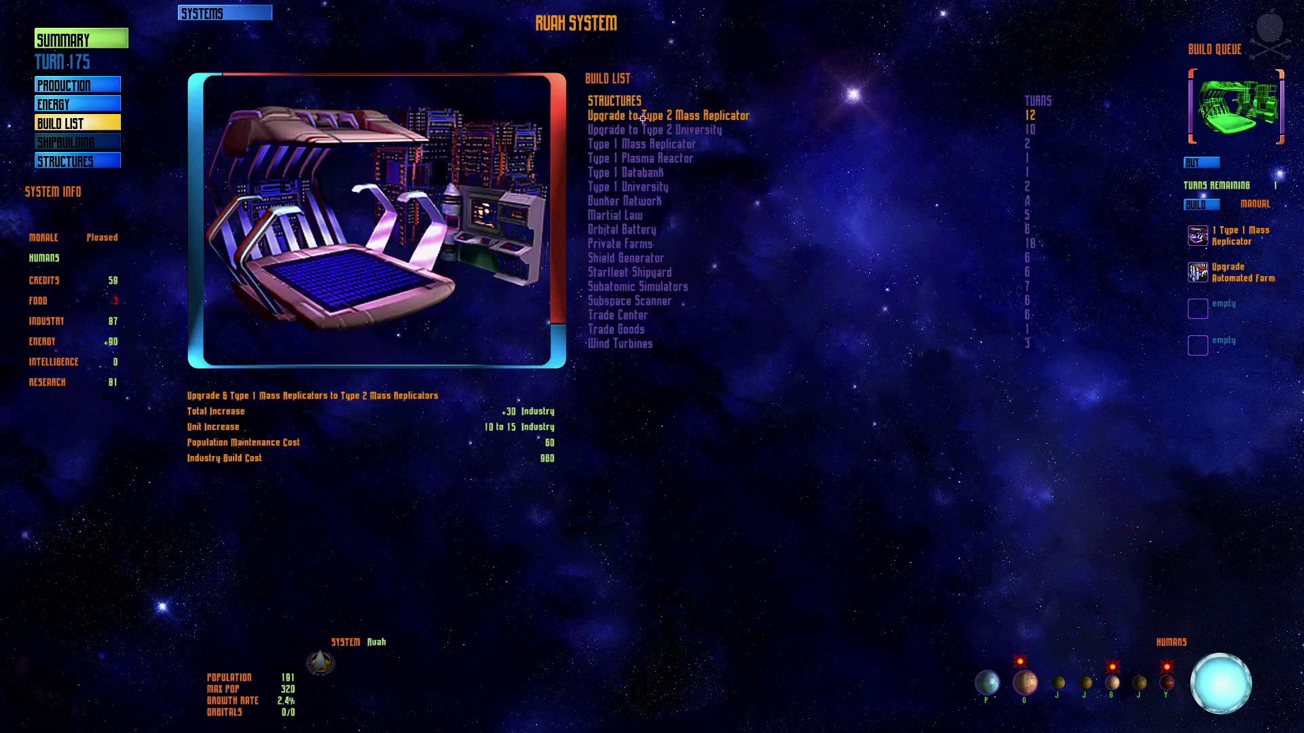
{"action": "left_click", "coordinate": [645, 242]}
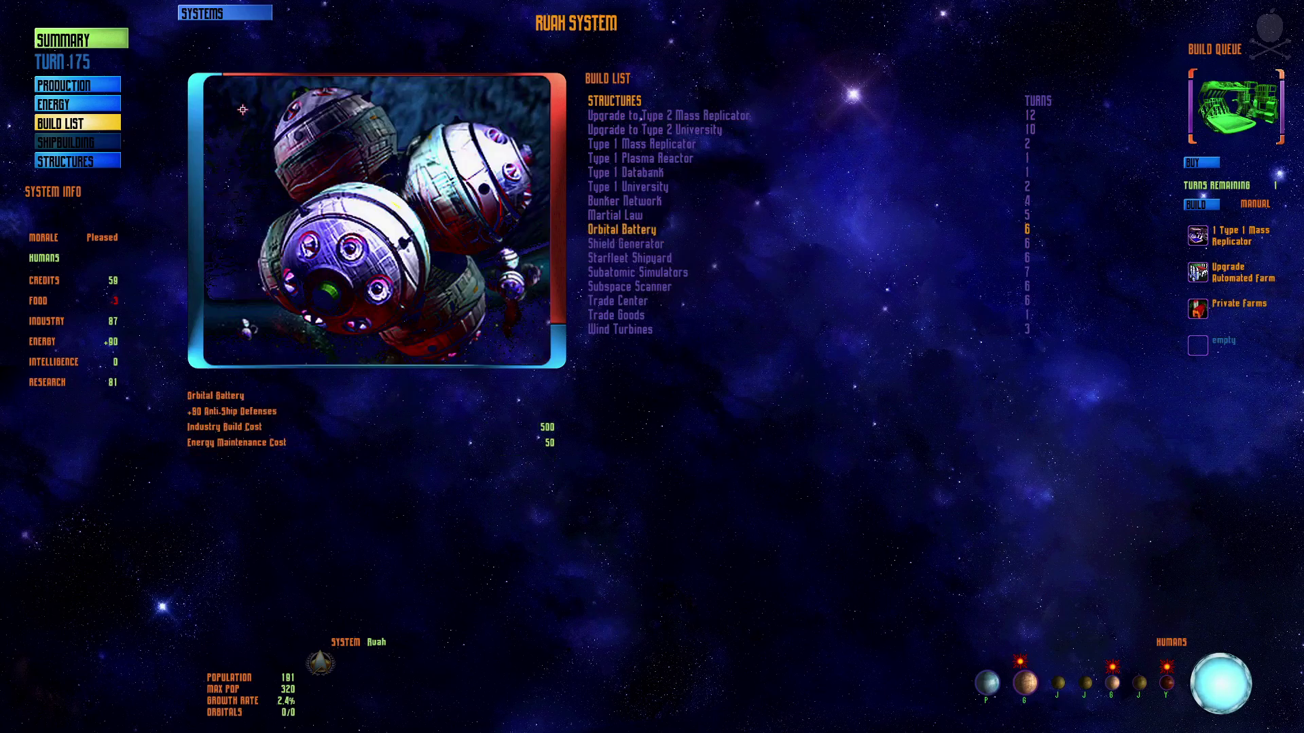
Queue more Type 1 Mass Replicators at Ruah, then close the systems overview.
{"action": "left_click", "coordinate": [94, 86]}
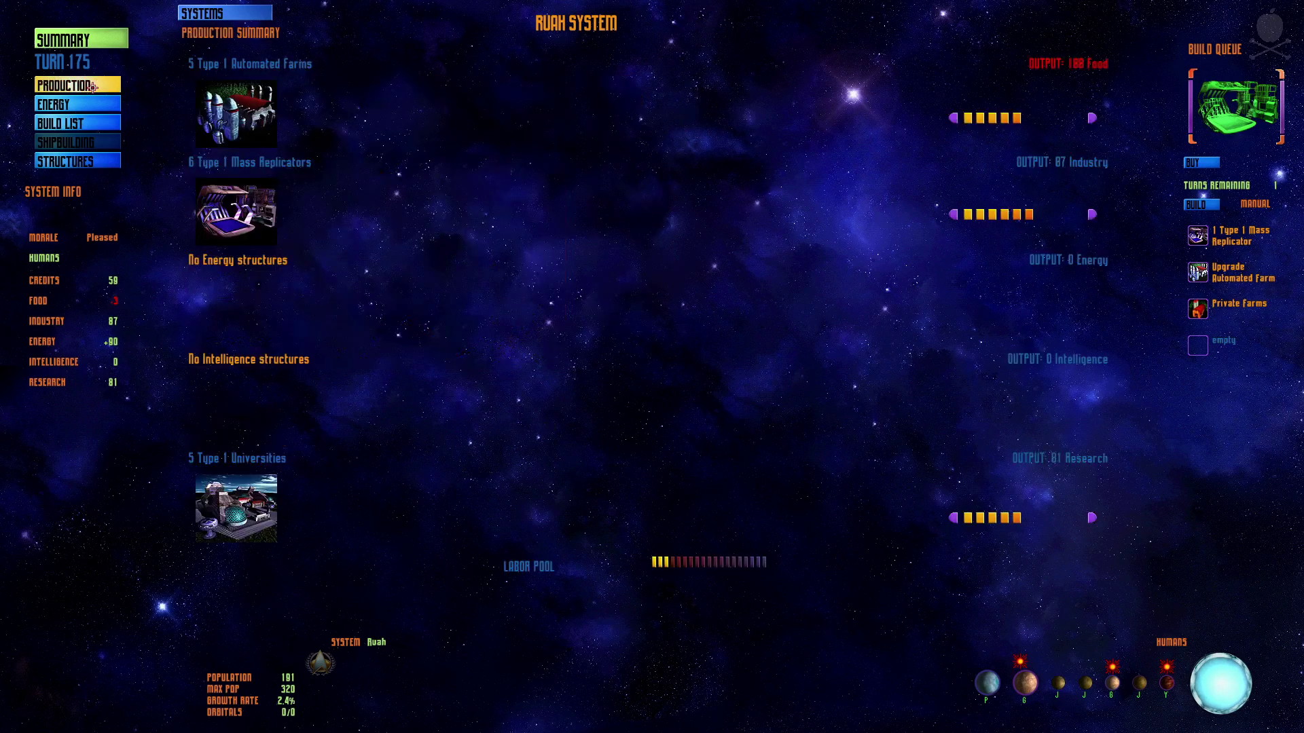
{"action": "left_click", "coordinate": [89, 124]}
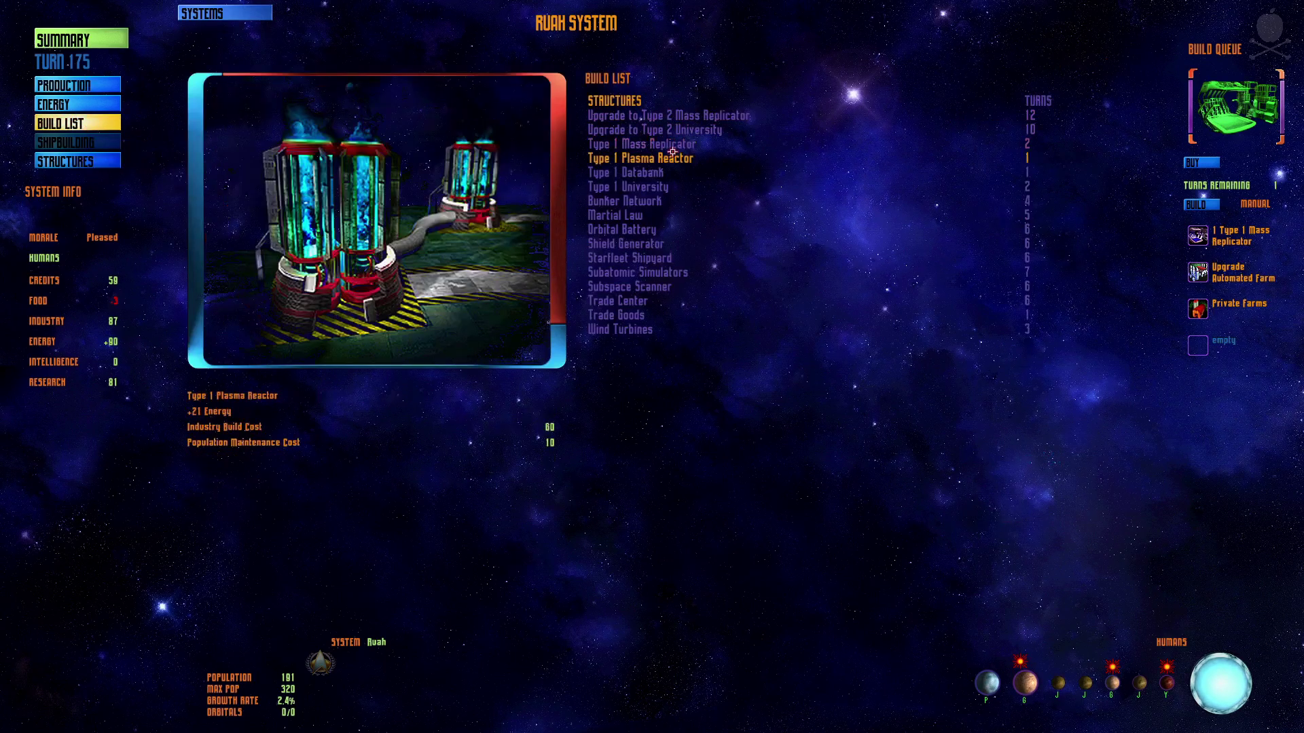
{"action": "left_click", "coordinate": [46, 83]}
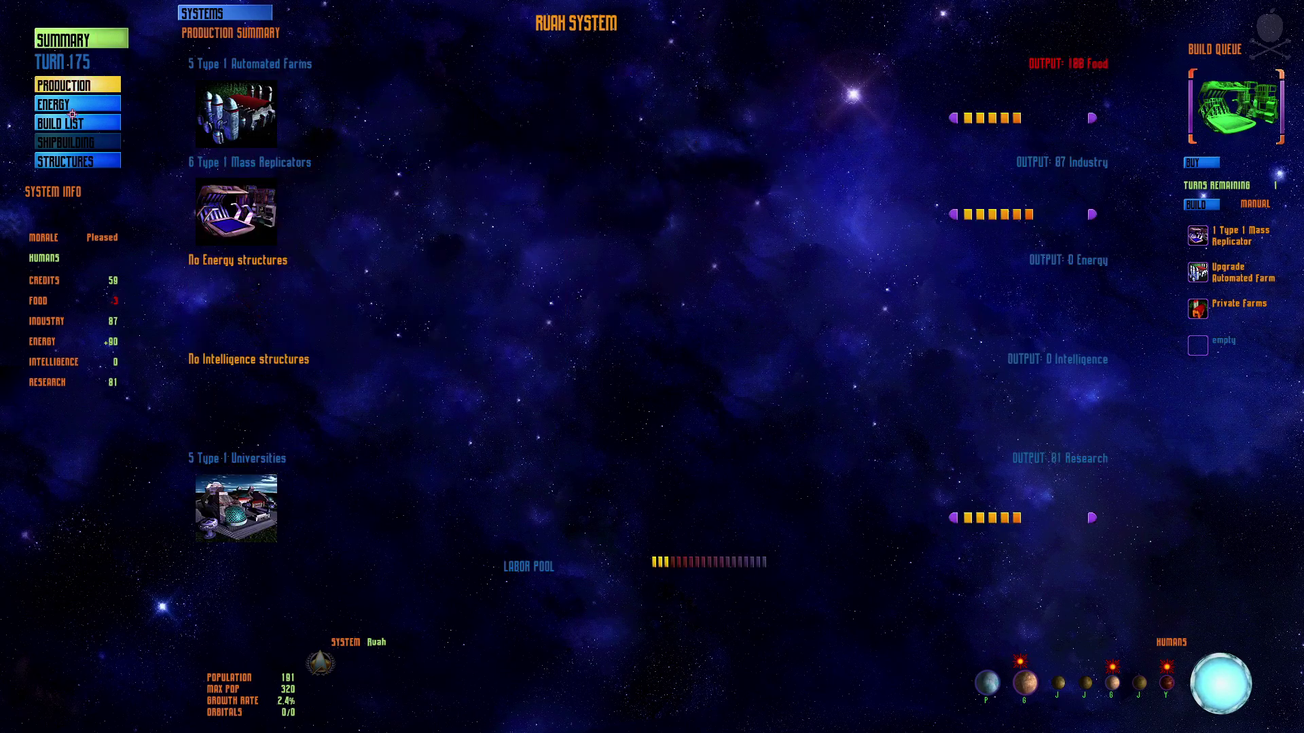
{"action": "left_click", "coordinate": [92, 123]}
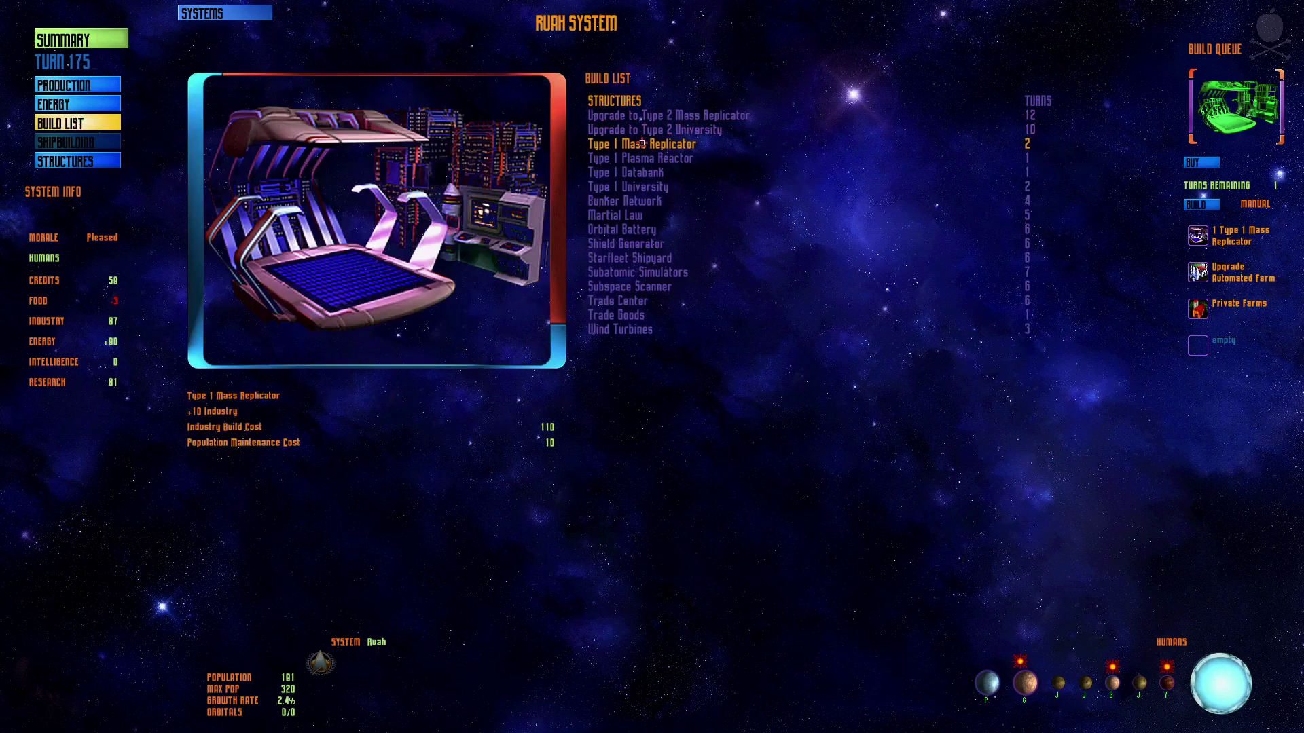
{"action": "left_click", "coordinate": [642, 144]}
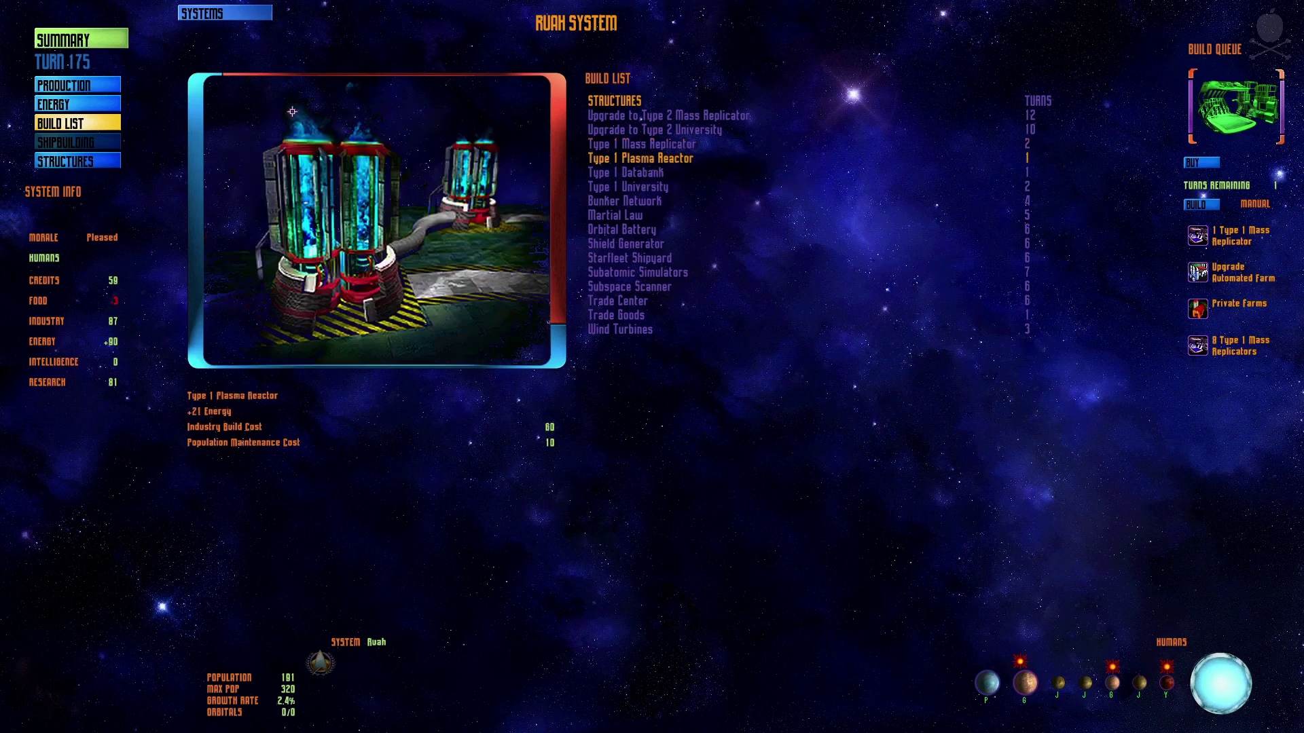
{"action": "left_click", "coordinate": [111, 87]}
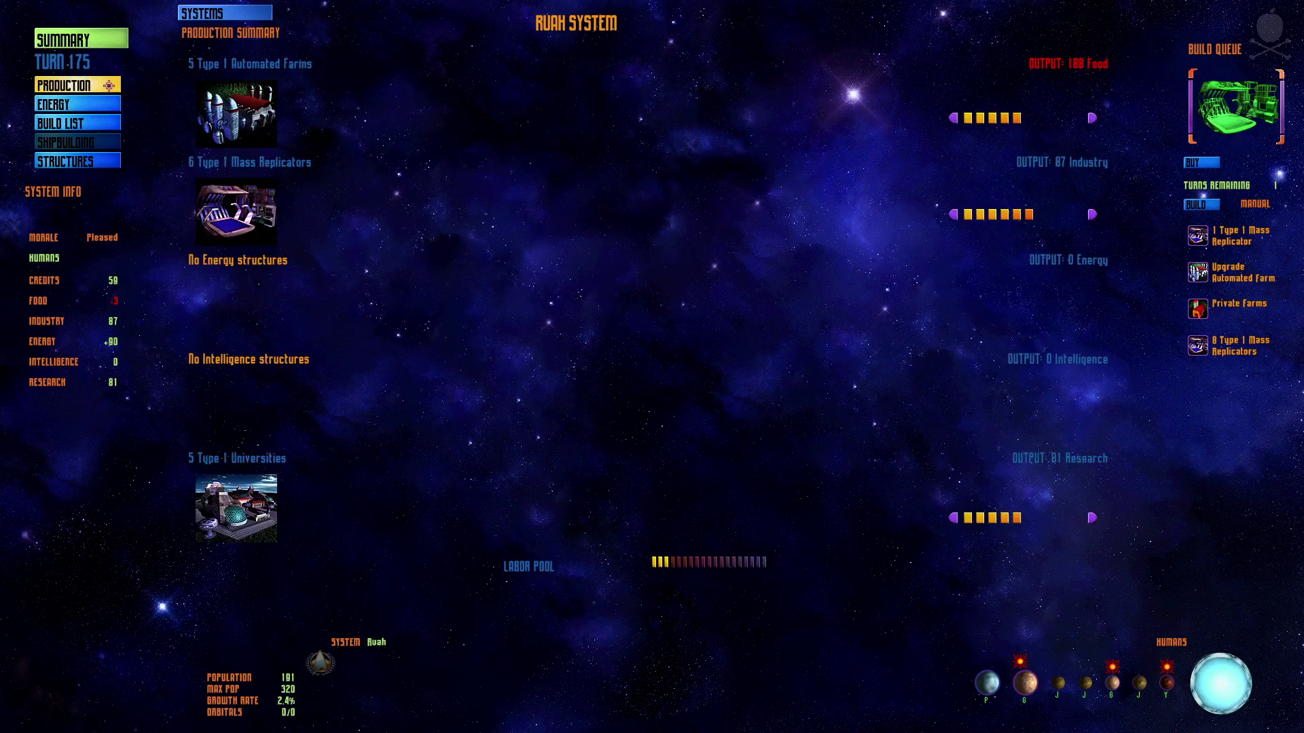
{"action": "left_click", "coordinate": [90, 120]}
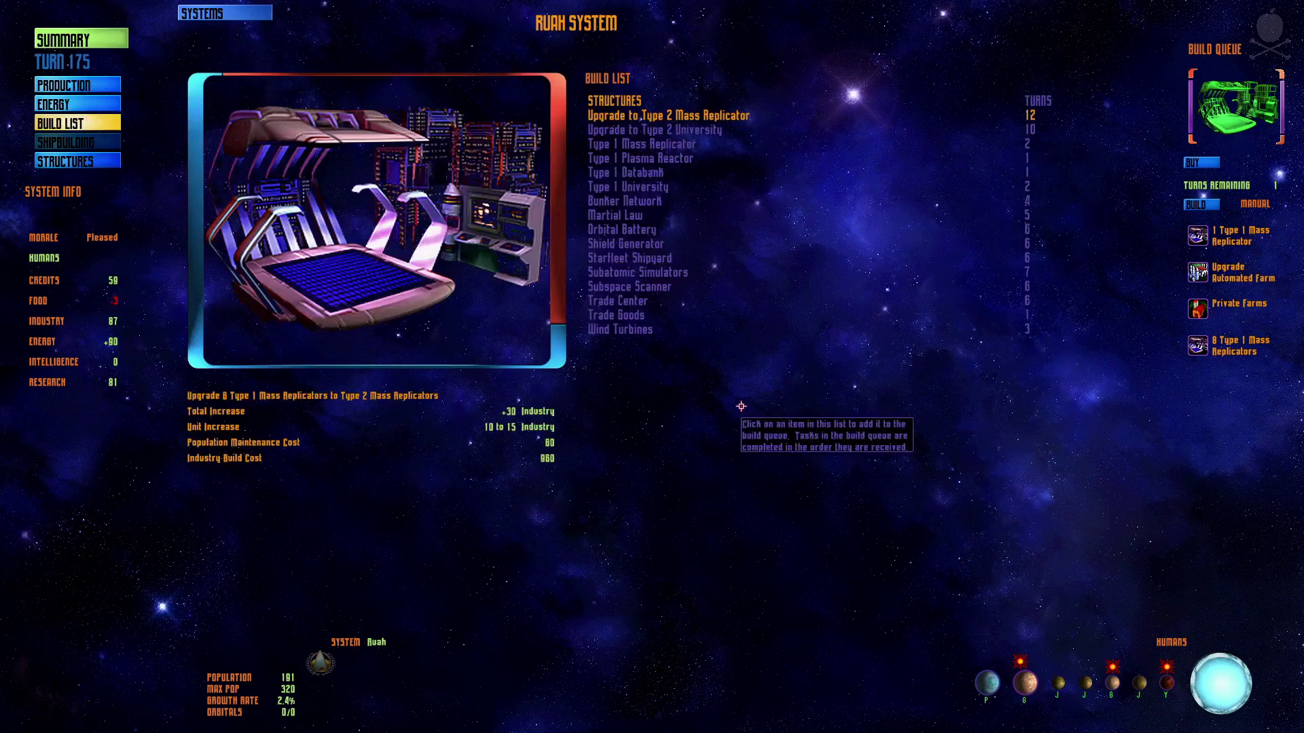
{"action": "left_click", "coordinate": [82, 33]}
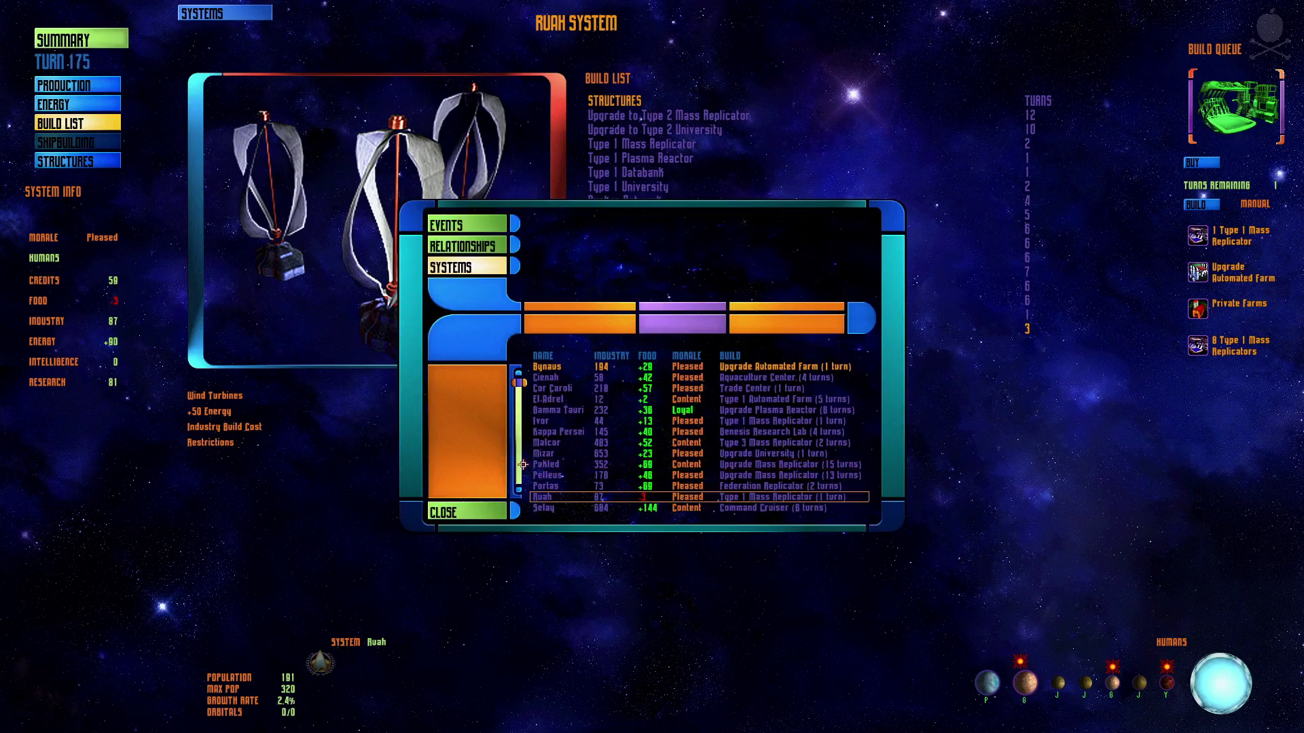
{"action": "scroll", "coordinate": [519, 479], "scroll_direction": "down", "scroll_amount": 3}
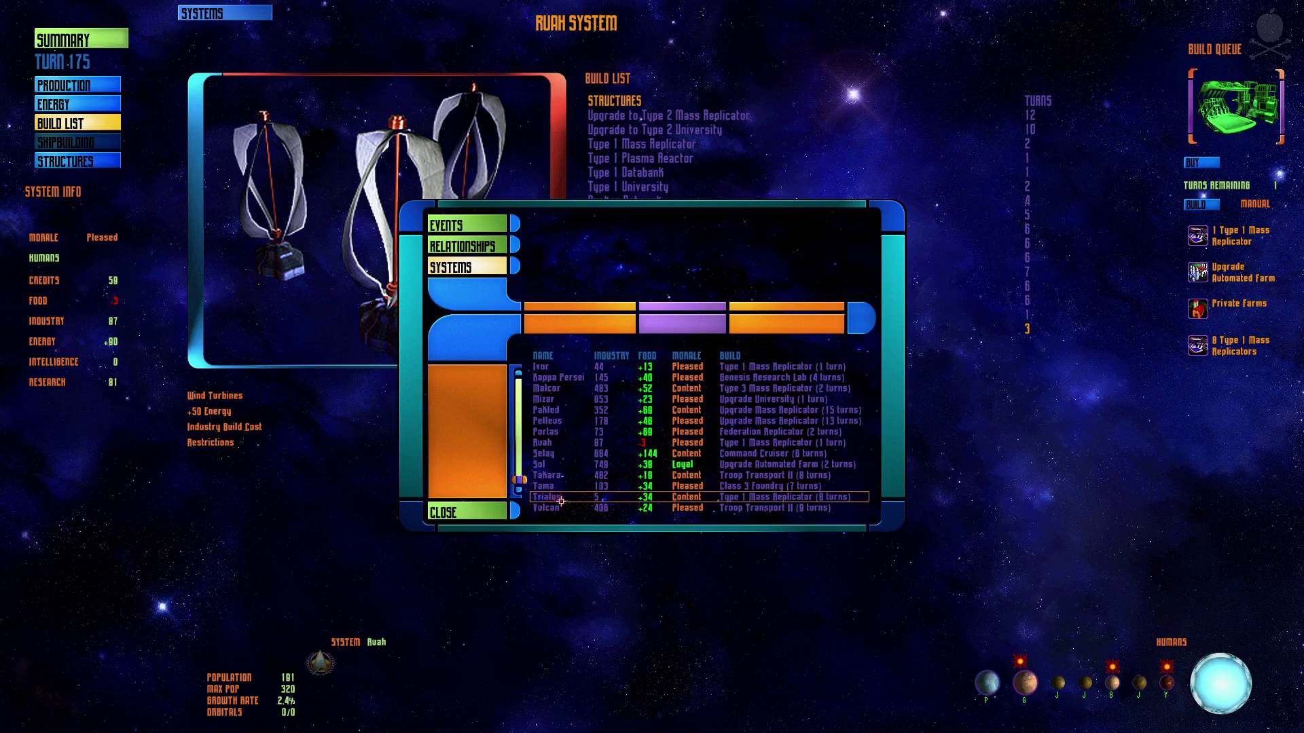
{"action": "left_click", "coordinate": [495, 512]}
Back on the galaxy map, review the troop transport and eight-ship task forces near Cardassia.
{"action": "left_click", "coordinate": [654, 426]}
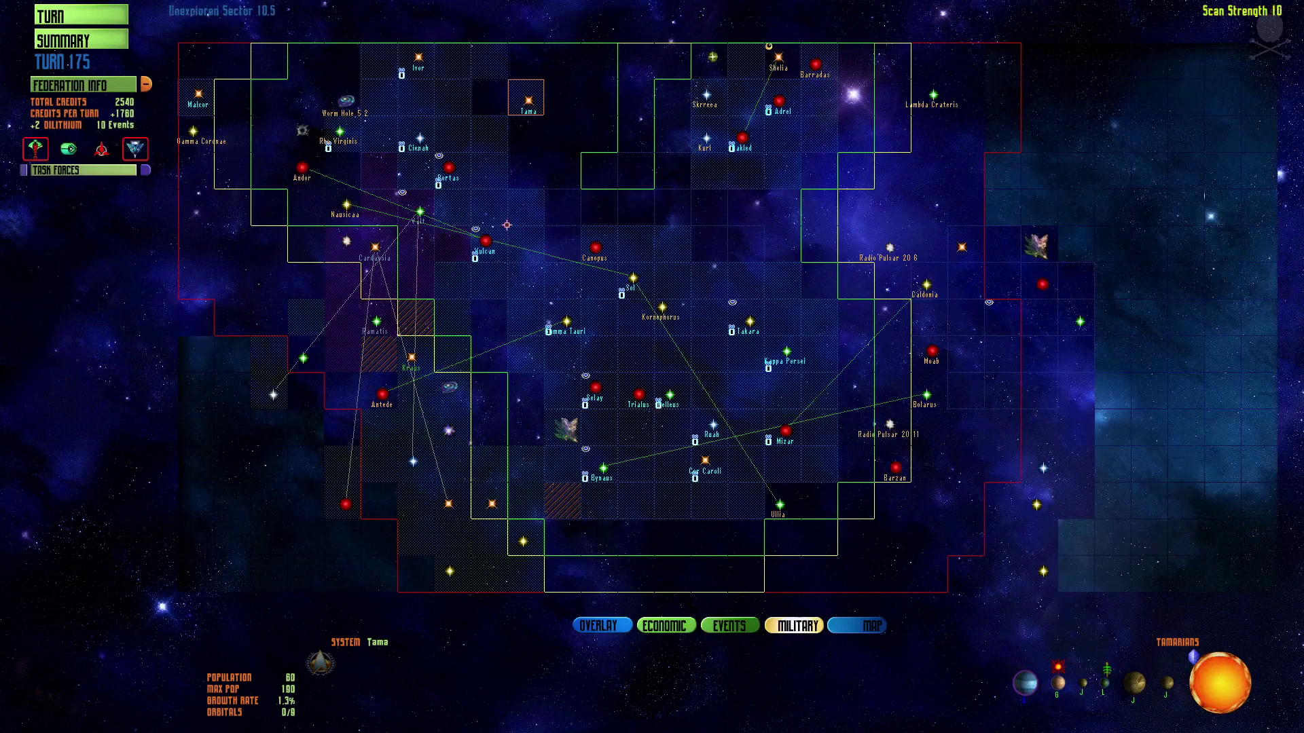
{"action": "left_click", "coordinate": [71, 271]}
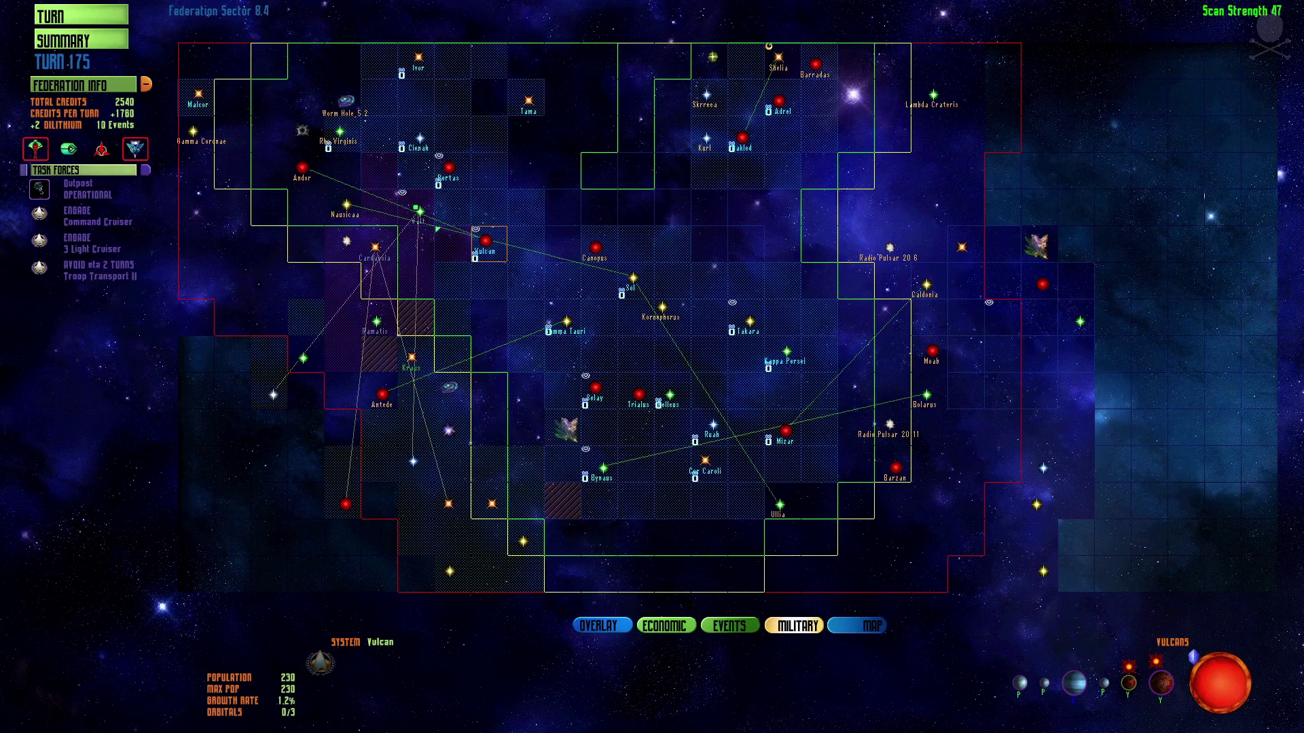
{"action": "left_click_drag", "start_coordinate": [71, 271], "coordinate": [73, 228]}
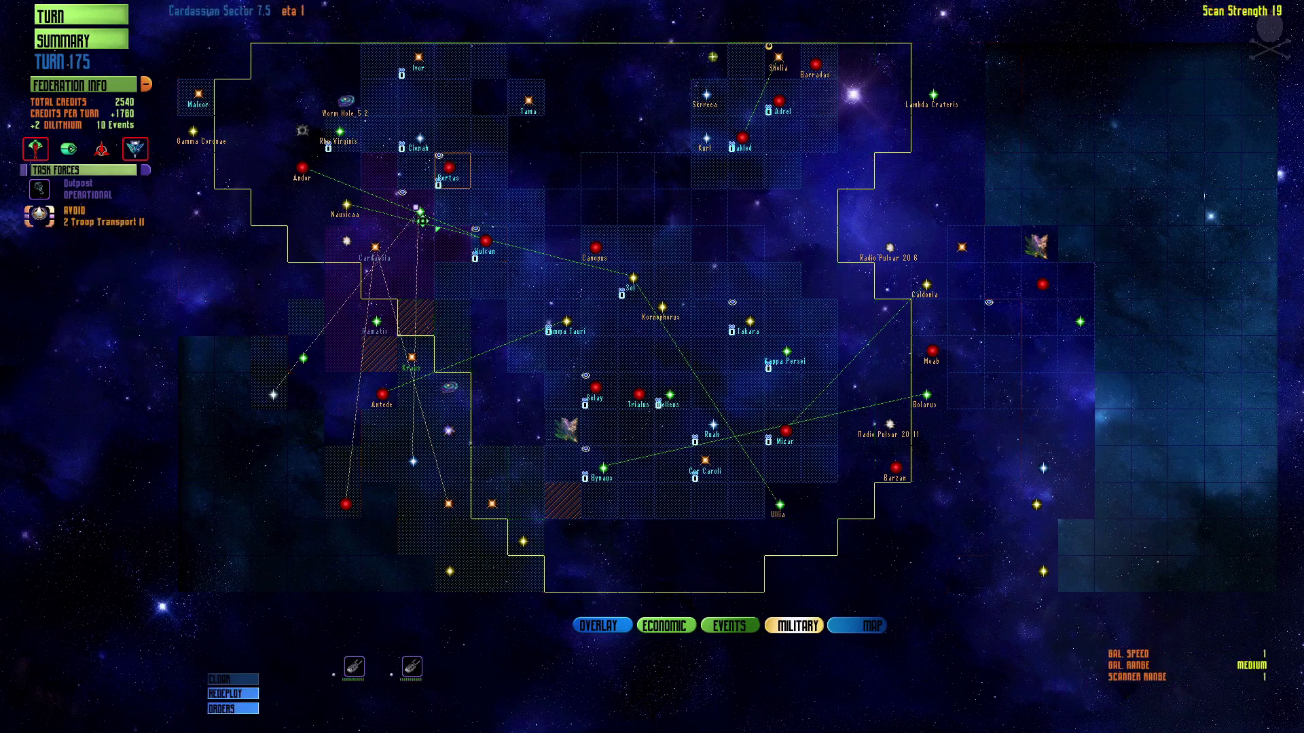
{"action": "left_click", "coordinate": [419, 212]}
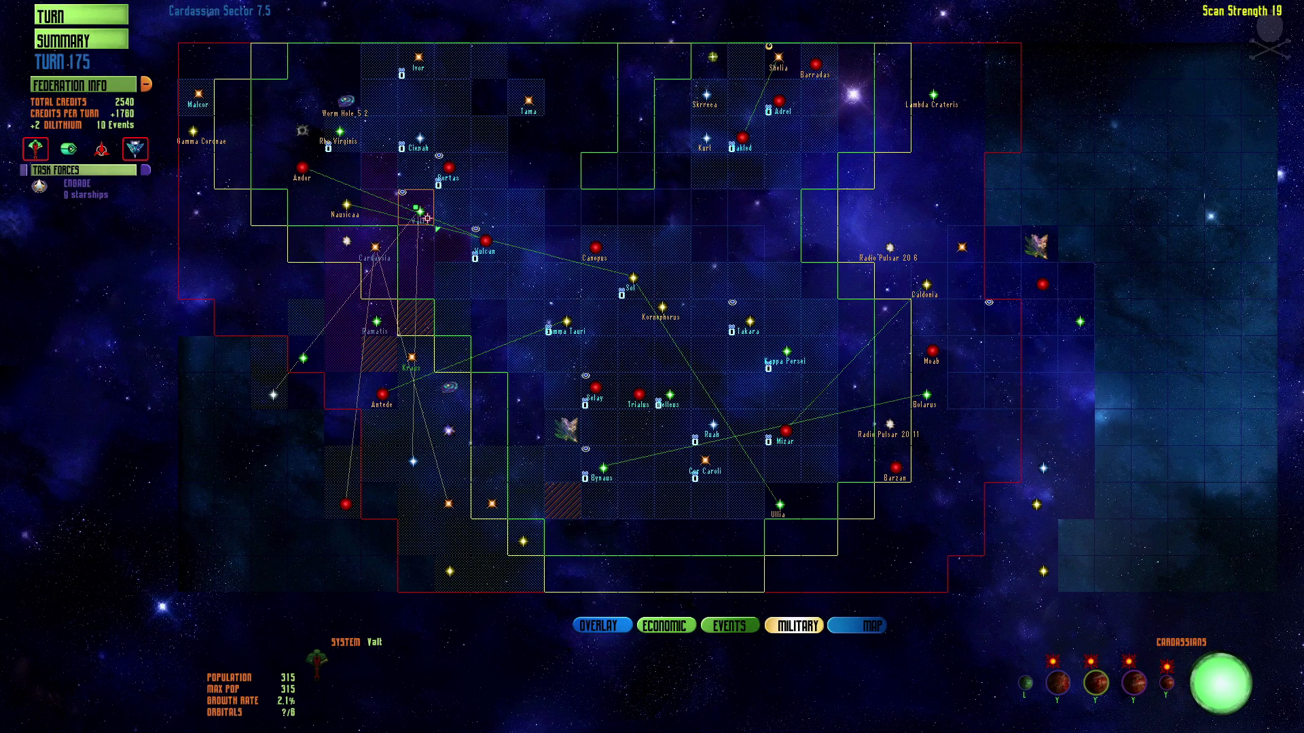
{"action": "left_click", "coordinate": [77, 189]}
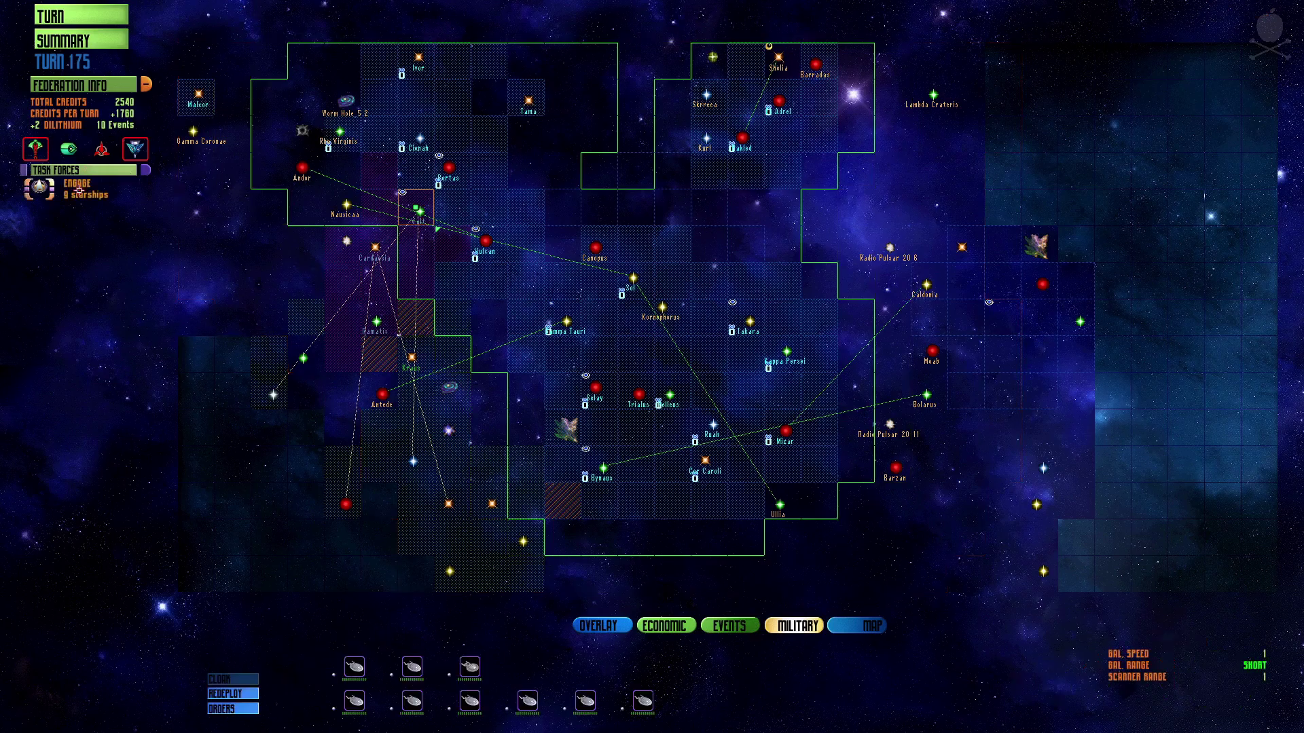
{"action": "left_click", "coordinate": [78, 189]}
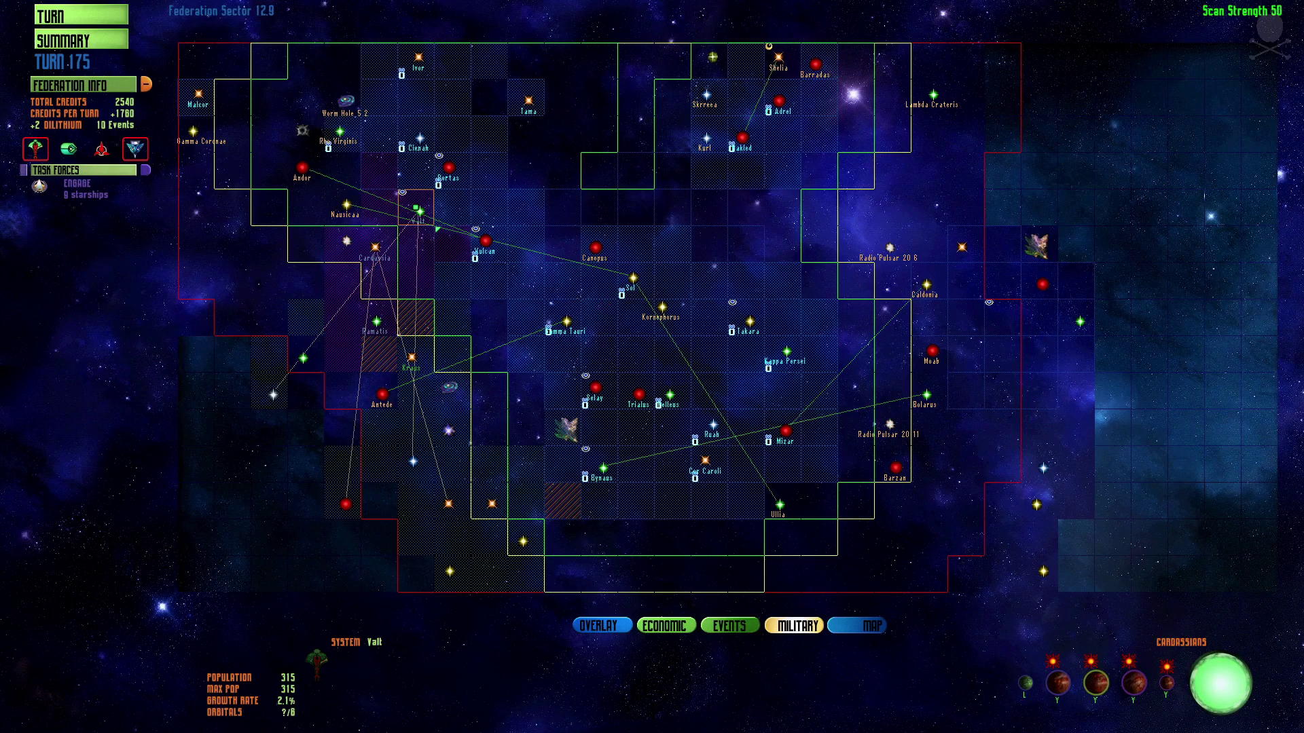
Inspect the Takara, Bynaus and Vulcan systems and their task forces.
{"action": "left_click", "coordinate": [747, 323]}
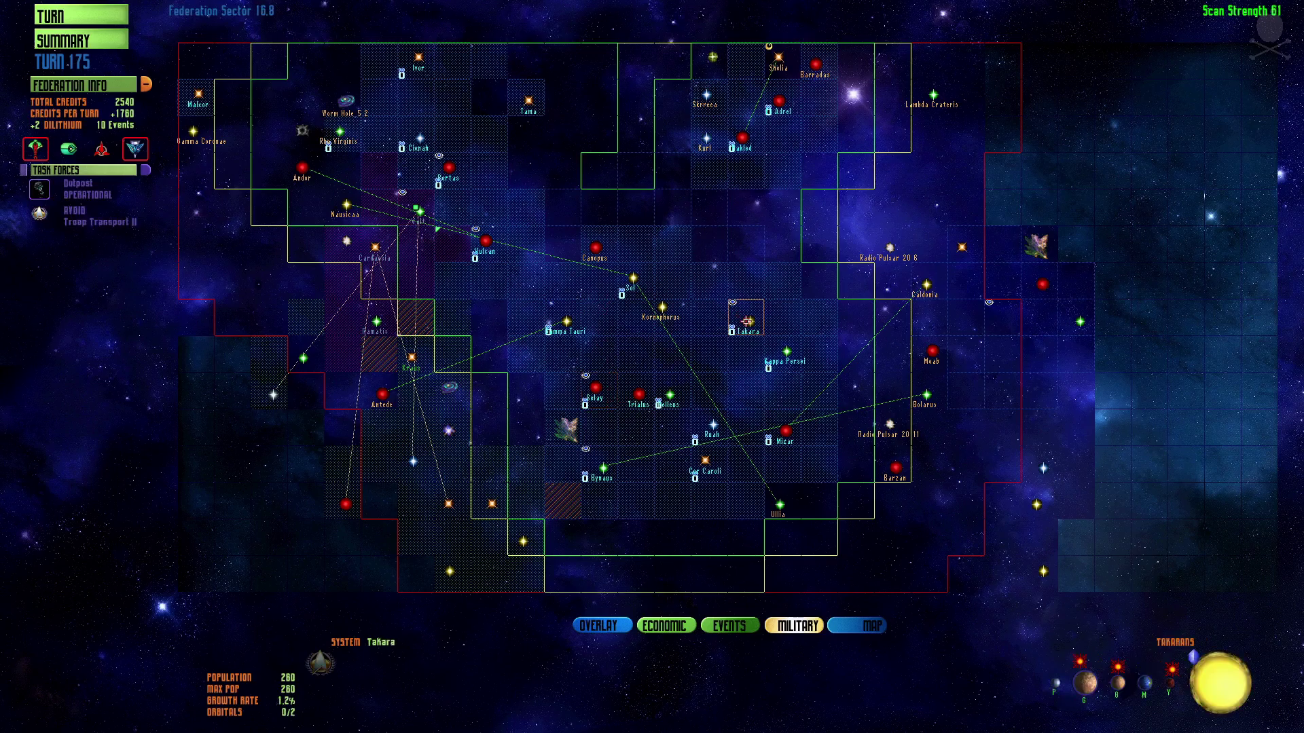
{"action": "left_click", "coordinate": [415, 211]}
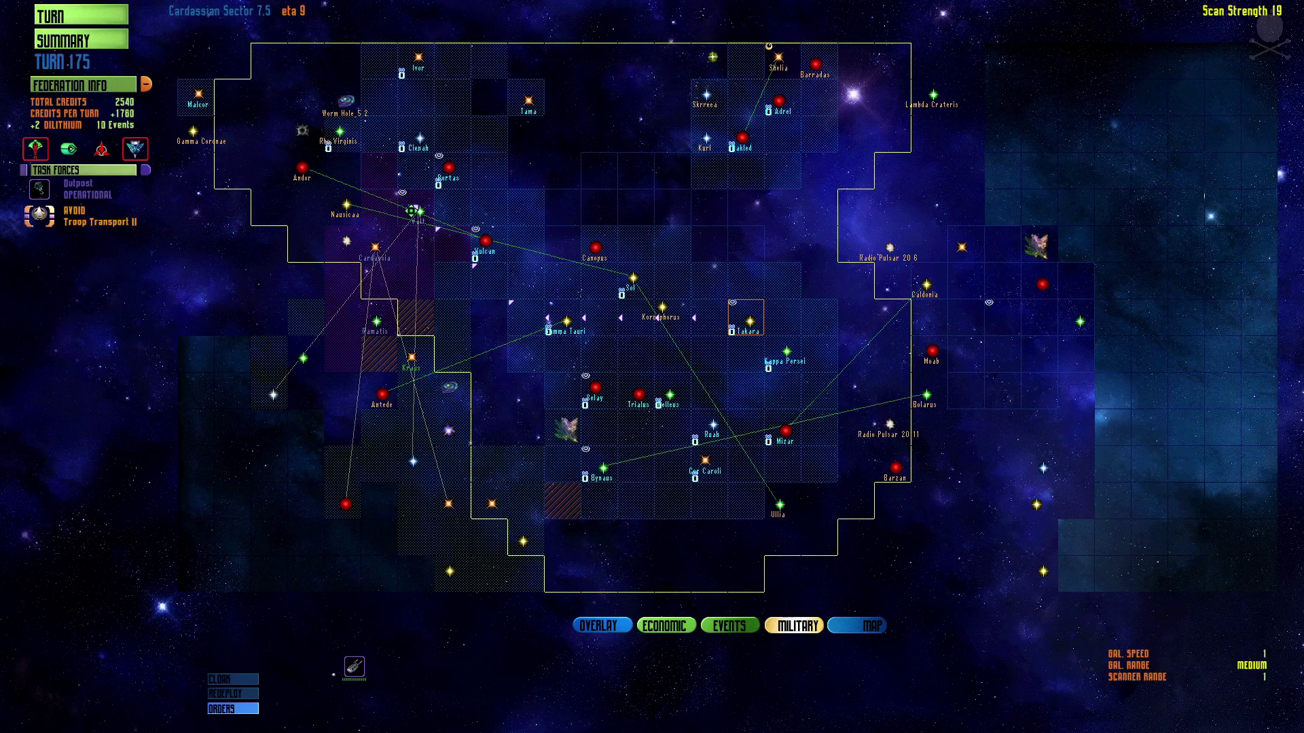
{"action": "left_click", "coordinate": [417, 210]}
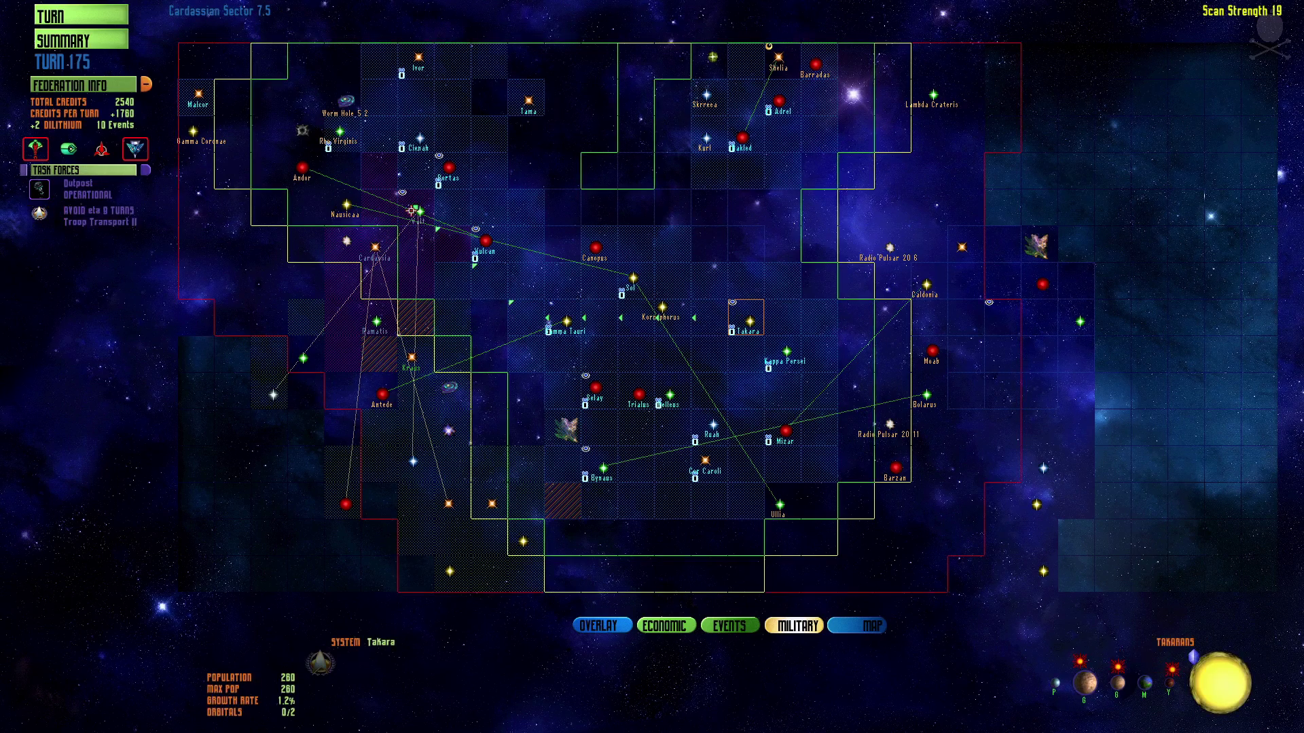
{"action": "left_click", "coordinate": [596, 474]}
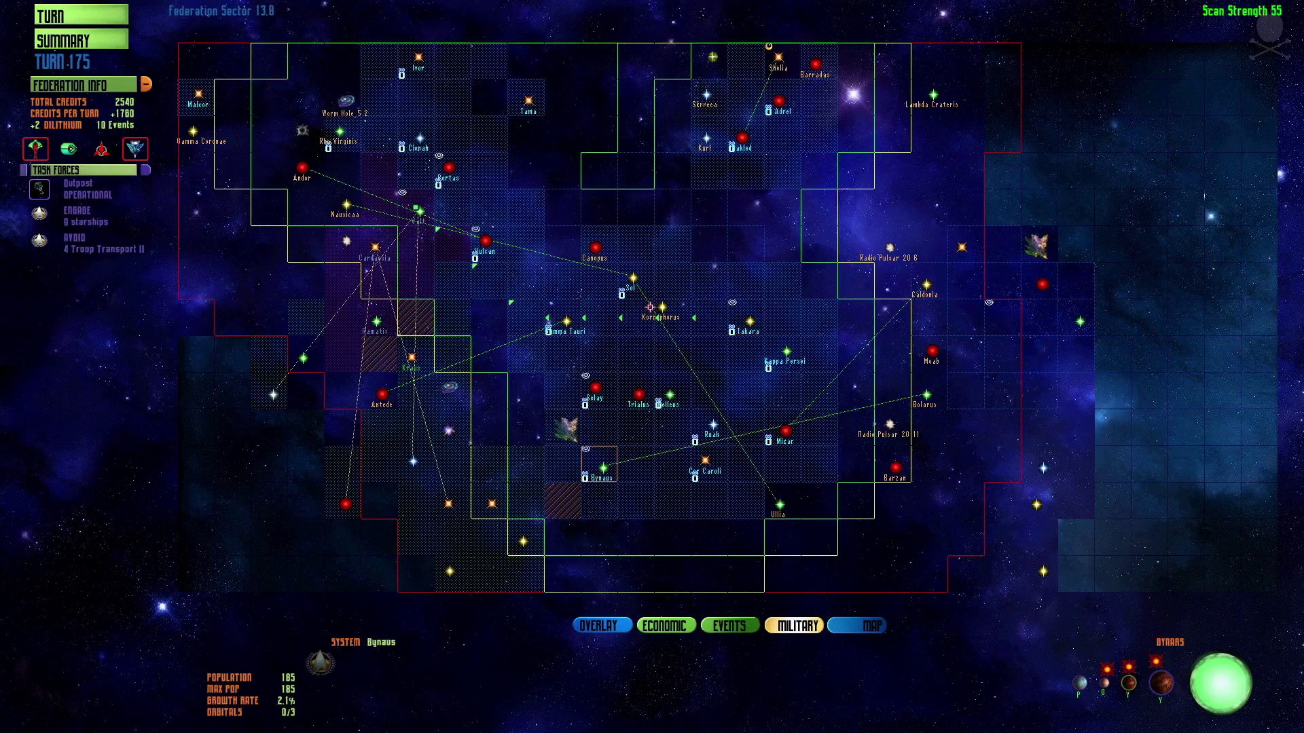
{"action": "left_click", "coordinate": [487, 249]}
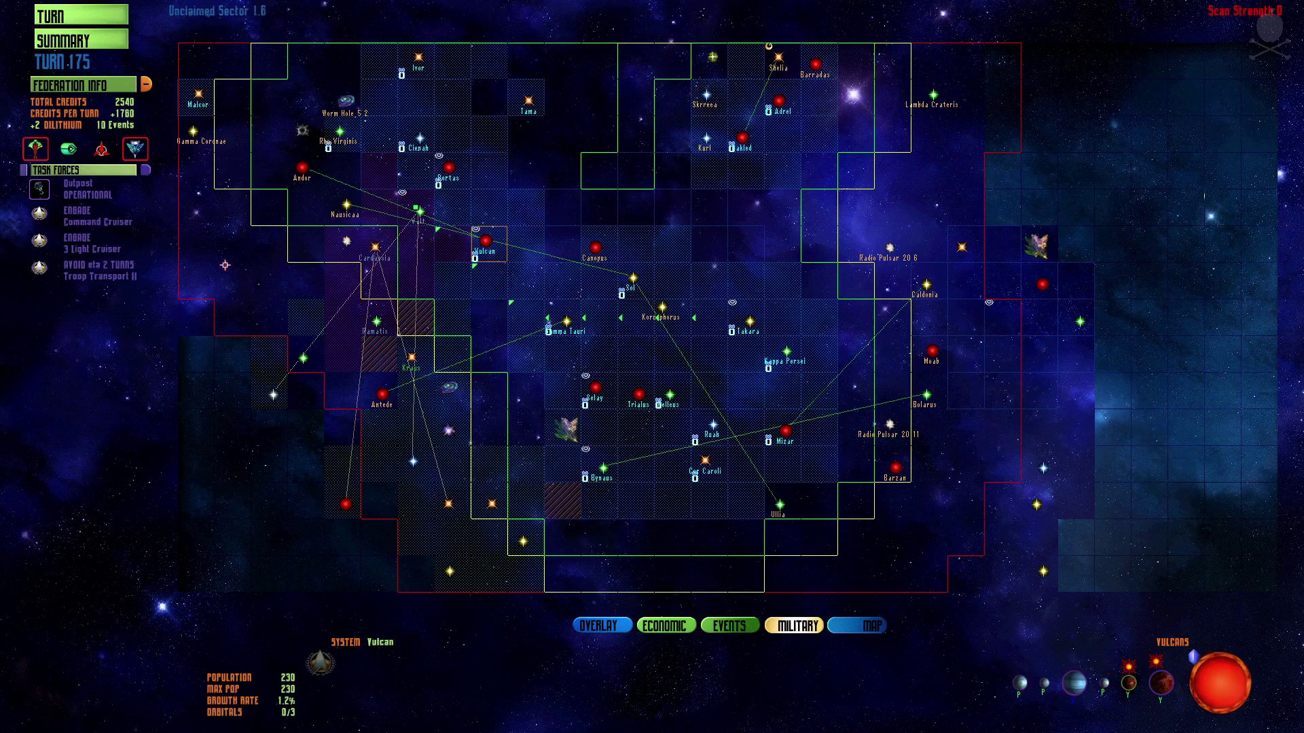
Merge the Vulcan light cruisers into the Command Cruiser's fleet.
{"action": "left_click", "coordinate": [93, 214]}
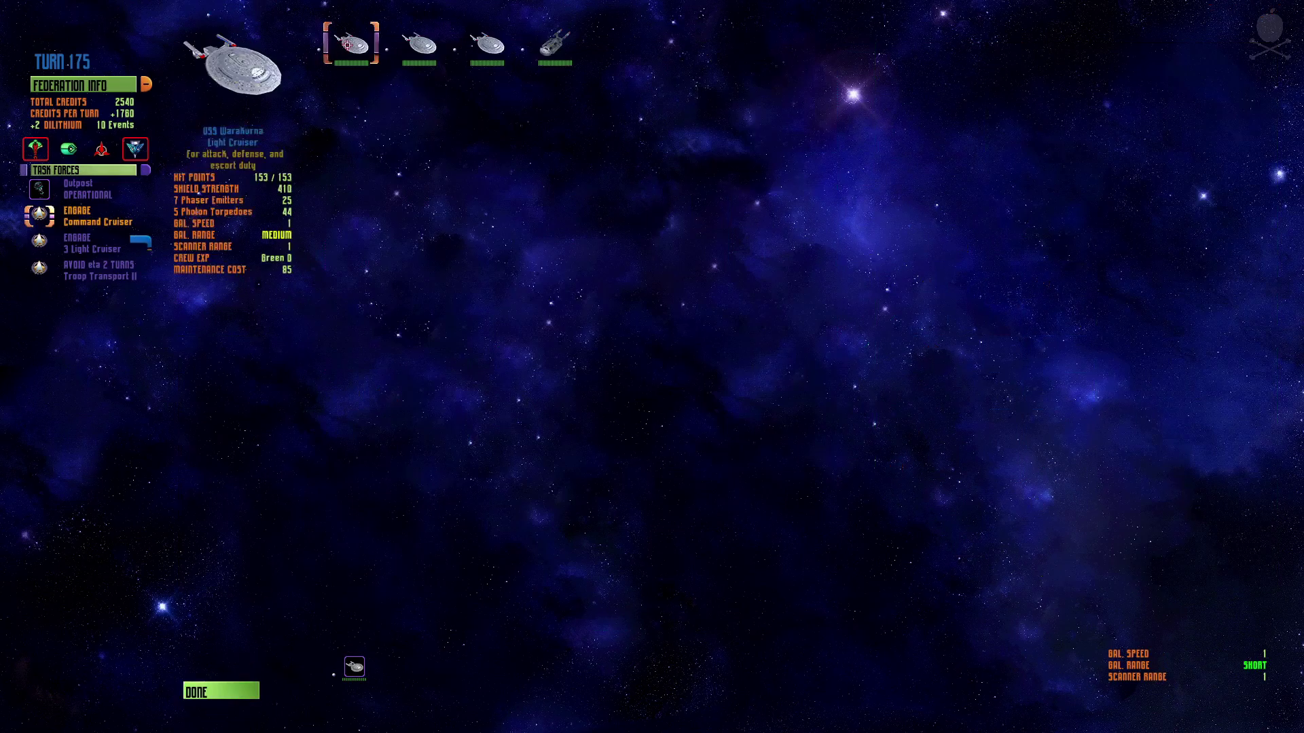
{"action": "left_click", "coordinate": [349, 49]}
{"action": "left_click", "coordinate": [349, 51]}
{"action": "mouse_move", "coordinate": [354, 667]}
{"action": "left_click", "coordinate": [221, 692]}
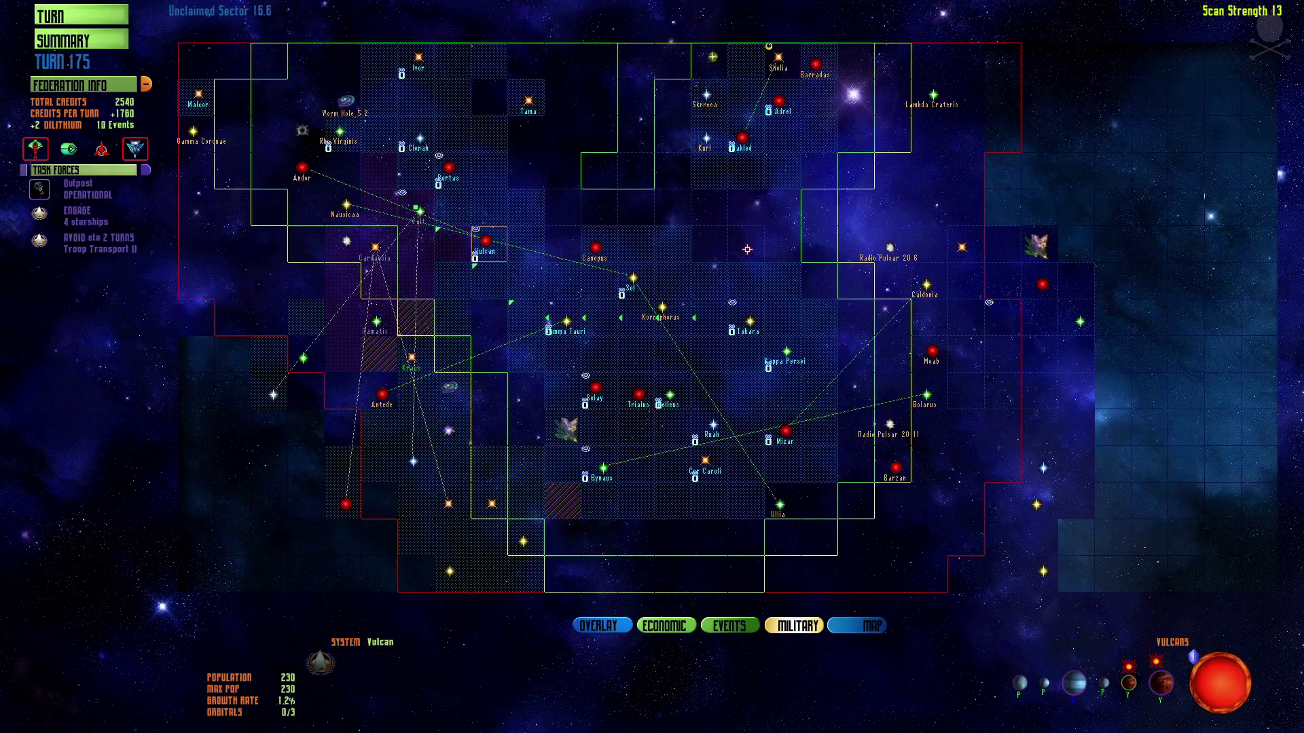
Check the Science Vessel II task force near the eastern border, then open the events summary.
{"action": "left_click", "coordinate": [988, 304]}
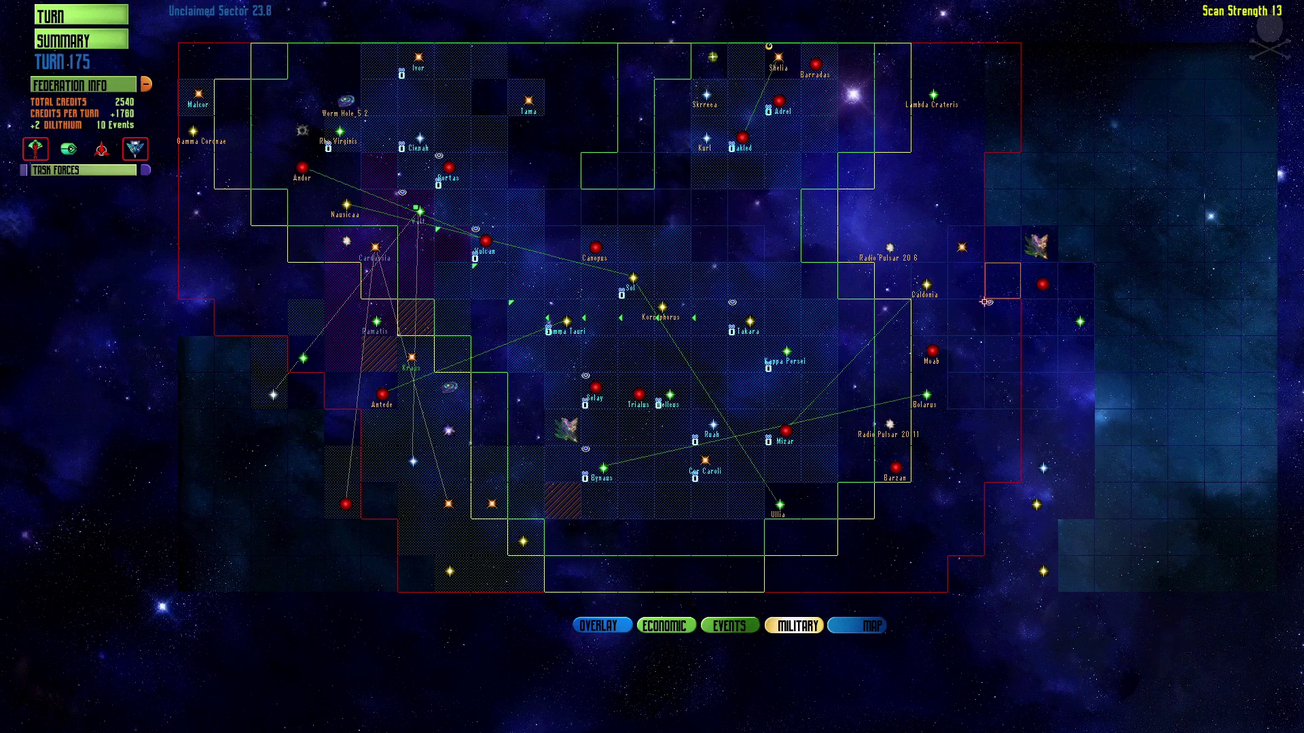
{"action": "left_click", "coordinate": [967, 244]}
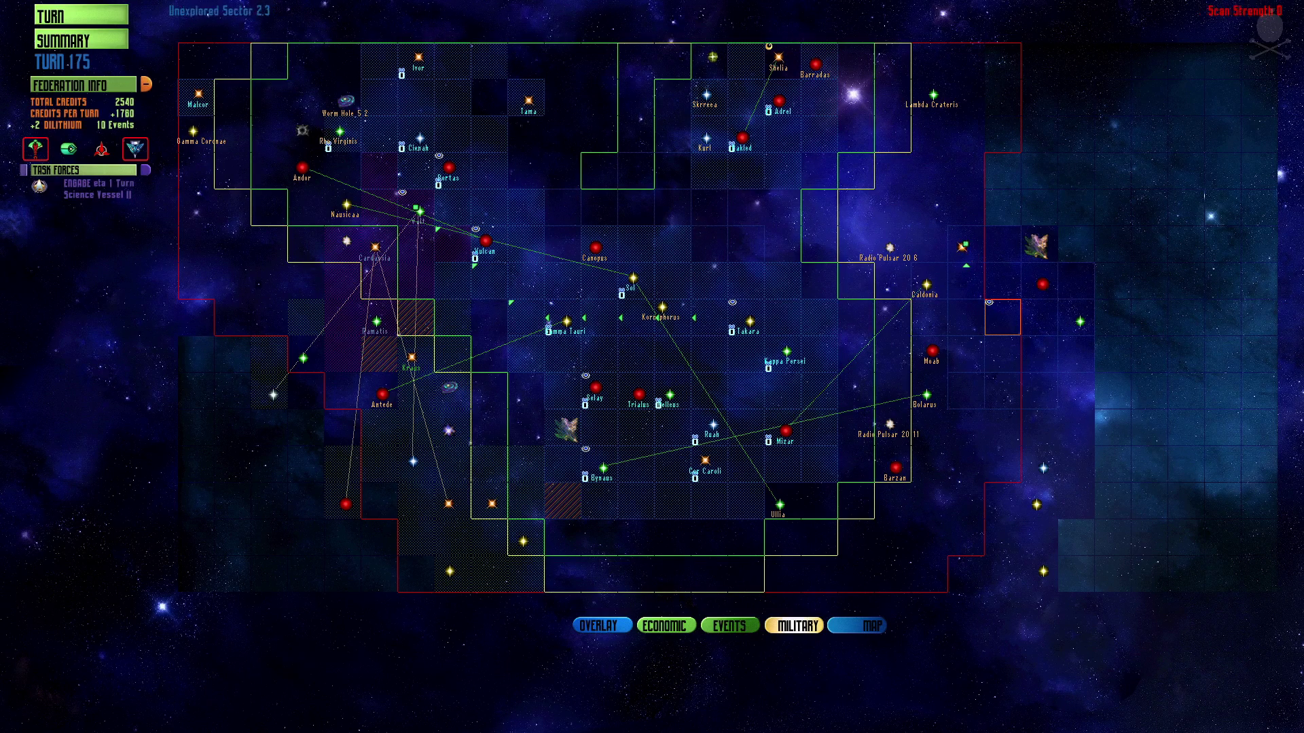
{"action": "left_click", "coordinate": [78, 43]}
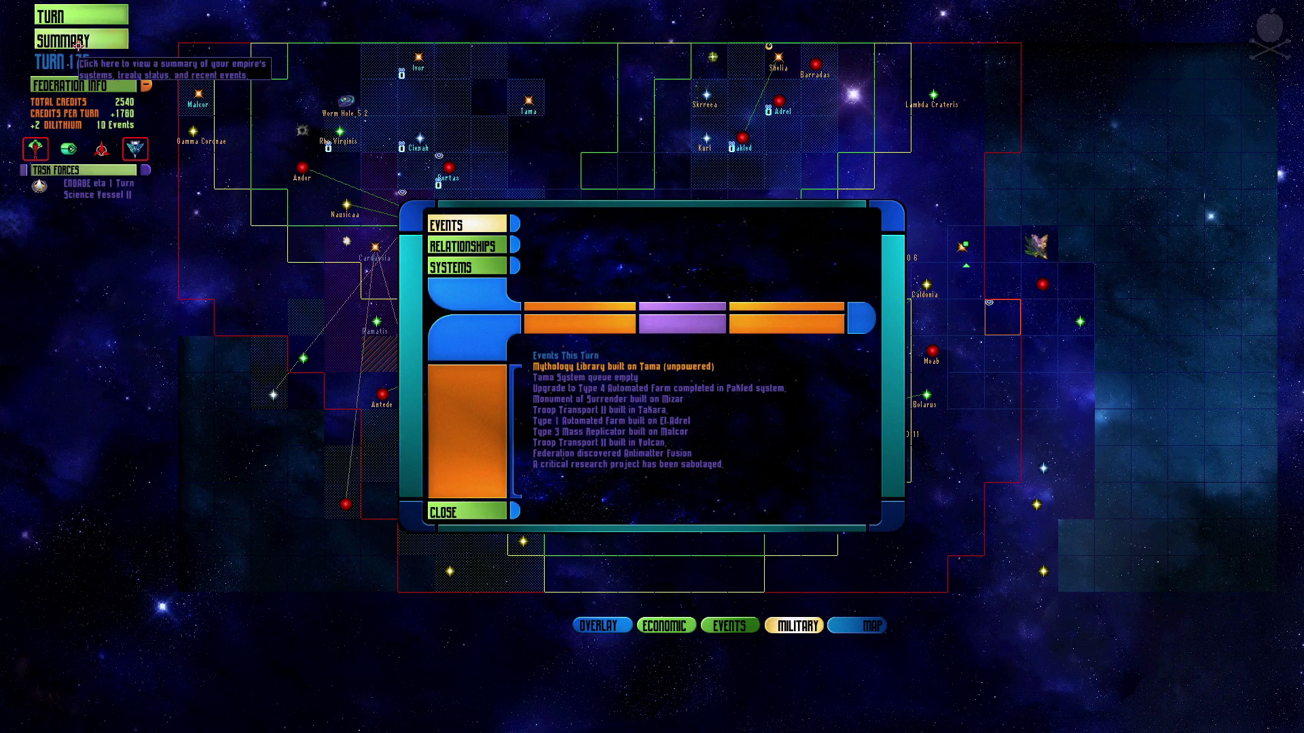
Open Malcor, adjust its production labor, and power down its orbital batteries.
{"action": "left_click", "coordinate": [553, 432]}
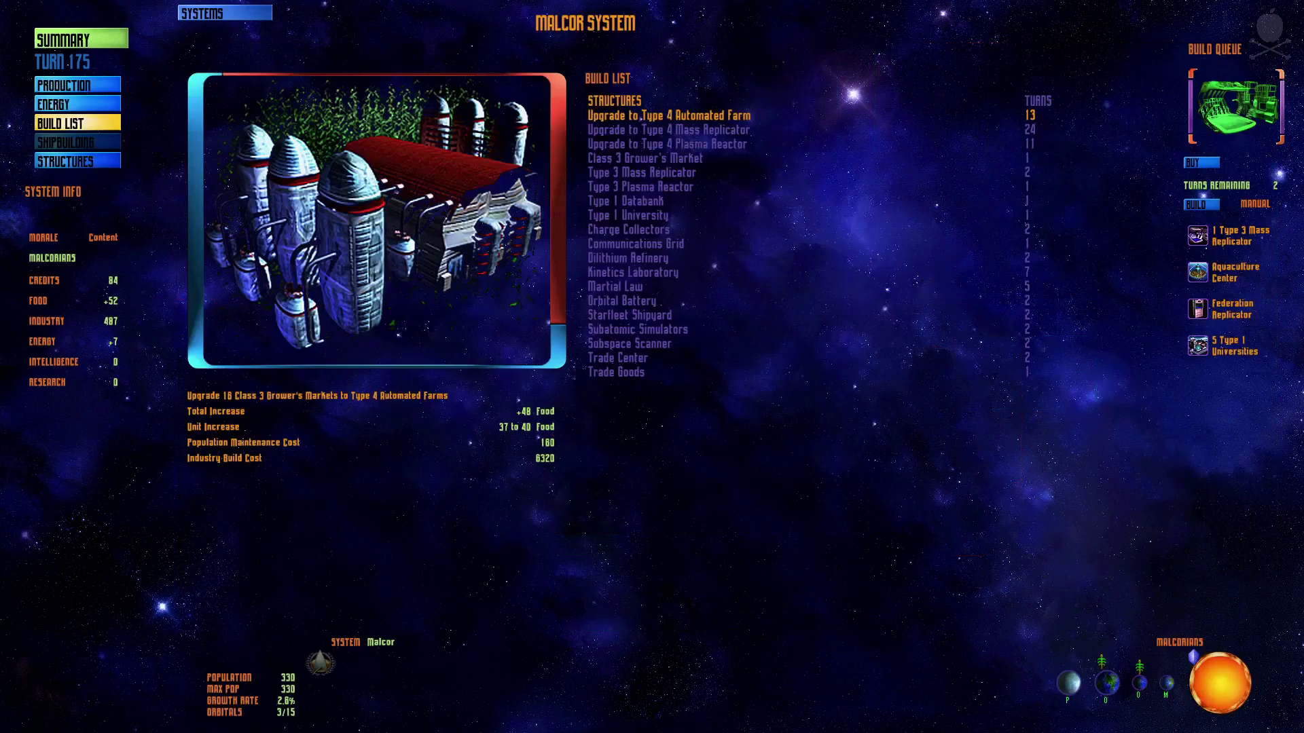
{"action": "left_click", "coordinate": [69, 86]}
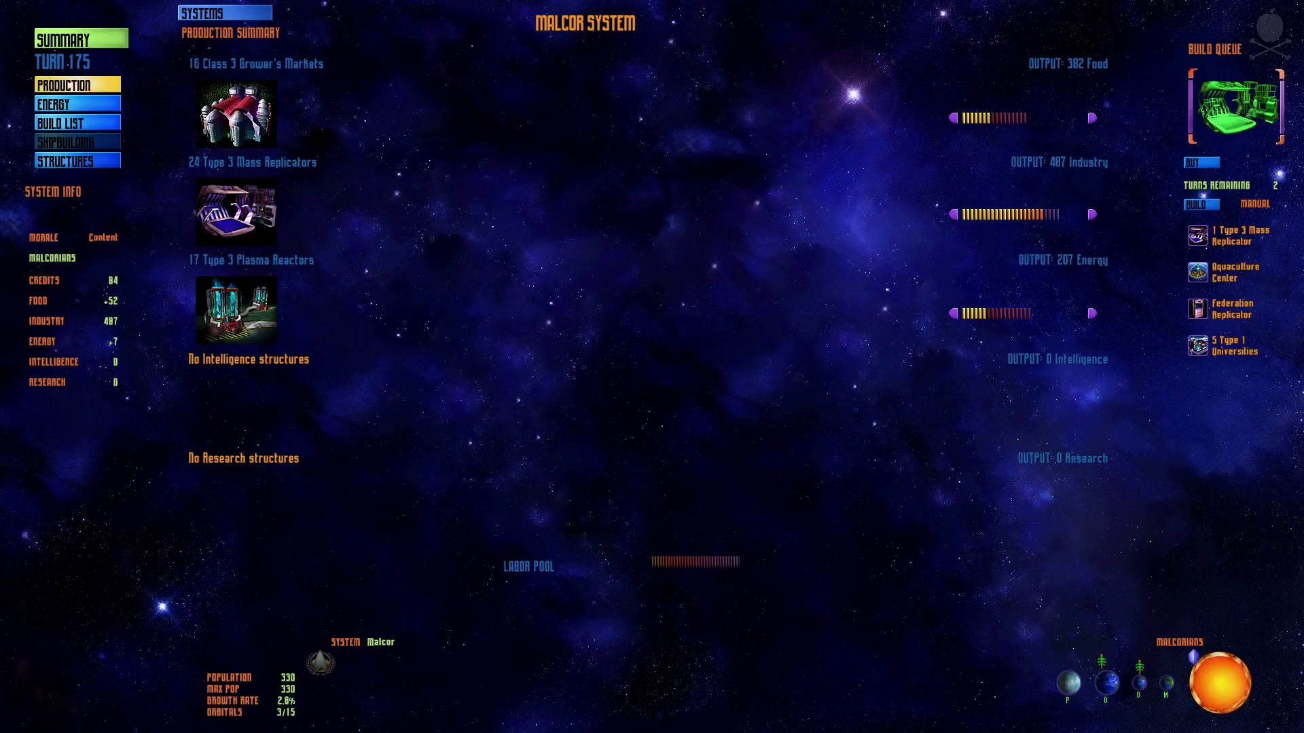
{"action": "left_click", "coordinate": [954, 118]}
{"action": "left_click", "coordinate": [1020, 120]}
{"action": "left_click", "coordinate": [69, 105]}
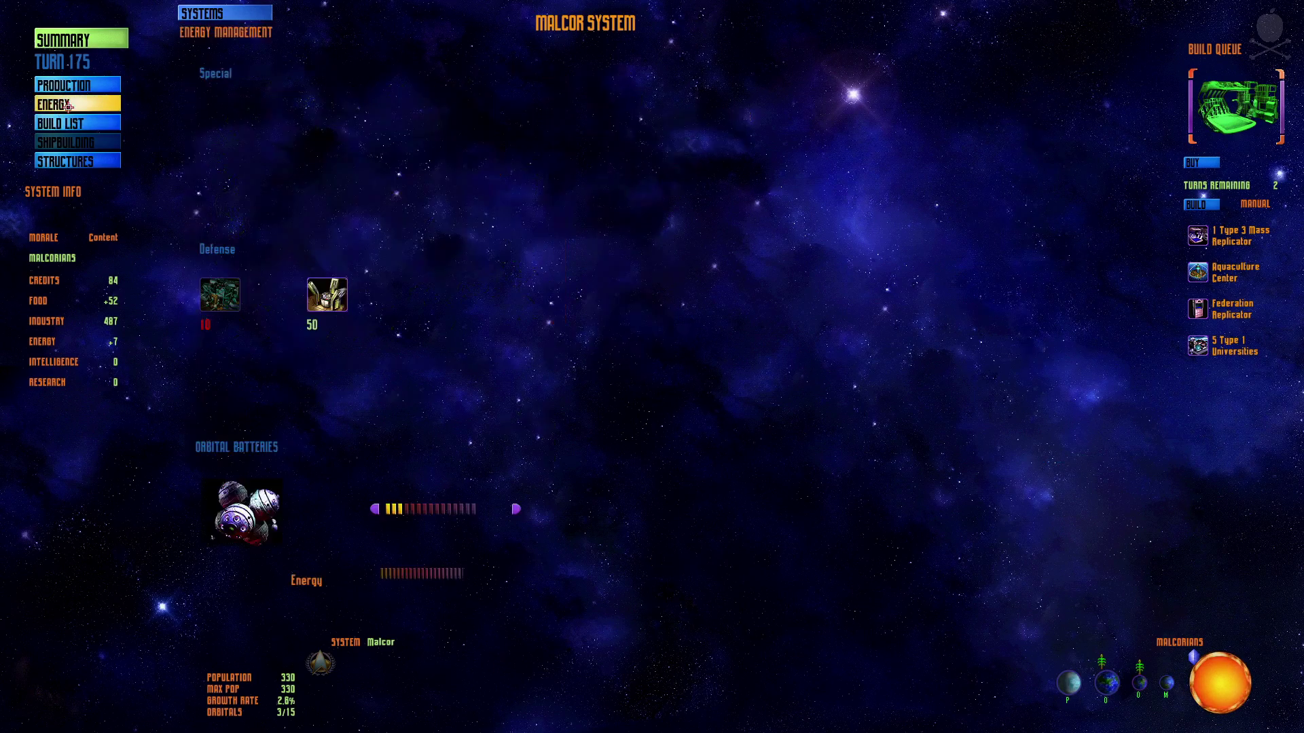
{"action": "left_click", "coordinate": [374, 507]}
{"action": "left_click", "coordinate": [374, 508]}
{"action": "left_click", "coordinate": [374, 509]}
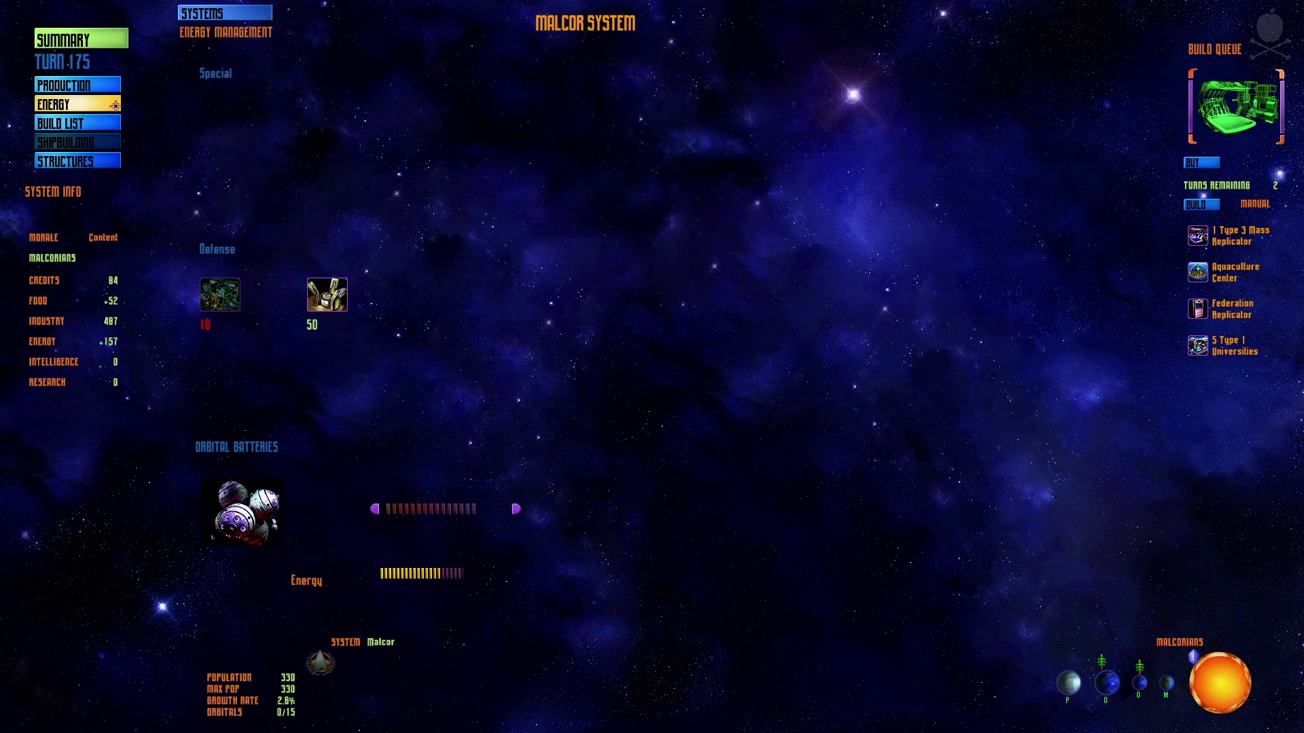
Move Malcor's energy labor into industry and drop the Type 1 Universities from its queue.
{"action": "left_click", "coordinate": [77, 86]}
{"action": "left_click", "coordinate": [955, 313]}
{"action": "left_click", "coordinate": [955, 313]}
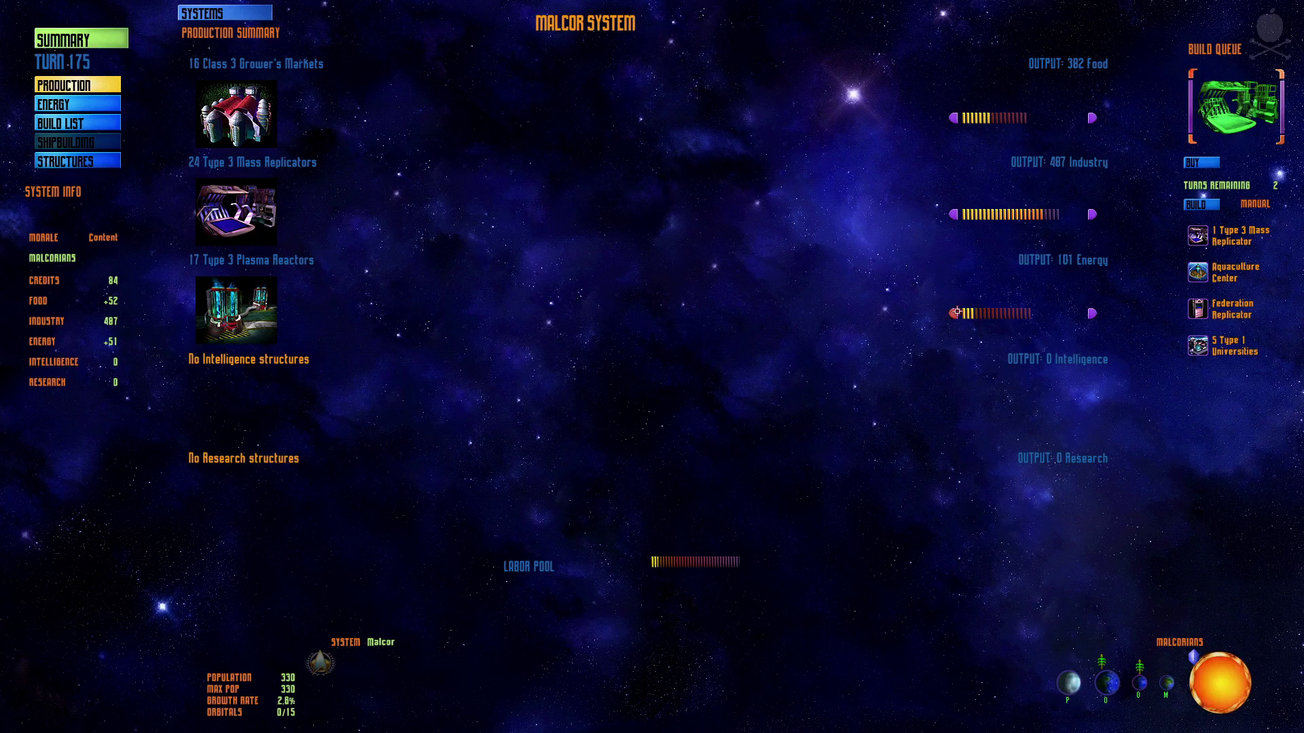
{"action": "left_click", "coordinate": [955, 313]}
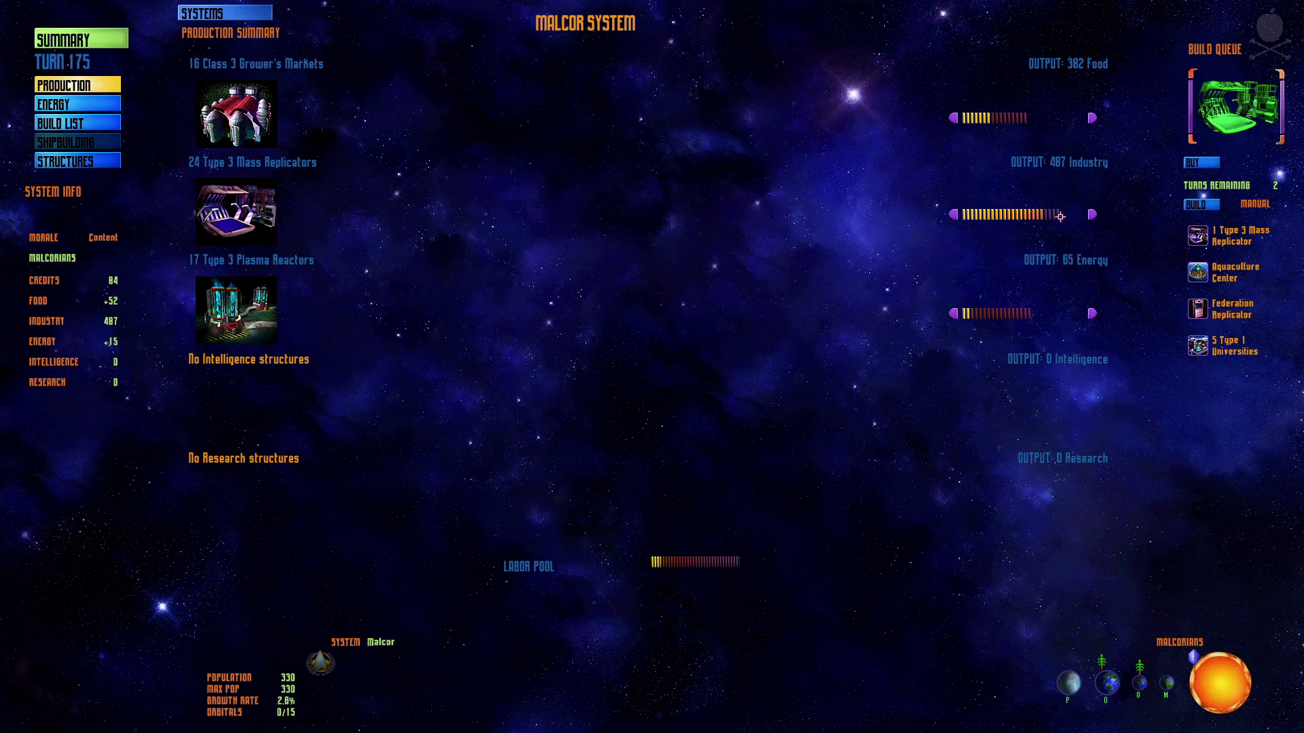
{"action": "left_click", "coordinate": [1060, 215]}
{"action": "left_click", "coordinate": [1198, 346]}
Queue a Communications Grid at Malcor and return to the galaxy map.
{"action": "left_click", "coordinate": [91, 123]}
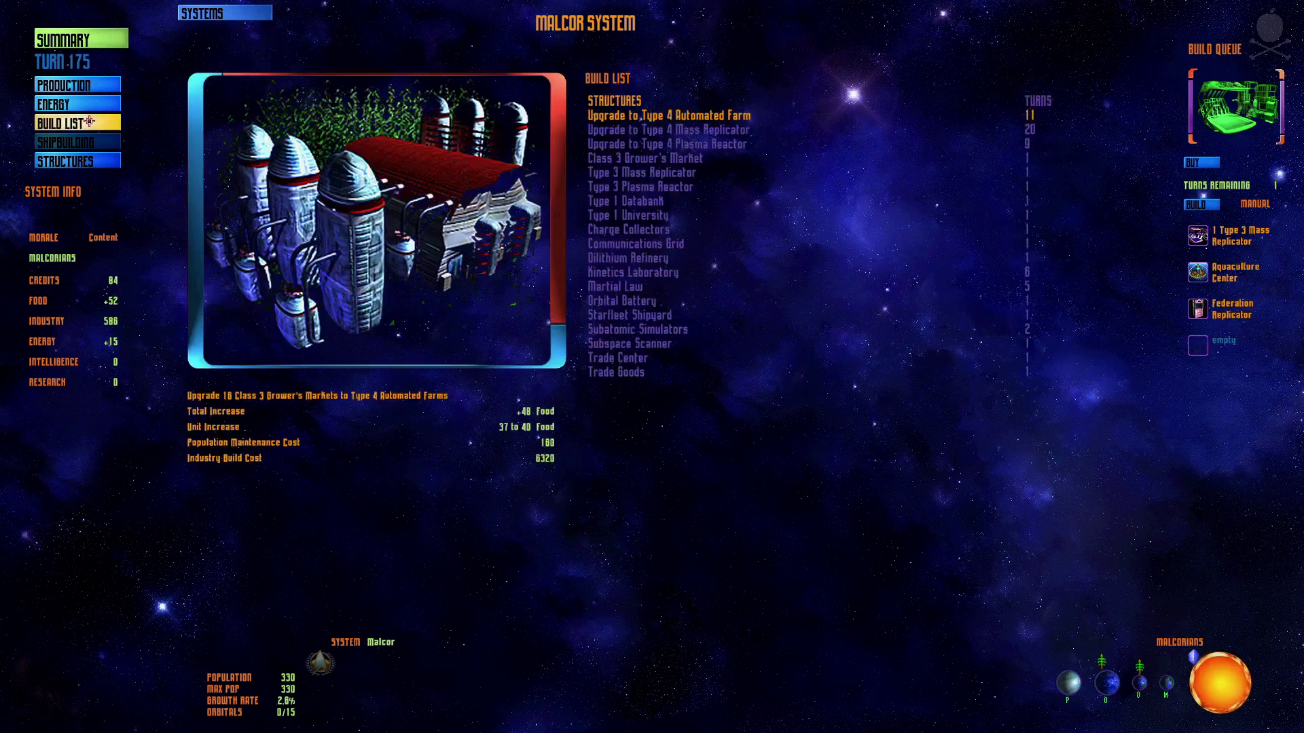
{"action": "left_click", "coordinate": [706, 242]}
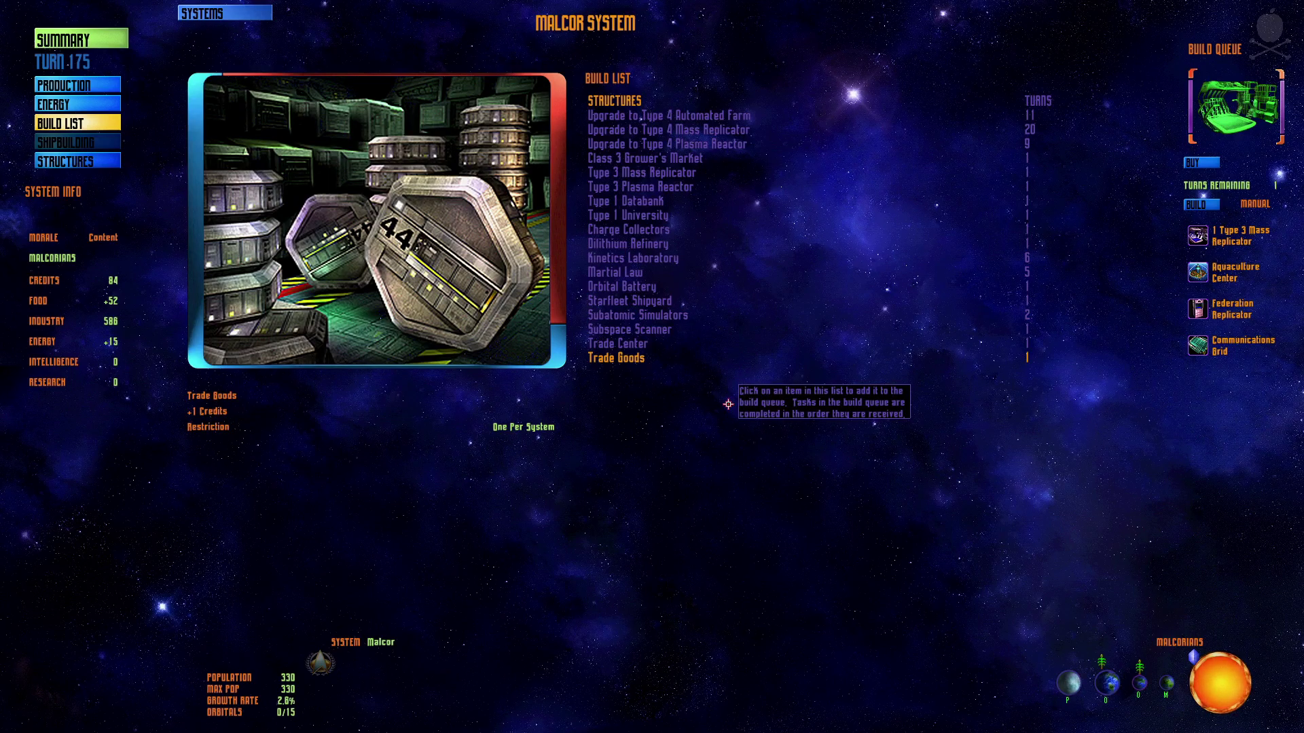
{"action": "right_click", "coordinate": [743, 444]}
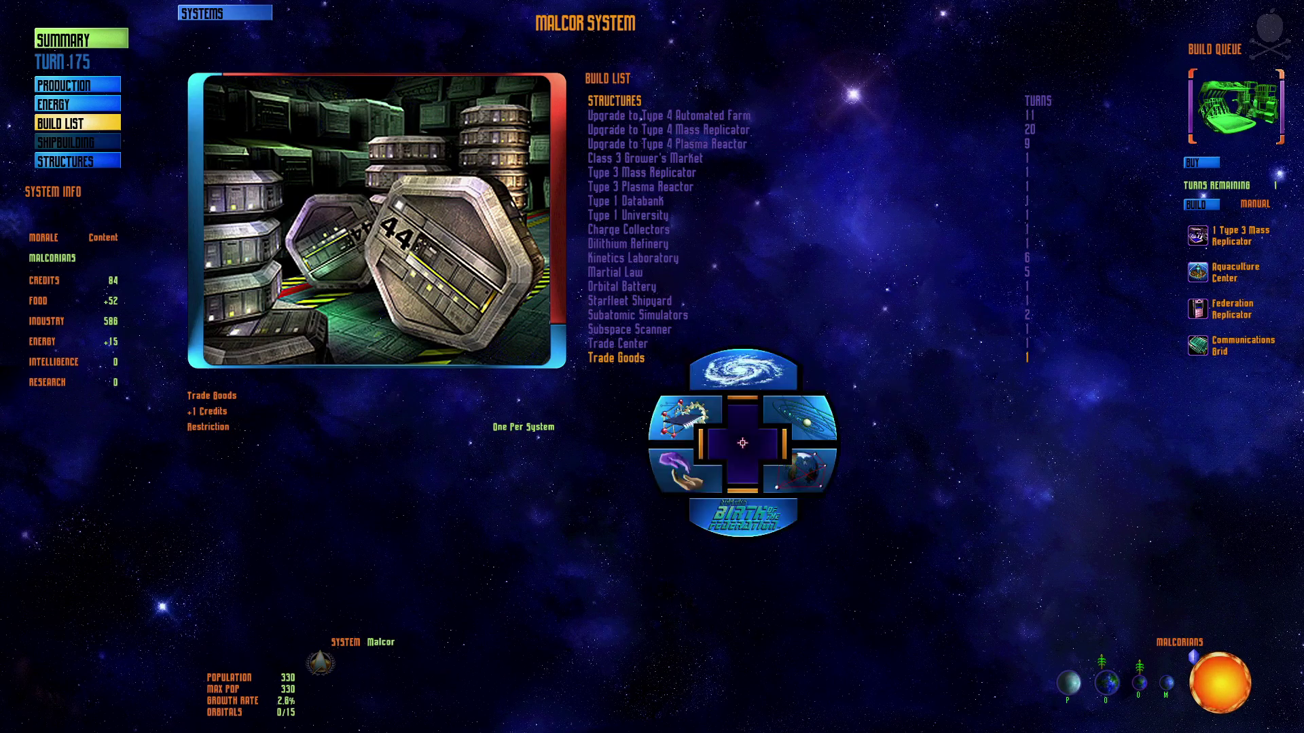
{"action": "left_click", "coordinate": [743, 374]}
{"action": "left_click", "coordinate": [742, 318]}
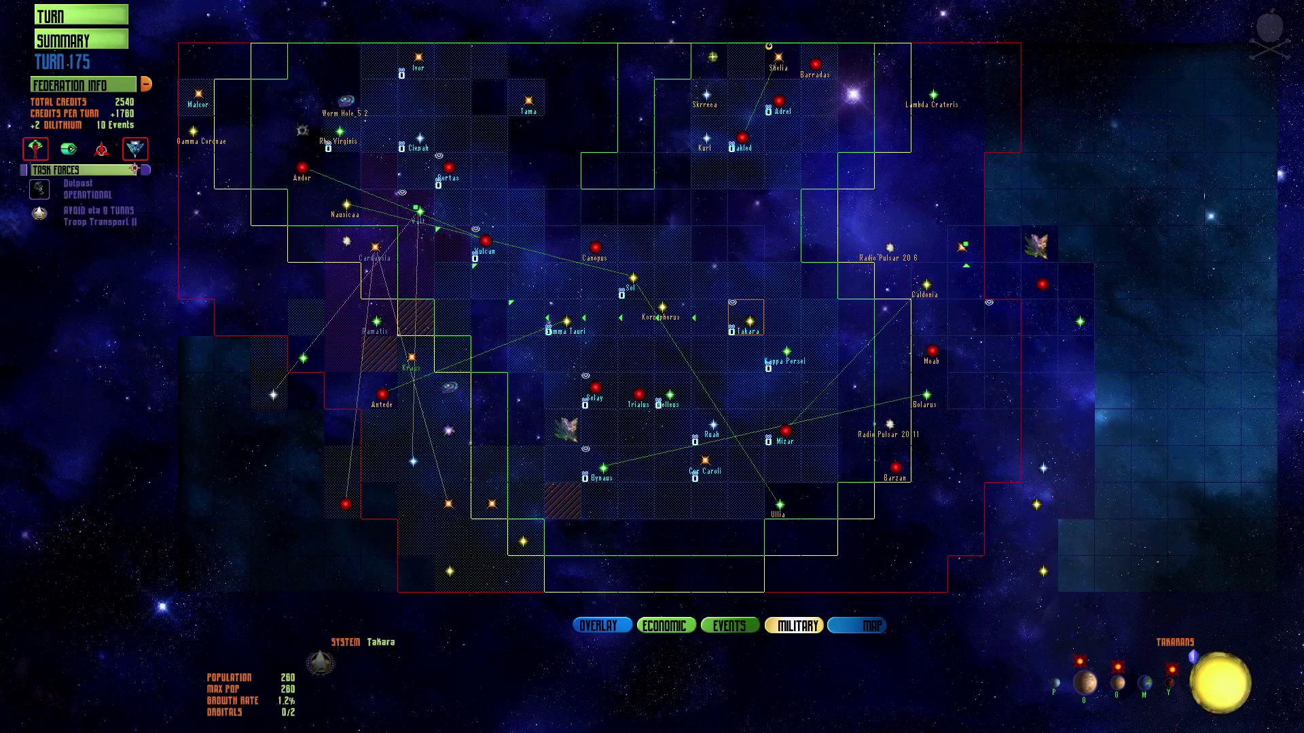
End turn 175, dismiss the Pakled plague report, and pick the Bynaus empty-queue event.
{"action": "left_click", "coordinate": [129, 25]}
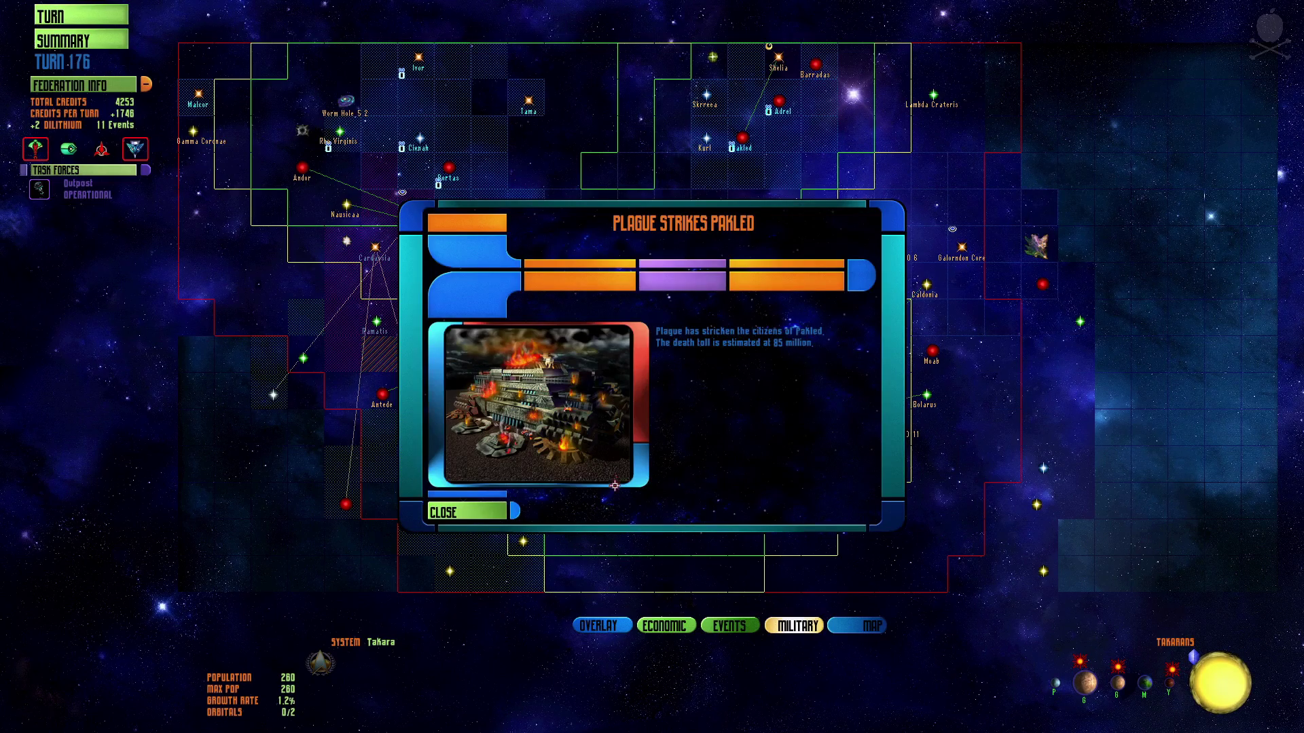
{"action": "left_click", "coordinate": [480, 510]}
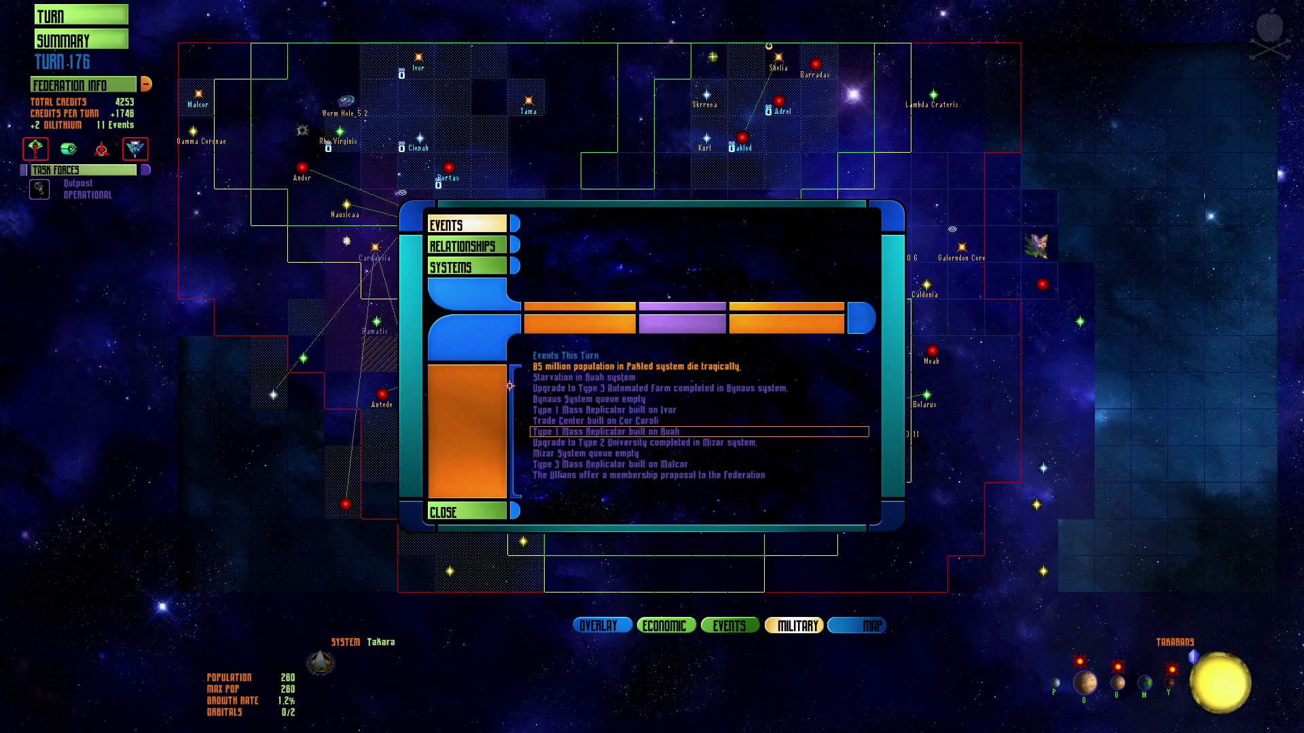
{"action": "left_click", "coordinate": [563, 399]}
Open Bynaus and move one food worker into industry.
{"action": "double_click", "coordinate": [563, 399]}
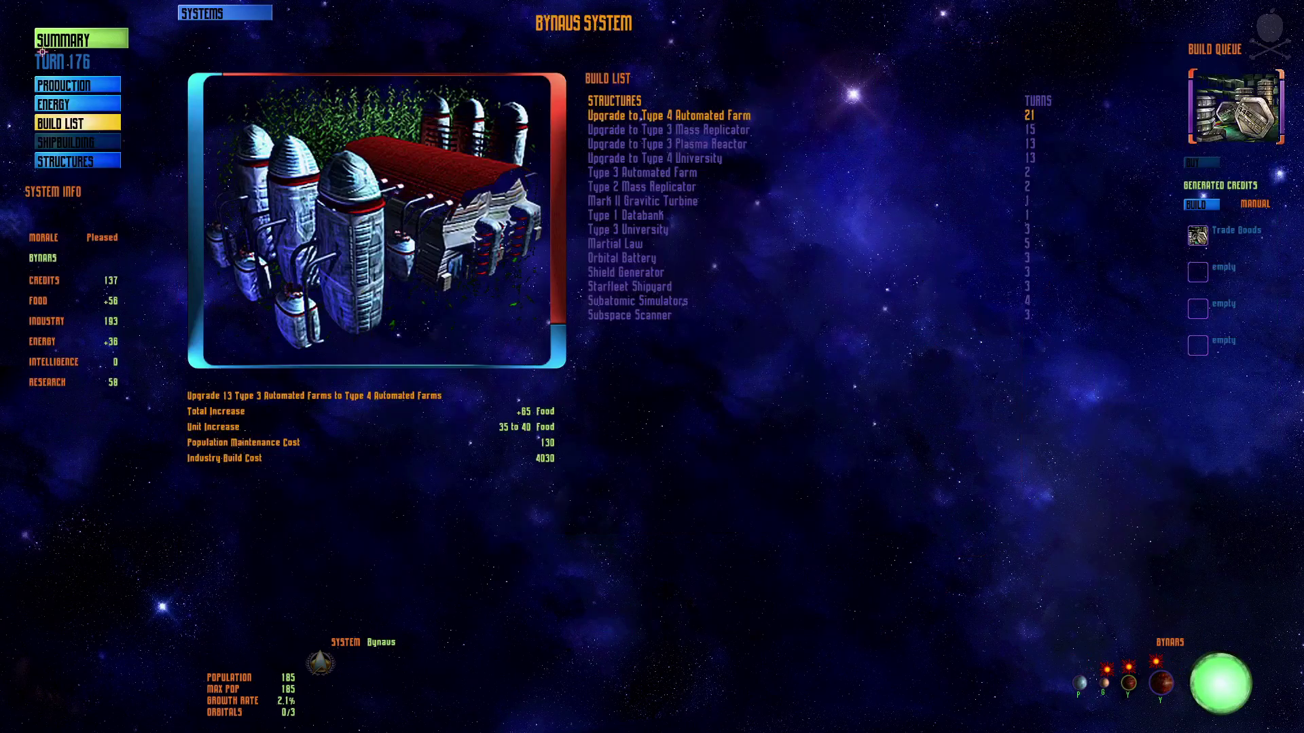
{"action": "left_click", "coordinate": [90, 87]}
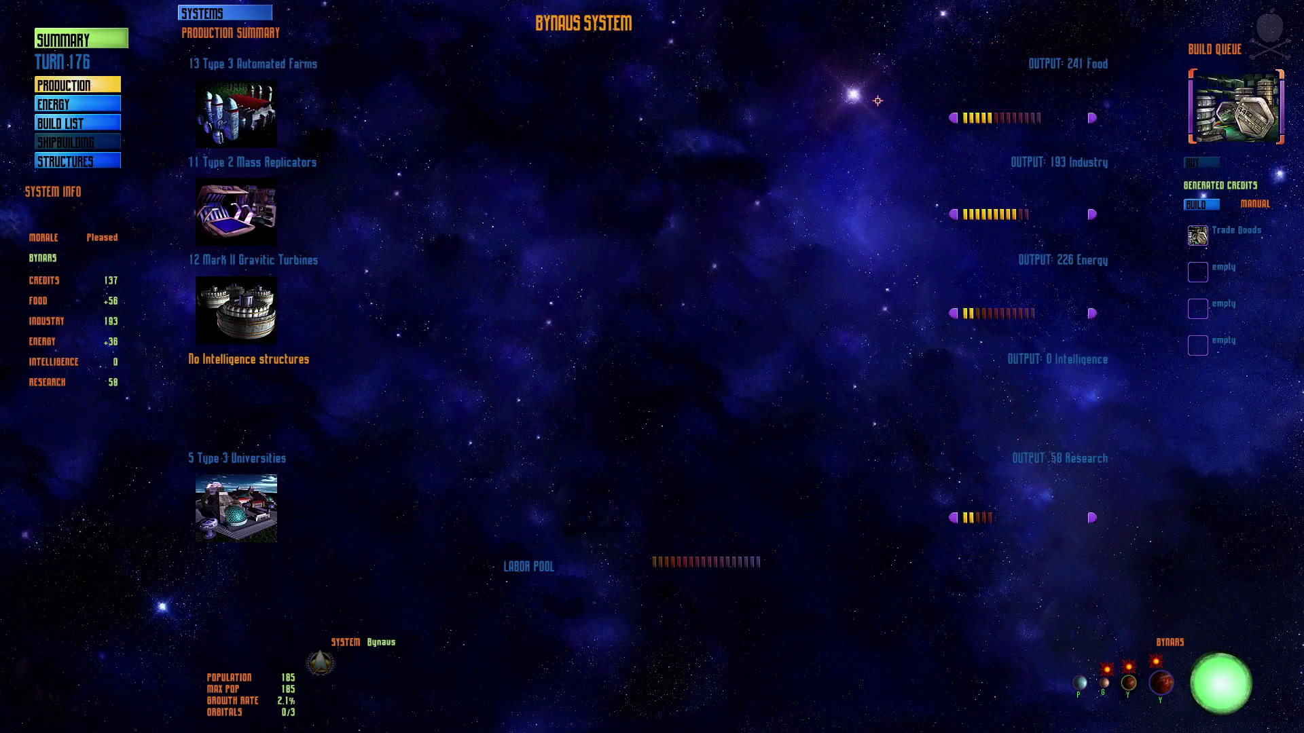
{"action": "left_click", "coordinate": [954, 117]}
{"action": "left_click", "coordinate": [1091, 214]}
{"action": "left_click", "coordinate": [75, 98]}
{"action": "left_click", "coordinate": [76, 87]}
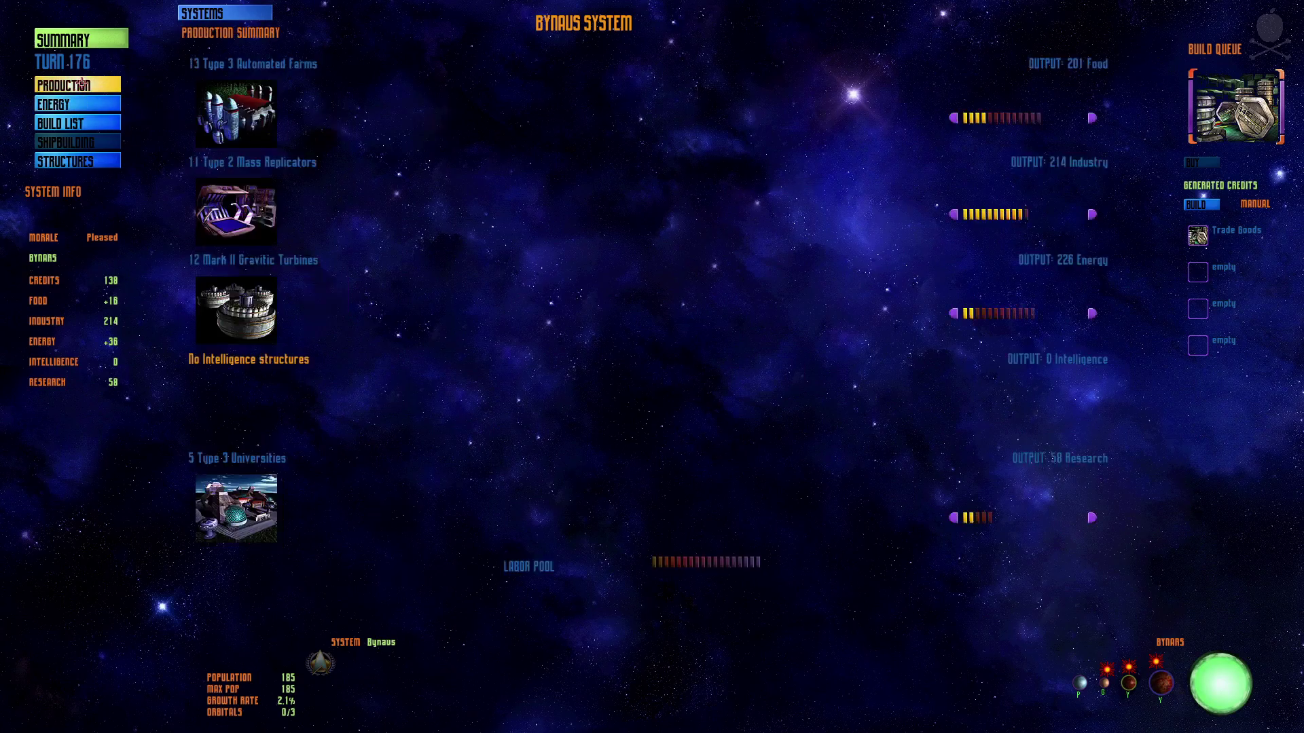
Queue Mass Replicator, Automated Farm and University upgrades plus a Shield Generator at Bynaus.
{"action": "left_click", "coordinate": [88, 123]}
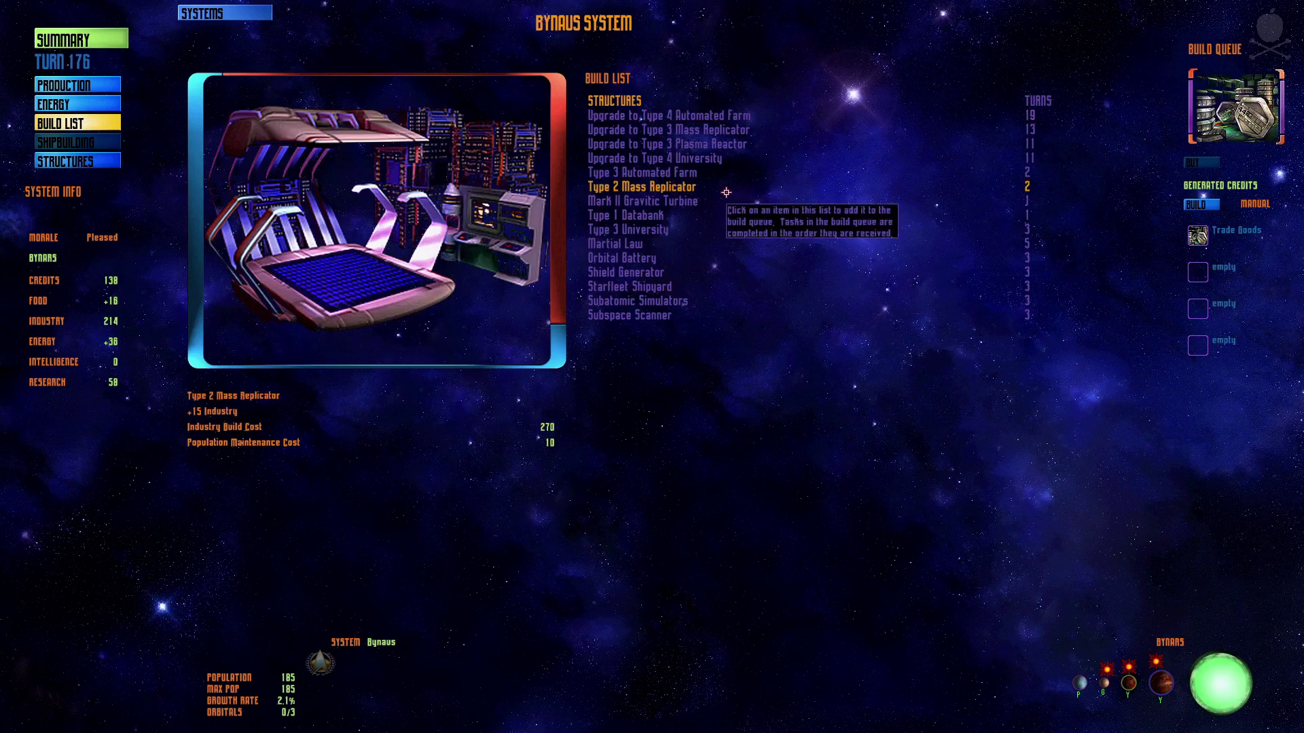
{"action": "left_click", "coordinate": [710, 129]}
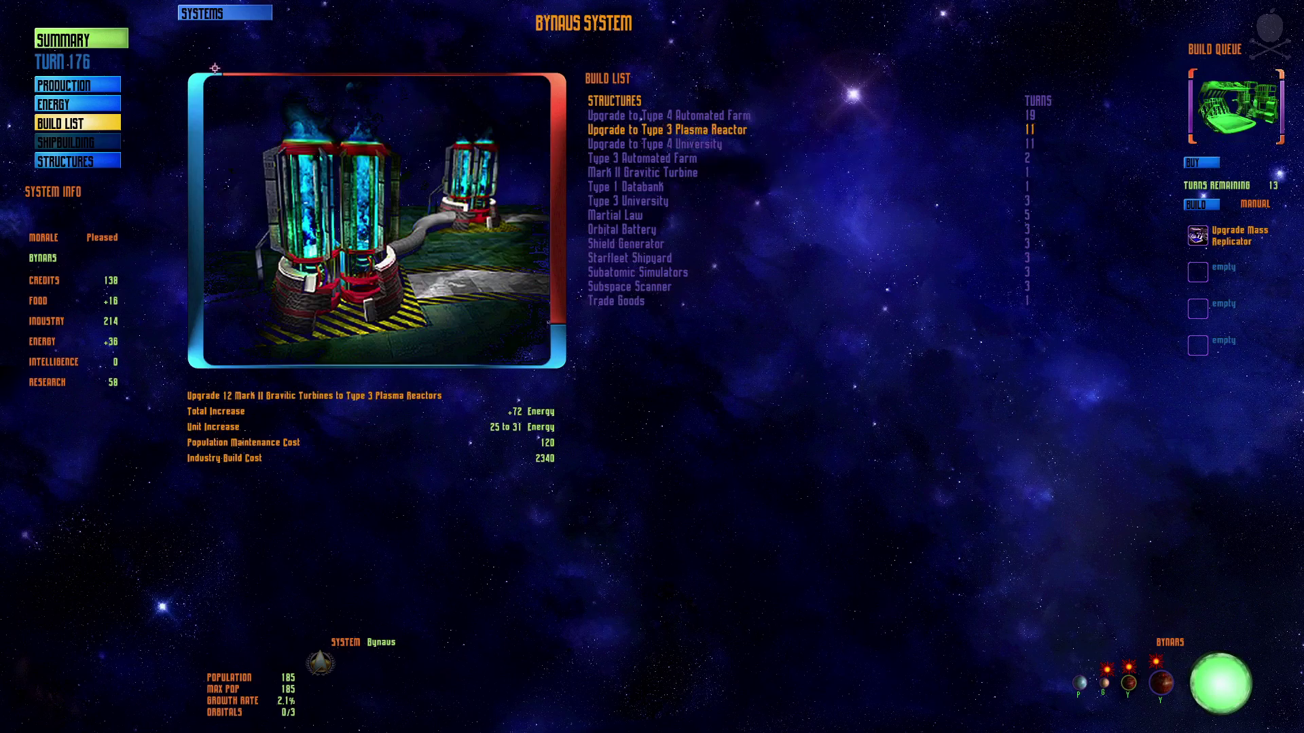
{"action": "left_click", "coordinate": [93, 86]}
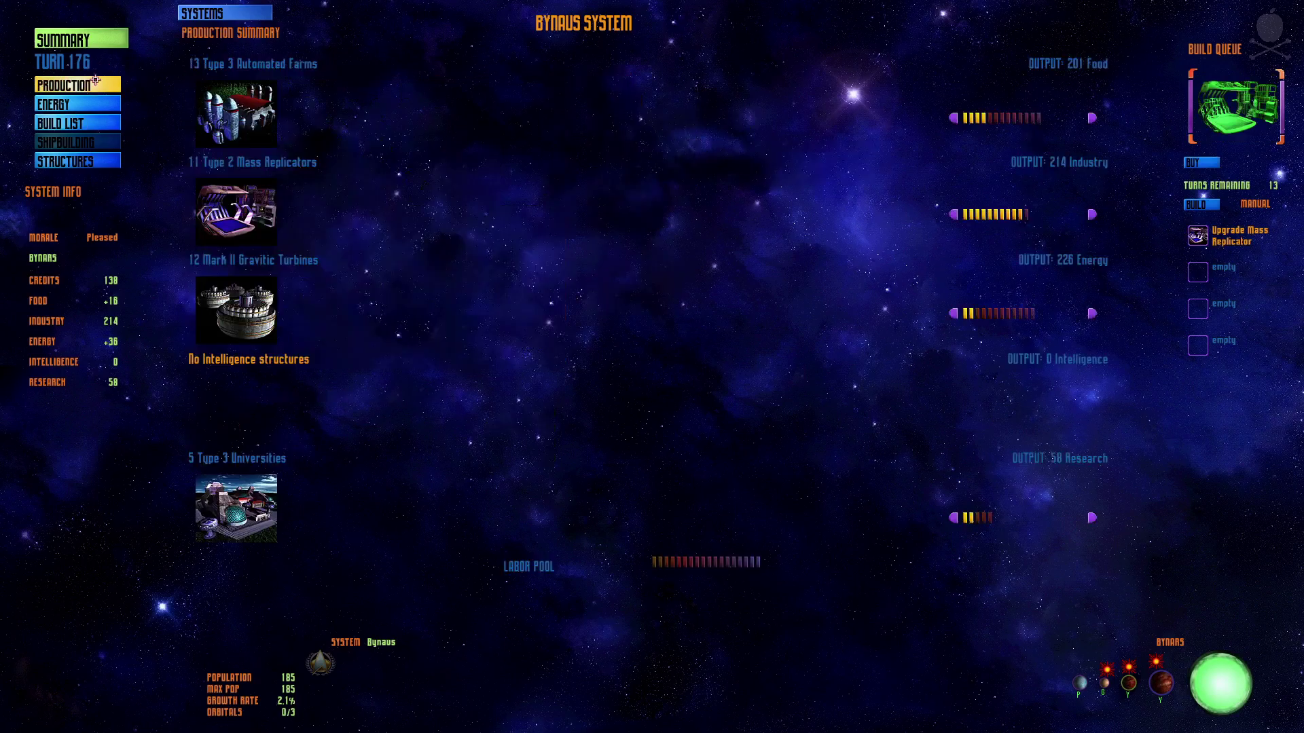
{"action": "left_click", "coordinate": [89, 131]}
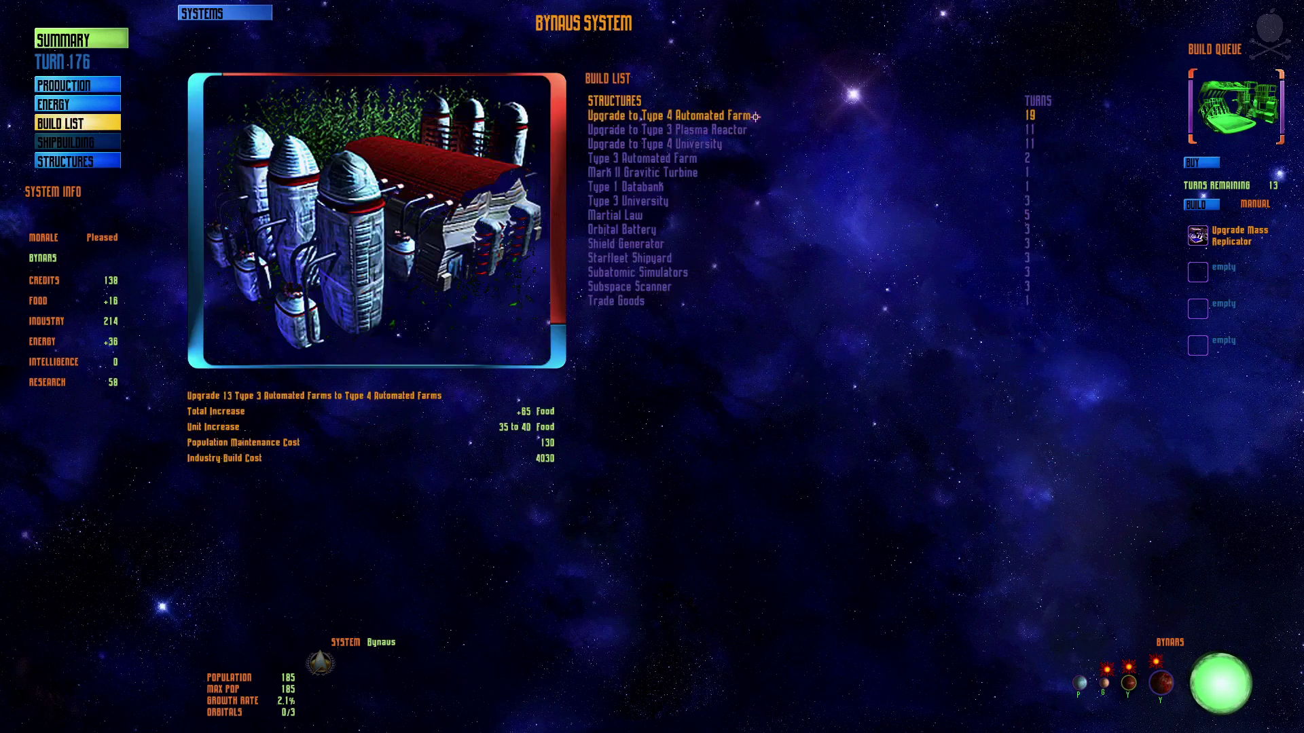
{"action": "left_click", "coordinate": [748, 117]}
{"action": "left_click", "coordinate": [704, 129]}
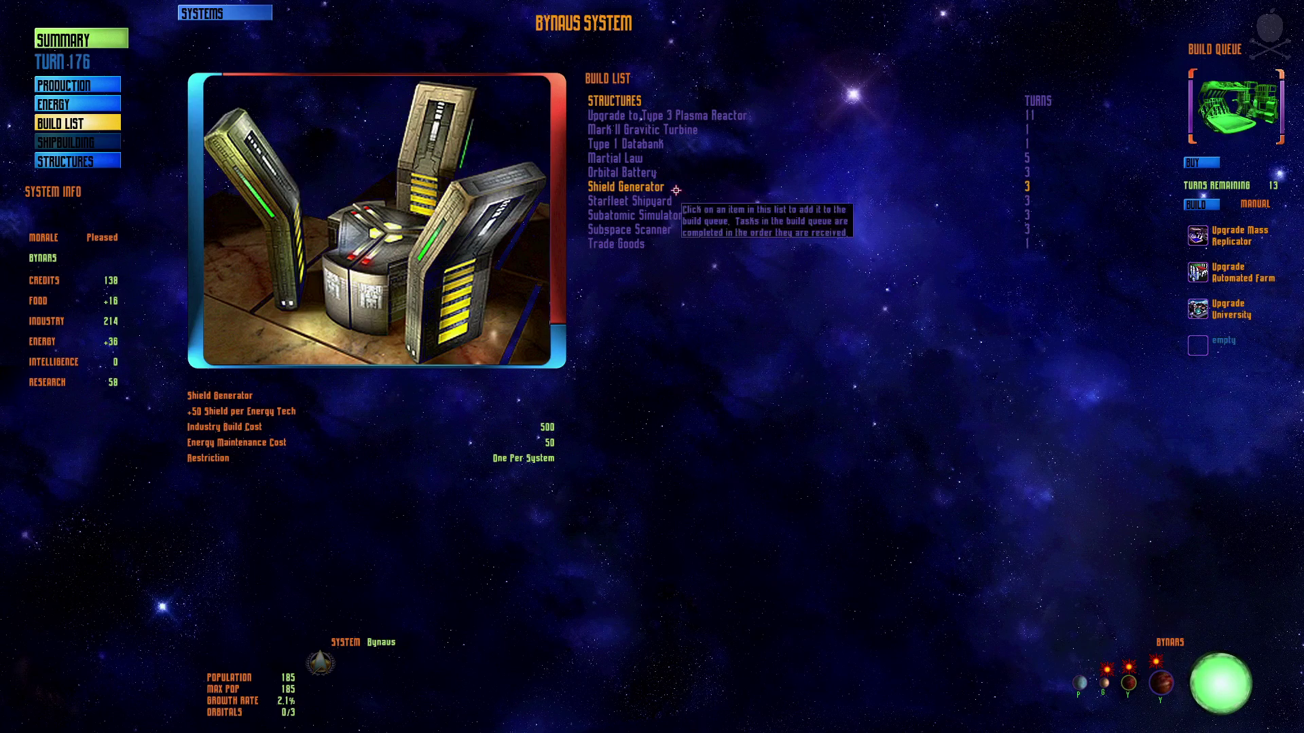
{"action": "left_click", "coordinate": [673, 188]}
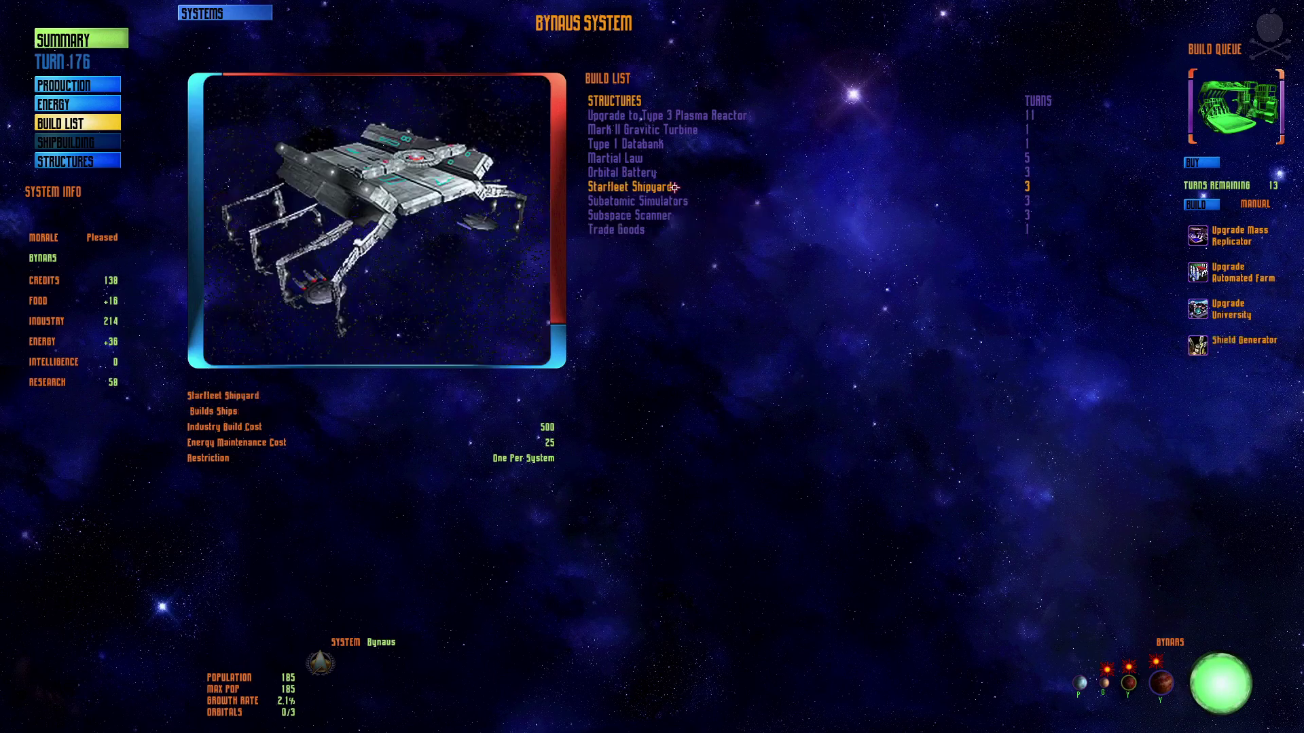
{"action": "left_click", "coordinate": [82, 36]}
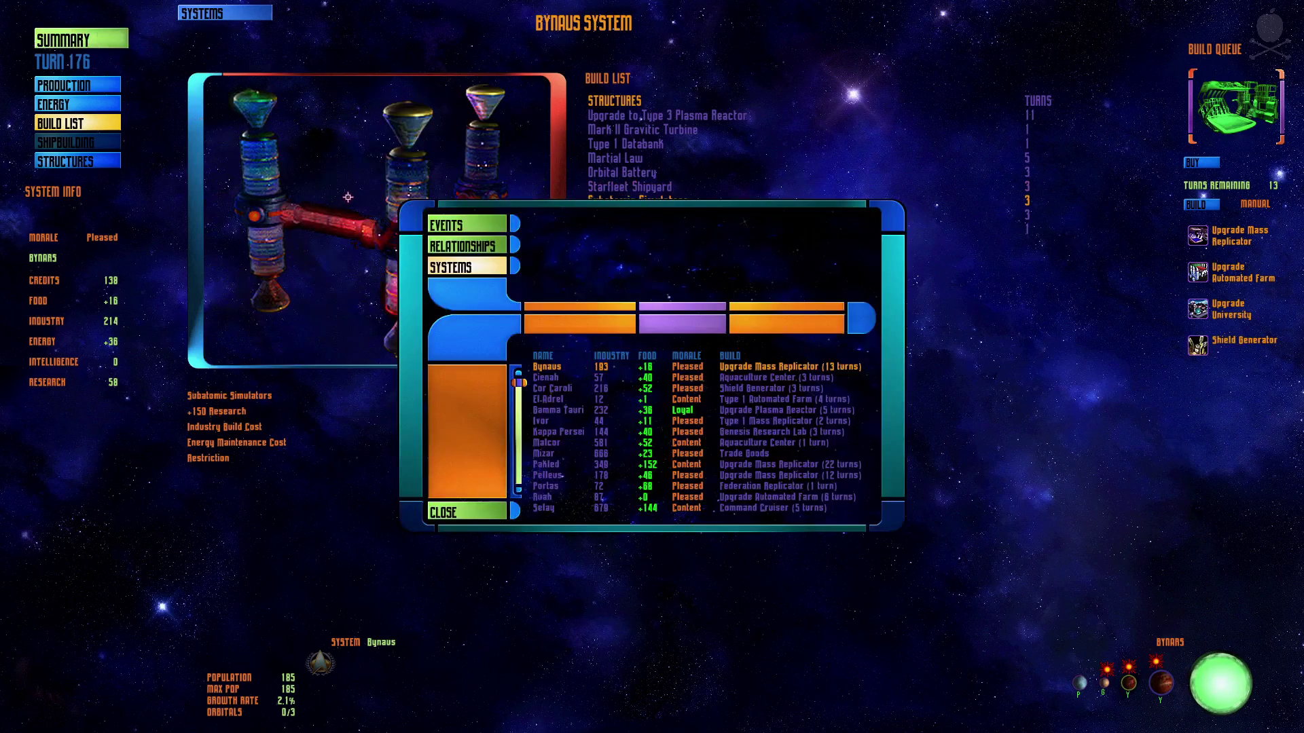
Switch the summary to events, jump to Mizar, and review its production and build list.
{"action": "left_click", "coordinate": [464, 246]}
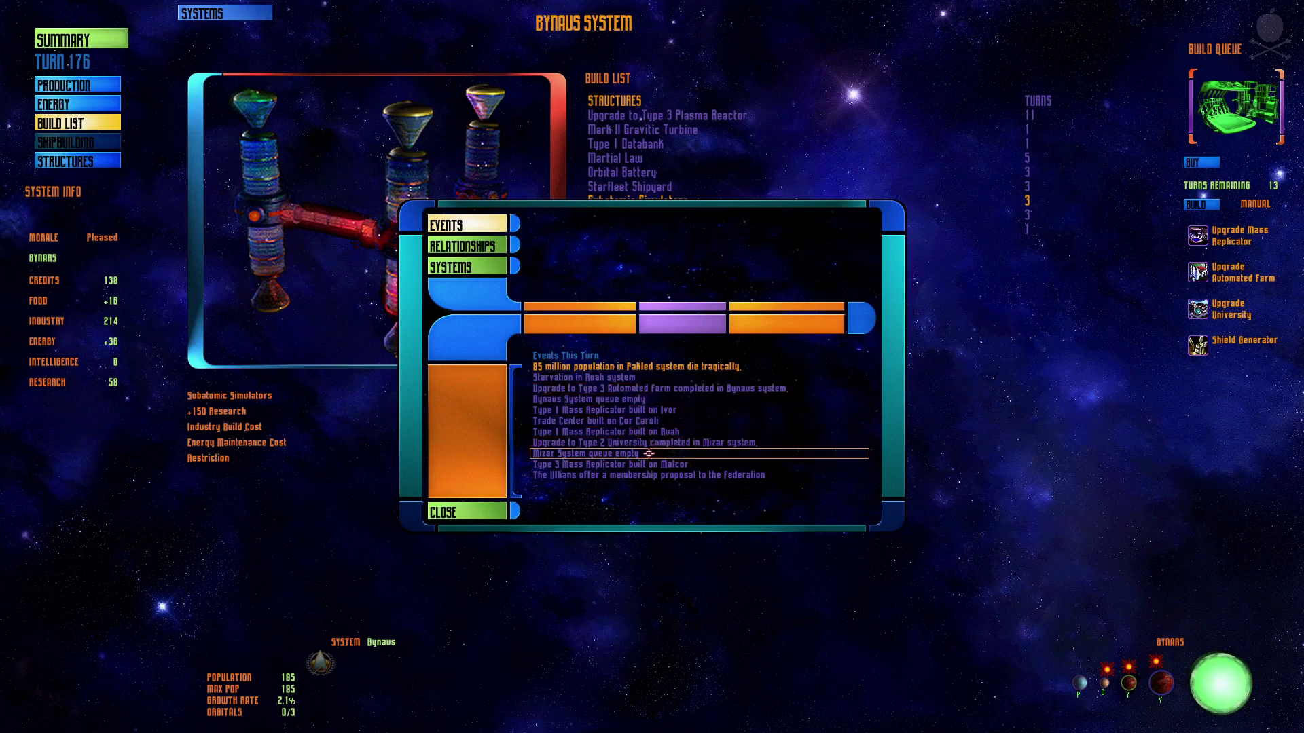
{"action": "left_click", "coordinate": [617, 444]}
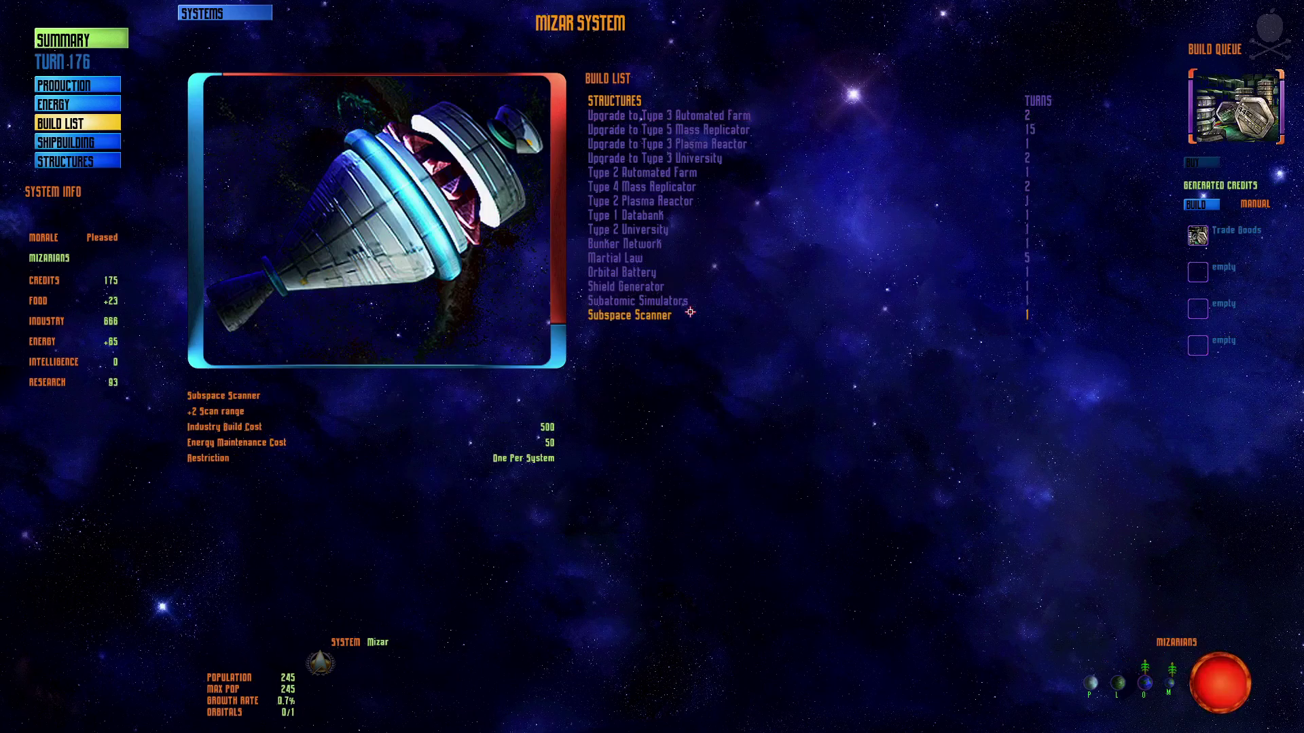
{"action": "left_click", "coordinate": [64, 90]}
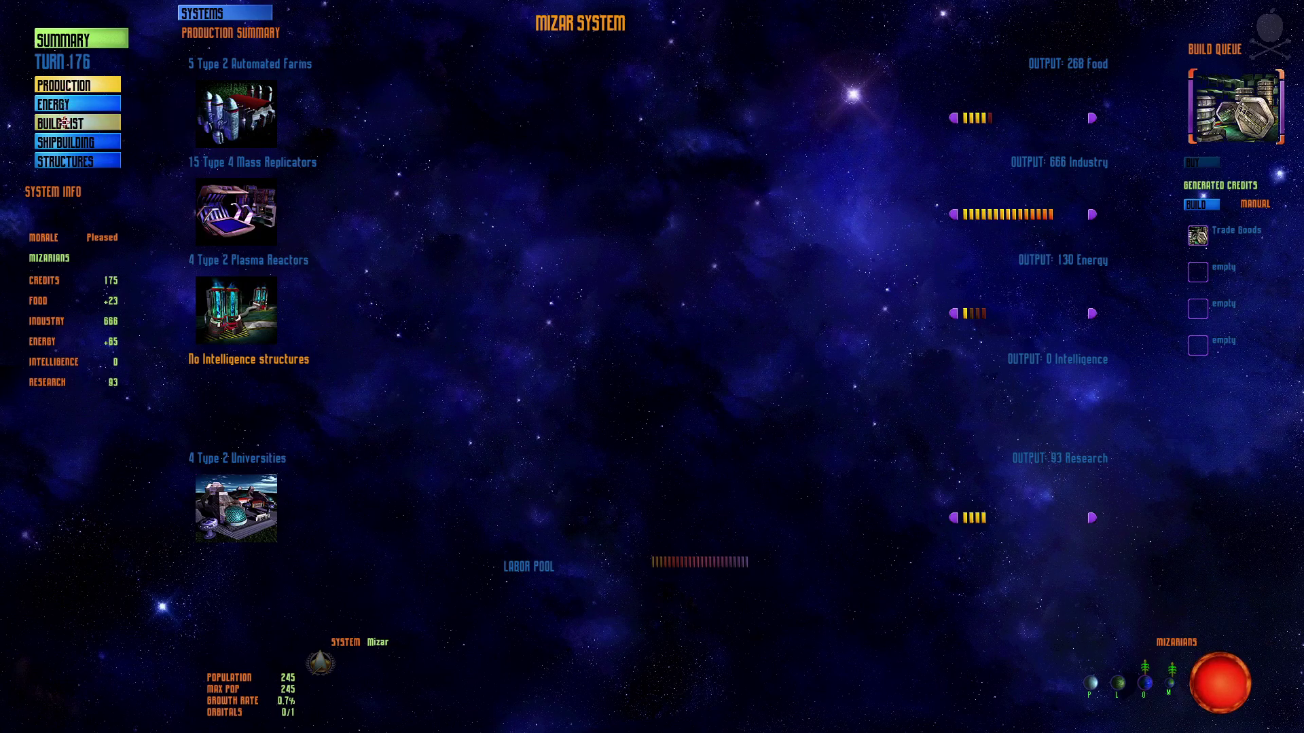
{"action": "left_click", "coordinate": [64, 123]}
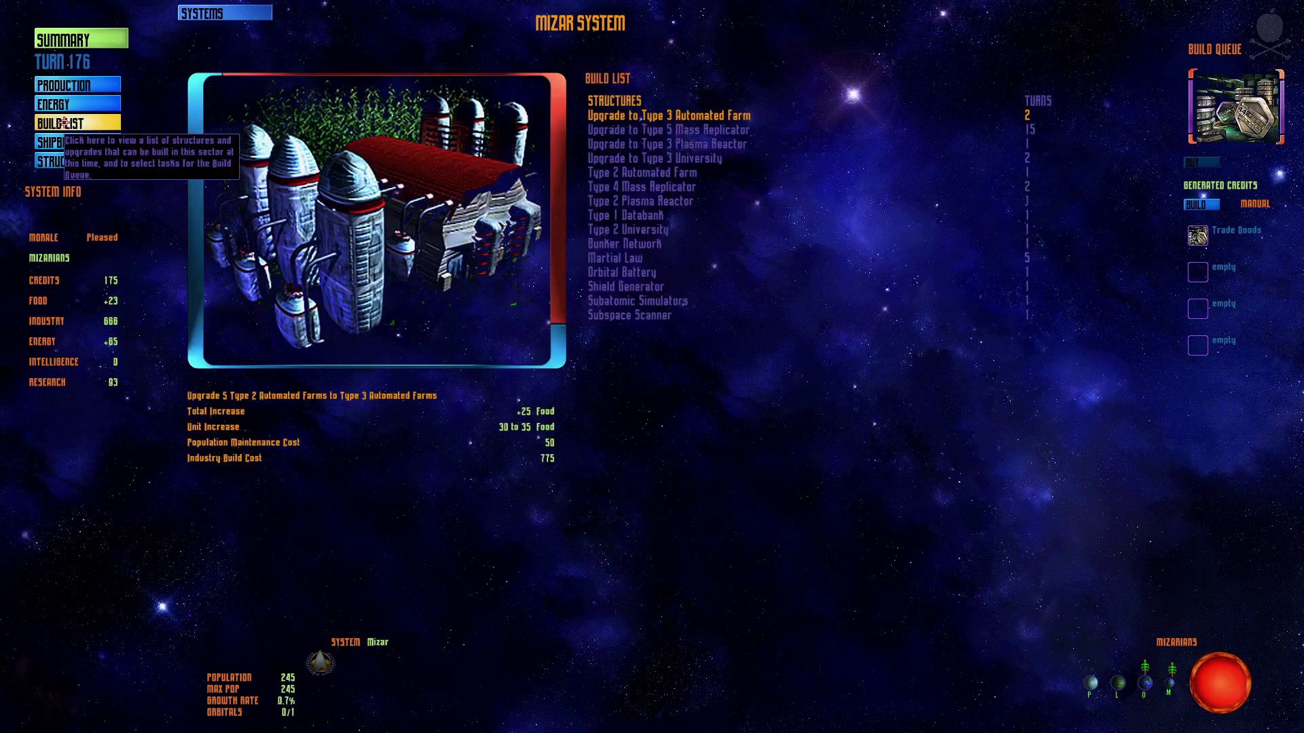
{"action": "left_click", "coordinate": [65, 105]}
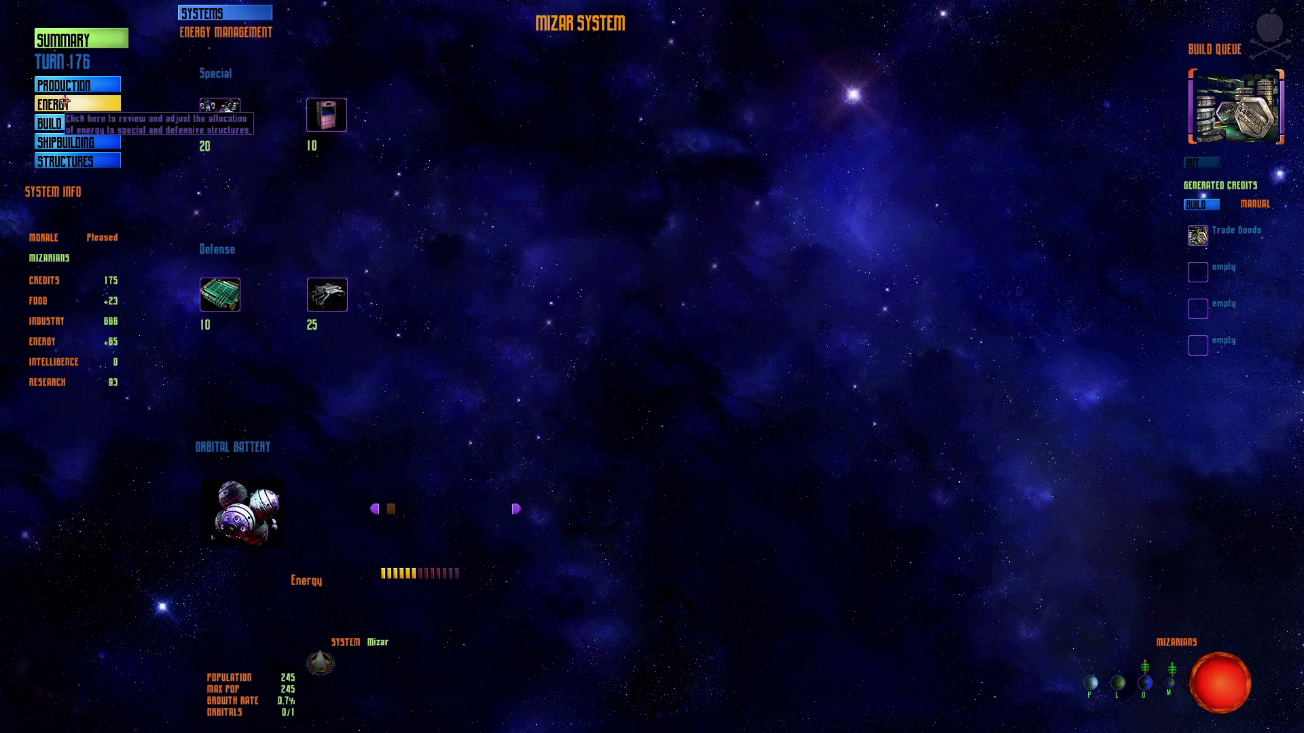
Review Mizar's energy allocation and production, then bring up its buildable ships list.
{"action": "left_click", "coordinate": [71, 86]}
{"action": "left_click", "coordinate": [74, 104]}
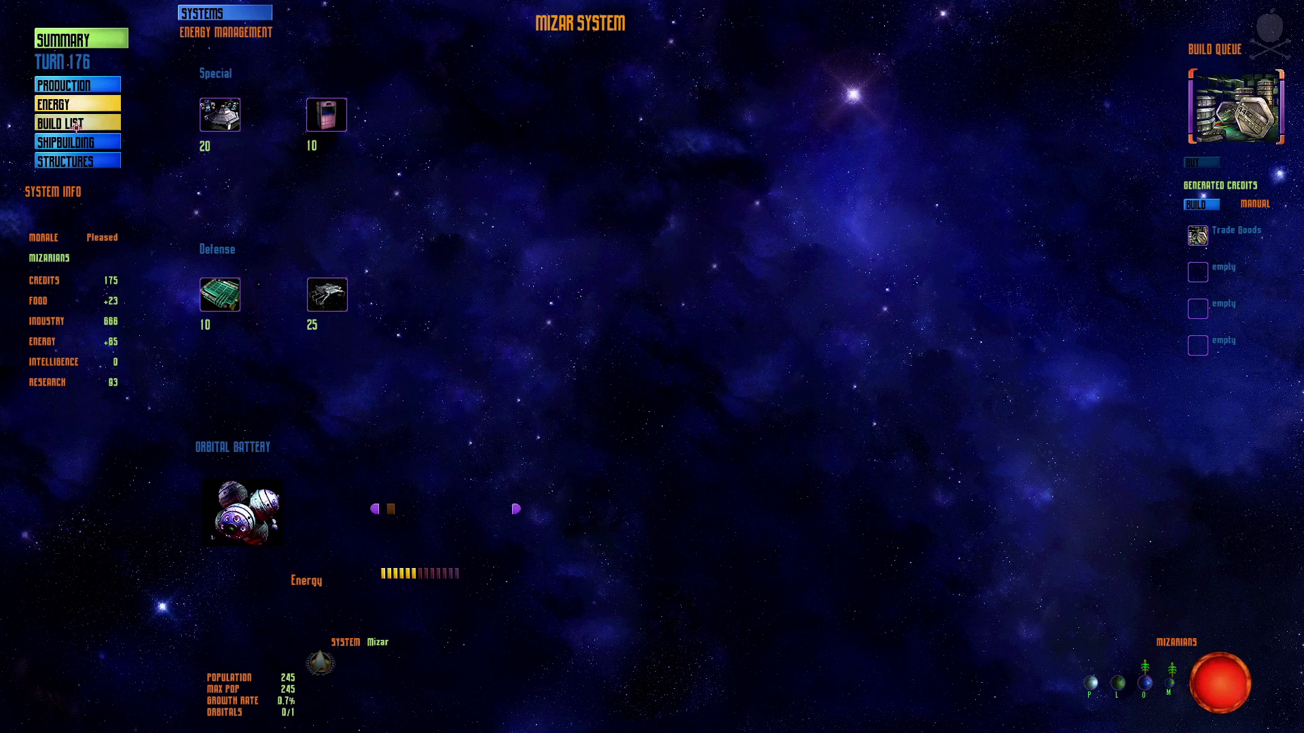
{"action": "left_click", "coordinate": [78, 124]}
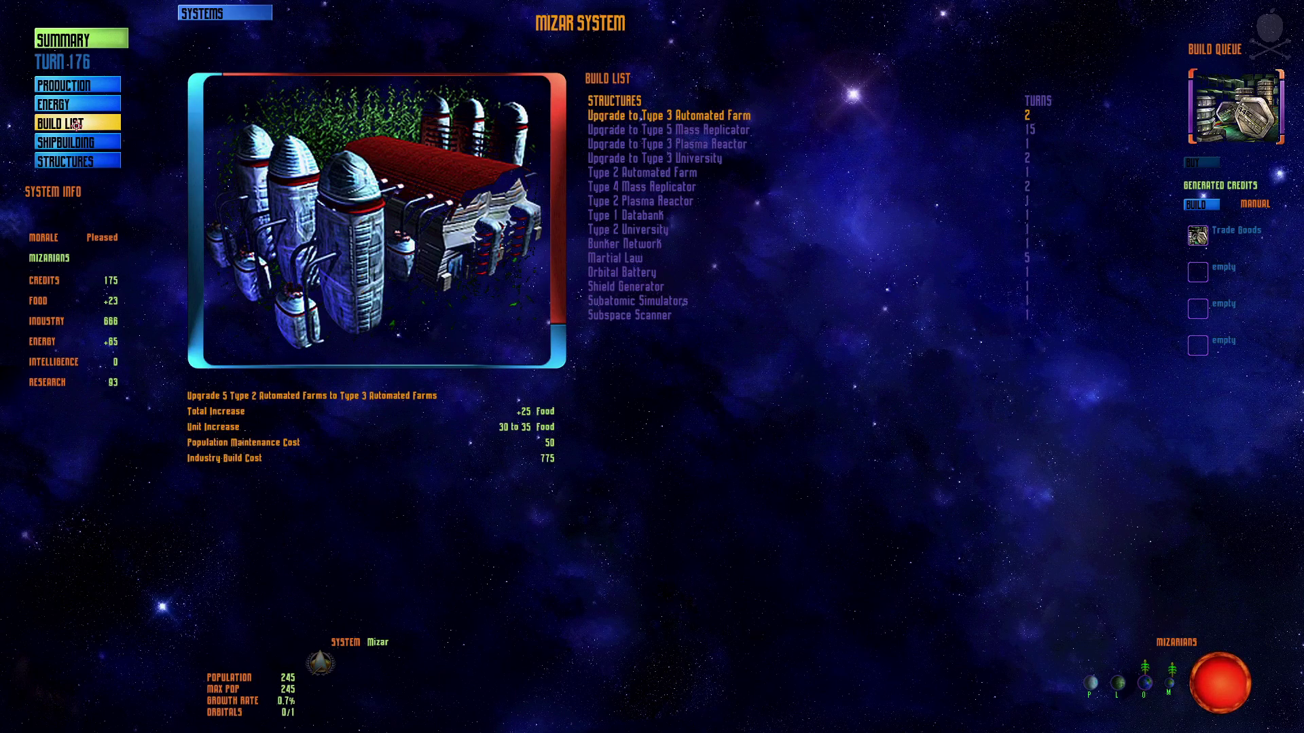
{"action": "left_click", "coordinate": [76, 104]}
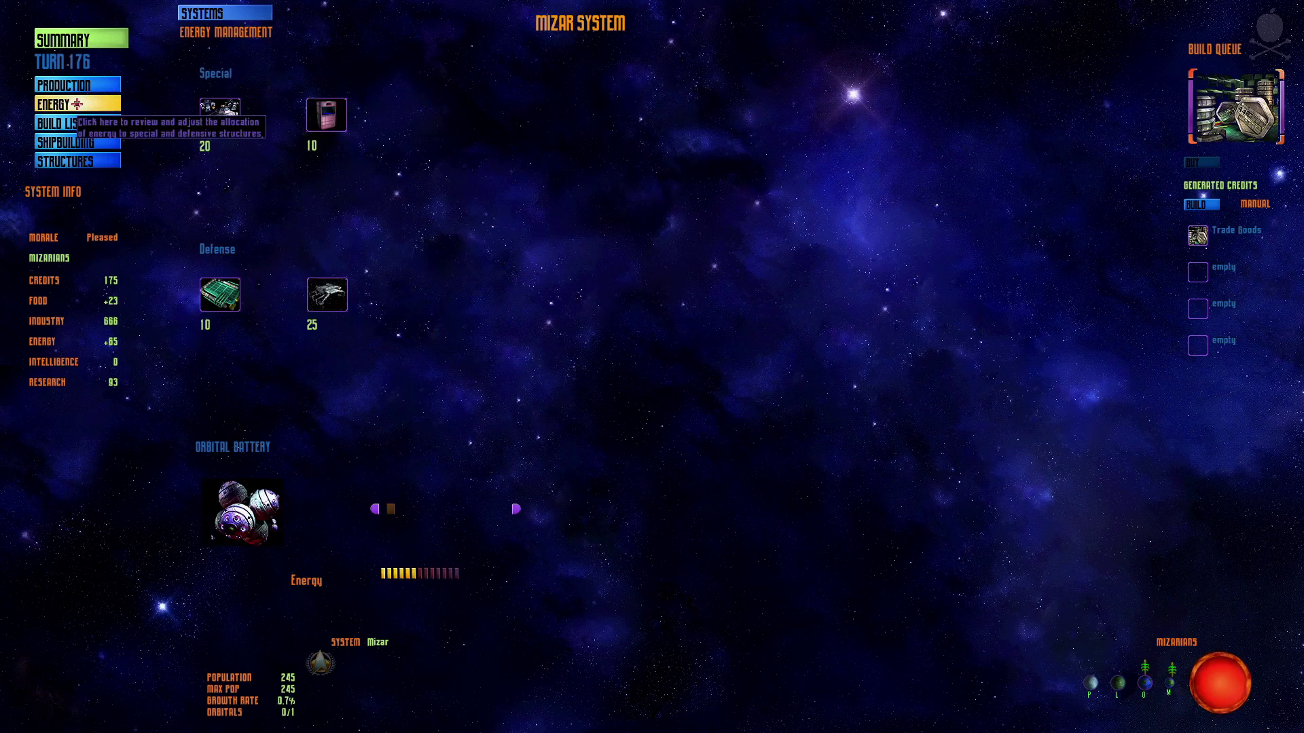
{"action": "left_click", "coordinate": [77, 87]}
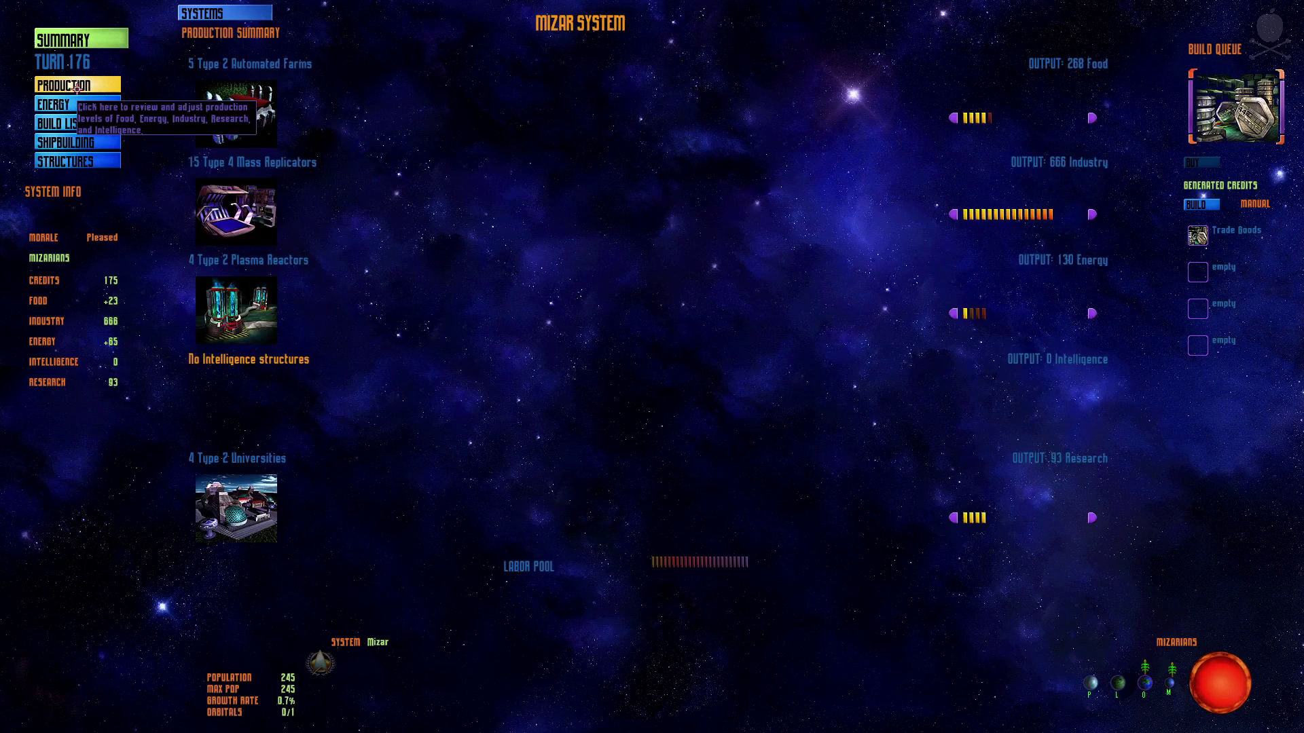
{"action": "left_click", "coordinate": [77, 142]}
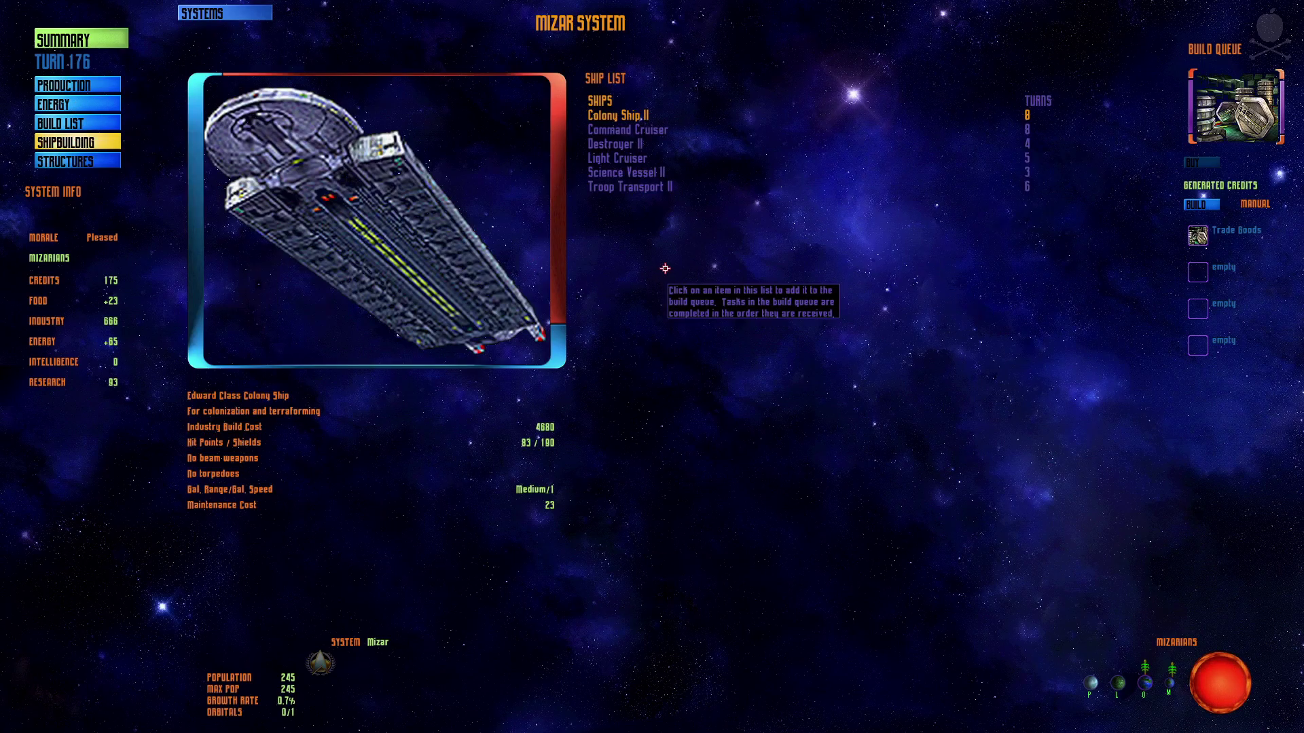
Queue a Troop Transport II at Mizar, then reopen Mizar's build screen from the galaxy map.
{"action": "mouse_move", "coordinate": [630, 186]}
{"action": "left_click", "coordinate": [645, 191]}
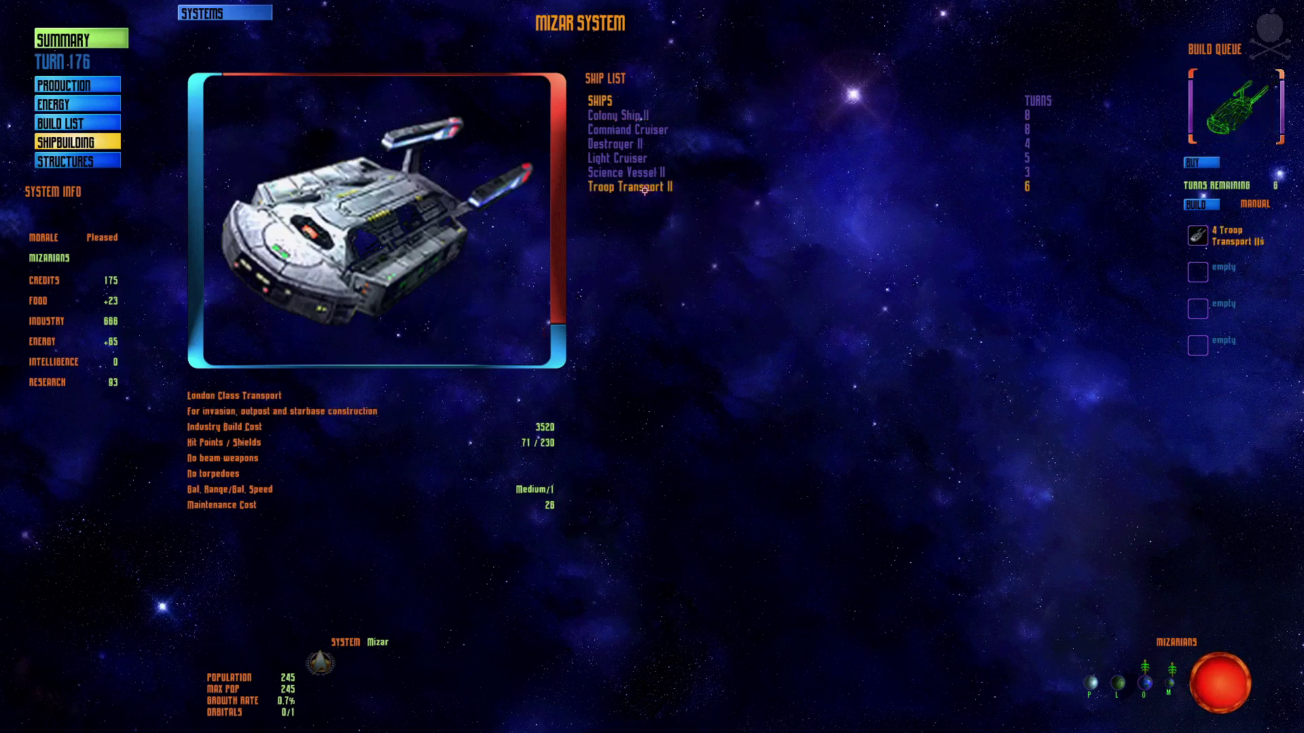
{"action": "right_click", "coordinate": [744, 316]}
{"action": "left_click", "coordinate": [746, 265]}
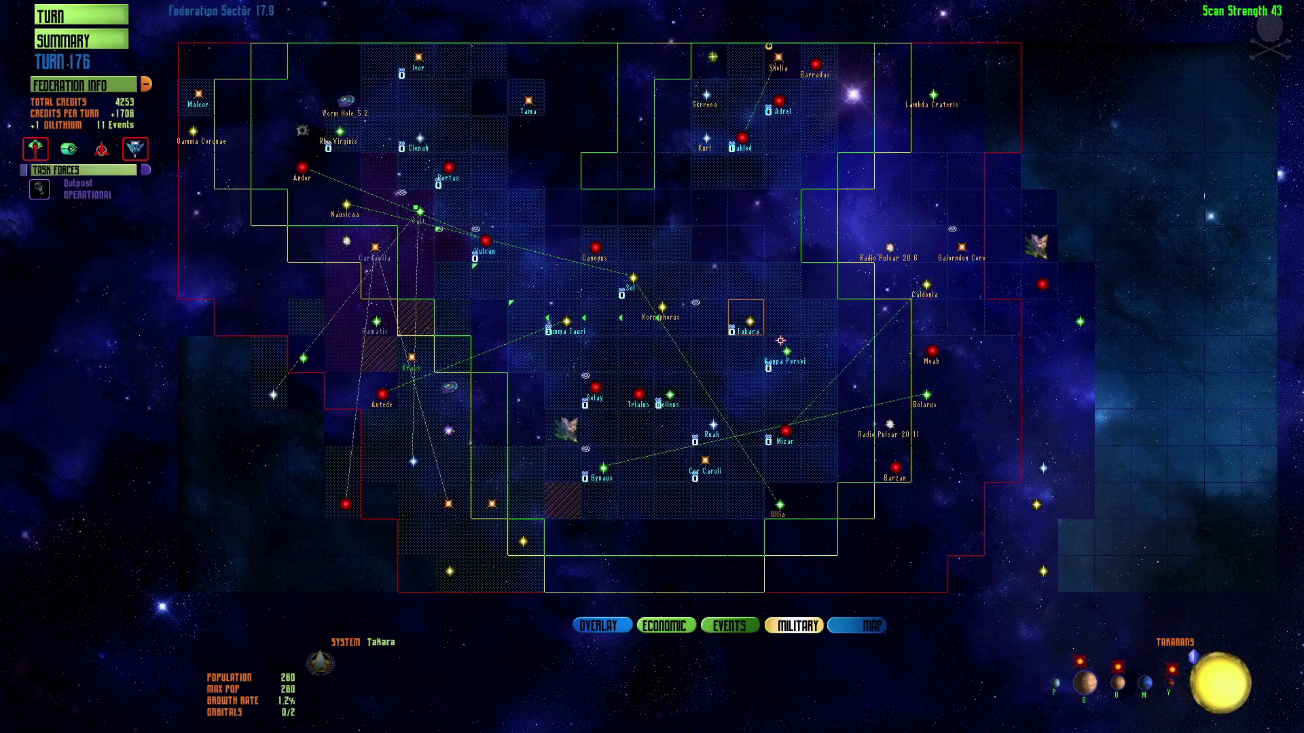
{"action": "left_click", "coordinate": [785, 434]}
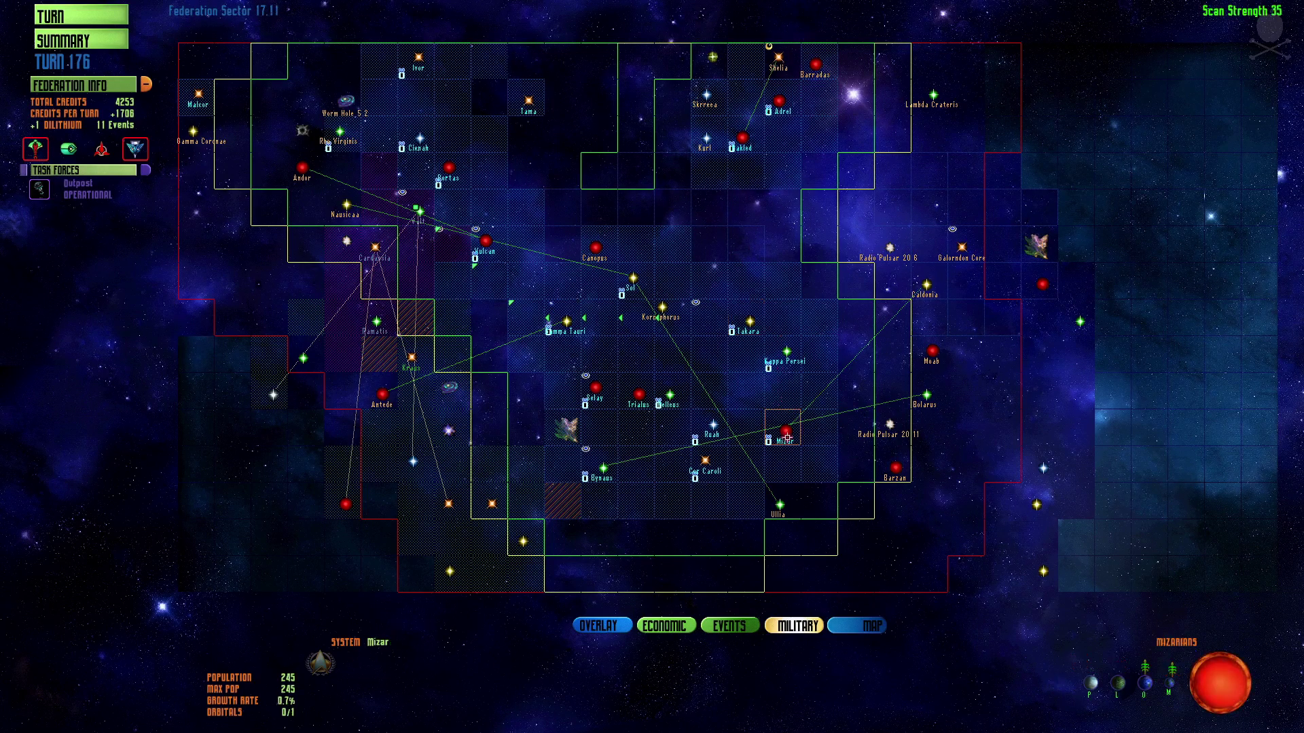
{"action": "left_click", "coordinate": [785, 433]}
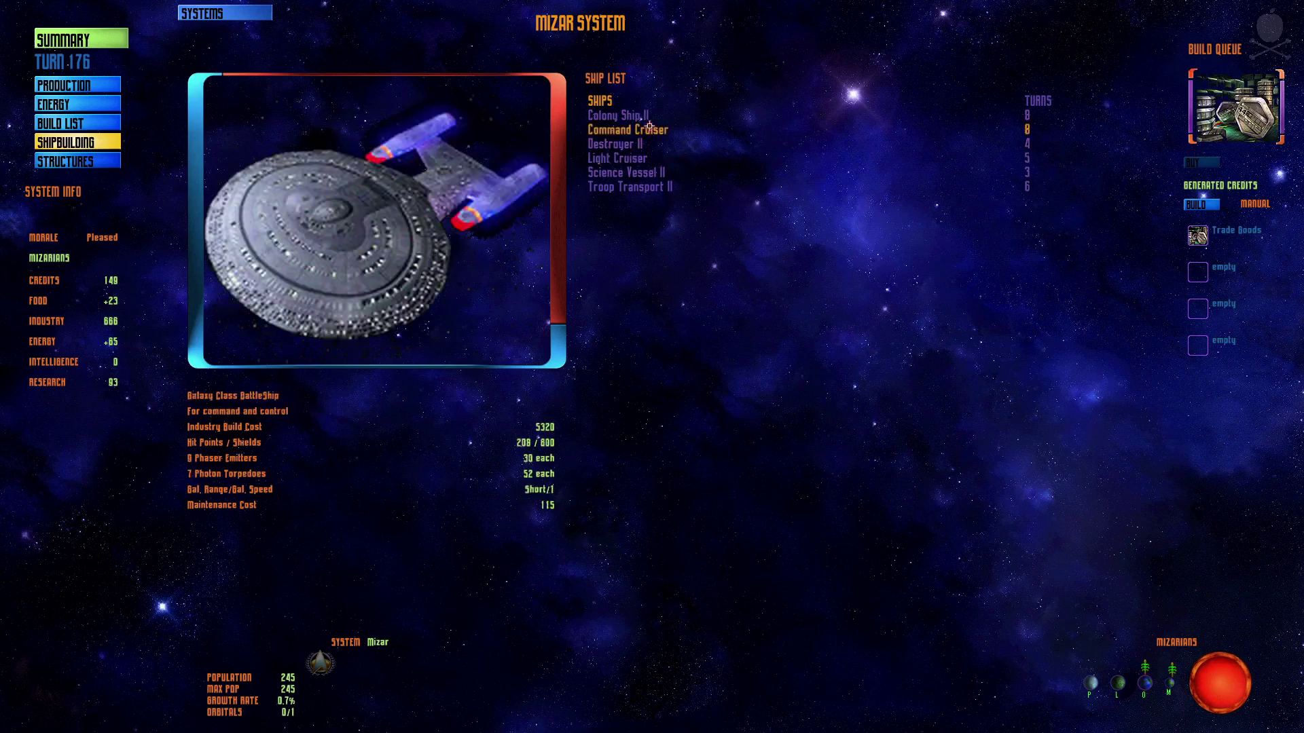
Queue a Colony Ship II and more Troop Transport IIs, dropping the stray Science Vessel II.
{"action": "left_click", "coordinate": [647, 117]}
{"action": "left_click", "coordinate": [648, 172]}
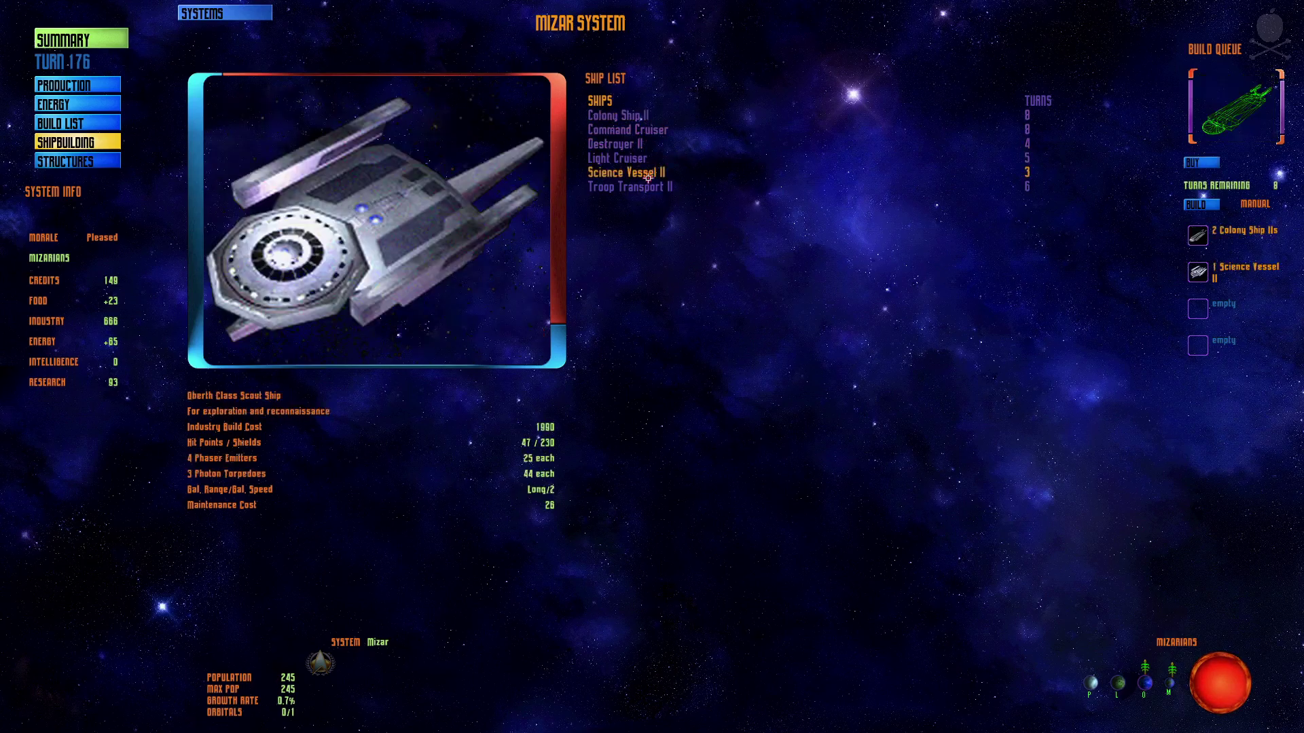
{"action": "left_click", "coordinate": [1202, 272]}
{"action": "left_click", "coordinate": [673, 189]}
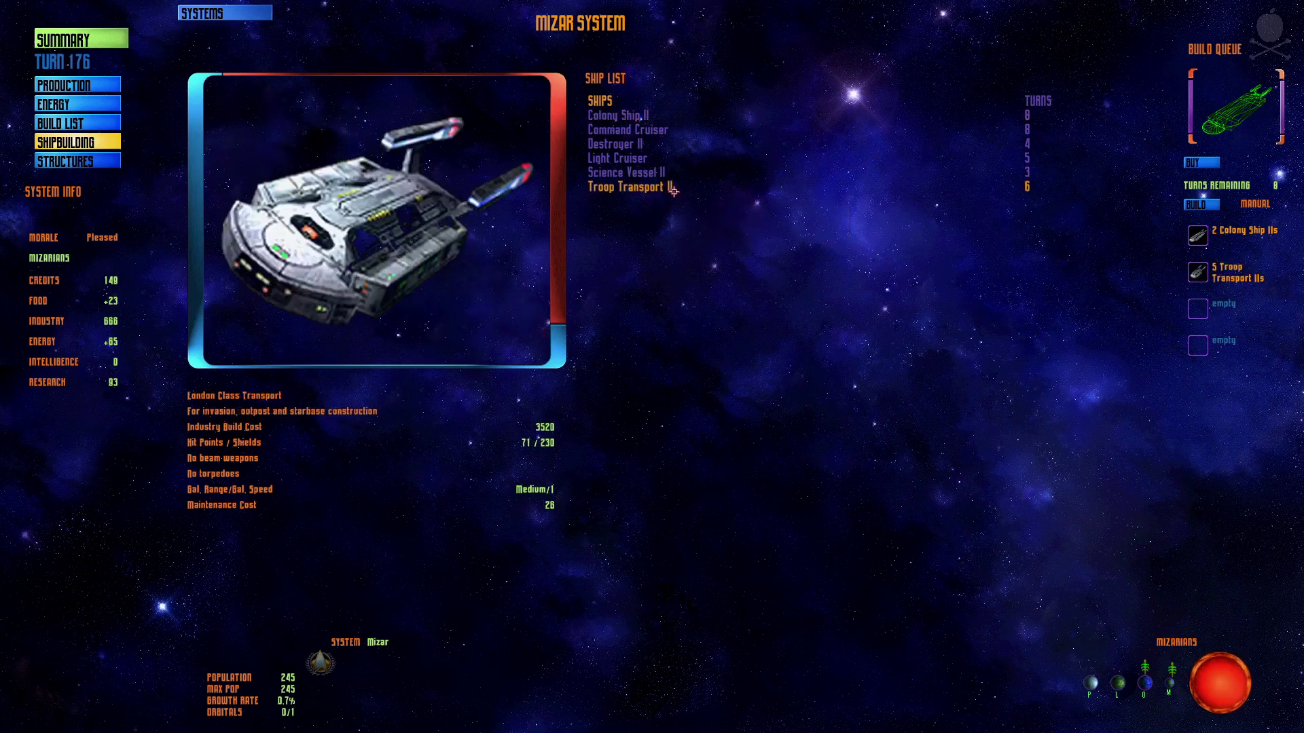
{"action": "right_click", "coordinate": [773, 261]}
{"action": "left_click", "coordinate": [772, 206]}
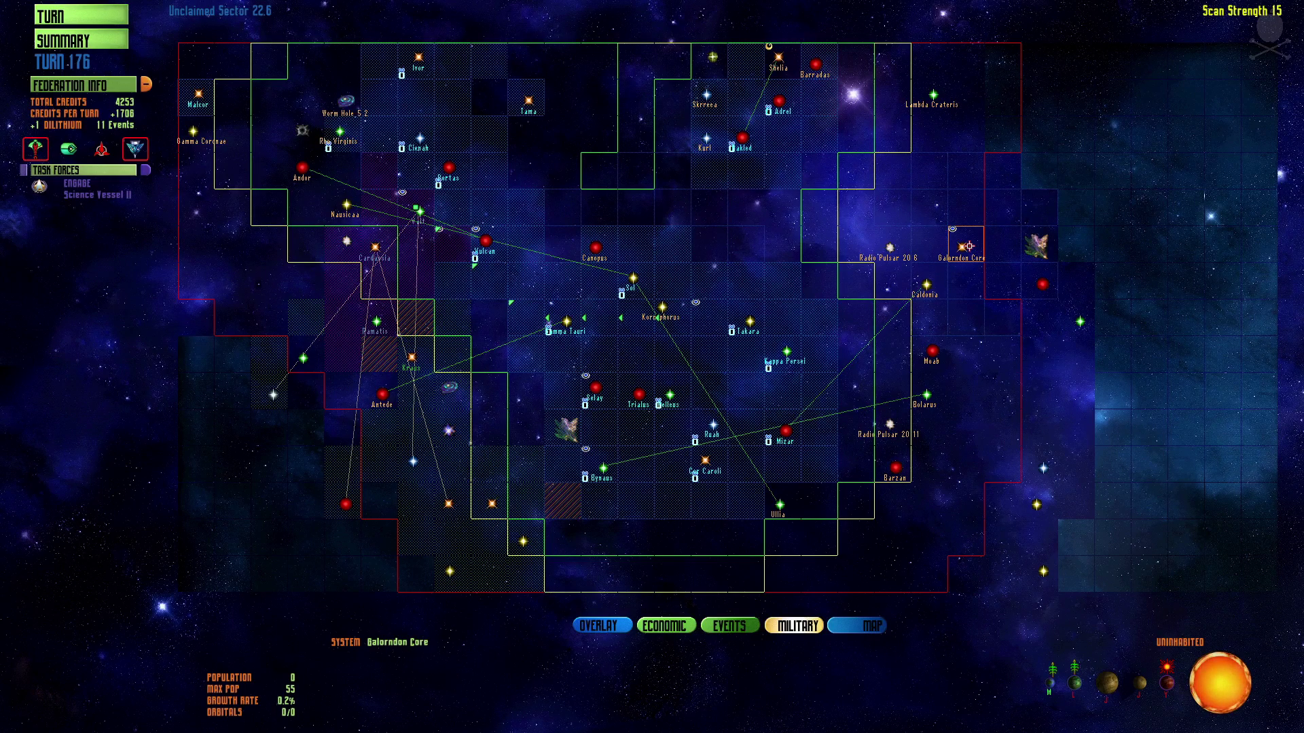
Send the task force toward Galorndon Core, check nearby sectors, then open Malcor's build list.
{"action": "left_click", "coordinate": [953, 230]}
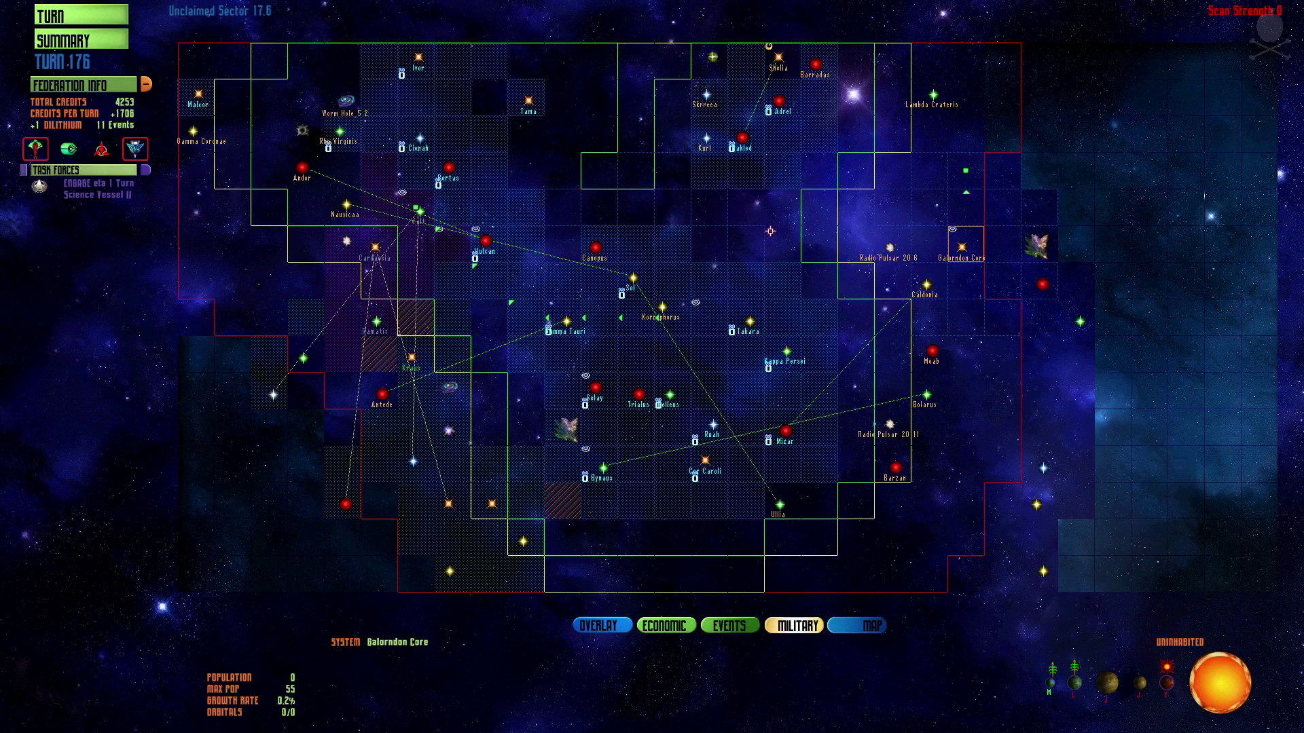
{"action": "left_click", "coordinate": [418, 209]}
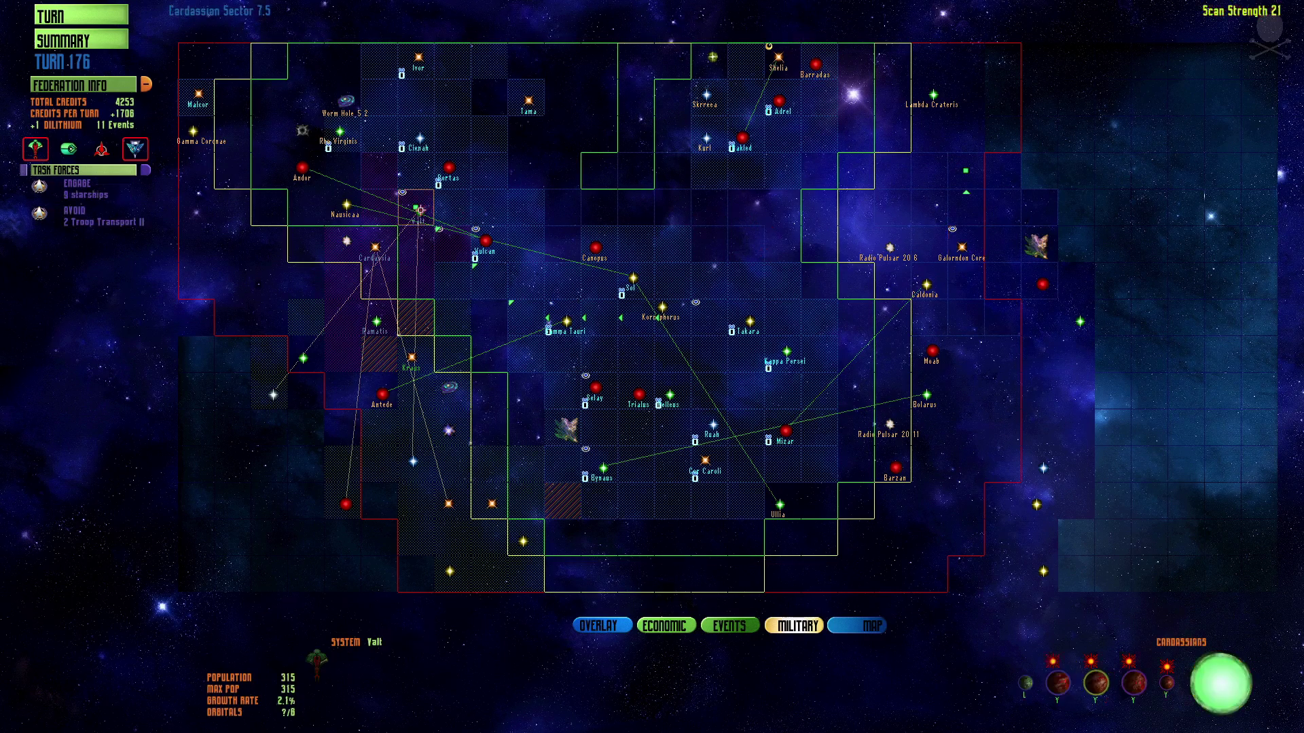
{"action": "left_click", "coordinate": [491, 245]}
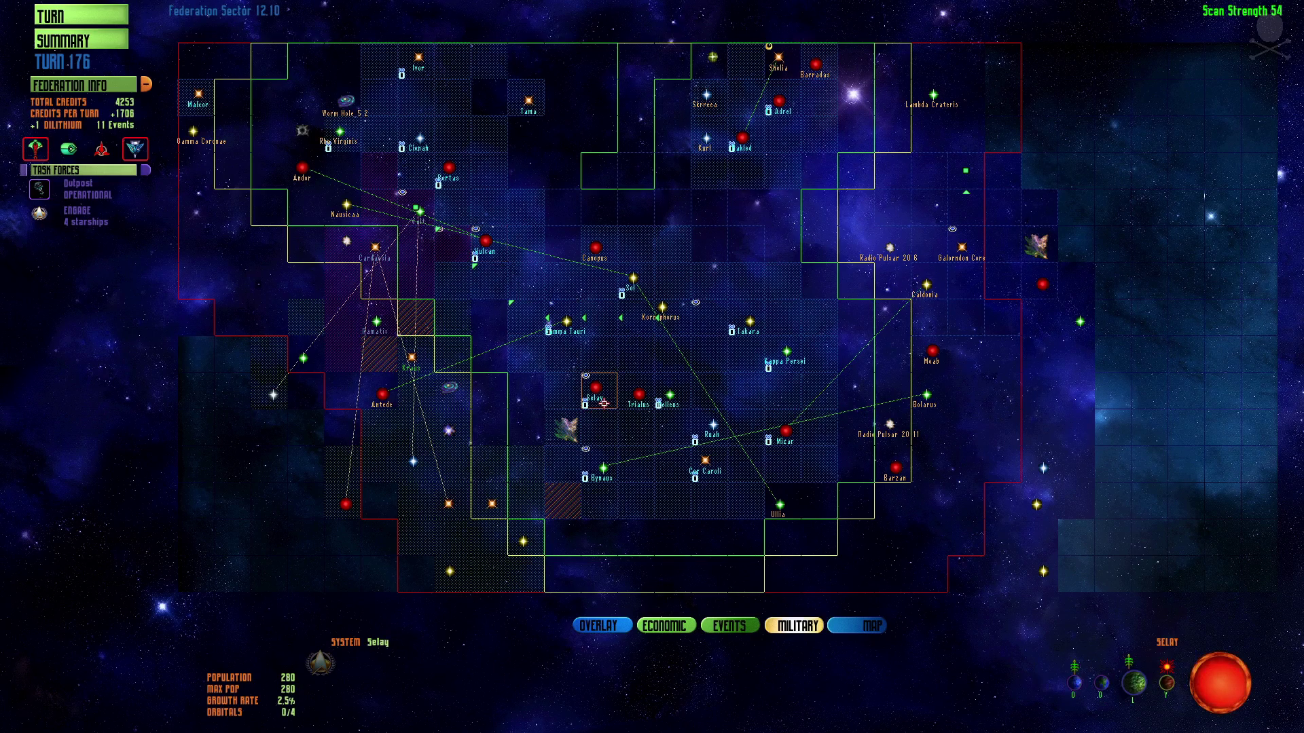
{"action": "left_click", "coordinate": [613, 460]}
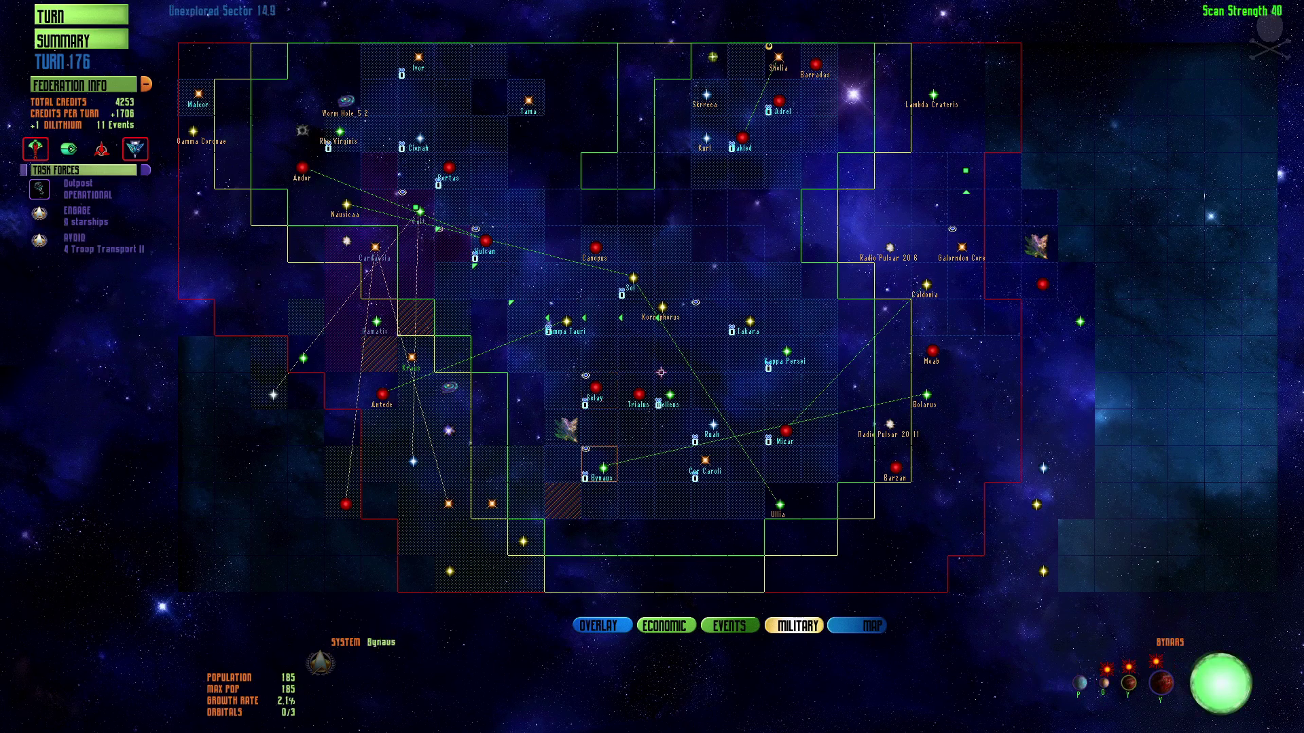
{"action": "left_click", "coordinate": [707, 318]}
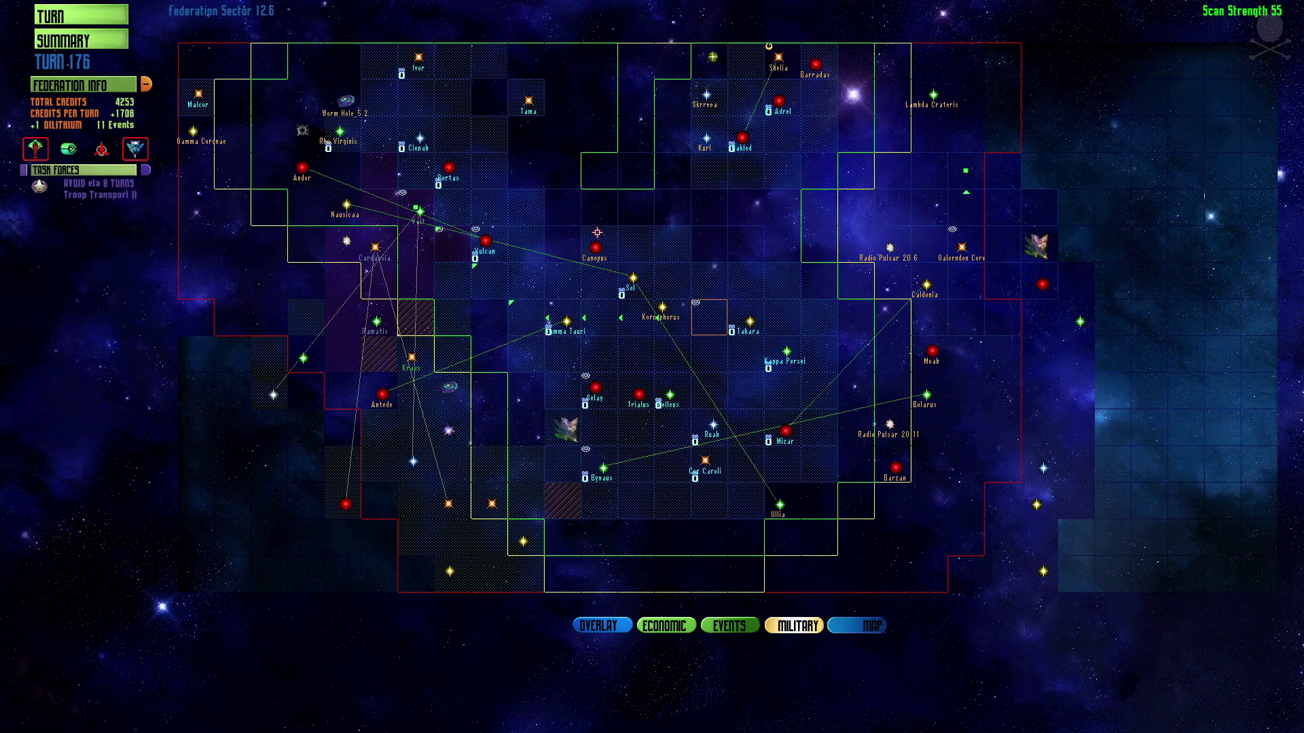
{"action": "left_click", "coordinate": [203, 106]}
{"action": "left_click", "coordinate": [203, 106]}
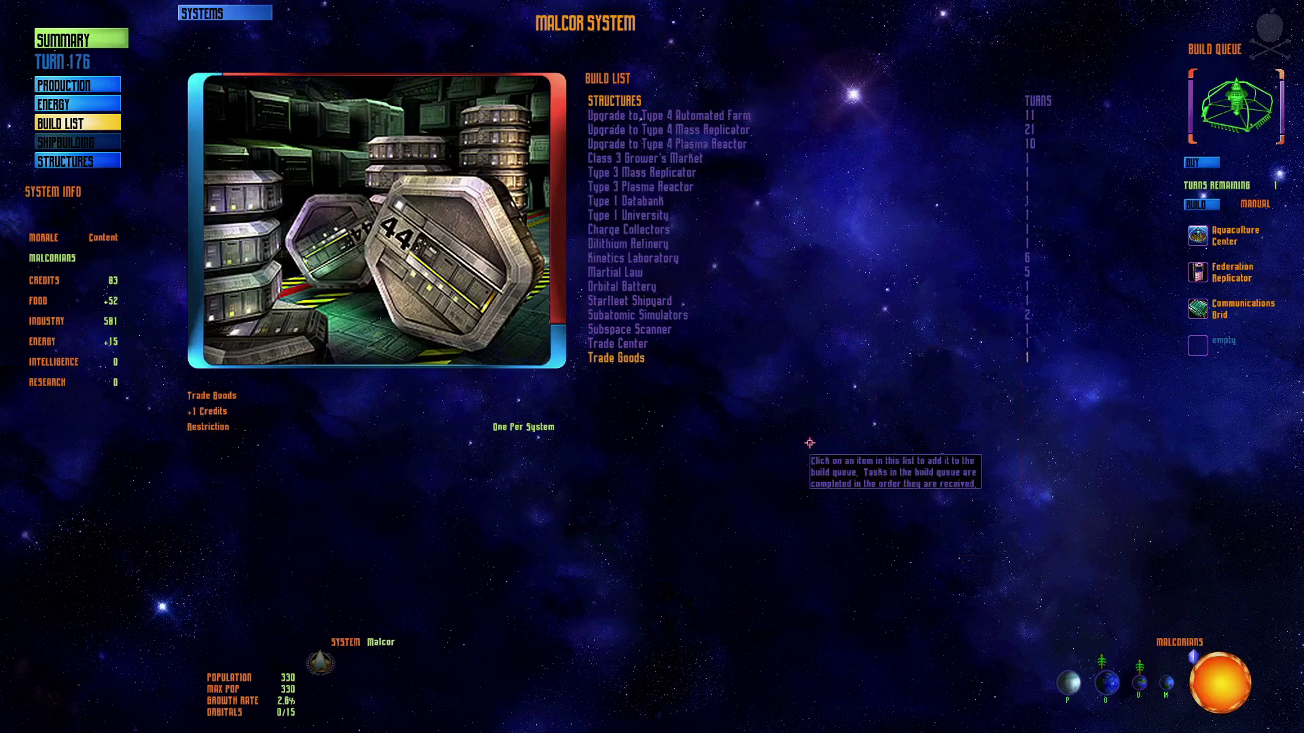
Queue a Kinetics Laboratory at Malcor and review its energy and food labor allocation.
{"action": "left_click", "coordinate": [662, 260]}
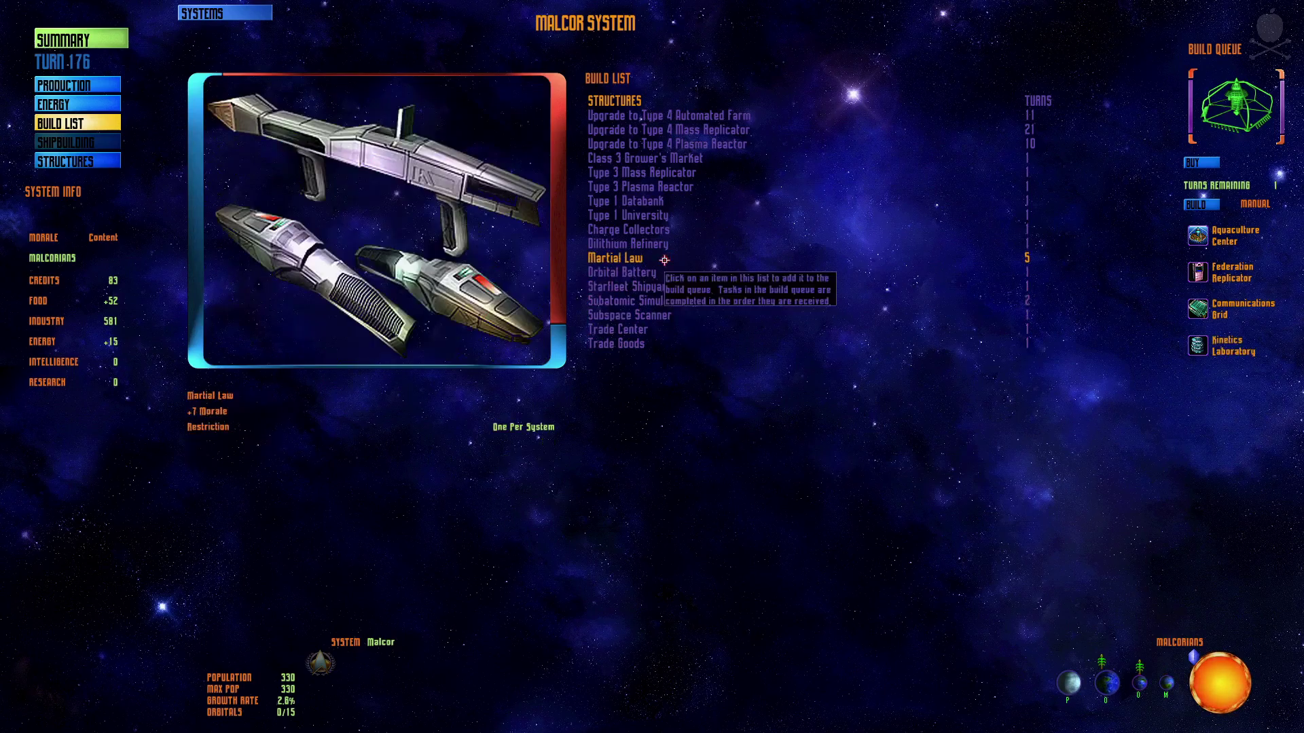
{"action": "left_click", "coordinate": [97, 104]}
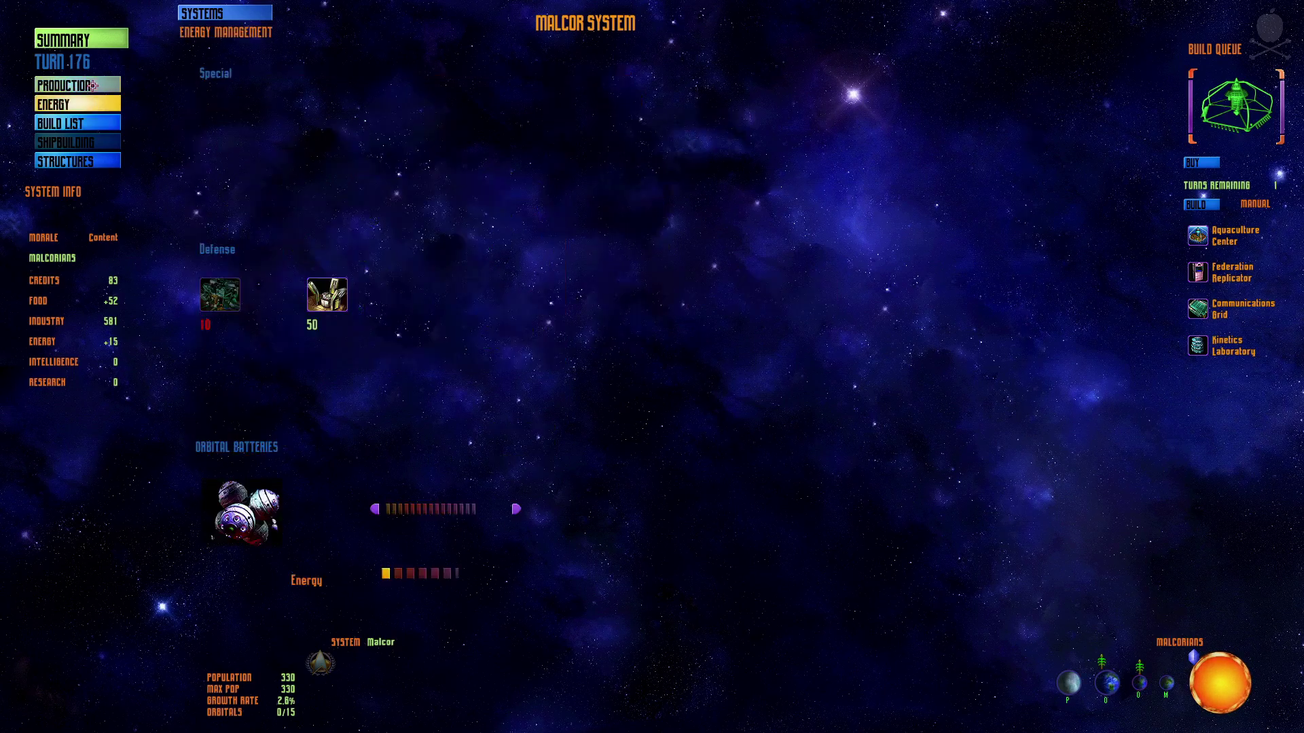
{"action": "left_click", "coordinate": [93, 85]}
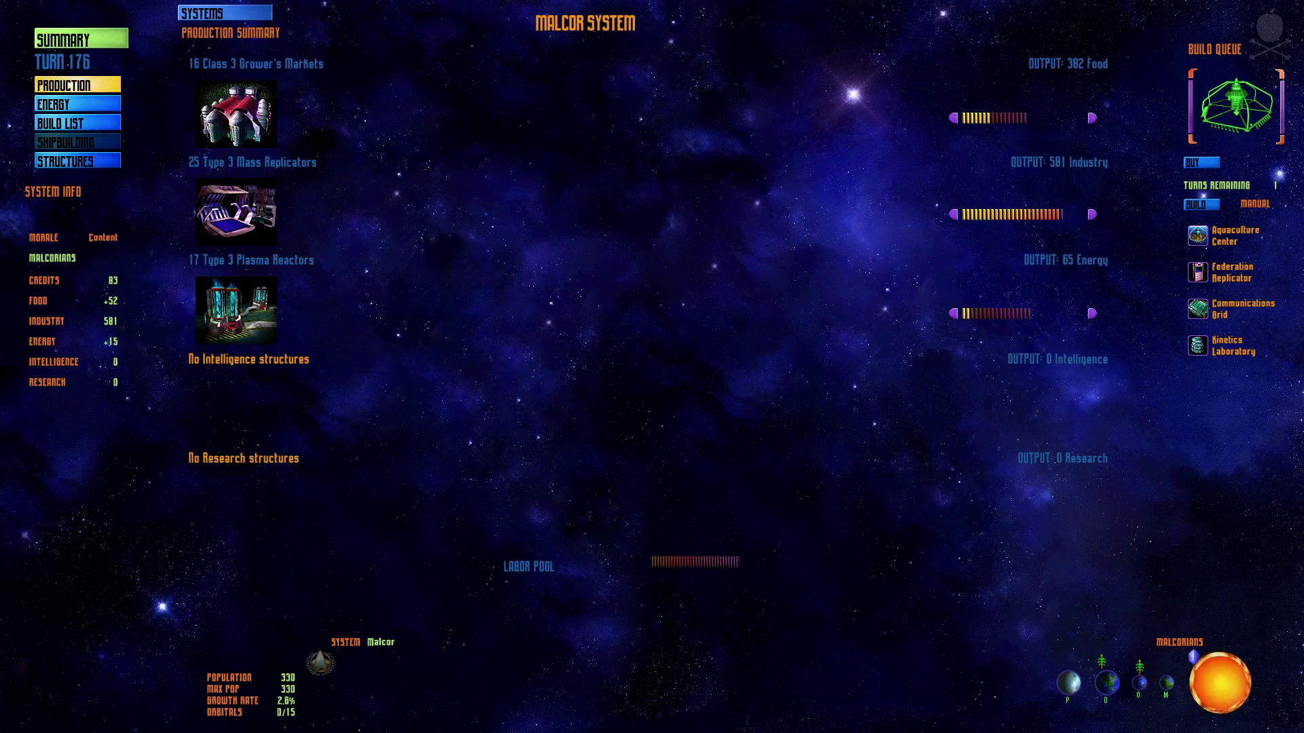
{"action": "left_click", "coordinate": [953, 118]}
{"action": "left_click", "coordinate": [1092, 119]}
{"action": "left_click", "coordinate": [62, 121]}
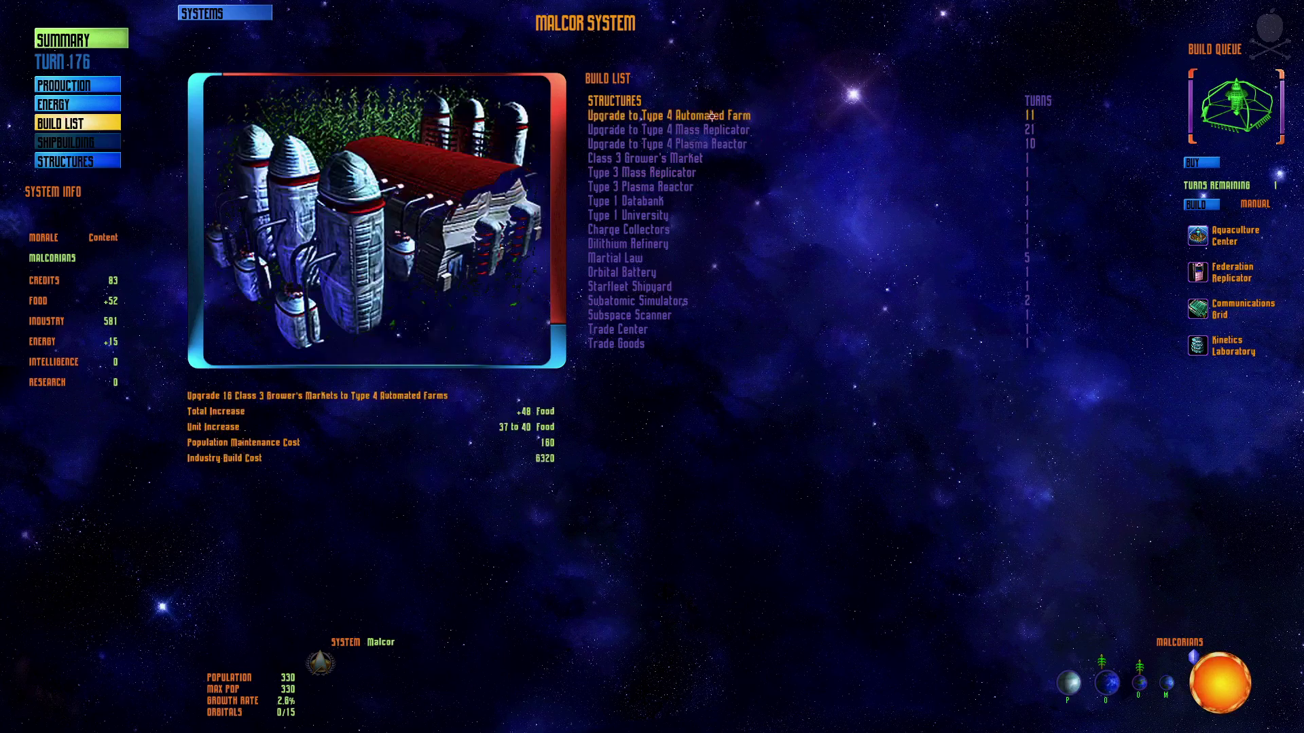
Replace the queued Kinetics Laboratory with Charge Collectors.
{"action": "right_click", "coordinate": [822, 511]}
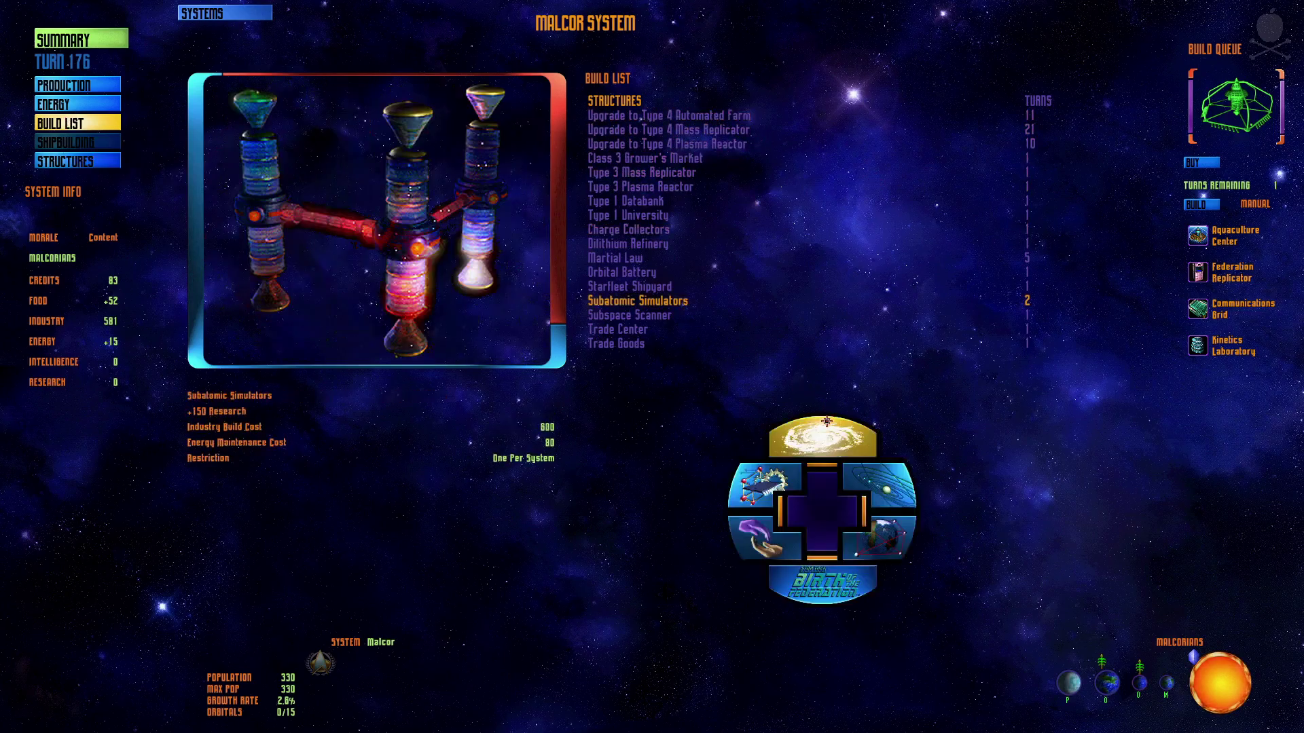
{"action": "left_click", "coordinate": [647, 229]}
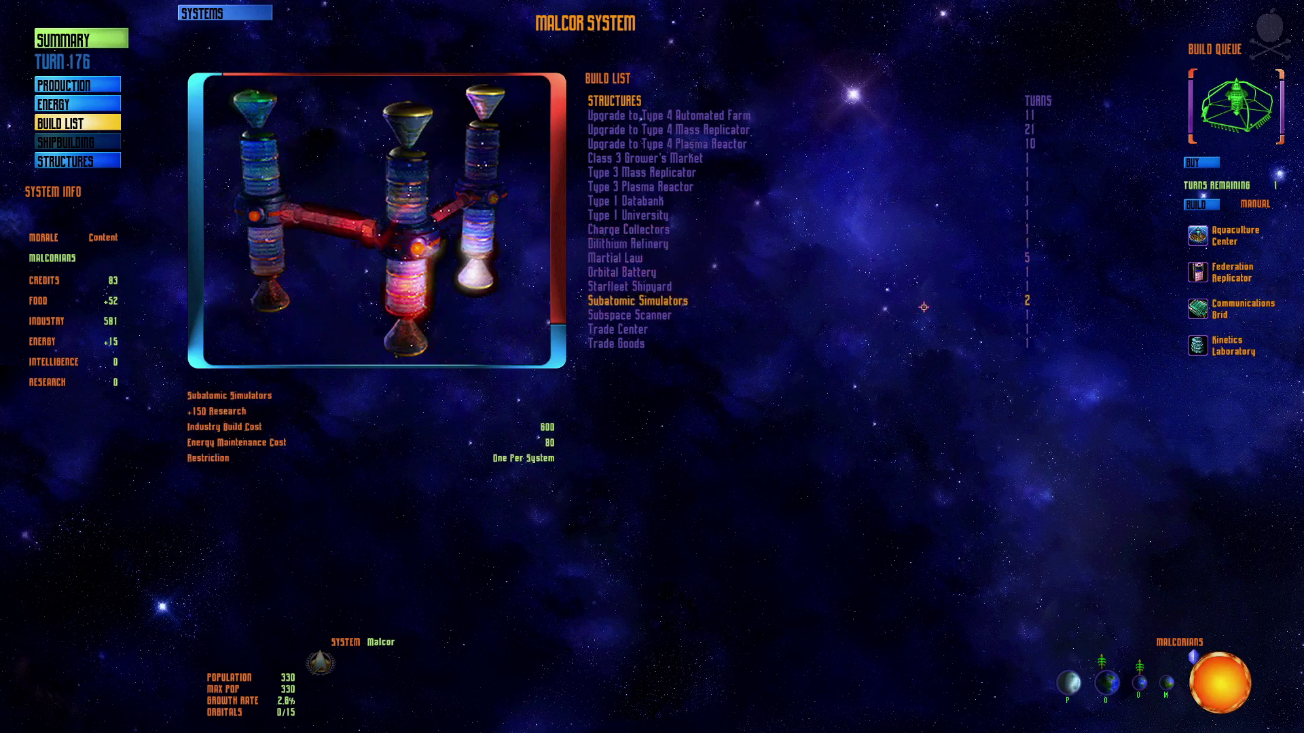
{"action": "left_click", "coordinate": [1198, 346]}
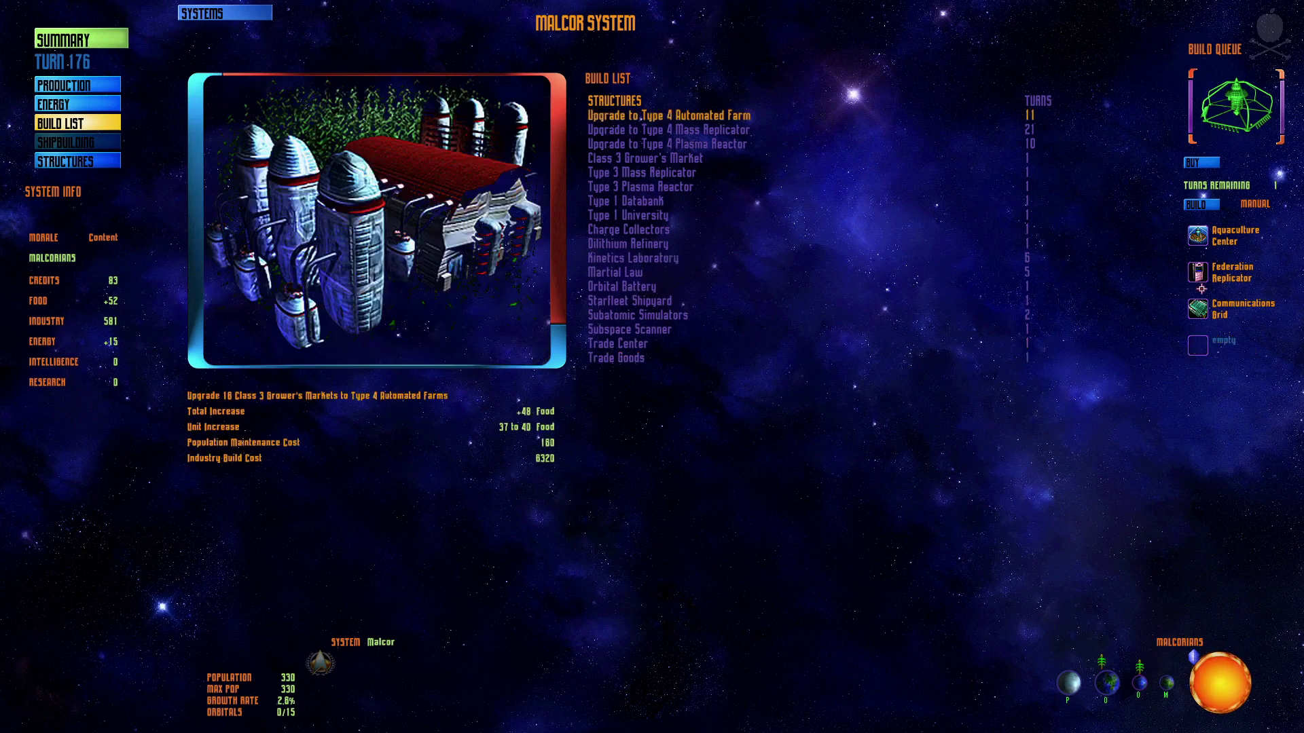
{"action": "left_click", "coordinate": [689, 231]}
Locate the Ullians' membership proposal in the empire summary's events list, then back out to the map.
{"action": "right_click", "coordinate": [780, 442]}
{"action": "left_click", "coordinate": [782, 368]}
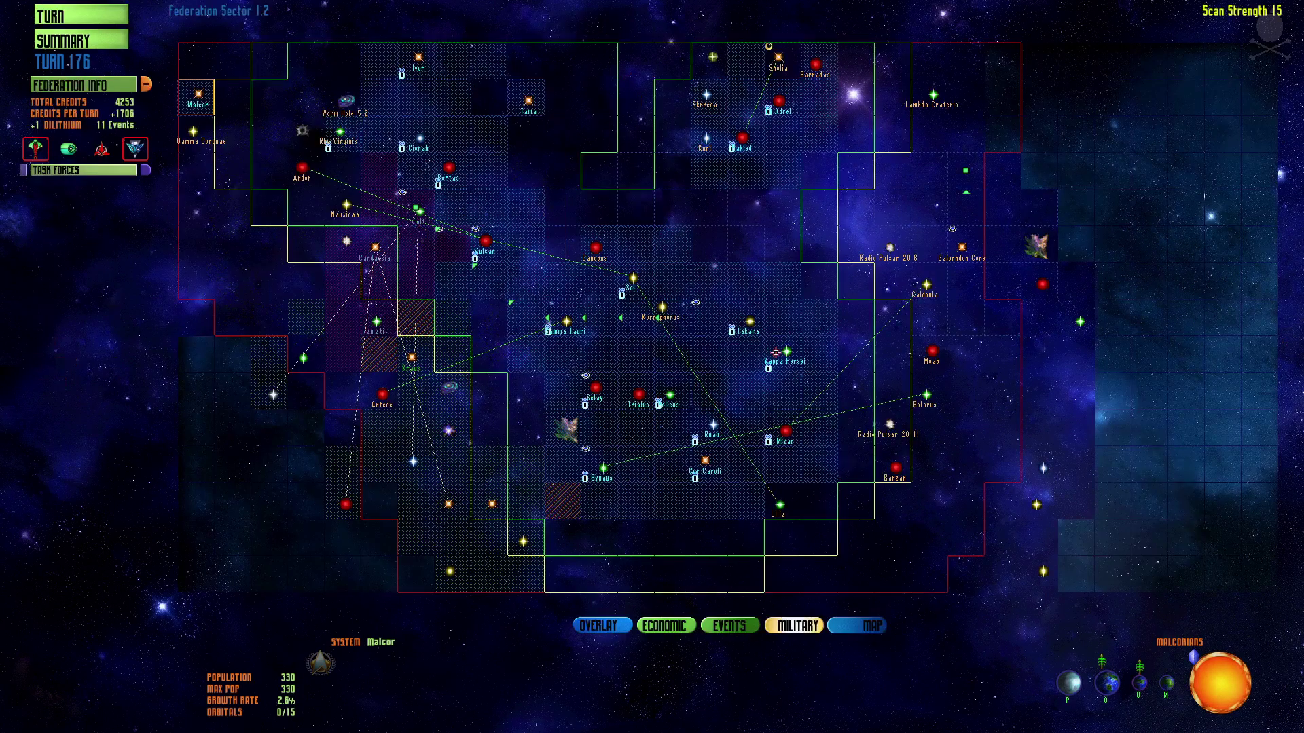
{"action": "left_click", "coordinate": [91, 42]}
{"action": "left_click", "coordinate": [468, 266]}
{"action": "left_click", "coordinate": [520, 455]}
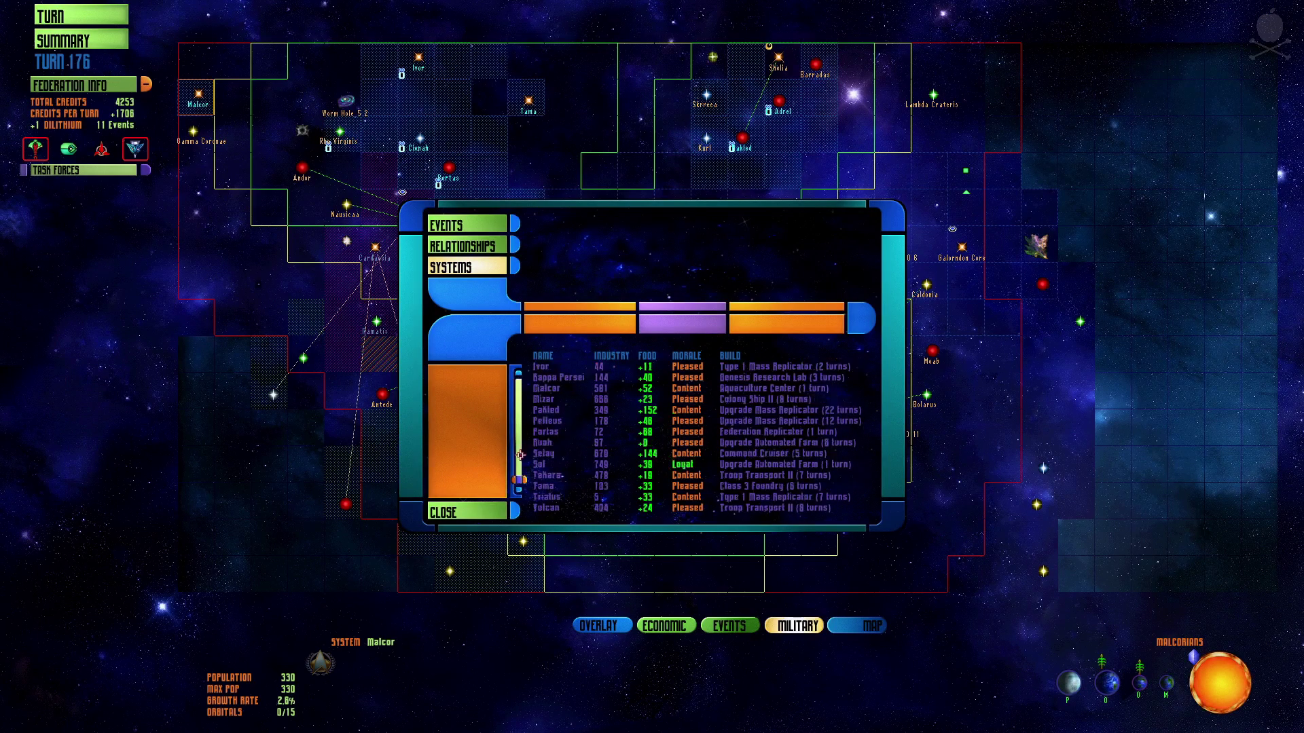
{"action": "left_click", "coordinate": [445, 226]}
{"action": "double_click", "coordinate": [571, 476]}
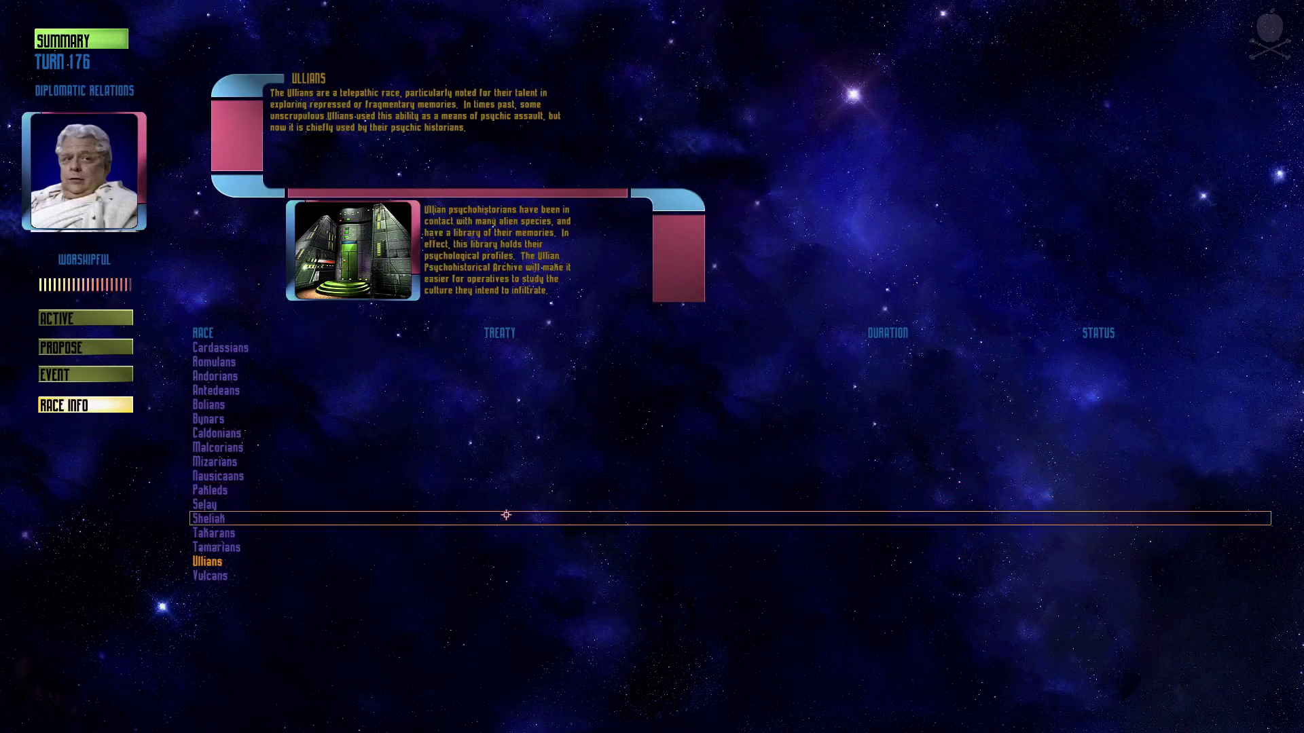
{"action": "key", "text": "F1"}
Accept the Ullians' membership treaty in Diplomatic Relations and return to the galaxy map.
{"action": "left_click", "coordinate": [792, 498]}
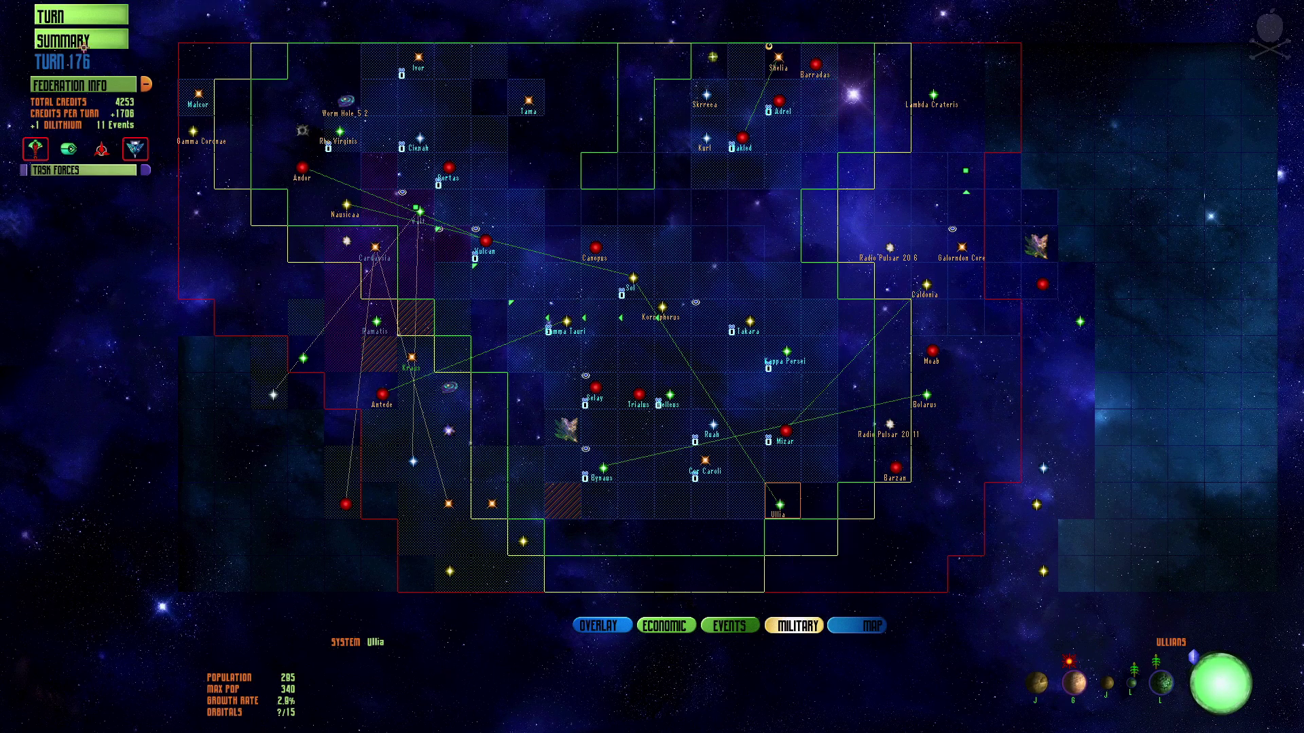
{"action": "left_click", "coordinate": [60, 43]}
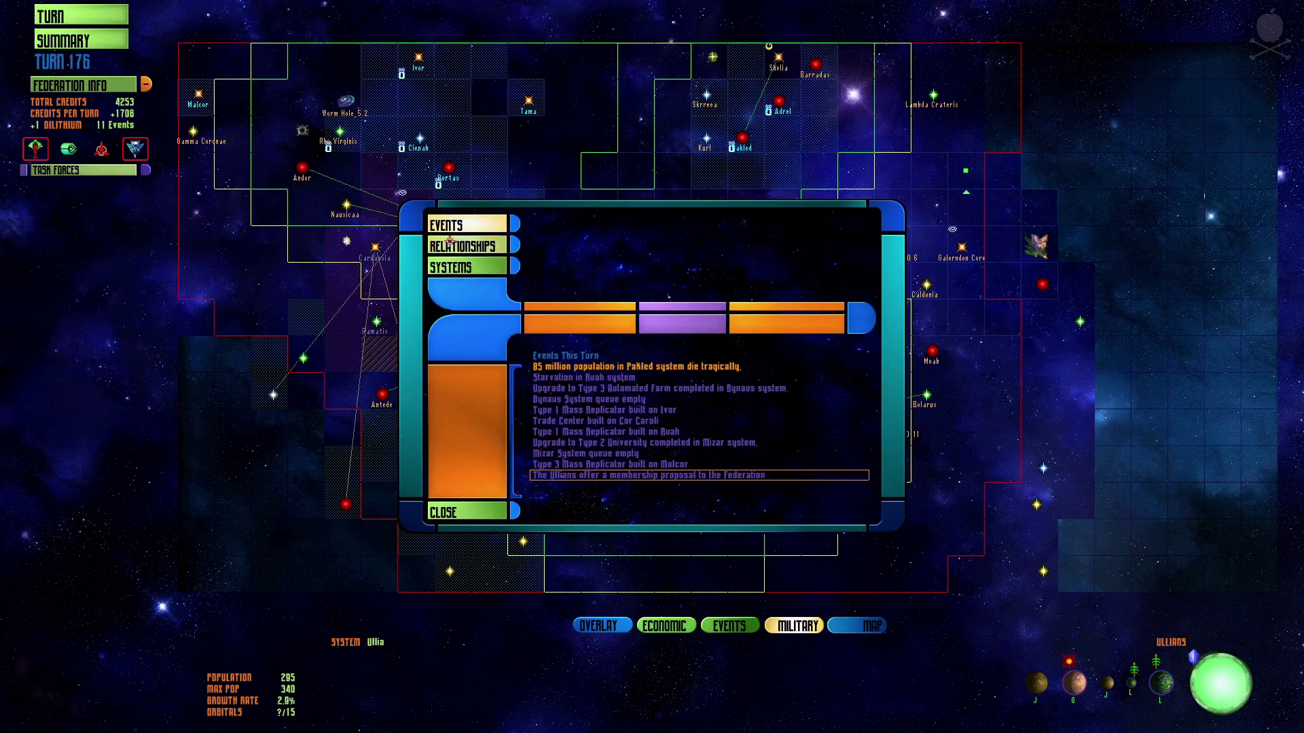
{"action": "left_click", "coordinate": [606, 475]}
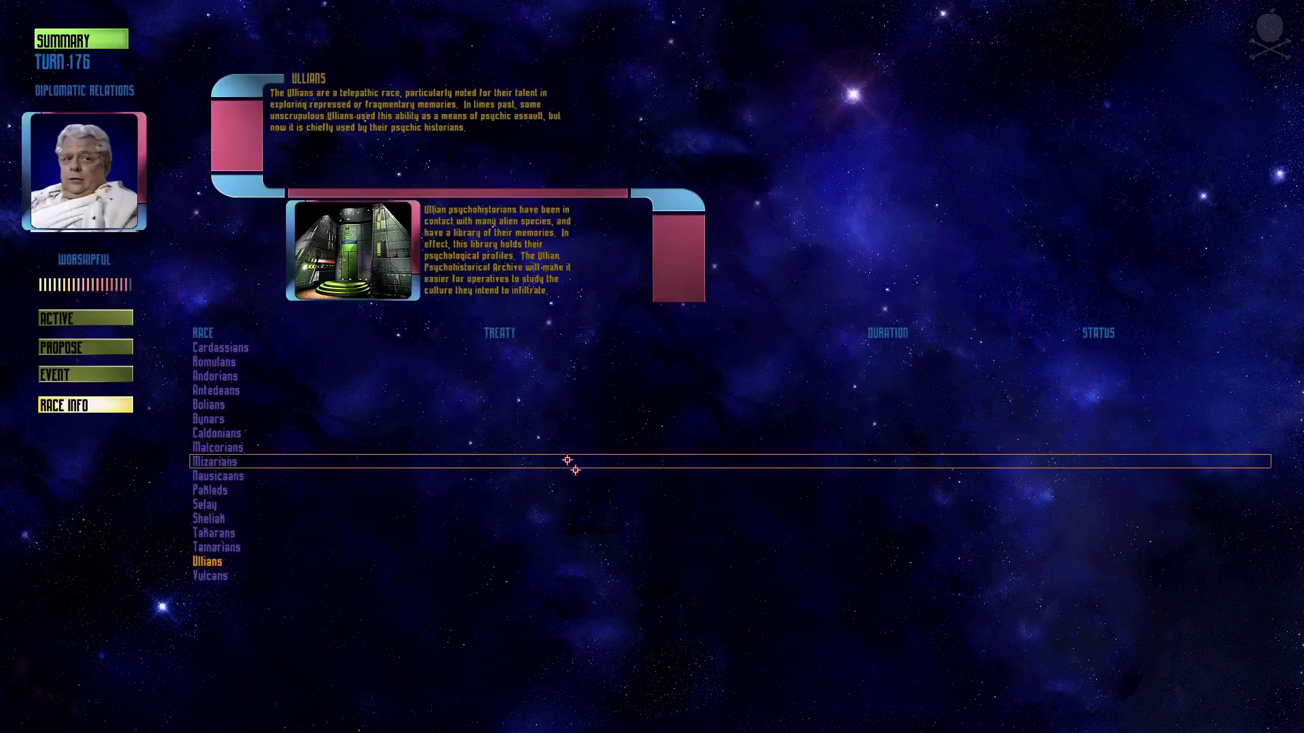
{"action": "left_click", "coordinate": [87, 374]}
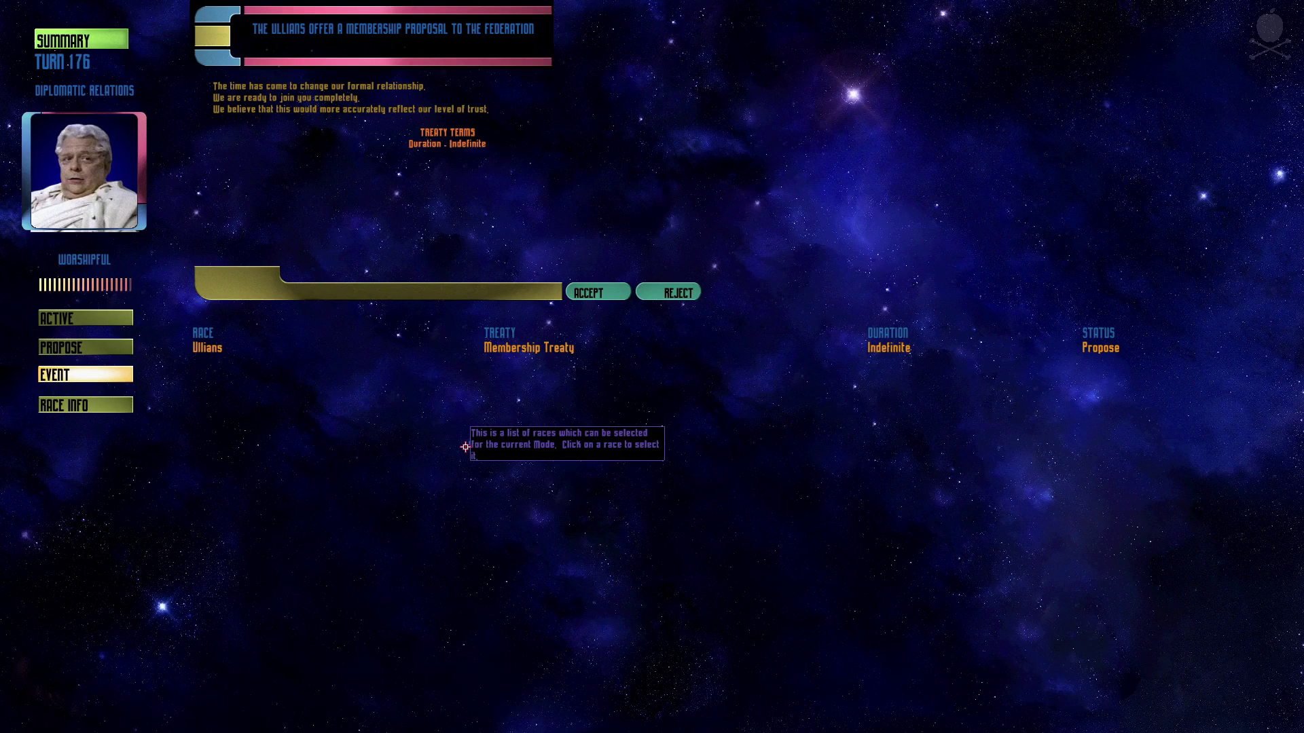
{"action": "left_click", "coordinate": [593, 292]}
{"action": "right_click", "coordinate": [529, 433]}
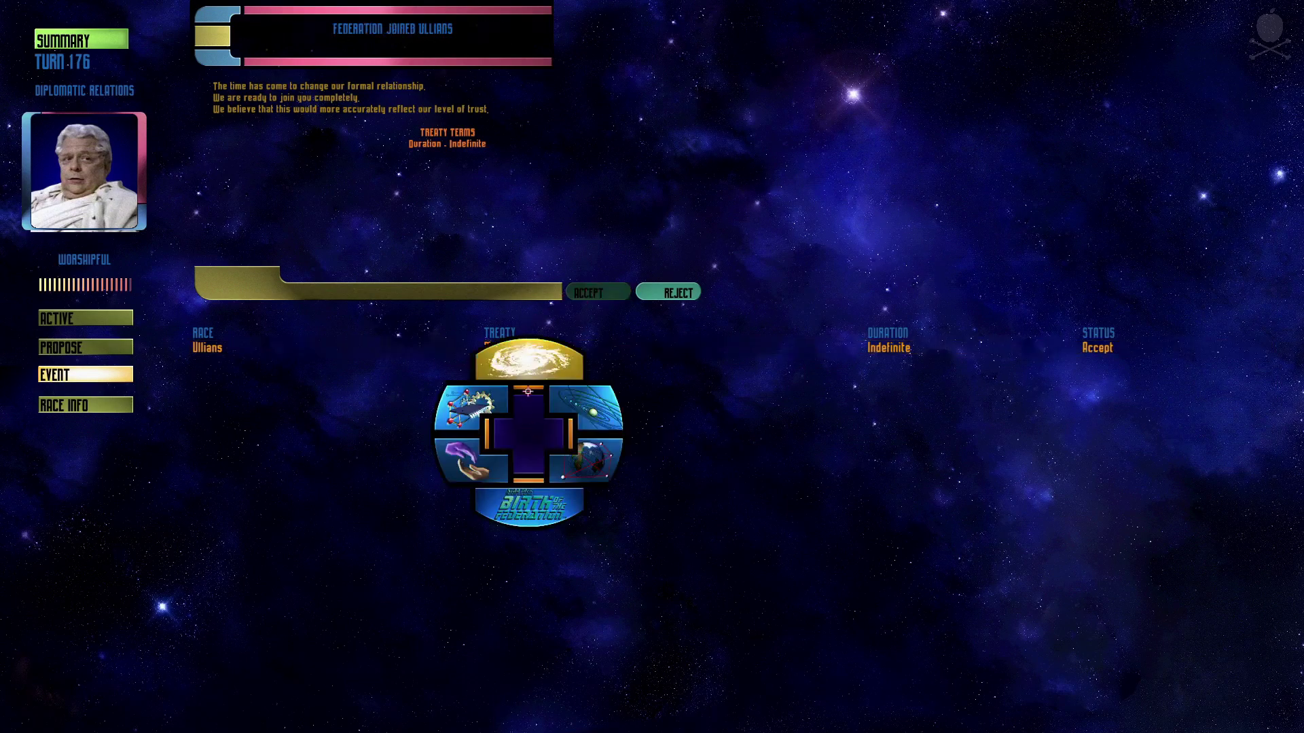
{"action": "left_click", "coordinate": [526, 354]}
{"action": "left_click", "coordinate": [599, 397]}
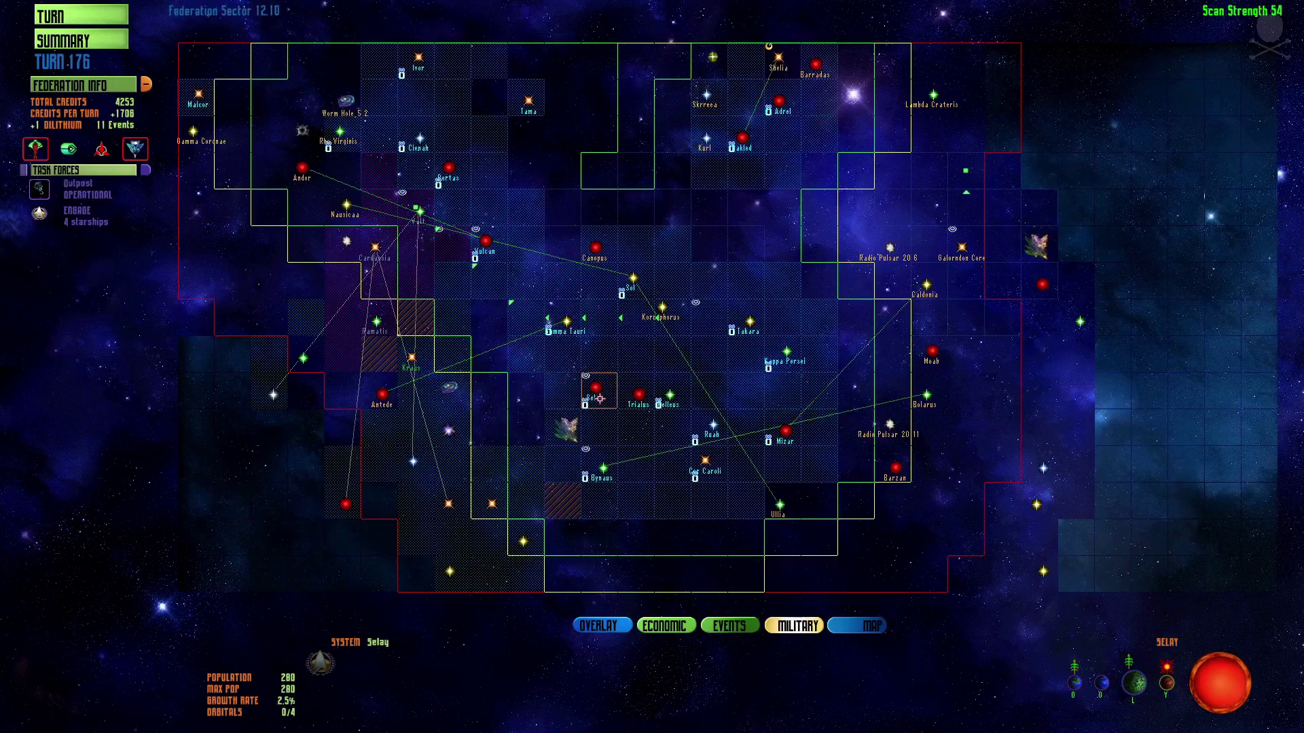
End the turn and dismiss the Ullia power outage notice to see turn 177's events.
{"action": "left_click", "coordinate": [975, 245]}
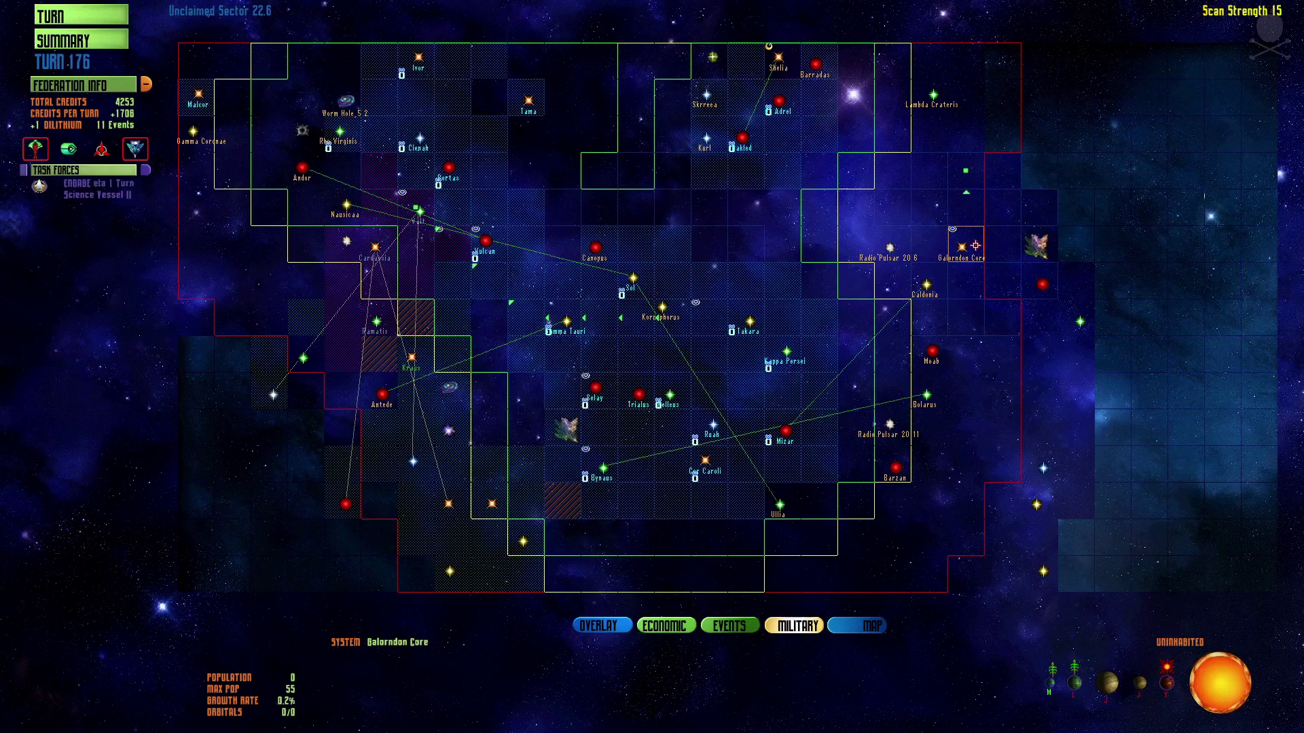
{"action": "left_click", "coordinate": [93, 19]}
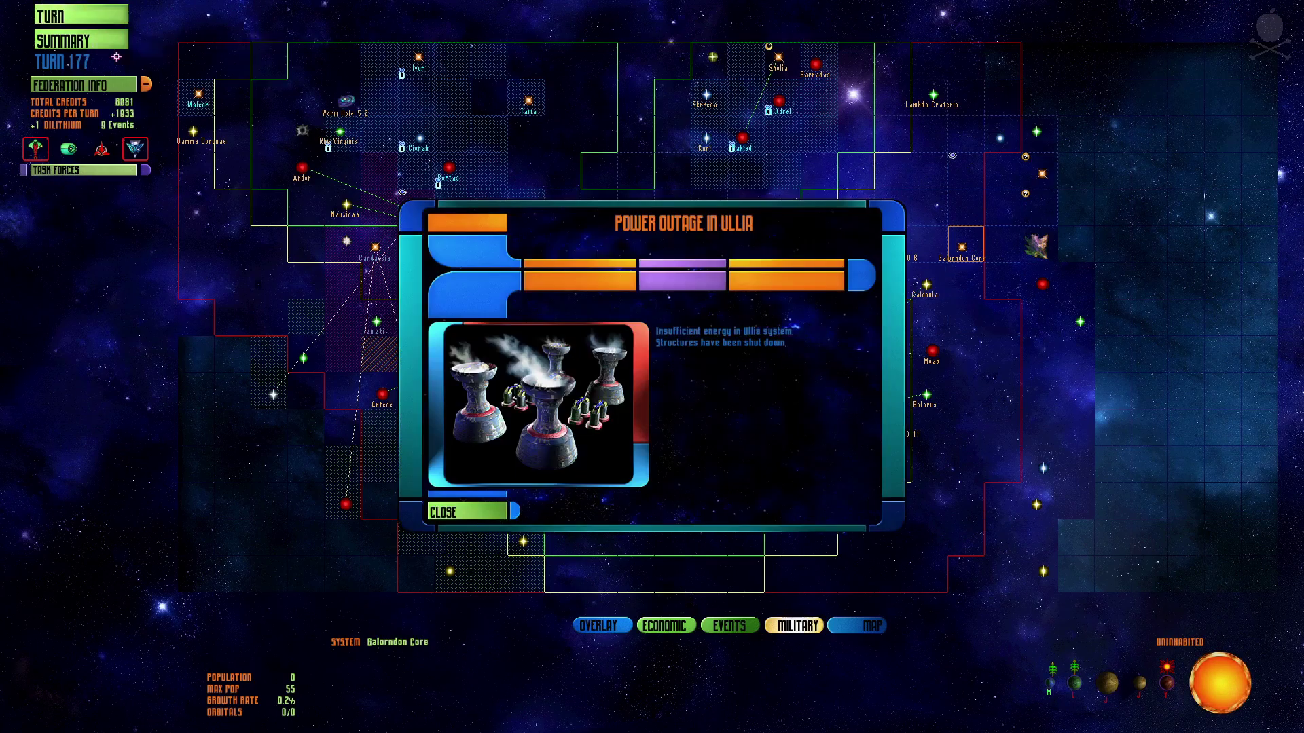
{"action": "left_click", "coordinate": [493, 504]}
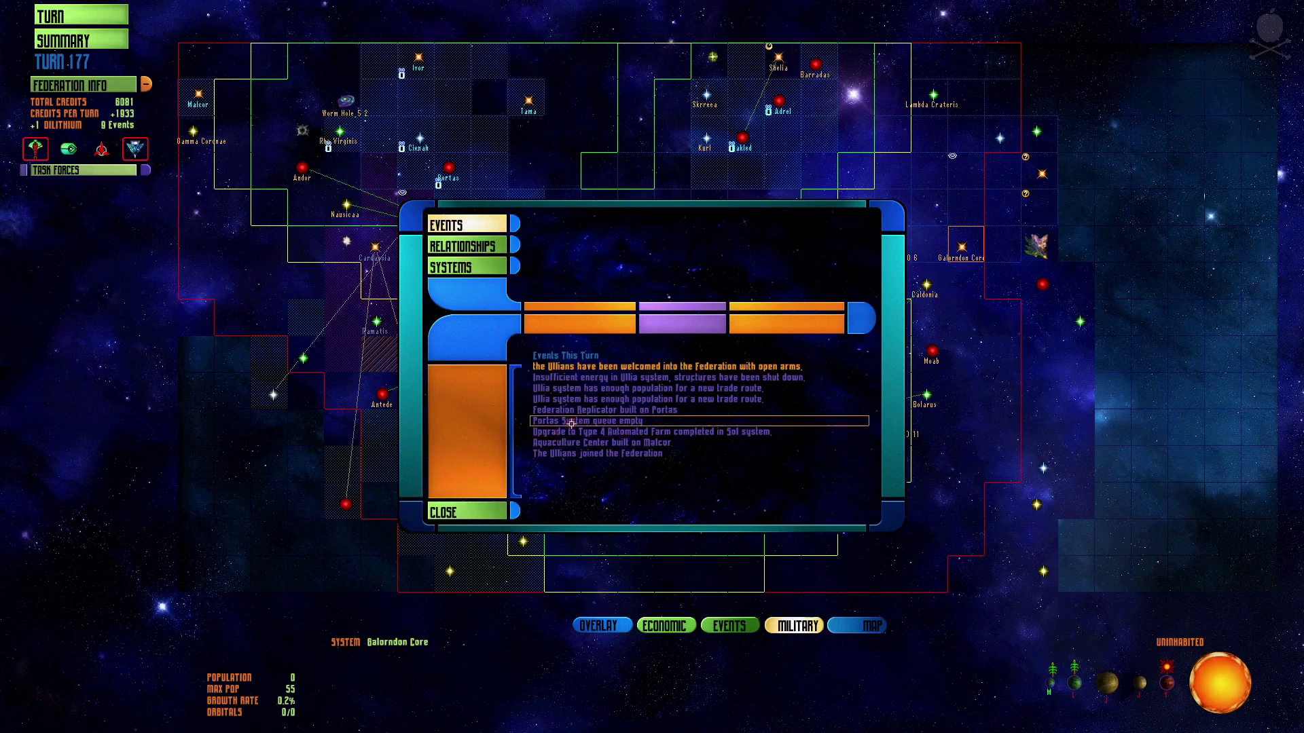
Queue Psychohistorical Archive, Wind Turbines, Communications Grid and Federation Replicator at Ullia.
{"action": "left_click", "coordinate": [587, 376]}
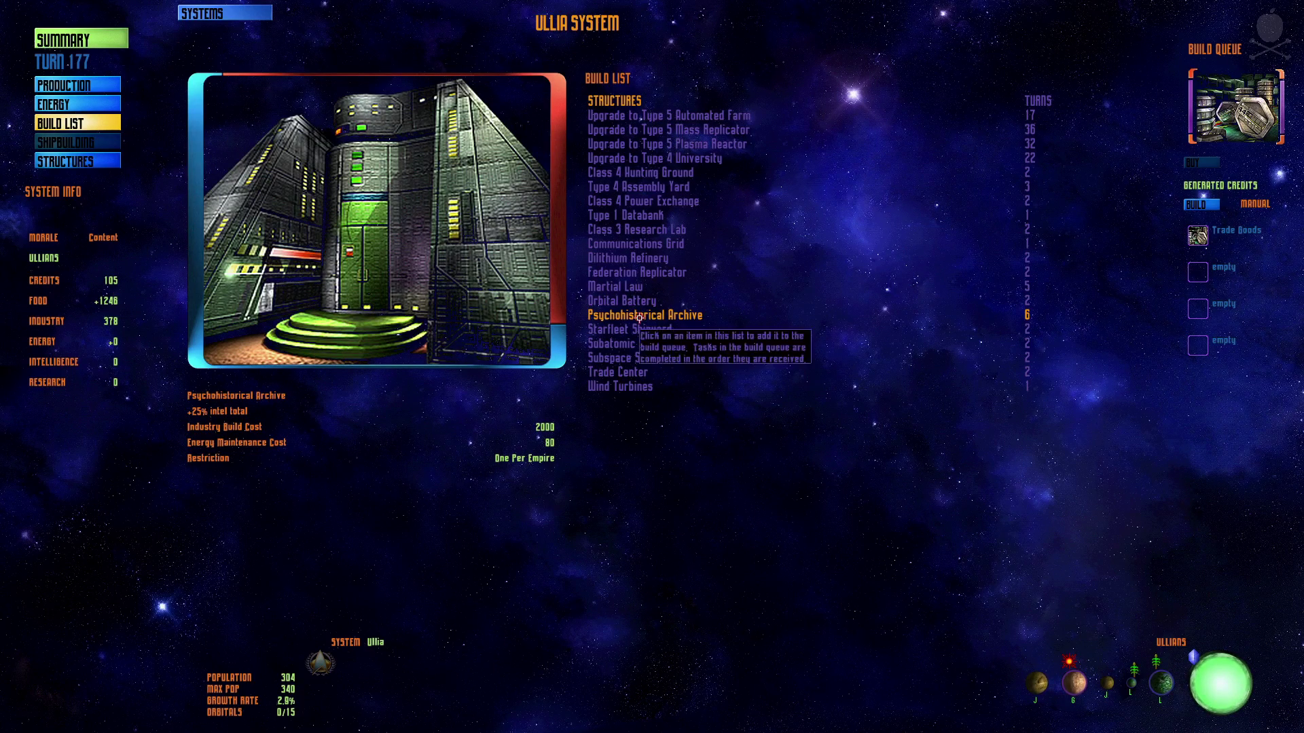
{"action": "left_click", "coordinate": [637, 318]}
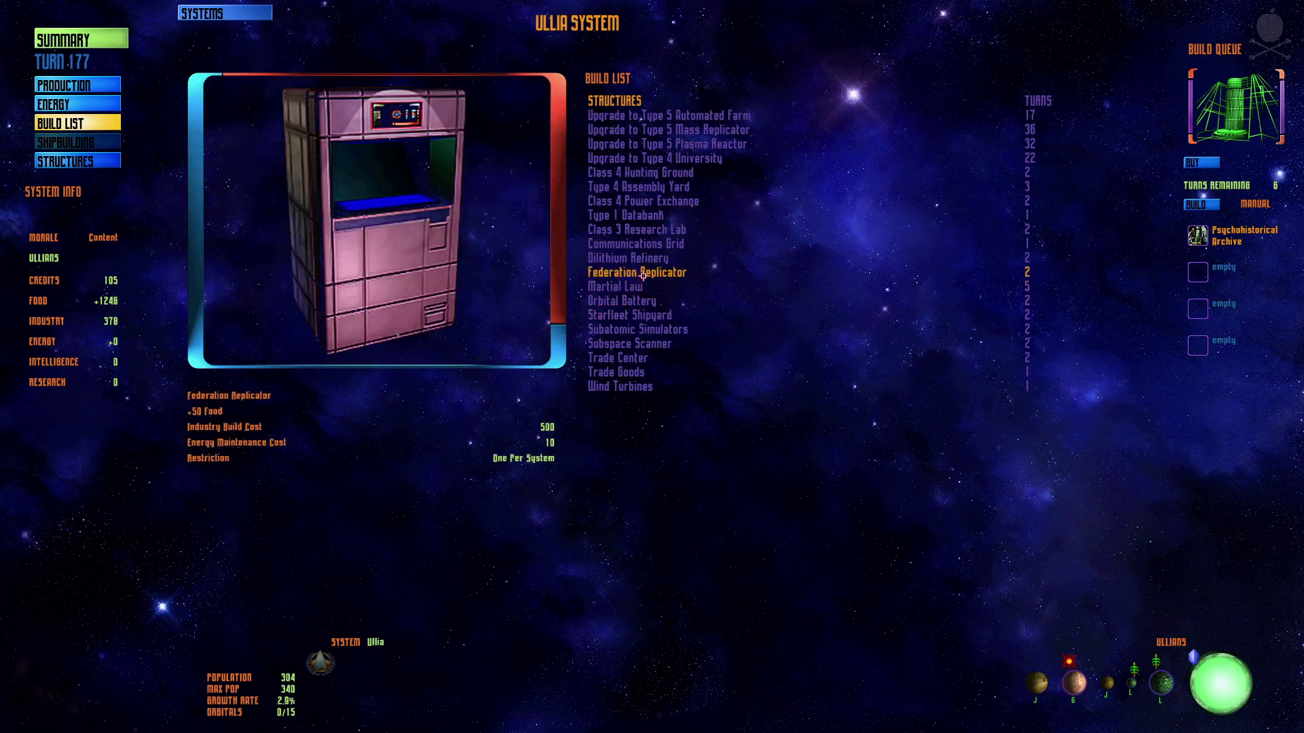
{"action": "left_click", "coordinate": [648, 387]}
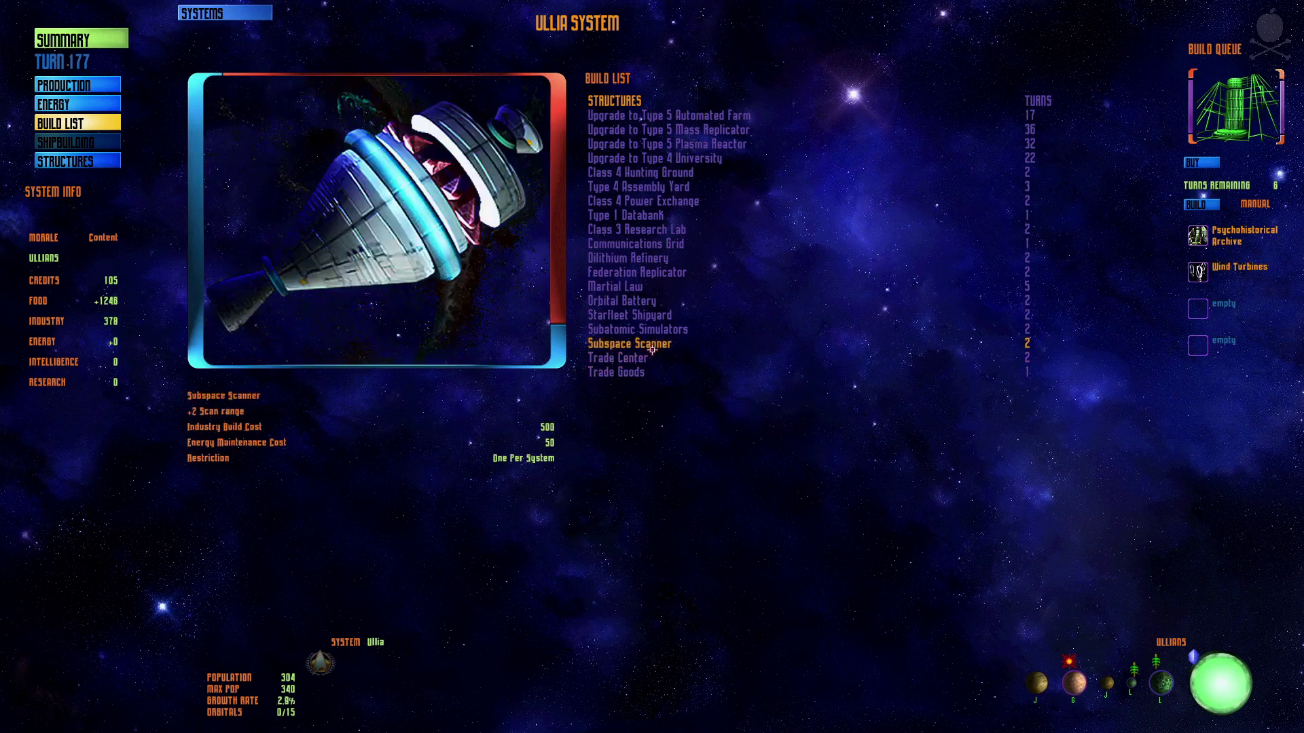
{"action": "left_click", "coordinate": [654, 245]}
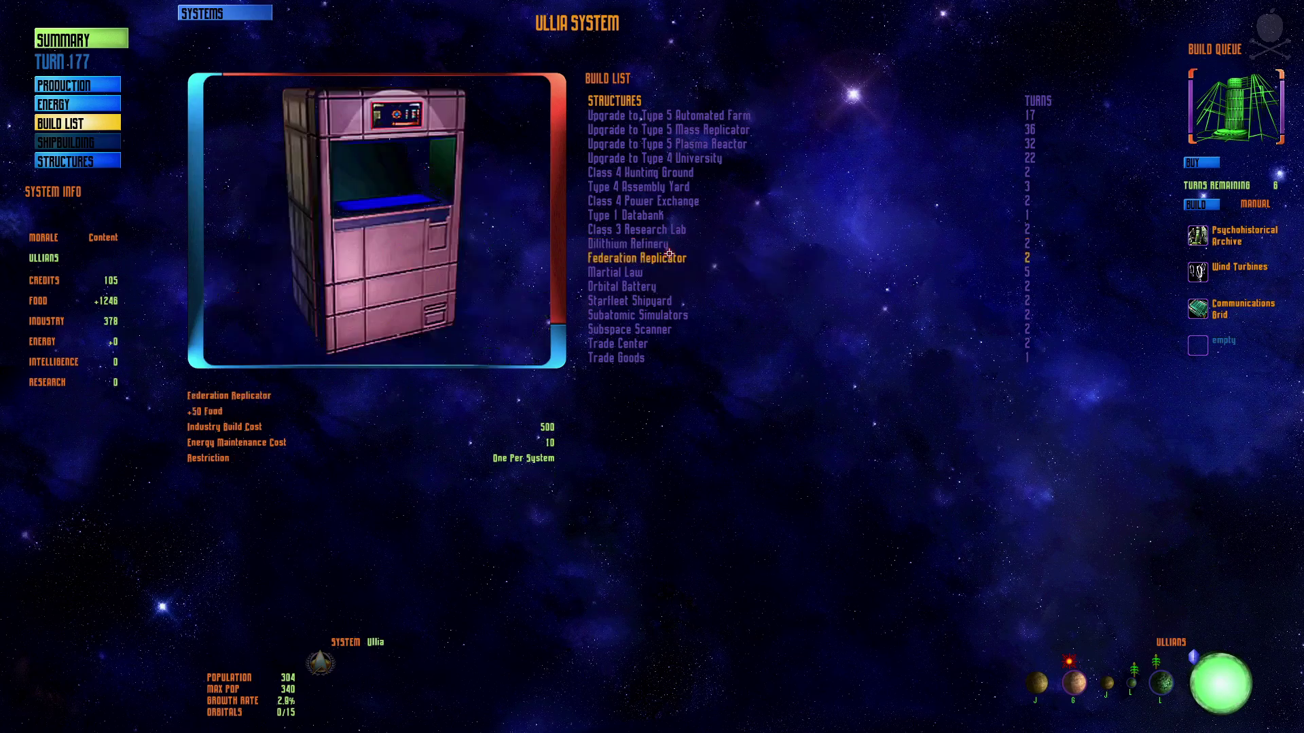
{"action": "left_click", "coordinate": [669, 257]}
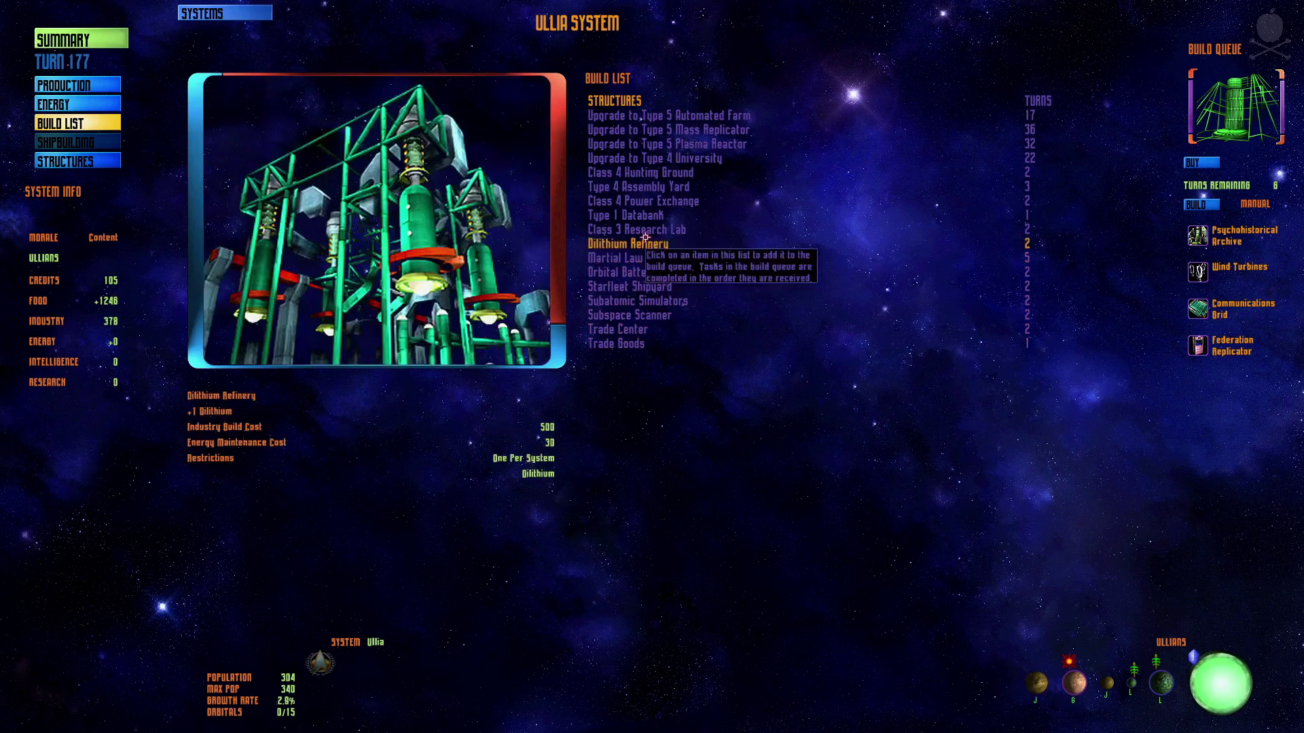
Reassign Ullia's workers from food to industry, energy and research, reaching 944 industry and 24 research.
{"action": "left_click", "coordinate": [73, 85]}
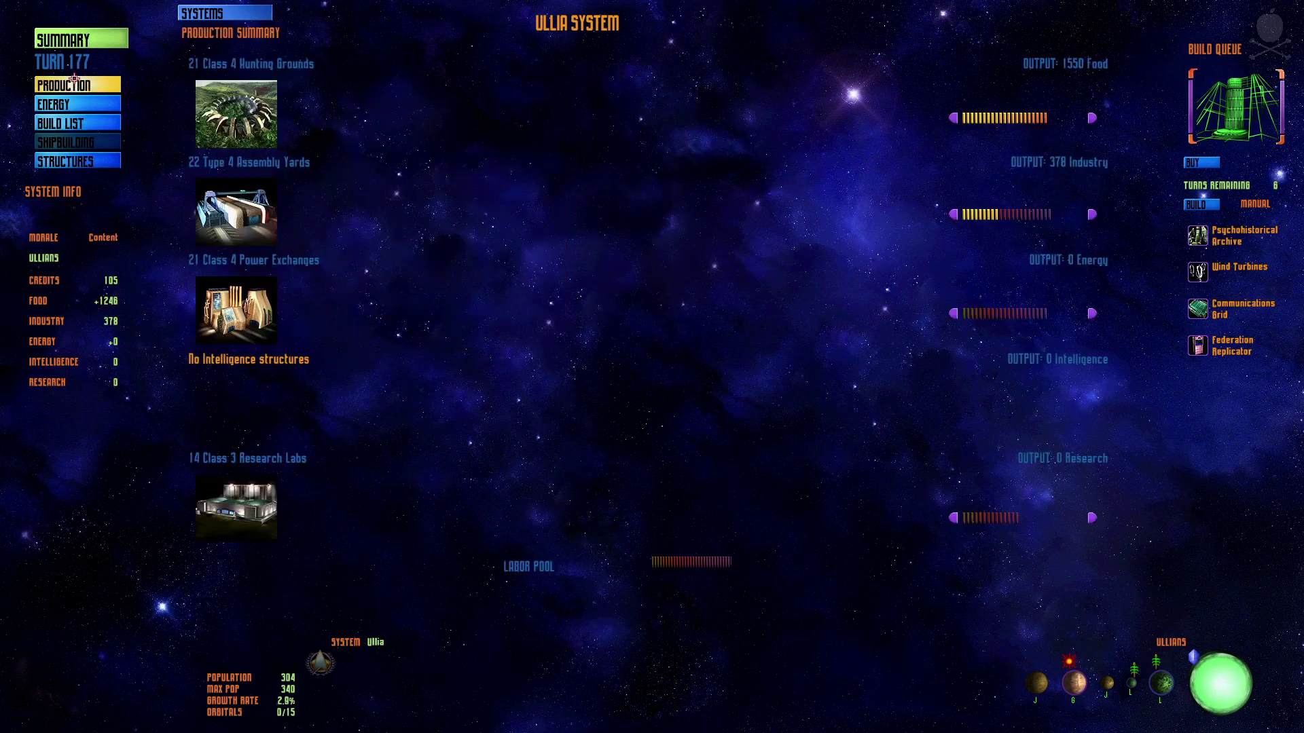
{"action": "left_click", "coordinate": [986, 119]}
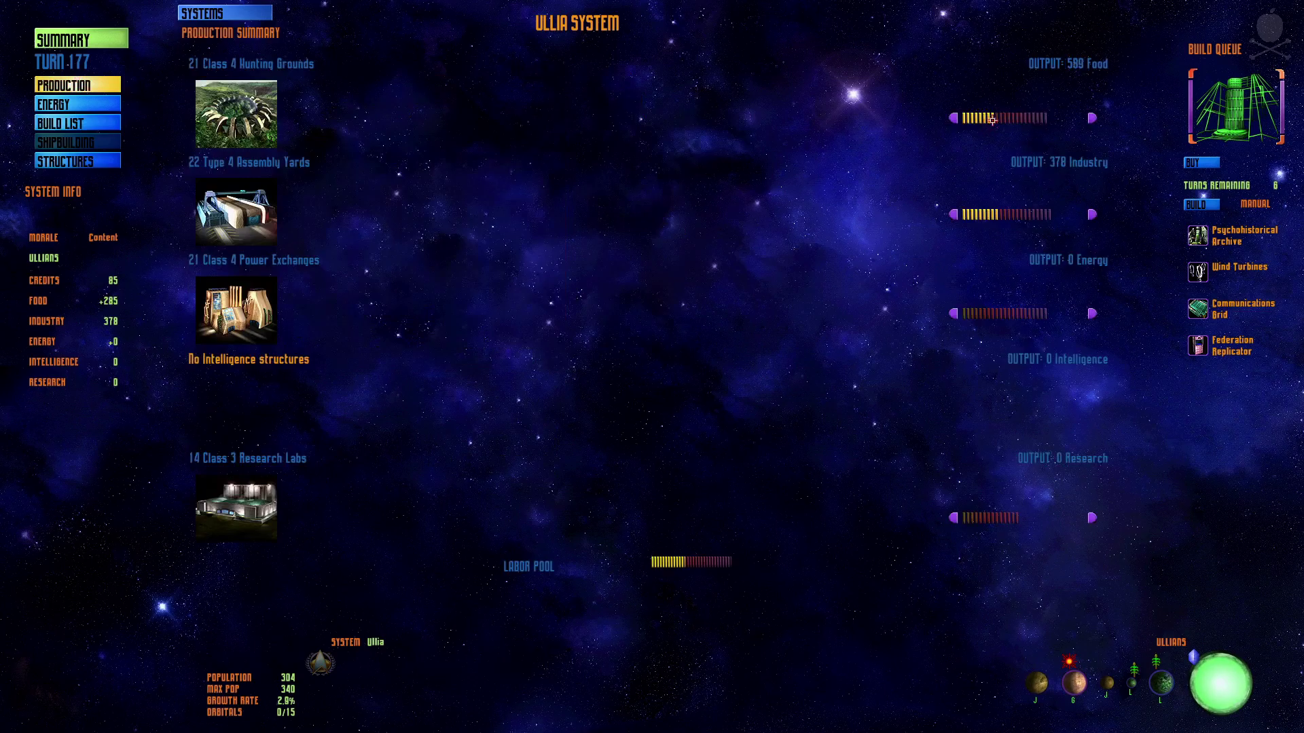
{"action": "left_click_drag", "start_coordinate": [986, 119], "coordinate": [981, 119]}
{"action": "left_click", "coordinate": [958, 118]}
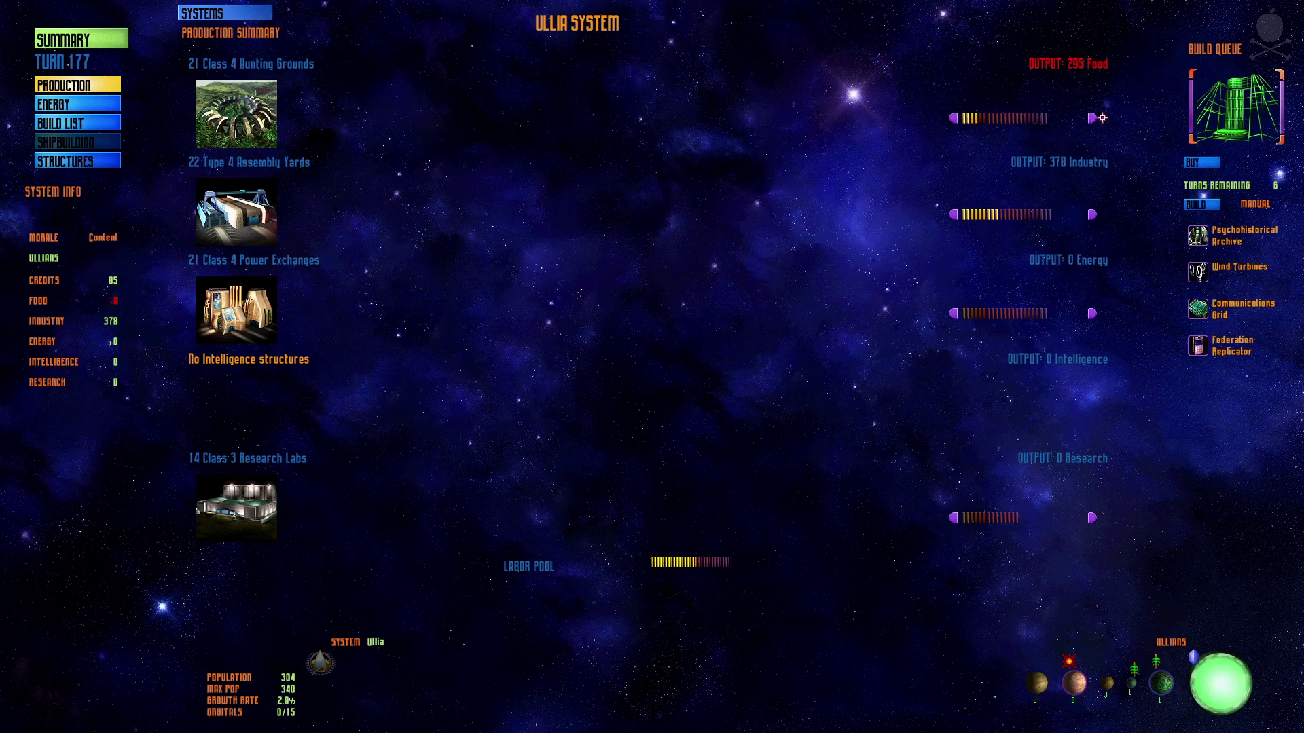
{"action": "left_click", "coordinate": [1092, 118]}
{"action": "left_click", "coordinate": [1050, 215]}
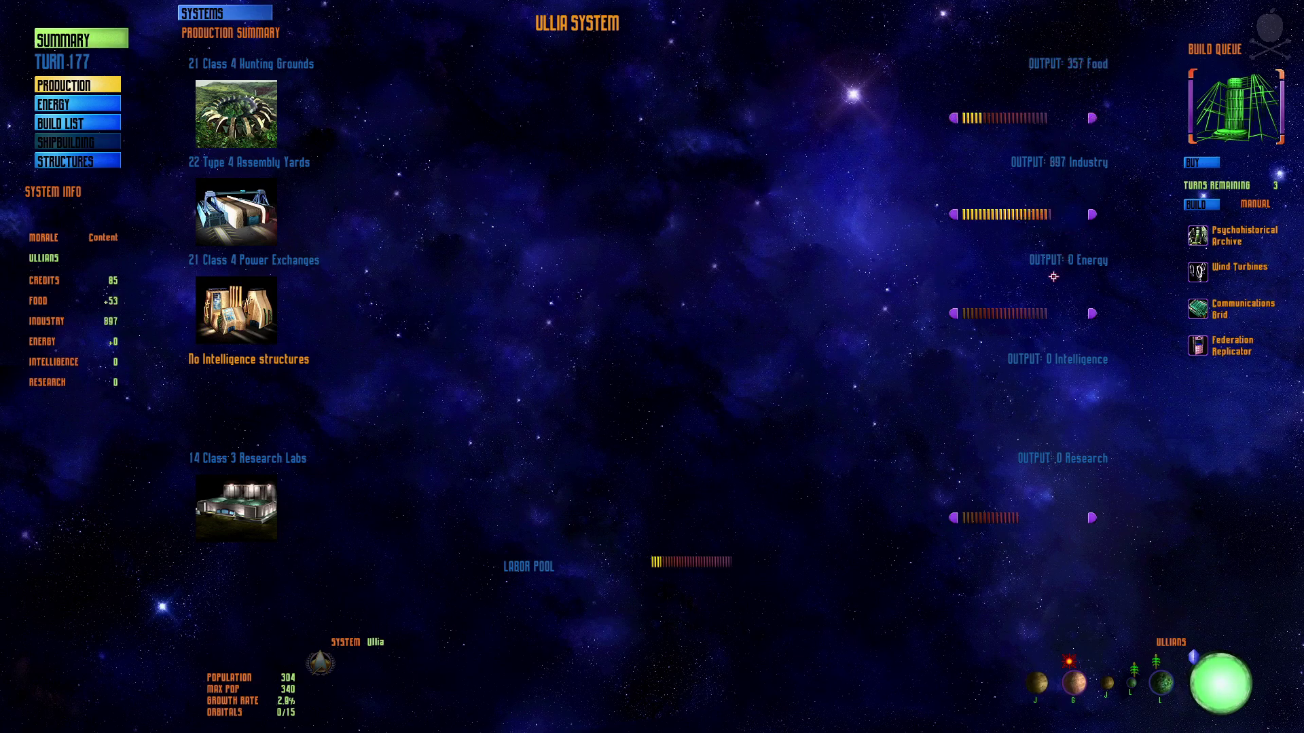
{"action": "left_click", "coordinate": [1091, 314]}
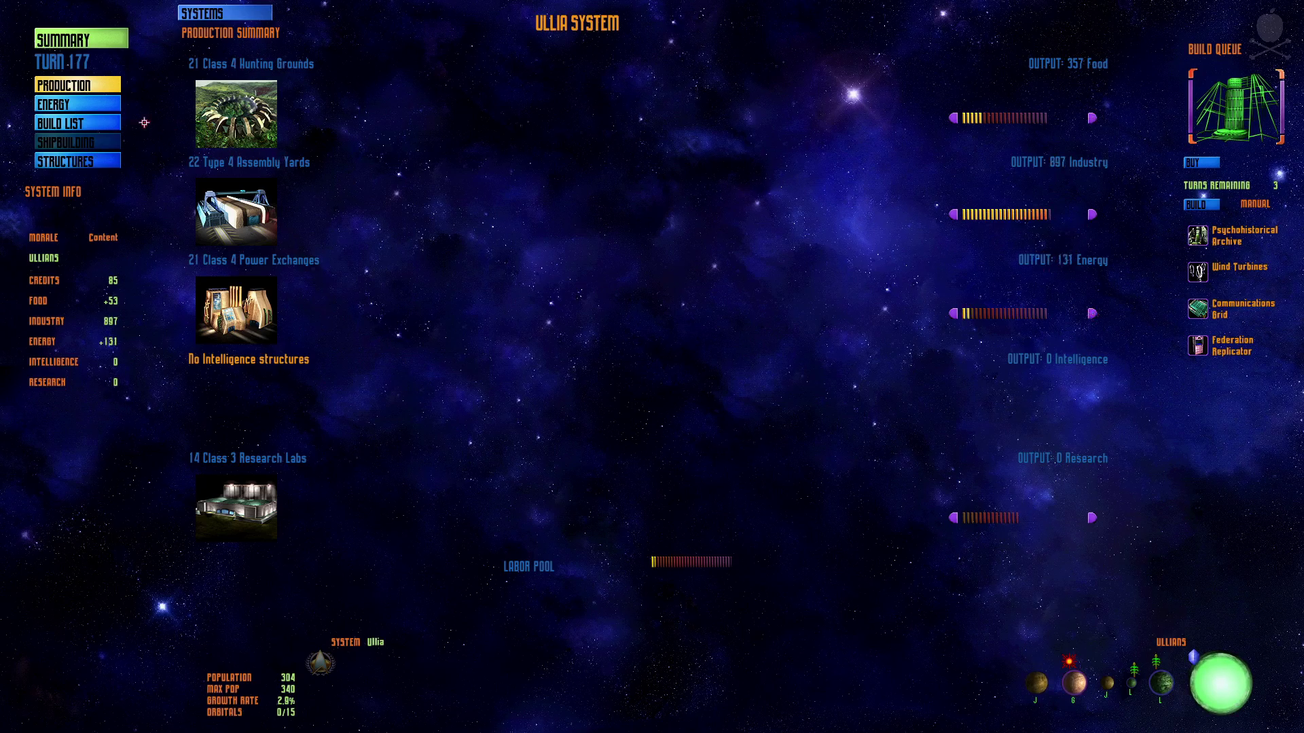
{"action": "left_click", "coordinate": [91, 103]}
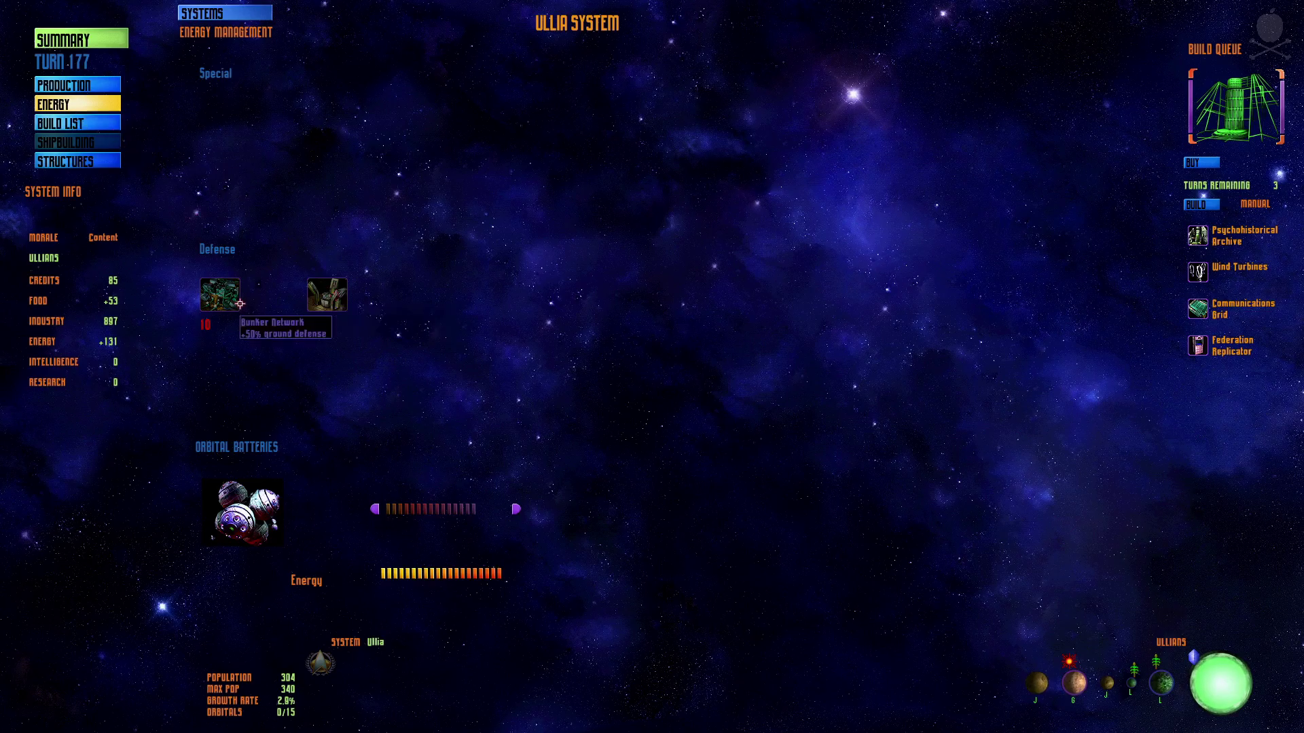
{"action": "left_click", "coordinate": [86, 86]}
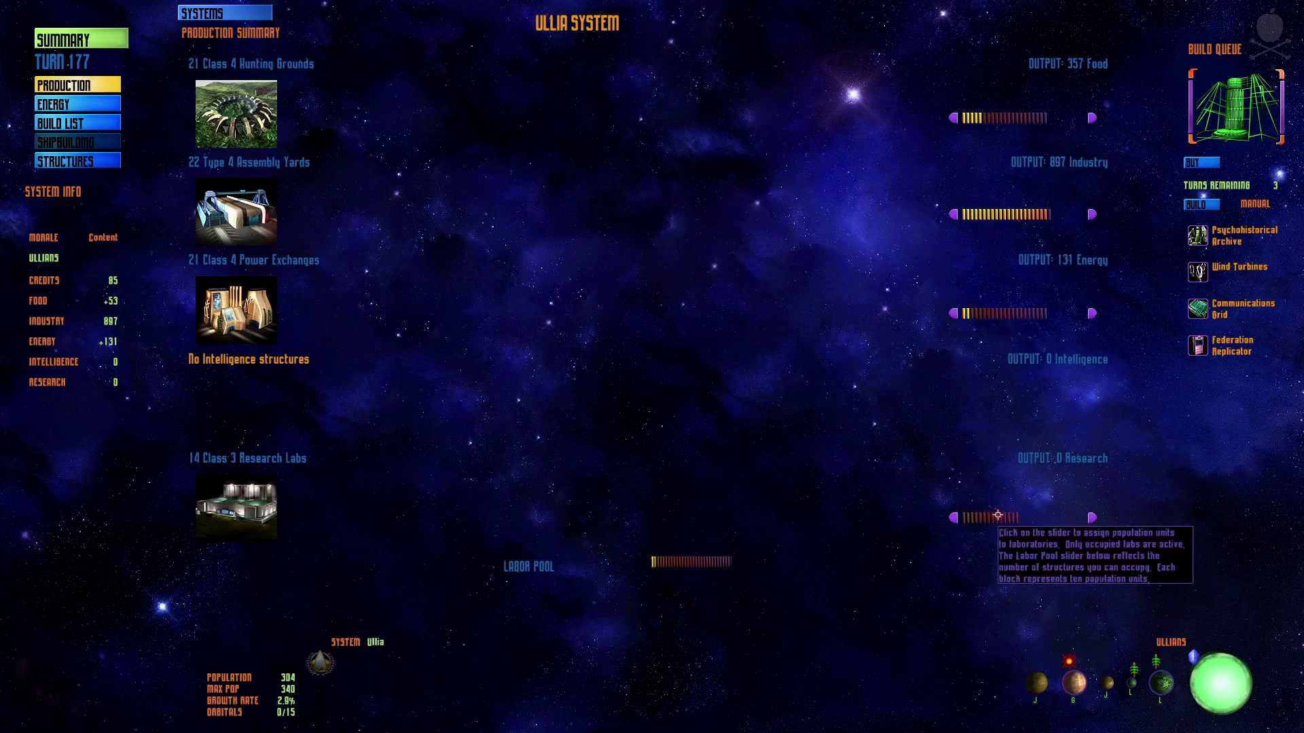
{"action": "left_click", "coordinate": [1091, 214]}
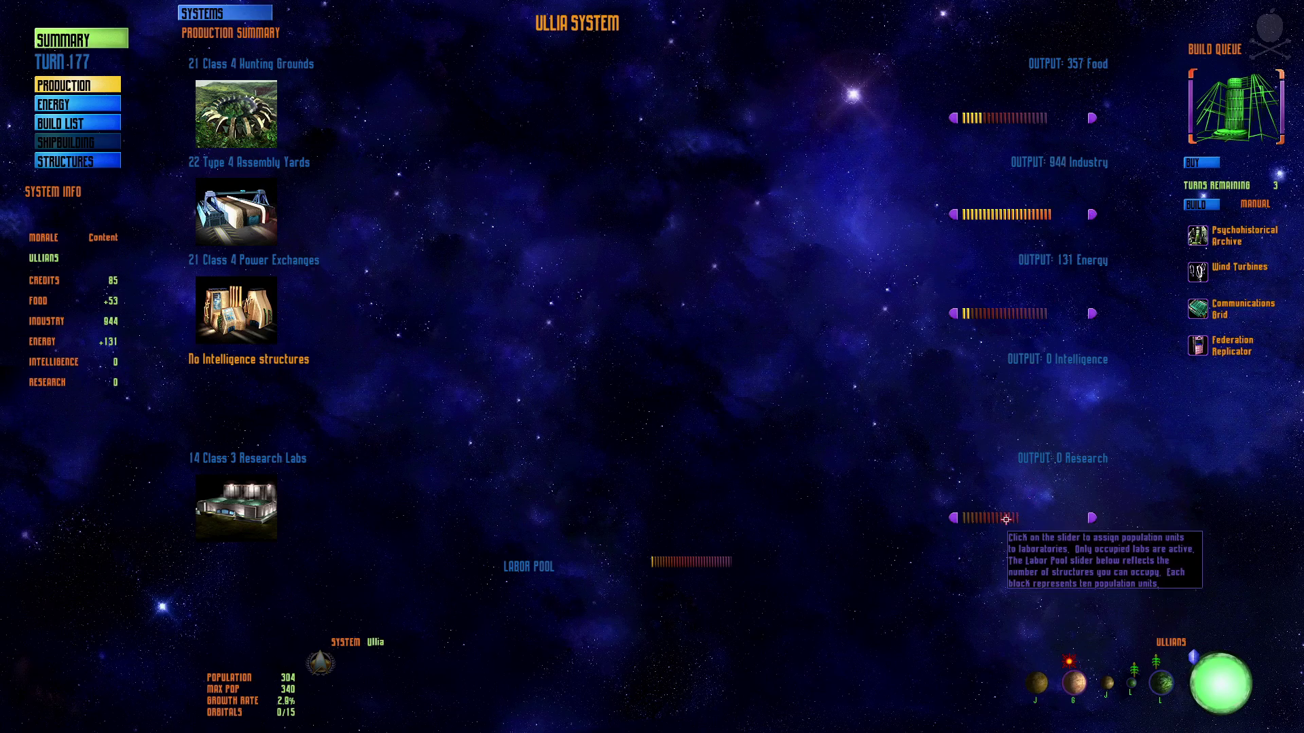
{"action": "left_click", "coordinate": [1006, 519]}
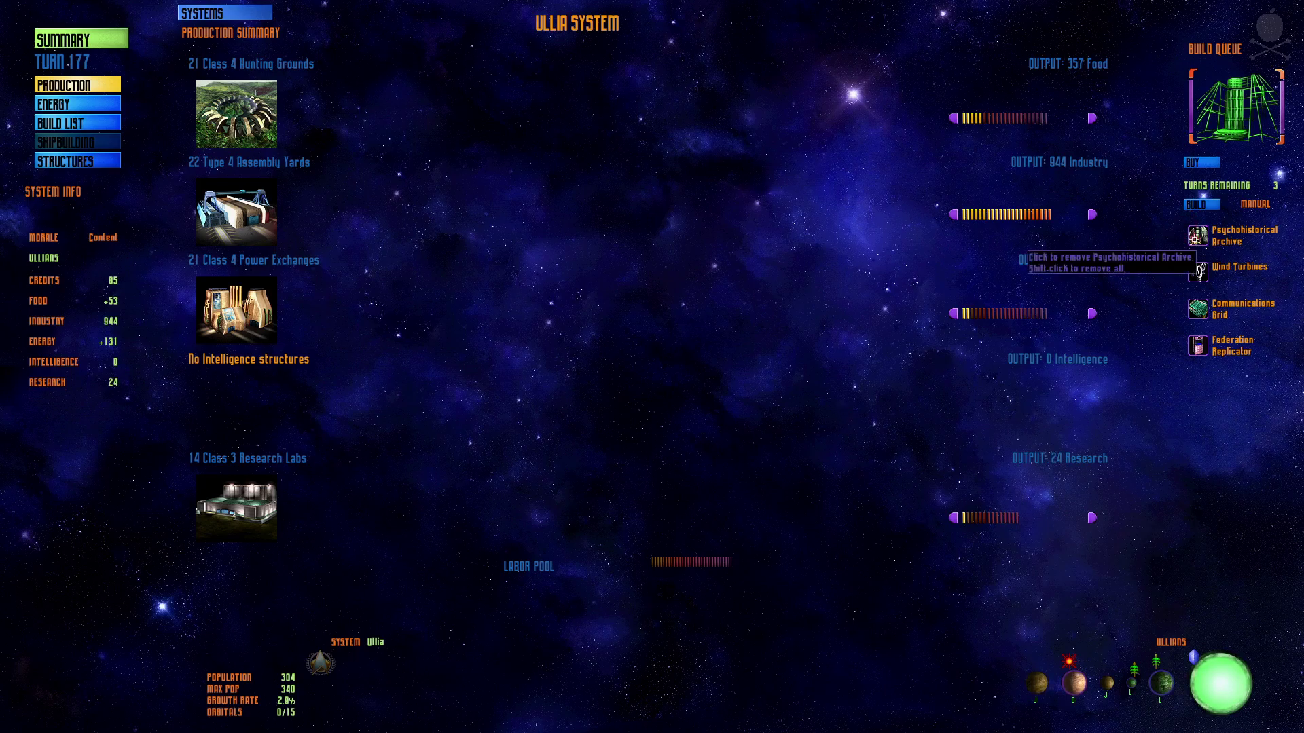
Review Ullia's build list, including Trade Goods details, then go back to the galaxy map.
{"action": "left_click", "coordinate": [78, 123]}
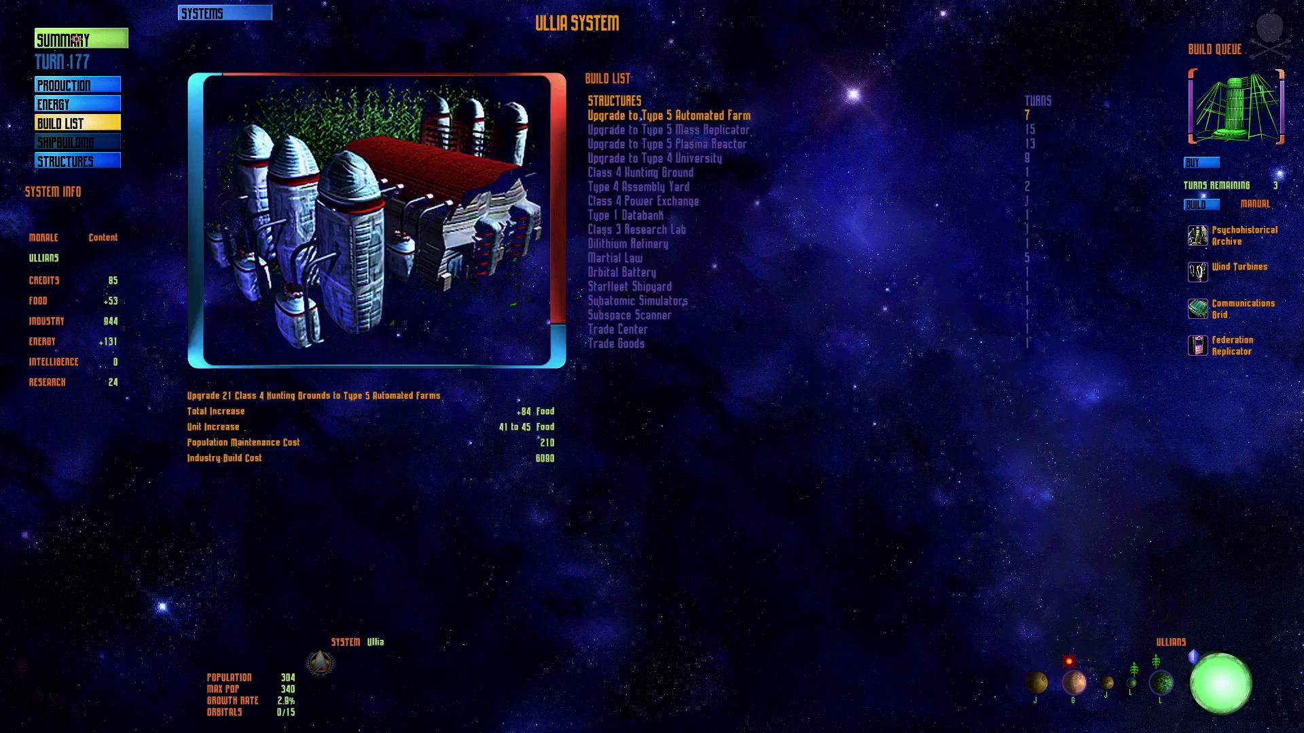
{"action": "left_click", "coordinate": [617, 343]}
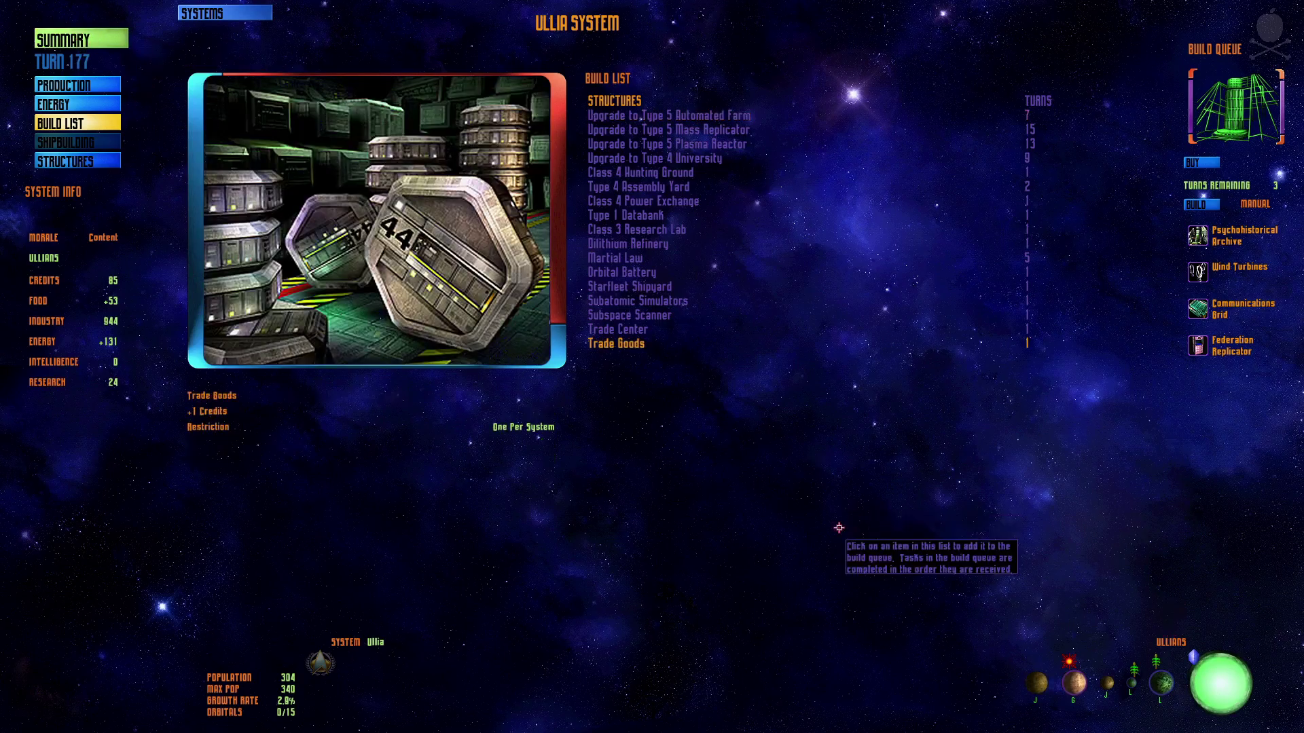
{"action": "right_click", "coordinate": [838, 526]}
{"action": "left_click", "coordinate": [838, 467]}
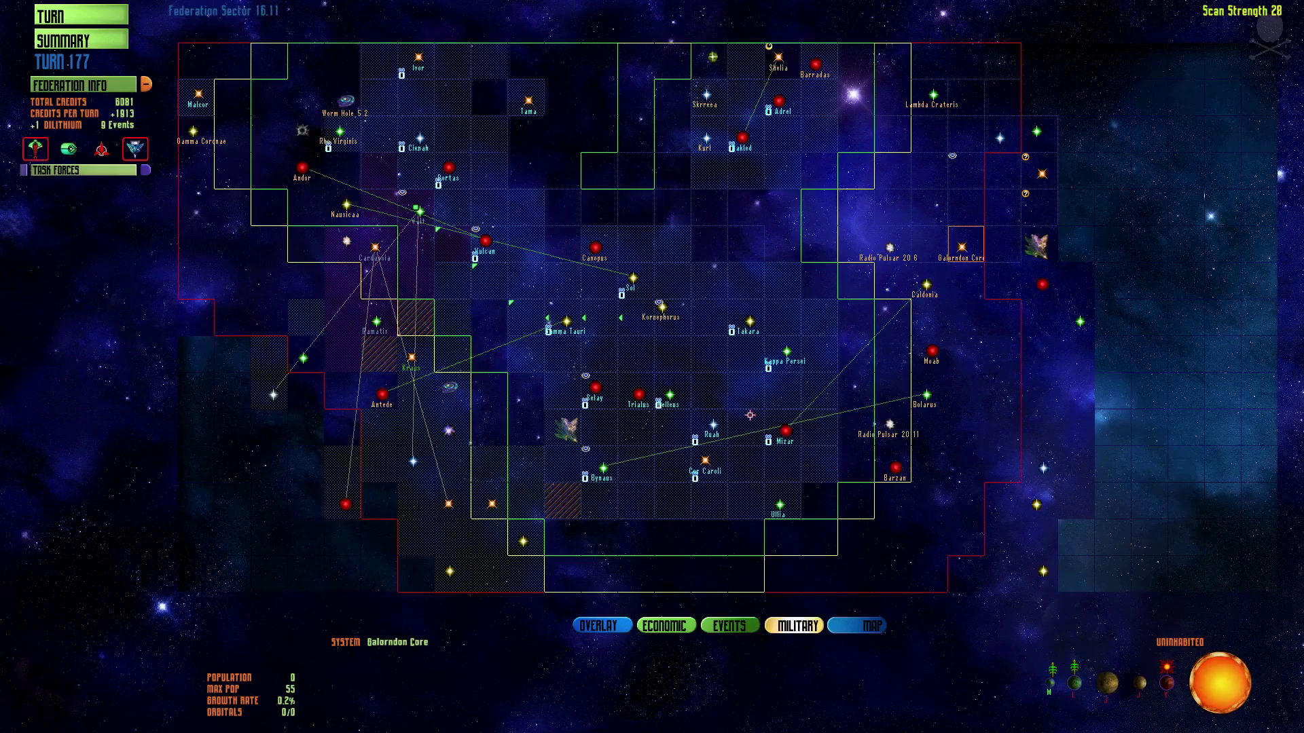
Move Vall's troop transport into the AVOID task force, forming three Troop Transport IIs.
{"action": "left_click", "coordinate": [419, 211]}
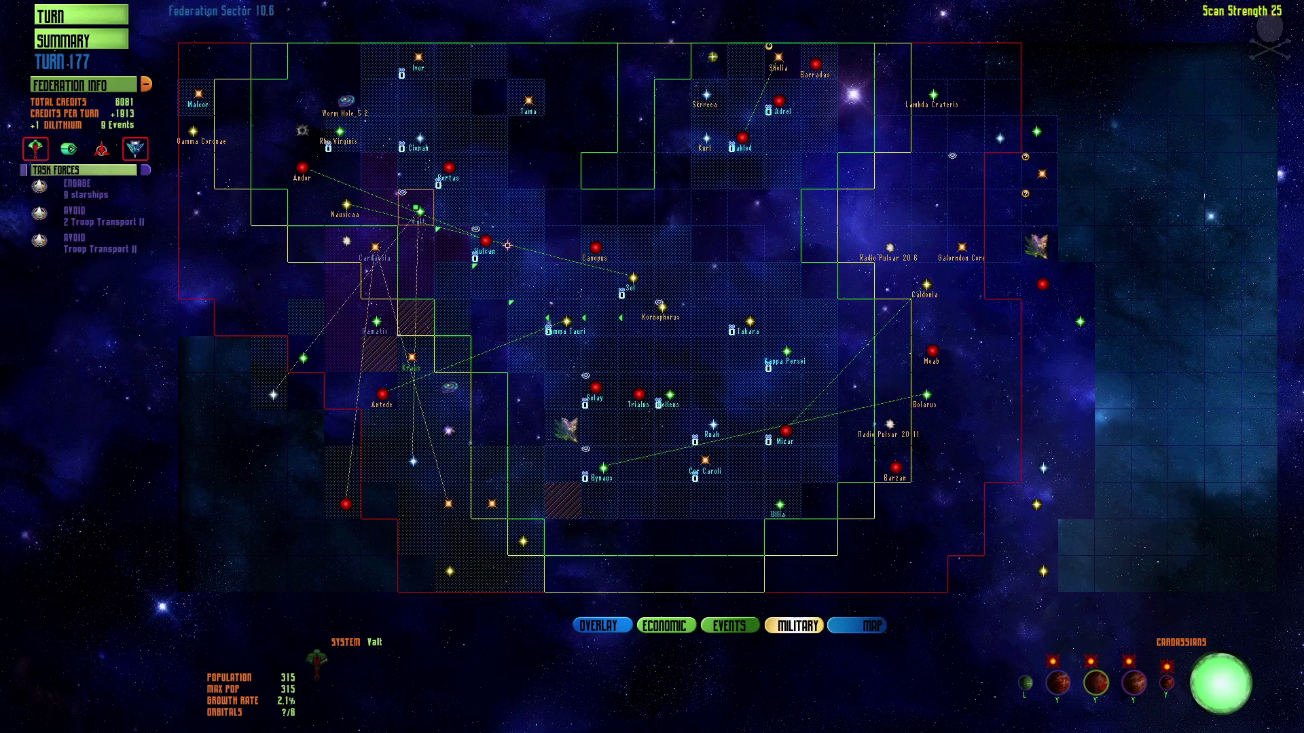
{"action": "left_click", "coordinate": [437, 210]}
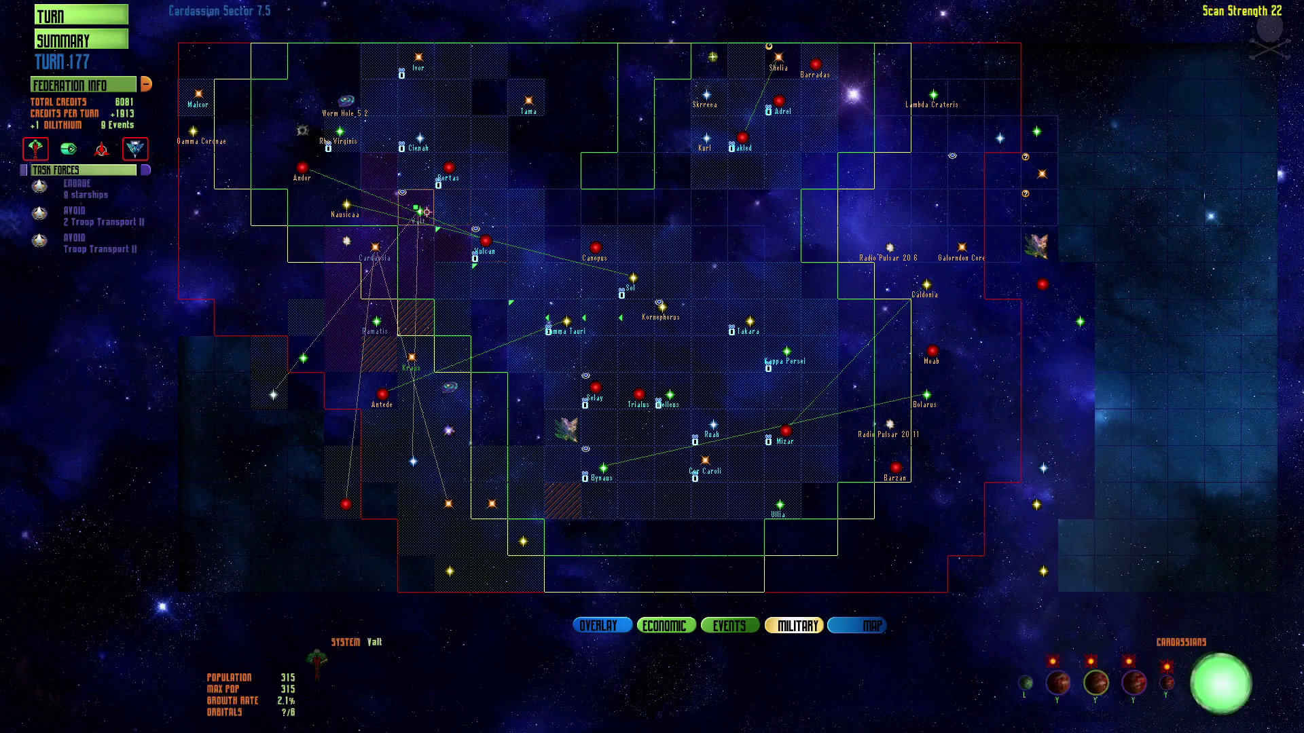
{"action": "left_click", "coordinate": [673, 316]}
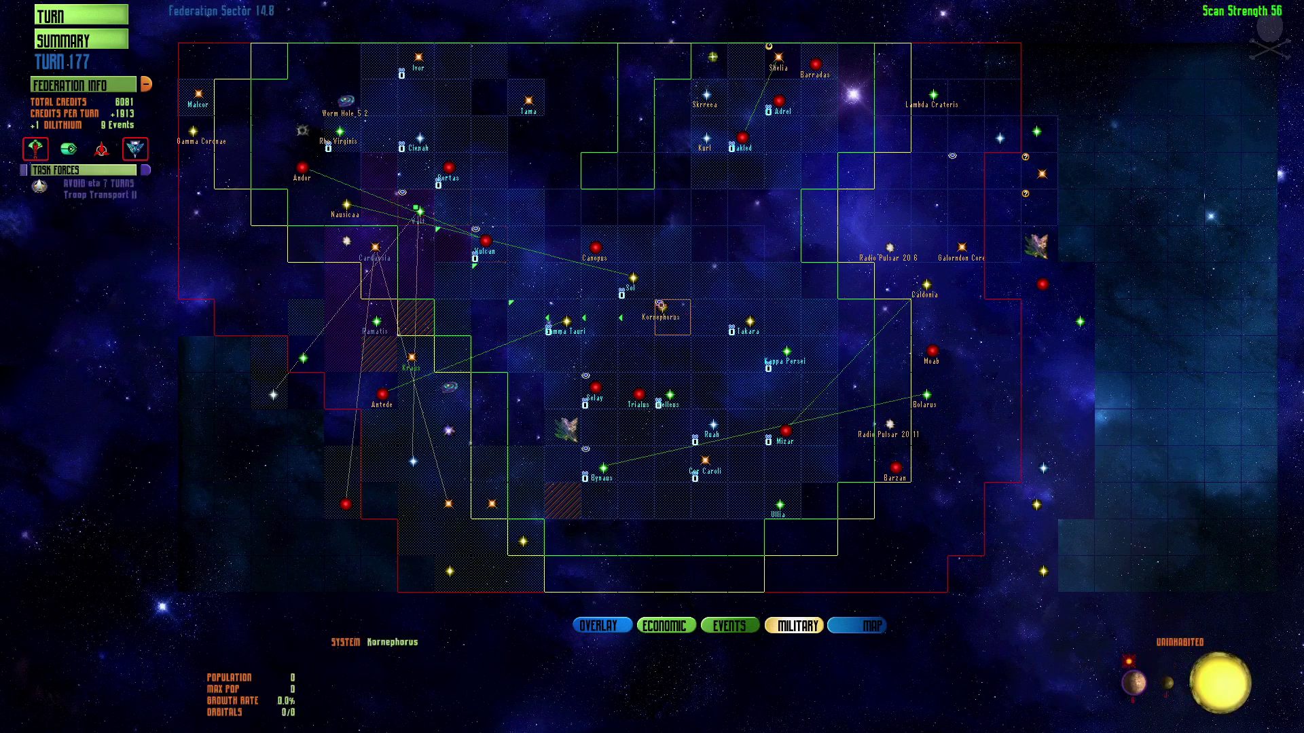
{"action": "left_click", "coordinate": [417, 211]}
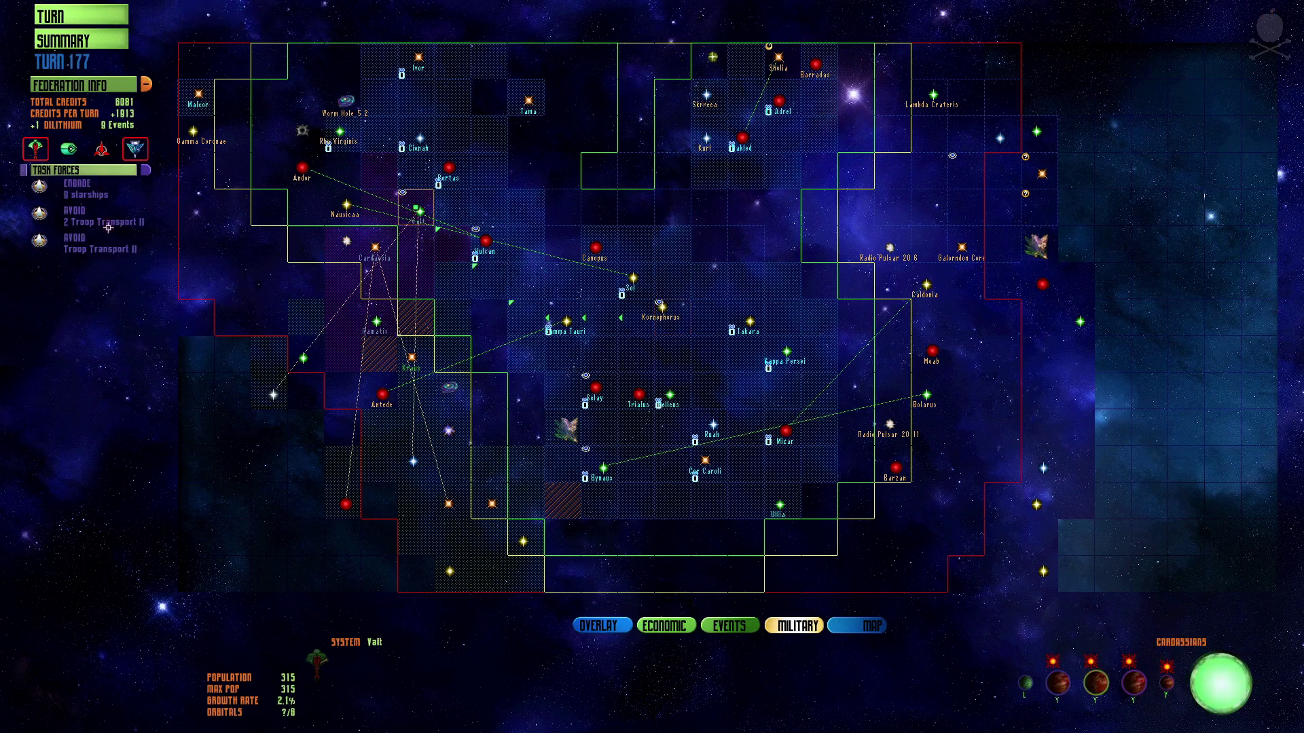
{"action": "left_click", "coordinate": [77, 214]}
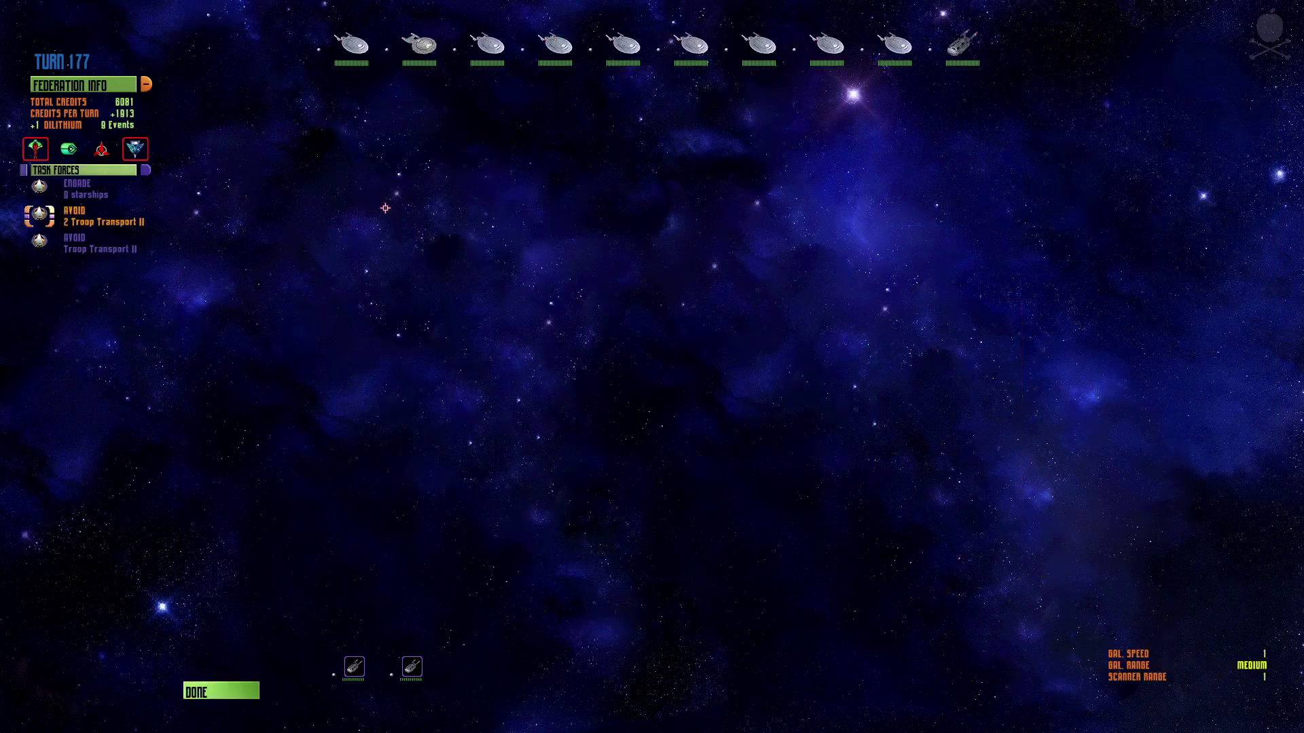
{"action": "left_click", "coordinate": [963, 43]}
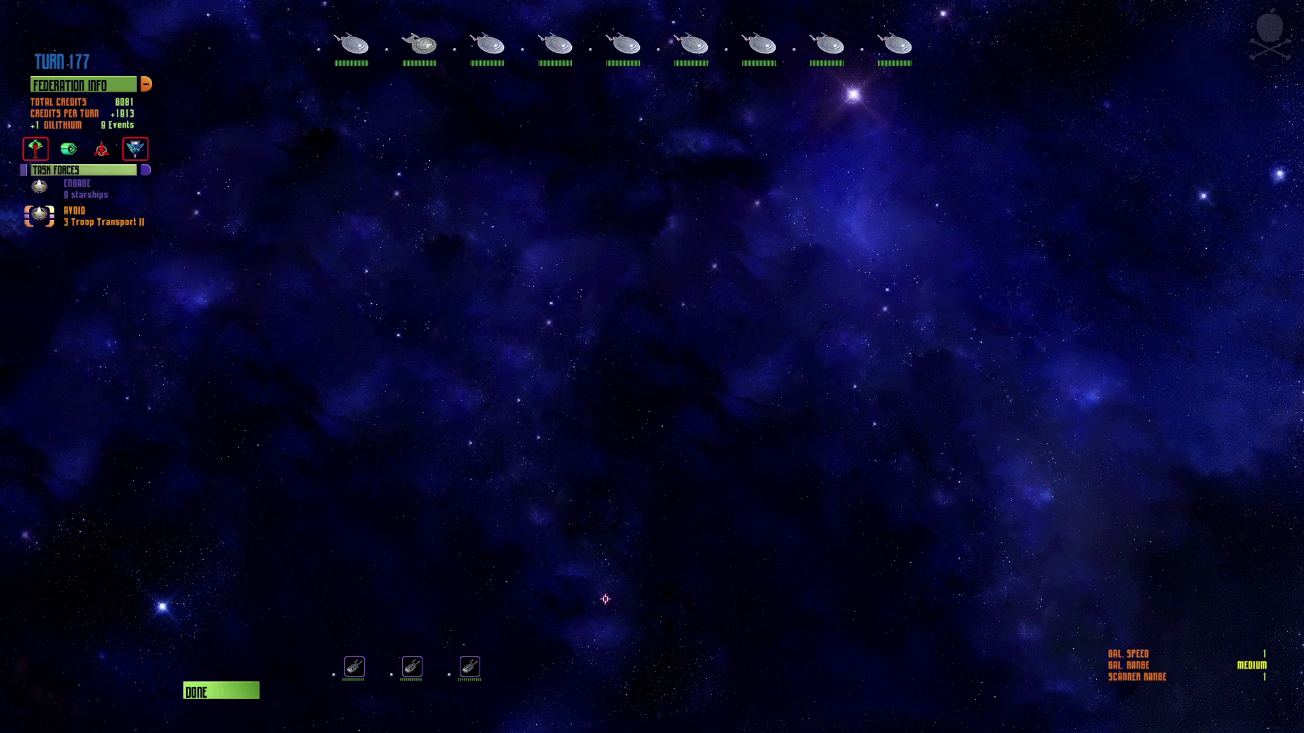
{"action": "left_click", "coordinate": [232, 692]}
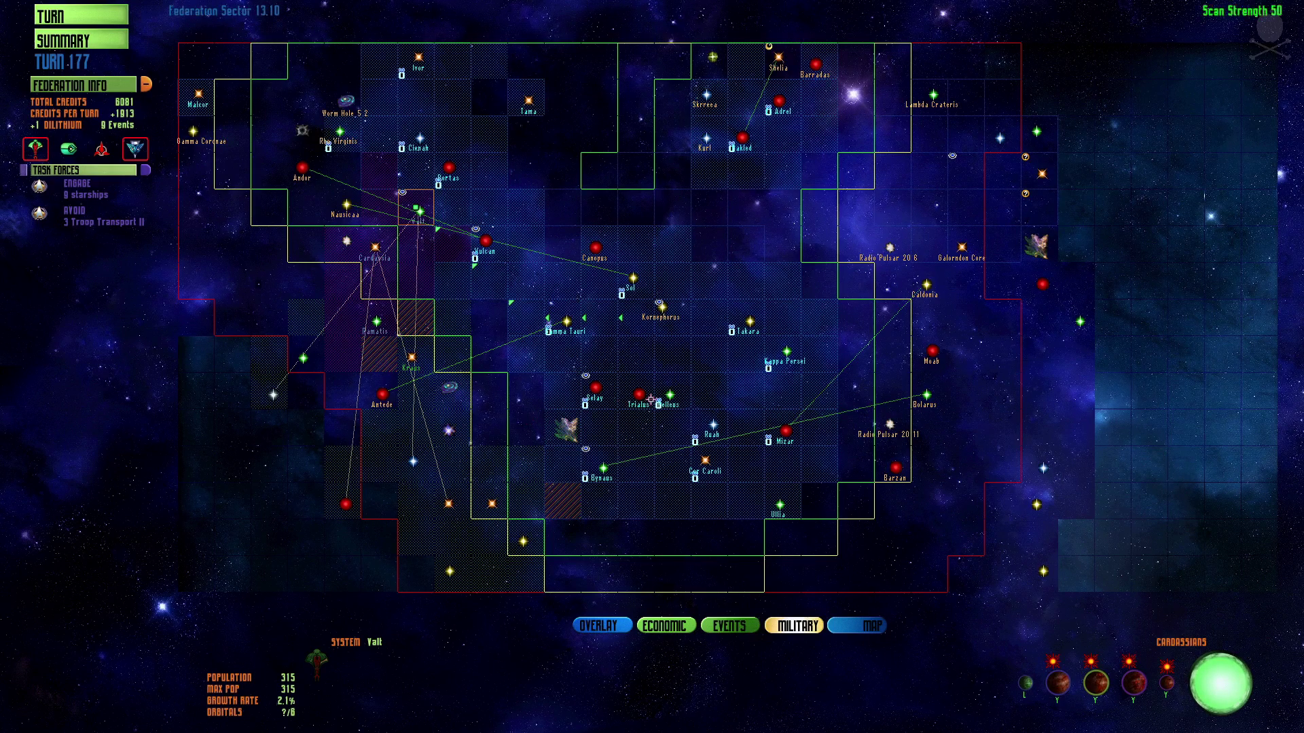
{"action": "left_click", "coordinate": [605, 393]}
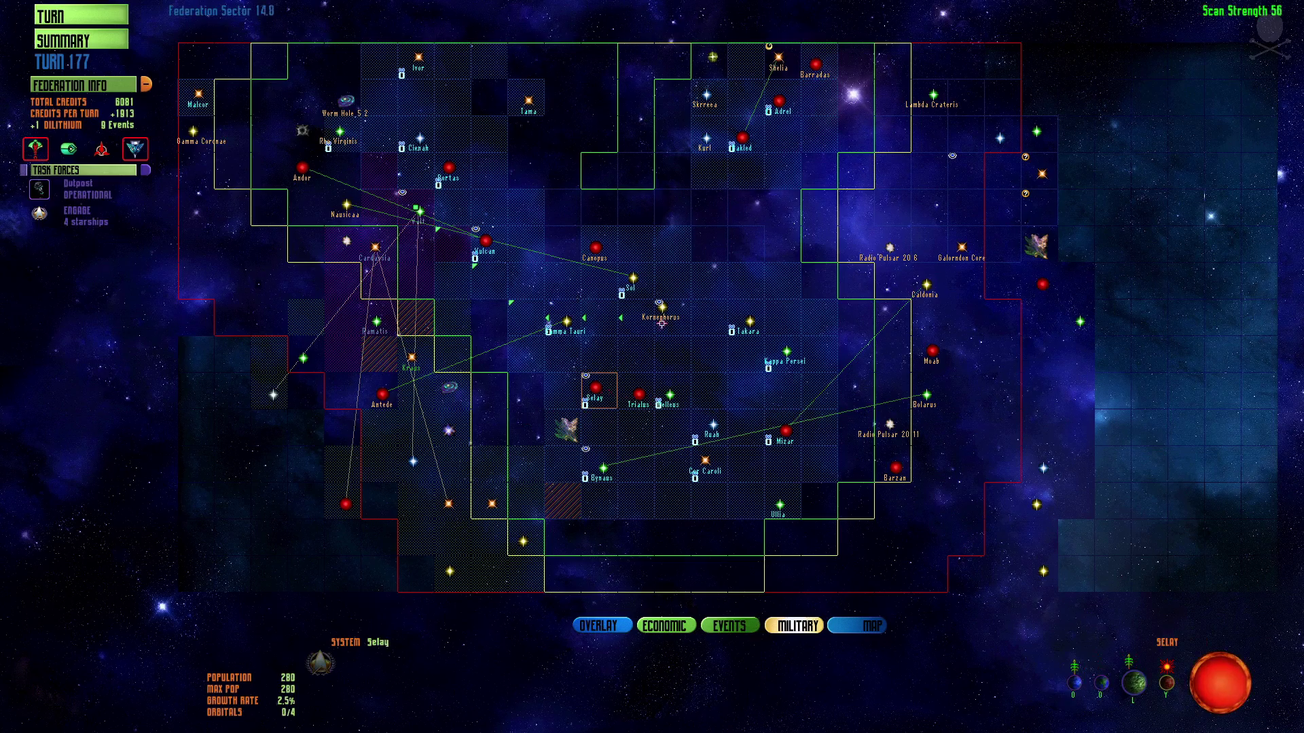
Shift a Sol worker from food to industry, raising industry output to 837.
{"action": "left_click", "coordinate": [632, 275]}
{"action": "left_click", "coordinate": [632, 277]}
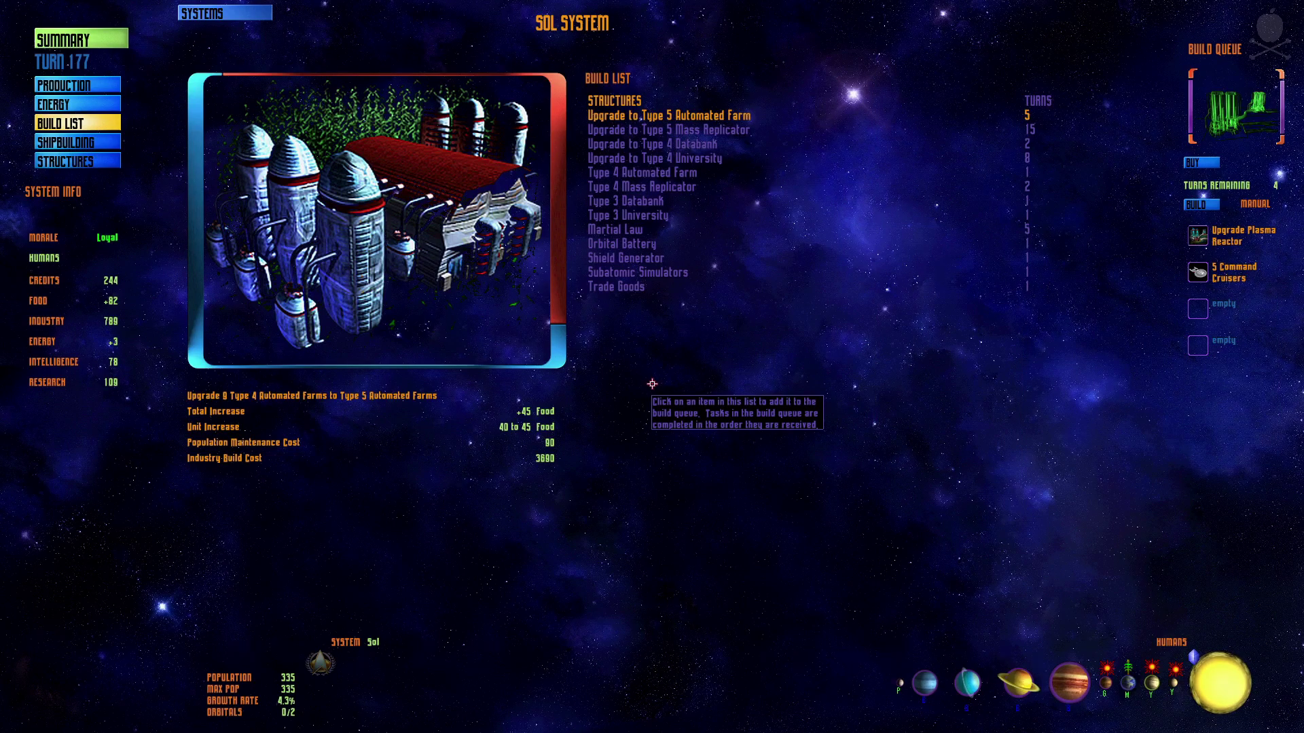
{"action": "left_click", "coordinate": [77, 104]}
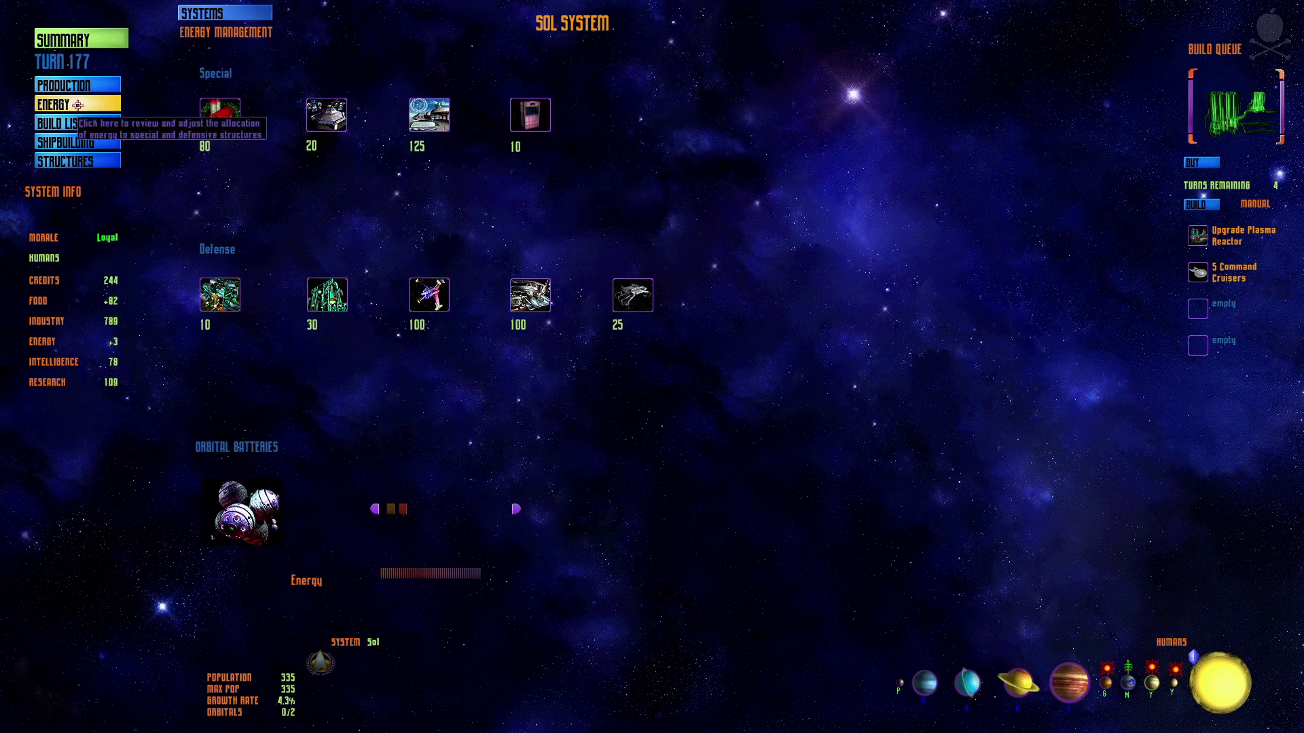
{"action": "left_click", "coordinate": [74, 84]}
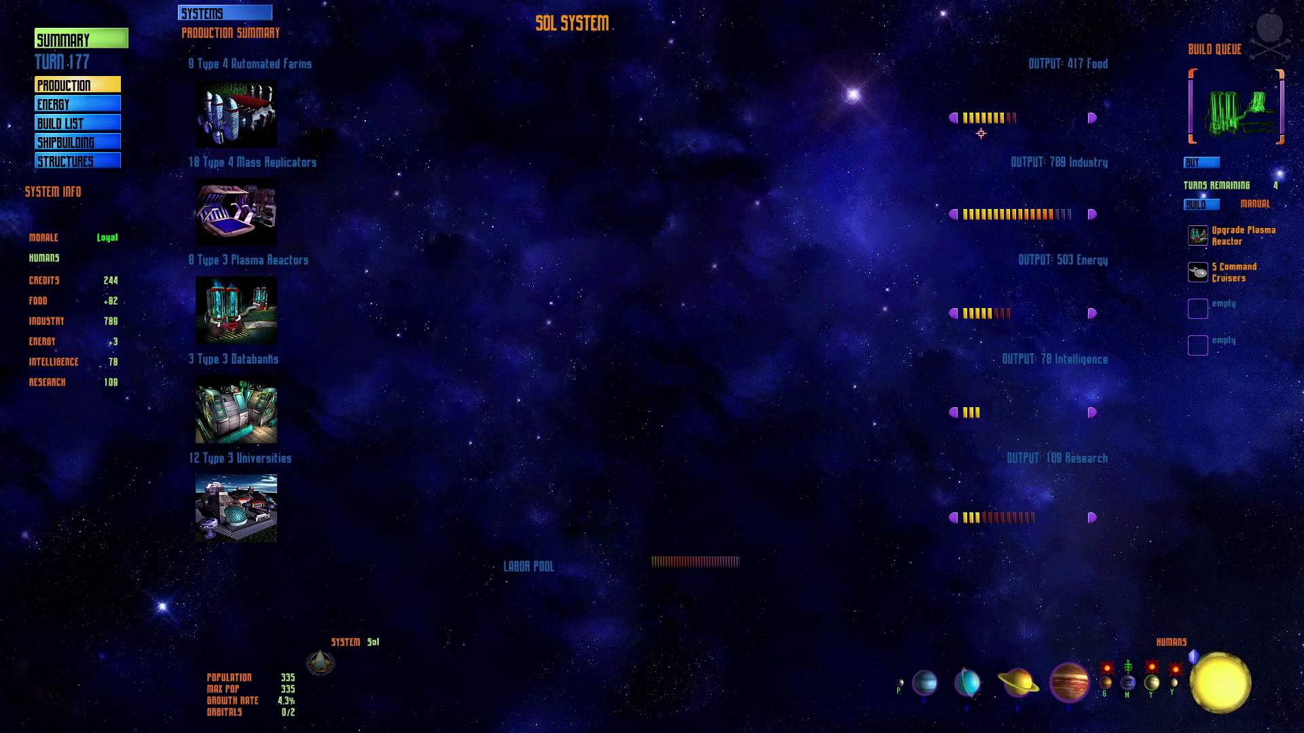
{"action": "left_click", "coordinate": [955, 117]}
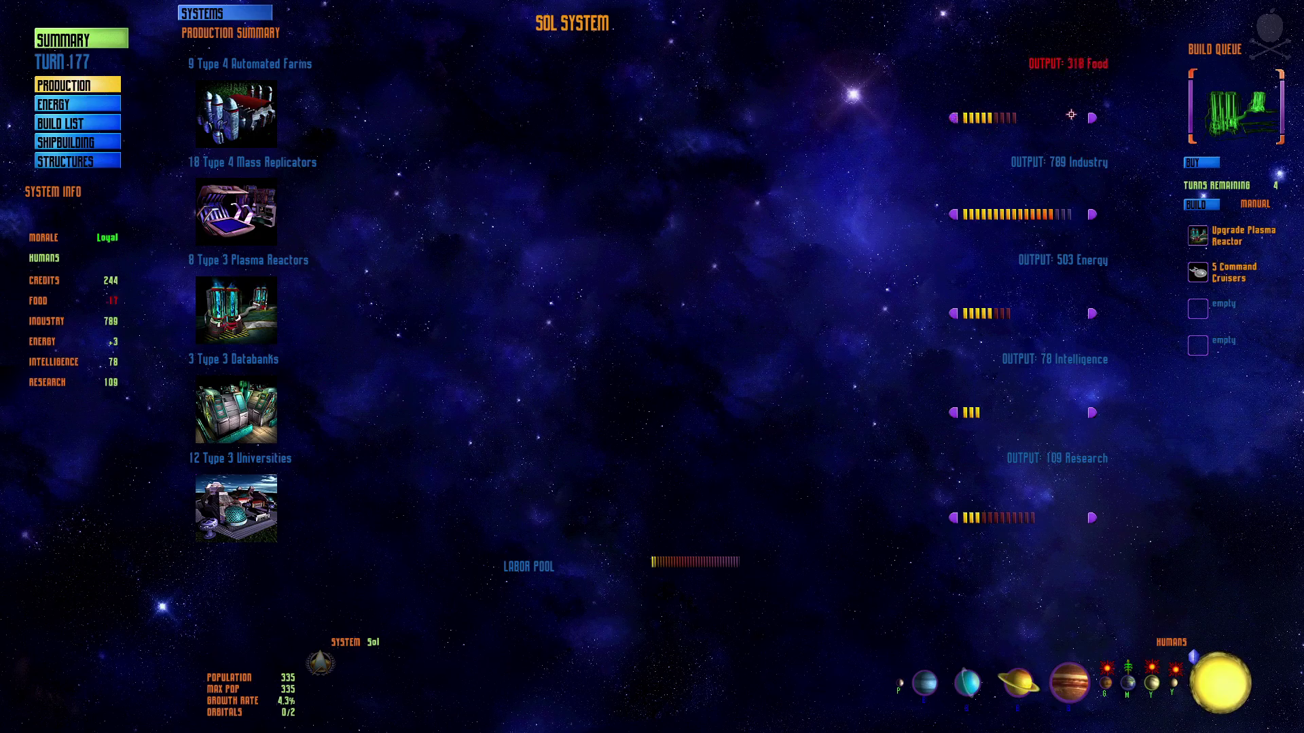
{"action": "left_click", "coordinate": [1093, 118]}
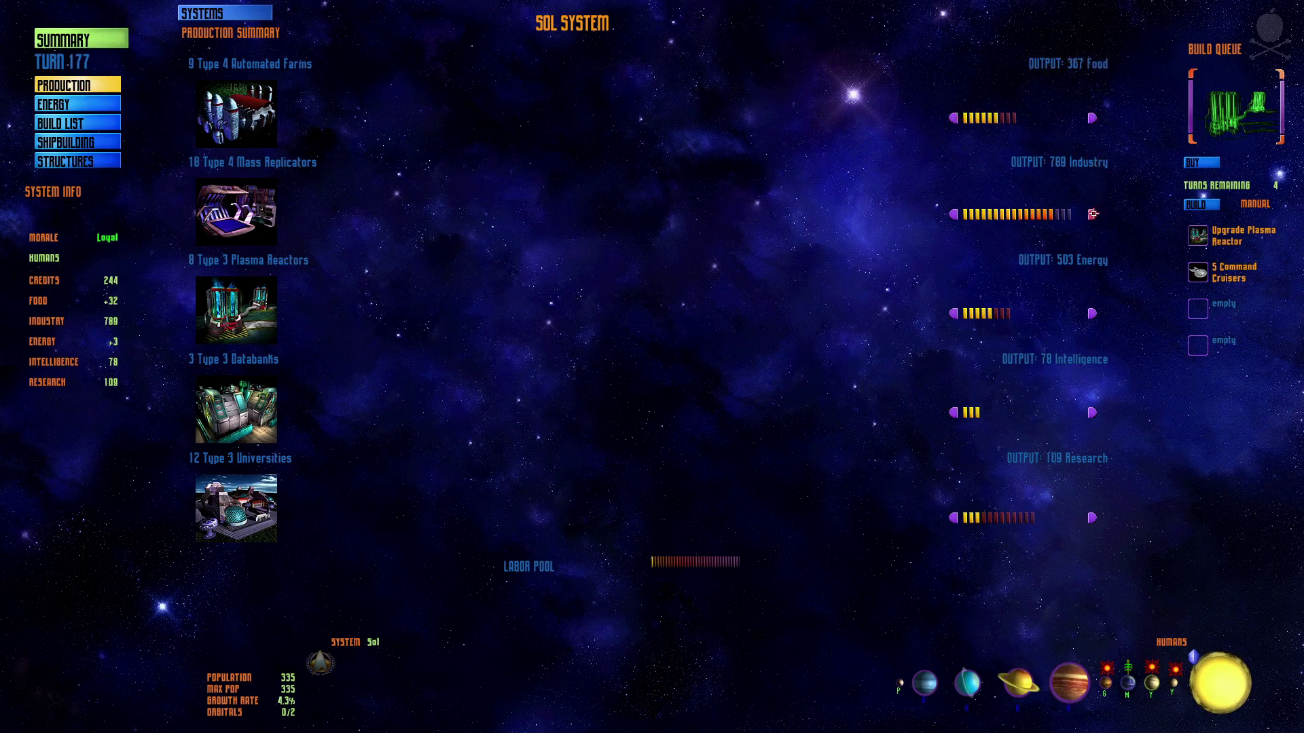
{"action": "left_click", "coordinate": [1093, 213]}
Return to the galaxy map, select Bynaus and Selay, and reopen turn 177's events summary.
{"action": "right_click", "coordinate": [828, 269]}
{"action": "left_click", "coordinate": [603, 470]}
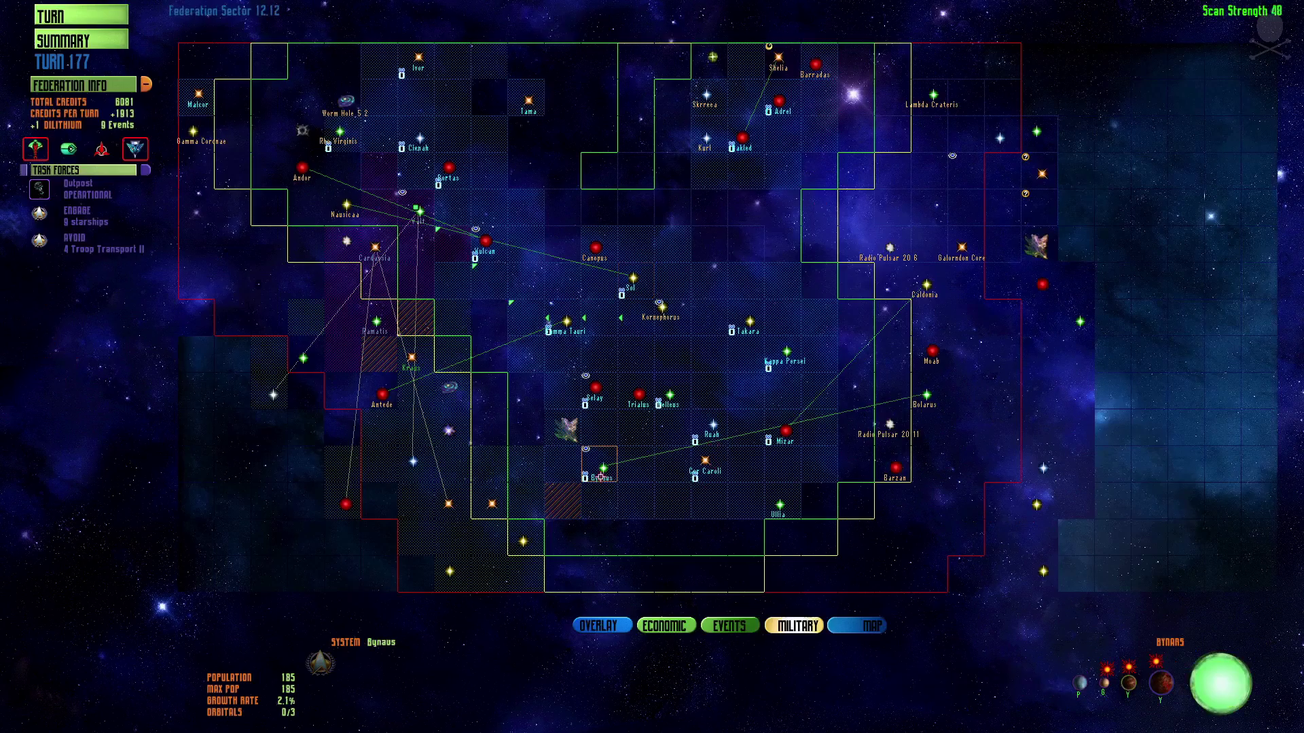
{"action": "left_click", "coordinate": [599, 401]}
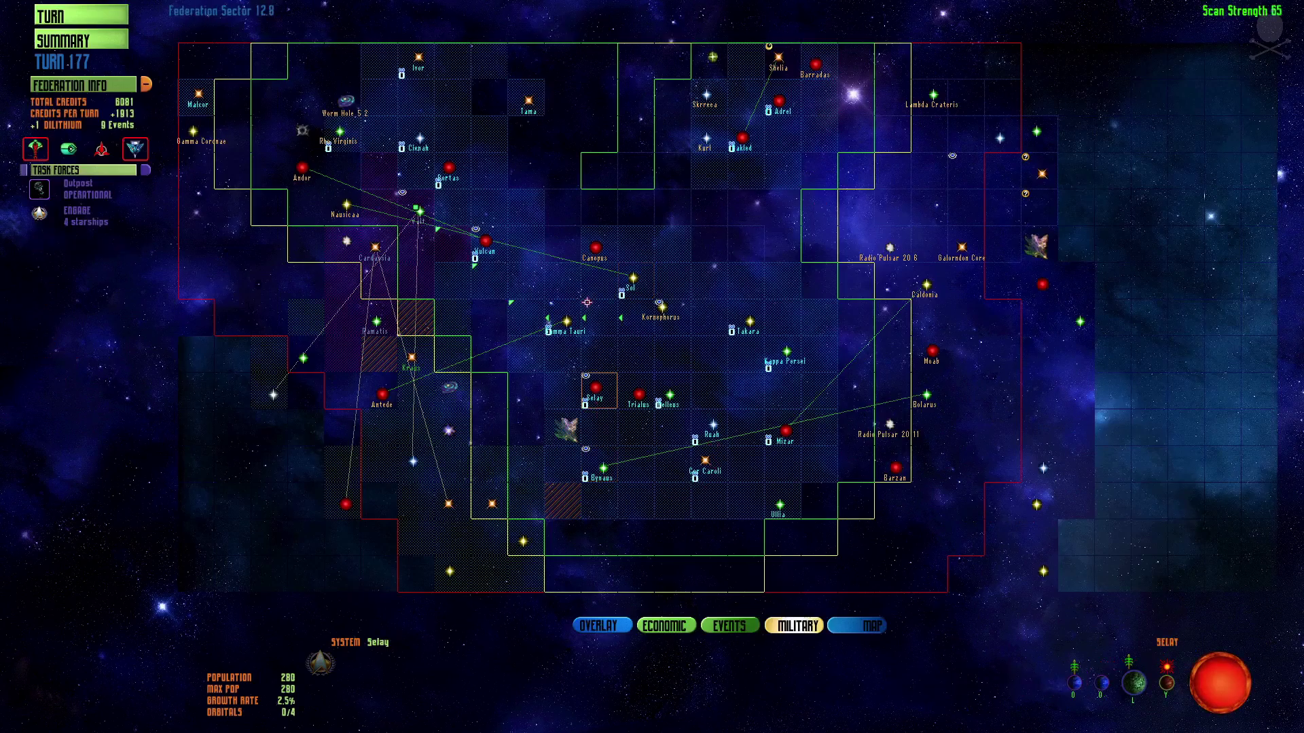
{"action": "left_click", "coordinate": [59, 44]}
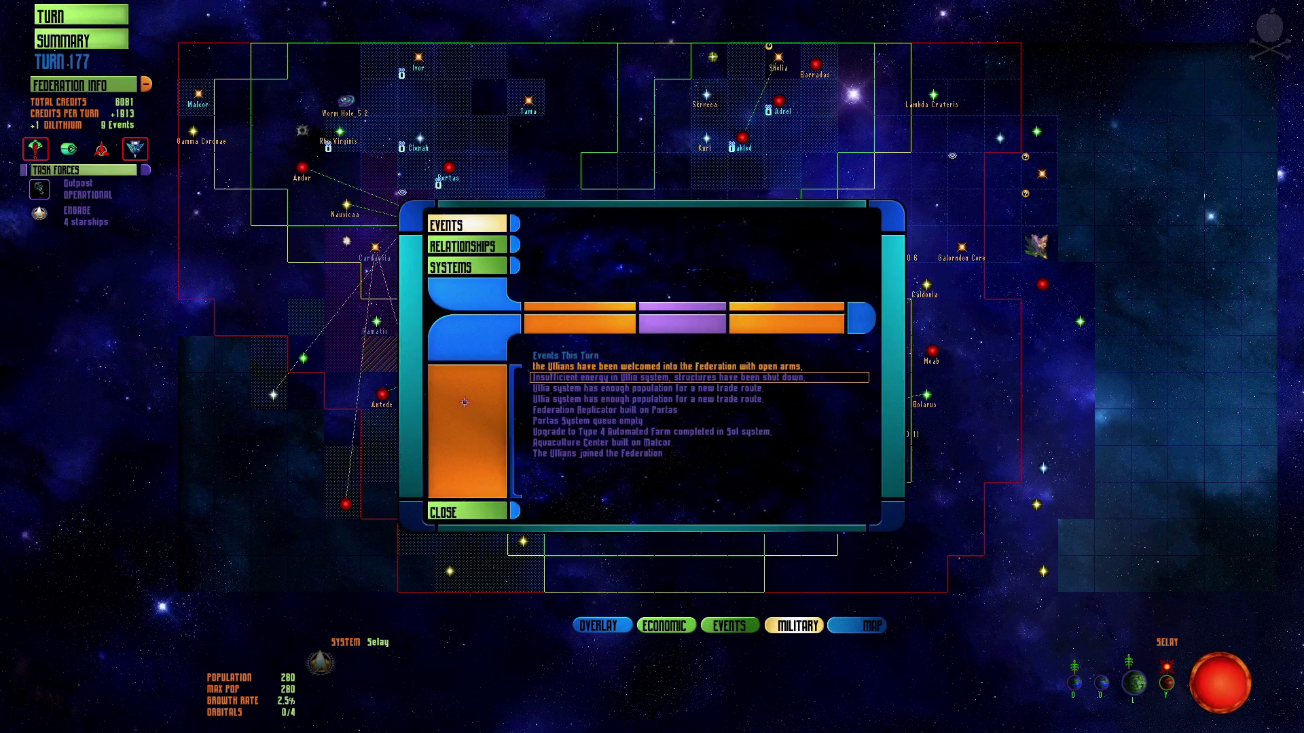
Open Portas and move three workers from food production to intelligence.
{"action": "double_click", "coordinate": [550, 421]}
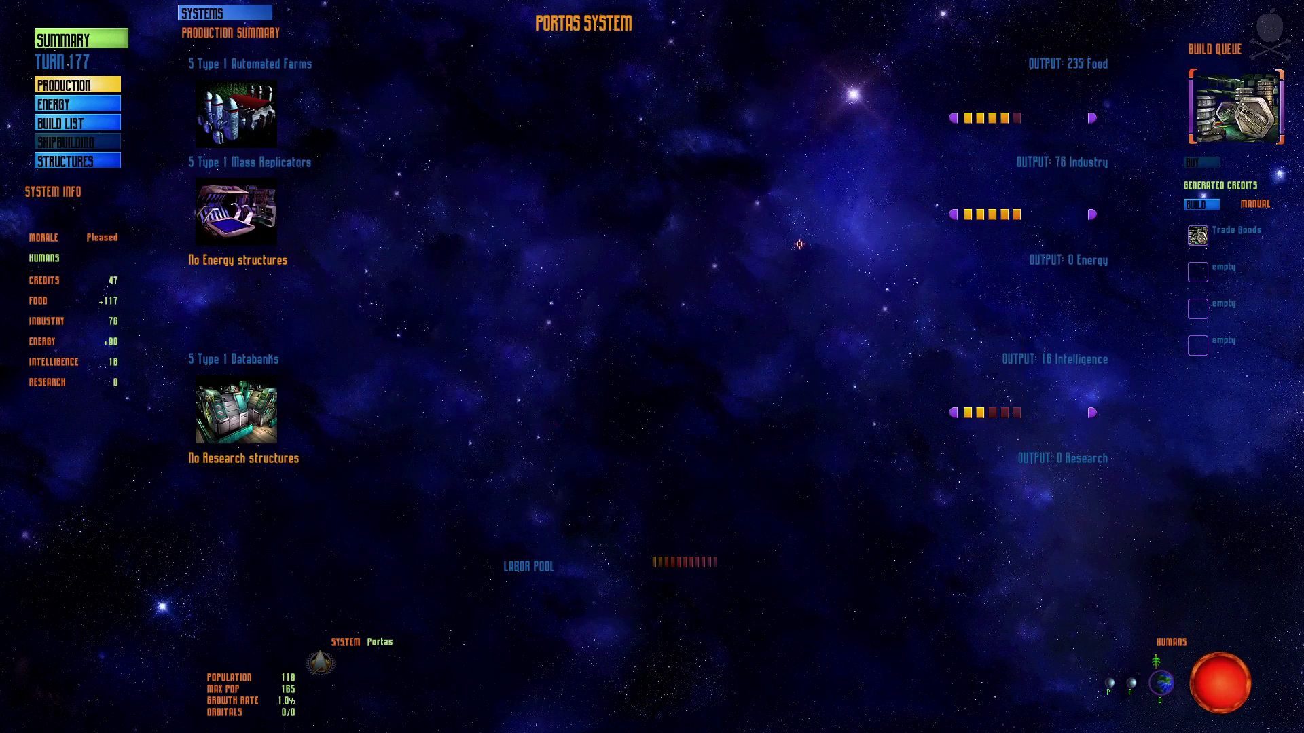
{"action": "left_click", "coordinate": [954, 118]}
{"action": "left_click", "coordinate": [955, 118]}
{"action": "left_click", "coordinate": [955, 118]}
{"action": "left_click", "coordinate": [1020, 413]}
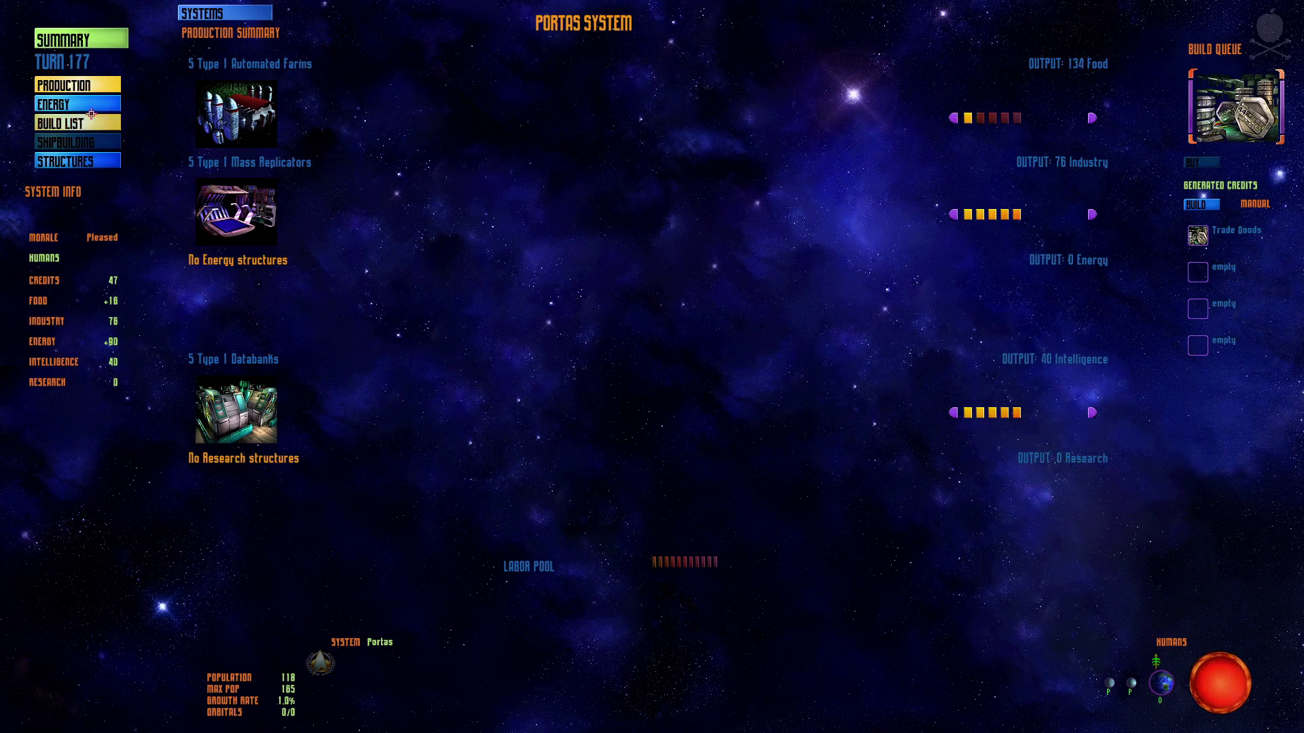
Queue a Type 1 Mass Replicator and a Type 1 Plasma Reactor at Portas.
{"action": "left_click", "coordinate": [64, 103]}
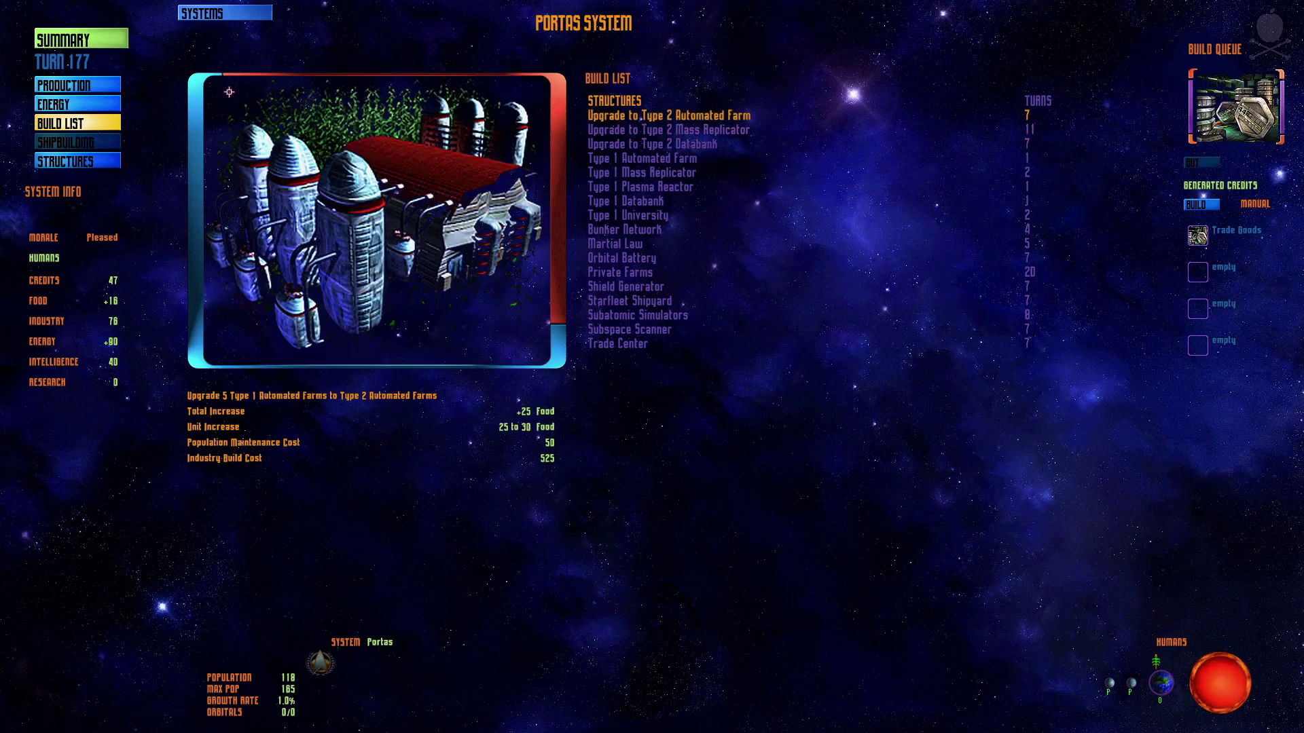
{"action": "left_click", "coordinate": [107, 88]}
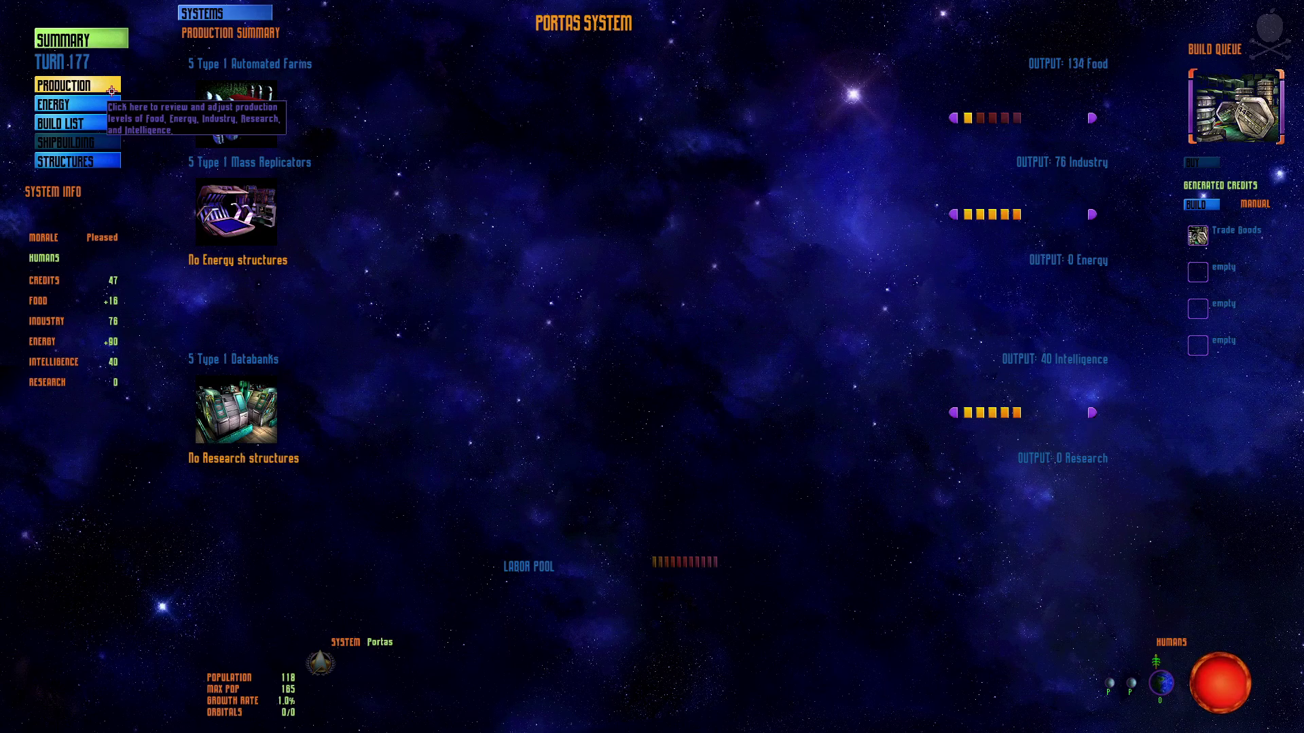
{"action": "left_click", "coordinate": [101, 123]}
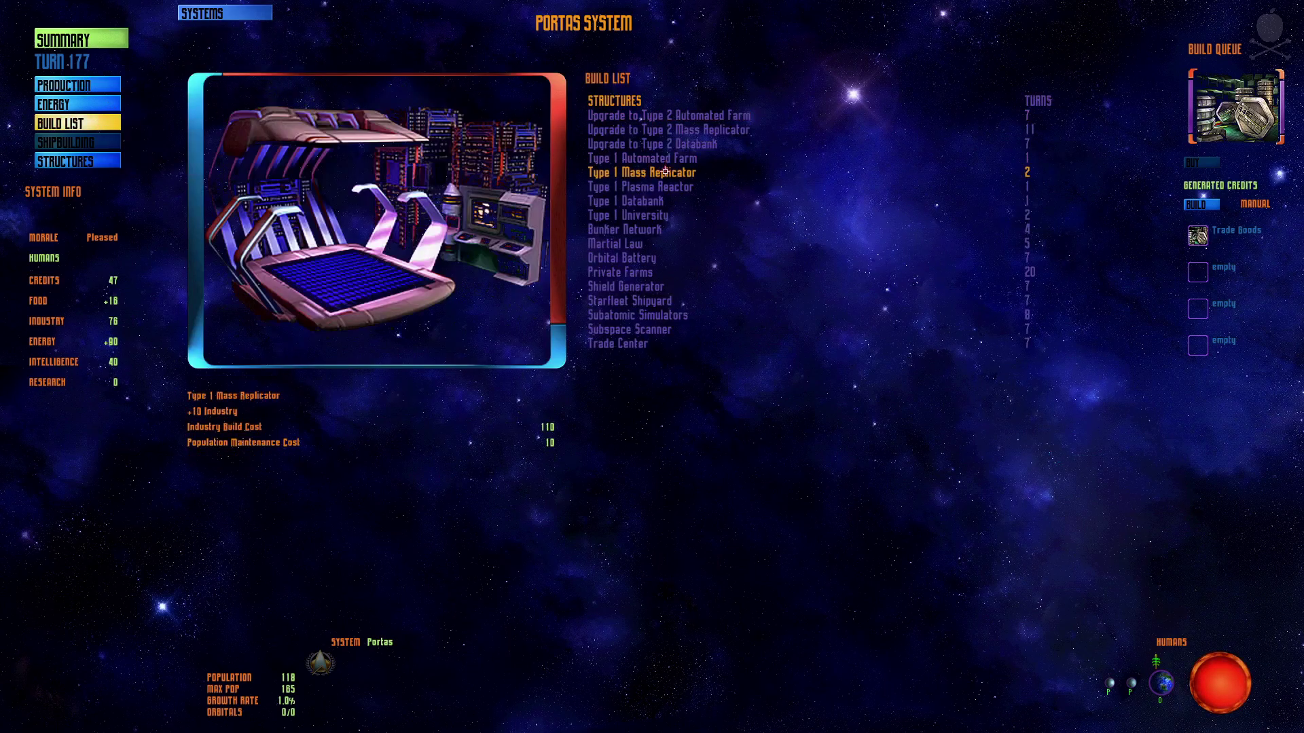
{"action": "left_click", "coordinate": [663, 173]}
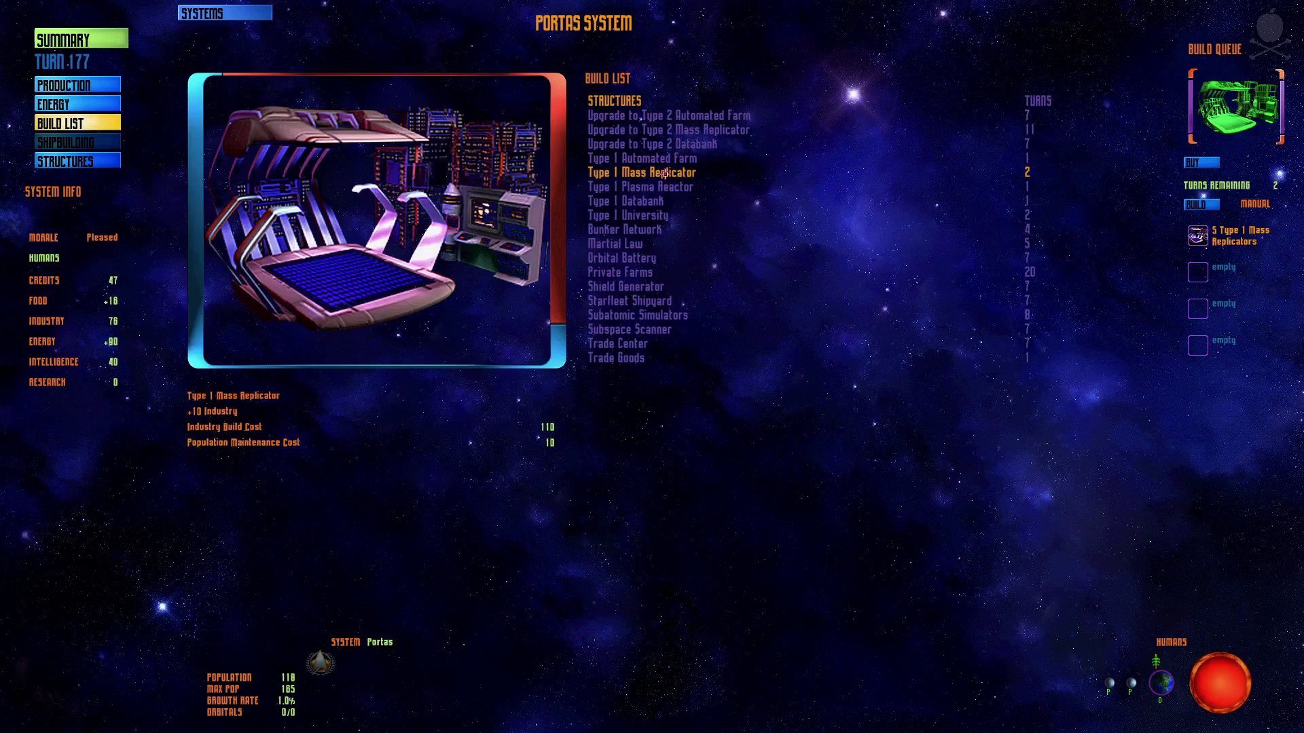
{"action": "left_click", "coordinate": [663, 187]}
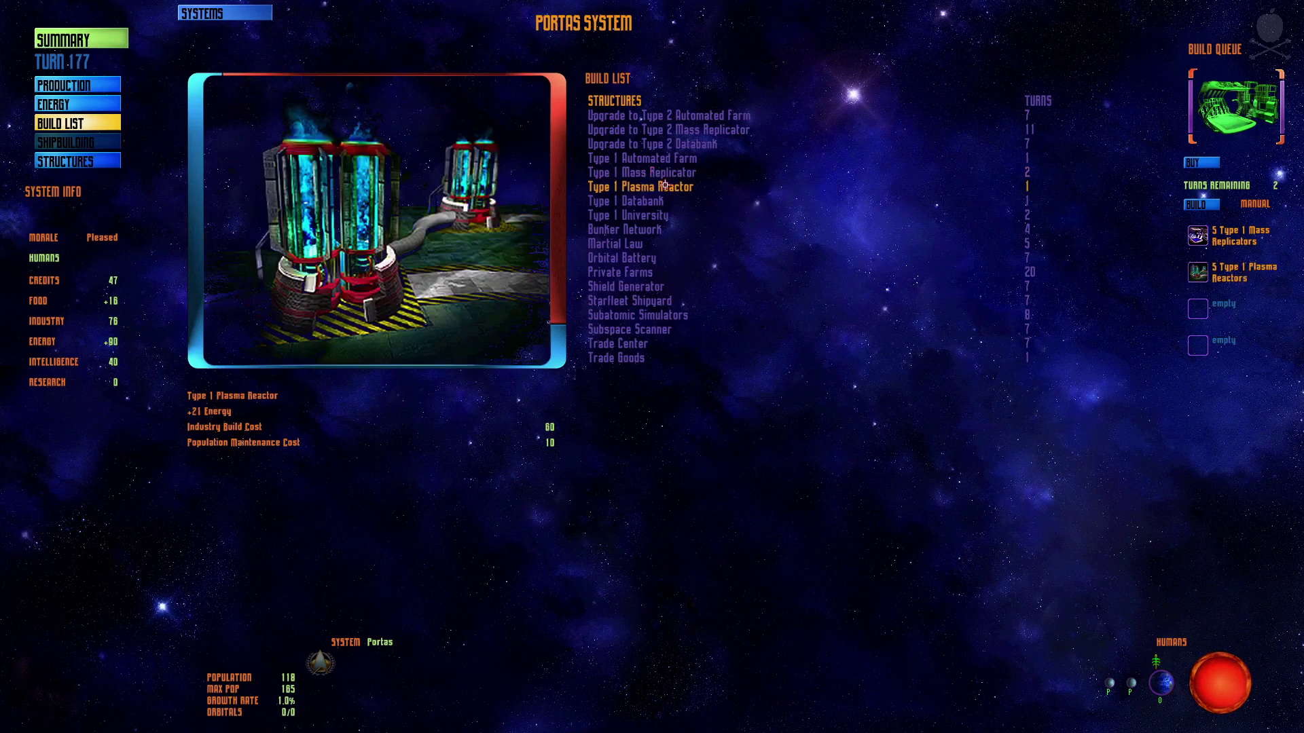
Add the Type 2 Automated Farm and Mass Replicator upgrades, then check the systems overview.
{"action": "left_click", "coordinate": [93, 80]}
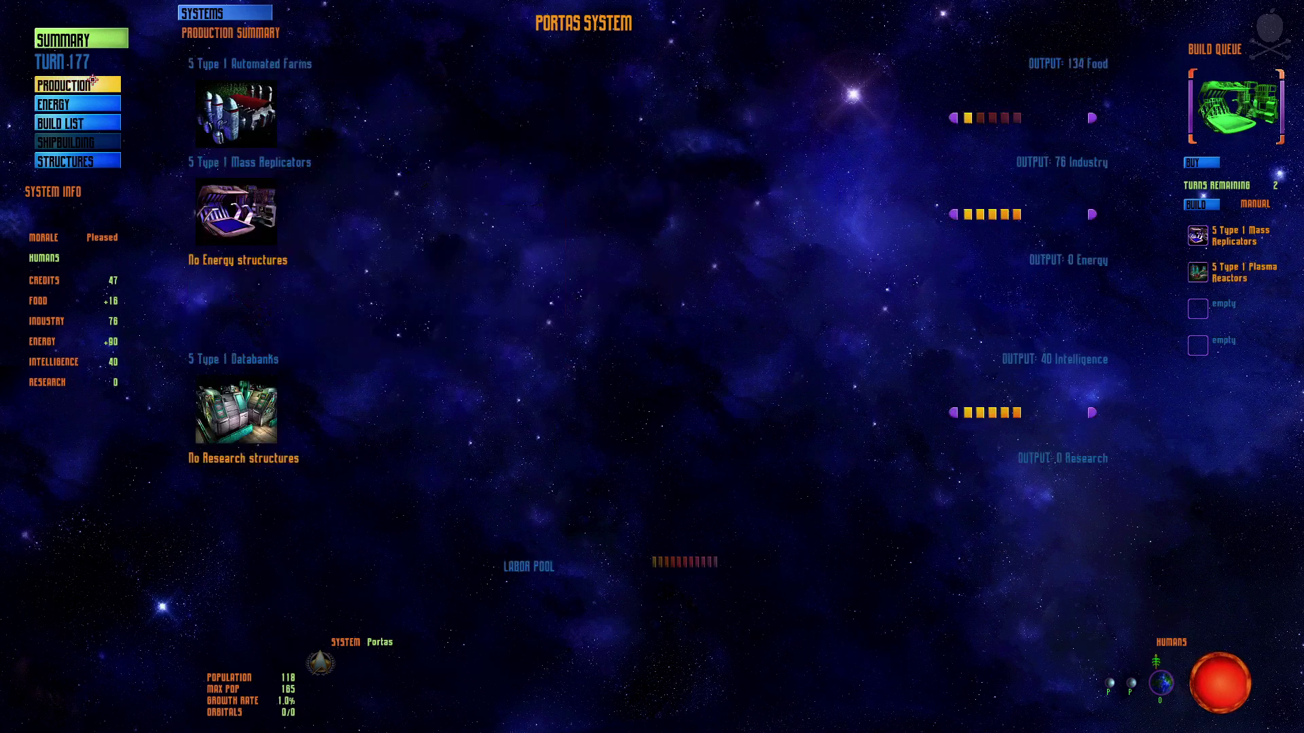
{"action": "left_click", "coordinate": [90, 124]}
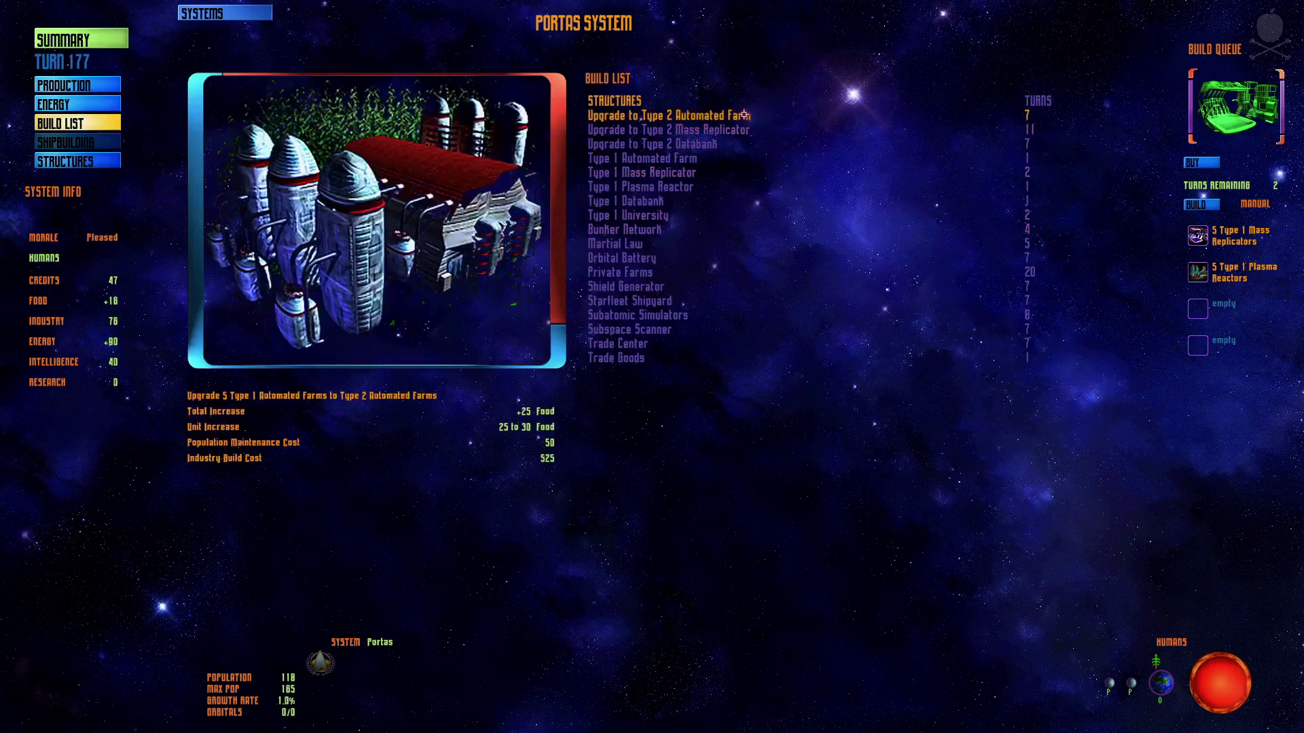
{"action": "left_click", "coordinate": [743, 115]}
{"action": "left_click", "coordinate": [742, 116]}
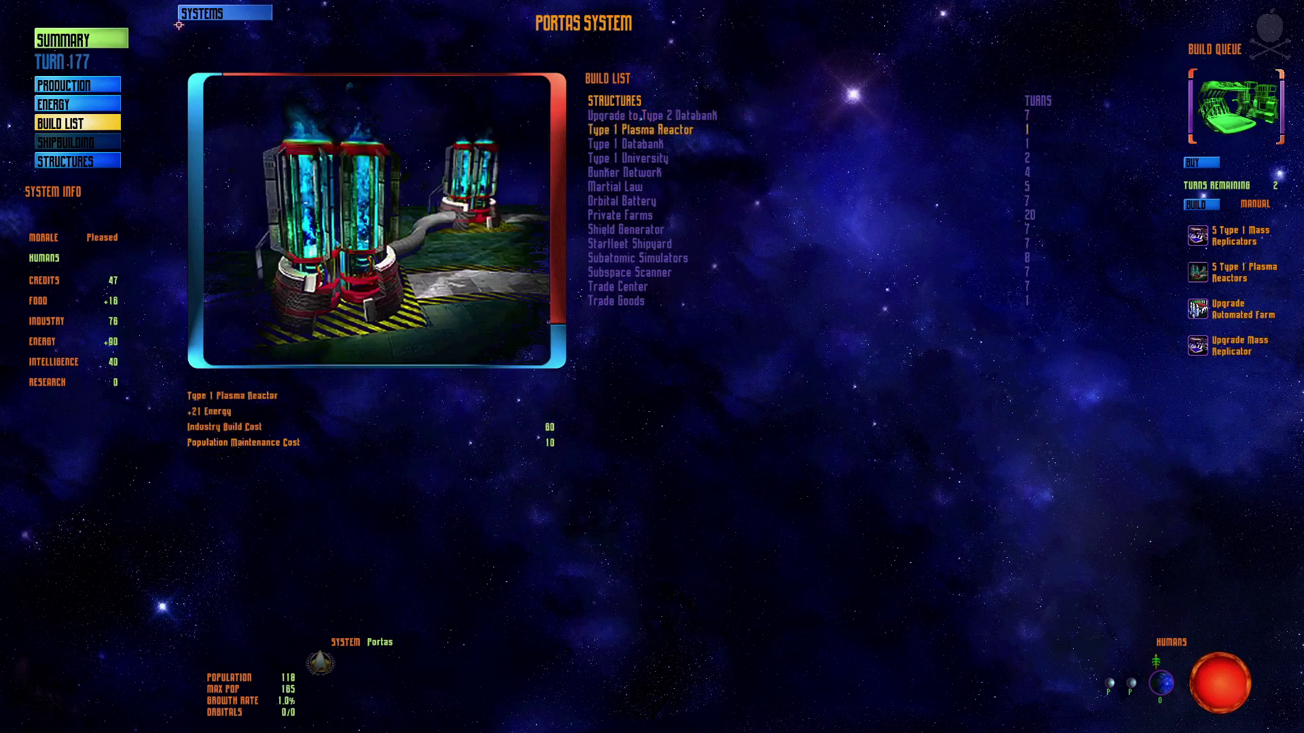
{"action": "left_click", "coordinate": [81, 43]}
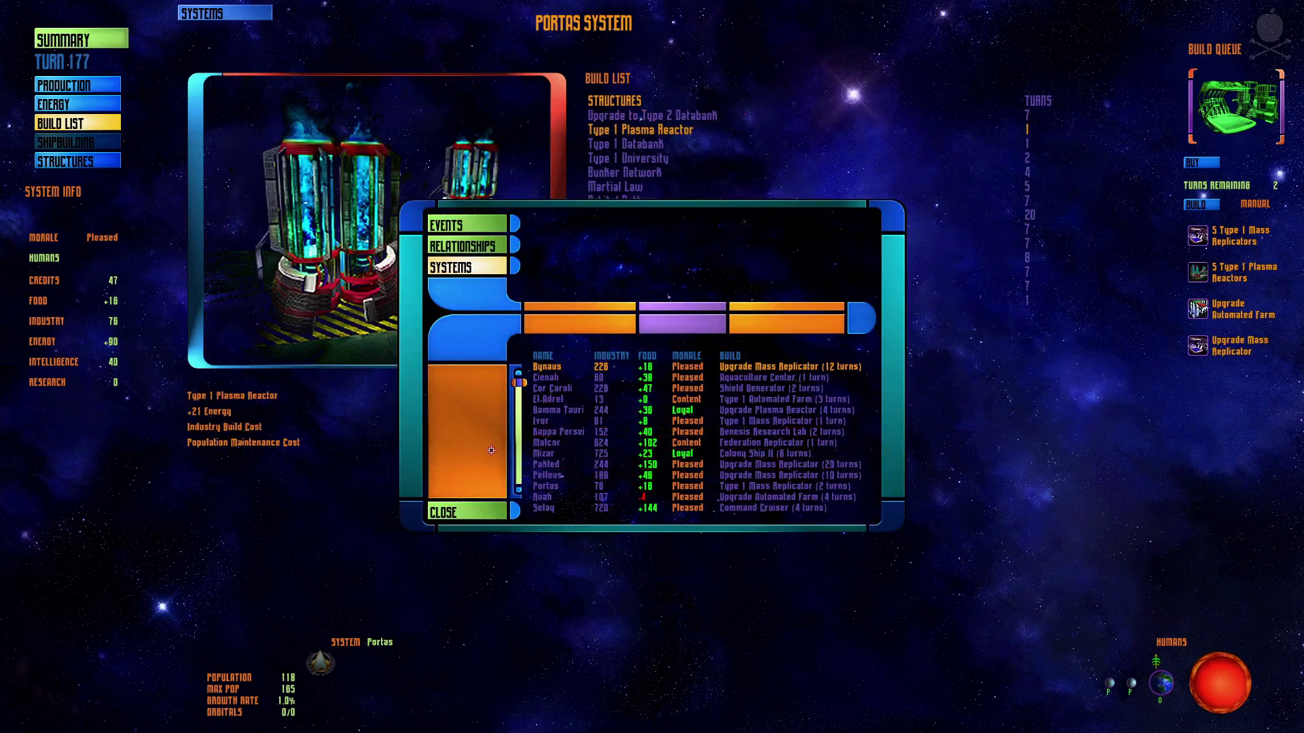
{"action": "left_click", "coordinate": [518, 476]}
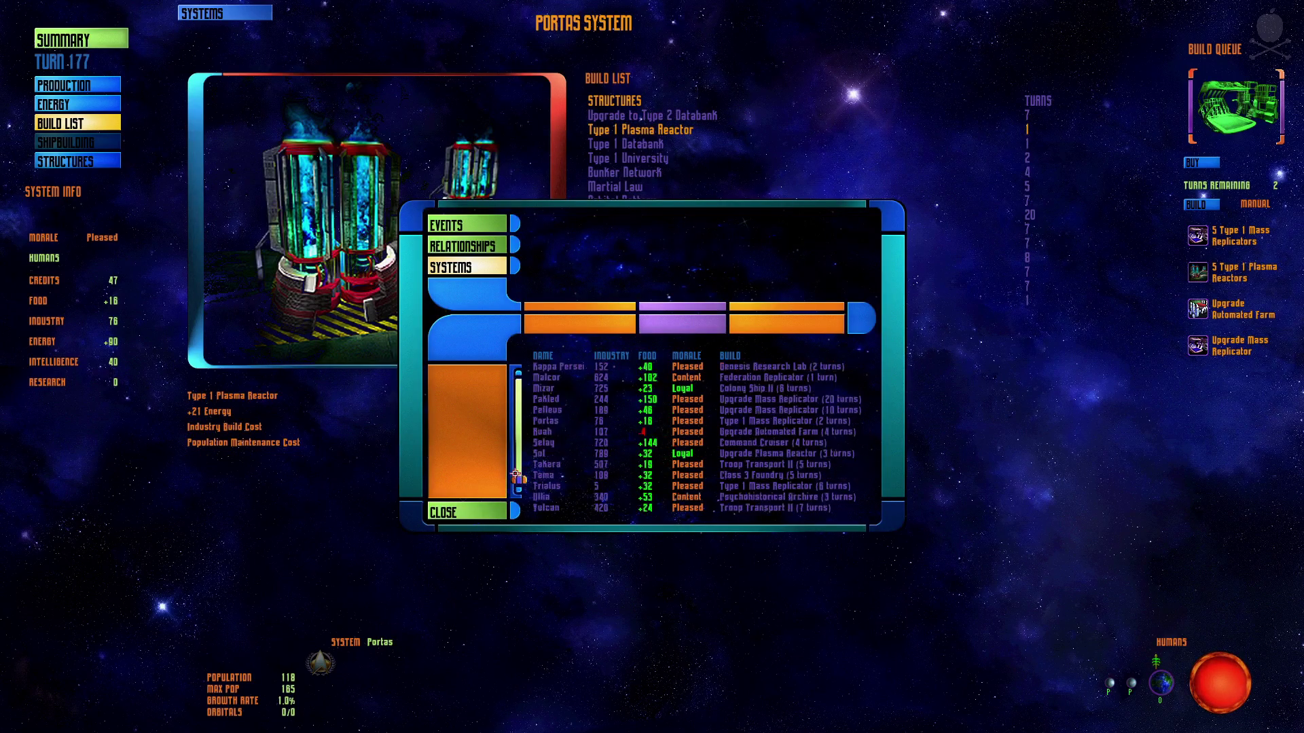
{"action": "left_click", "coordinate": [484, 505]}
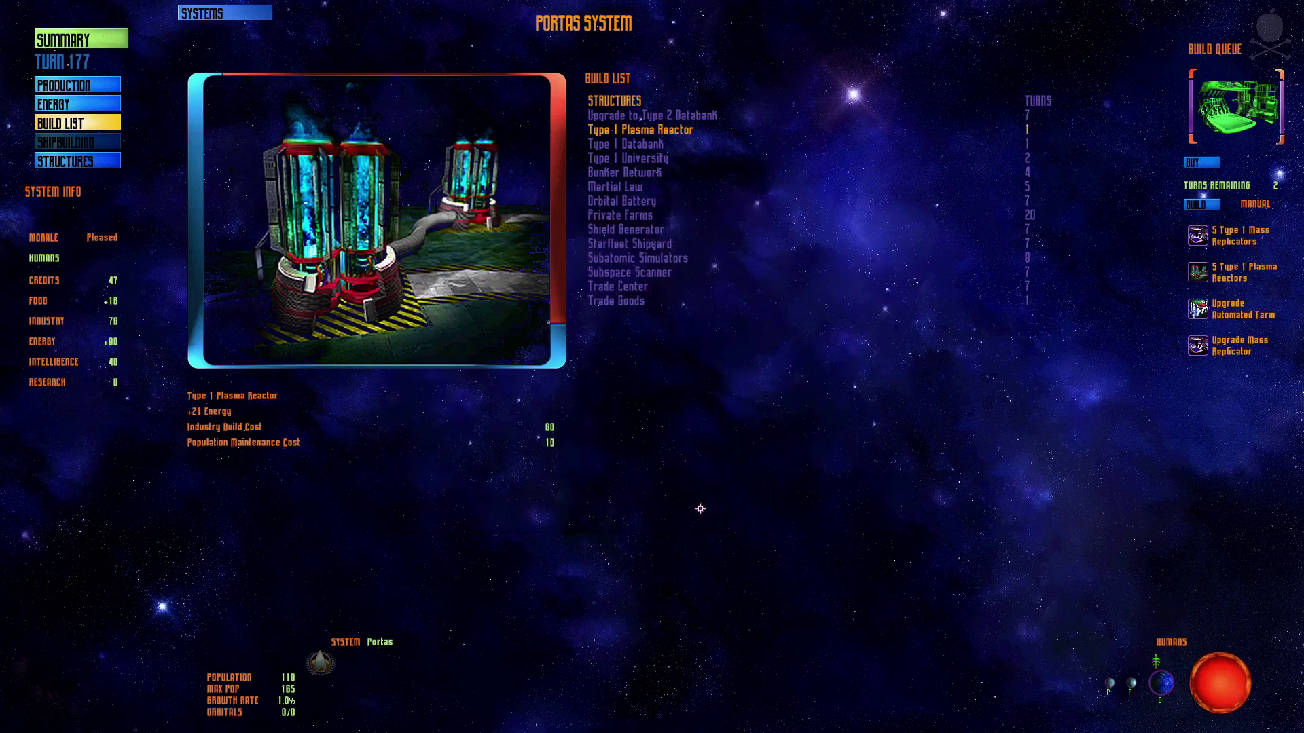
From the galaxy map, open Vulcan and buy its Troop Transport II, leaving 3391 credits.
{"action": "right_click", "coordinate": [719, 446]}
{"action": "left_click", "coordinate": [708, 379]}
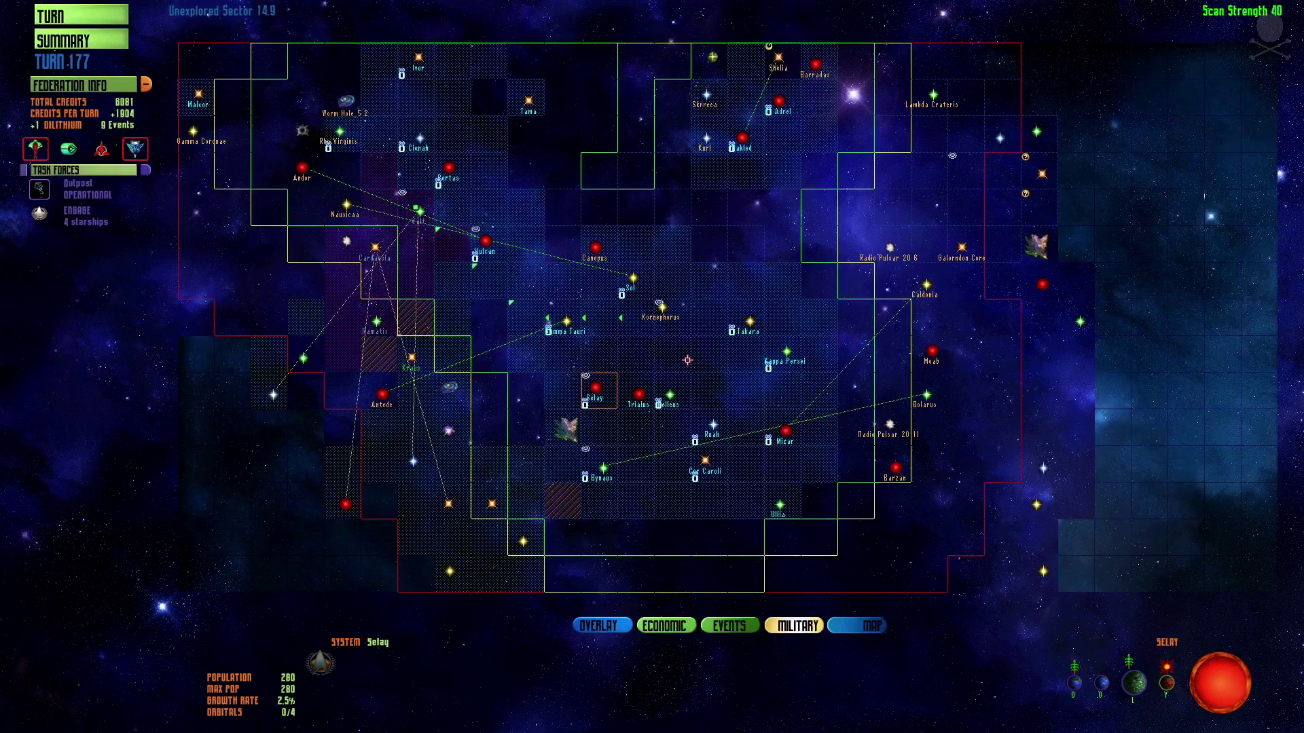
{"action": "left_click", "coordinate": [476, 245]}
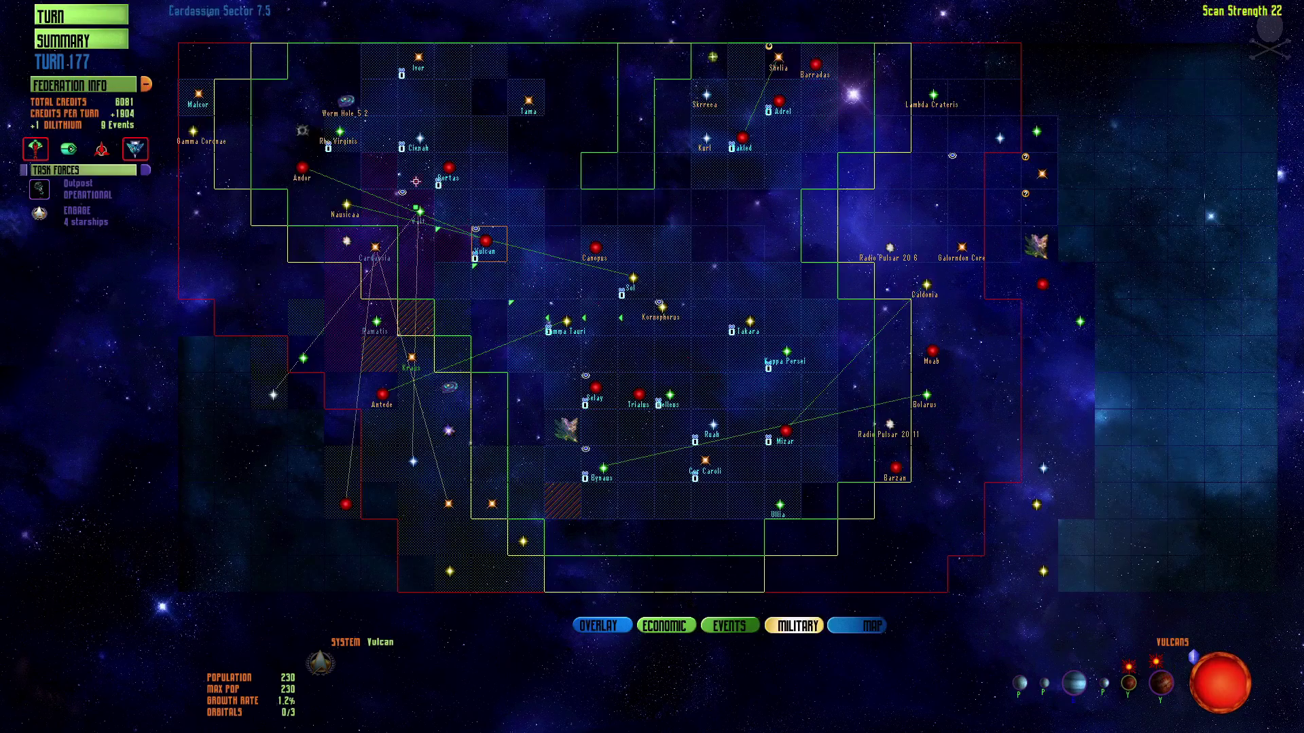
{"action": "left_click", "coordinate": [418, 210]}
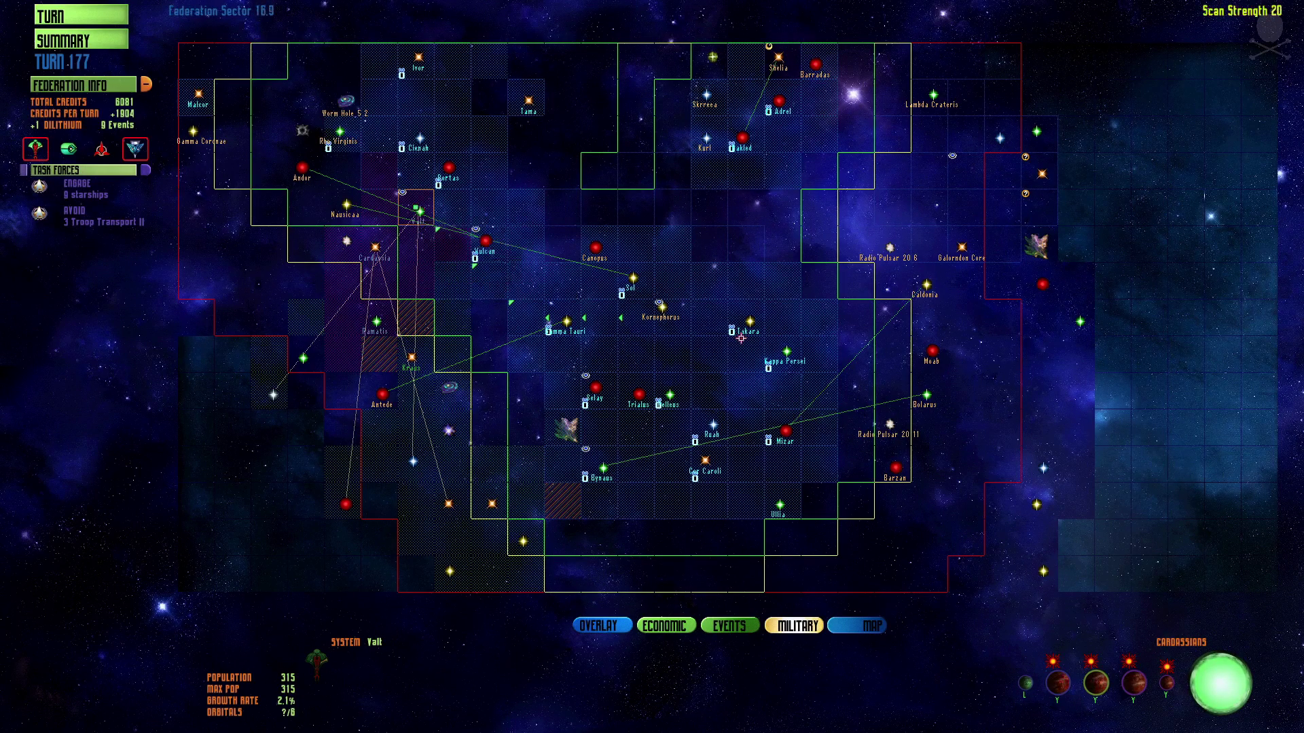
{"action": "double_click", "coordinate": [486, 242]}
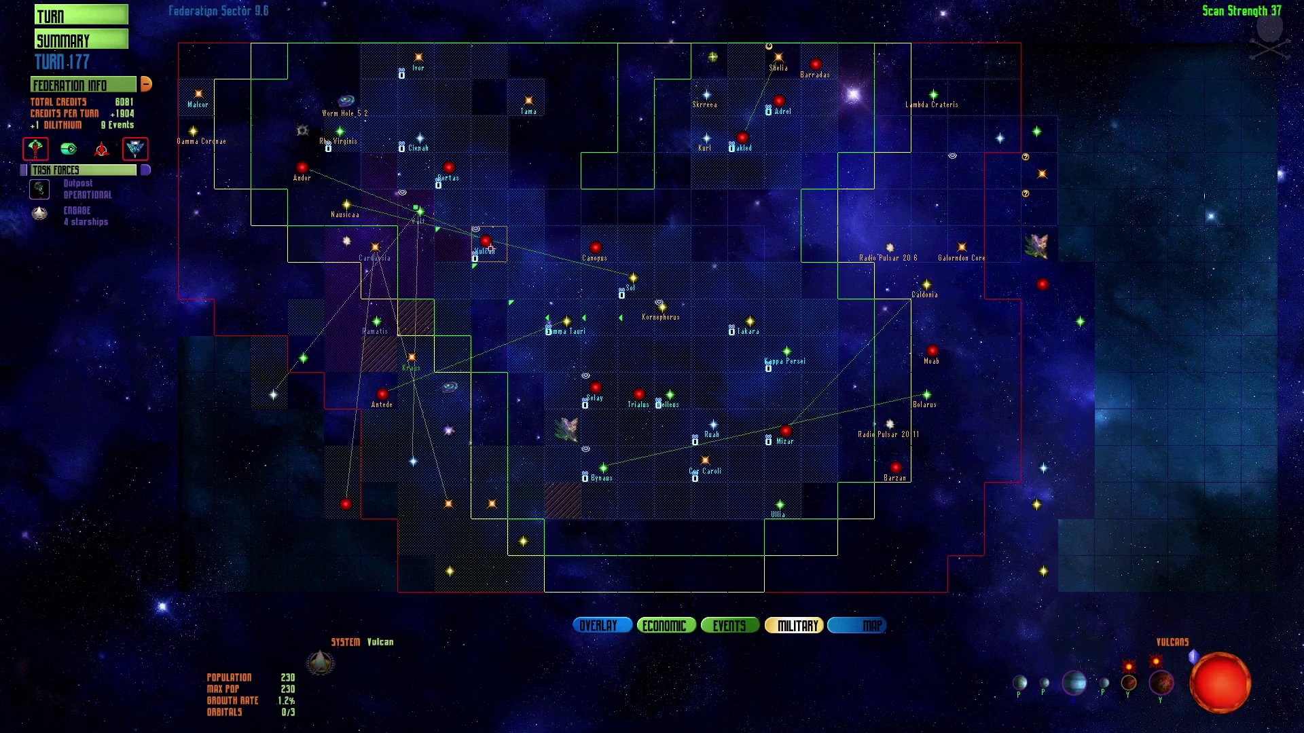
{"action": "left_click", "coordinate": [1200, 163]}
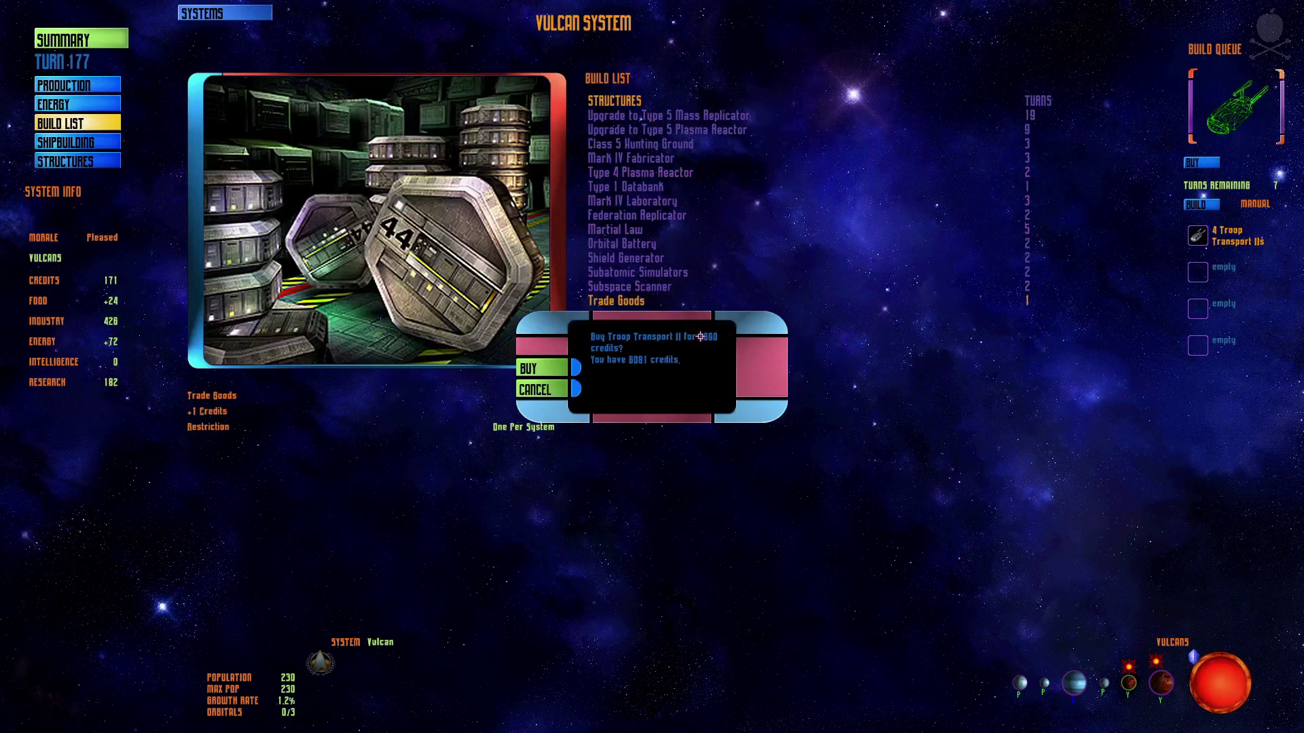
{"action": "left_click", "coordinate": [563, 369]}
Review Bynaus's build queue and go back to the galaxy map.
{"action": "key", "text": "F1"}
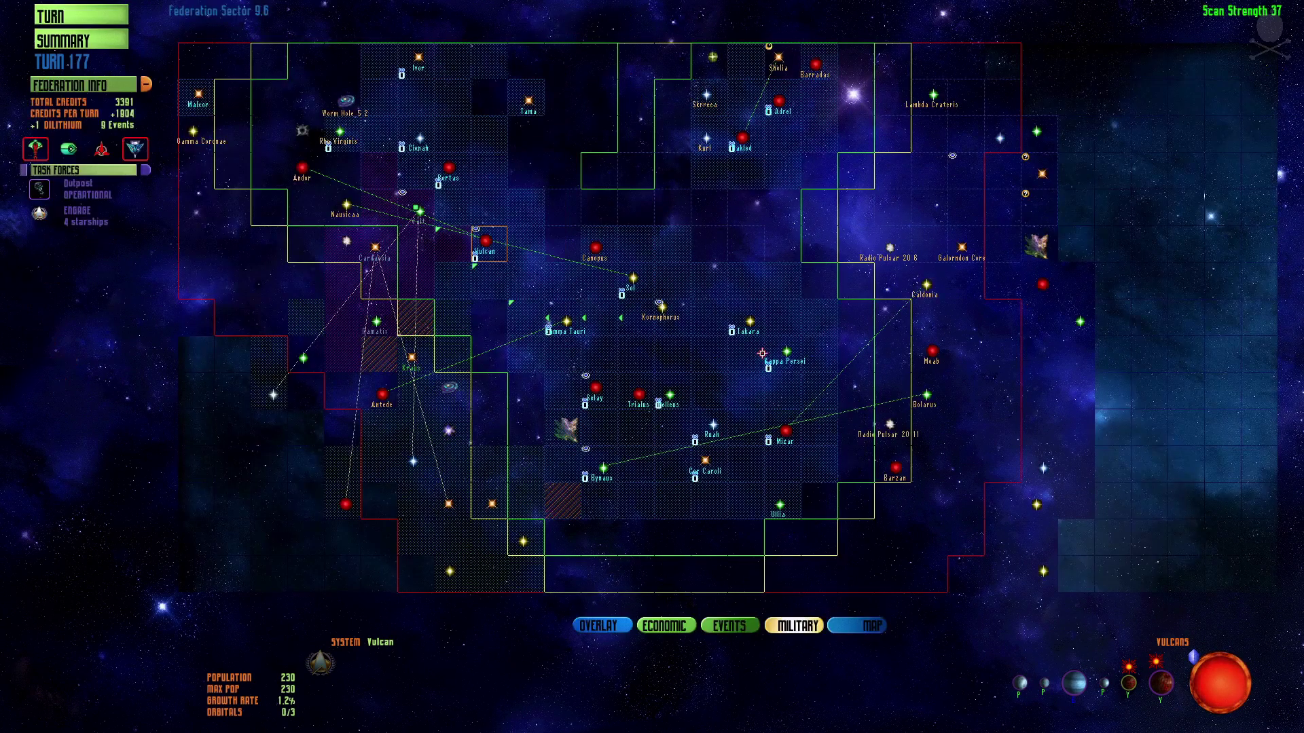
{"action": "double_click", "coordinate": [607, 468]}
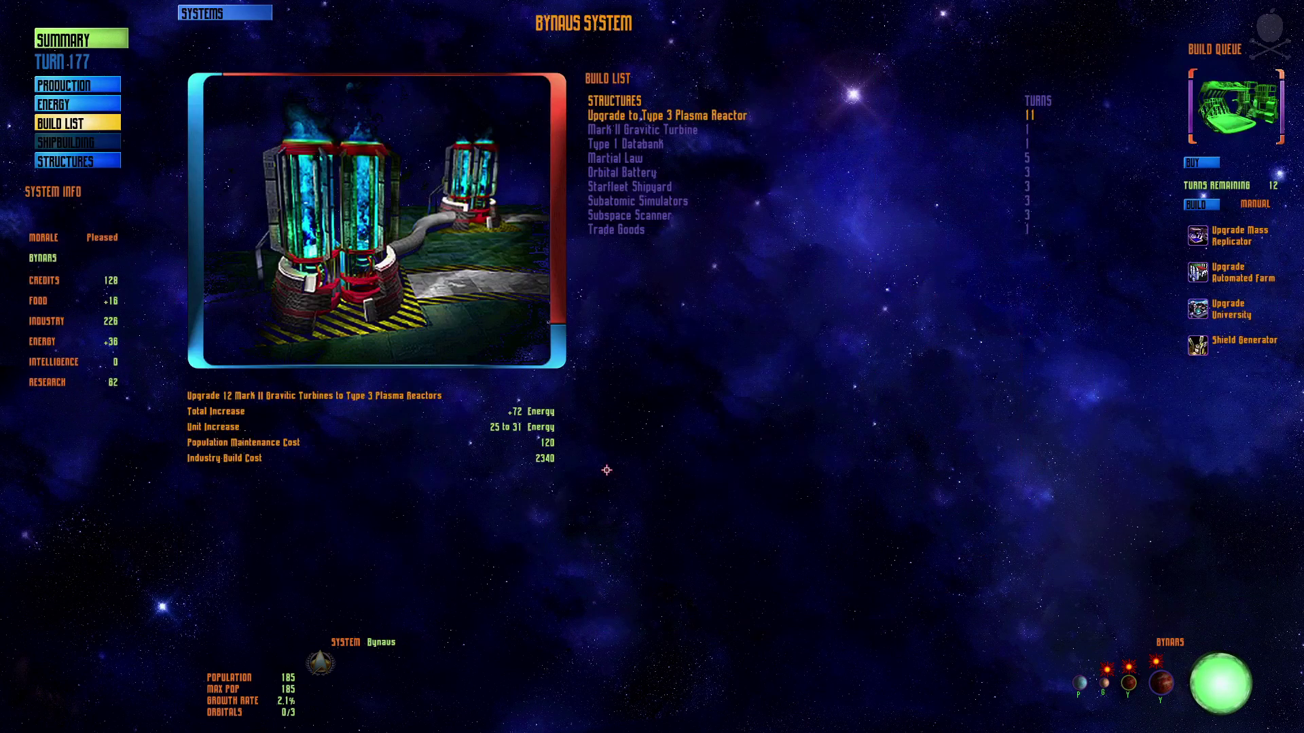
{"action": "right_click", "coordinate": [665, 440]}
{"action": "left_click", "coordinate": [670, 375]}
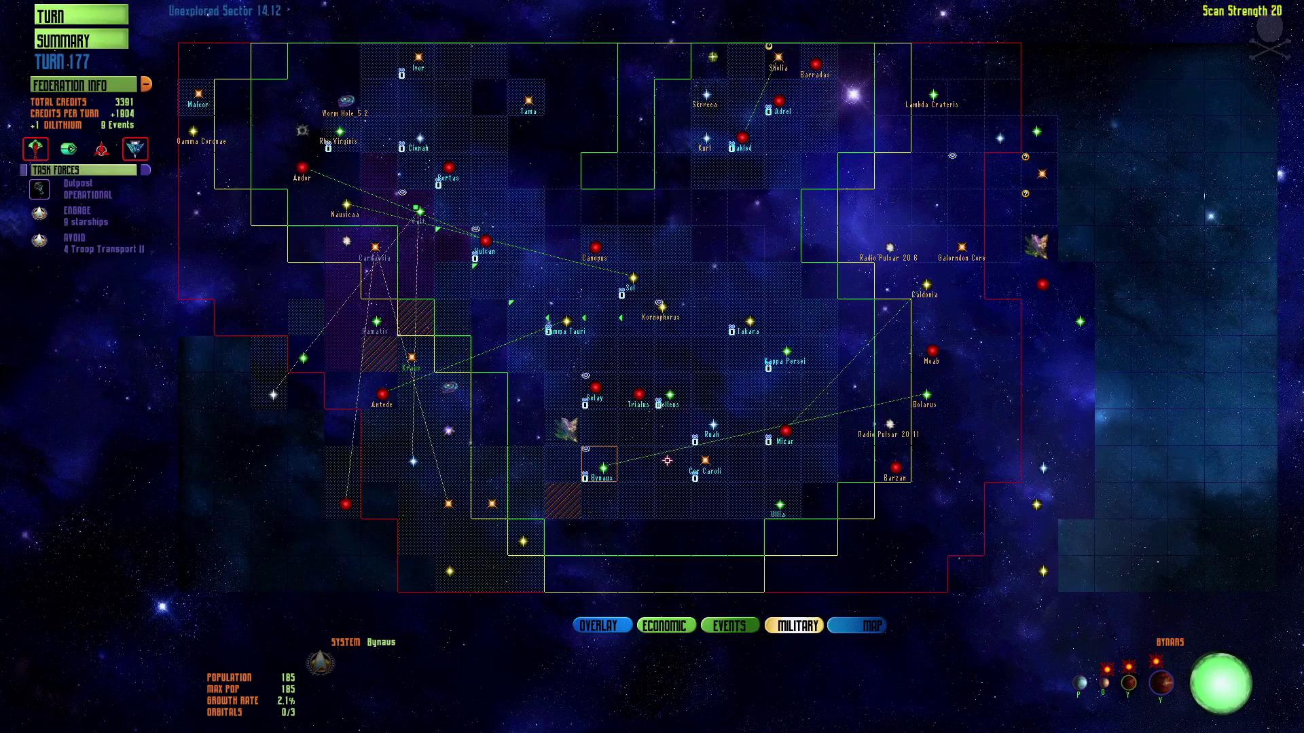
{"action": "left_click", "coordinate": [774, 492]}
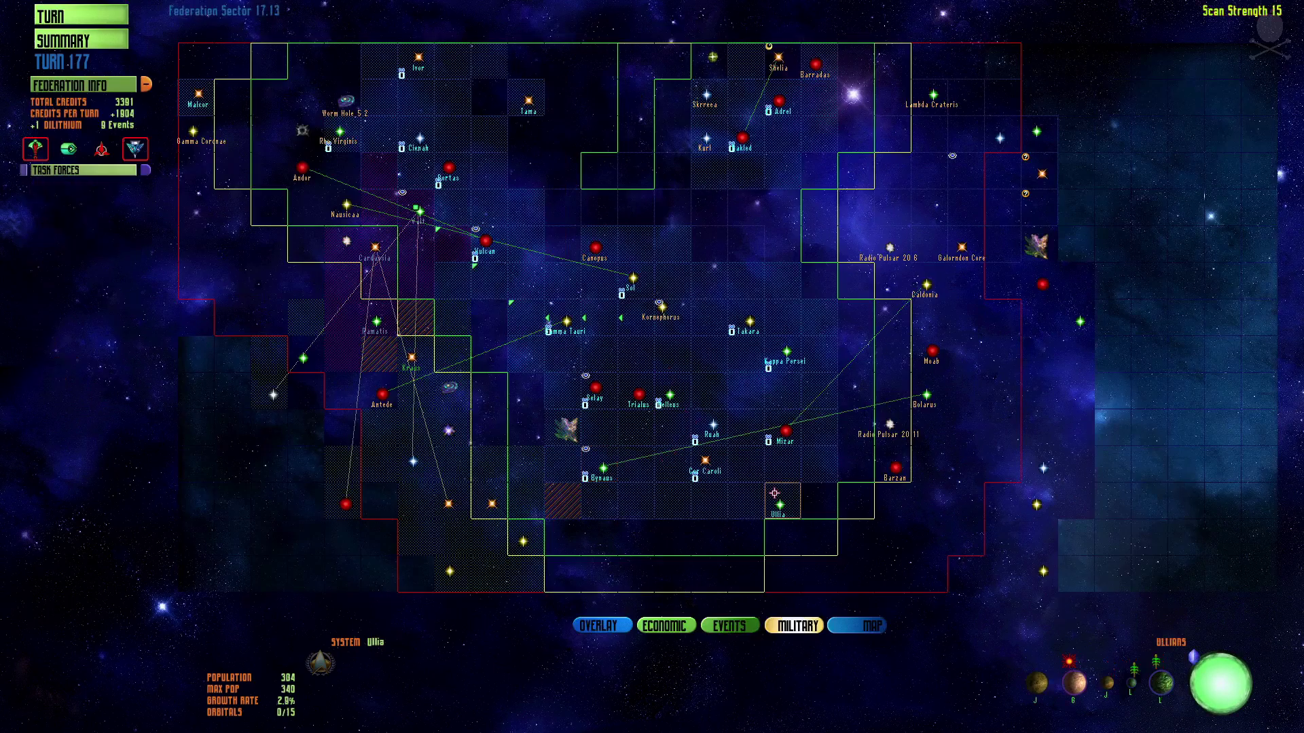
{"action": "left_click", "coordinate": [903, 455]}
{"action": "left_click", "coordinate": [925, 400]}
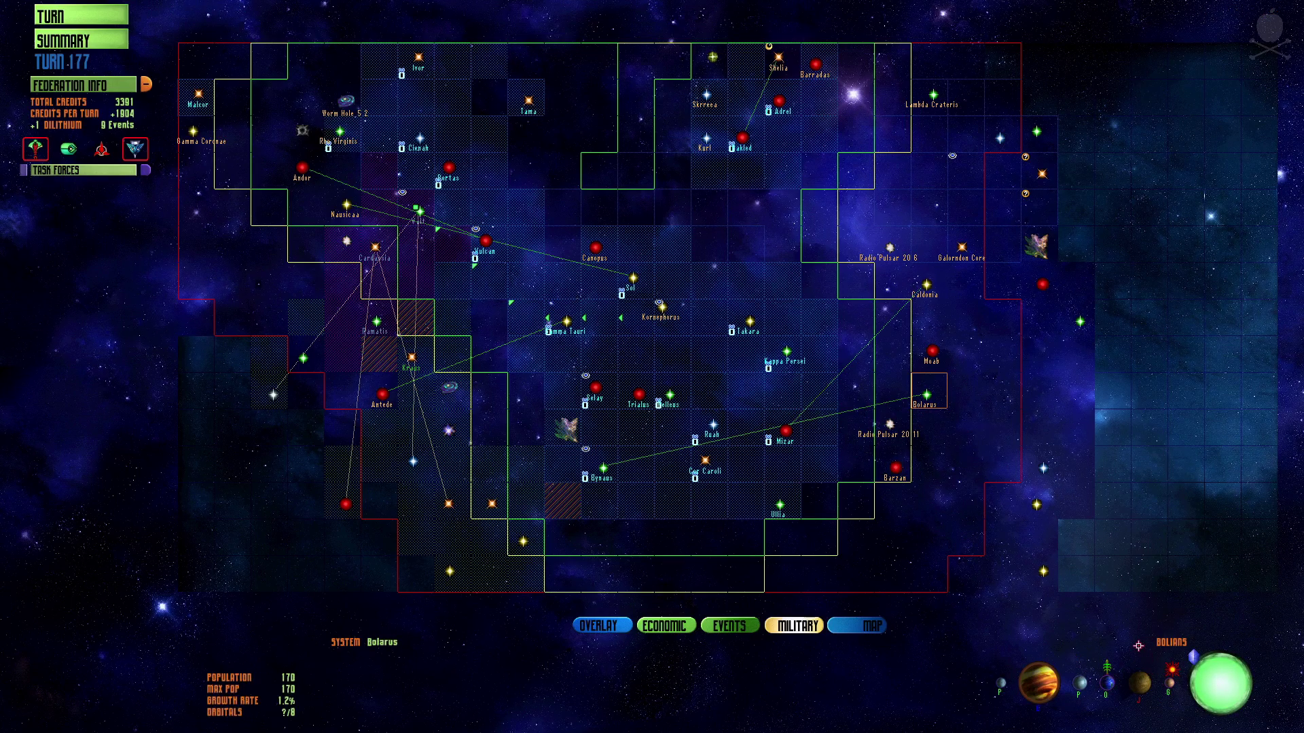
{"action": "left_click", "coordinate": [932, 297]}
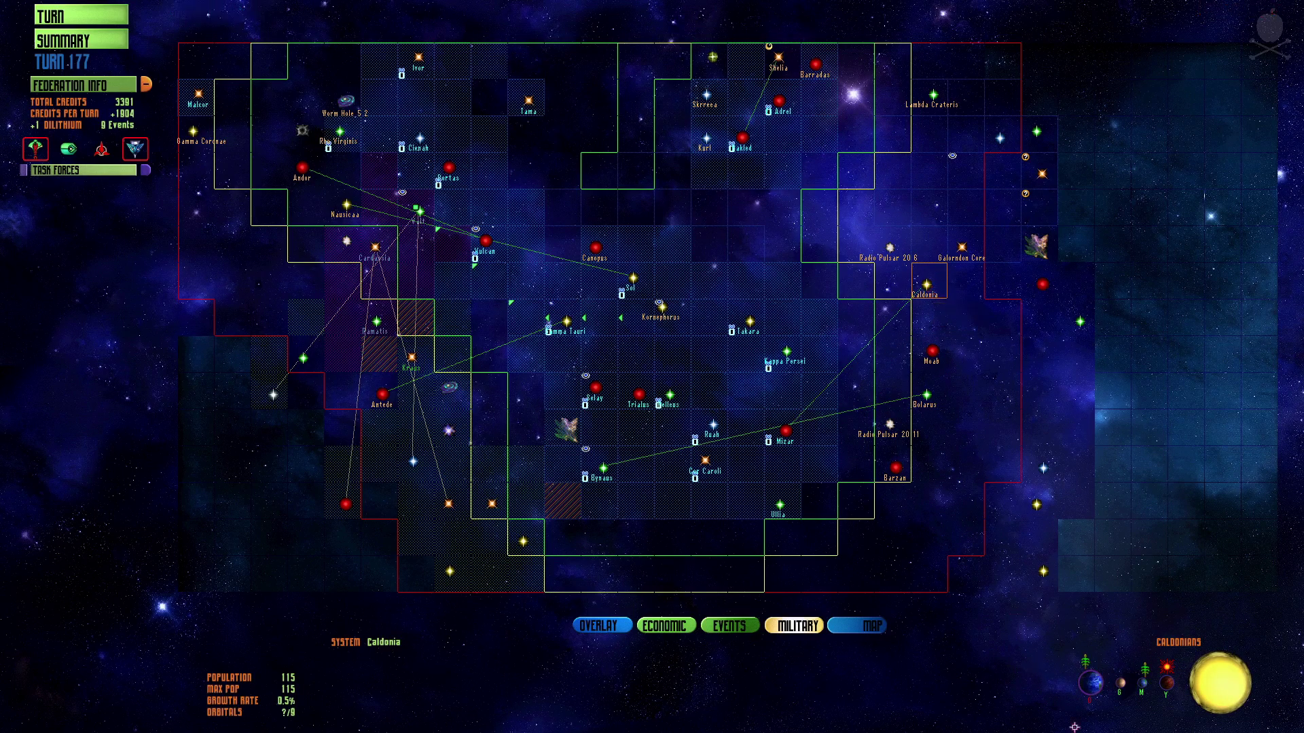
{"action": "mouse_move", "coordinate": [1090, 682]}
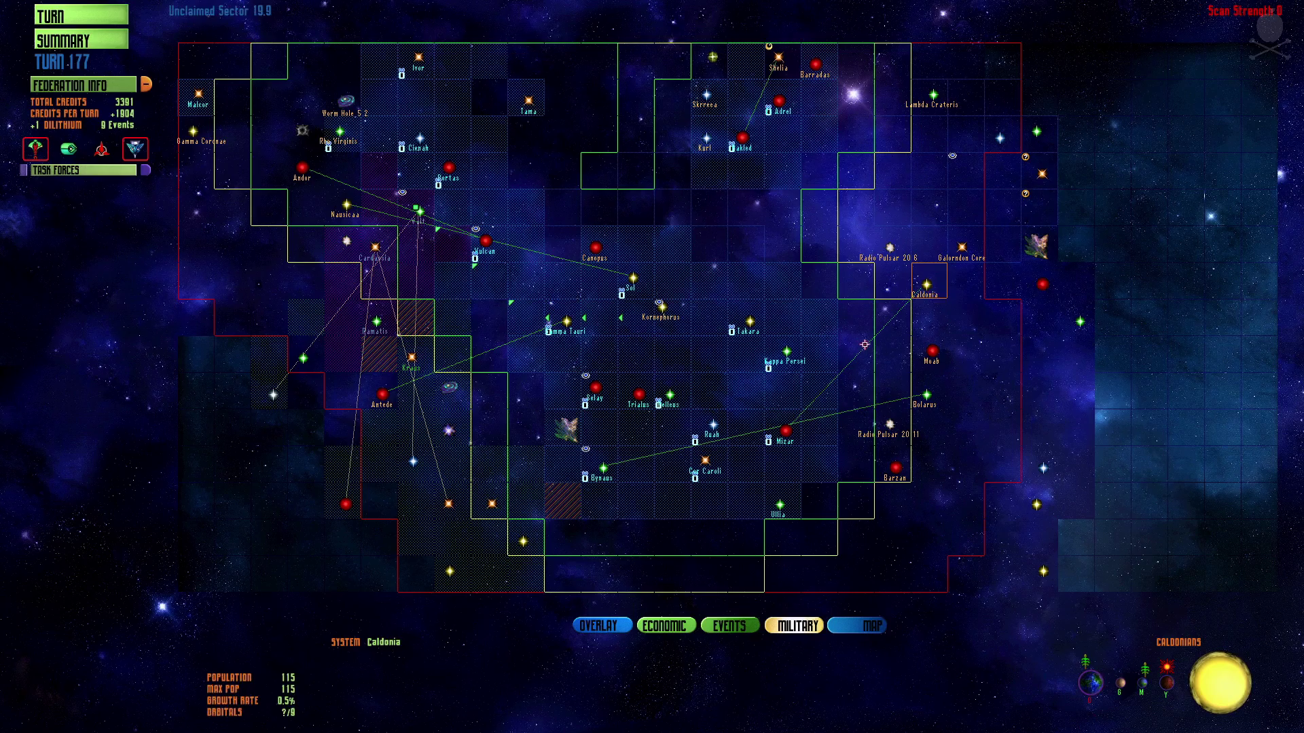
{"action": "left_click", "coordinate": [925, 83]}
{"action": "left_click", "coordinate": [777, 67]}
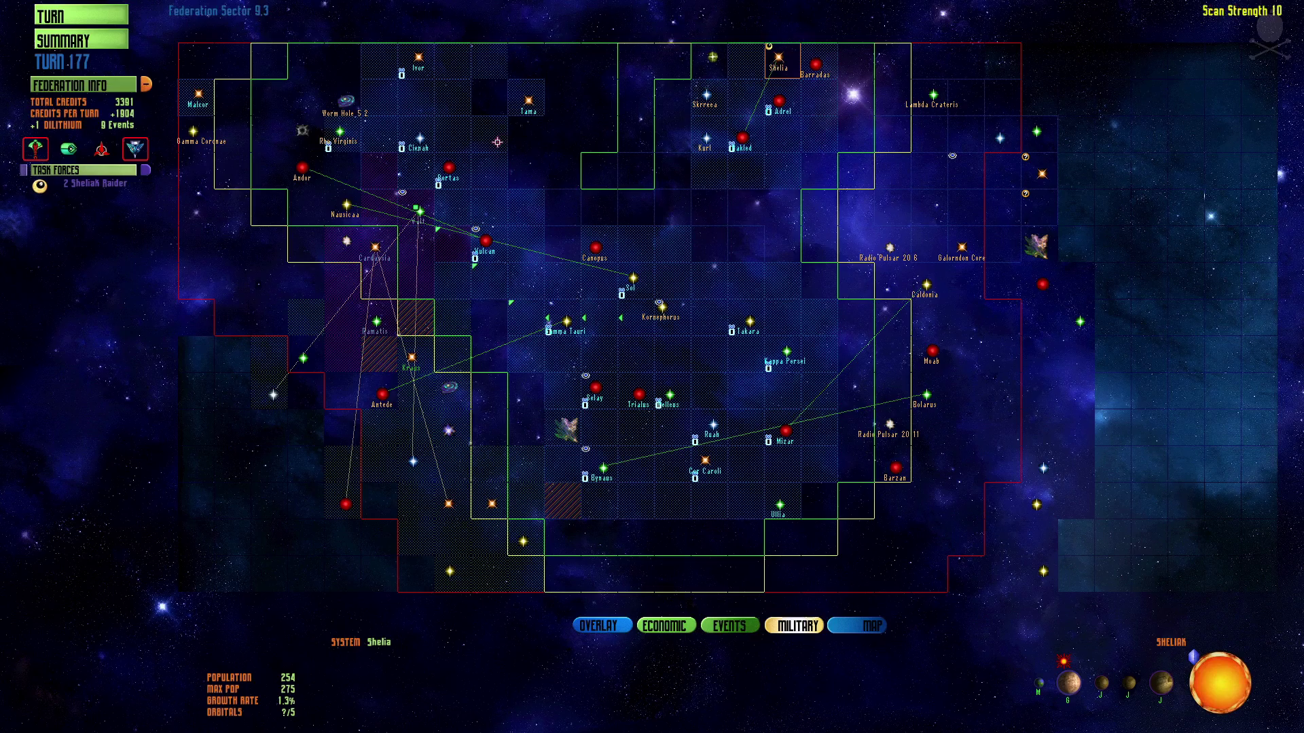
{"action": "left_click", "coordinate": [343, 206]}
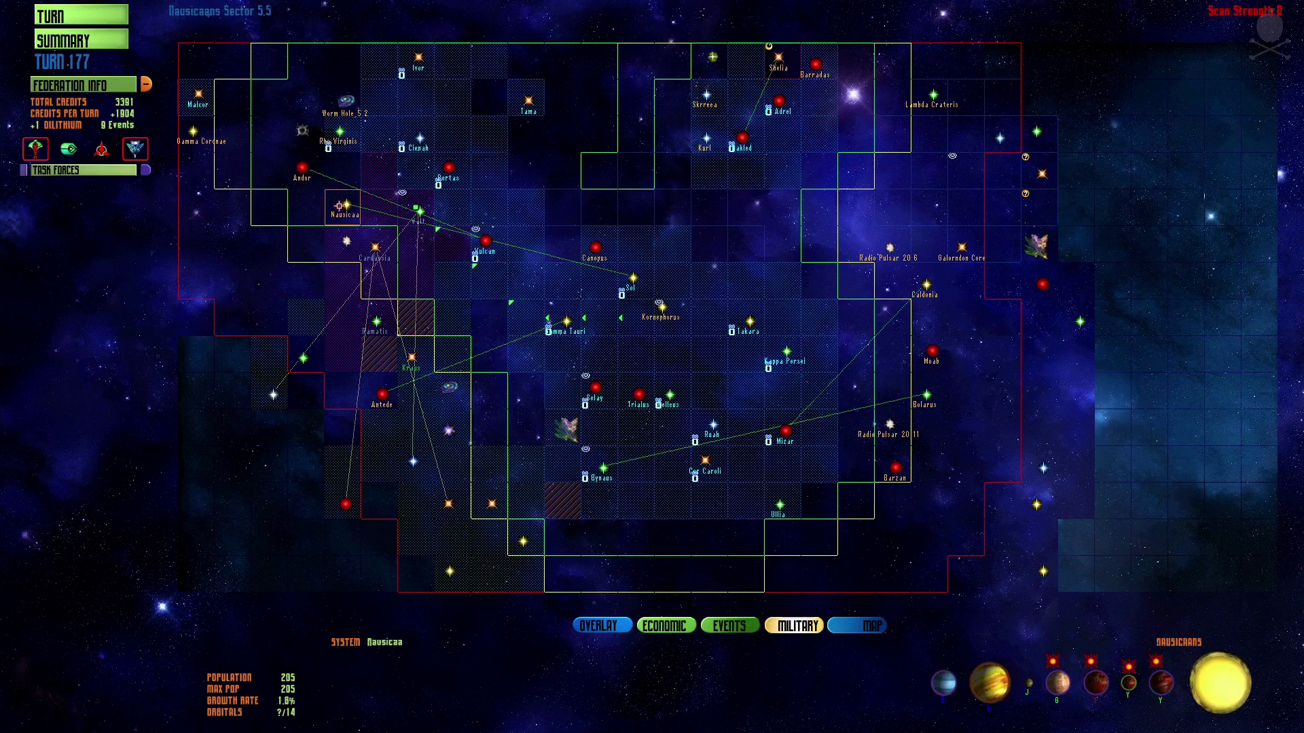
{"action": "left_click", "coordinate": [306, 172]}
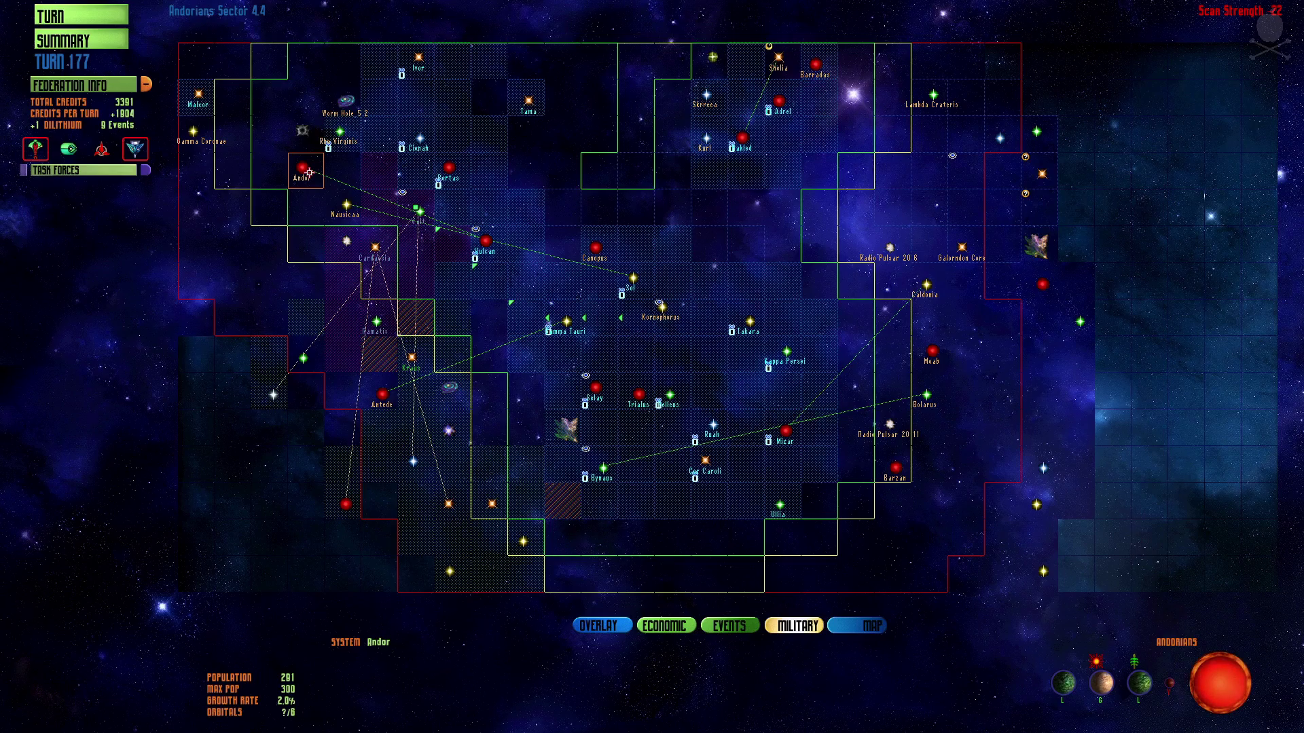
{"action": "left_click", "coordinate": [378, 400]}
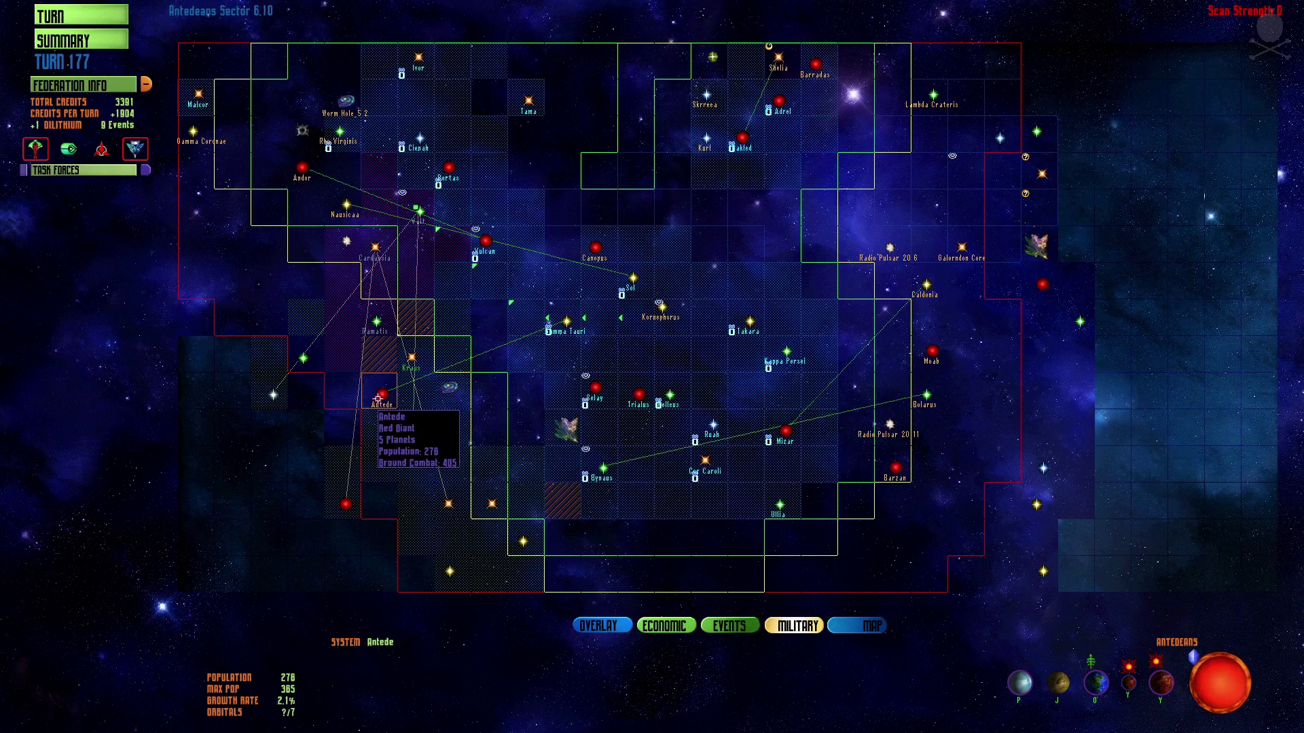
{"action": "left_click", "coordinate": [421, 222]}
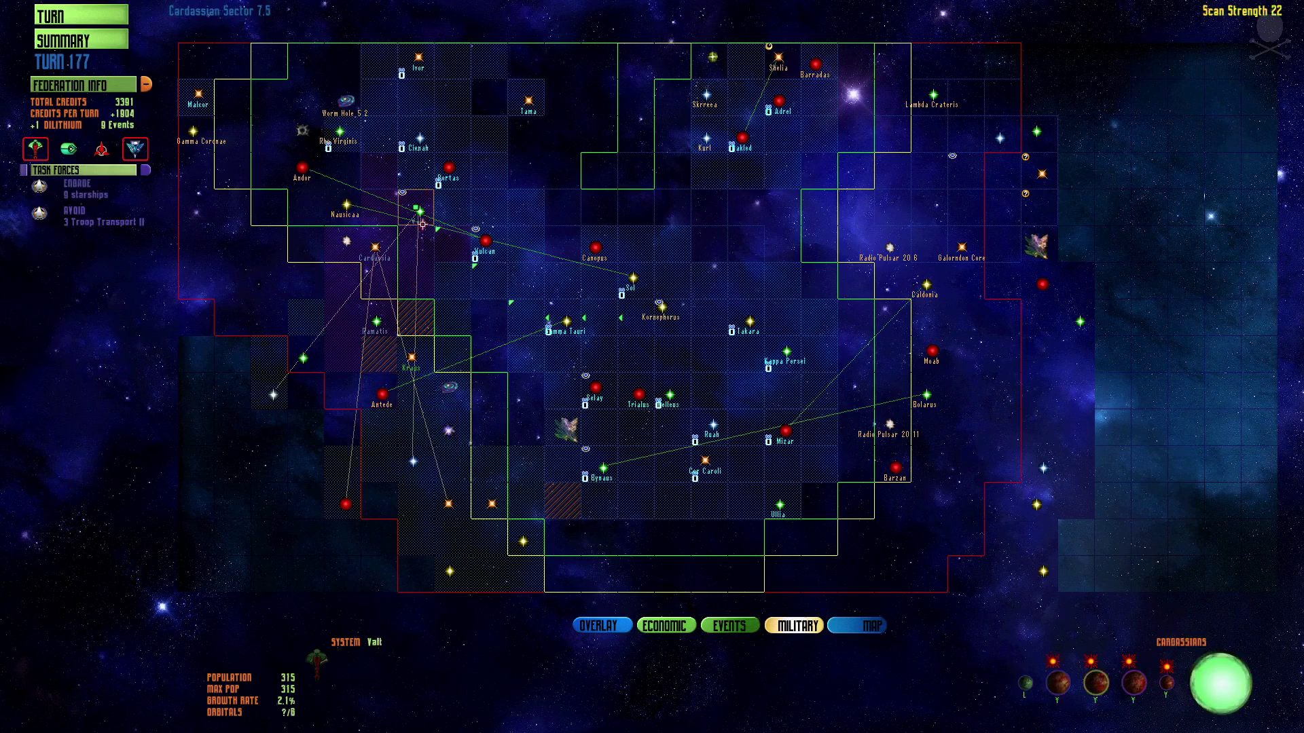
{"action": "left_click", "coordinate": [485, 242]}
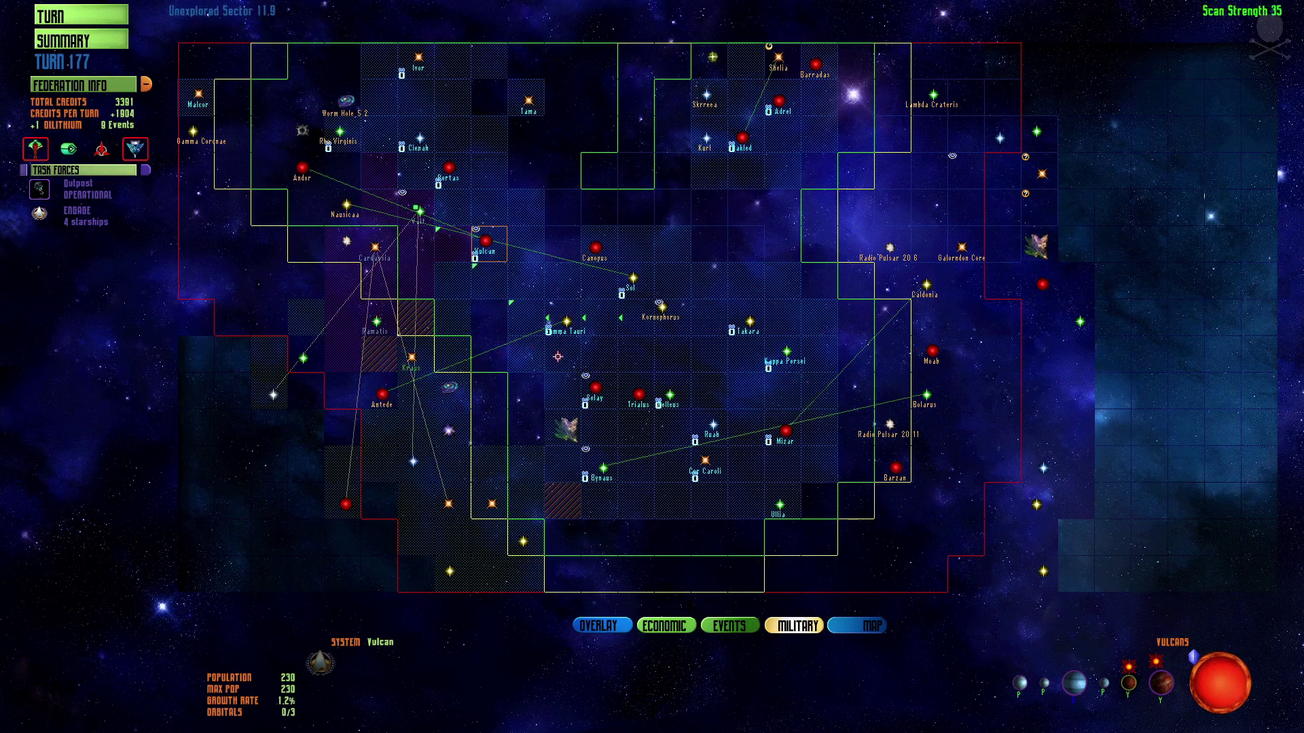
Check Takara, then select the troop transport task force near Cardassia.
{"action": "double_click", "coordinate": [745, 321]}
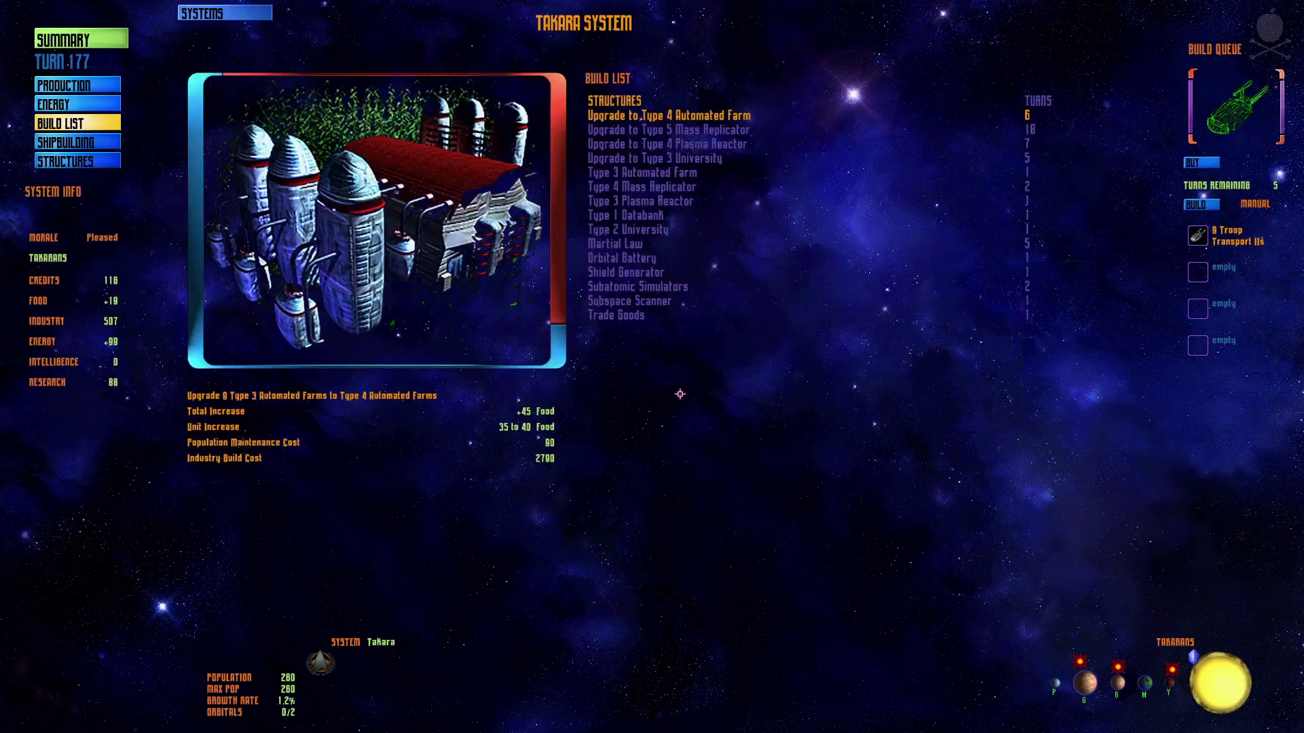
{"action": "right_click", "coordinate": [680, 394]}
{"action": "left_click", "coordinate": [671, 330]}
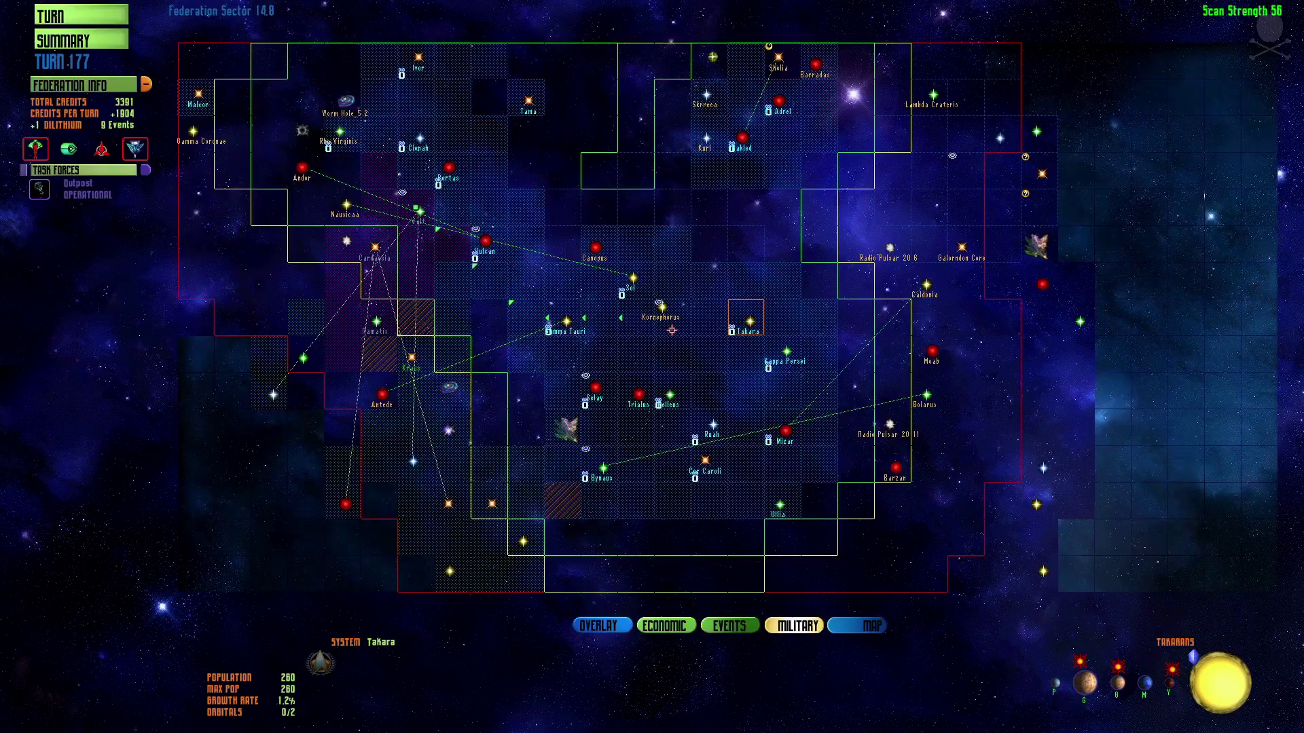
{"action": "left_click", "coordinate": [406, 208]}
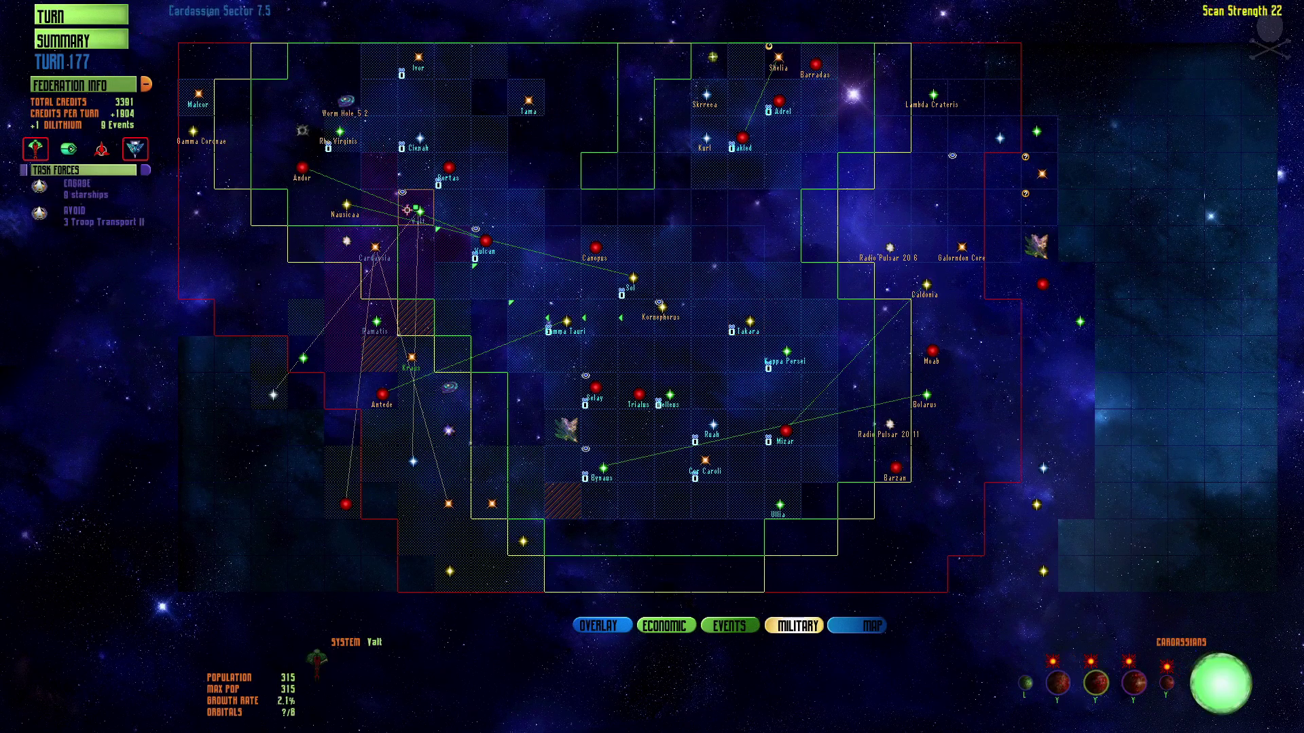
{"action": "left_click", "coordinate": [613, 454]}
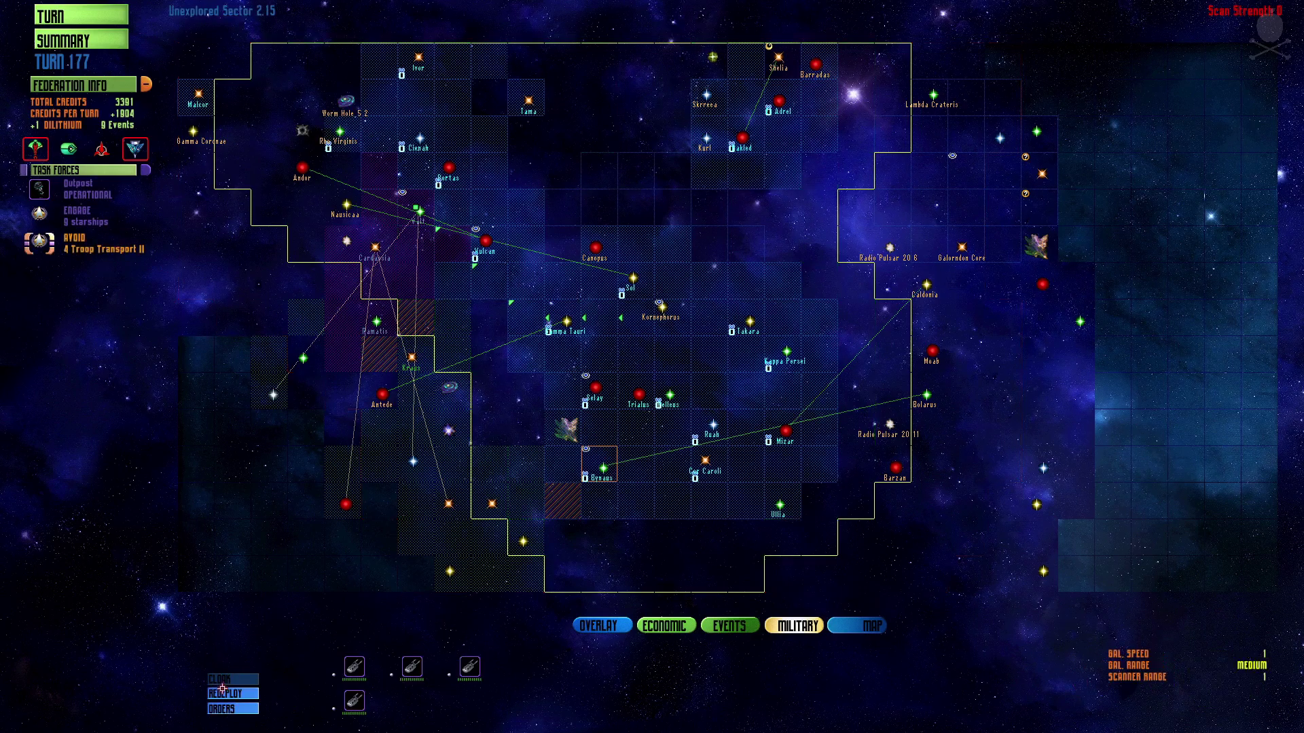
Set the transports to Avoid, route them to Bynaus, and end turn 177.
{"action": "left_click", "coordinate": [234, 709]}
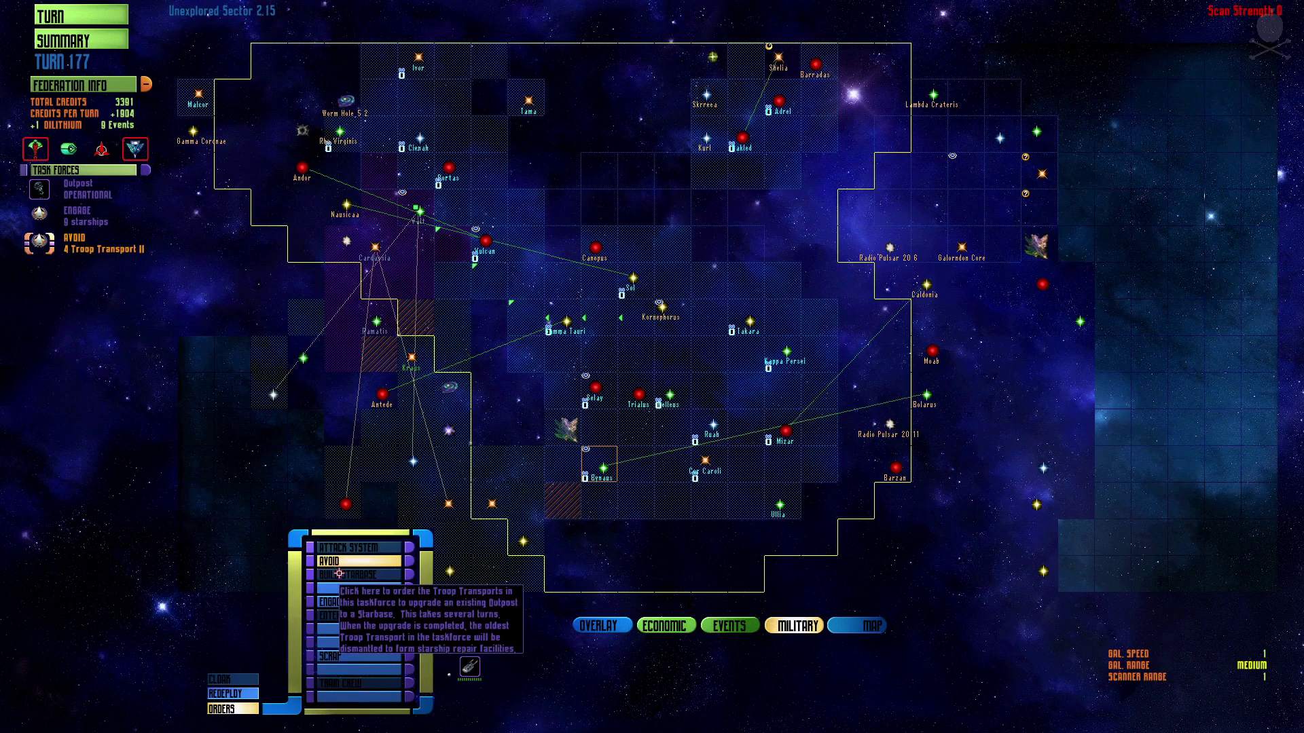
{"action": "left_click", "coordinate": [249, 709]}
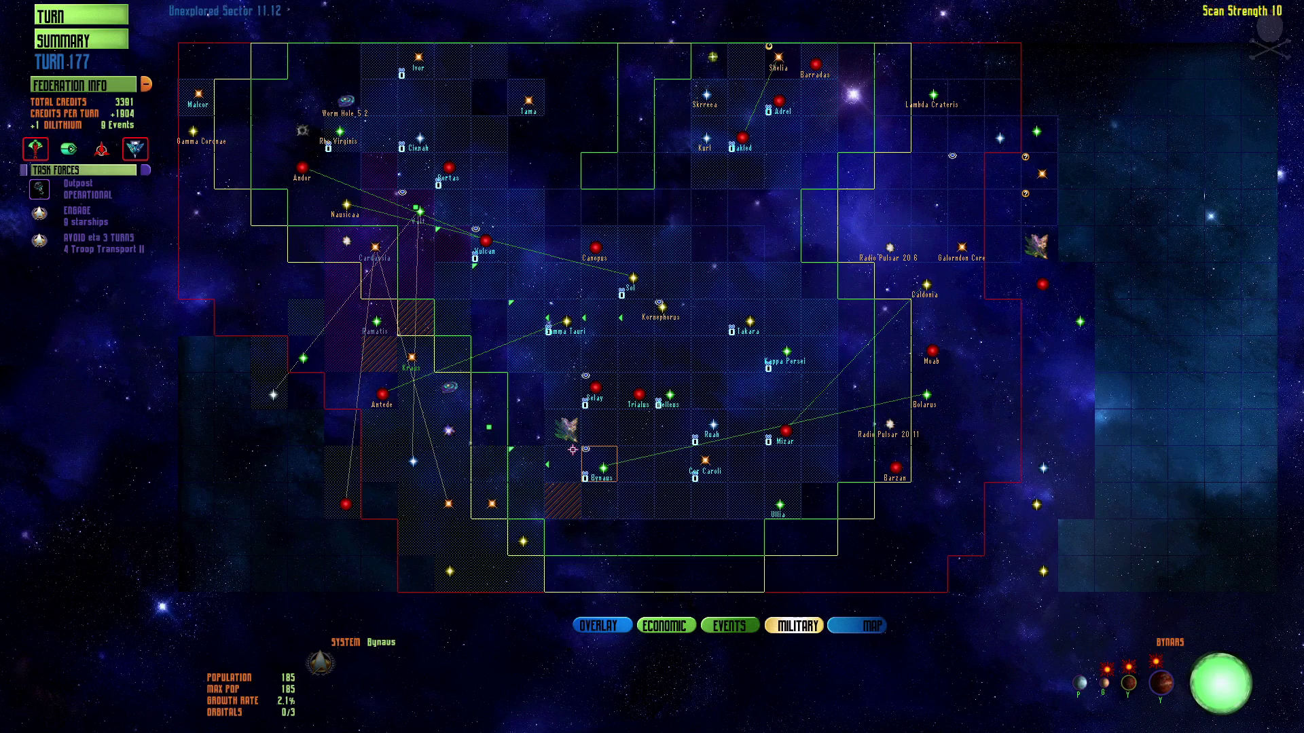
{"action": "left_click", "coordinate": [489, 426]}
{"action": "left_click", "coordinate": [605, 467]}
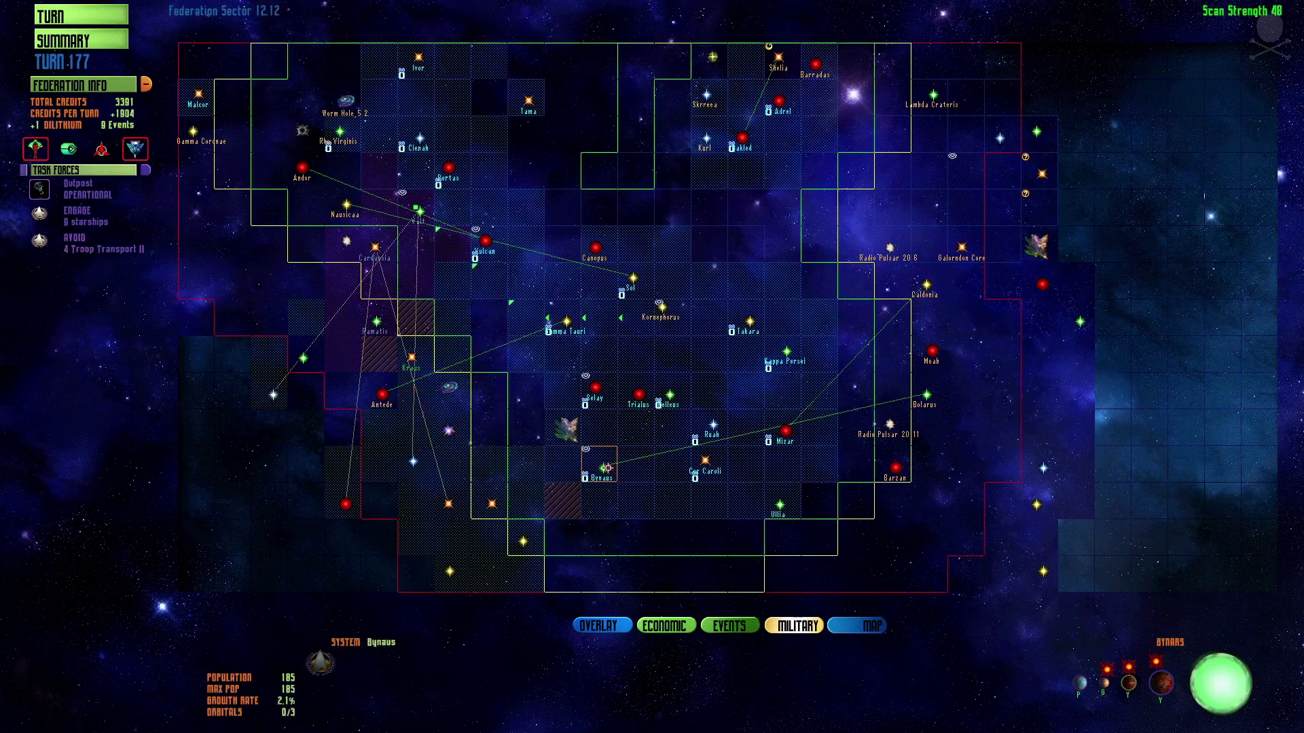
{"action": "left_click", "coordinate": [94, 19]}
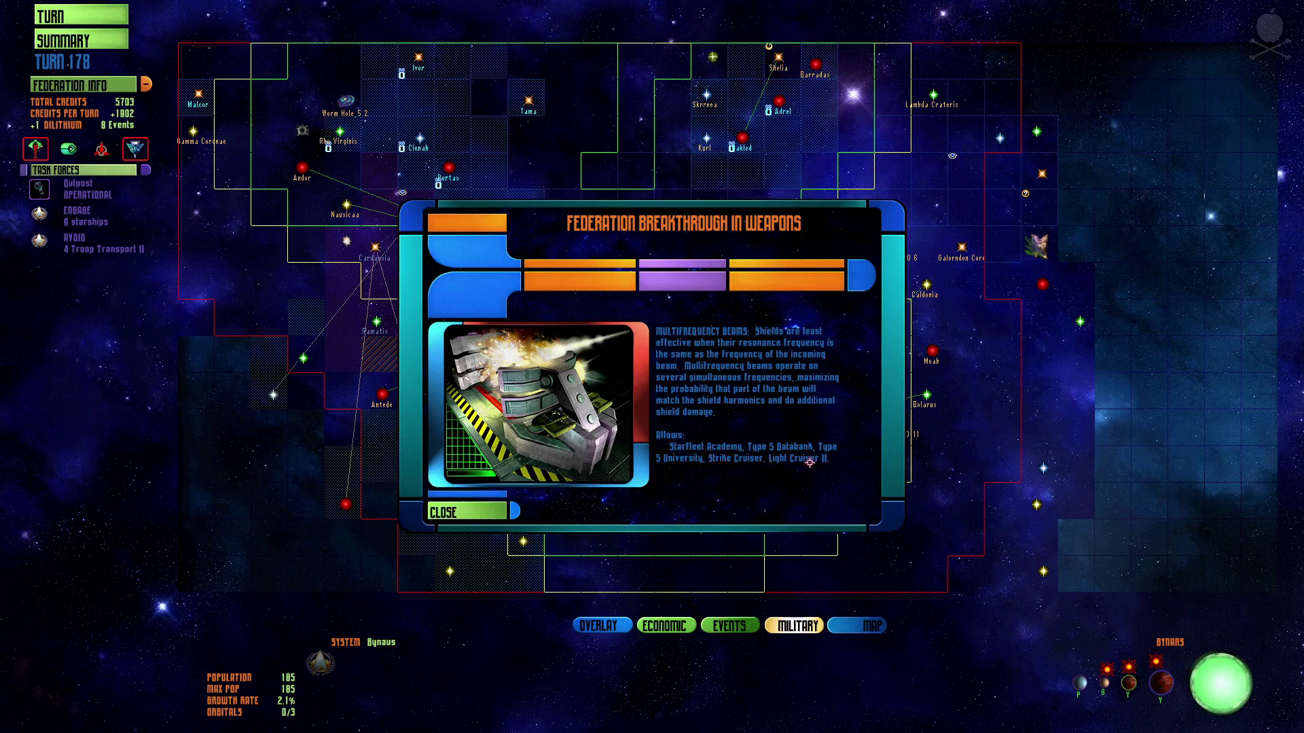
Close the Multifrequency Beams breakthrough report and the turn 178 events list.
{"action": "left_click", "coordinate": [459, 515]}
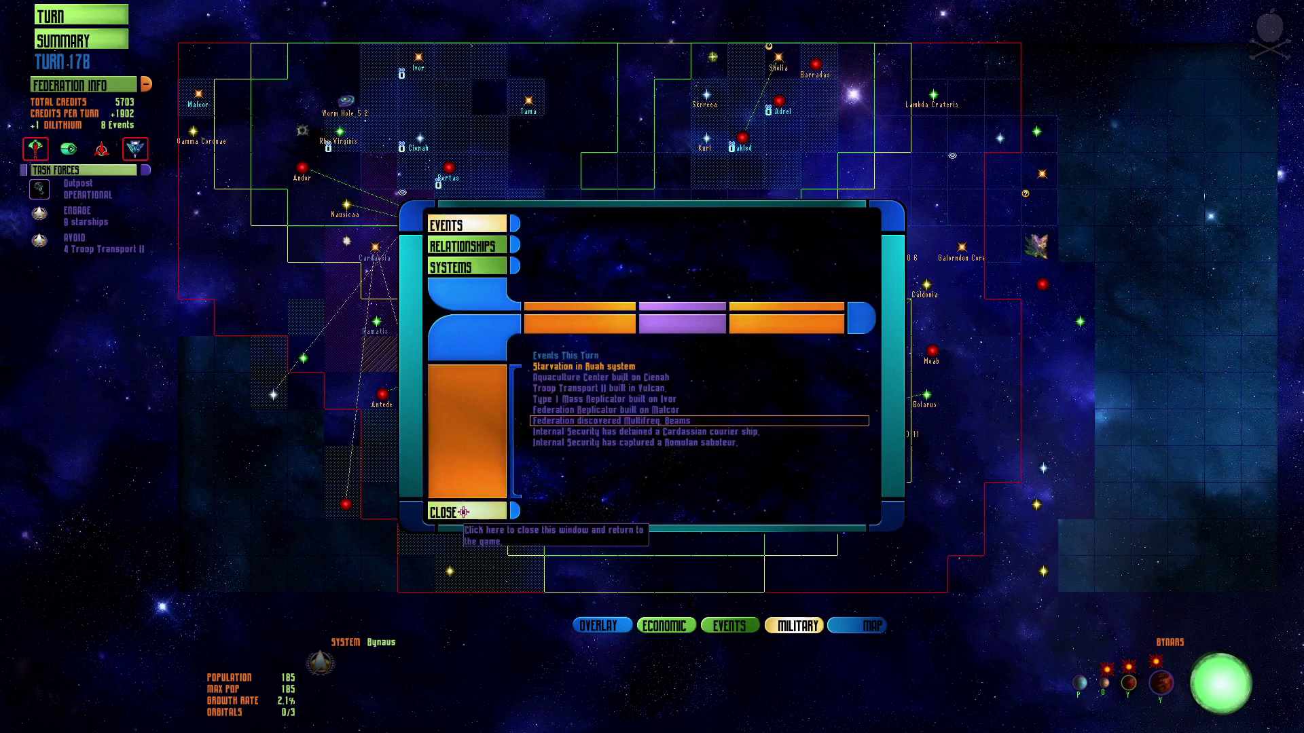
{"action": "left_click", "coordinate": [458, 512]}
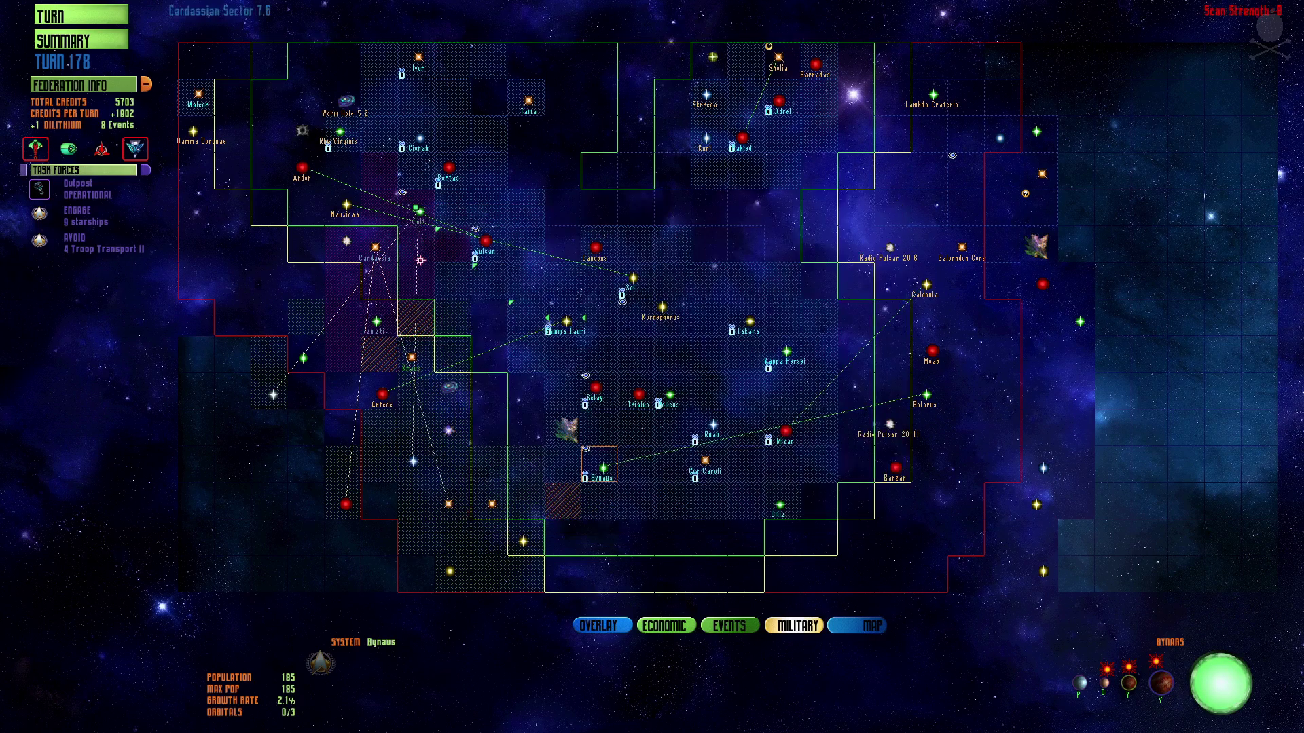
Select the Engage task force near Bynaus on the galaxy map.
{"action": "left_click", "coordinate": [39, 214]}
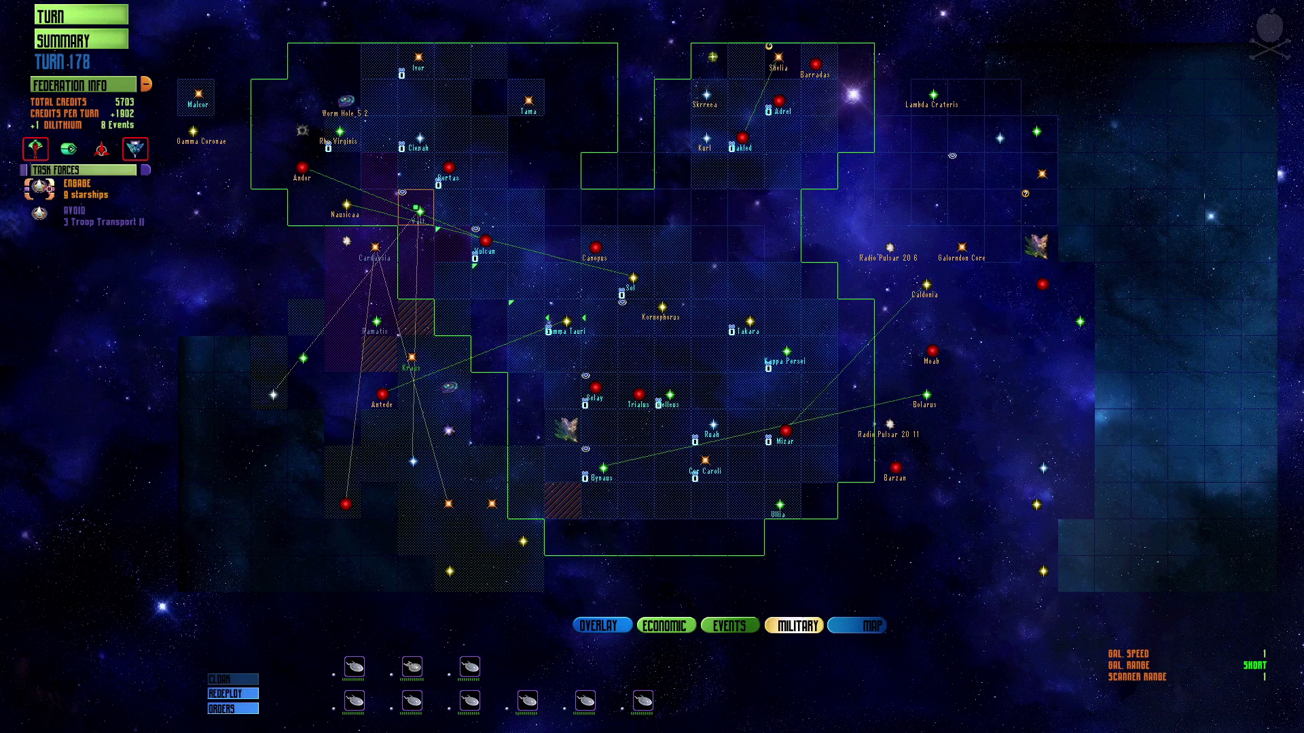
{"action": "left_click", "coordinate": [40, 188]}
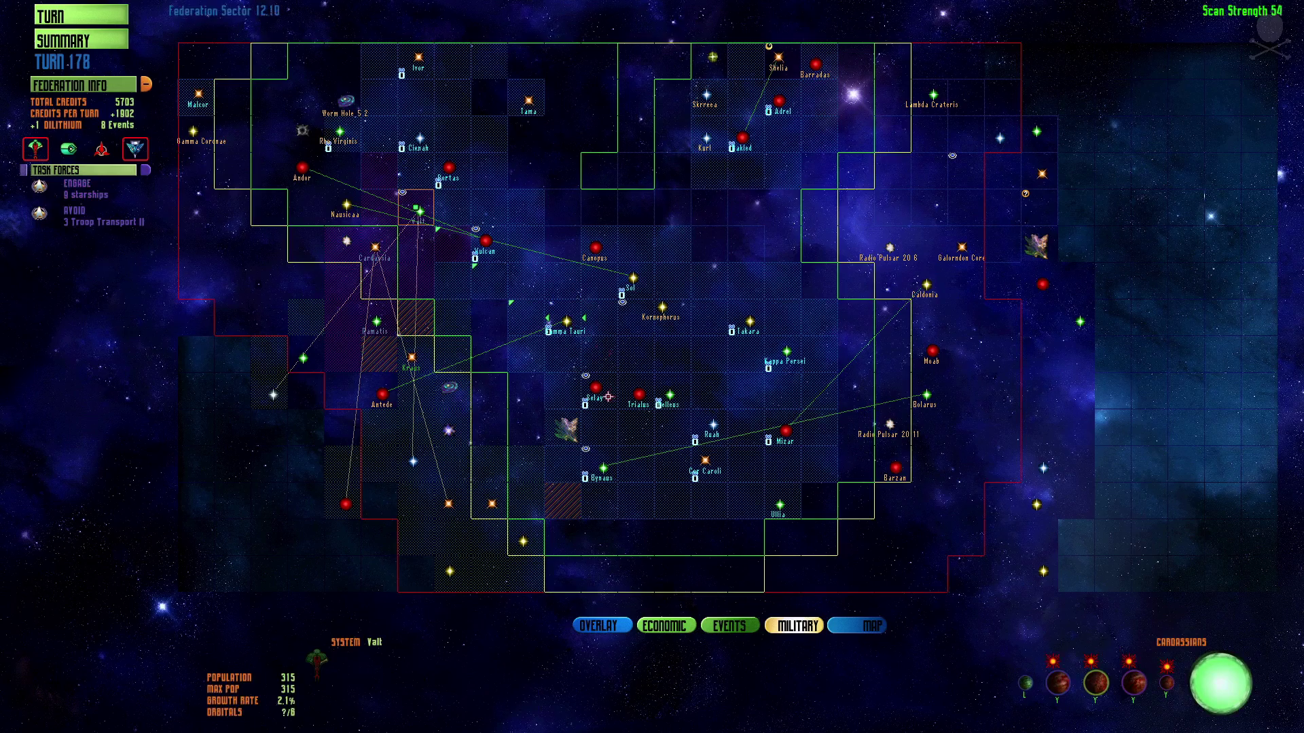
{"action": "left_click", "coordinate": [603, 467]}
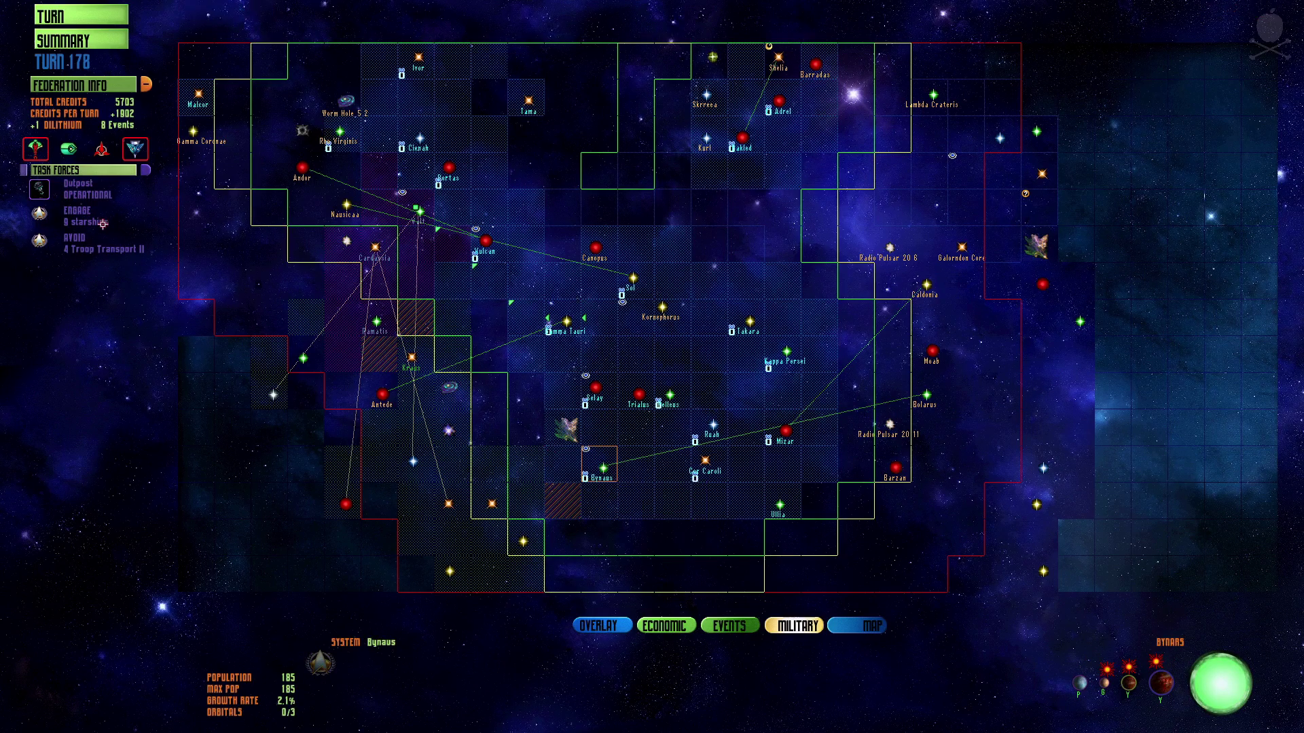
{"action": "left_click", "coordinate": [79, 222]}
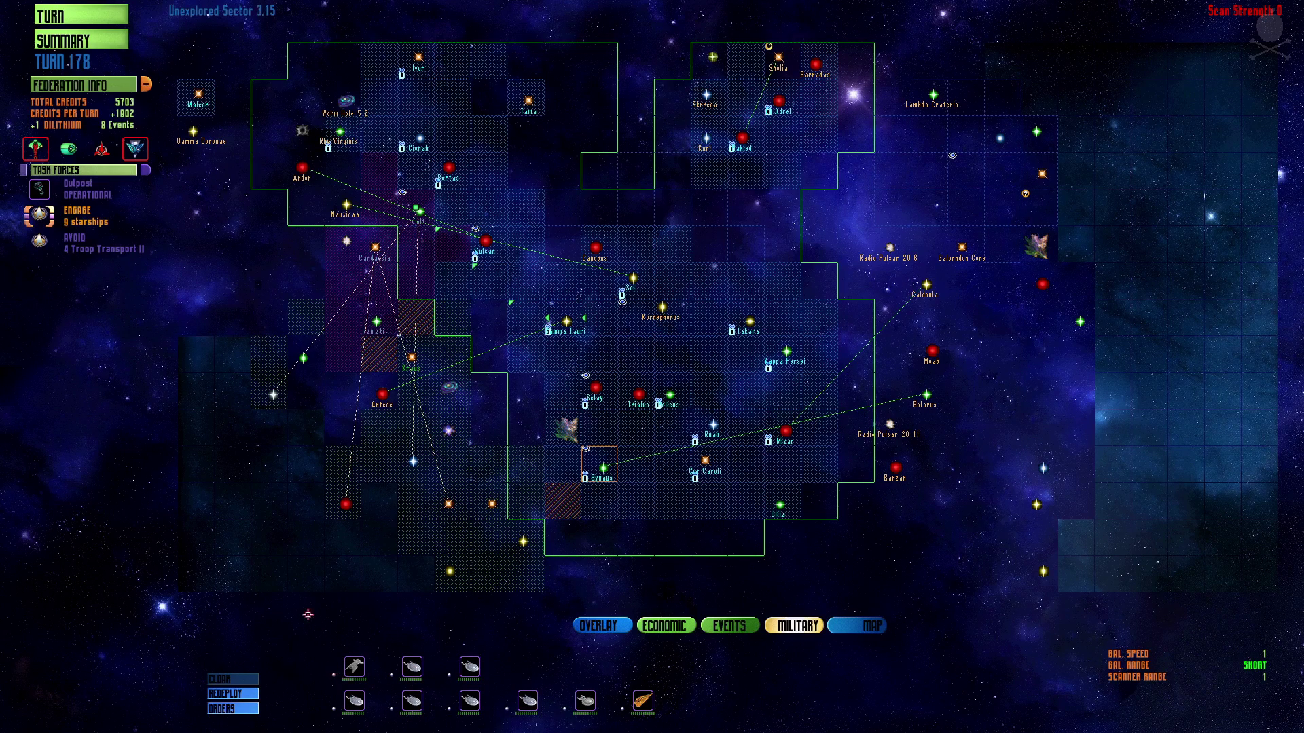
{"action": "left_click", "coordinate": [75, 230]}
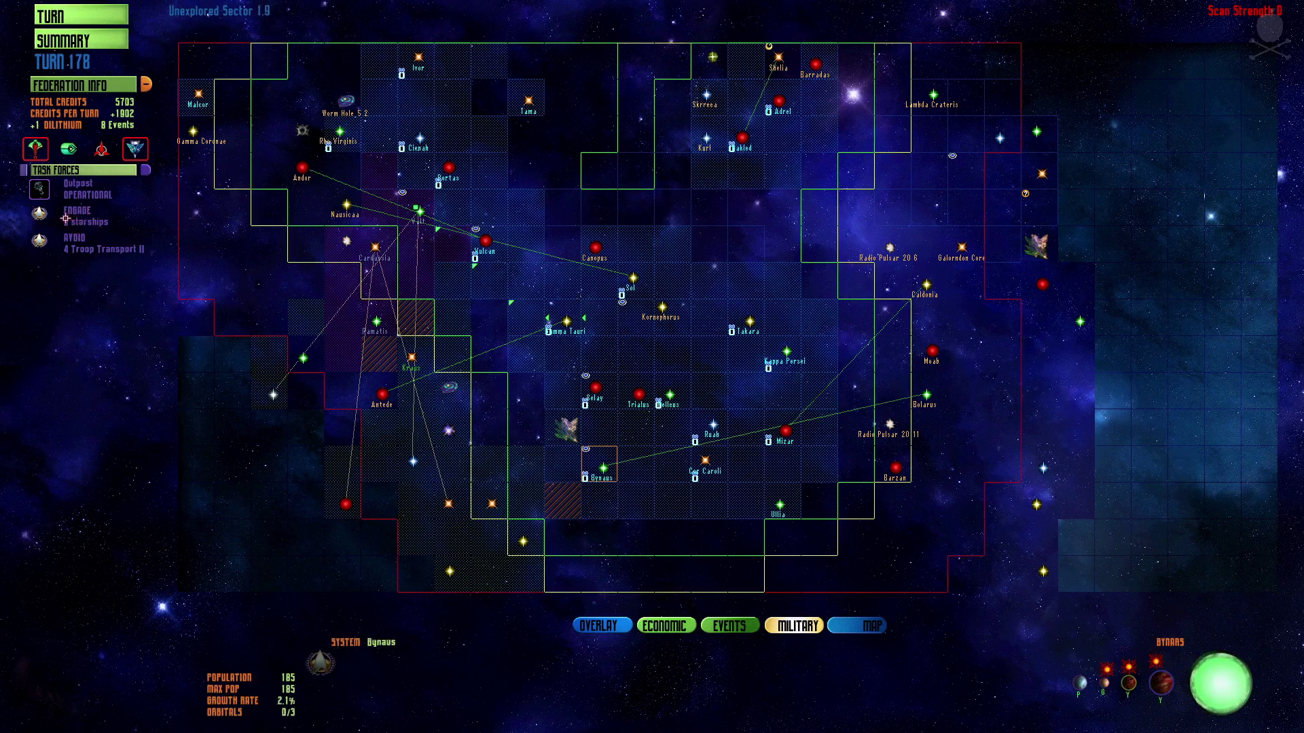
Review USS Strong, USS Winslow and USS Thorn in the ship screen.
{"action": "left_click", "coordinate": [73, 220]}
{"action": "left_click", "coordinate": [255, 702]}
{"action": "left_click", "coordinate": [405, 664]}
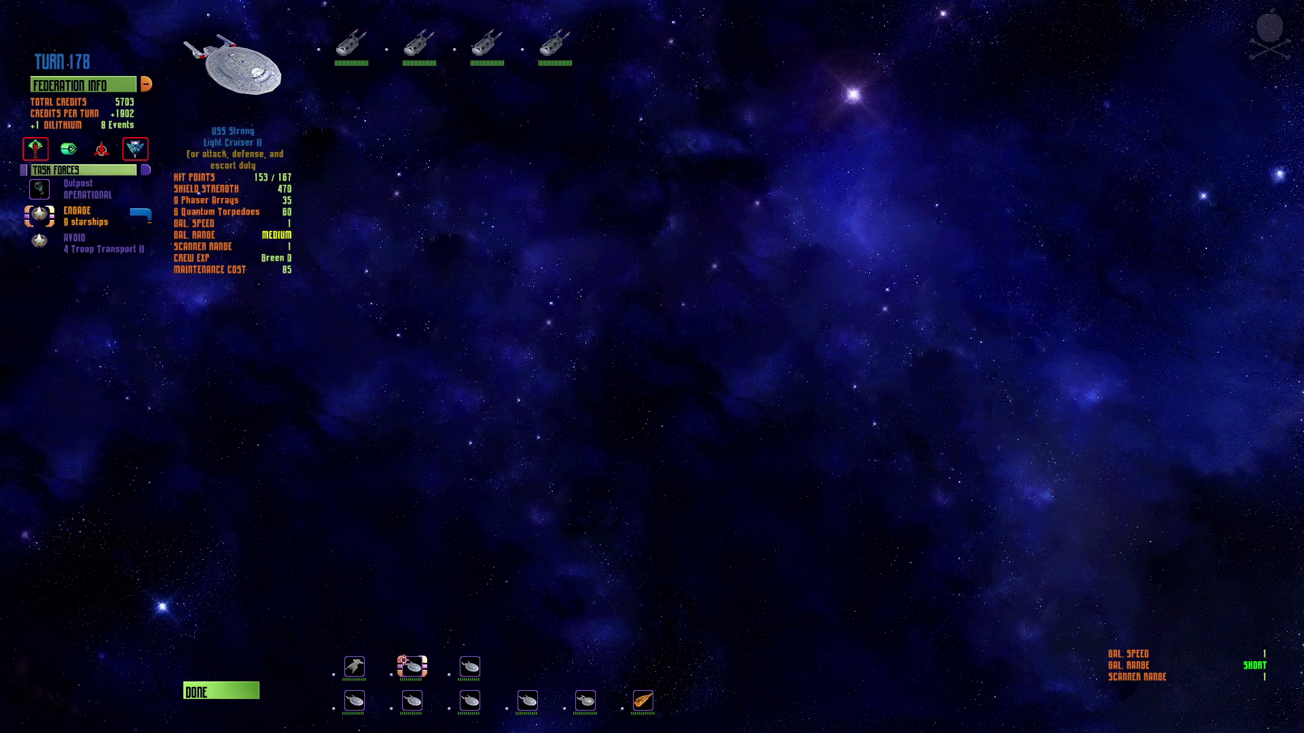
{"action": "left_click", "coordinate": [432, 698]}
{"action": "left_click", "coordinate": [444, 704]}
{"action": "left_click", "coordinate": [221, 691]}
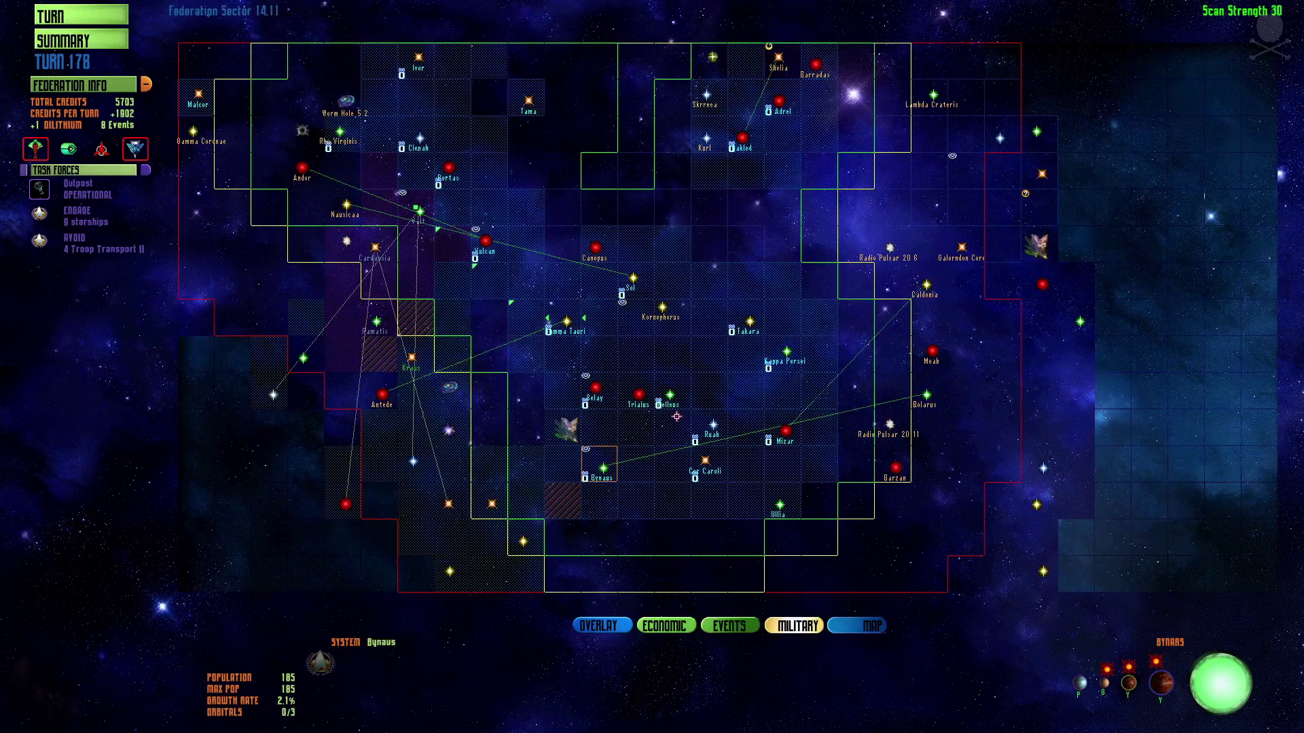
Check the troop transports' Orders menu without changing their orders.
{"action": "left_click", "coordinate": [411, 204]}
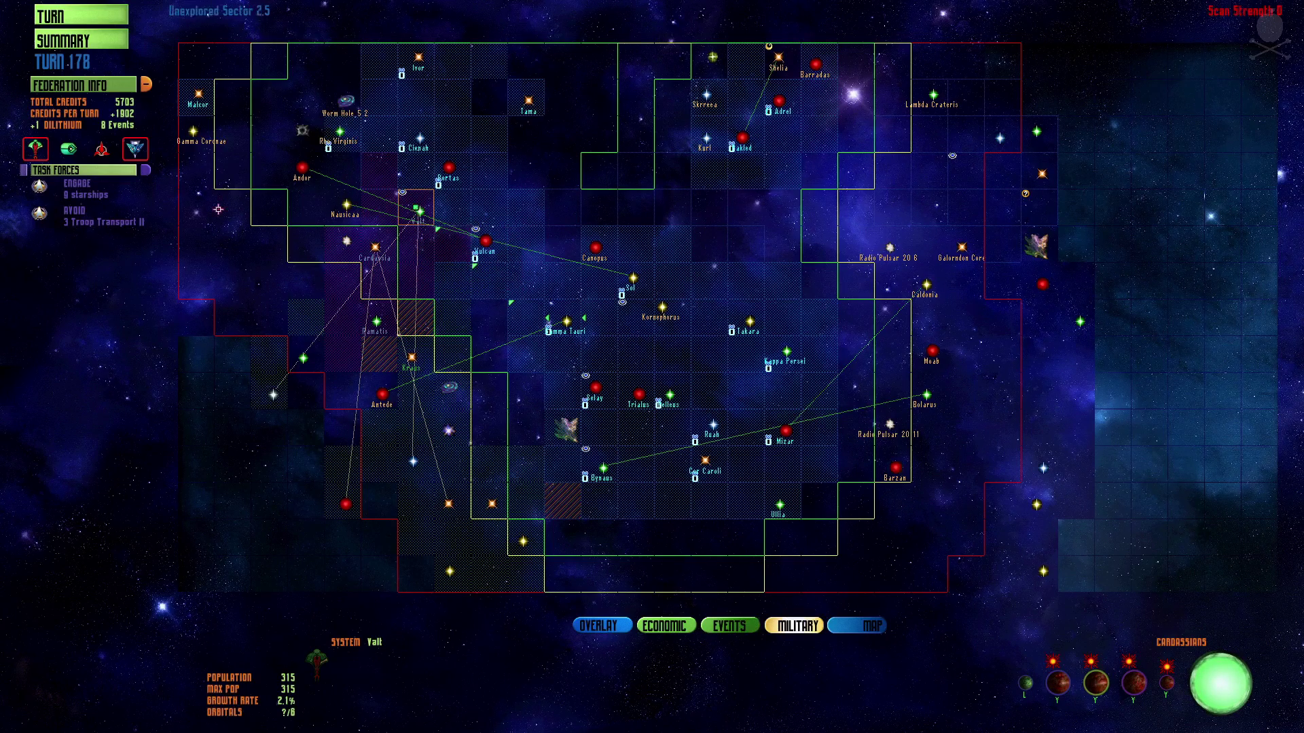
{"action": "left_click", "coordinate": [74, 216]}
{"action": "left_click", "coordinate": [232, 707]}
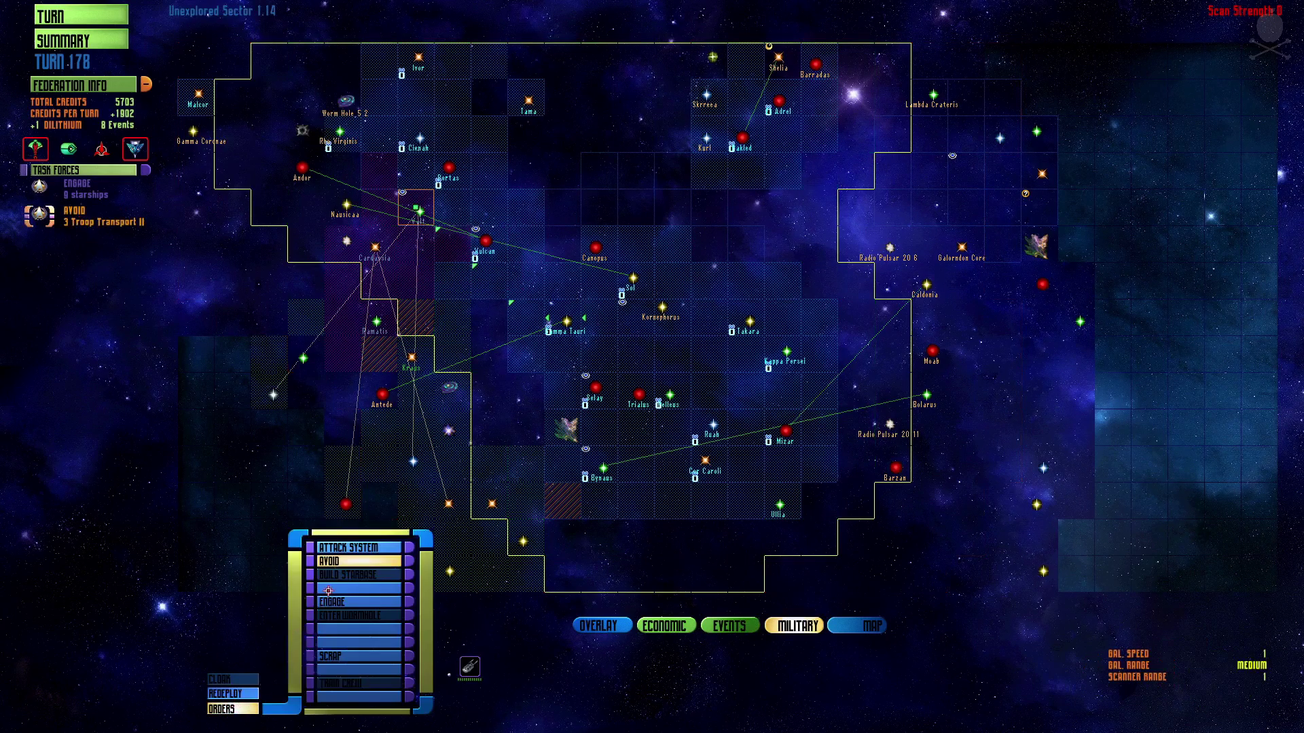
{"action": "mouse_move", "coordinate": [347, 575]}
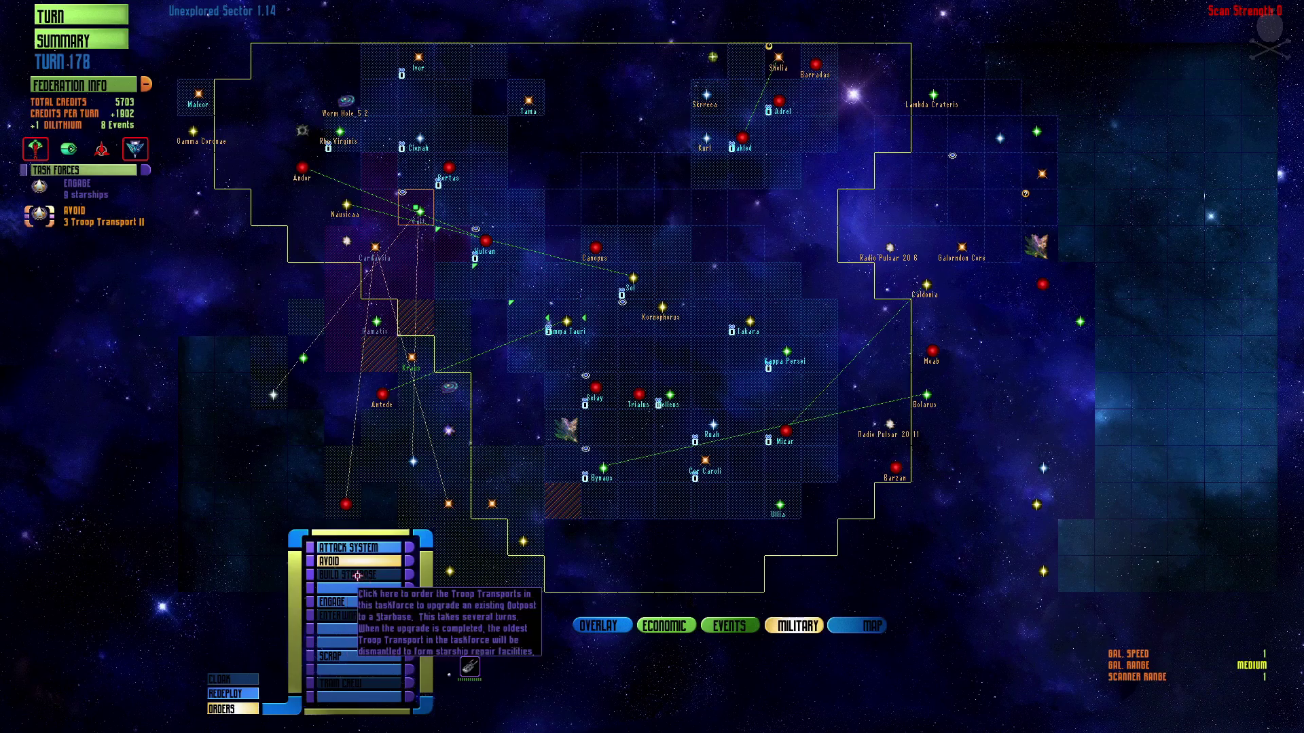
{"action": "left_click", "coordinate": [245, 710]}
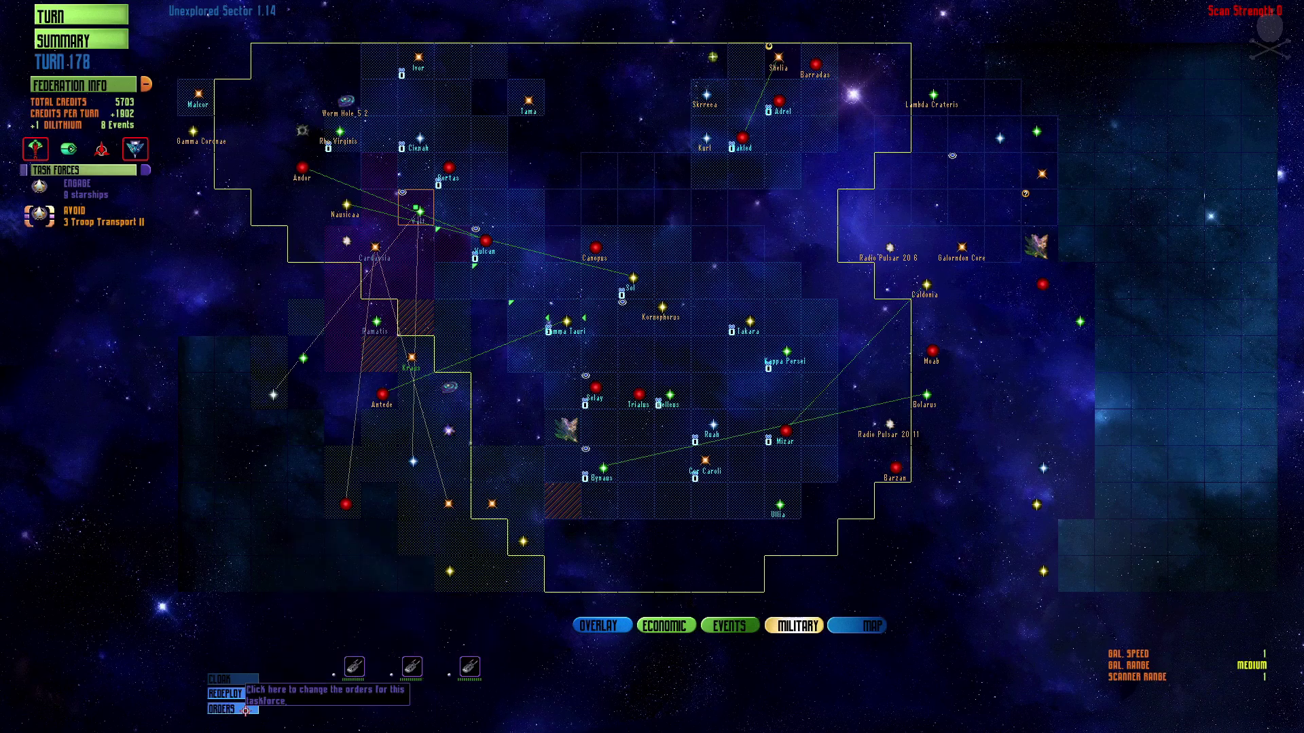
{"action": "left_click", "coordinate": [419, 210]}
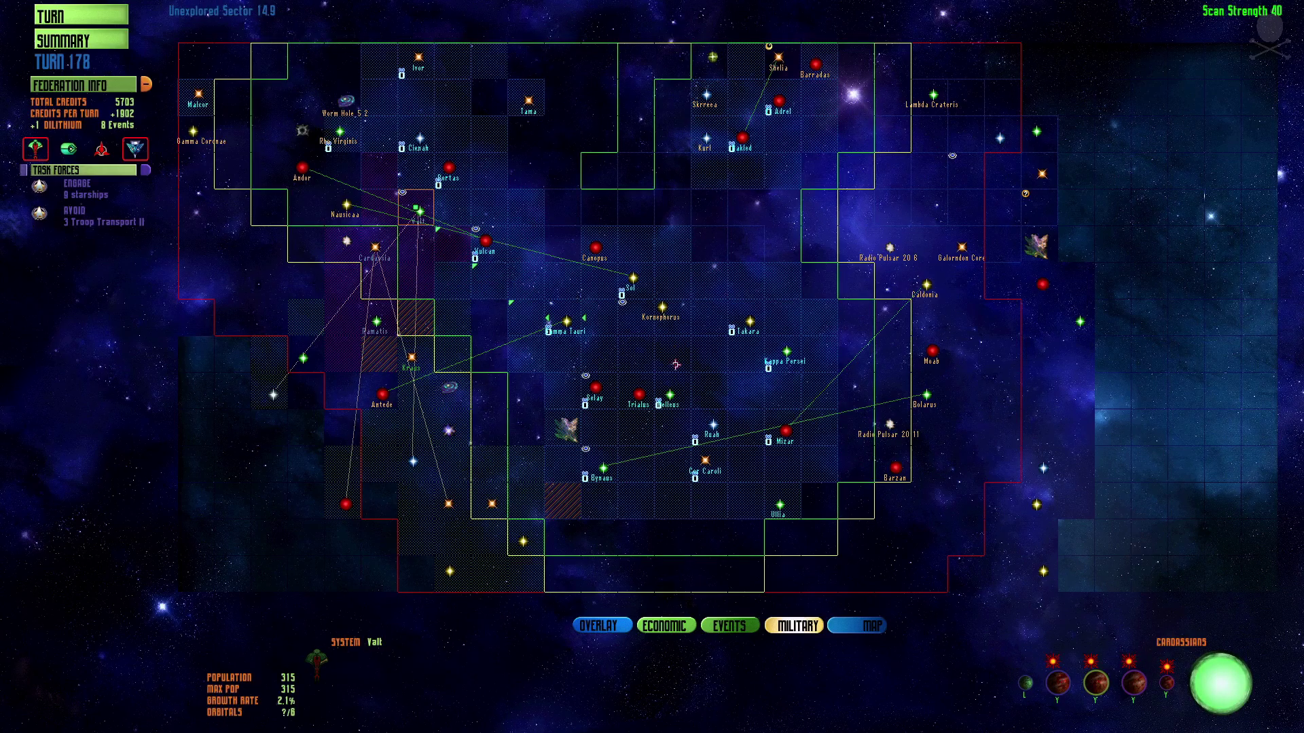
Look over Bynaus, Selay, the science vessel and an unexplored eastern sector.
{"action": "left_click", "coordinate": [590, 478]}
{"action": "left_click", "coordinate": [596, 389]}
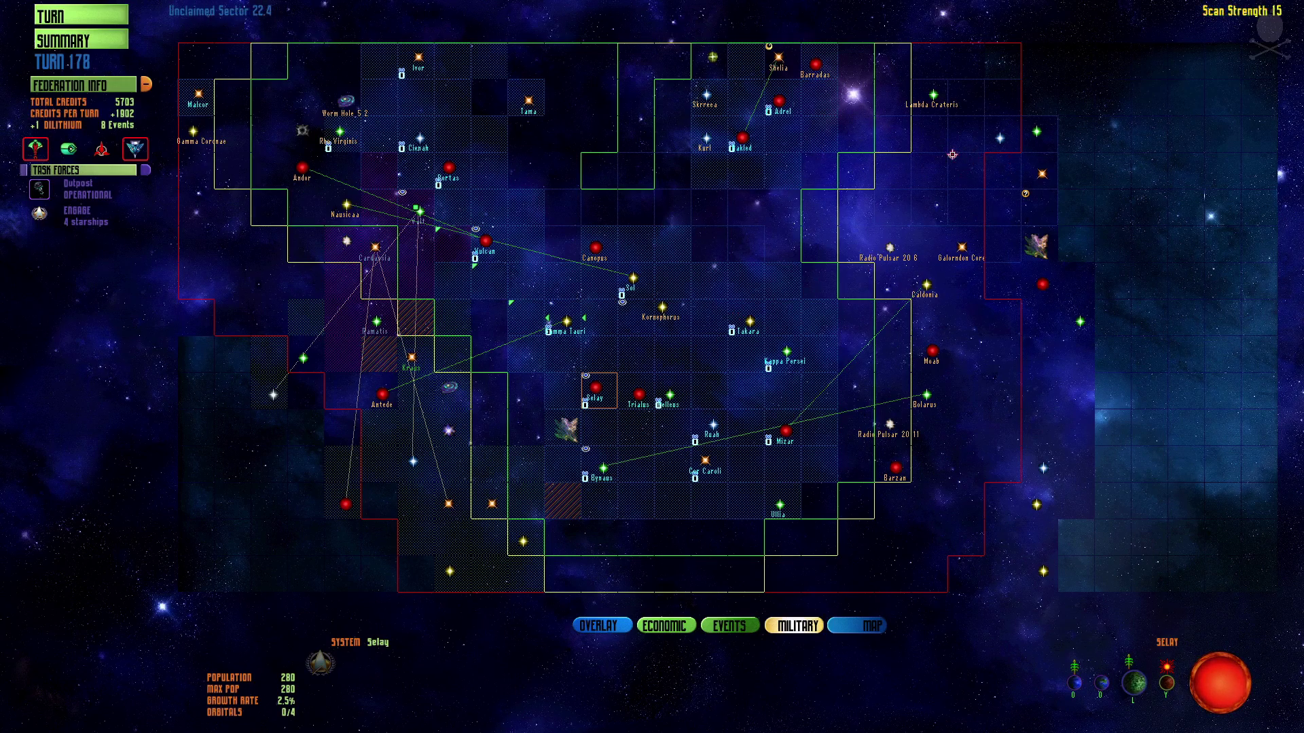
{"action": "left_click", "coordinate": [966, 171]}
{"action": "left_click", "coordinate": [999, 136]}
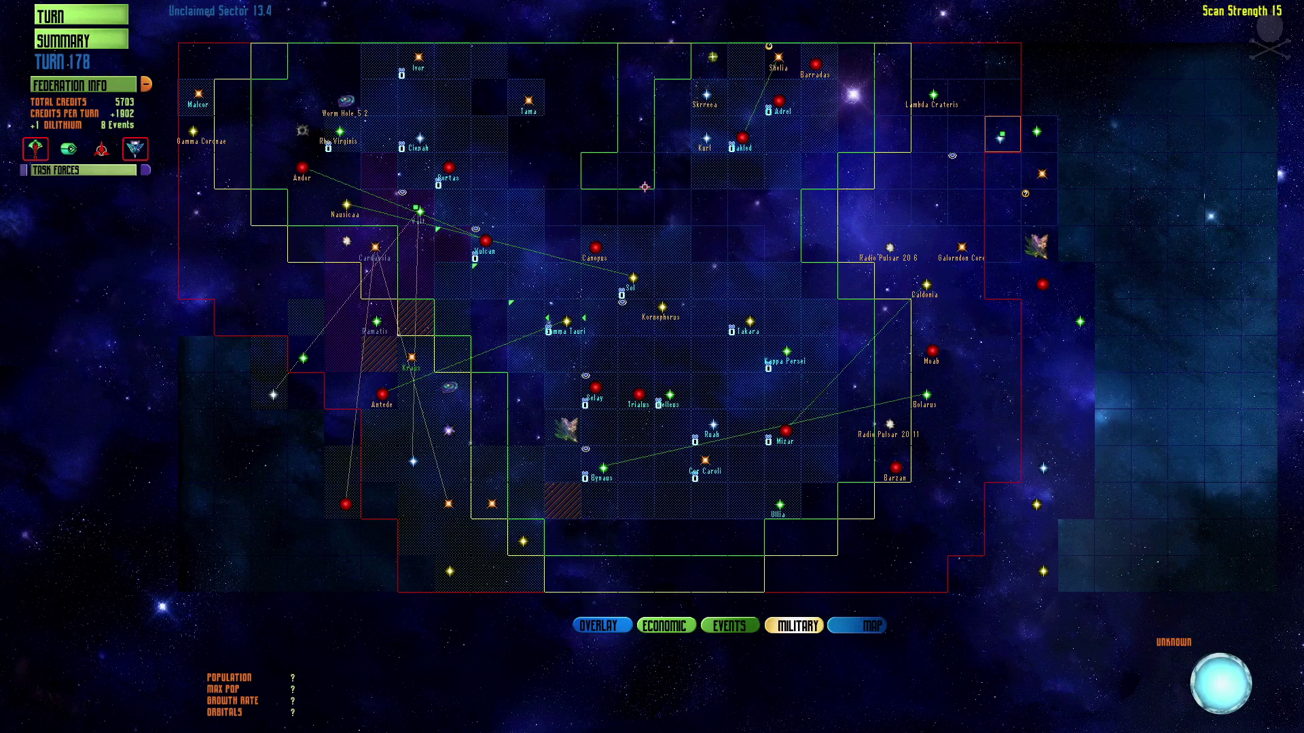
Read the intel reports on the compromised Cardassian courier and the foiled Romulan sabotage.
{"action": "left_click", "coordinate": [90, 35]}
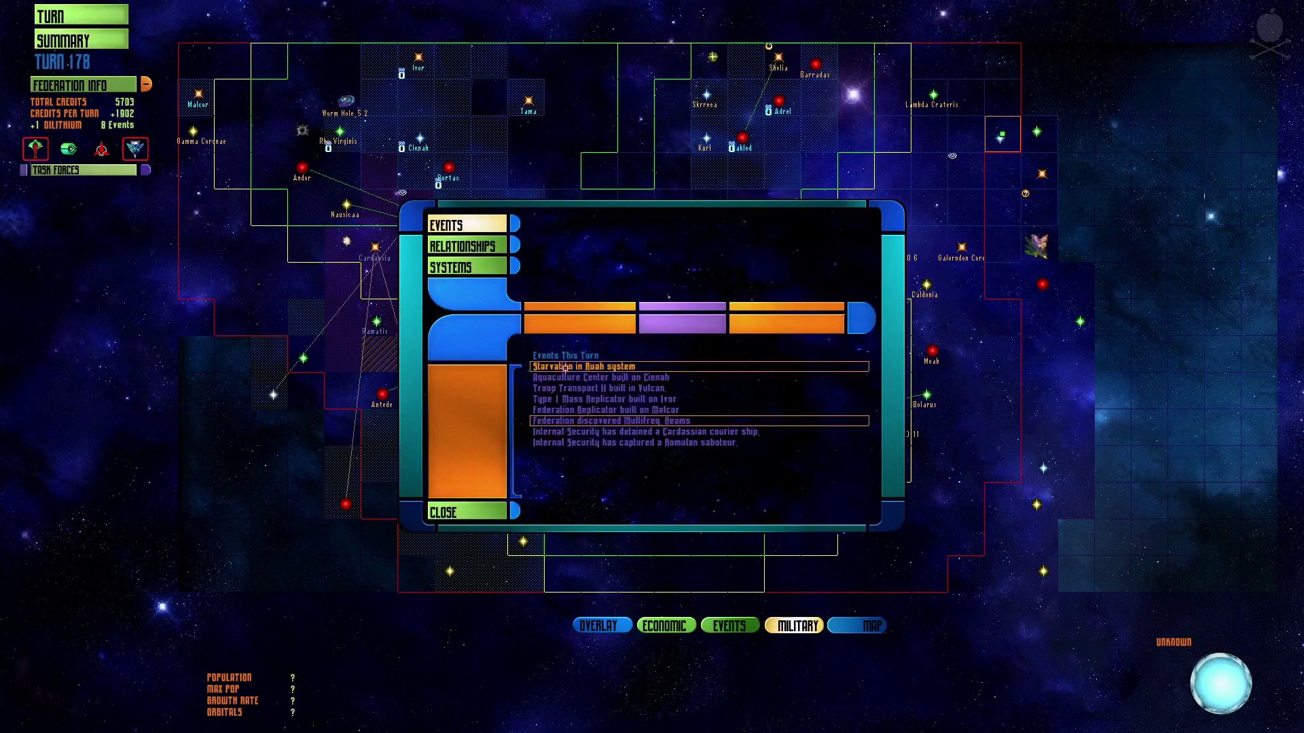
{"action": "left_click", "coordinate": [552, 434]}
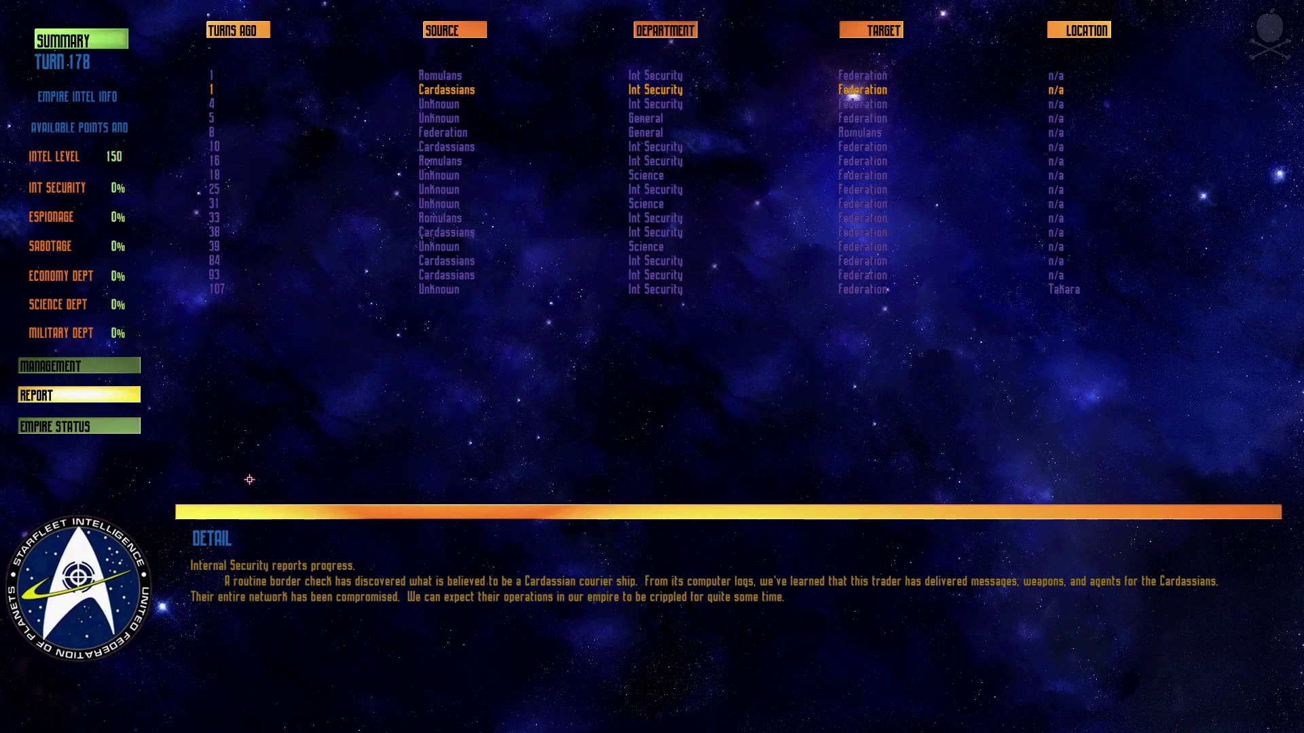
{"action": "left_click", "coordinate": [381, 74]}
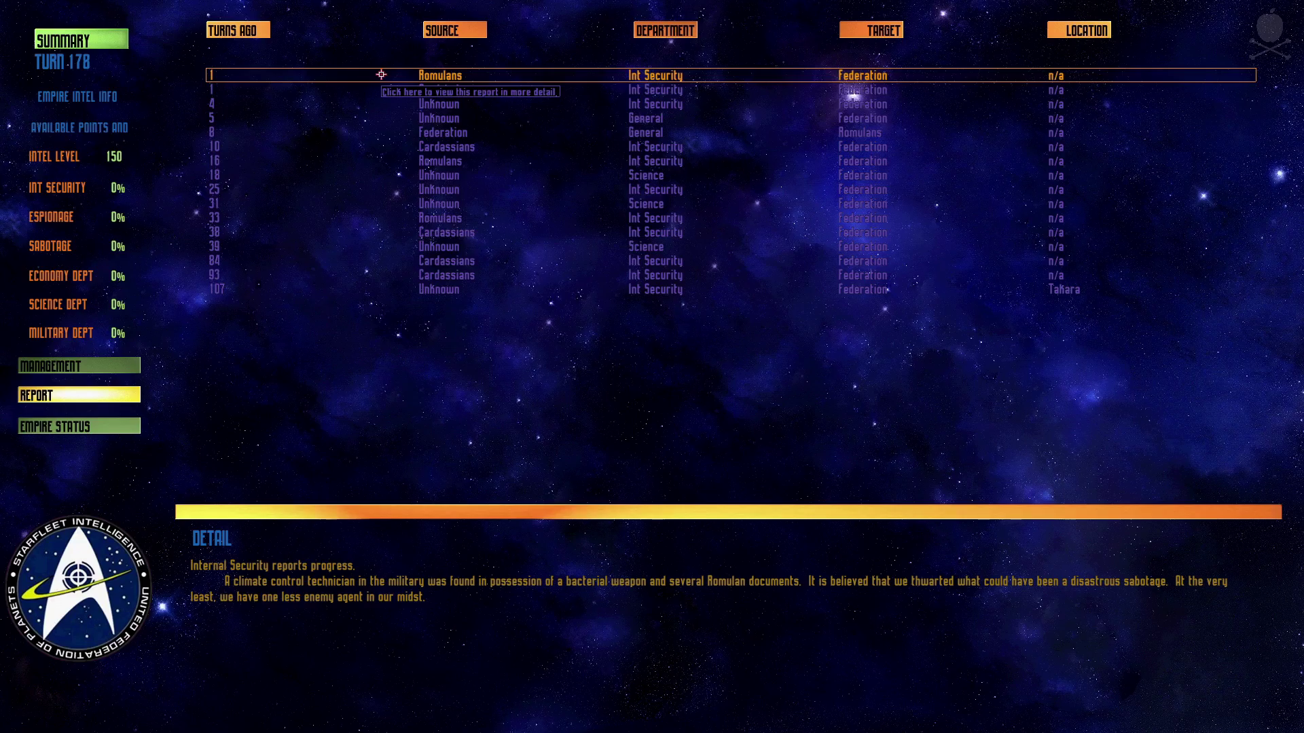
{"action": "right_click", "coordinate": [726, 418]}
Back on the galaxy map, send the troop transports near Cardassia toward Vulcan.
{"action": "left_click", "coordinate": [722, 347]}
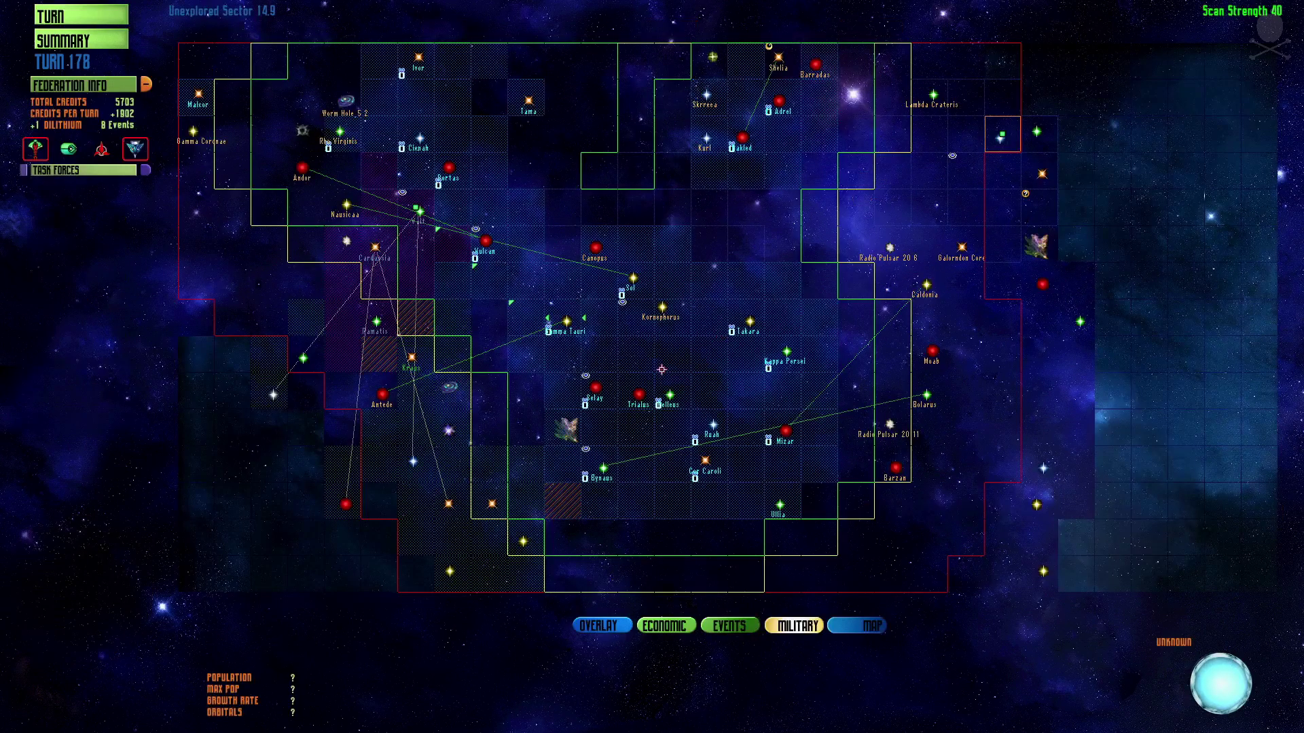
{"action": "left_click", "coordinate": [597, 388]}
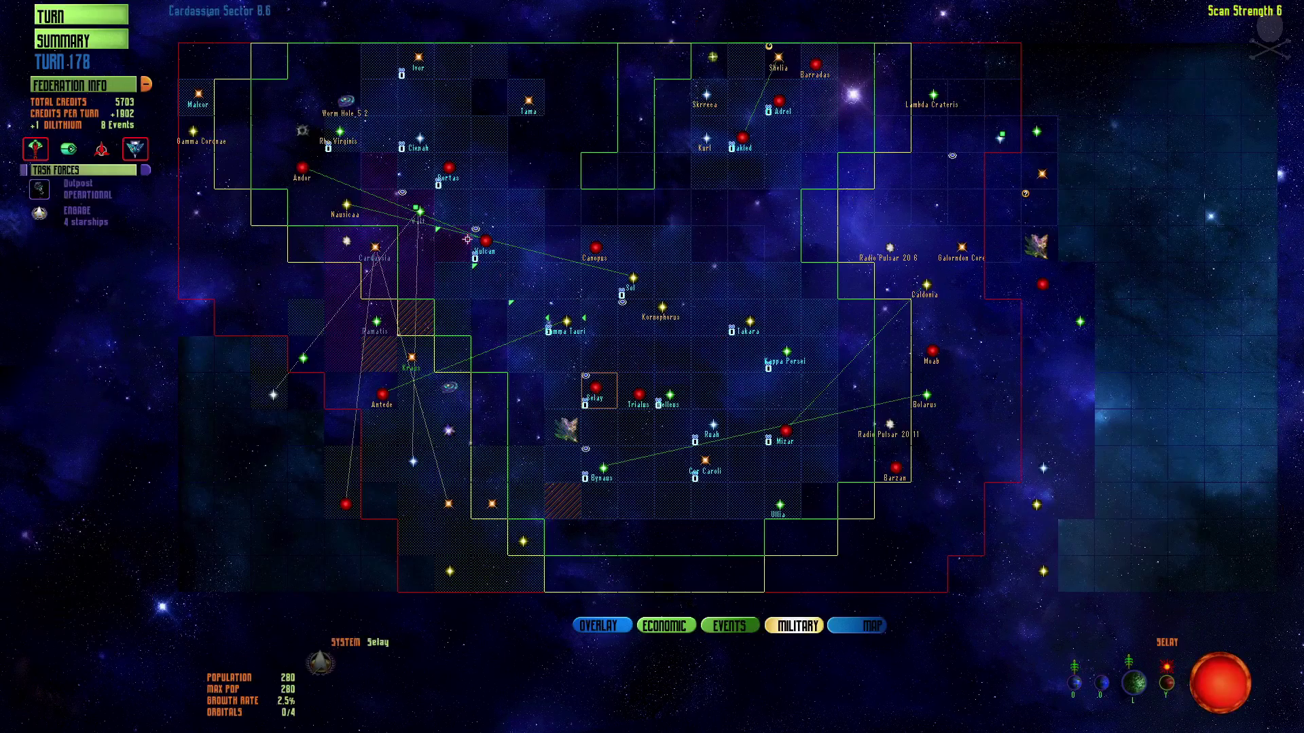
{"action": "left_click", "coordinate": [491, 251]}
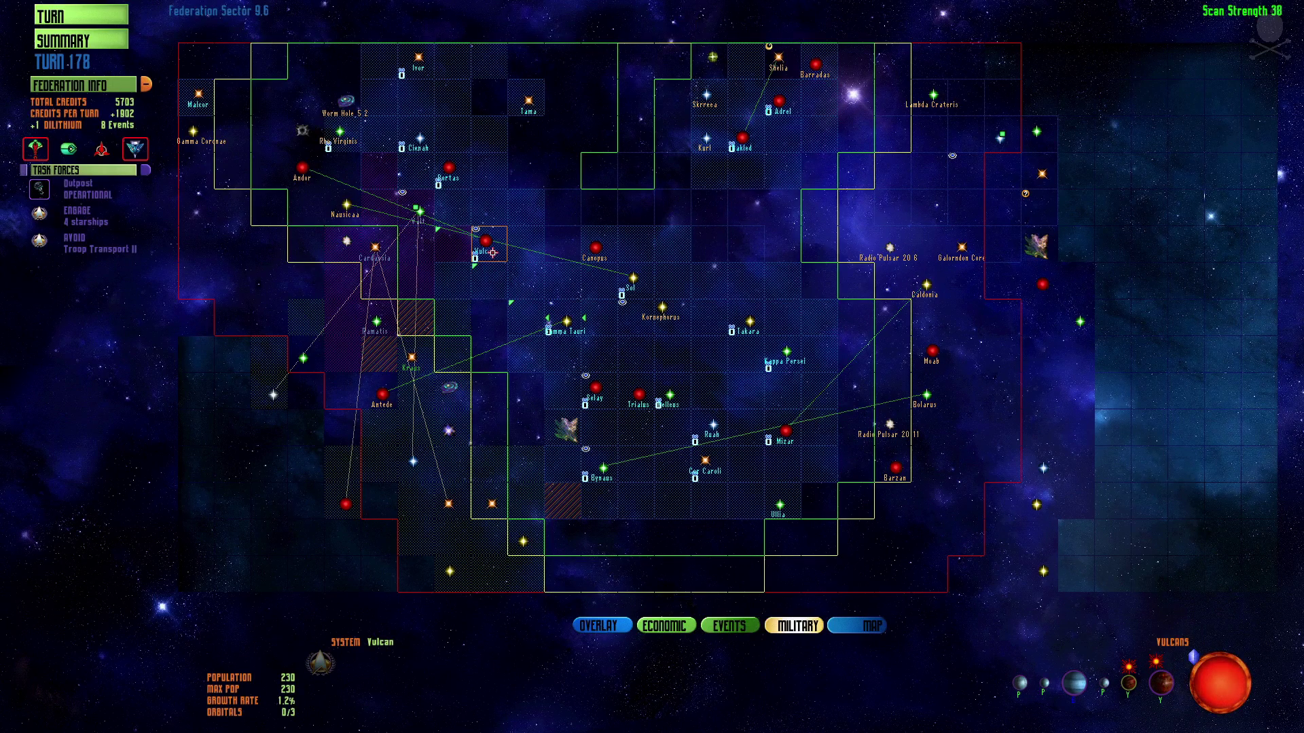
{"action": "left_click", "coordinate": [385, 226]}
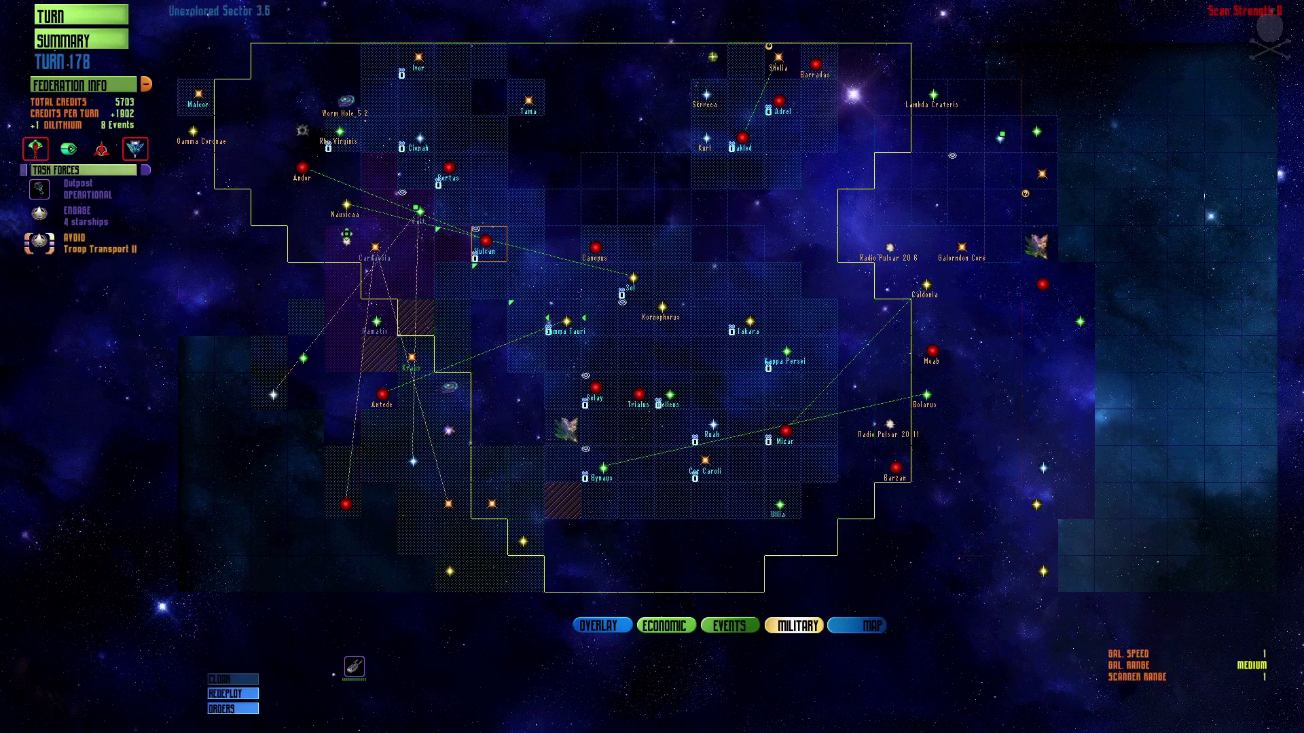
{"action": "left_click", "coordinate": [466, 241]}
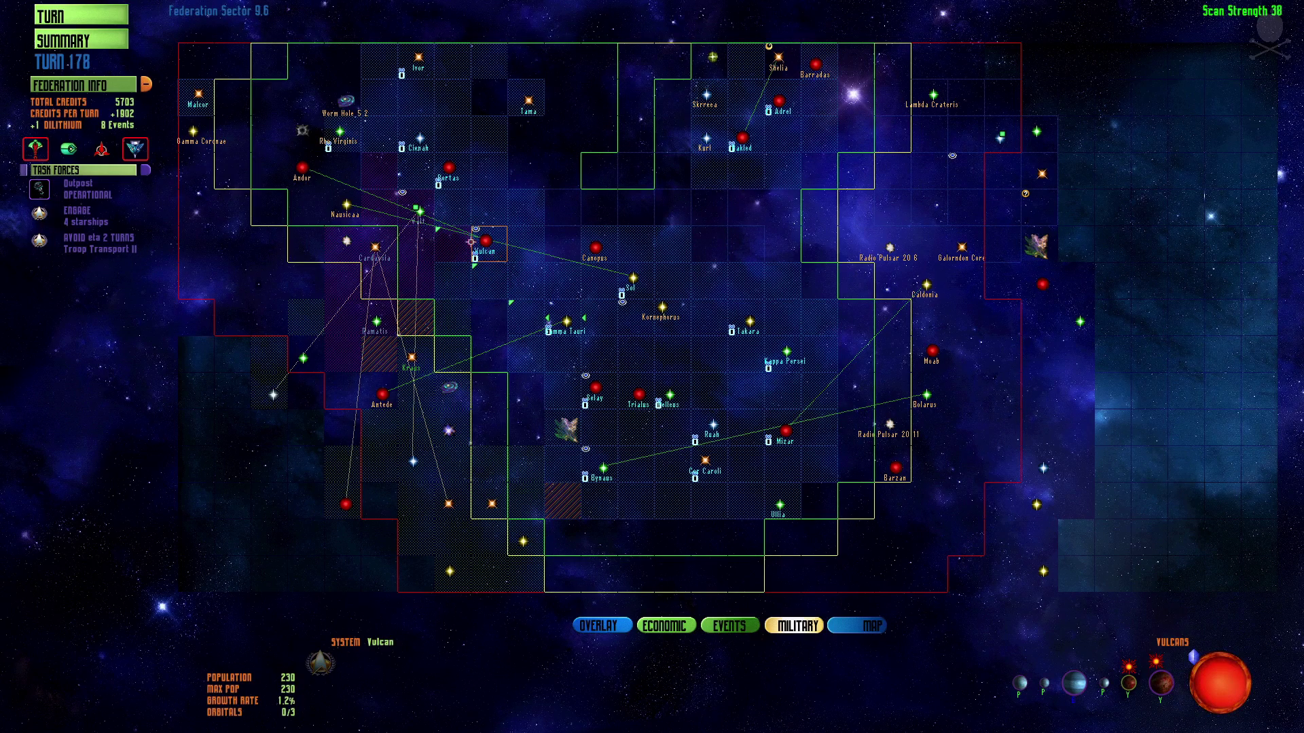
Check Vulcan's energy management screen, then return to the galaxy map.
{"action": "left_click", "coordinate": [418, 211]}
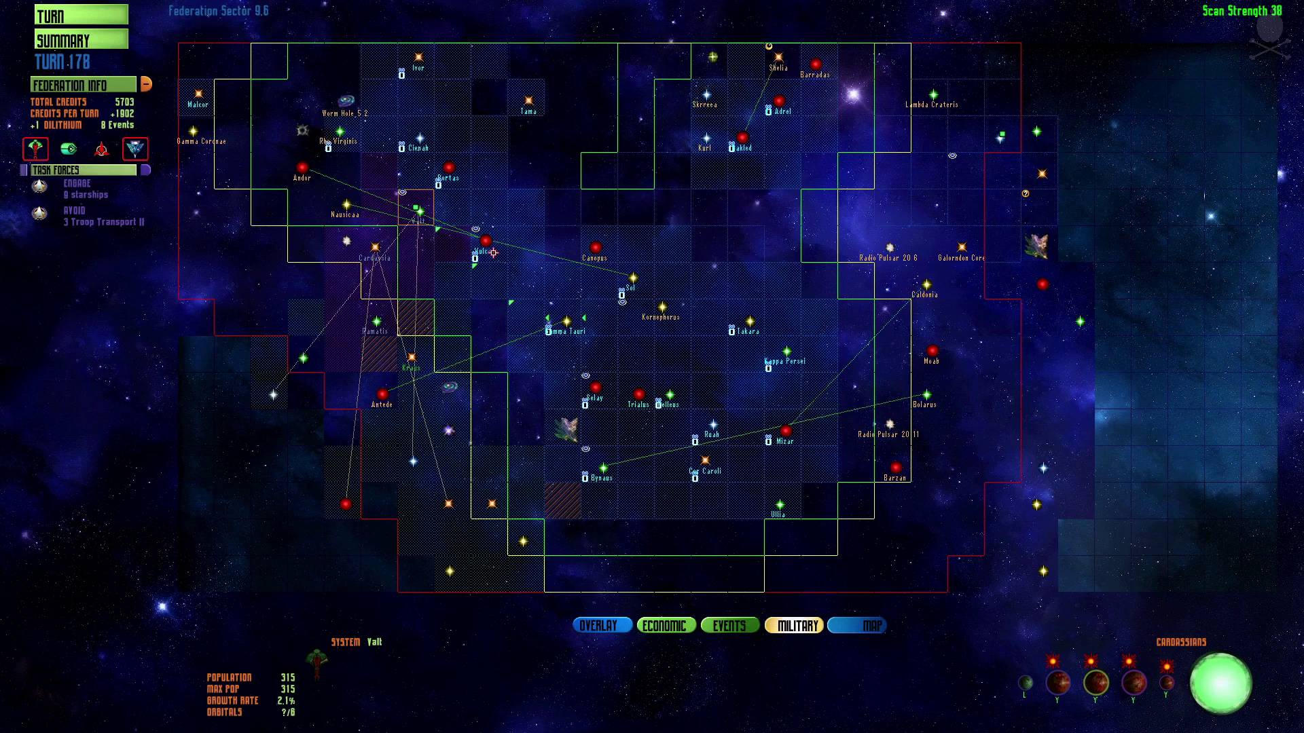
{"action": "left_click", "coordinate": [492, 252]}
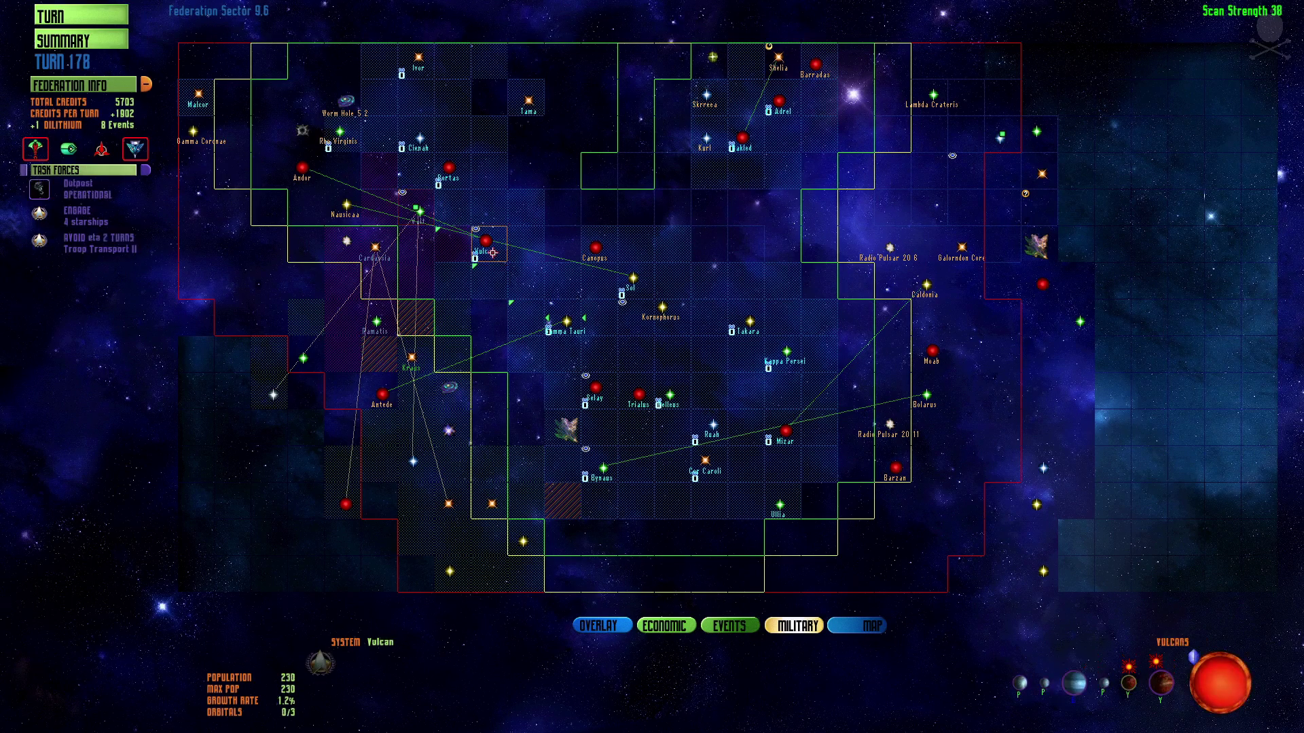
{"action": "left_click", "coordinate": [492, 252]}
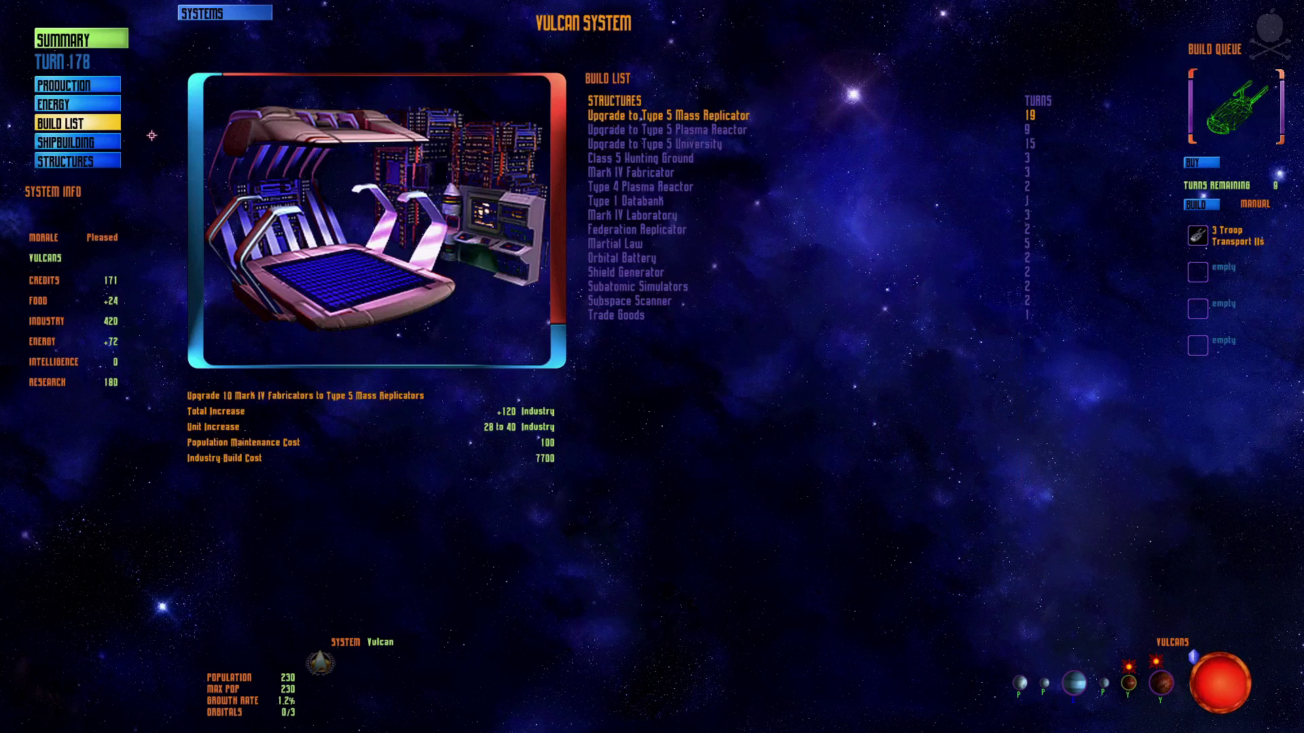
{"action": "left_click", "coordinate": [74, 104]}
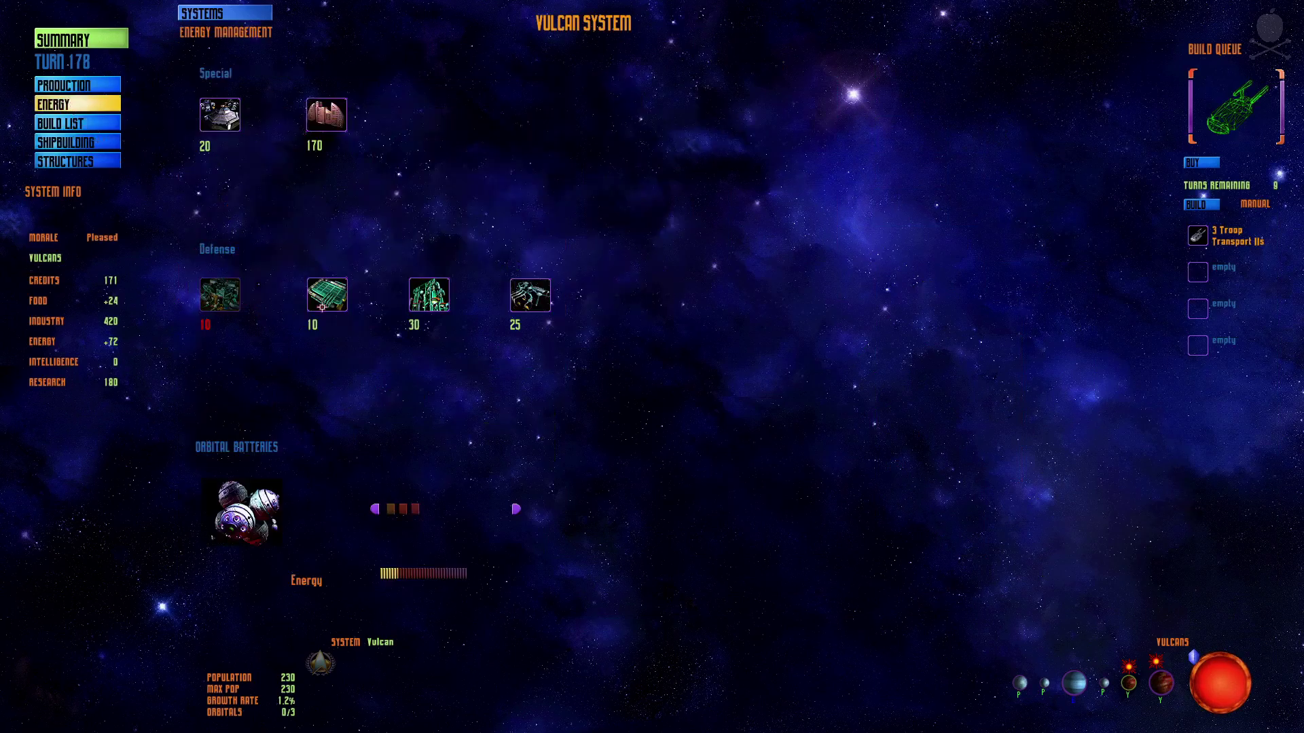
{"action": "mouse_move", "coordinate": [220, 294]}
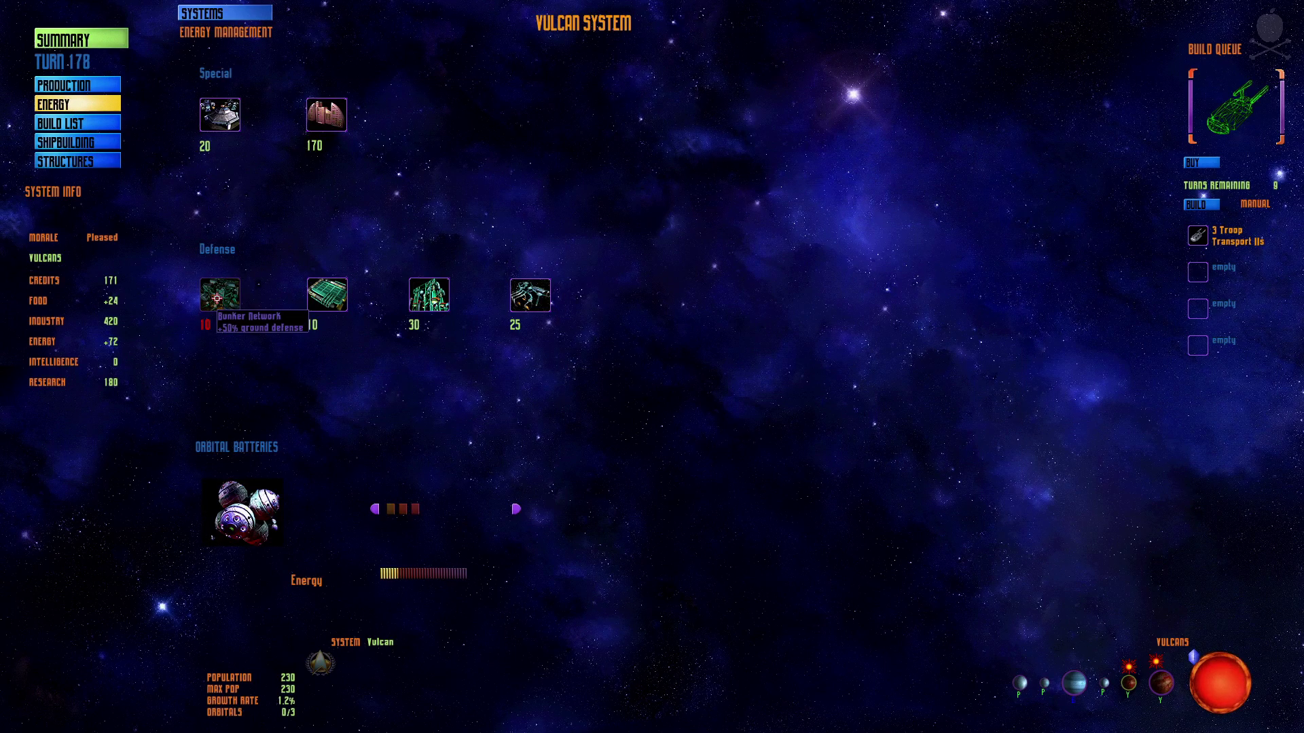
{"action": "right_click", "coordinate": [530, 438]}
{"action": "right_click", "coordinate": [530, 439]}
{"action": "right_click", "coordinate": [537, 374]}
{"action": "left_click", "coordinate": [537, 296]}
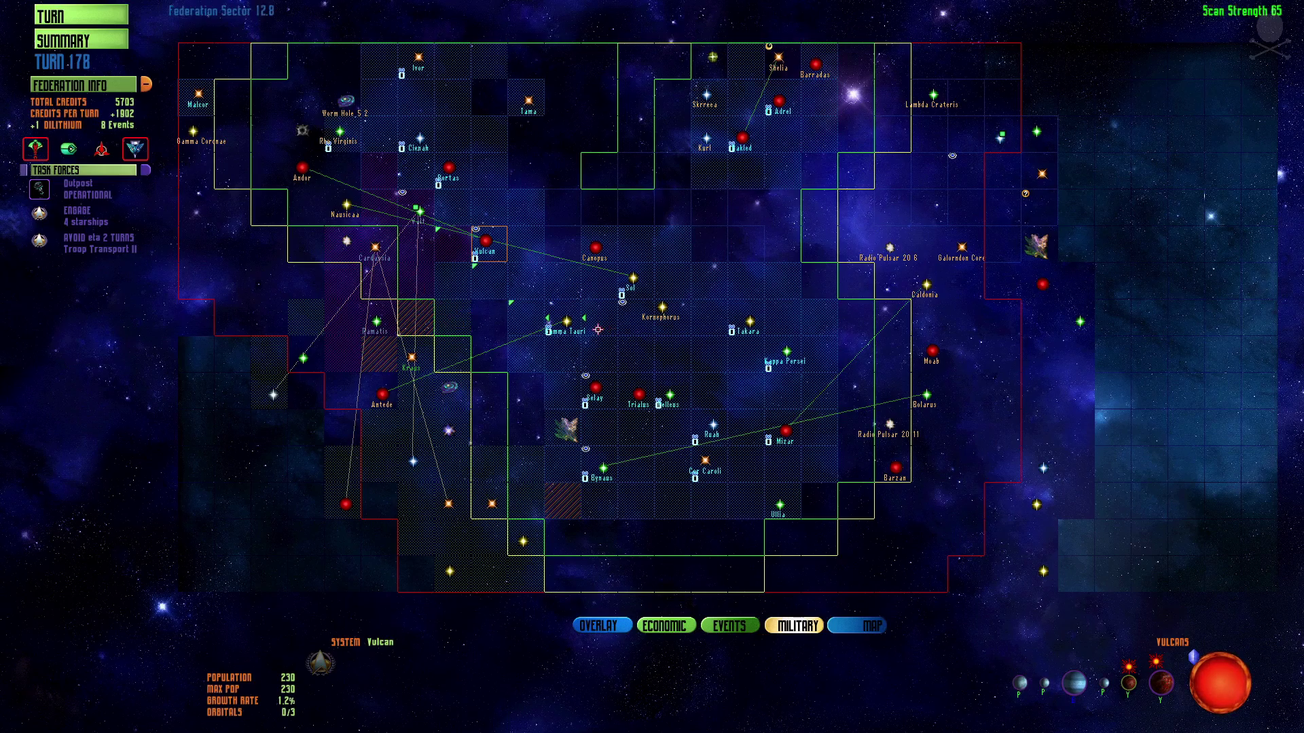
{"action": "mouse_move", "coordinate": [742, 139]}
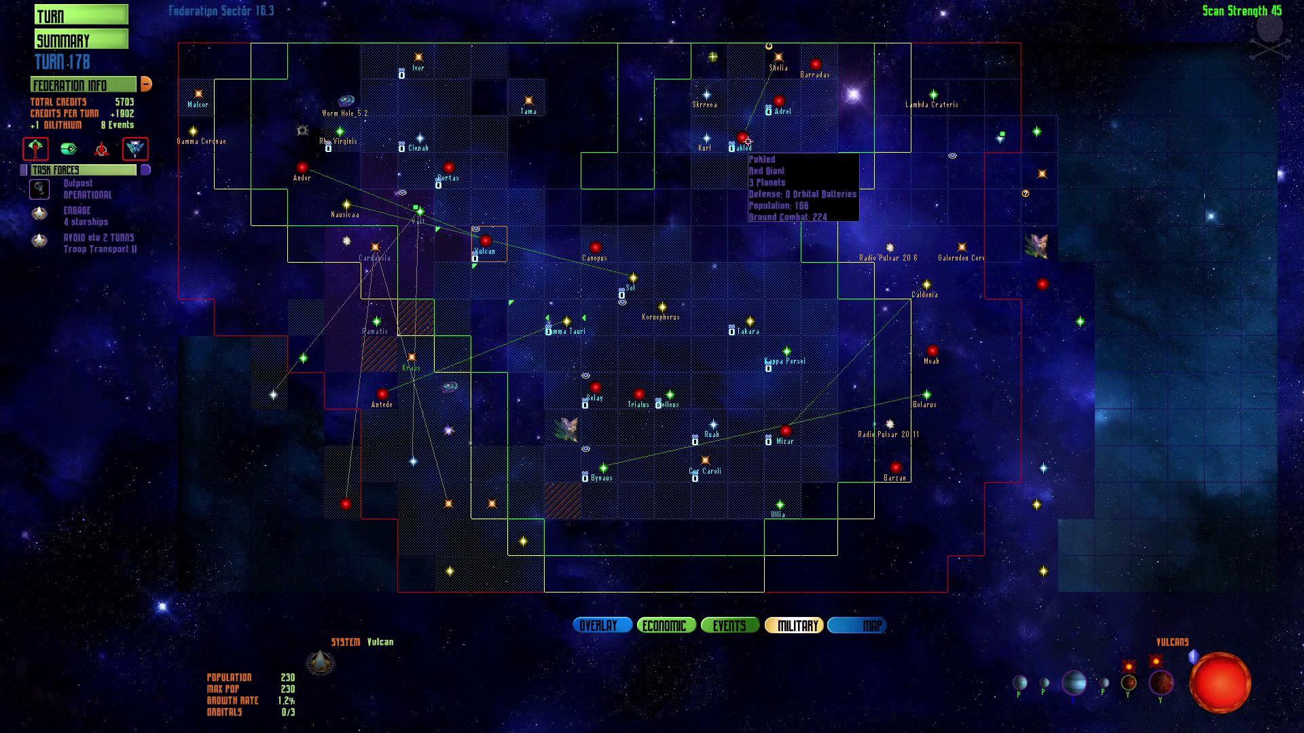
Open the Selay system screen, whose queue holds 4 Command Cruisers.
{"action": "left_click", "coordinate": [611, 466]}
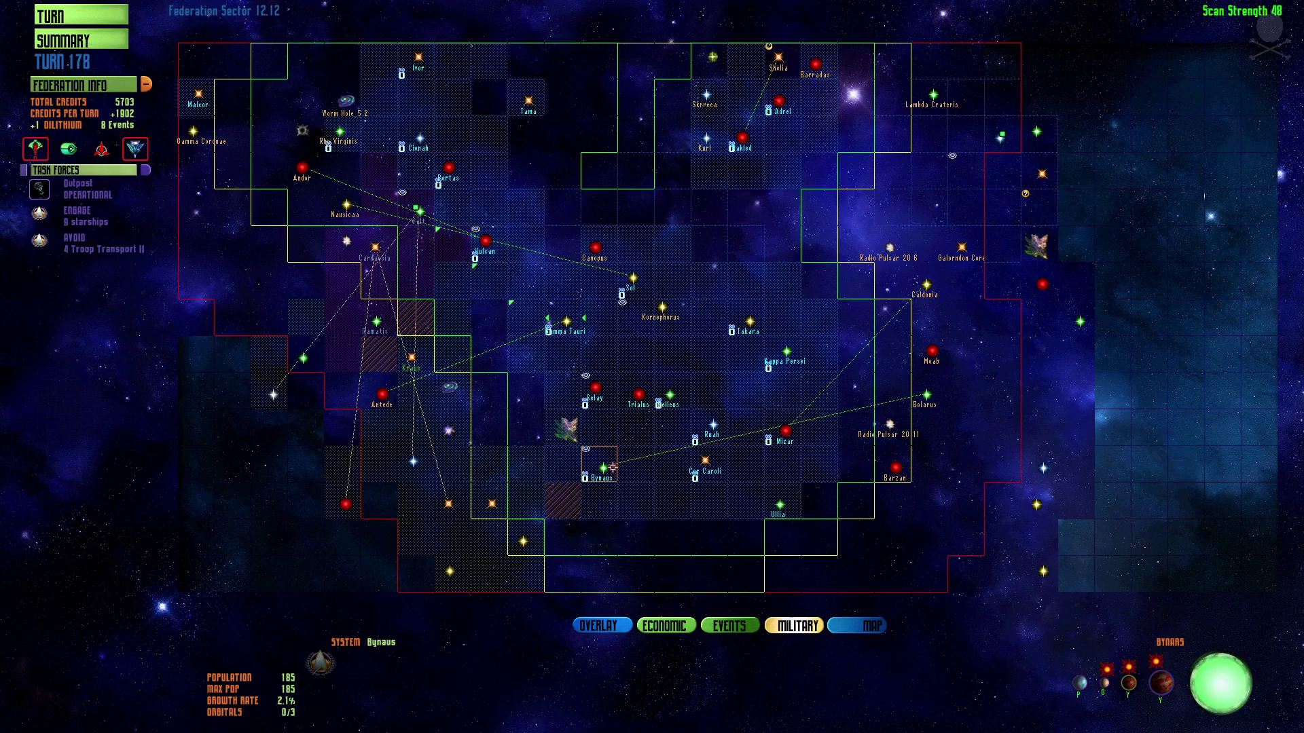
{"action": "left_click", "coordinate": [602, 389]}
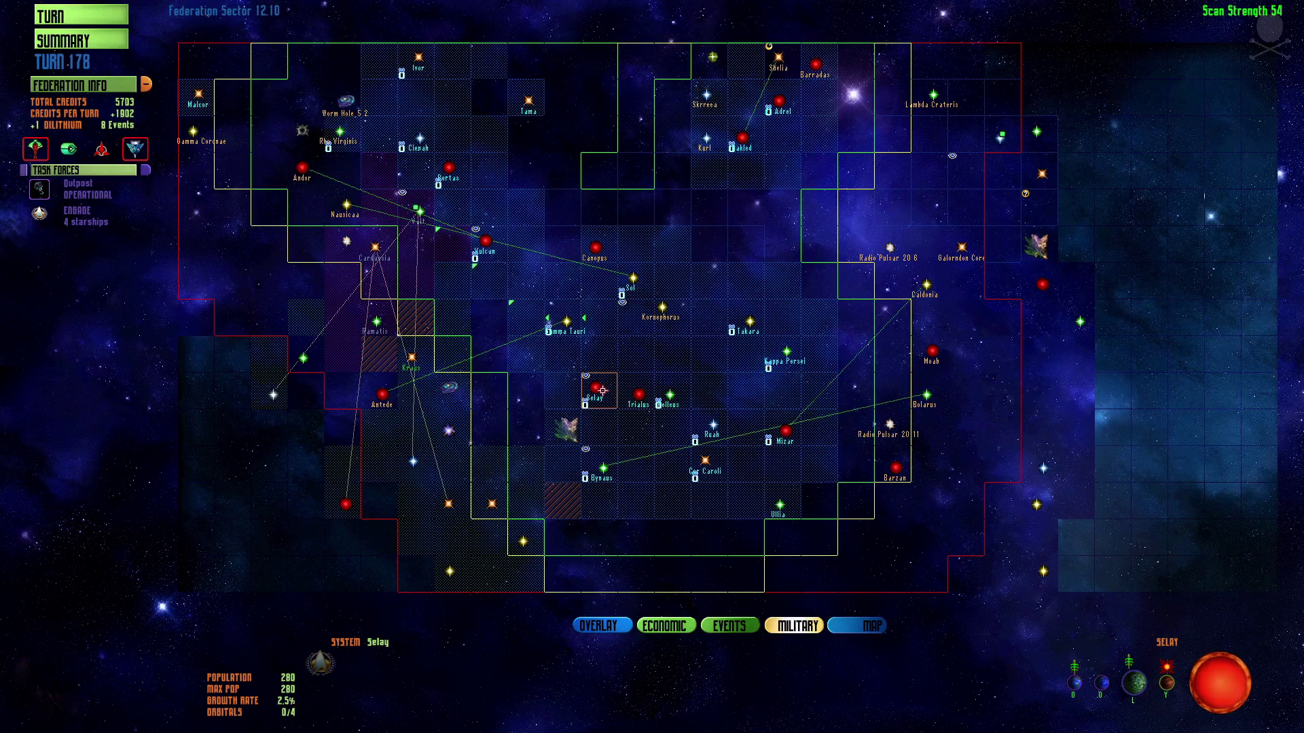
{"action": "double_click", "coordinate": [603, 389]}
Return to the galaxy map and dismiss this turn's events summary.
{"action": "right_click", "coordinate": [602, 390]}
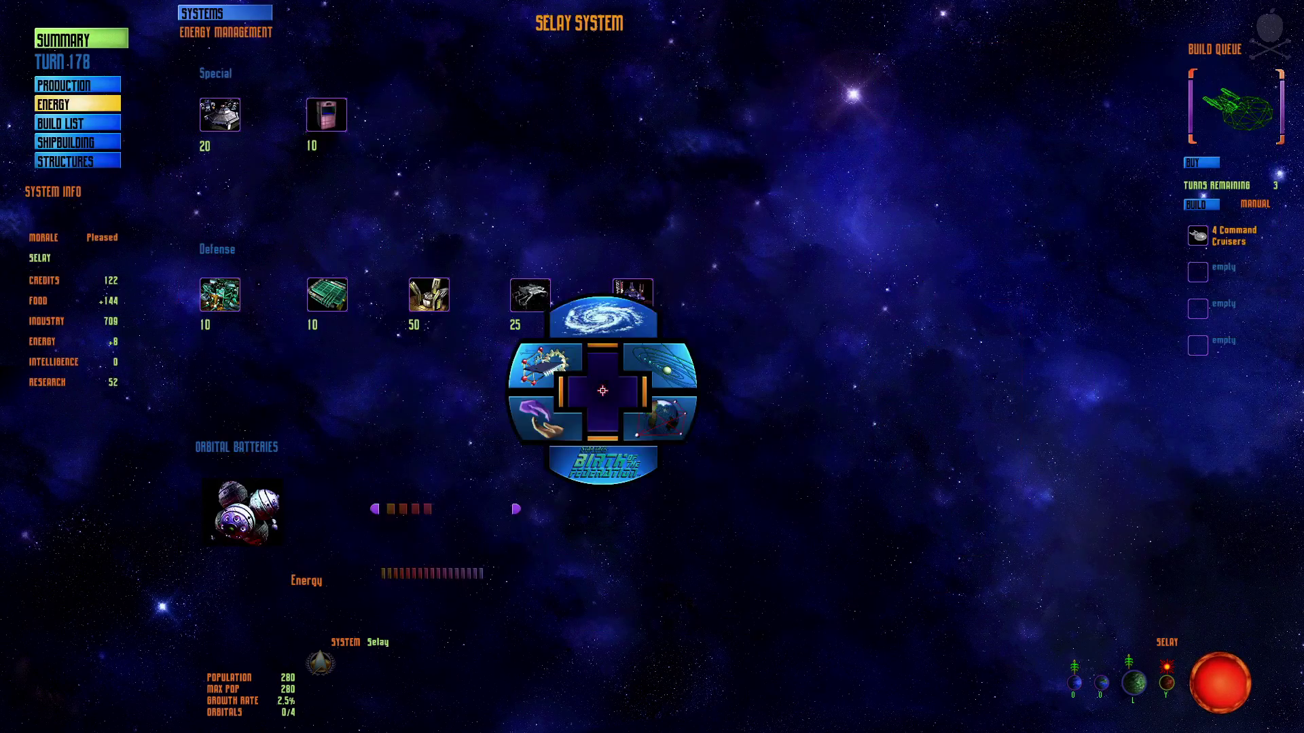
{"action": "left_click", "coordinate": [608, 335]}
{"action": "left_click", "coordinate": [53, 46]}
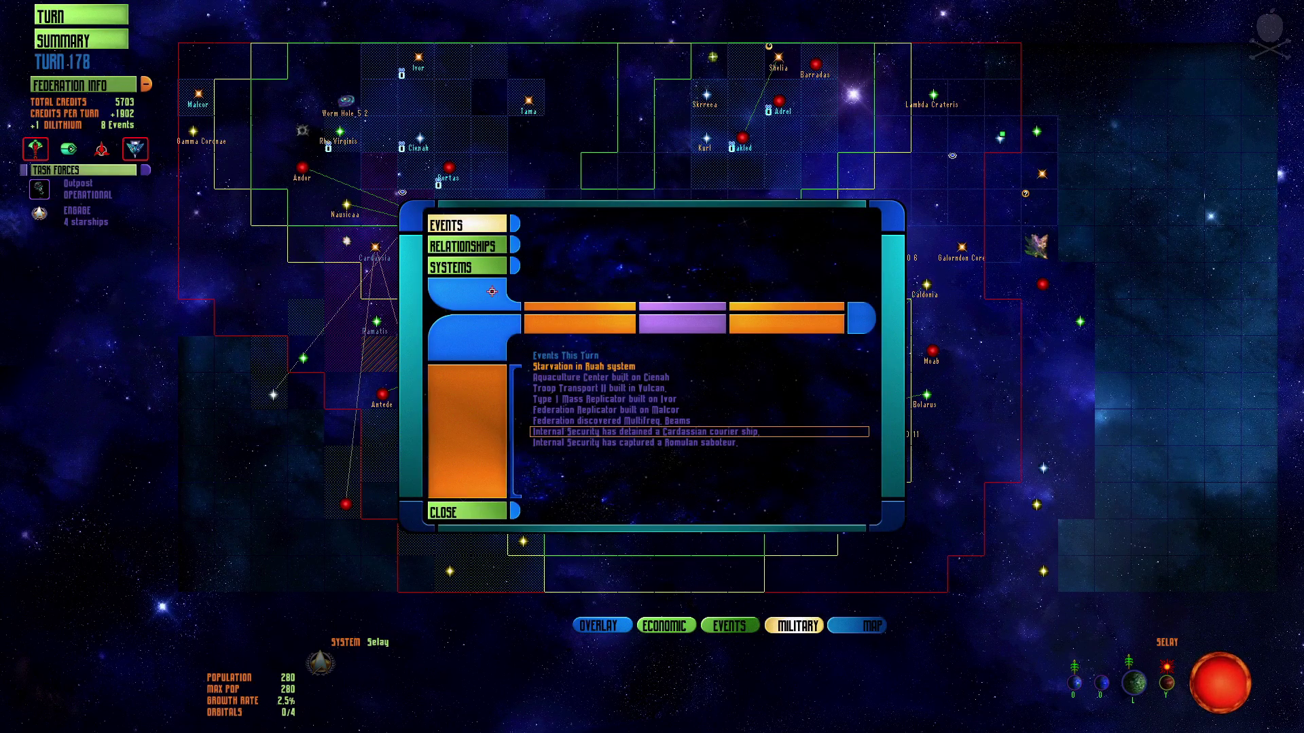
{"action": "left_click", "coordinate": [472, 510]}
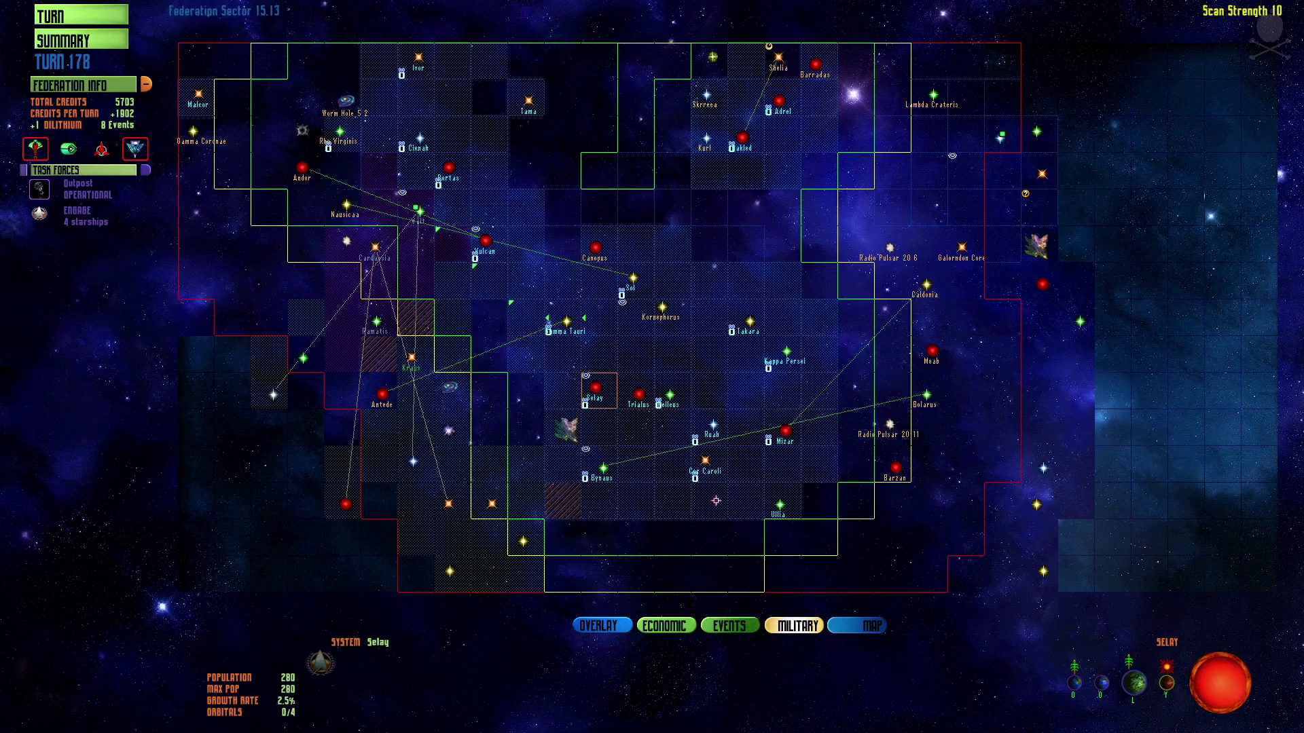
Glance at Ullia, then open the Summary's Systems table.
{"action": "double_click", "coordinate": [774, 507]}
{"action": "right_click", "coordinate": [738, 484]}
{"action": "left_click", "coordinate": [730, 380]}
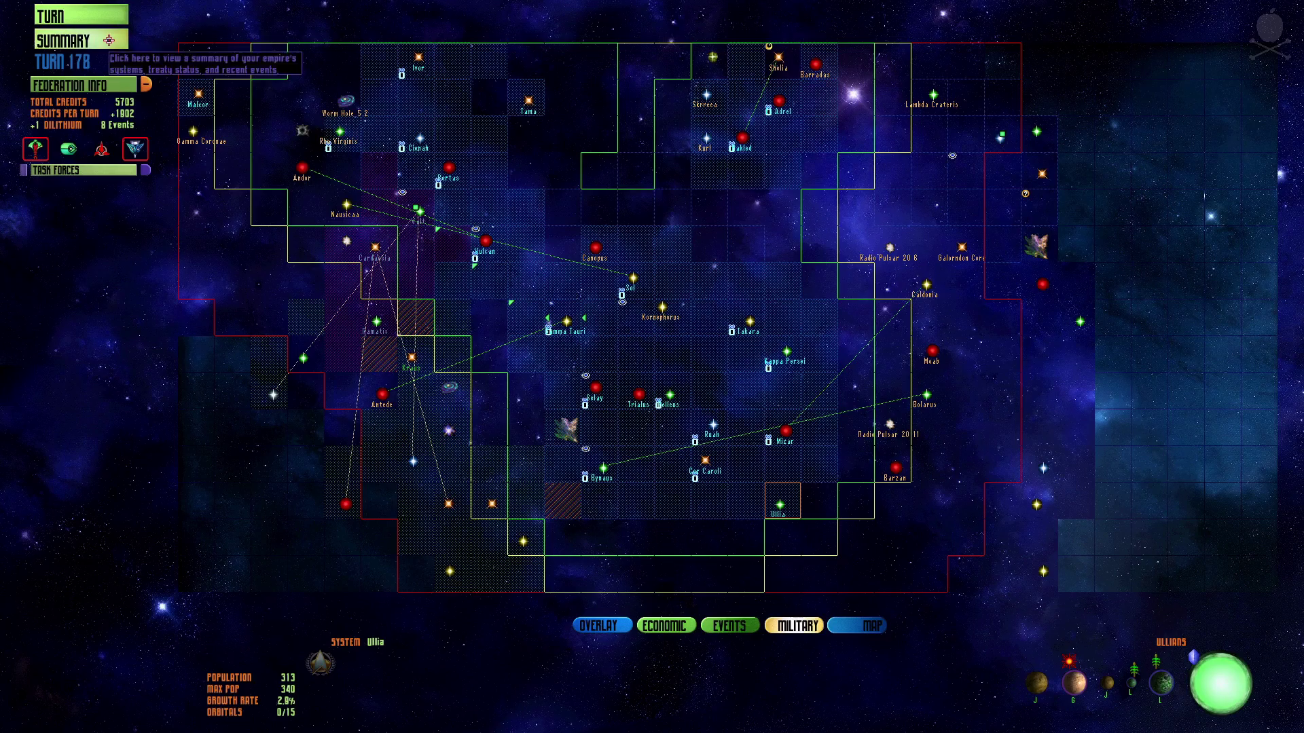
{"action": "left_click", "coordinate": [109, 40]}
{"action": "left_click", "coordinate": [476, 266]}
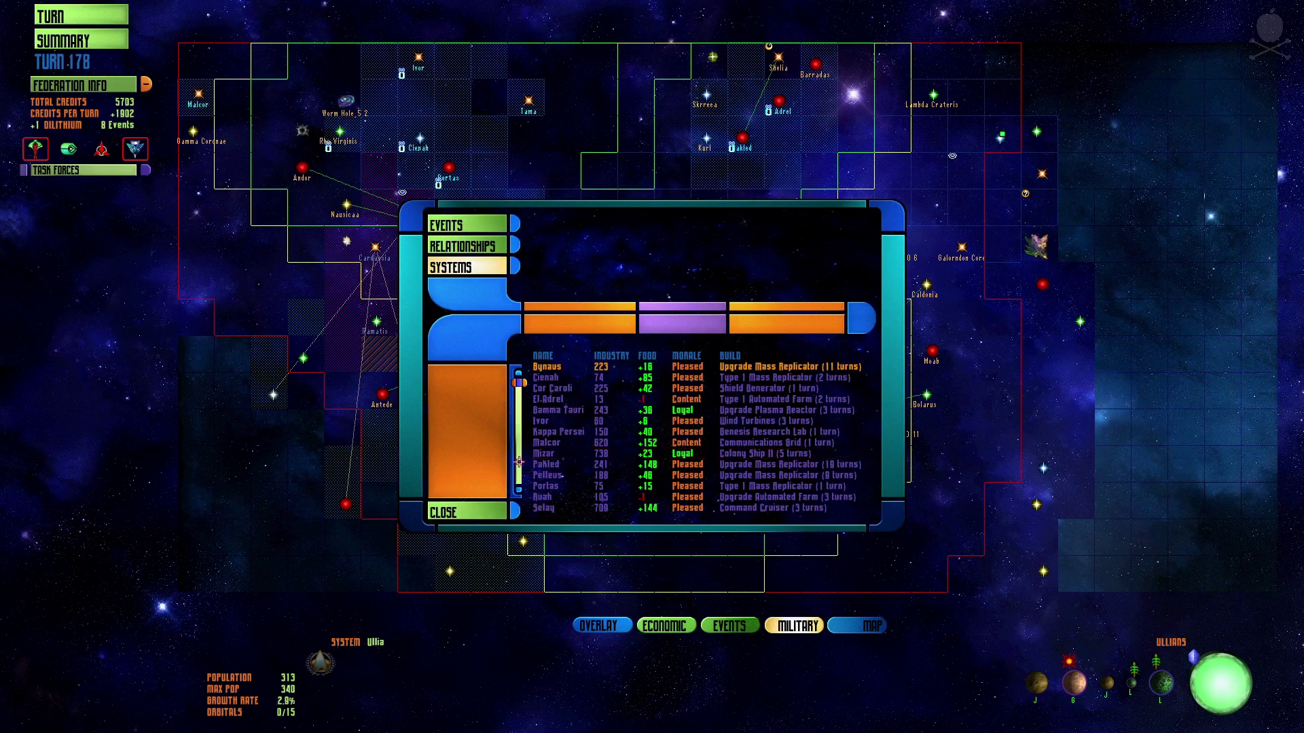
Buy Ruah's automated farm upgrade from the Systems list and return to the map.
{"action": "double_click", "coordinate": [559, 497]}
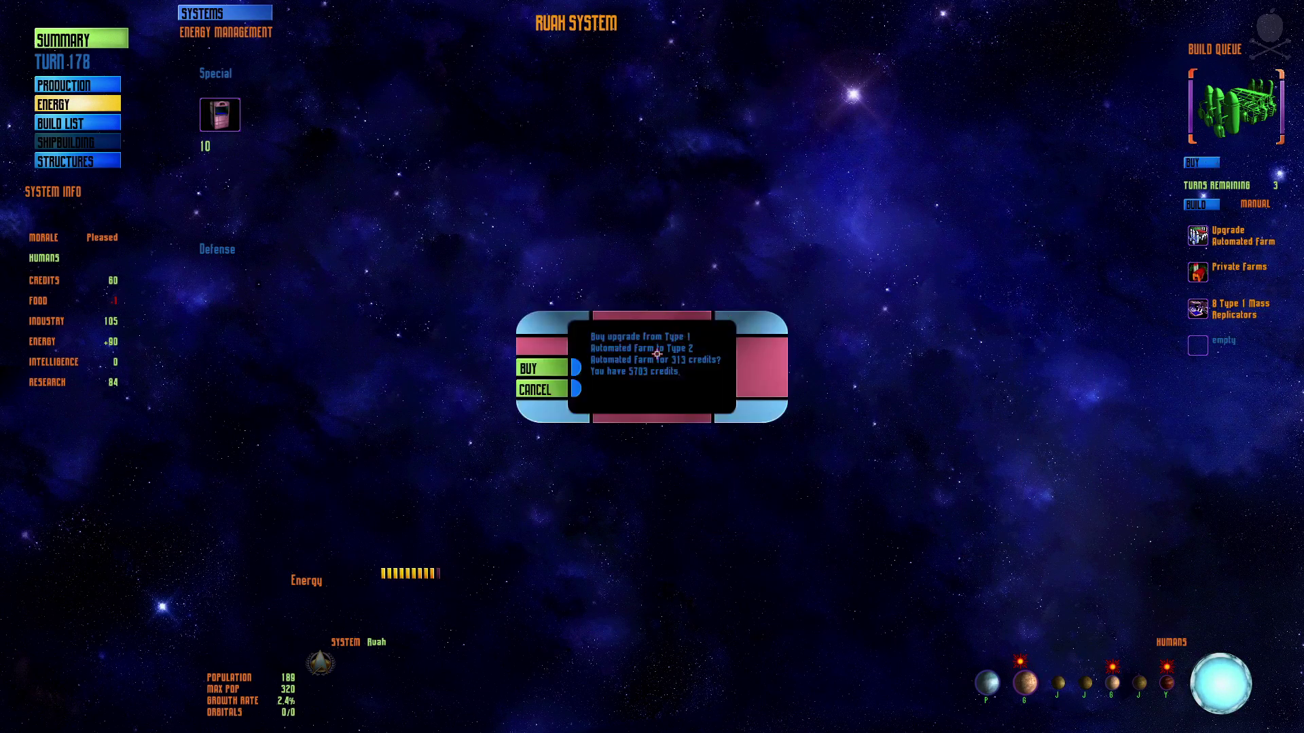
{"action": "left_click", "coordinate": [551, 368]}
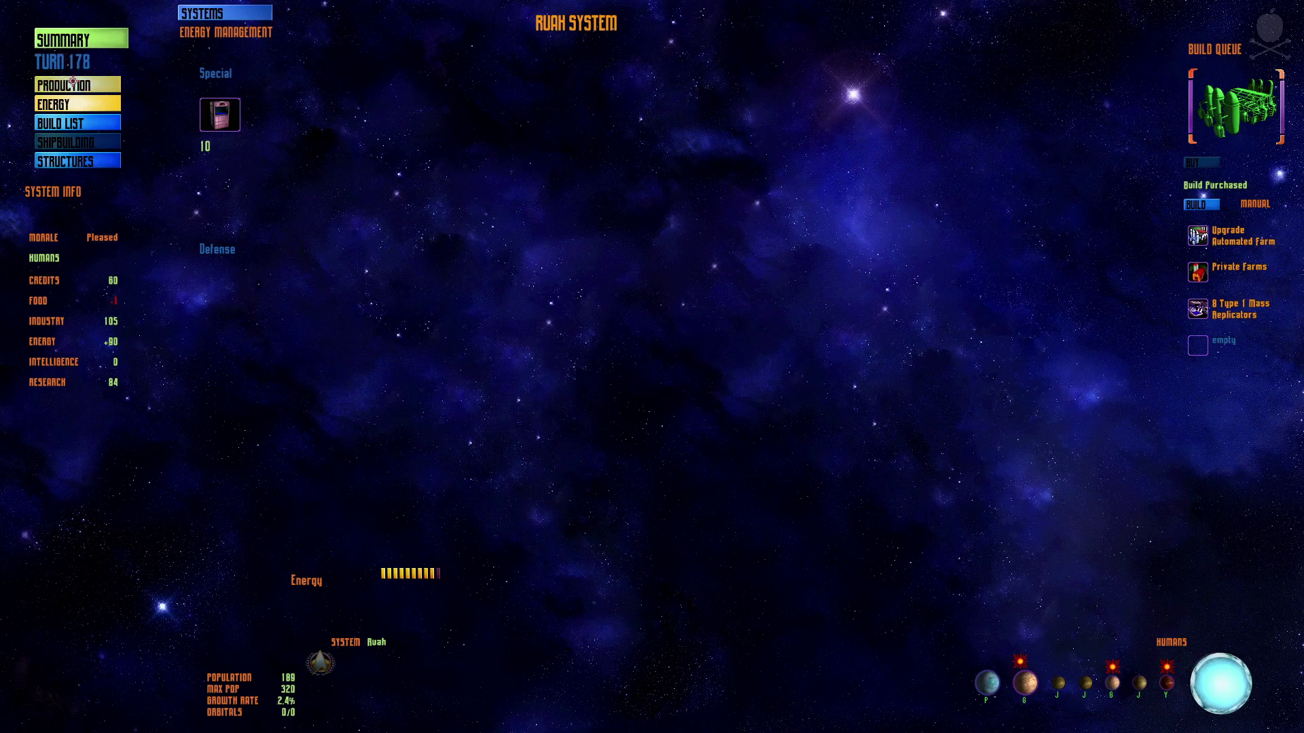
{"action": "left_click", "coordinate": [74, 85]}
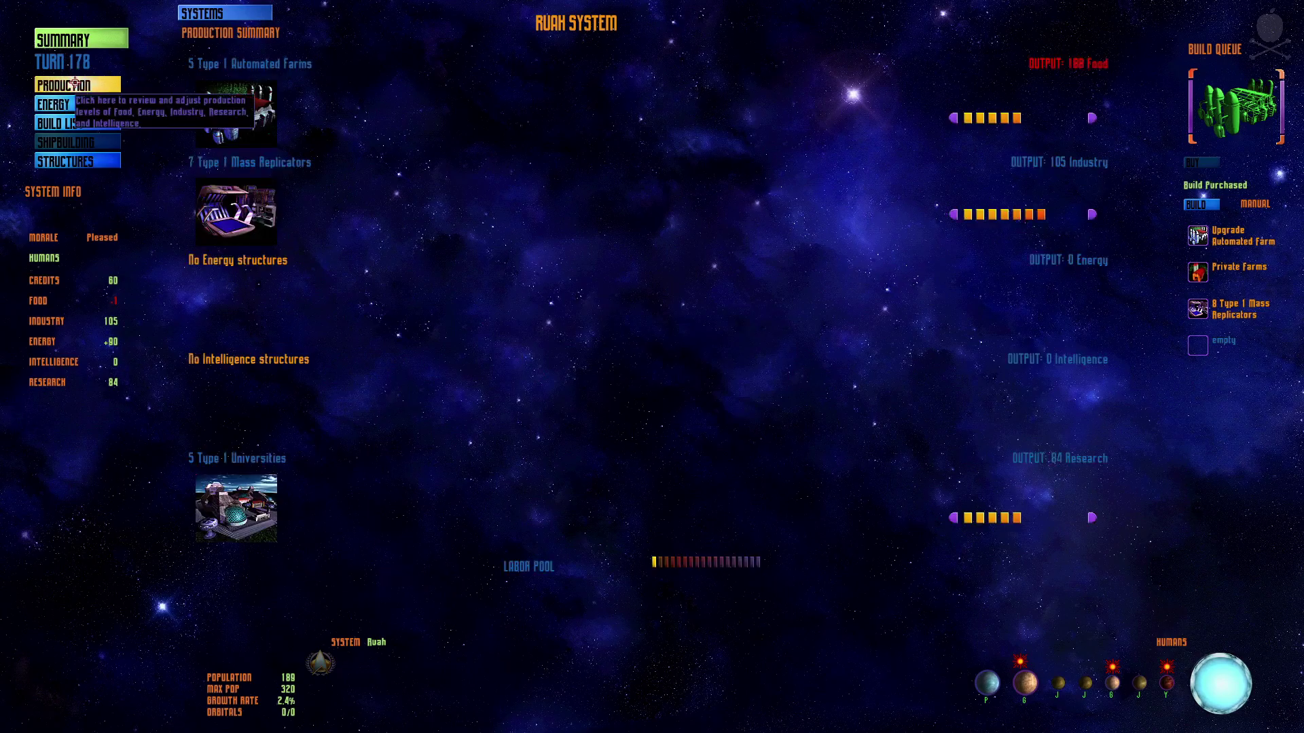
{"action": "right_click", "coordinate": [536, 355]}
{"action": "left_click", "coordinate": [540, 287]}
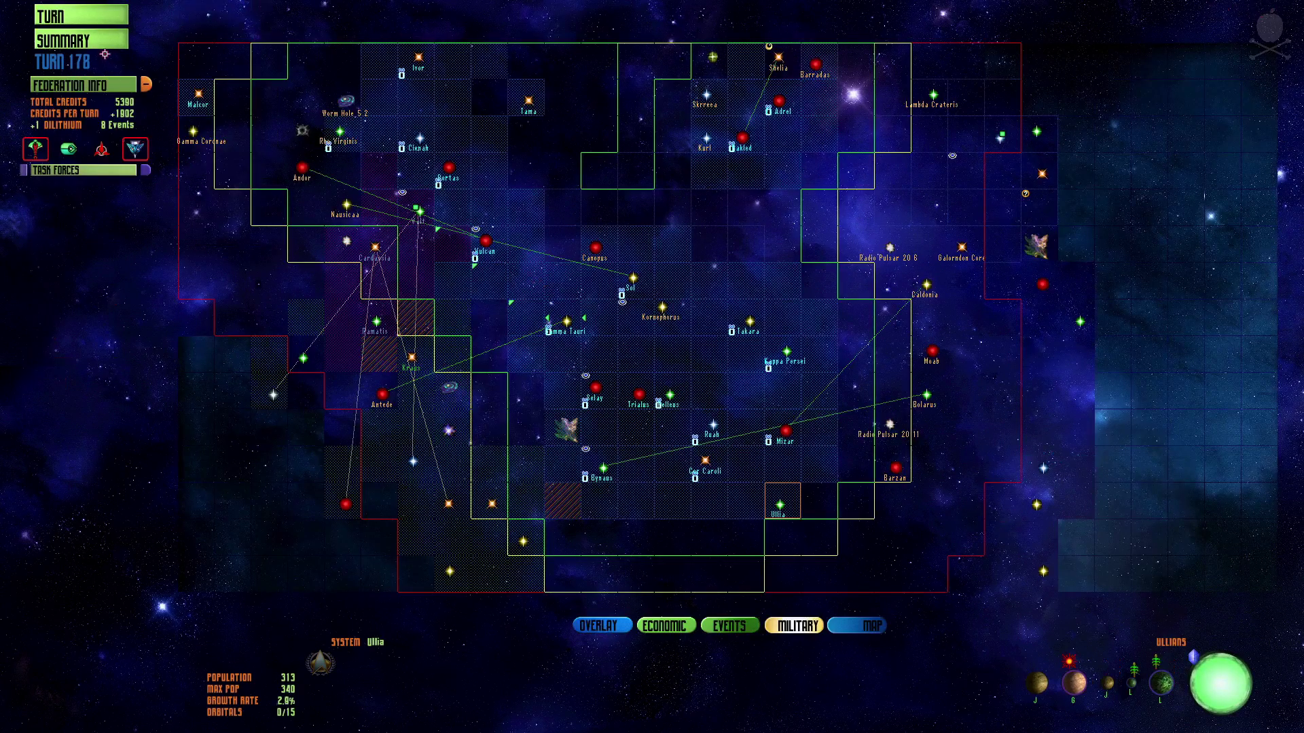
Move one El Adrel worker from industry to food, leaving 5380 credits.
{"action": "left_click", "coordinate": [102, 43]}
{"action": "left_click", "coordinate": [449, 266]}
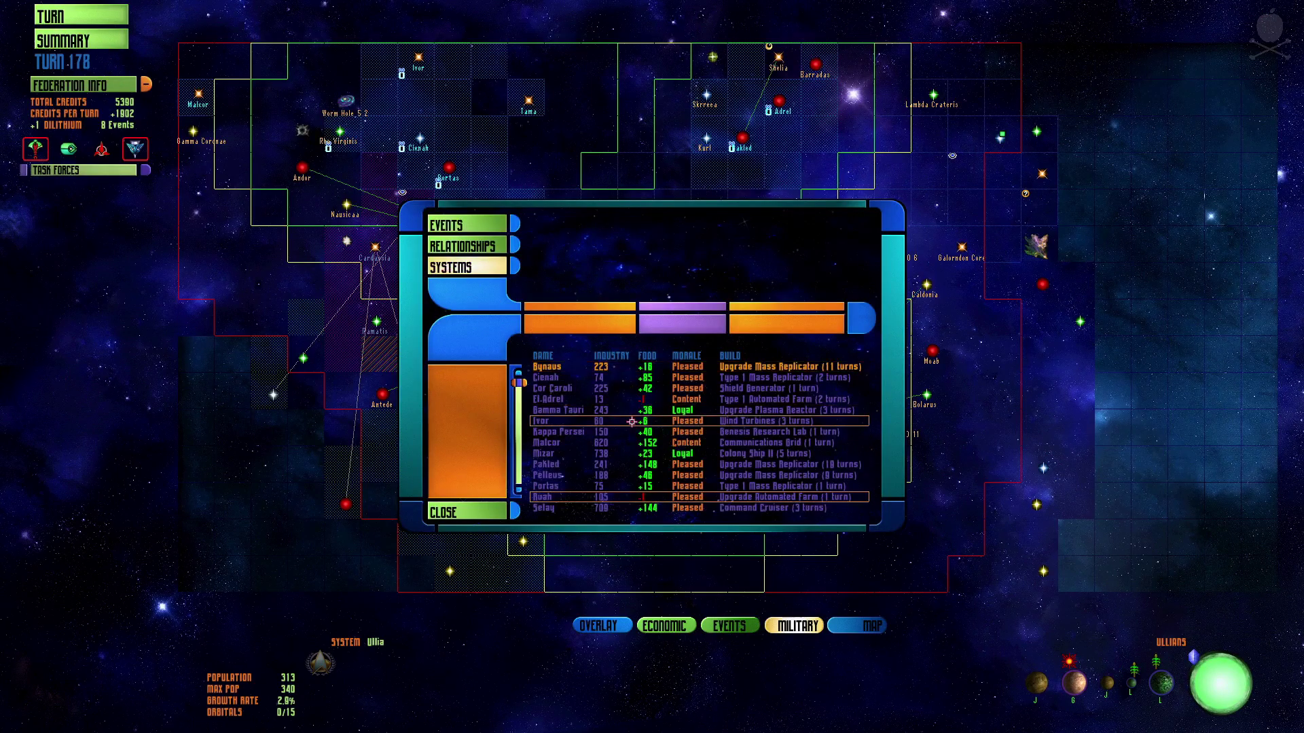
{"action": "left_click", "coordinate": [566, 397]}
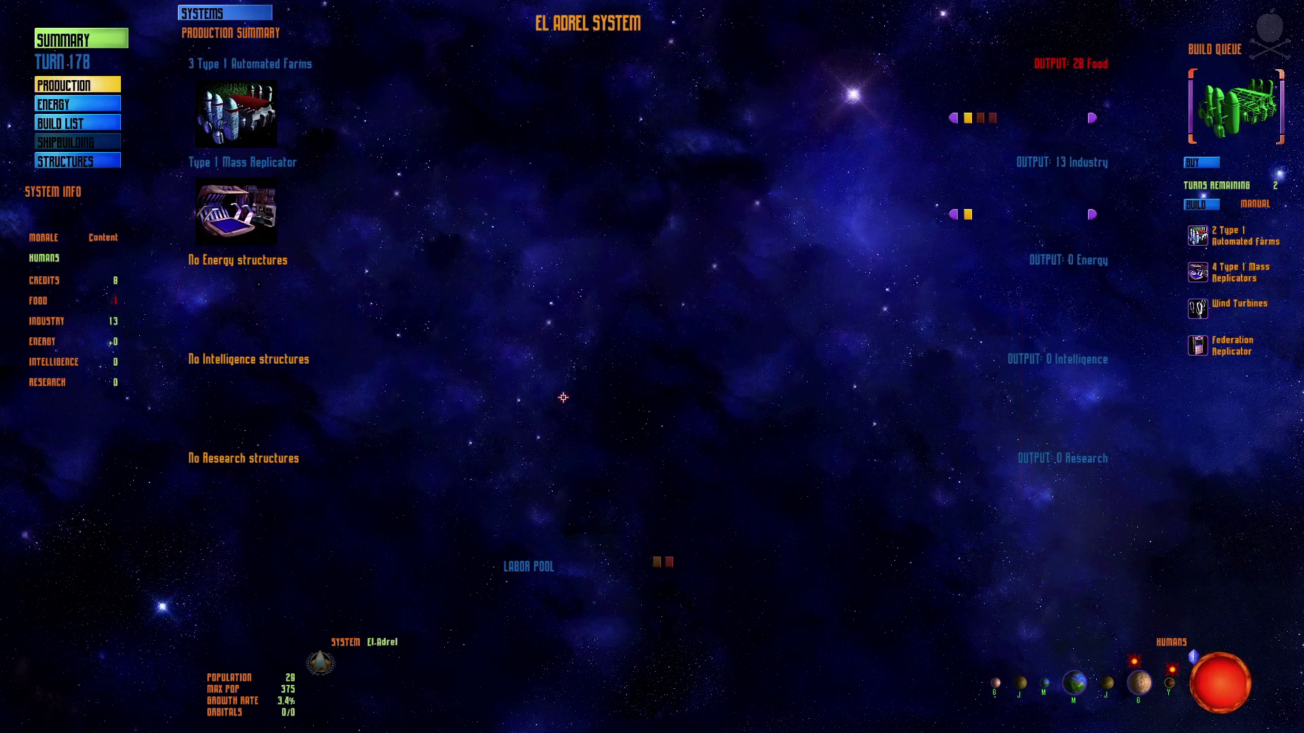
{"action": "left_click", "coordinate": [964, 215]}
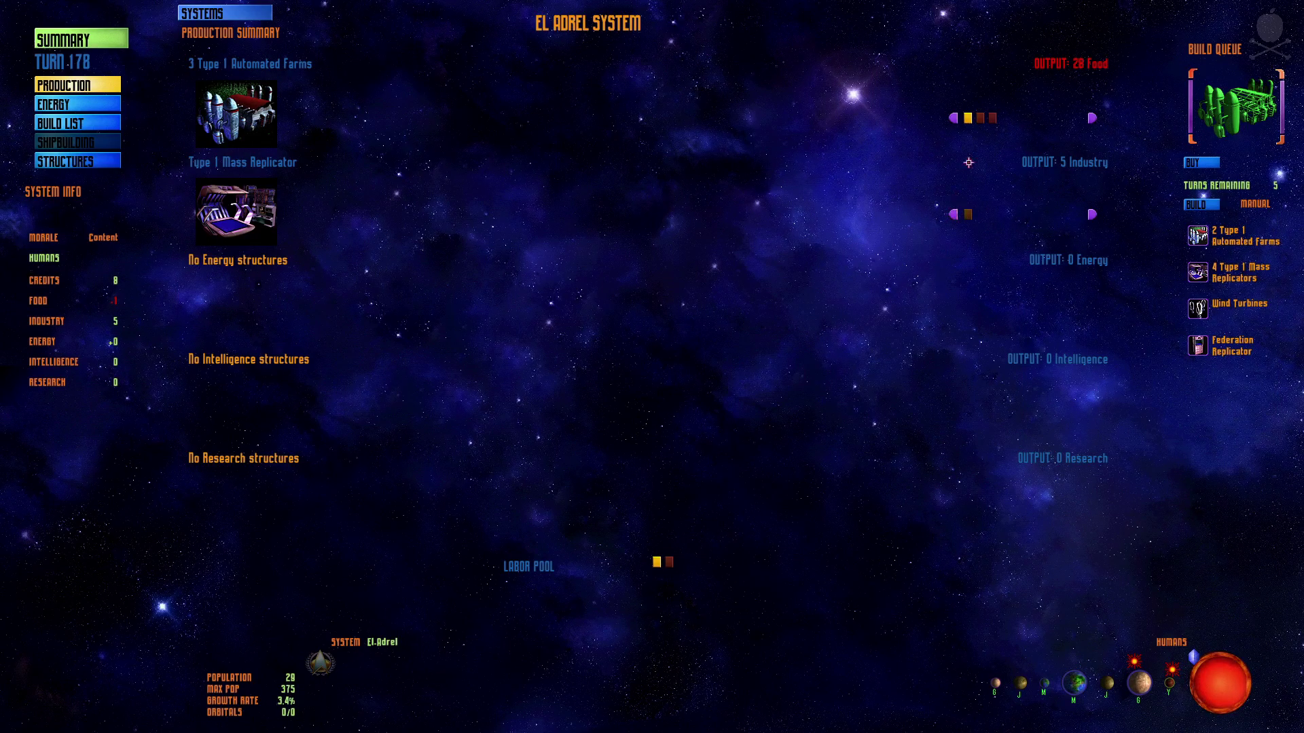
{"action": "left_click", "coordinate": [984, 117]}
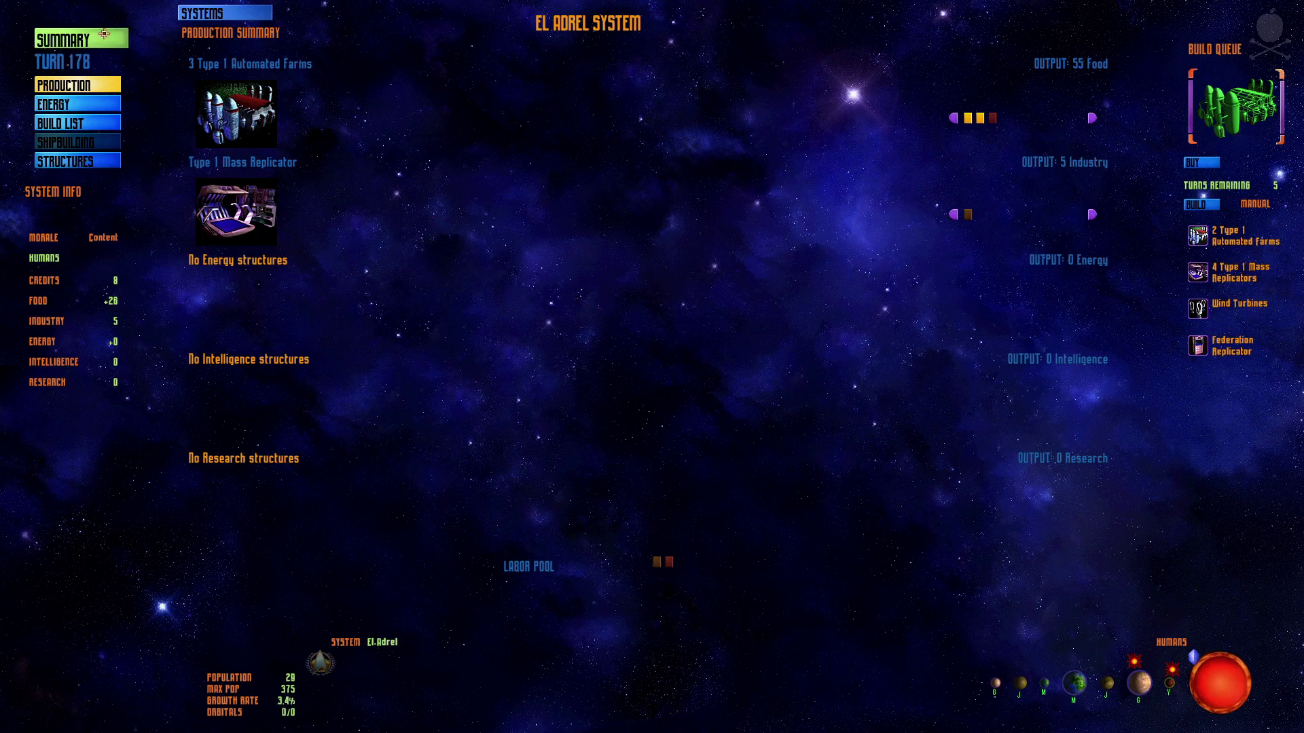
{"action": "left_click", "coordinate": [74, 41]}
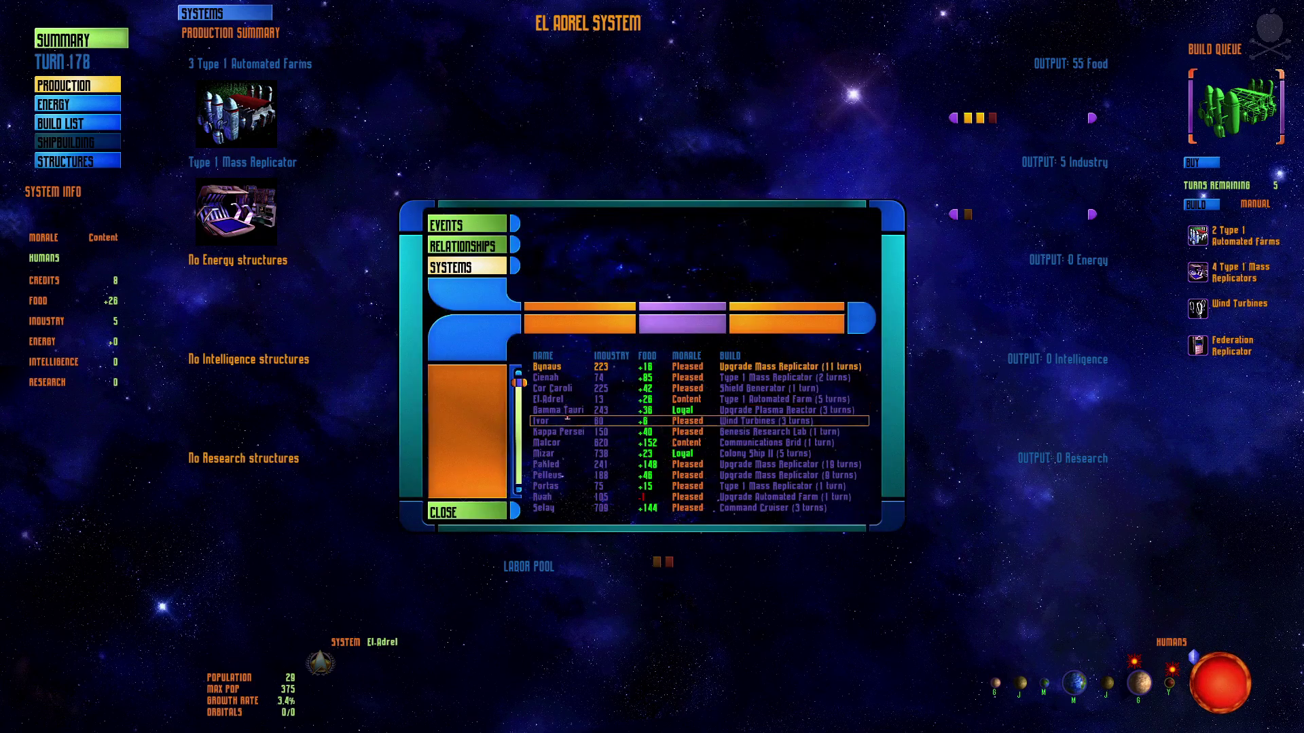
{"action": "scroll", "coordinate": [518, 471], "scroll_direction": "down", "scroll_amount": 2}
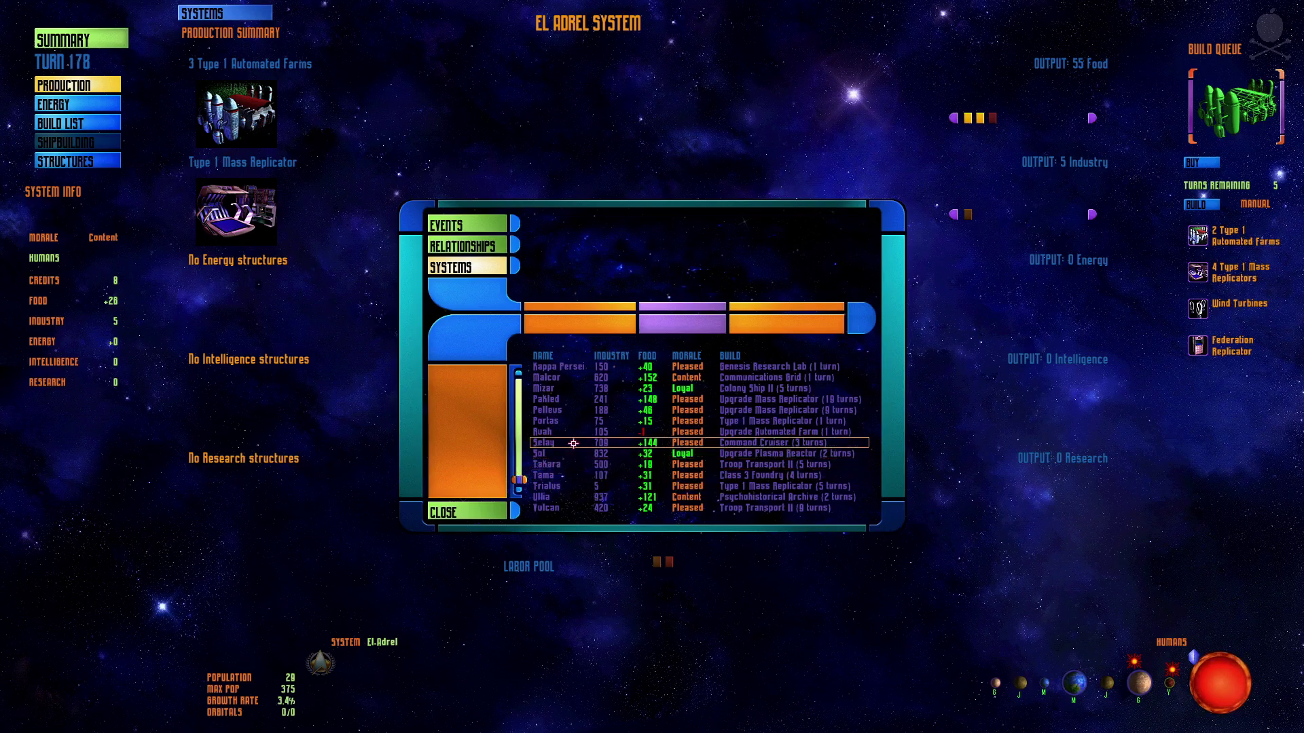
{"action": "scroll", "coordinate": [517, 392], "scroll_direction": "up", "scroll_amount": 2}
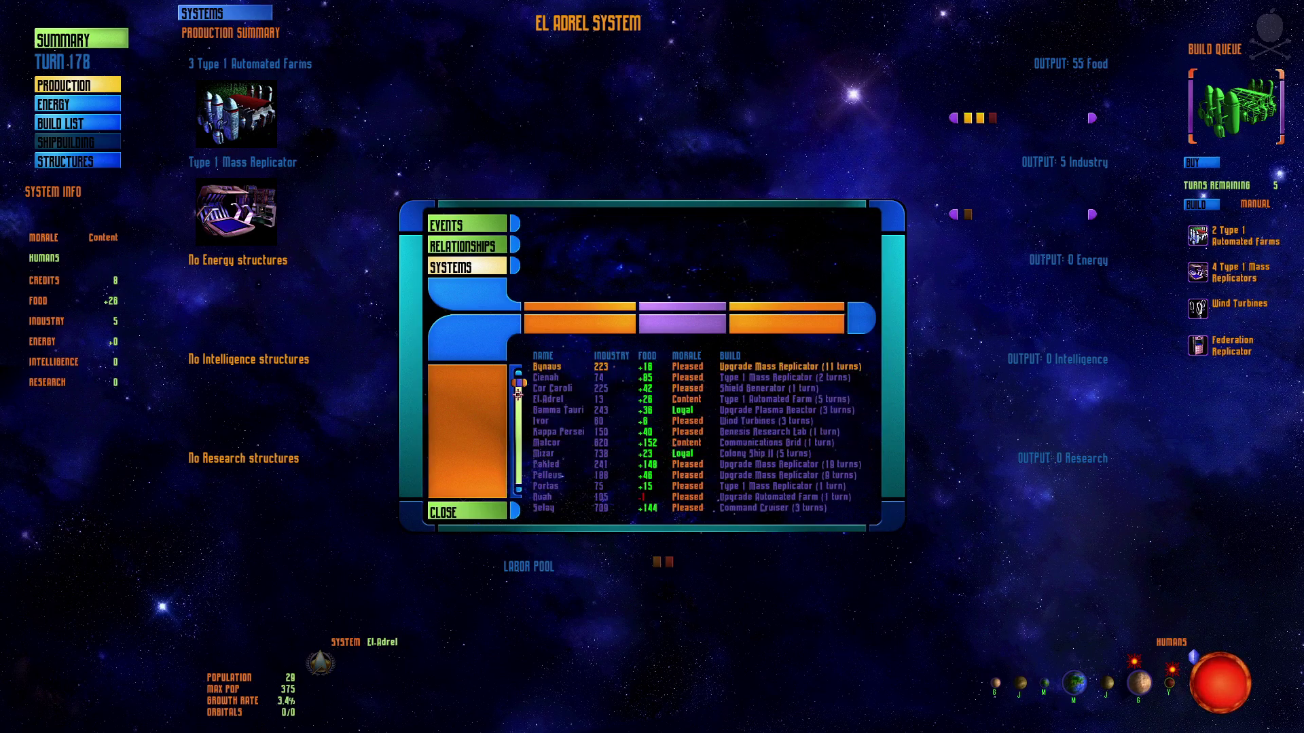
{"action": "left_click", "coordinate": [474, 512]}
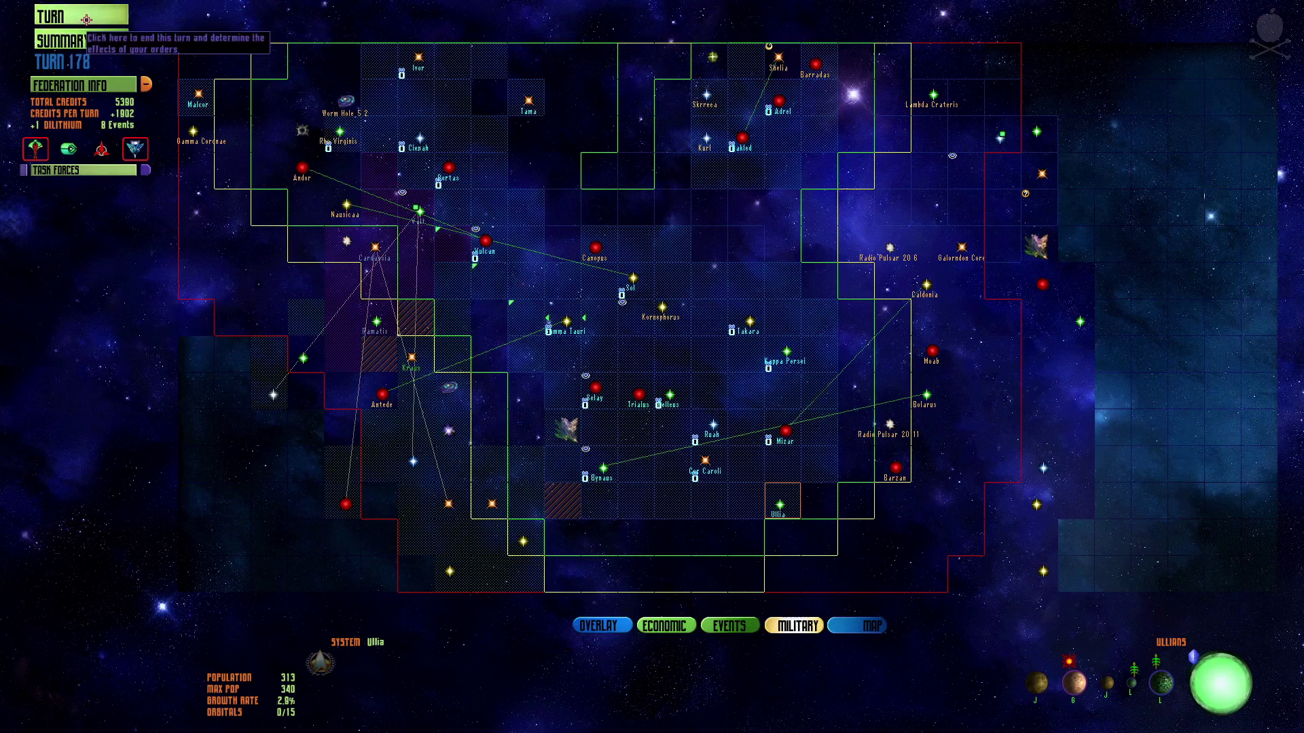
End turn 178 and dismiss the Ferengi first-contact message.
{"action": "left_click", "coordinate": [86, 19]}
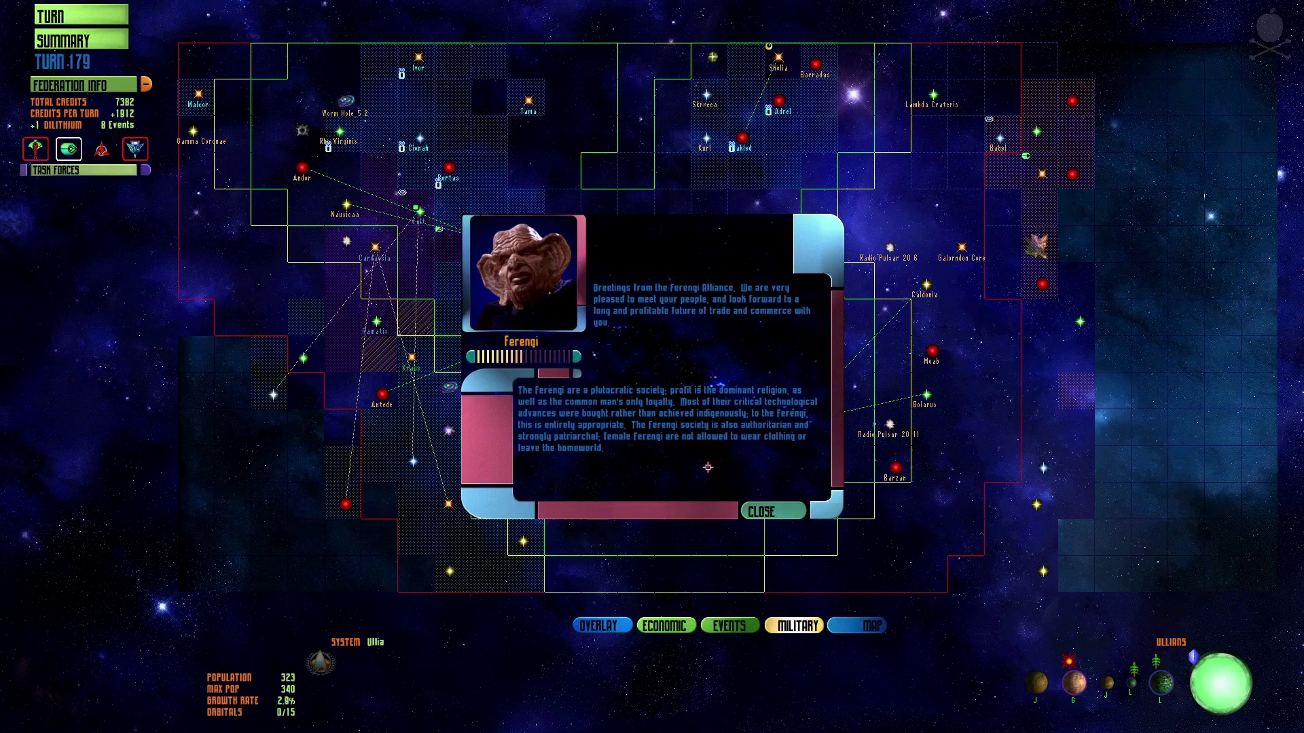
{"action": "left_click", "coordinate": [780, 513]}
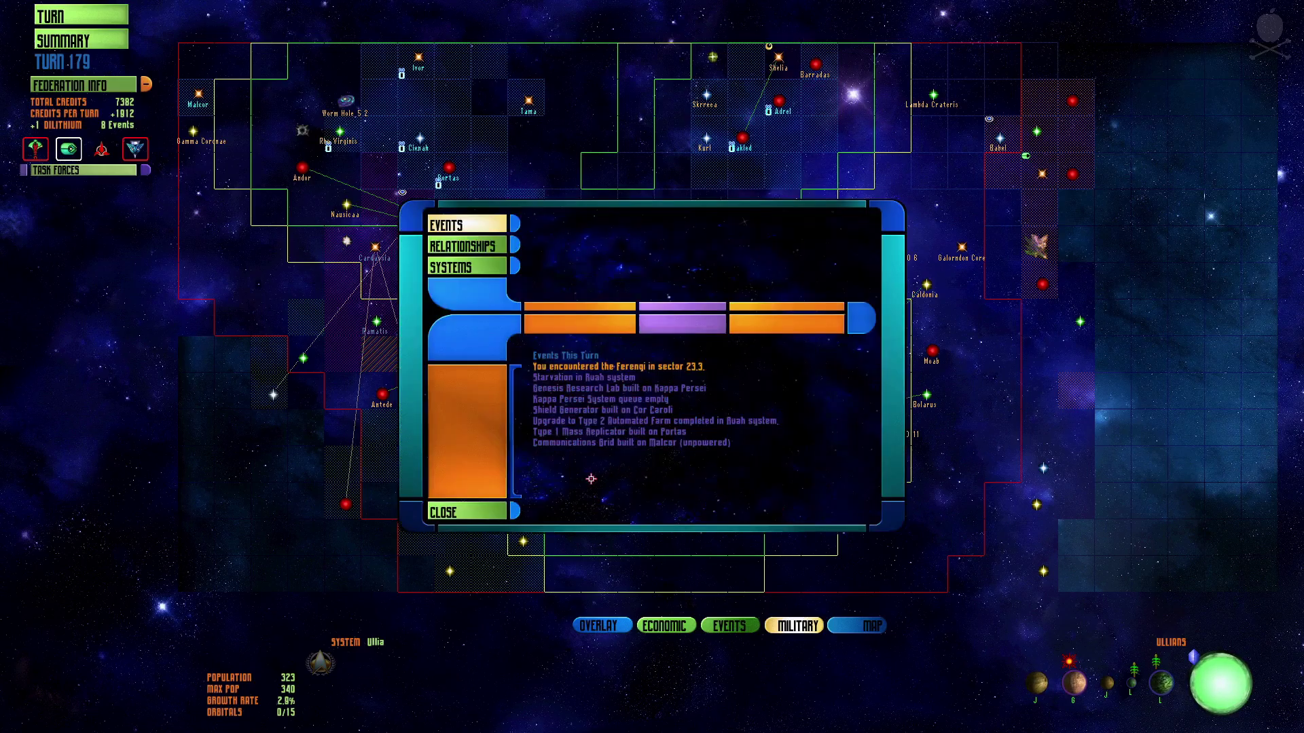
Queue the replicator, farm and databank upgrades at Kappa Persei.
{"action": "left_click", "coordinate": [583, 390]}
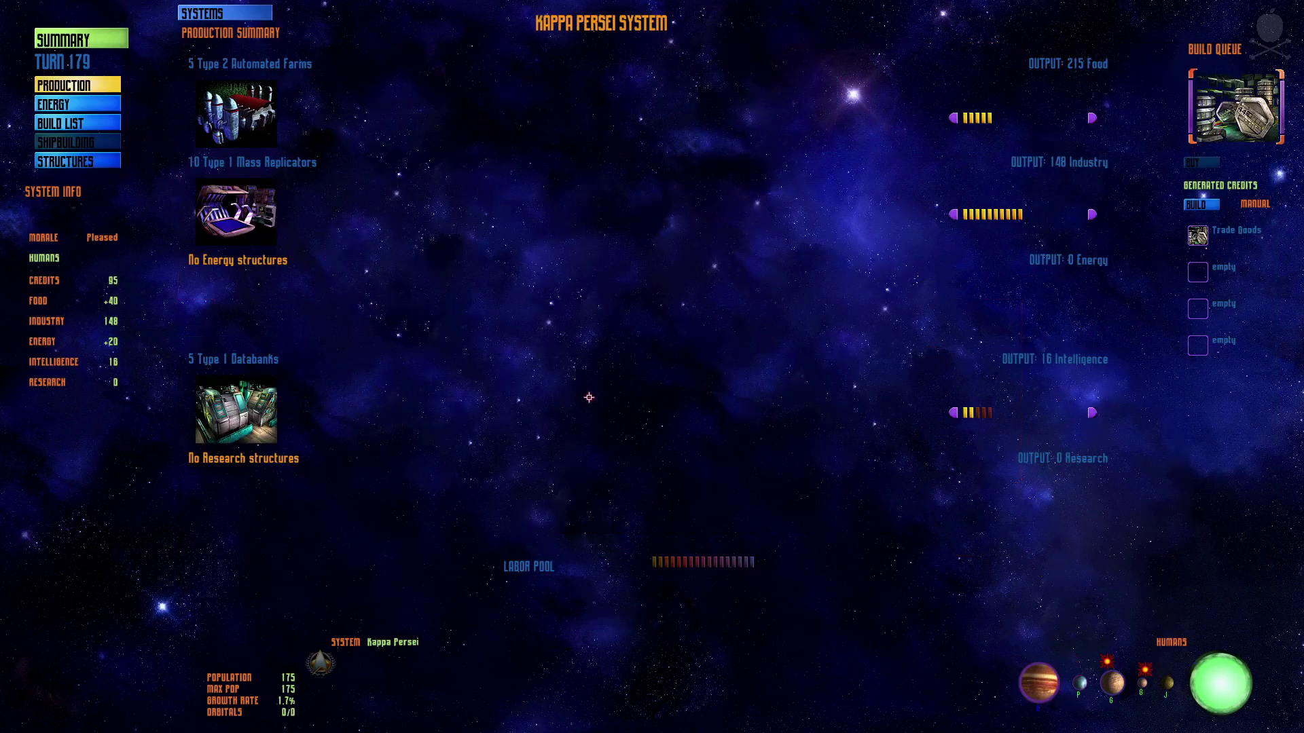
{"action": "left_click", "coordinate": [114, 105]}
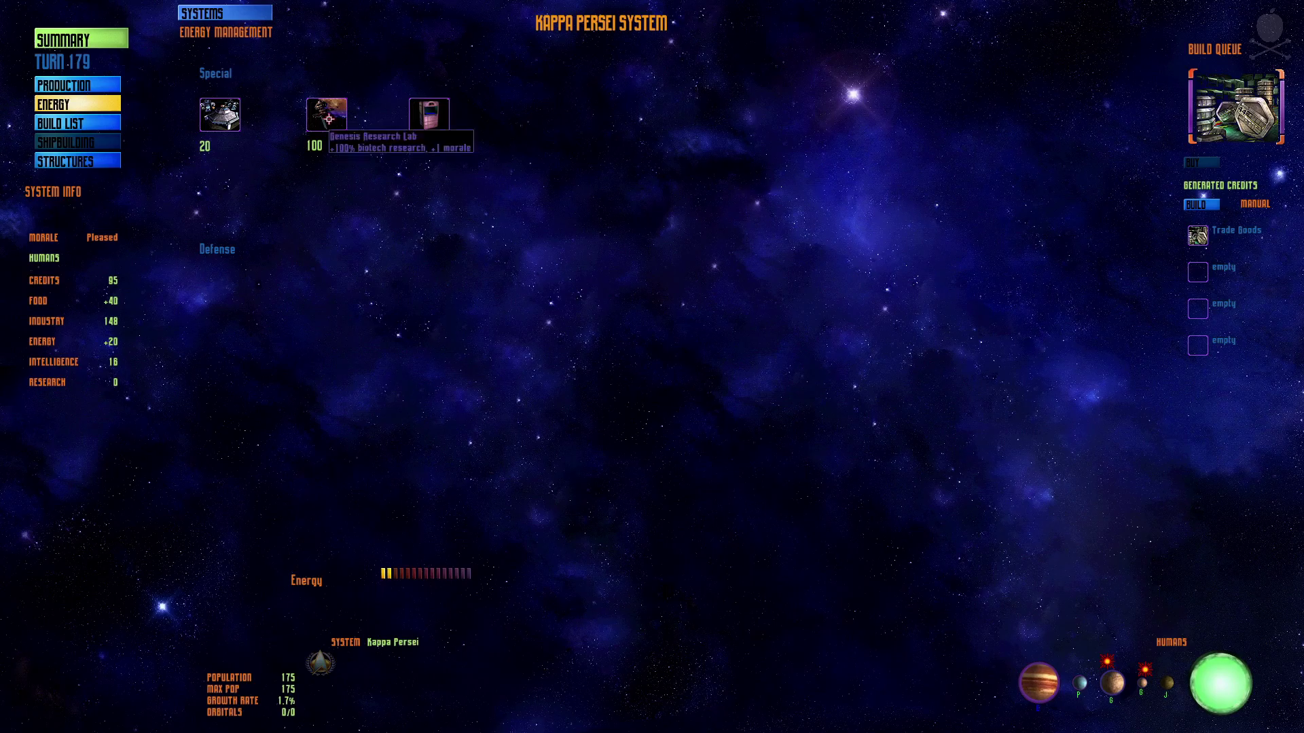
{"action": "left_click", "coordinate": [75, 124]}
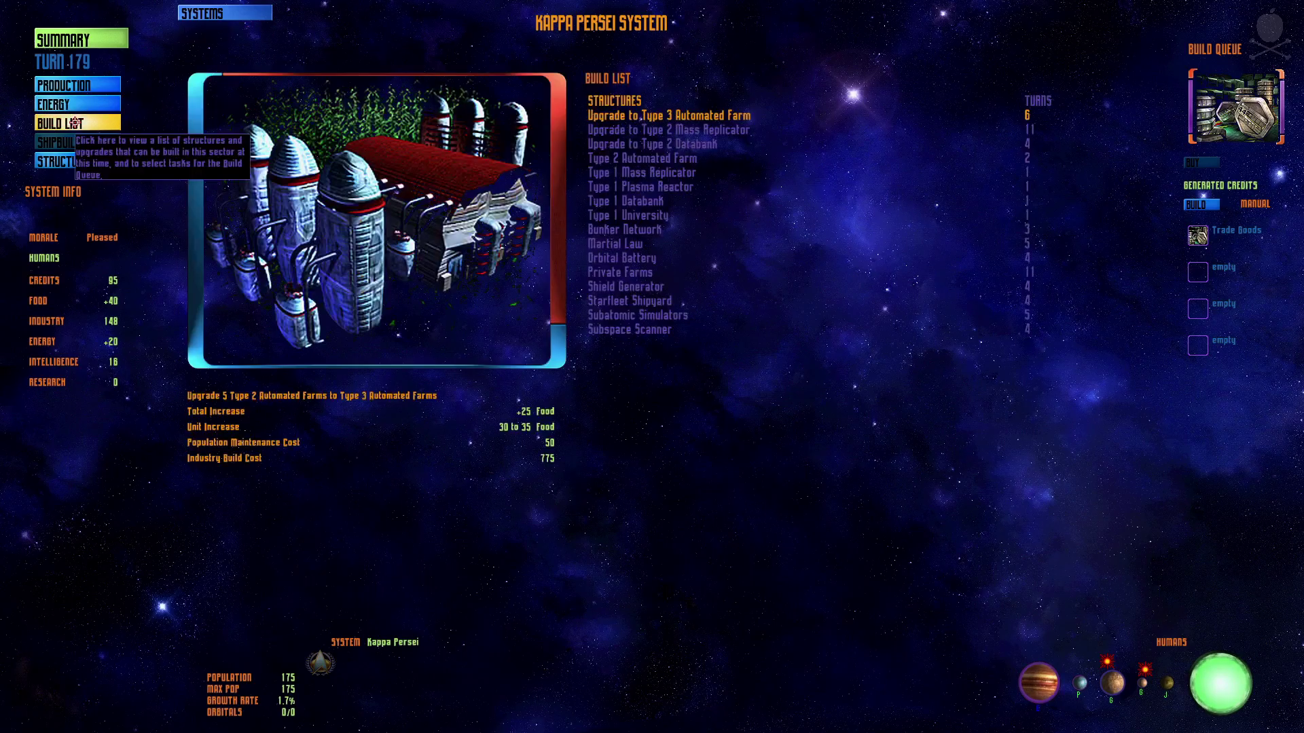
{"action": "left_click", "coordinate": [90, 85]}
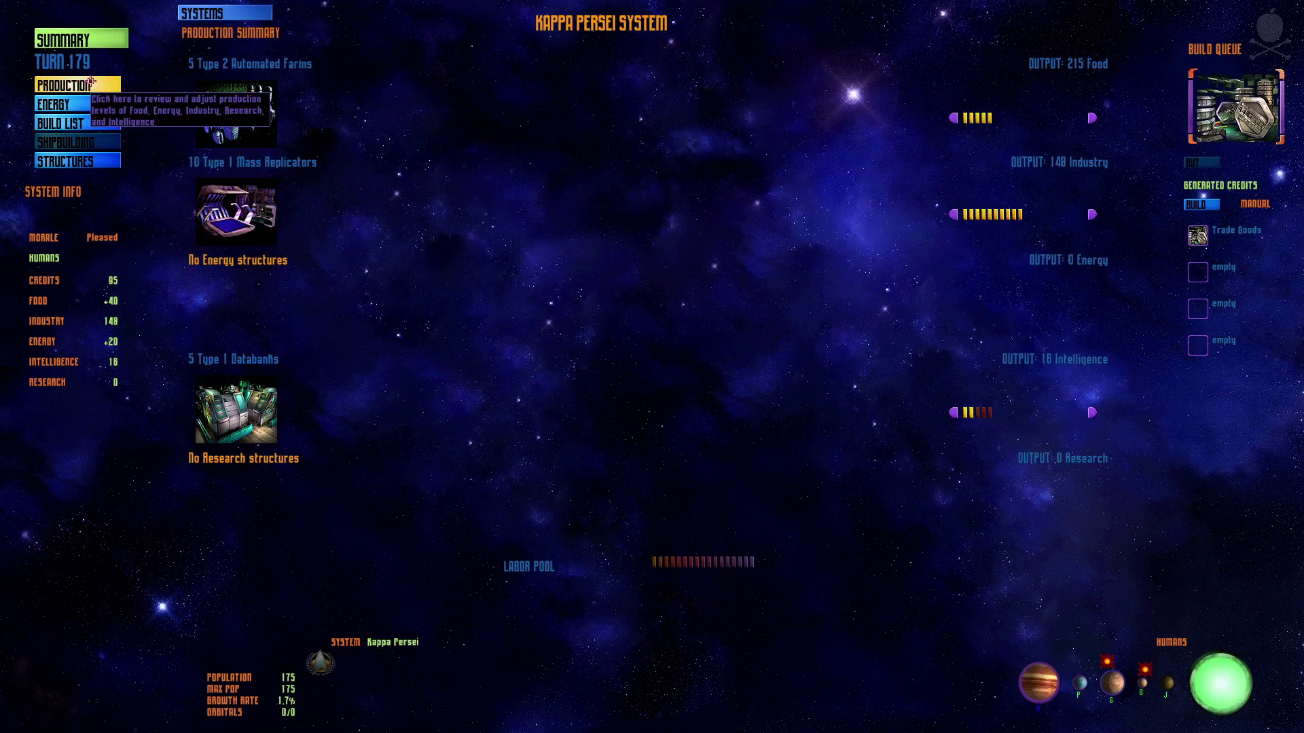
{"action": "left_click", "coordinate": [74, 123]}
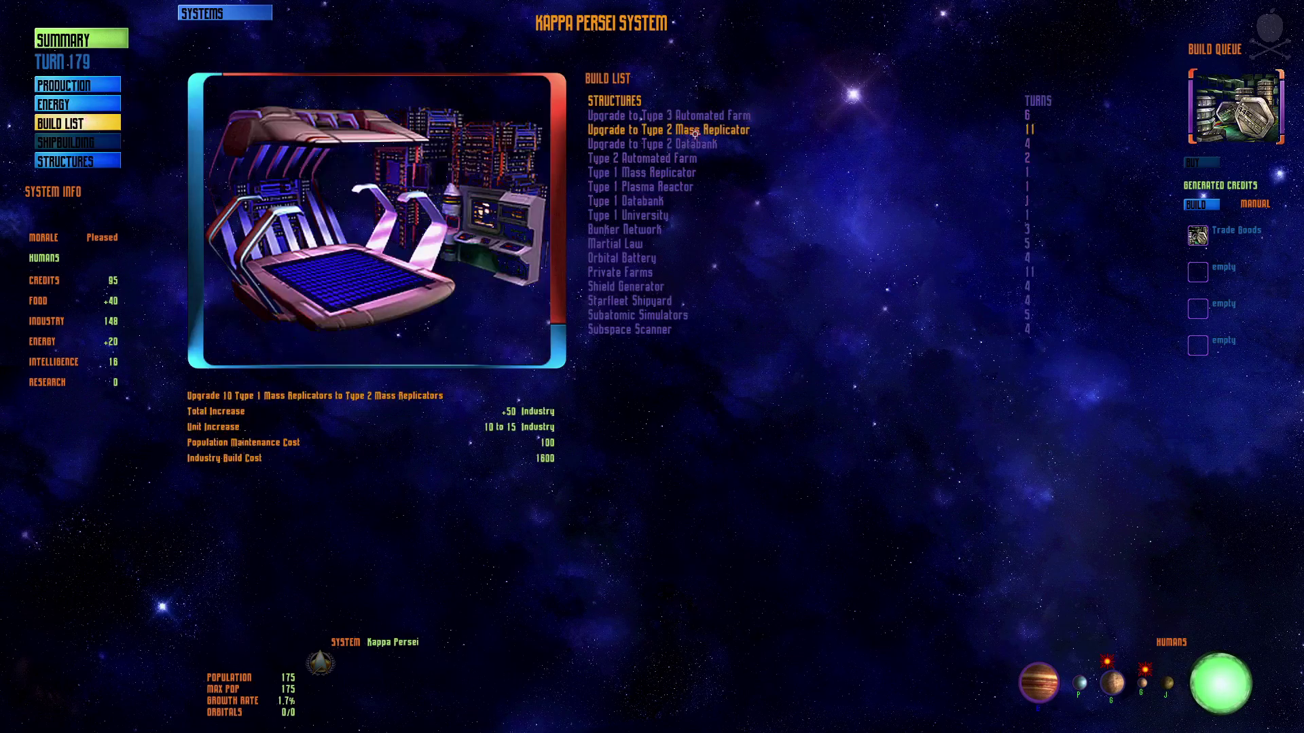
{"action": "left_click", "coordinate": [693, 129]}
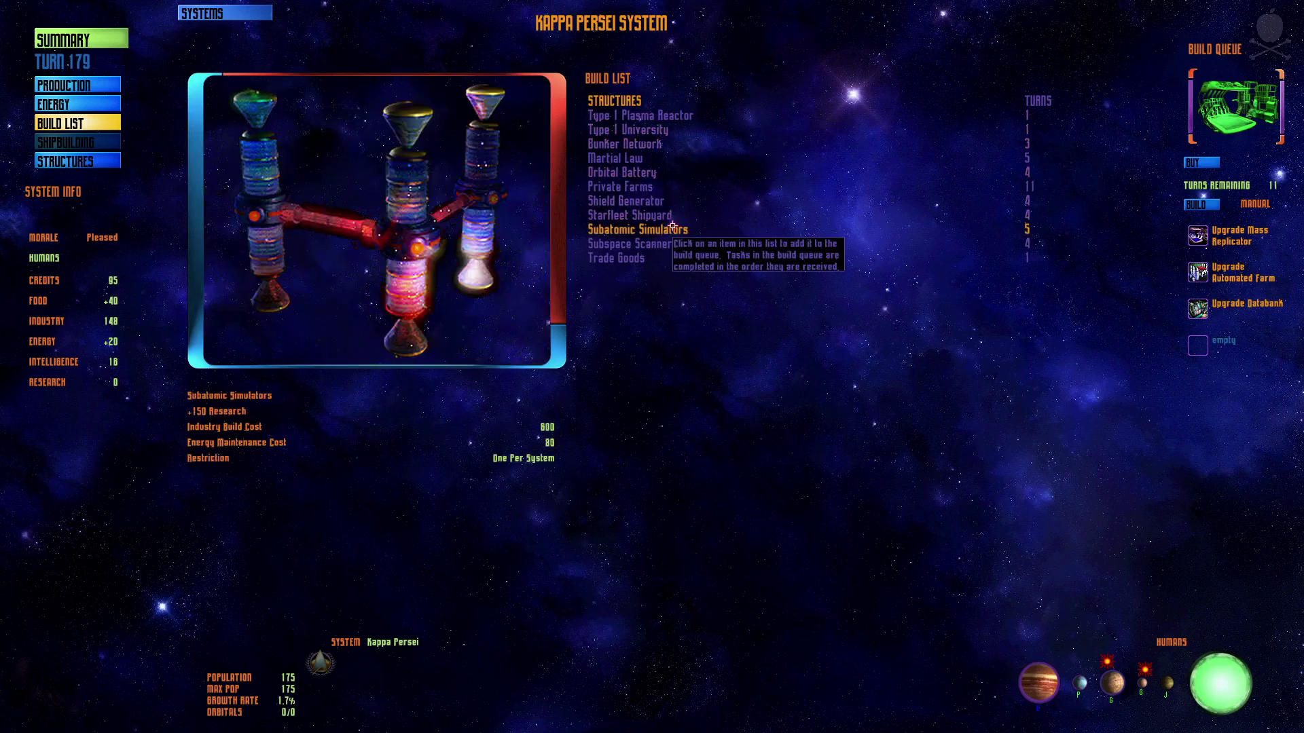
Move a Kappa Persei worker from food to intelligence and buy the Mass Replicator upgrade outright.
{"action": "left_click", "coordinate": [100, 84]}
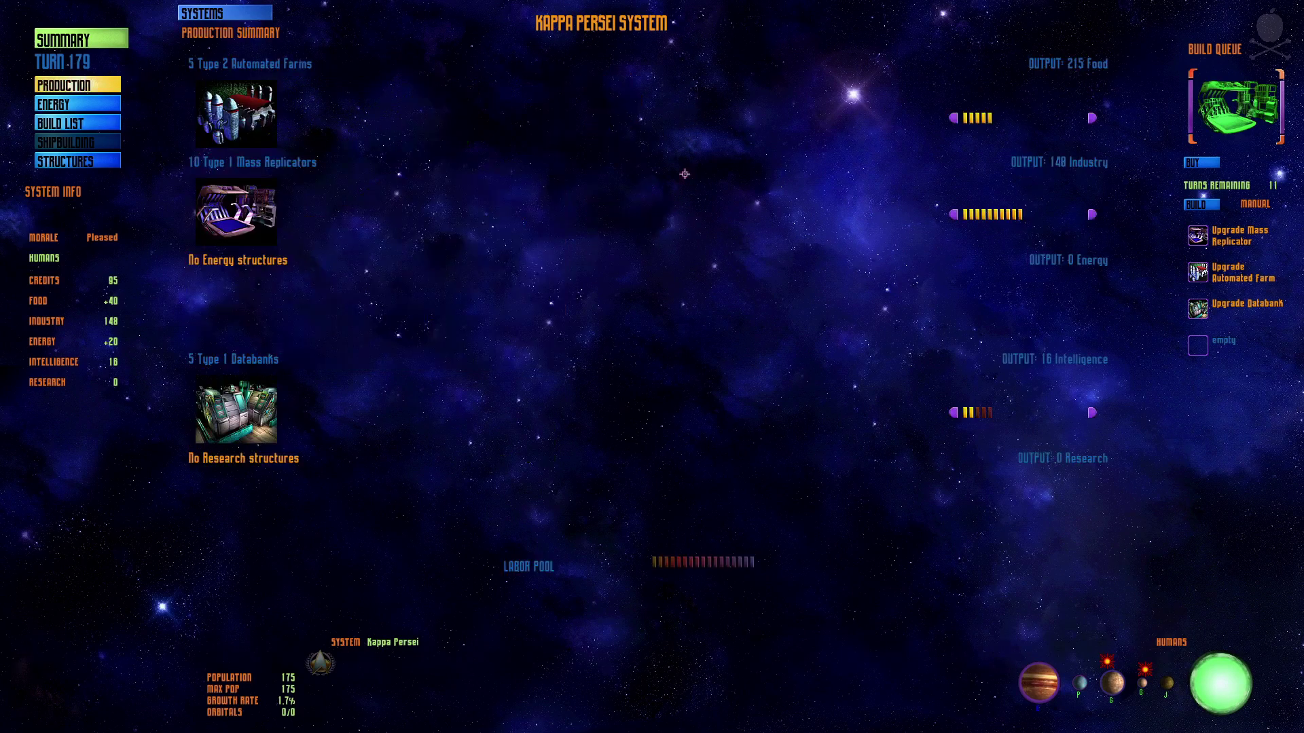
{"action": "left_click", "coordinate": [953, 119]}
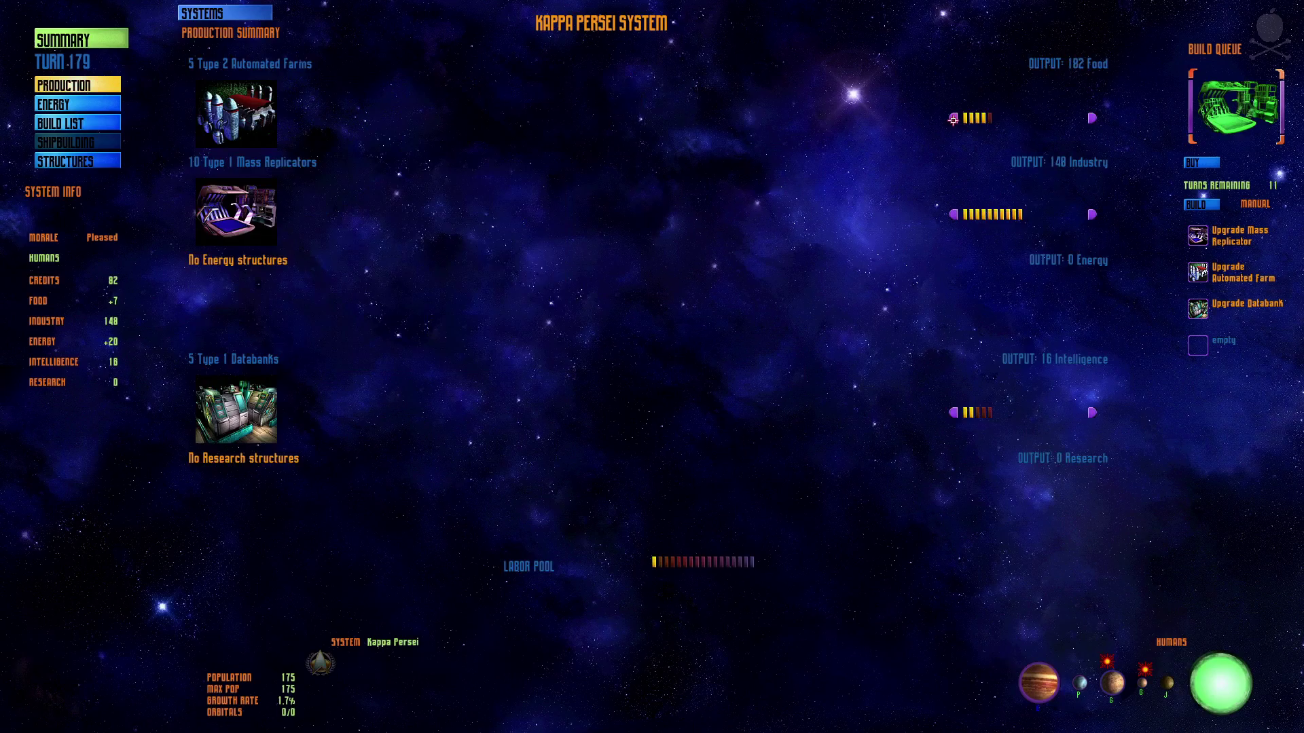
{"action": "left_click", "coordinate": [983, 410]}
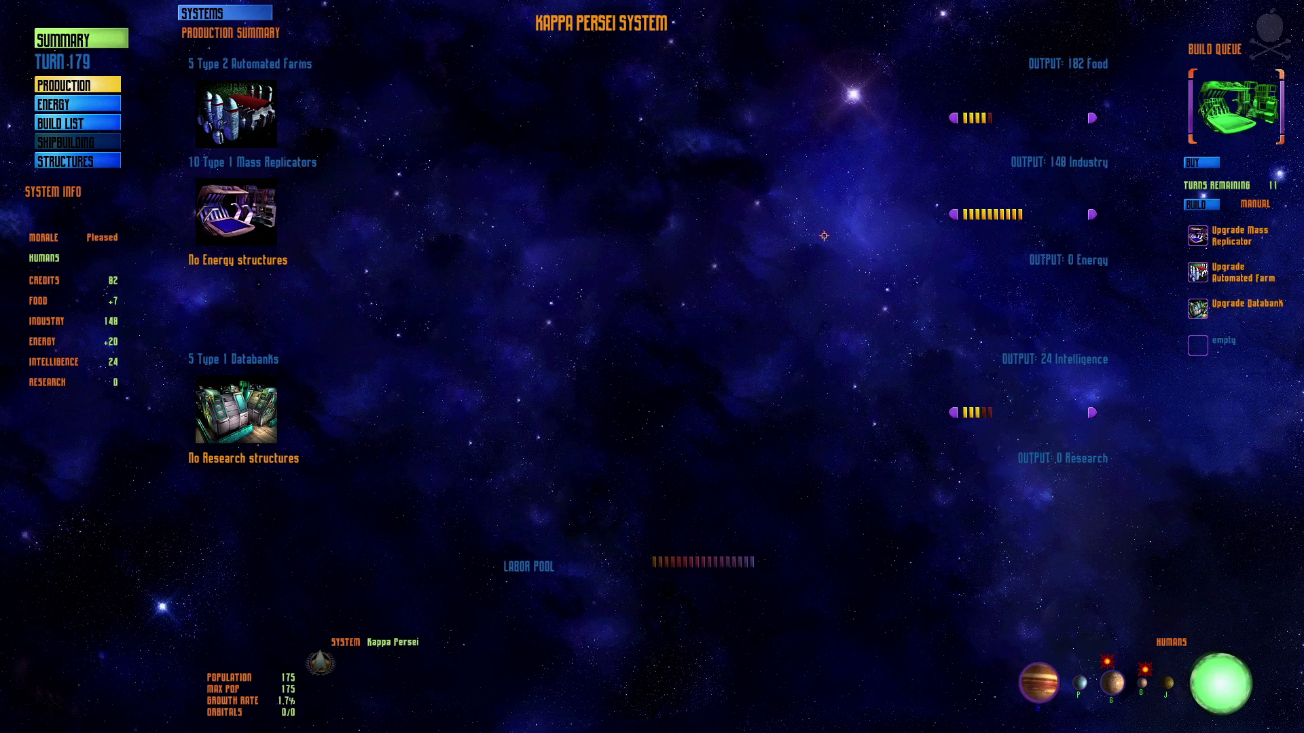
{"action": "left_click", "coordinate": [1213, 161]}
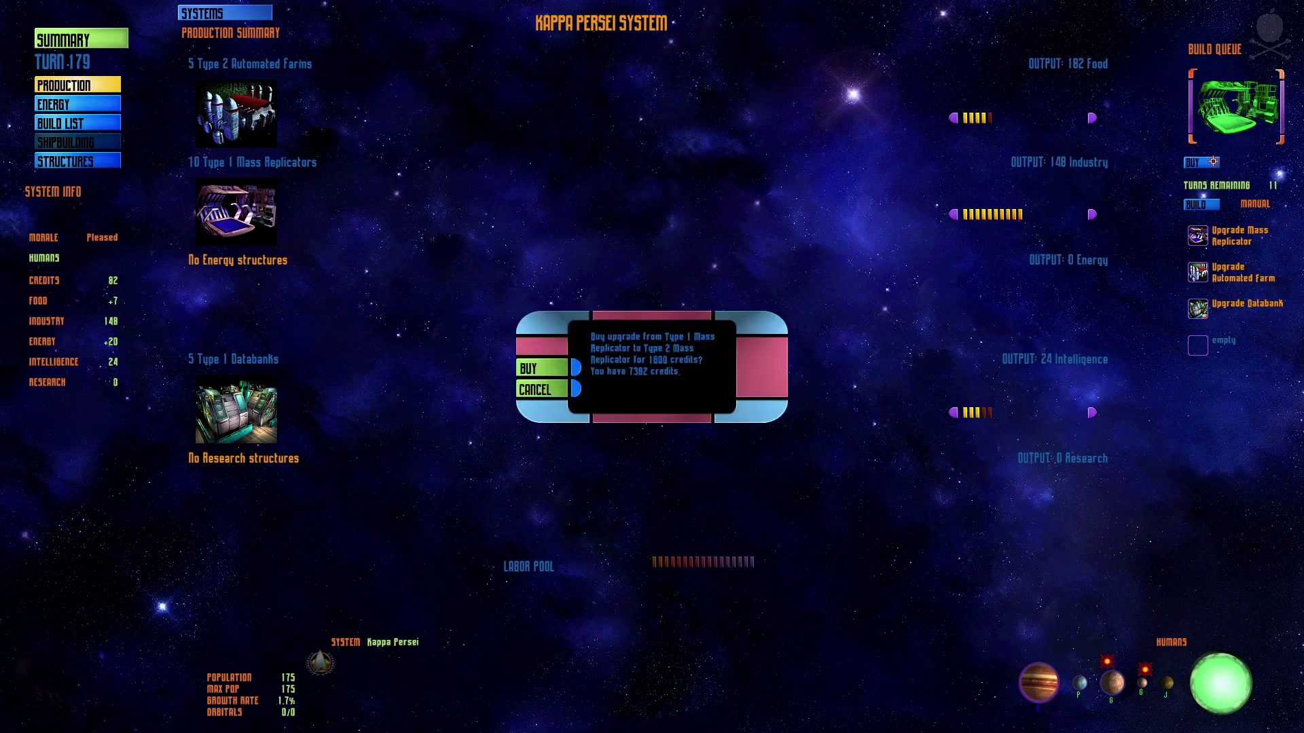
{"action": "left_click", "coordinate": [550, 367]}
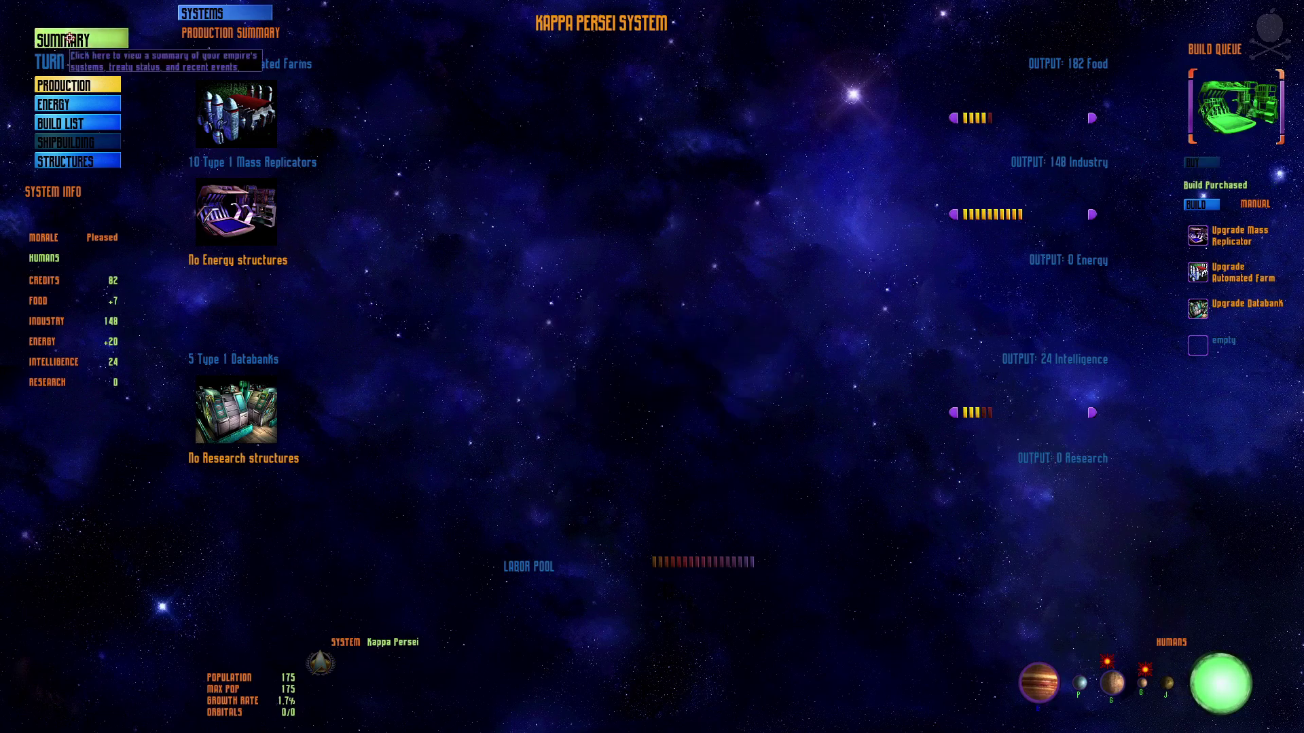
Check this turn's events in the empire summary and jump to Malcor from its entry.
{"action": "left_click", "coordinate": [69, 39]}
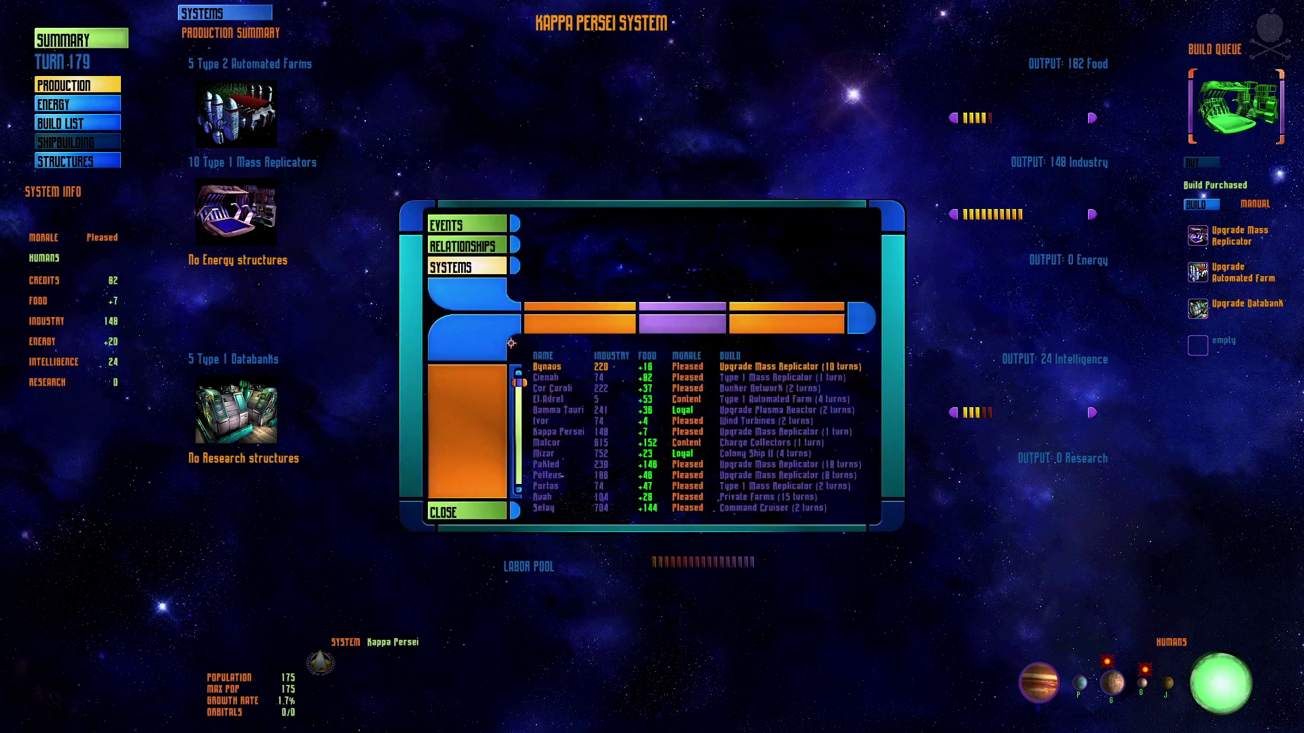
{"action": "left_click", "coordinate": [516, 449]}
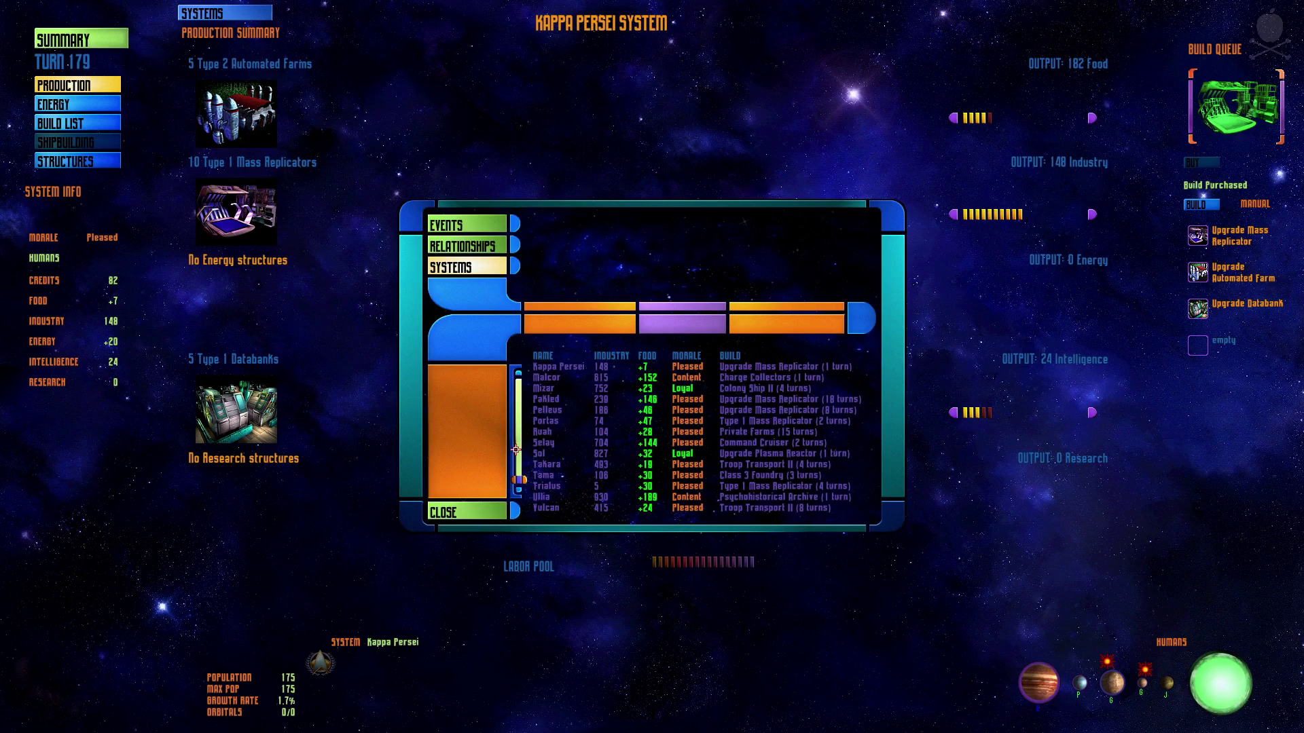
{"action": "left_click", "coordinate": [469, 225]}
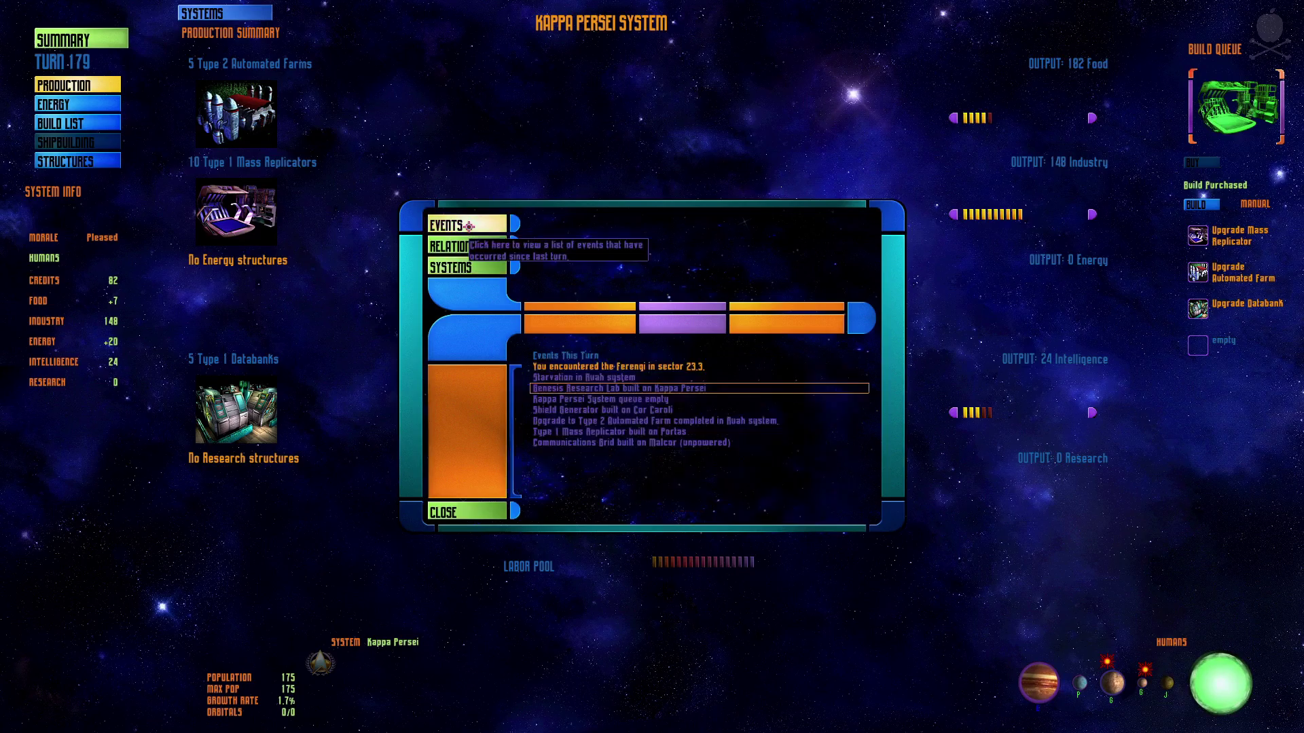
{"action": "left_click", "coordinate": [552, 446]}
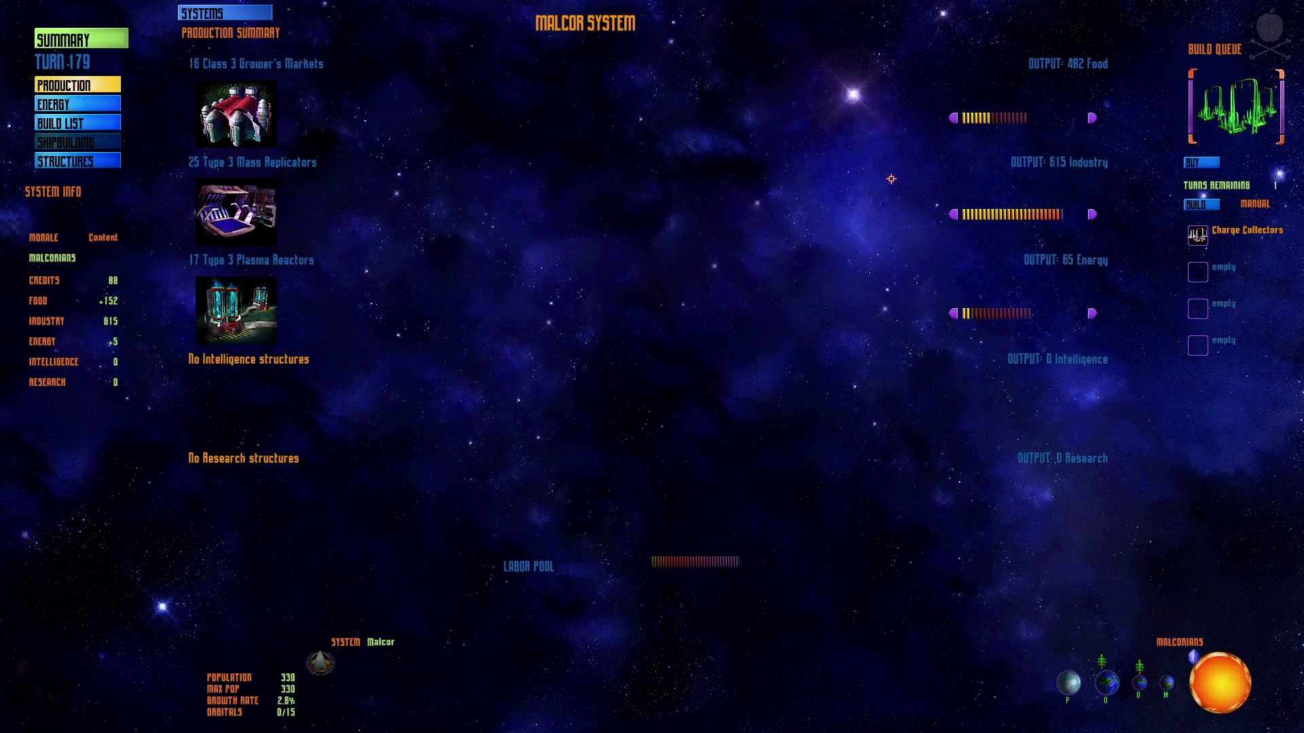
Move Malcor's labor out of food and into industry and energy.
{"action": "left_click", "coordinate": [953, 117]}
{"action": "left_click", "coordinate": [953, 118]}
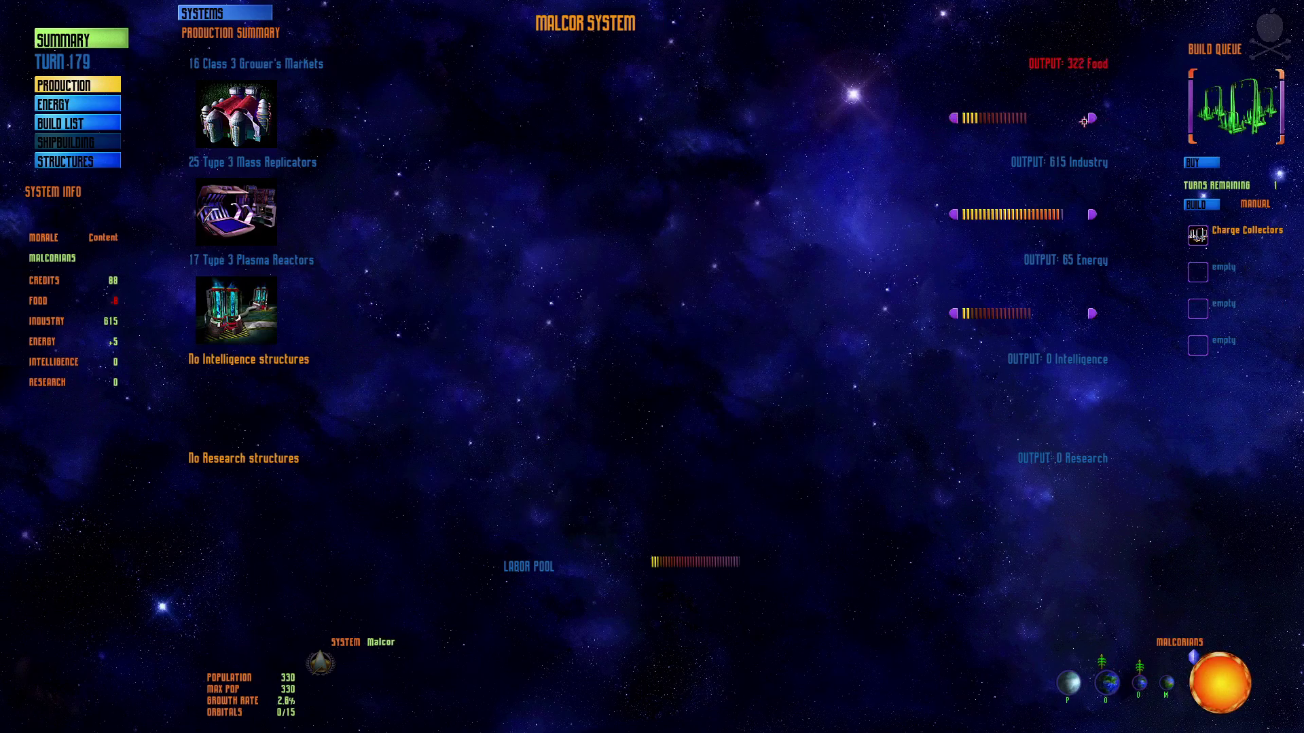
{"action": "left_click", "coordinate": [1090, 117]}
{"action": "left_click", "coordinate": [1091, 214]}
{"action": "left_click", "coordinate": [1015, 316]}
Power both of Malcor's defense structures and bring up its build list.
{"action": "left_click", "coordinate": [101, 105]}
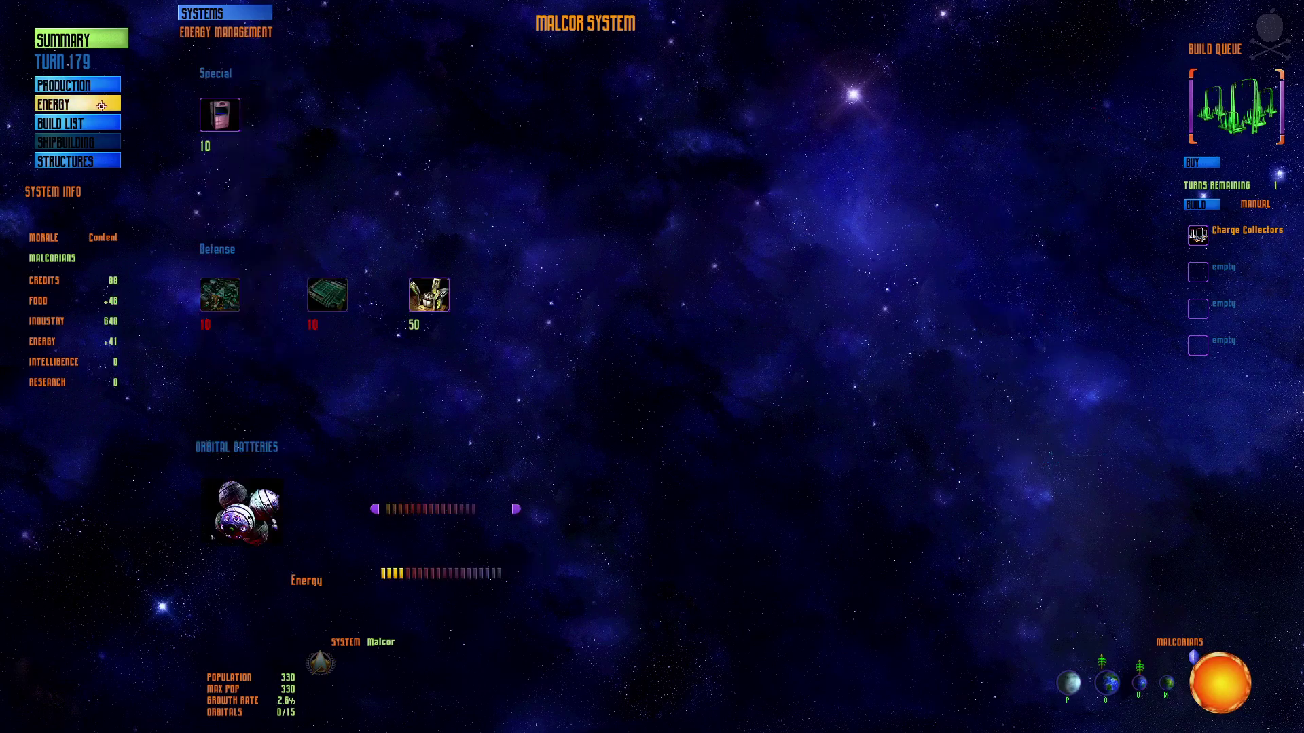
{"action": "left_click", "coordinate": [329, 304]}
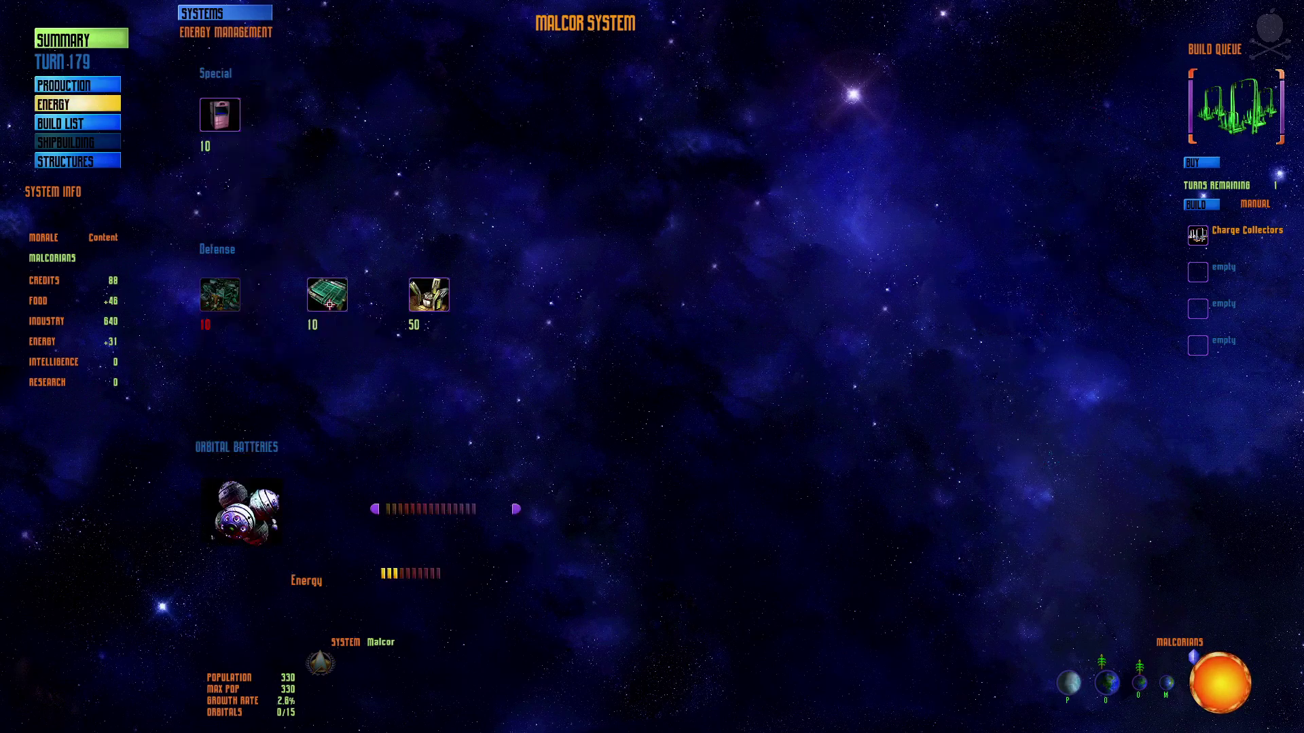
{"action": "left_click", "coordinate": [207, 295]}
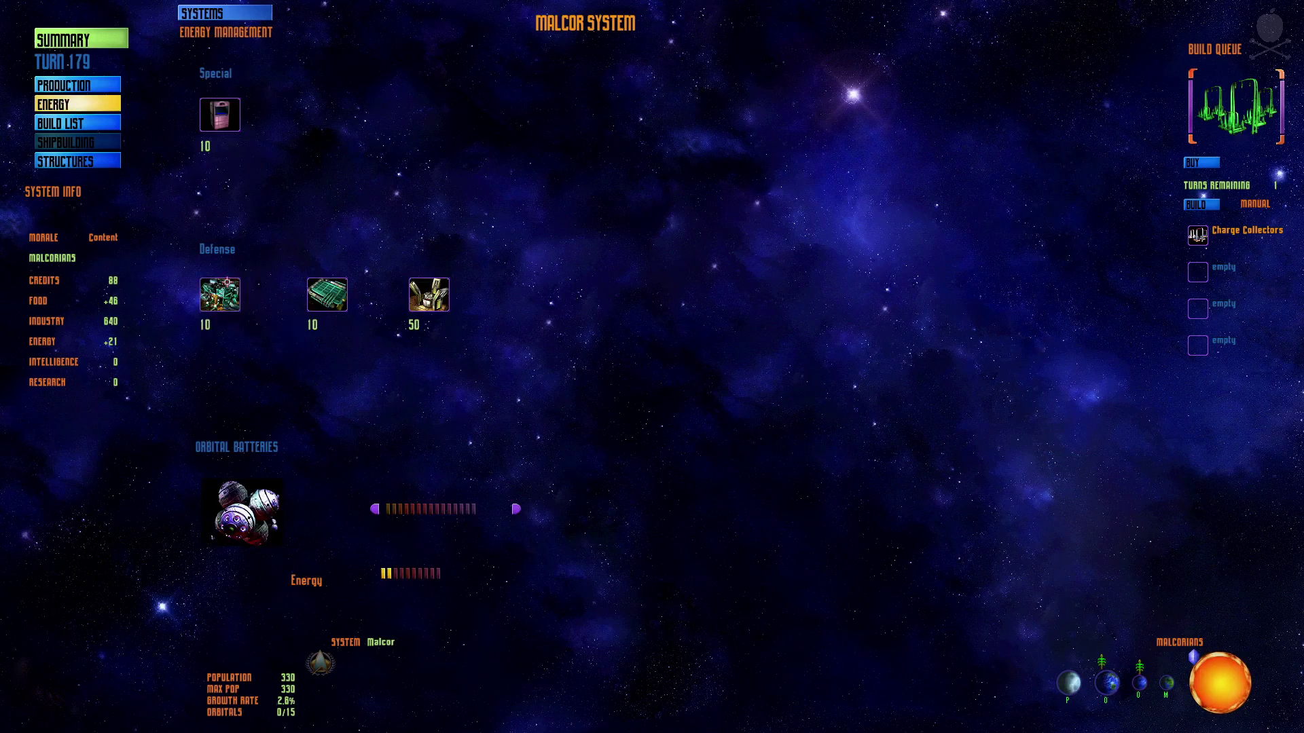
{"action": "left_click", "coordinate": [93, 86]}
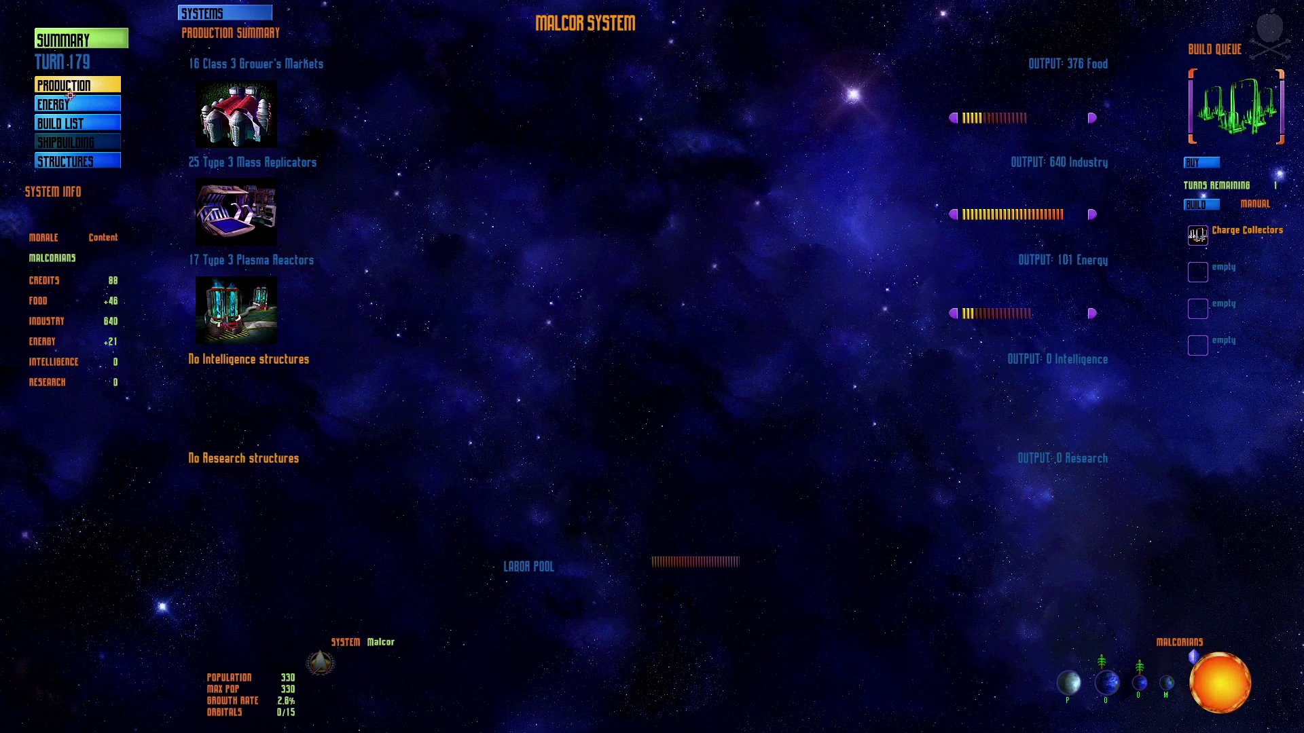
{"action": "left_click", "coordinate": [68, 123]}
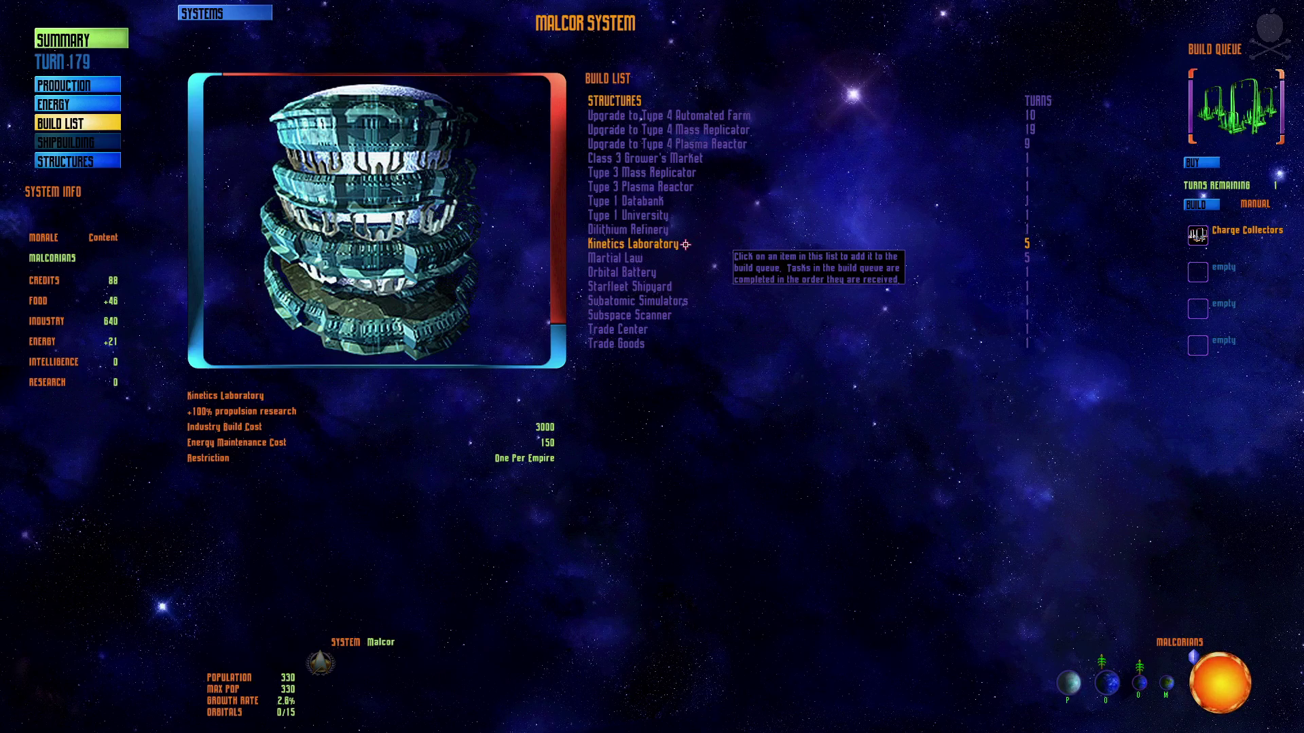
Add Kinetics Laboratory and Trade Center to Malcor's queue, then bring up the game menu.
{"action": "left_click", "coordinate": [685, 245]}
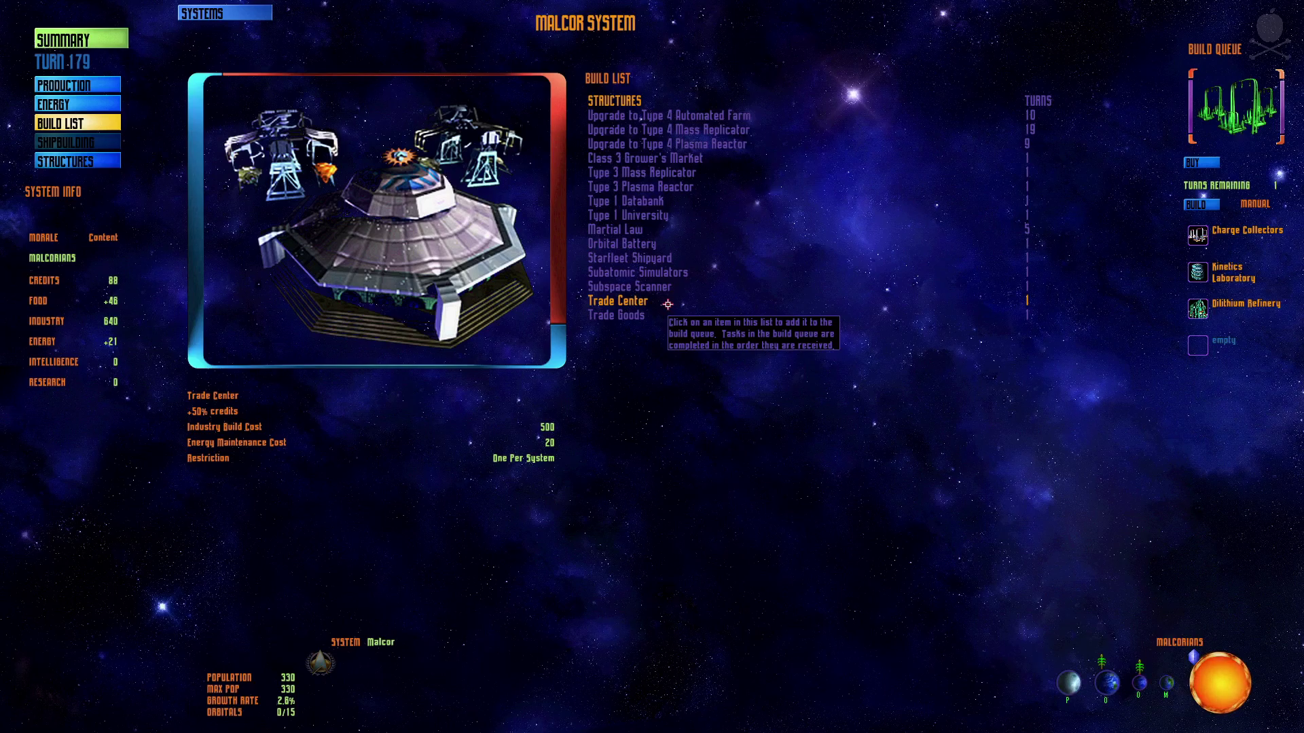
{"action": "left_click", "coordinate": [668, 303]}
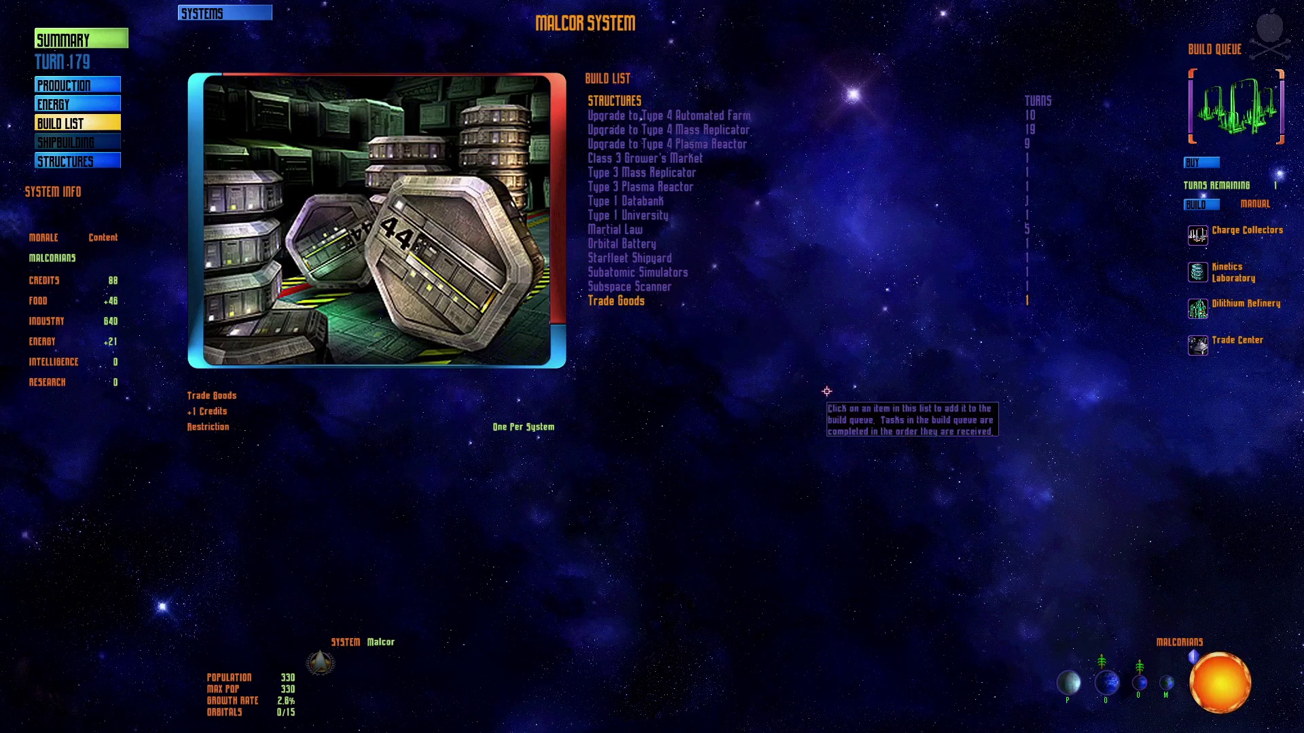
{"action": "left_click", "coordinate": [115, 86]}
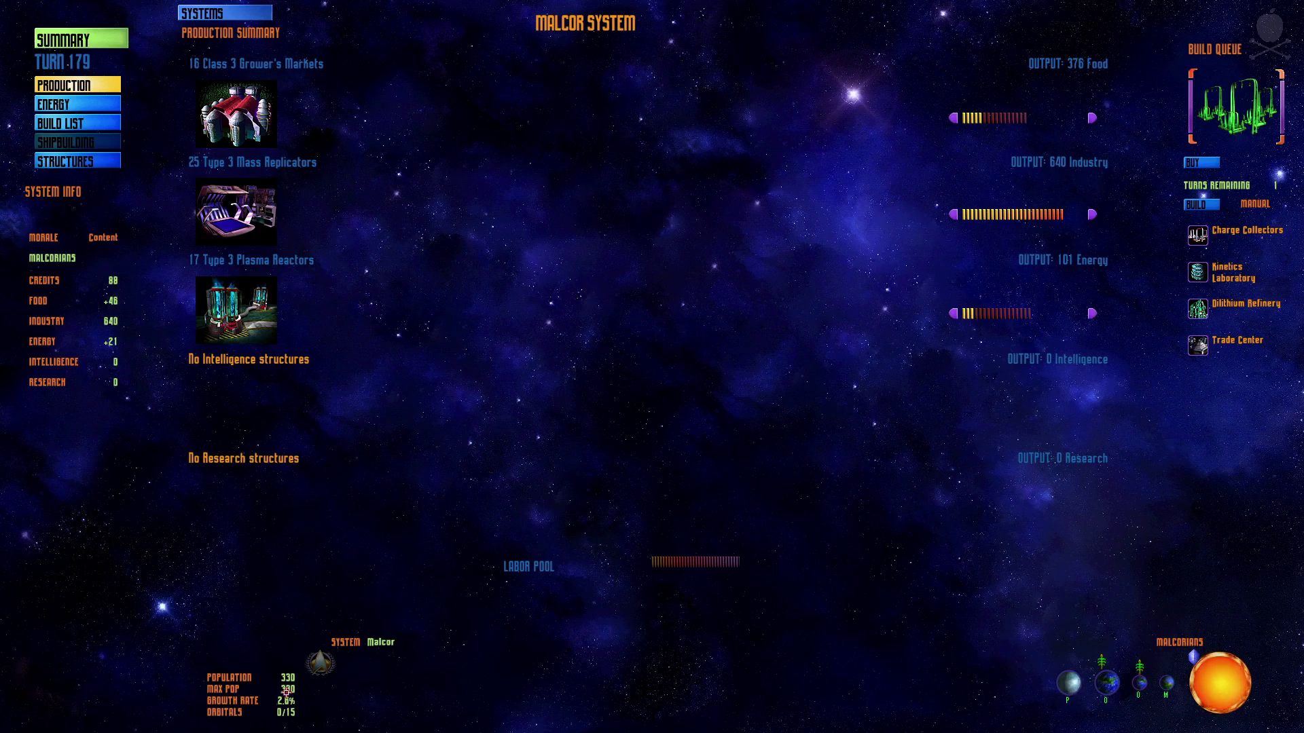
{"action": "mouse_move", "coordinate": [288, 689]}
{"action": "key", "text": "Escape"}
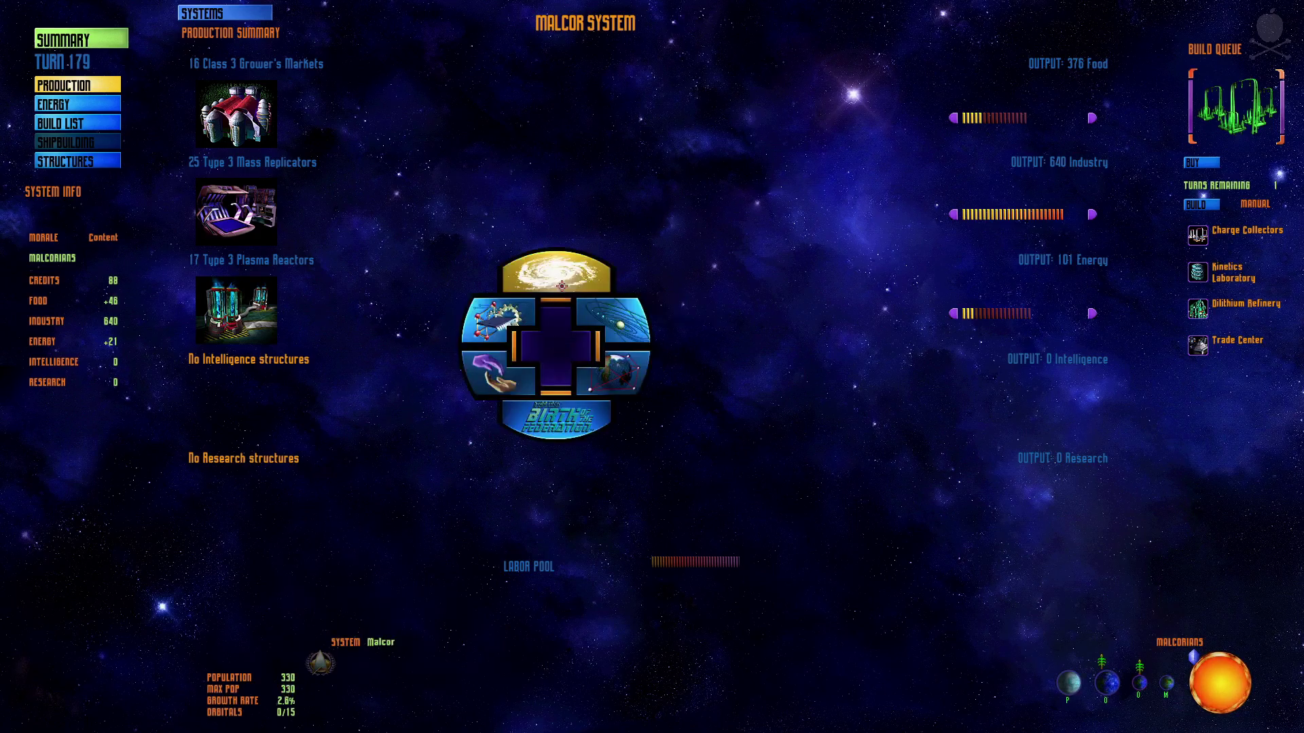
Buy Vulcan's Troop Transport II outright from the galaxy map.
{"action": "left_click", "coordinate": [561, 286]}
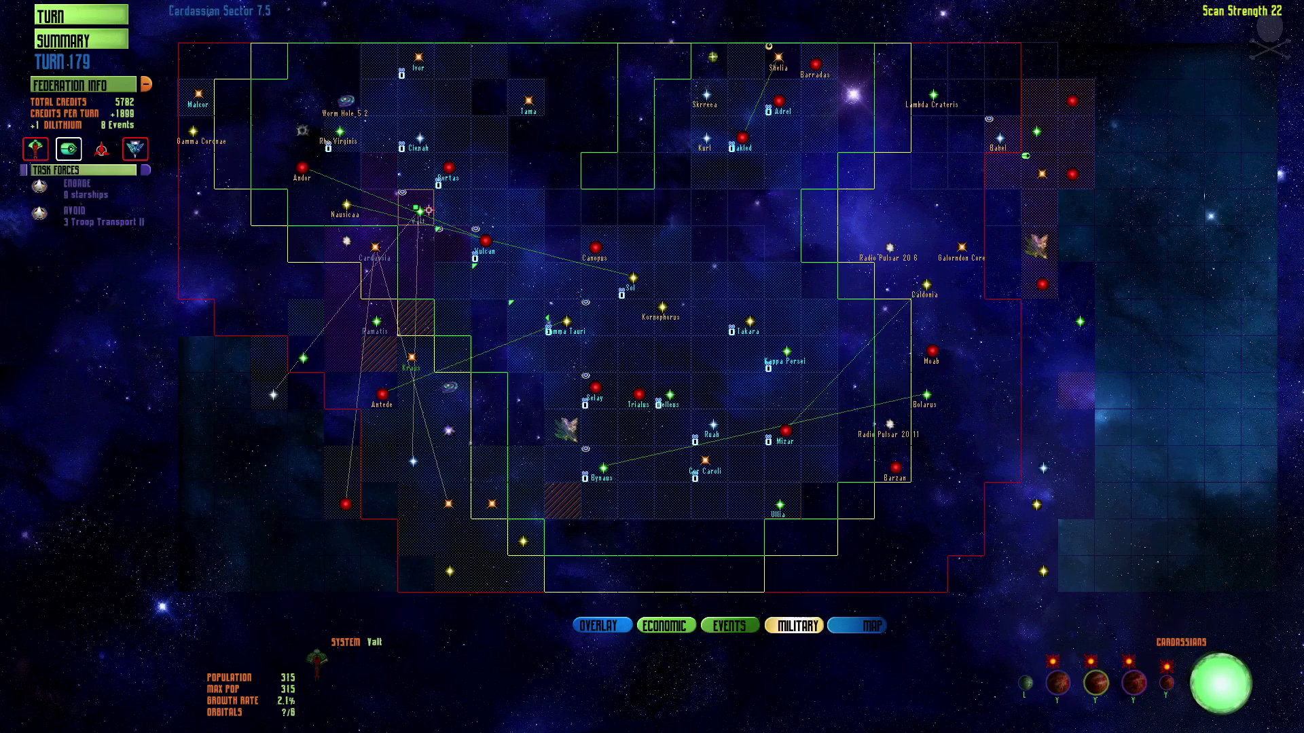
{"action": "left_click", "coordinate": [466, 254]}
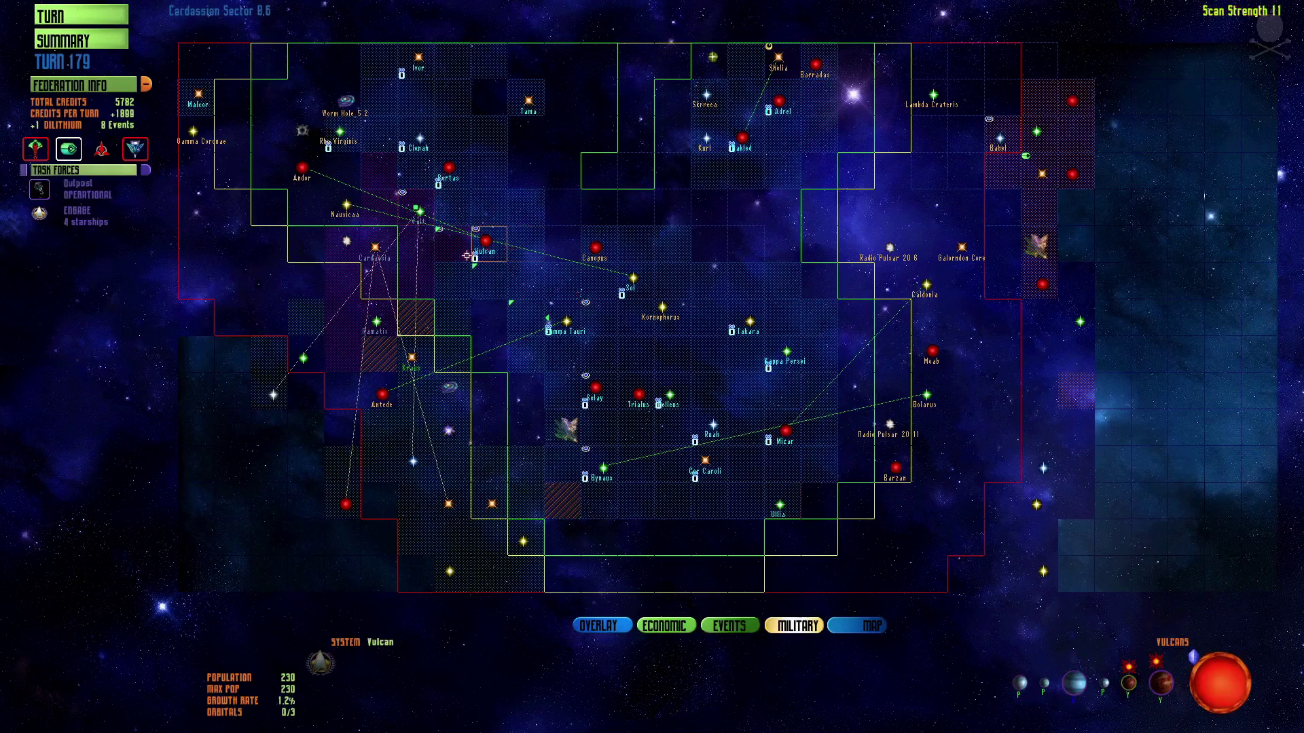
{"action": "left_click", "coordinate": [466, 254]}
{"action": "left_click", "coordinate": [589, 328]}
{"action": "left_click", "coordinate": [488, 248]}
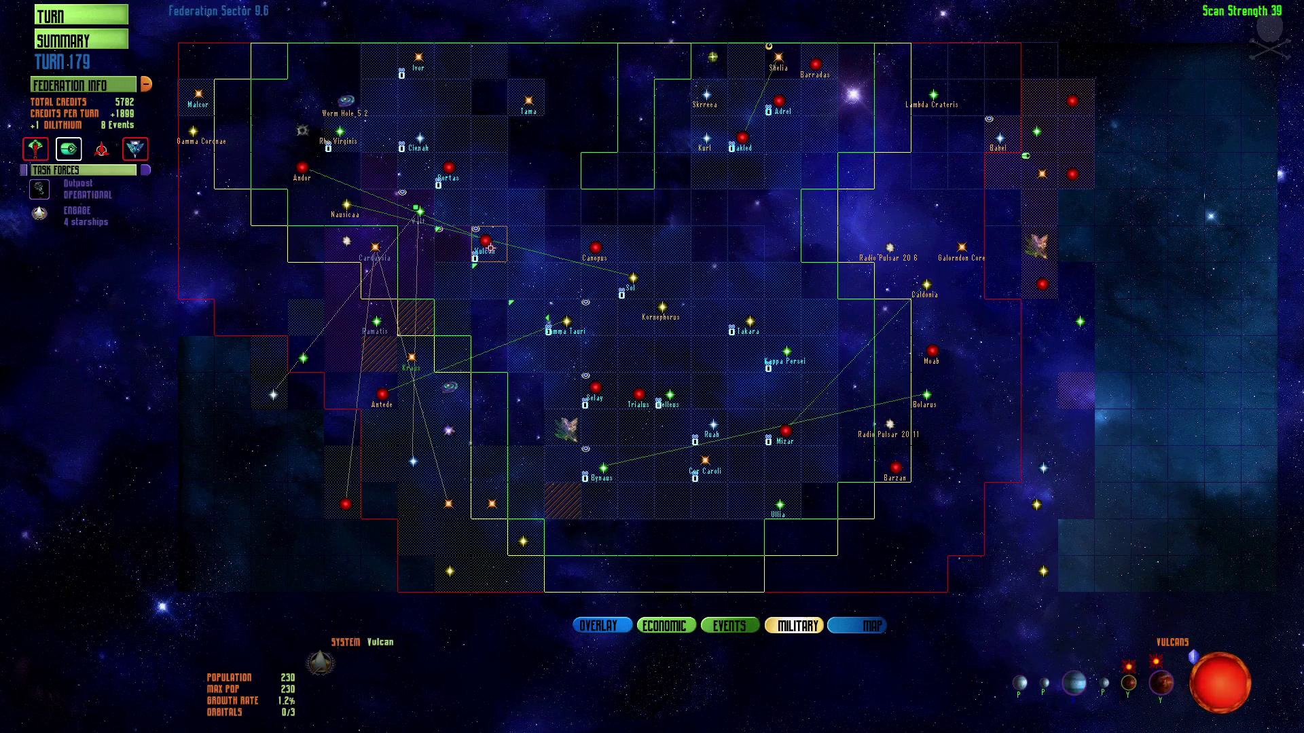
{"action": "double_click", "coordinate": [489, 247]}
{"action": "left_click", "coordinate": [1212, 160]}
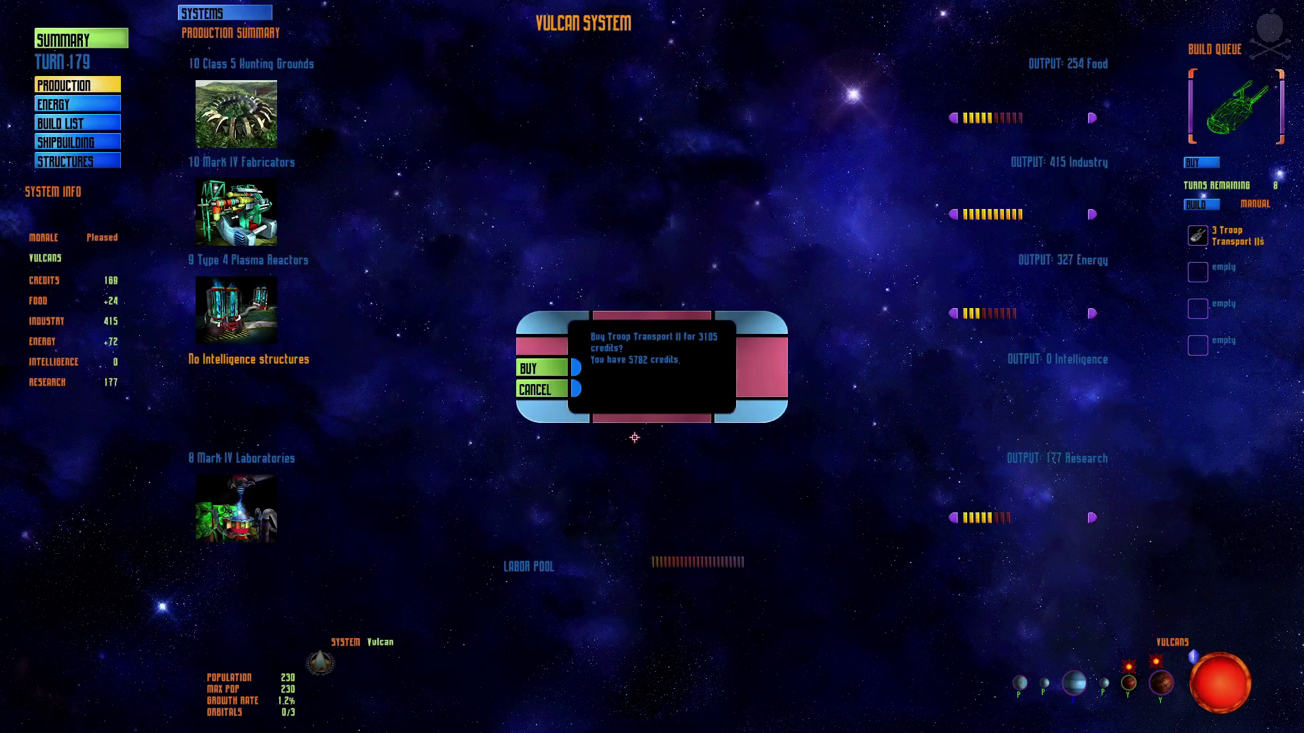
{"action": "left_click", "coordinate": [545, 368]}
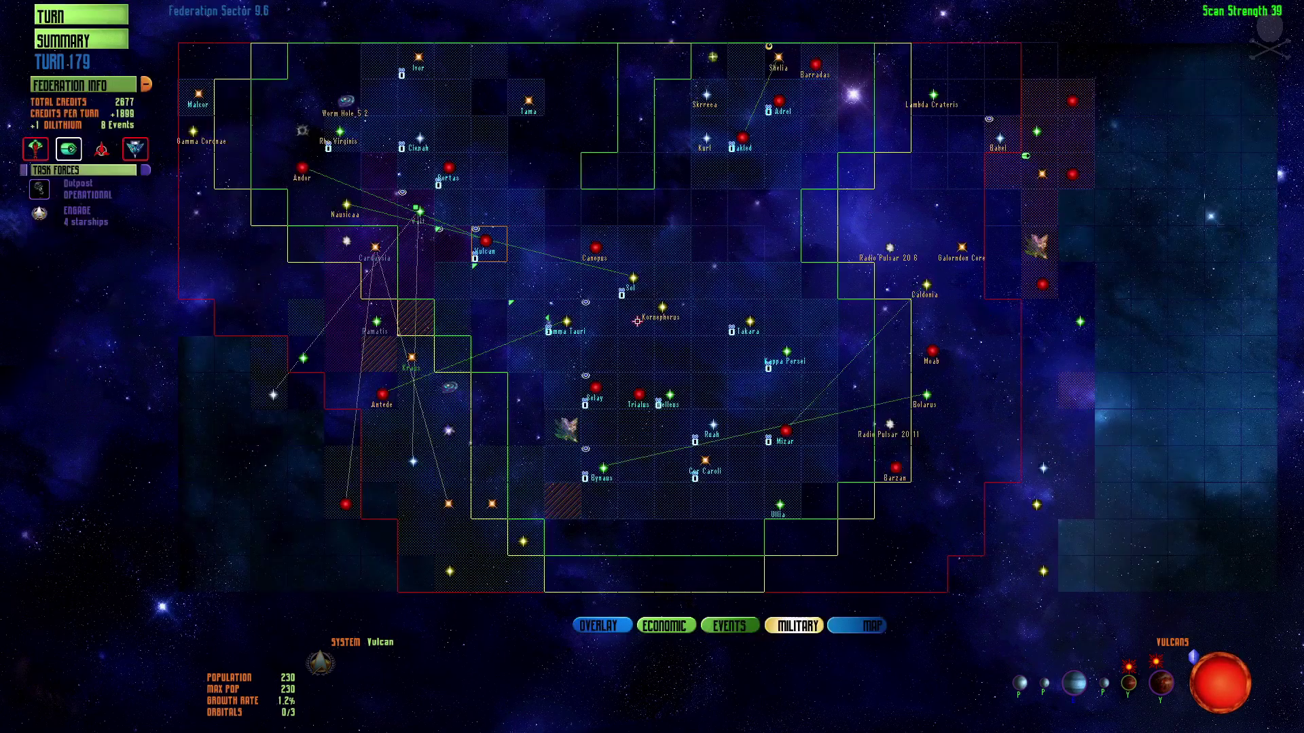
Send Babel's science vessel task force toward Galorndon Core.
{"action": "left_click", "coordinate": [607, 406]}
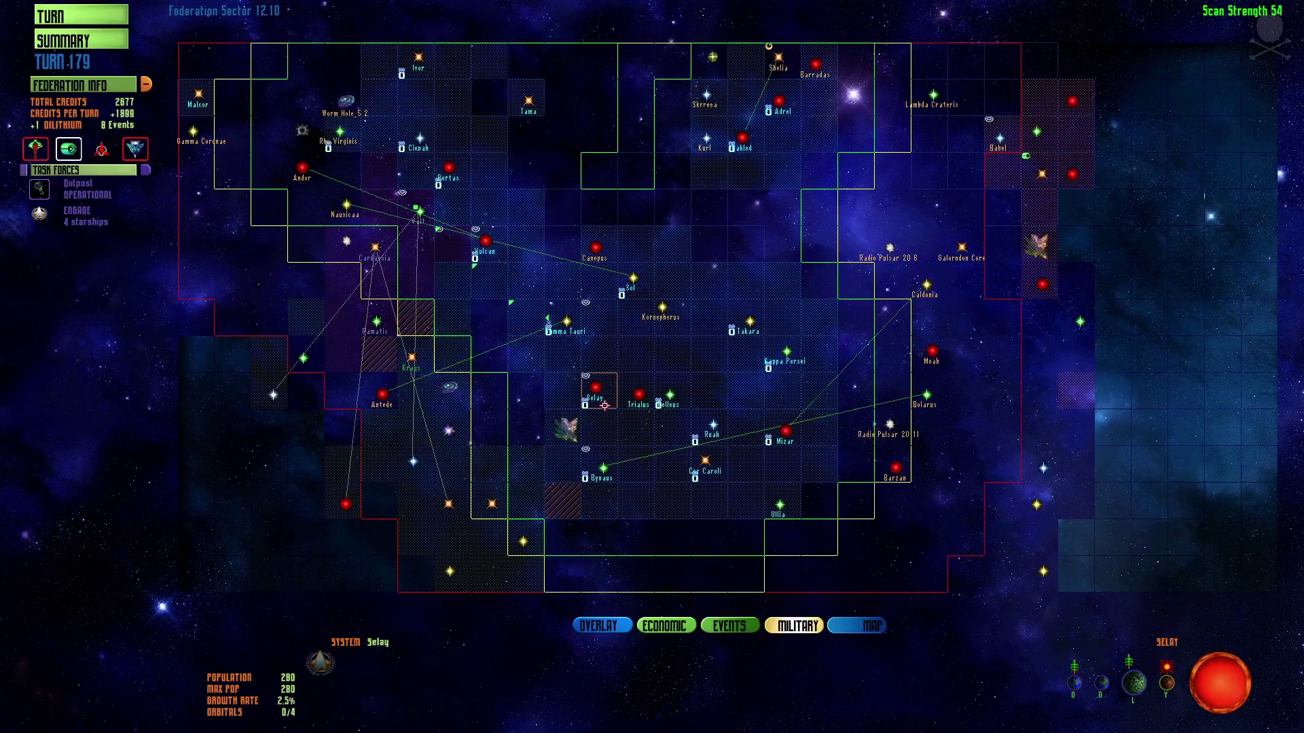
{"action": "left_click", "coordinate": [604, 453]}
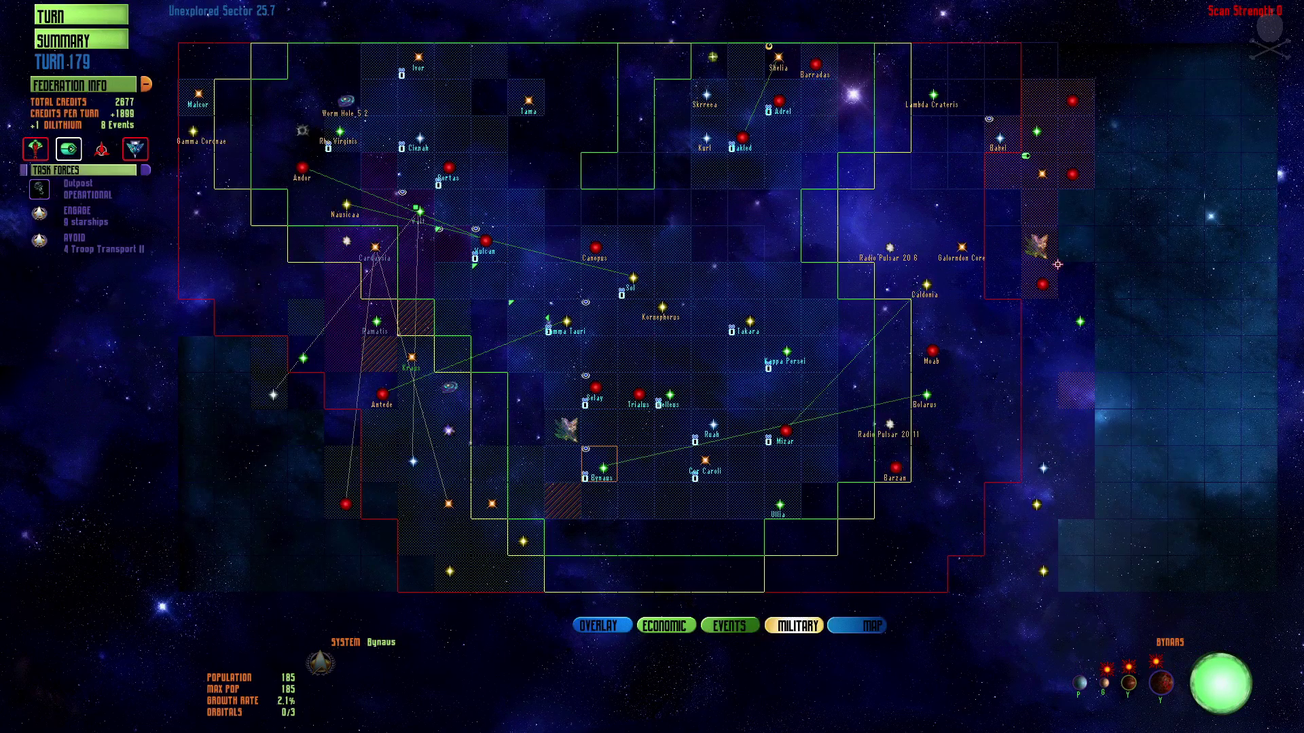
{"action": "left_click", "coordinate": [1009, 139]}
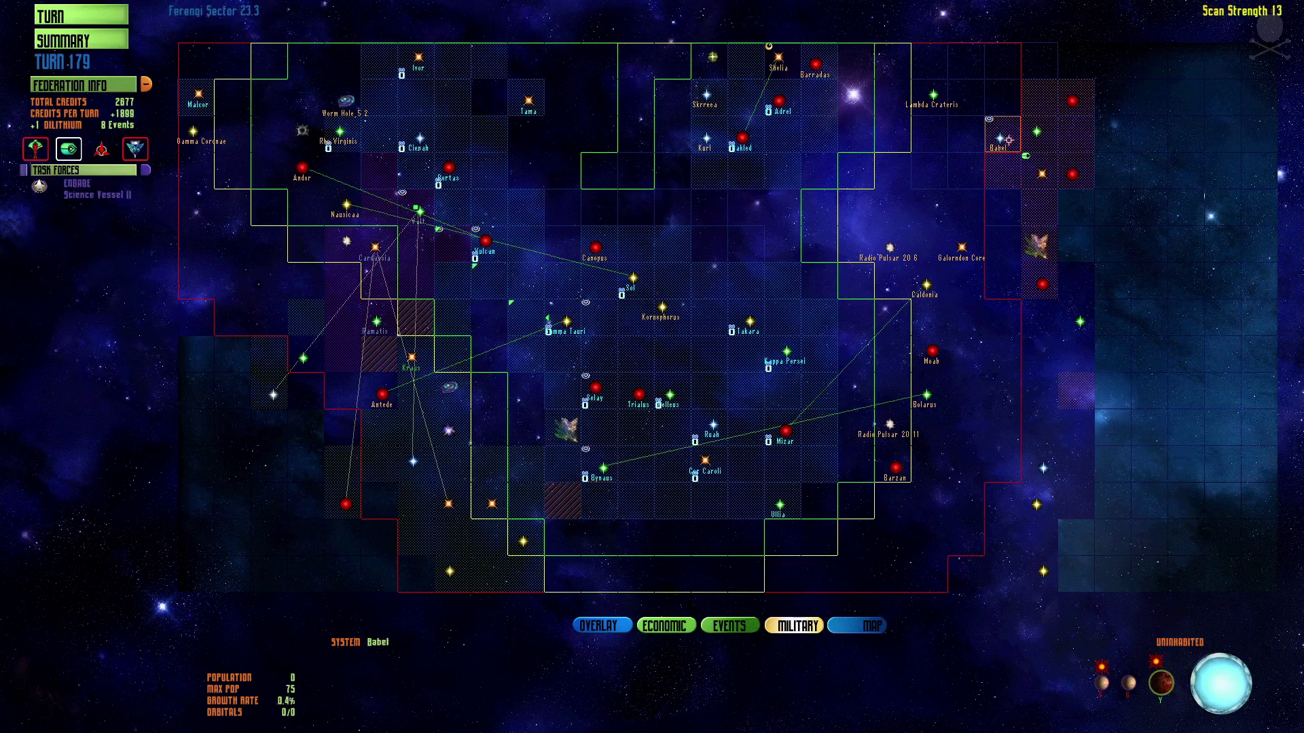
{"action": "left_click", "coordinate": [1041, 169]}
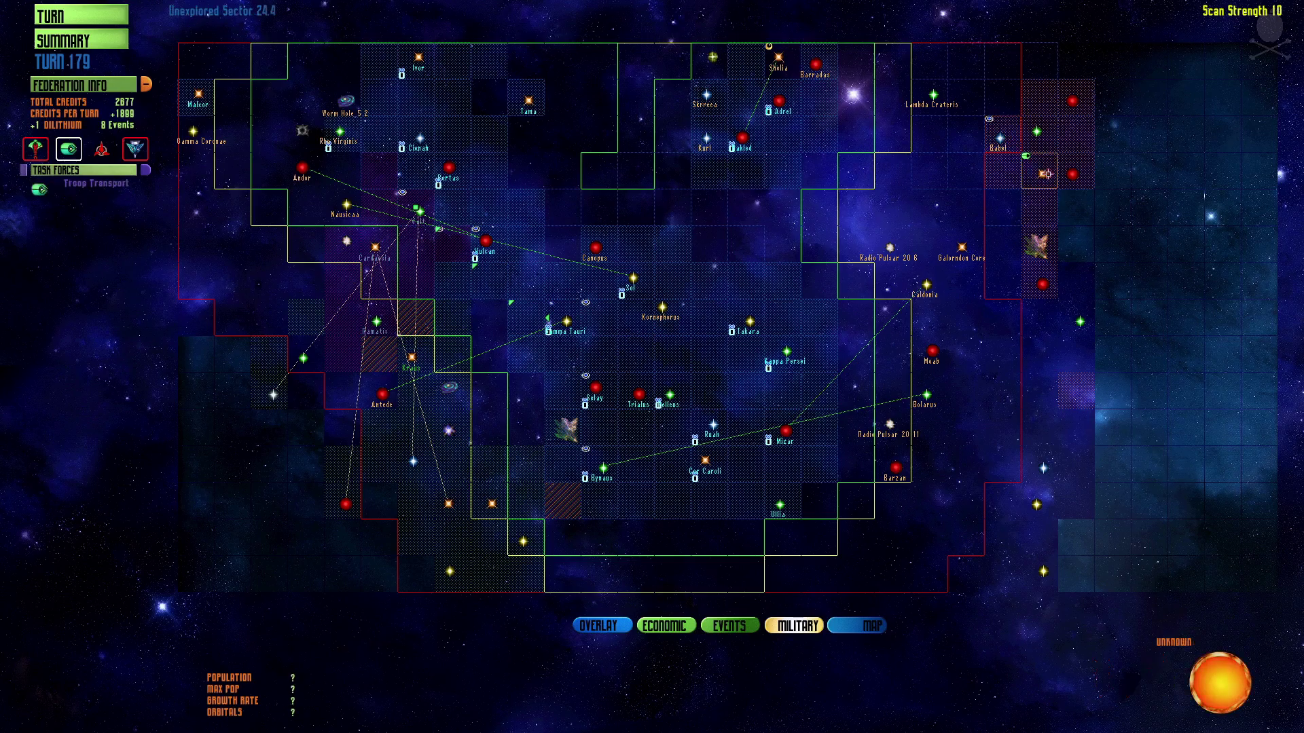
{"action": "left_click", "coordinate": [990, 120]}
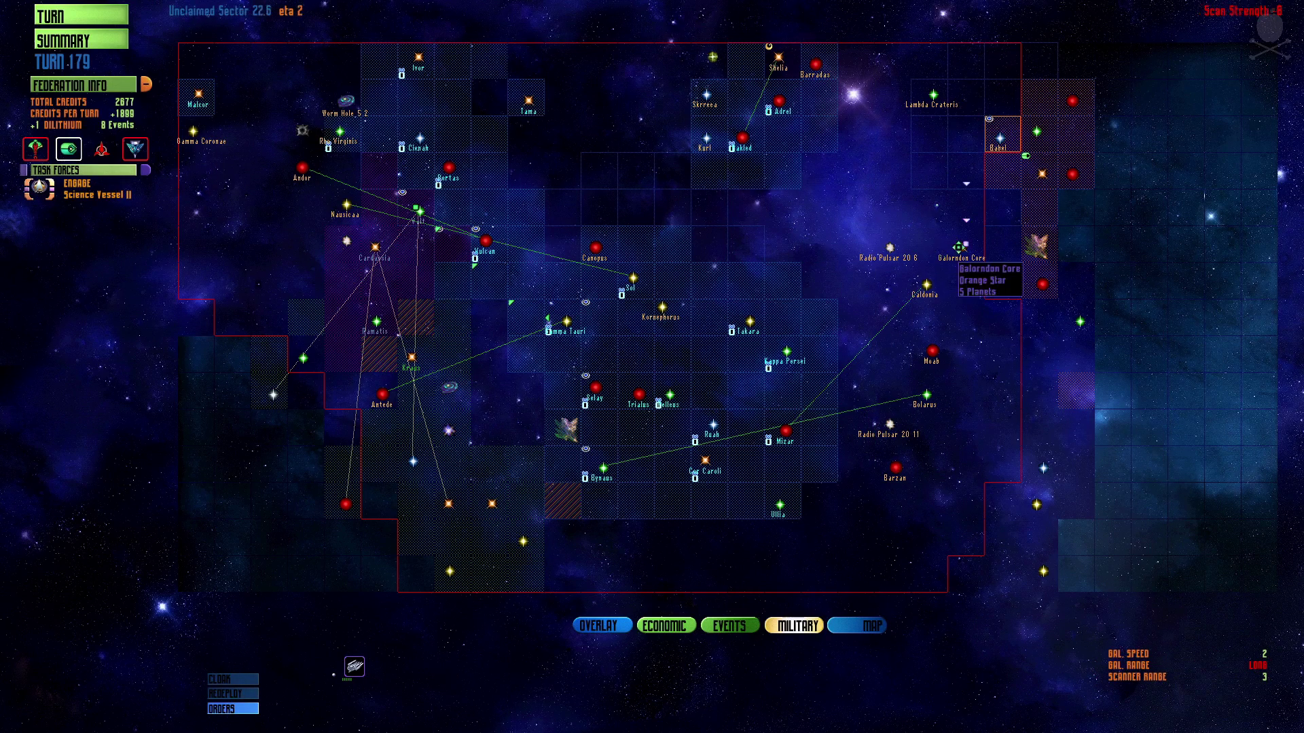
{"action": "left_click", "coordinate": [958, 246]}
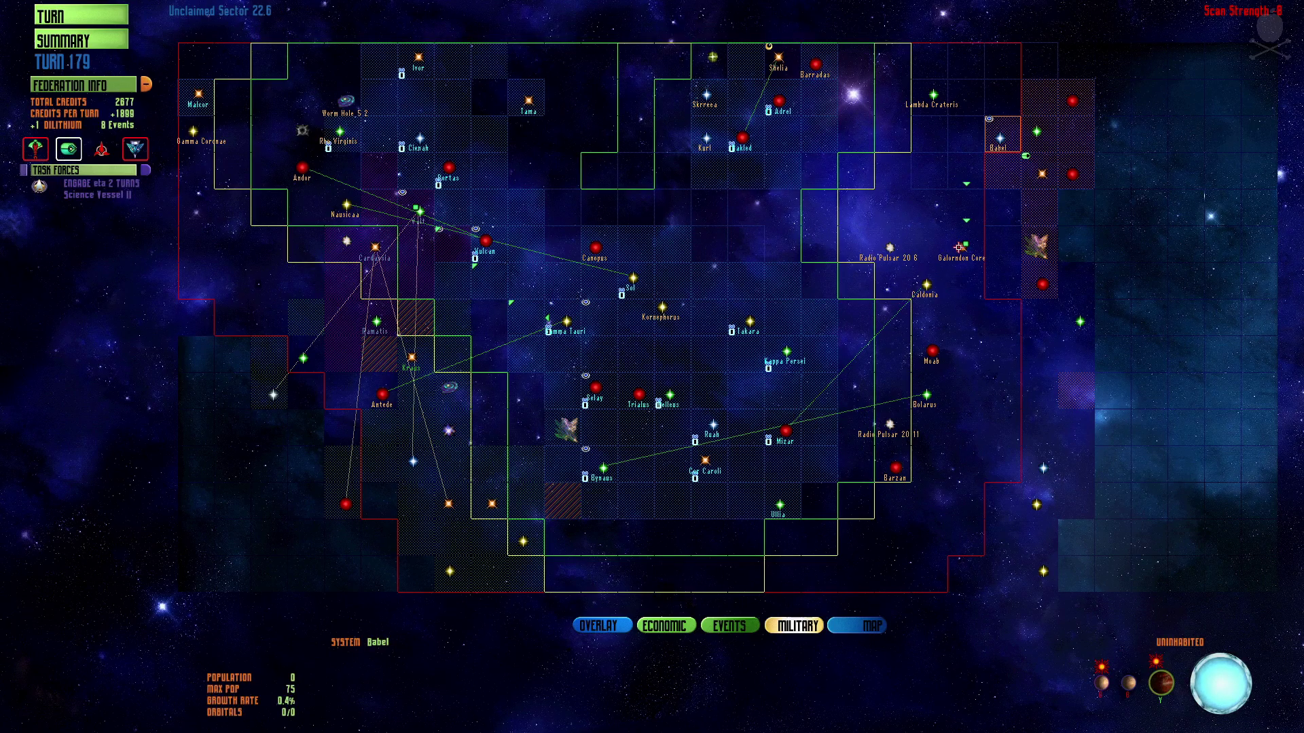
Look over Lambda Crateris and Barradas, then open Takara's system screen.
{"action": "left_click", "coordinate": [933, 105]}
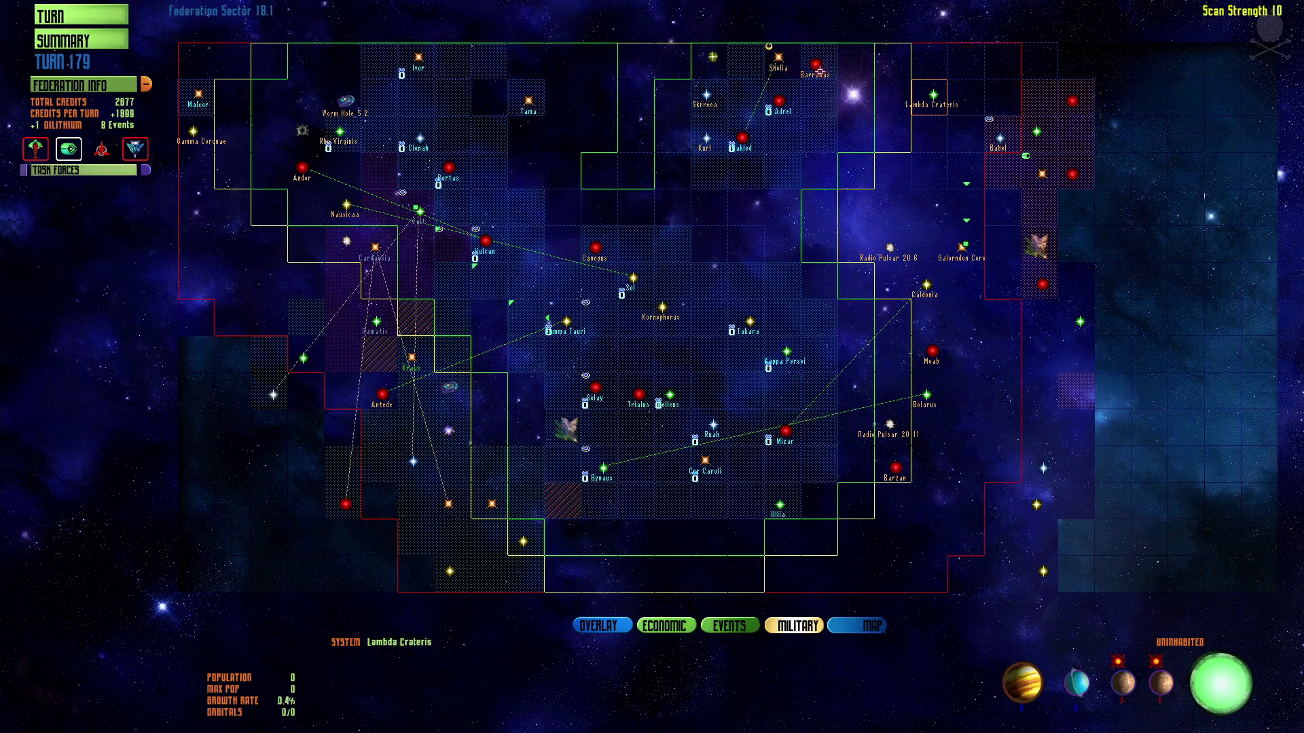
{"action": "left_click", "coordinate": [819, 71]}
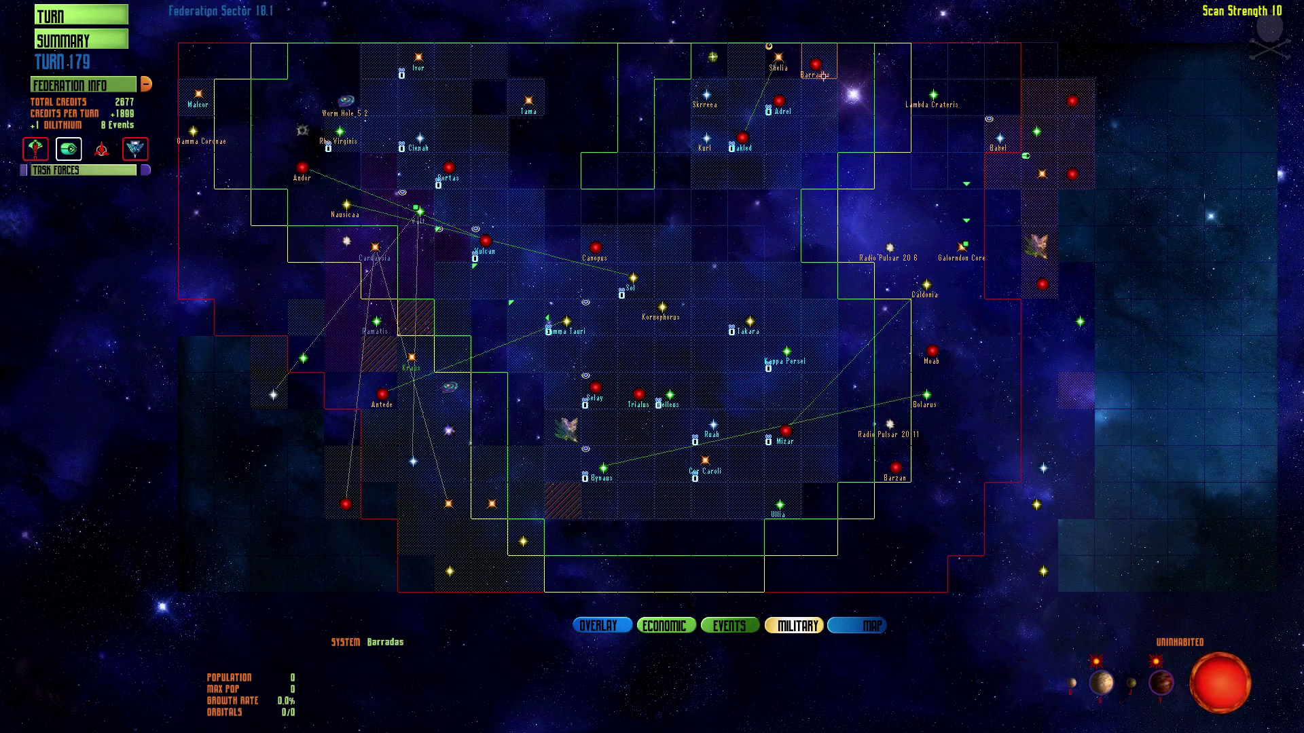
{"action": "left_click", "coordinate": [929, 100]}
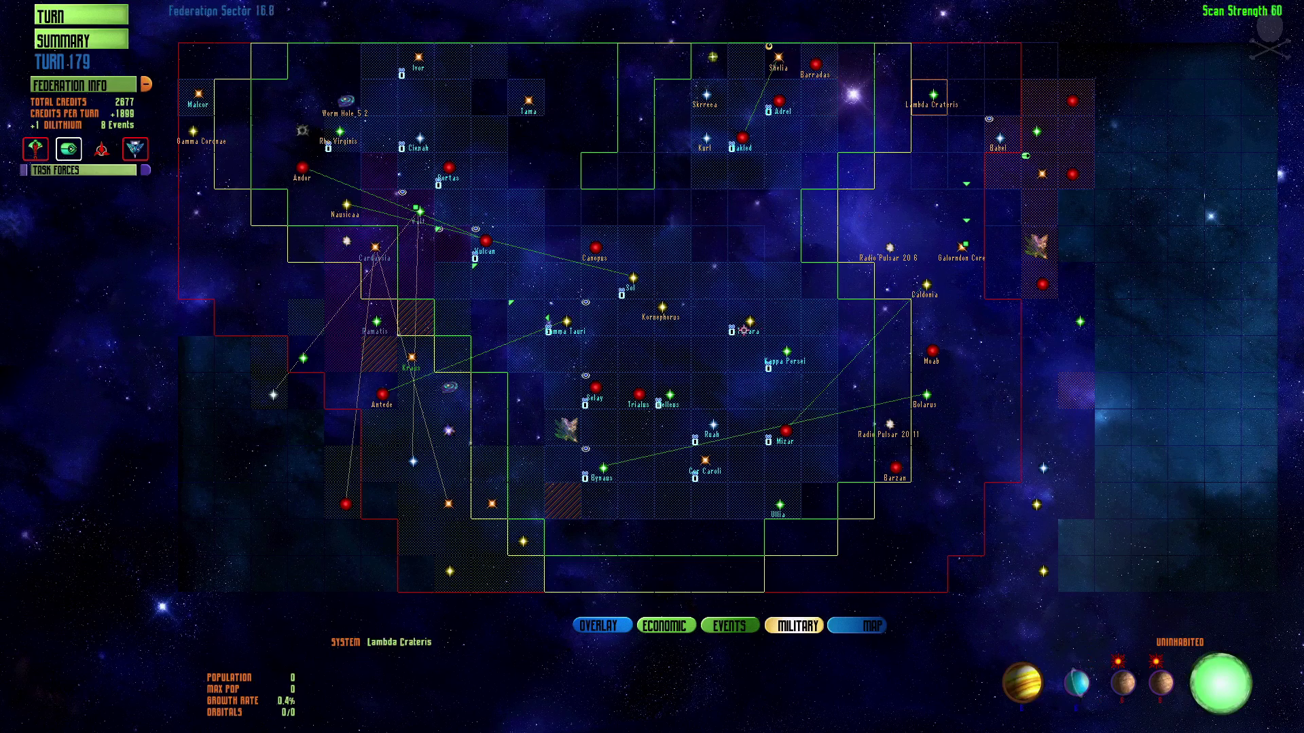
{"action": "double_click", "coordinate": [743, 331]}
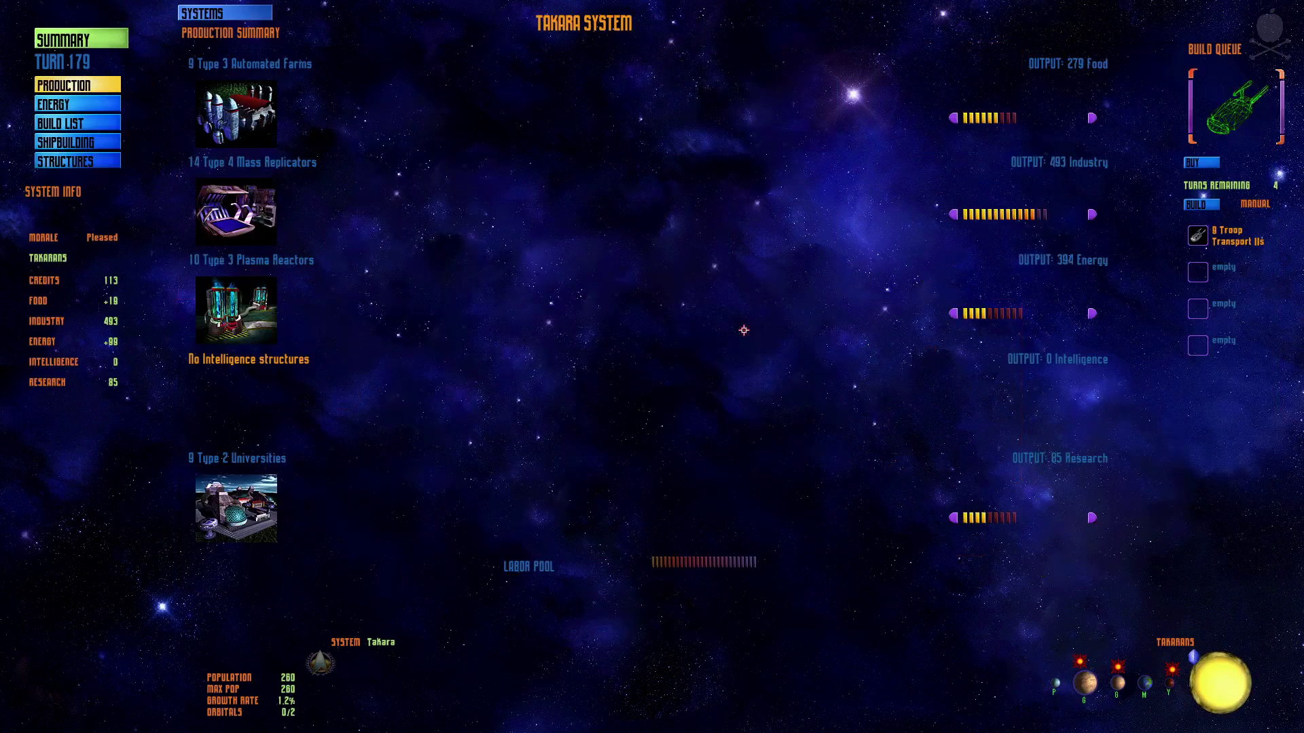
Browse Trialus, Selay, Bynaus and Vall on the map, then open the intelligence report.
{"action": "right_click", "coordinate": [744, 330]}
{"action": "right_click", "coordinate": [750, 345]}
{"action": "left_click", "coordinate": [755, 262]}
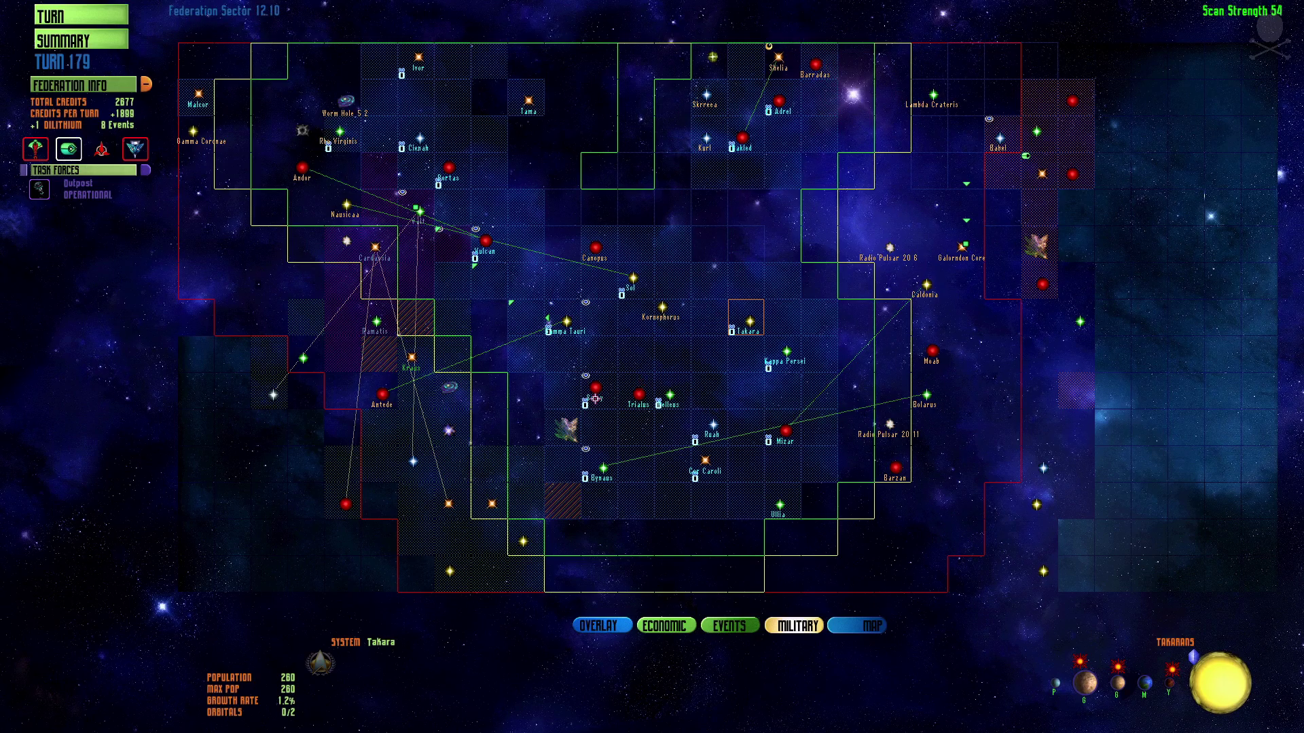
{"action": "left_click", "coordinate": [634, 395]}
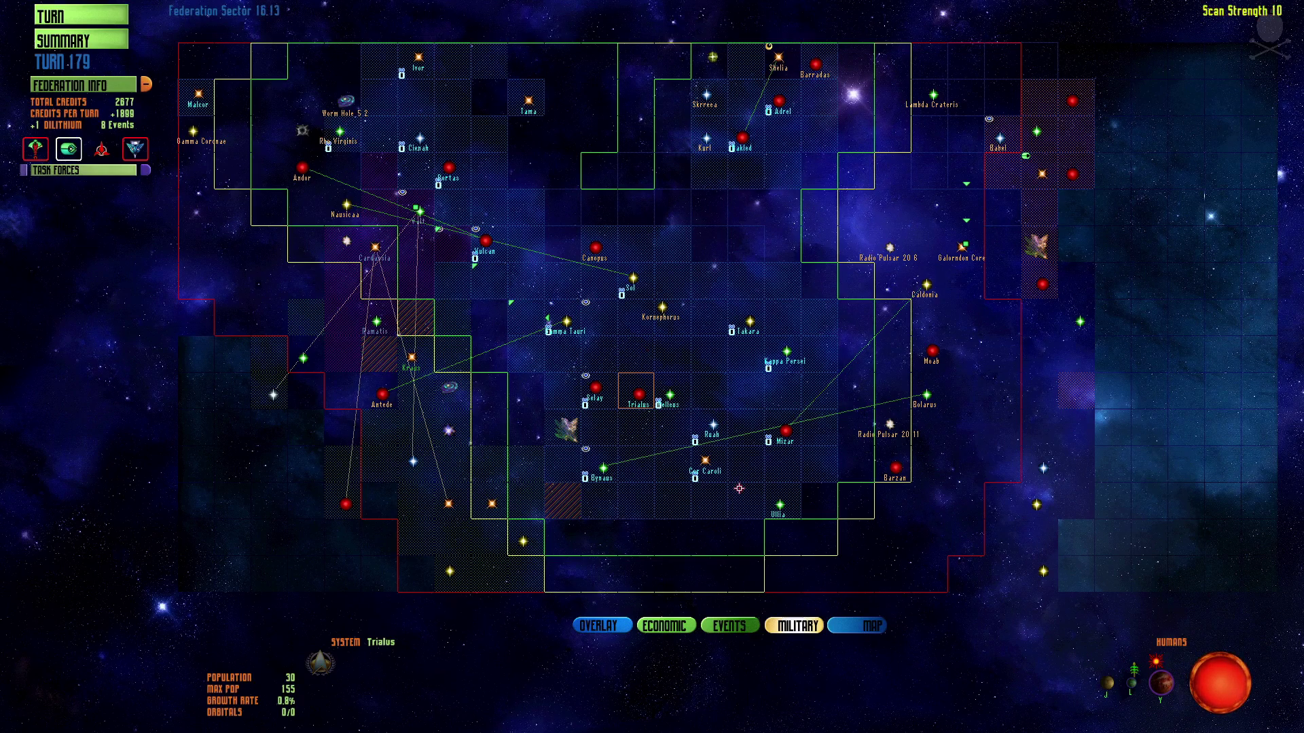
{"action": "left_click", "coordinate": [611, 406]}
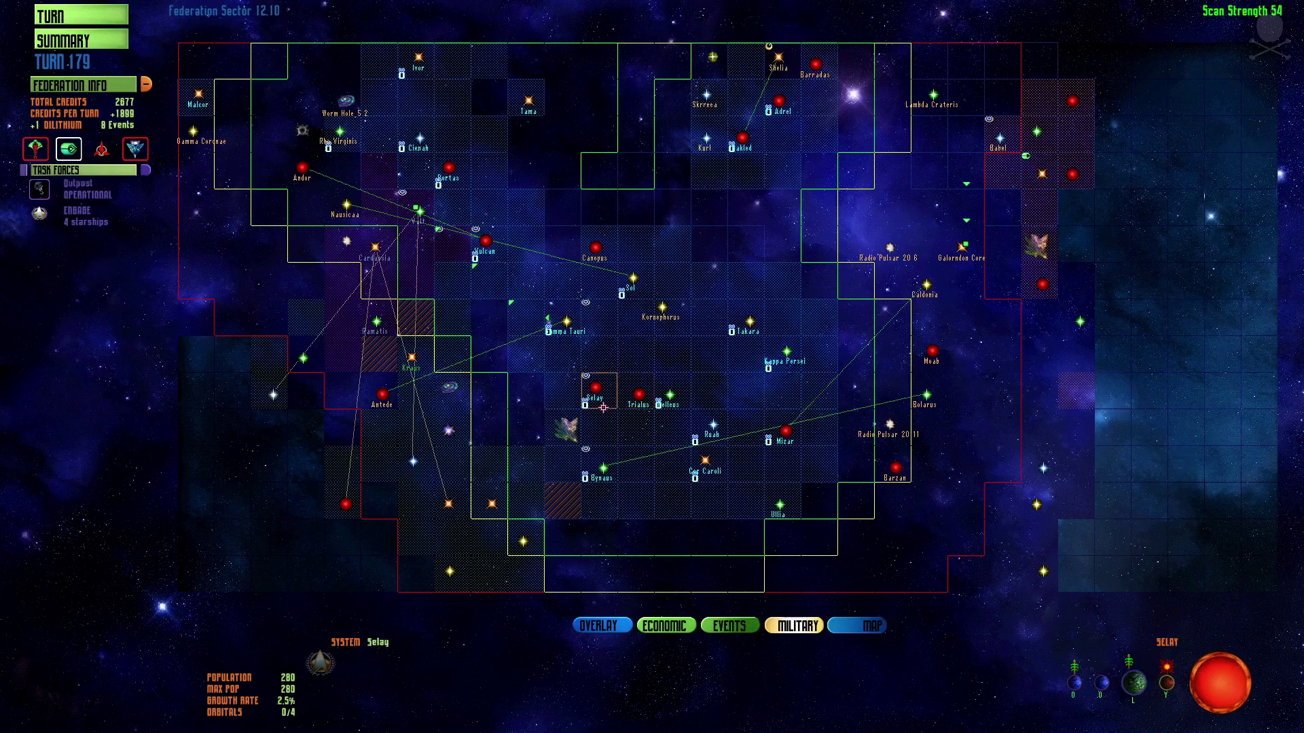
{"action": "left_click", "coordinate": [616, 457]}
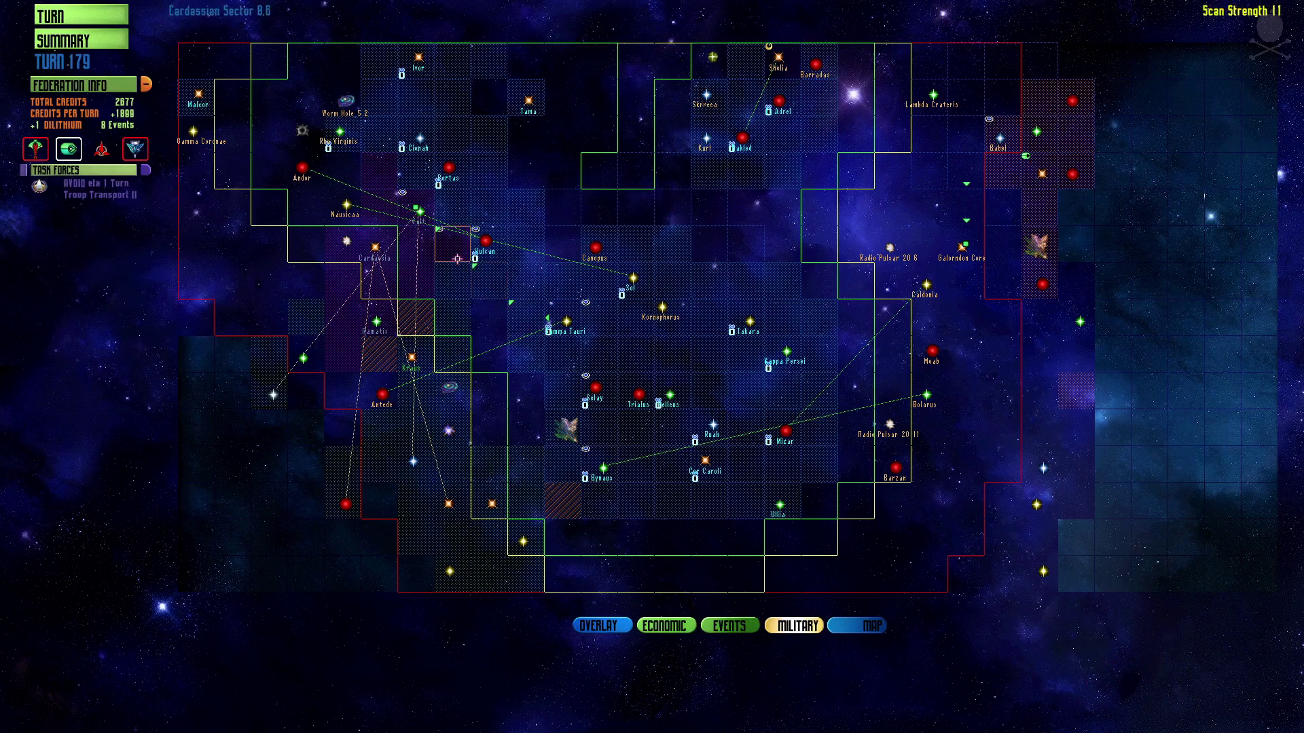
{"action": "left_click", "coordinate": [416, 212]}
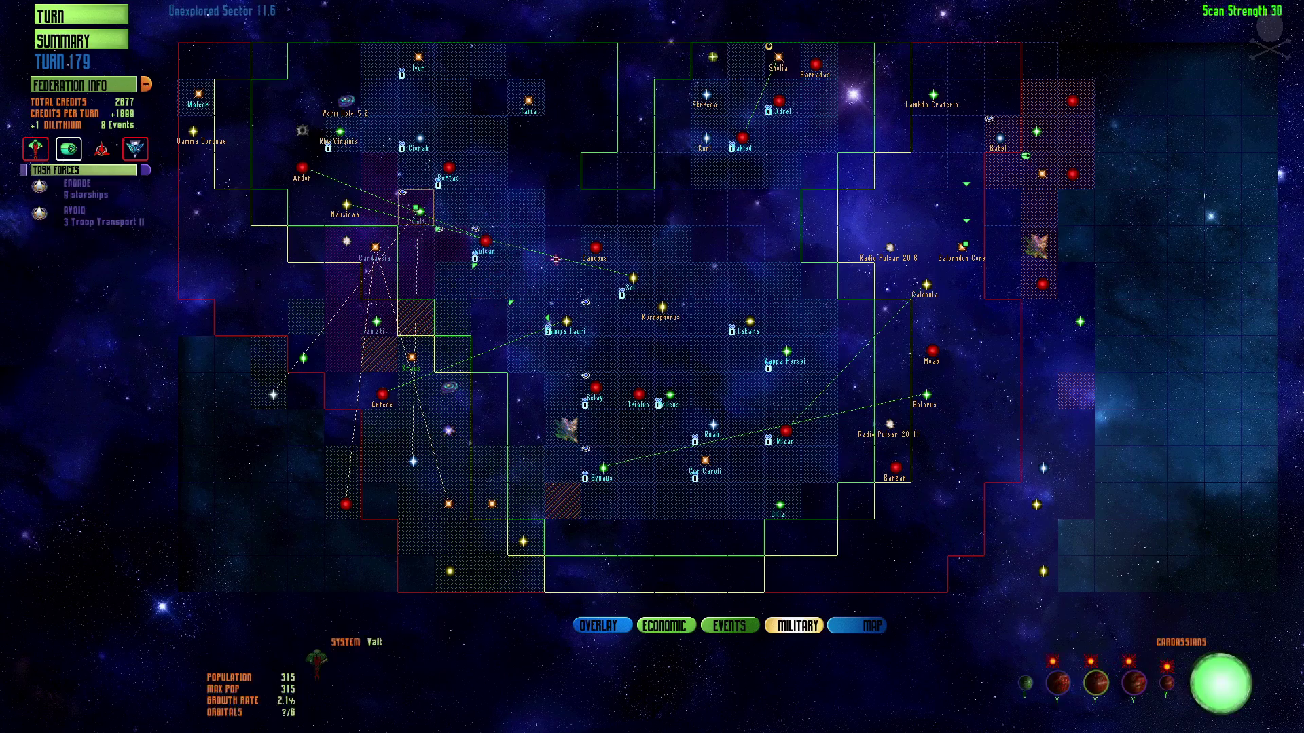
{"action": "right_click", "coordinate": [631, 247]}
{"action": "left_click", "coordinate": [677, 277]}
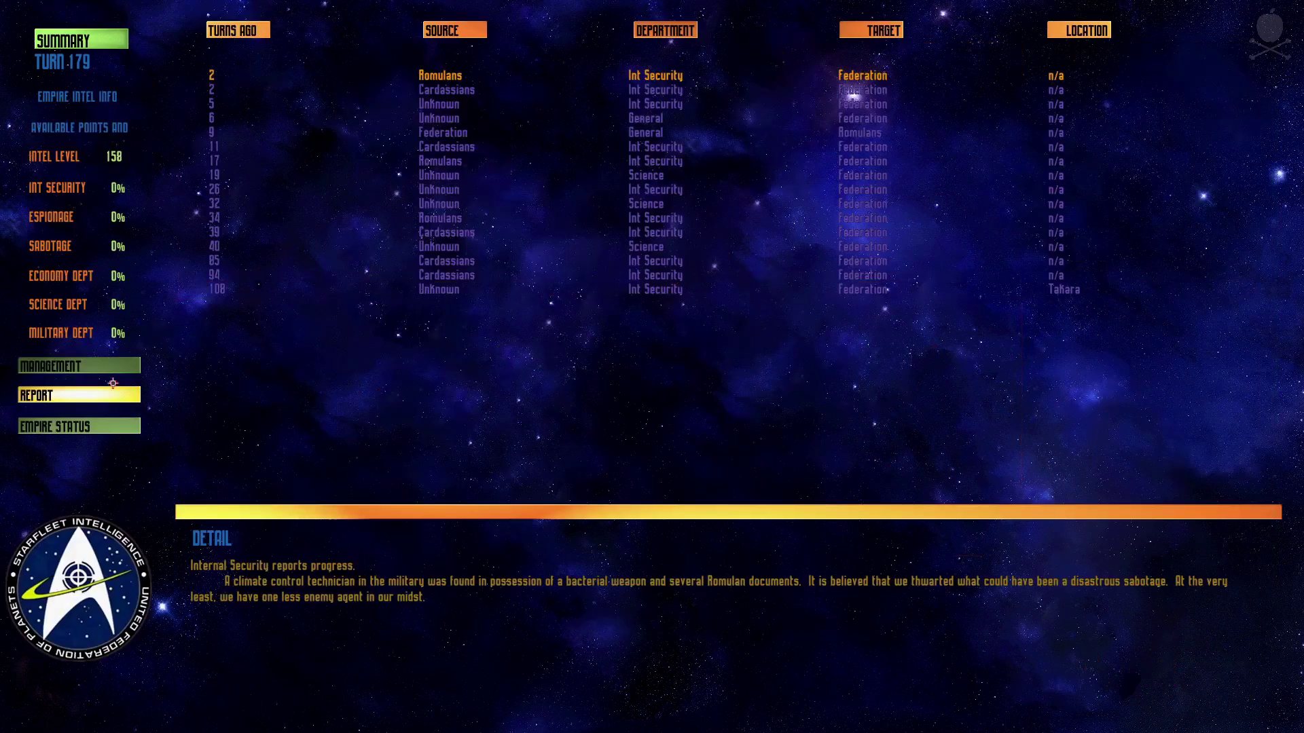
Compare rival empires on the Empire Status screen, then go back to the galaxy map.
{"action": "left_click", "coordinate": [102, 424]}
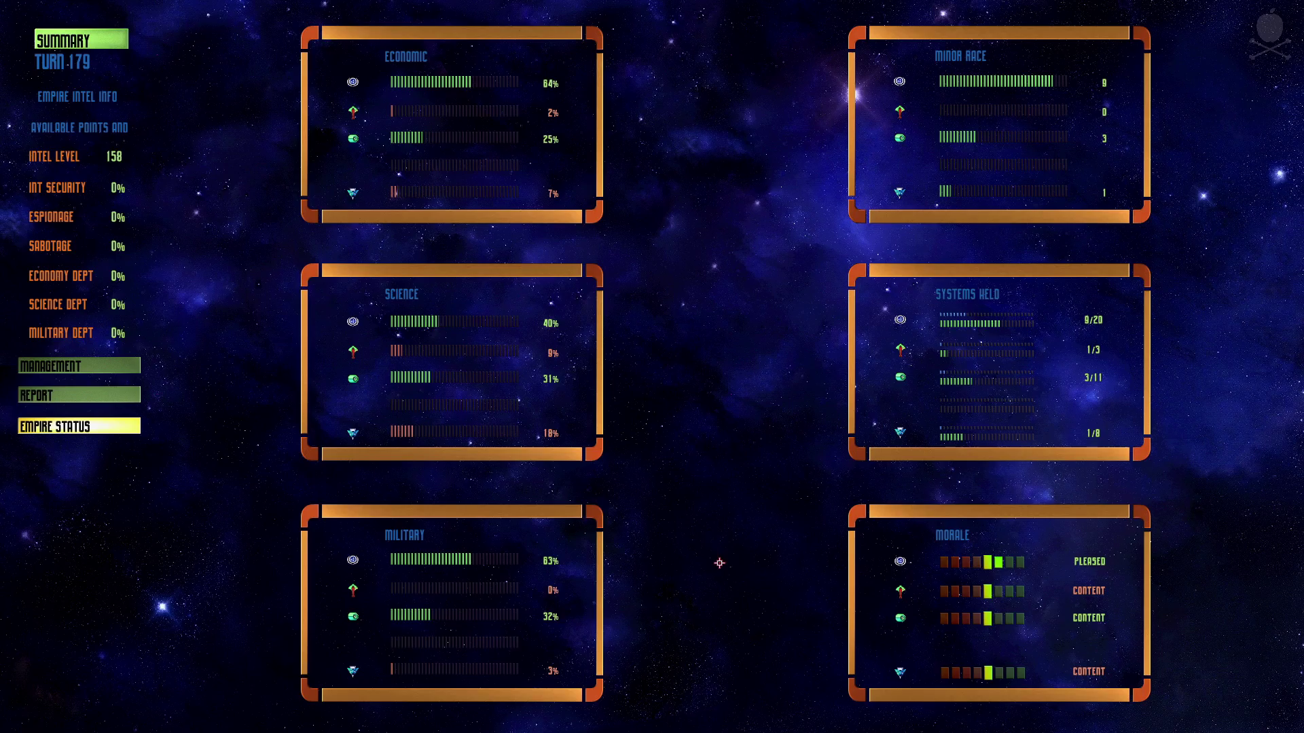
{"action": "right_click", "coordinate": [719, 562]}
{"action": "left_click", "coordinate": [723, 492]}
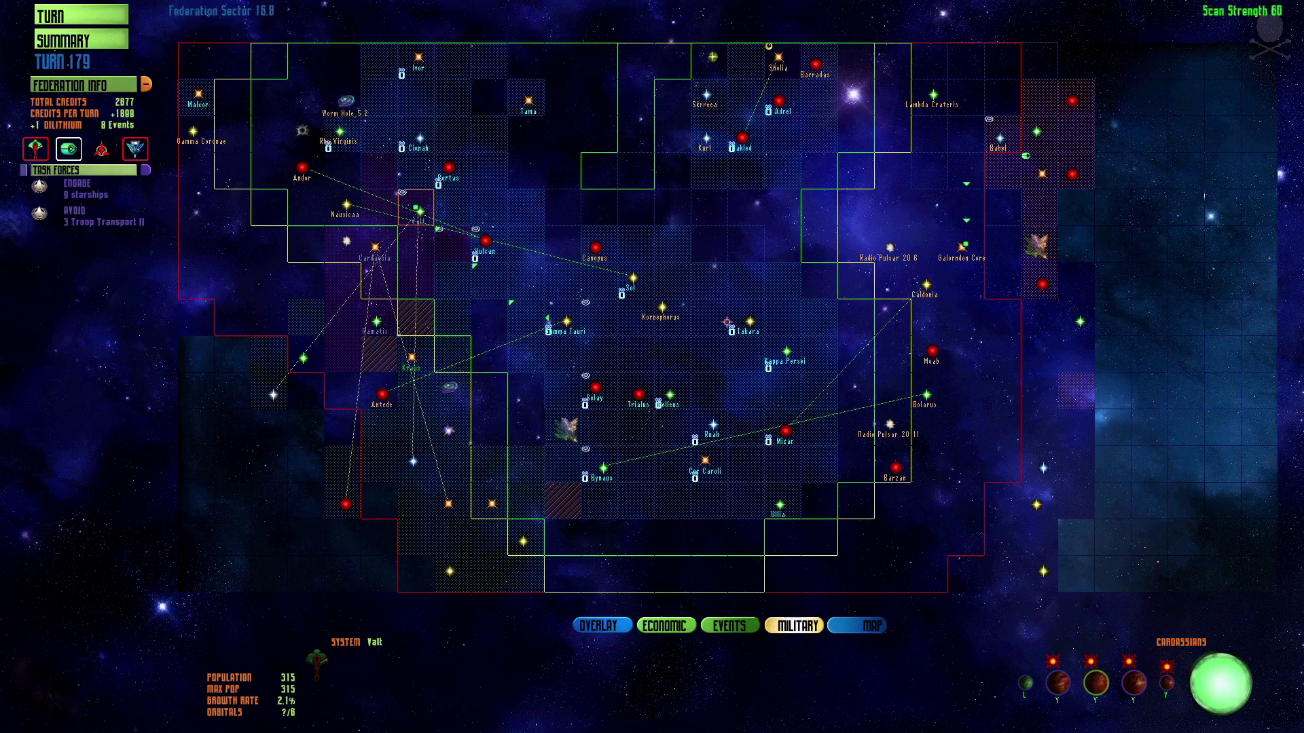
{"action": "double_click", "coordinate": [628, 275]}
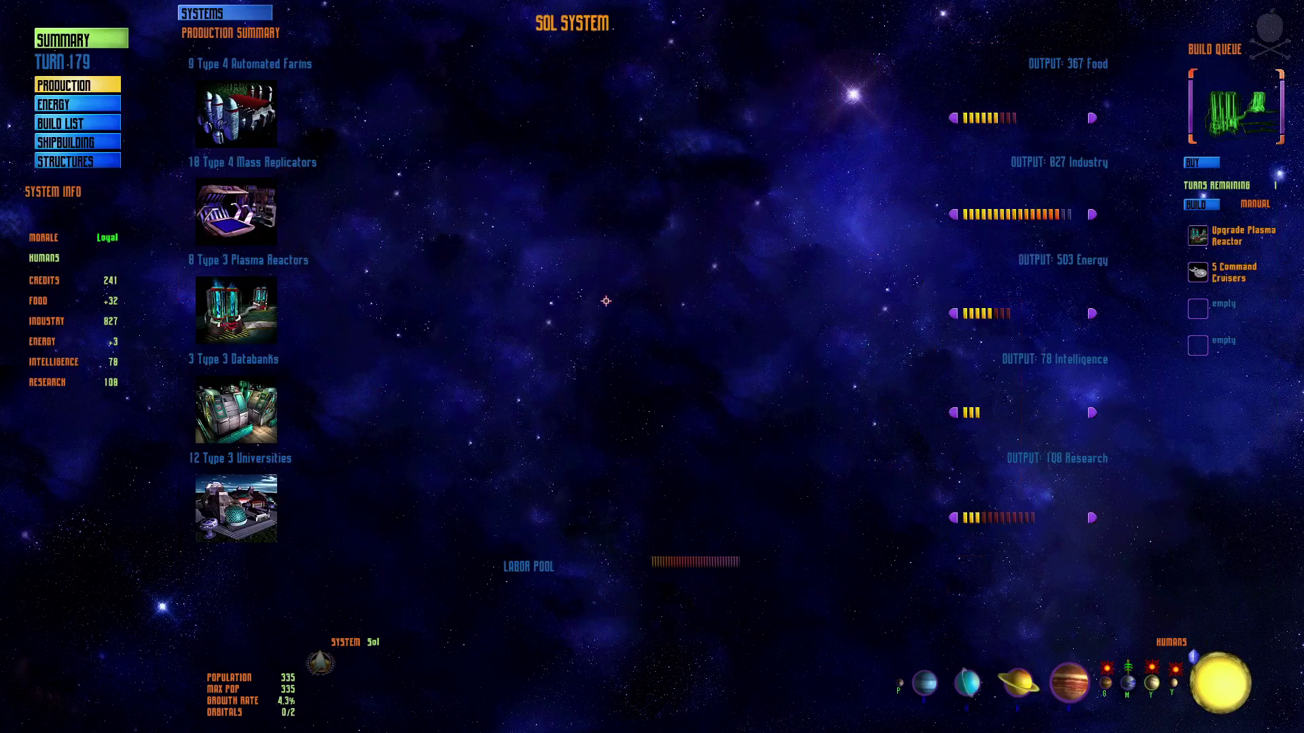
{"action": "right_click", "coordinate": [606, 300]}
{"action": "left_click", "coordinate": [609, 272]}
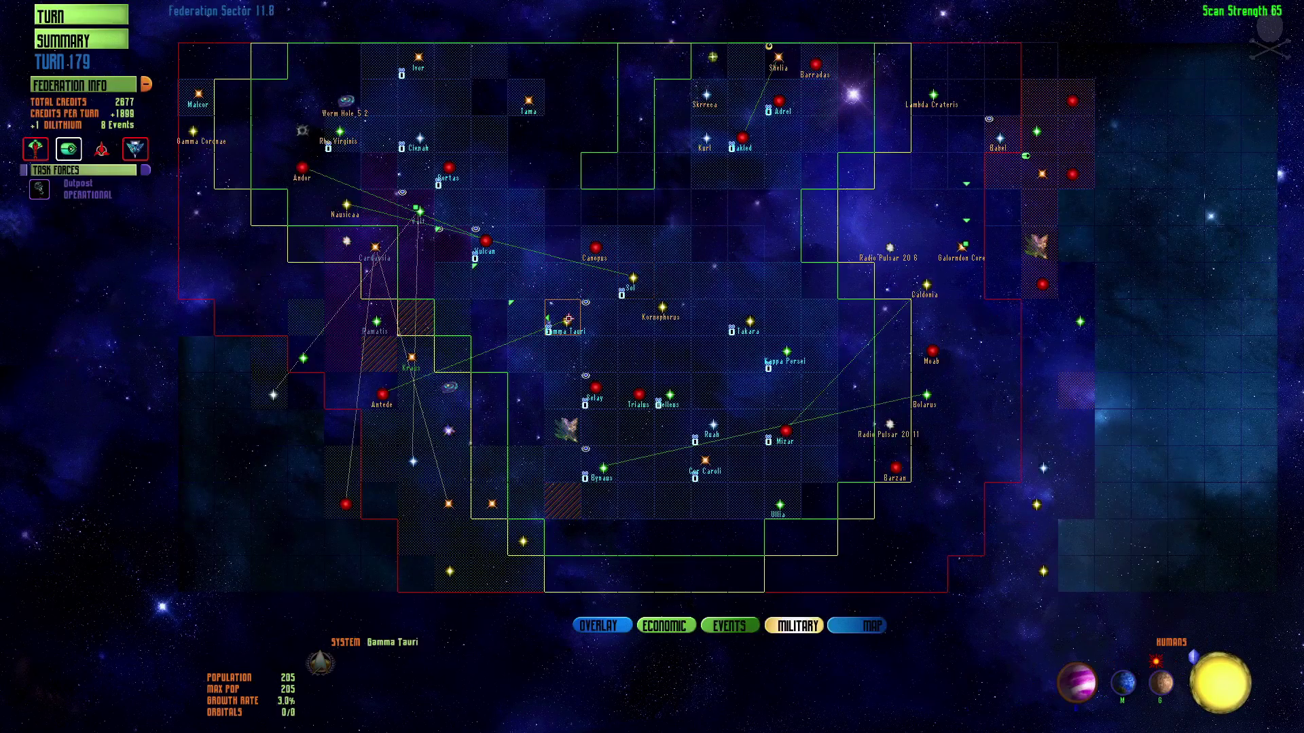
{"action": "double_click", "coordinate": [569, 318]}
{"action": "right_click", "coordinate": [569, 318]}
{"action": "left_click", "coordinate": [572, 288]}
{"action": "left_click", "coordinate": [53, 39]}
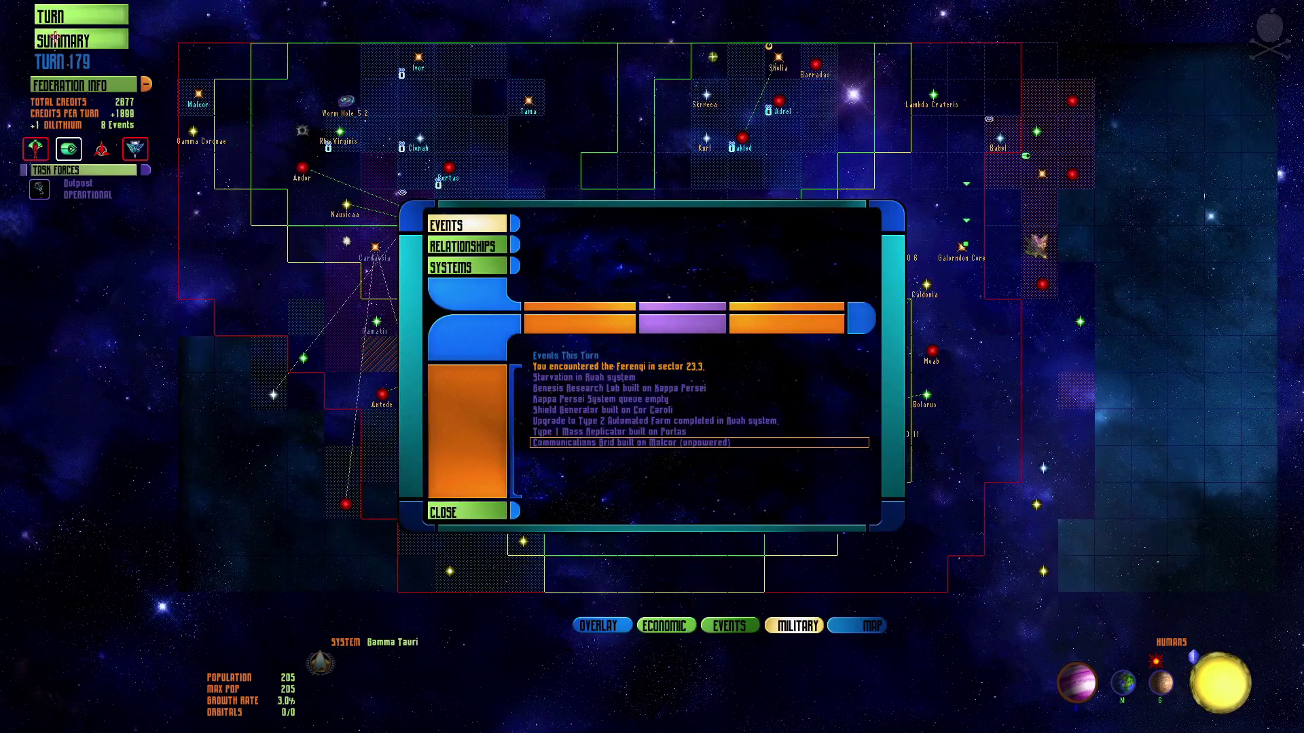
{"action": "left_click", "coordinate": [460, 270]}
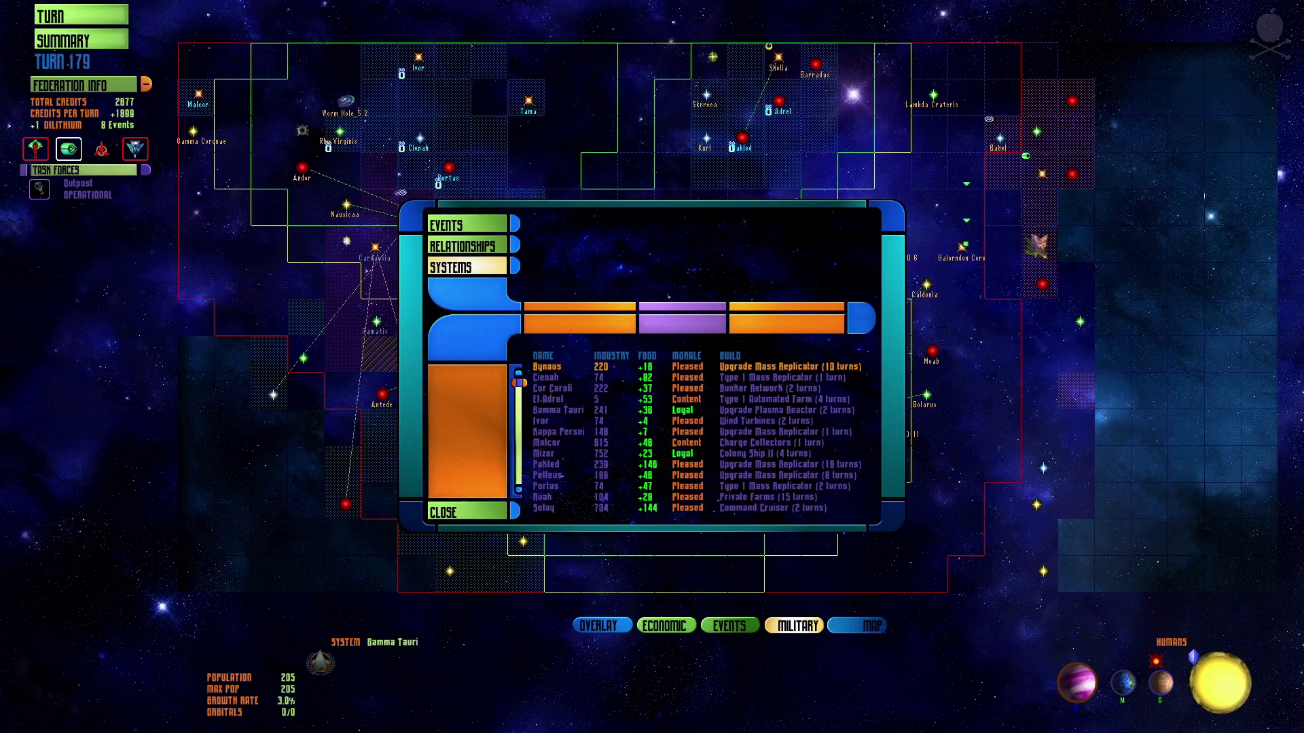
{"action": "scroll", "coordinate": [517, 462], "scroll_direction": "down", "scroll_amount": 3}
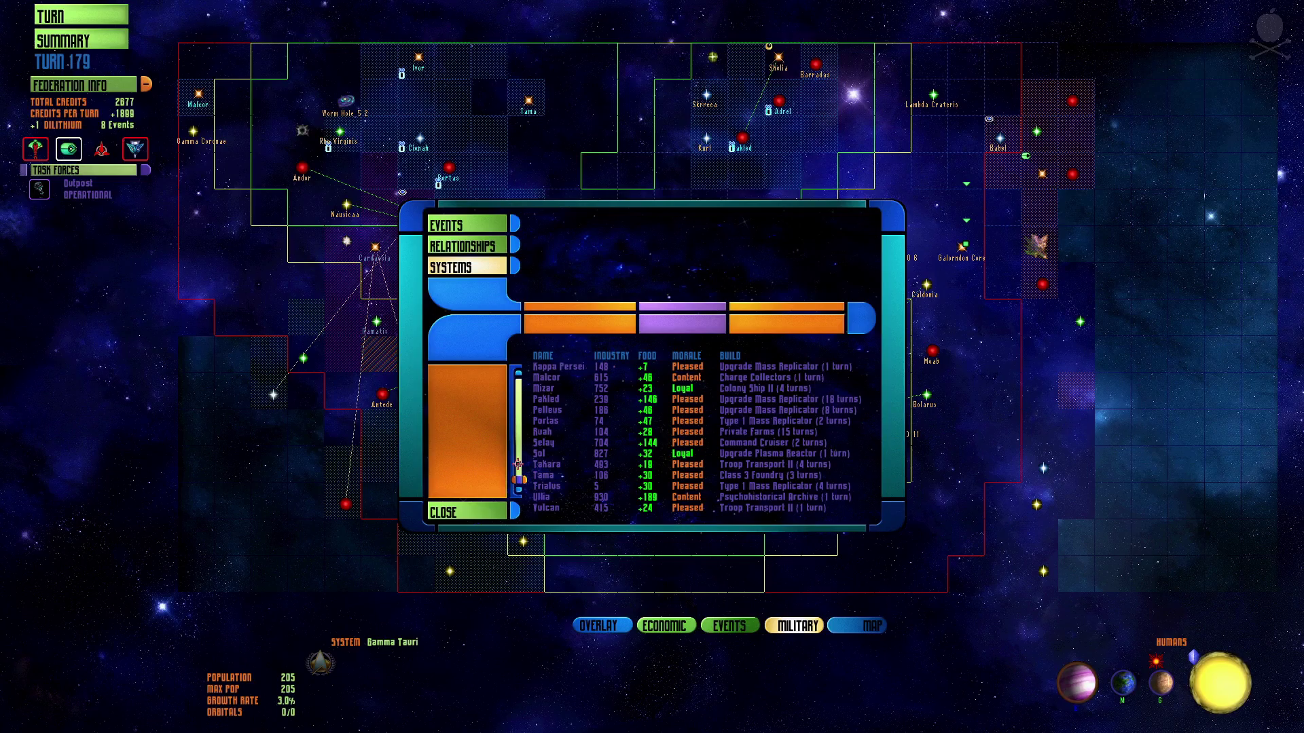
{"action": "left_click", "coordinate": [497, 504]}
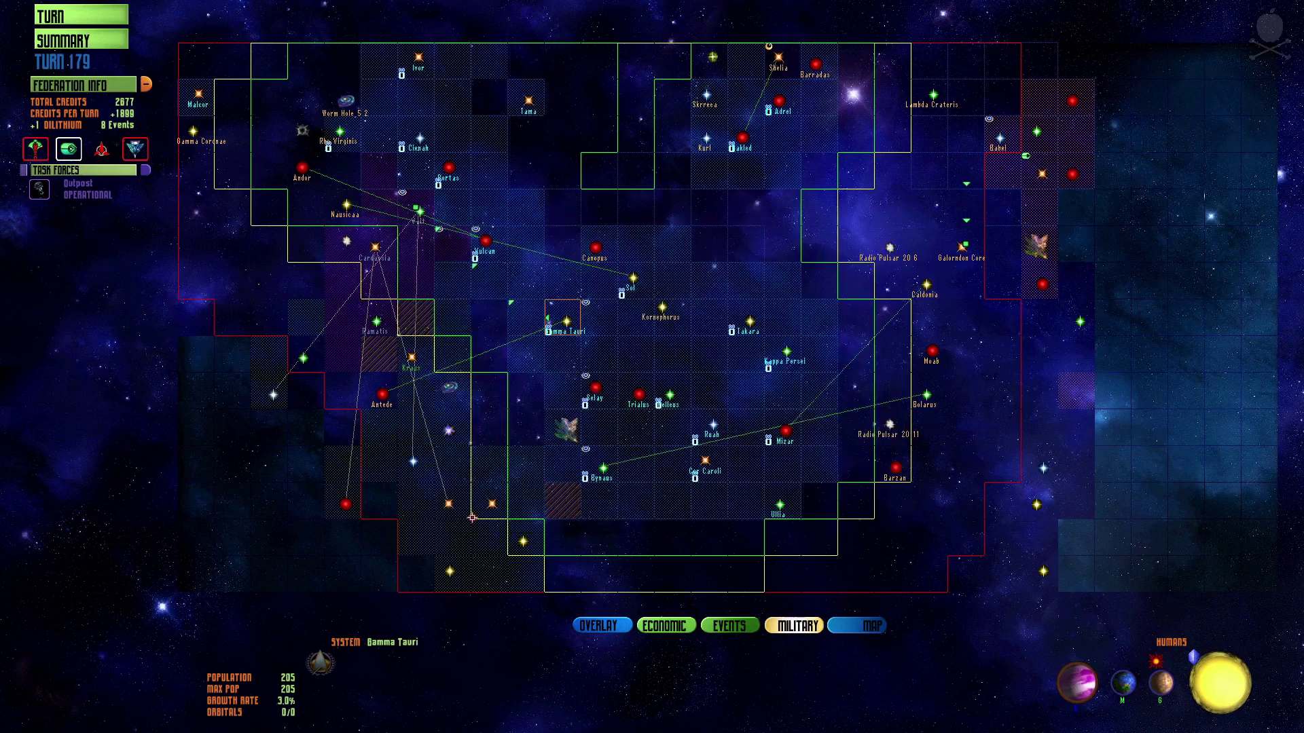
End turn 179, dismiss the war notice, select Antede and open the events summary.
{"action": "left_click", "coordinate": [86, 23]}
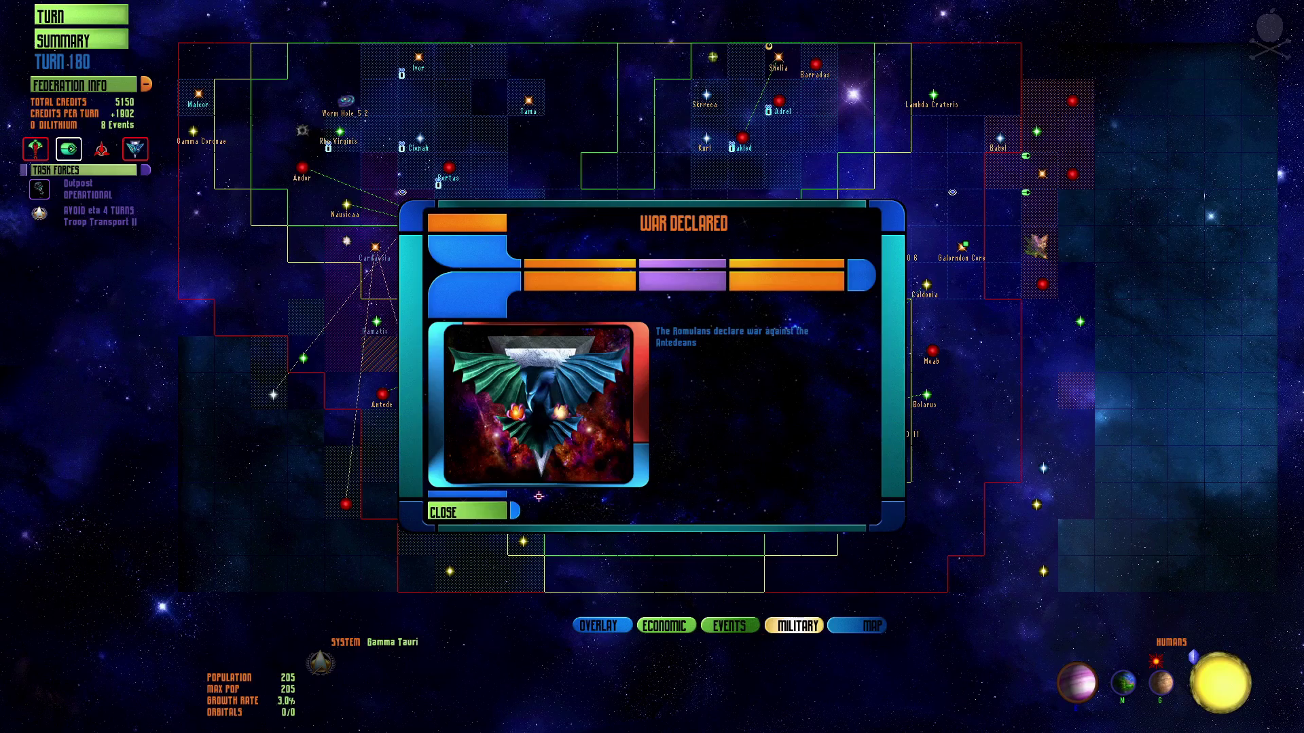
{"action": "left_click", "coordinate": [468, 507]}
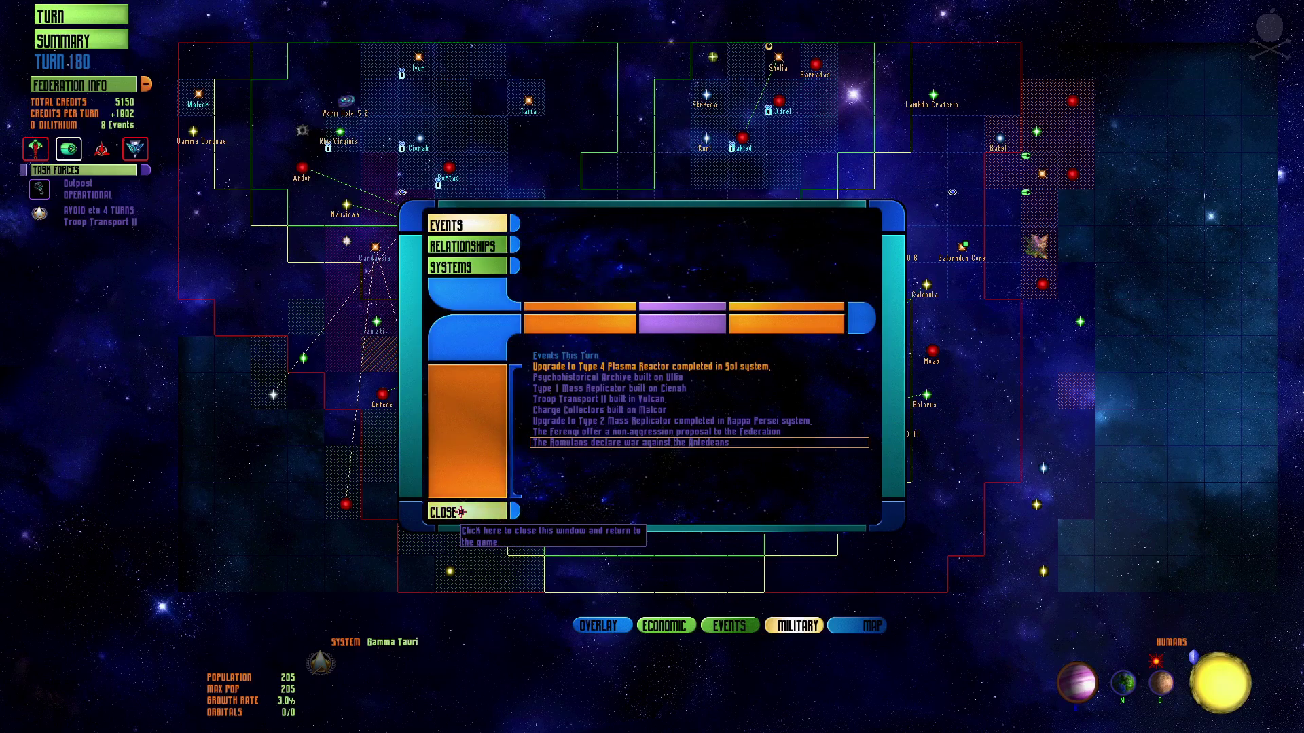
{"action": "left_click", "coordinate": [462, 513]}
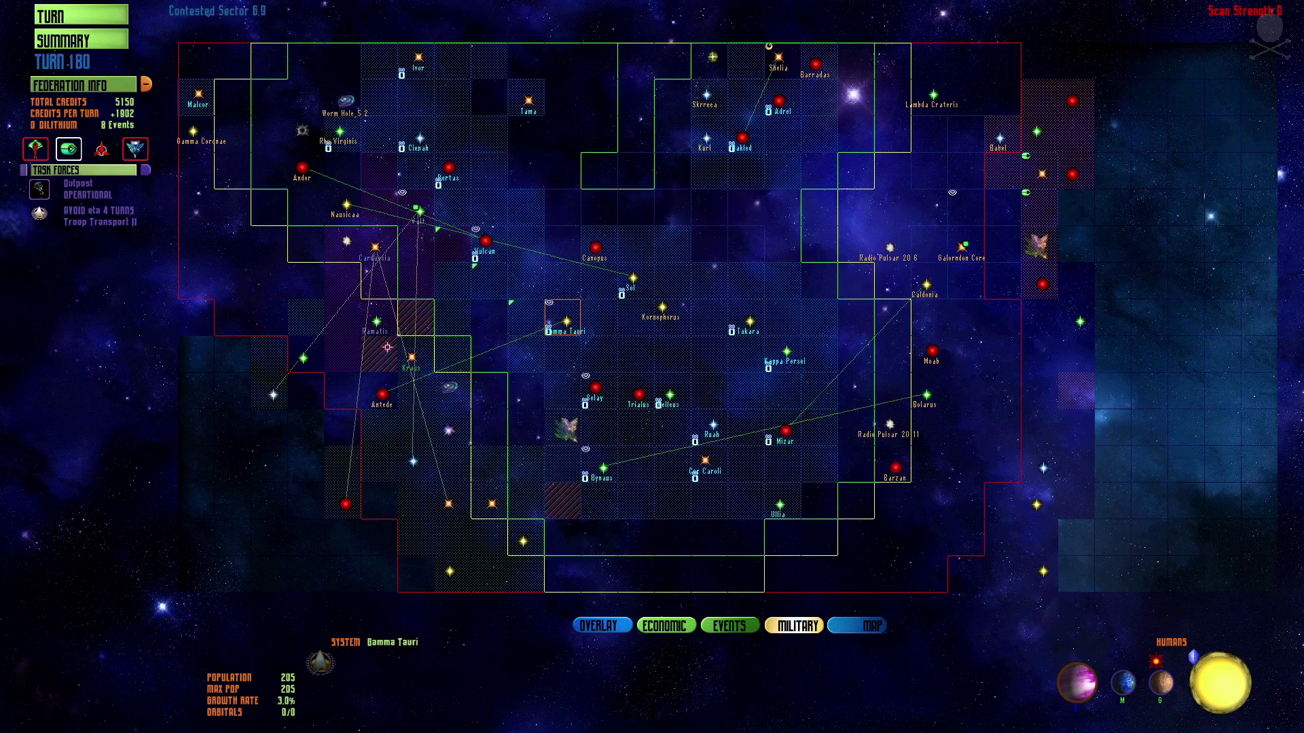
{"action": "left_click", "coordinate": [382, 394]}
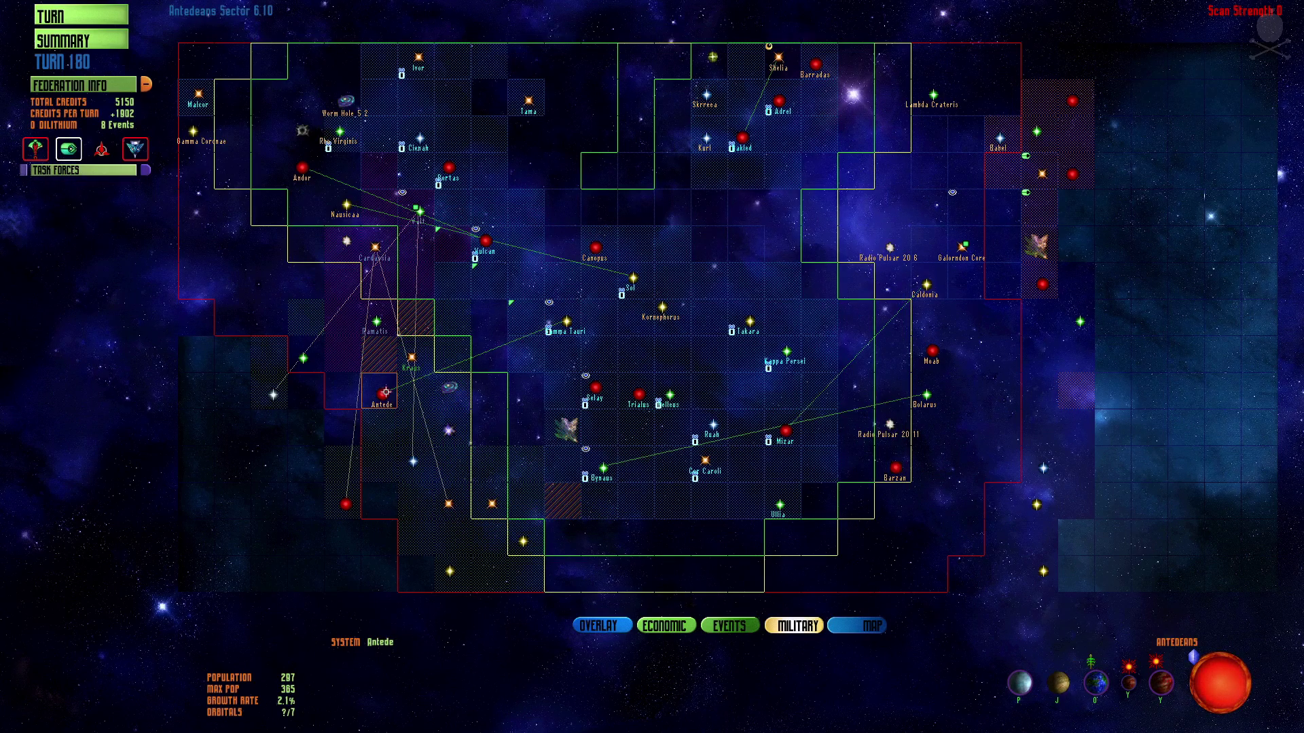
{"action": "left_click", "coordinate": [82, 39]}
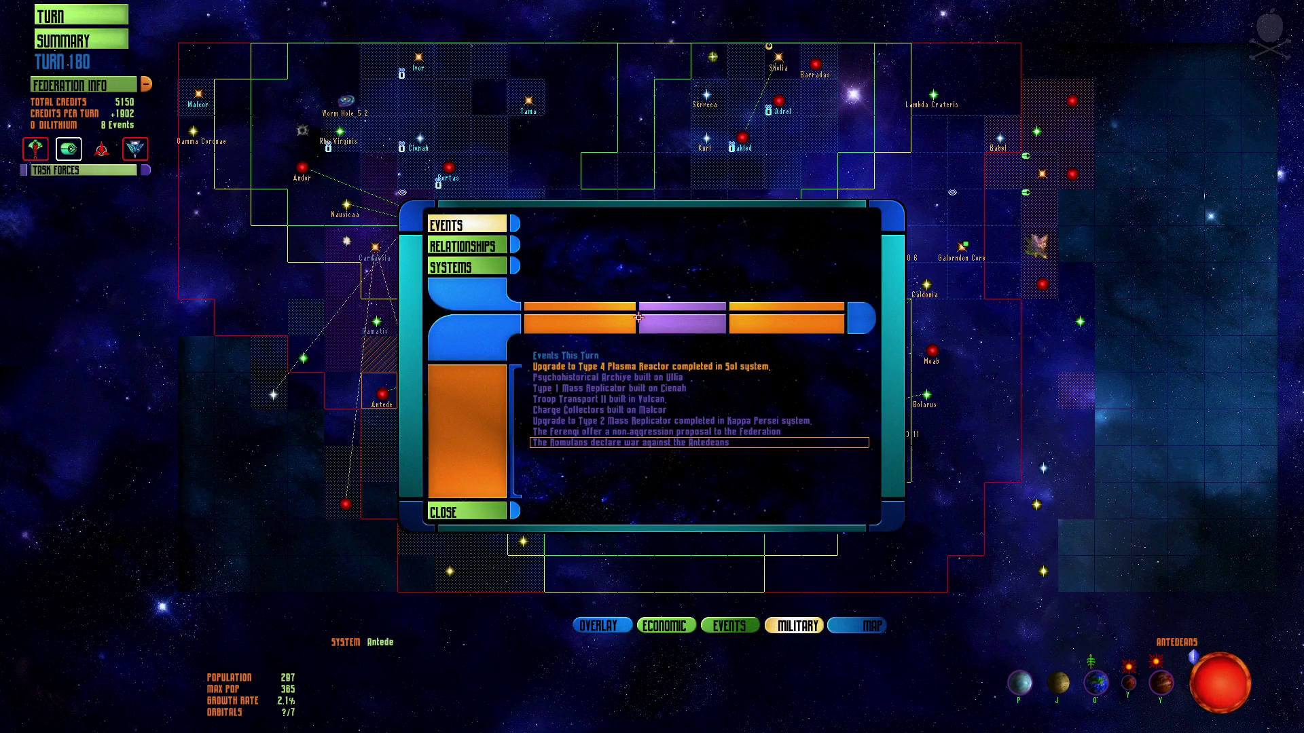
Offer the Antedeans membership with an 800-credit gift, then return to the galaxy map.
{"action": "left_click", "coordinate": [603, 442]}
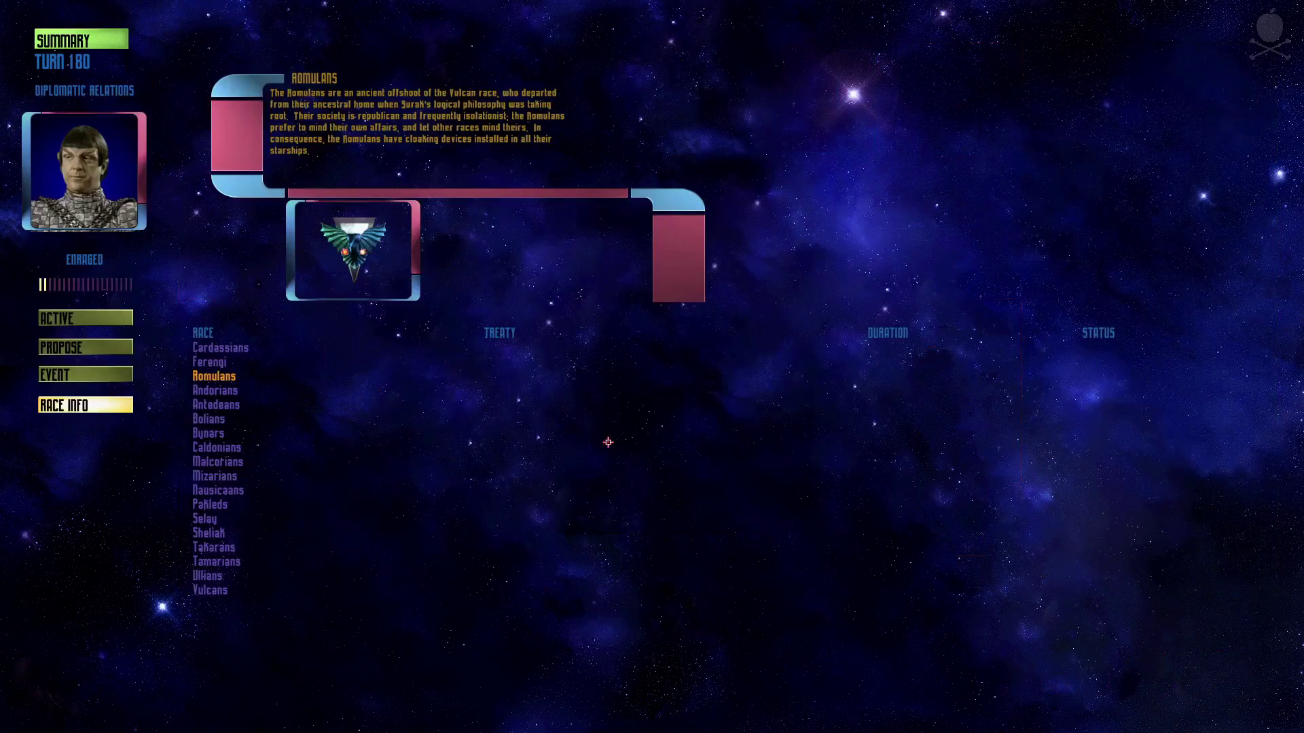
{"action": "left_click", "coordinate": [194, 405]}
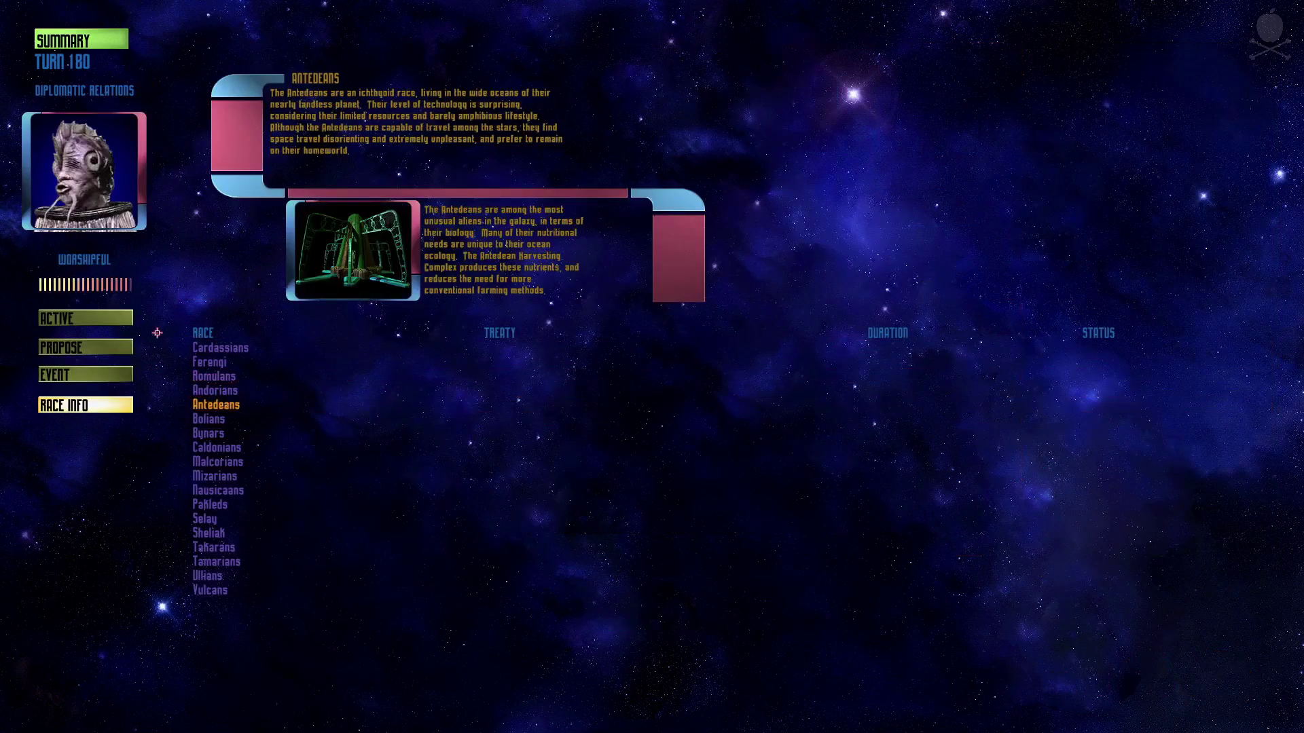
{"action": "left_click", "coordinate": [108, 349]}
{"action": "left_click", "coordinate": [881, 25]}
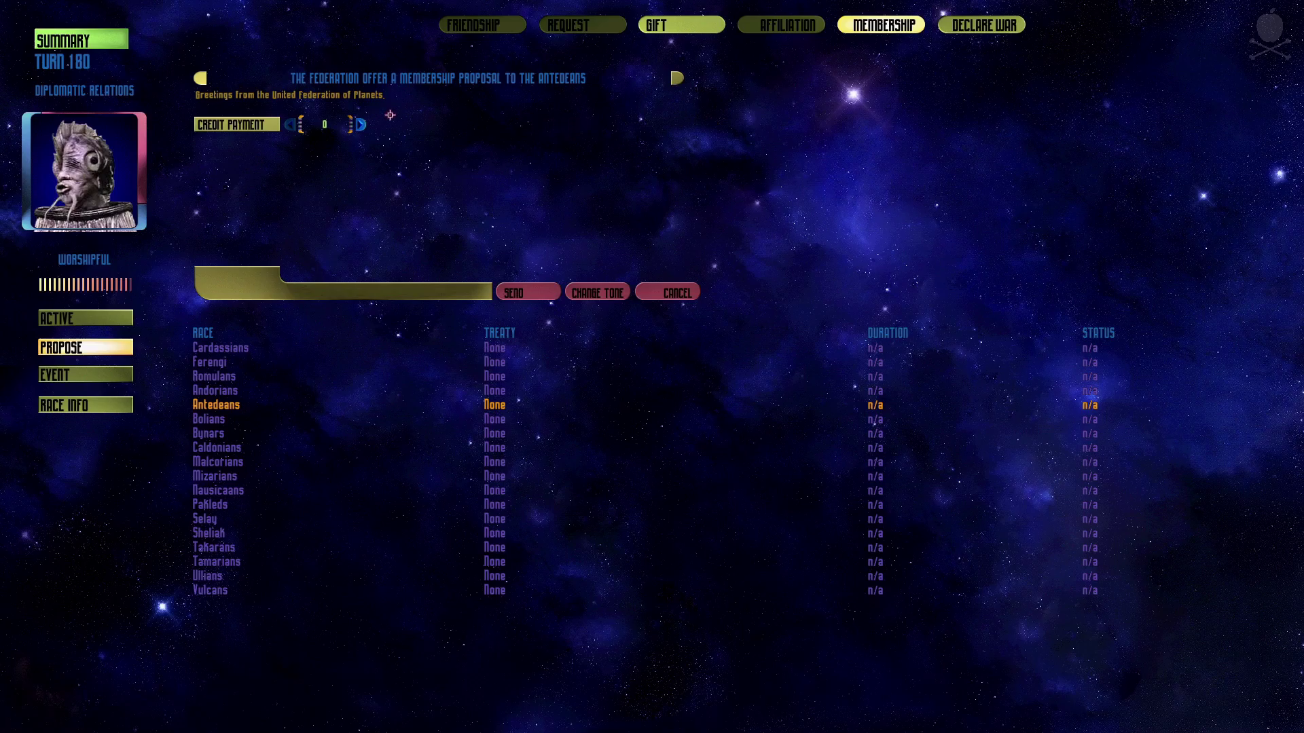
{"action": "left_click", "coordinate": [360, 123]}
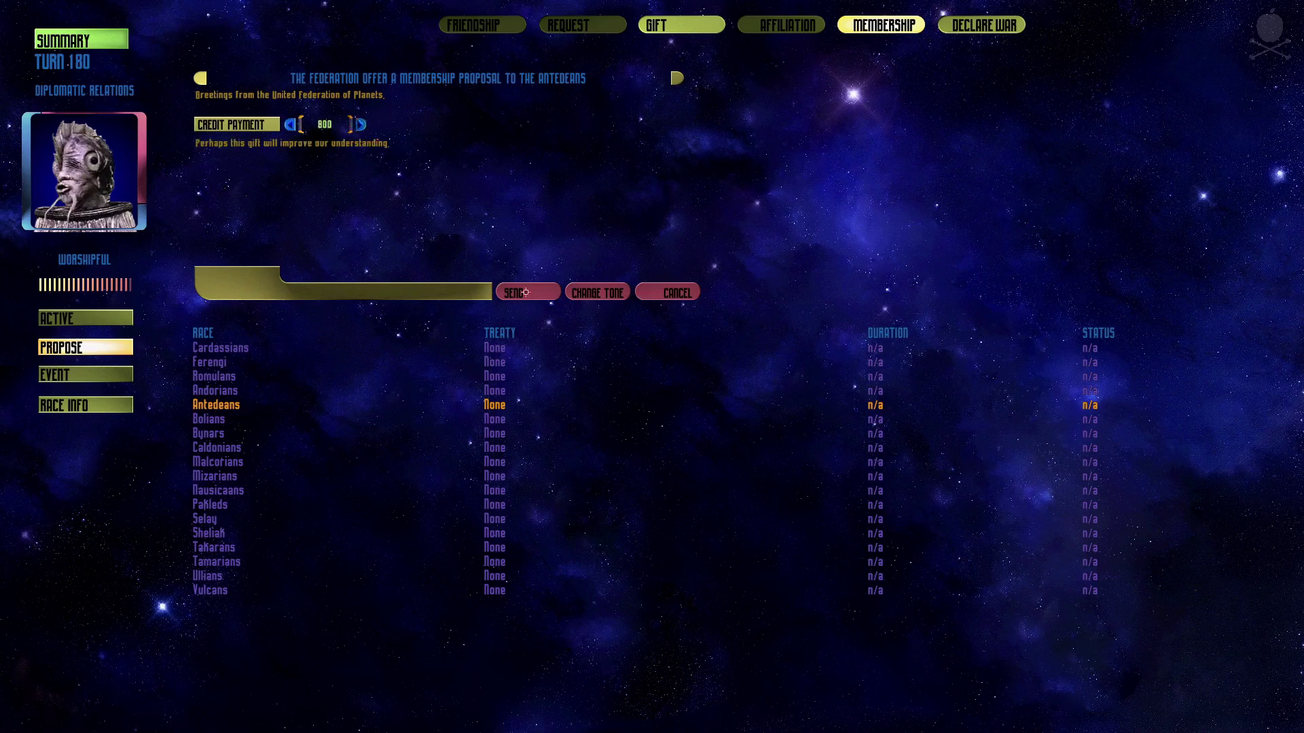
{"action": "left_click", "coordinate": [518, 294]}
{"action": "right_click", "coordinate": [639, 592]}
{"action": "left_click", "coordinate": [691, 532]}
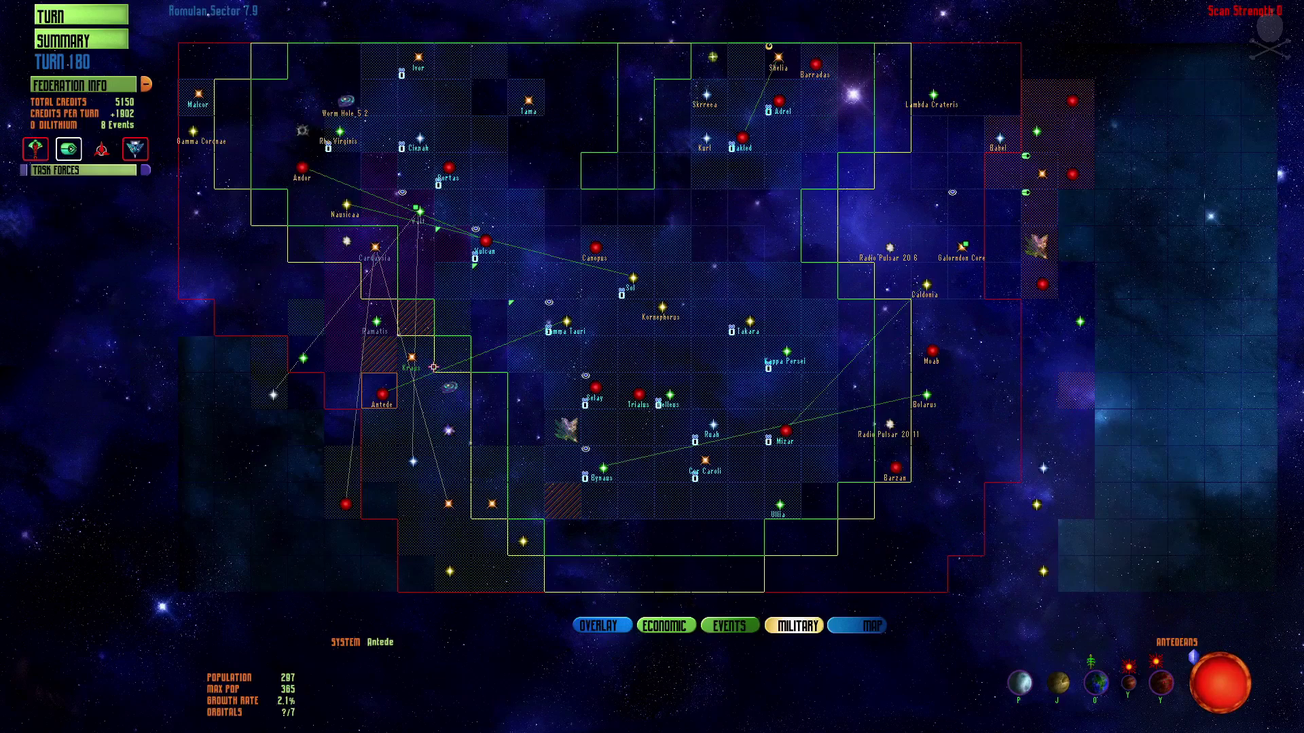
Inspect the Vulti task force's ships, the science vessel's sector and Antede, then open the events summary.
{"action": "left_click", "coordinate": [505, 251]}
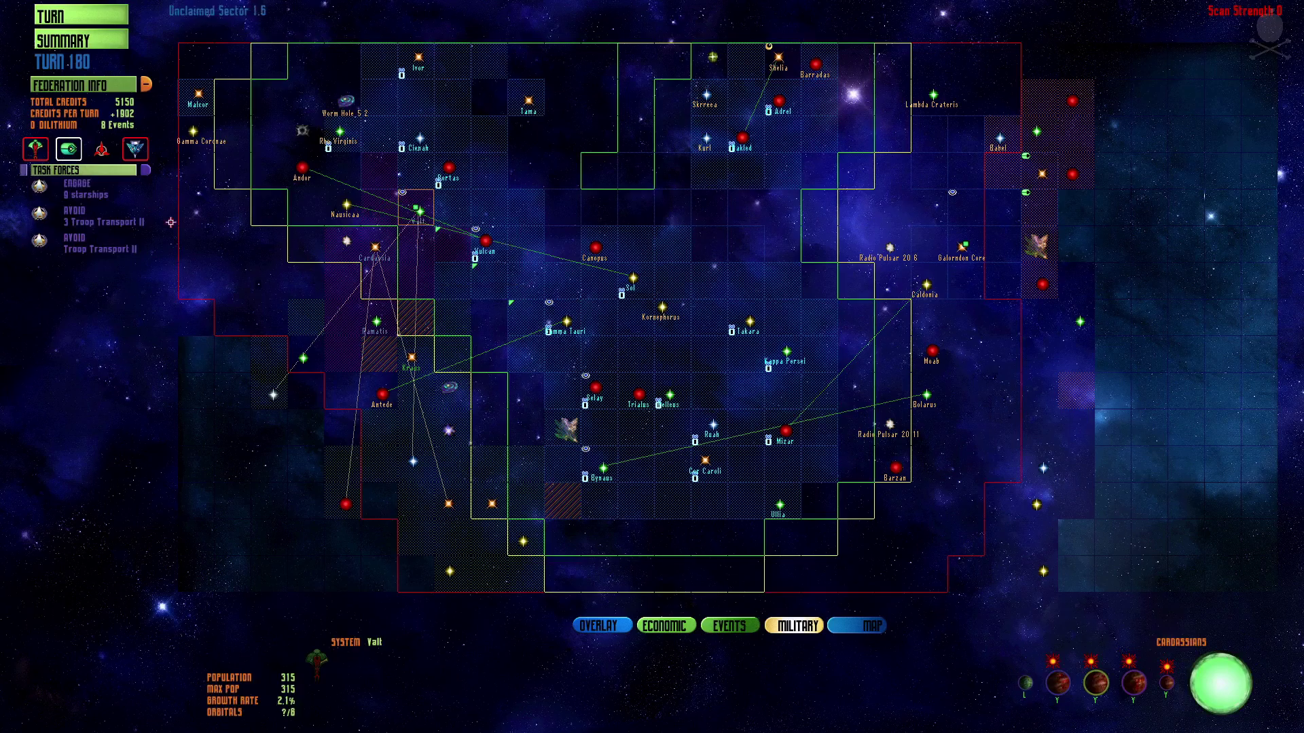
{"action": "left_click", "coordinate": [416, 209]}
{"action": "left_click", "coordinate": [226, 694]}
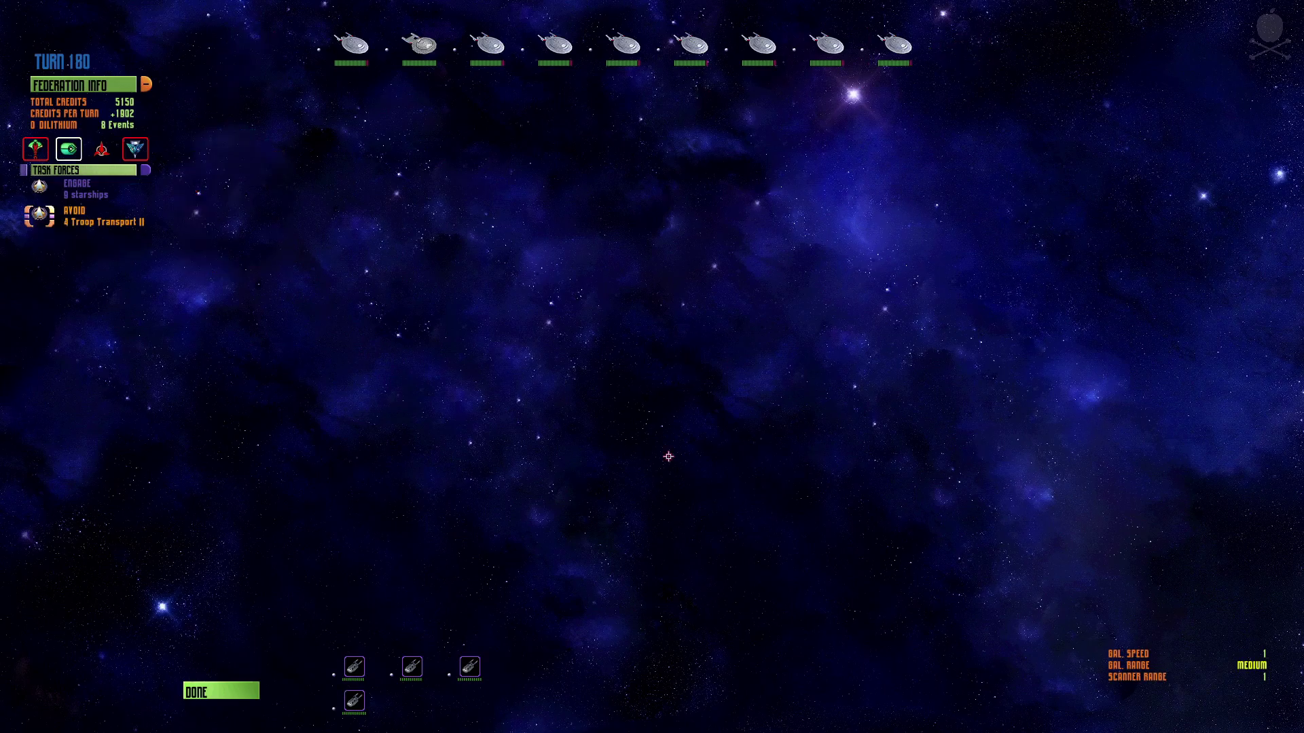
{"action": "left_click", "coordinate": [224, 693]}
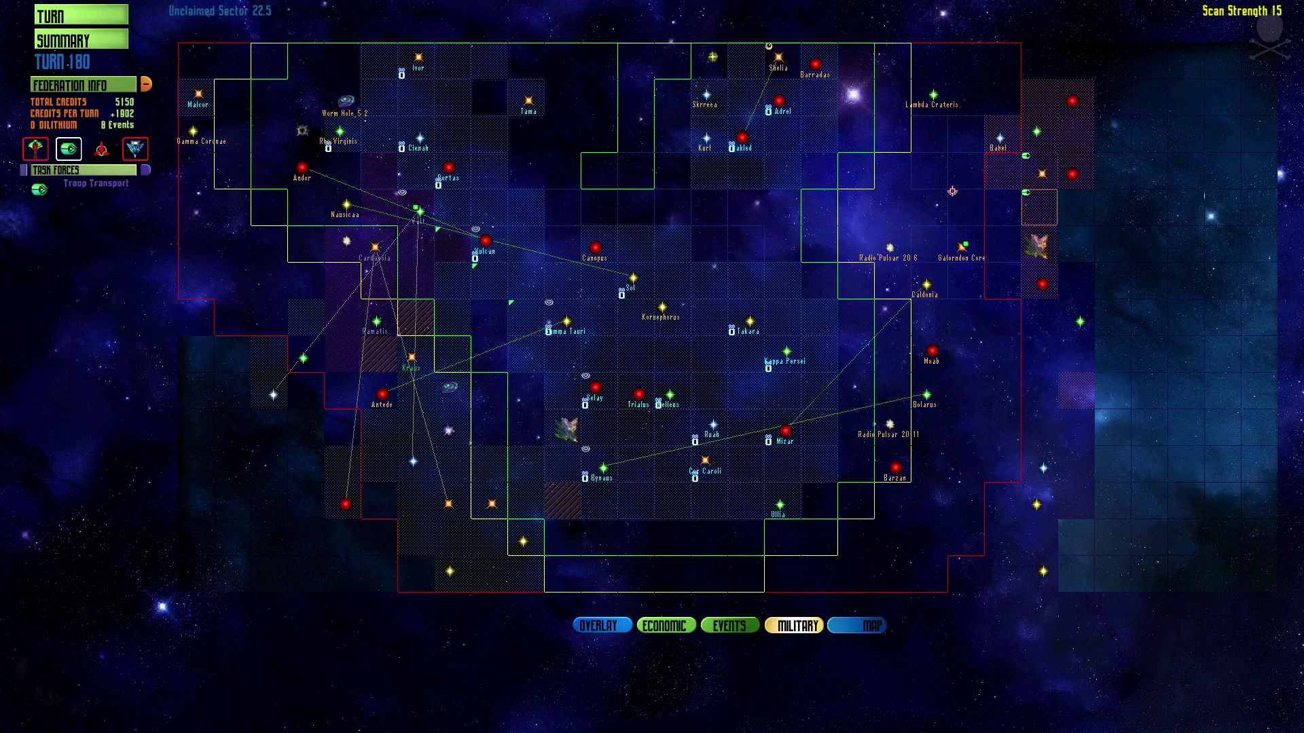
{"action": "left_click", "coordinate": [952, 191]}
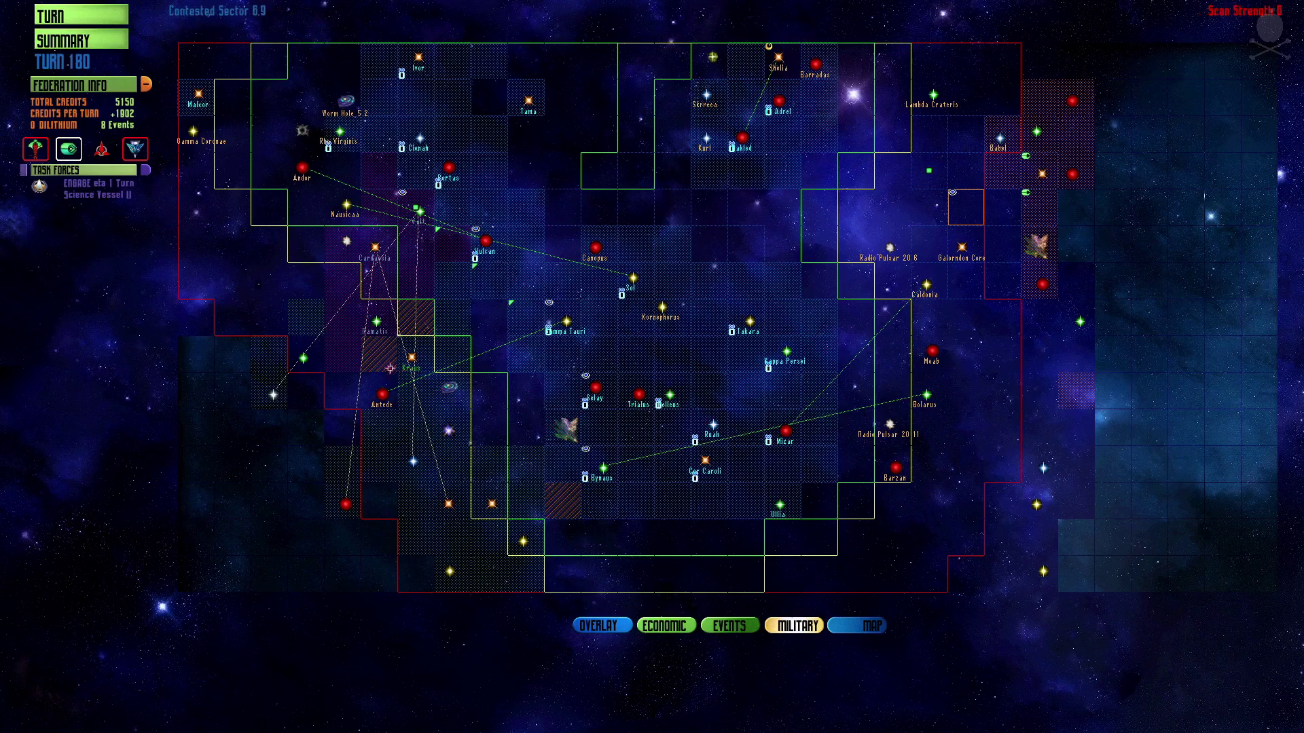
{"action": "left_click", "coordinate": [384, 384]}
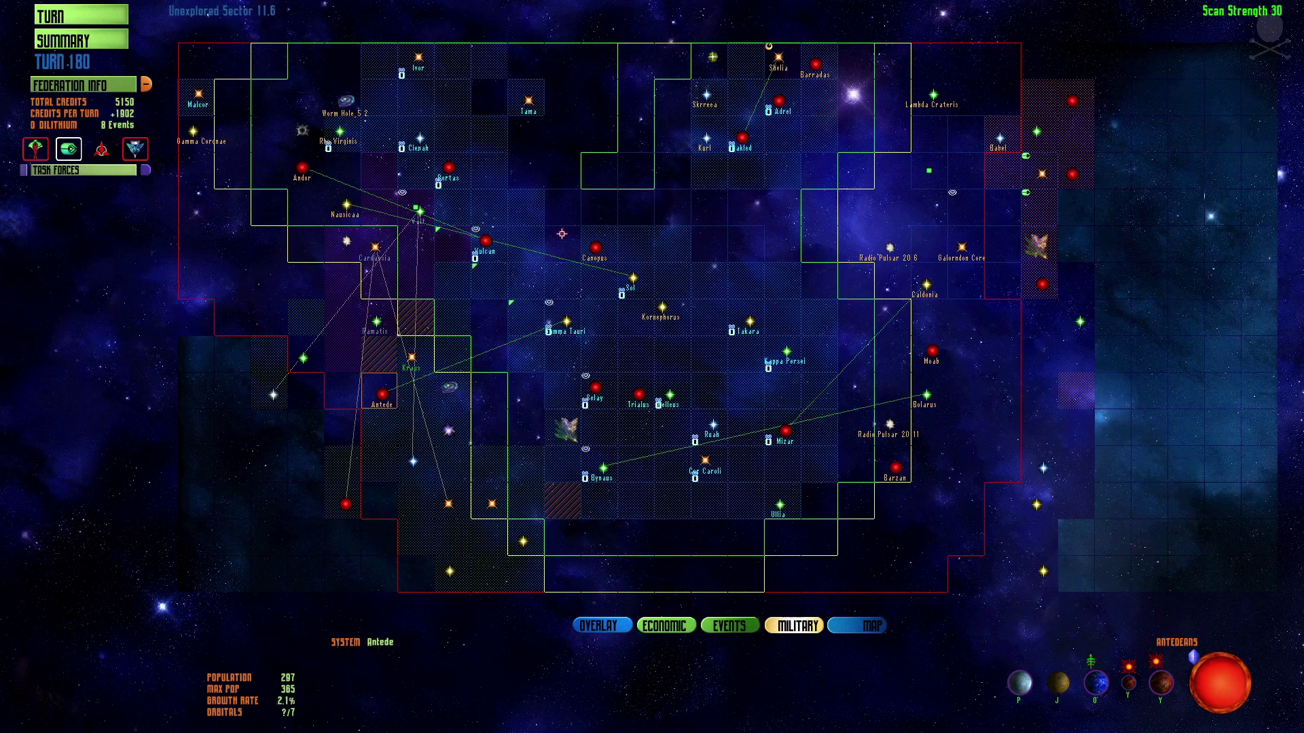
{"action": "left_click", "coordinate": [65, 38]}
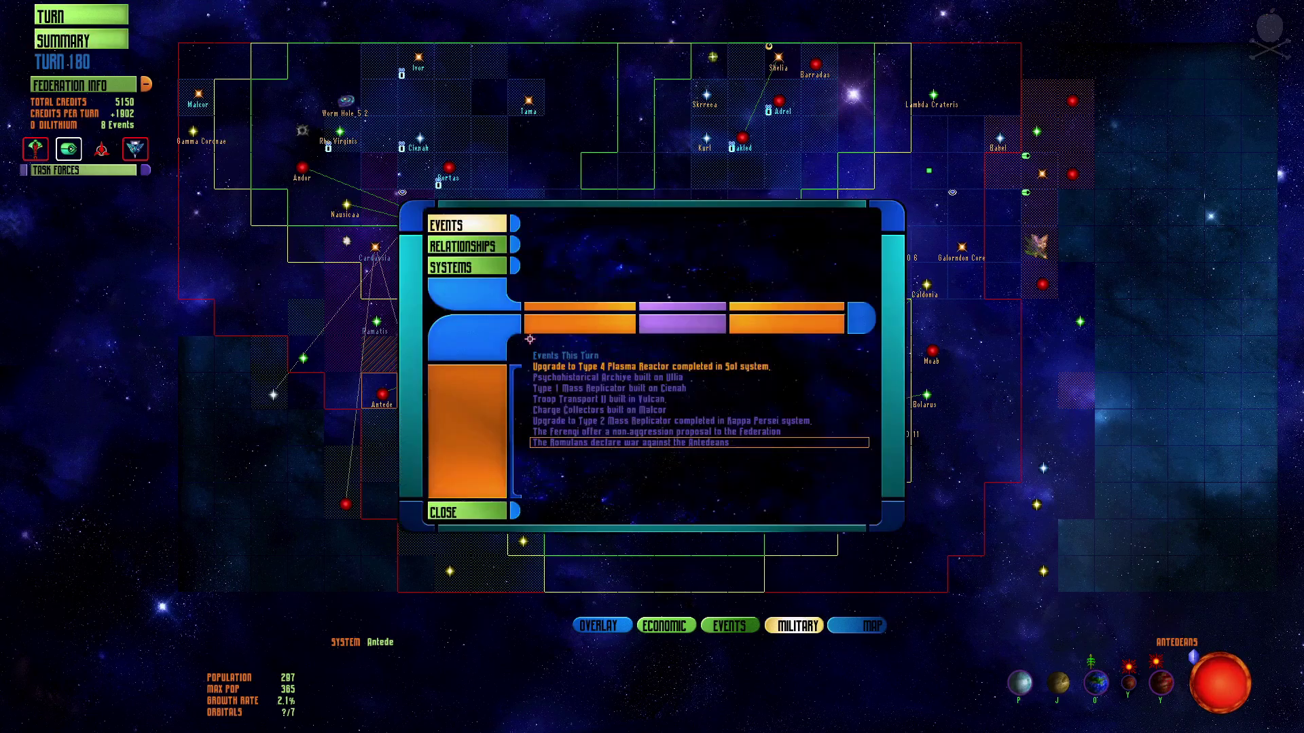
Accept the Ferengi non-aggression treaty and return to the galaxy map.
{"action": "left_click", "coordinate": [546, 431]}
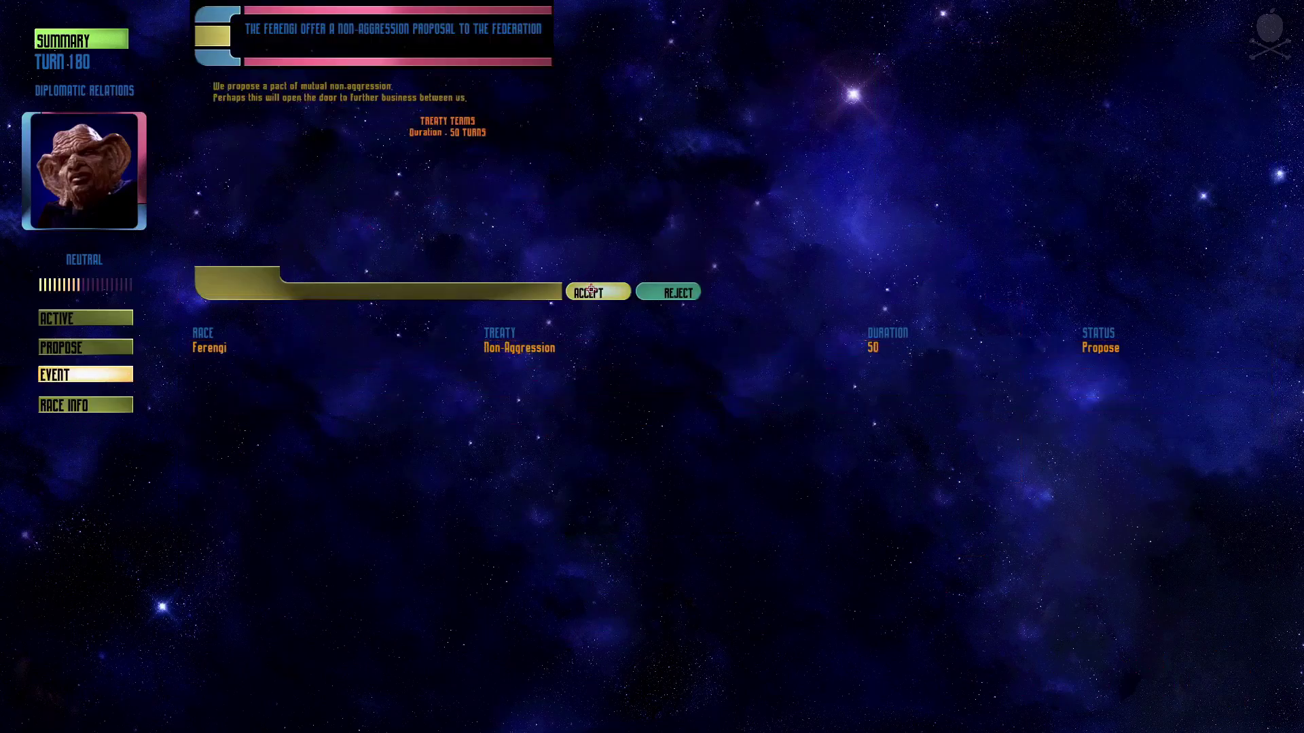
{"action": "left_click", "coordinate": [591, 291]}
{"action": "right_click", "coordinate": [634, 534]}
{"action": "left_click", "coordinate": [629, 467]}
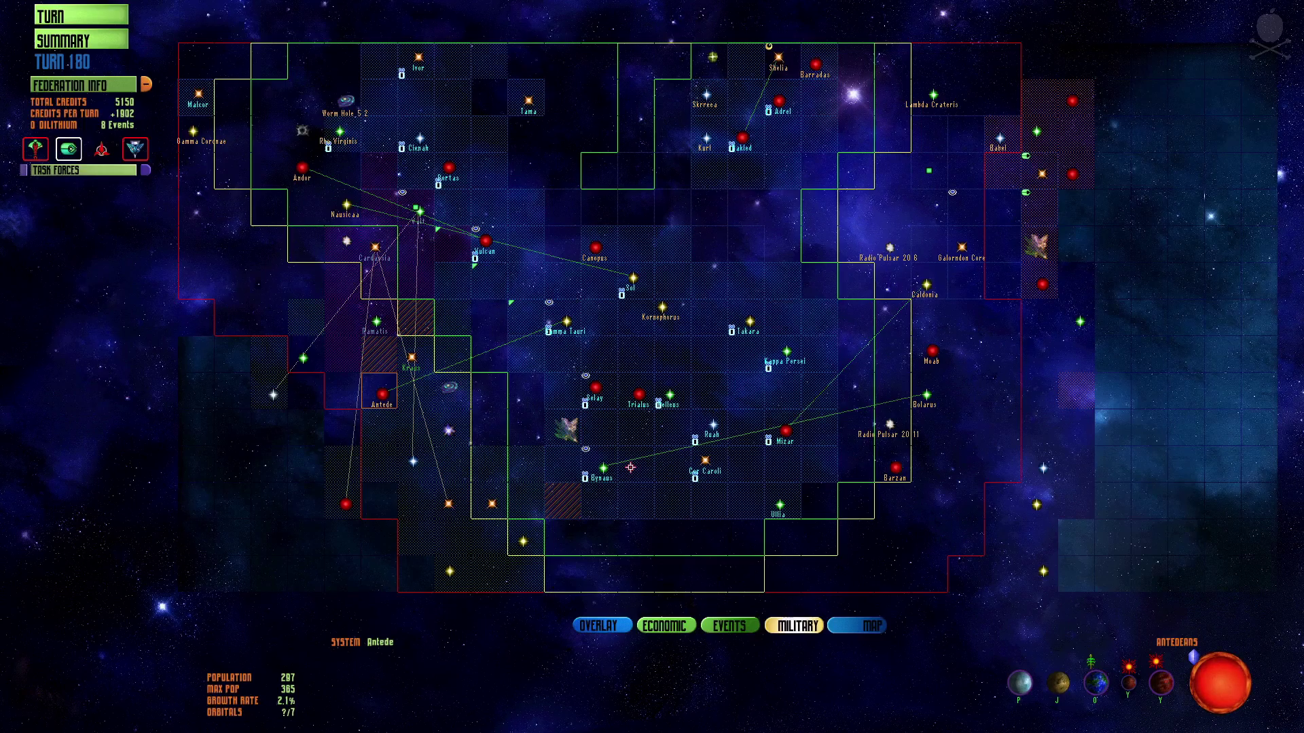
Start and cancel a Malcor trade route on the economic overlay, then show military borders.
{"action": "left_click", "coordinate": [237, 103]}
{"action": "left_click", "coordinate": [672, 631]}
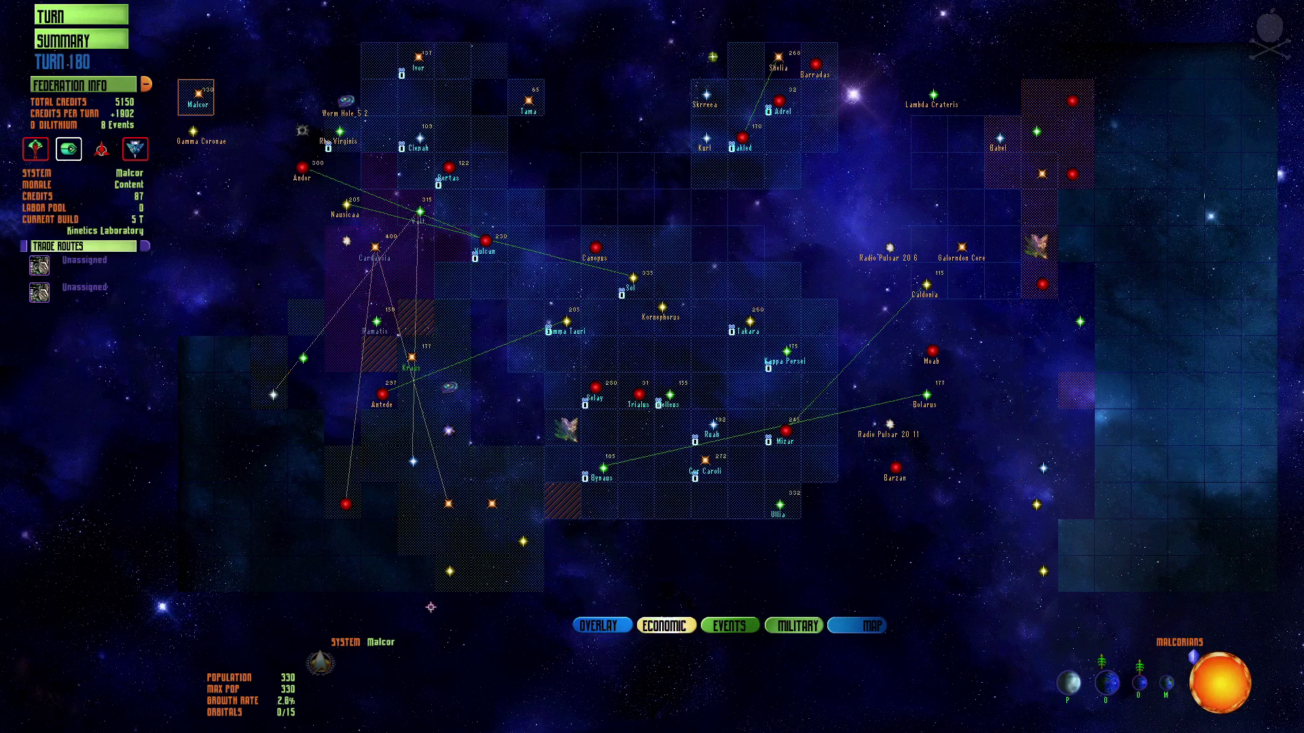
{"action": "left_click", "coordinate": [39, 265]}
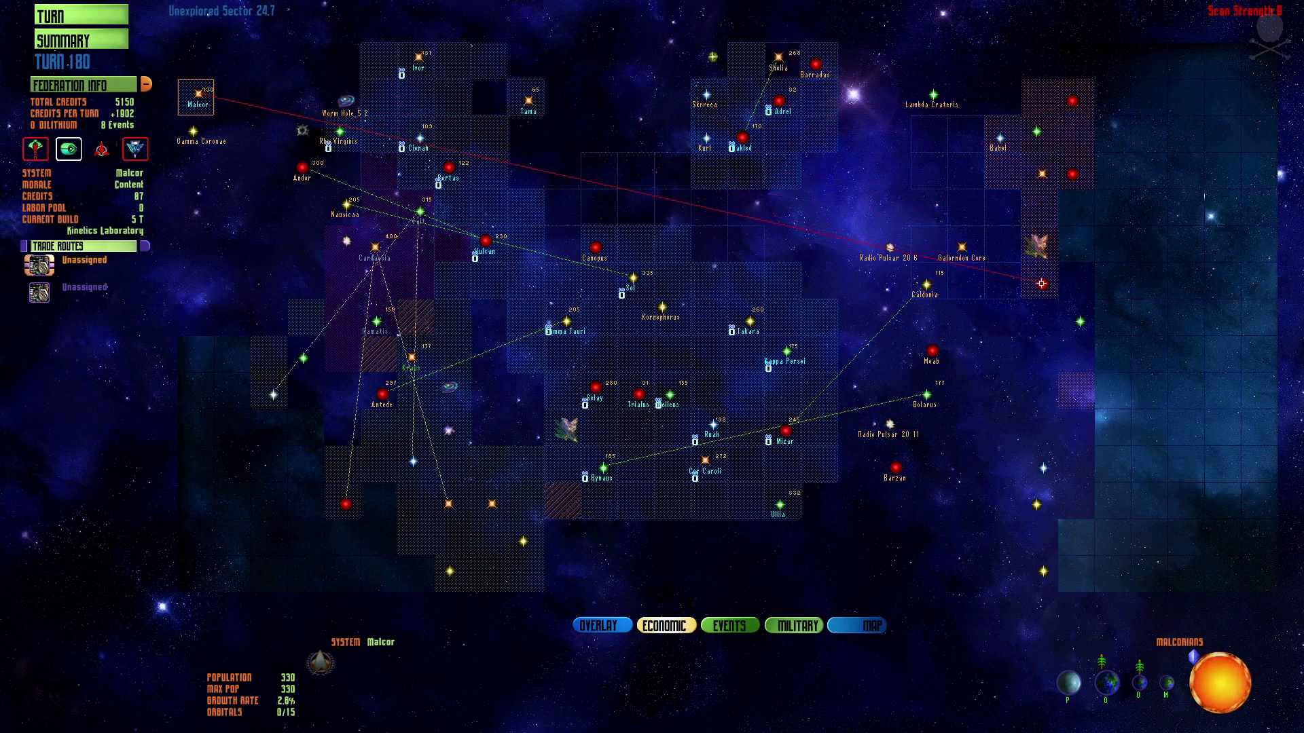
{"action": "left_click", "coordinate": [1041, 284]}
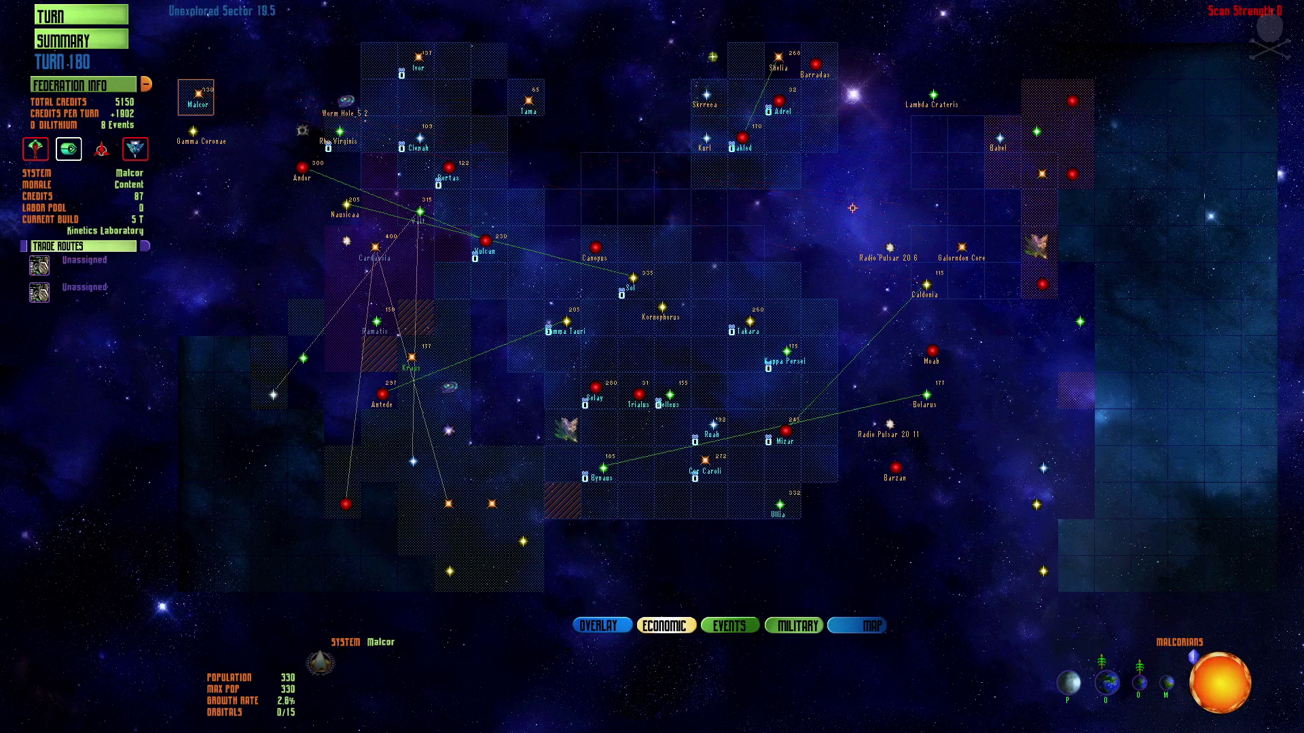
{"action": "left_click", "coordinate": [798, 626]}
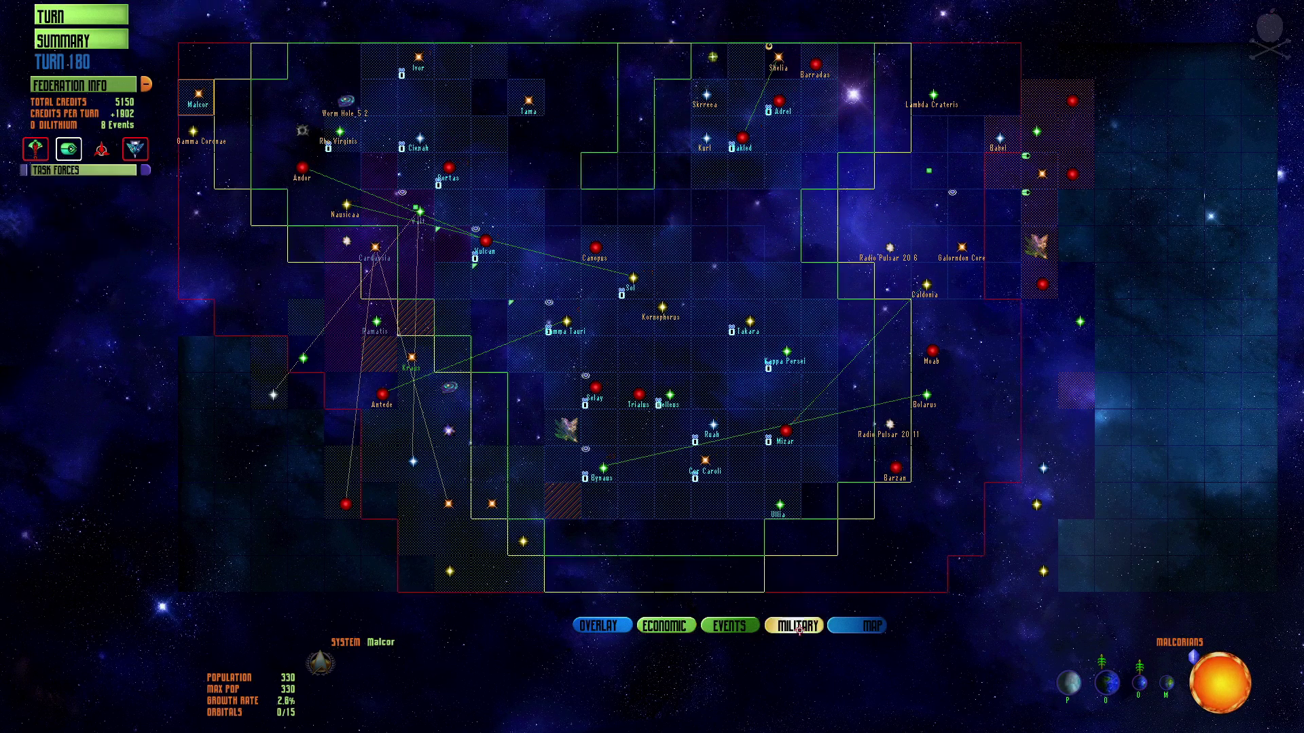
Send the Ferengi an indefinite friendship treaty with a credit gift, then return to the map.
{"action": "left_click", "coordinate": [774, 250]}
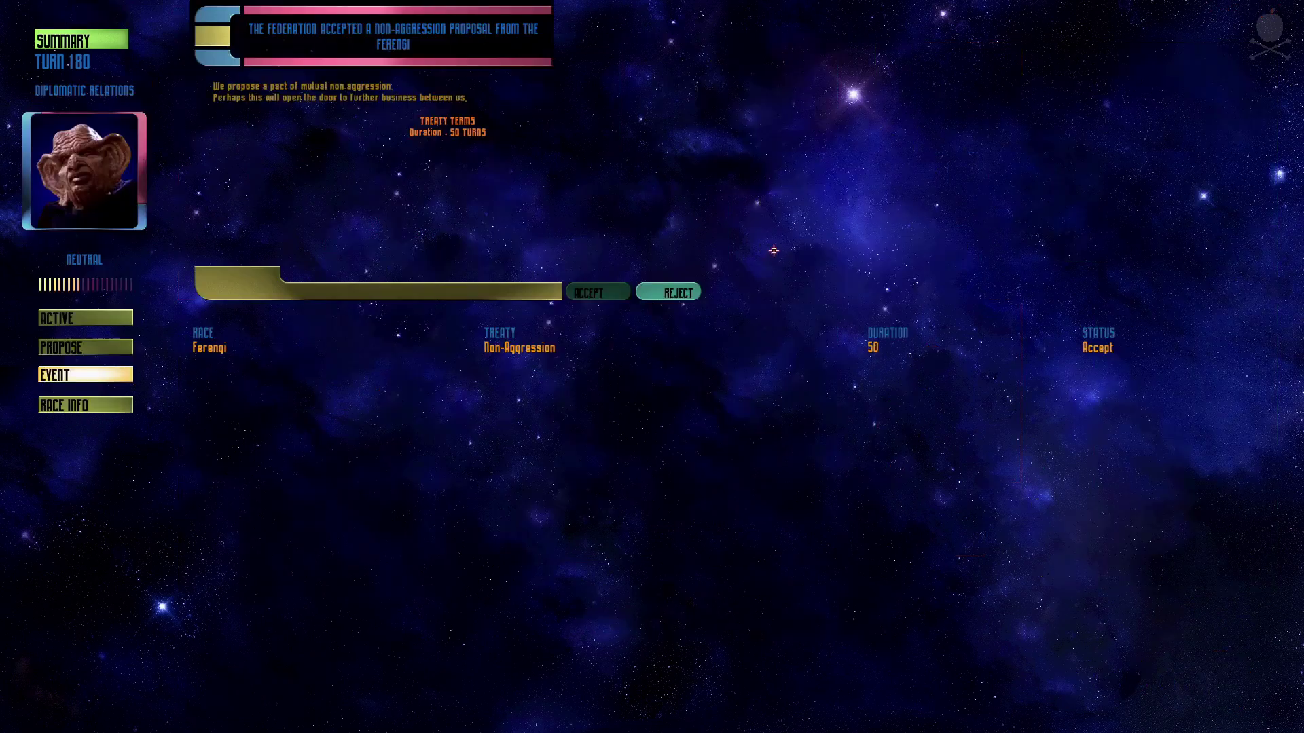
{"action": "left_click", "coordinate": [103, 347]}
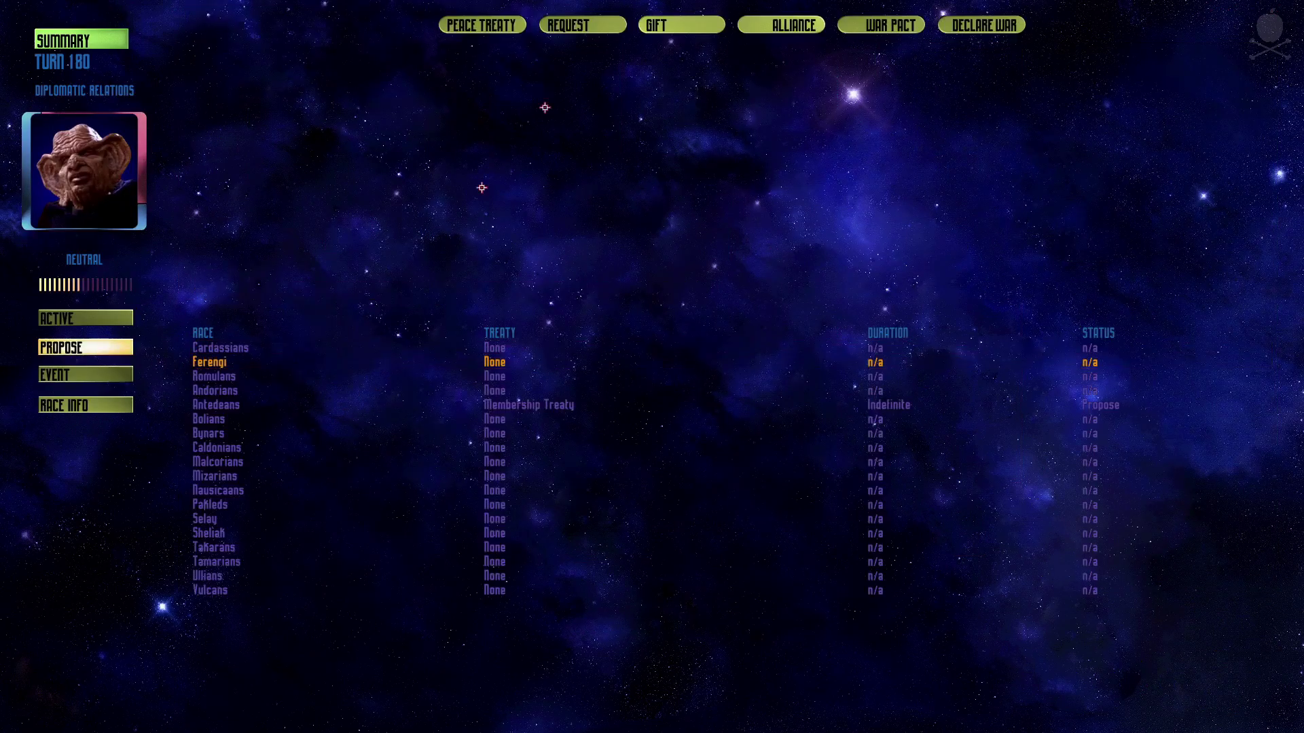
{"action": "left_click", "coordinate": [471, 23]}
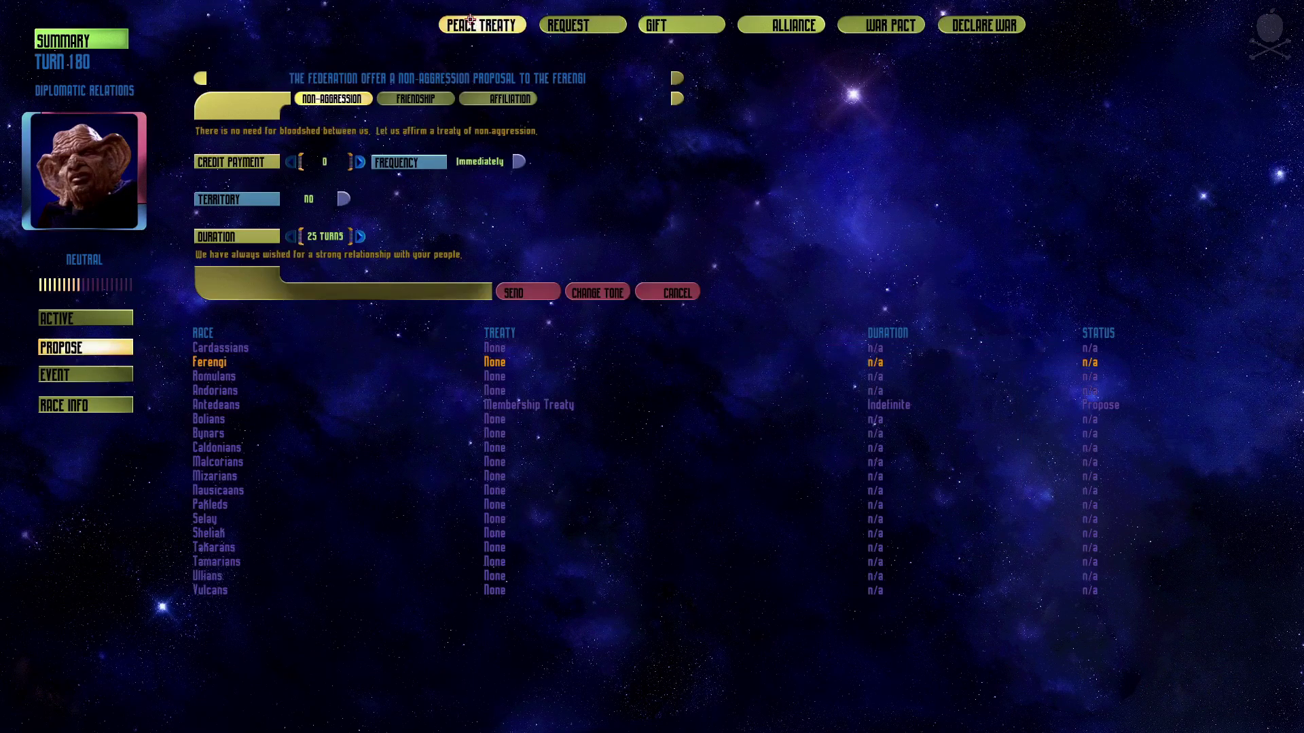
{"action": "left_click", "coordinate": [400, 99]}
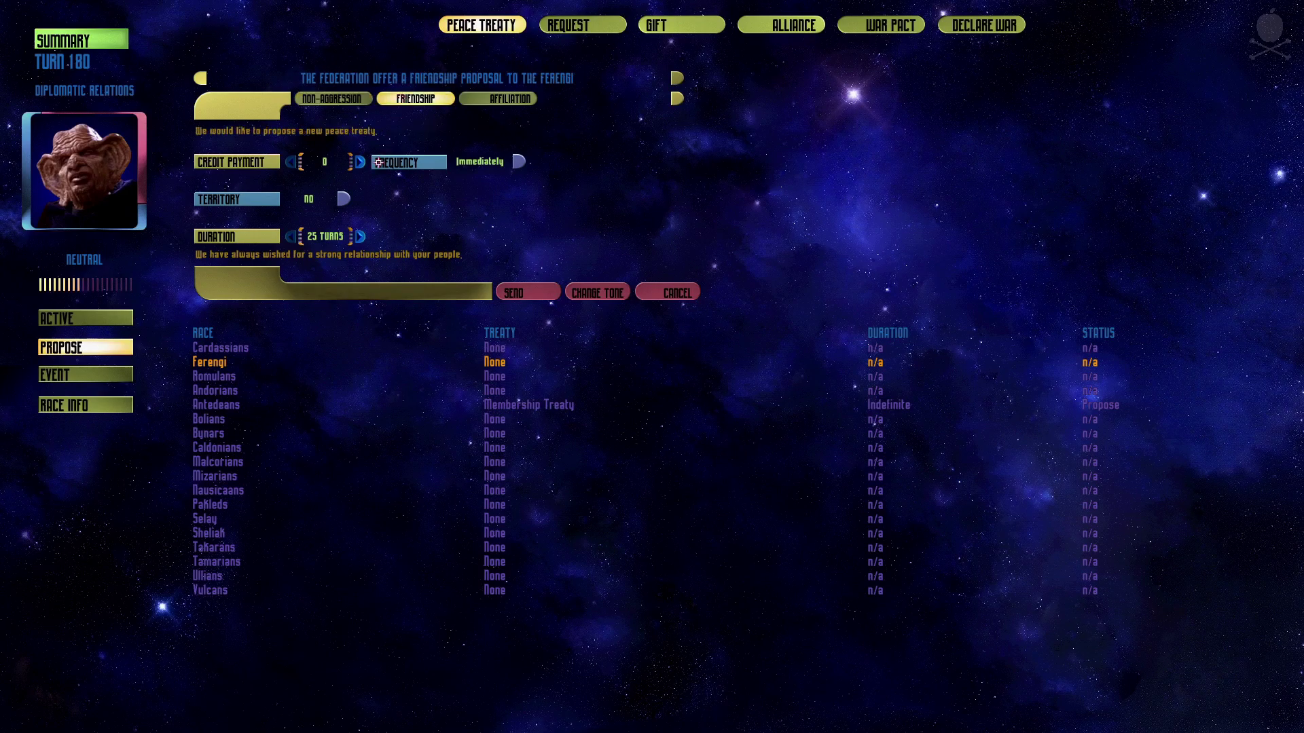
{"action": "left_click", "coordinate": [362, 237]}
{"action": "left_click", "coordinate": [358, 161]}
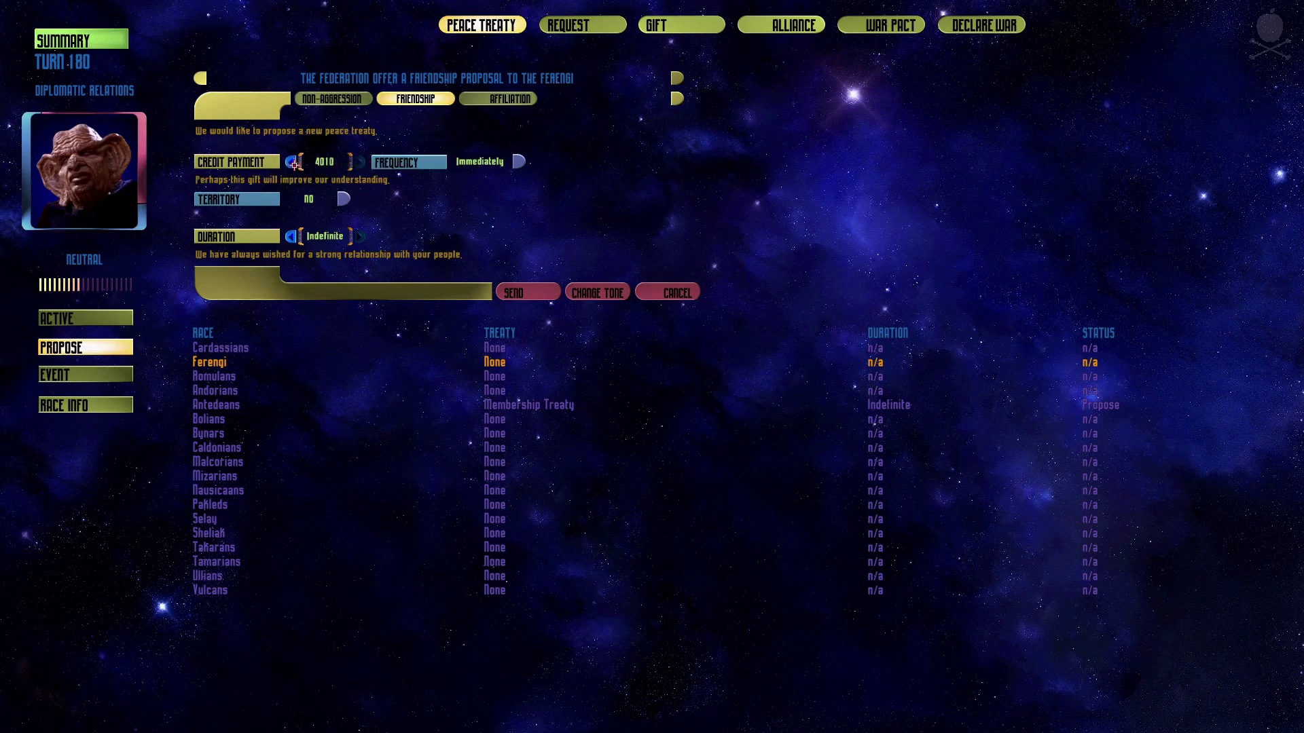
{"action": "left_click", "coordinate": [514, 290]}
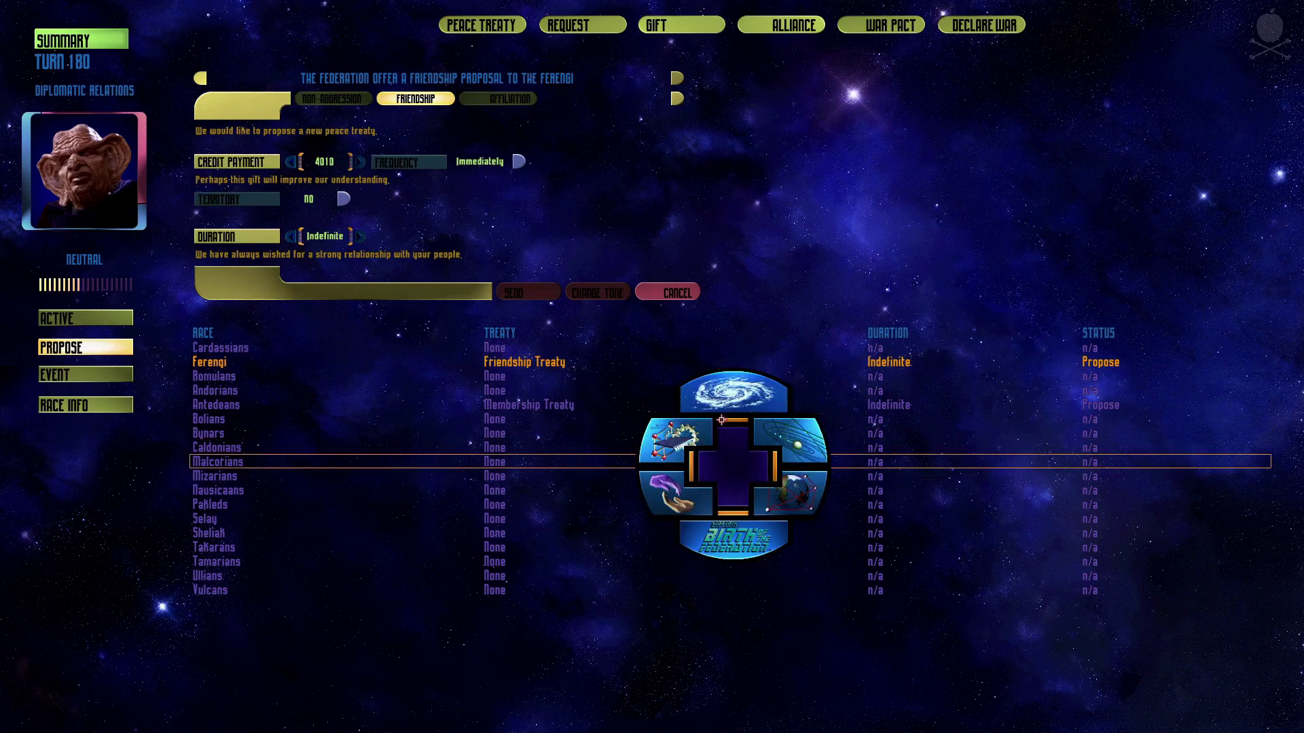
{"action": "left_click", "coordinate": [718, 408]}
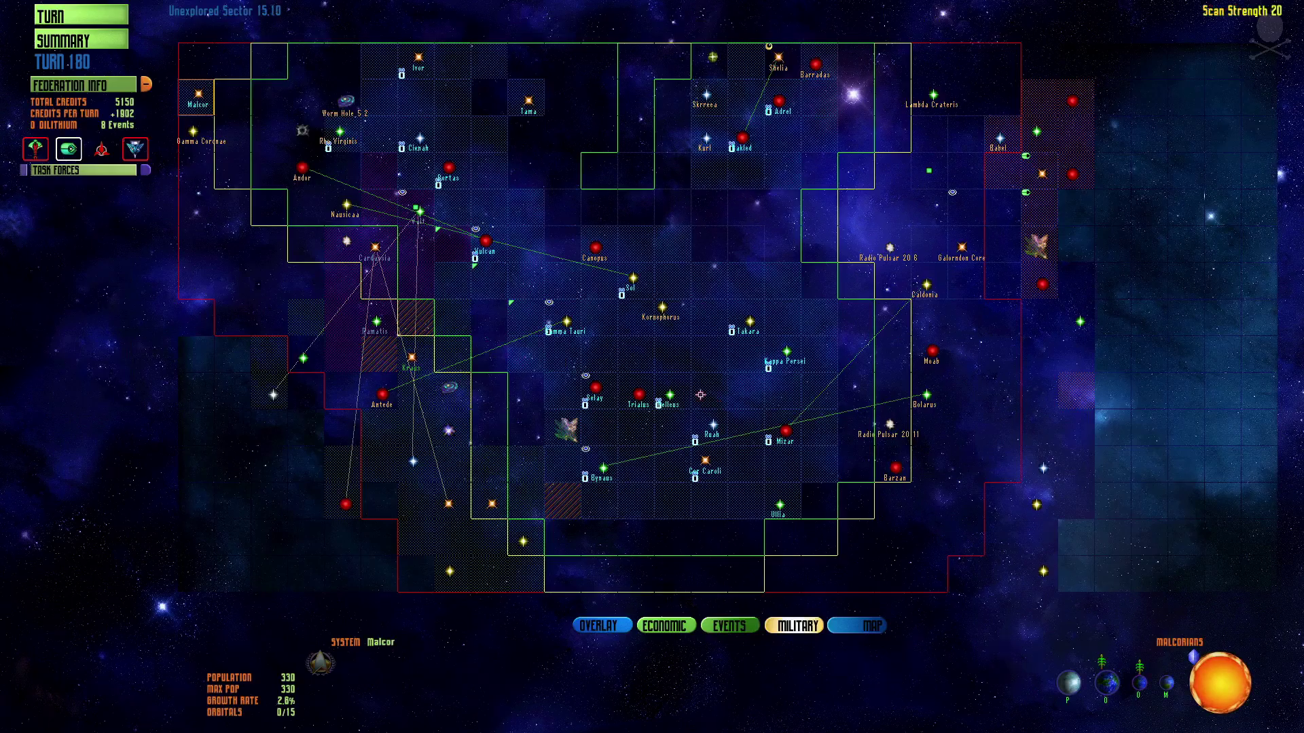
End turn 180, dismiss the Peace Signed notice, and pick the Antedeans statement event.
{"action": "left_click", "coordinate": [76, 16]}
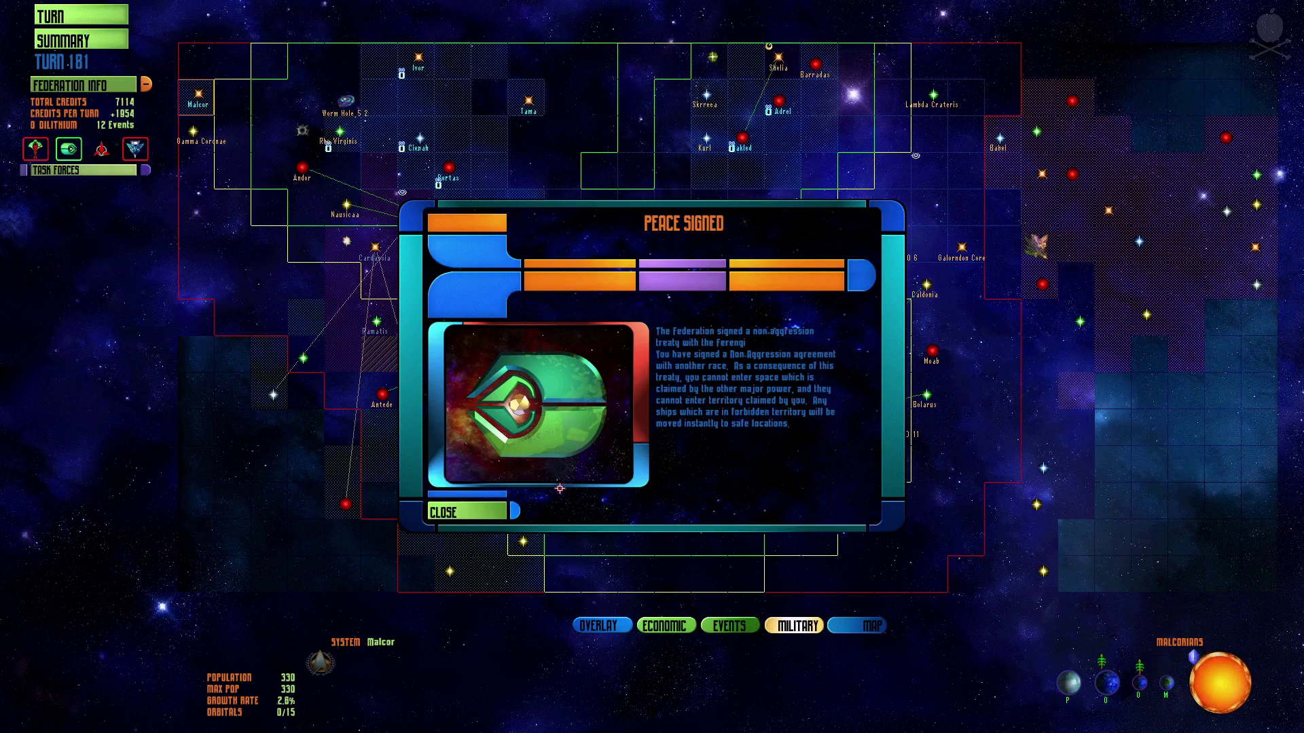
{"action": "left_click", "coordinate": [496, 506]}
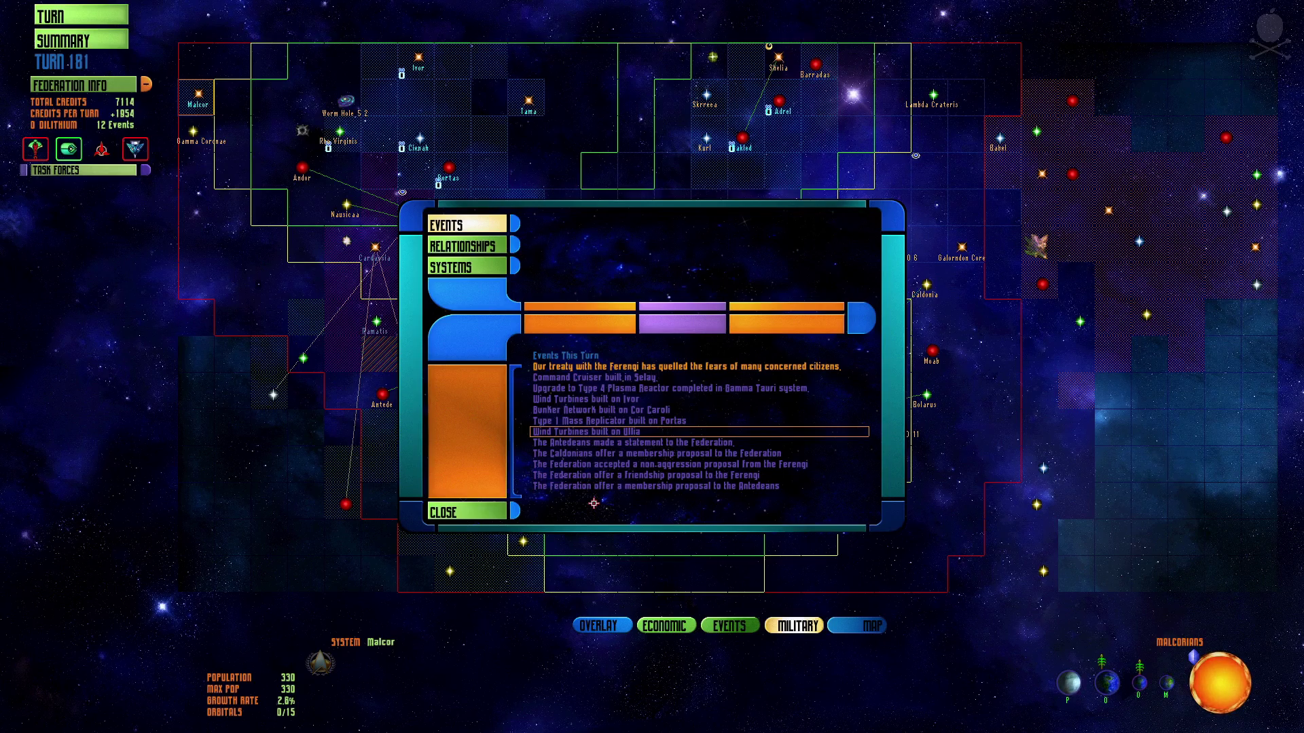
{"action": "left_click", "coordinate": [573, 444]}
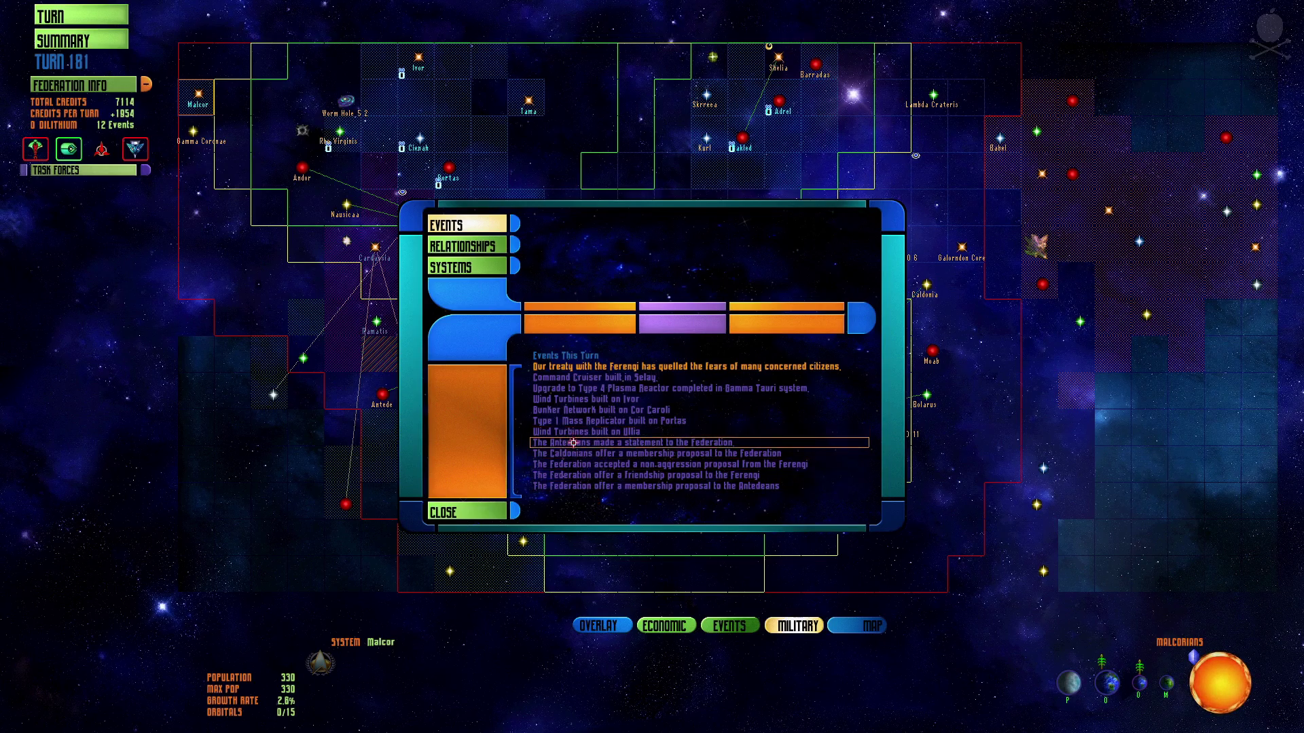
Read the Antedeans' statement and the Caldonians' membership proposal in diplomacy.
{"action": "left_click", "coordinate": [573, 443]}
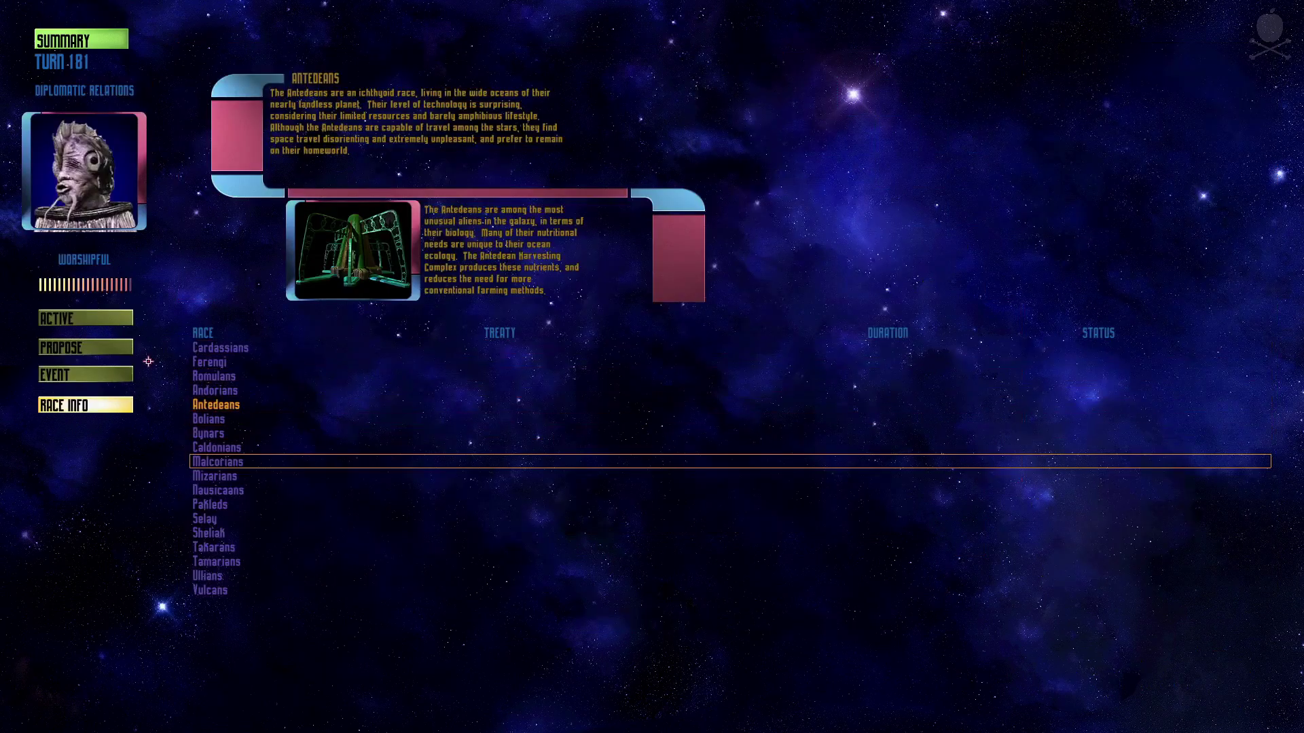
{"action": "left_click", "coordinate": [115, 376]}
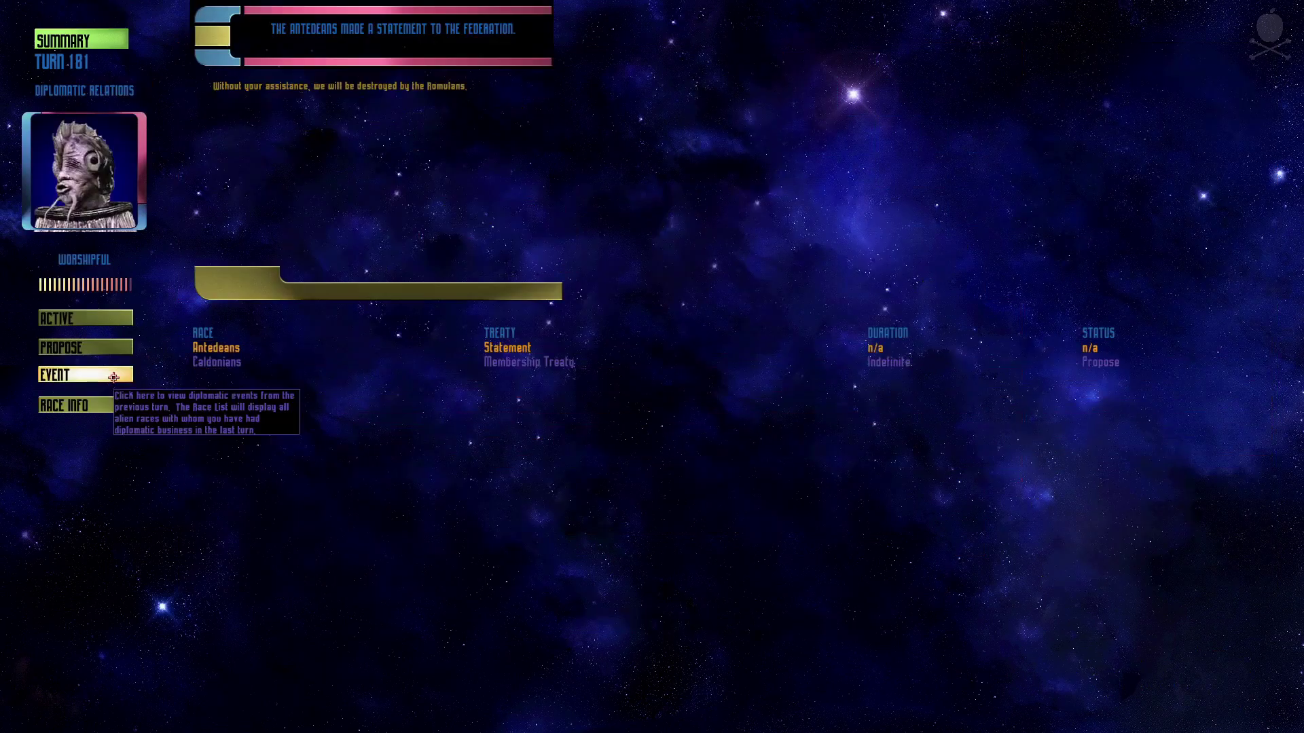
{"action": "left_click", "coordinate": [353, 361]}
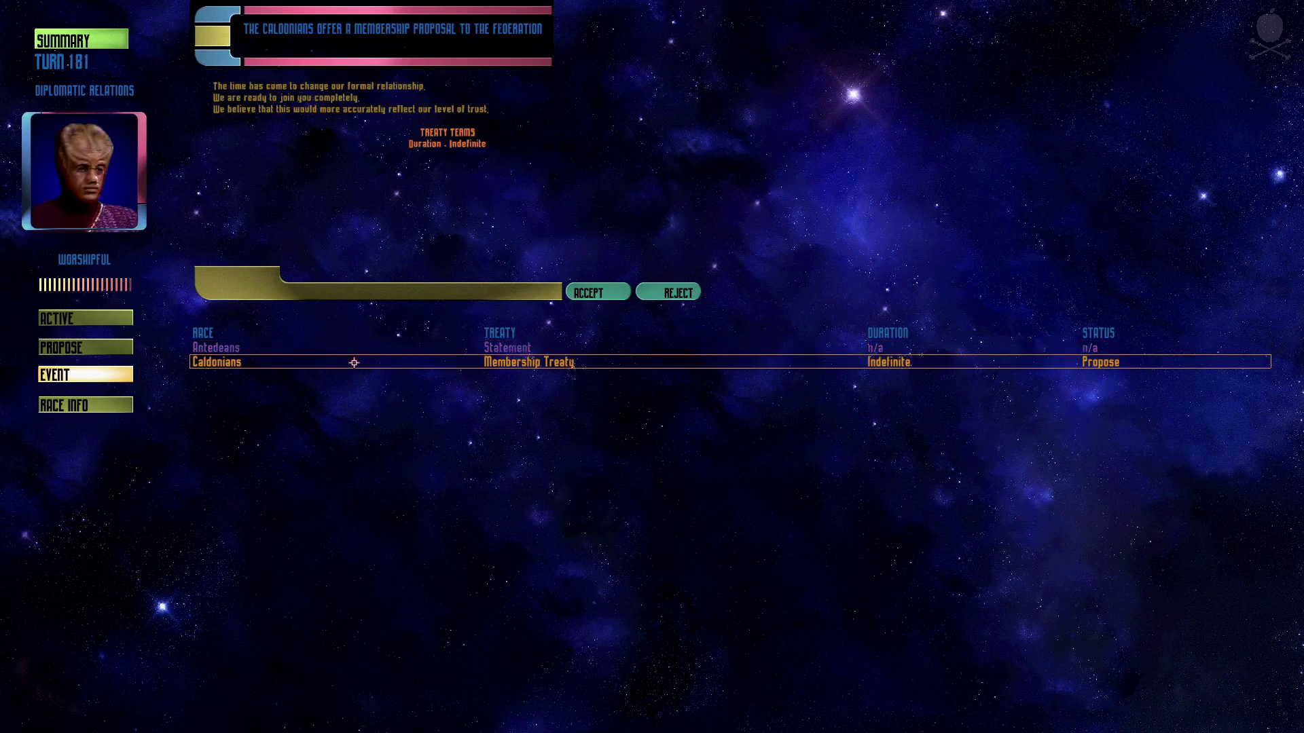
Return to the galaxy map through the navigation wheel and select Caldonia.
{"action": "right_click", "coordinate": [518, 508]}
{"action": "left_click", "coordinate": [518, 437]}
{"action": "left_click", "coordinate": [916, 293]}
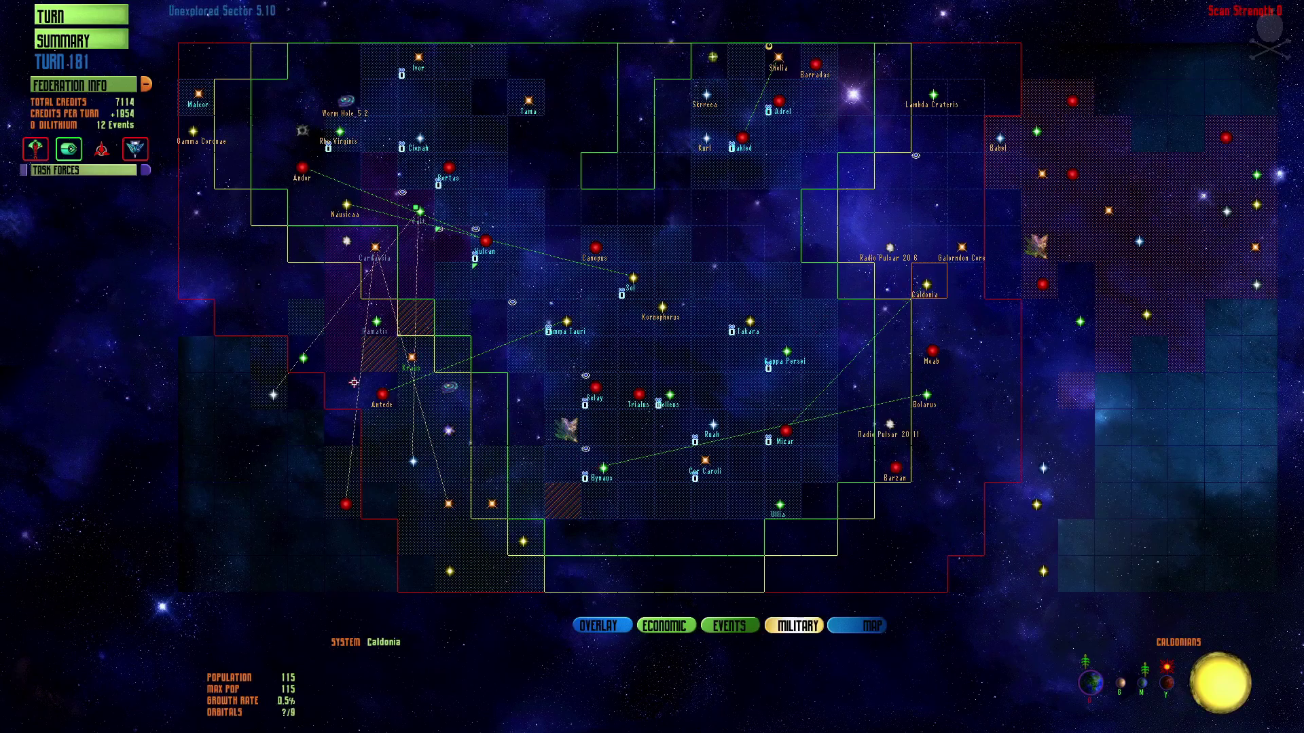
Survey Antede, Vulcan, Bynaus and Vall, checking the eight-starship Engage task force.
{"action": "left_click", "coordinate": [380, 395]}
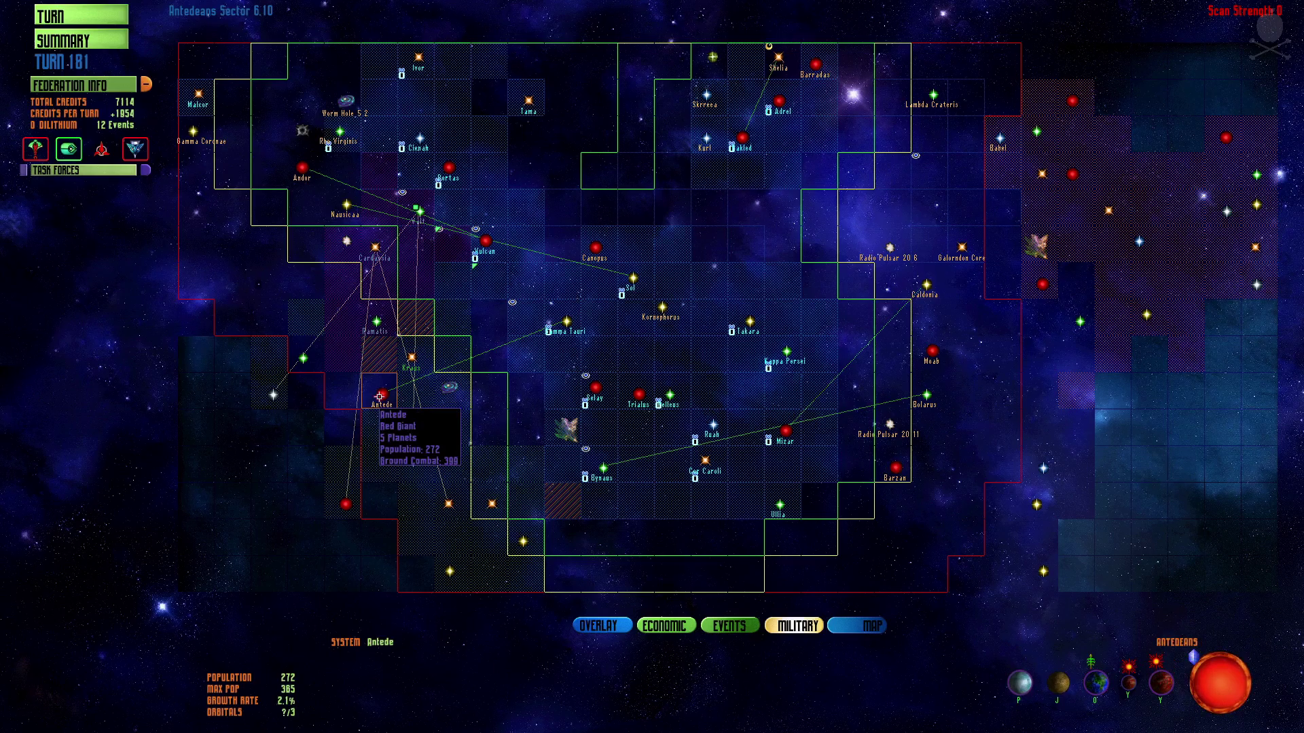
{"action": "left_click", "coordinate": [494, 251]}
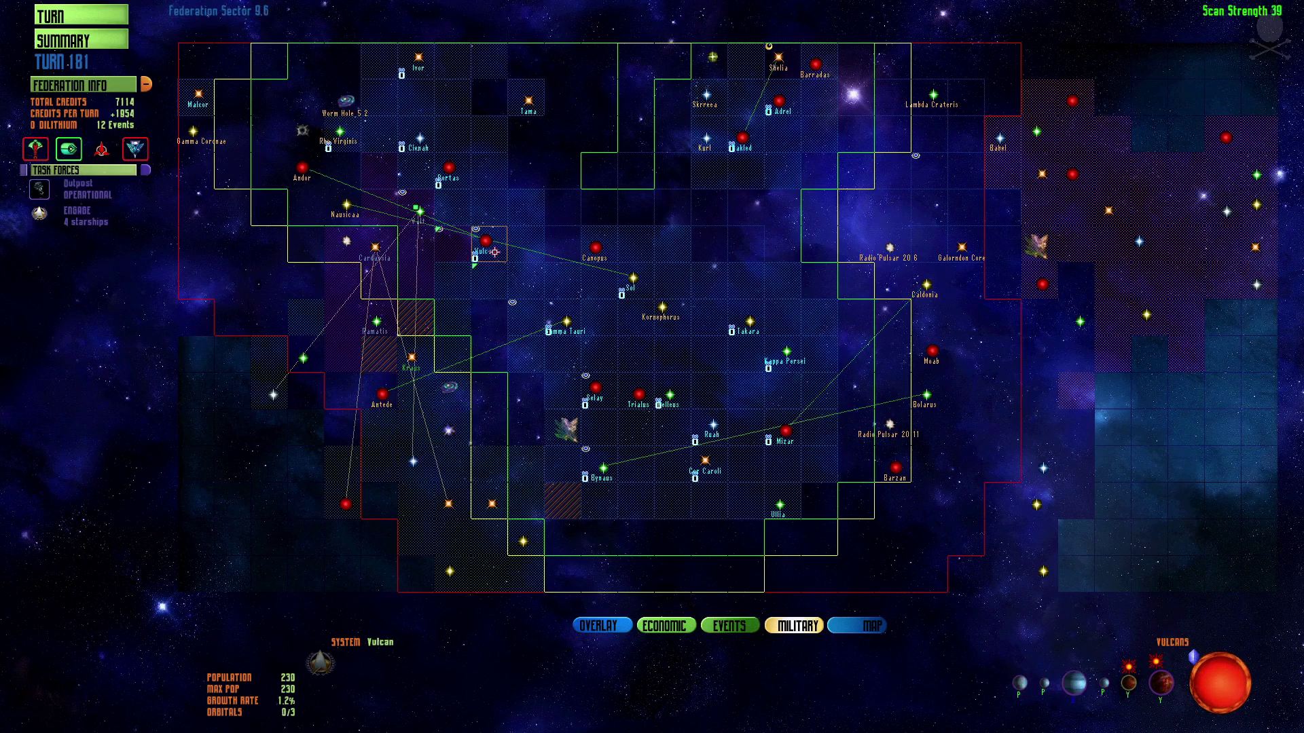
{"action": "left_click", "coordinate": [593, 456]}
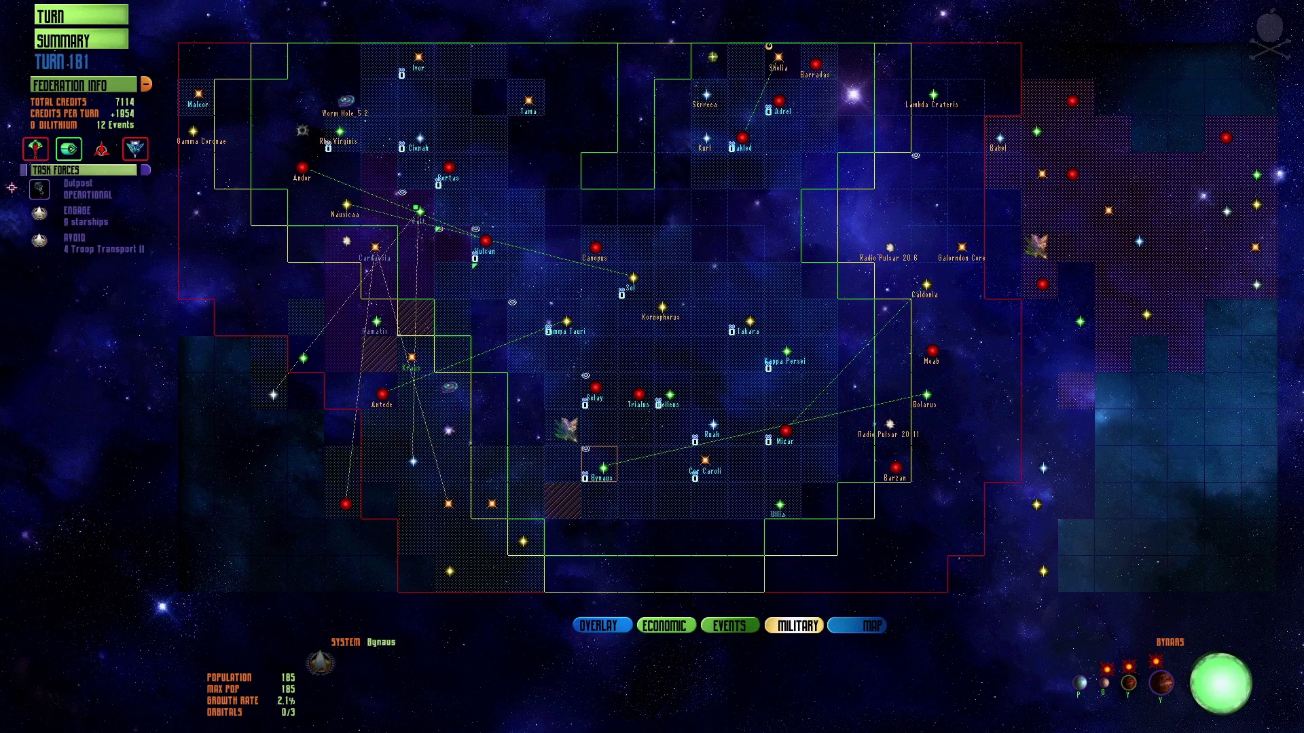
{"action": "left_click", "coordinate": [115, 216]}
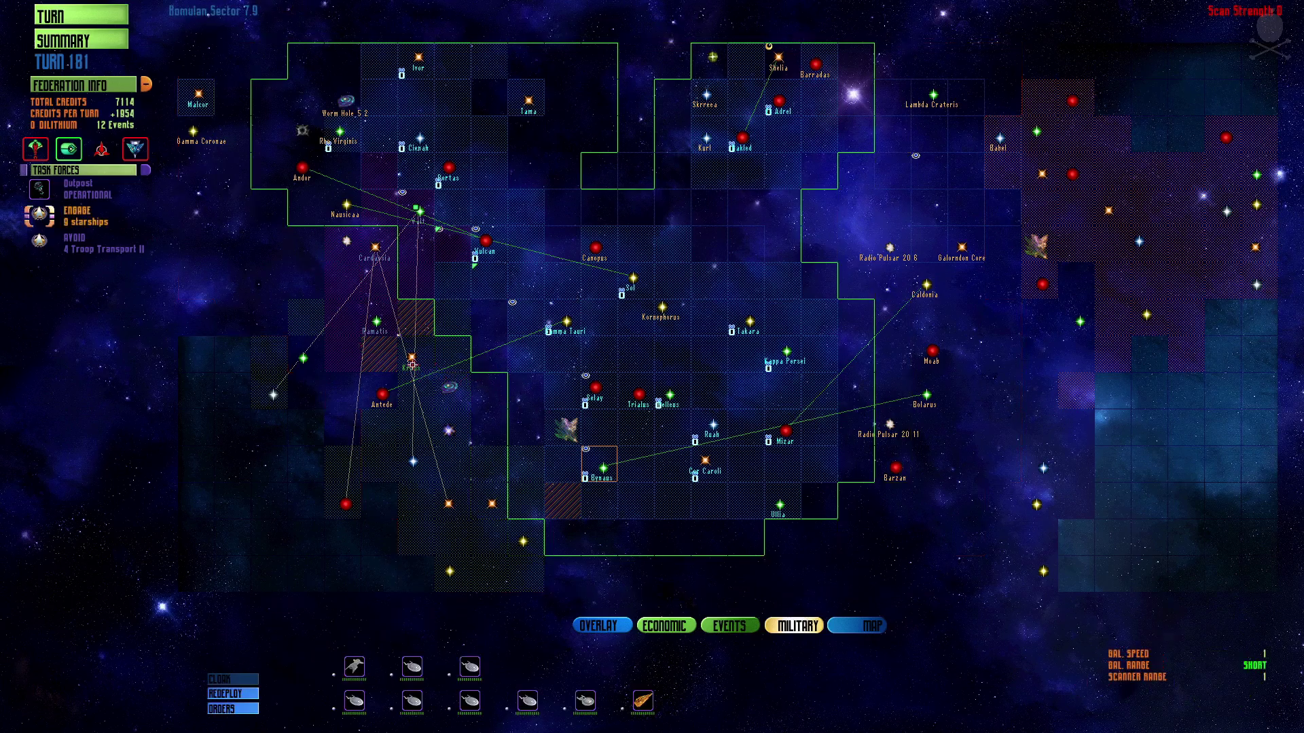
{"action": "left_click", "coordinate": [592, 461]}
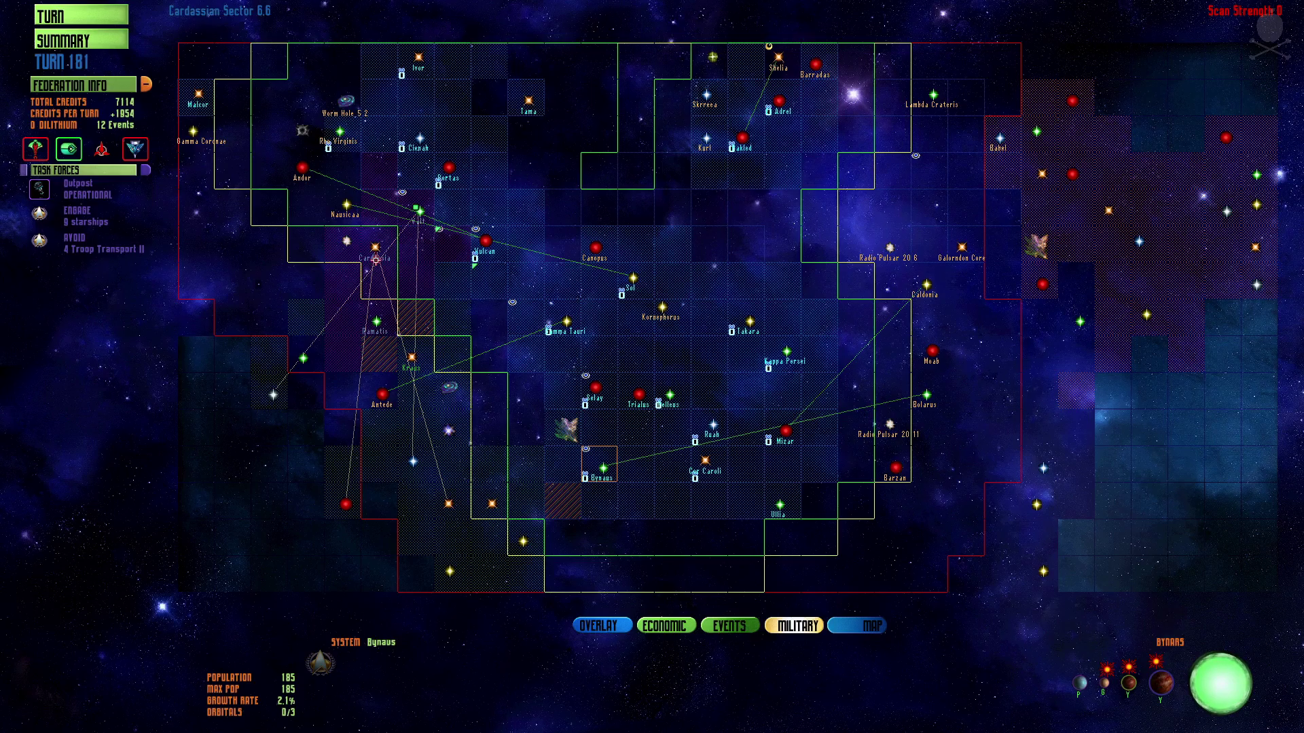
{"action": "left_click", "coordinate": [413, 224]}
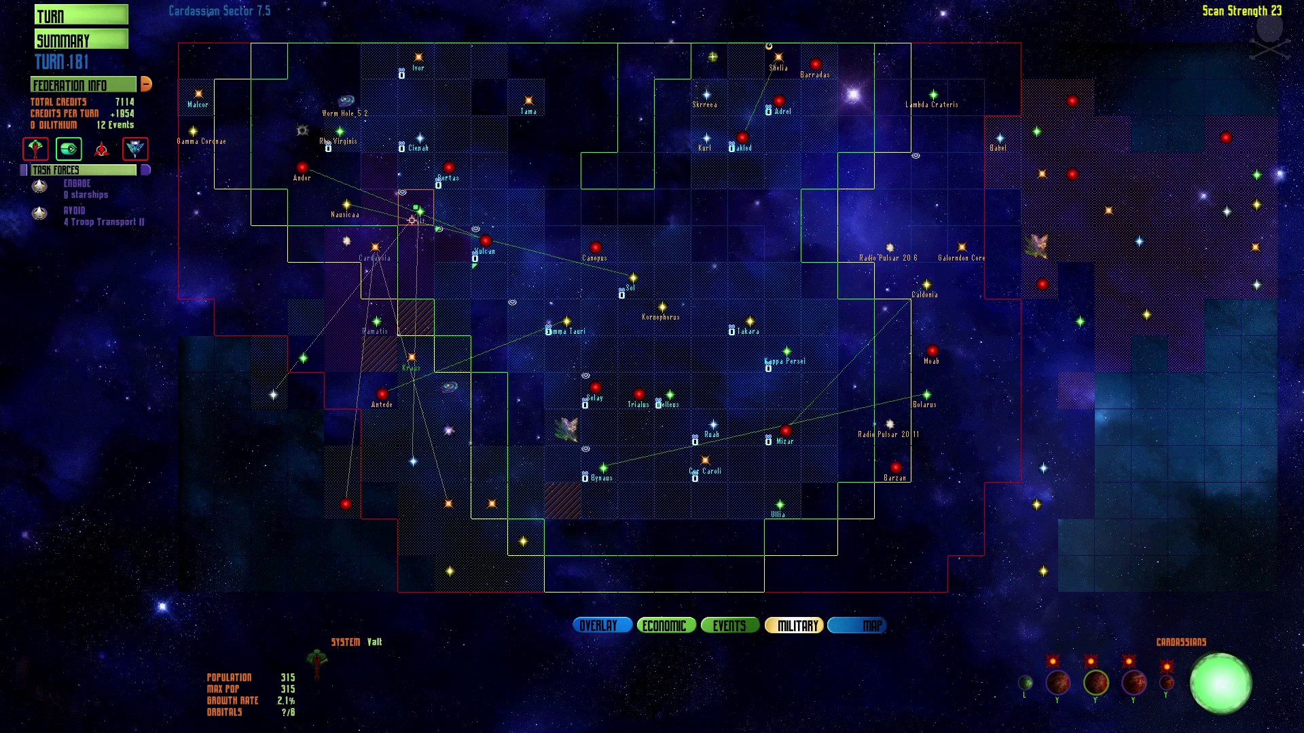
{"action": "left_click_drag", "start_coordinate": [413, 220], "coordinate": [456, 245]}
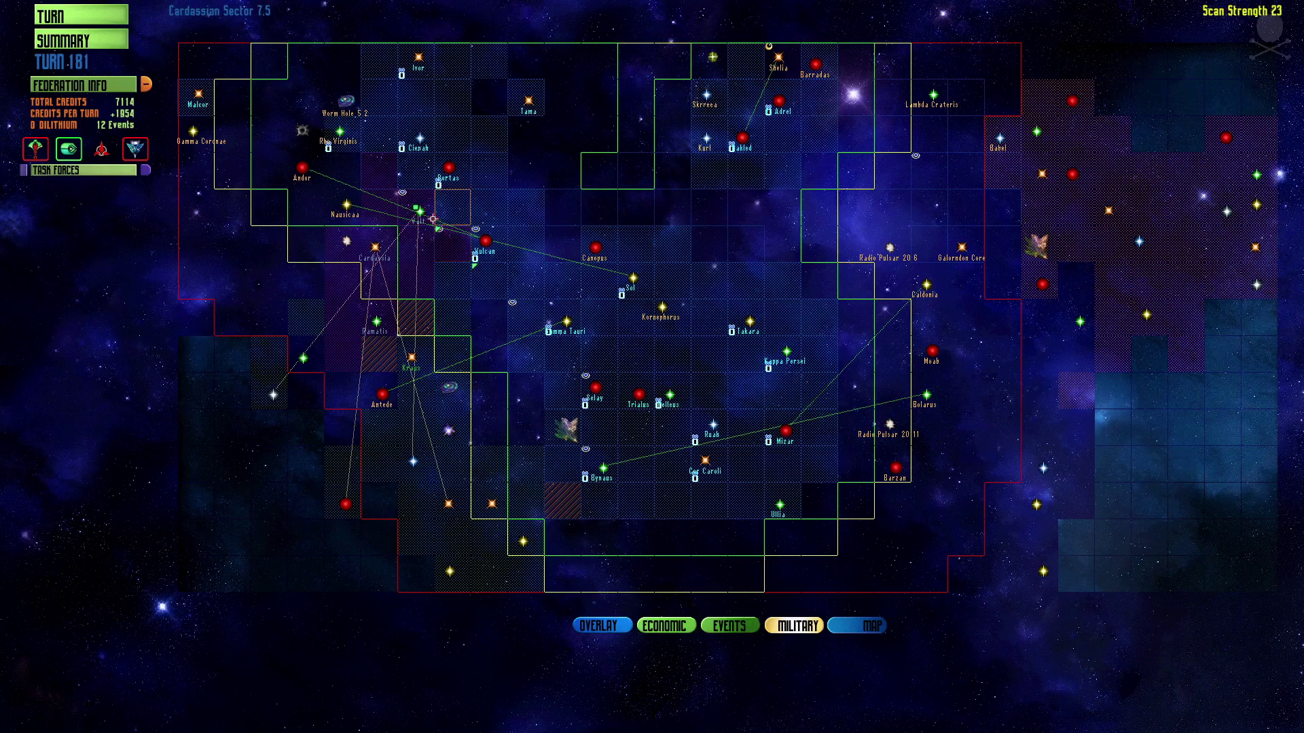
Recheck Vulcan, Vall and Bynaus, then bring up the Selay four-starship task force's roster.
{"action": "left_click", "coordinate": [477, 242]}
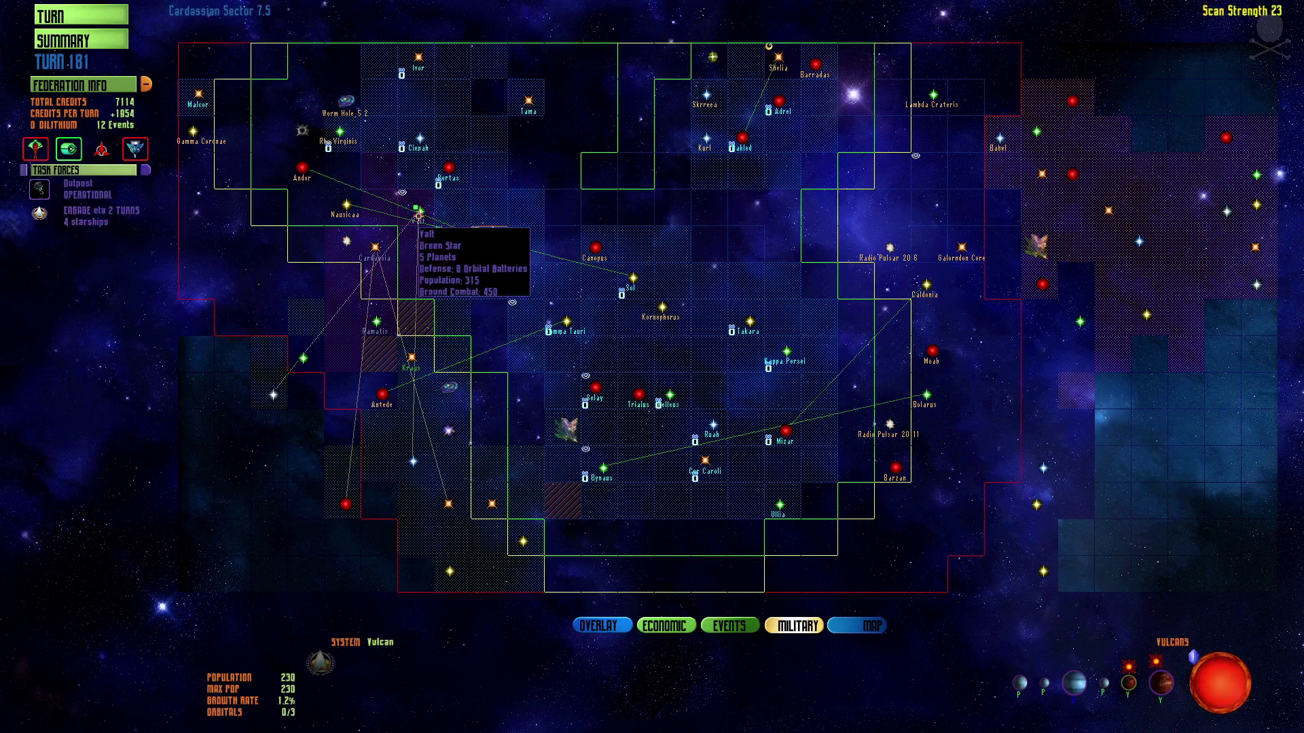
{"action": "left_click", "coordinate": [418, 218]}
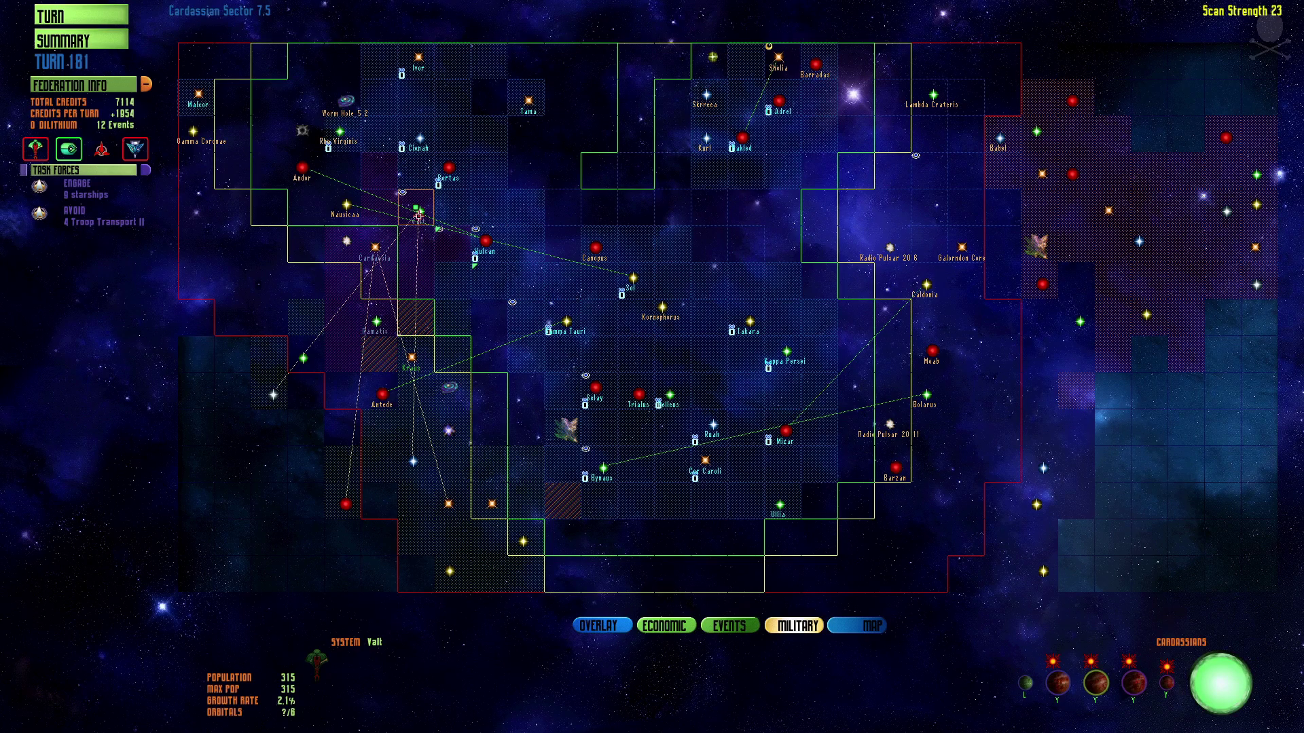
{"action": "left_click", "coordinate": [607, 470]}
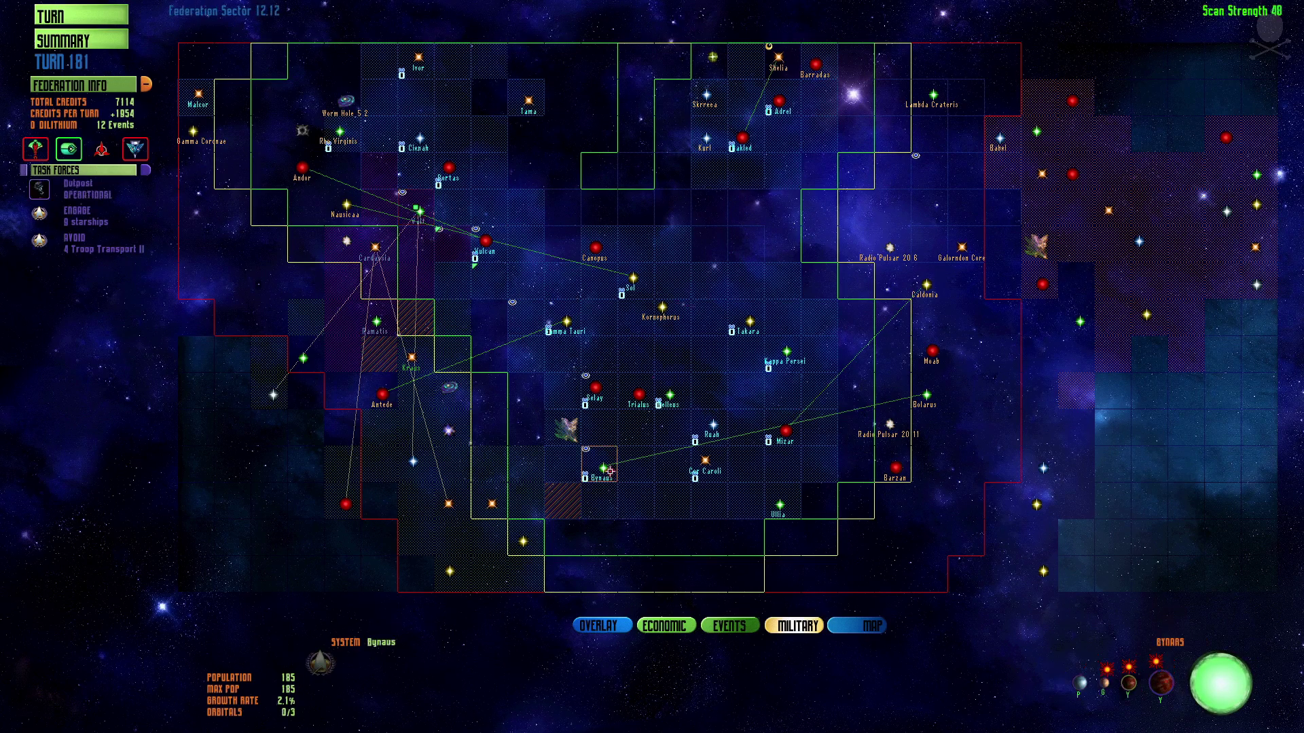
{"action": "left_click", "coordinate": [610, 393]}
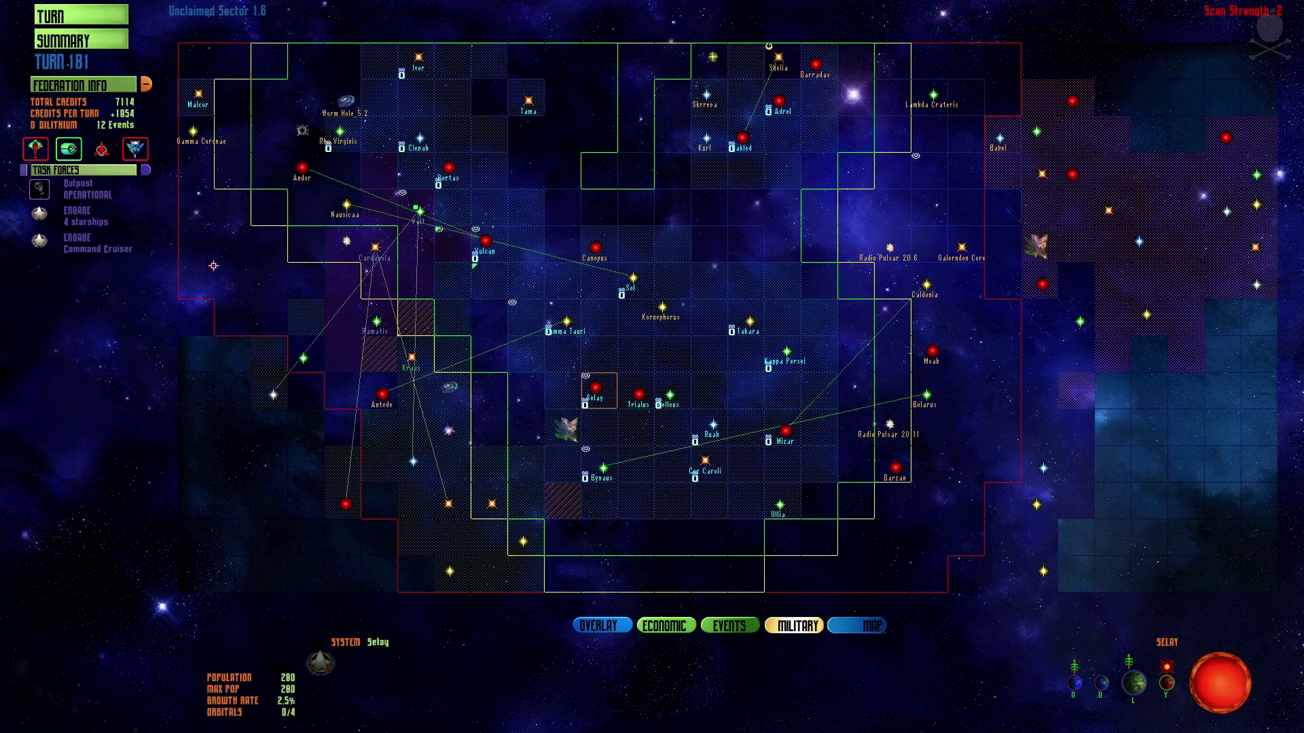
{"action": "left_click", "coordinate": [565, 429]}
{"action": "left_click", "coordinate": [248, 682]}
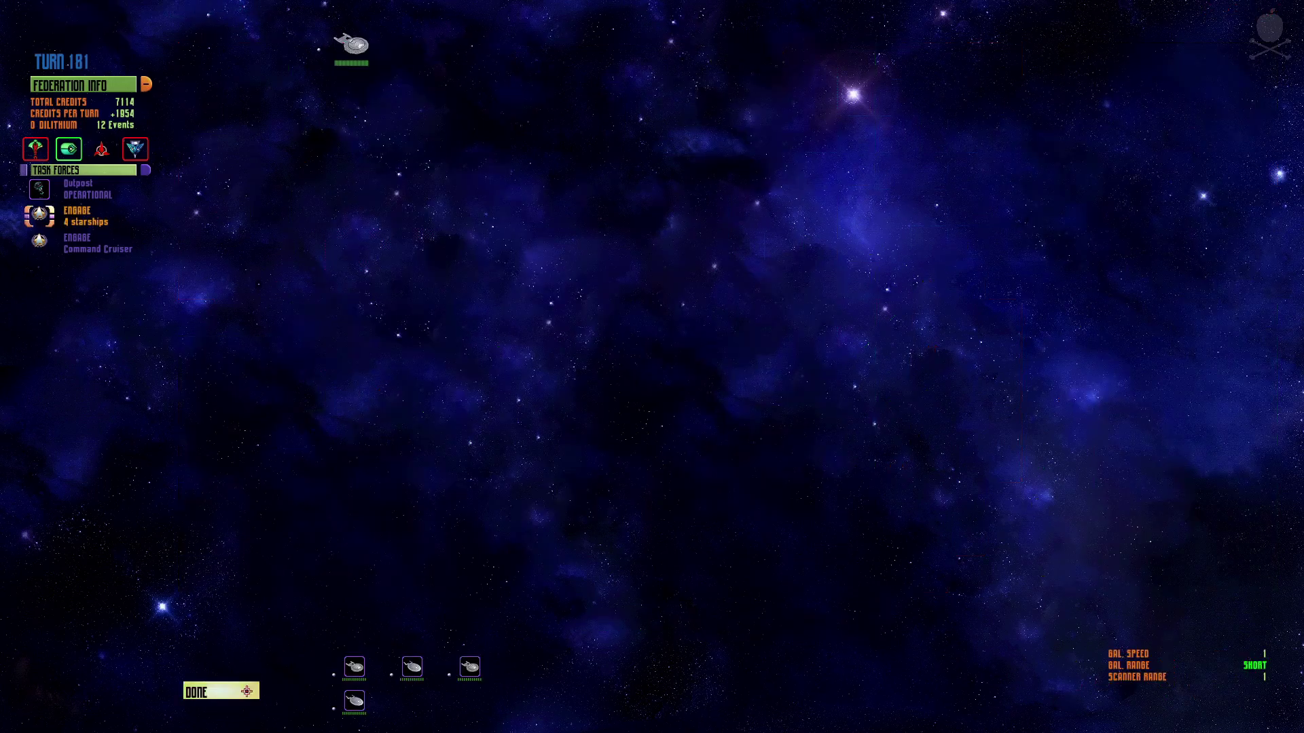
Add the USS Salem command cruiser to the Selay task force and finish with DONE.
{"action": "left_click", "coordinate": [353, 44]}
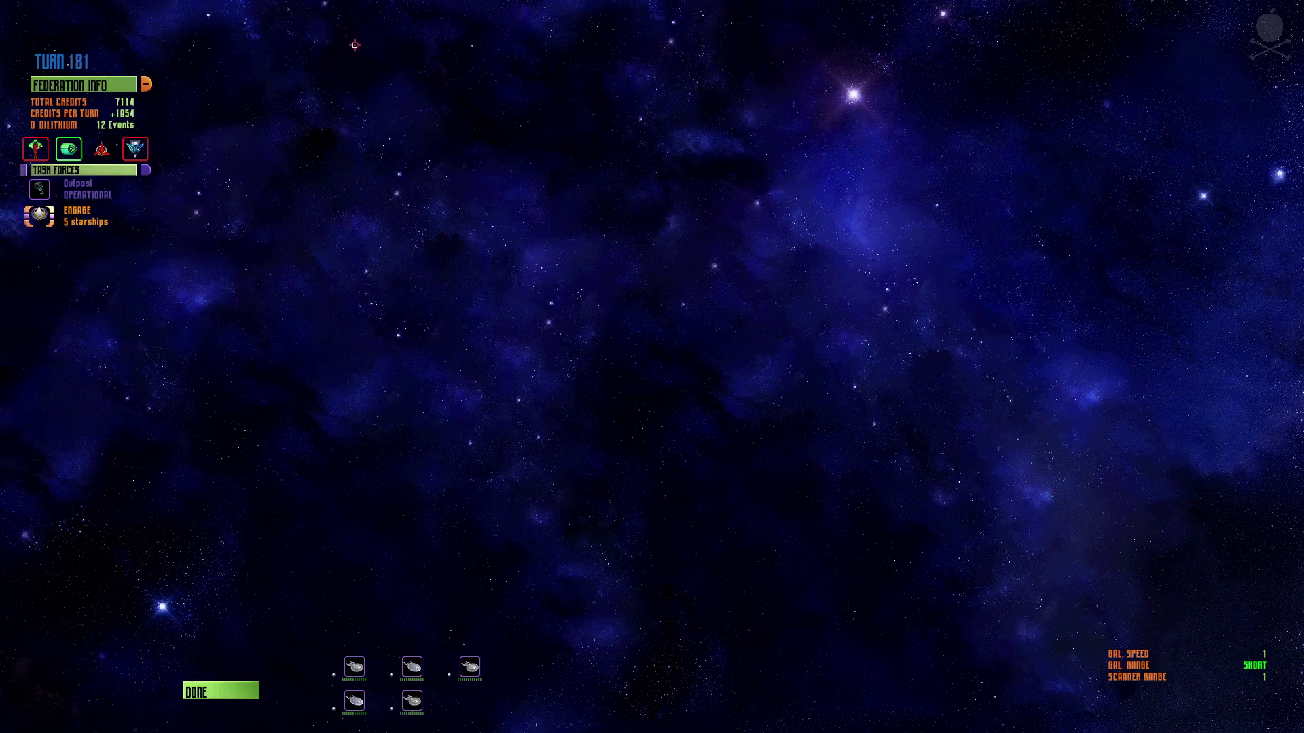
{"action": "left_click", "coordinate": [220, 691]}
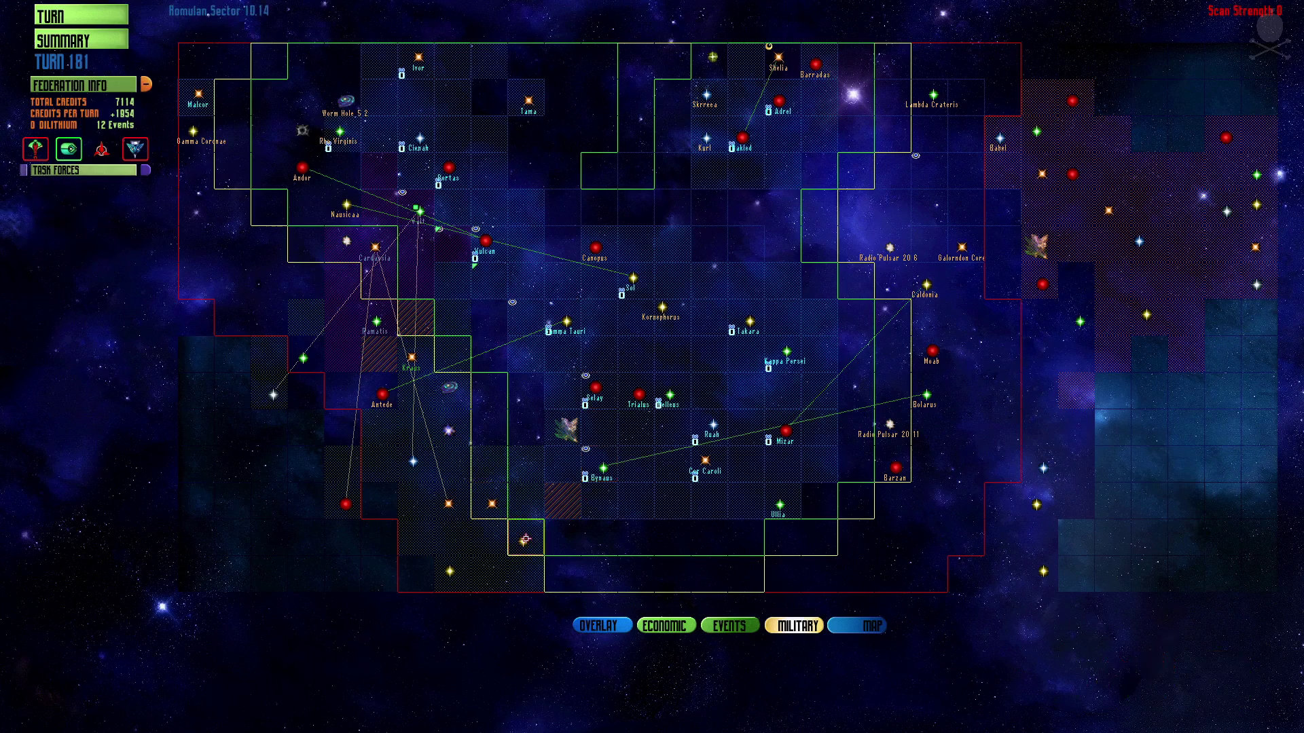
Set destinations for the five-starship Engage task force and the troop transport force.
{"action": "left_click", "coordinate": [583, 390]}
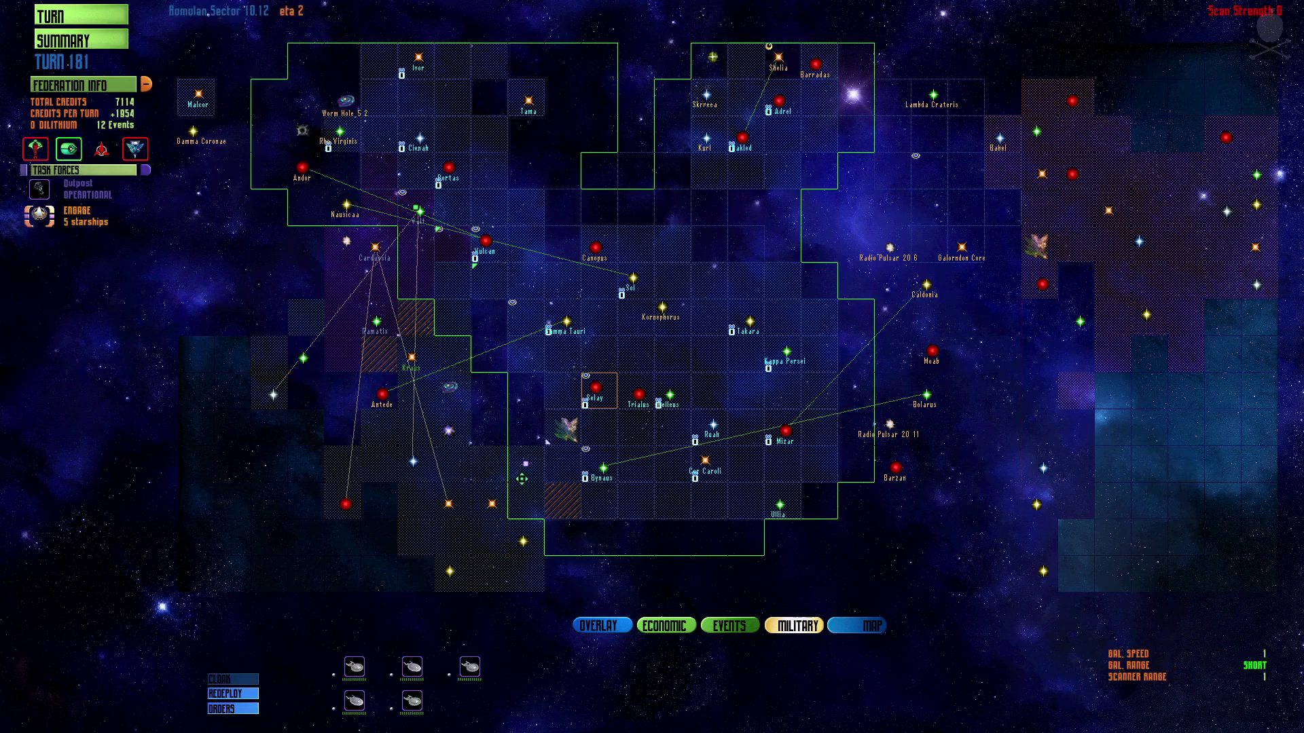
{"action": "left_click", "coordinate": [599, 463]}
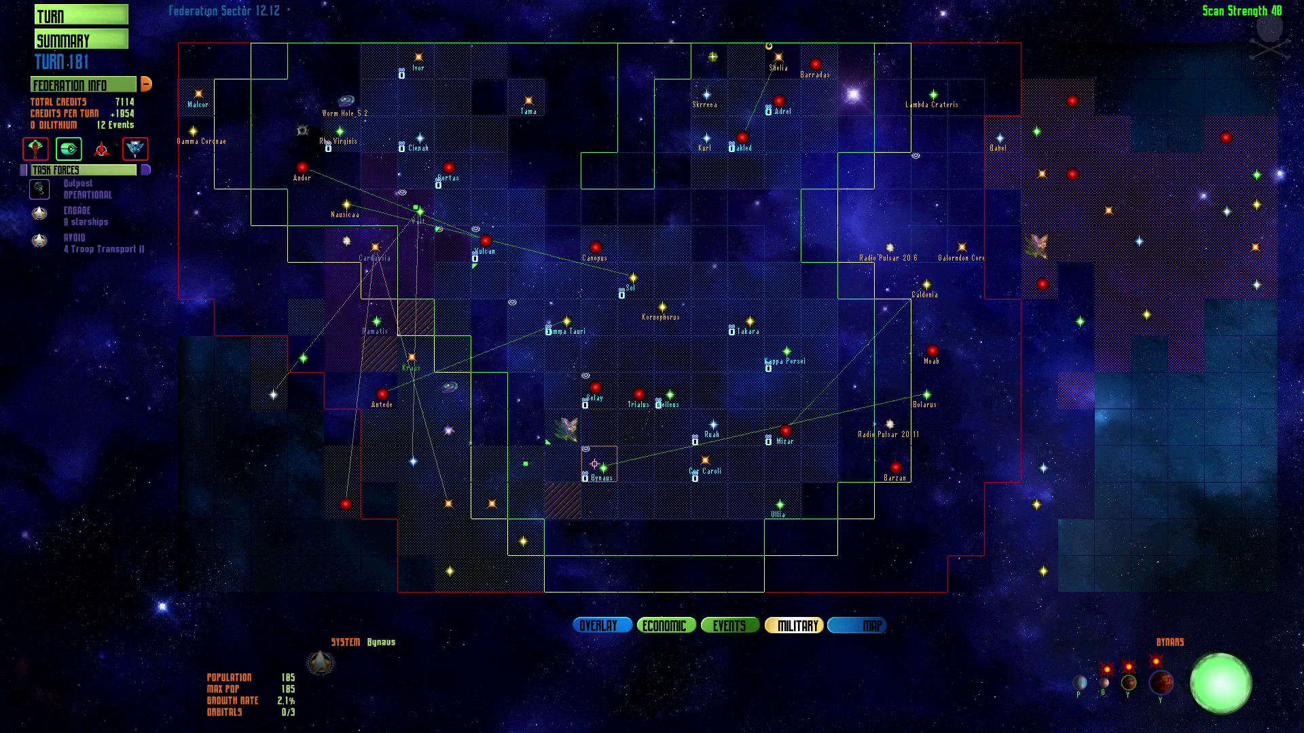
{"action": "left_click", "coordinate": [524, 466]}
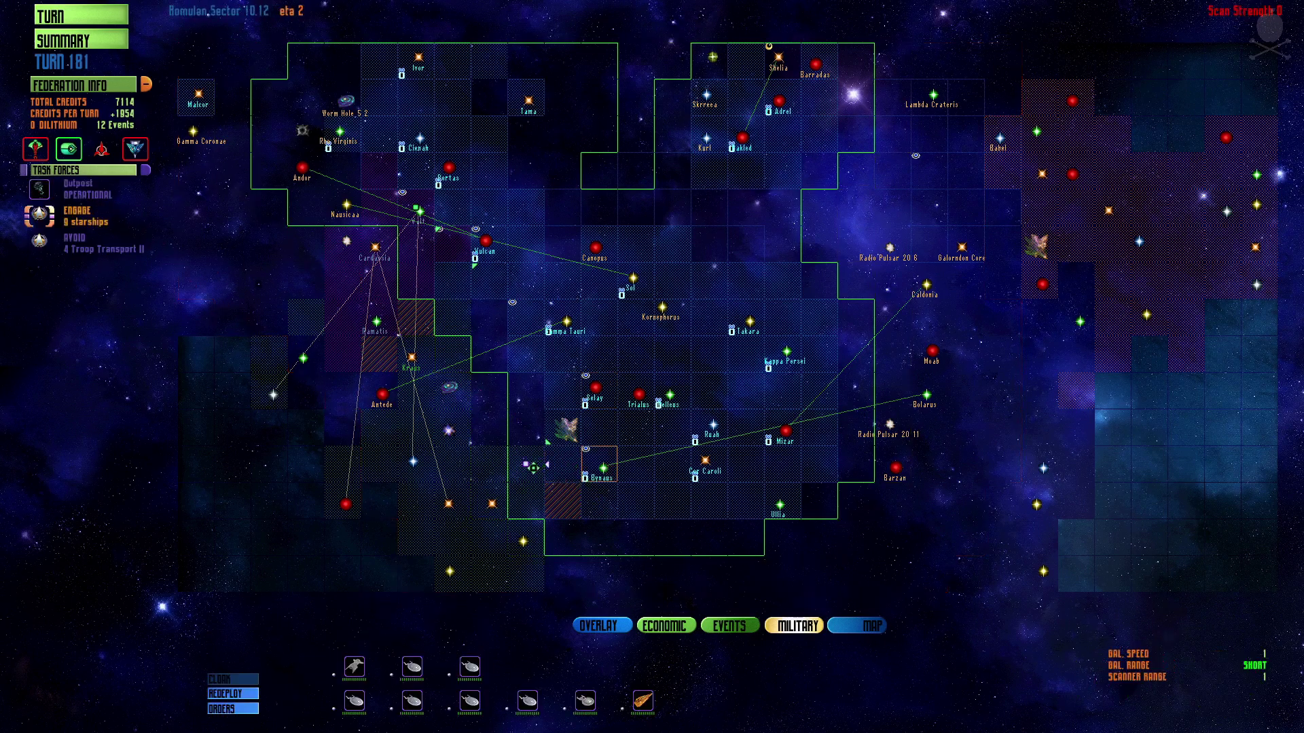
{"action": "left_click", "coordinate": [528, 472]}
{"action": "left_click", "coordinate": [528, 472]}
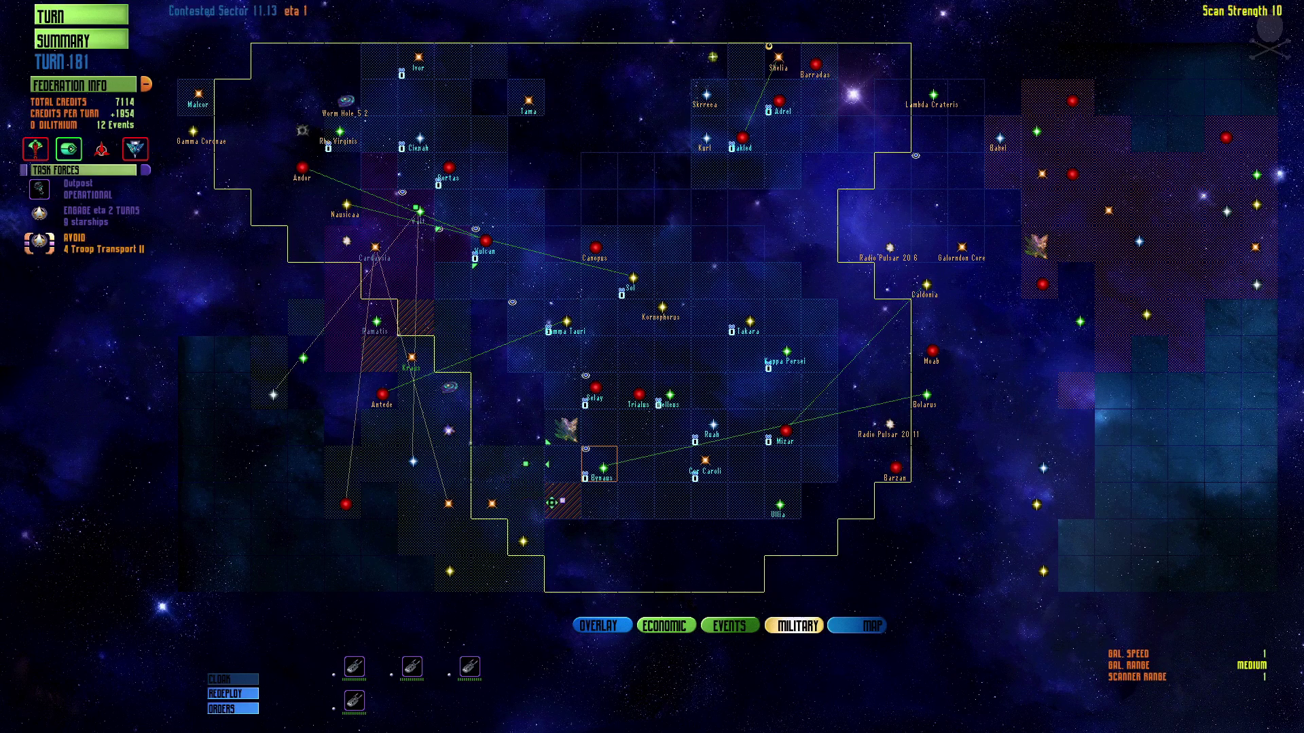
{"action": "left_click", "coordinate": [527, 470]}
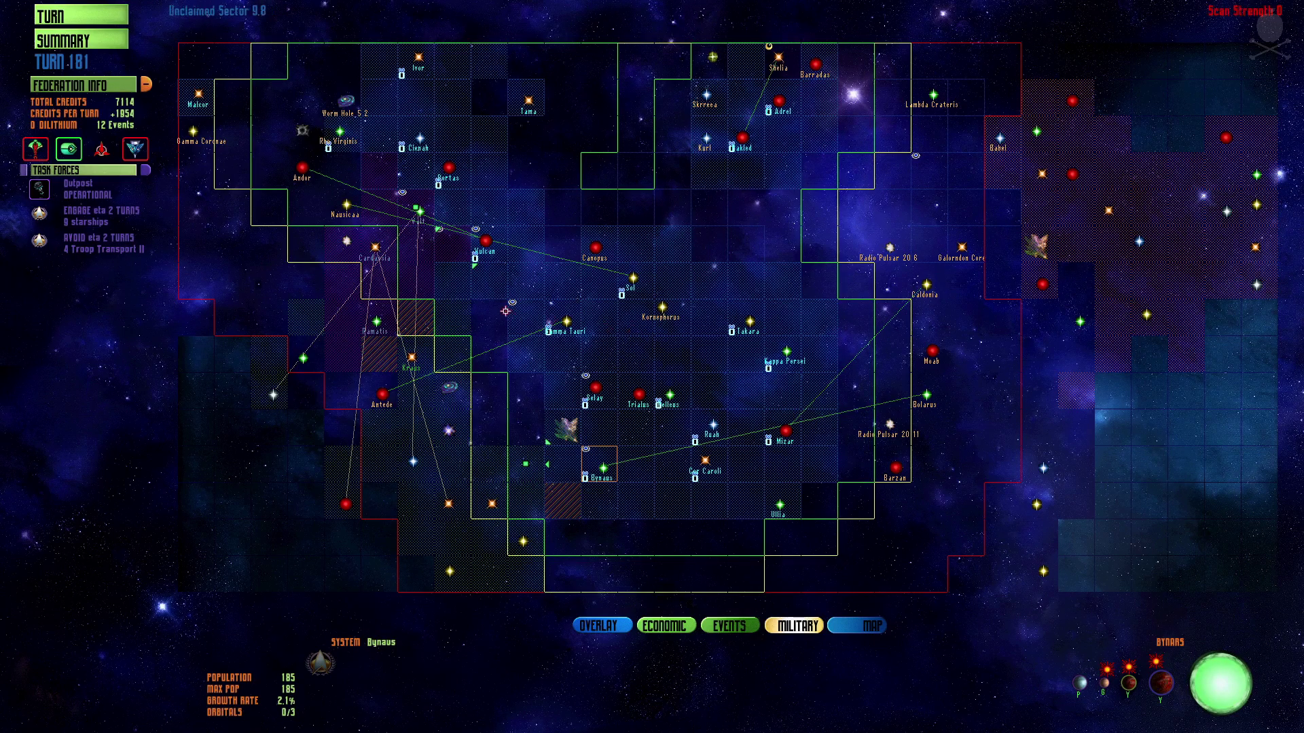
{"action": "left_click", "coordinate": [526, 318]}
Select Vulcan, then reach Ivor's production screen from the Summary systems table.
{"action": "left_click", "coordinate": [496, 252]}
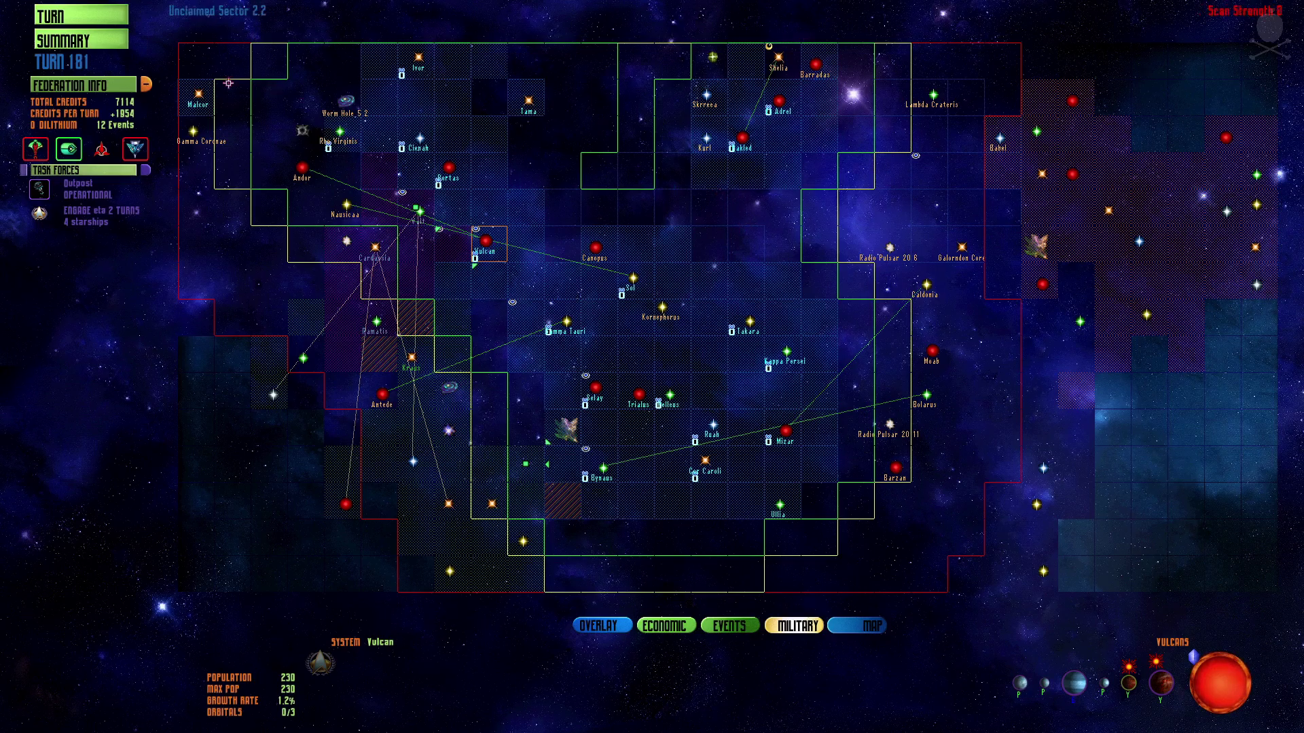
{"action": "left_click", "coordinate": [82, 40]}
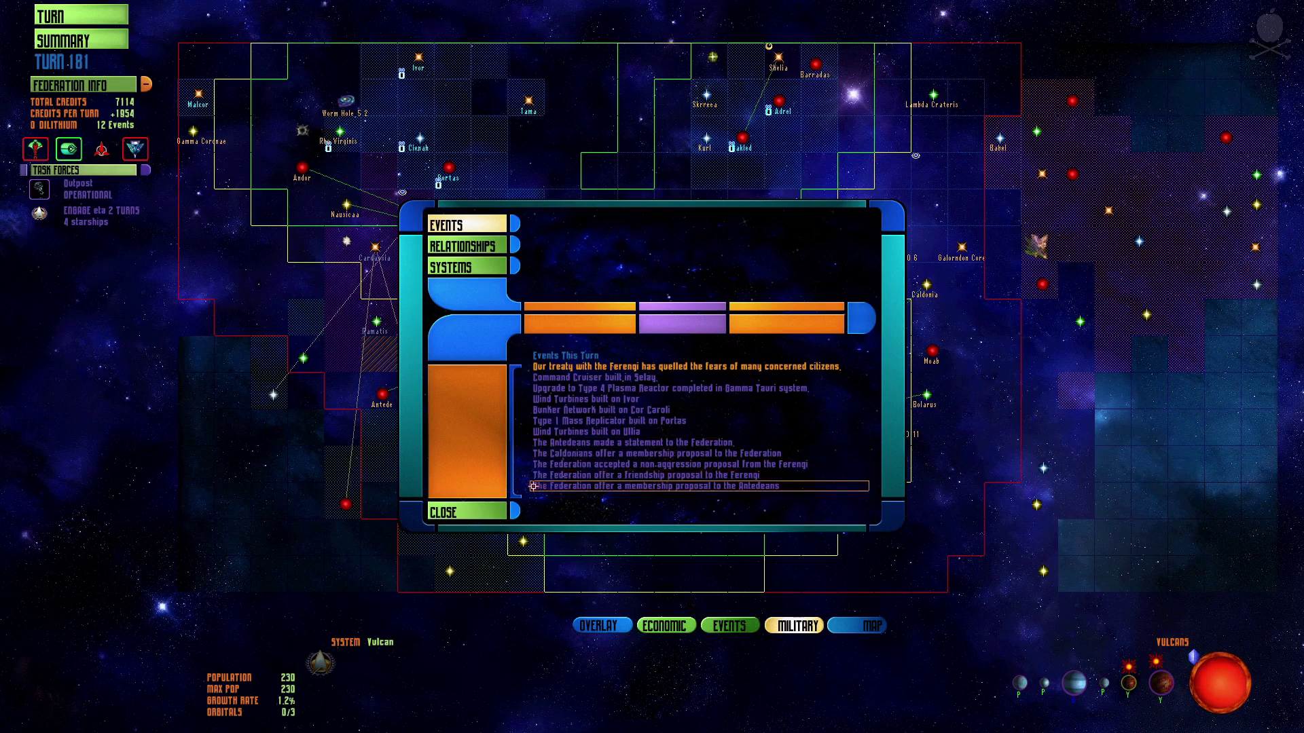
{"action": "left_click", "coordinate": [471, 266]}
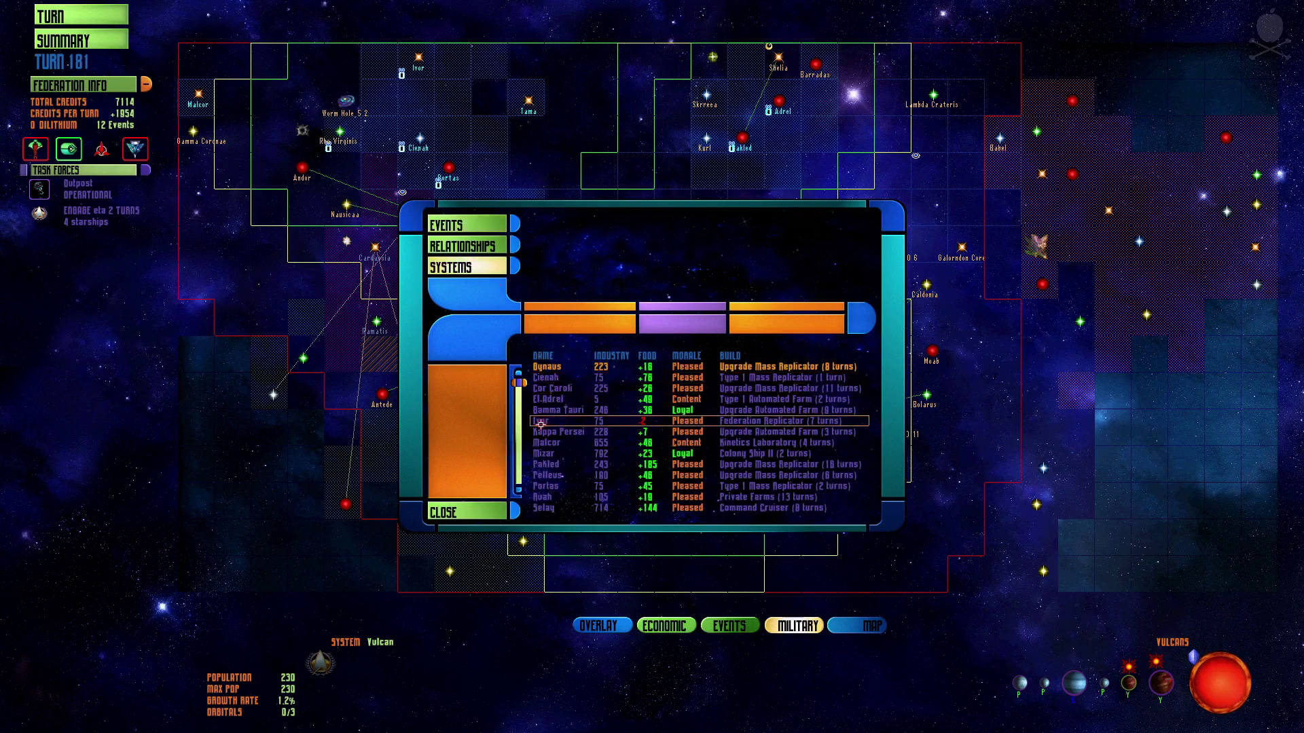
{"action": "left_click", "coordinate": [540, 421]}
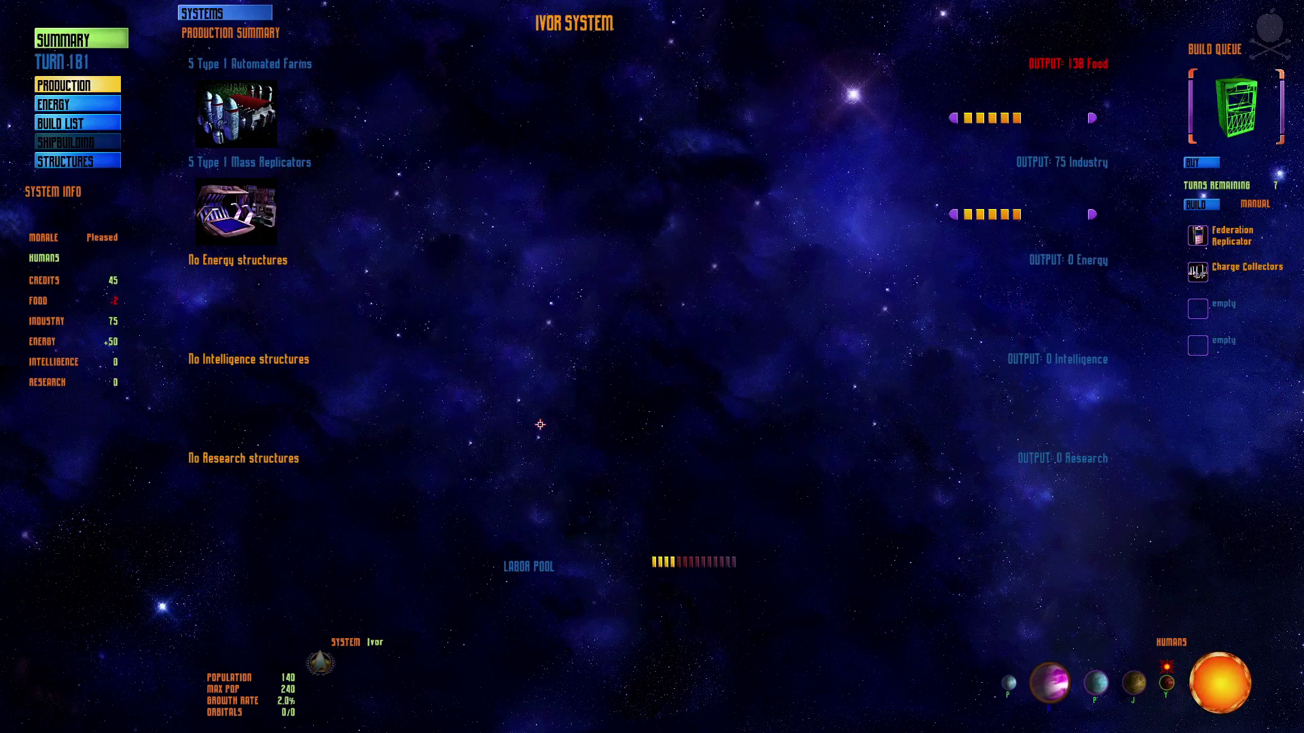
Buy Ivor's Federation Replicator and queue Type 1 Mass Replicators and an Automated Farm upgrade.
{"action": "left_click", "coordinate": [1200, 162]}
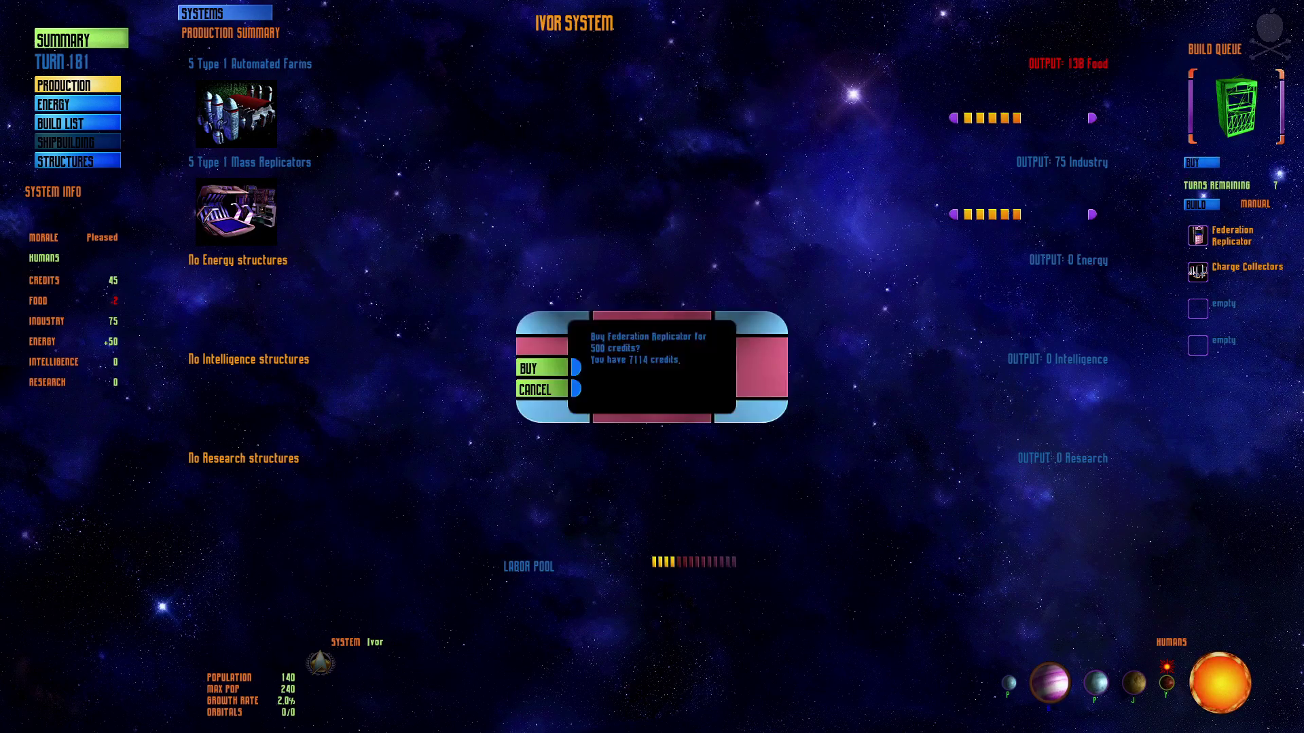
{"action": "left_click", "coordinate": [550, 369]}
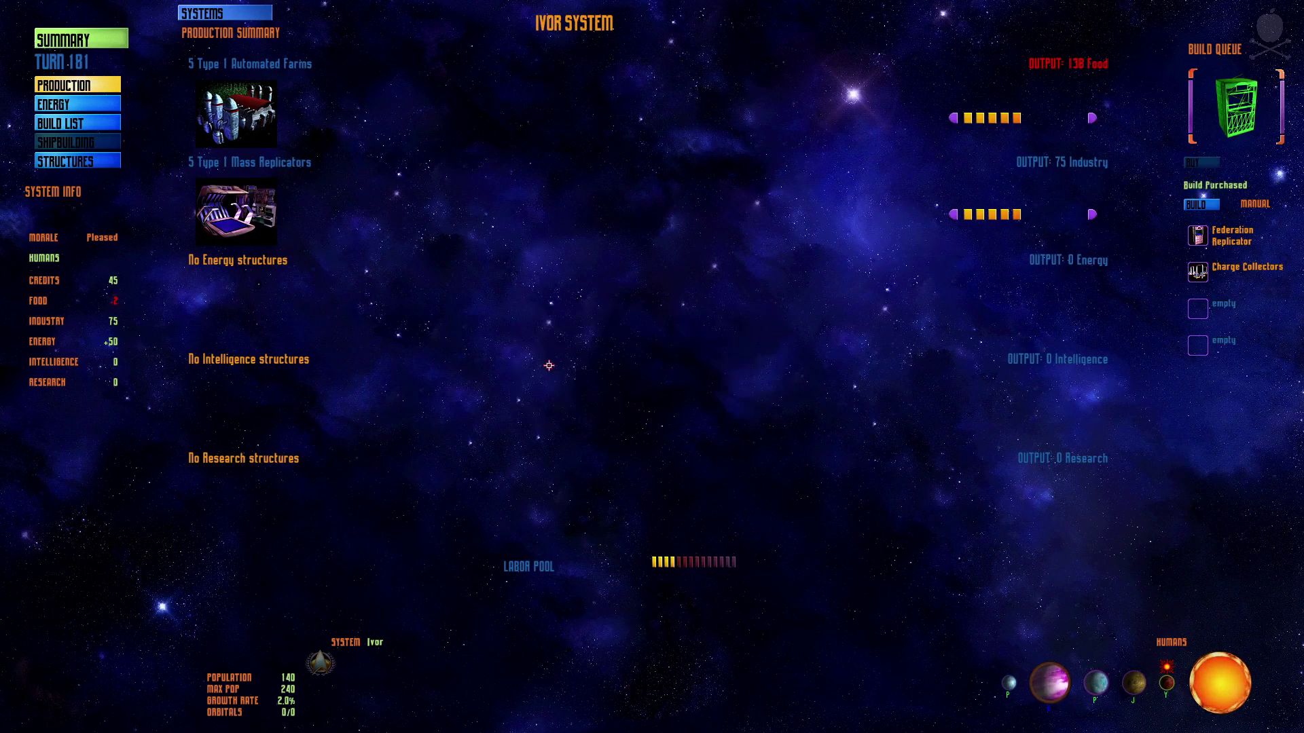
{"action": "left_click", "coordinate": [93, 127]}
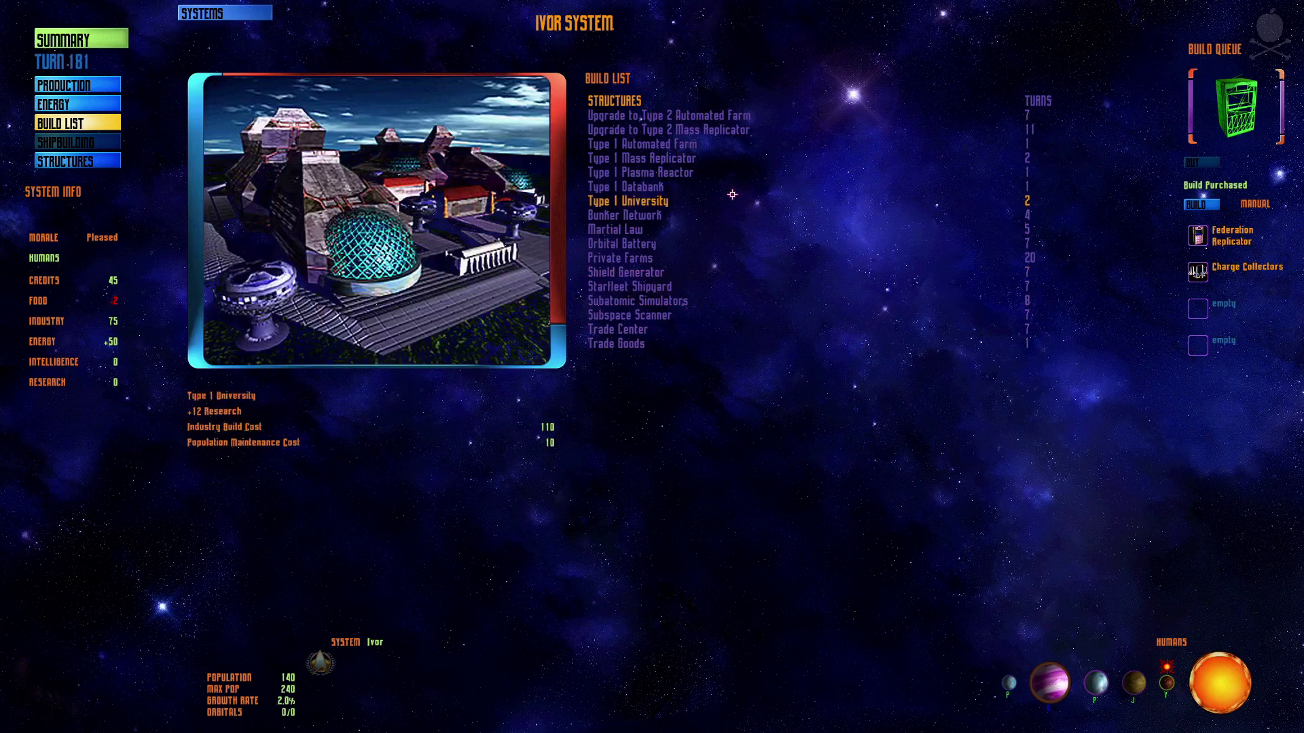
{"action": "left_click", "coordinate": [676, 160]}
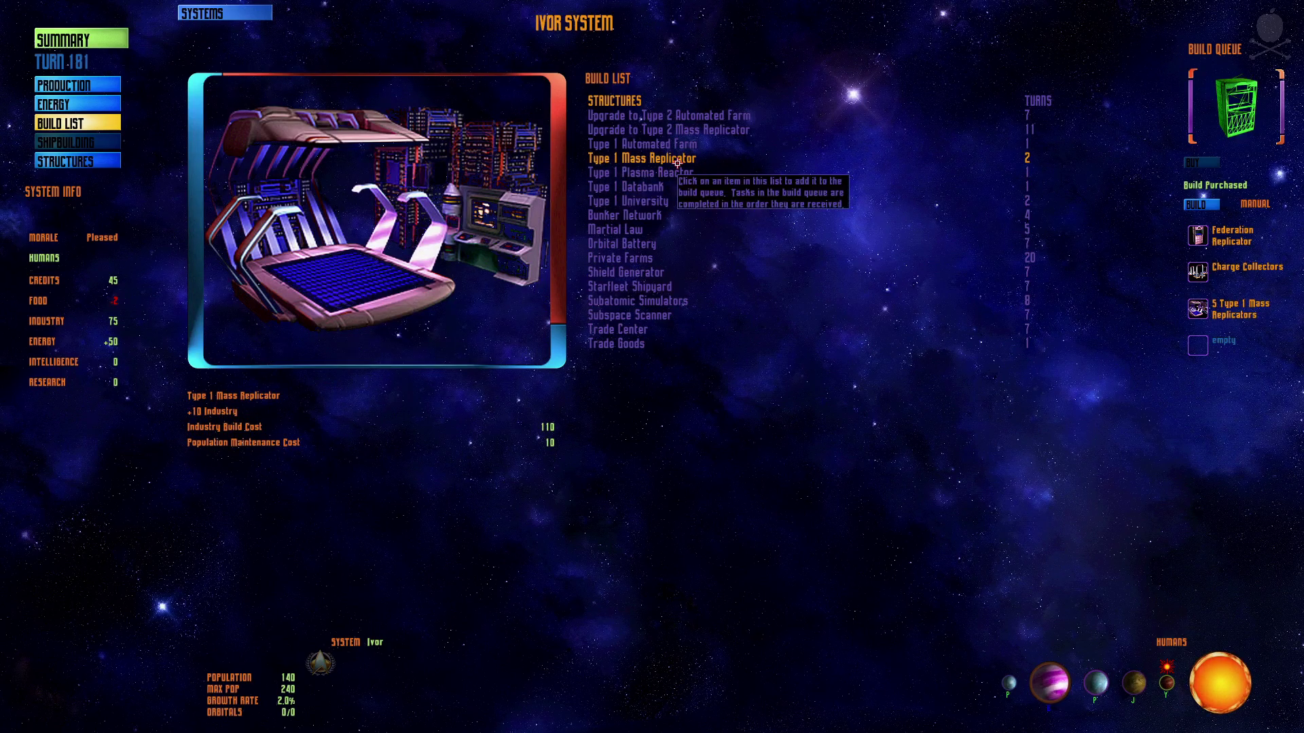
{"action": "left_click", "coordinate": [674, 117]}
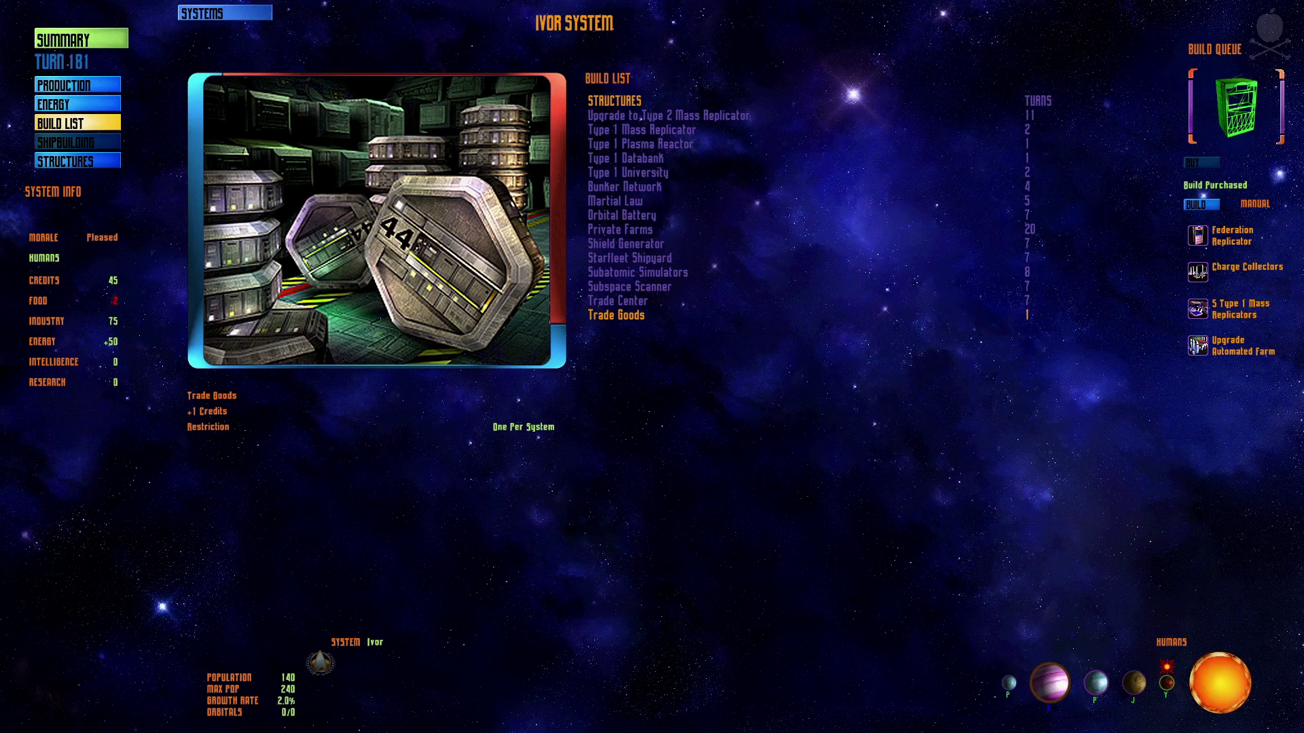
Review the systems summary table, then return to the galaxy map.
{"action": "left_click", "coordinate": [81, 39]}
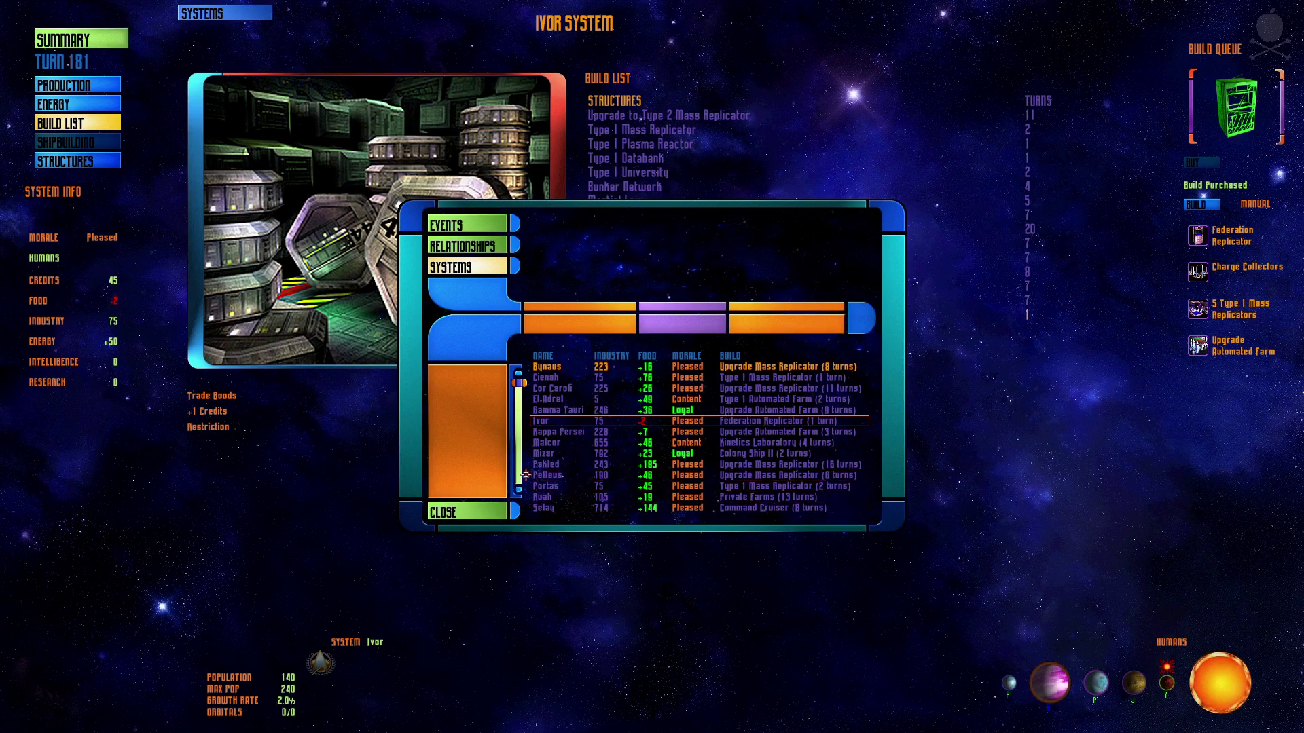
{"action": "left_click", "coordinate": [520, 477]}
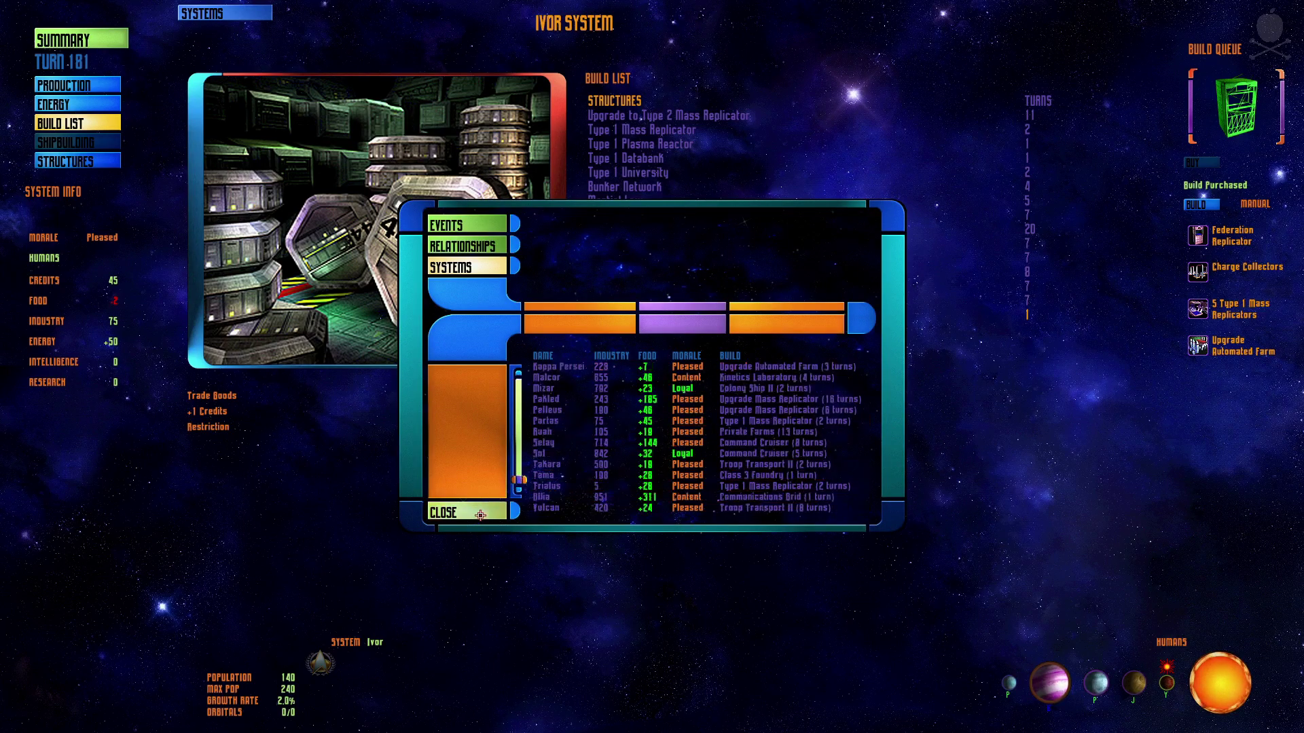
{"action": "left_click", "coordinate": [448, 512]}
{"action": "right_click", "coordinate": [634, 524]}
{"action": "left_click", "coordinate": [633, 459]}
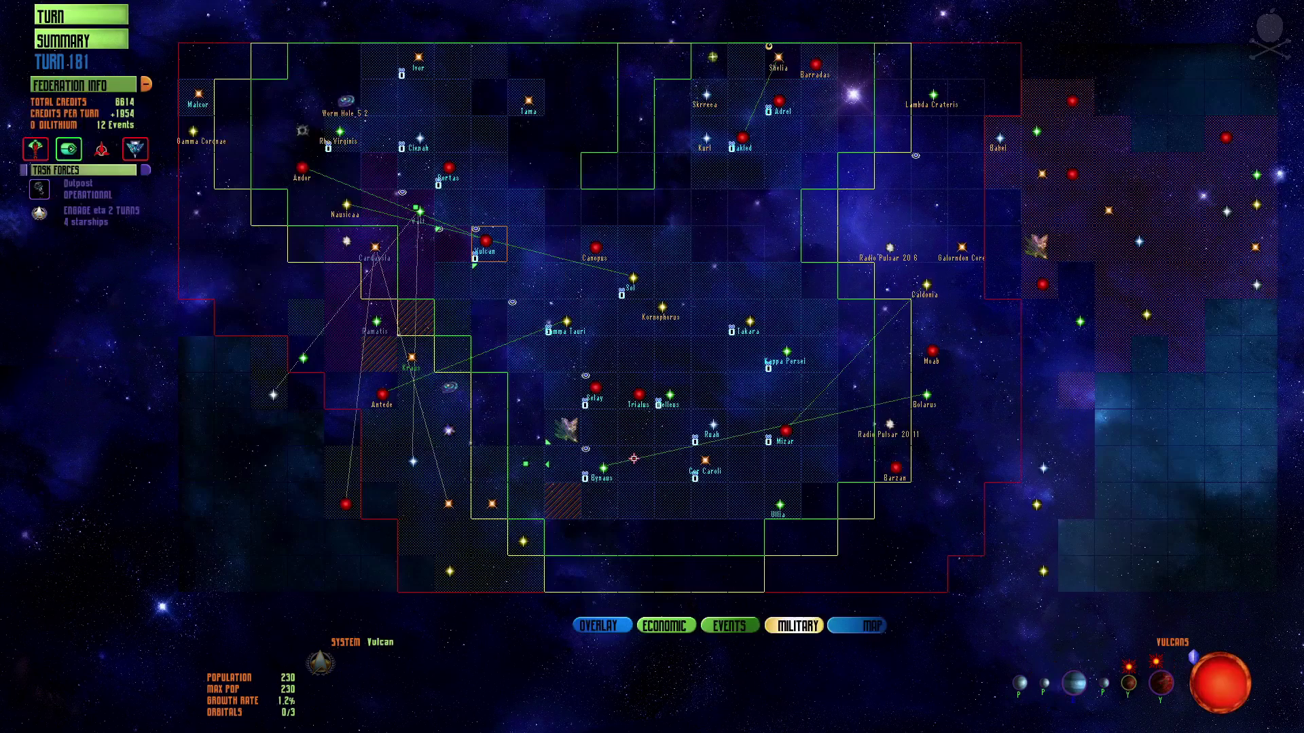
End turn 181, bringing up turn 182's report on Cardassian agents crashing a research network.
{"action": "left_click", "coordinate": [90, 15]}
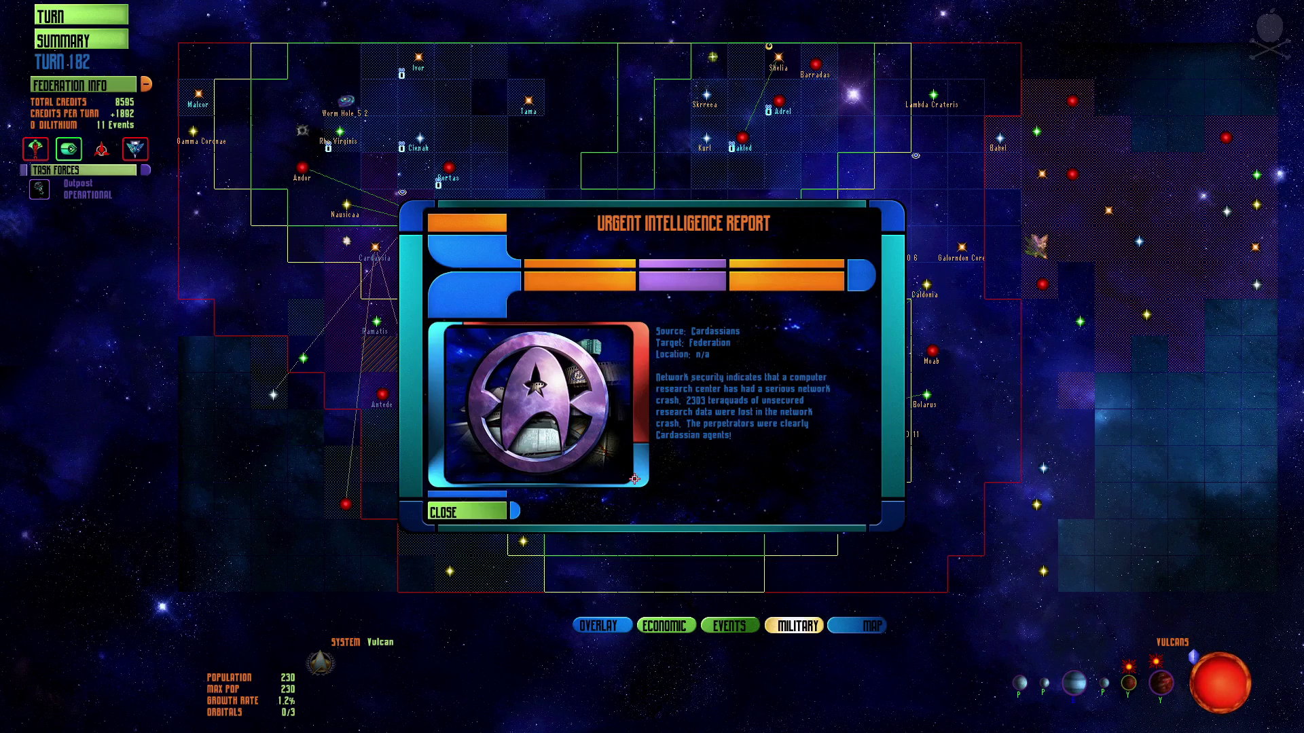
Dismiss the intelligence report to reveal turn 182's events, including starvation at Ivor.
{"action": "left_click", "coordinate": [483, 504]}
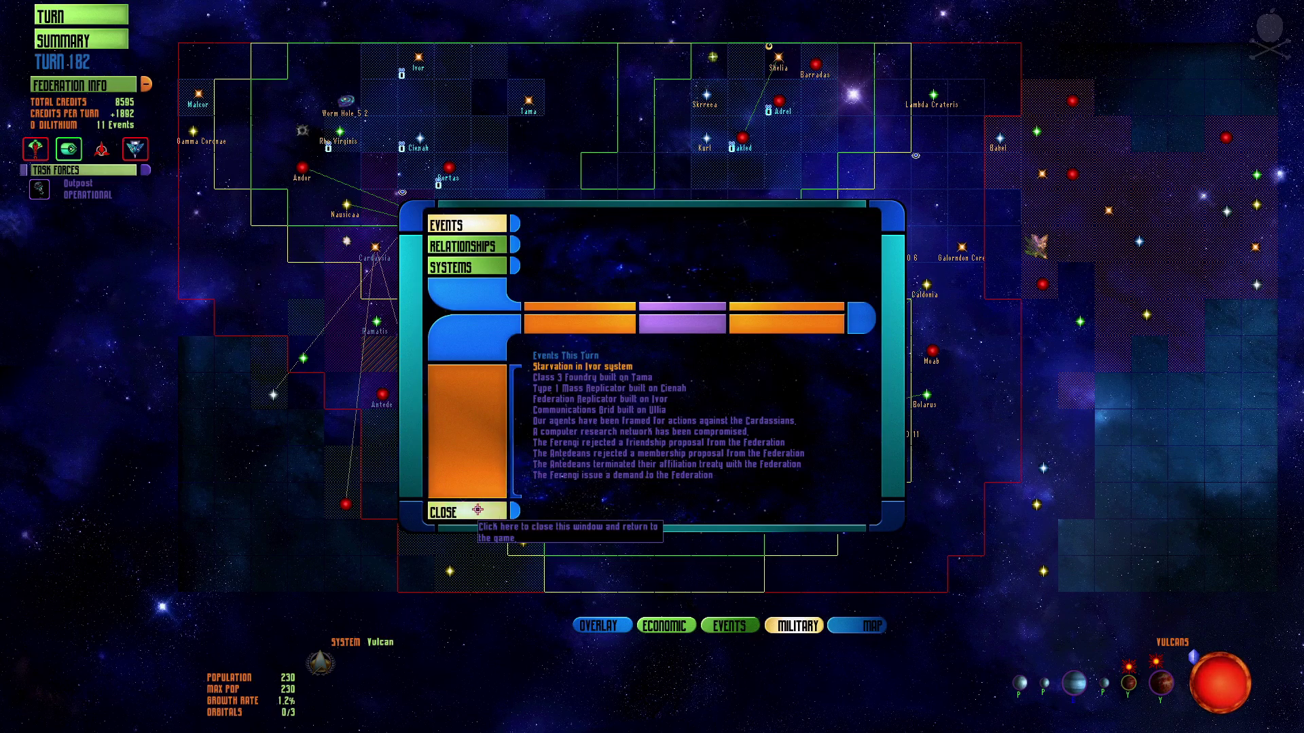
Accept the Ferengi demand for 4170 credits and leave diplomacy for the galaxy map.
{"action": "left_click", "coordinate": [575, 478]}
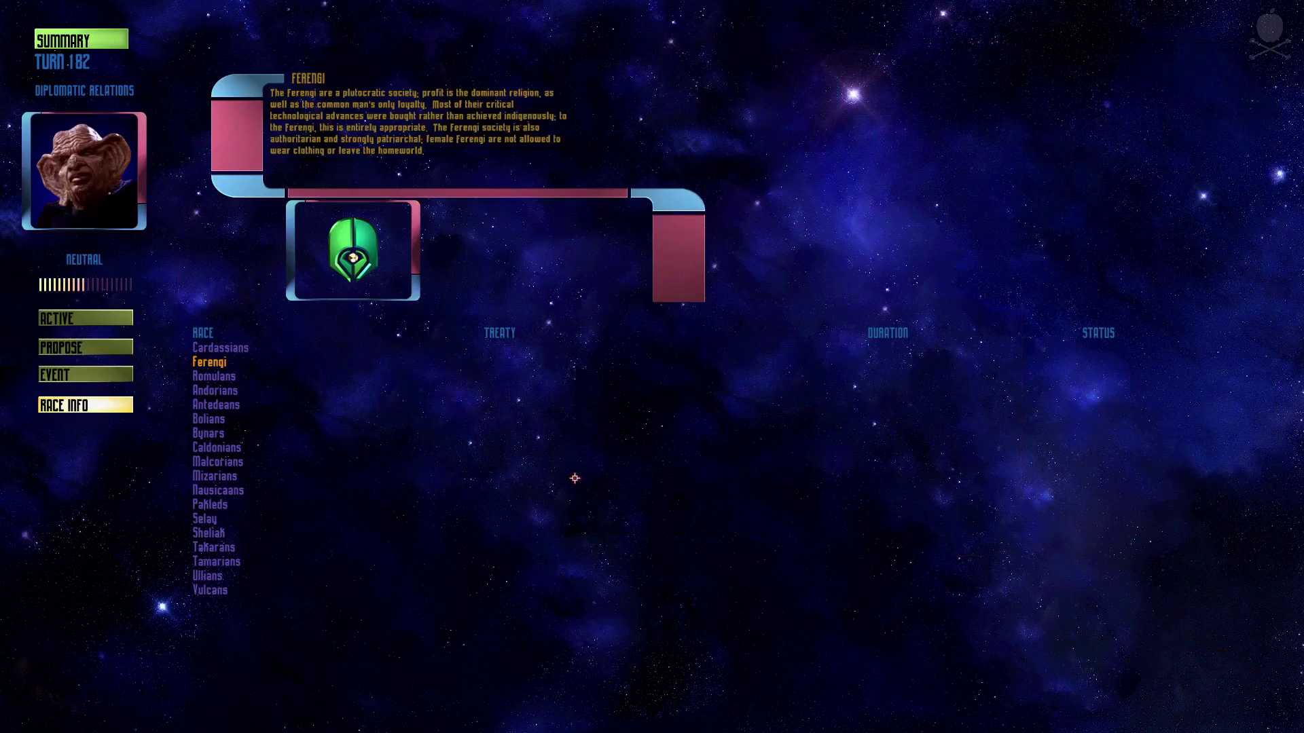
{"action": "left_click", "coordinate": [88, 373]}
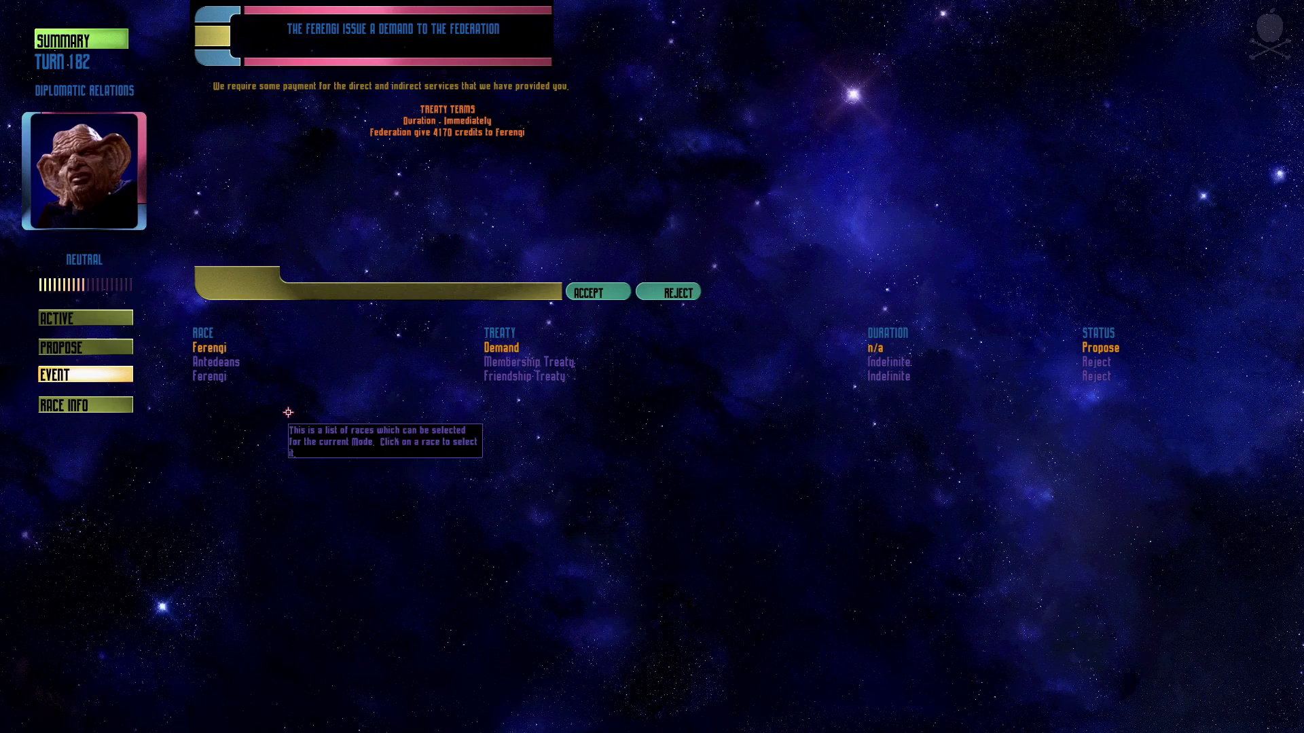
{"action": "left_click", "coordinate": [586, 296]}
{"action": "key", "text": "F1"}
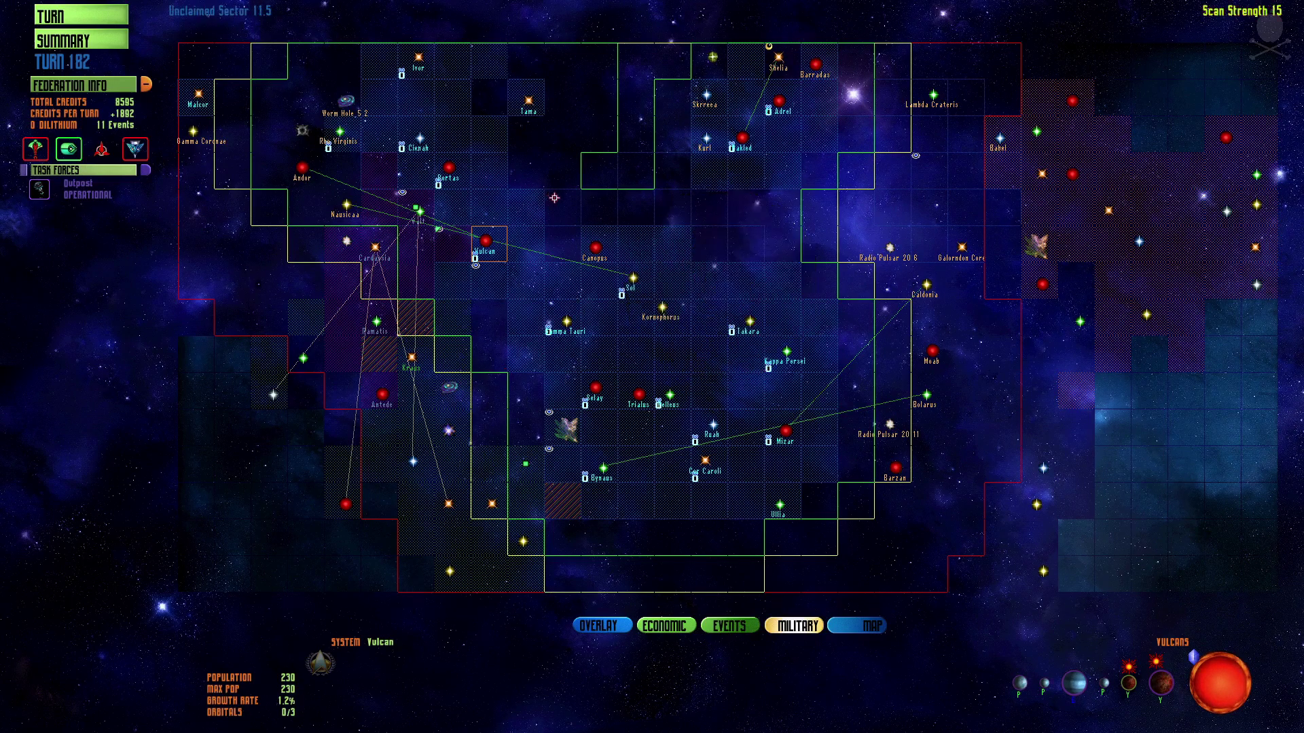
Move a troop transport into the other group for a five-ship force and set its destination.
{"action": "left_click", "coordinate": [417, 217]}
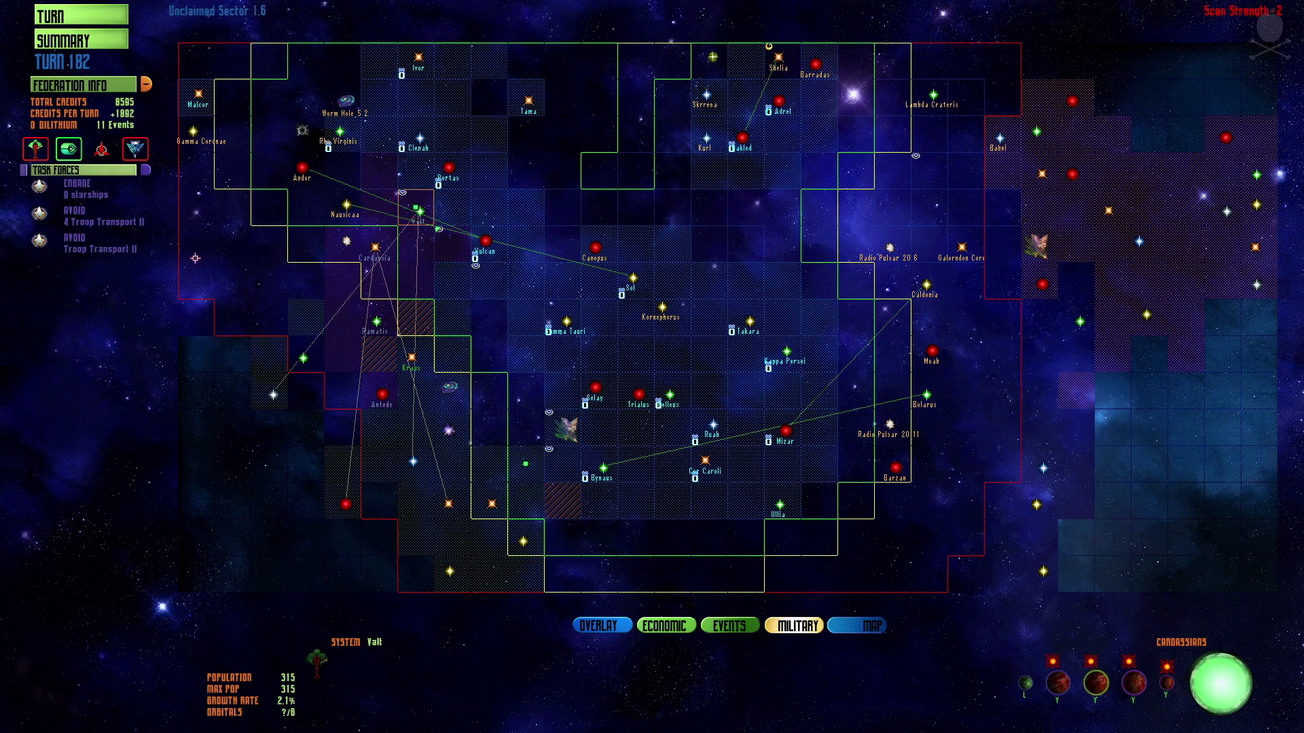
{"action": "left_click", "coordinate": [102, 222]}
{"action": "left_click", "coordinate": [225, 691]}
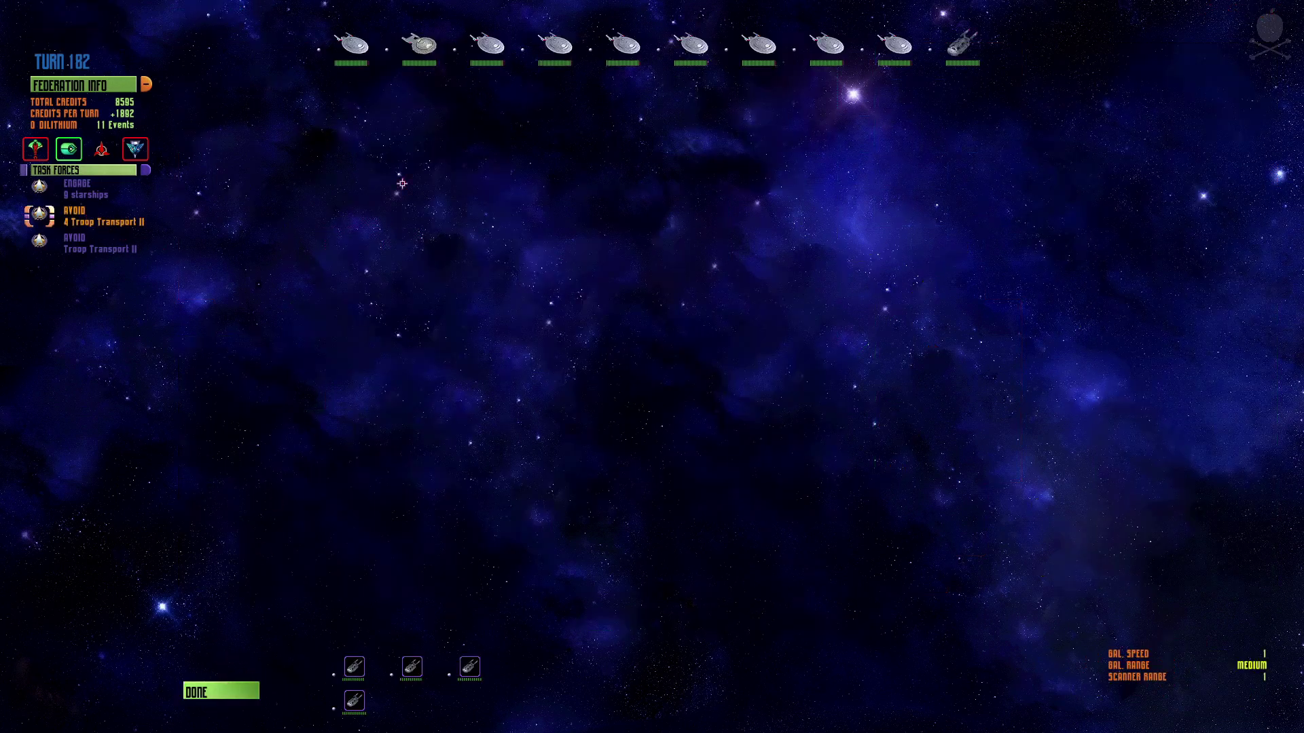
{"action": "left_click", "coordinate": [961, 45]}
{"action": "left_click", "coordinate": [242, 694]}
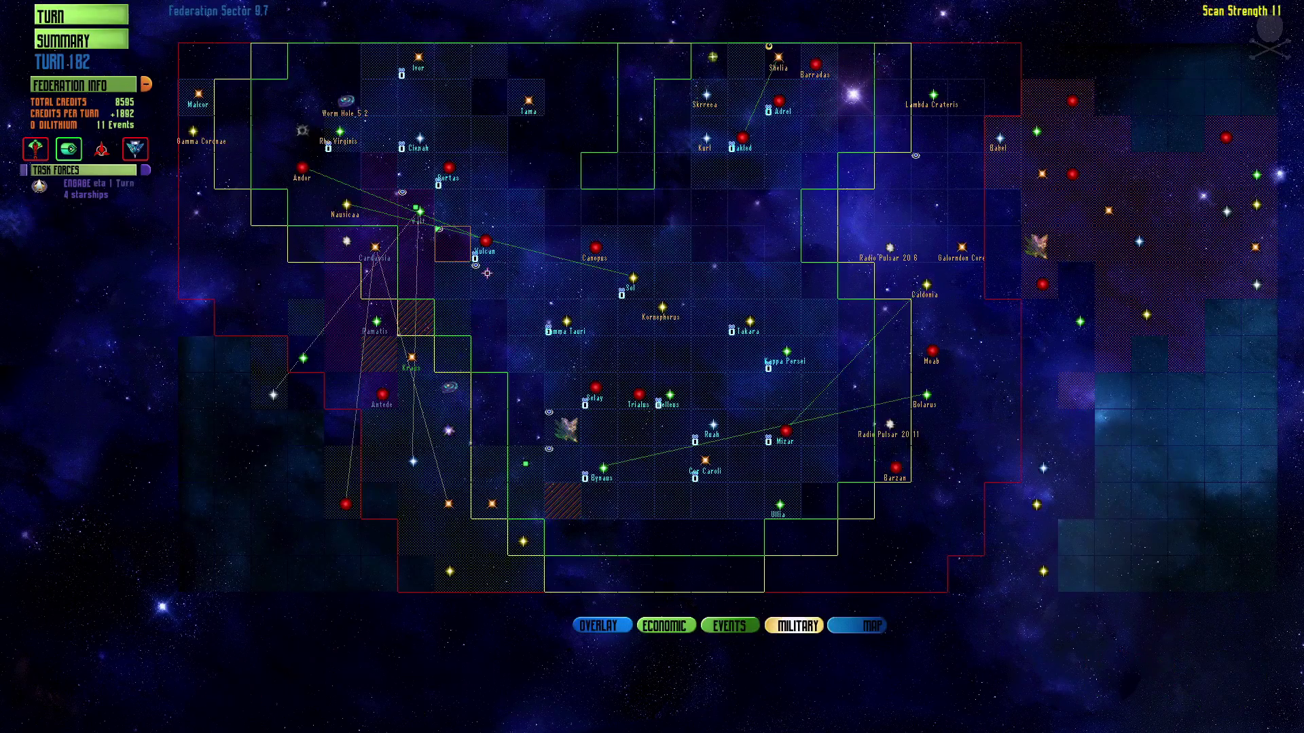
{"action": "left_click", "coordinate": [442, 236]}
{"action": "left_click", "coordinate": [417, 215]}
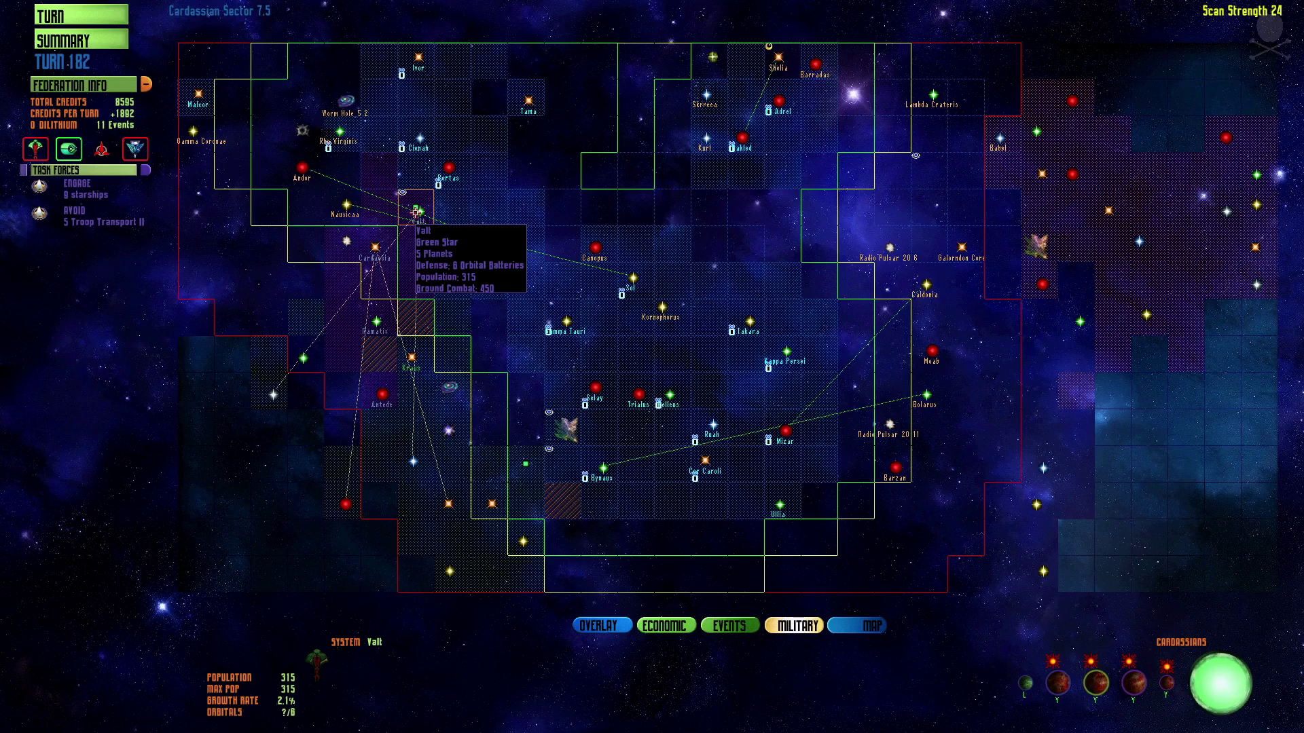
Give the eight-starship Engage task force an Attack System order, then inspect nearby sectors.
{"action": "left_click", "coordinate": [97, 194]}
{"action": "left_click", "coordinate": [220, 710]}
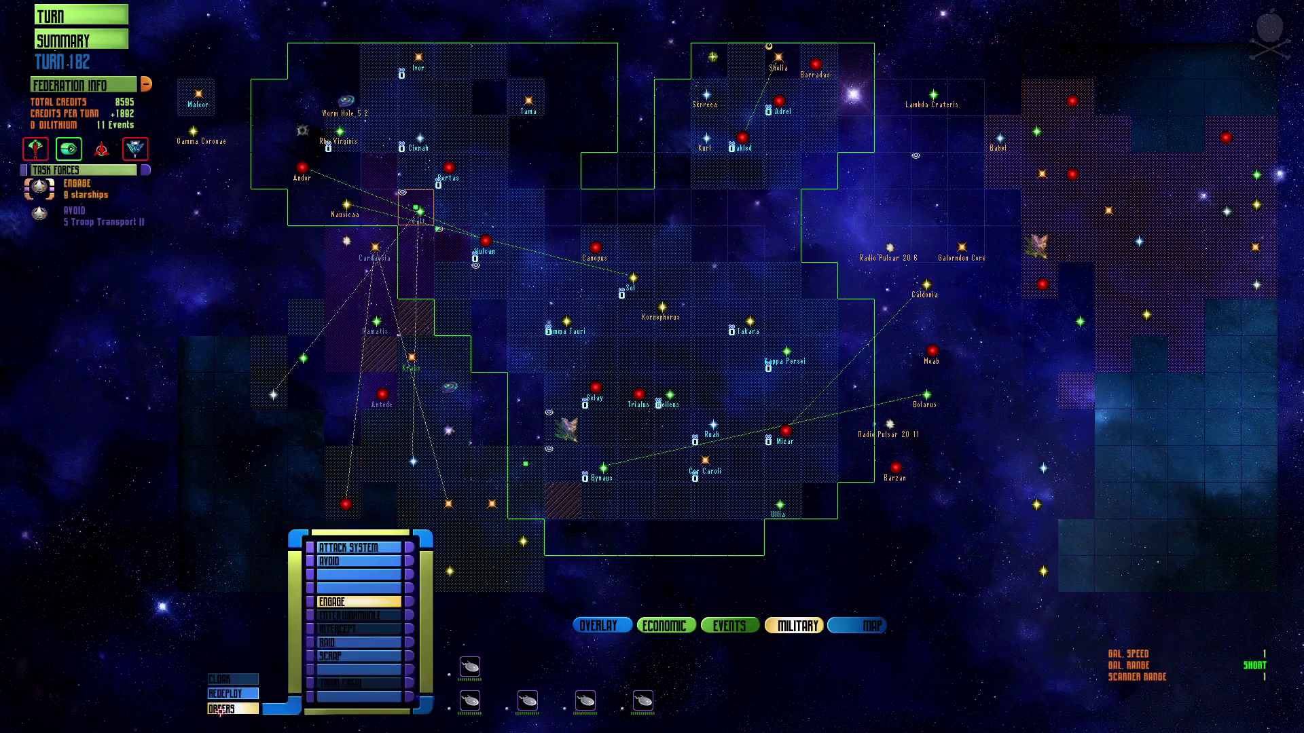
{"action": "left_click", "coordinate": [376, 547]}
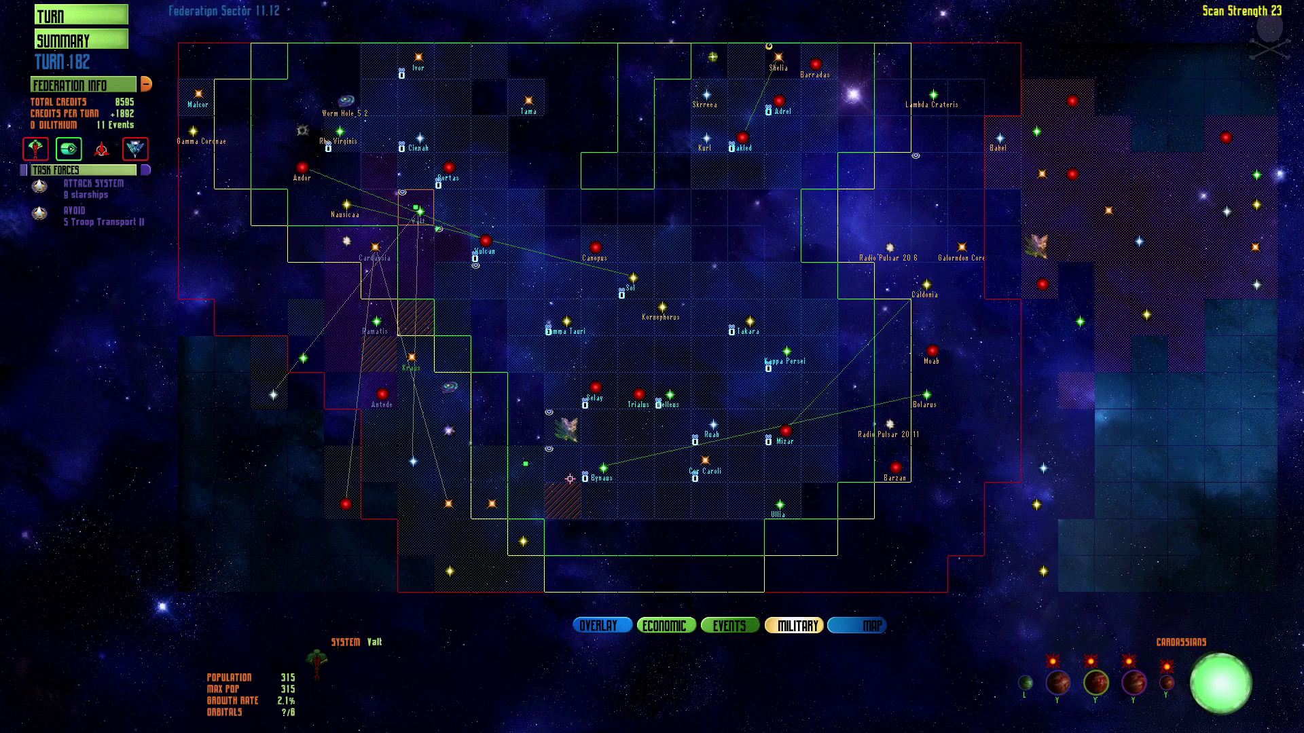
{"action": "left_click", "coordinate": [564, 434]}
{"action": "left_click", "coordinate": [567, 456]}
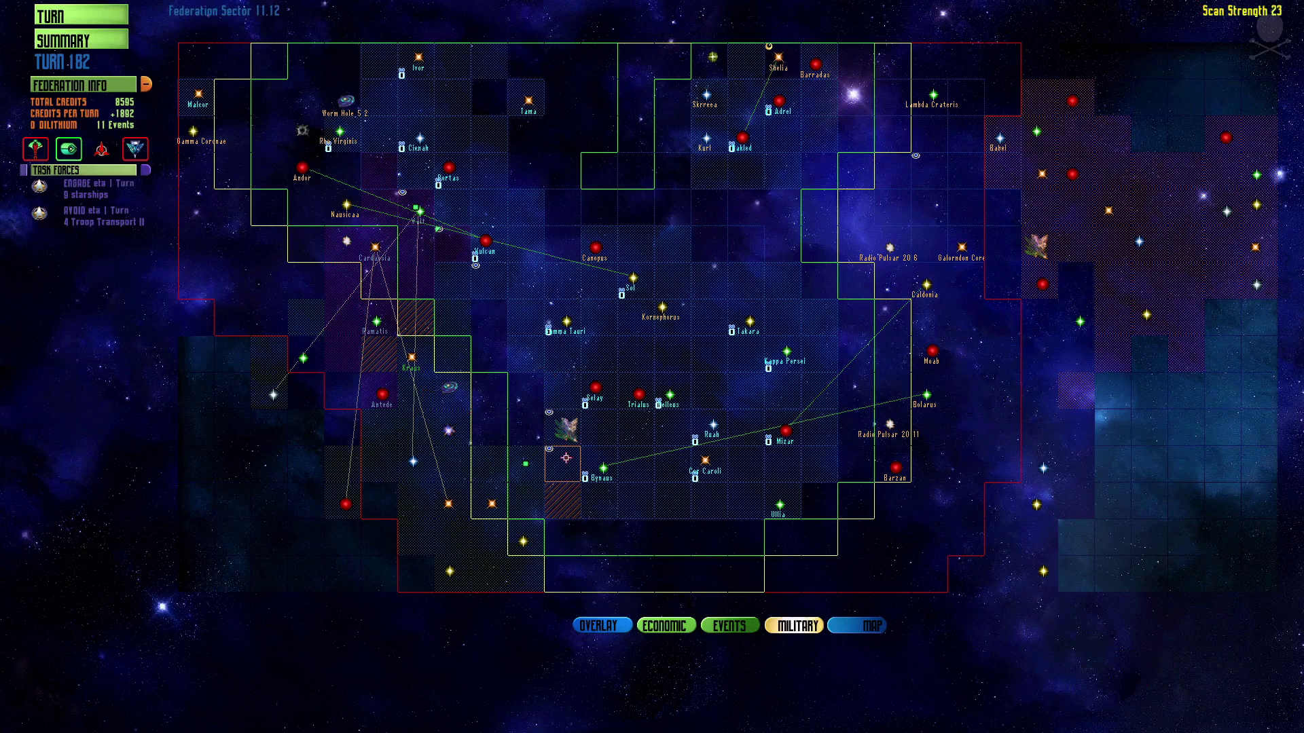
{"action": "left_click", "coordinate": [499, 501]}
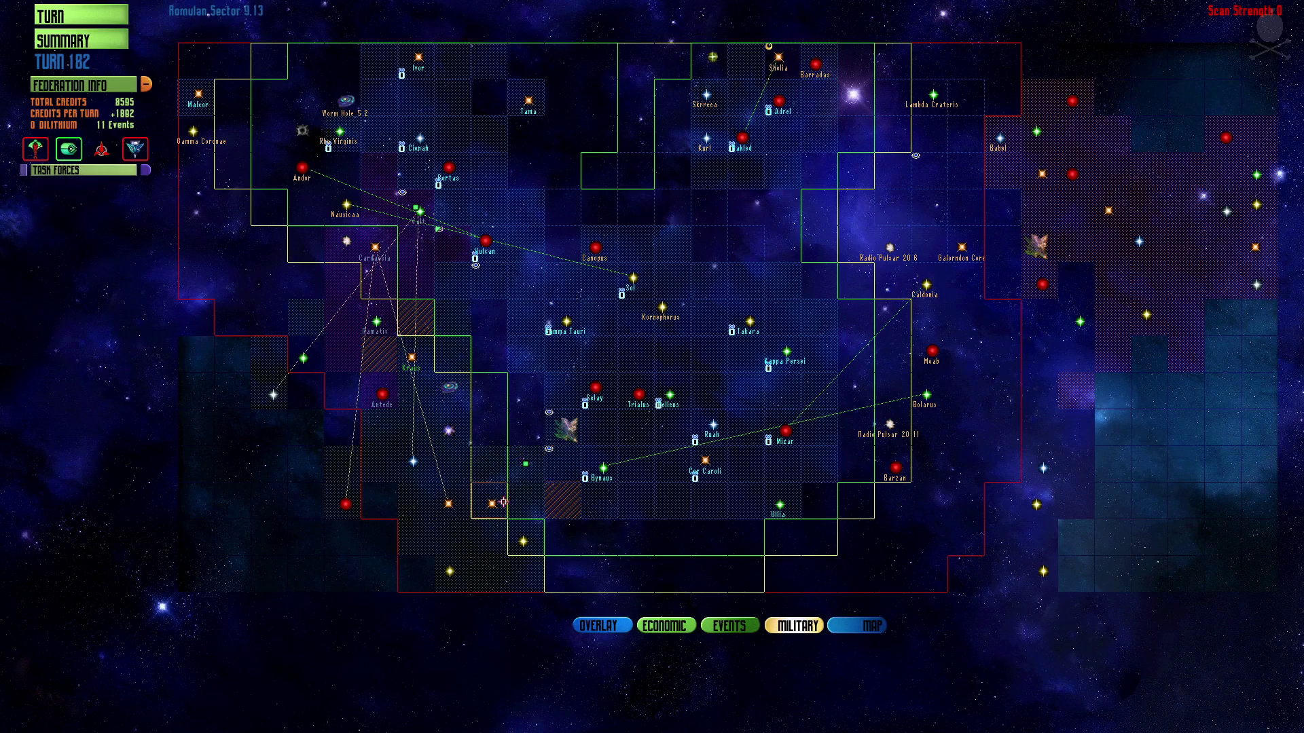
{"action": "left_click", "coordinate": [530, 534]}
{"action": "left_click", "coordinate": [505, 497]}
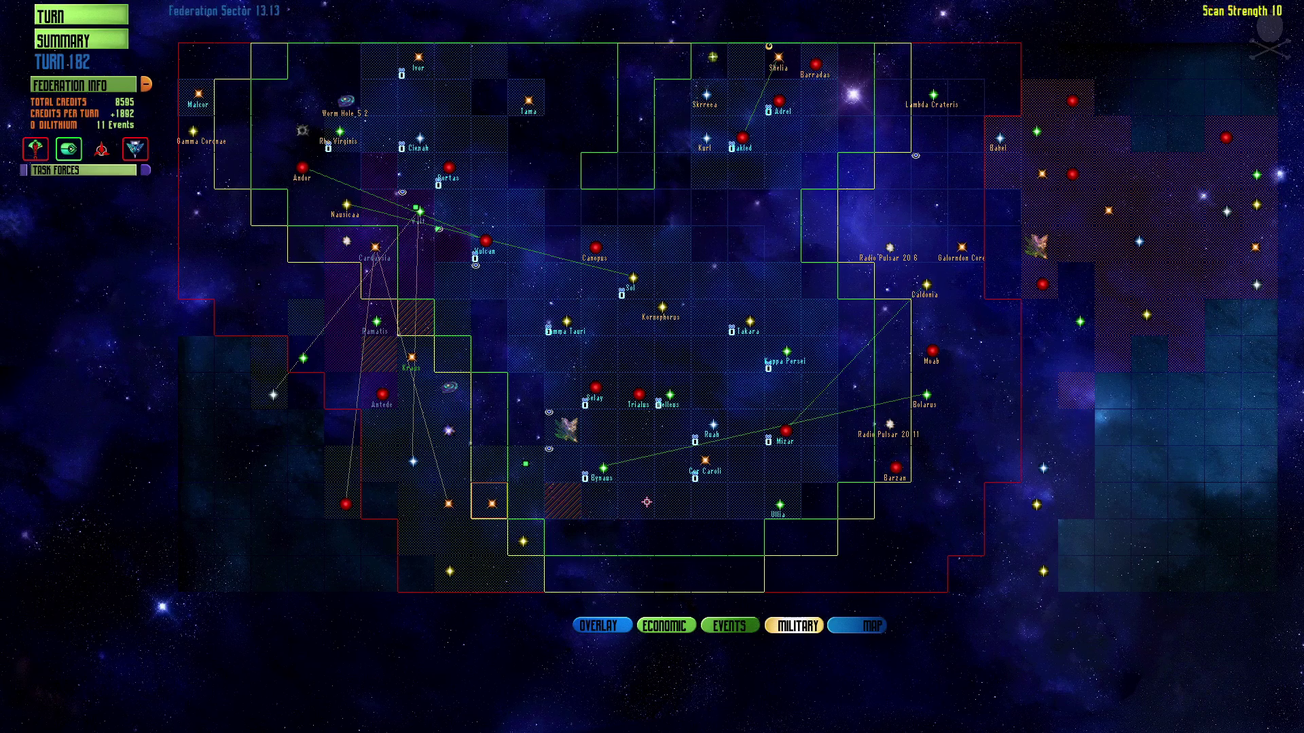
Look over the Selay and Mizar system screens, returning to the galaxy map after each.
{"action": "double_click", "coordinate": [600, 378]}
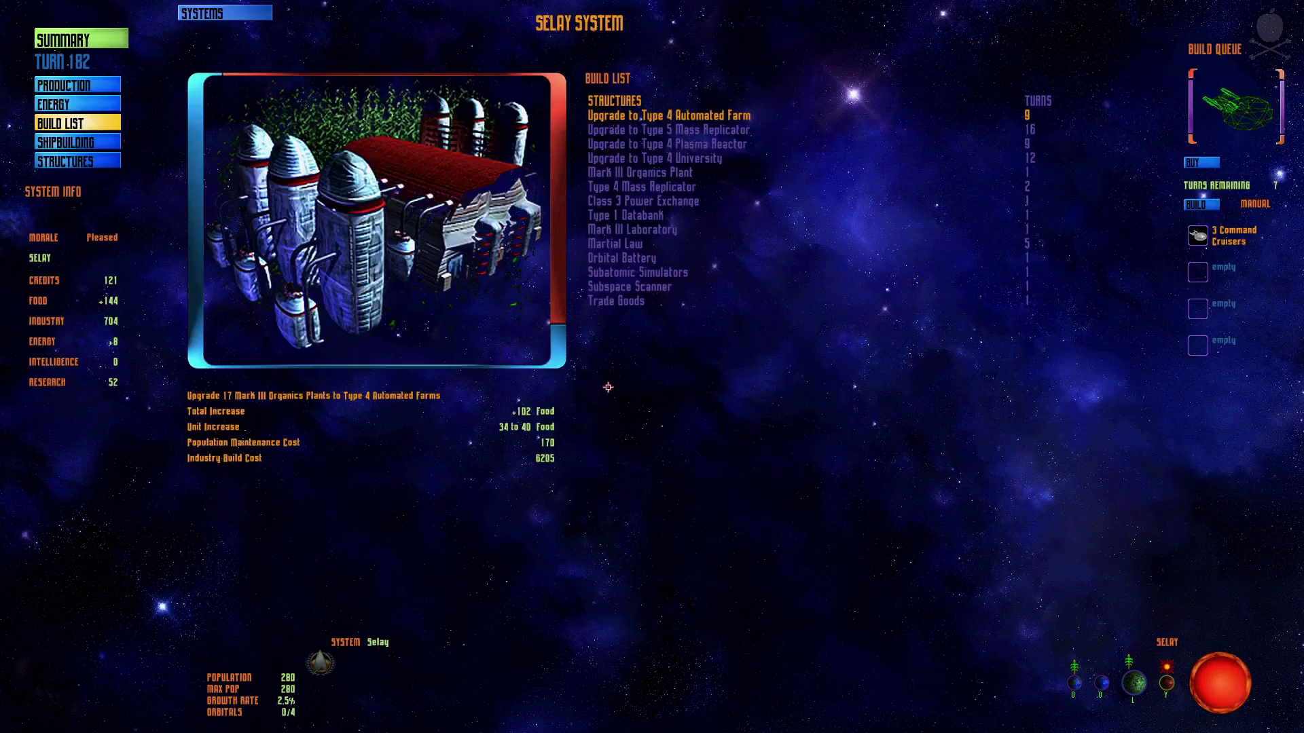
{"action": "right_click", "coordinate": [727, 473]}
{"action": "left_click", "coordinate": [726, 474]}
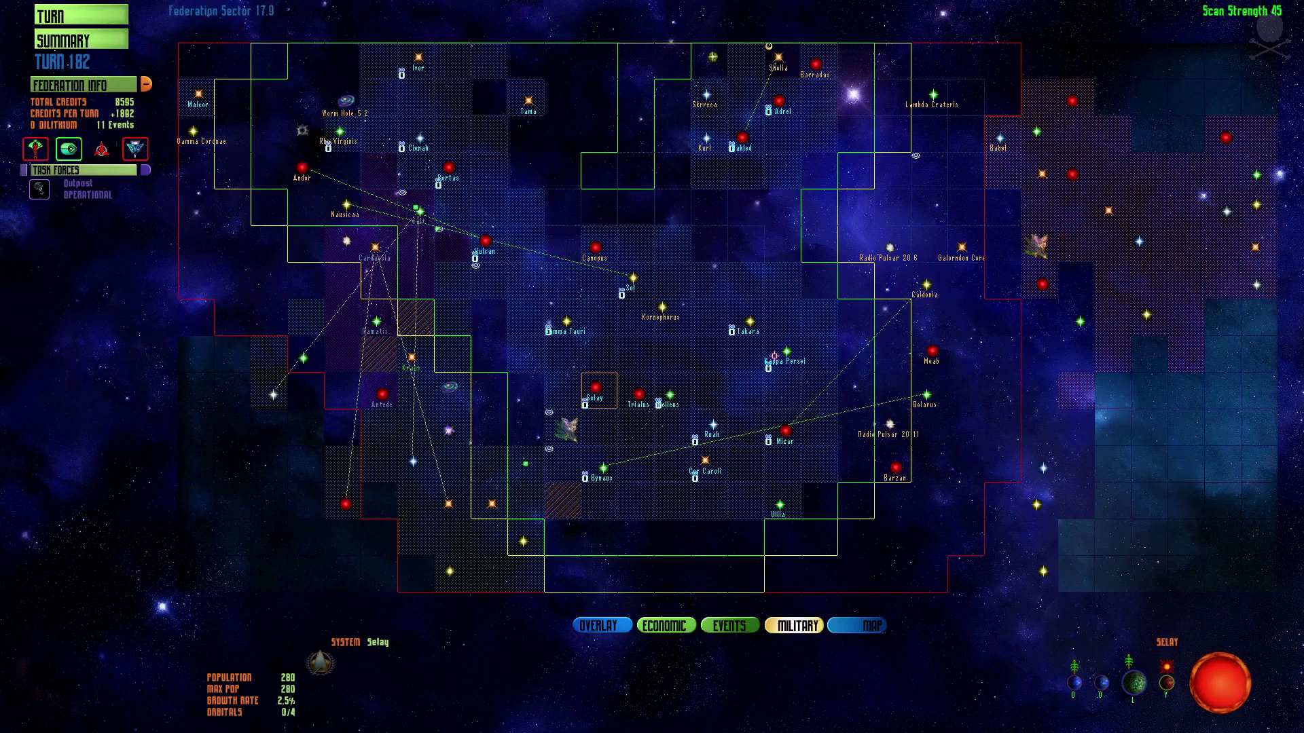
{"action": "double_click", "coordinate": [787, 410]}
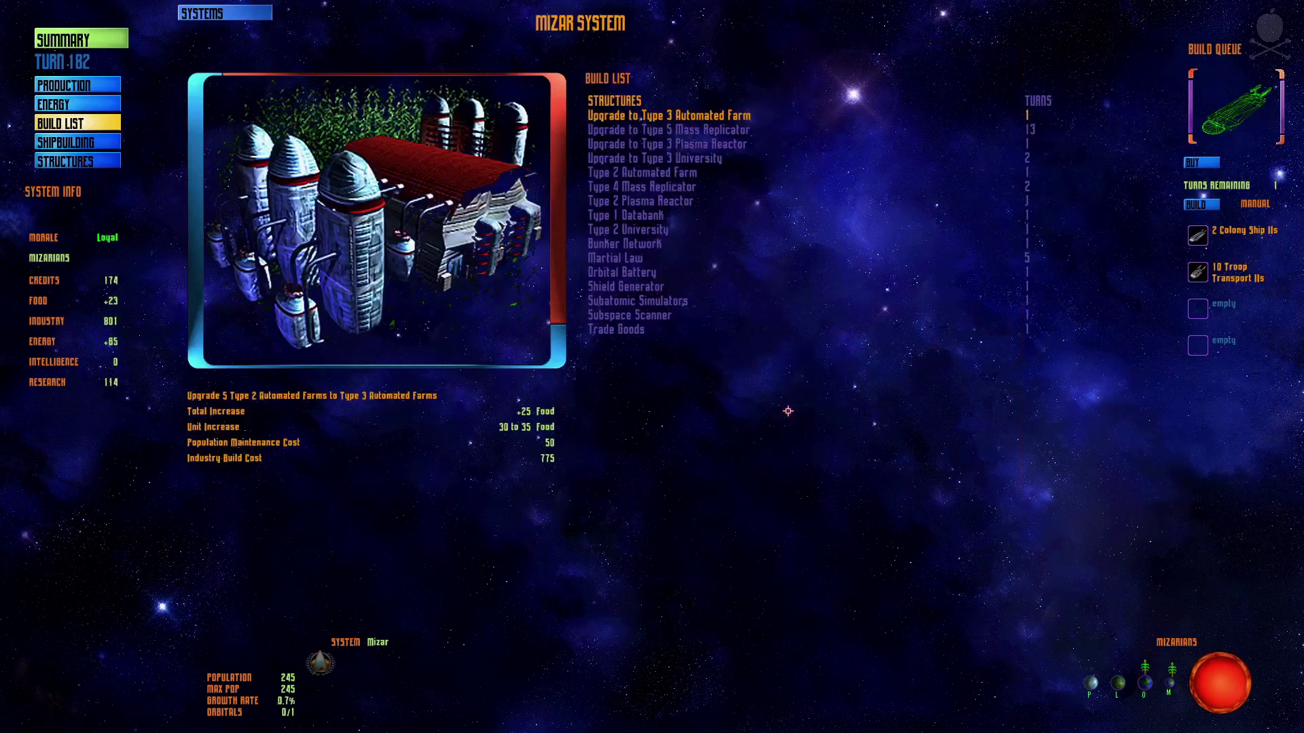
{"action": "right_click", "coordinate": [743, 430]}
{"action": "left_click", "coordinate": [743, 369]}
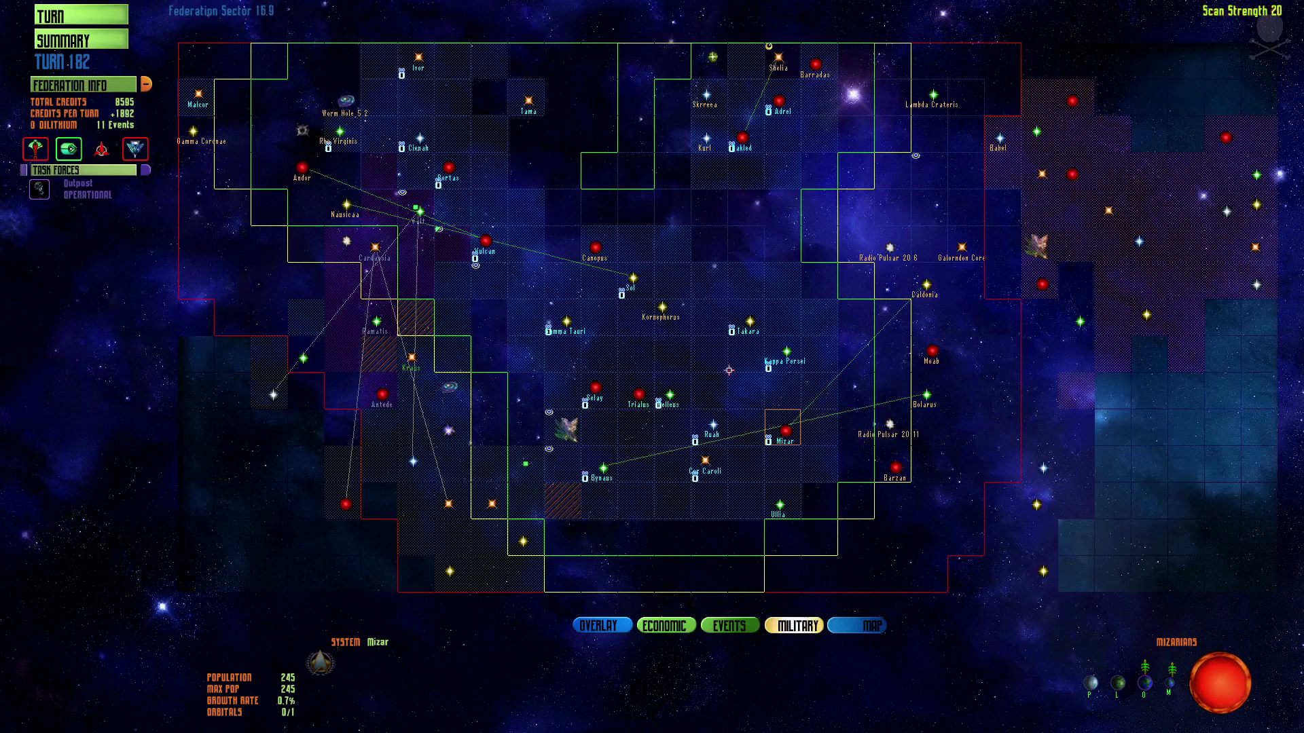
Review Sol's structure build list, then go back to the galaxy map.
{"action": "double_click", "coordinate": [643, 276]}
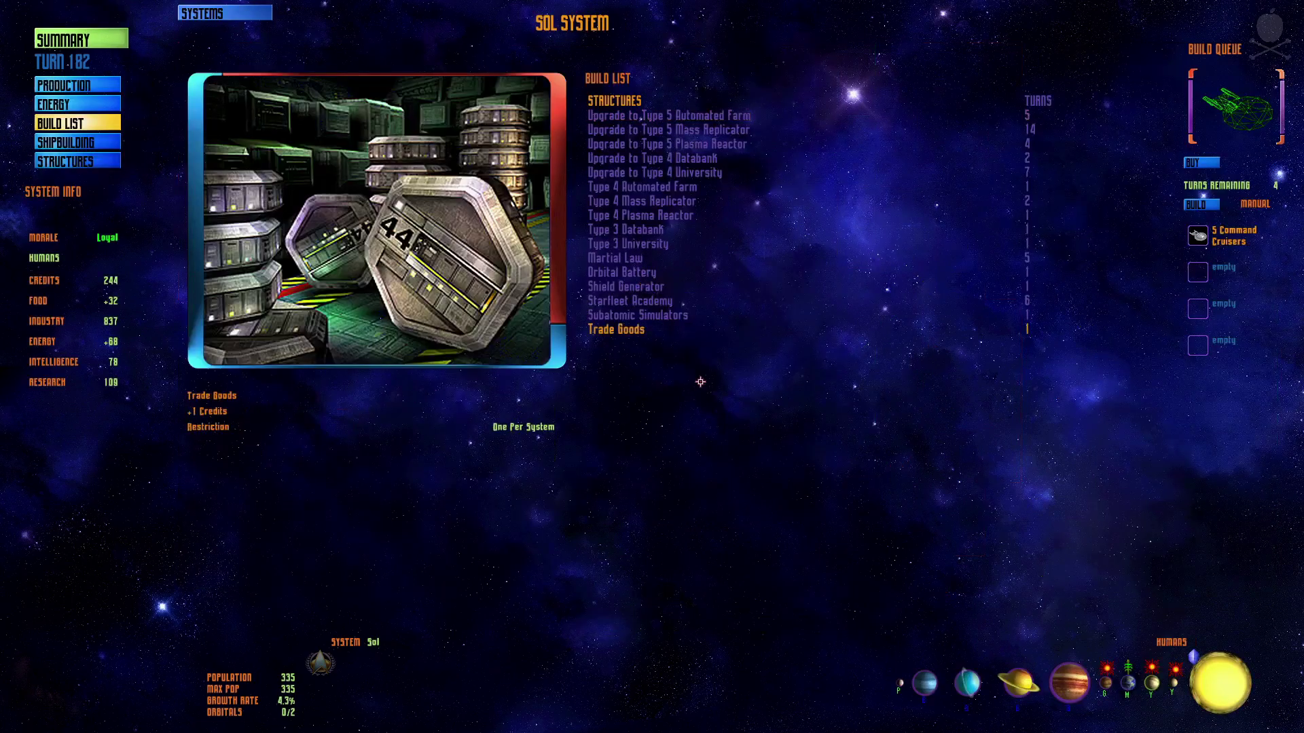
{"action": "mouse_move", "coordinate": [695, 480]}
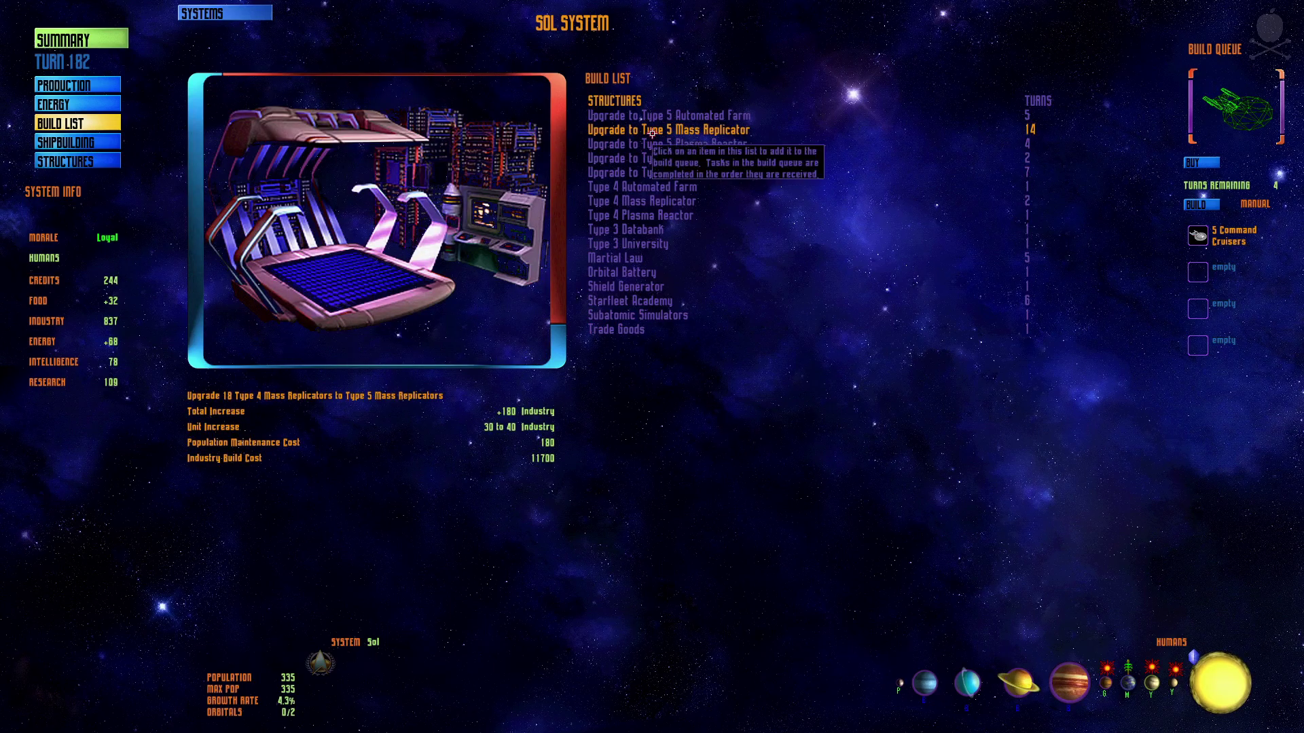
{"action": "right_click", "coordinate": [695, 480]}
{"action": "left_click", "coordinate": [694, 405]}
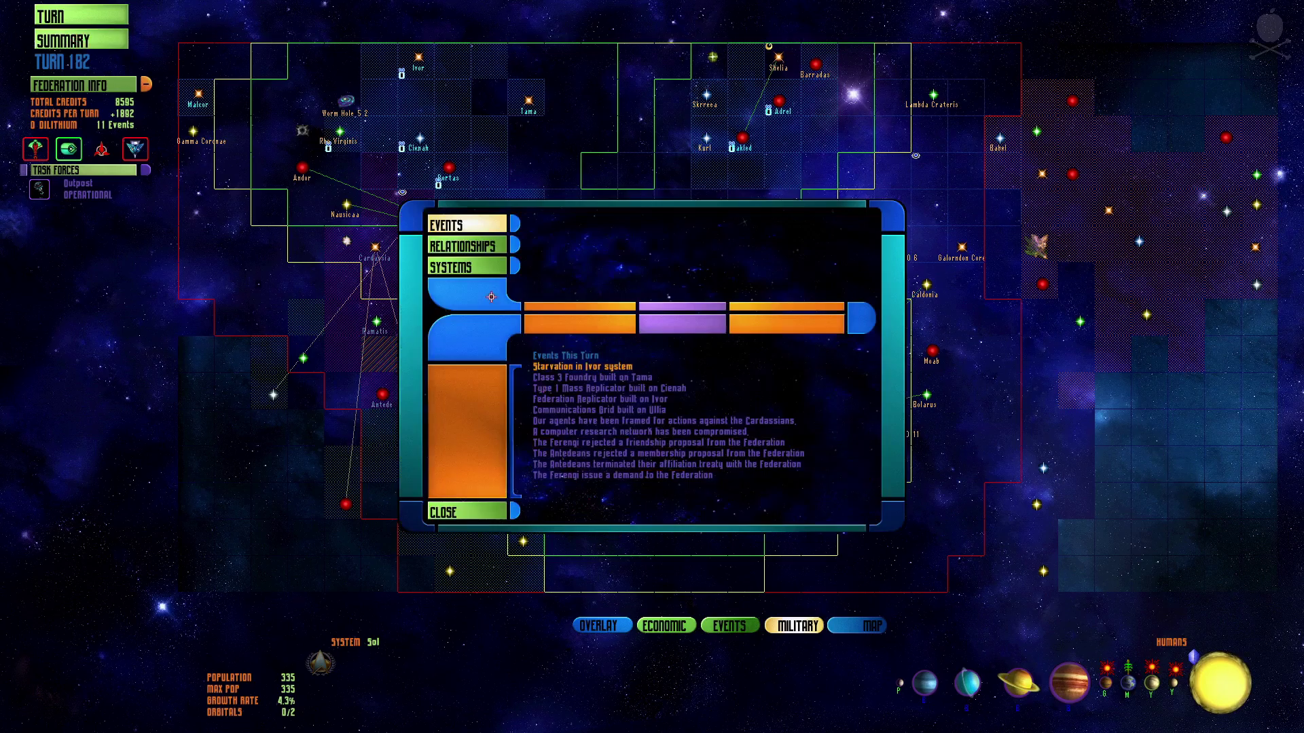
Check the Relationships and Systems tables in the empire summary, then close it.
{"action": "left_click", "coordinate": [481, 246]}
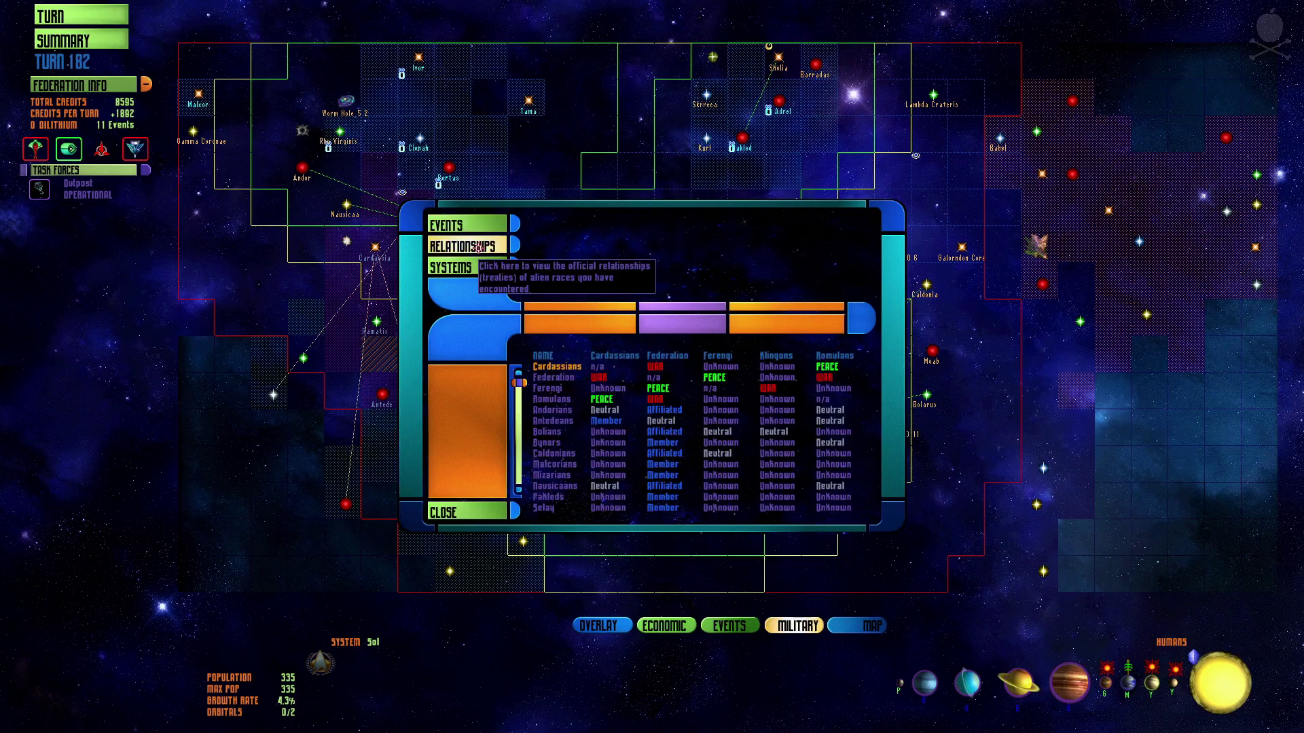
{"action": "left_click", "coordinate": [475, 268]}
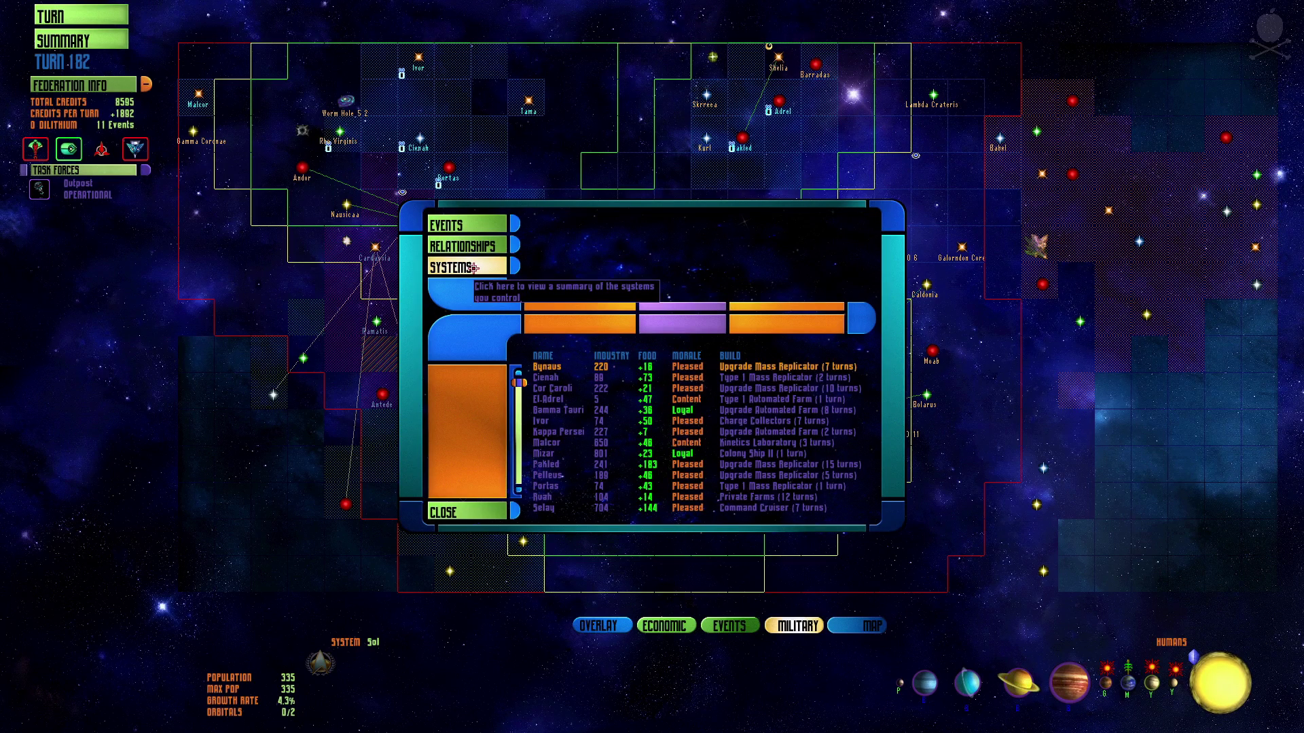
{"action": "left_click", "coordinate": [515, 466]}
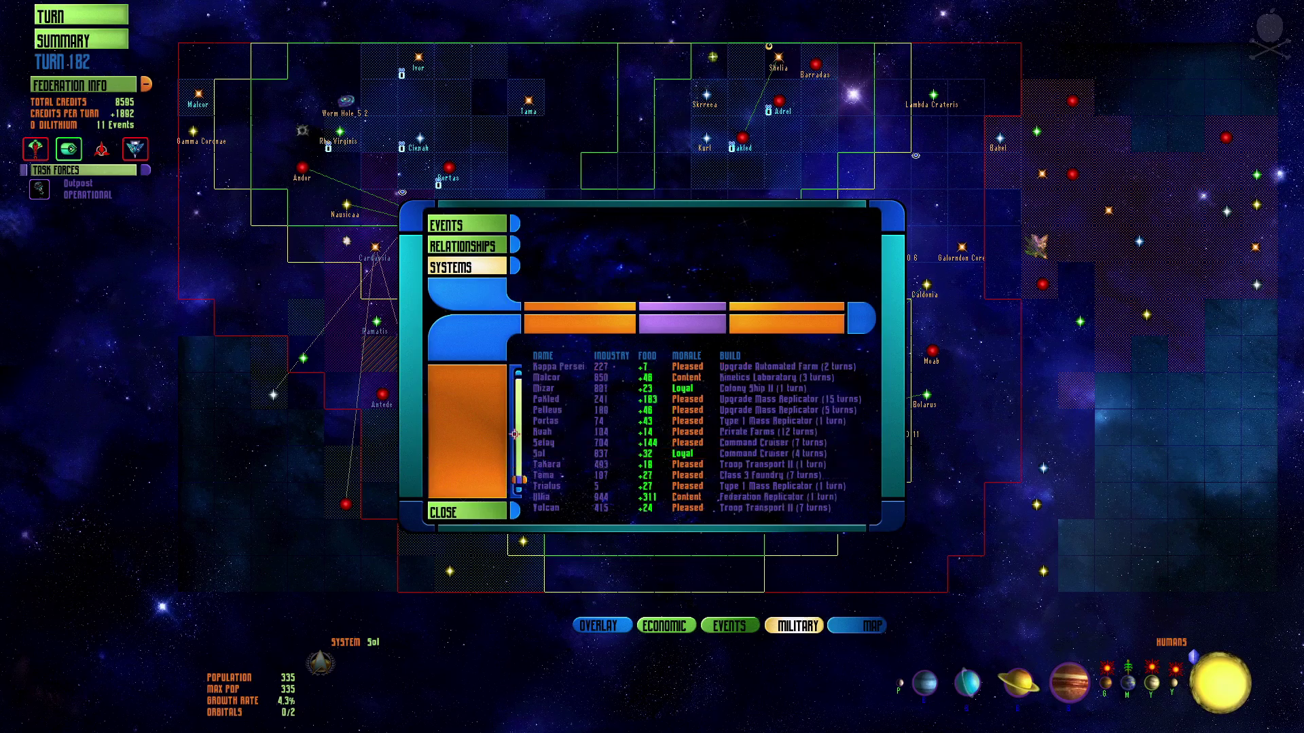
{"action": "left_click", "coordinate": [517, 436]}
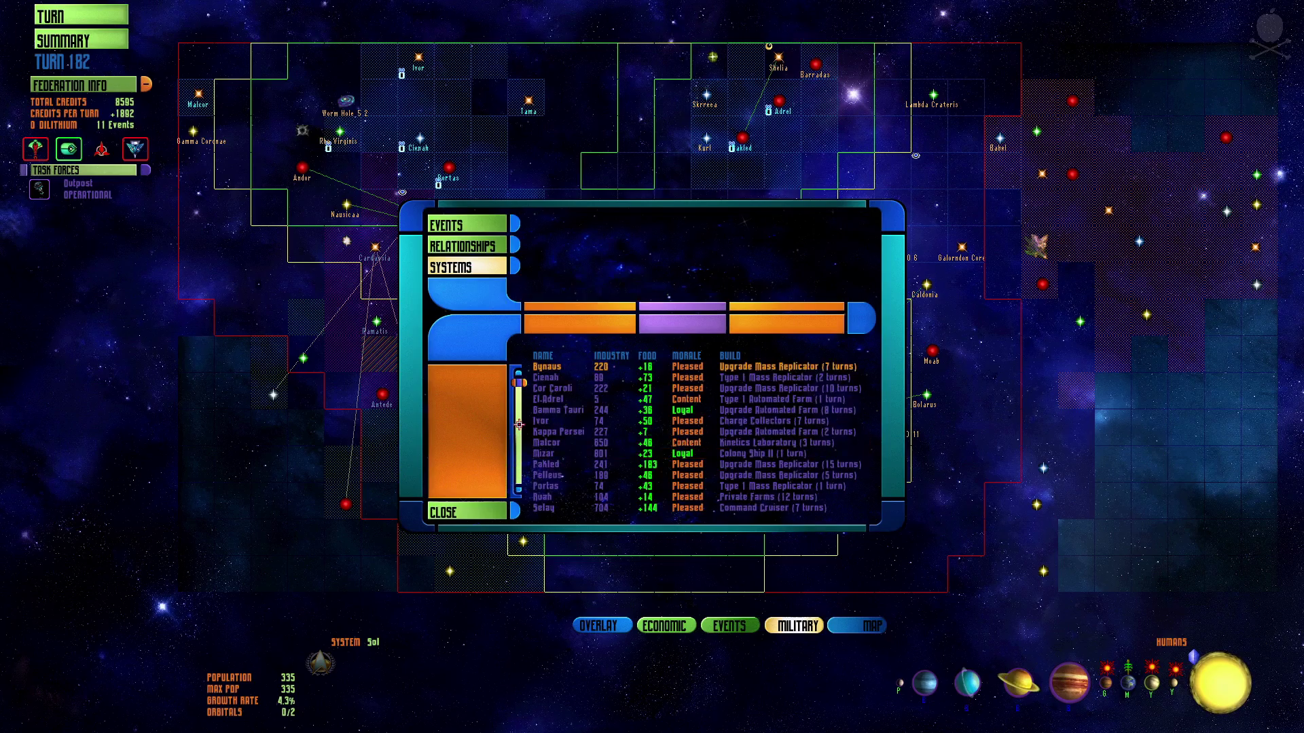
{"action": "left_click", "coordinate": [465, 512]}
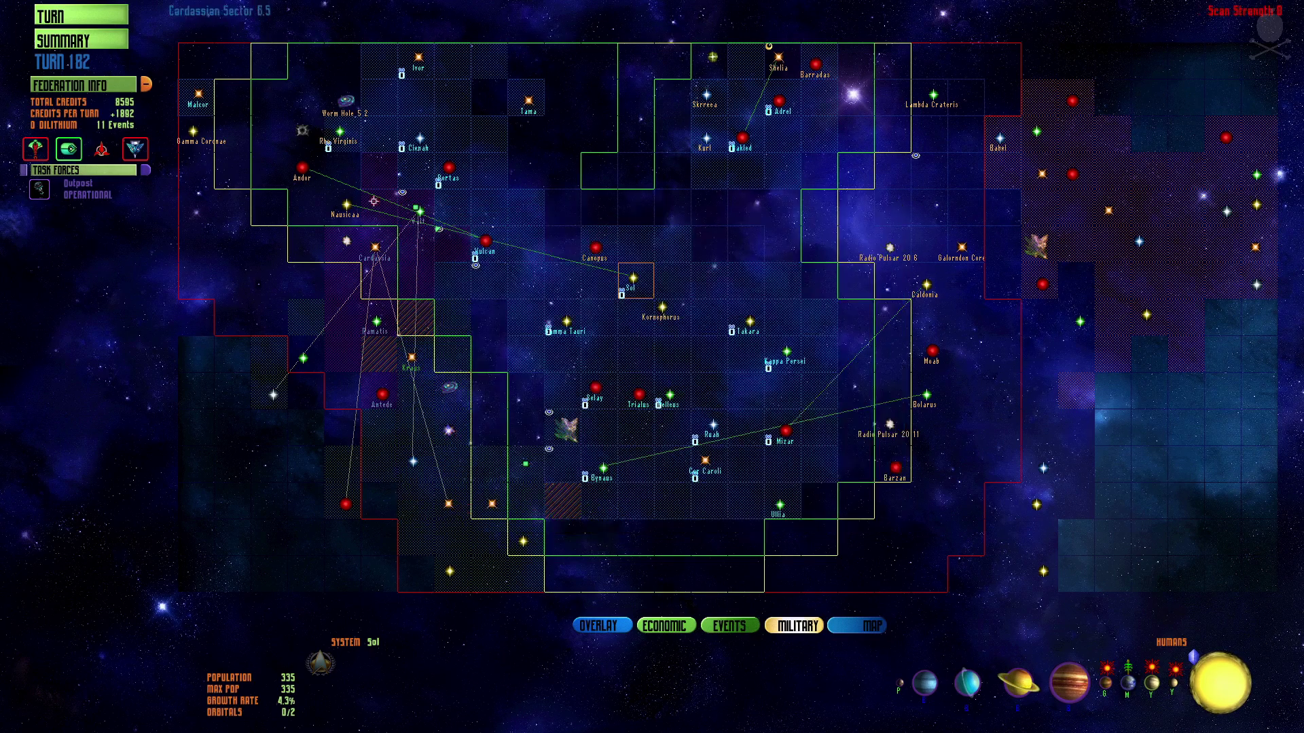
End turn 182, dismiss the Vall siege and urgent intelligence reports, and read the sabotage report.
{"action": "left_click", "coordinate": [93, 17]}
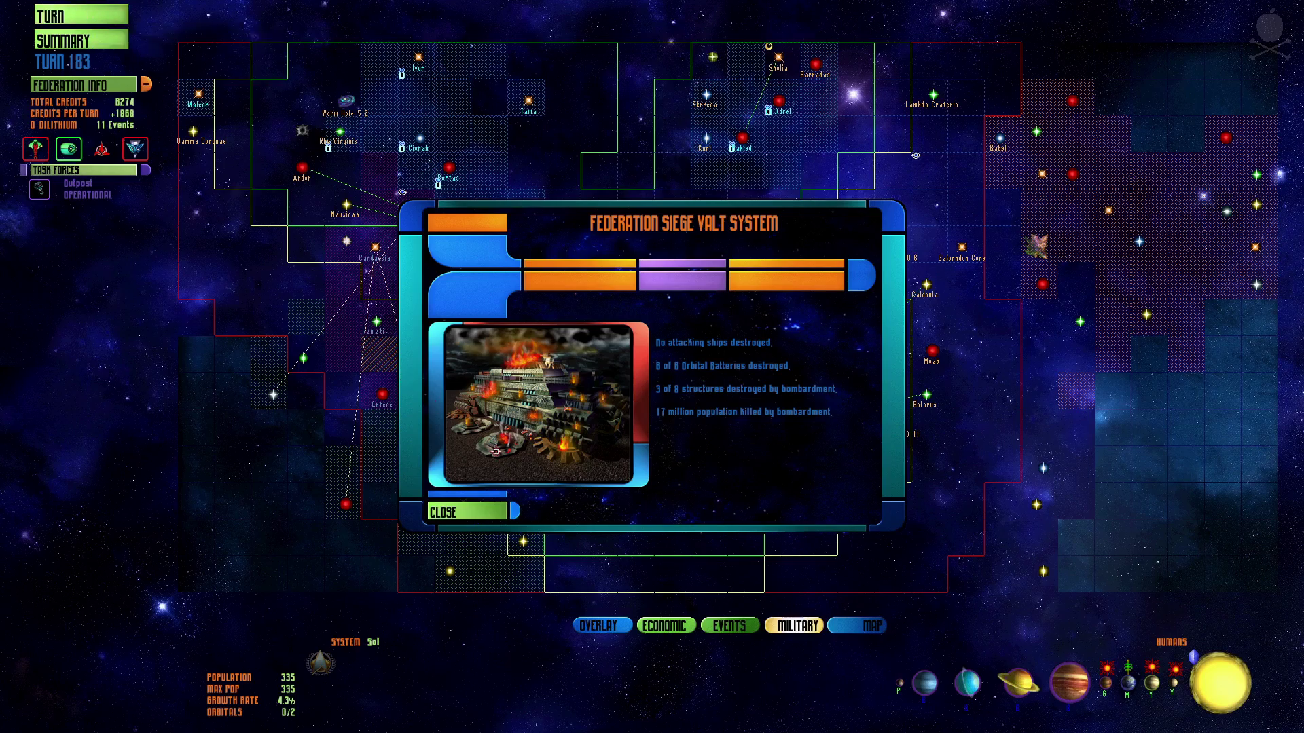
{"action": "left_click", "coordinate": [466, 512]}
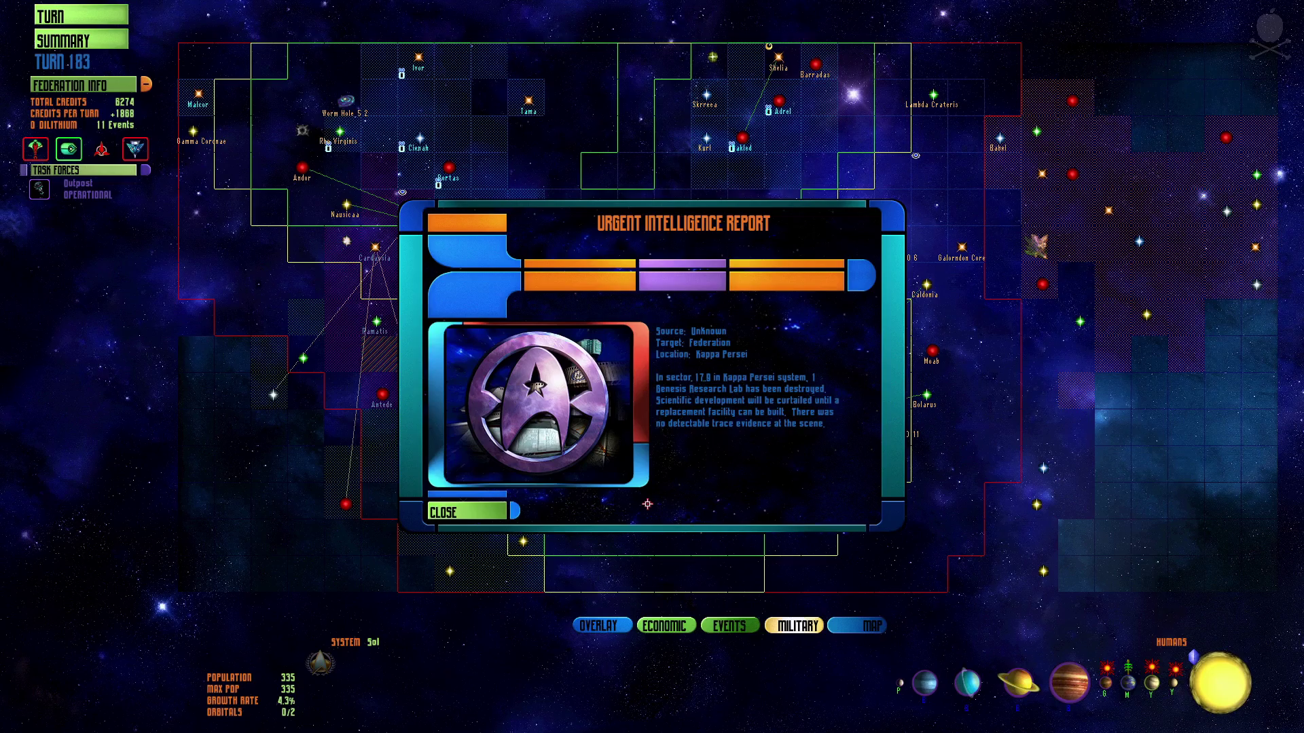
{"action": "left_click", "coordinate": [464, 512]}
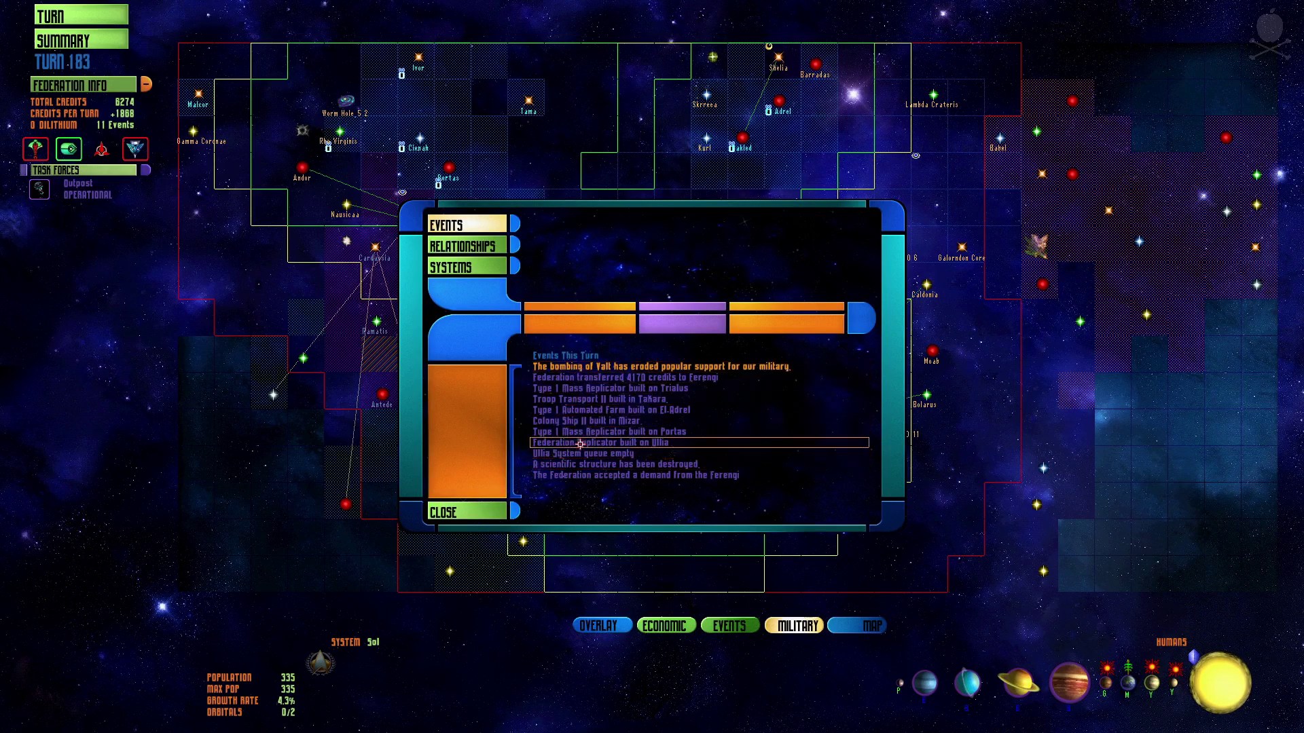
{"action": "left_click", "coordinate": [571, 468]}
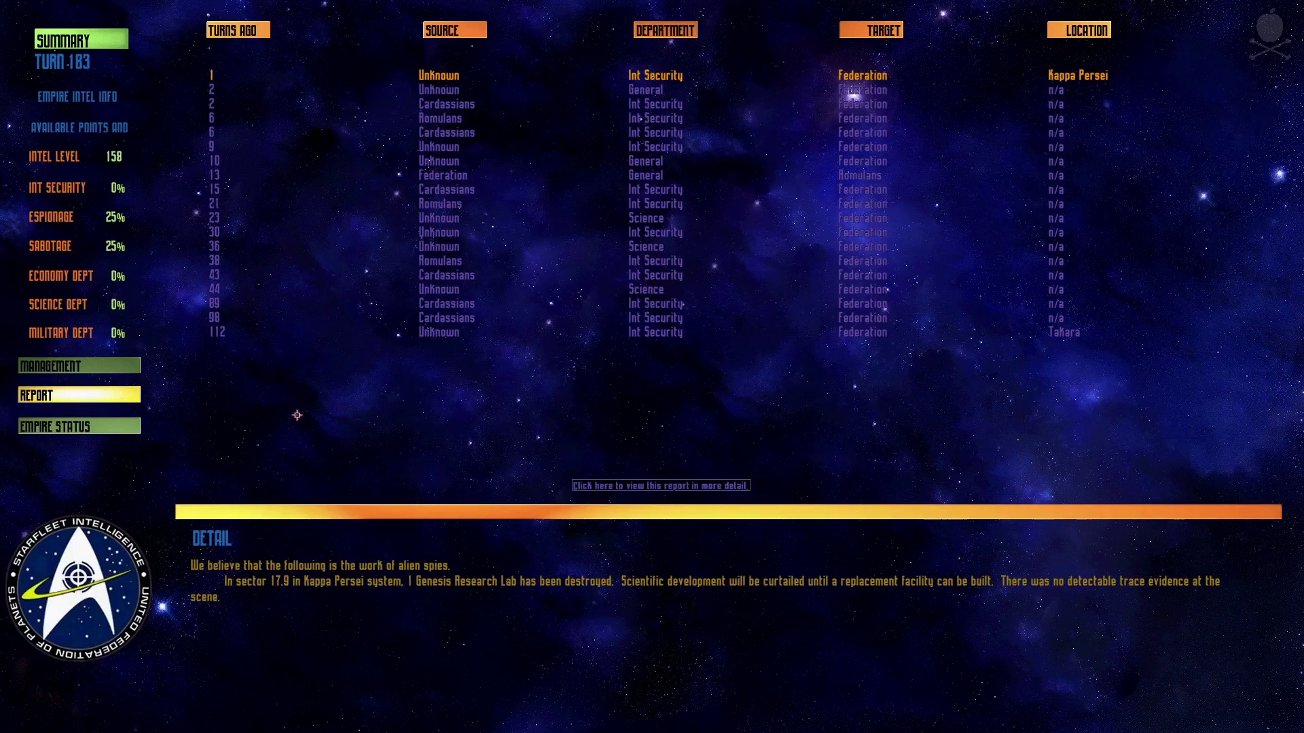
{"action": "key", "text": "Escape"}
In Sol's production screen, cut the cruiser order to one and buy the Command Cruiser outright.
{"action": "double_click", "coordinate": [644, 282]}
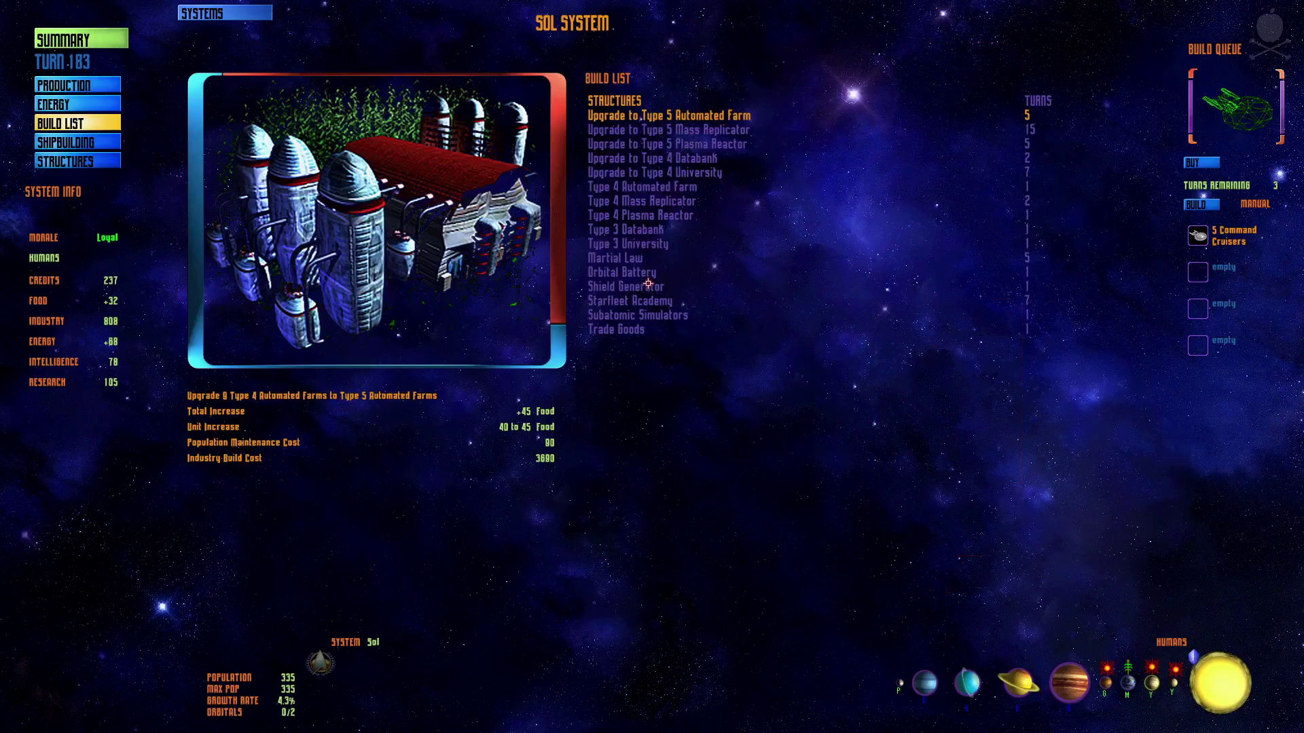
{"action": "left_click", "coordinate": [119, 86]}
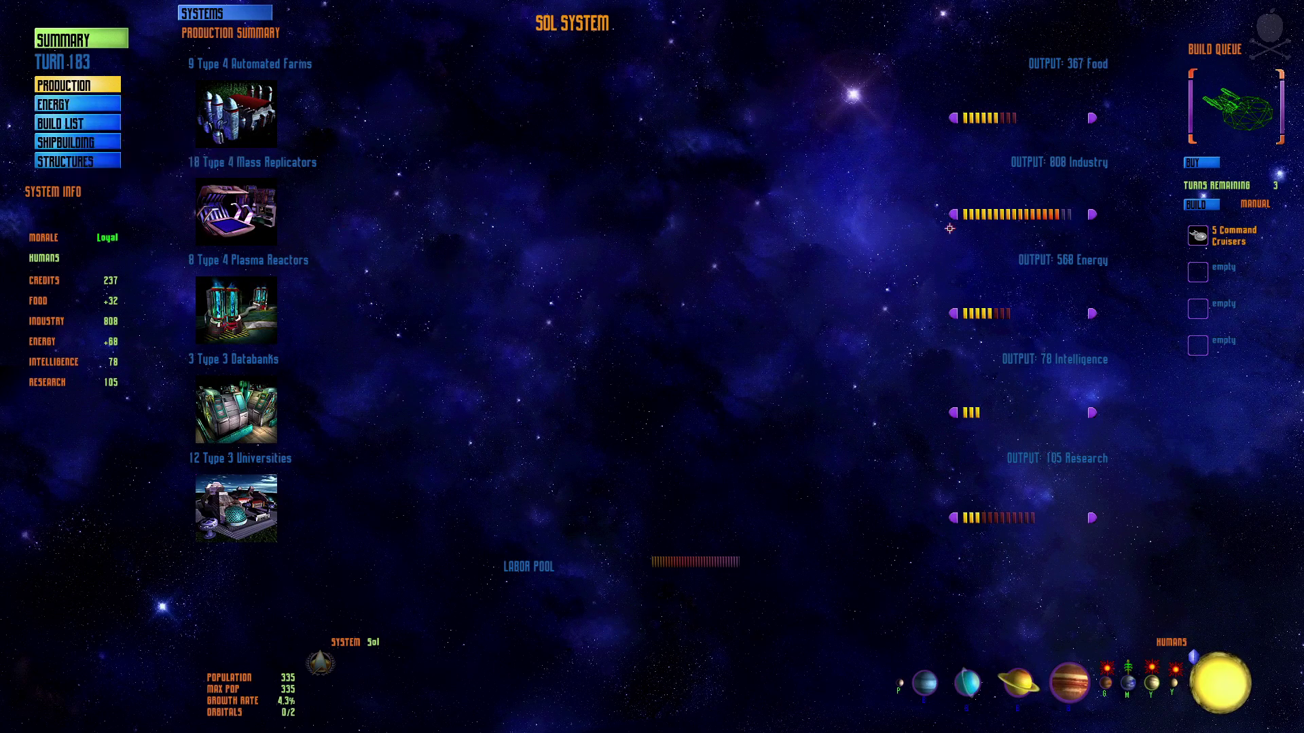
{"action": "left_click", "coordinate": [1205, 242]}
{"action": "left_click", "coordinate": [1205, 241]}
{"action": "left_click", "coordinate": [1205, 241]}
{"action": "left_click", "coordinate": [1201, 167]}
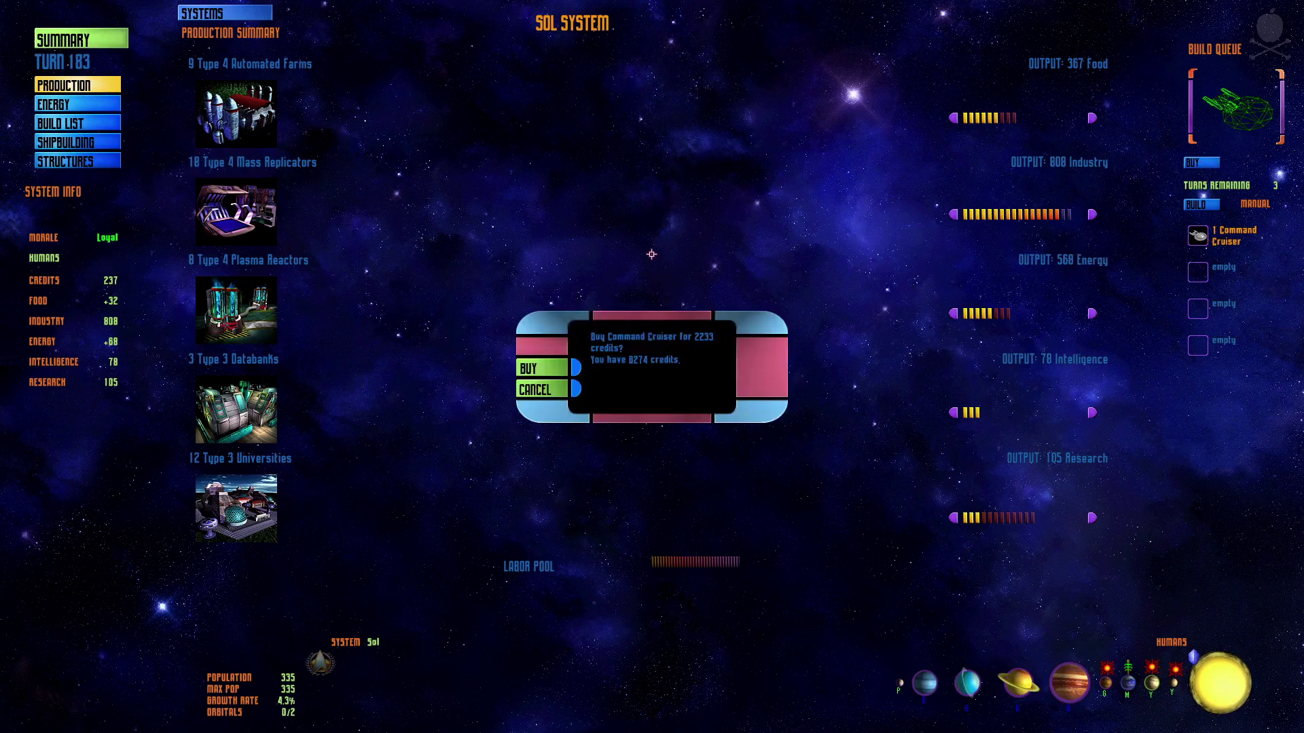
{"action": "left_click", "coordinate": [538, 368]}
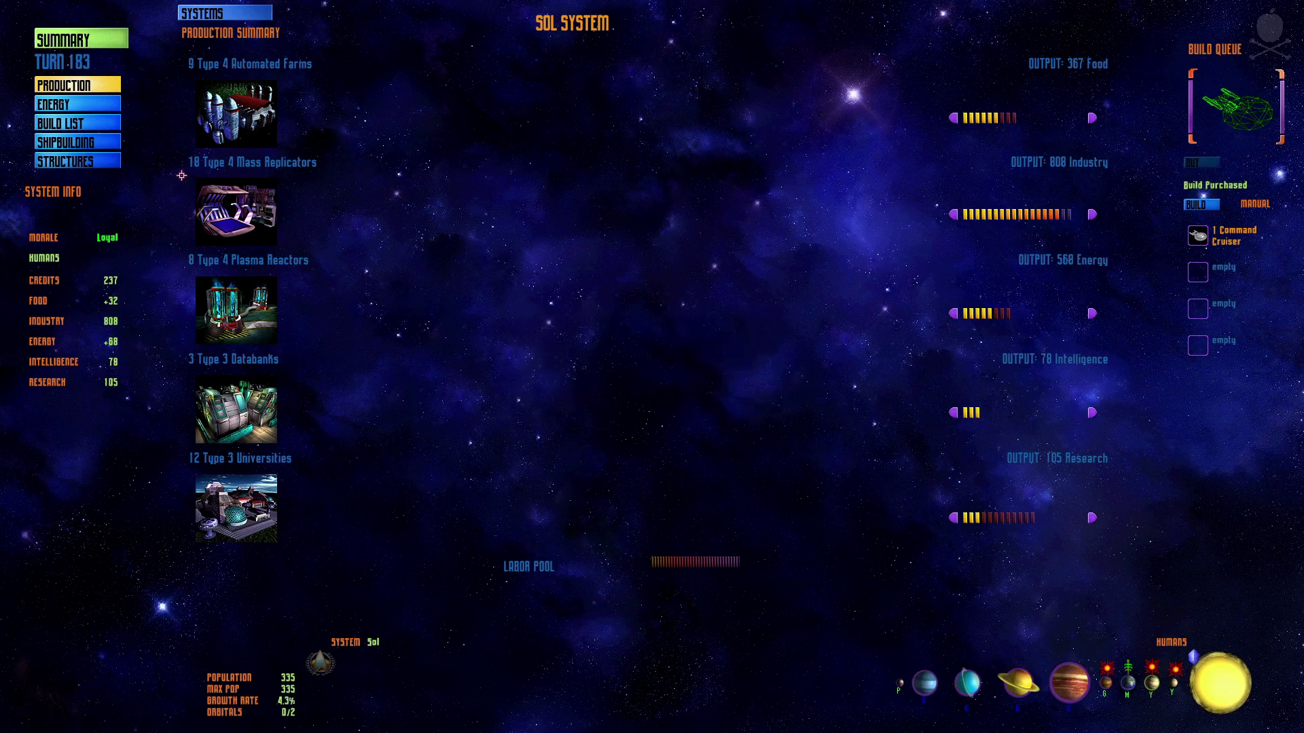
Queue an Upgrade to Type 4 Databank and a Starfleet Academy at Sol.
{"action": "left_click", "coordinate": [112, 127]}
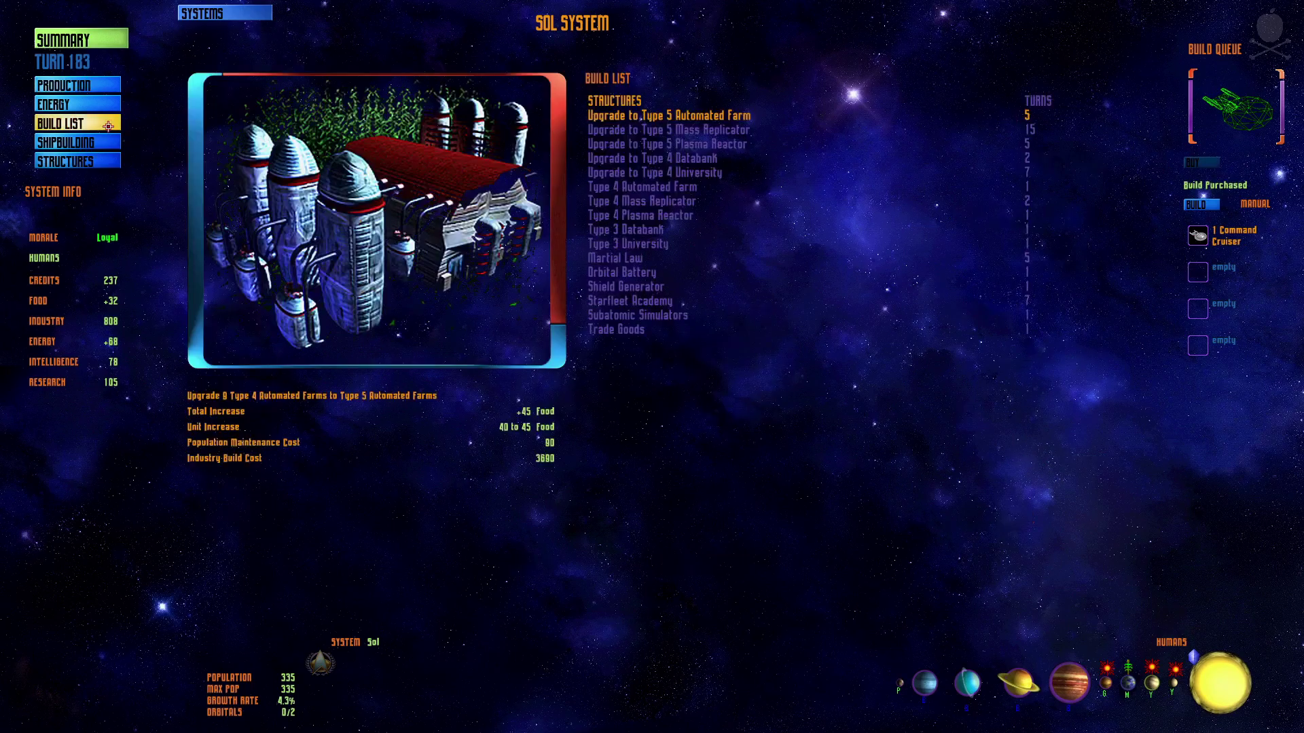
{"action": "left_click", "coordinate": [684, 158]}
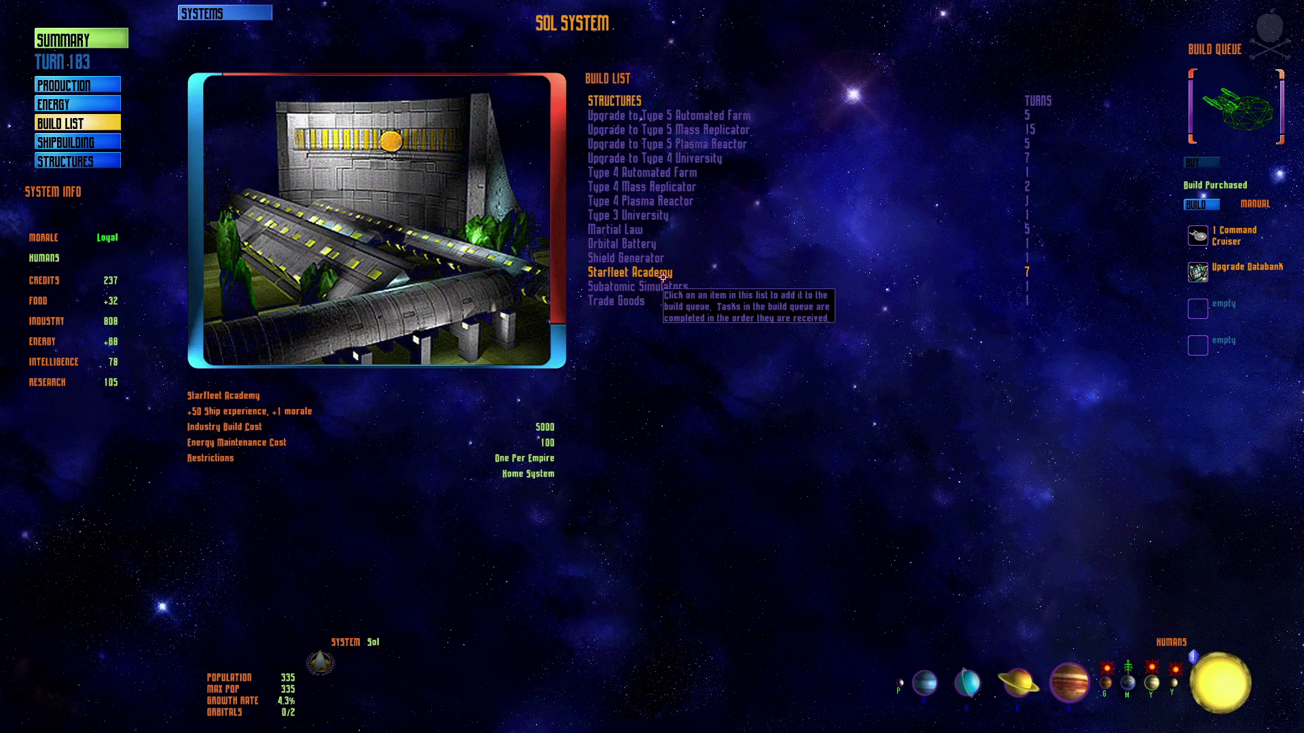
{"action": "left_click", "coordinate": [667, 273]}
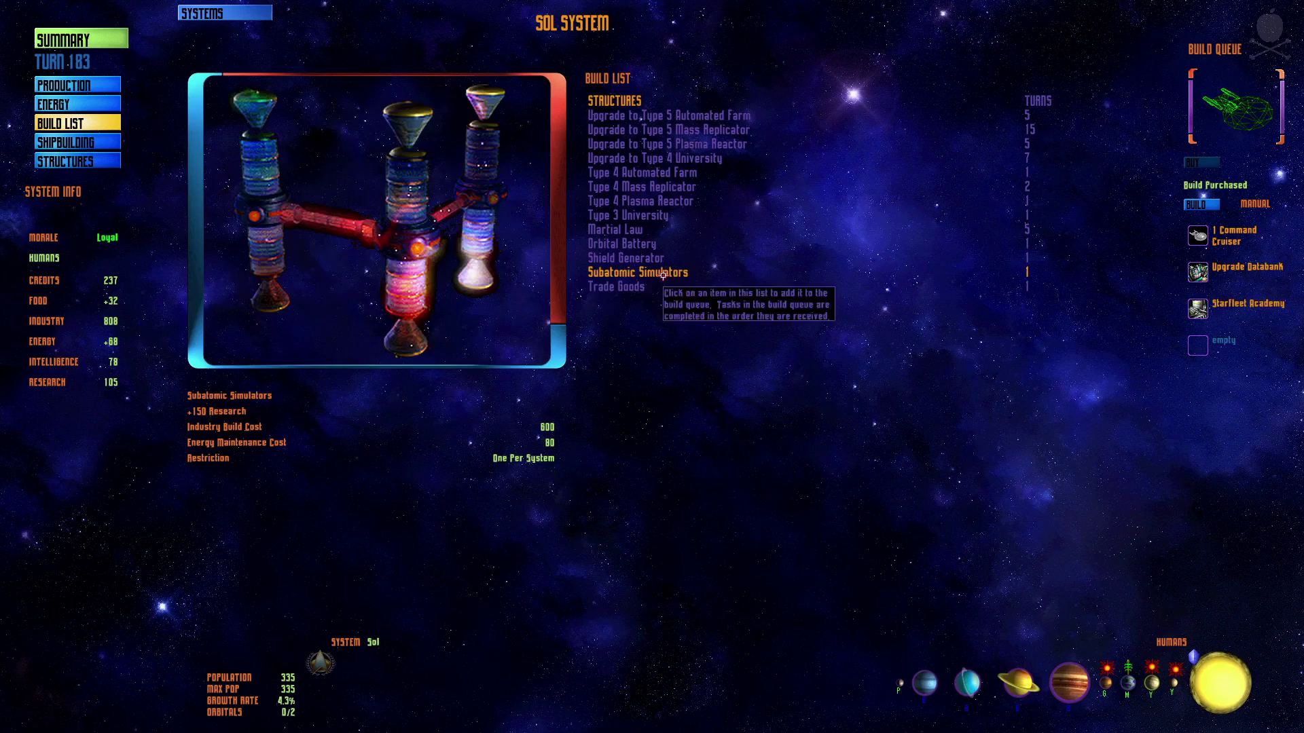
{"action": "right_click", "coordinate": [688, 354]}
{"action": "left_click", "coordinate": [689, 285]}
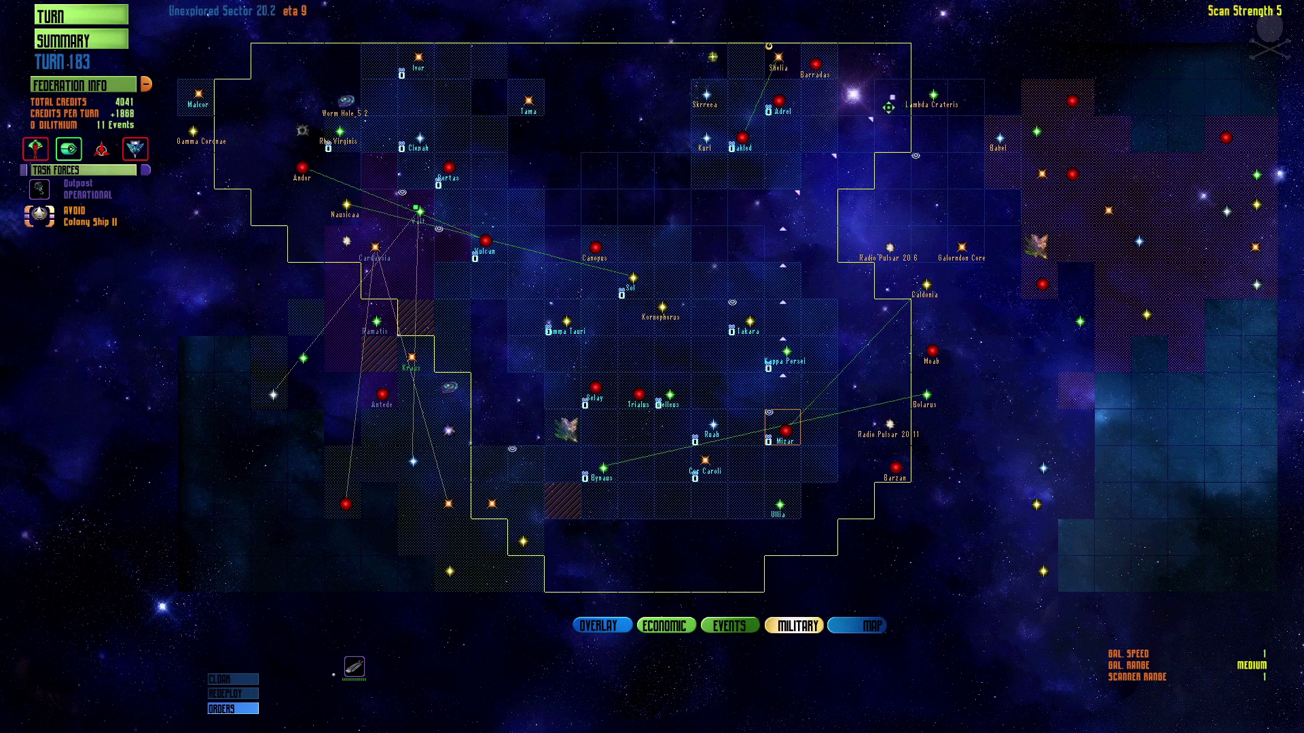
Plot Troop Transport II's seven-turn course, then survey Barradas, Lambda Crateris, Skrrena, Karl, Galorndon Core and Vall.
{"action": "left_click", "coordinate": [888, 106]}
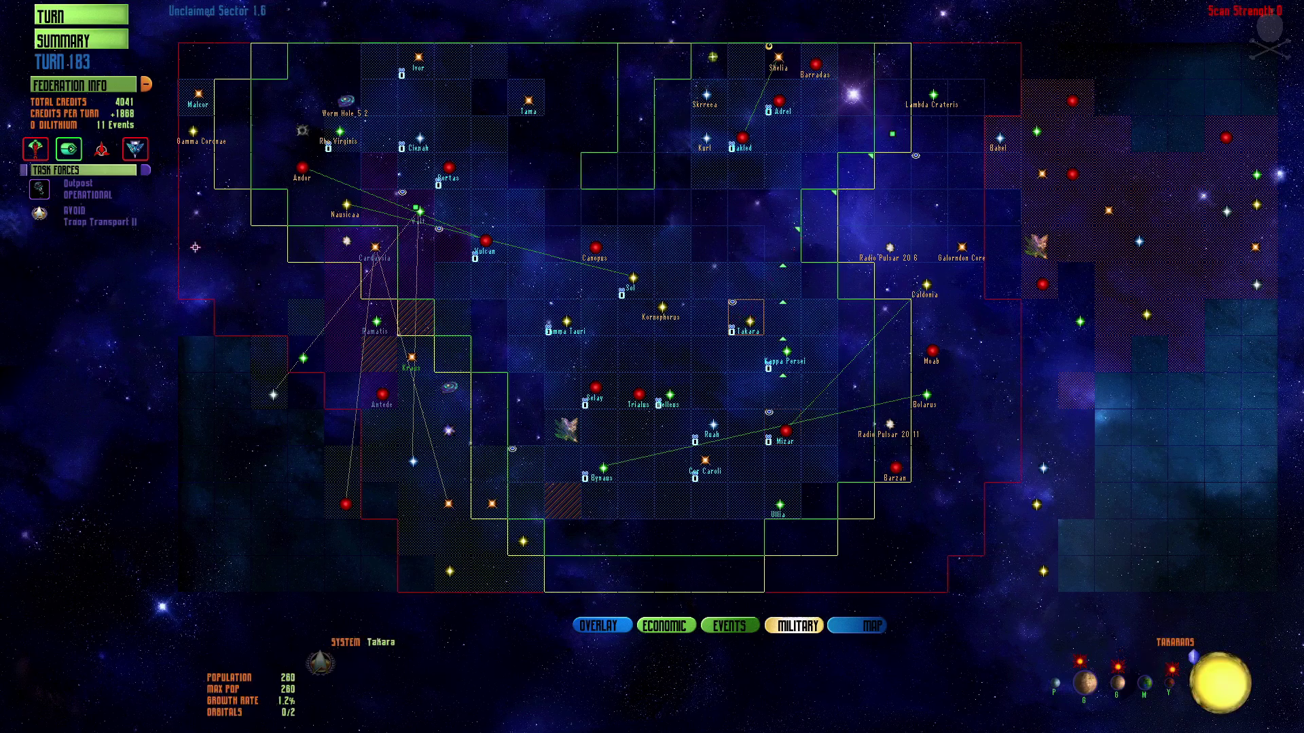
{"action": "left_click", "coordinate": [818, 62]}
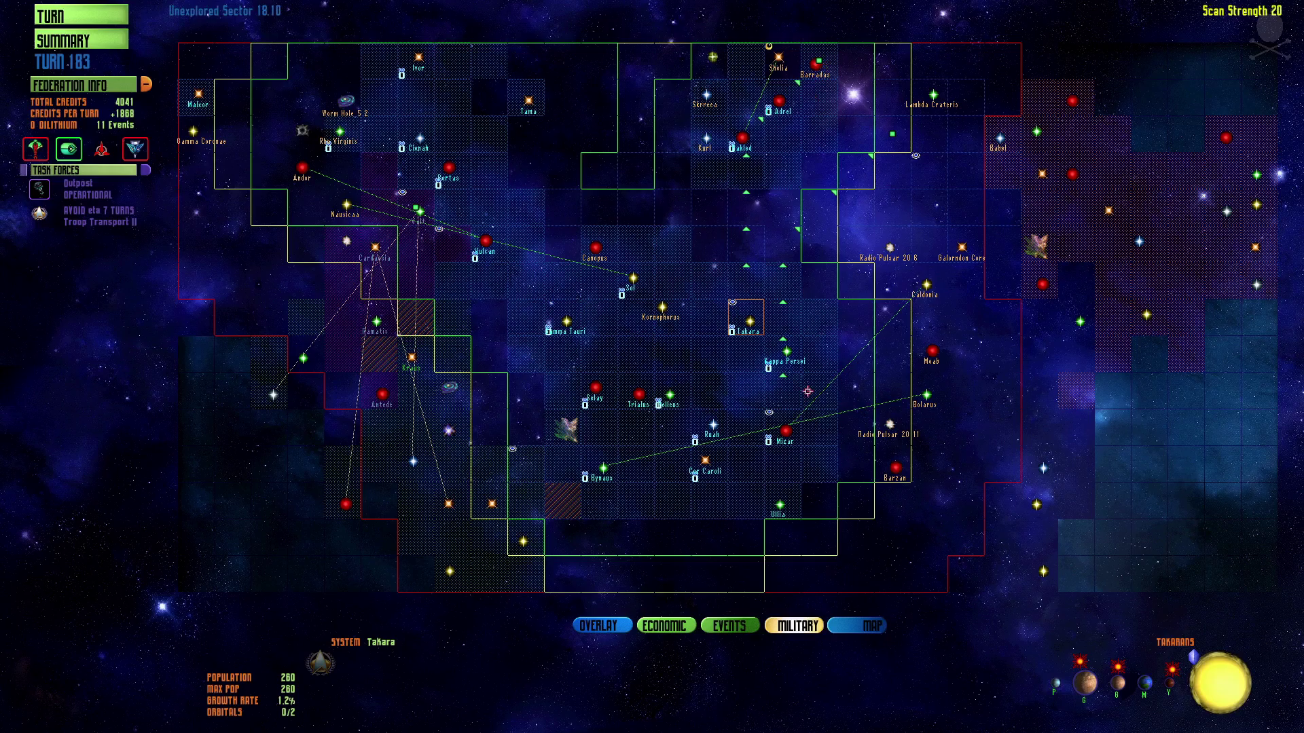
{"action": "left_click", "coordinate": [813, 66]}
{"action": "left_click", "coordinate": [931, 95]}
{"action": "left_click", "coordinate": [707, 101]}
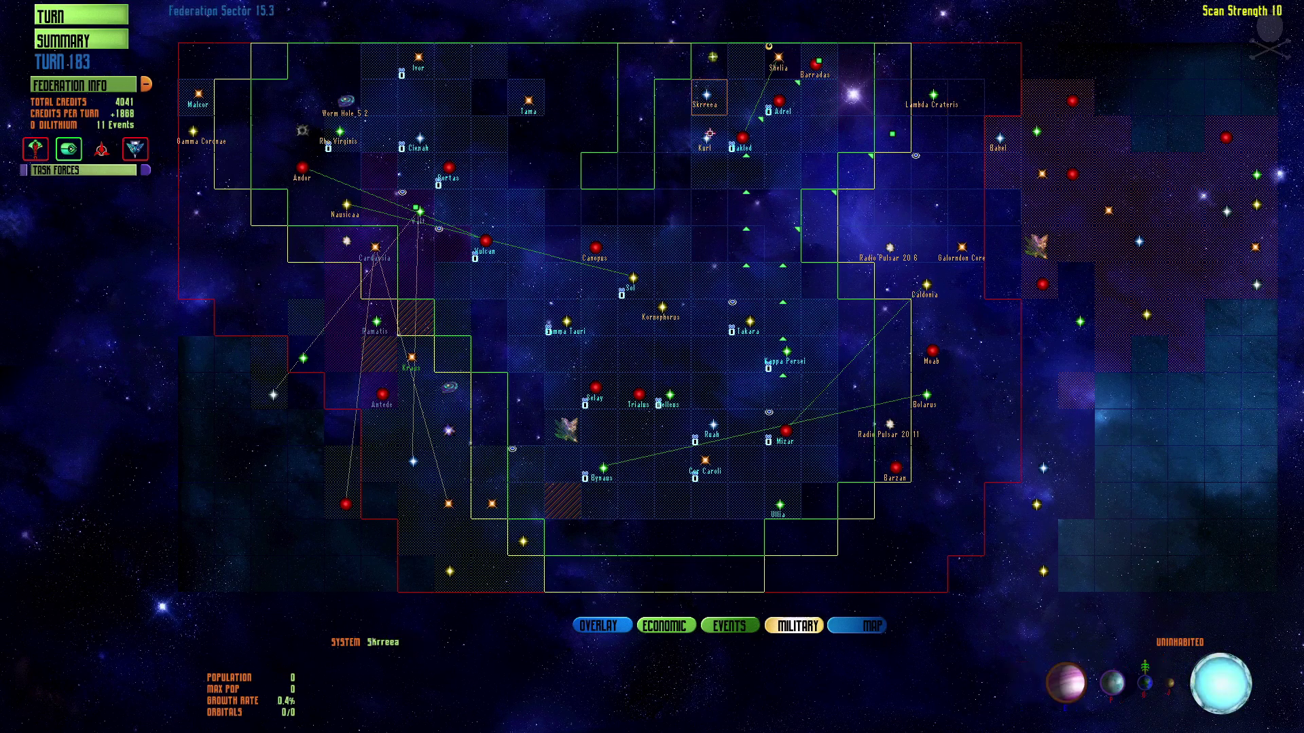
{"action": "left_click", "coordinate": [708, 138]}
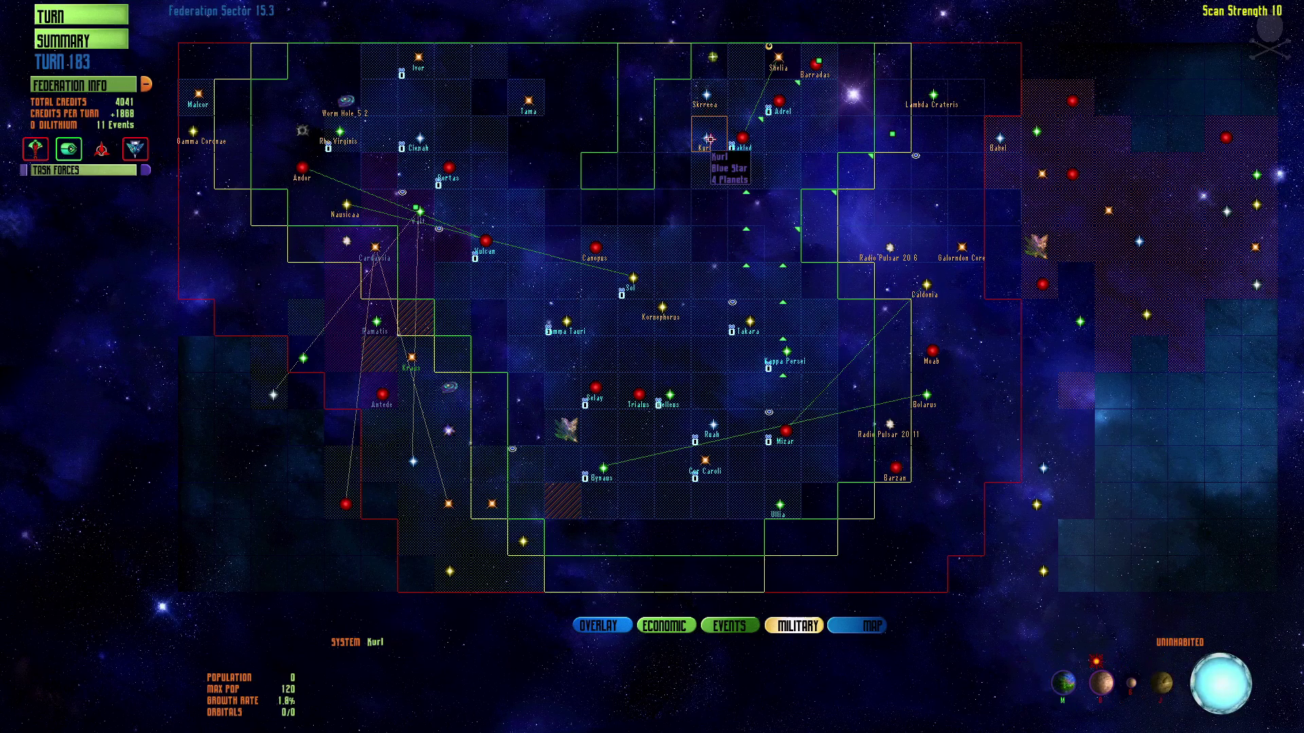
{"action": "left_click", "coordinate": [963, 248]}
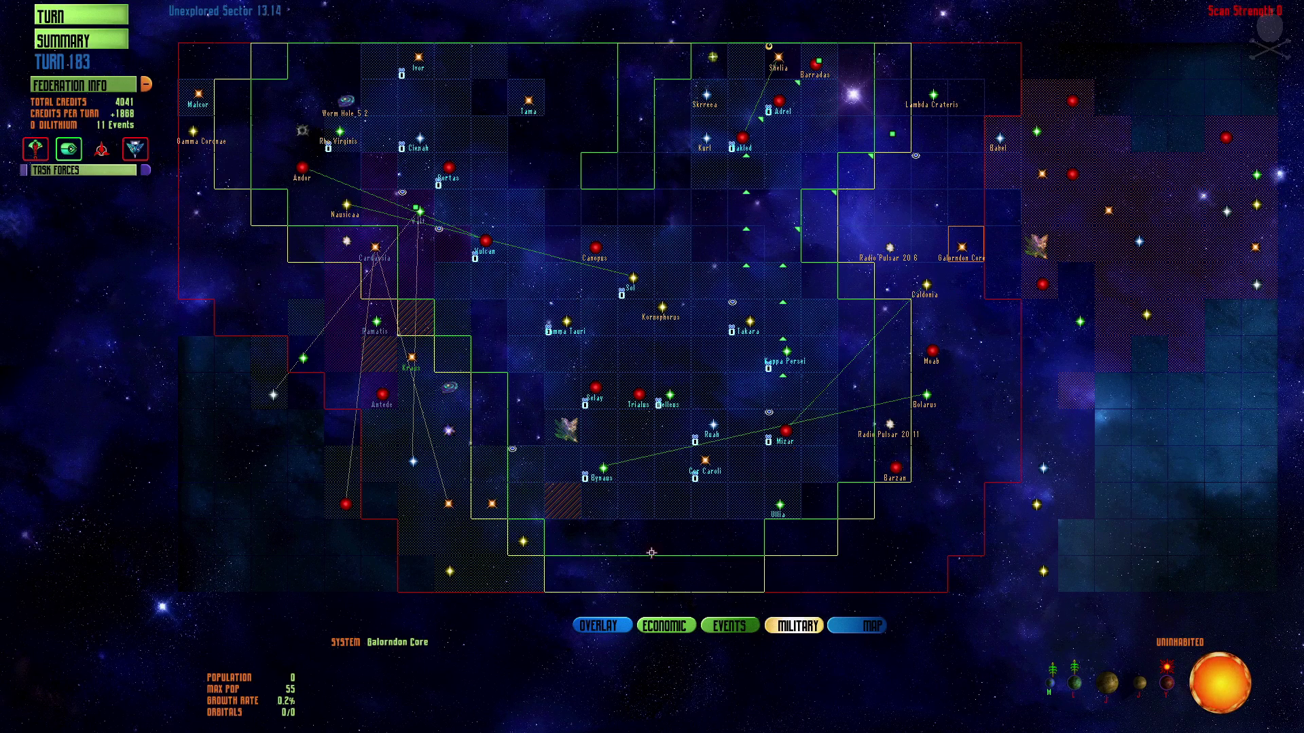
{"action": "left_click", "coordinate": [437, 237]}
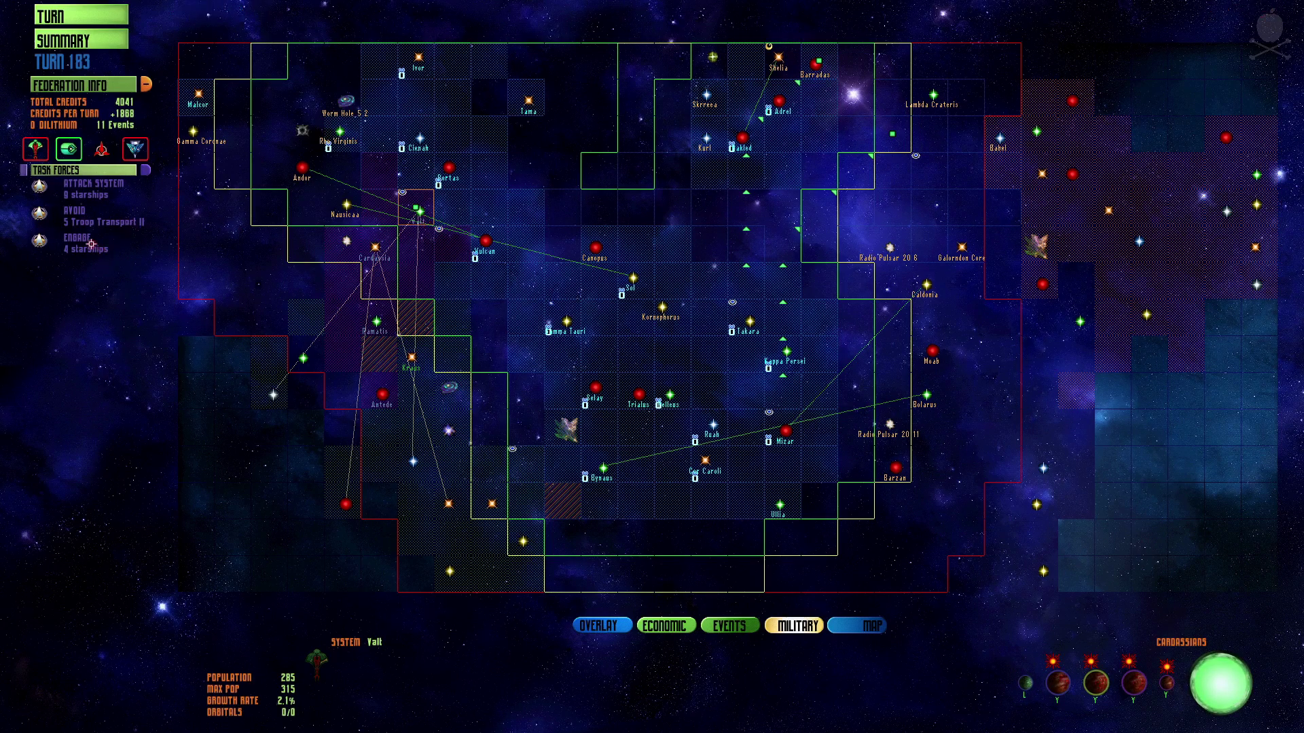
Order the Engage and Troop Transport II task forces to attack the system.
{"action": "left_click", "coordinate": [90, 245]}
{"action": "left_click", "coordinate": [82, 194]}
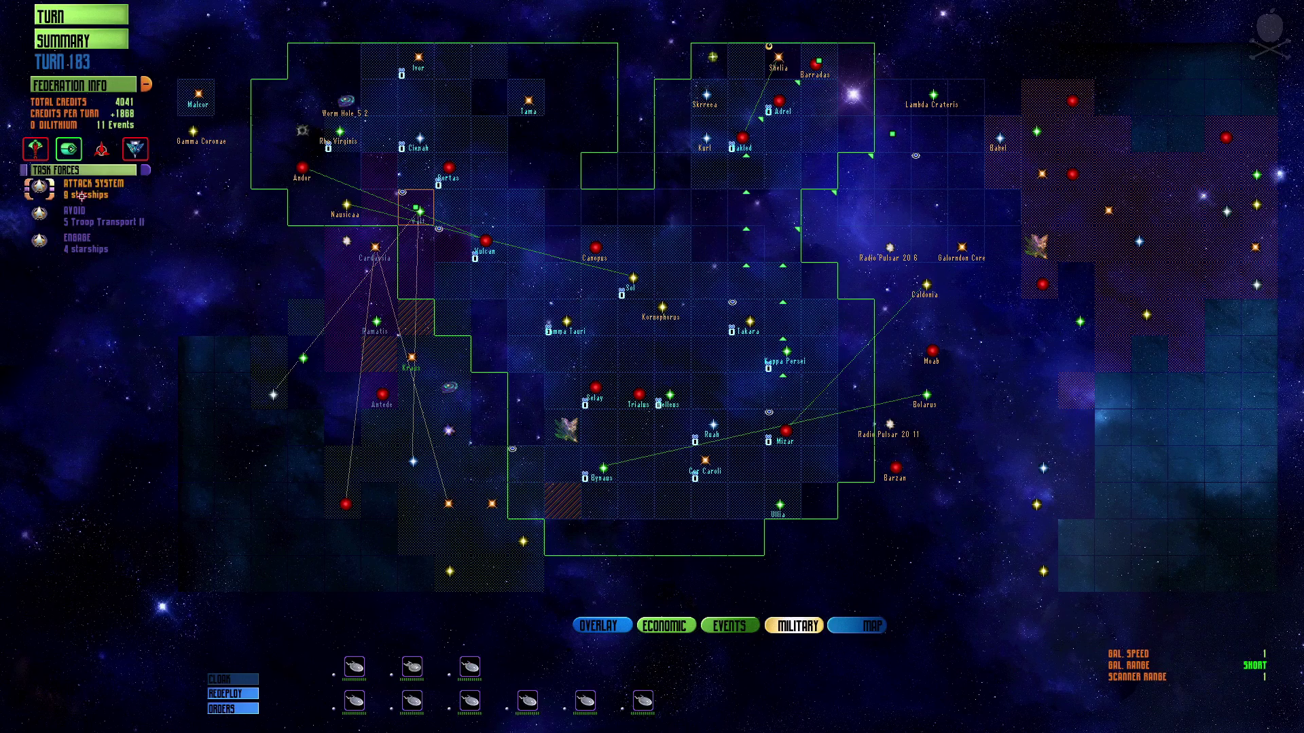
{"action": "left_click", "coordinate": [81, 249]}
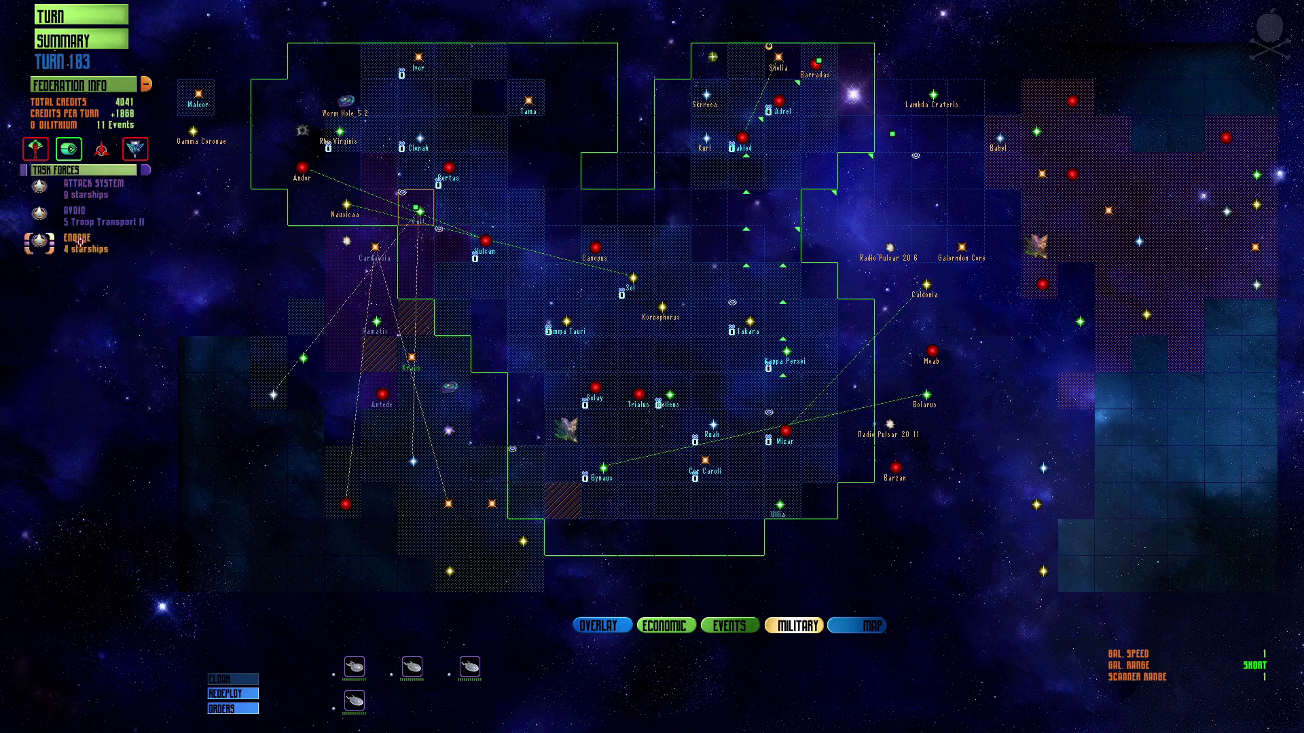
{"action": "left_click", "coordinate": [230, 709]}
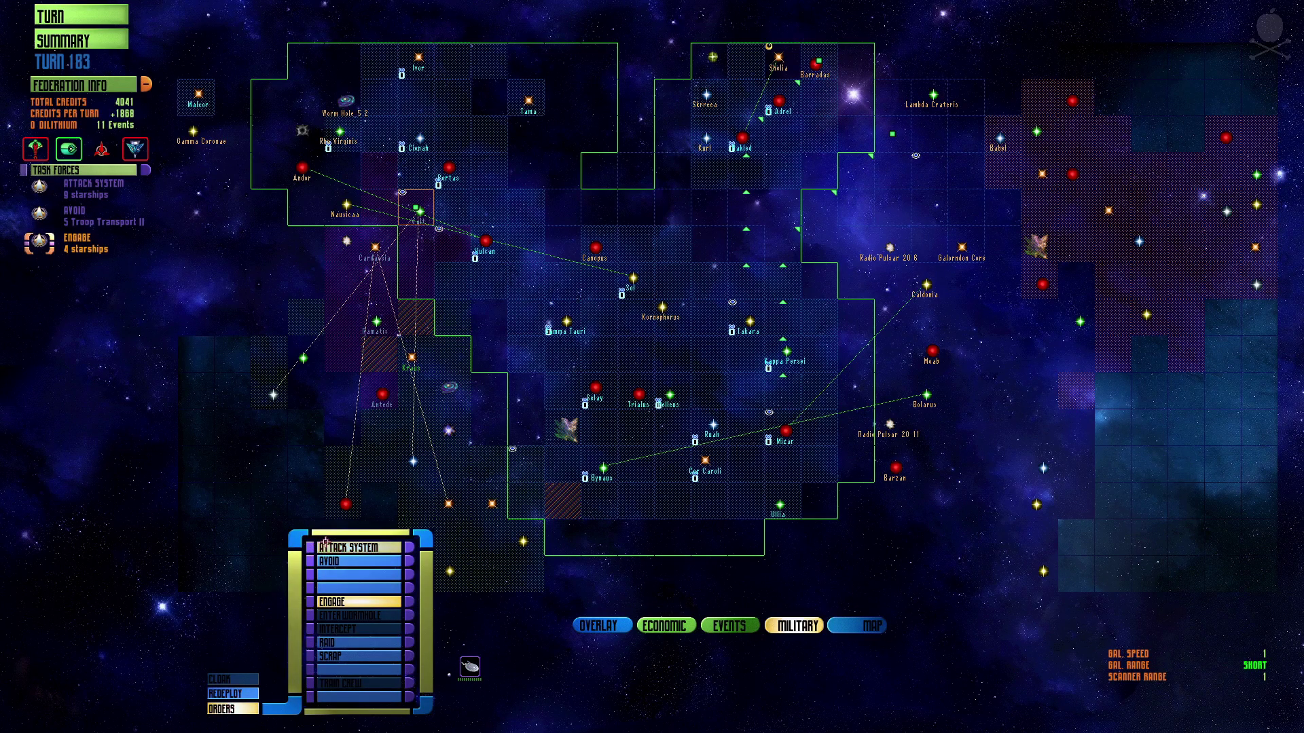
{"action": "left_click", "coordinate": [347, 547]}
{"action": "left_click", "coordinate": [88, 218]}
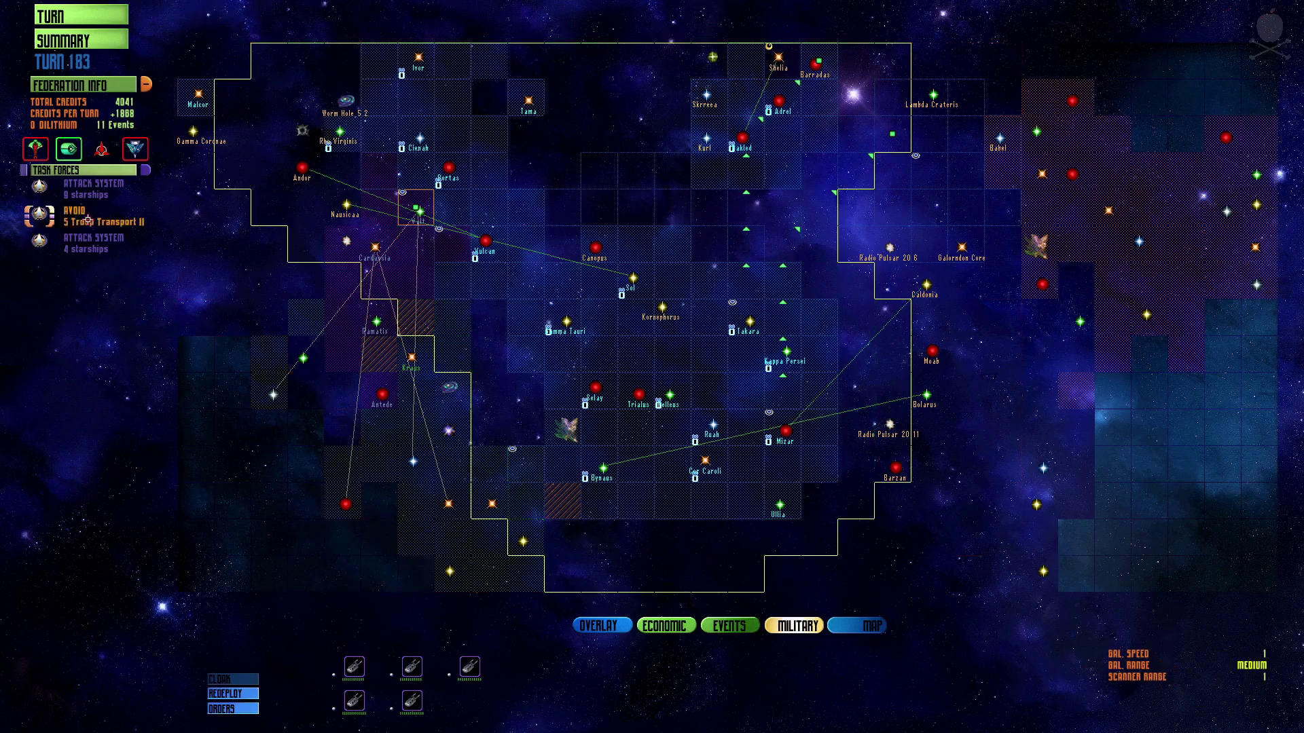
{"action": "left_click", "coordinate": [232, 709]}
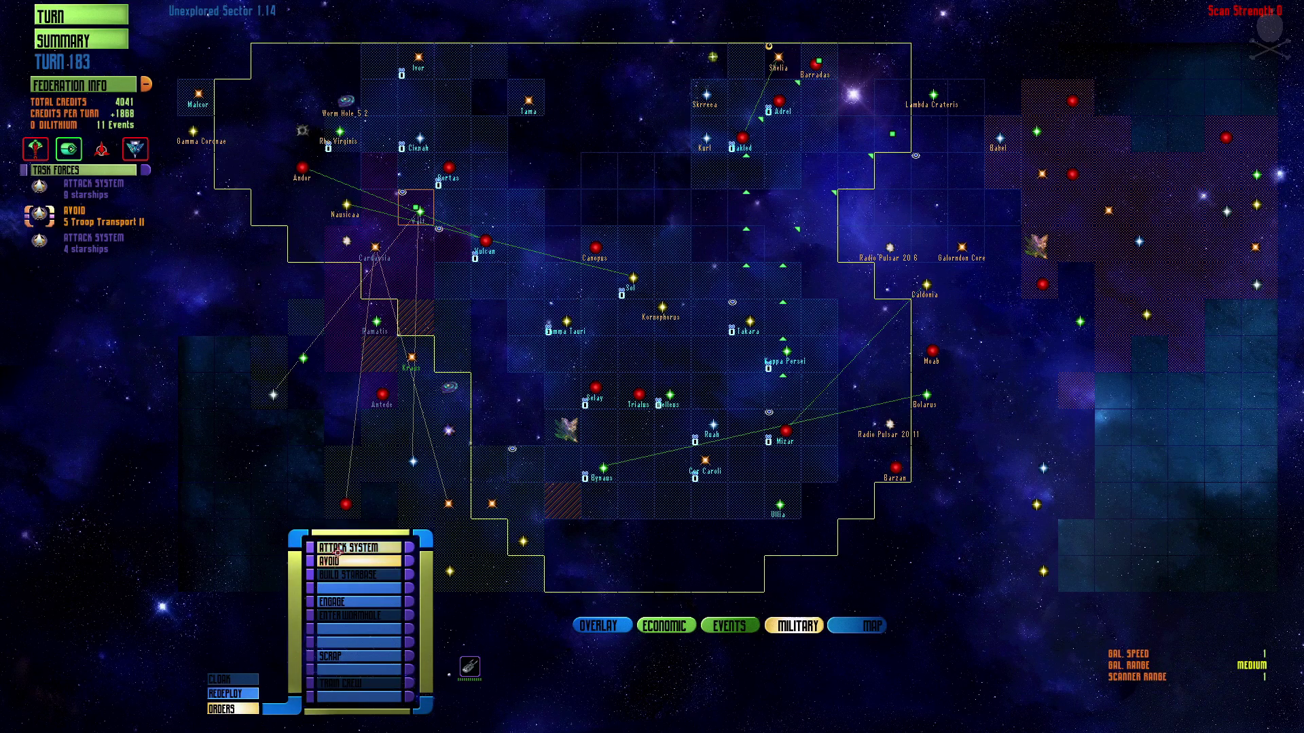
{"action": "left_click", "coordinate": [338, 549]}
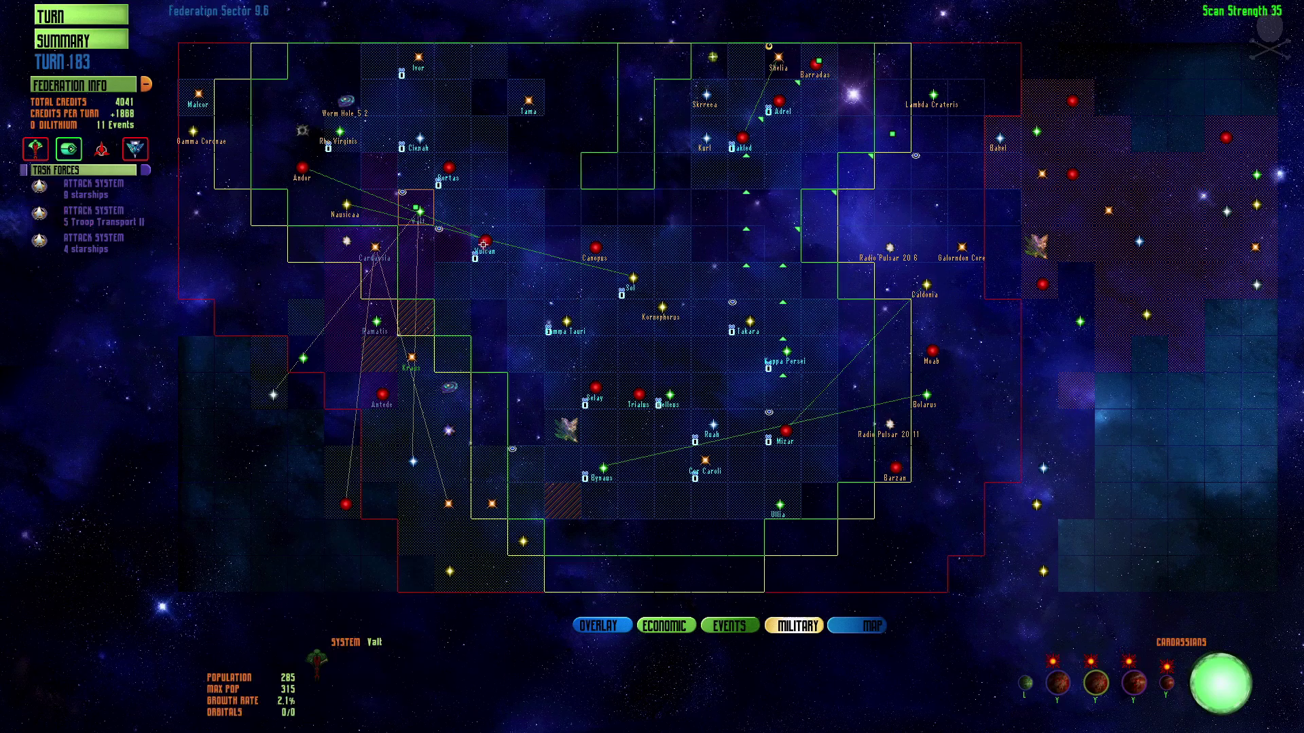
Switch the troop transports to the Avoid order, cancelling their attack mission.
{"action": "left_click", "coordinate": [120, 229]}
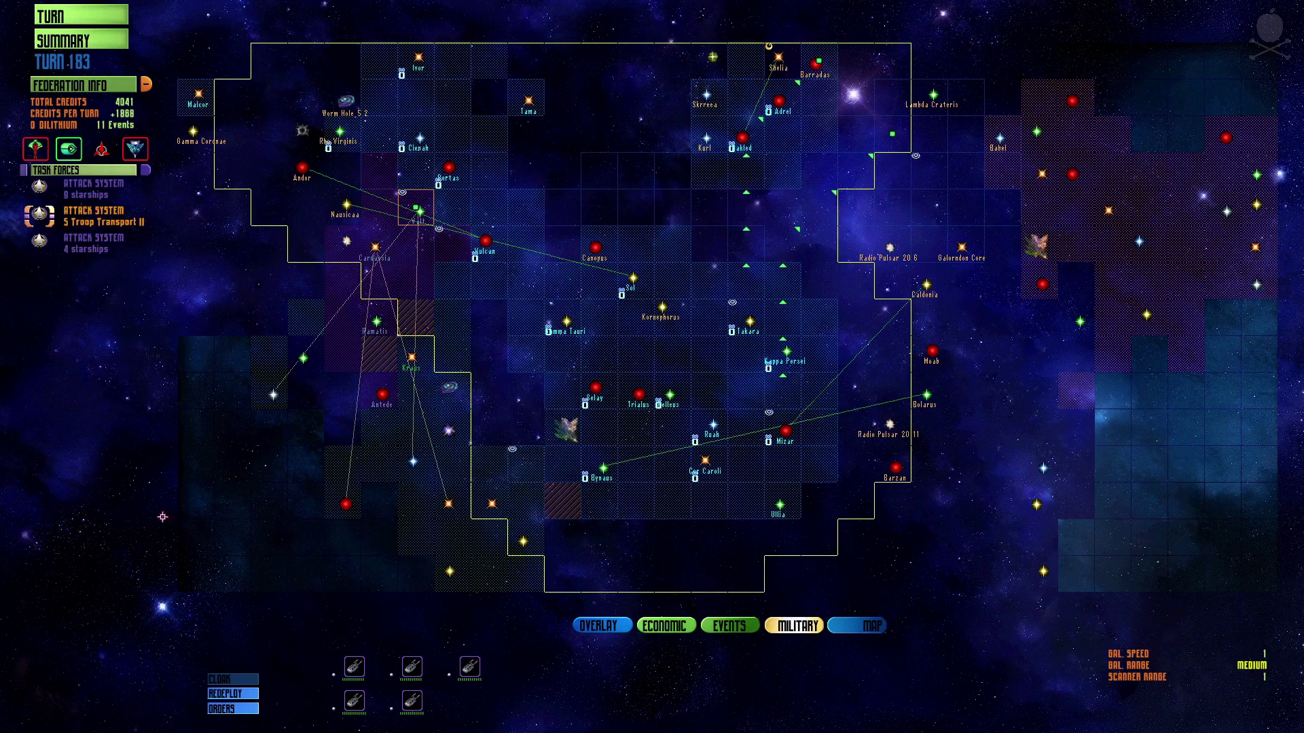
{"action": "left_click", "coordinate": [231, 713]}
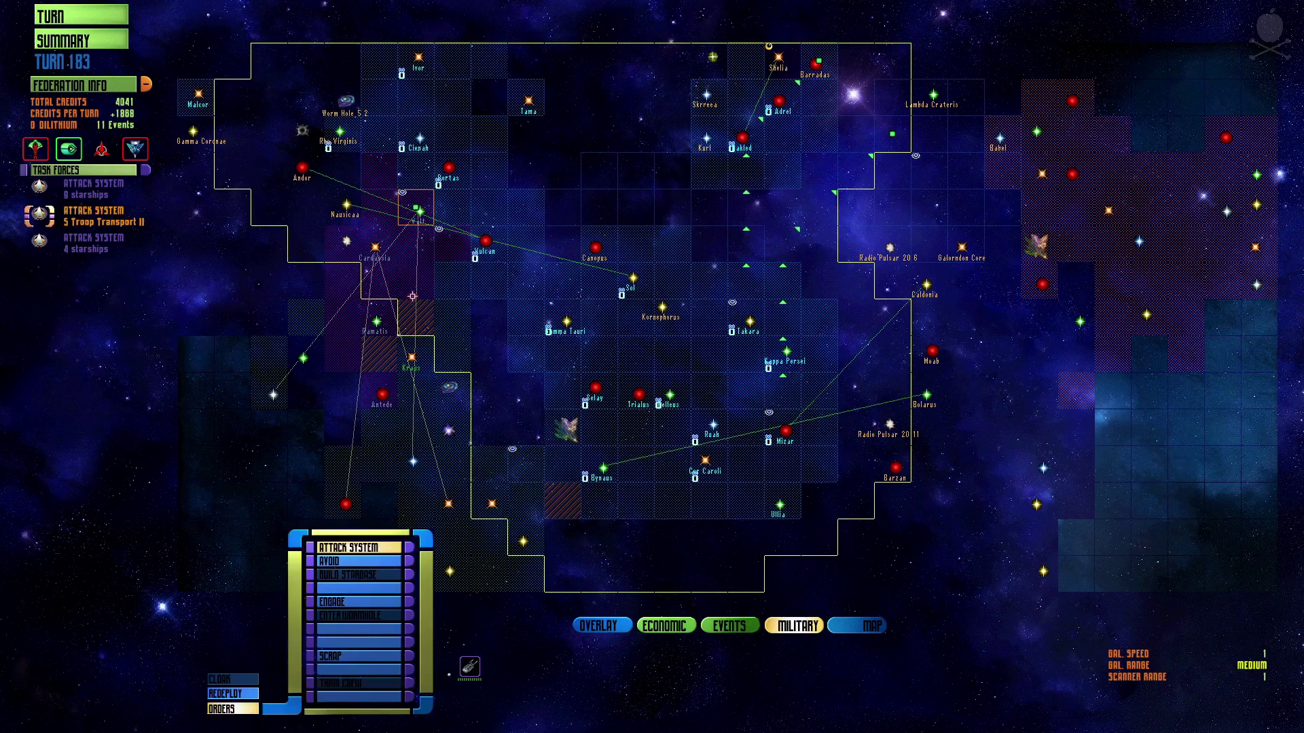
{"action": "left_click", "coordinate": [421, 210]}
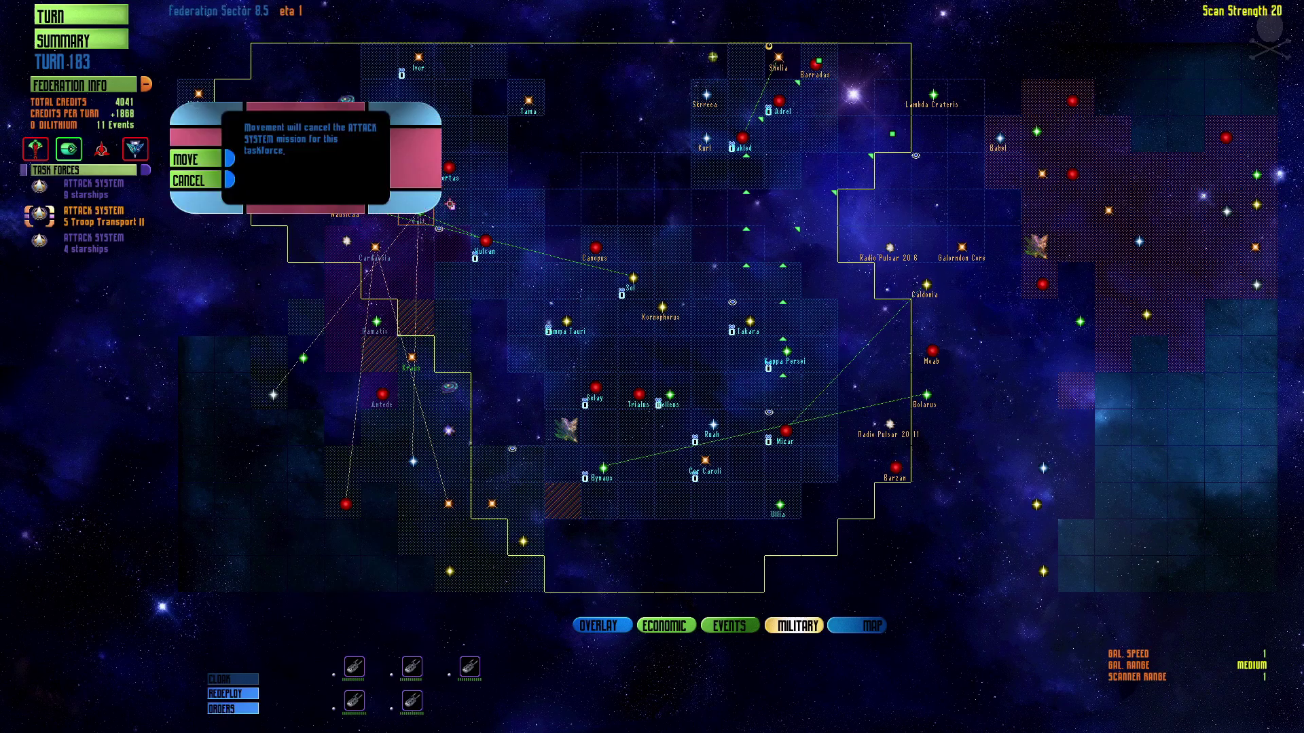
{"action": "left_click", "coordinate": [194, 159]}
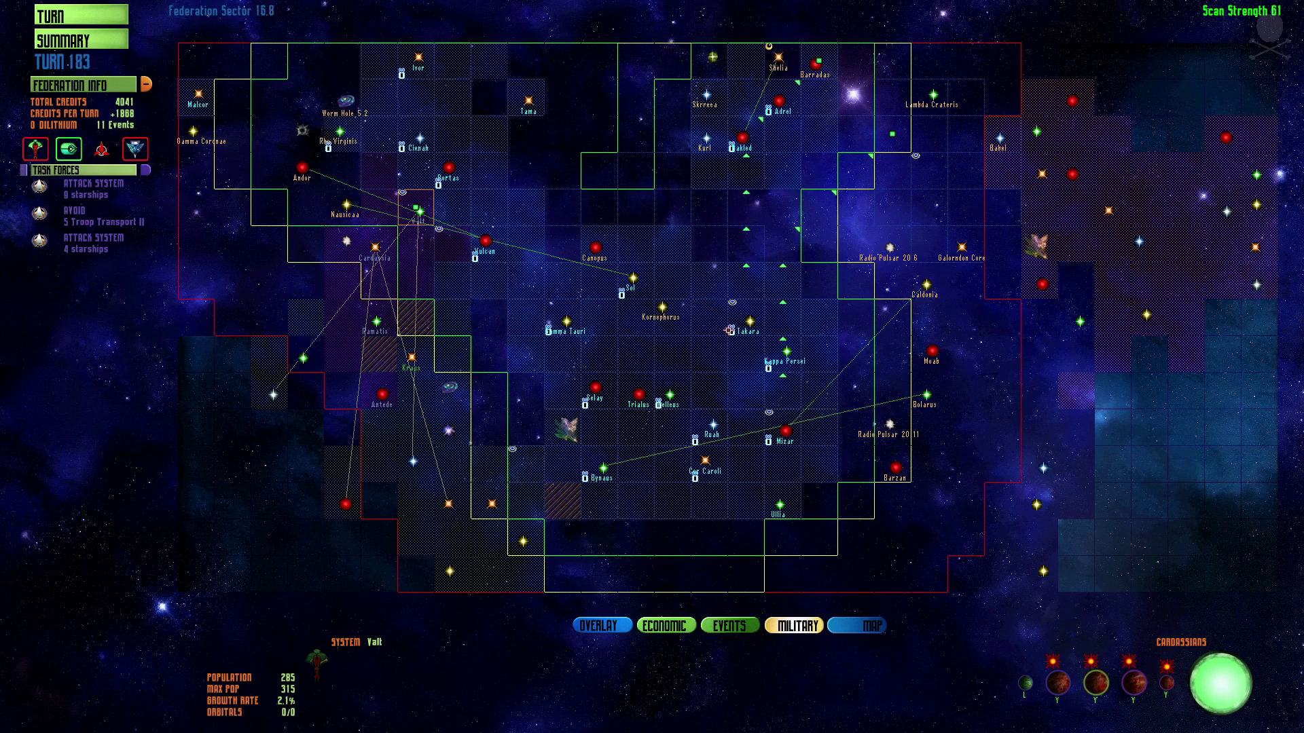
Check Takara, then select the fleets near Oyanos and view the eight-starship roster.
{"action": "left_click", "coordinate": [742, 323]}
{"action": "left_click", "coordinate": [525, 464]}
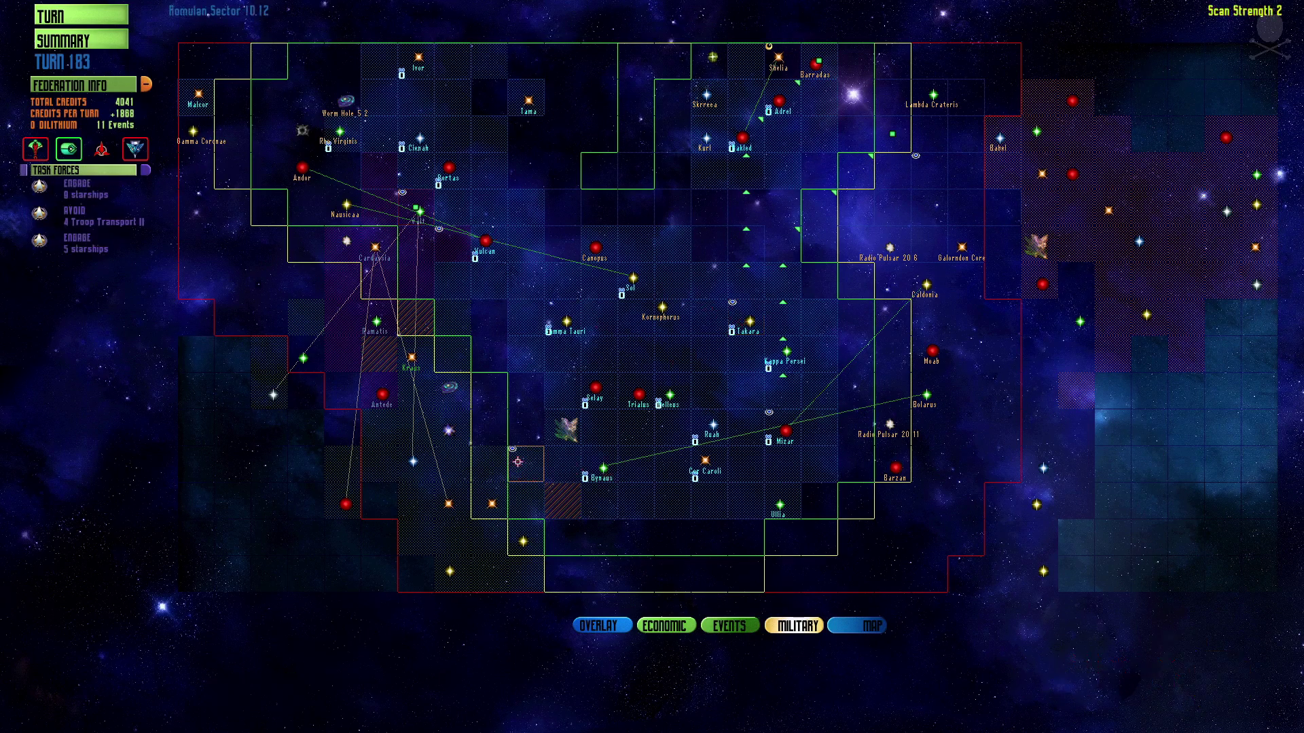
{"action": "left_click", "coordinate": [100, 194]}
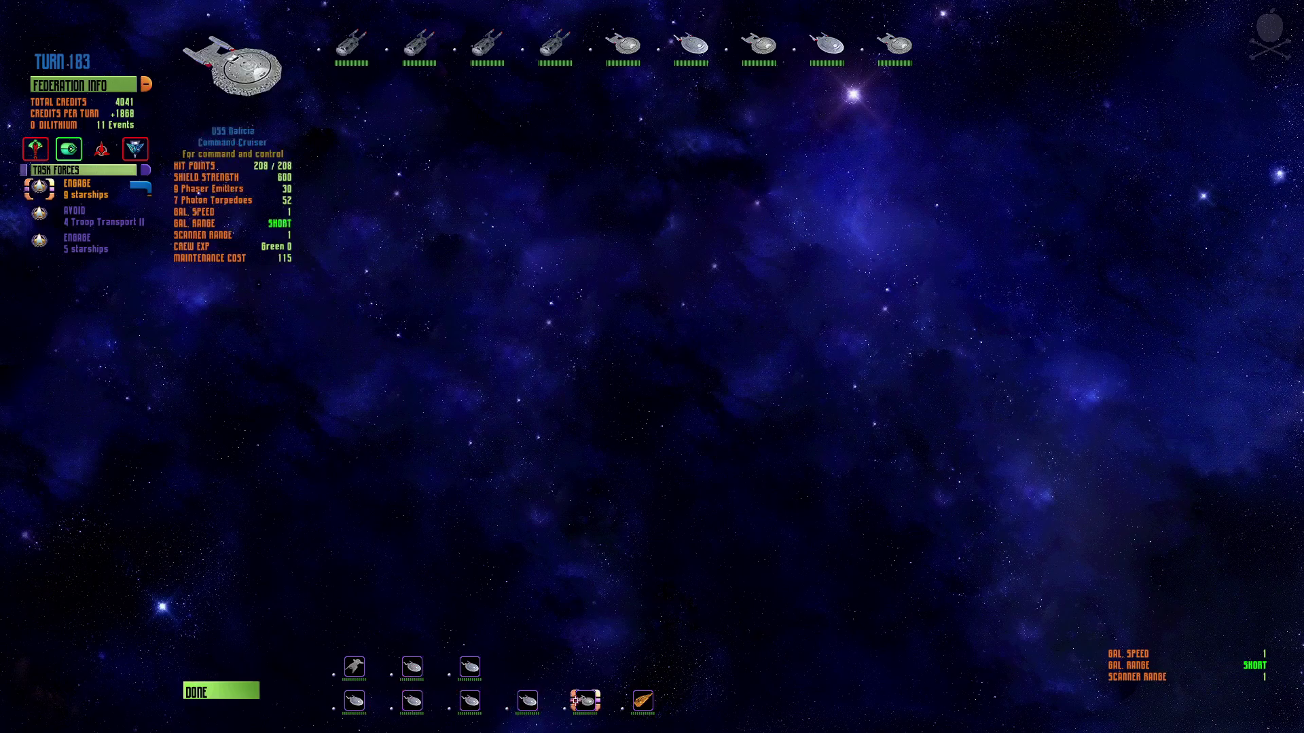
Split off a Command Cruiser and set the eight-starship fleet's destination.
{"action": "left_click", "coordinate": [585, 700]}
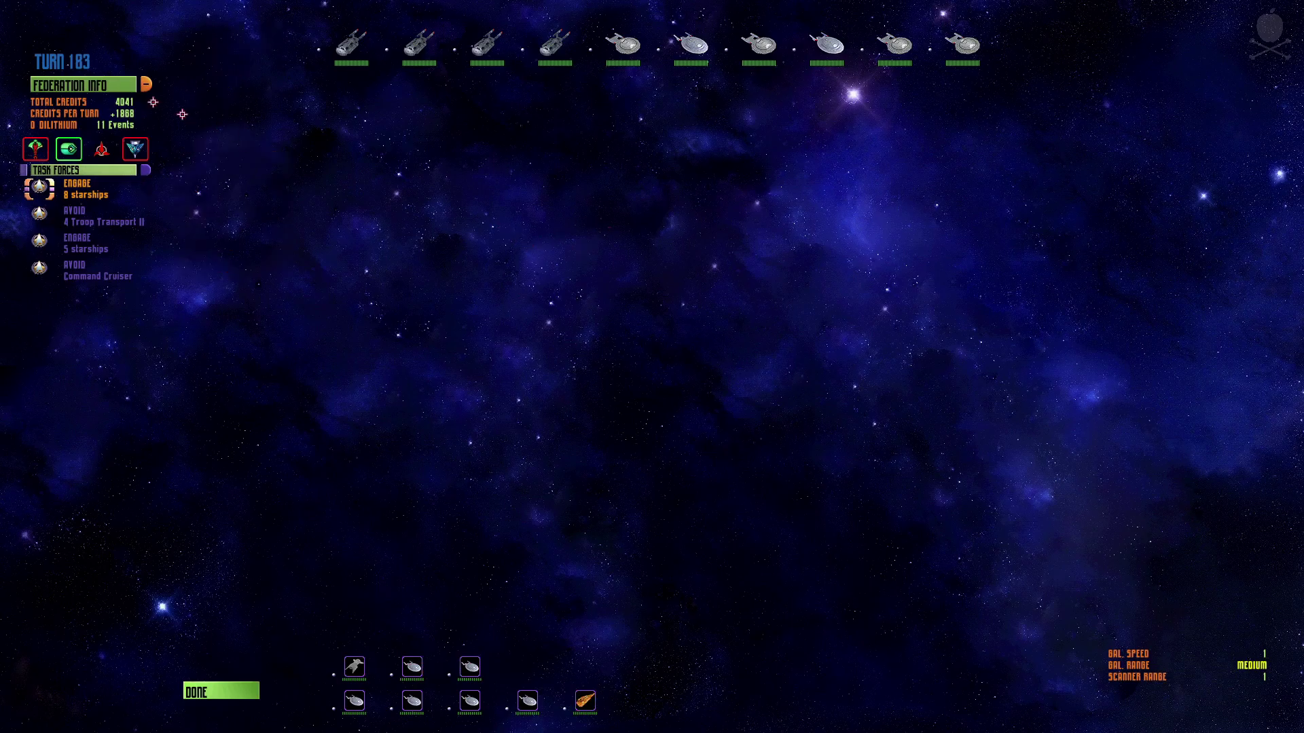
{"action": "left_click", "coordinate": [201, 694]}
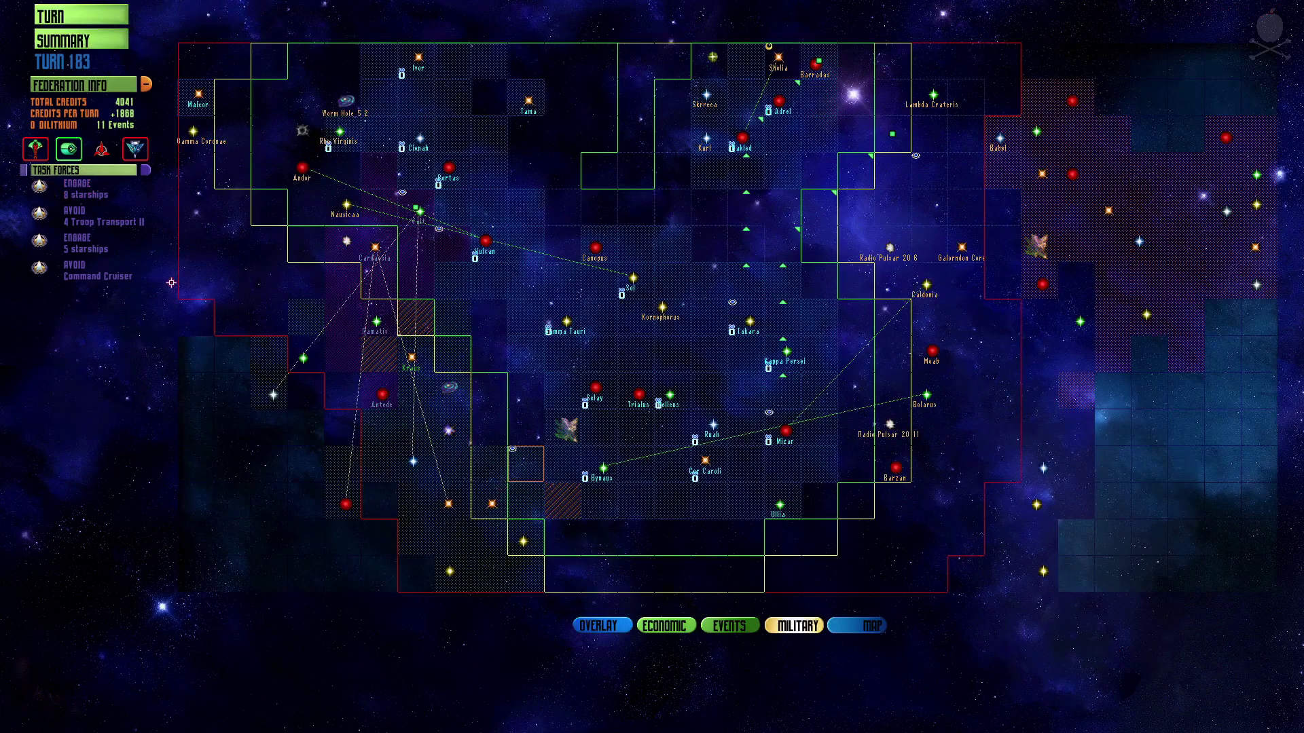
{"action": "left_click", "coordinate": [109, 192]}
{"action": "left_click", "coordinate": [493, 503]}
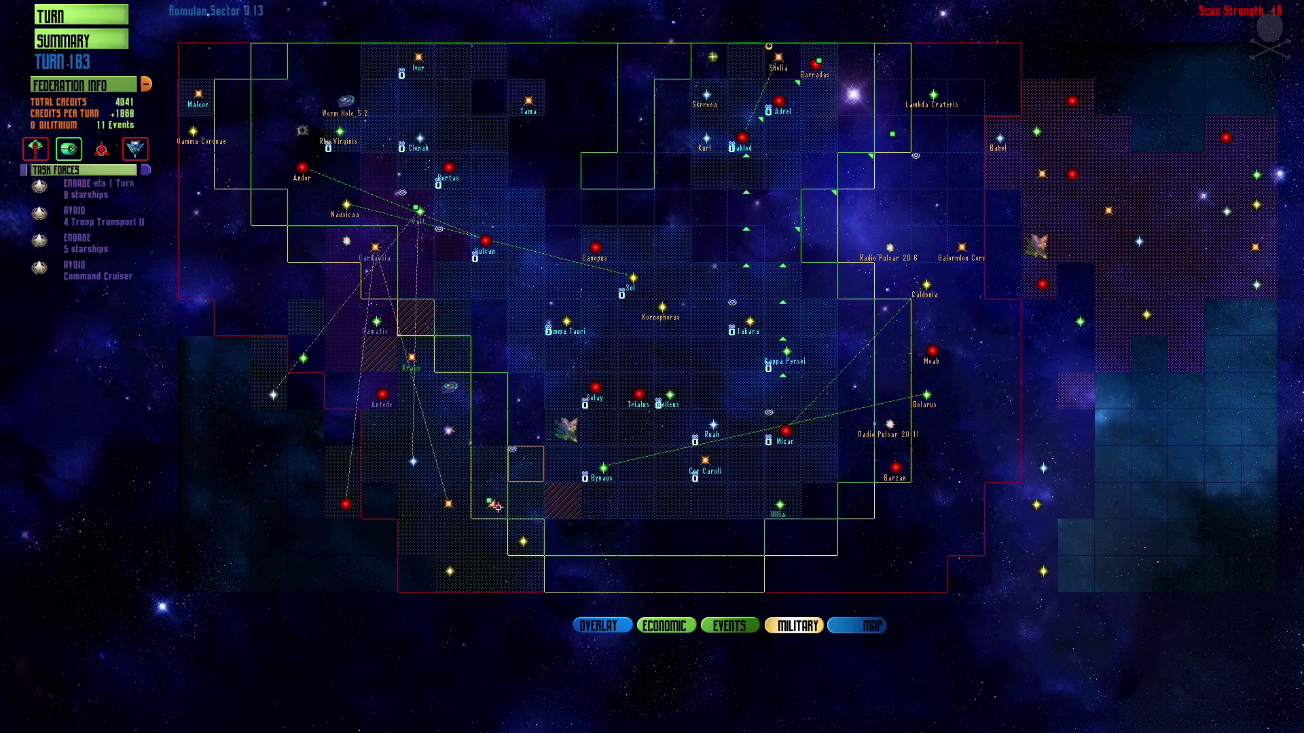
Detach the five-starship fleet's Command Cruisers, including USS Columbus, and move the troop transports one turn.
{"action": "left_click", "coordinate": [602, 494]}
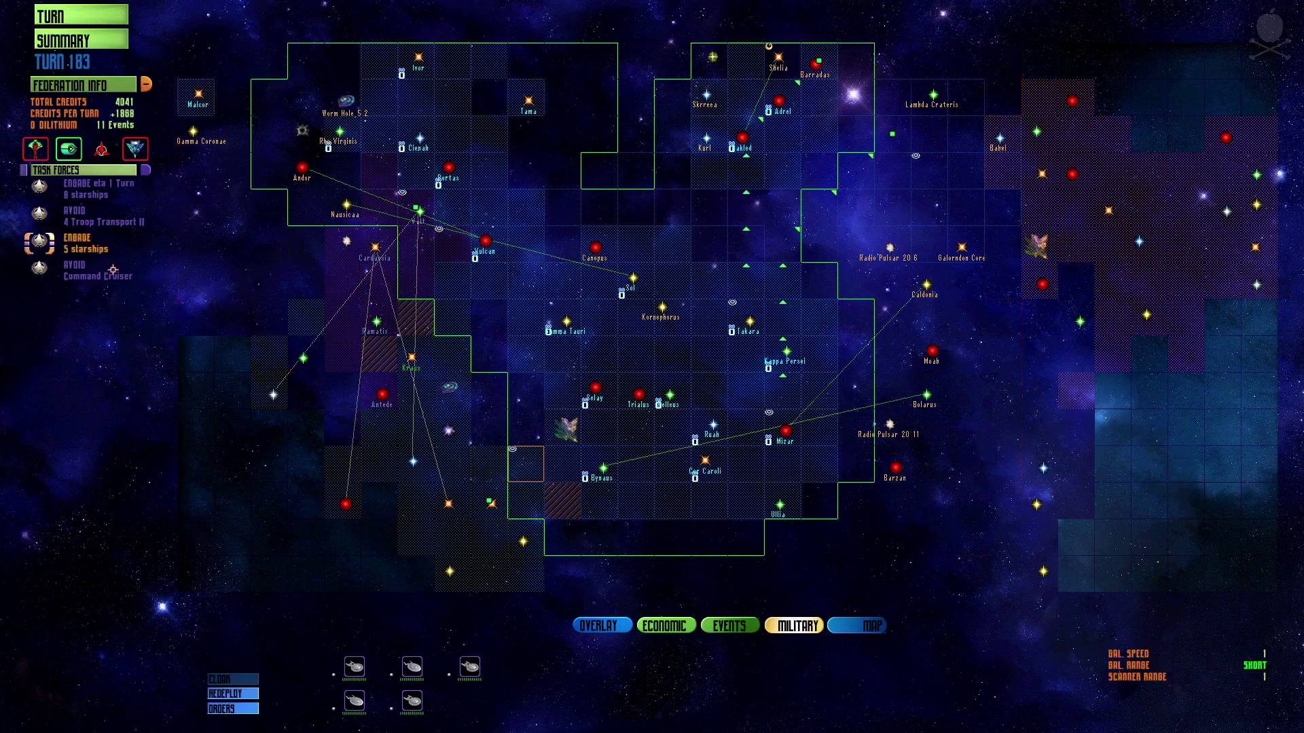
{"action": "left_click", "coordinate": [255, 679]}
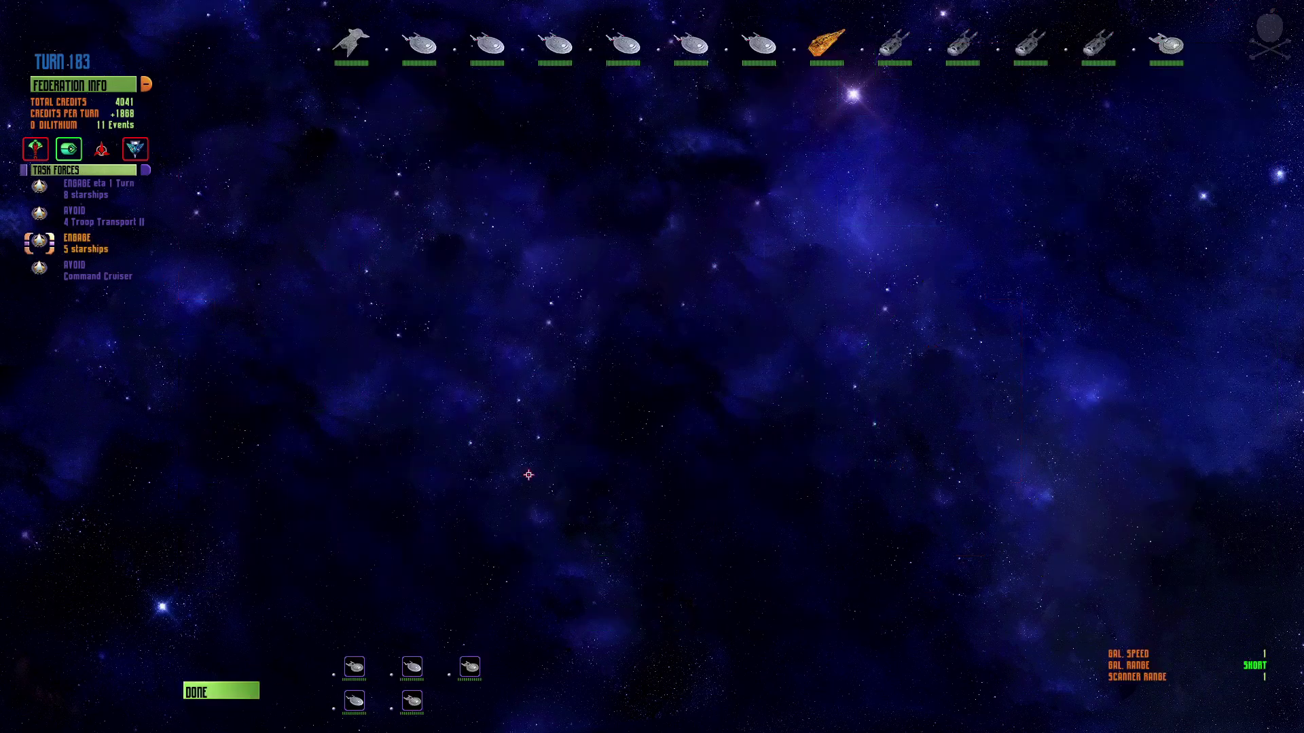
{"action": "left_click", "coordinate": [473, 670]}
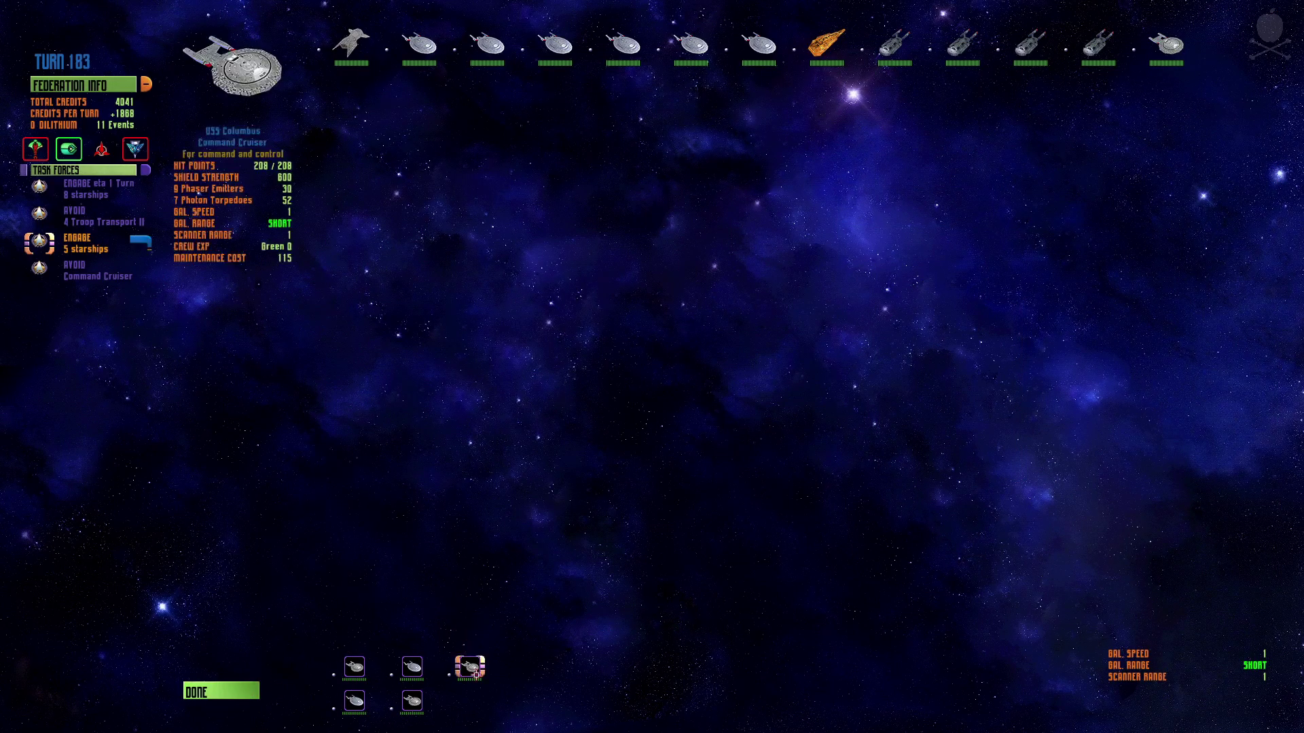
{"action": "left_click", "coordinate": [464, 667]}
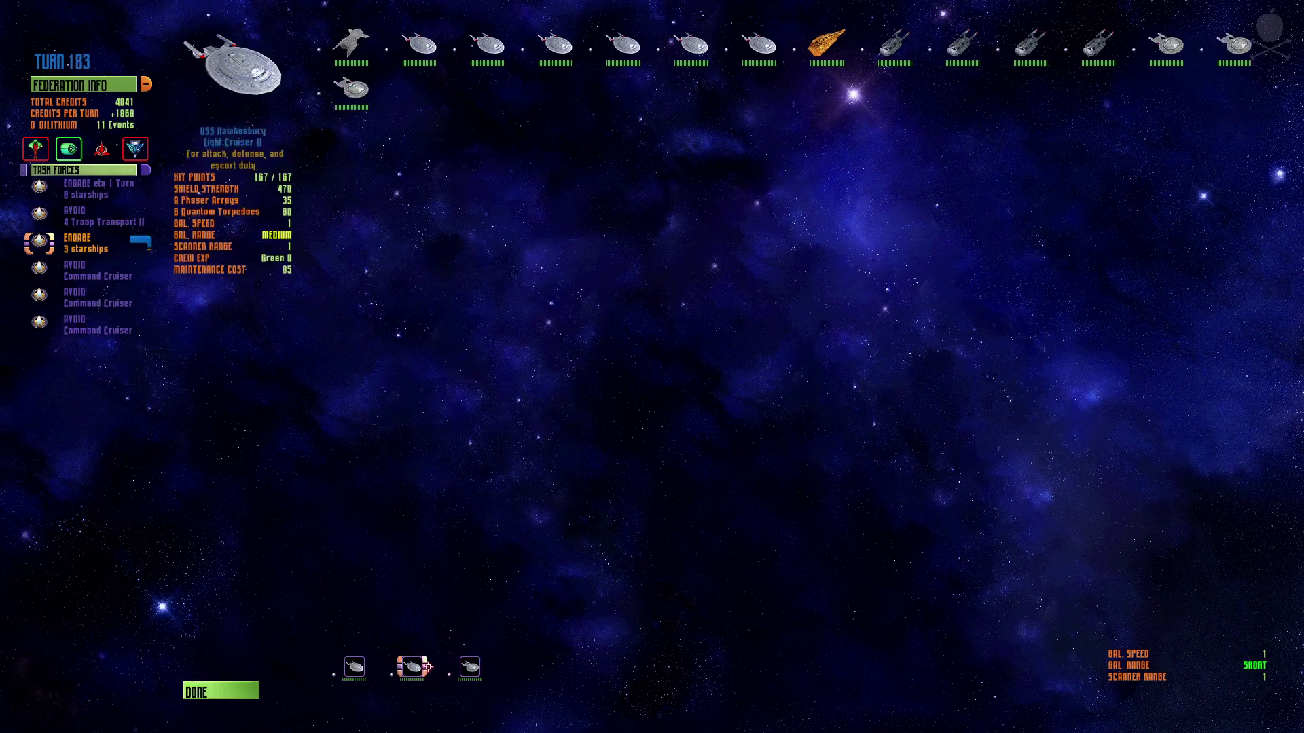
{"action": "left_click", "coordinate": [463, 666]}
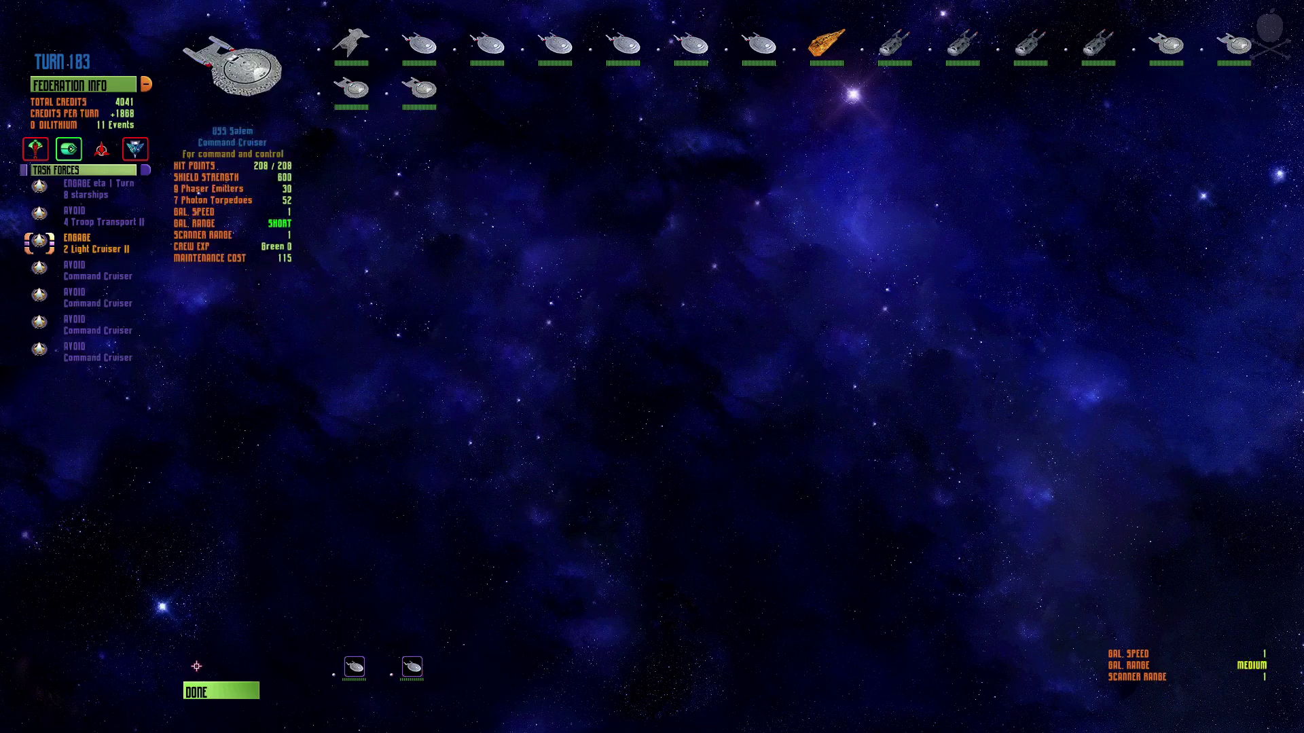
{"action": "left_click", "coordinate": [216, 692]}
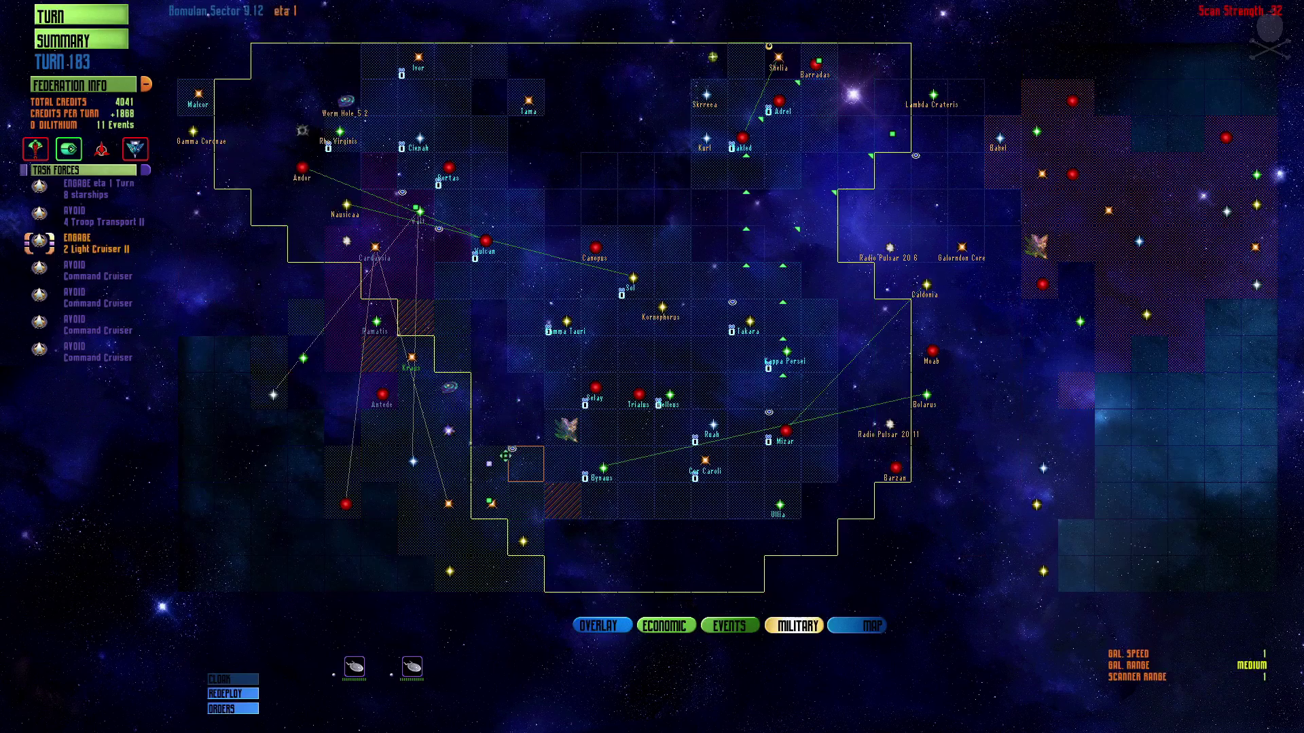
{"action": "left_click", "coordinate": [526, 463]}
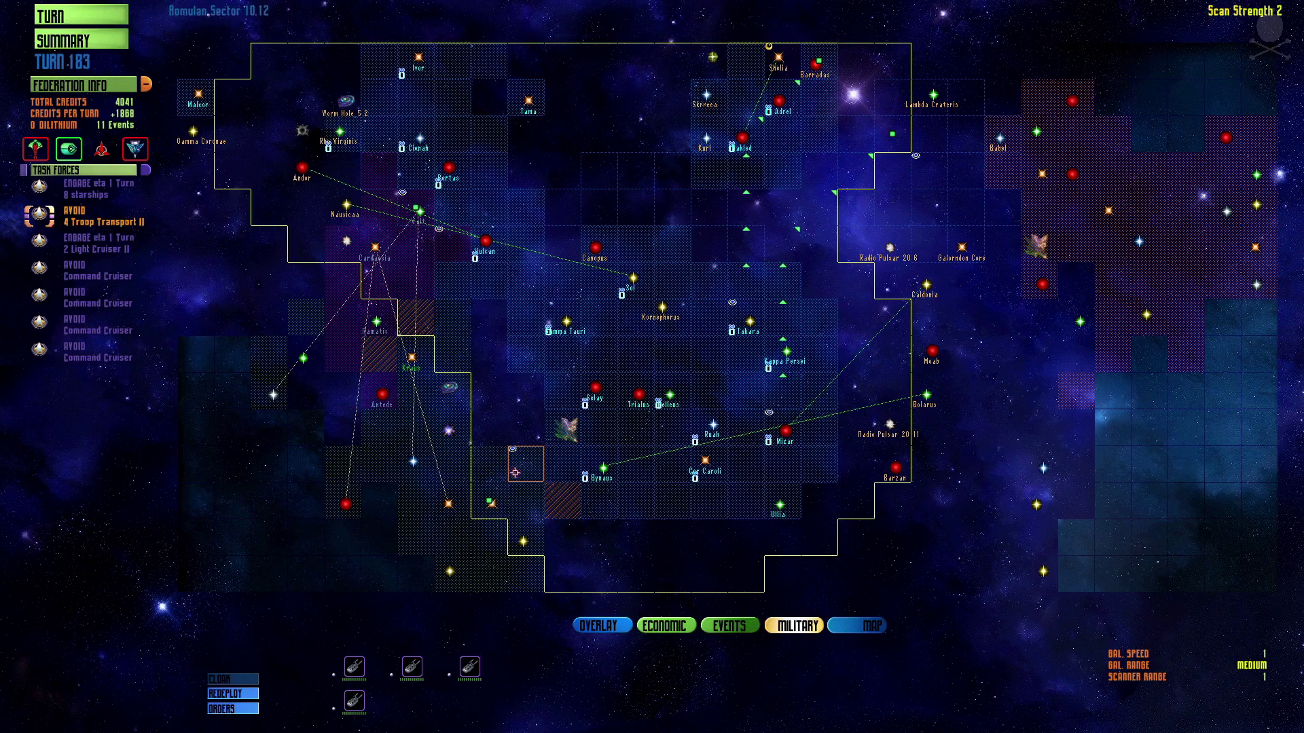
{"action": "left_click", "coordinate": [490, 498]}
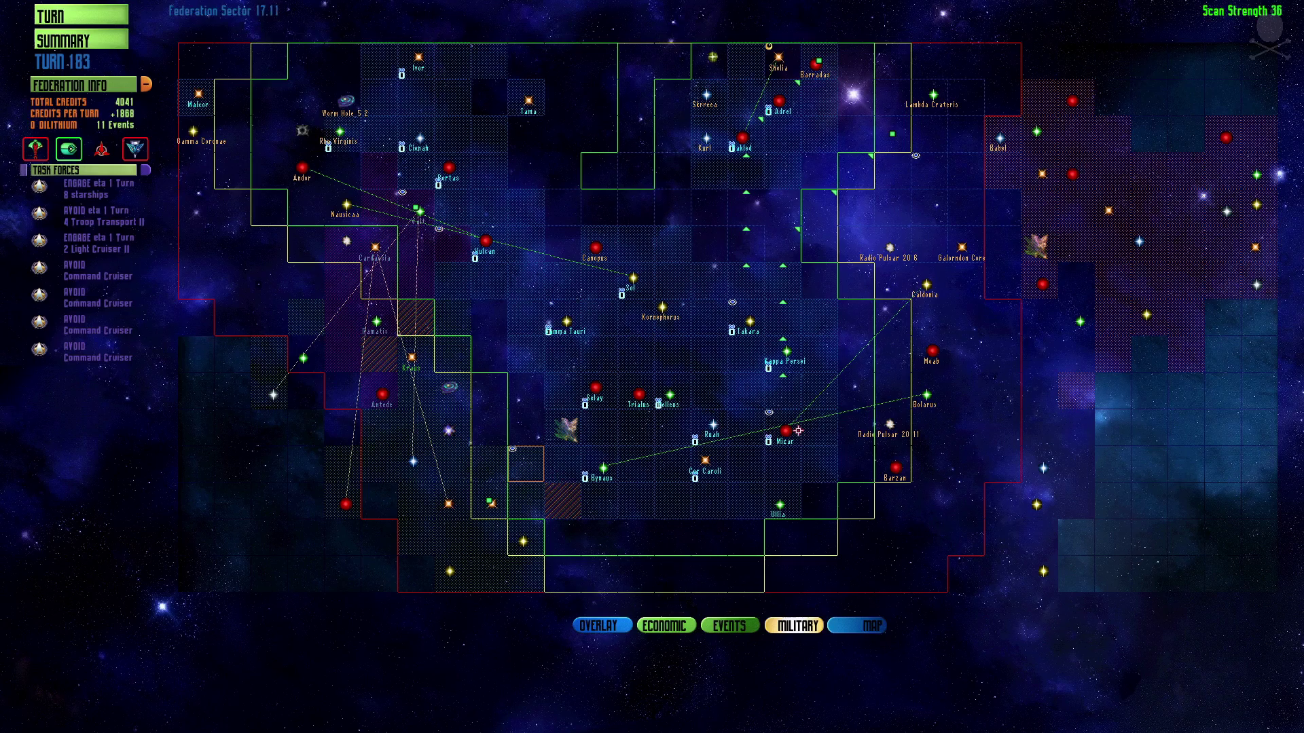
Advance to turn 184, reading the Yalt siege report and this turn's events before closing them.
{"action": "left_click", "coordinate": [455, 257]}
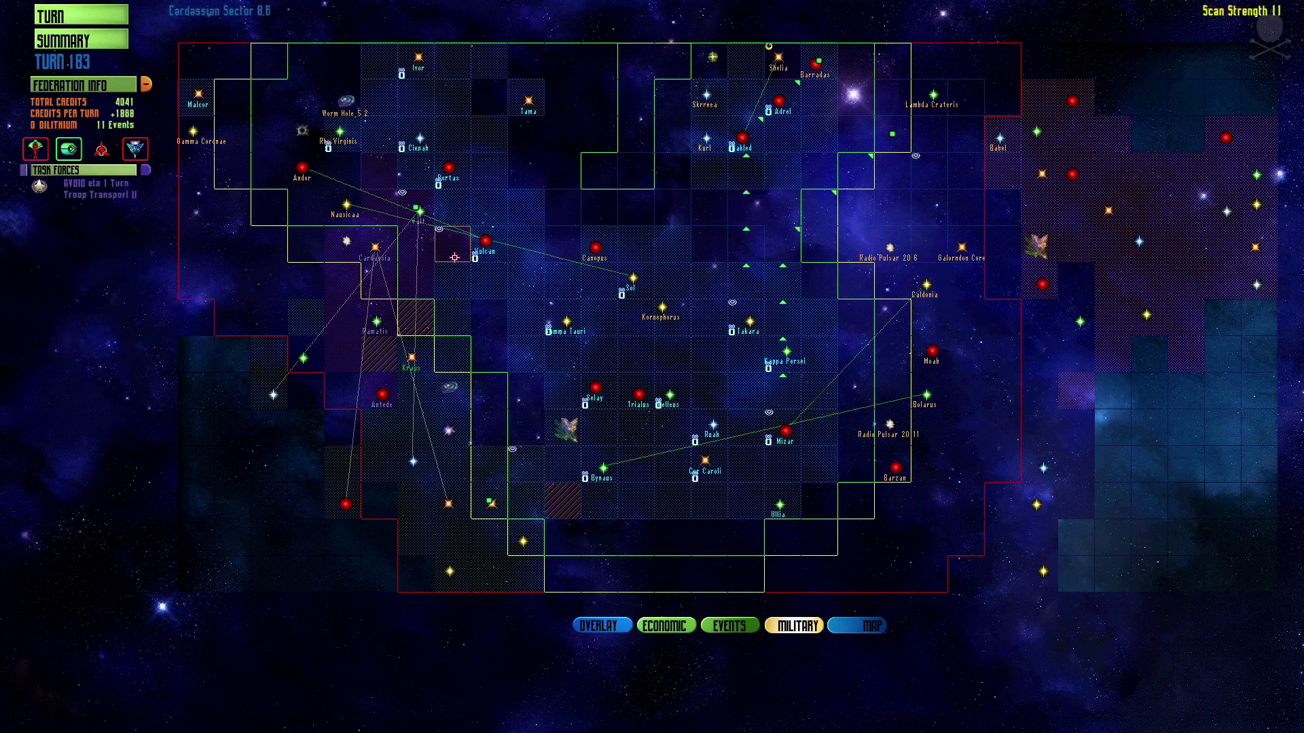
{"action": "right_click", "coordinate": [58, 13]}
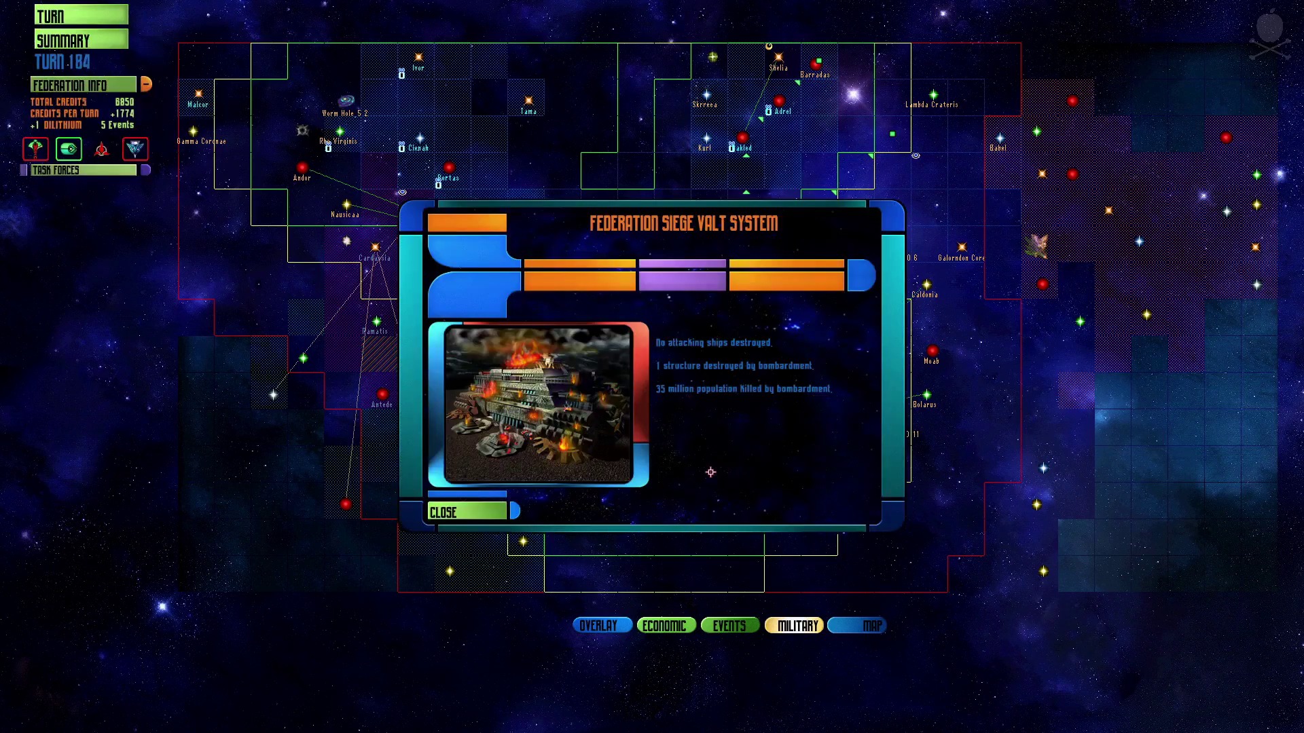
{"action": "left_click", "coordinate": [480, 511]}
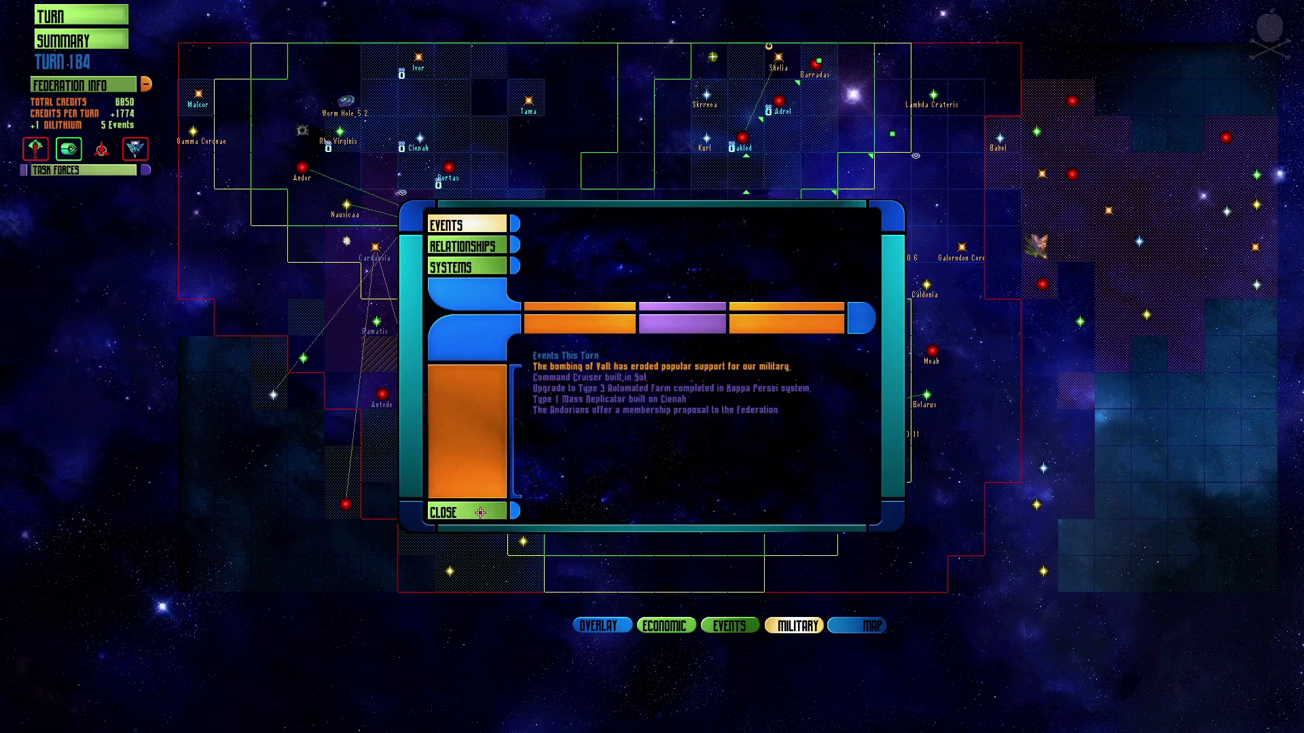
{"action": "left_click", "coordinate": [480, 511]}
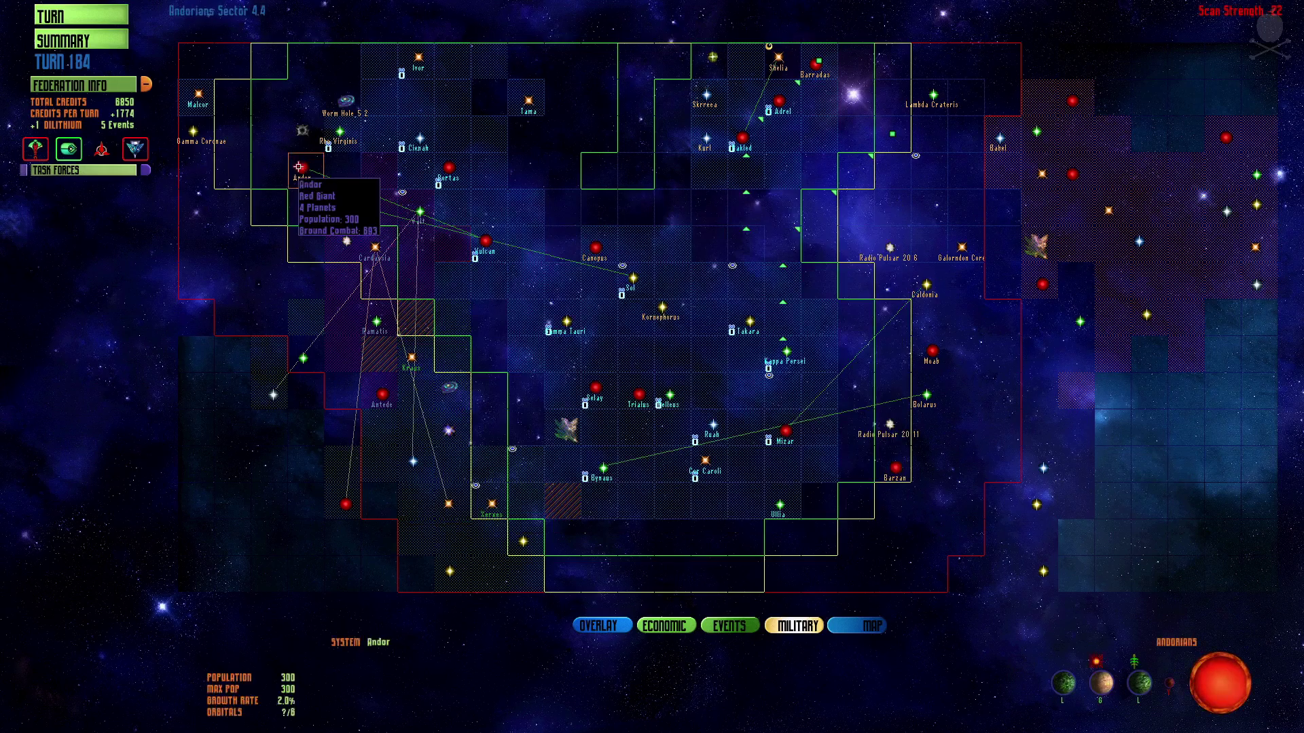
Check the Caldonia, Bolarus and Barzan info panels, then select Sol.
{"action": "left_click", "coordinate": [920, 293]}
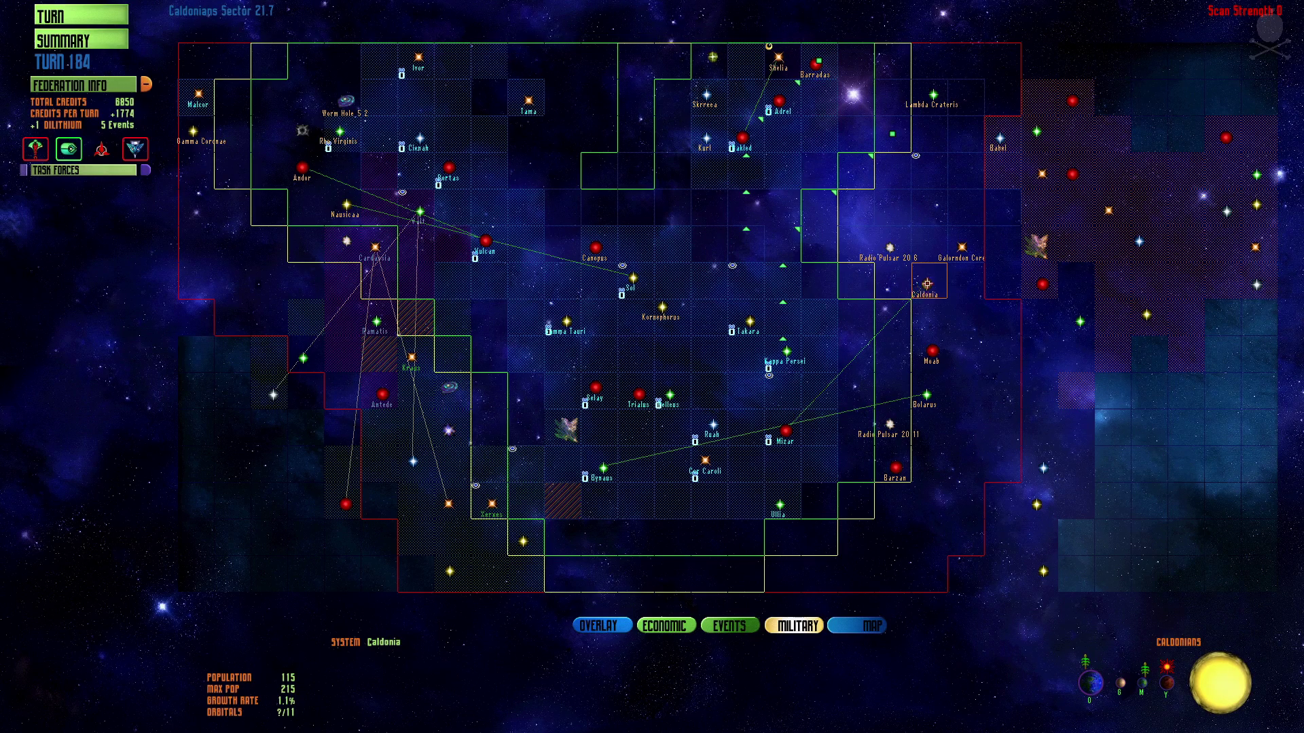
{"action": "left_click", "coordinate": [922, 395]}
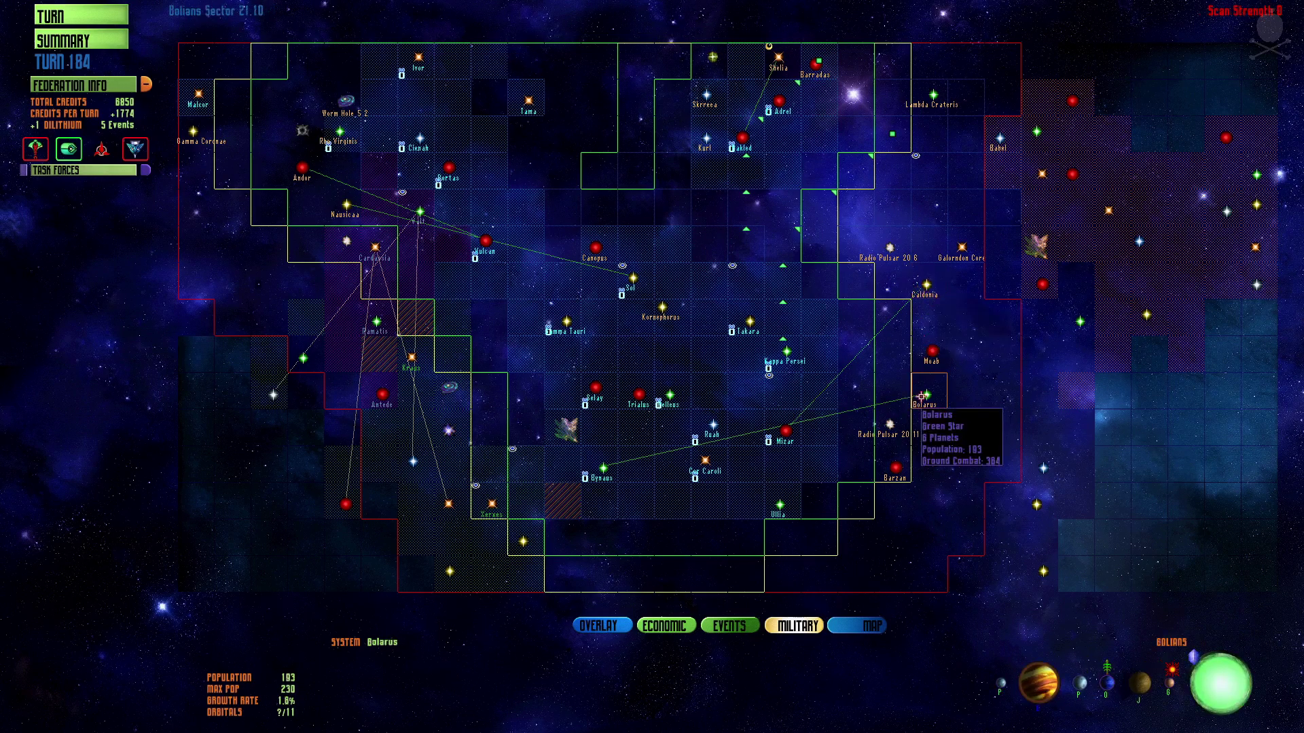
{"action": "left_click", "coordinate": [895, 467]}
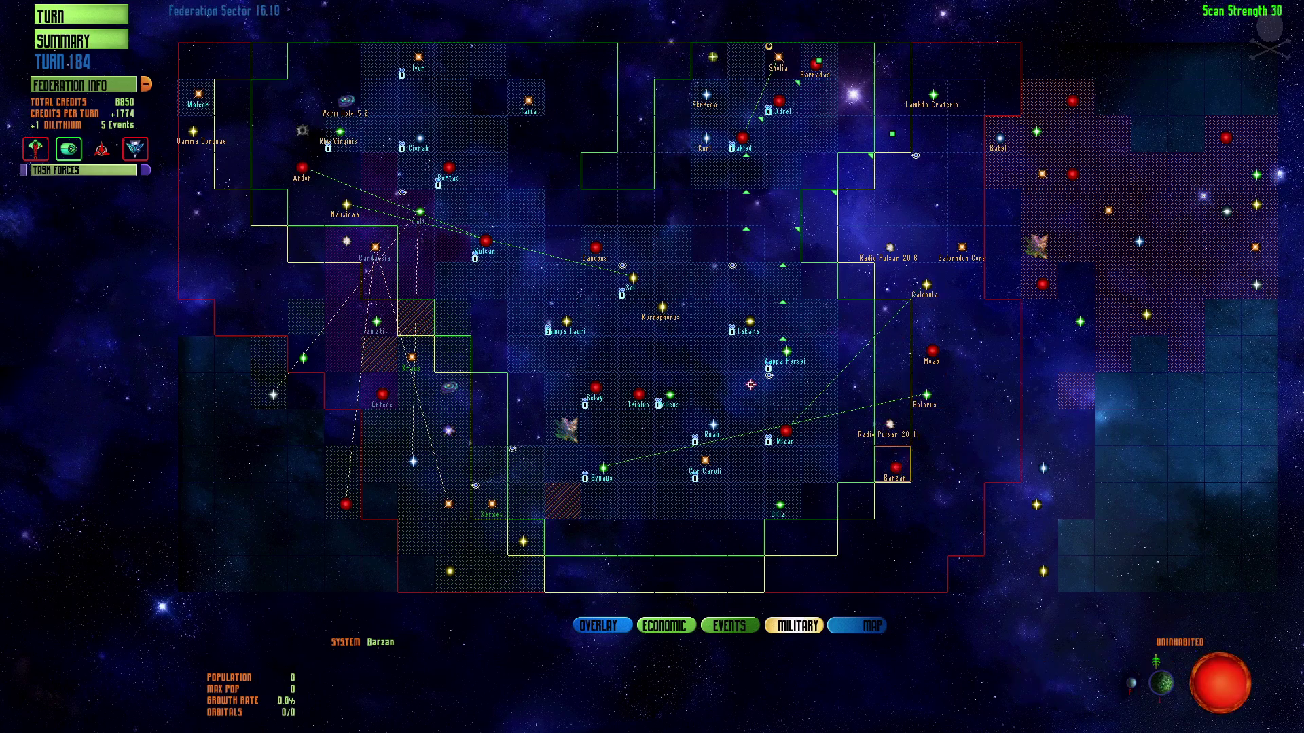
{"action": "left_click", "coordinate": [633, 280]}
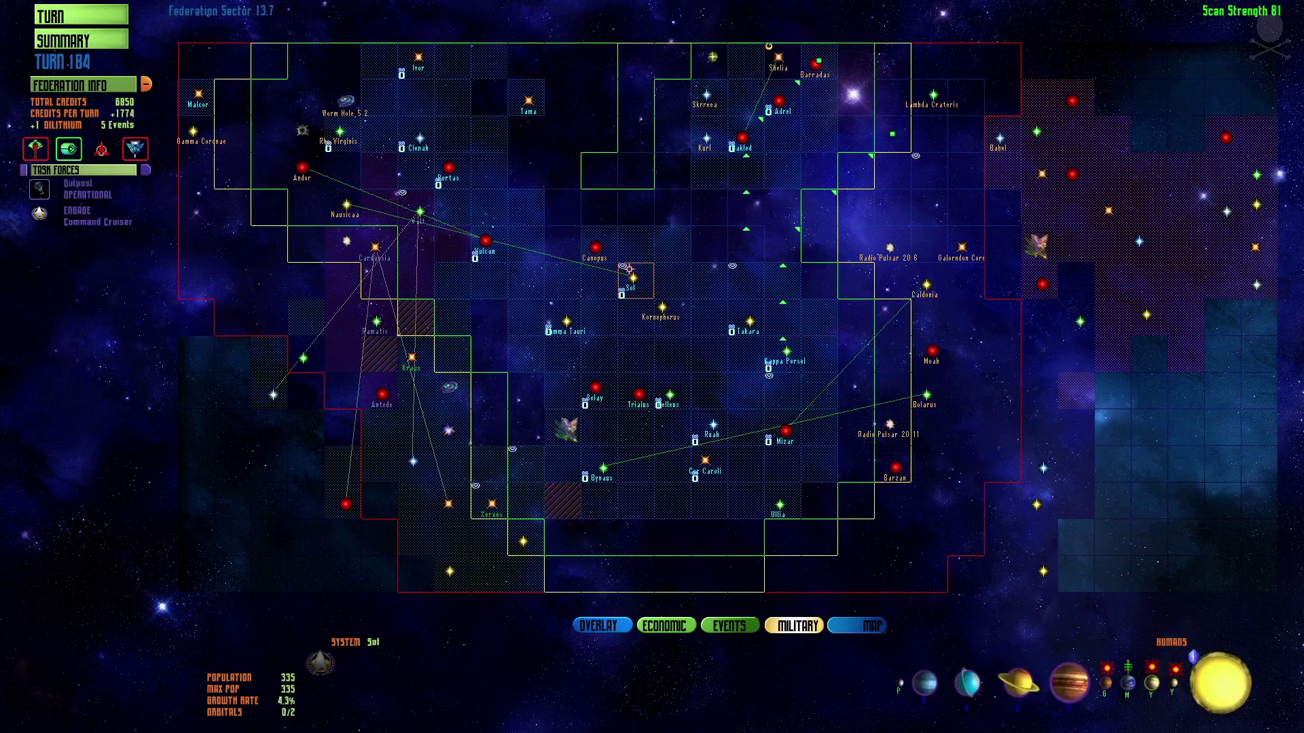
Set both the eight-starship fleet and the light cruiser fleet to attack the system.
{"action": "left_click", "coordinate": [117, 222]}
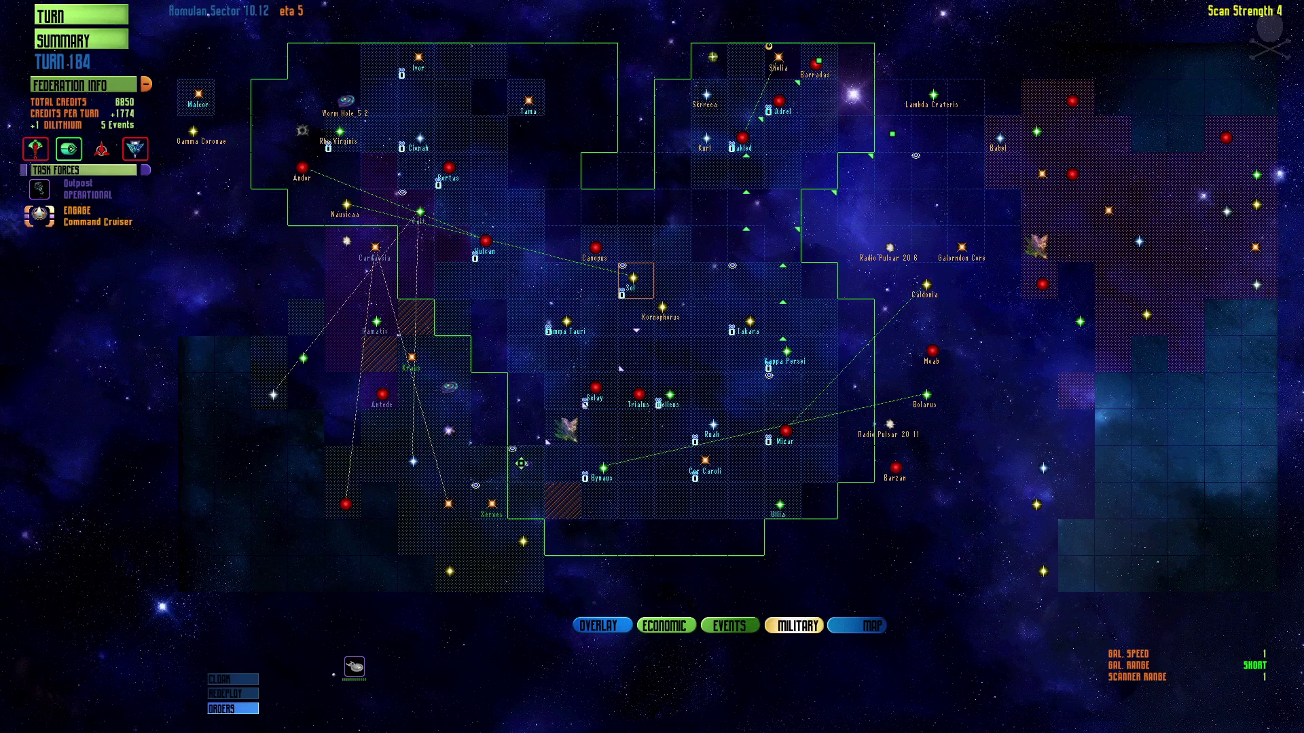
{"action": "left_click", "coordinate": [521, 463]}
{"action": "mouse_move", "coordinate": [493, 504]}
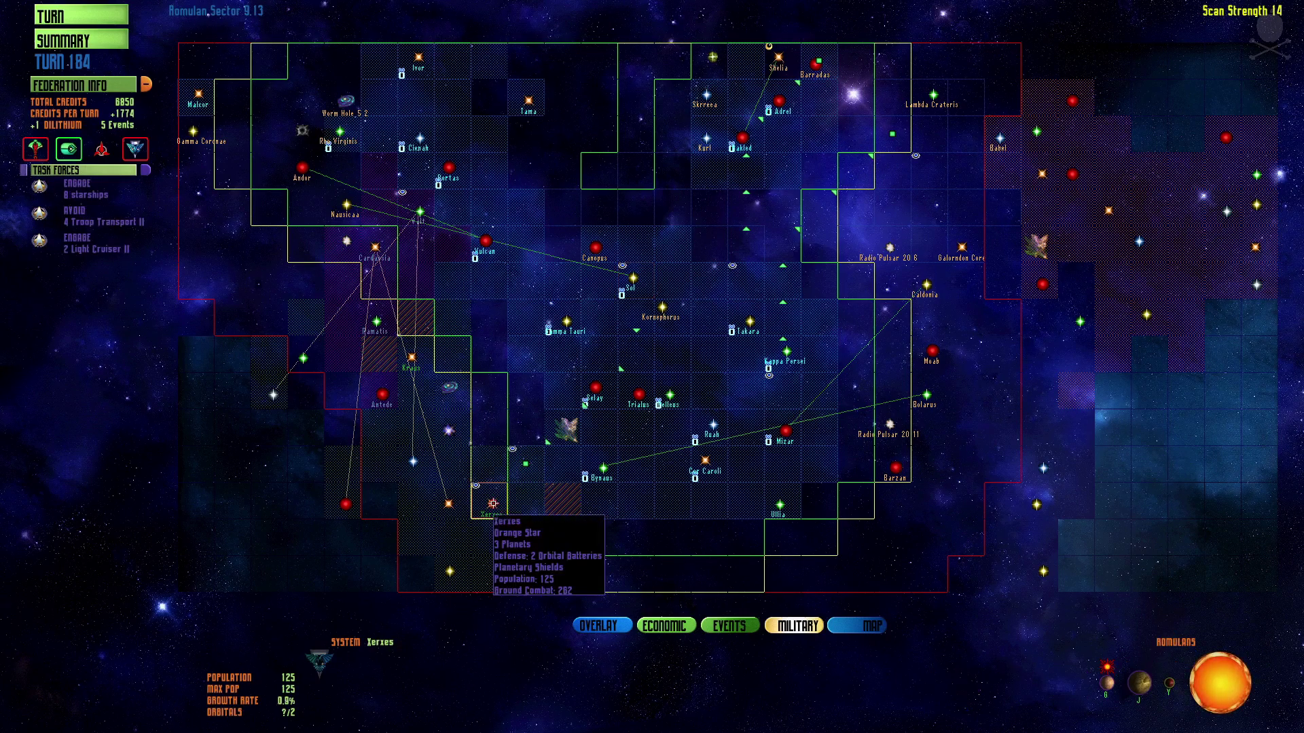
{"action": "left_click", "coordinate": [102, 193]}
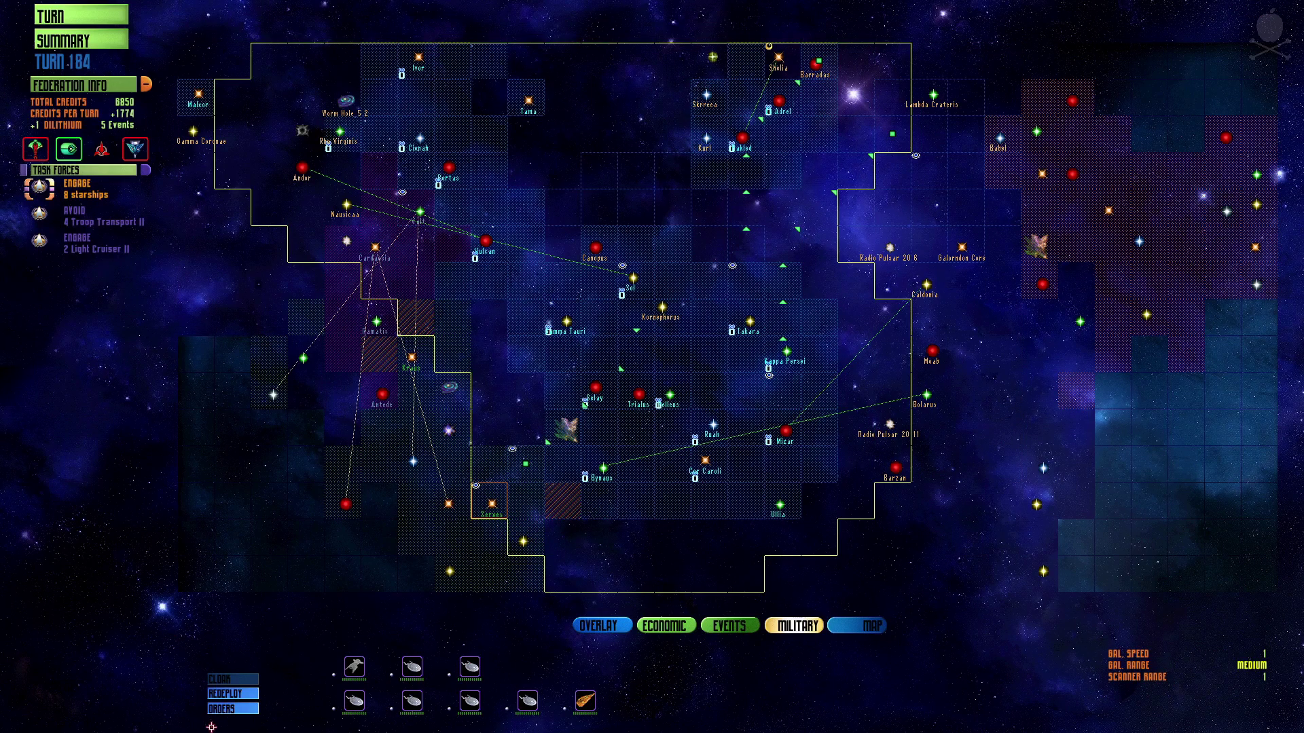
{"action": "left_click", "coordinate": [221, 706]}
{"action": "left_click", "coordinate": [335, 550]}
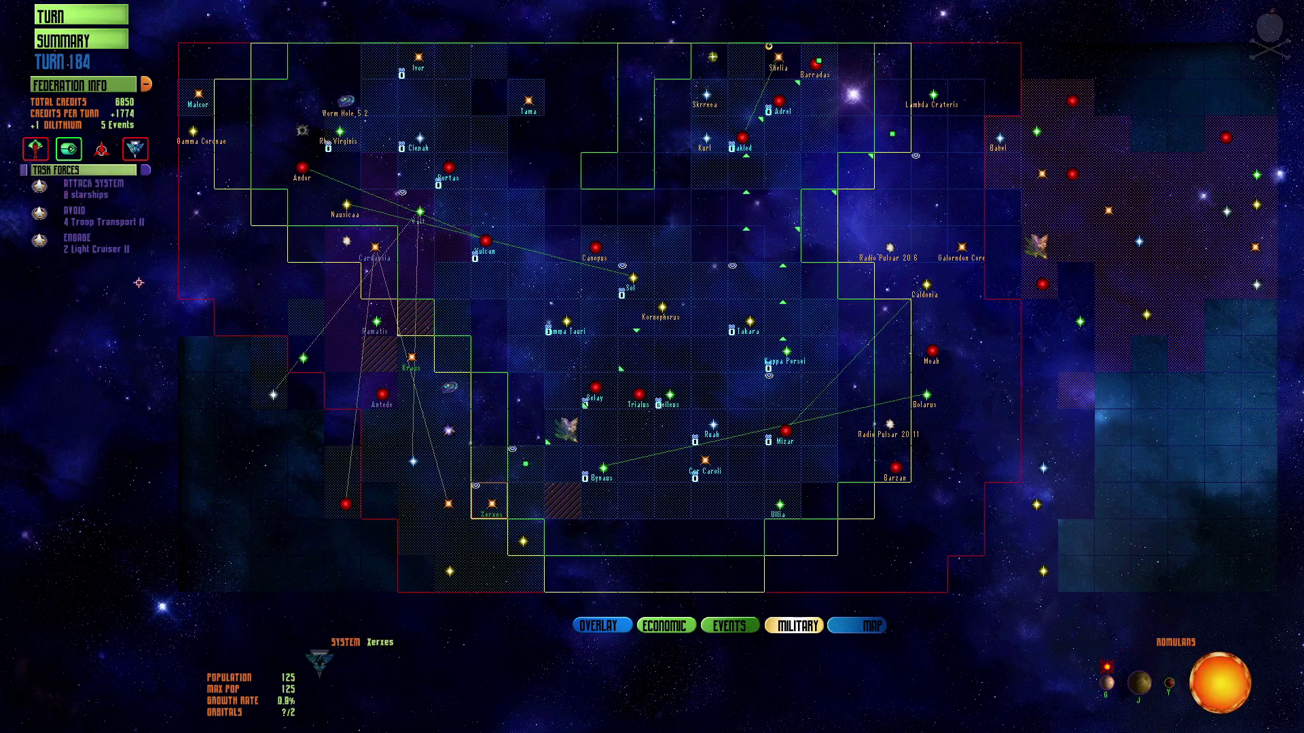
{"action": "left_click", "coordinate": [230, 708]}
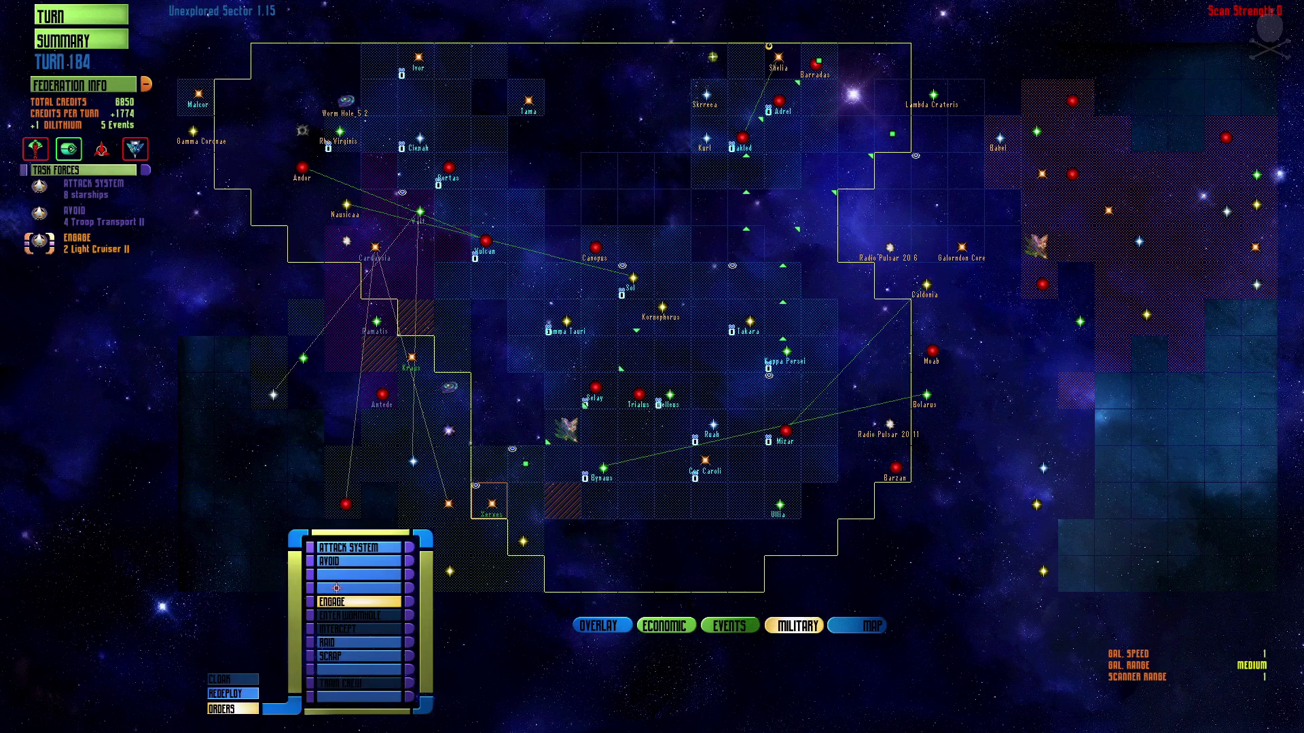
{"action": "left_click", "coordinate": [345, 549]}
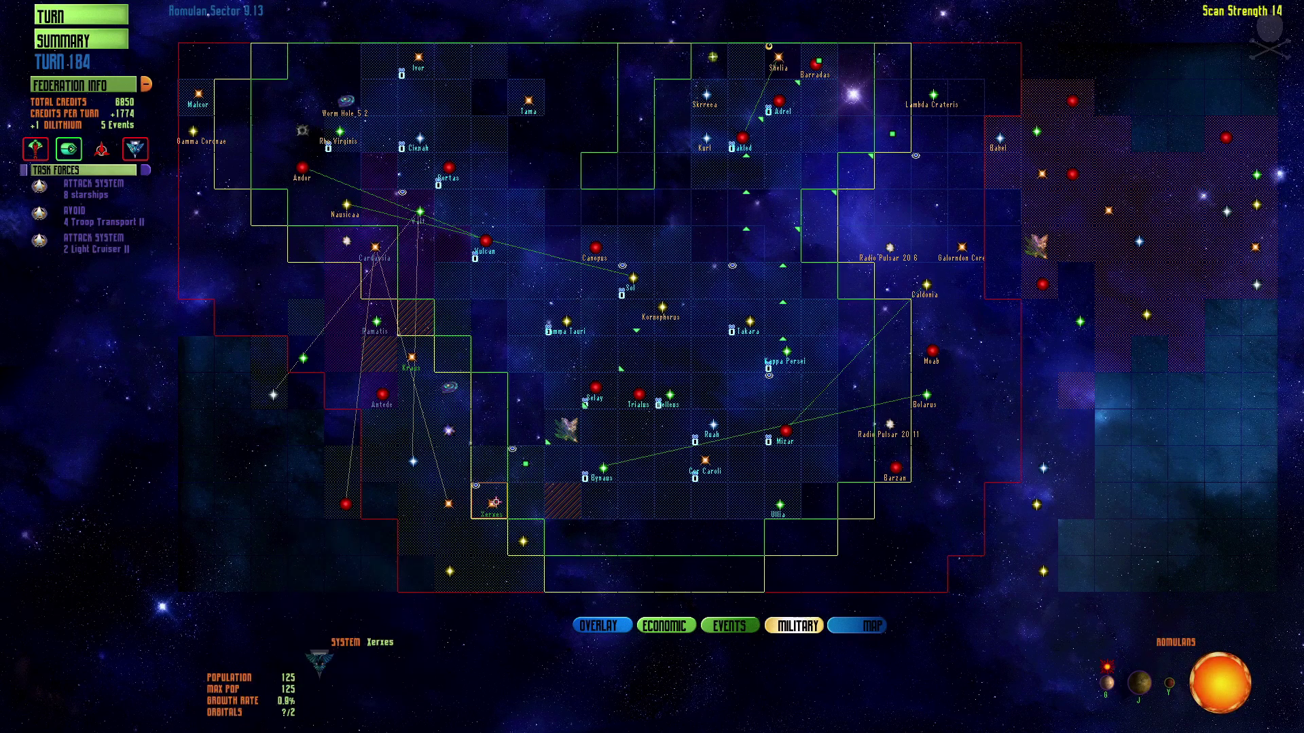
Select the troop transport force near Vulcan and choose Redeploy from its orders.
{"action": "left_click", "coordinate": [407, 227]}
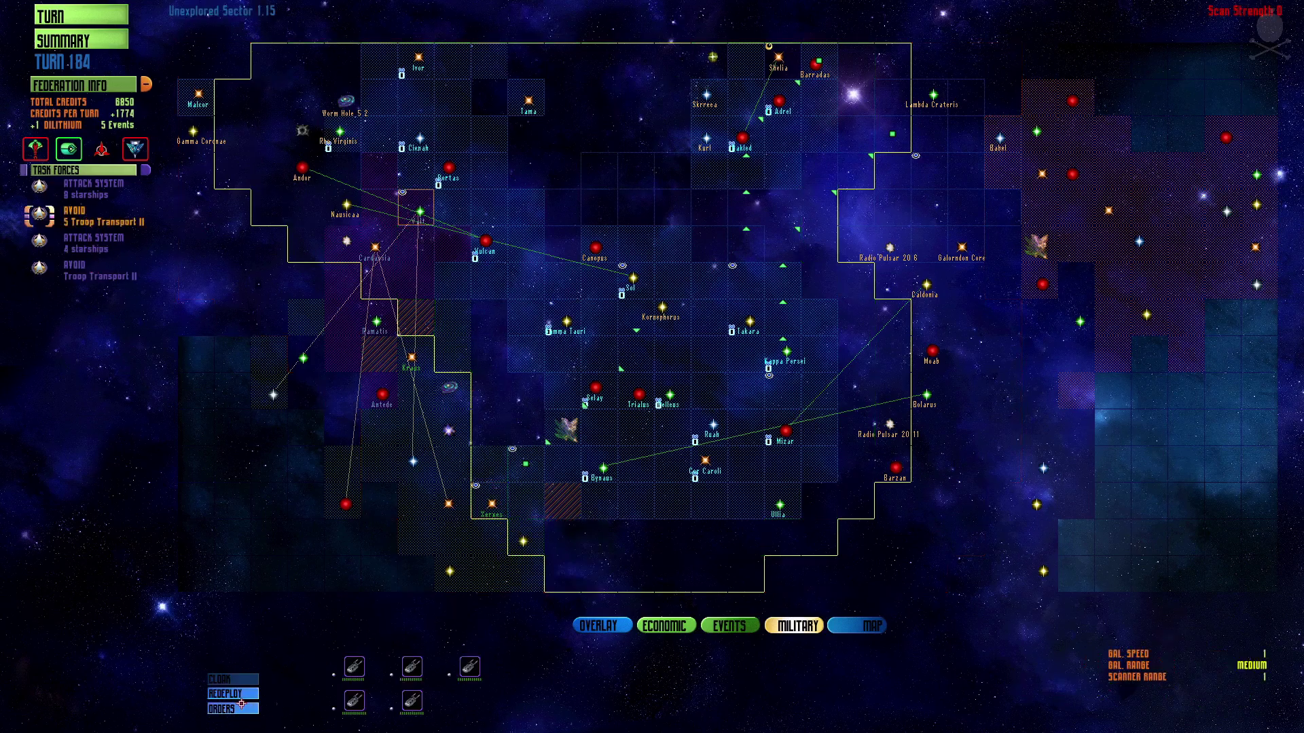
{"action": "left_click", "coordinate": [233, 708]}
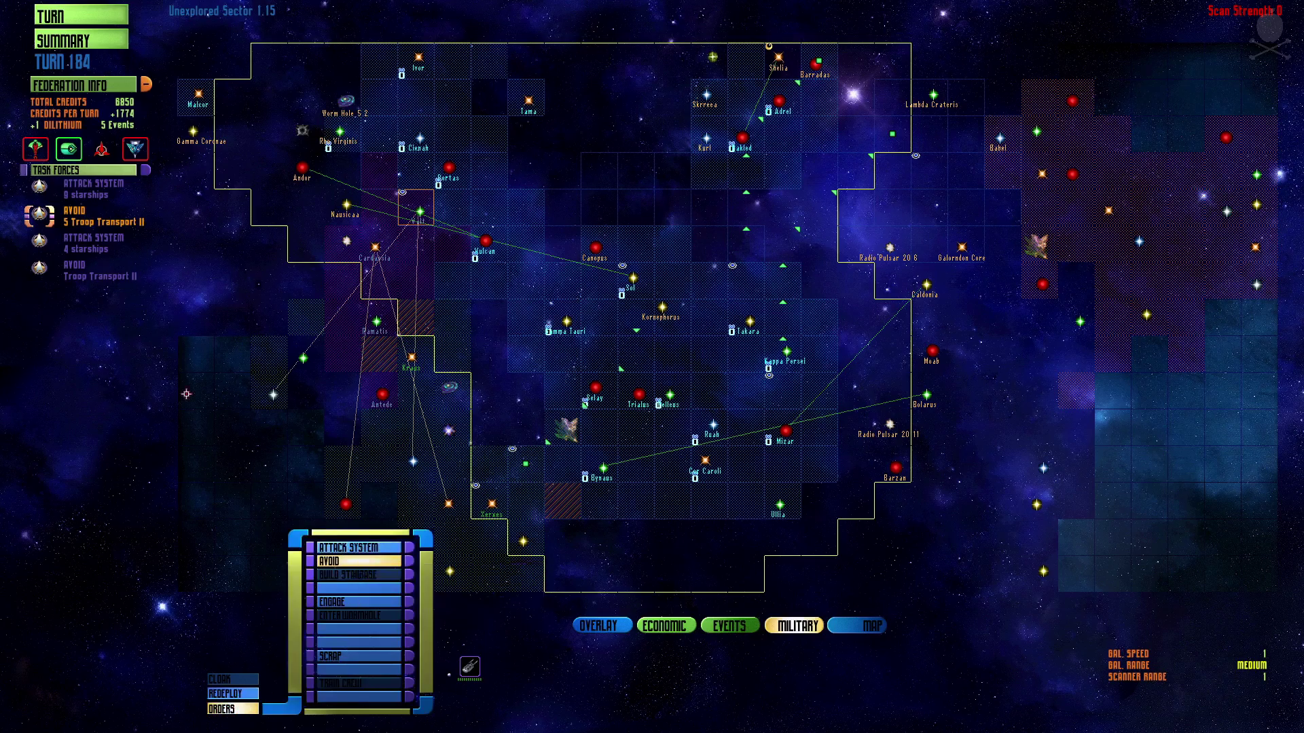
{"action": "left_click", "coordinate": [233, 694]}
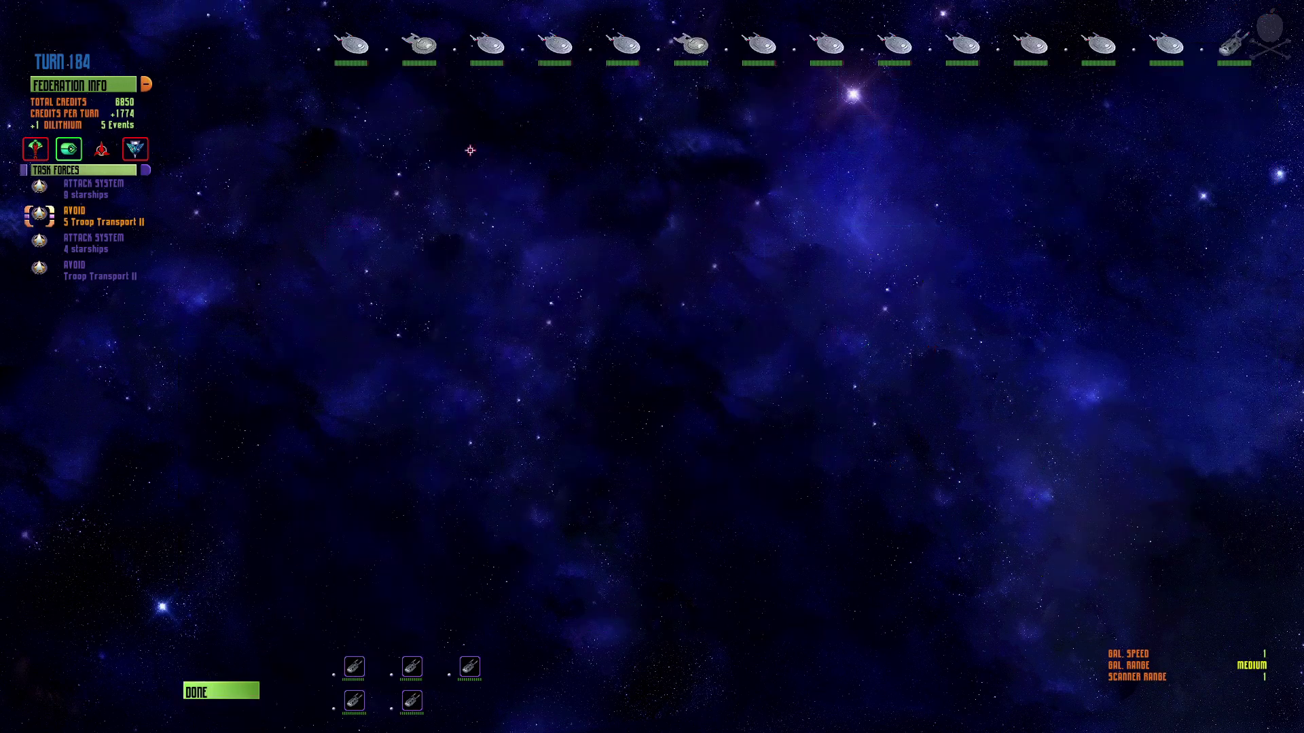
{"action": "mouse_move", "coordinate": [1233, 45]}
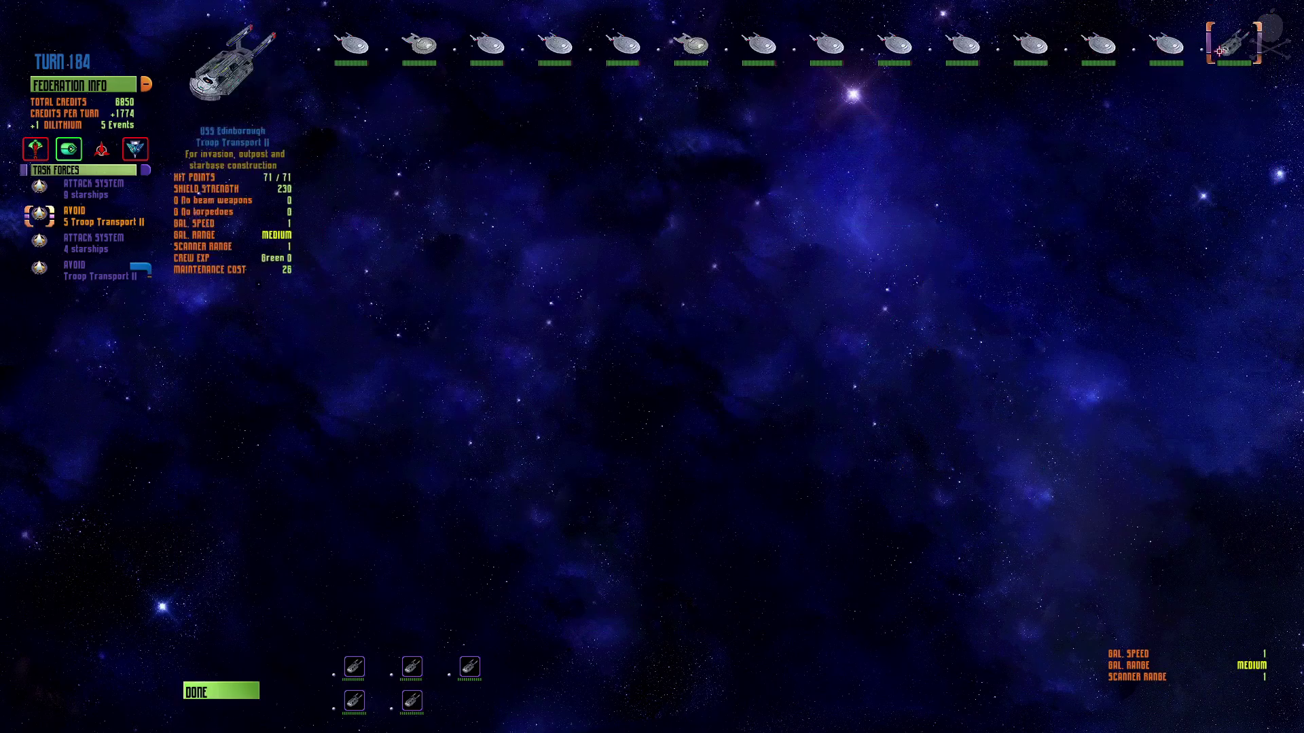
Redeploy the last transport into the troop transport force and order it to attack the system.
{"action": "left_click", "coordinate": [1220, 50]}
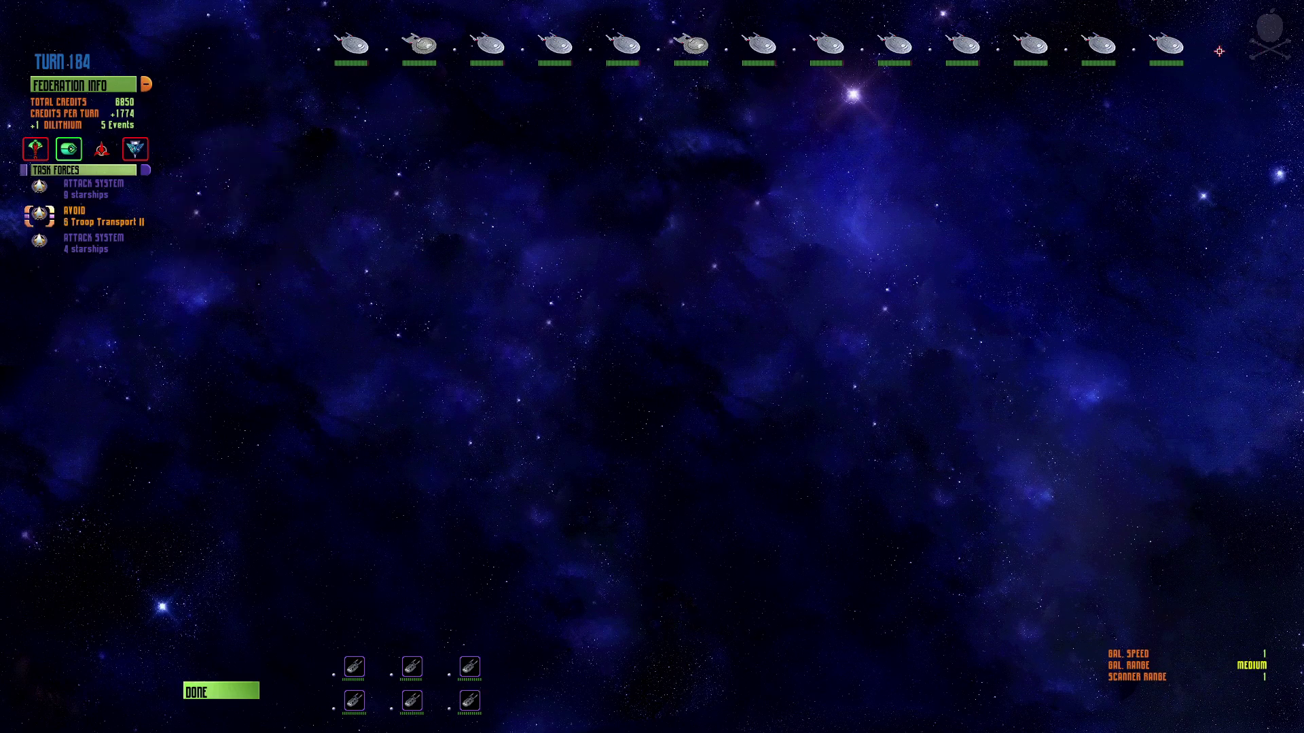
{"action": "left_click", "coordinate": [219, 691]}
{"action": "left_click", "coordinate": [233, 705]}
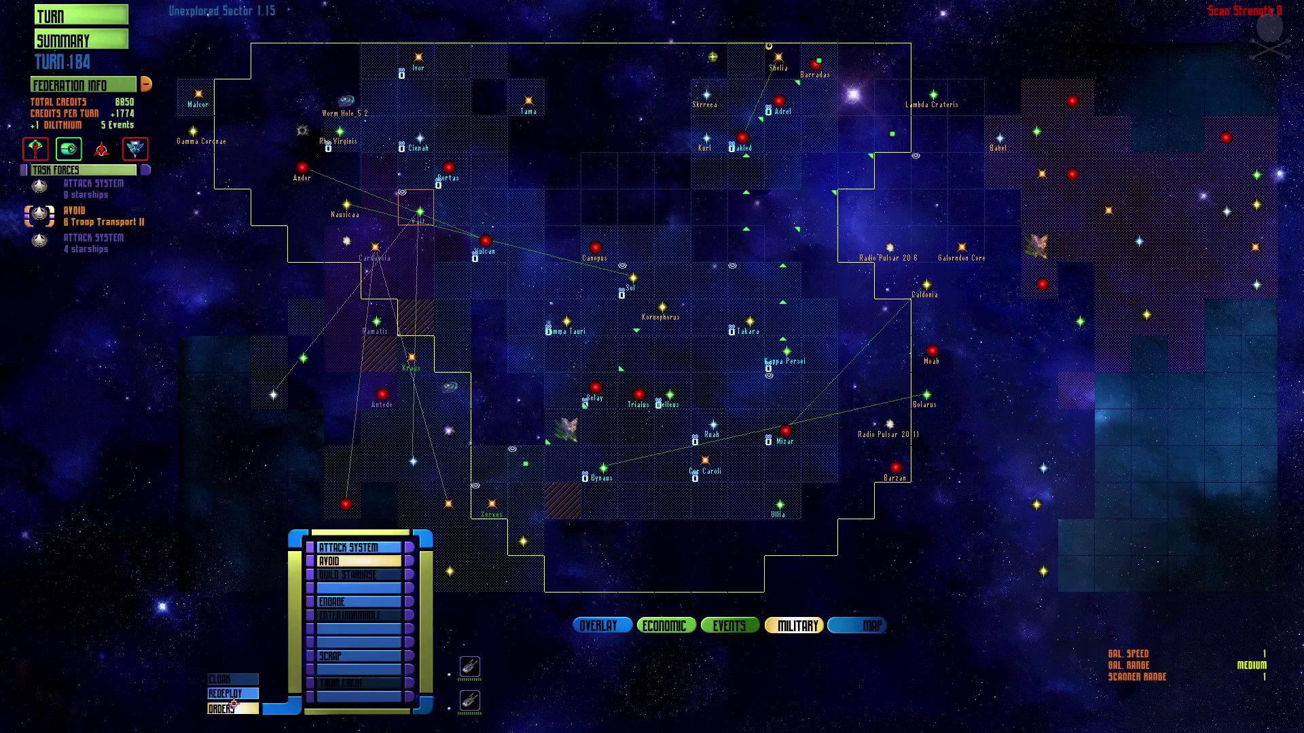
{"action": "left_click", "coordinate": [342, 550]}
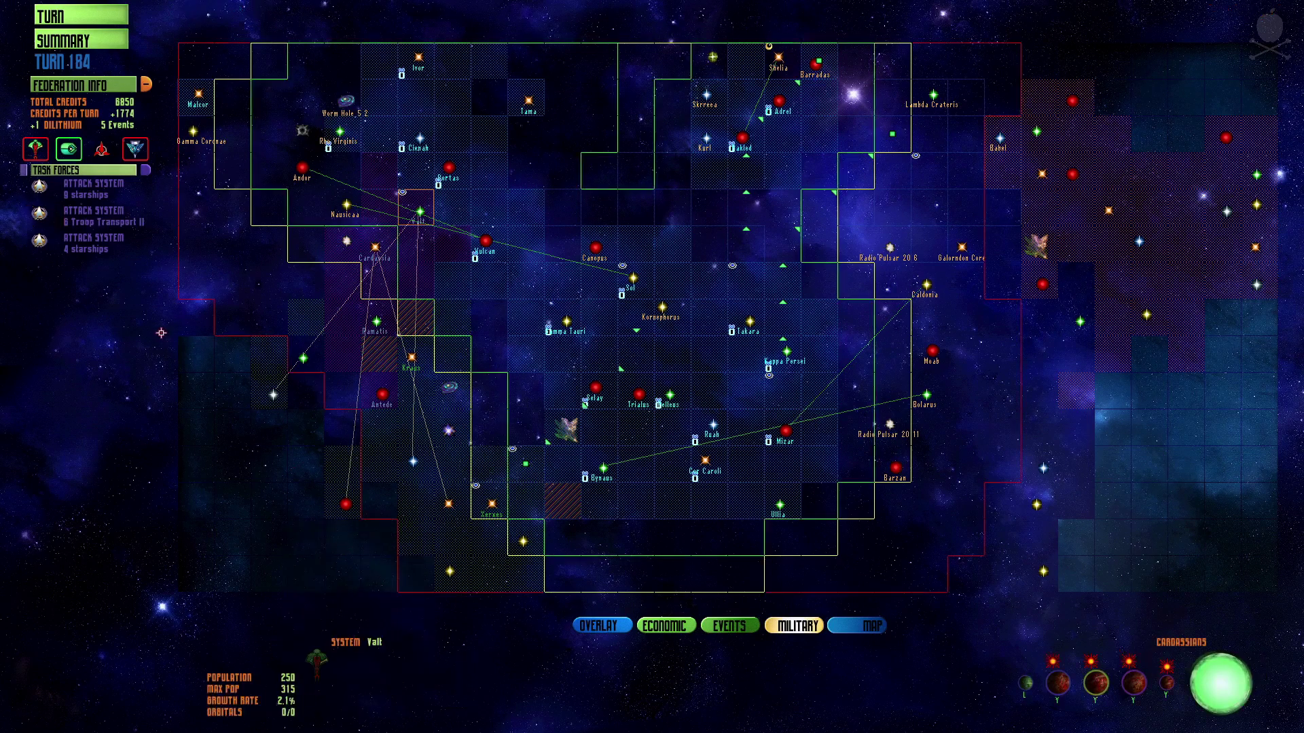
Set the 4-starship task force's orders to Engage.
{"action": "left_click", "coordinate": [101, 248]}
{"action": "left_click", "coordinate": [233, 707]}
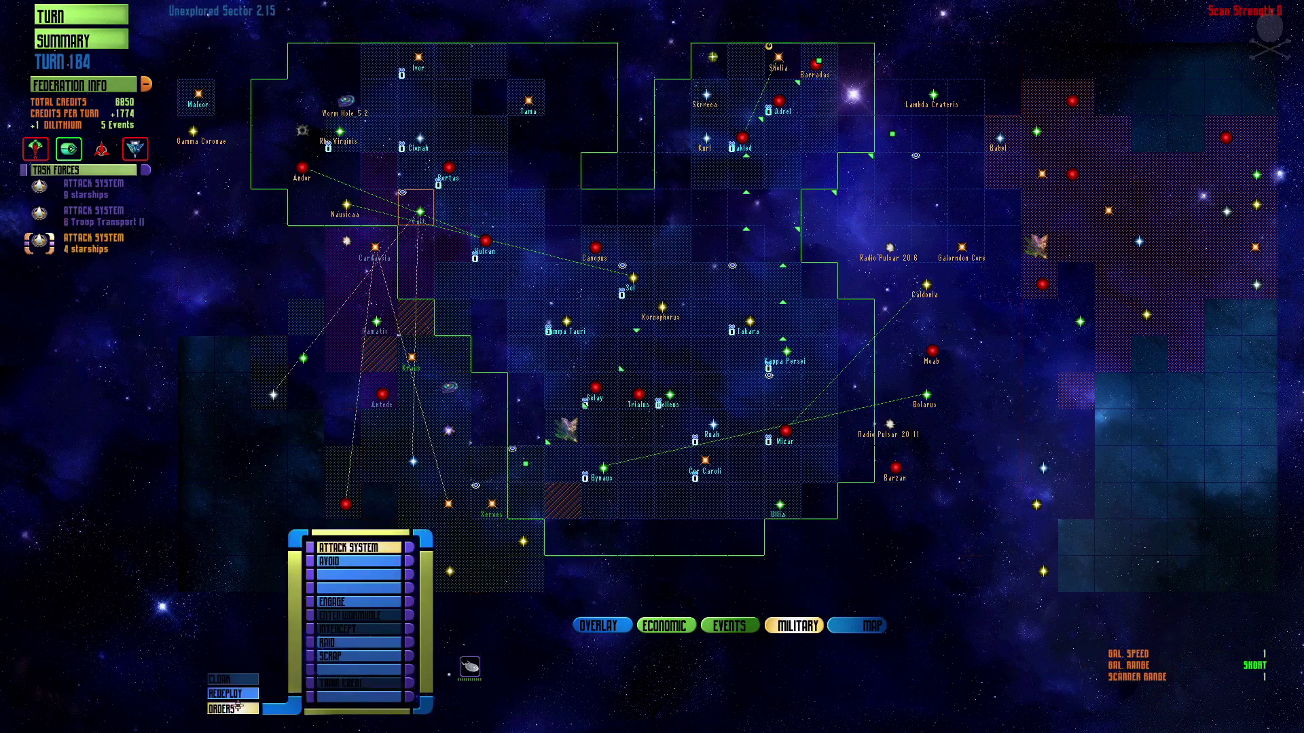
{"action": "left_click", "coordinate": [344, 548]}
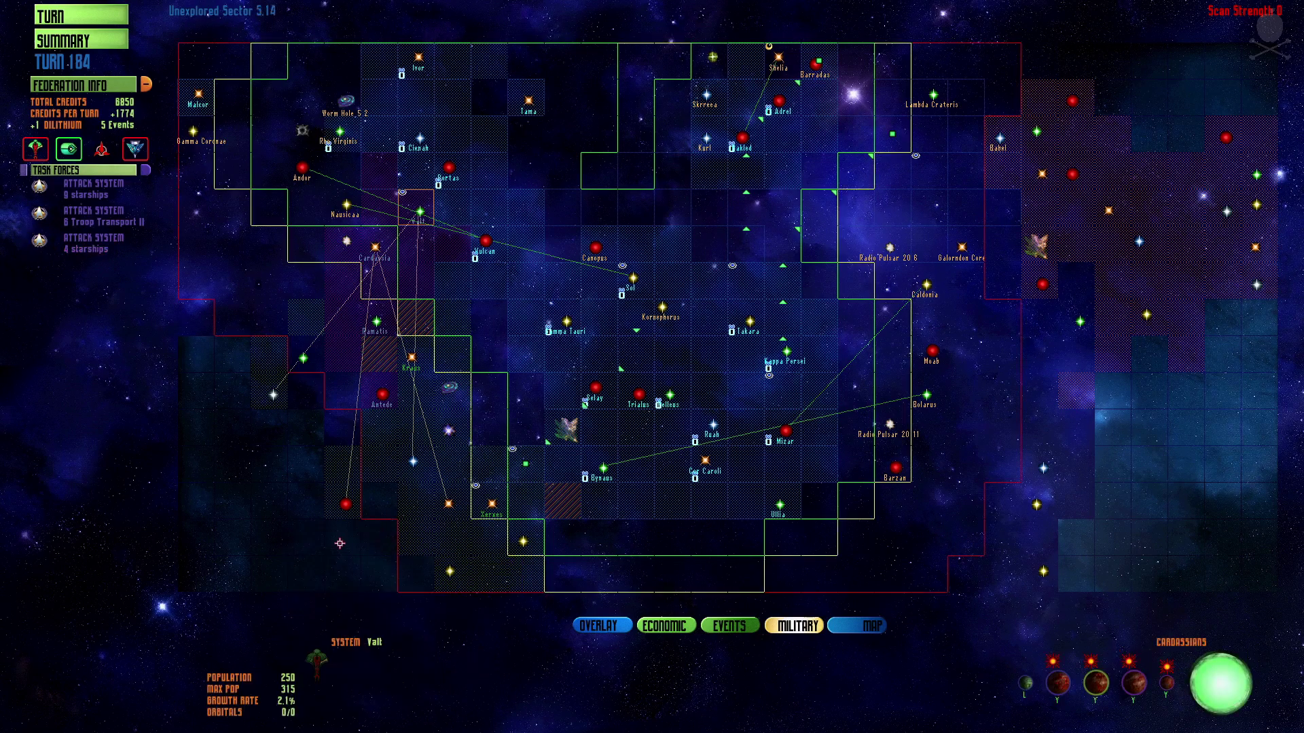
{"action": "left_click", "coordinate": [233, 710]}
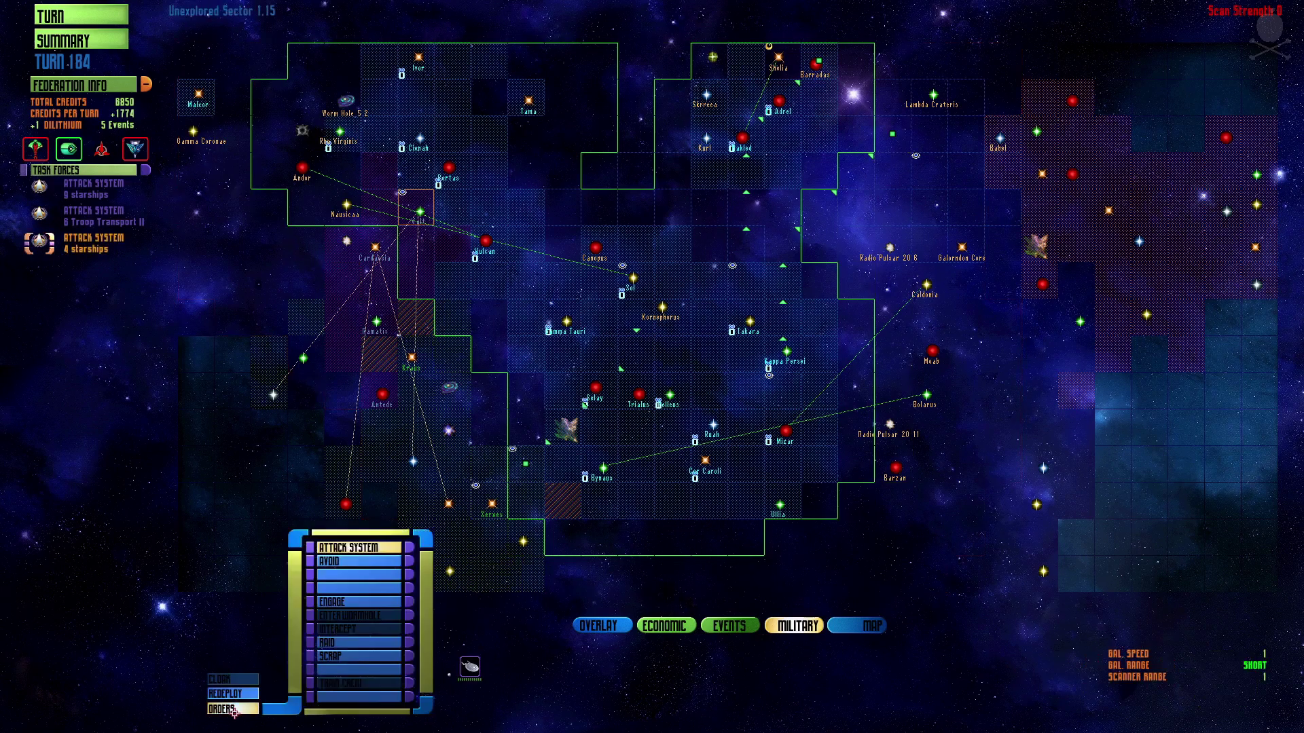
{"action": "left_click", "coordinate": [336, 601]}
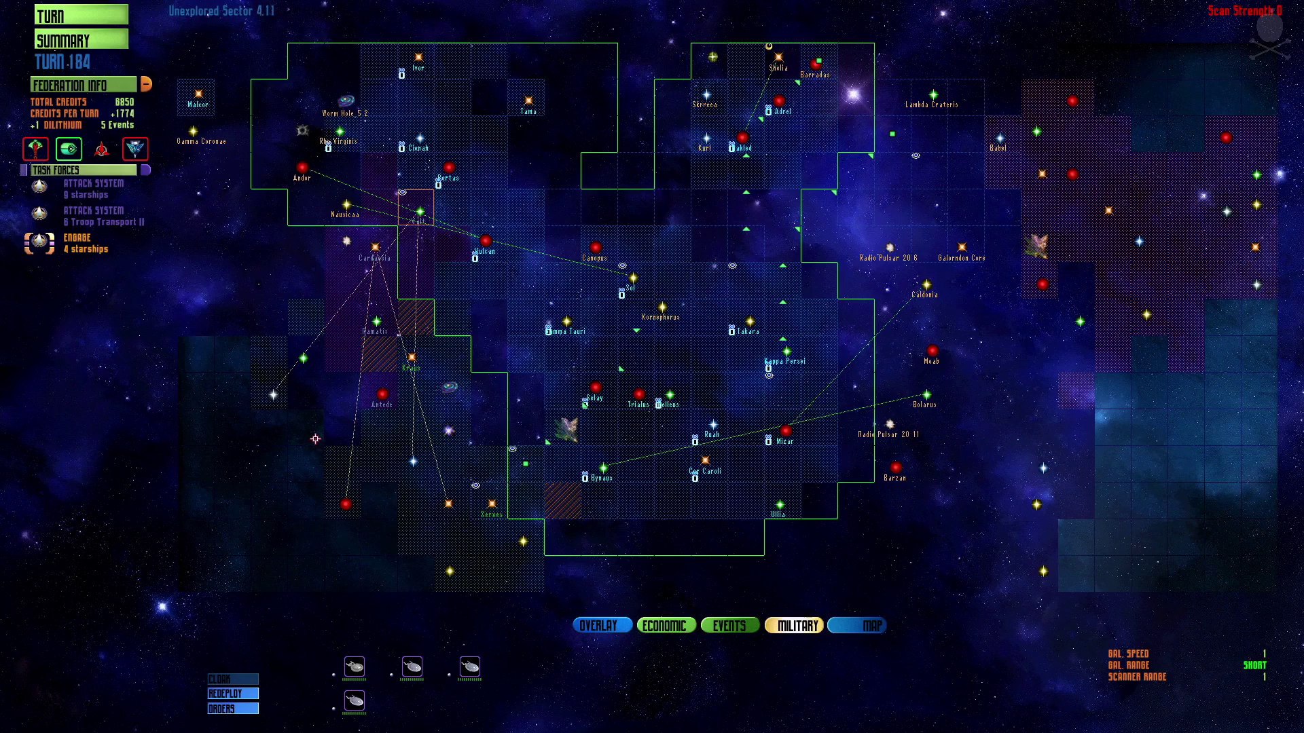
Check the Yalt and Sol system details, then reopen the turn's events summary.
{"action": "left_click", "coordinate": [419, 214]}
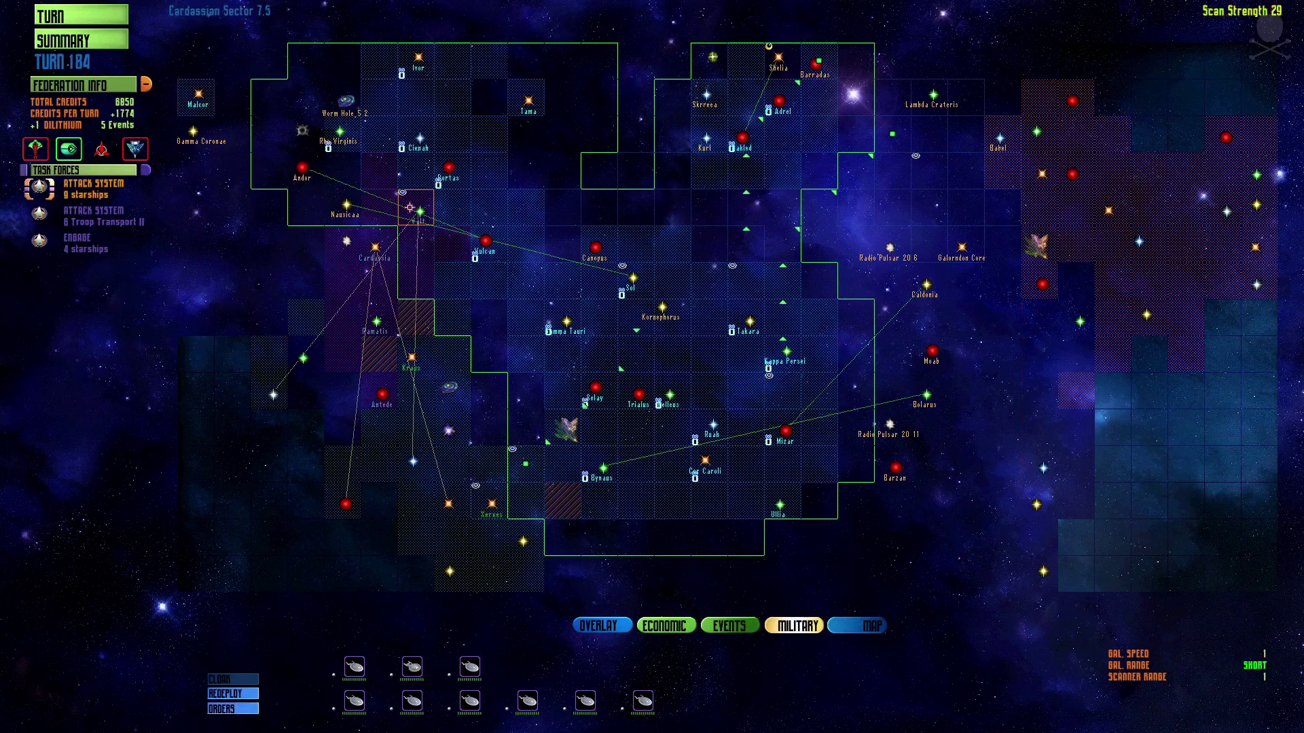
{"action": "left_click", "coordinate": [631, 281]}
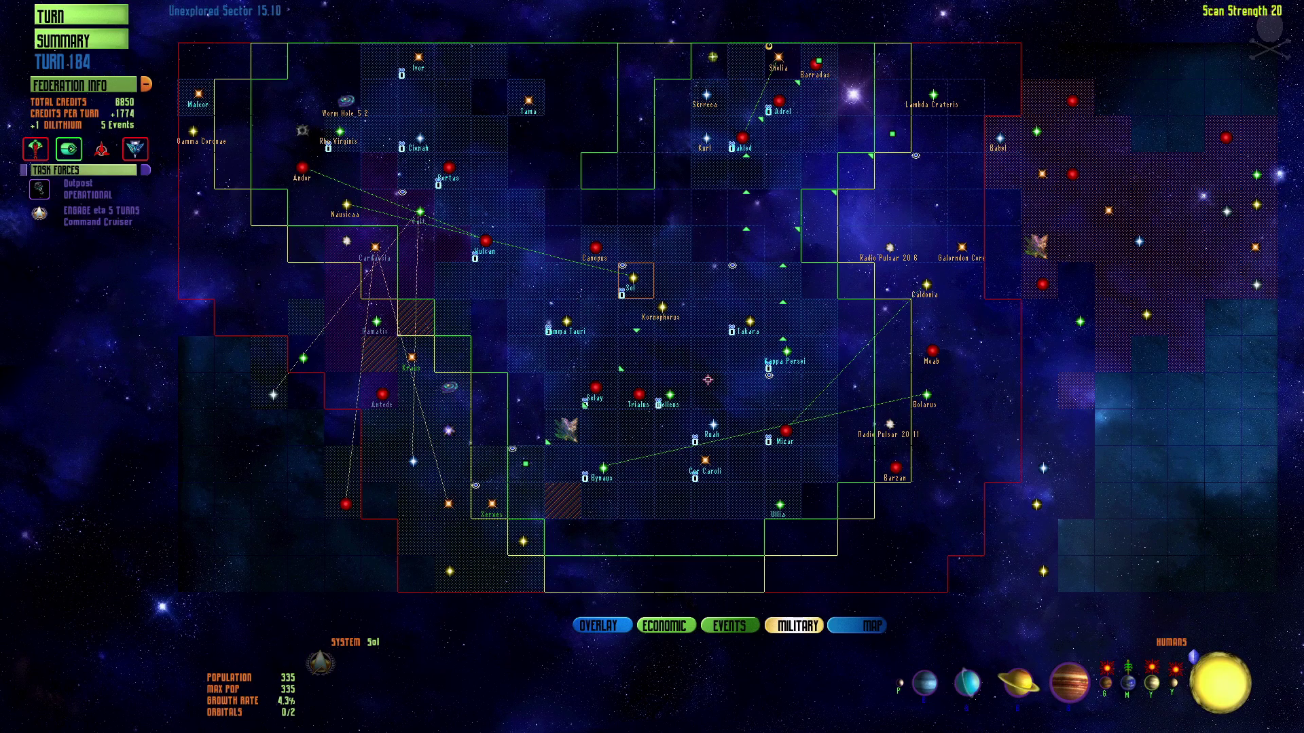
{"action": "left_click", "coordinate": [115, 46]}
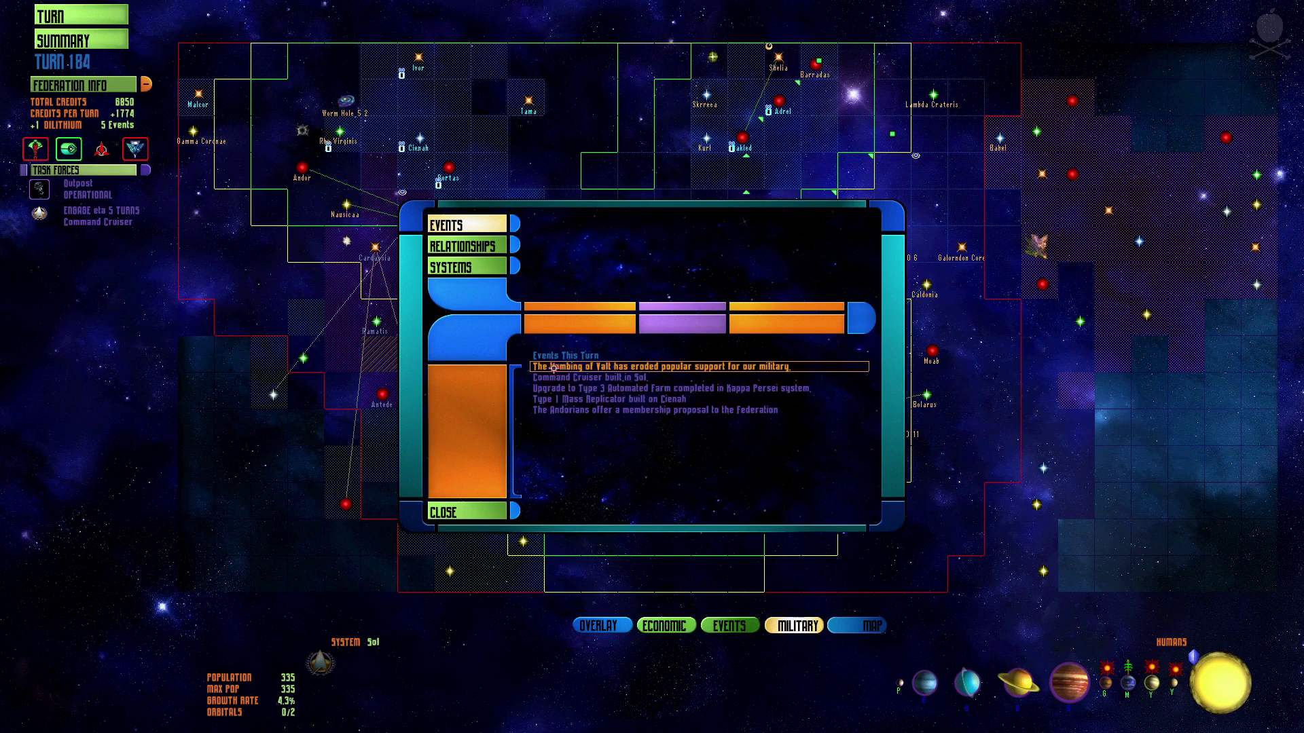
Close the events summary and set the 8-starship task force to Engage.
{"action": "left_click", "coordinate": [470, 513]}
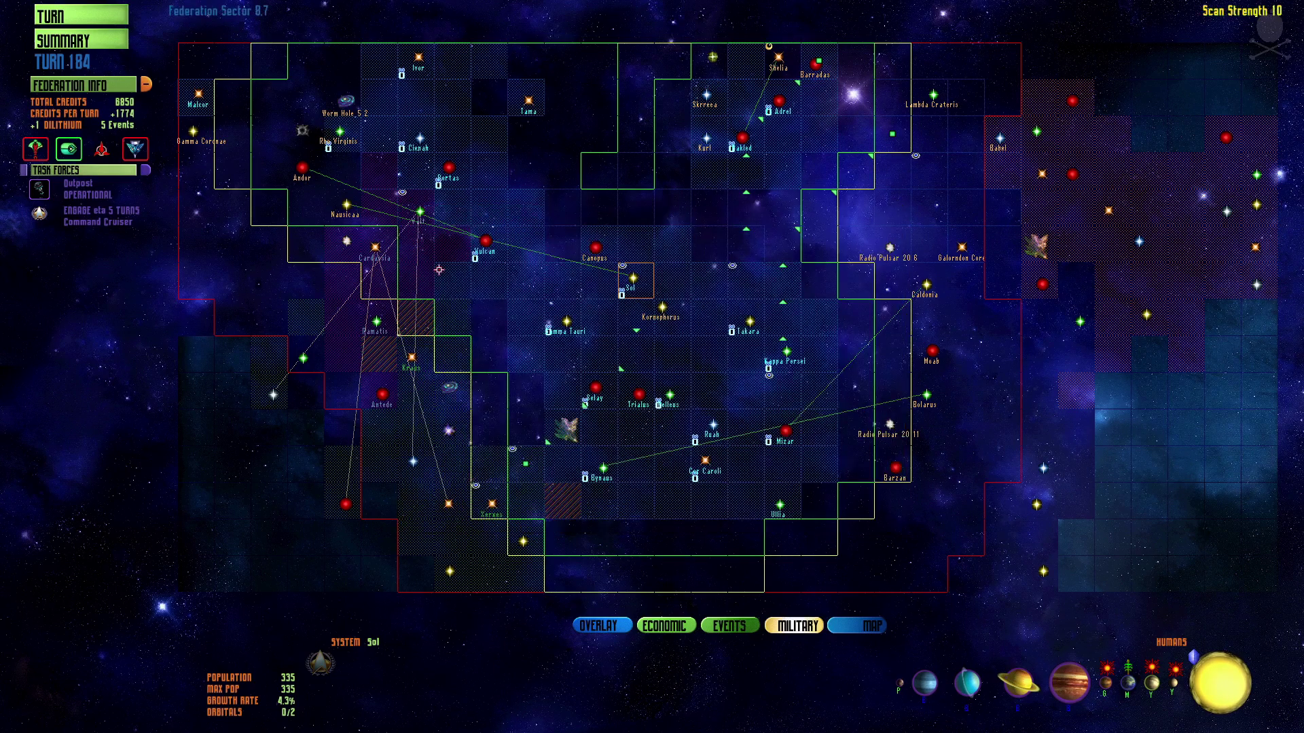
{"action": "left_click", "coordinate": [41, 186]}
{"action": "left_click", "coordinate": [235, 710]}
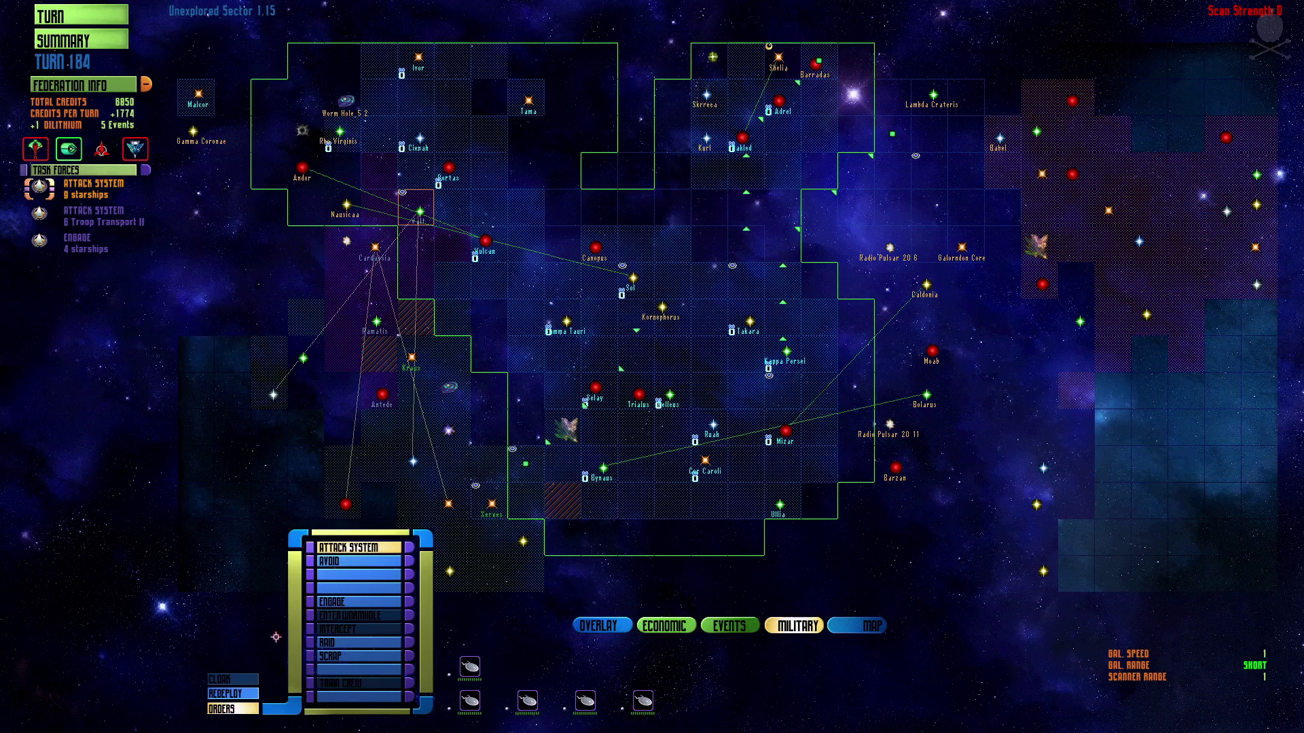
{"action": "left_click", "coordinate": [356, 605]}
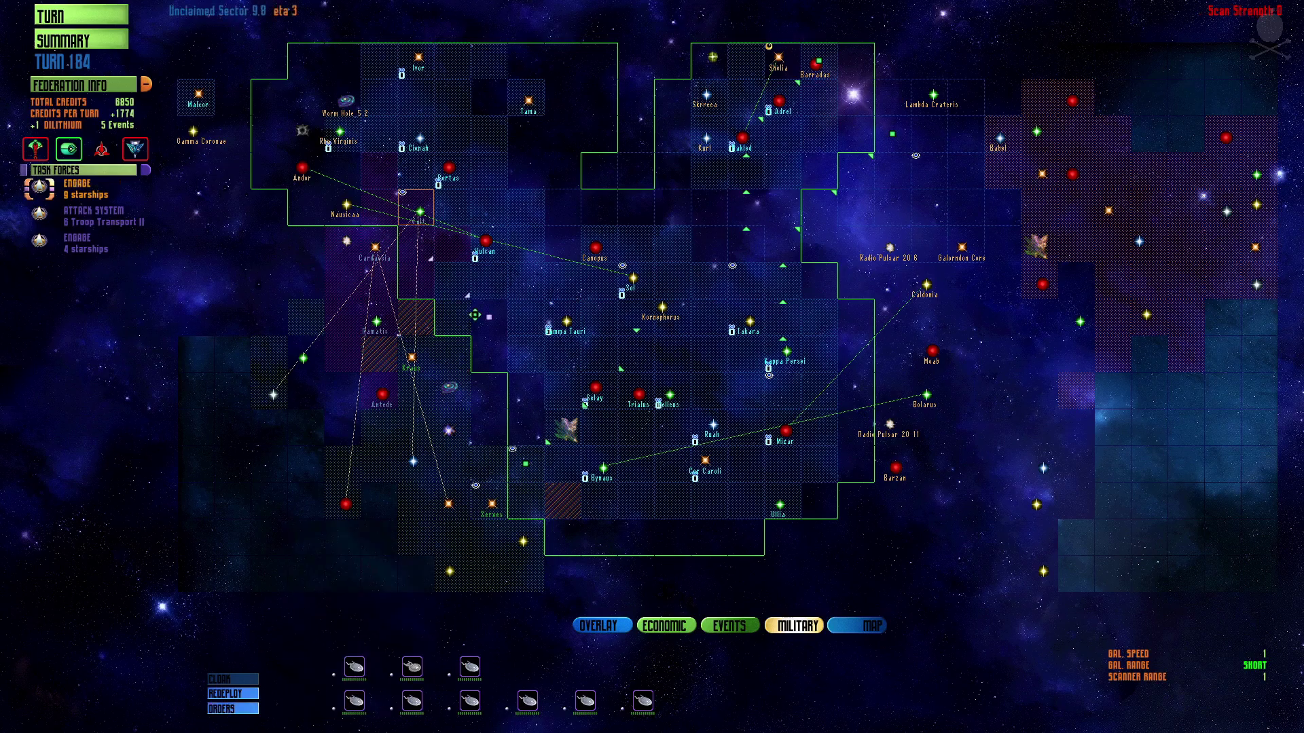
{"action": "right_click", "coordinate": [413, 246]}
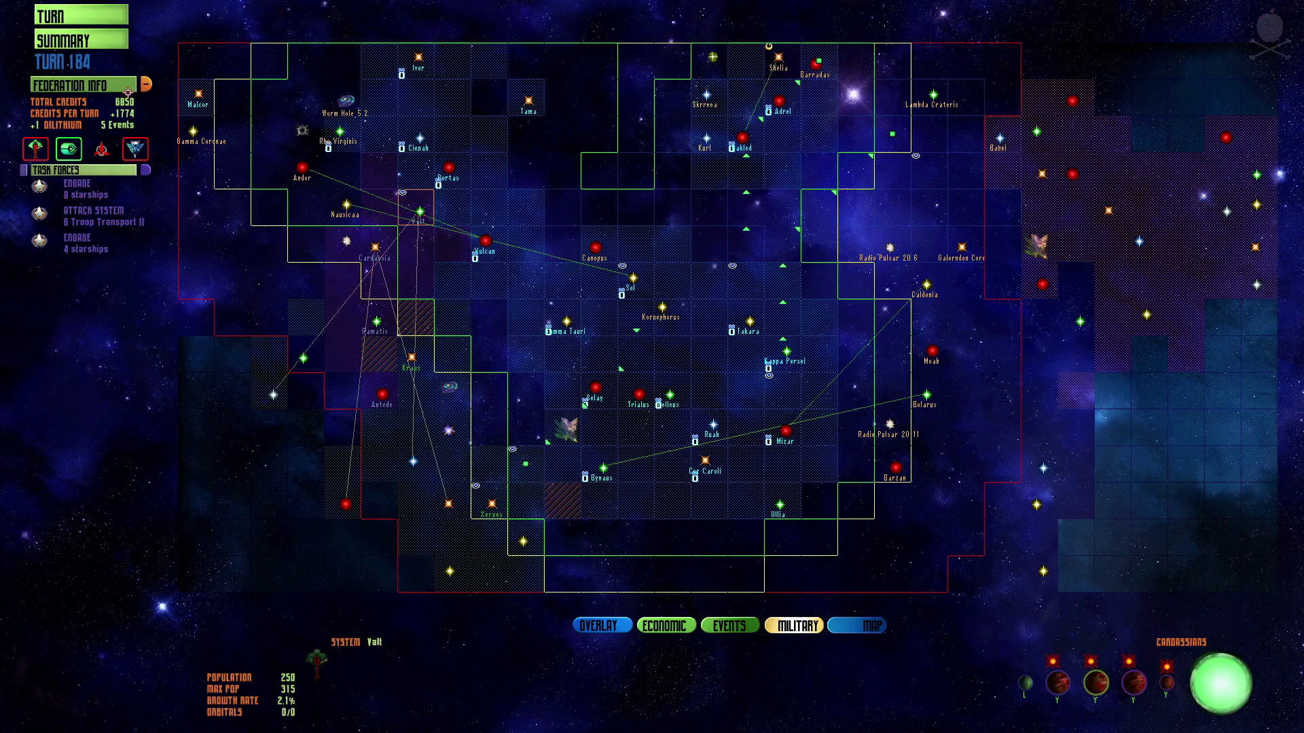
Open the Ullia system from the turn summary's systems table.
{"action": "left_click", "coordinate": [87, 45]}
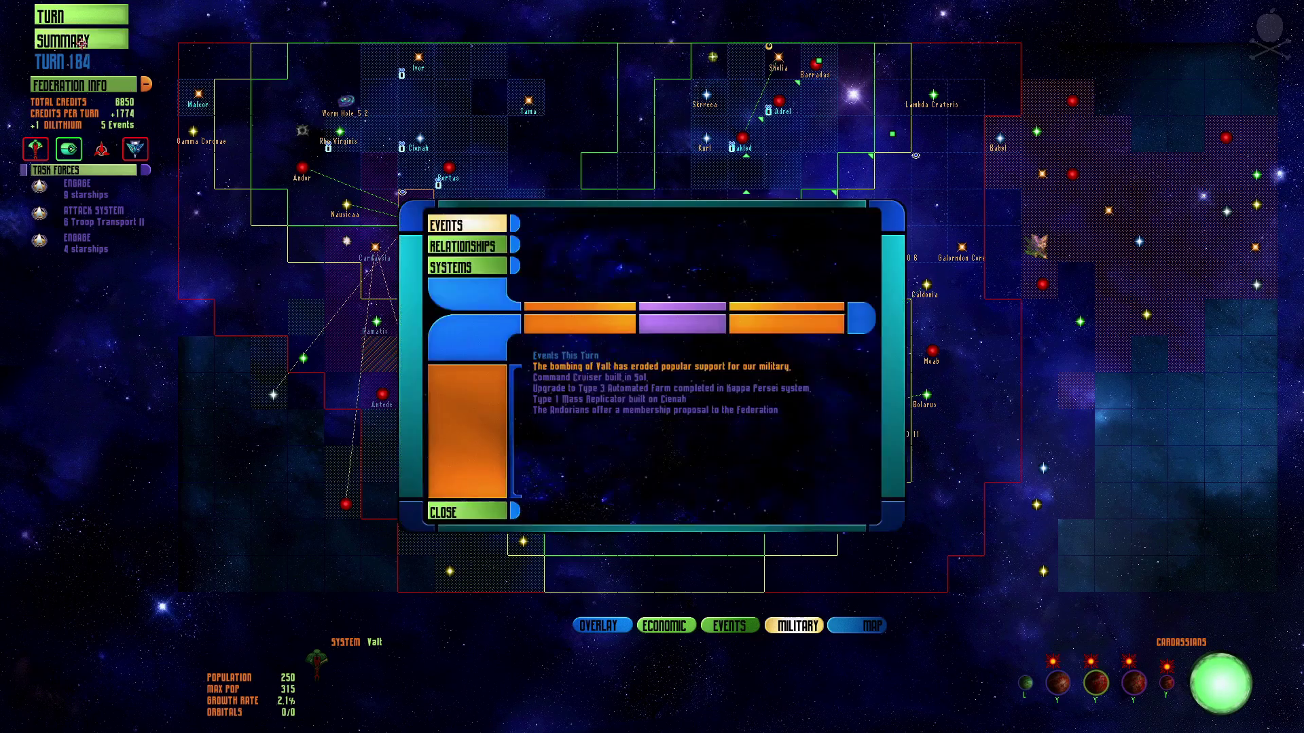
{"action": "left_click", "coordinate": [473, 269]}
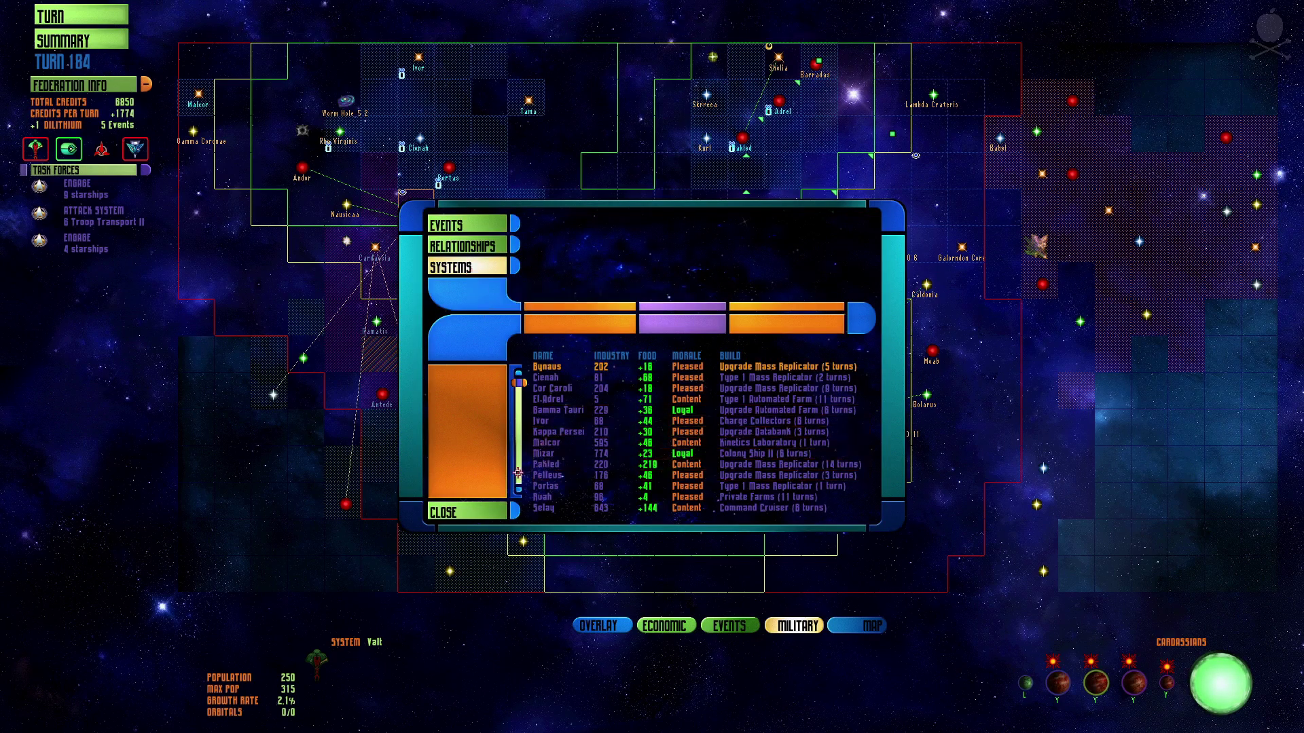
{"action": "scroll", "coordinate": [517, 473], "scroll_direction": "down", "scroll_amount": 2}
{"action": "left_click", "coordinate": [560, 495]}
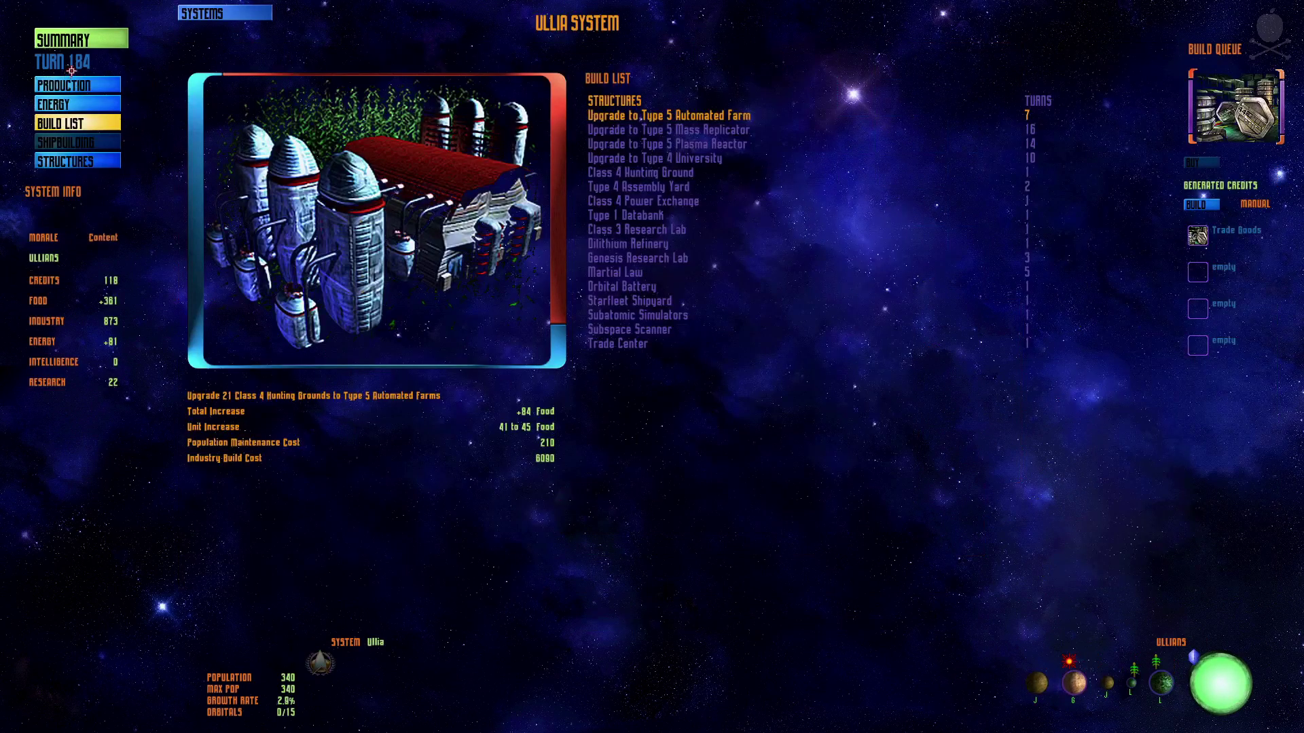
Check Ullia's production, queue 10 Type 1 Databanks, and go back to the galaxy map.
{"action": "left_click", "coordinate": [78, 84]}
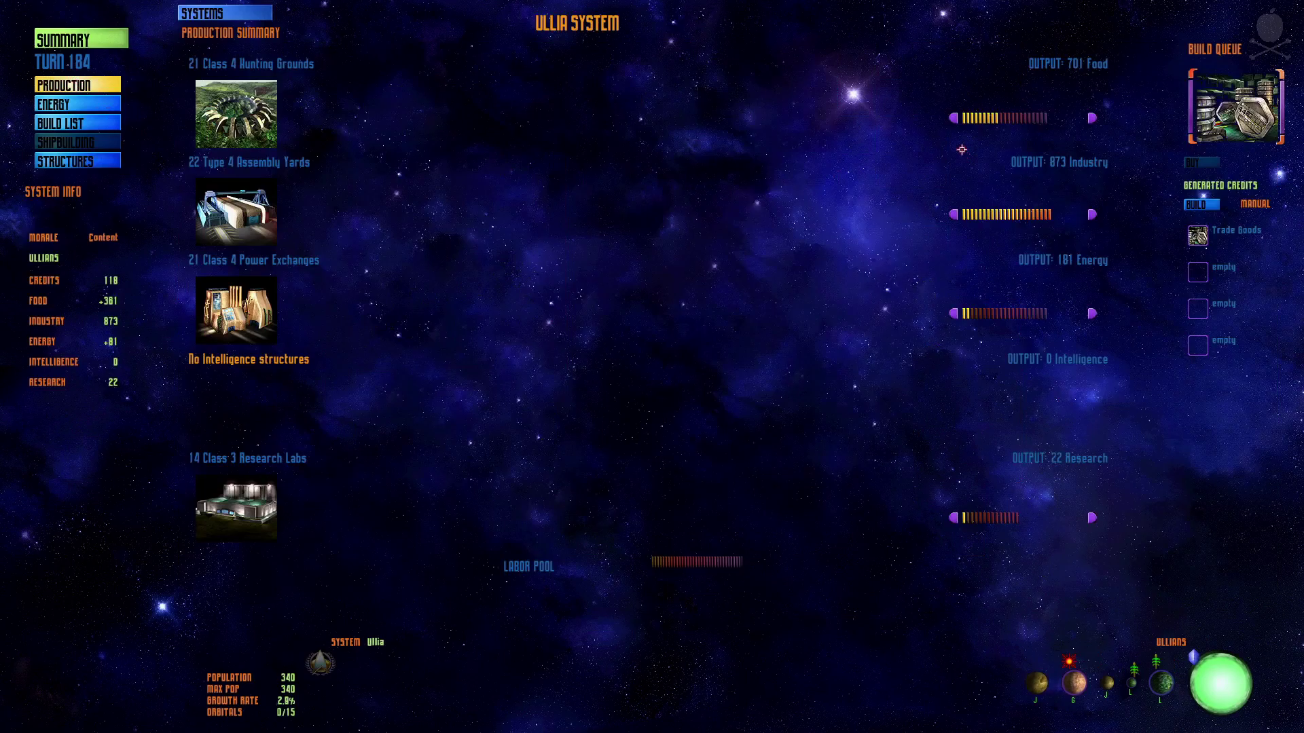
{"action": "left_click", "coordinate": [61, 122]}
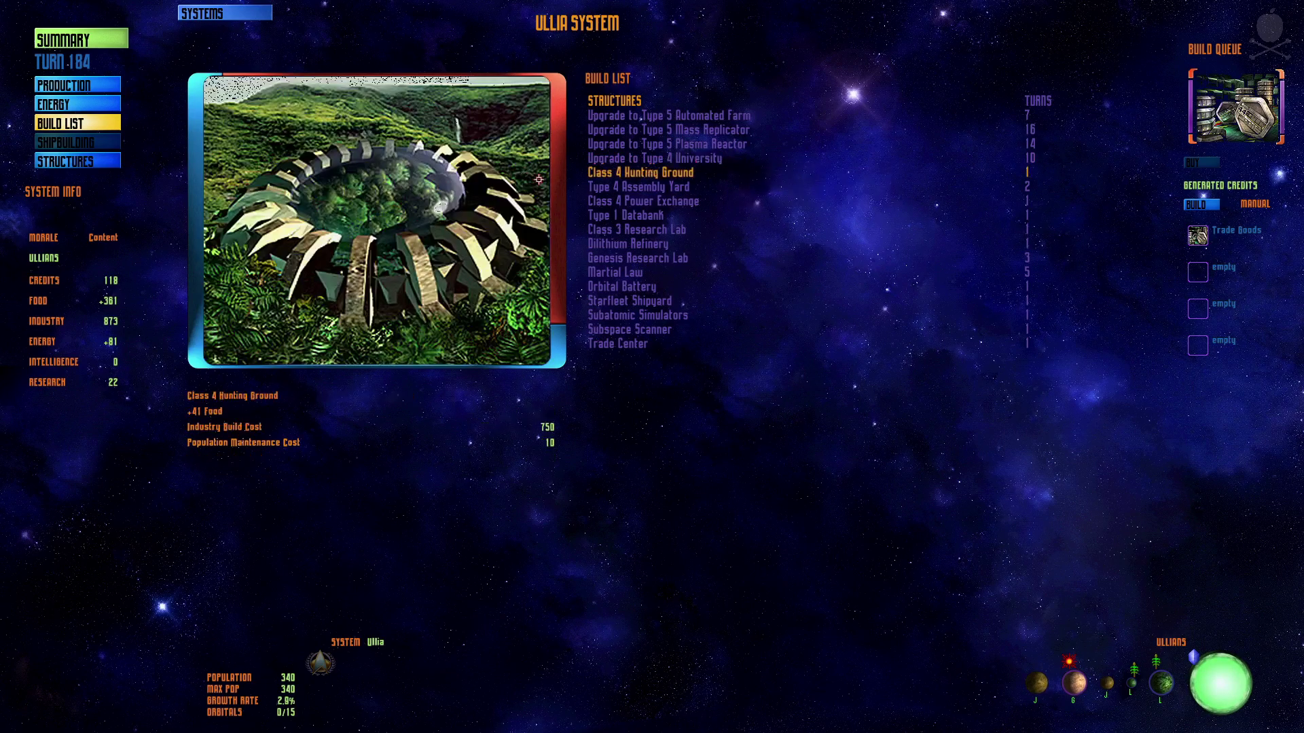
{"action": "left_click", "coordinate": [643, 214]}
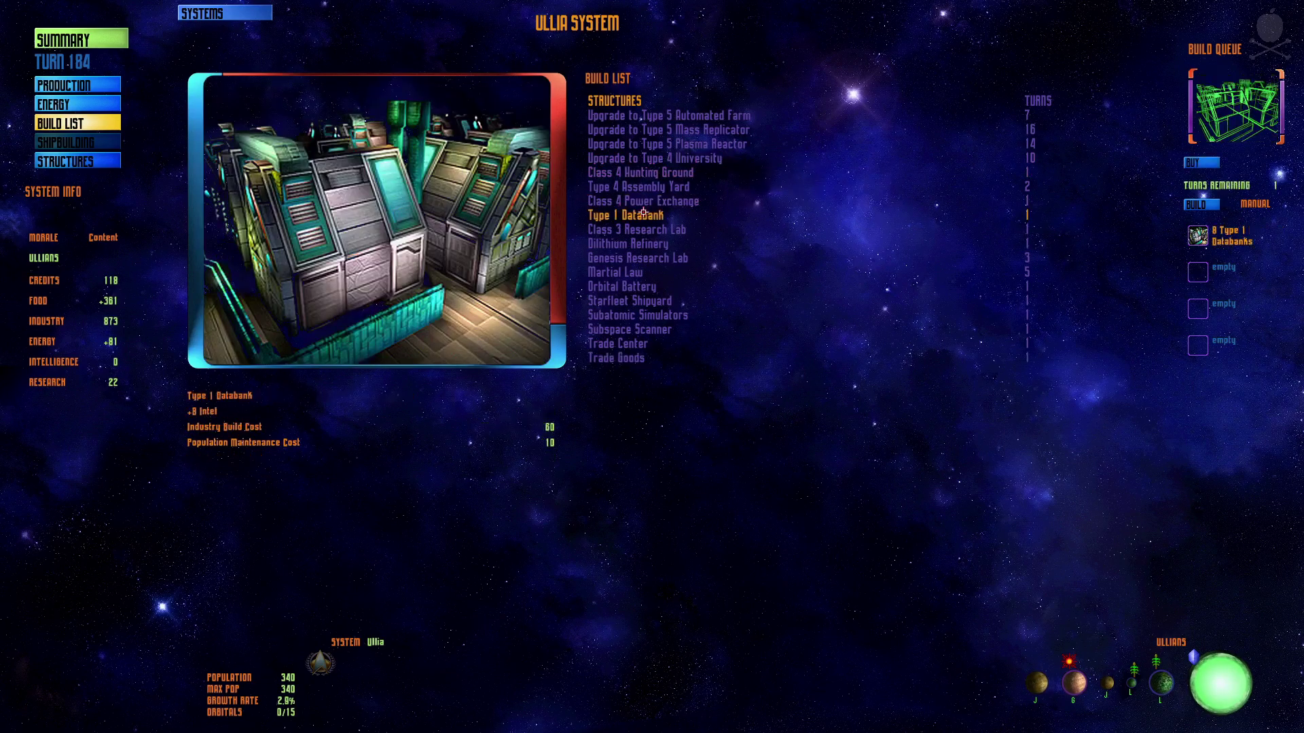
{"action": "double_click", "coordinate": [643, 213]}
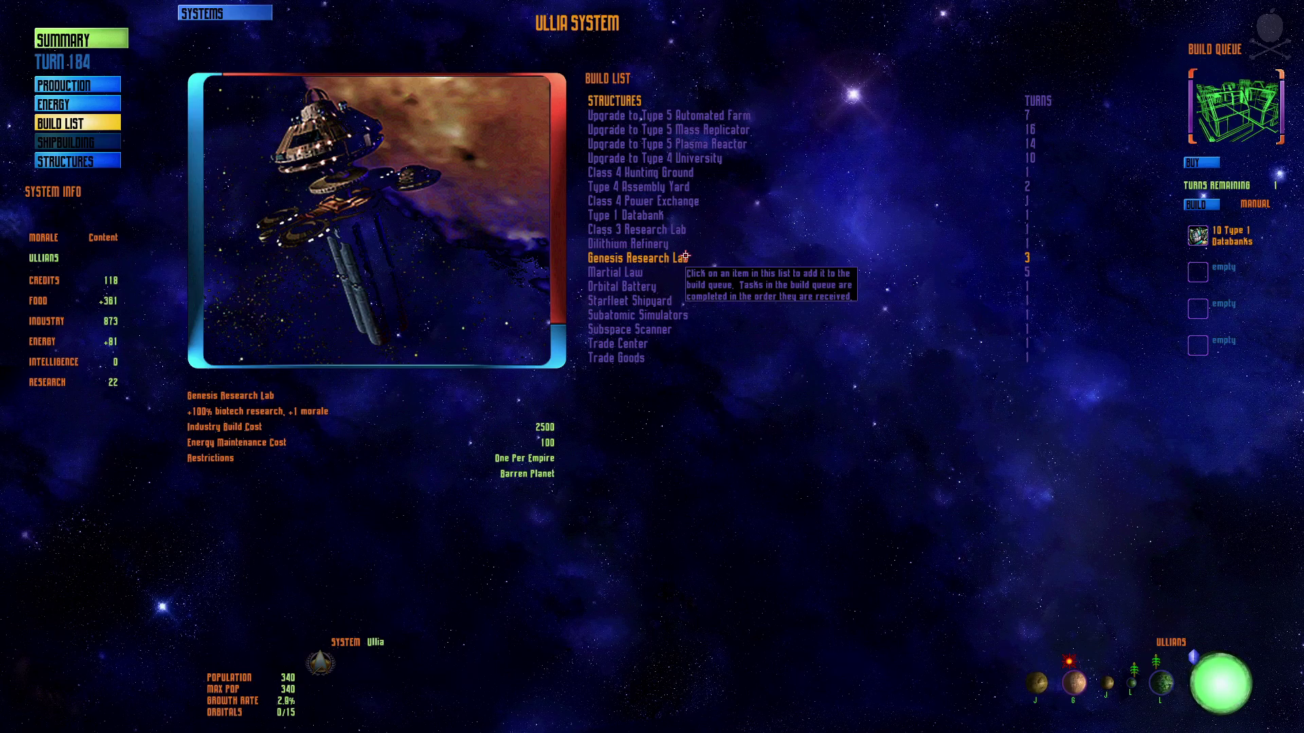
{"action": "right_click", "coordinate": [694, 337]}
{"action": "left_click", "coordinate": [692, 339]}
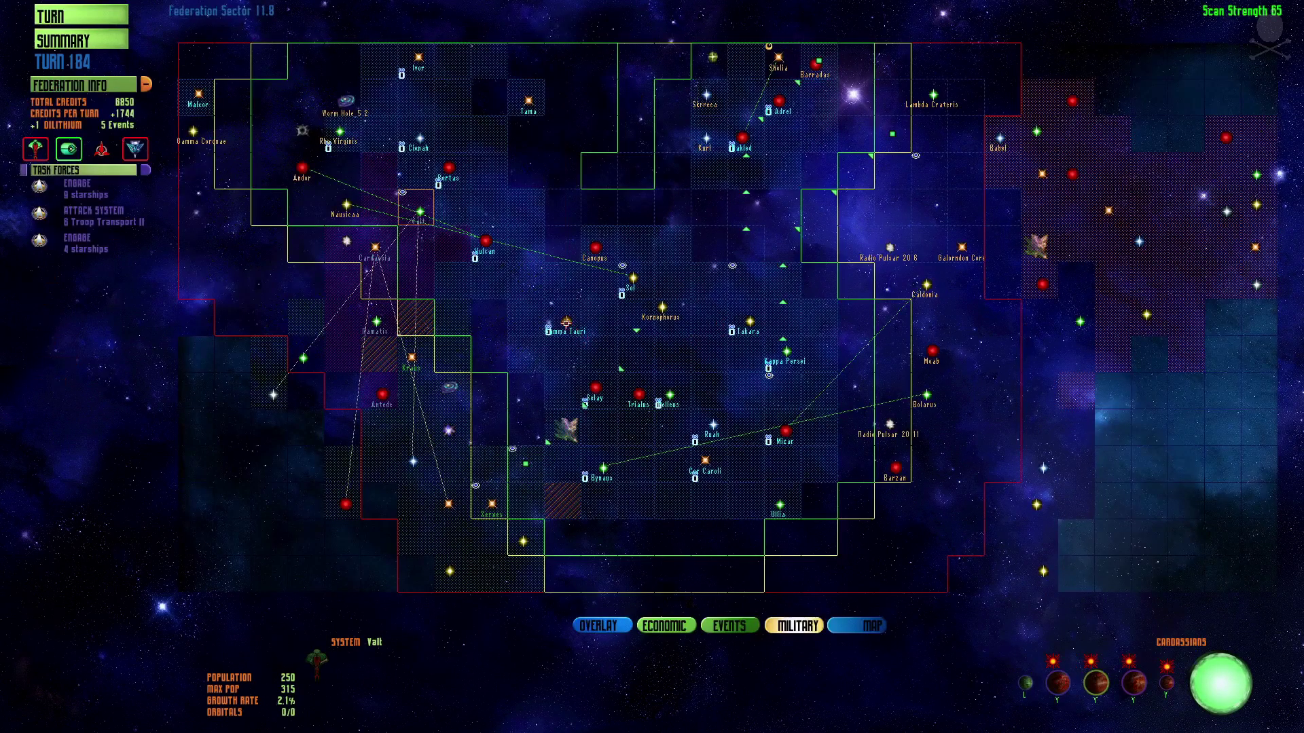
Add a Genesis Research Lab to Kappa Persei's build queue and view its production.
{"action": "left_click", "coordinate": [785, 353]}
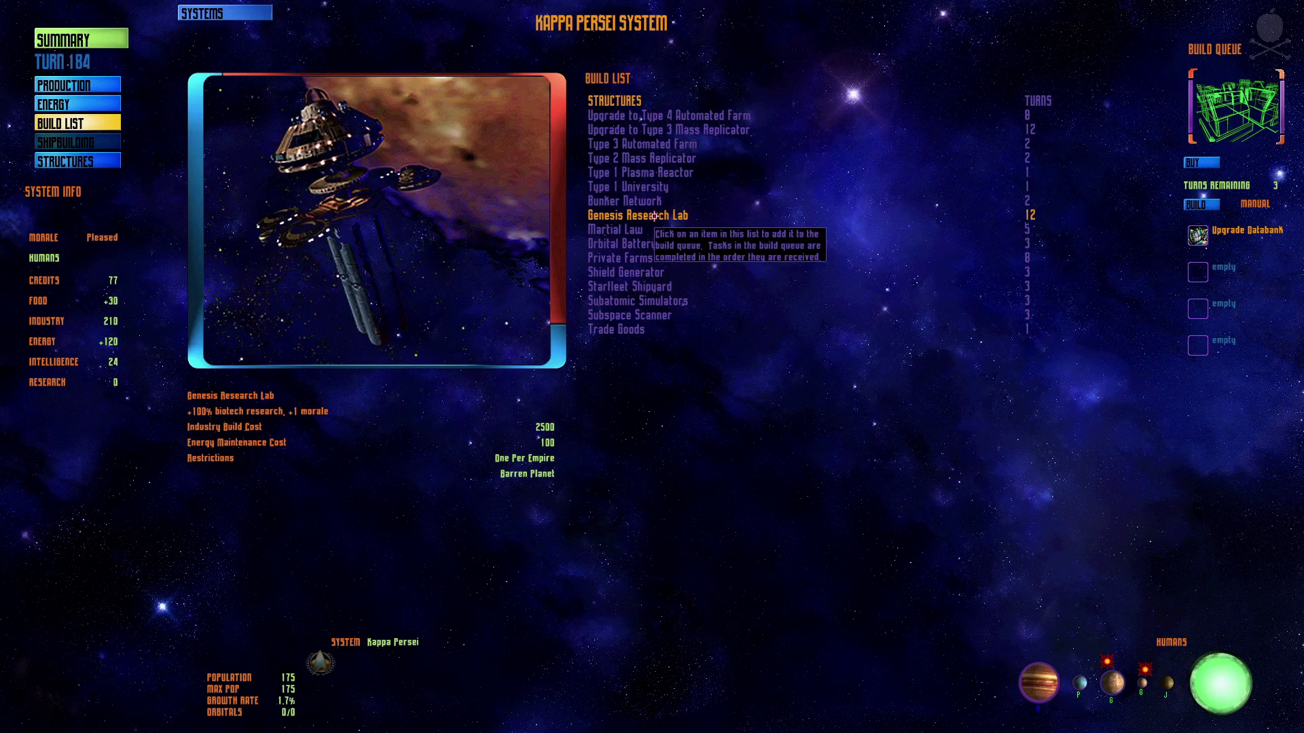
{"action": "left_click", "coordinate": [654, 215]}
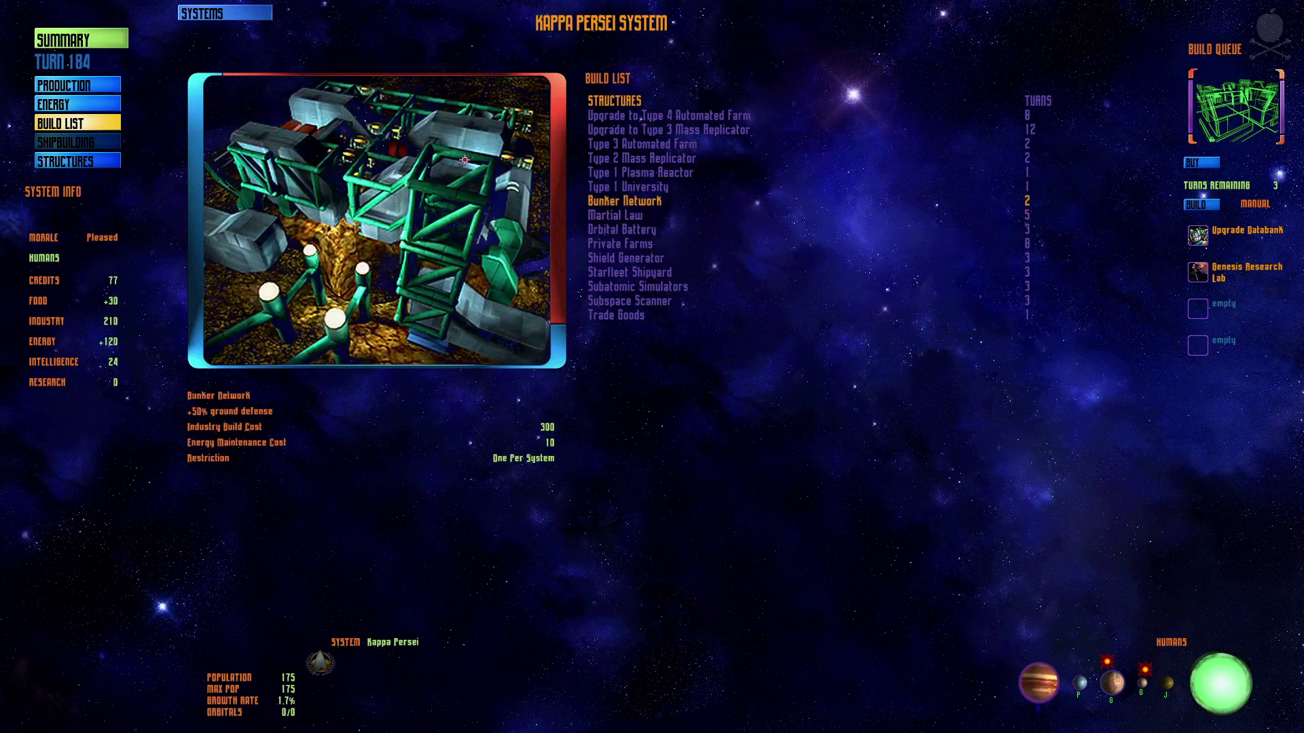
{"action": "left_click", "coordinate": [74, 84]}
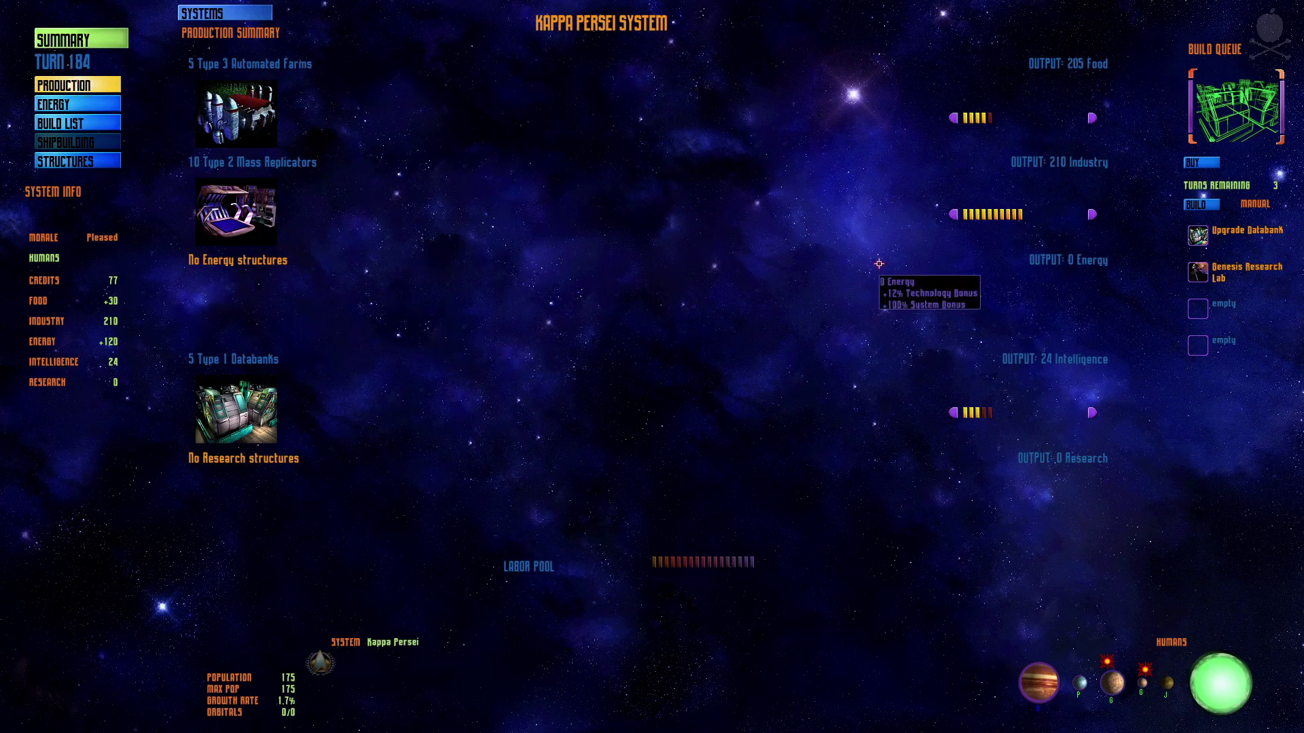
Buy Kappa Persei's Databank upgrade outright, leaving food workers unchanged.
{"action": "left_click", "coordinate": [953, 118]}
{"action": "left_click", "coordinate": [1092, 121]}
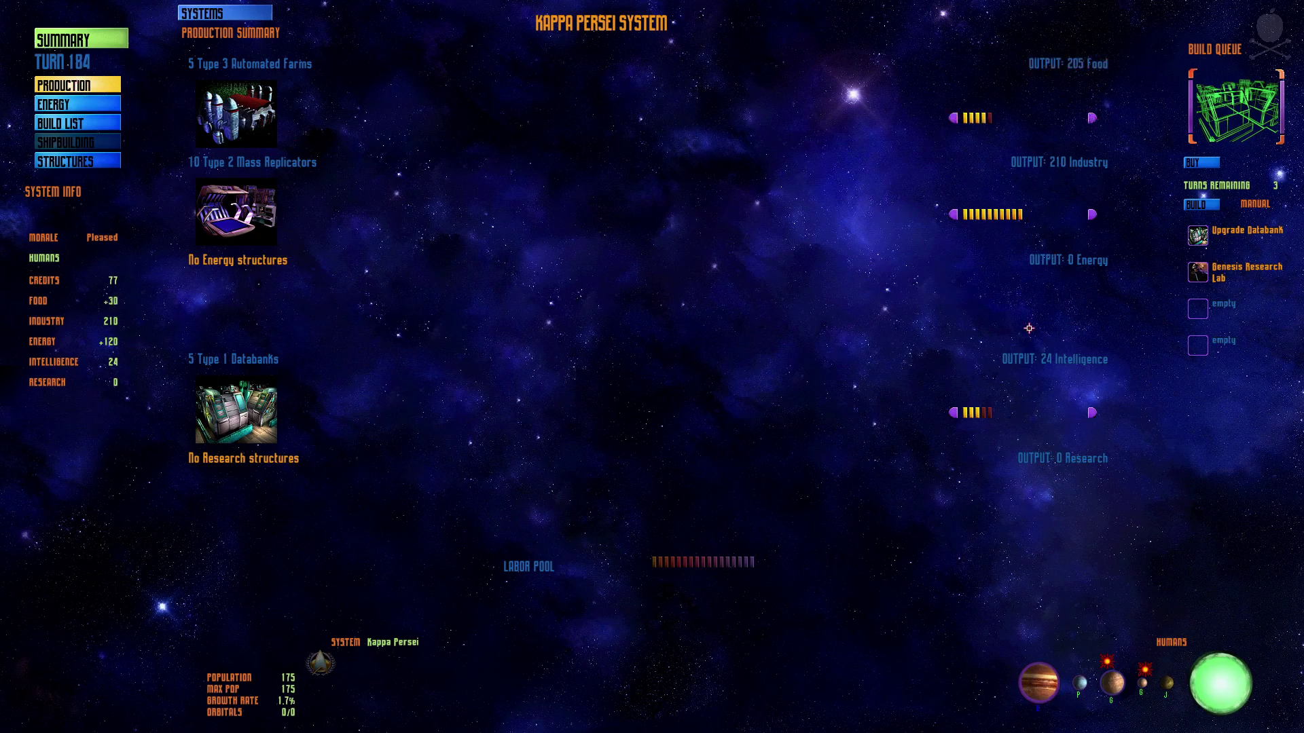
{"action": "left_click", "coordinate": [1203, 162]}
{"action": "left_click", "coordinate": [556, 364]}
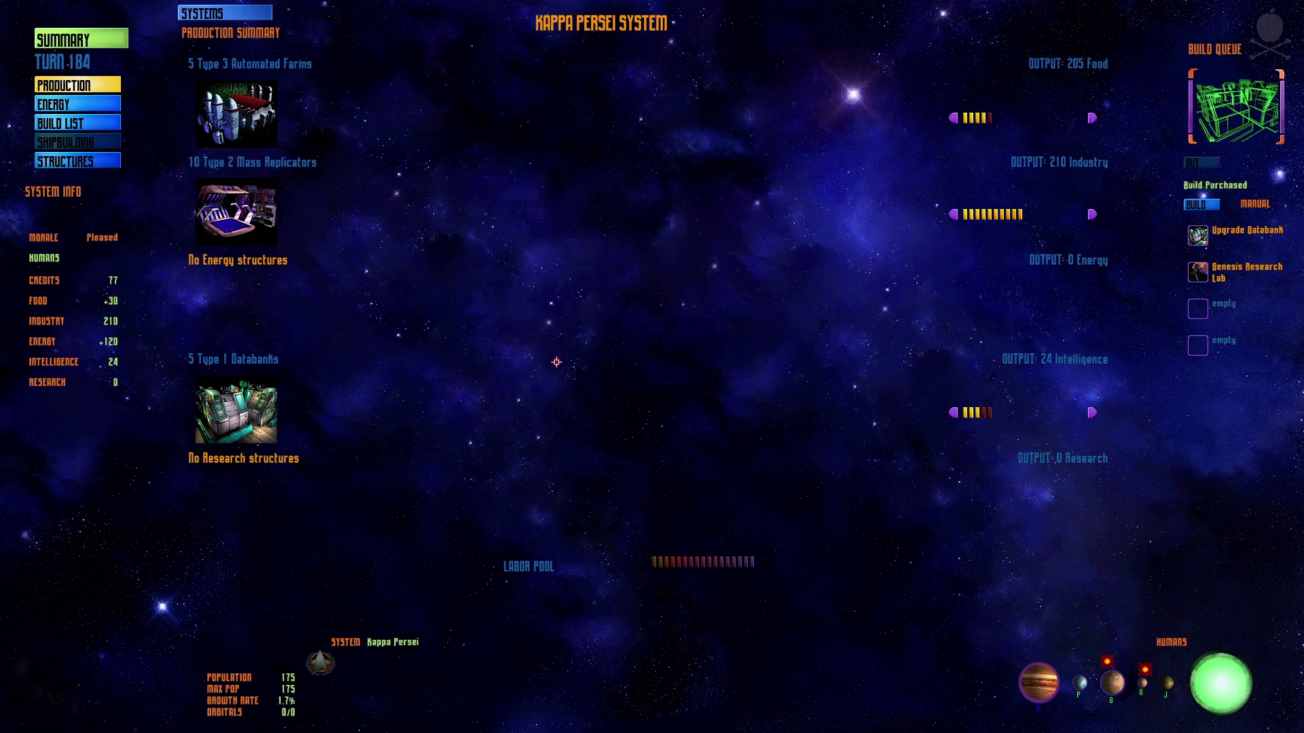
{"action": "left_click", "coordinate": [81, 123]}
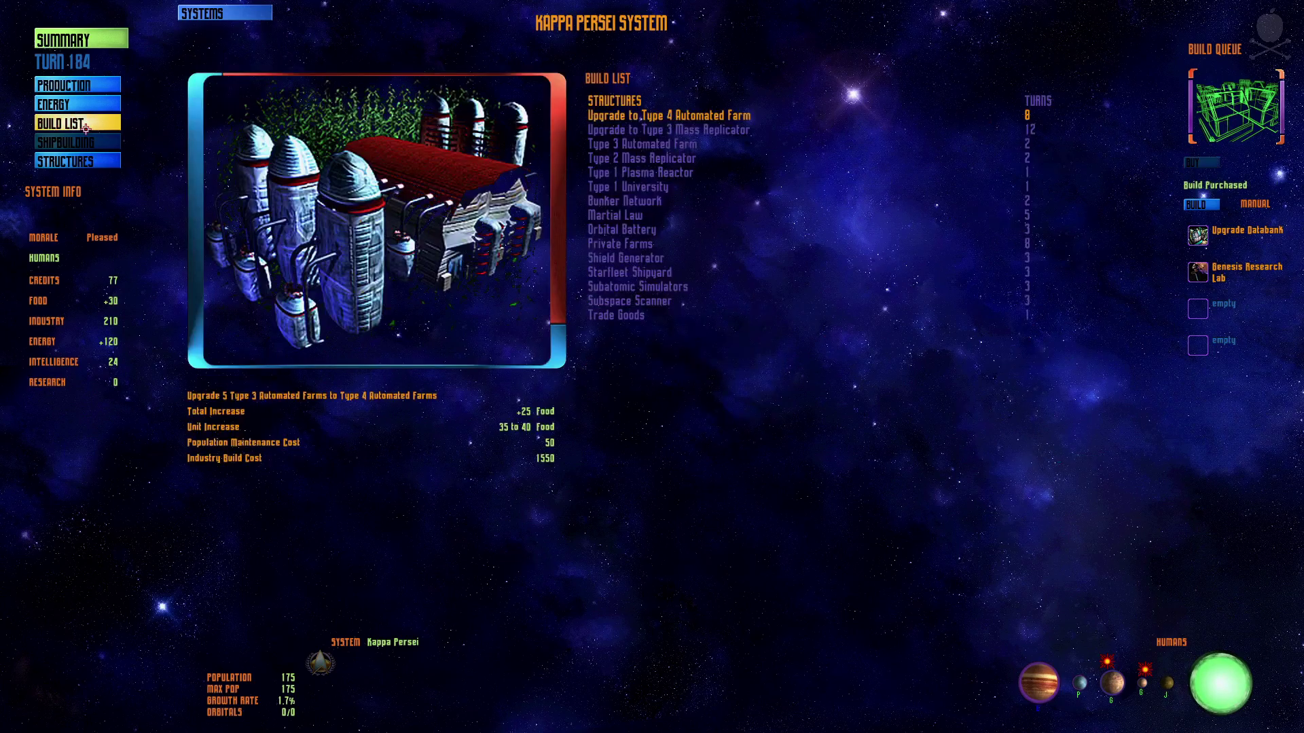
Read the Starfleet Intelligence report, then come back to the galaxy map.
{"action": "right_click", "coordinate": [702, 468]}
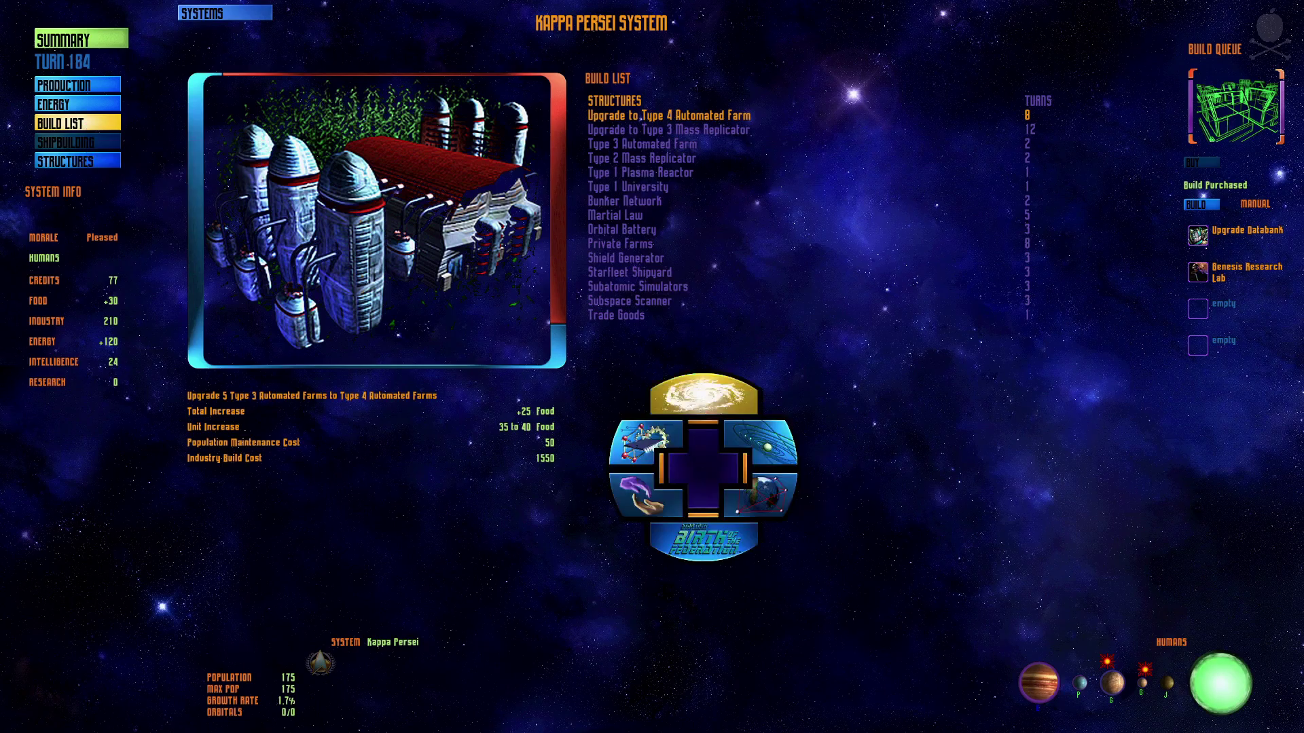
{"action": "left_click", "coordinate": [705, 405]}
{"action": "right_click", "coordinate": [661, 402]}
{"action": "left_click", "coordinate": [633, 407]}
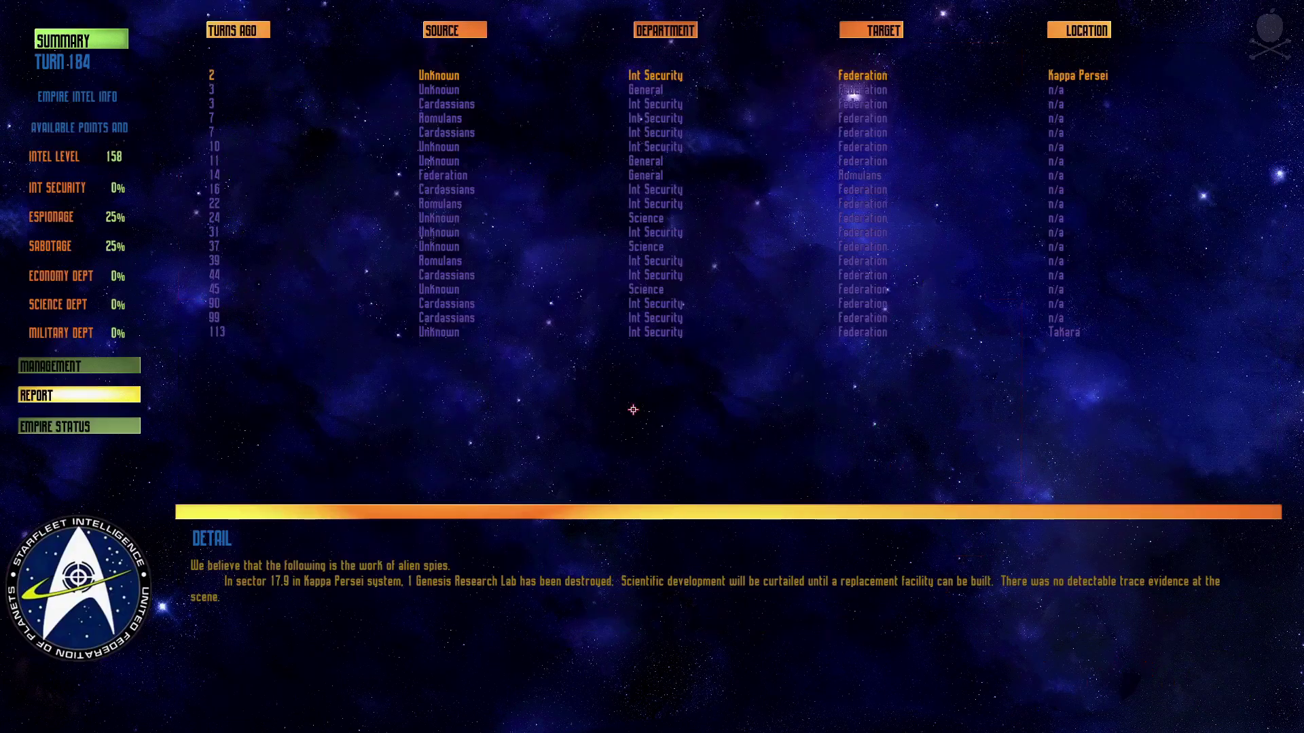
{"action": "right_click", "coordinate": [632, 411]}
{"action": "left_click", "coordinate": [636, 359]}
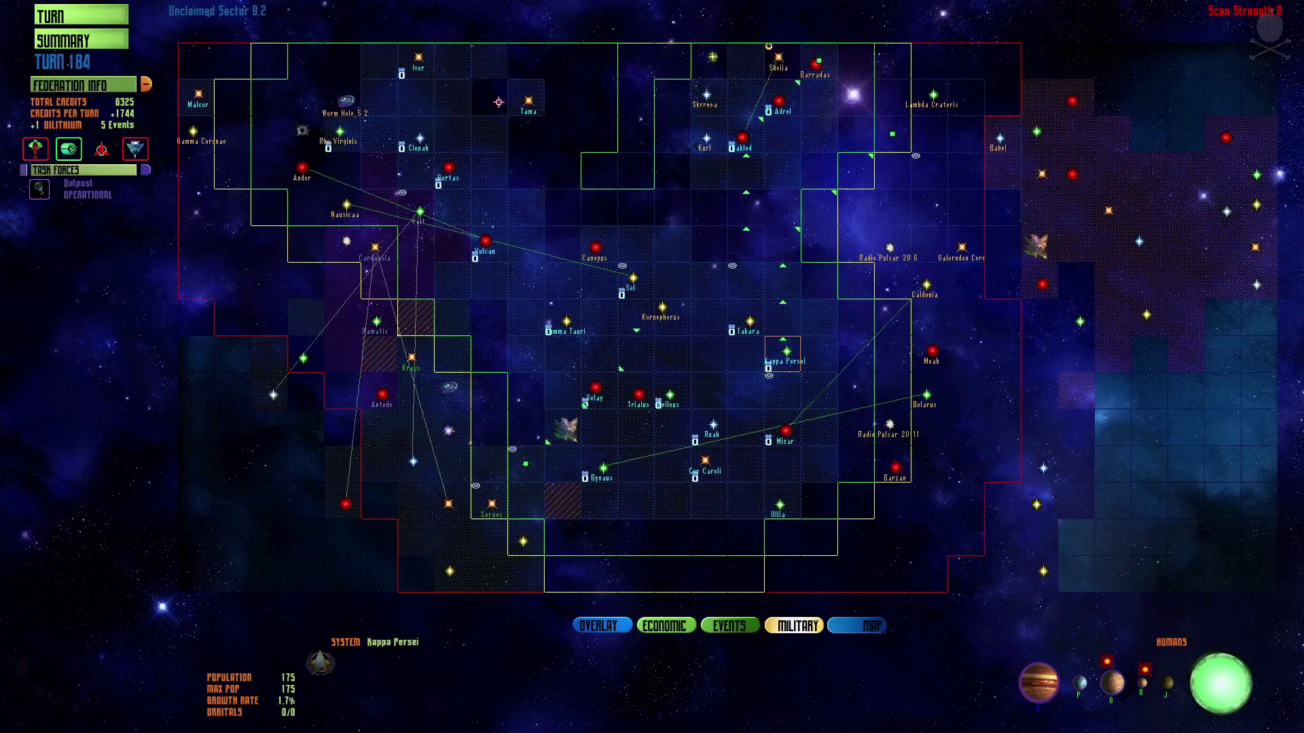
Open Tama's production summary, then step past Trialus to Ullia.
{"action": "key", "text": "F2"}
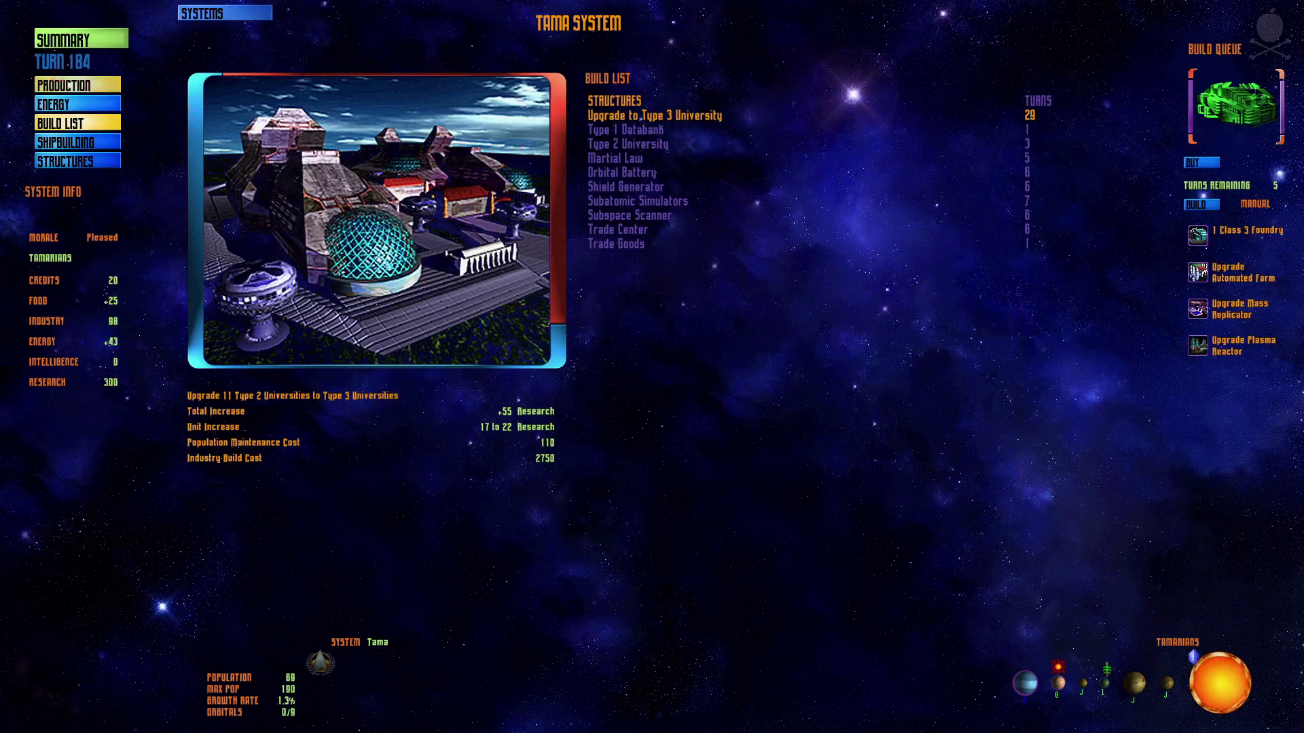
{"action": "left_click", "coordinate": [115, 88]}
{"action": "key", "text": "Right"}
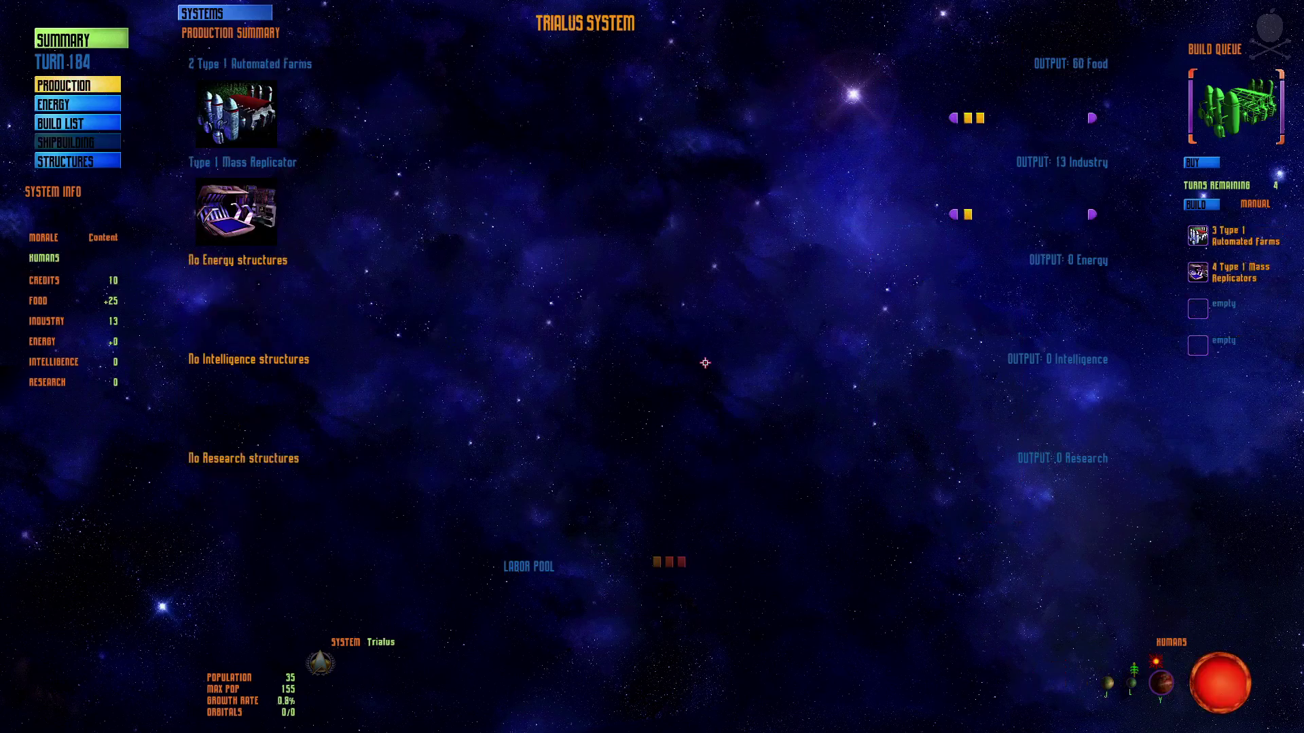
{"action": "key", "text": "Right"}
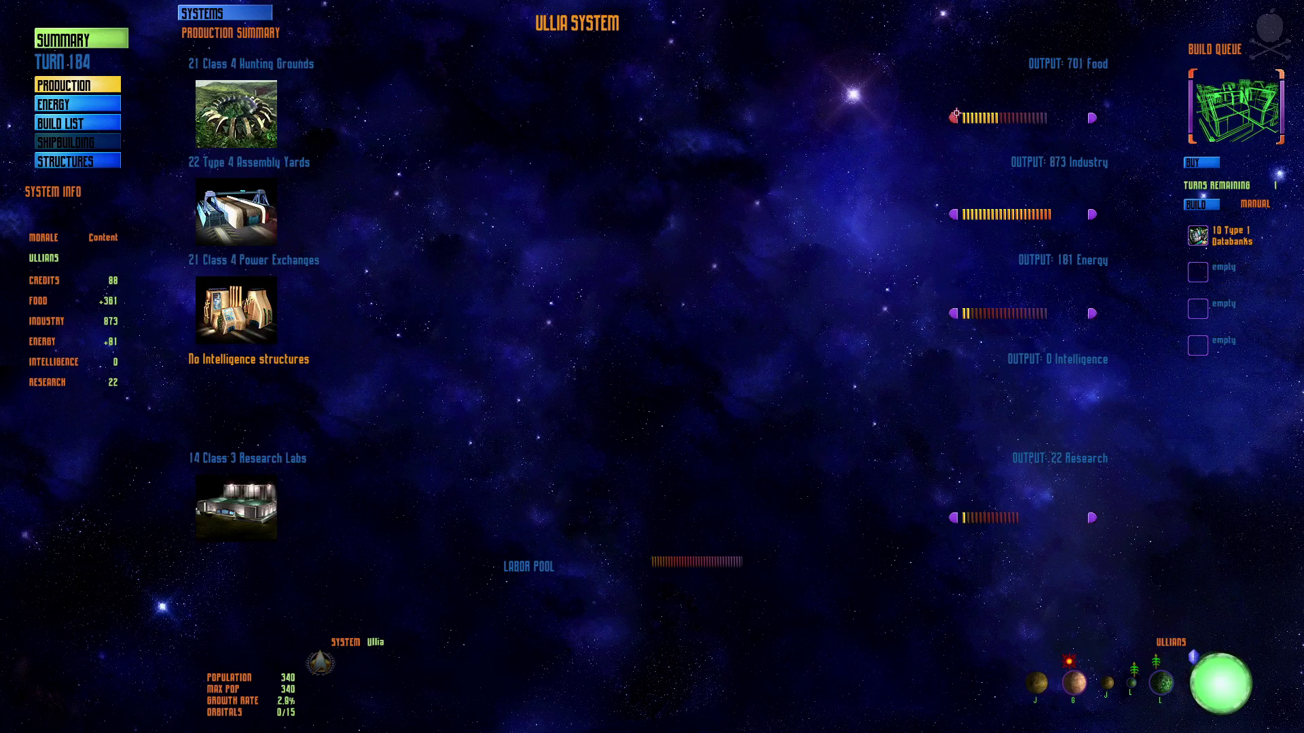
Move Ullia's spare workers from food production into research.
{"action": "left_click", "coordinate": [955, 117]}
{"action": "left_click", "coordinate": [954, 116]}
{"action": "left_click", "coordinate": [955, 116]}
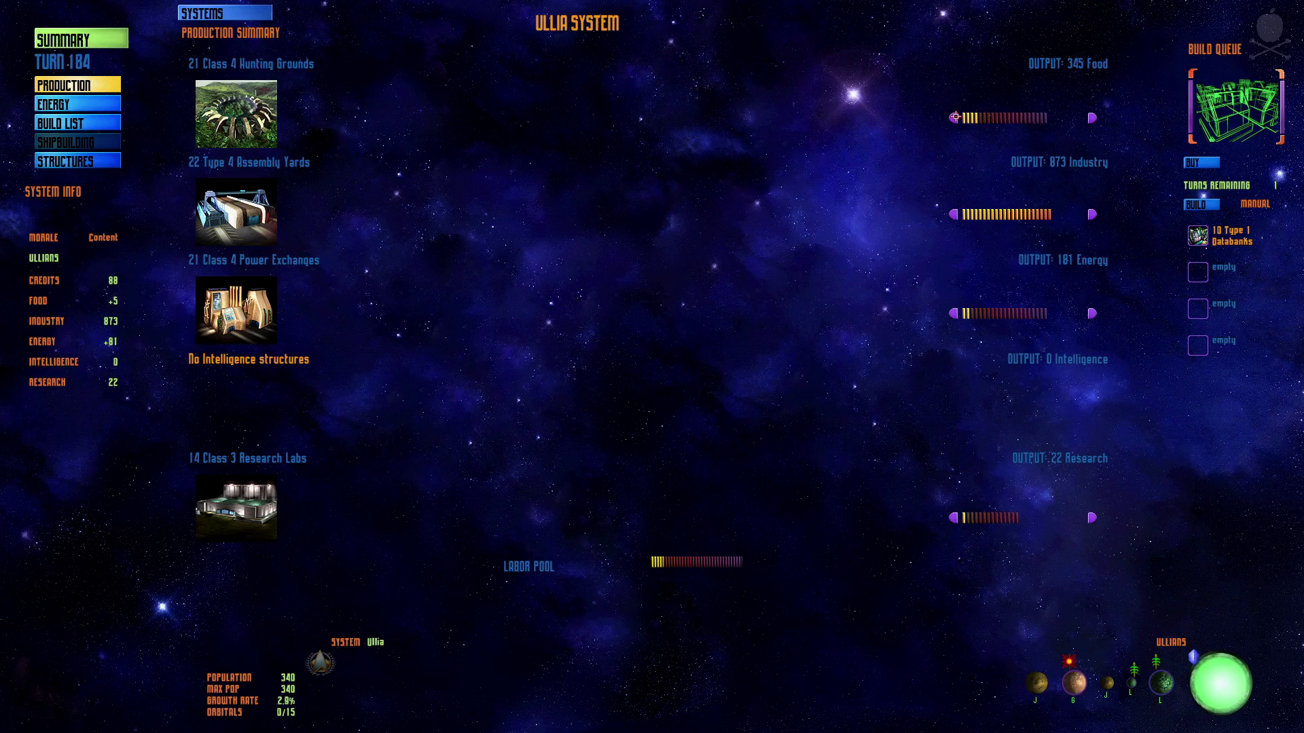
{"action": "left_click", "coordinate": [1001, 517]}
Power two more Ullia defense structures, leaving energy at +21, then continue to Vulcan.
{"action": "left_click", "coordinate": [109, 107]}
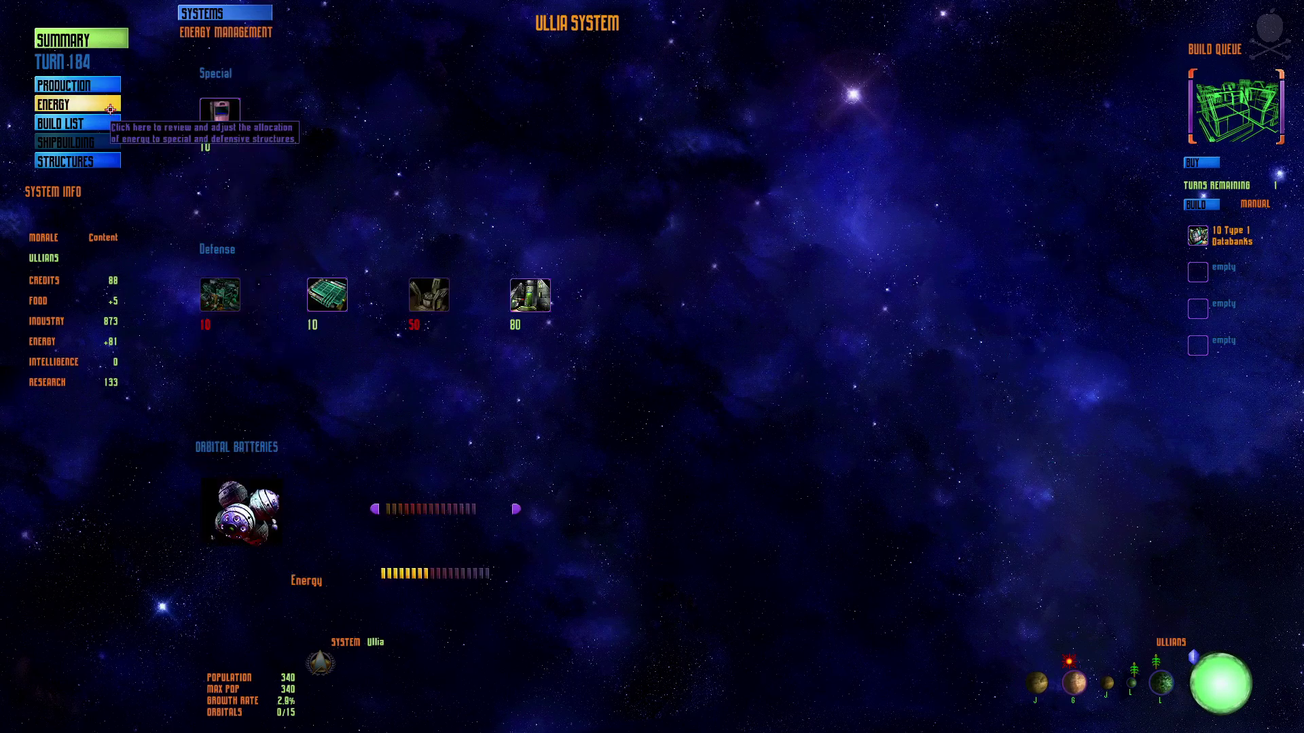
{"action": "left_click", "coordinate": [417, 294]}
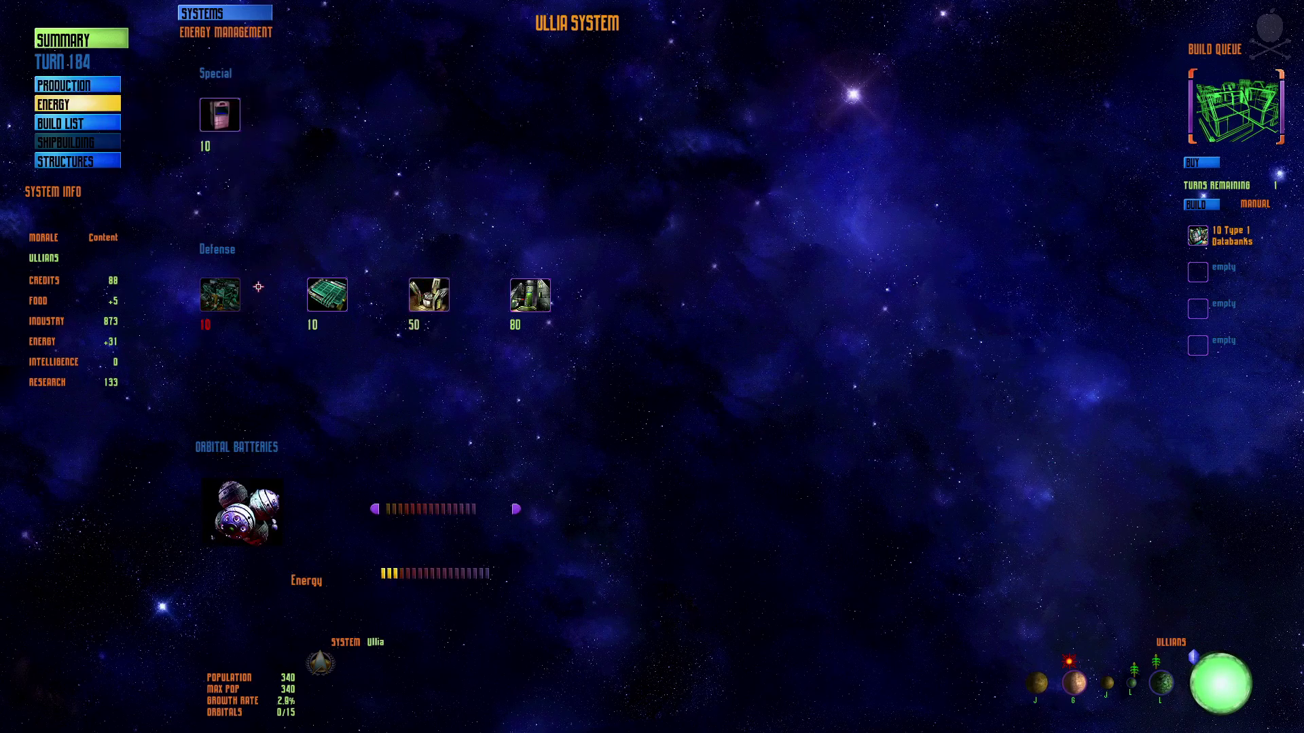
{"action": "left_click", "coordinate": [221, 282]}
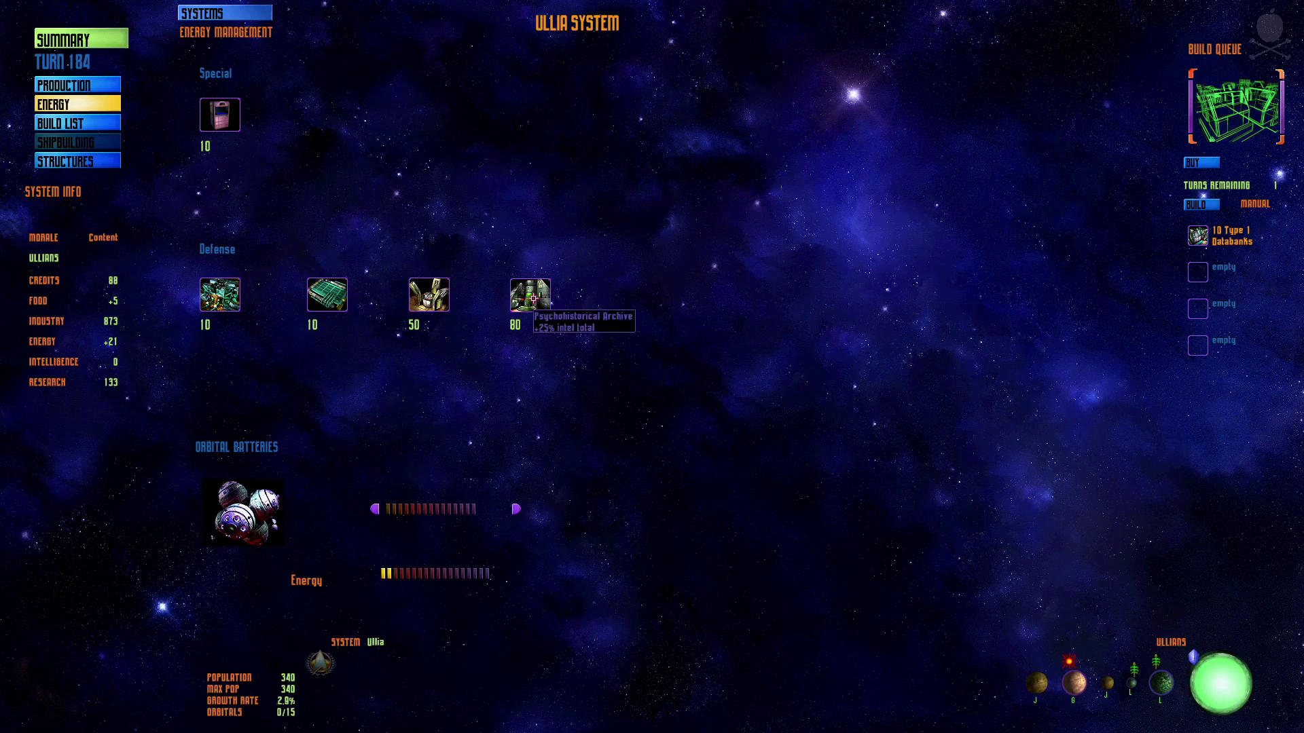
{"action": "left_click", "coordinate": [65, 121]}
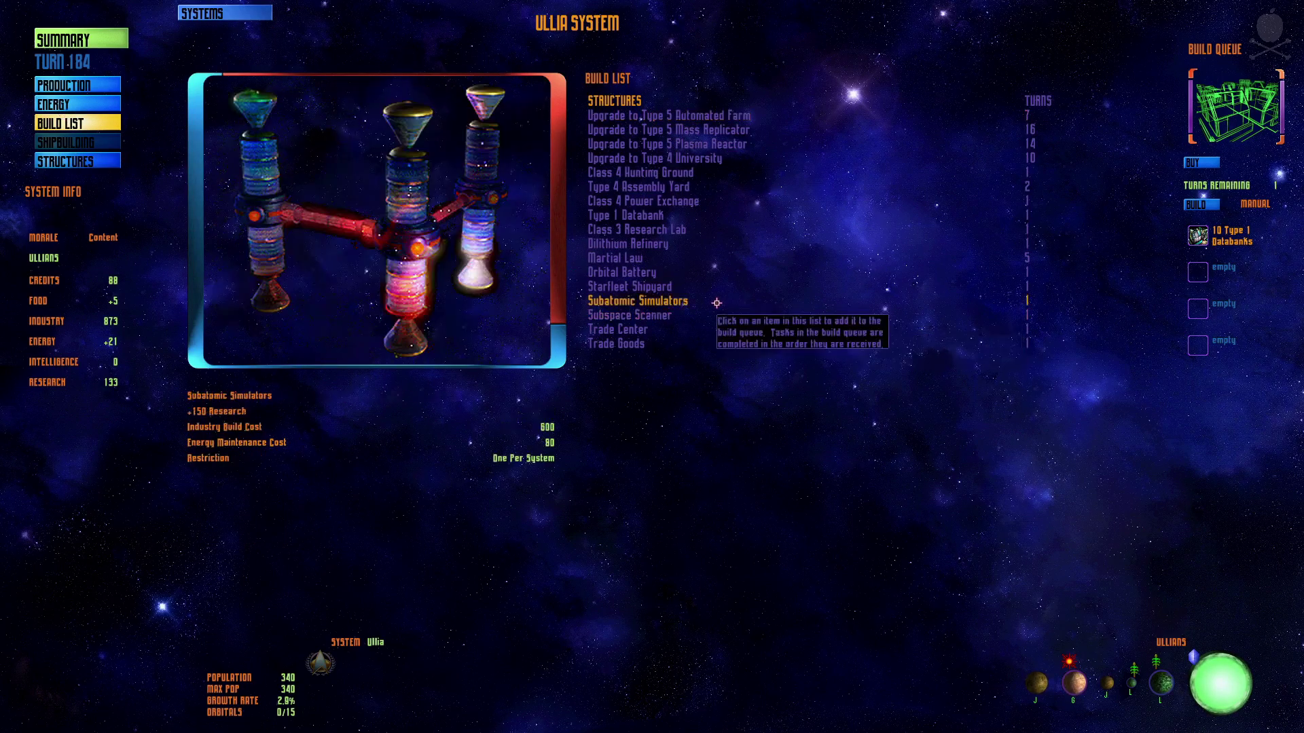
{"action": "left_click", "coordinate": [82, 89]}
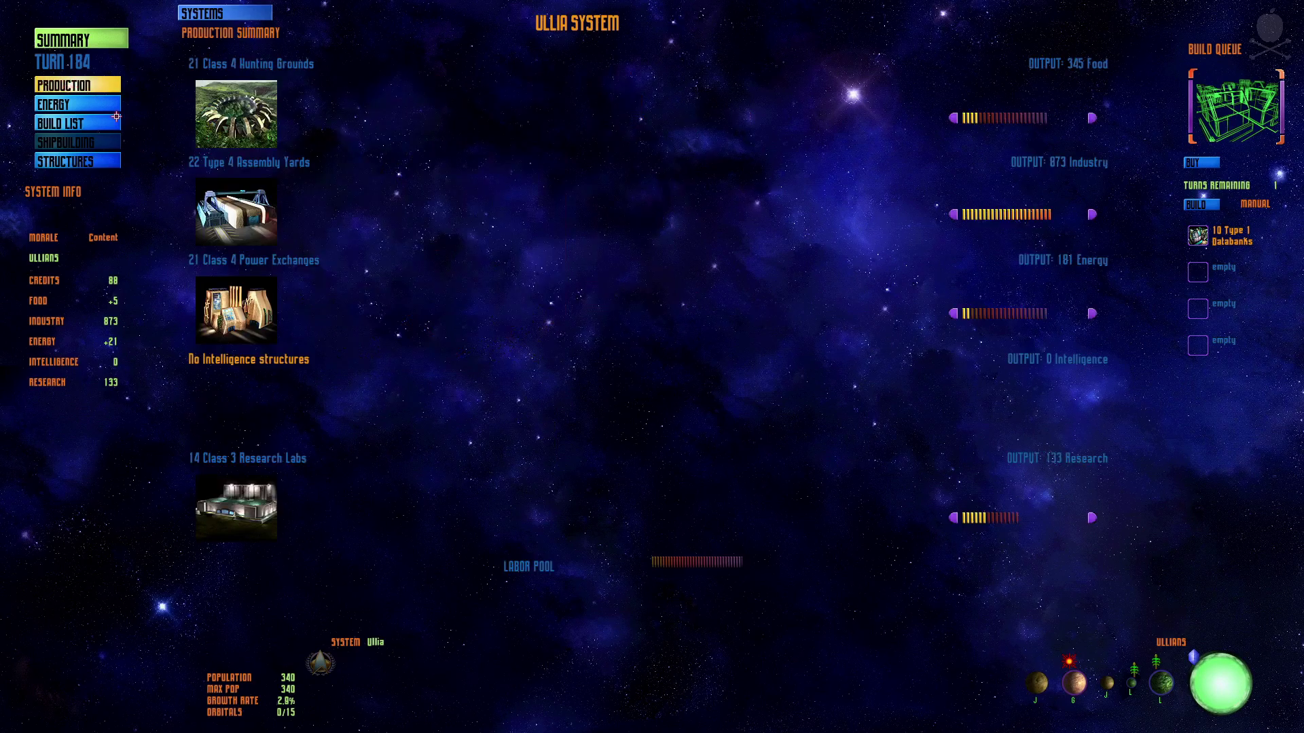
{"action": "key", "text": "Right"}
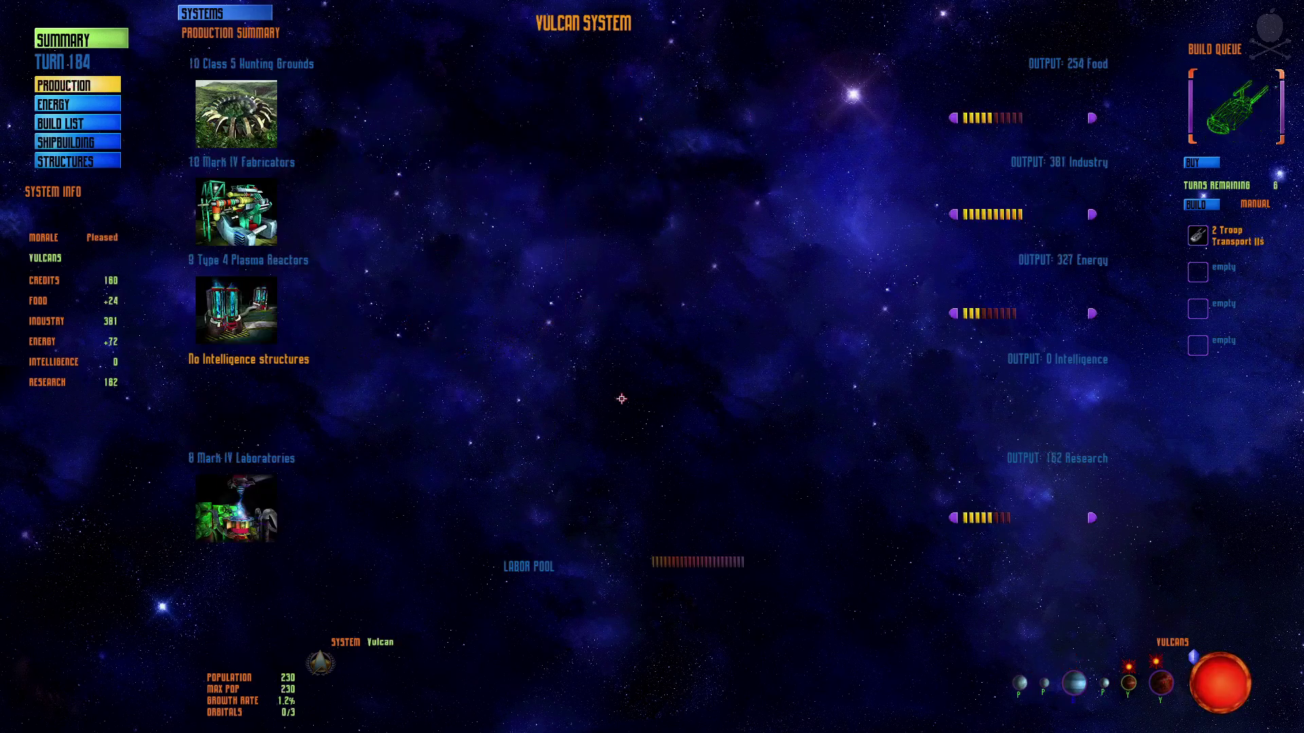
Step through Bynaus and Cienah to Cor Caroli and check its energy allocation.
{"action": "key", "text": "Right"}
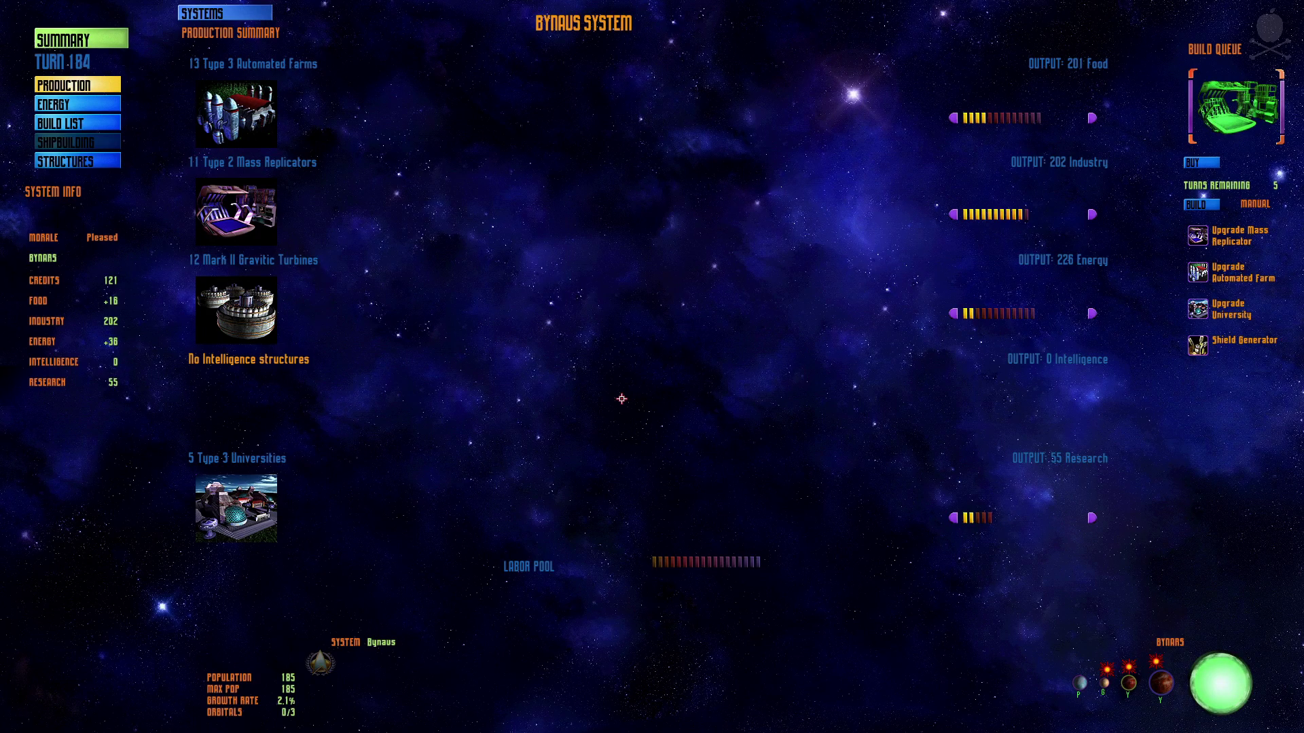
{"action": "key", "text": "Right"}
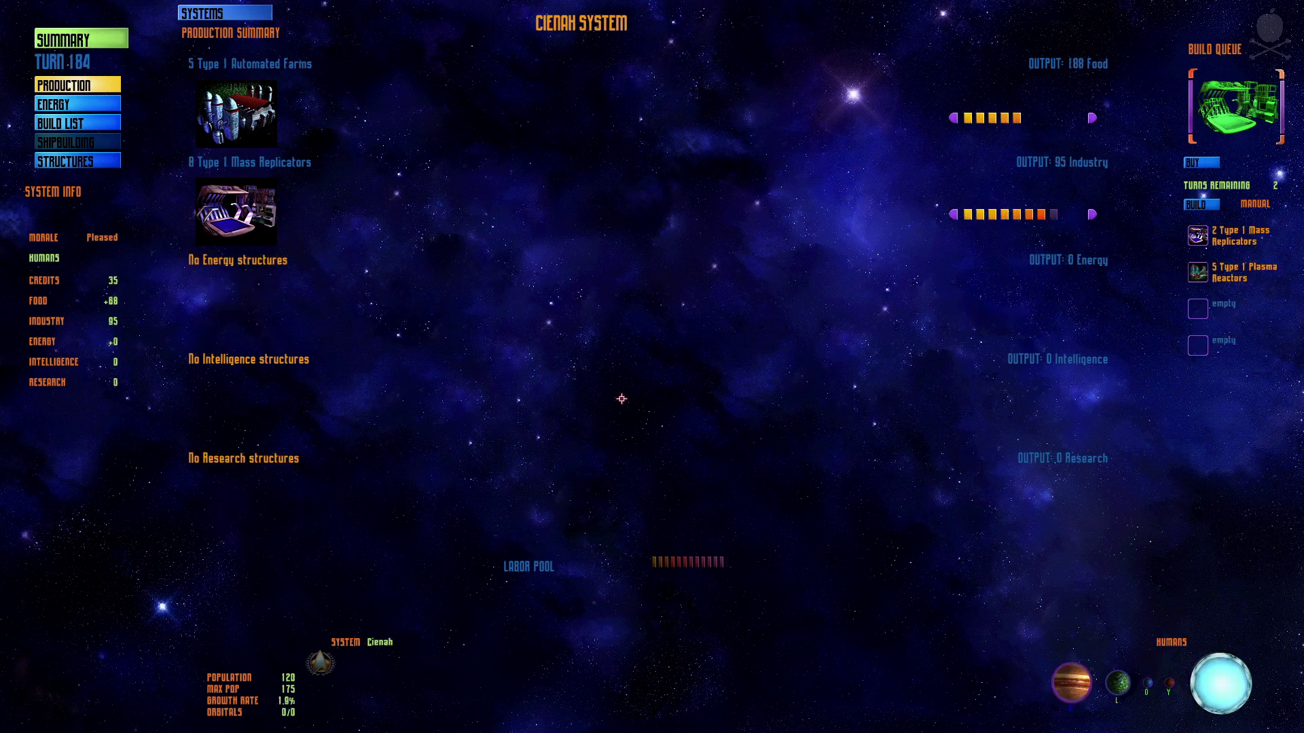
{"action": "key", "text": "Right"}
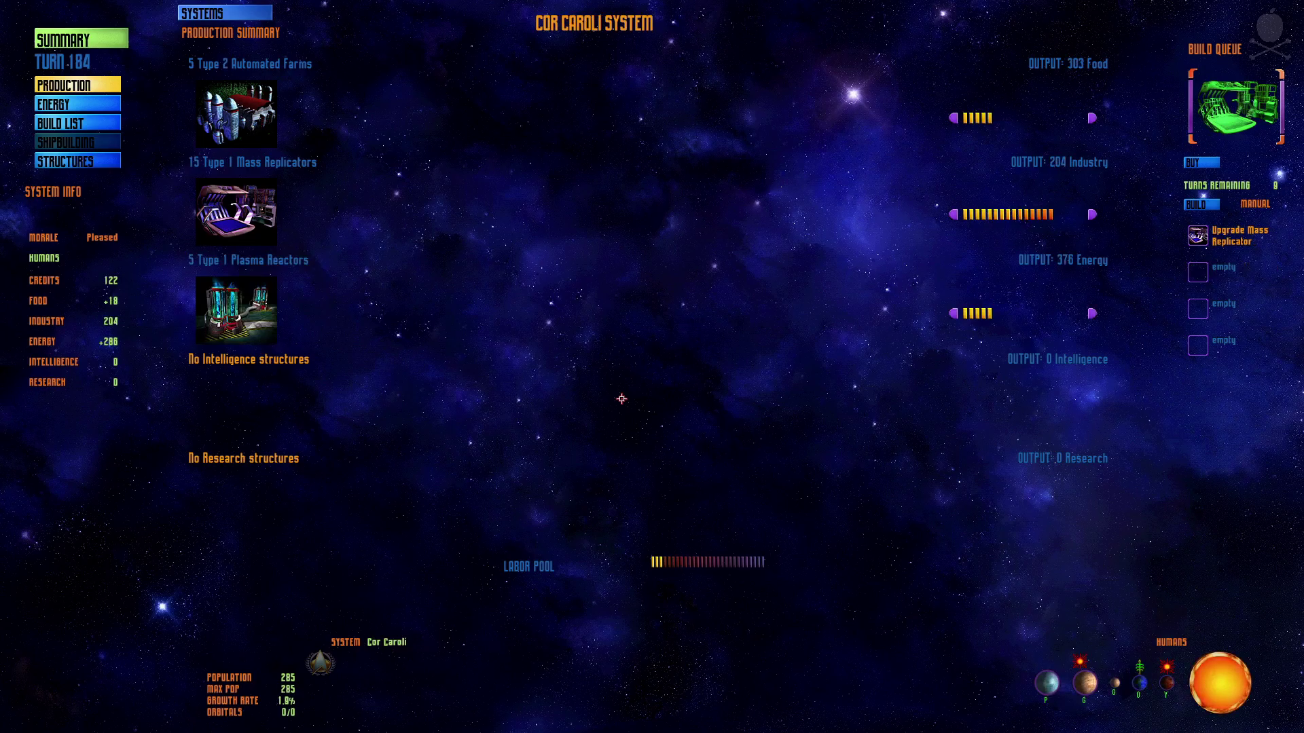
{"action": "left_click", "coordinate": [120, 106]}
{"action": "left_click", "coordinate": [94, 85]}
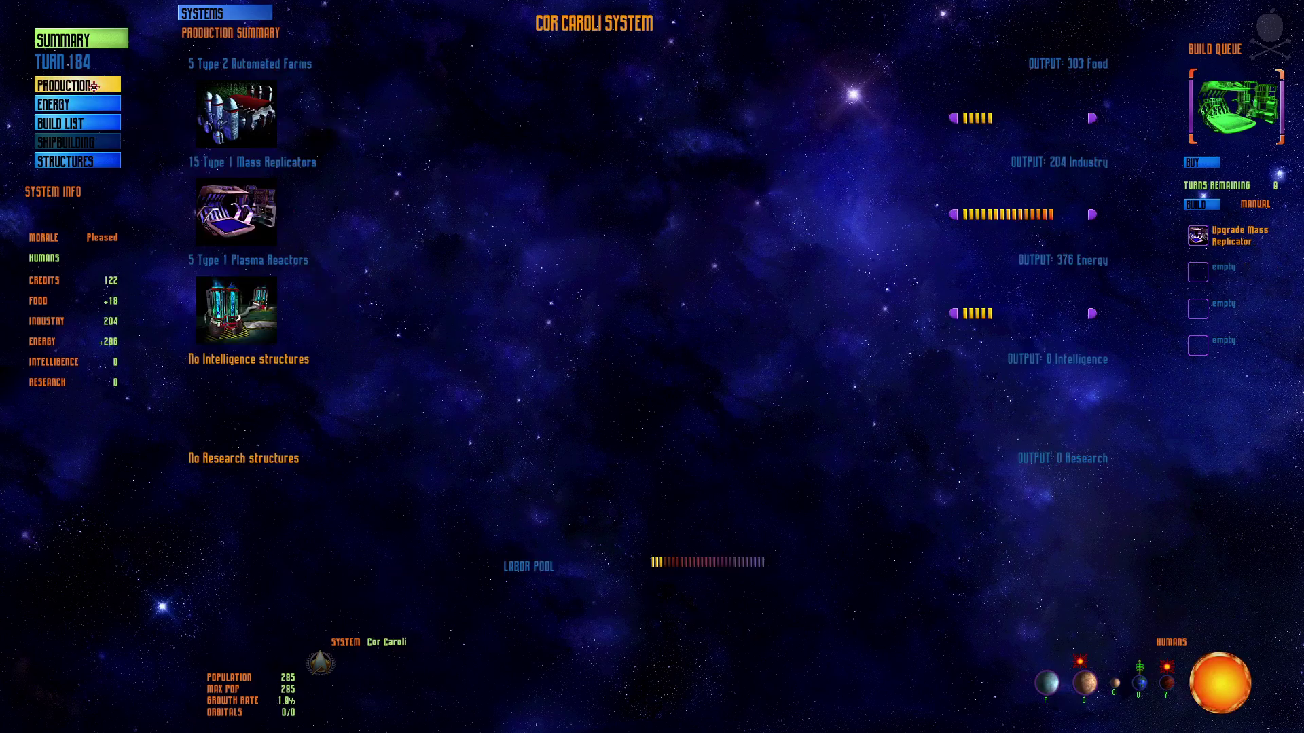
Queue 5 Type 1 Databanks at Cor Caroli, then continue to El Adrel.
{"action": "left_click", "coordinate": [88, 123]}
{"action": "left_click", "coordinate": [654, 175]}
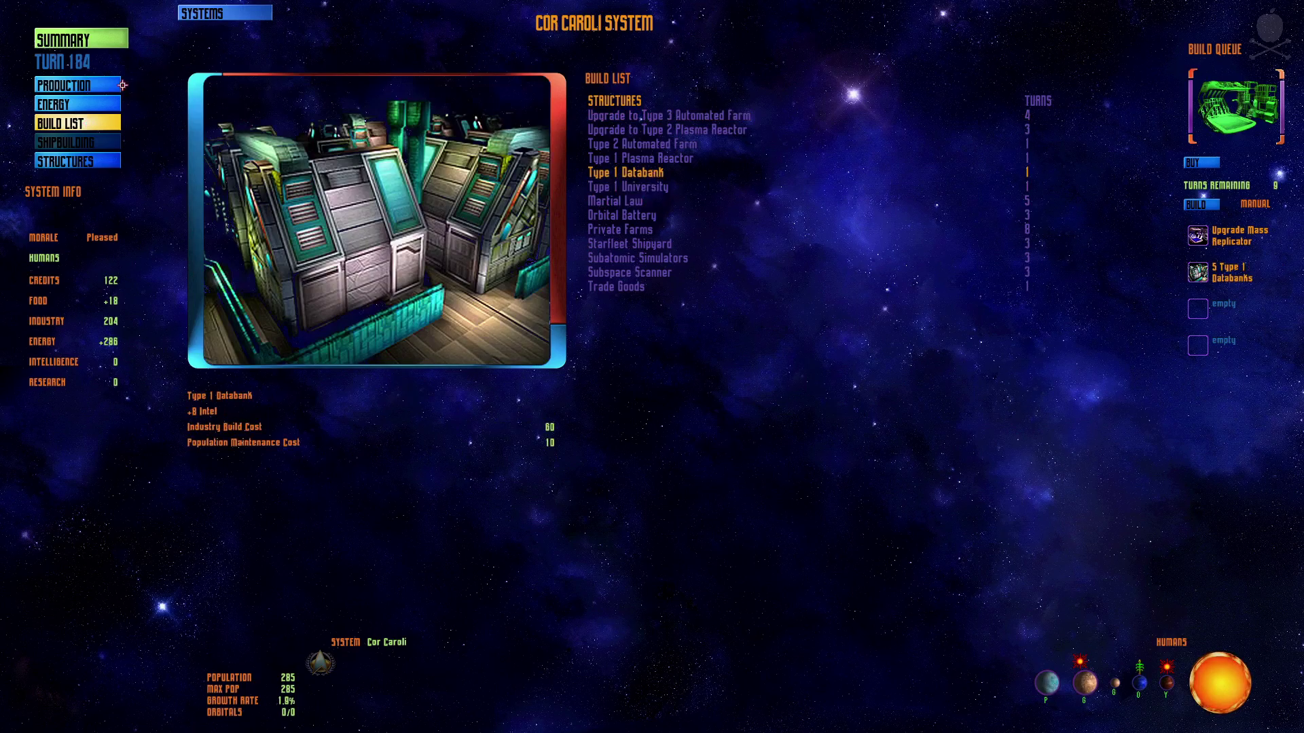
{"action": "left_click", "coordinate": [119, 85]}
{"action": "key", "text": "Right"}
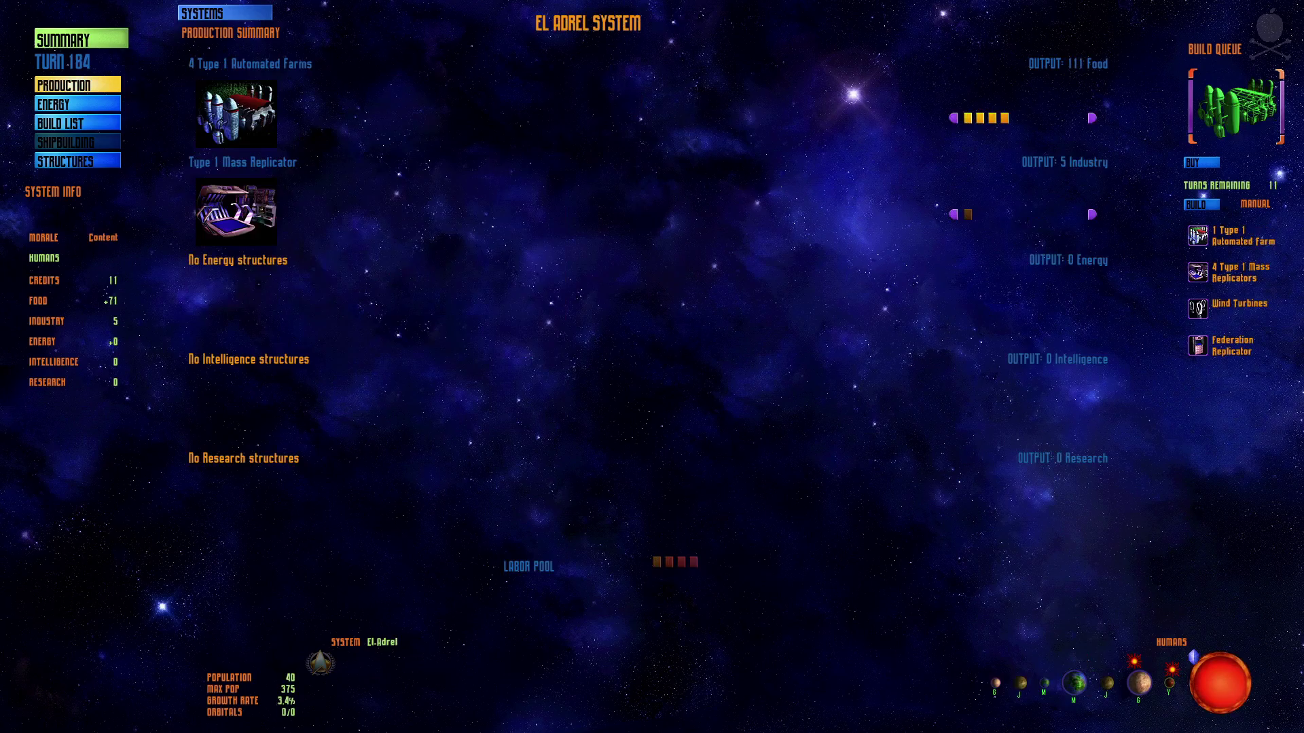
Shift workers into industry at El Adrel, from food, and at Gamma Tauri.
{"action": "left_click", "coordinate": [955, 119]}
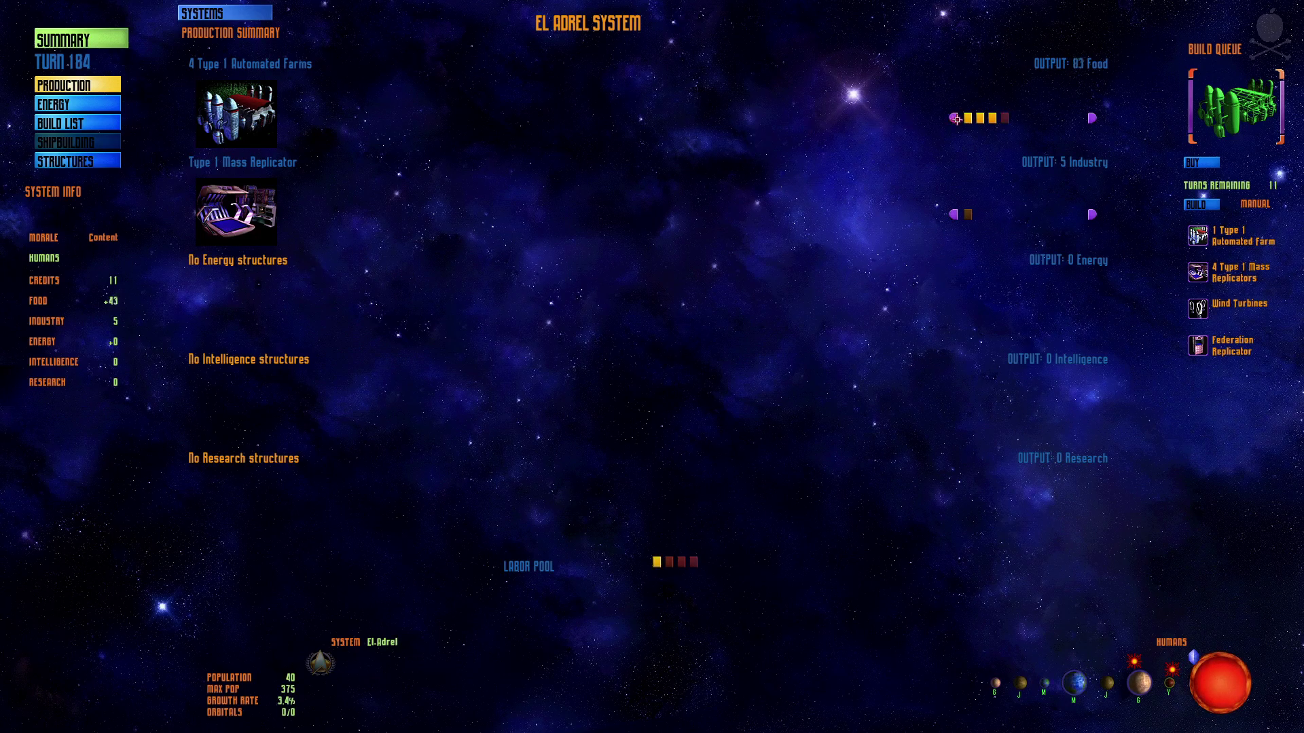
{"action": "left_click", "coordinate": [968, 215]}
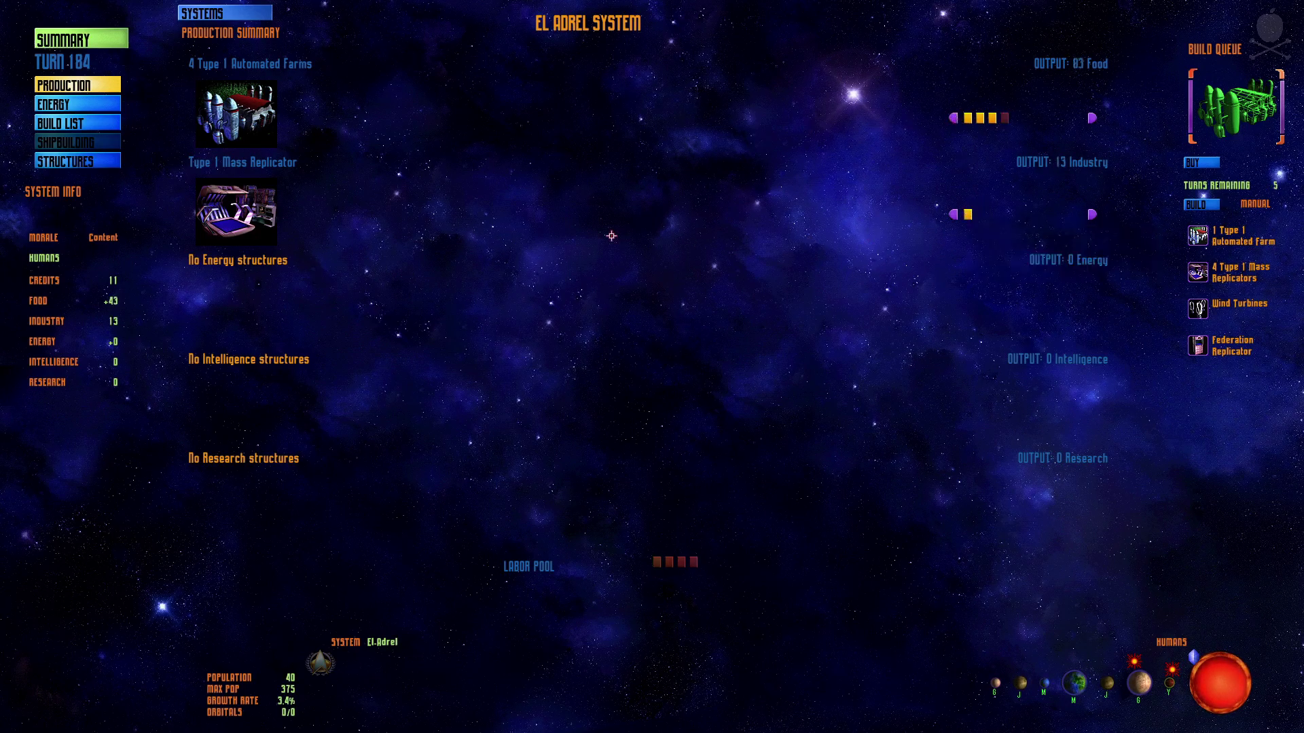
{"action": "key", "text": "Right"}
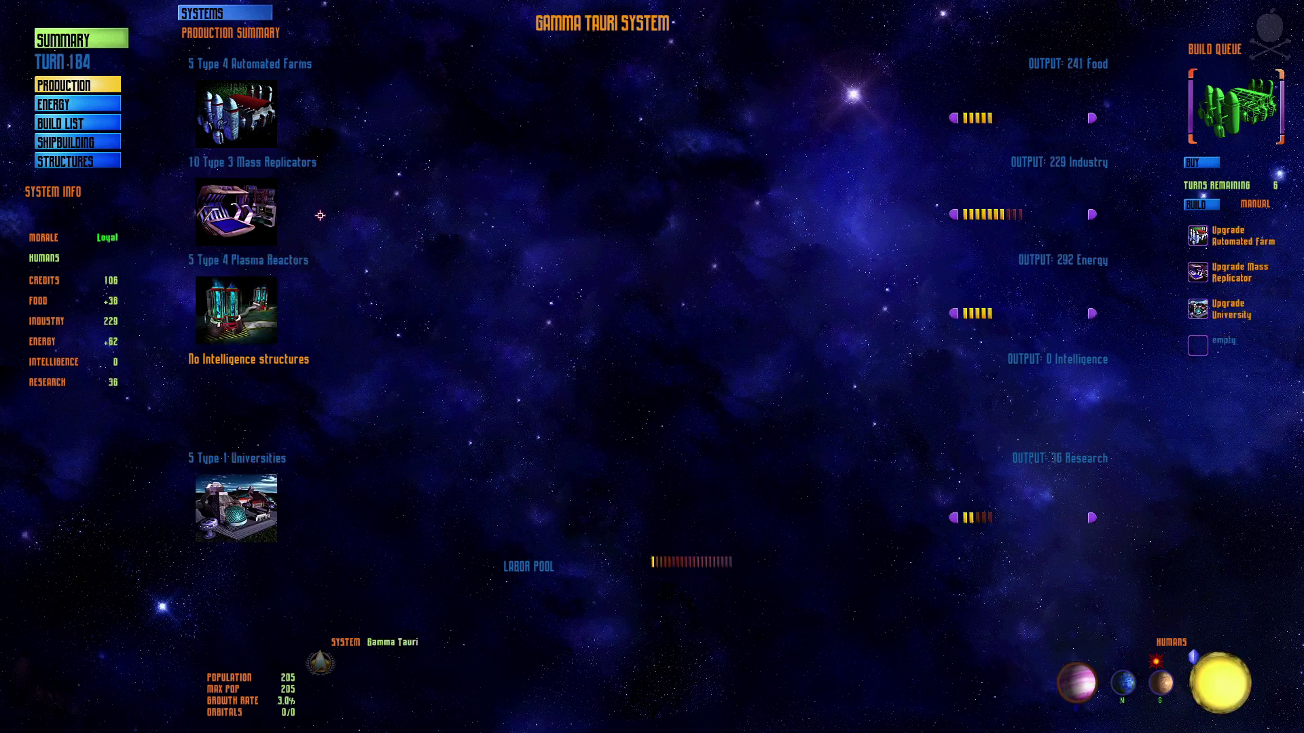
{"action": "left_click", "coordinate": [1020, 214]}
Queue 5 Type 1 Databanks at Ivor, then continue to Kappa Persei.
{"action": "key", "text": "Right"}
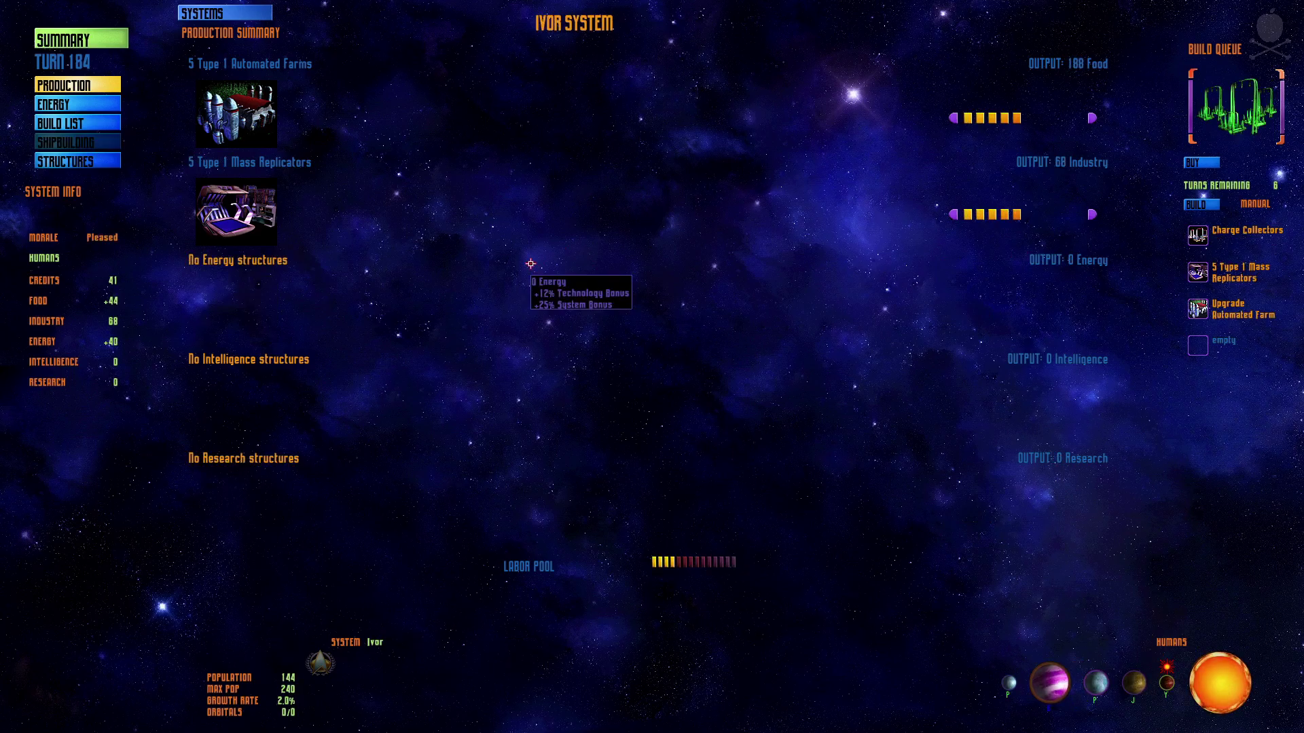
{"action": "left_click", "coordinate": [82, 124]}
{"action": "left_click", "coordinate": [624, 199]}
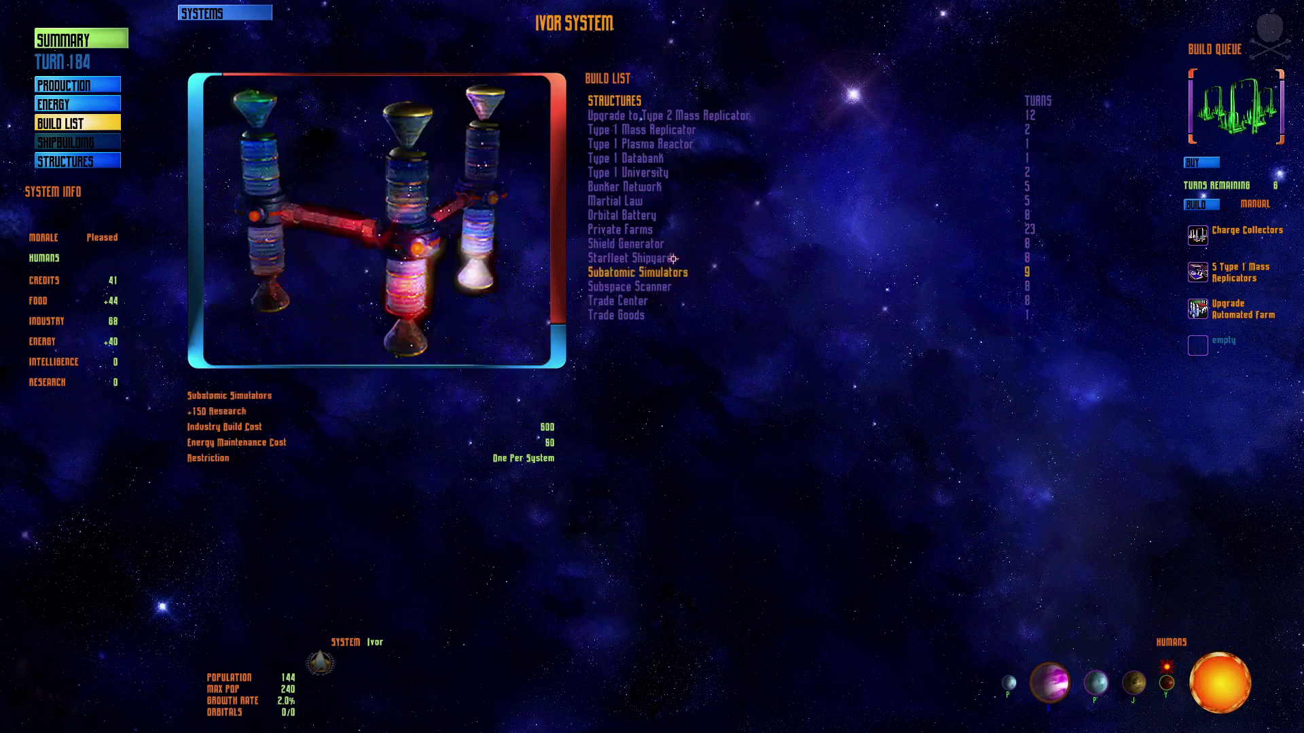
{"action": "left_click", "coordinate": [687, 160]}
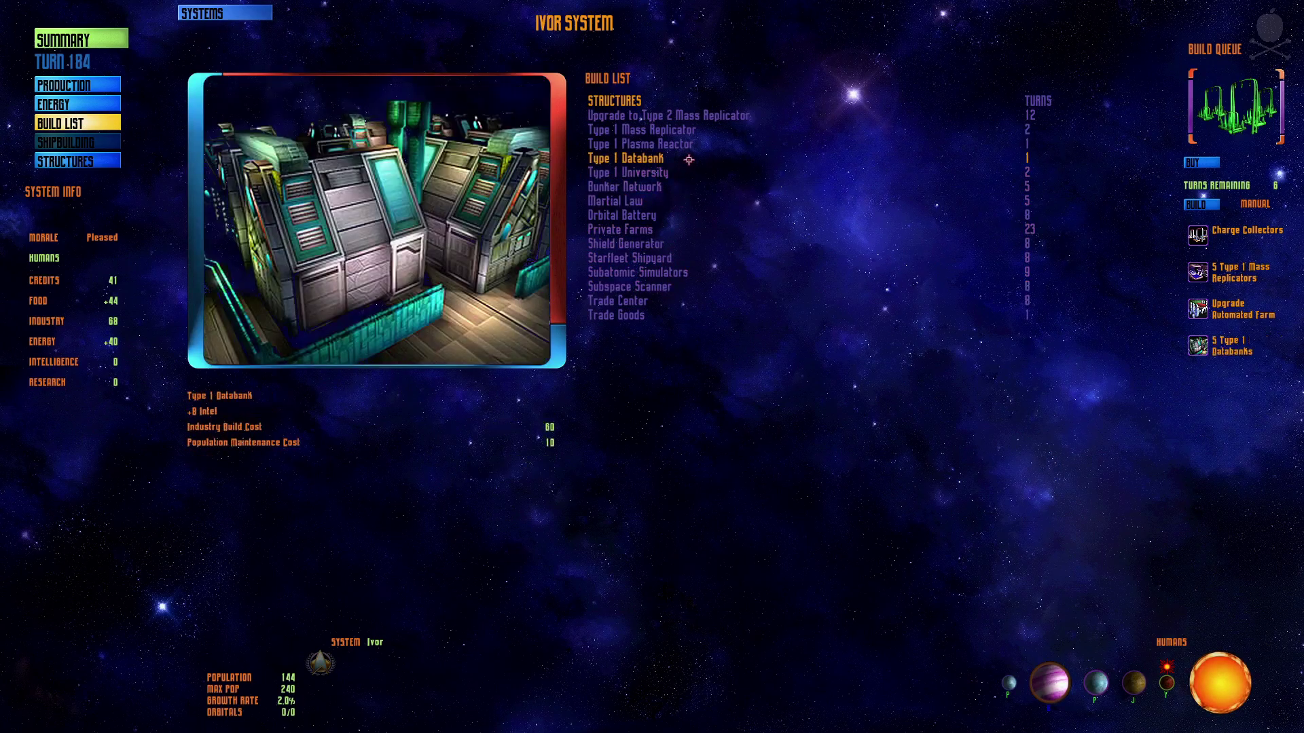
{"action": "left_click", "coordinate": [61, 86]}
{"action": "key", "text": "Right"}
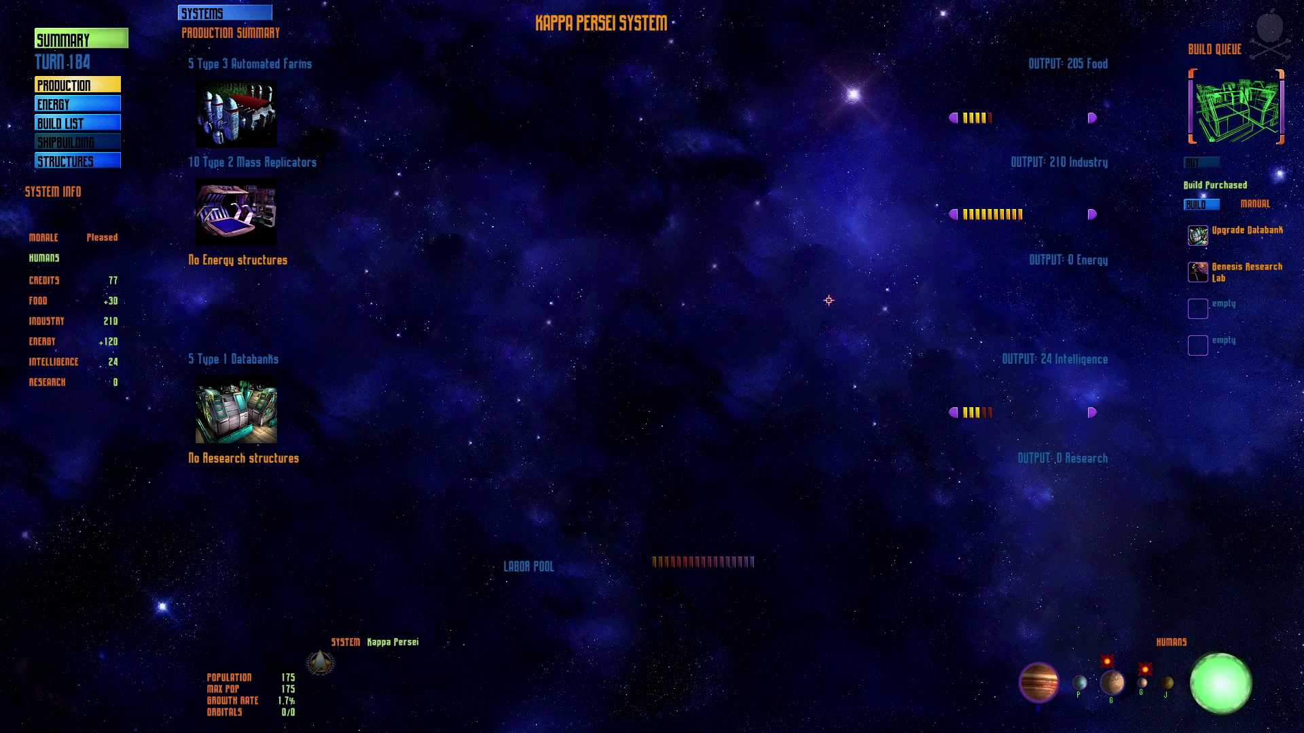
Move two Kappa Persei workers from industry to intelligence, reaching 40 intelligence, then go to Malcor.
{"action": "left_click", "coordinate": [954, 117]}
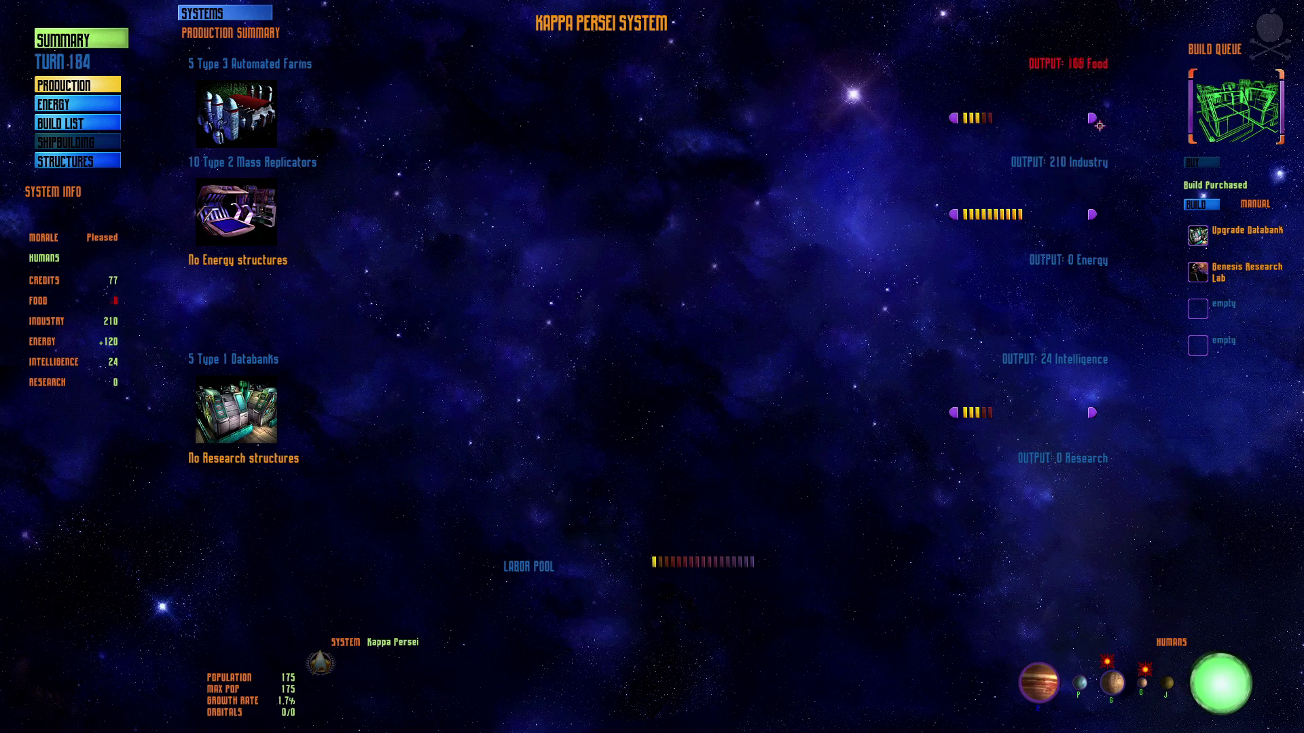
{"action": "left_click", "coordinate": [1092, 117]}
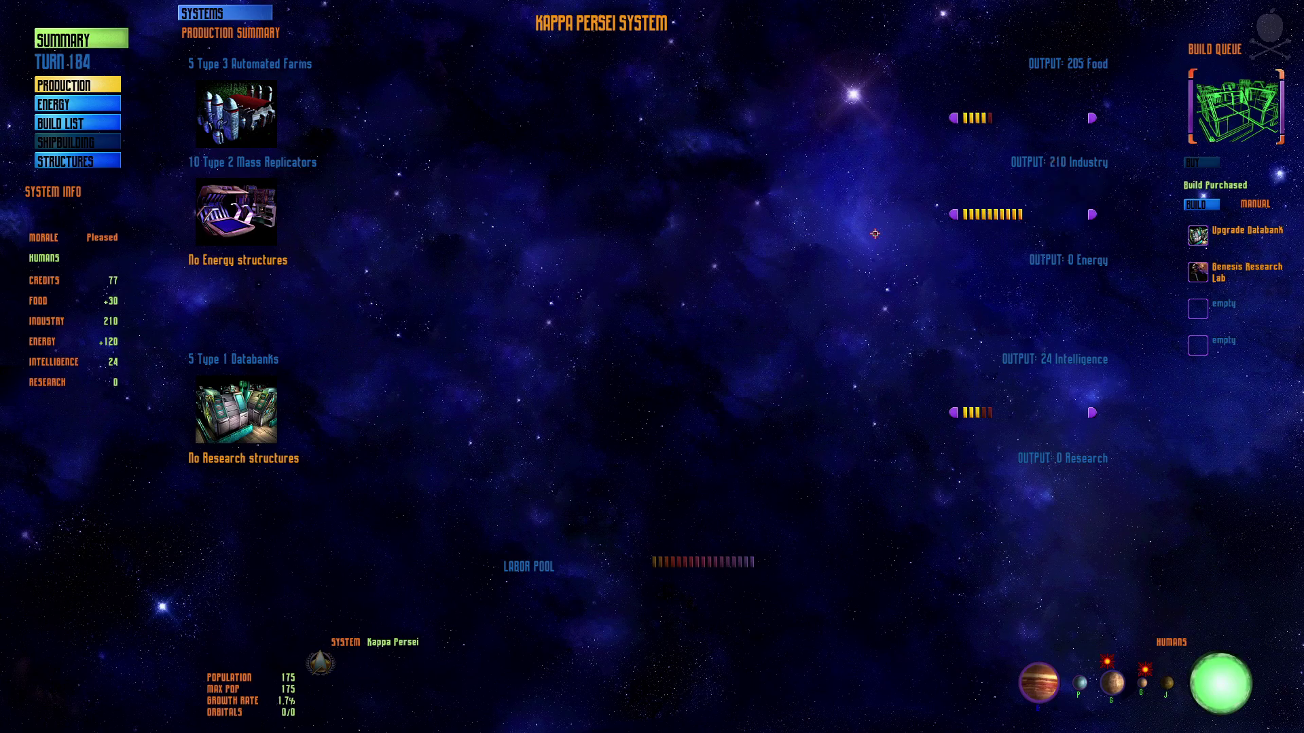
{"action": "left_click", "coordinate": [952, 213]}
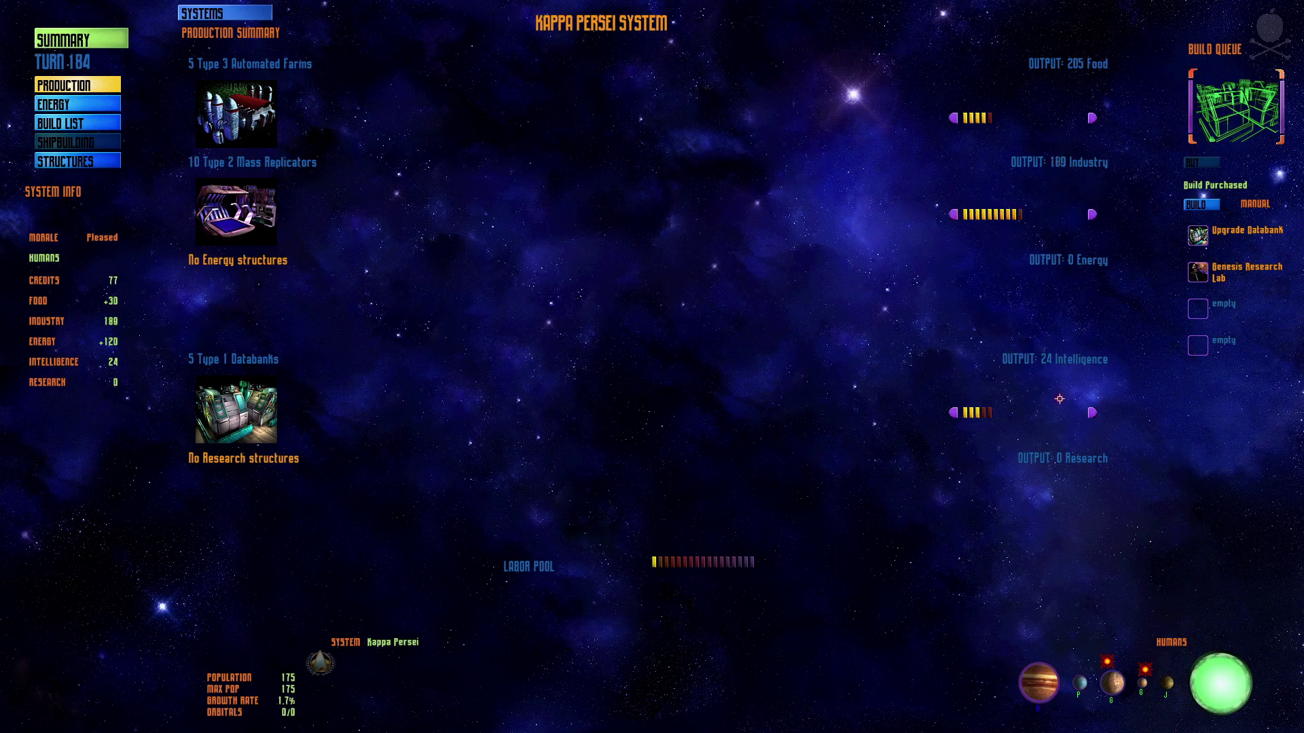
{"action": "left_click", "coordinate": [953, 215]}
{"action": "left_click", "coordinate": [1092, 411]}
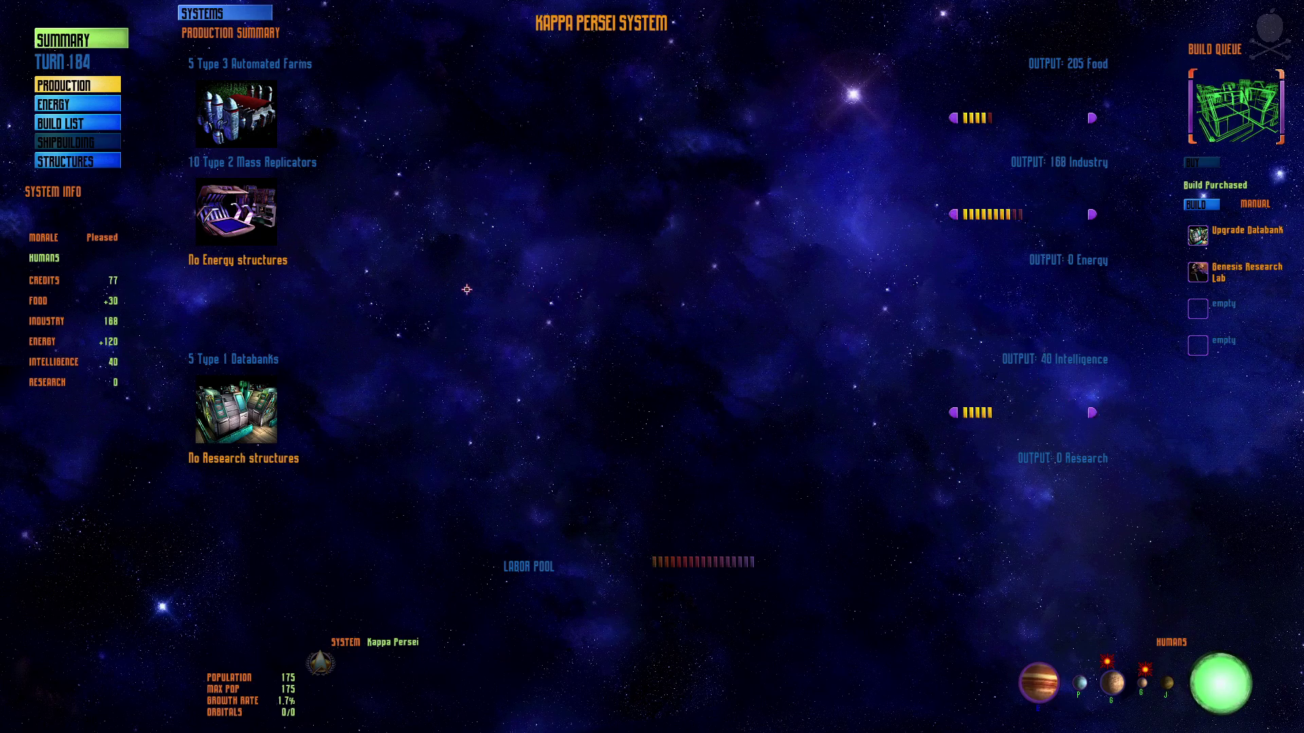
{"action": "key", "text": "Right"}
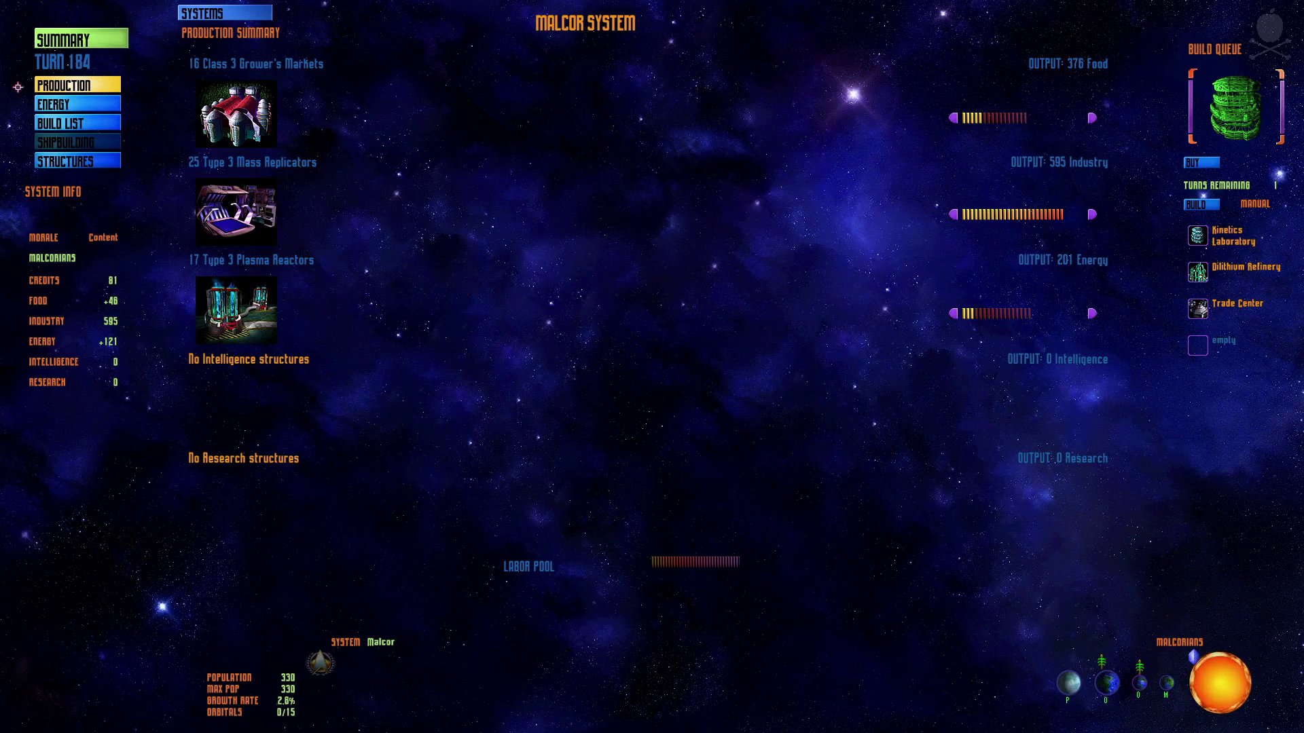
Look over Malcor's build list, then step past Mizar to Pakled's production summary.
{"action": "left_click", "coordinate": [78, 123]}
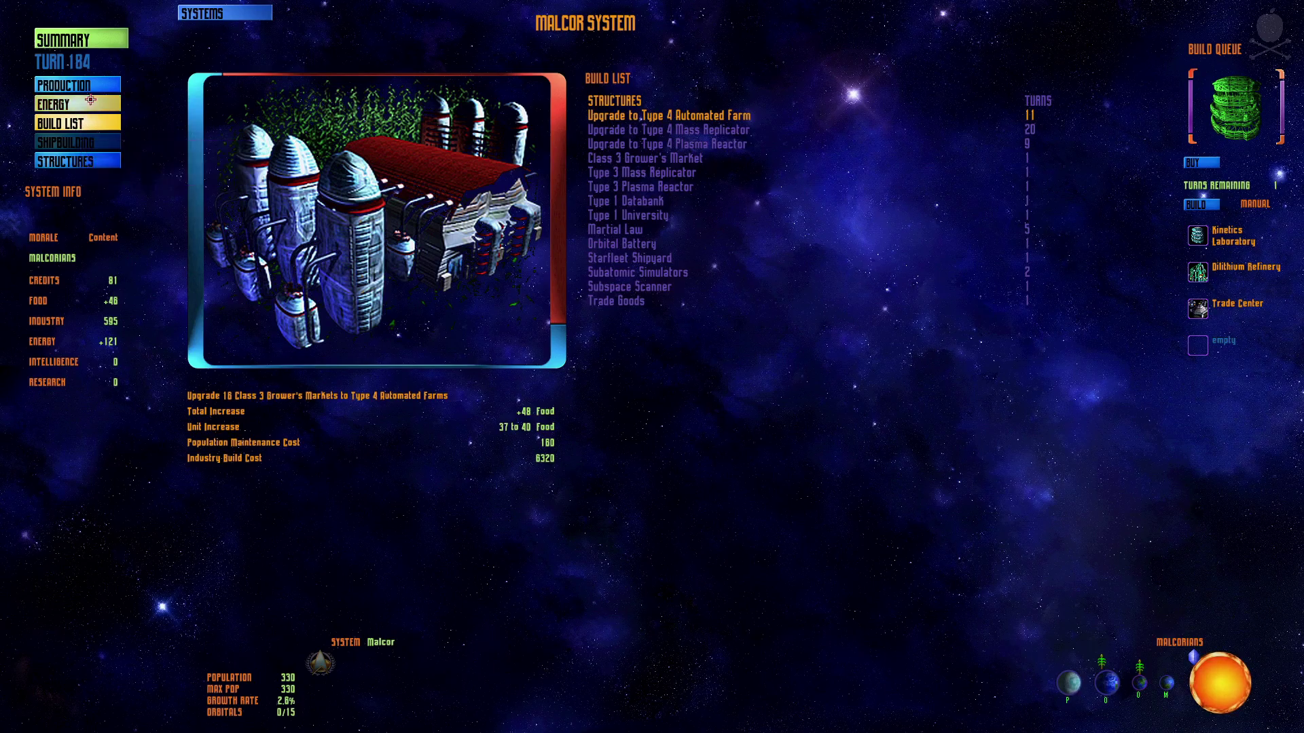
{"action": "left_click", "coordinate": [78, 86]}
{"action": "key", "text": "Right"}
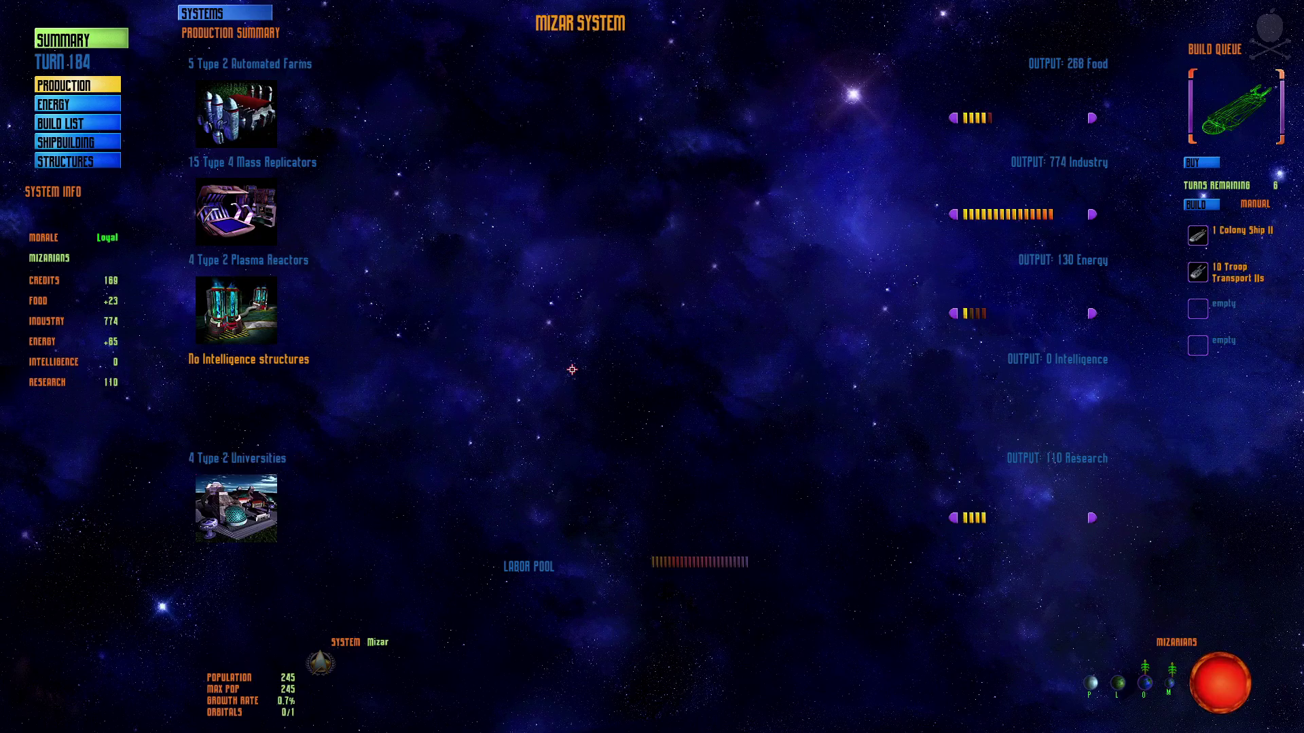
{"action": "key", "text": "Right"}
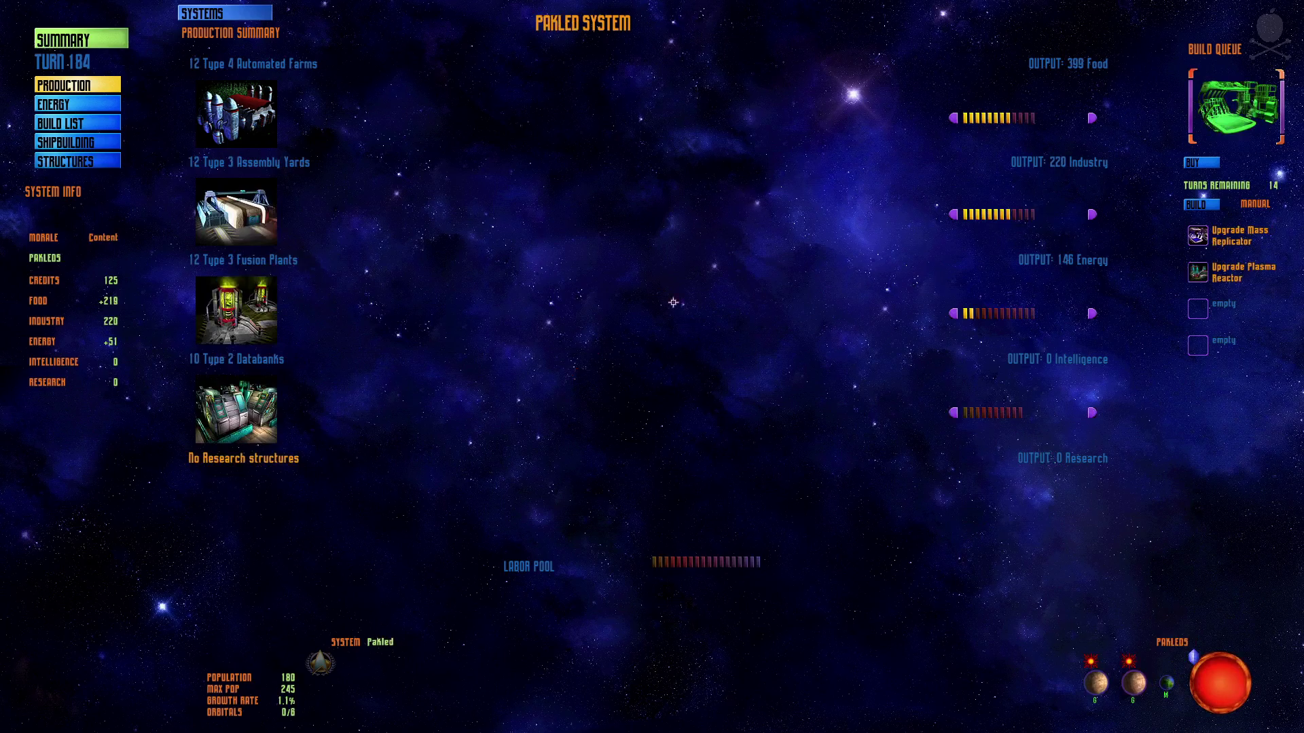
Move Pakled workers off food production and into intelligence.
{"action": "left_click", "coordinate": [951, 118]}
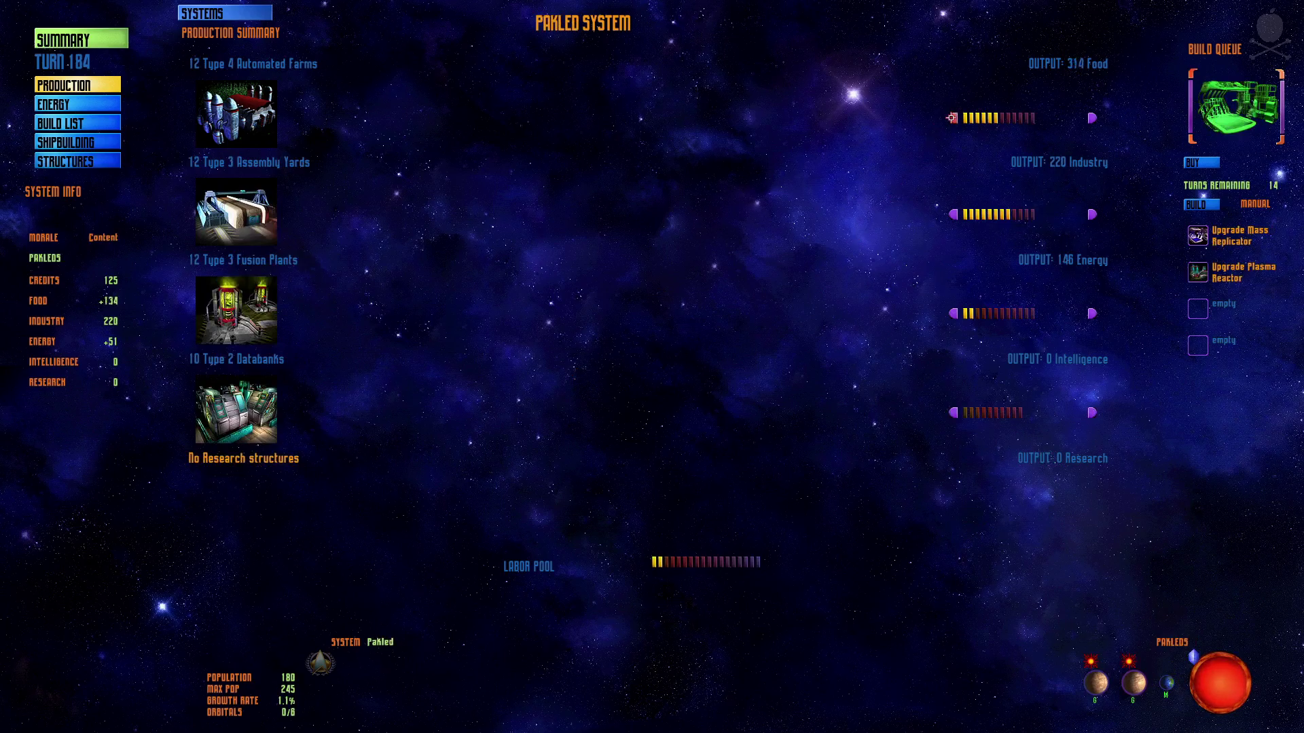
{"action": "left_click", "coordinate": [952, 117]}
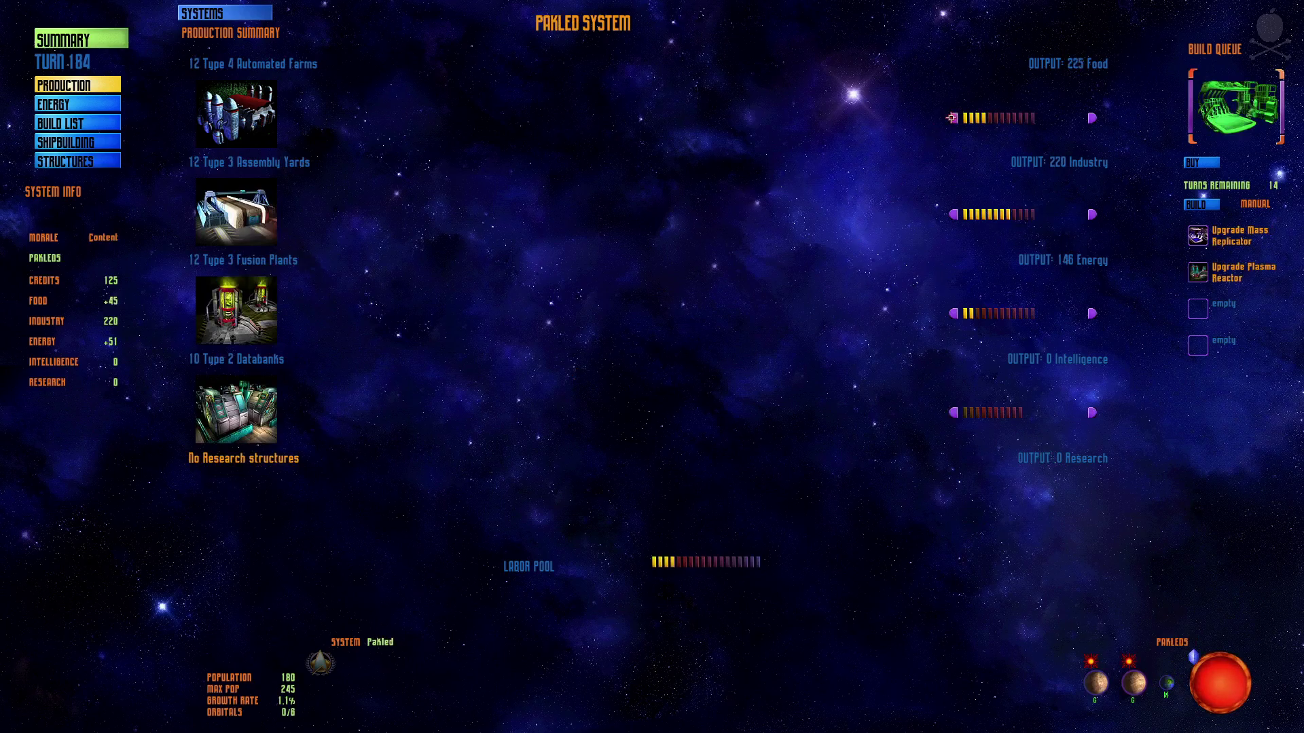
{"action": "left_click", "coordinate": [1009, 409]}
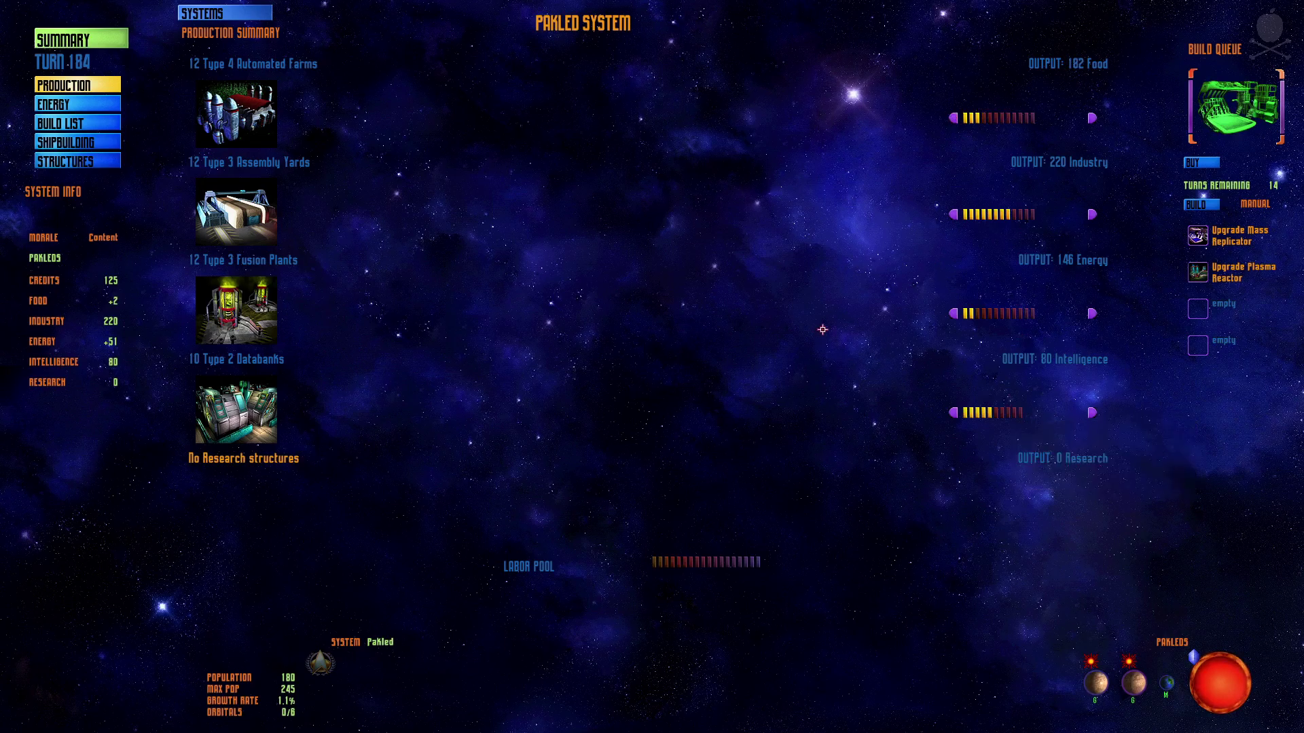
Queue Pakled's Type 3 Databank upgrade, then move on to Pelleus.
{"action": "left_click", "coordinate": [82, 105]}
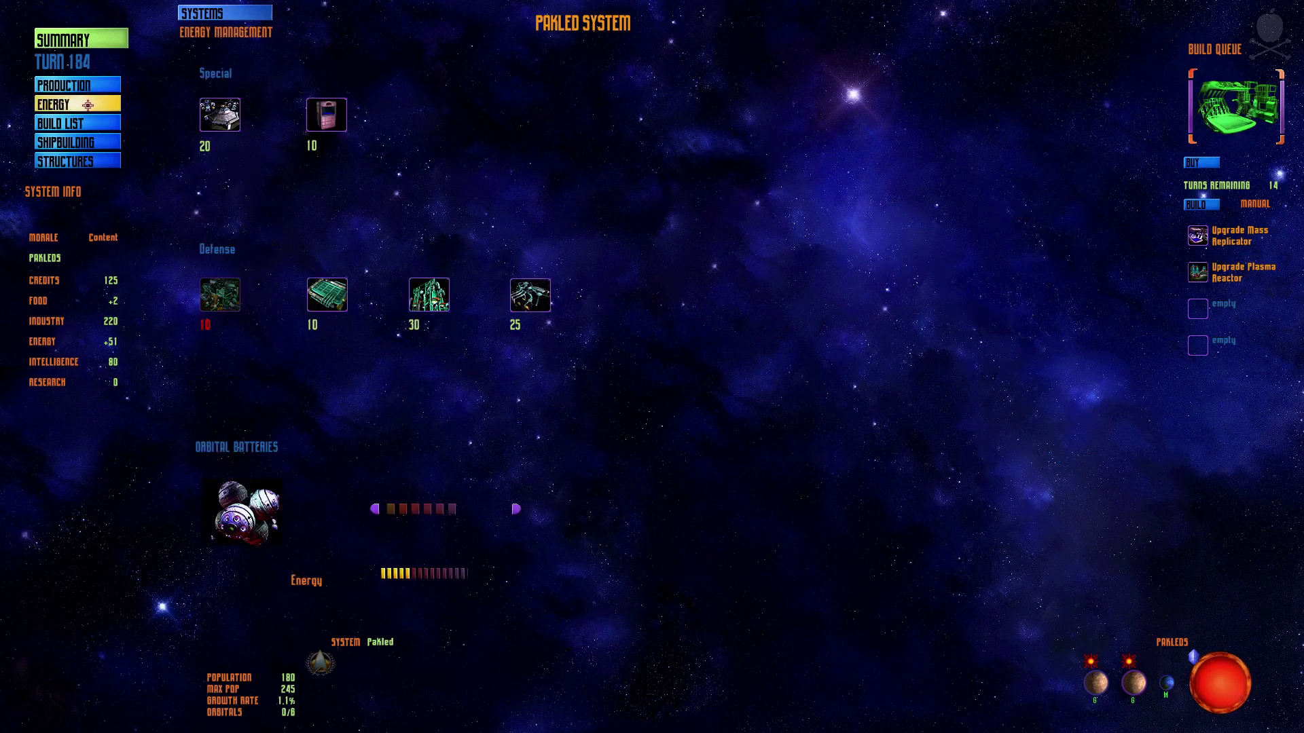
{"action": "left_click", "coordinate": [91, 124]}
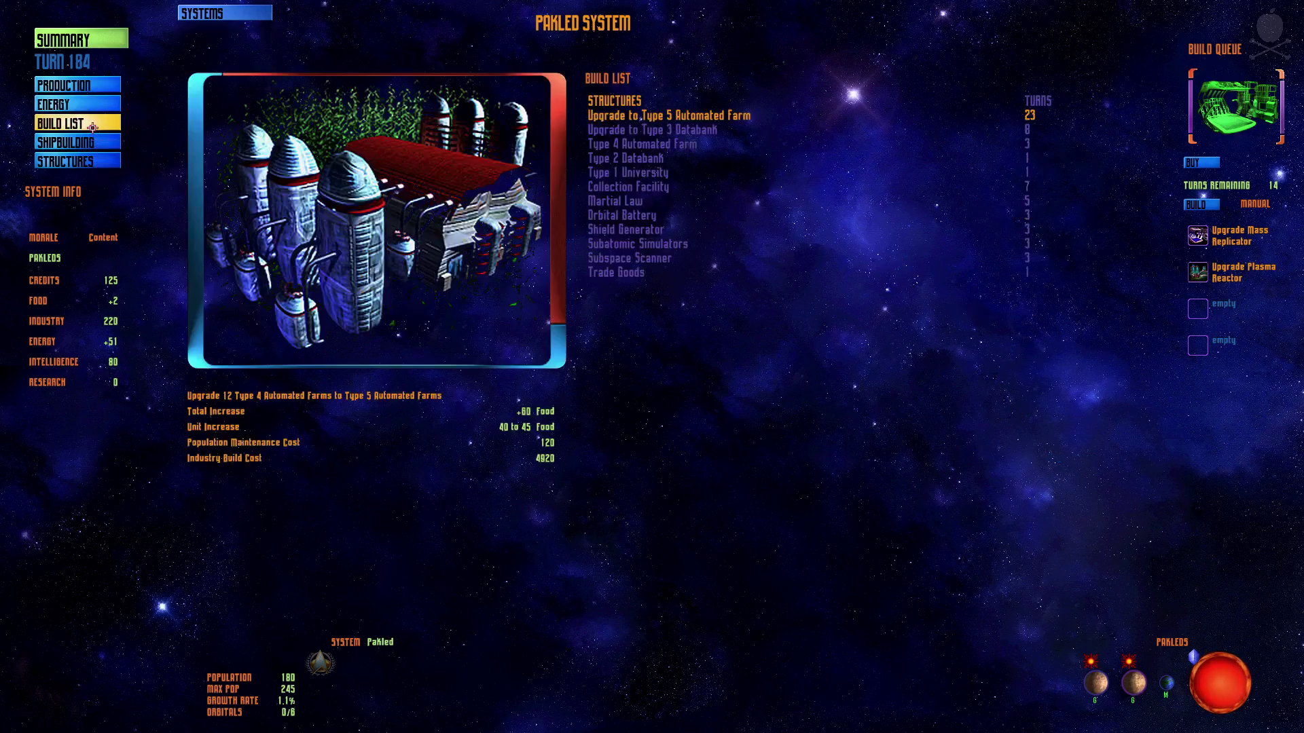
{"action": "left_click", "coordinate": [693, 131]}
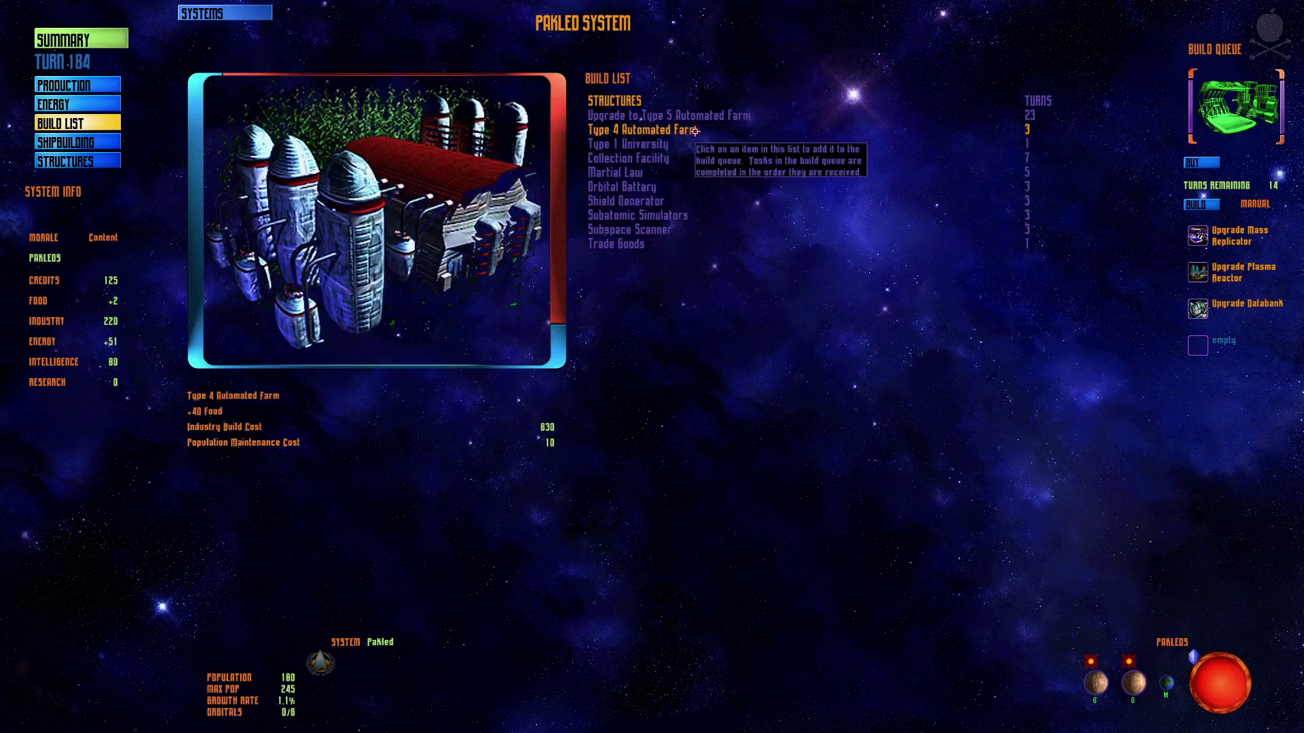
{"action": "left_click", "coordinate": [106, 85]}
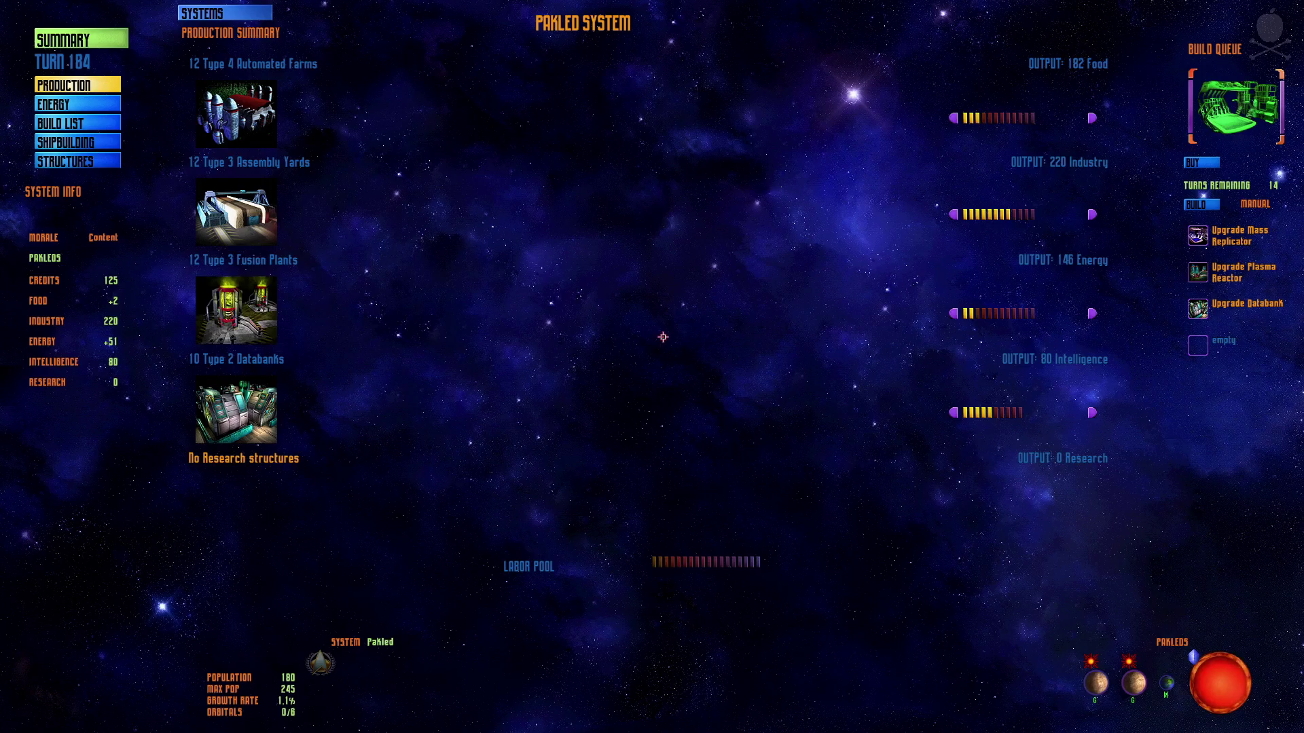
{"action": "key", "text": "Right"}
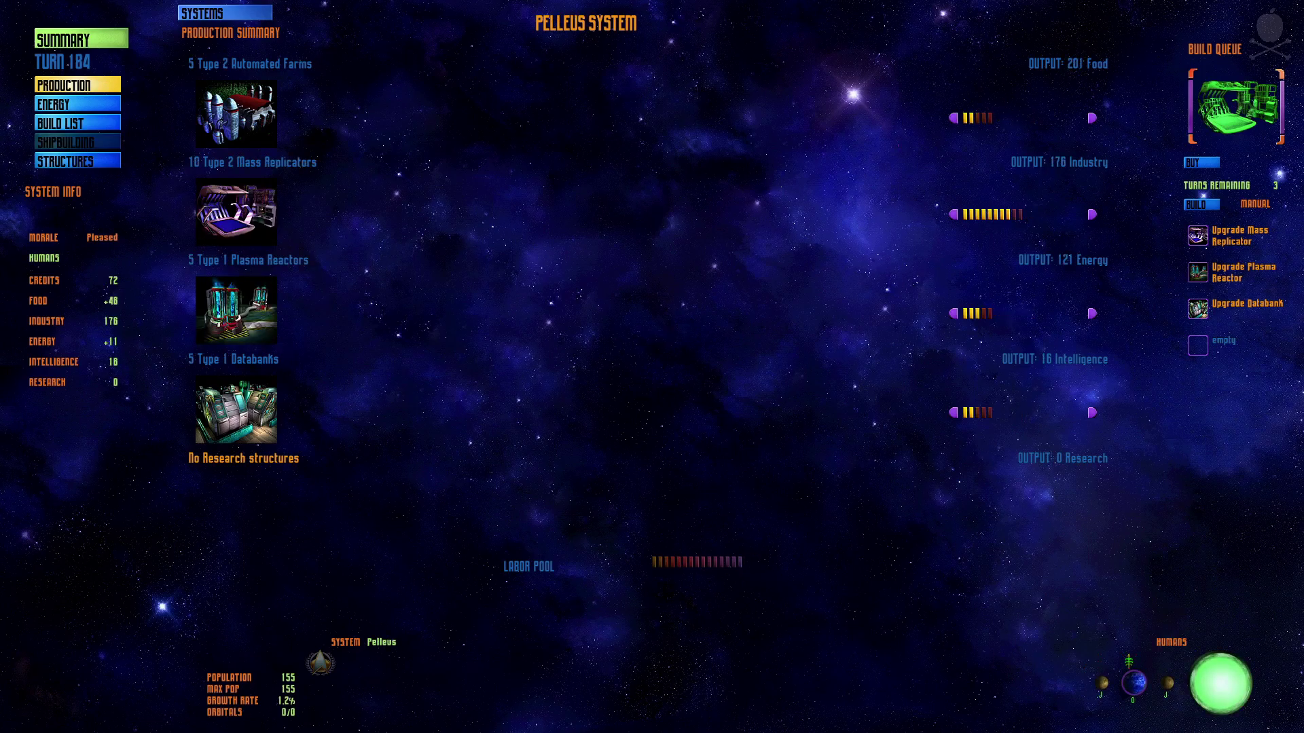
Shift a Pelleus worker from food production into industry.
{"action": "left_click", "coordinate": [952, 119]}
{"action": "left_click", "coordinate": [986, 411]}
{"action": "left_click", "coordinate": [973, 411]}
{"action": "left_click", "coordinate": [1019, 214]}
Step past Portas to Ruah and buy its Private Farms outright.
{"action": "key", "text": "Right"}
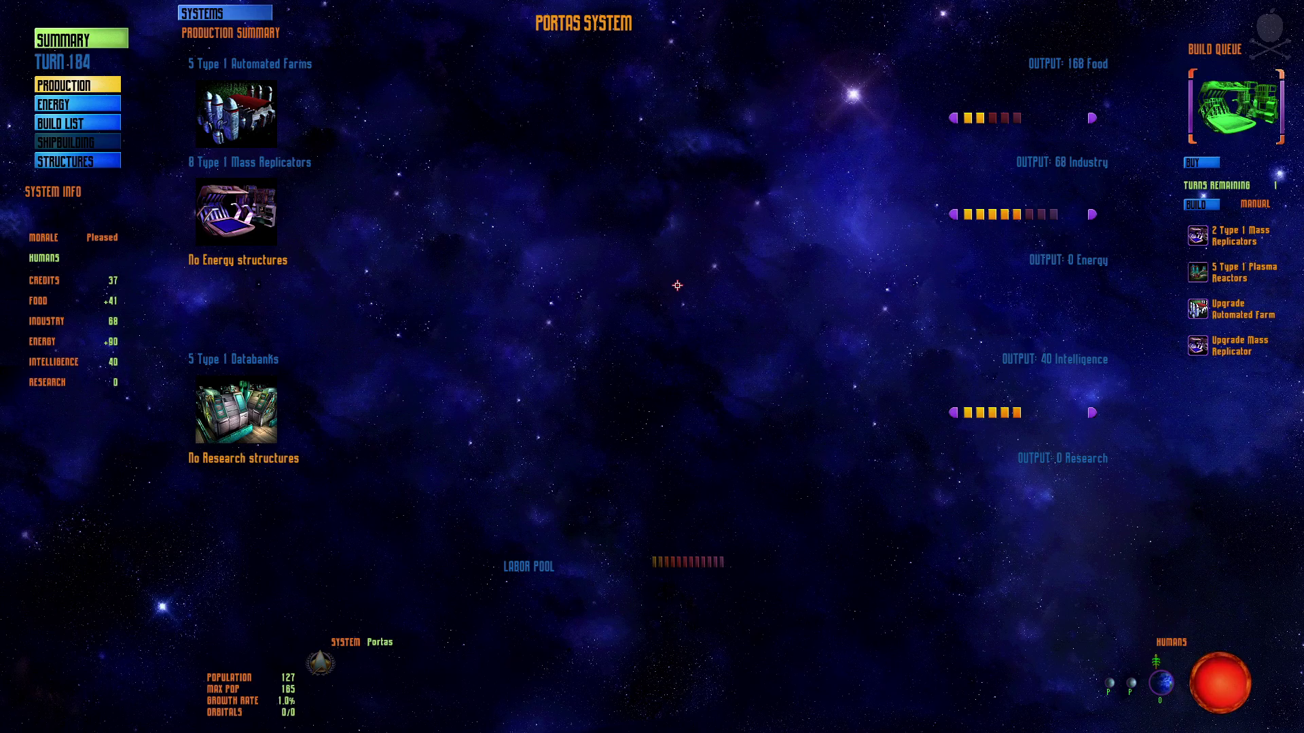
{"action": "left_click", "coordinate": [79, 106]}
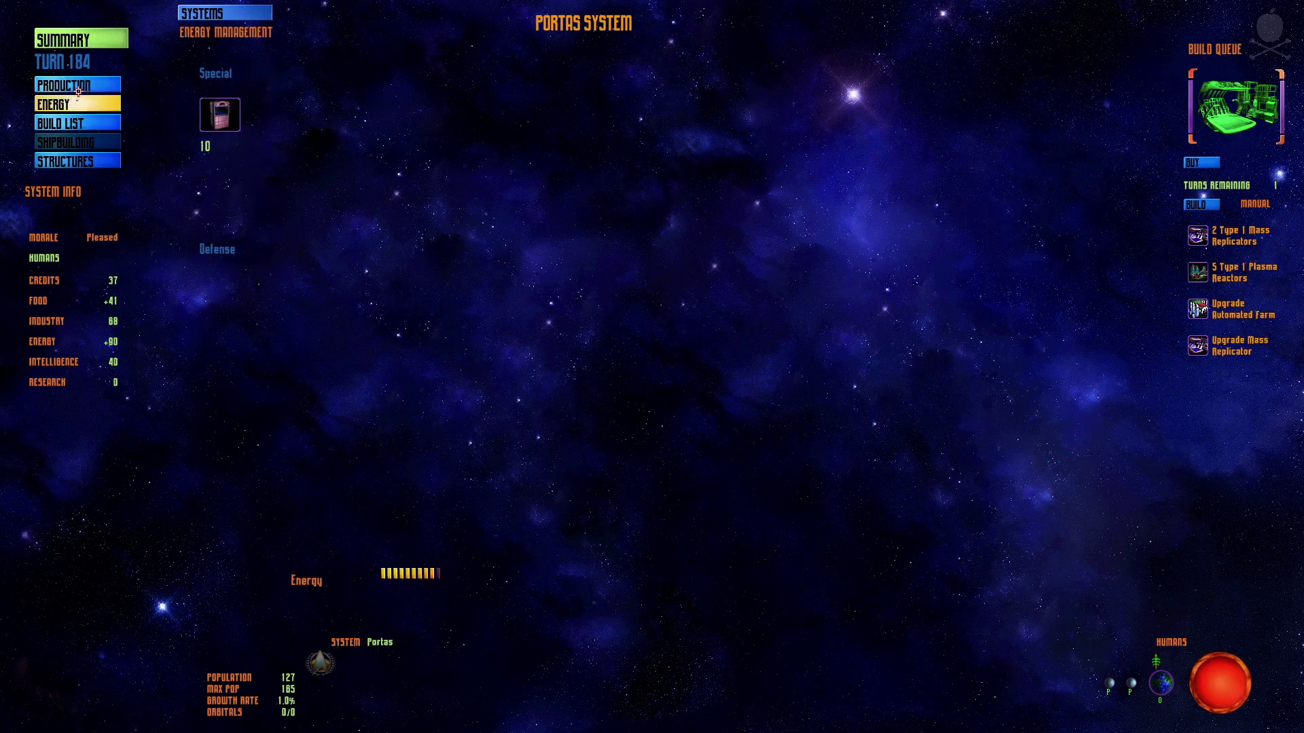
{"action": "left_click", "coordinate": [77, 88]}
{"action": "key", "text": "Right"}
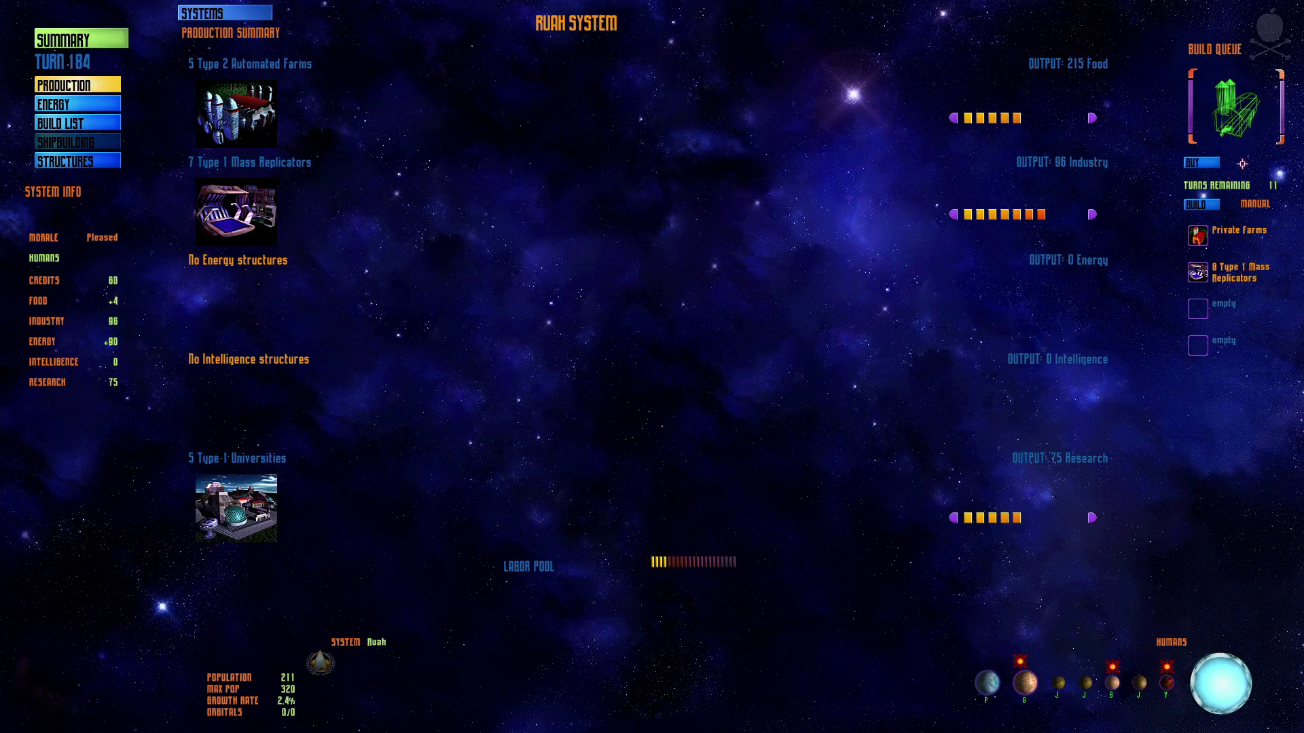
{"action": "left_click", "coordinate": [1192, 163]}
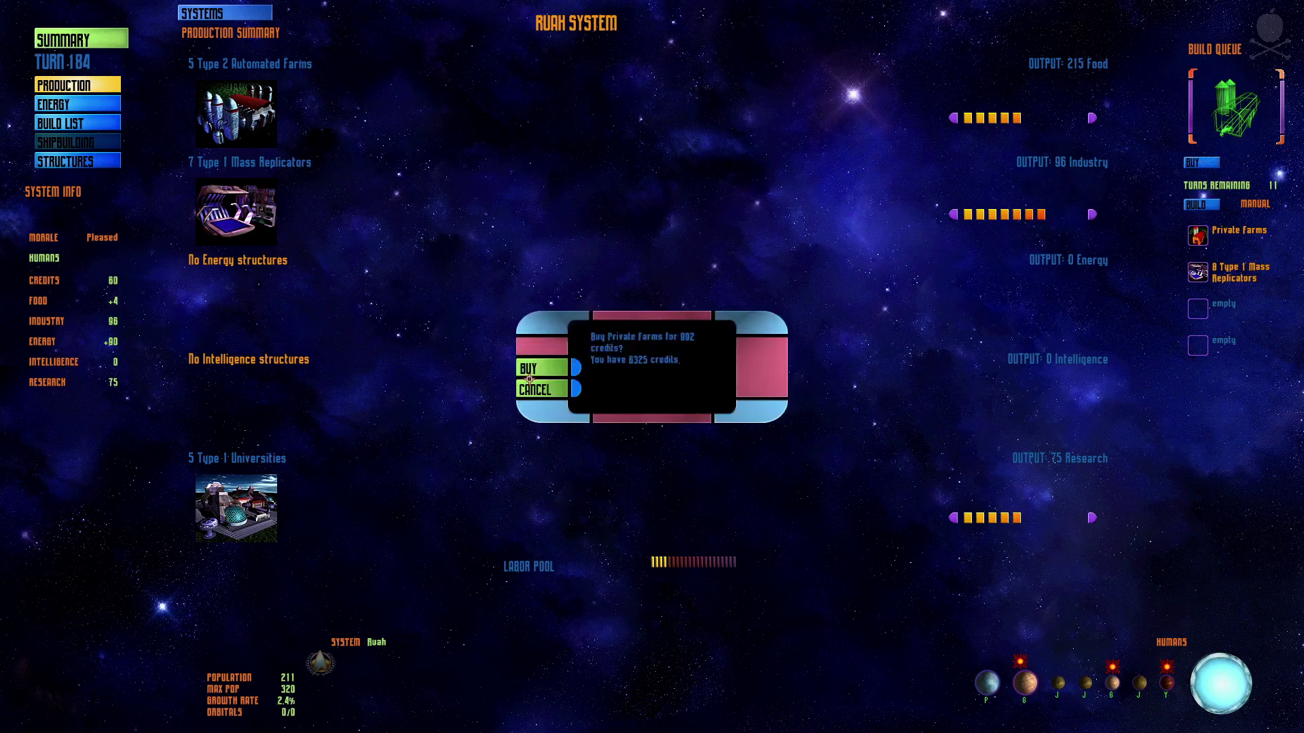
{"action": "left_click", "coordinate": [530, 368]}
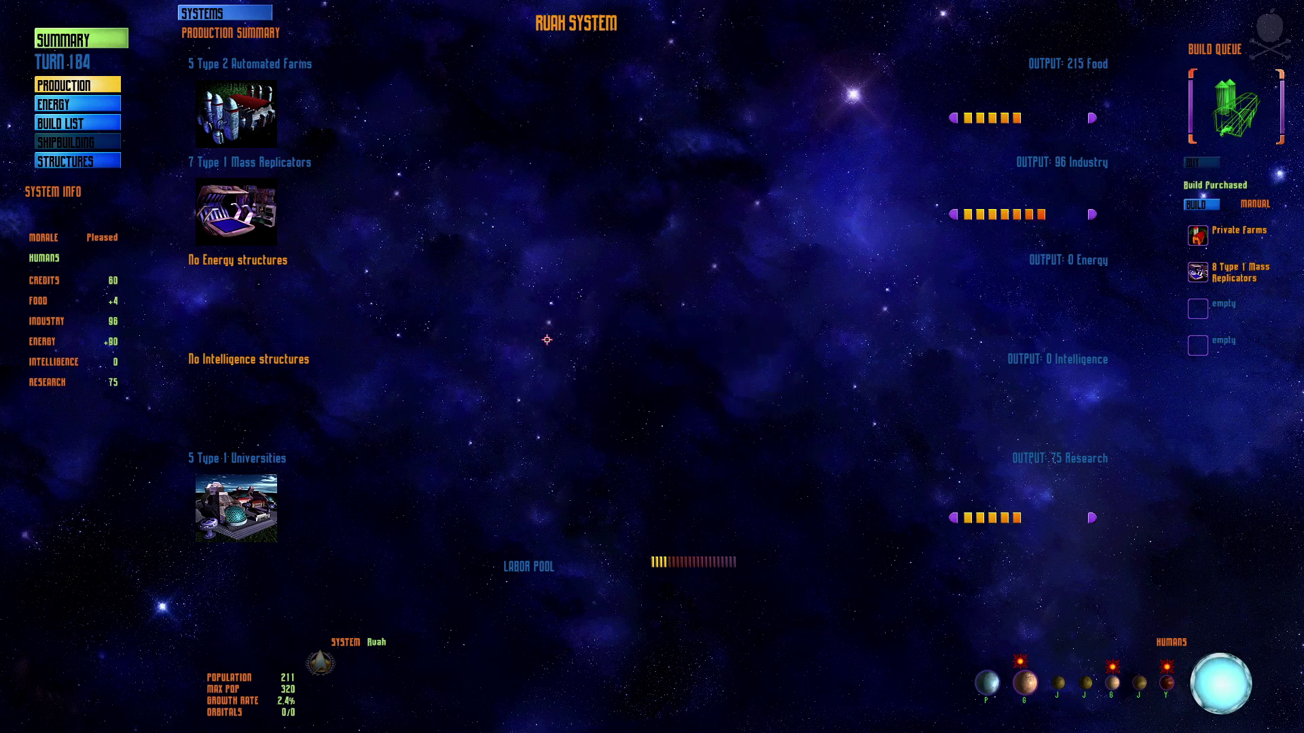
{"action": "key", "text": "Right"}
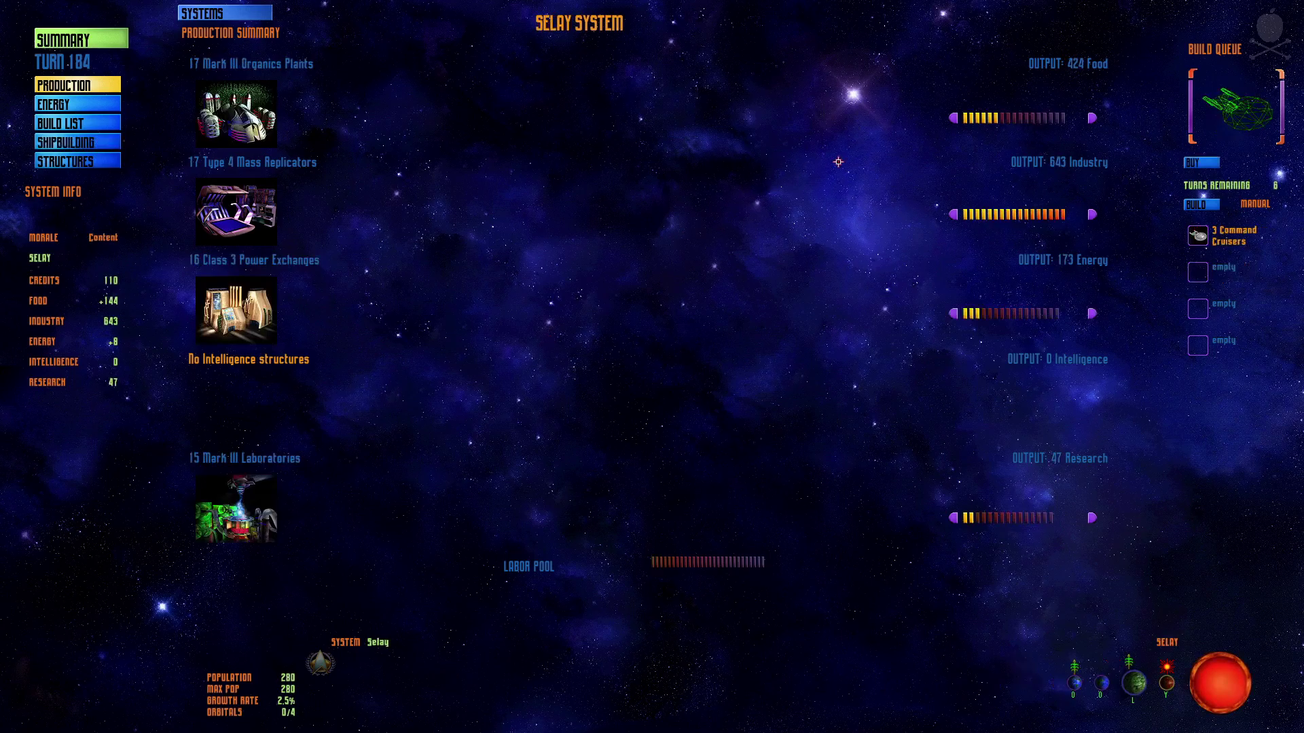
Move Selay workers from food to research, giving research 94 and food 313.
{"action": "left_click", "coordinate": [954, 117]}
{"action": "left_click", "coordinate": [953, 116]}
{"action": "left_click", "coordinate": [954, 117]}
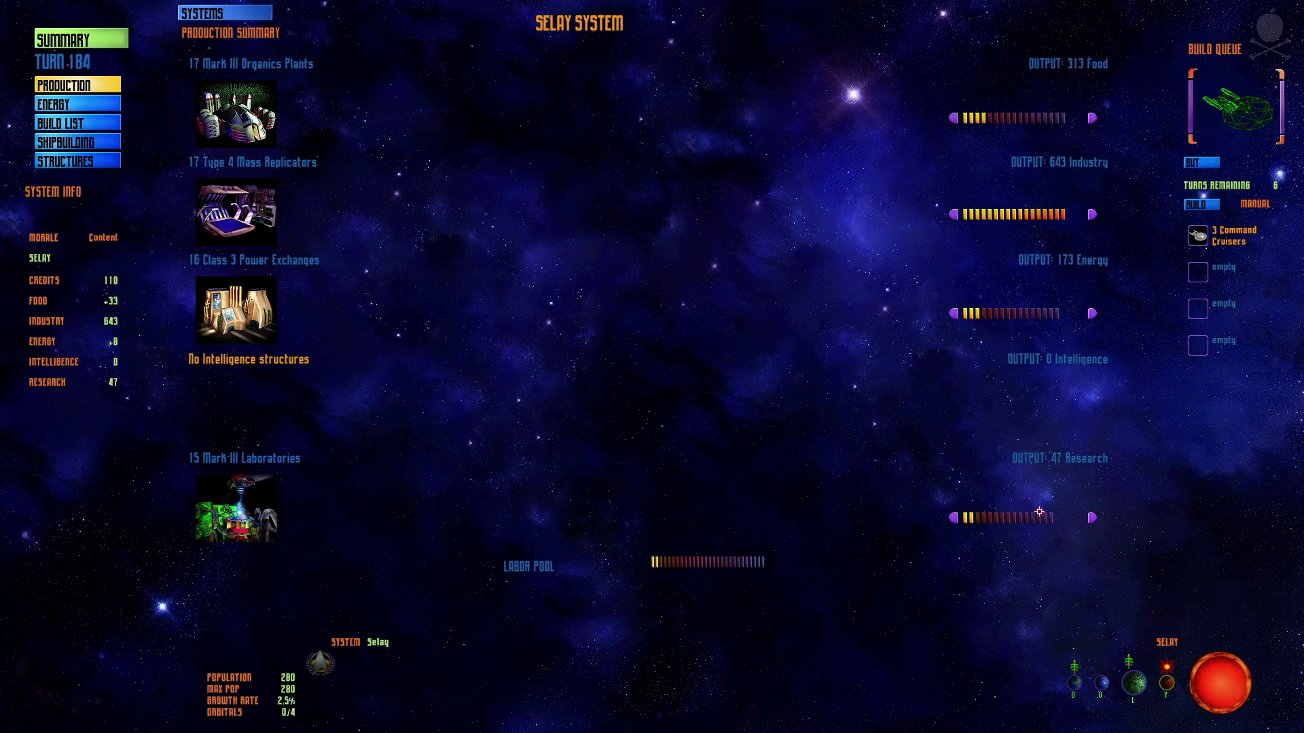
{"action": "left_click", "coordinate": [1039, 516]}
{"action": "key", "text": "Down"}
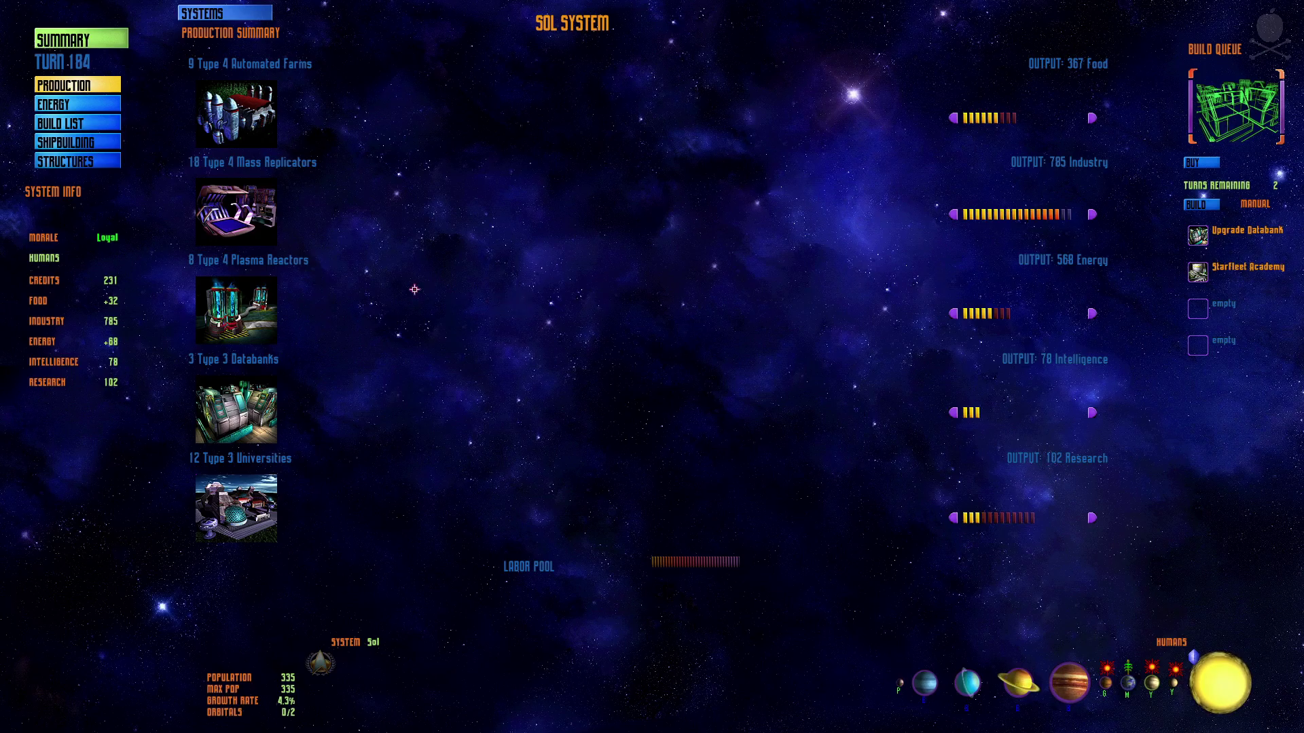
Queue three Orbital Batteries in Sol's build list after Starfleet Academy.
{"action": "left_click", "coordinate": [61, 103]}
{"action": "left_click", "coordinate": [66, 122]}
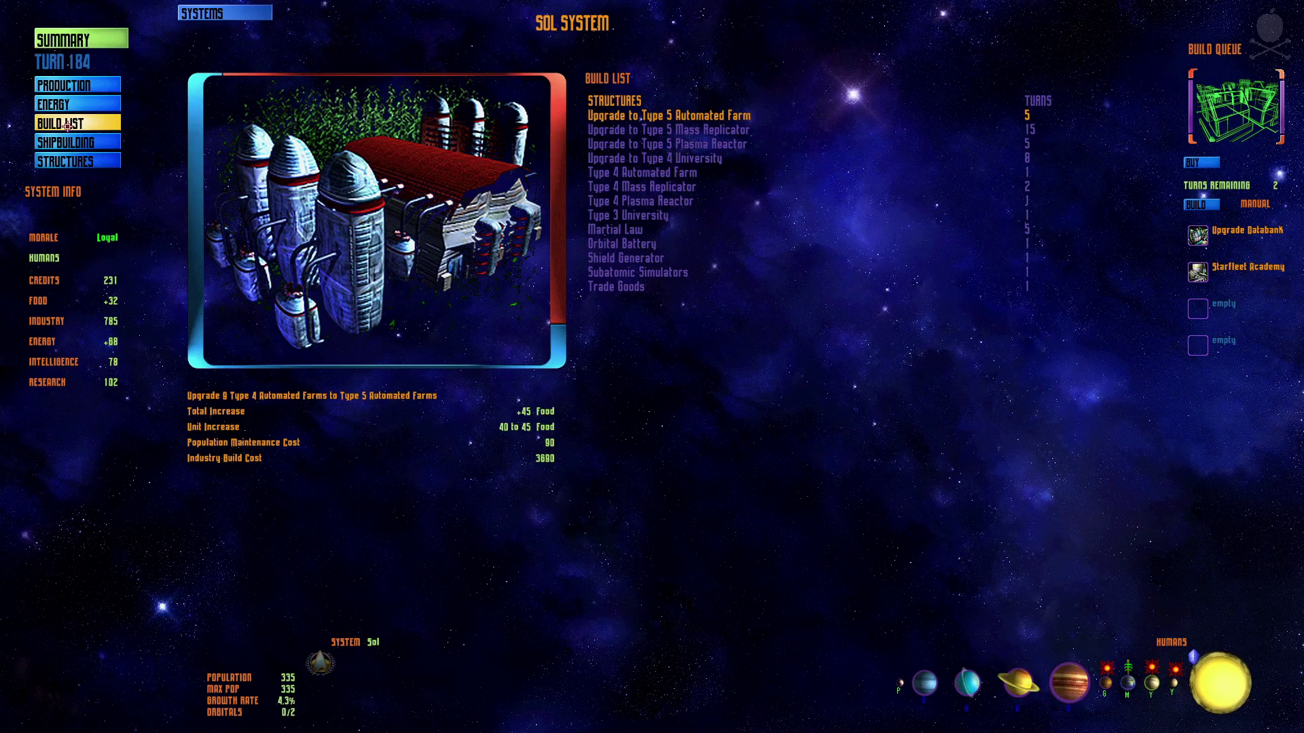
{"action": "left_click", "coordinate": [67, 87]}
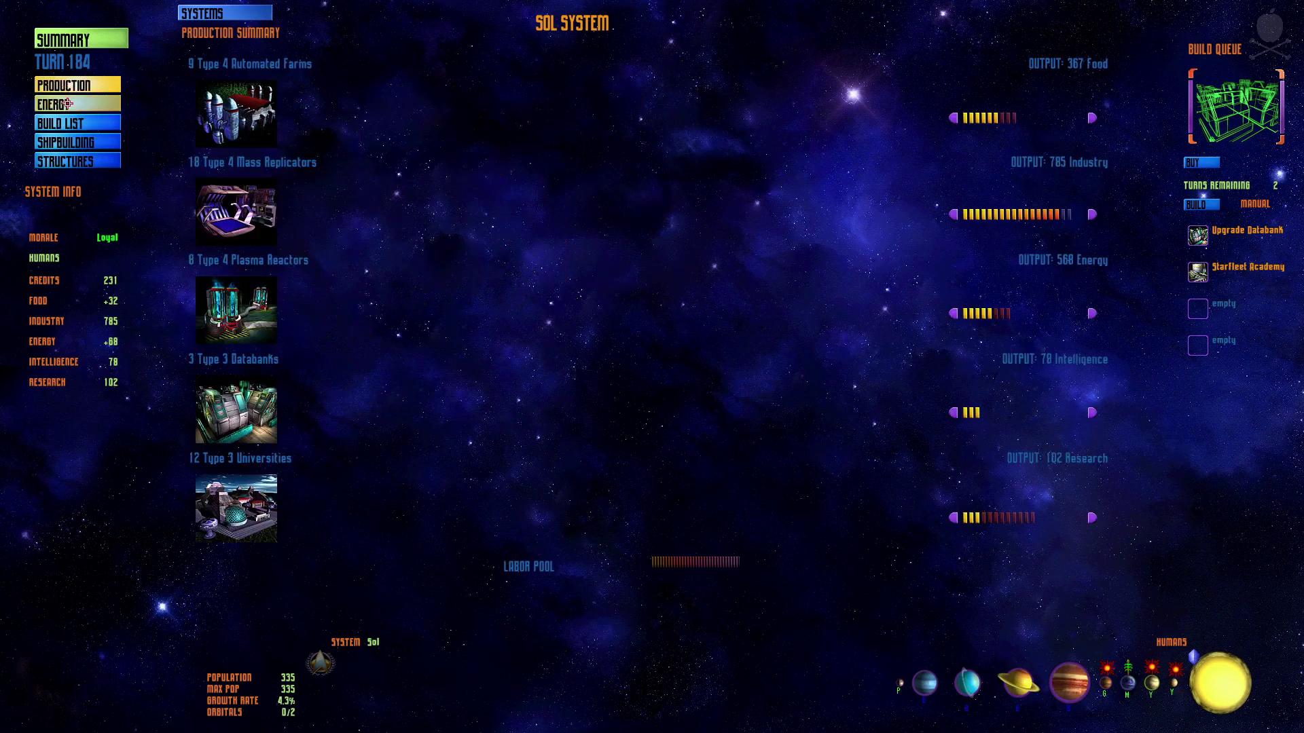
{"action": "left_click", "coordinate": [68, 104]}
{"action": "left_click", "coordinate": [68, 123]}
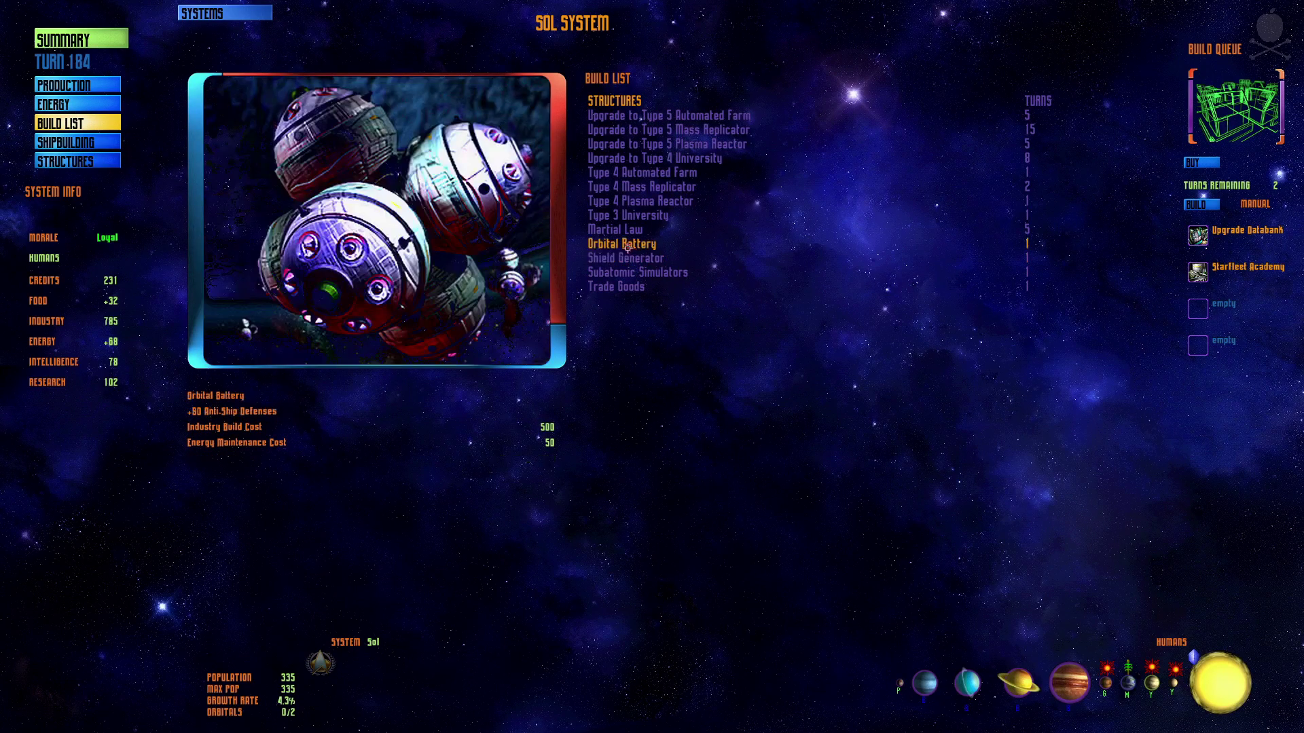
{"action": "left_click", "coordinate": [625, 247]}
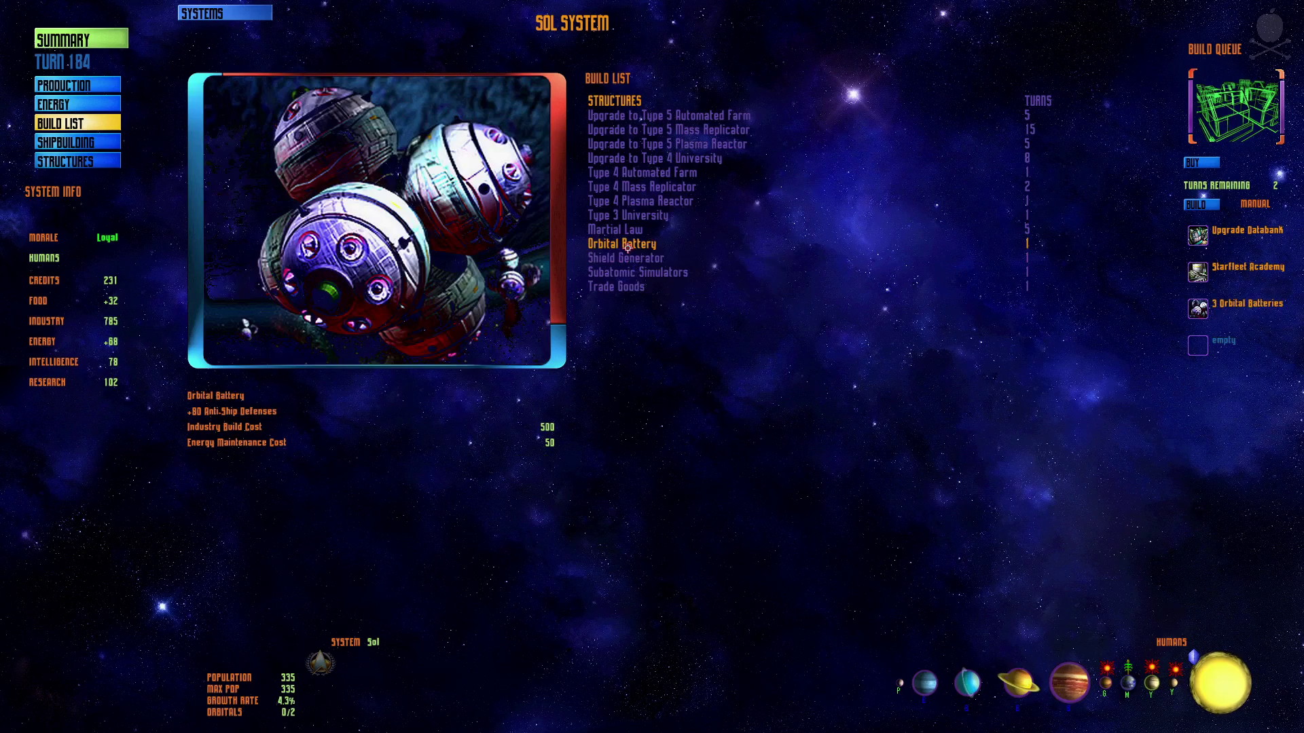
{"action": "triple_click", "coordinate": [626, 247]}
{"action": "right_click", "coordinate": [625, 246]}
{"action": "right_click", "coordinate": [625, 247]}
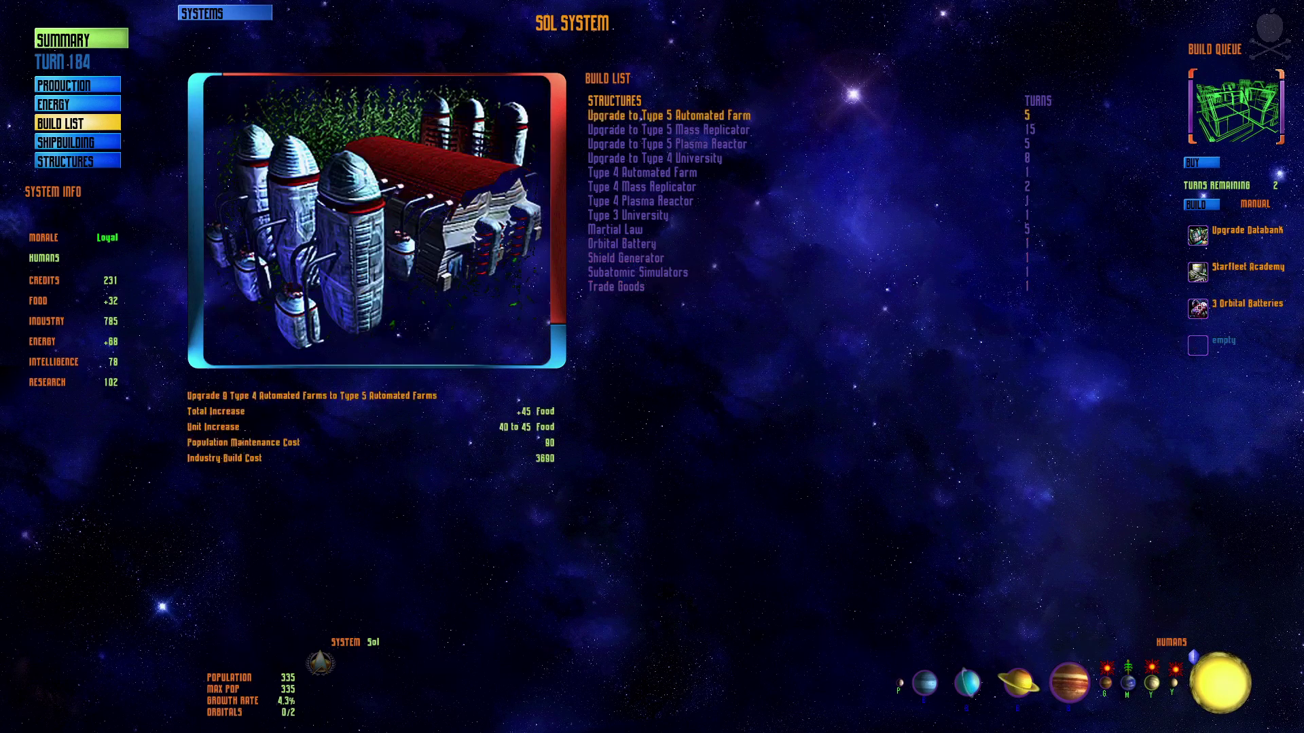
Move a Takara worker from energy production into industry.
{"action": "key", "text": "Right"}
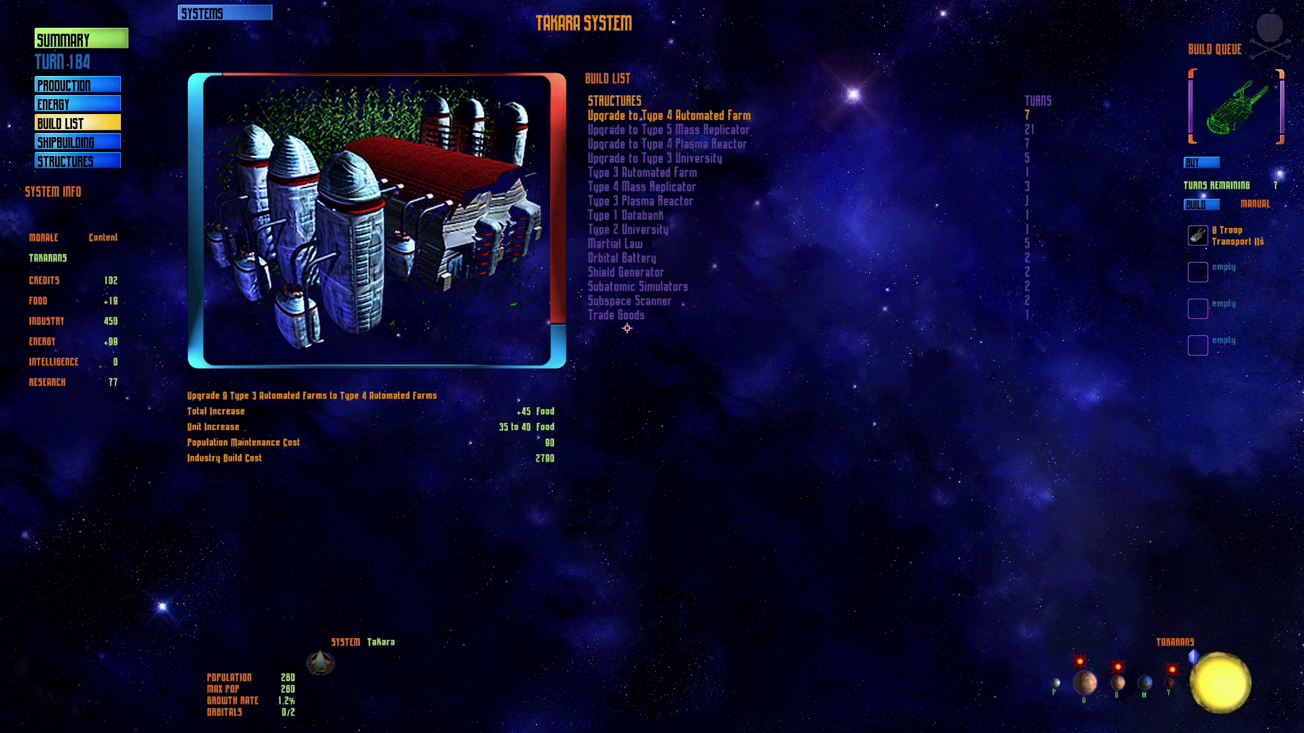
{"action": "key", "text": "p"}
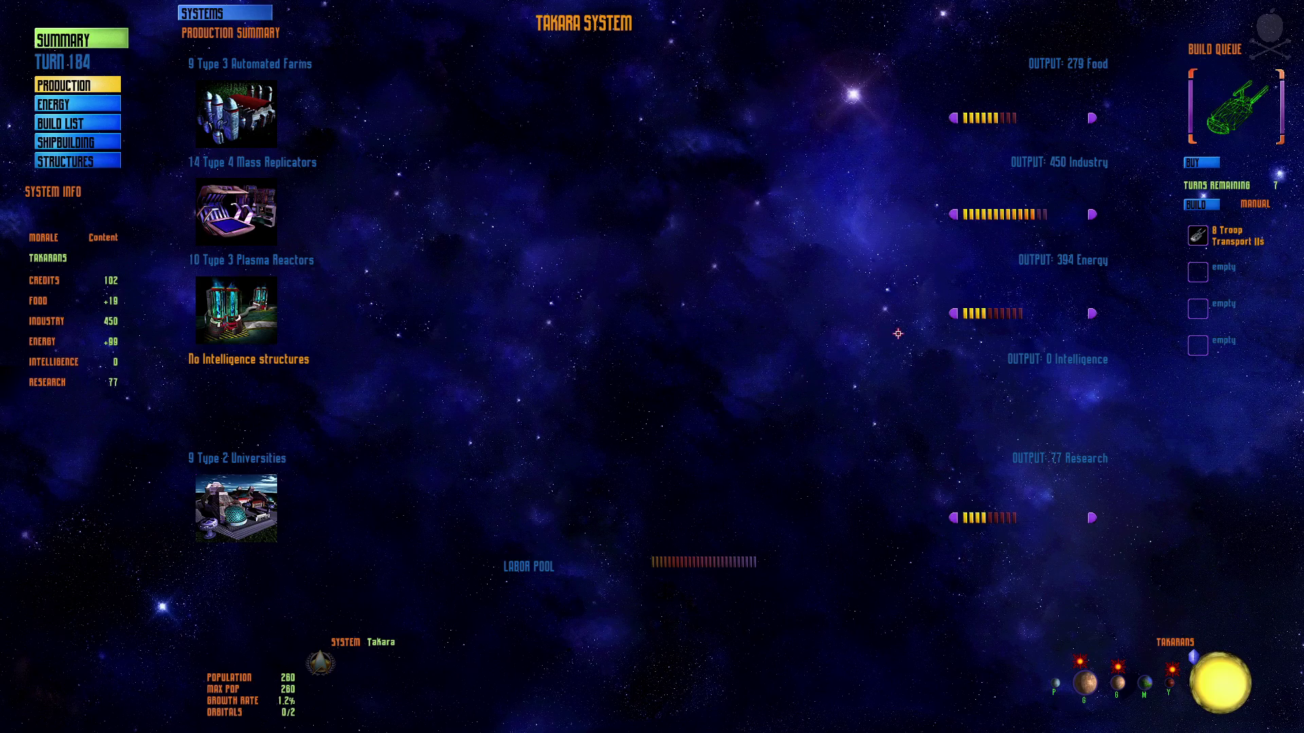
{"action": "left_click", "coordinate": [65, 104]}
{"action": "left_click", "coordinate": [66, 87]}
{"action": "left_click", "coordinate": [958, 315]}
{"action": "left_click", "coordinate": [1045, 214]}
{"action": "left_click", "coordinate": [75, 118]}
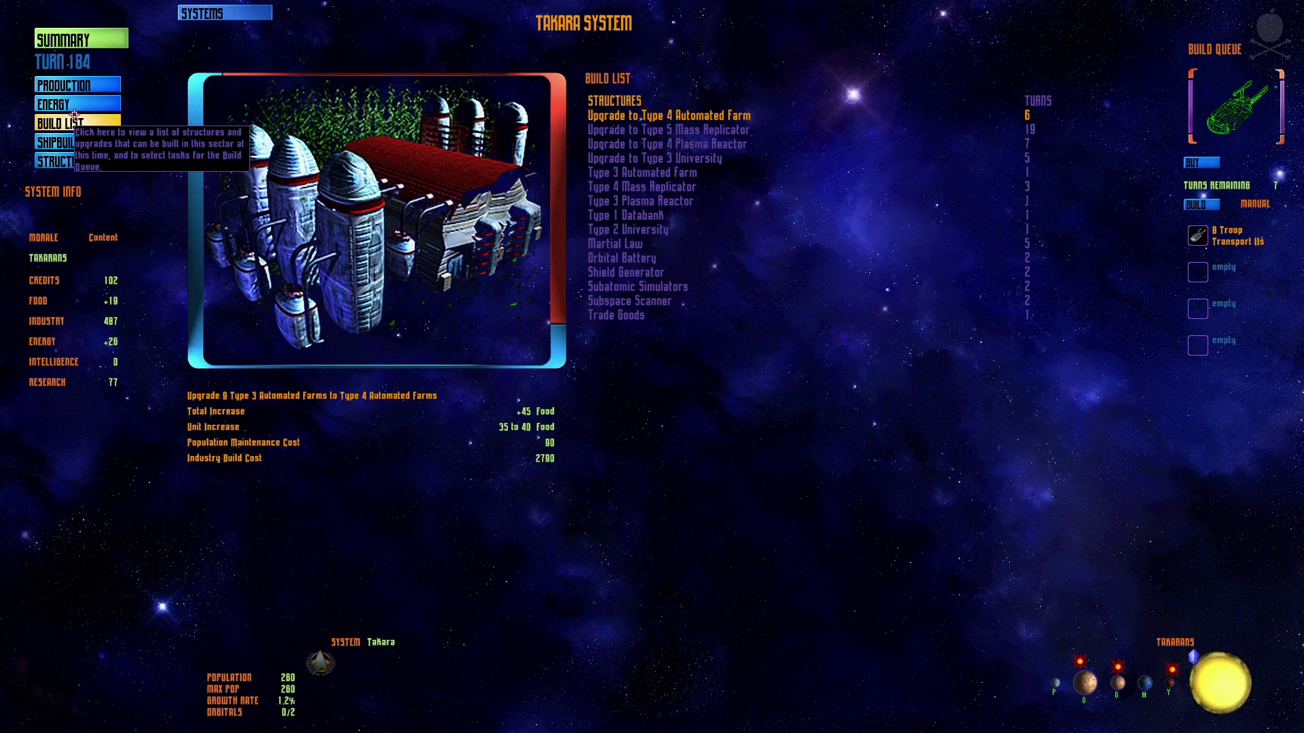
Cycle through the Tama, Trialus, Ullia, Vulcan and Bynaus summaries, then return to the galaxy map.
{"action": "key", "text": "Right"}
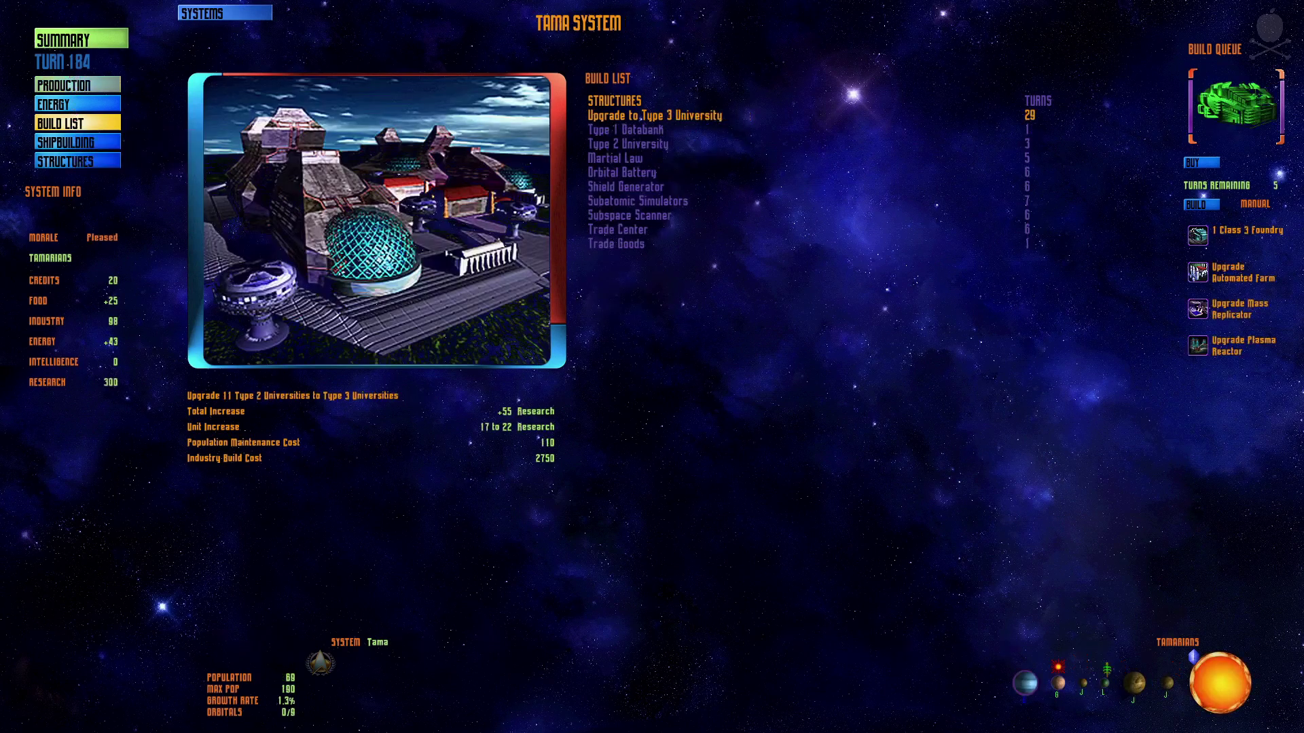
{"action": "left_click", "coordinate": [75, 83]}
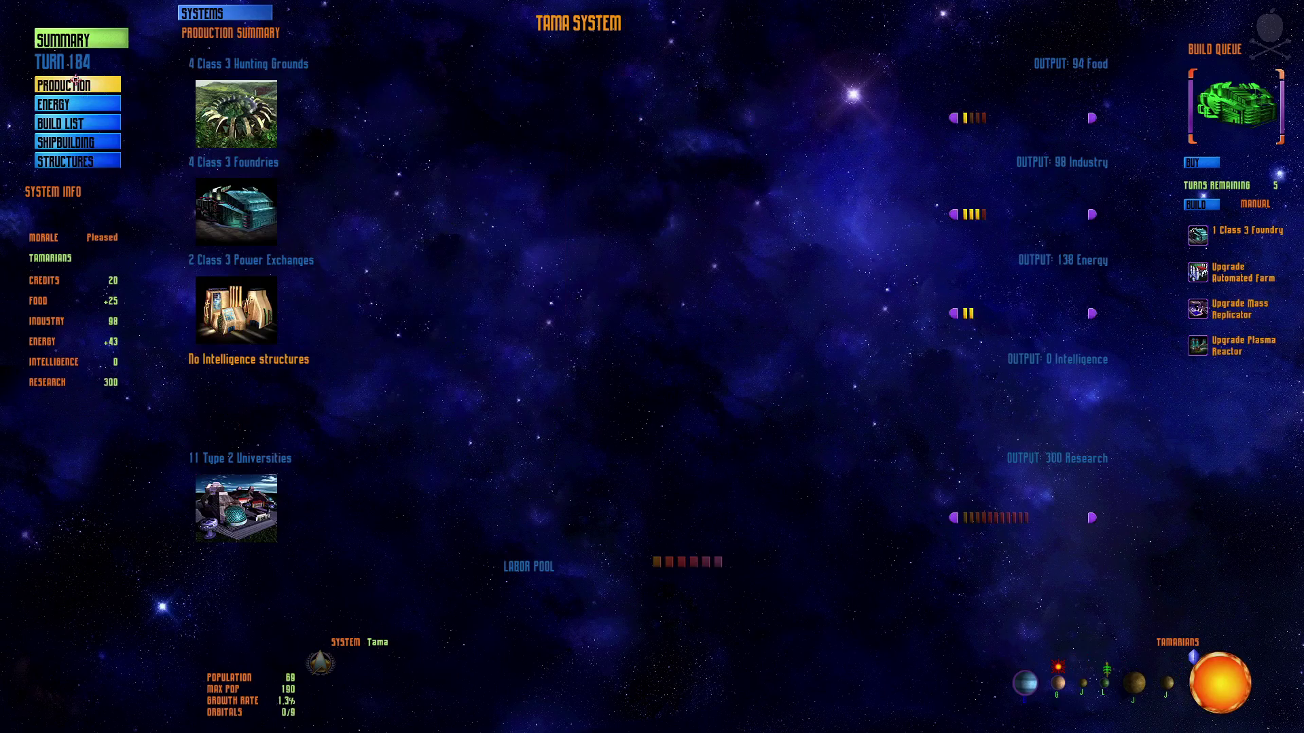
{"action": "key", "text": "Right"}
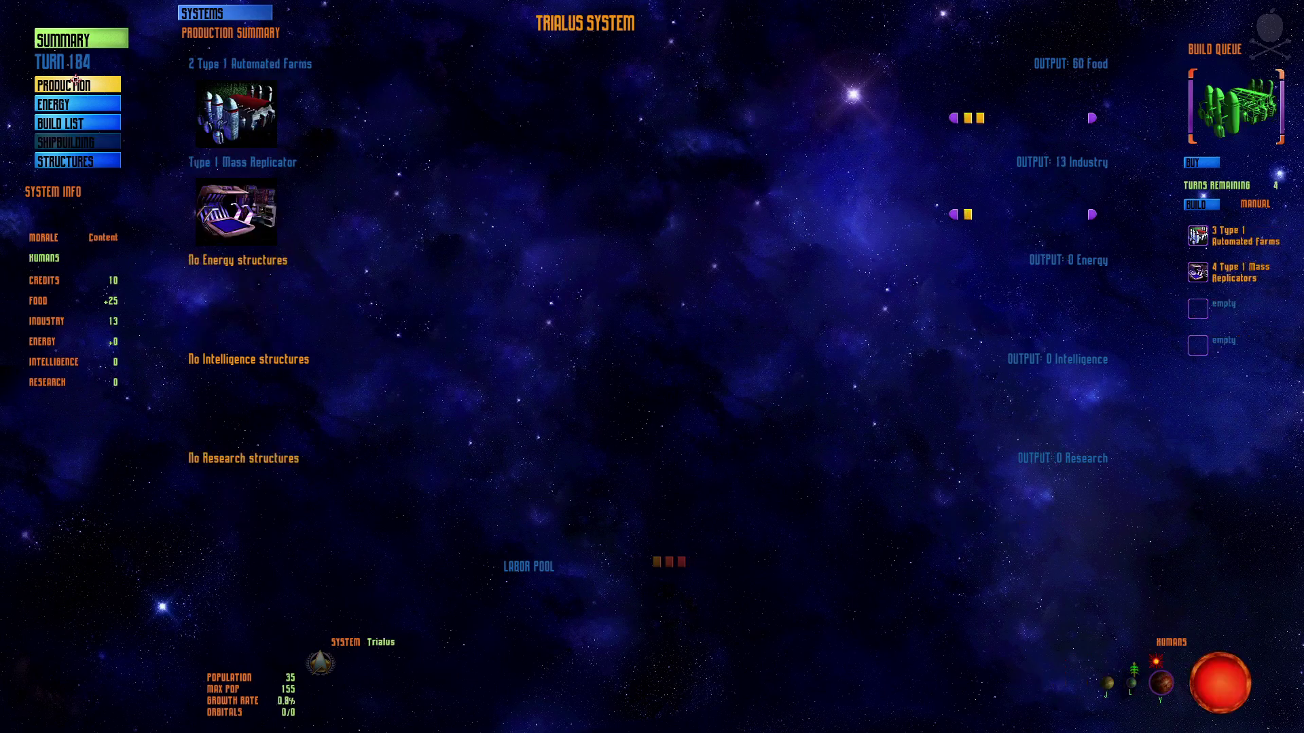
{"action": "key", "text": "Right"}
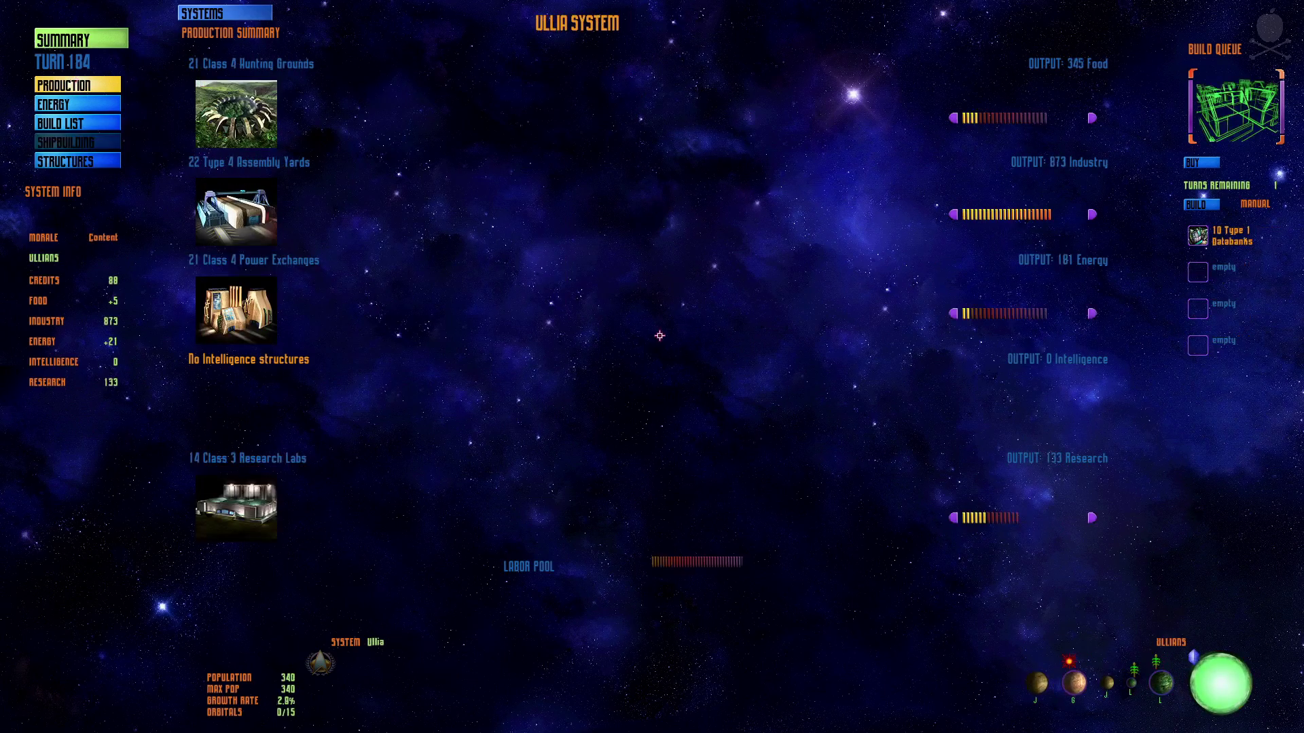
{"action": "key", "text": "Right"}
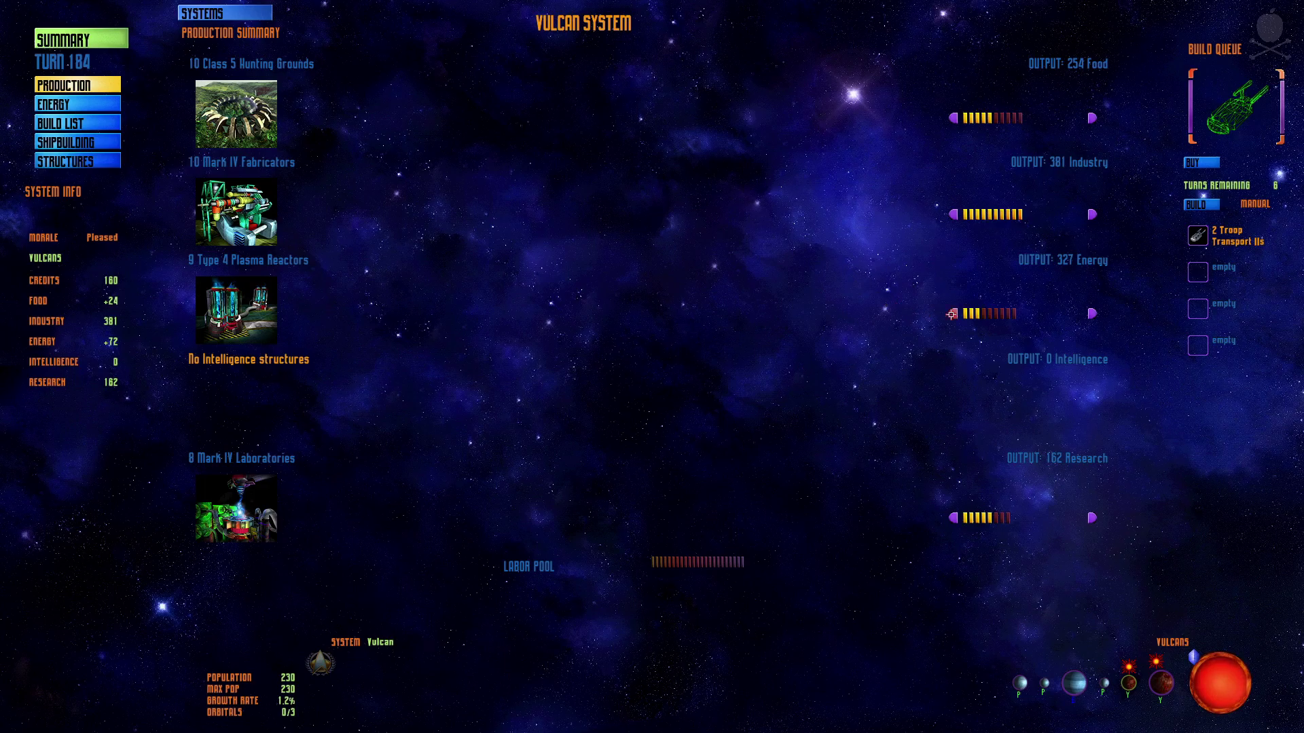
{"action": "left_click", "coordinate": [958, 313]}
{"action": "left_click", "coordinate": [1009, 313]}
{"action": "key", "text": "Right"}
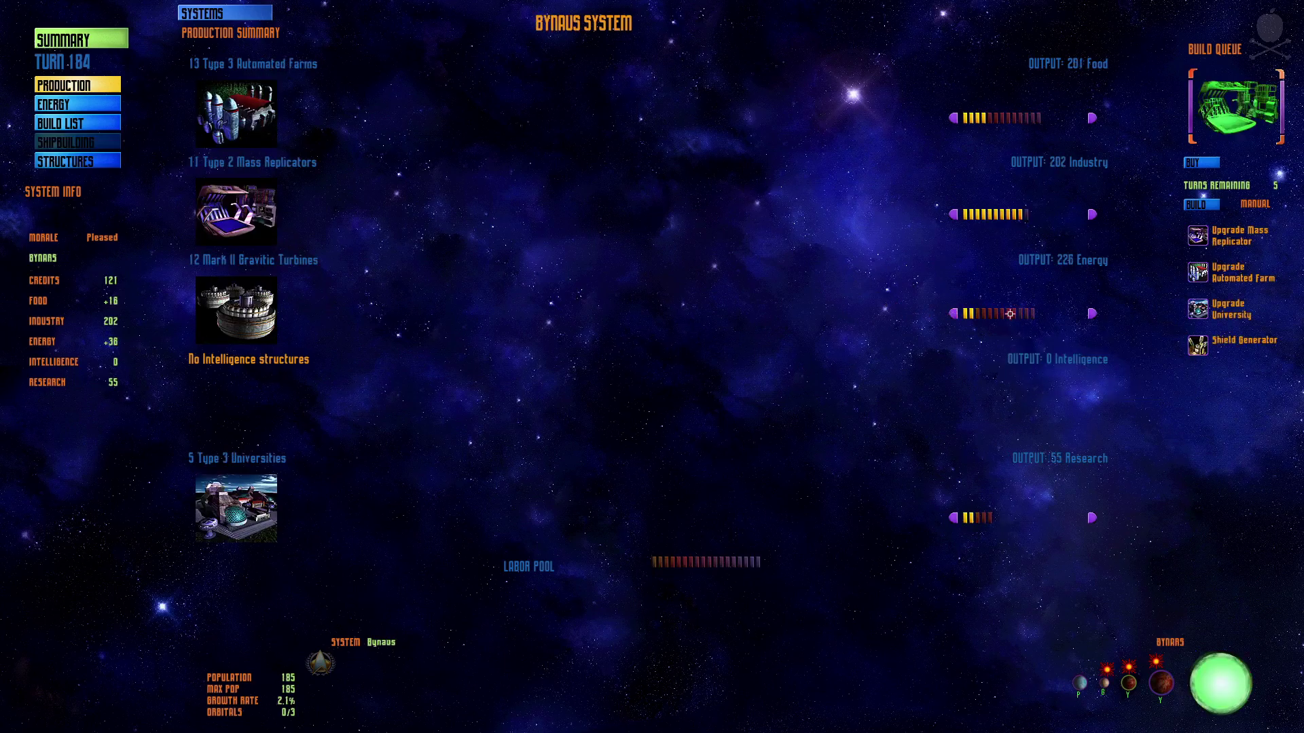
{"action": "right_click", "coordinate": [695, 314]}
{"action": "left_click", "coordinate": [656, 327]}
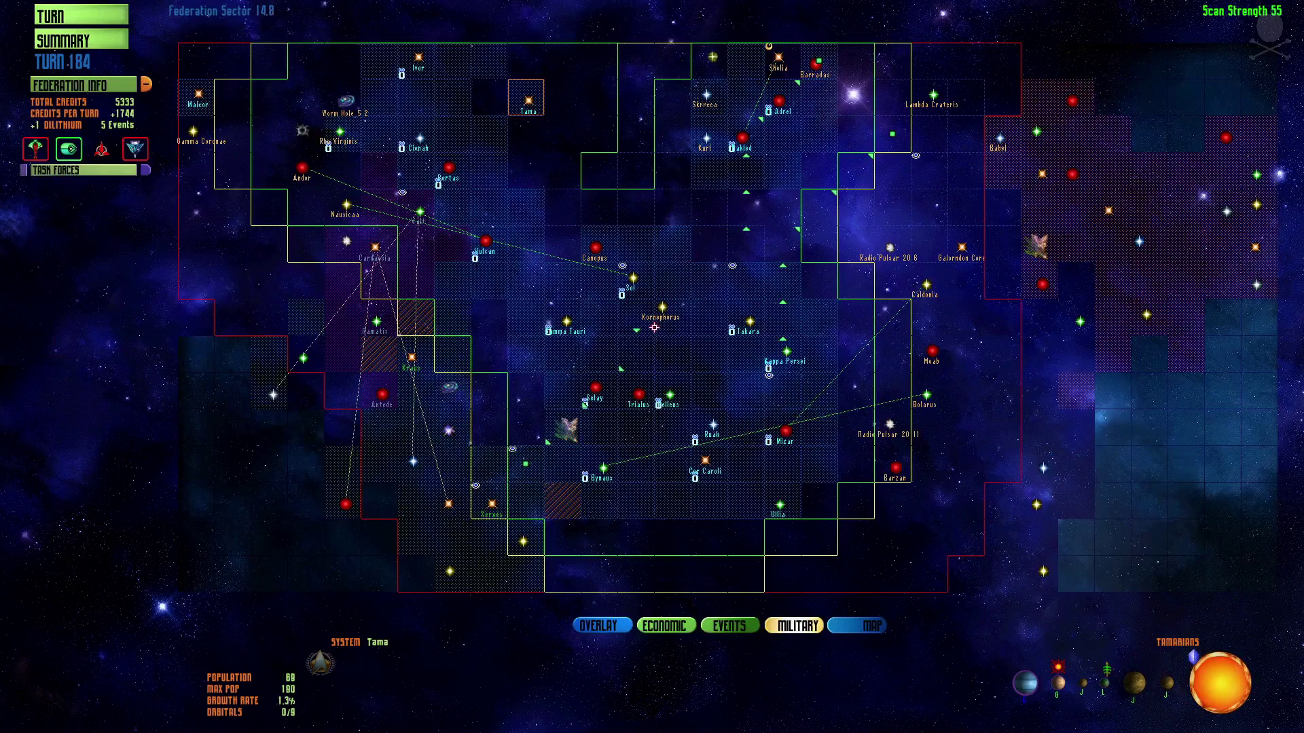
Read the intelligence report on the Kappa Persei lab sabotage.
{"action": "right_click", "coordinate": [472, 230]}
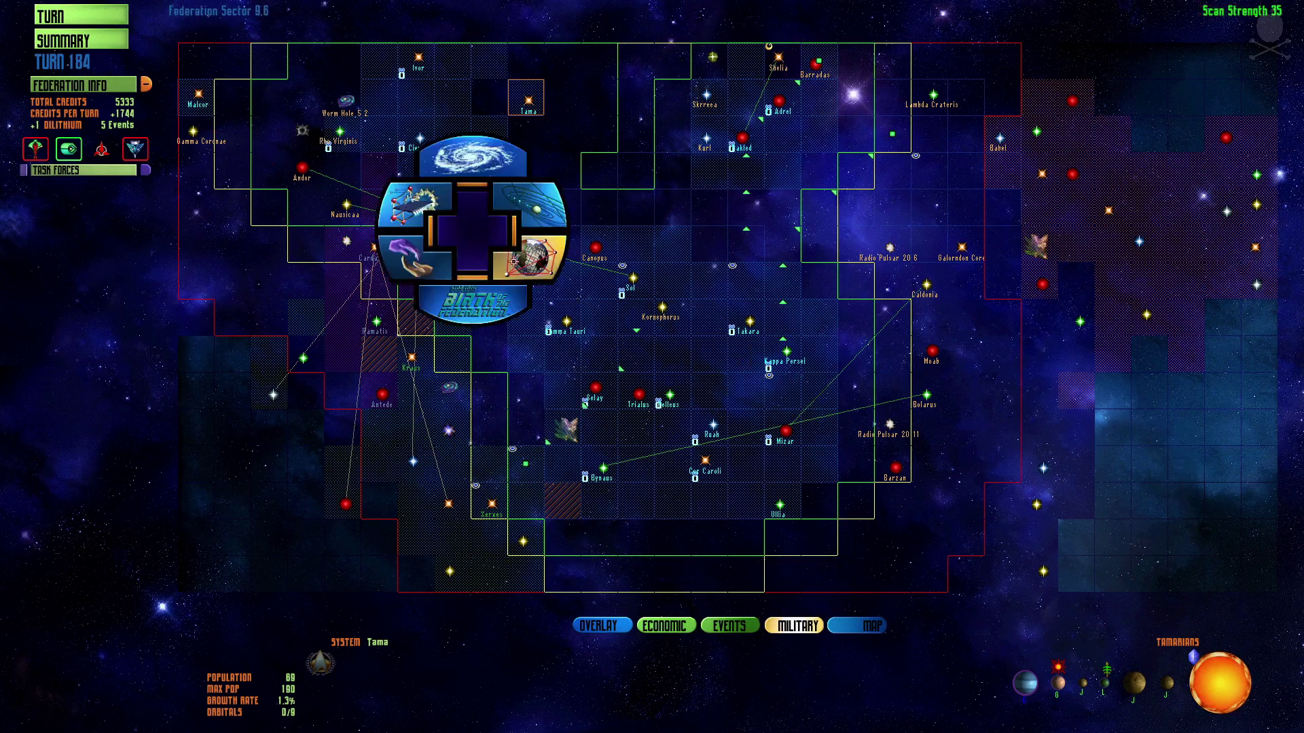
{"action": "left_click", "coordinate": [515, 259]}
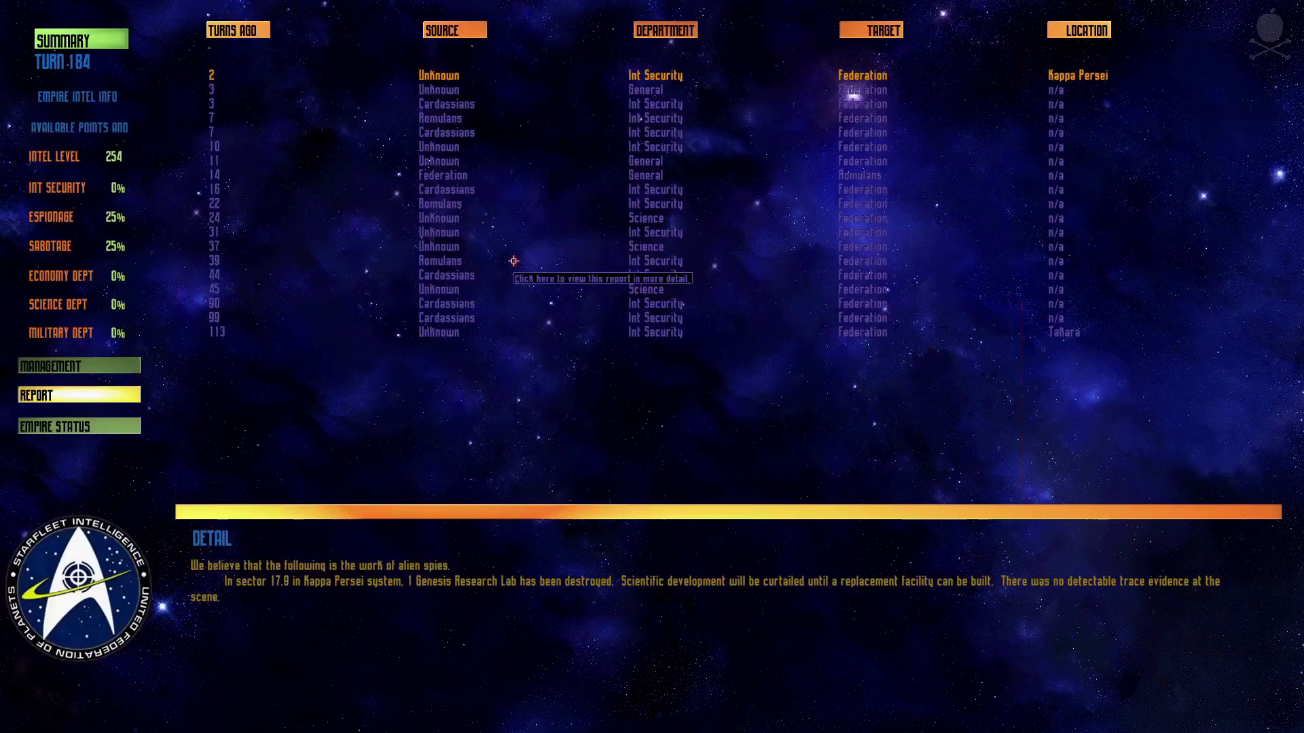
{"action": "right_click", "coordinate": [647, 456]}
{"action": "left_click", "coordinate": [657, 407]}
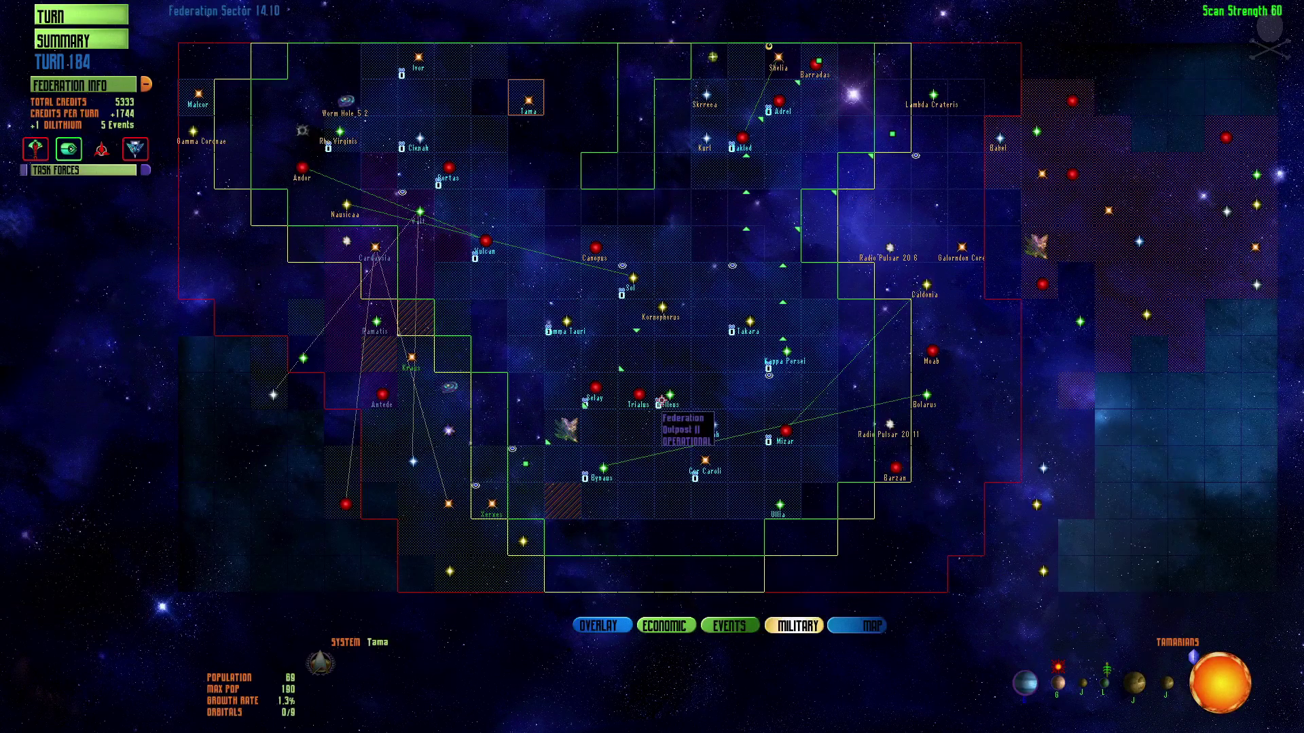
Inspect task forces at Yalt, Xerxes and Romulan Sector 10.12.
{"action": "left_click", "coordinate": [418, 214]}
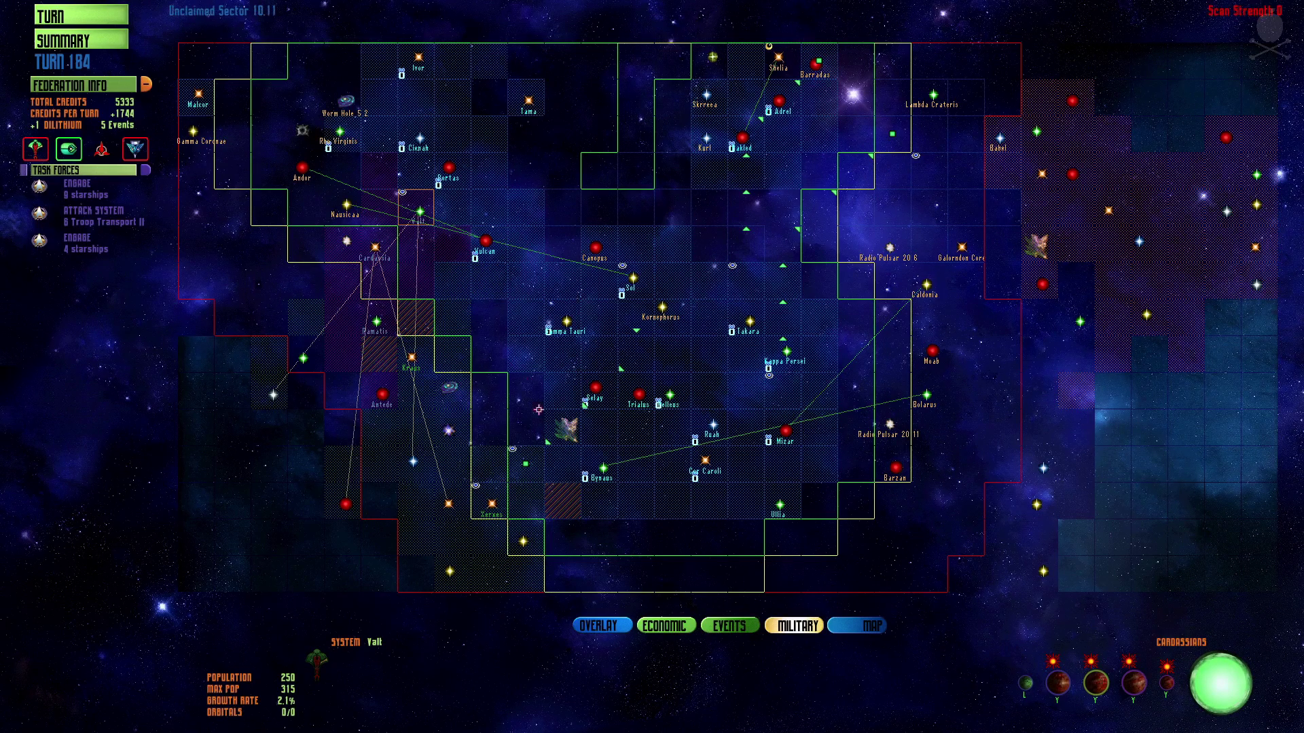
{"action": "left_click", "coordinate": [502, 507]}
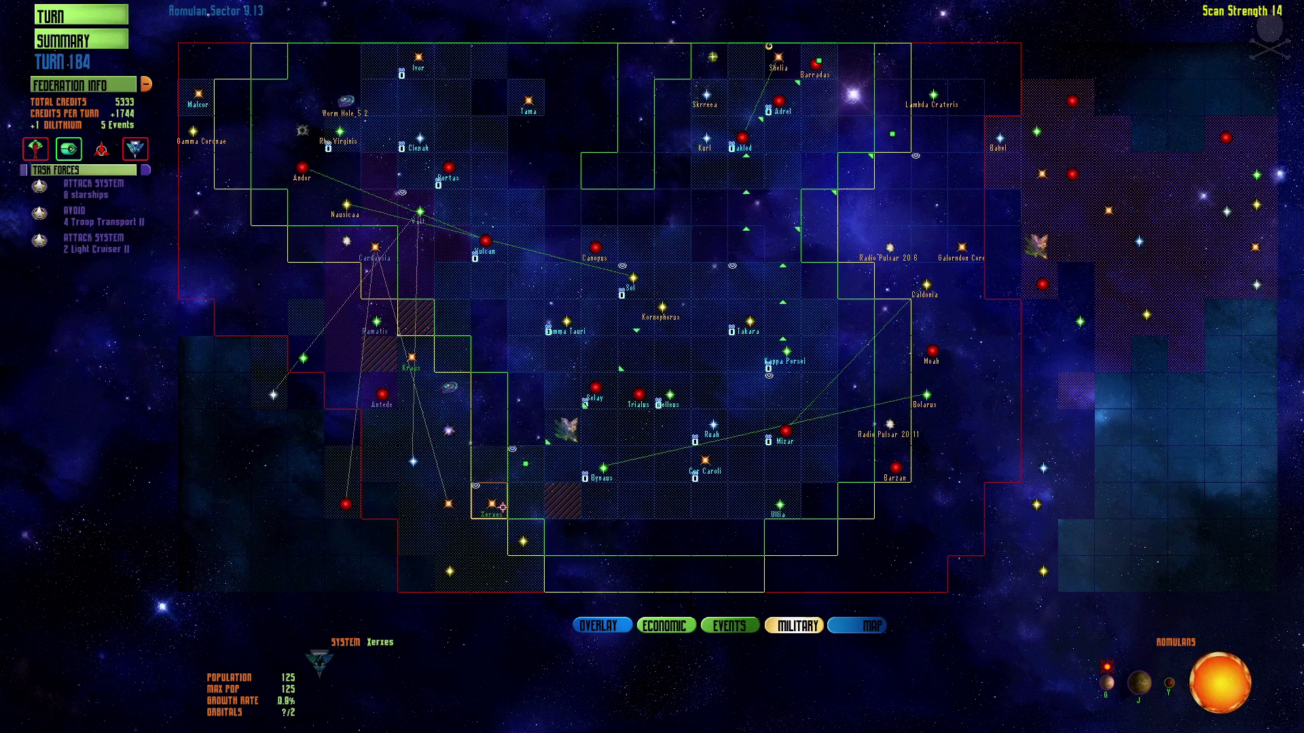
{"action": "left_click", "coordinate": [523, 468]}
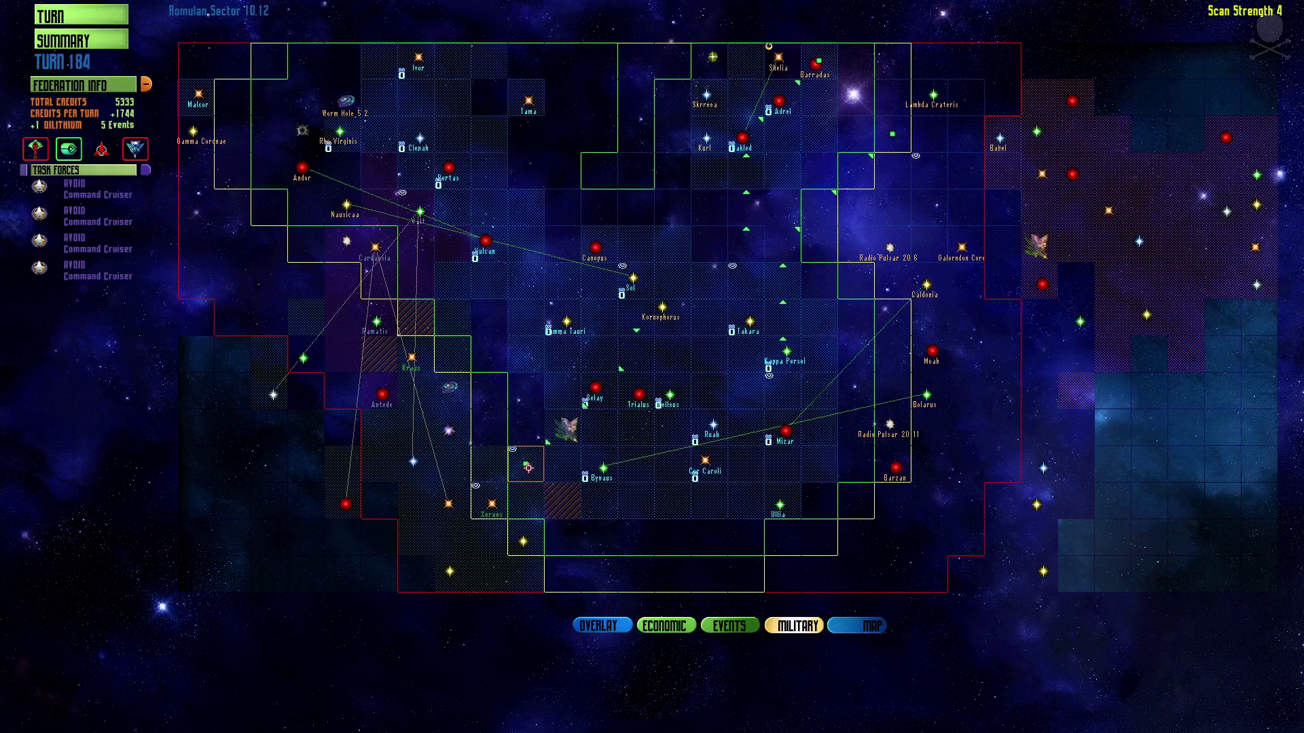
Check Kappa Persei task forces, then select Sol, Antede, Cardassia and Antede again.
{"action": "left_click", "coordinate": [792, 393]}
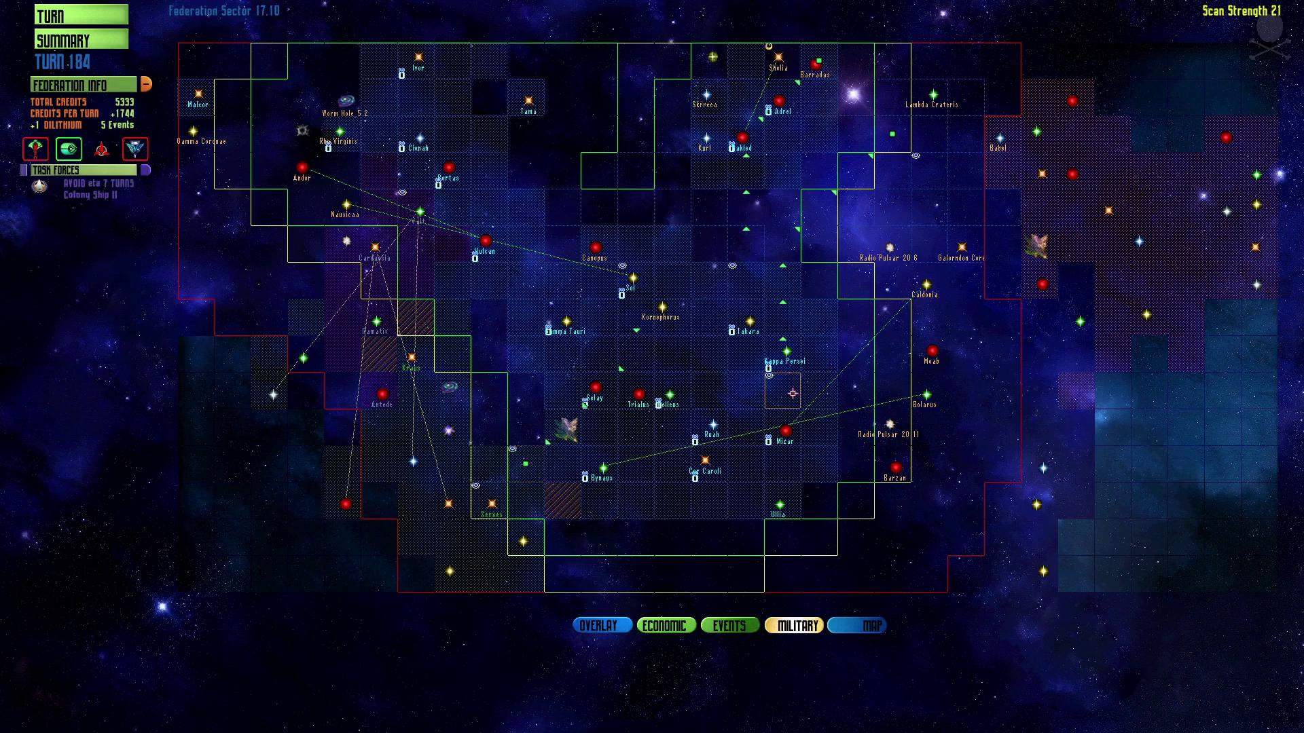
{"action": "left_click", "coordinate": [633, 282]}
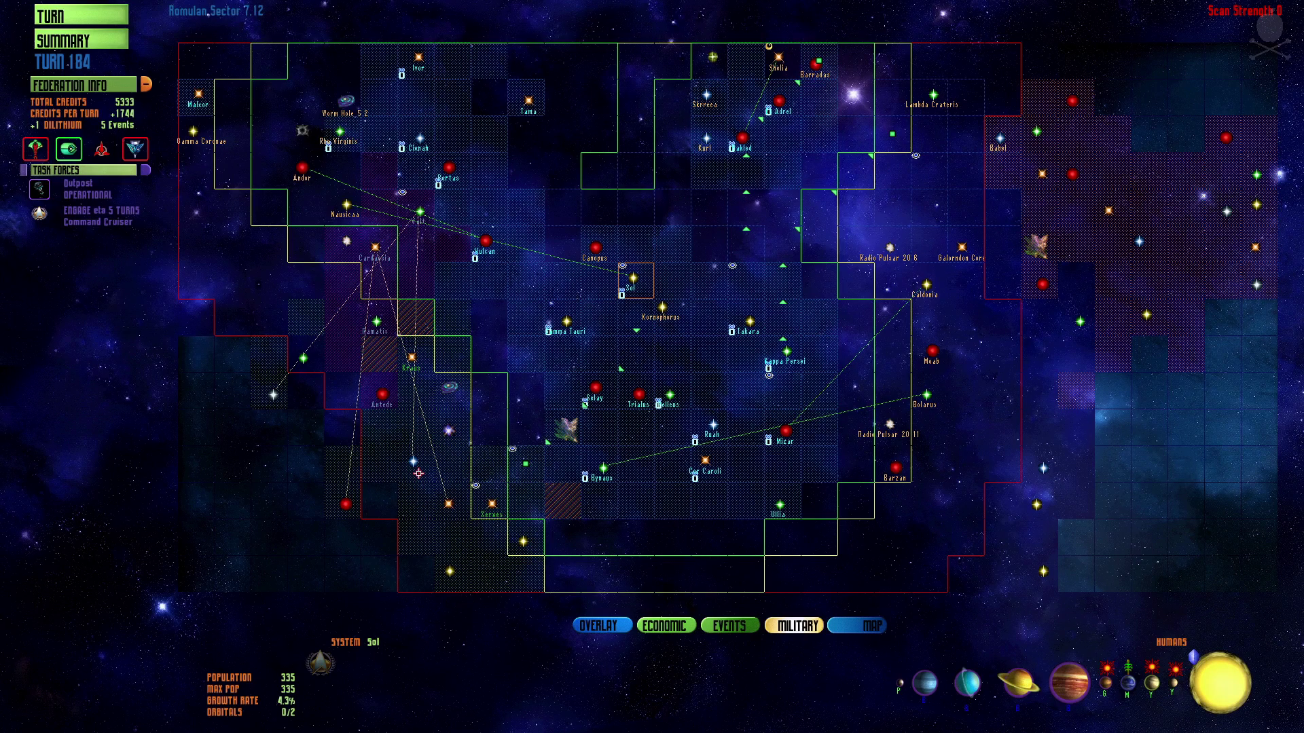
{"action": "left_click", "coordinate": [380, 391]}
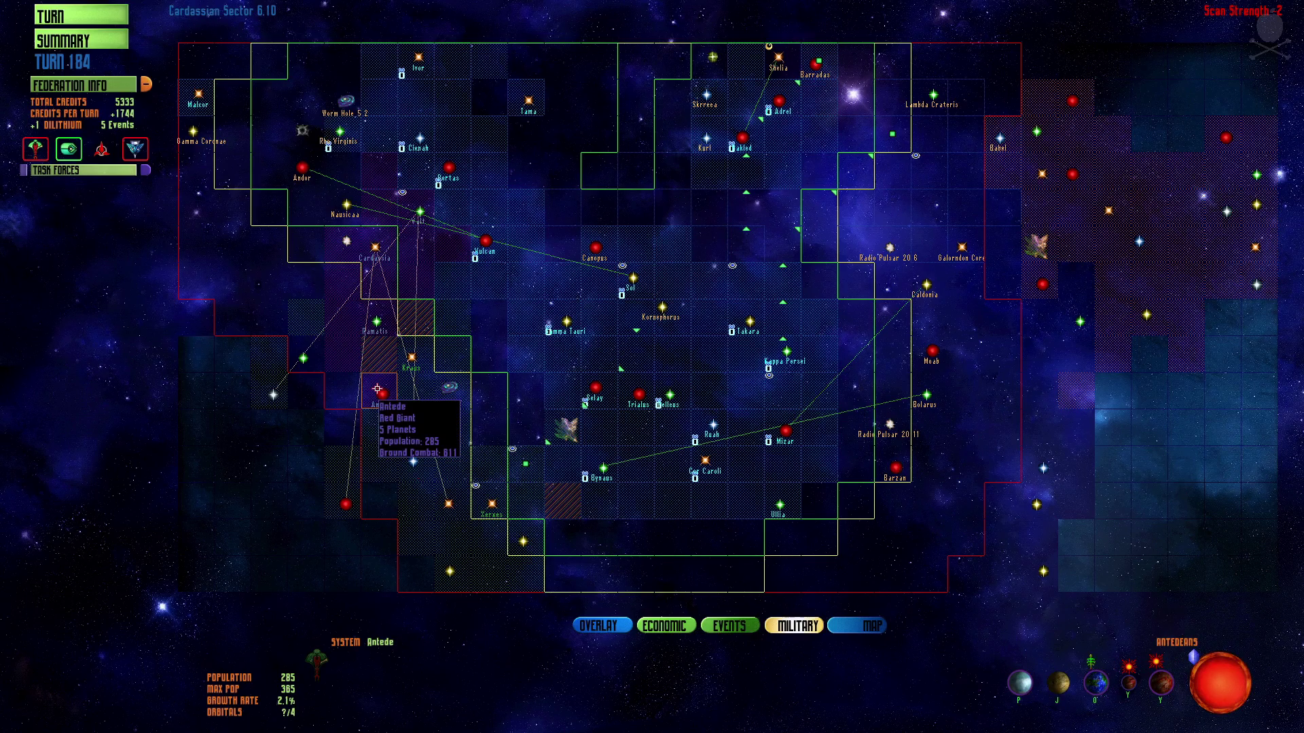
{"action": "left_click", "coordinate": [374, 249]}
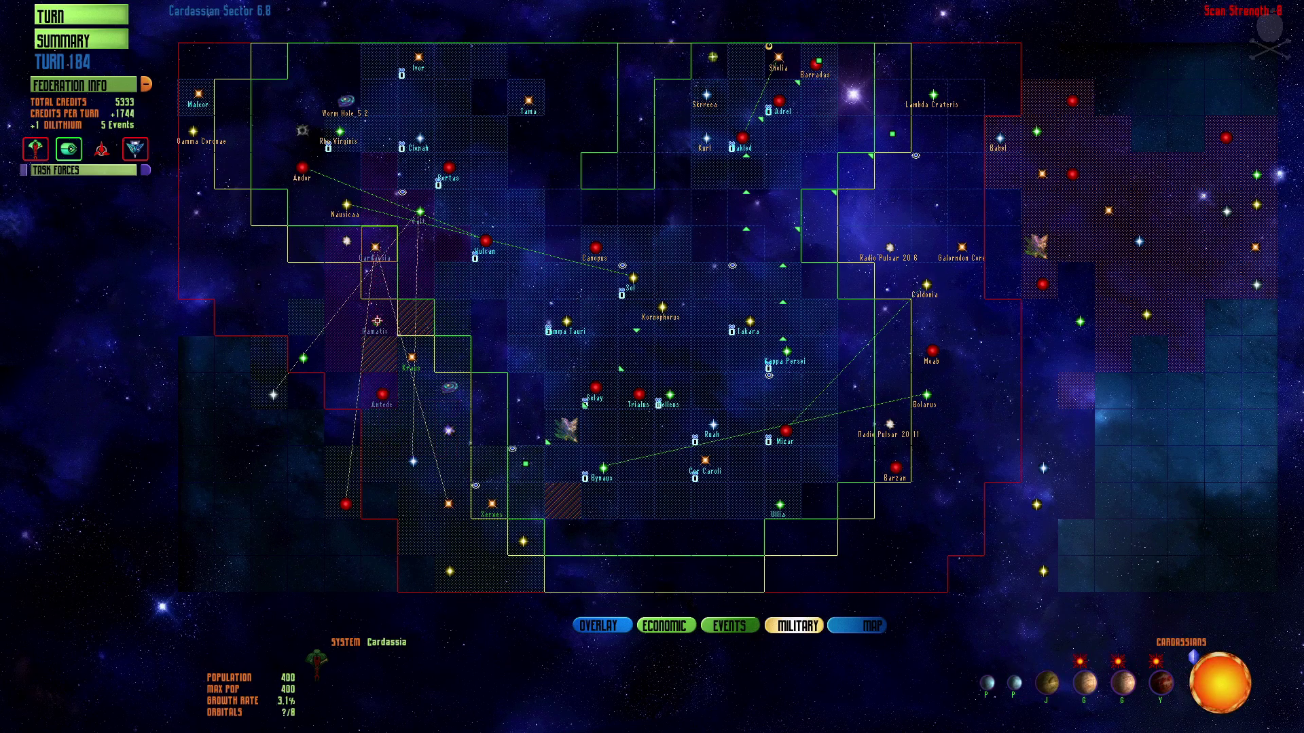
{"action": "left_click", "coordinate": [379, 396]}
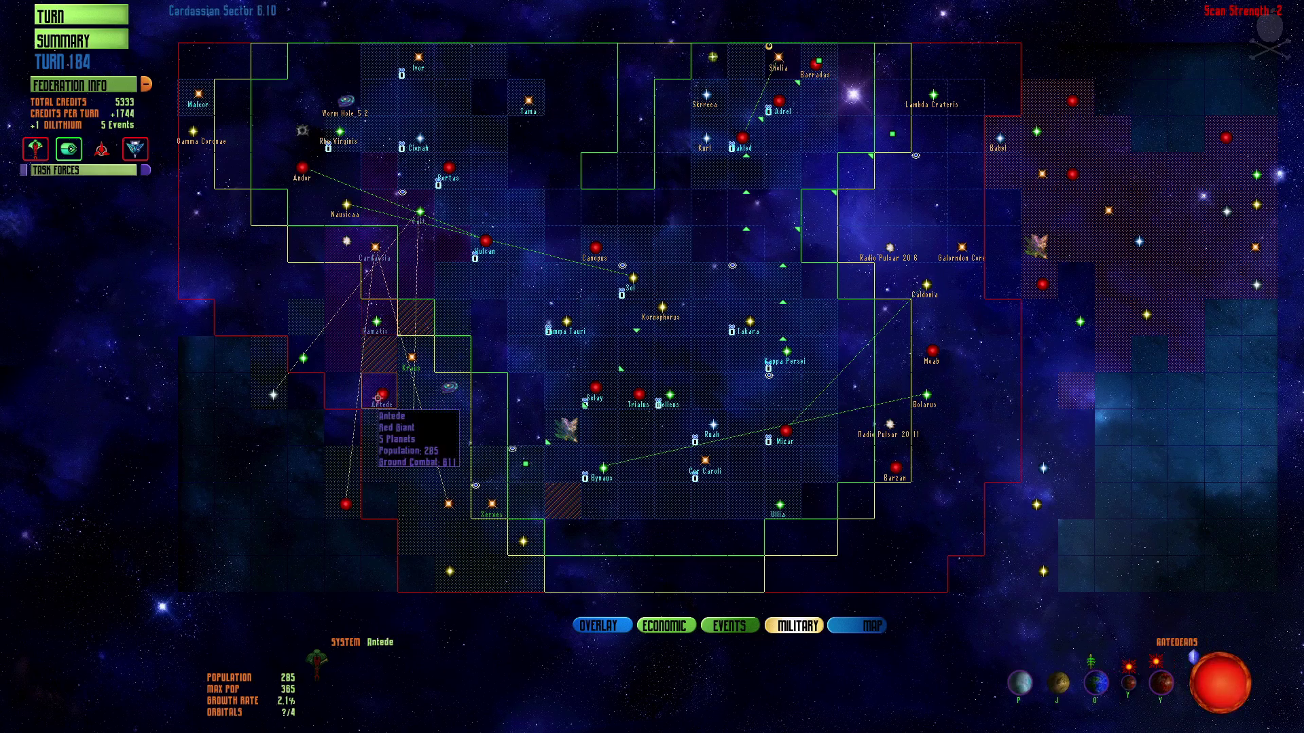